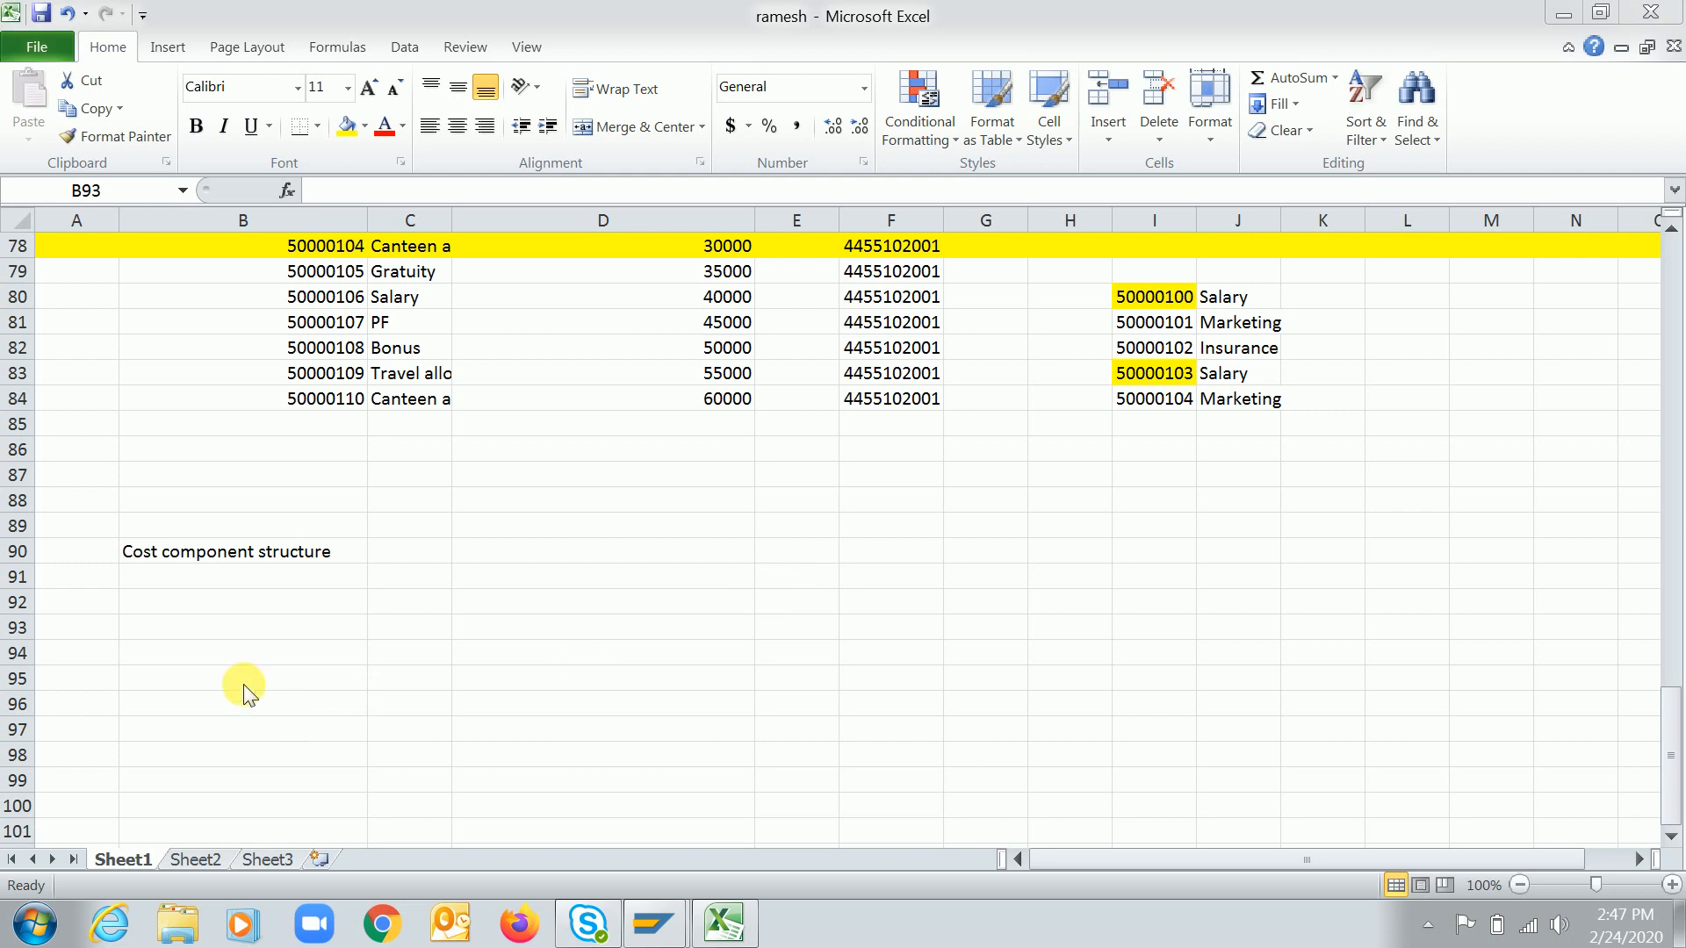
# Enter "Product - A (Urea)" in cell B93 below the Cost component structure heading
pyautogui.click(269, 634)
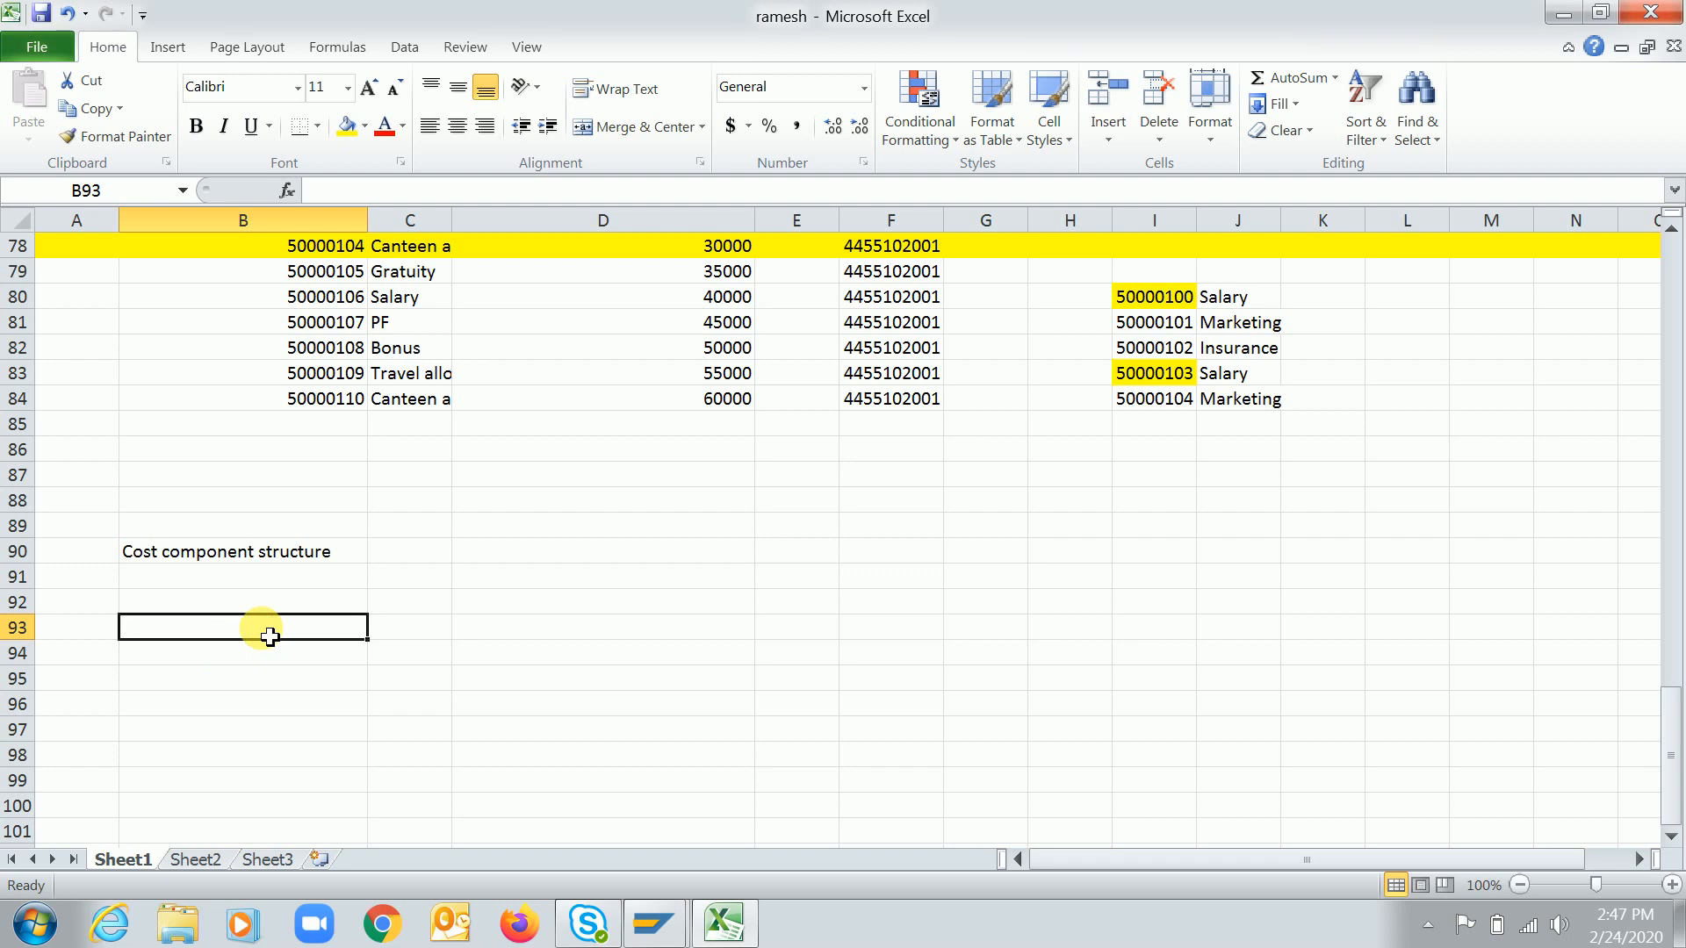
pyautogui.write('Product')
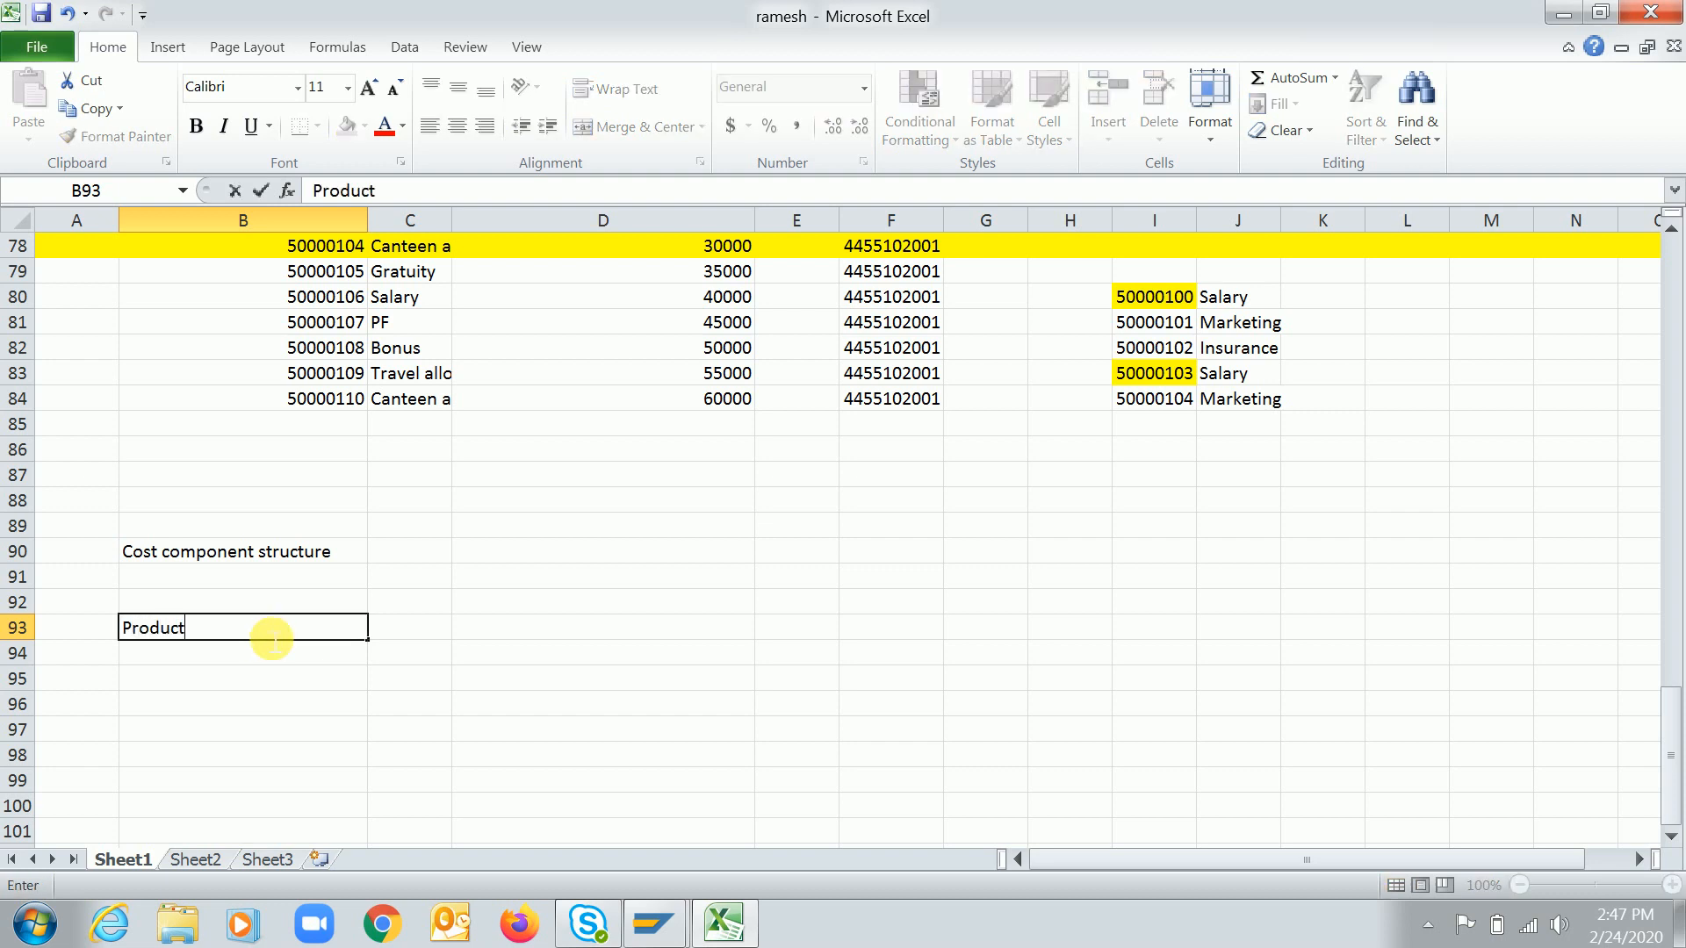
pyautogui.write(' - A (Urea)')
pyautogui.press('Return')
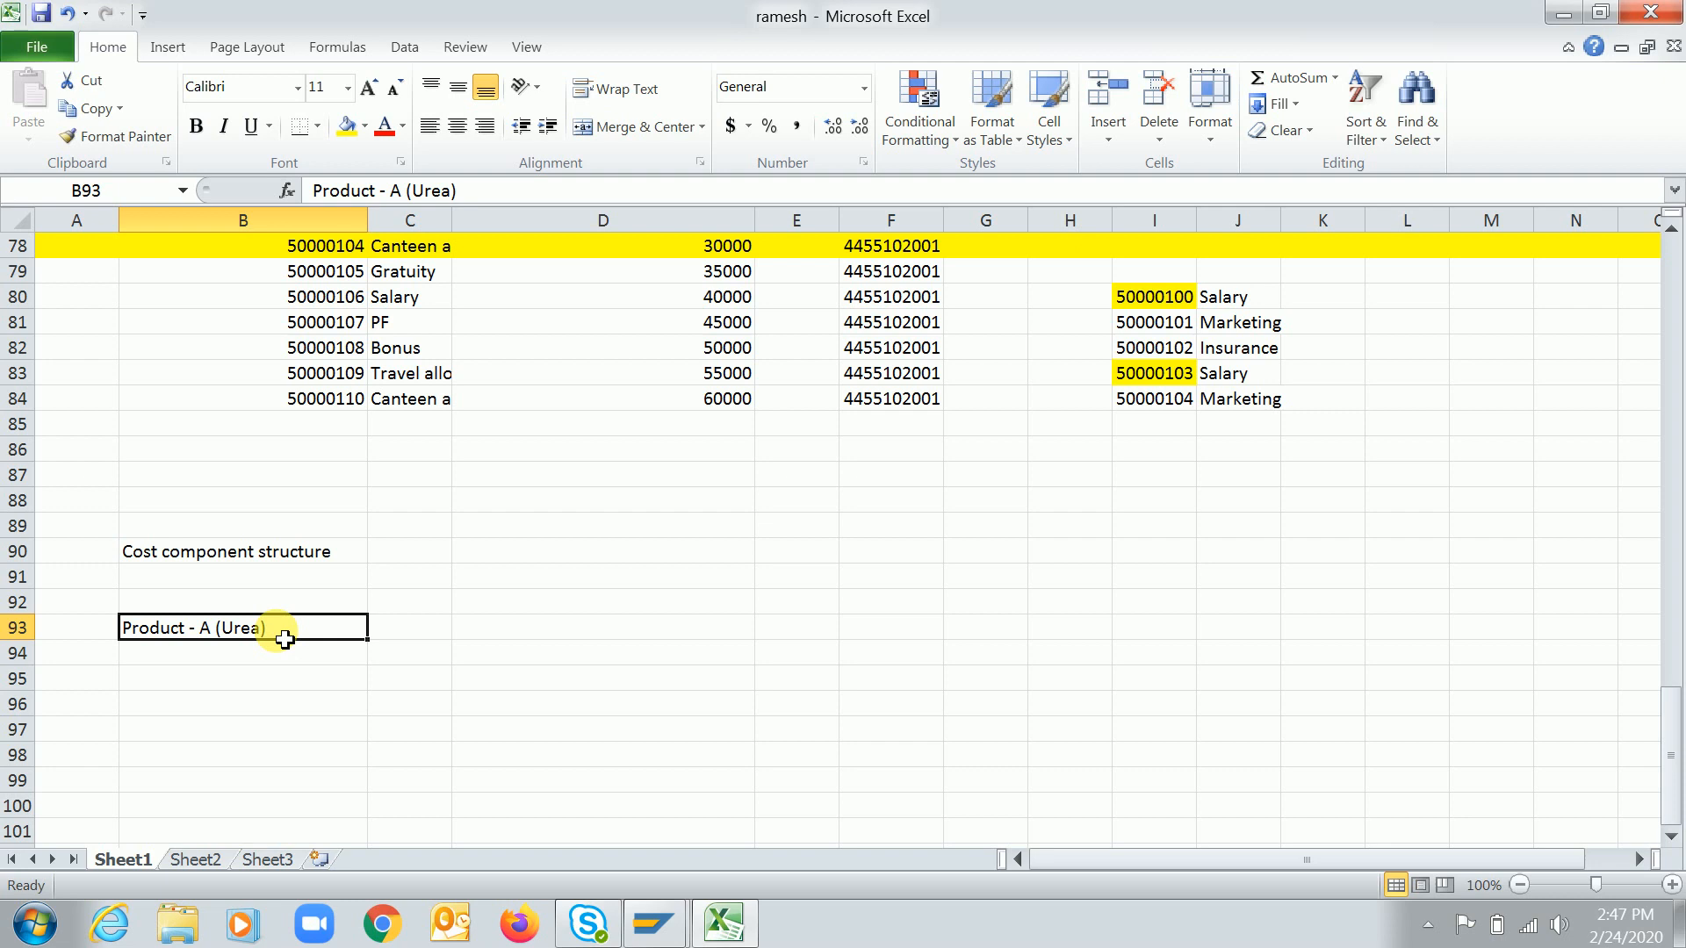
# Enter "Product - B (Raw material 1)" in cell B95
pyautogui.click(256, 685)
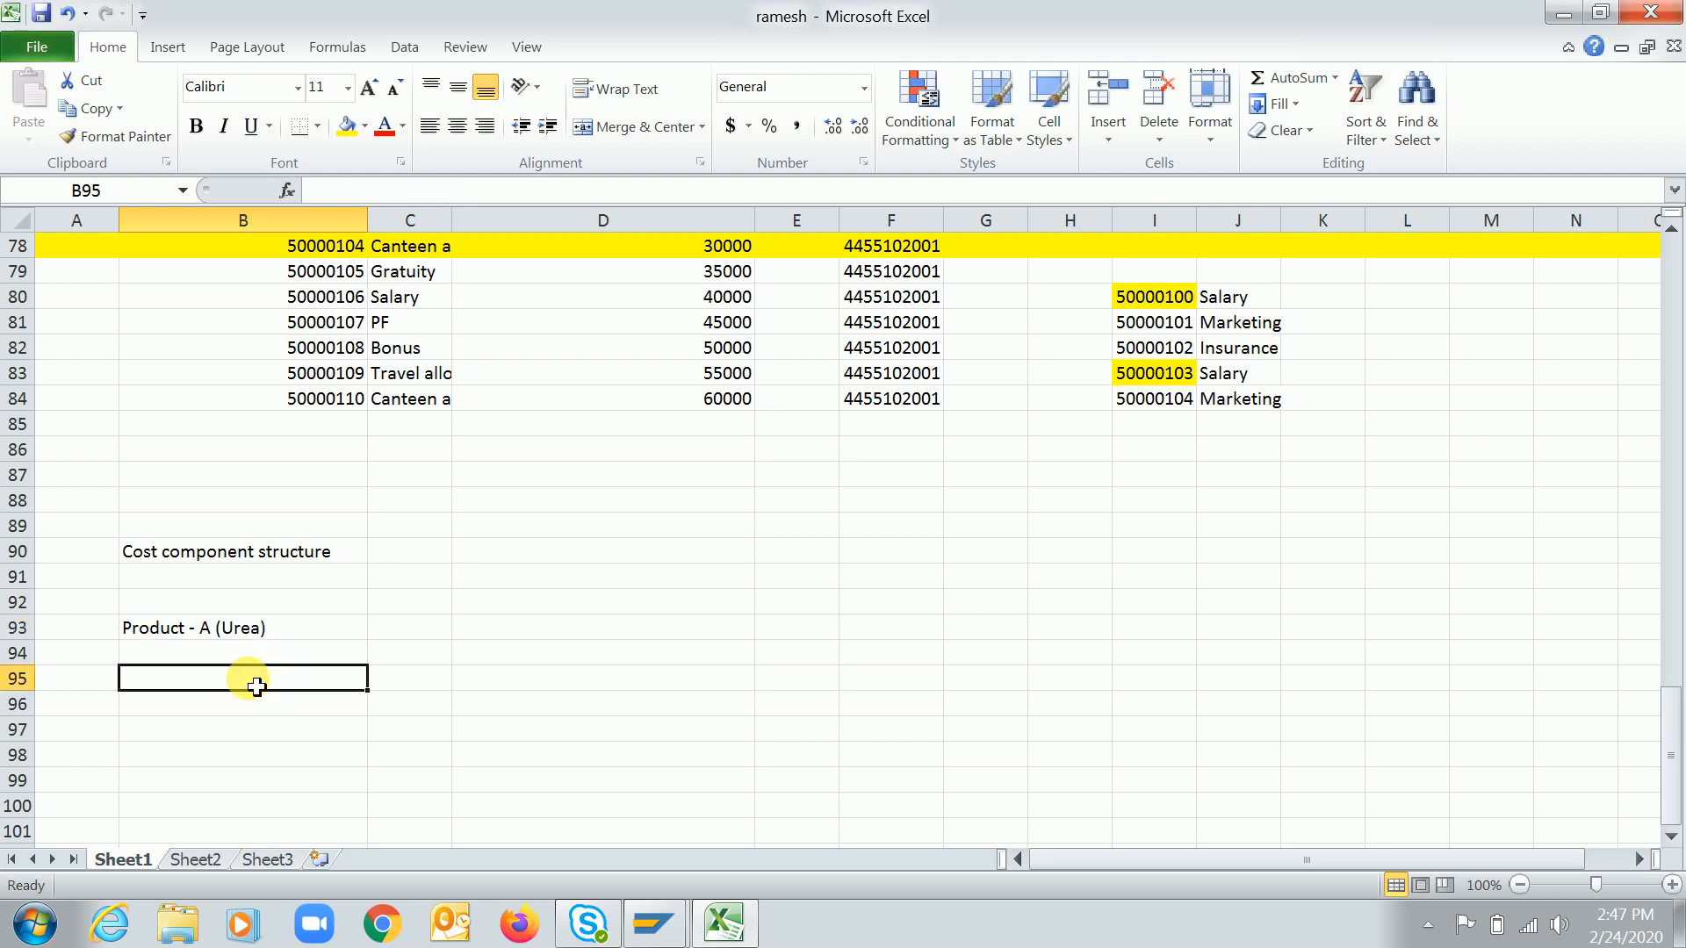
pyautogui.write('Prodyc')
pyautogui.press('BackSpace')
pyautogui.press('BackSpace')
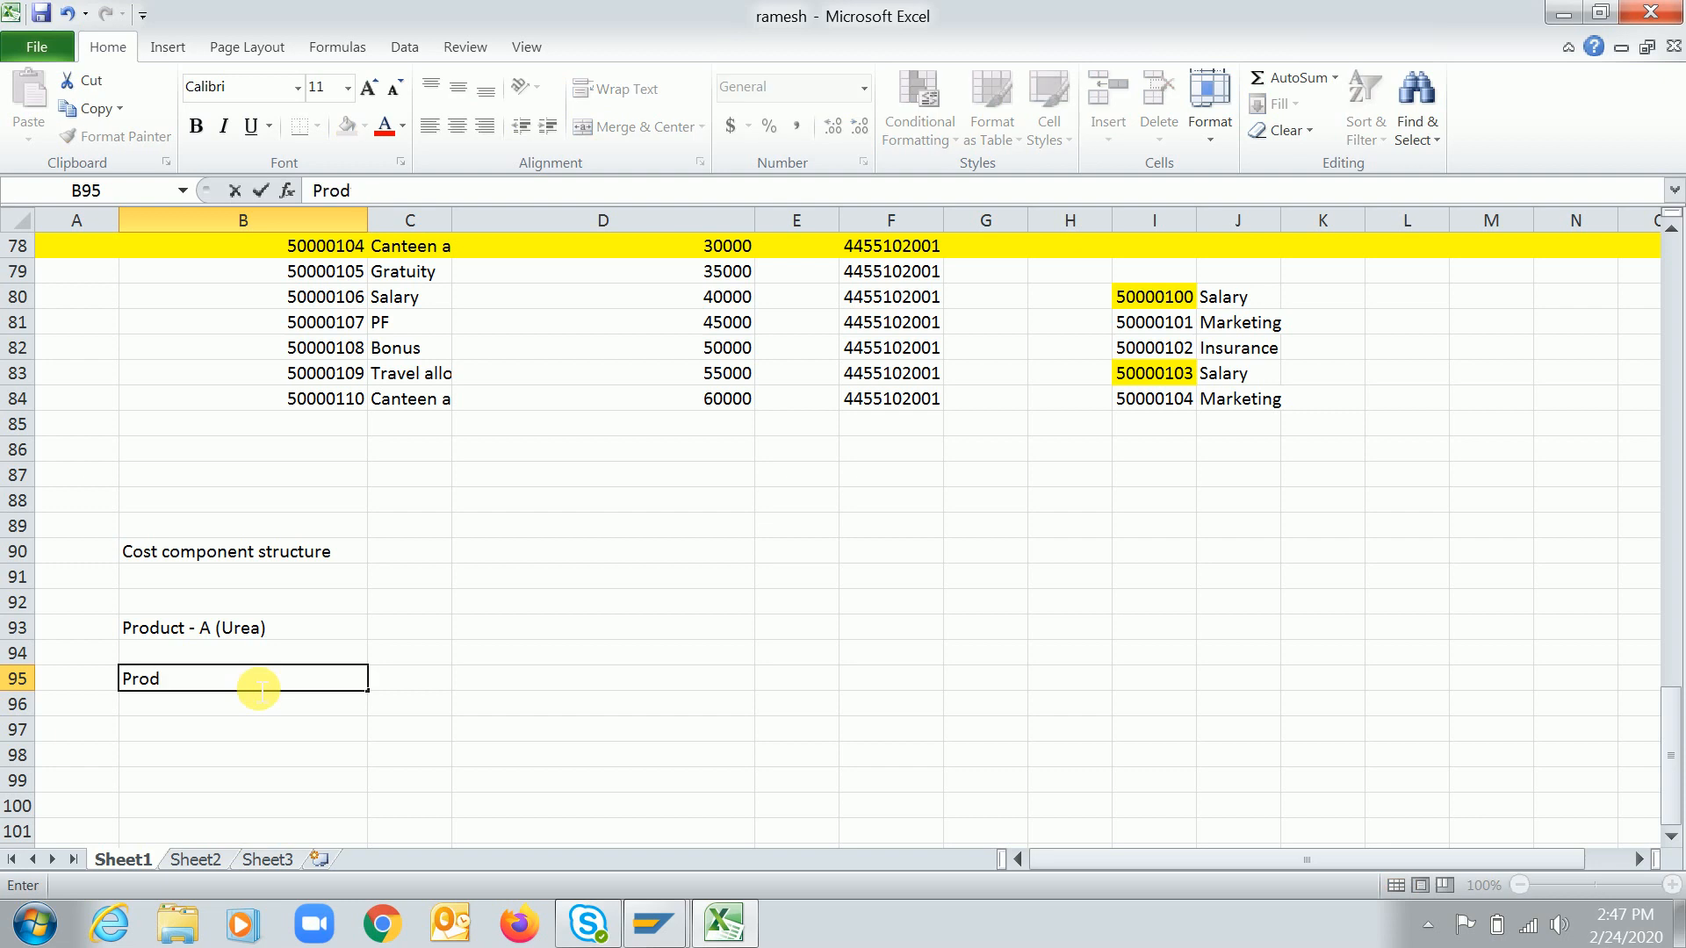
pyautogui.write('uct - B (Raw m')
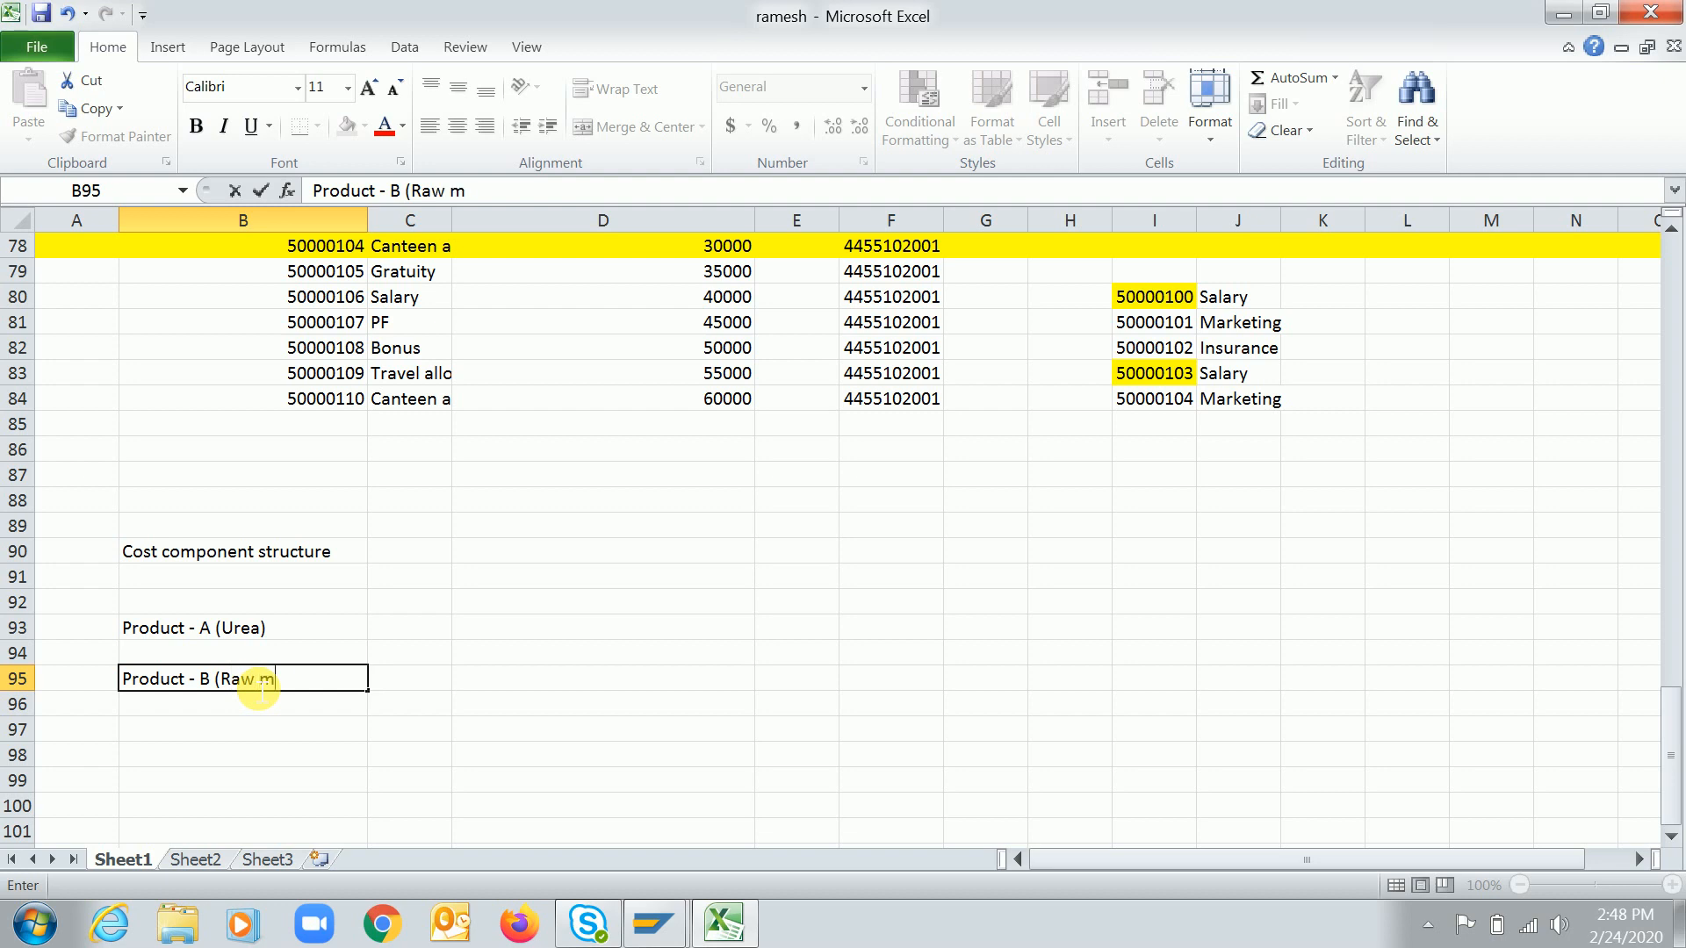
pyautogui.write('aterial 1)')
pyautogui.press('Return')
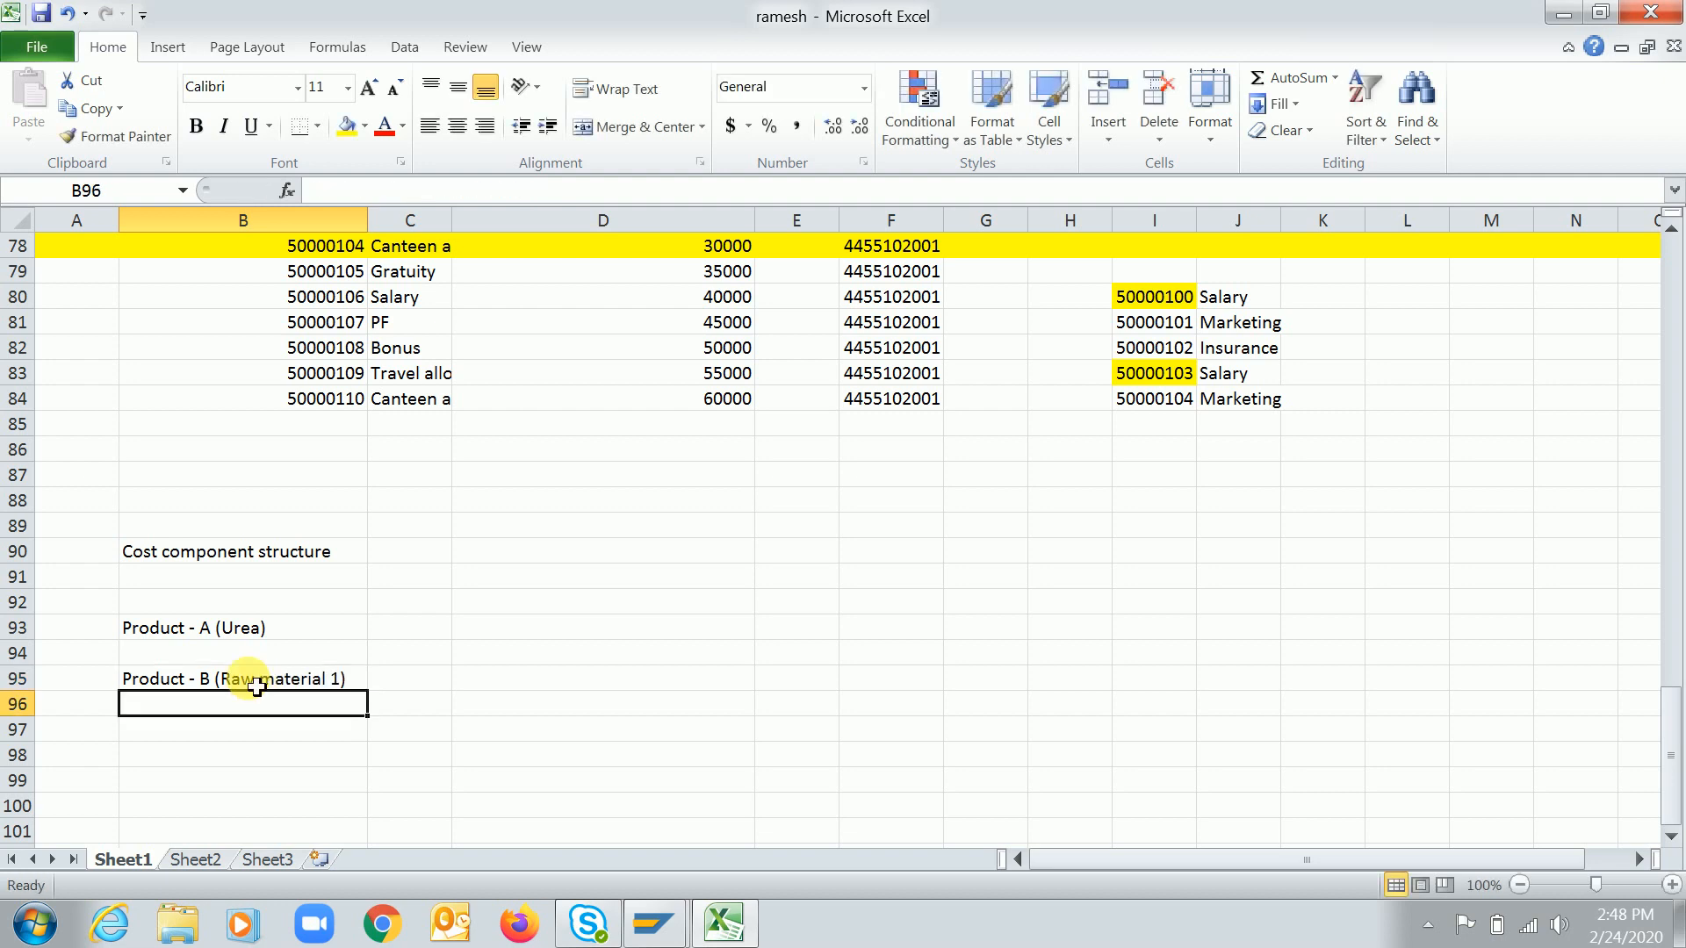
# Enter "Product - C (Raw Material 2)" in cell B96
pyautogui.write('Prout')
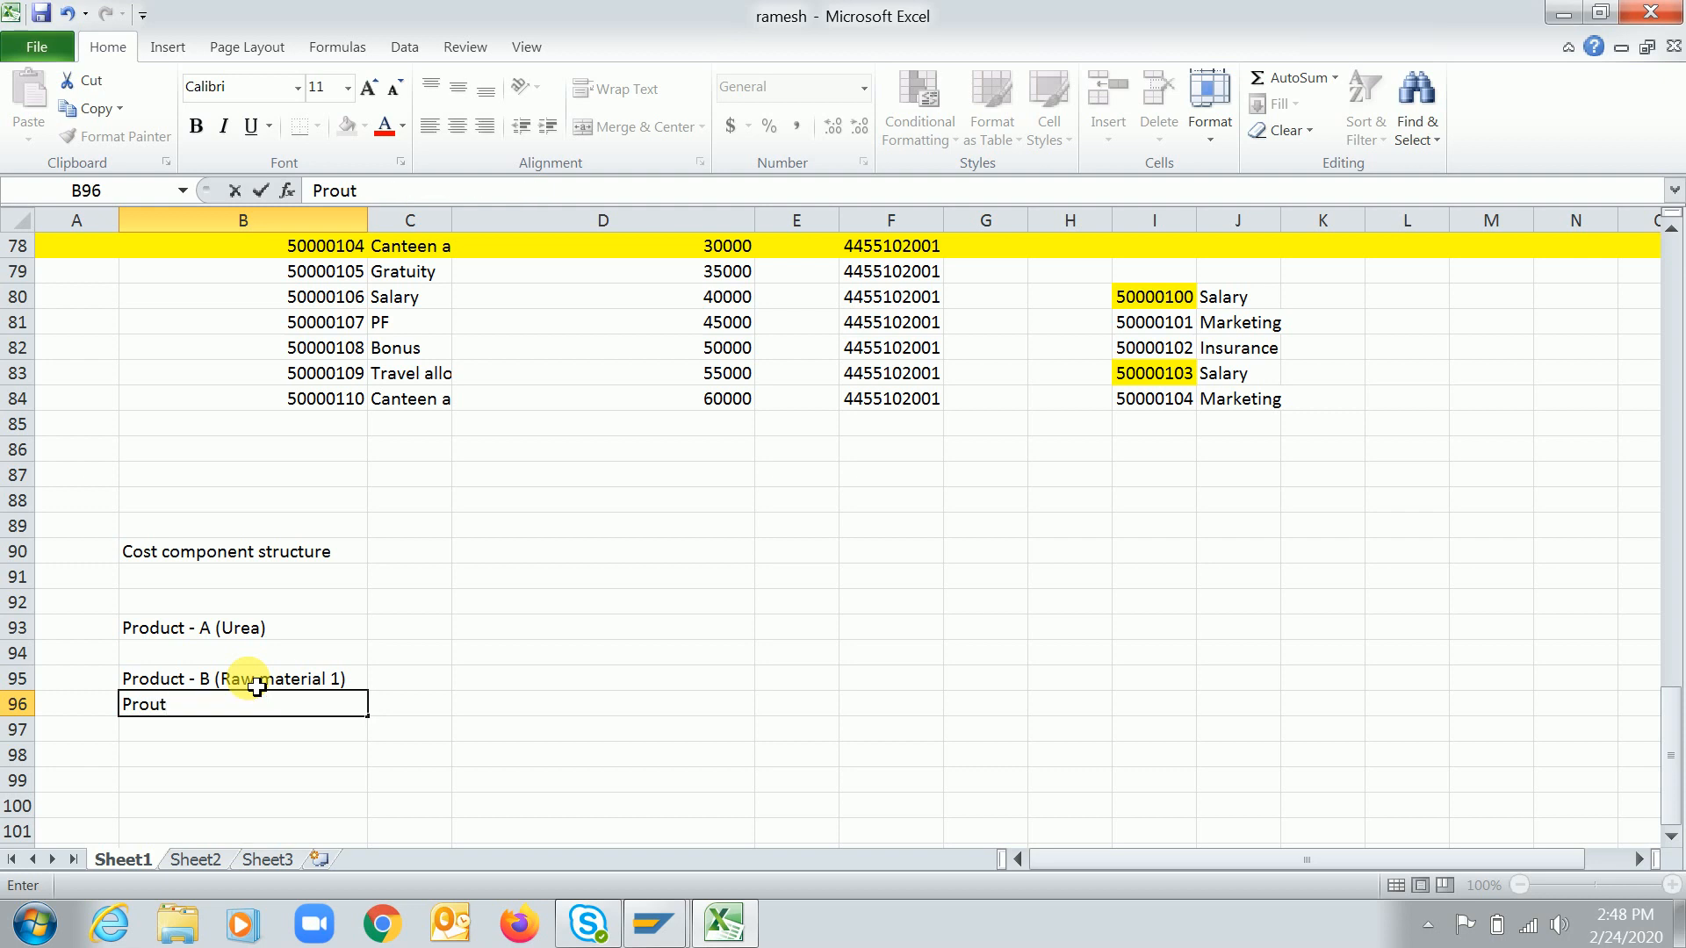
pyautogui.press('BackSpace')
pyautogui.press('BackSpace')
pyautogui.write('duct')
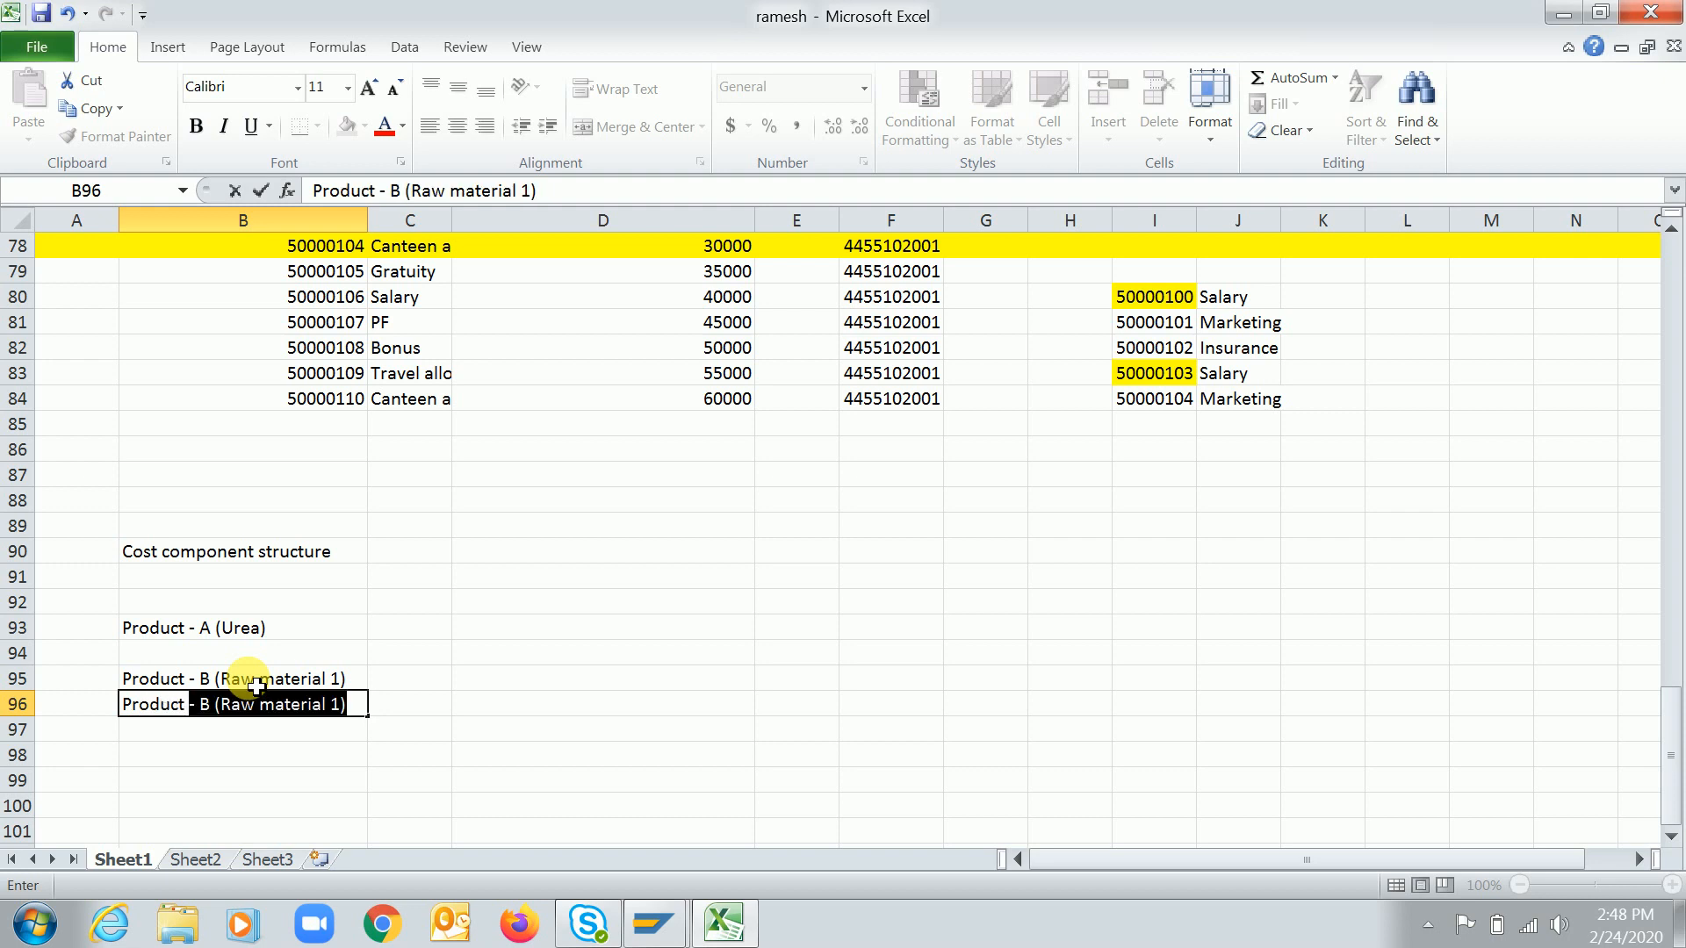
pyautogui.write(' - C')
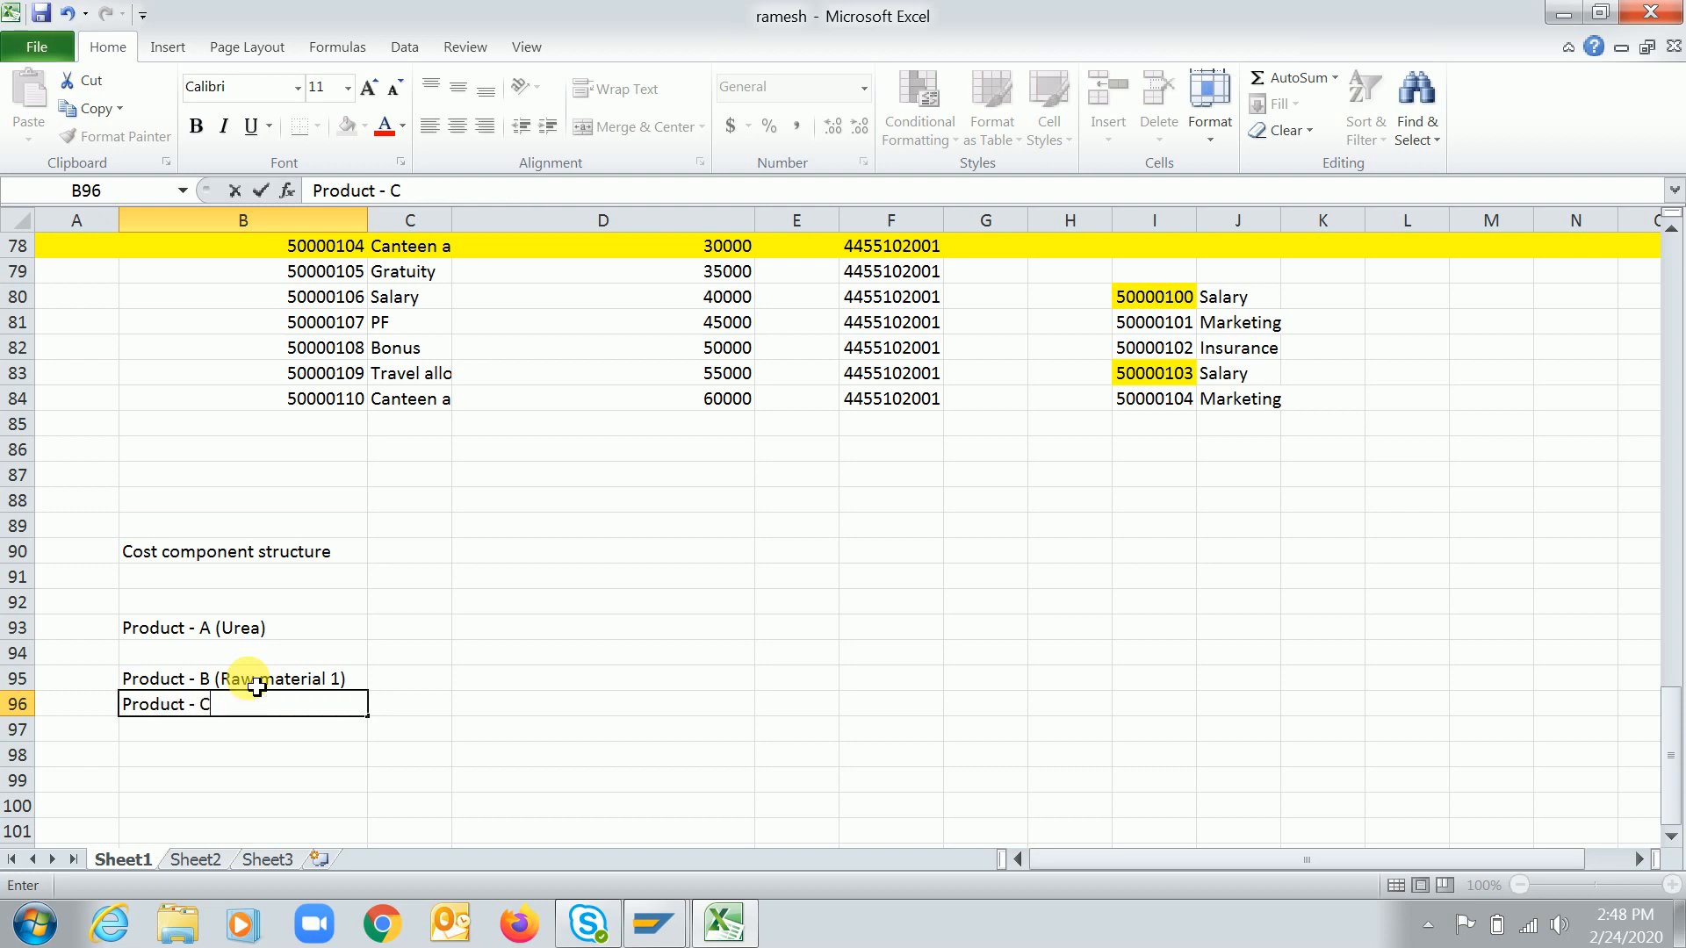
pyautogui.write(' (Raw Material 2)')
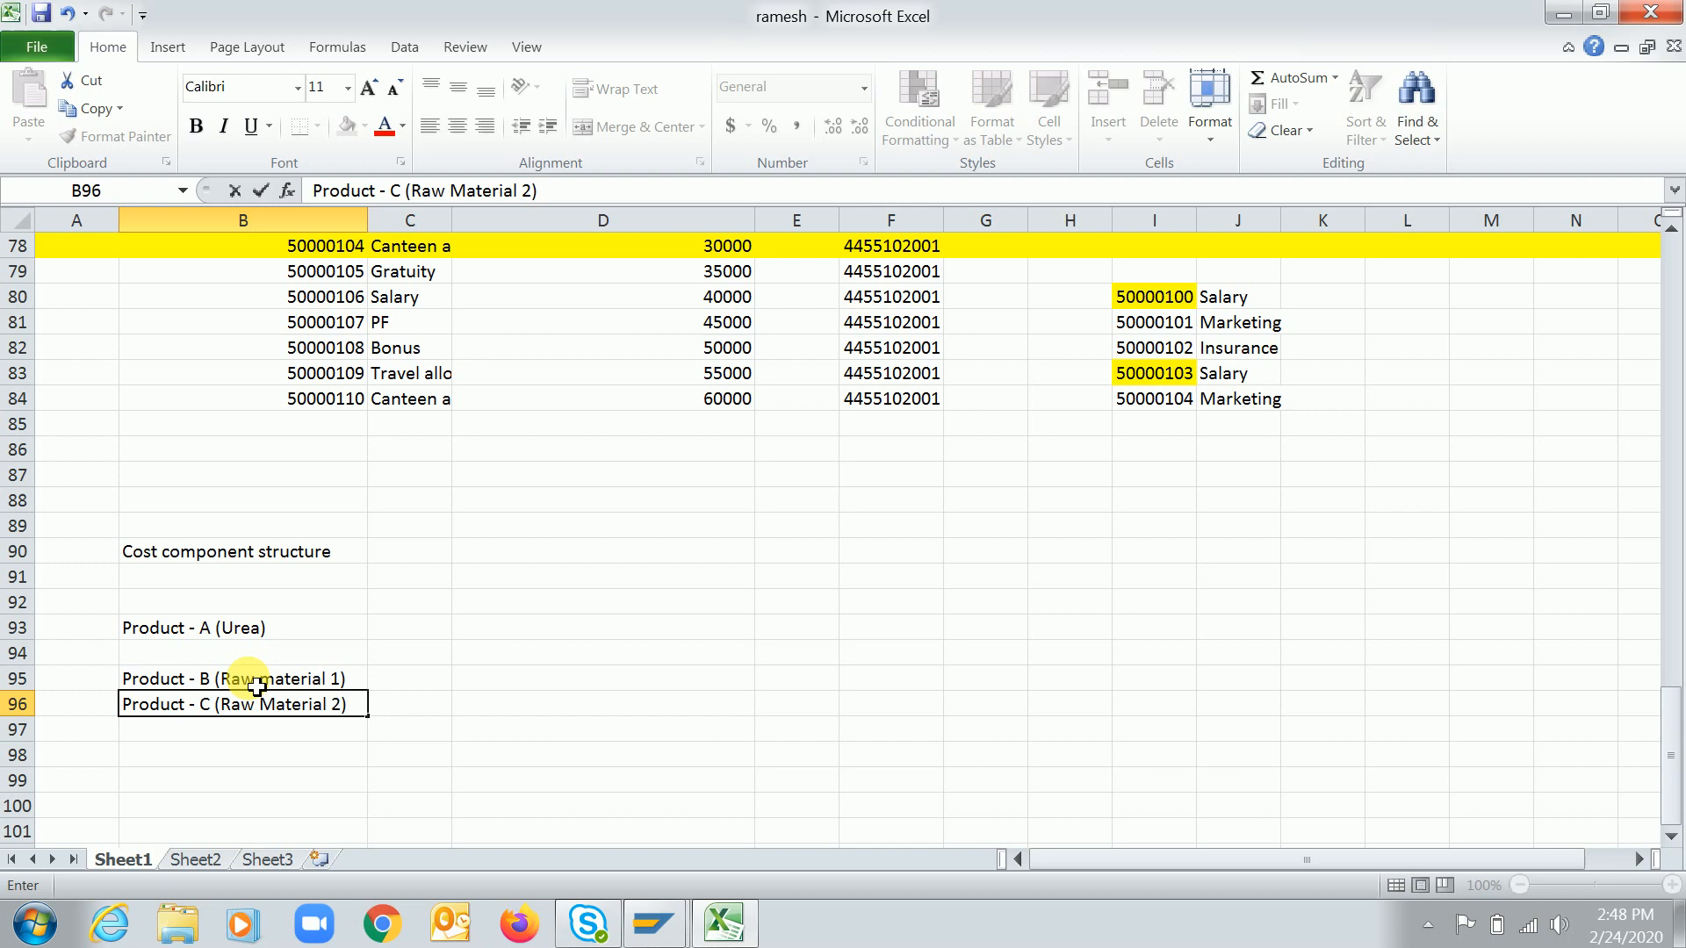
pyautogui.press('Return')
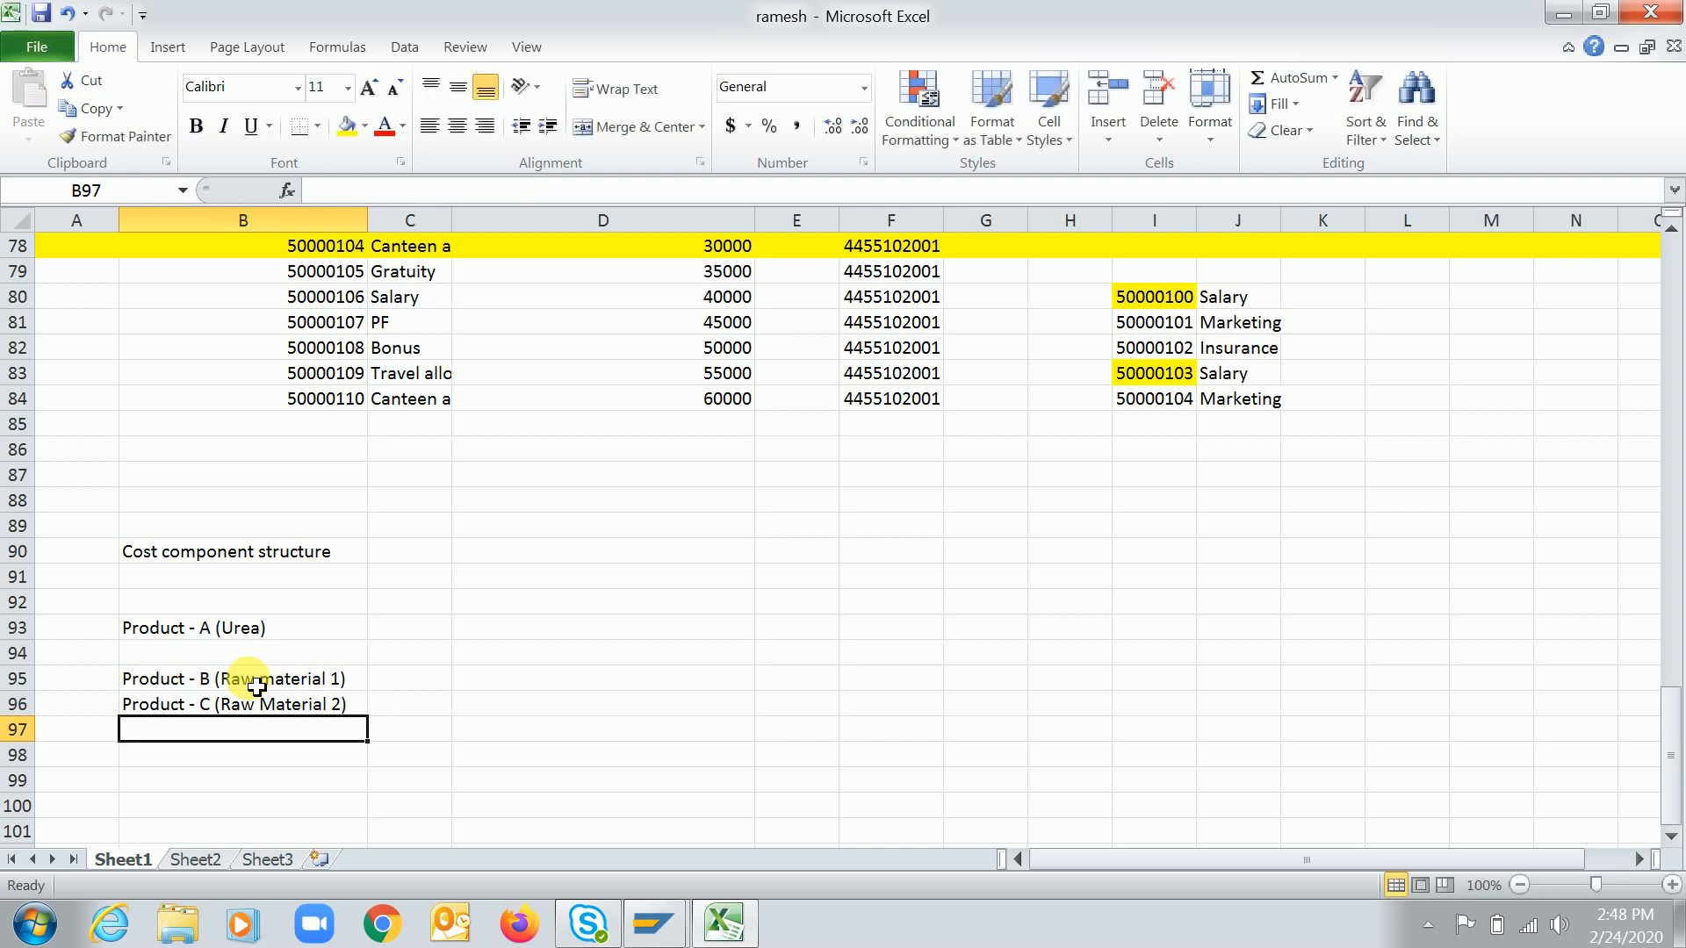
# Enter "Product - D (Semi finished product)" in cell B97
pyautogui.write('R')
pyautogui.press('BackSpace')
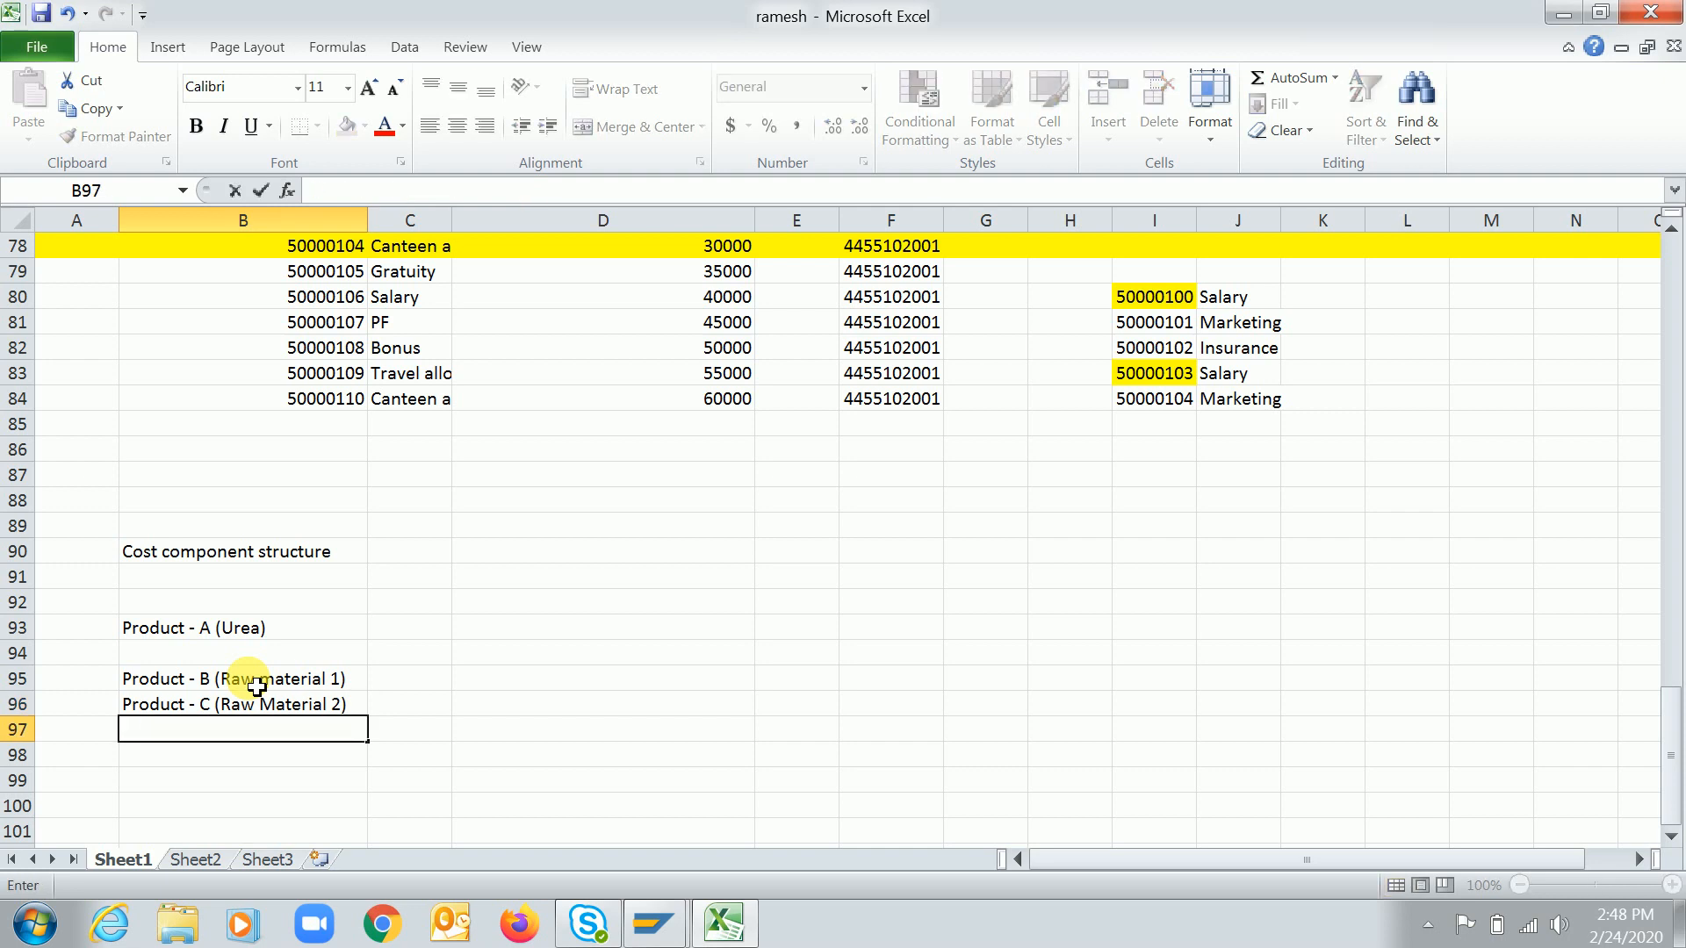
pyautogui.write('Product - D (')
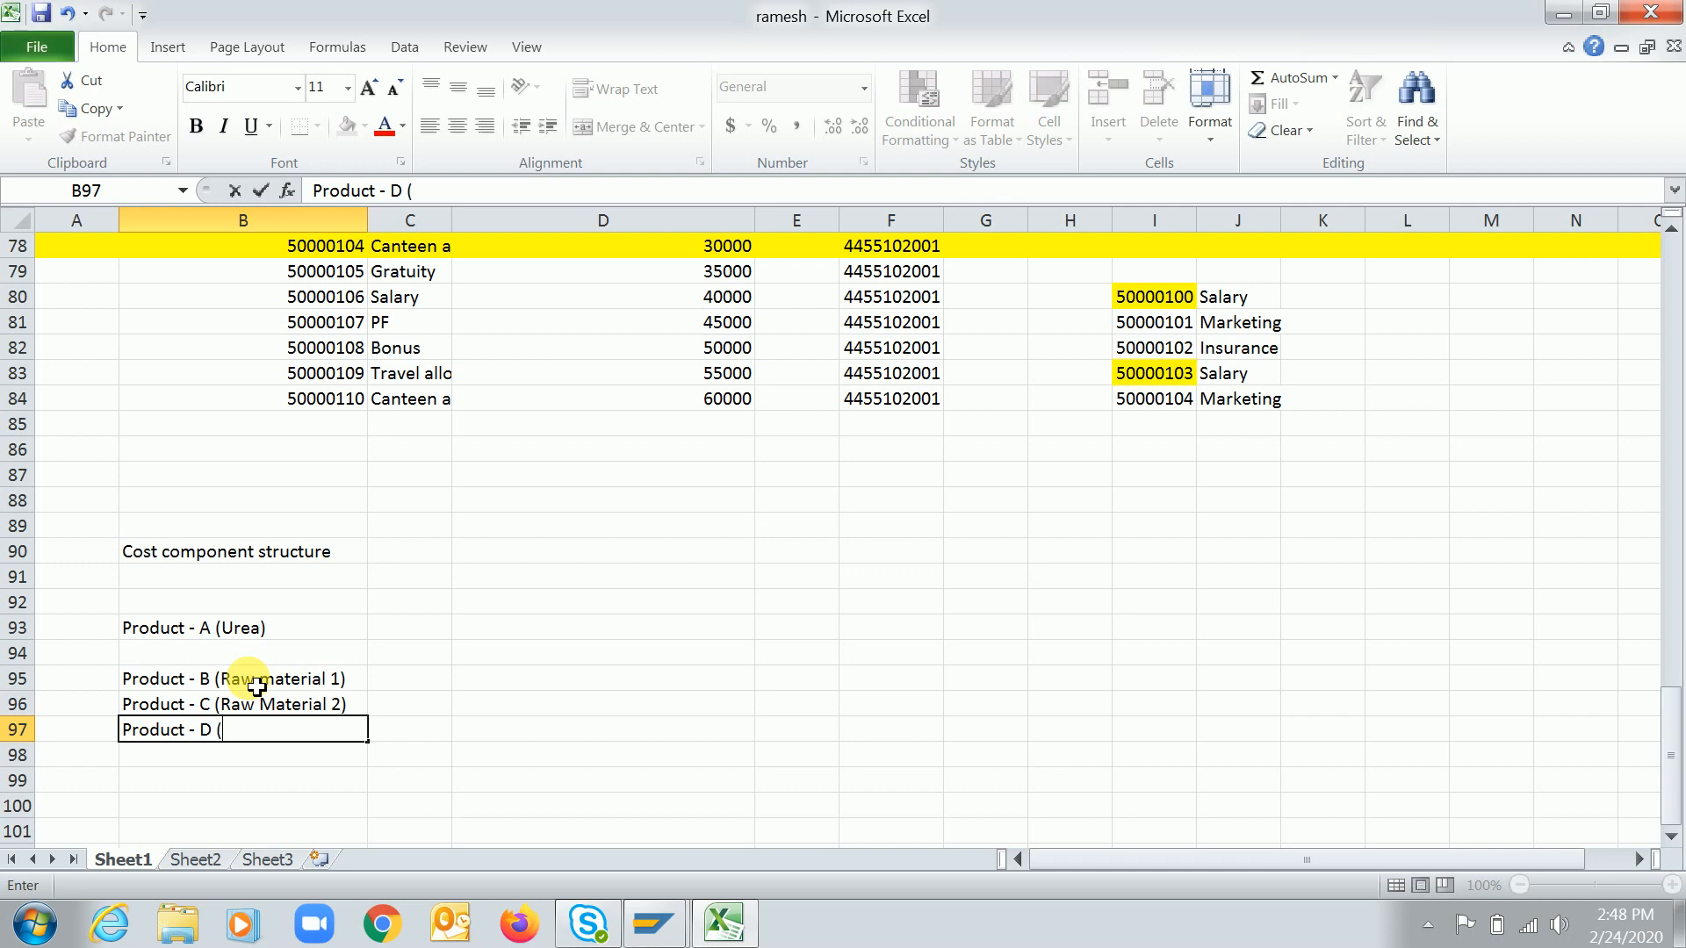
pyautogui.write('Semi finish')
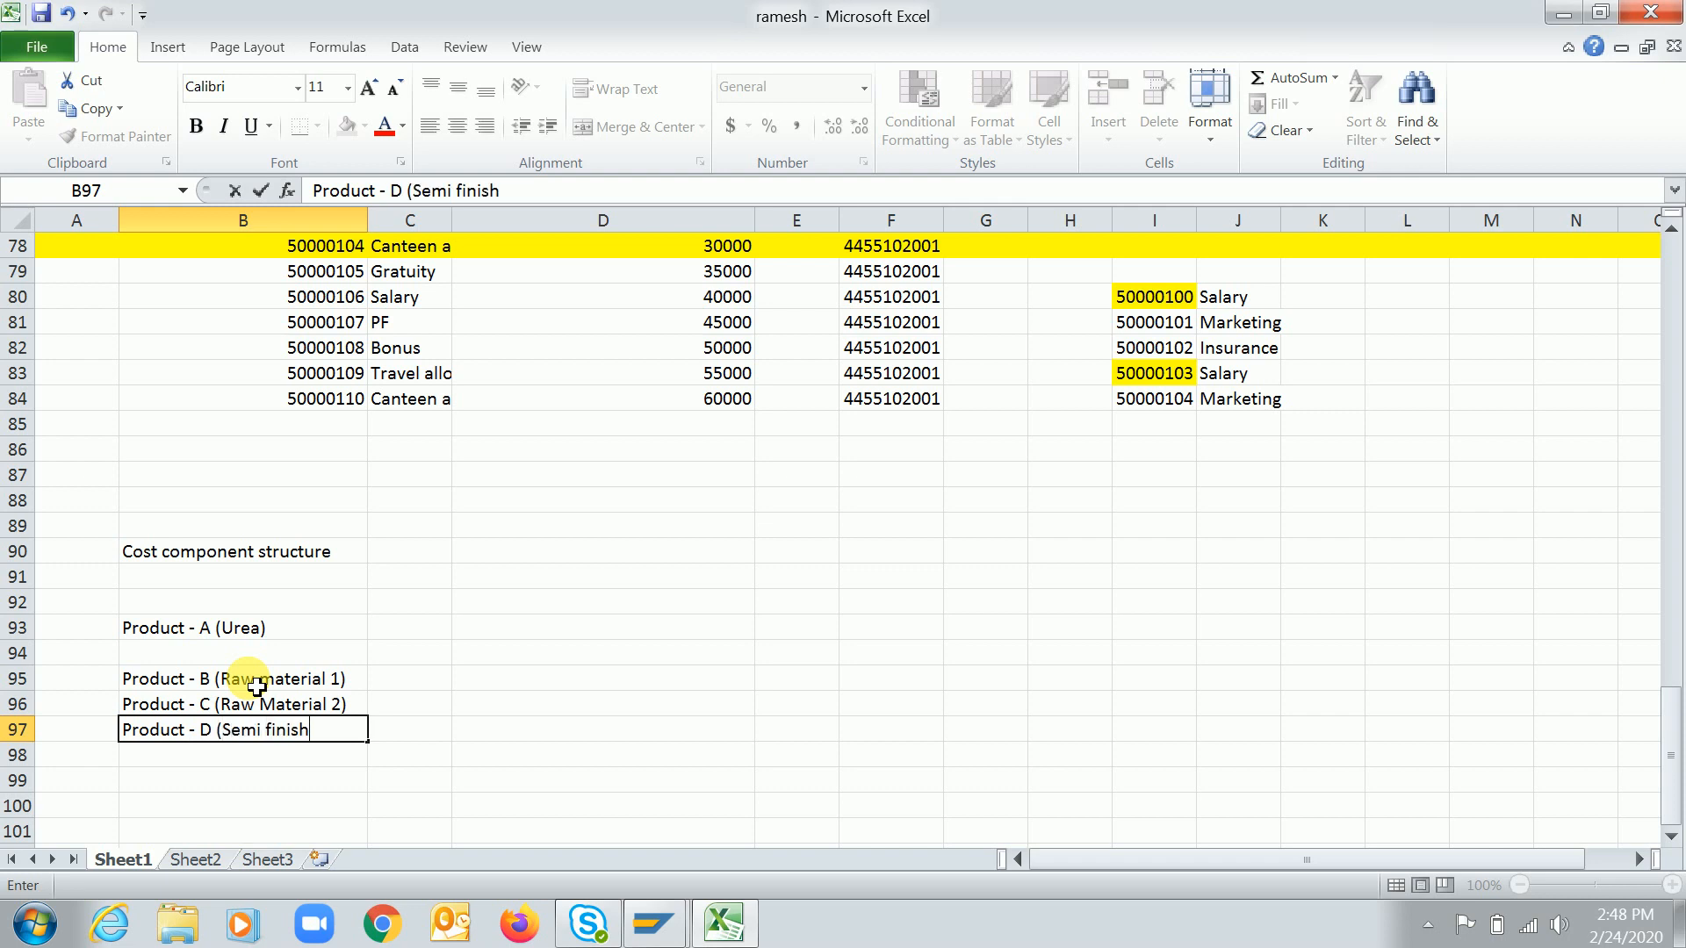
pyautogui.write('ed product)')
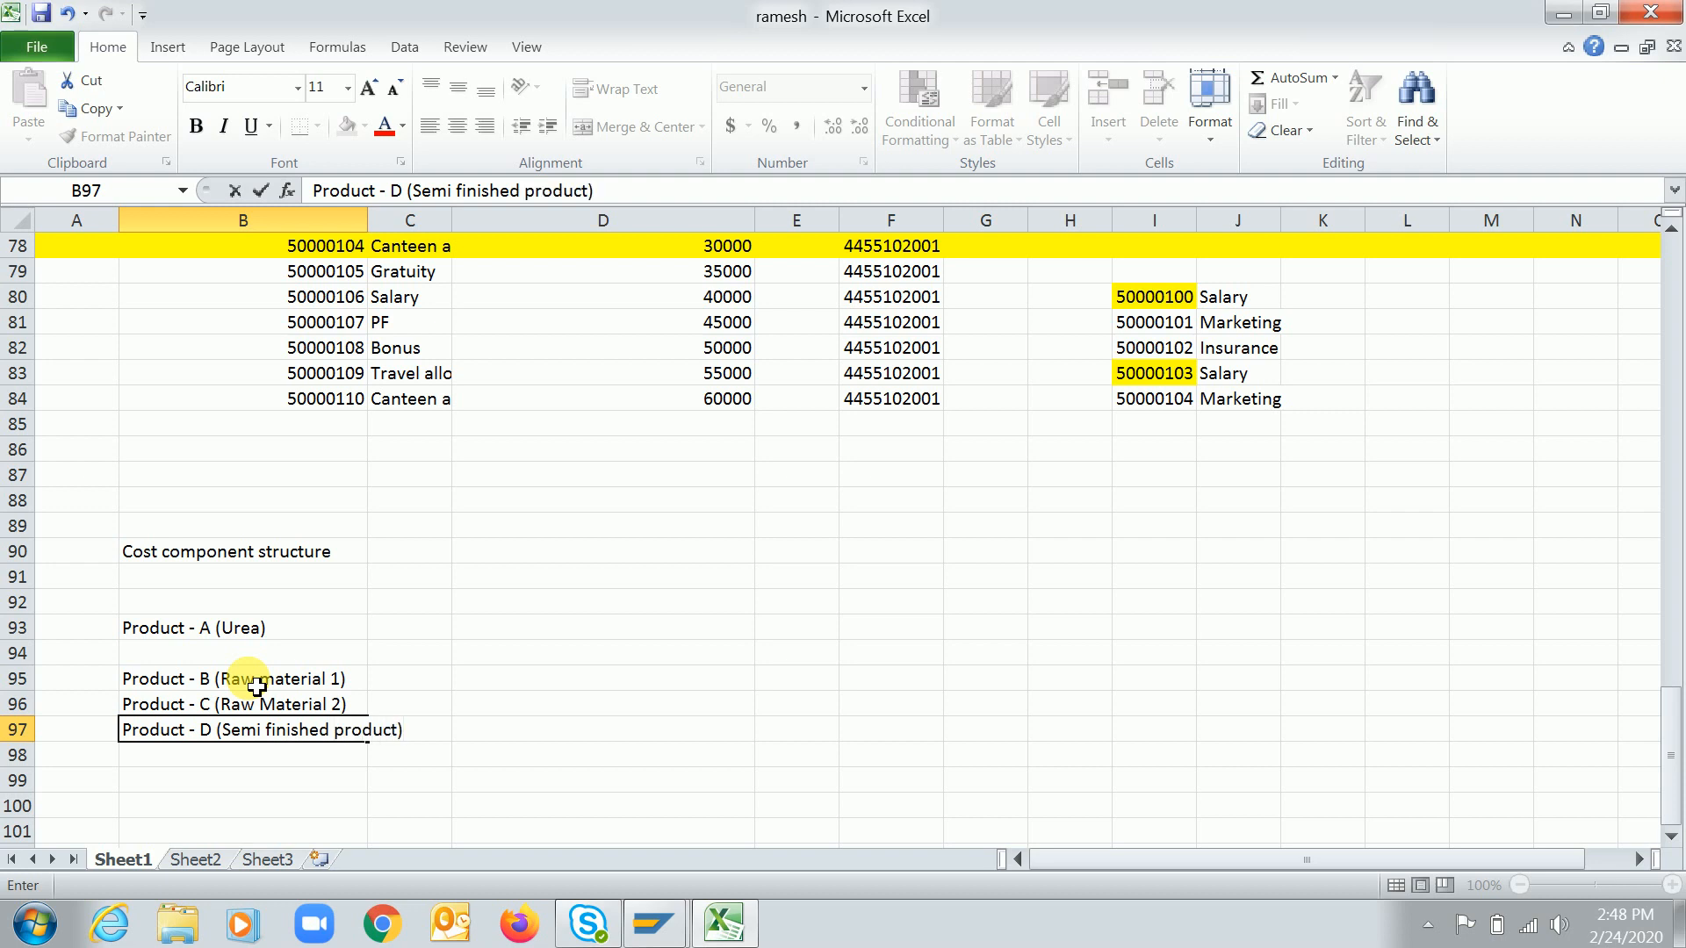
pyautogui.press('Return')
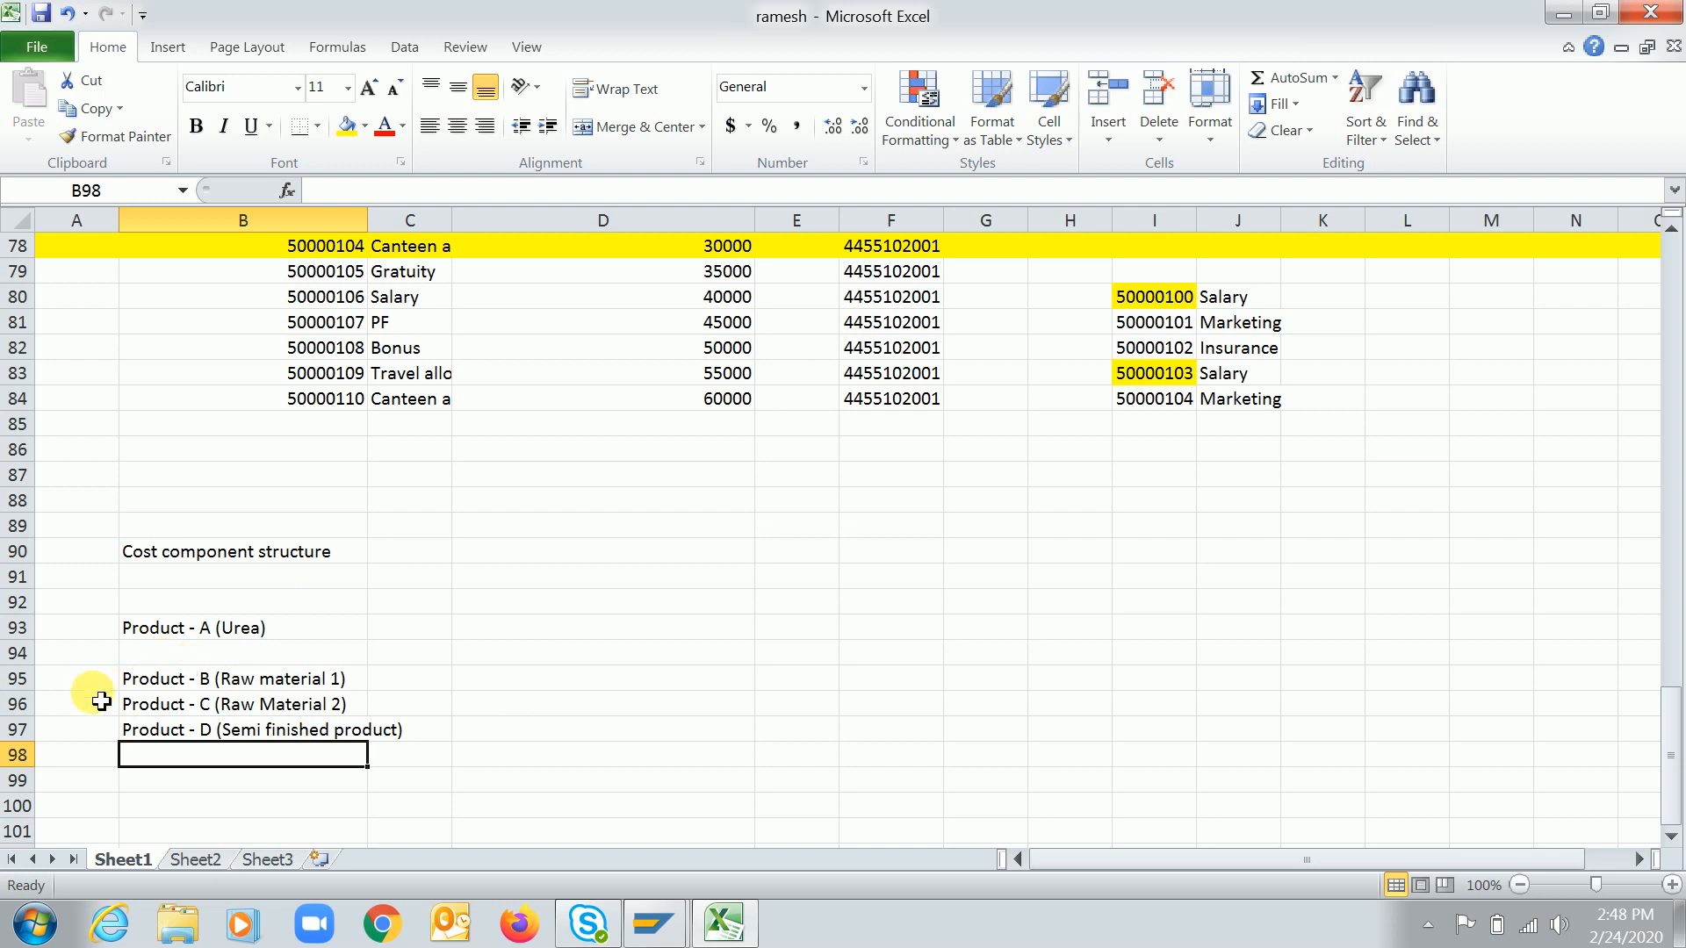
# Label cell A96 beside Product - C as BOM and make it bold
pyautogui.click(215, 638)
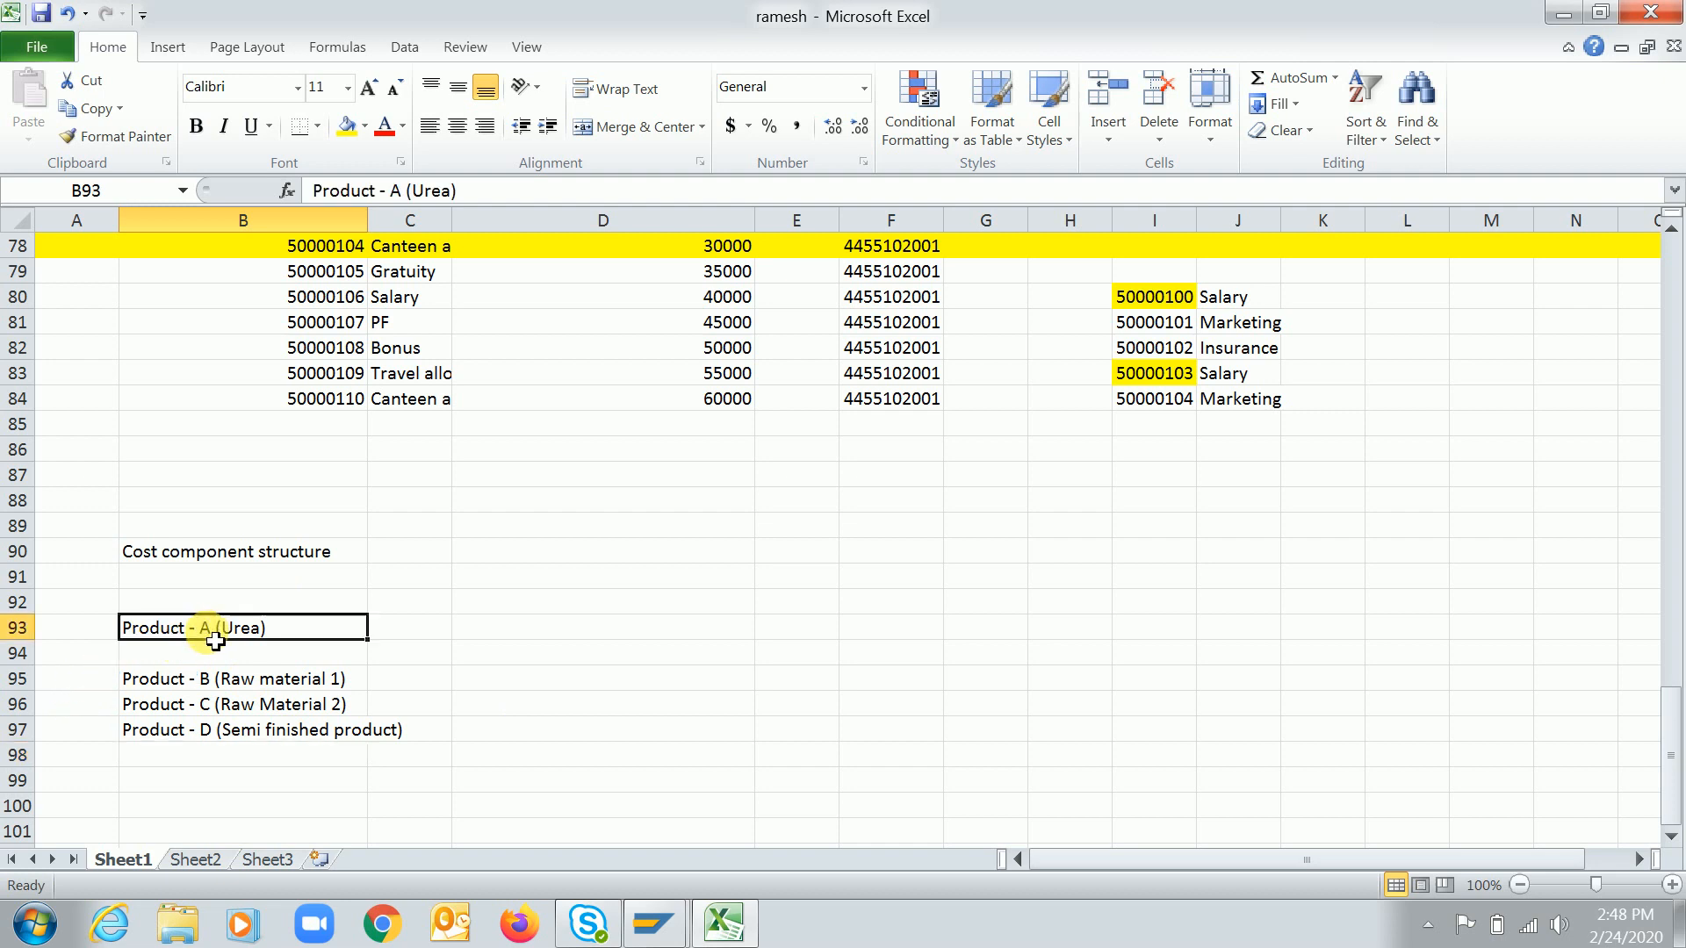
pyautogui.click(269, 686)
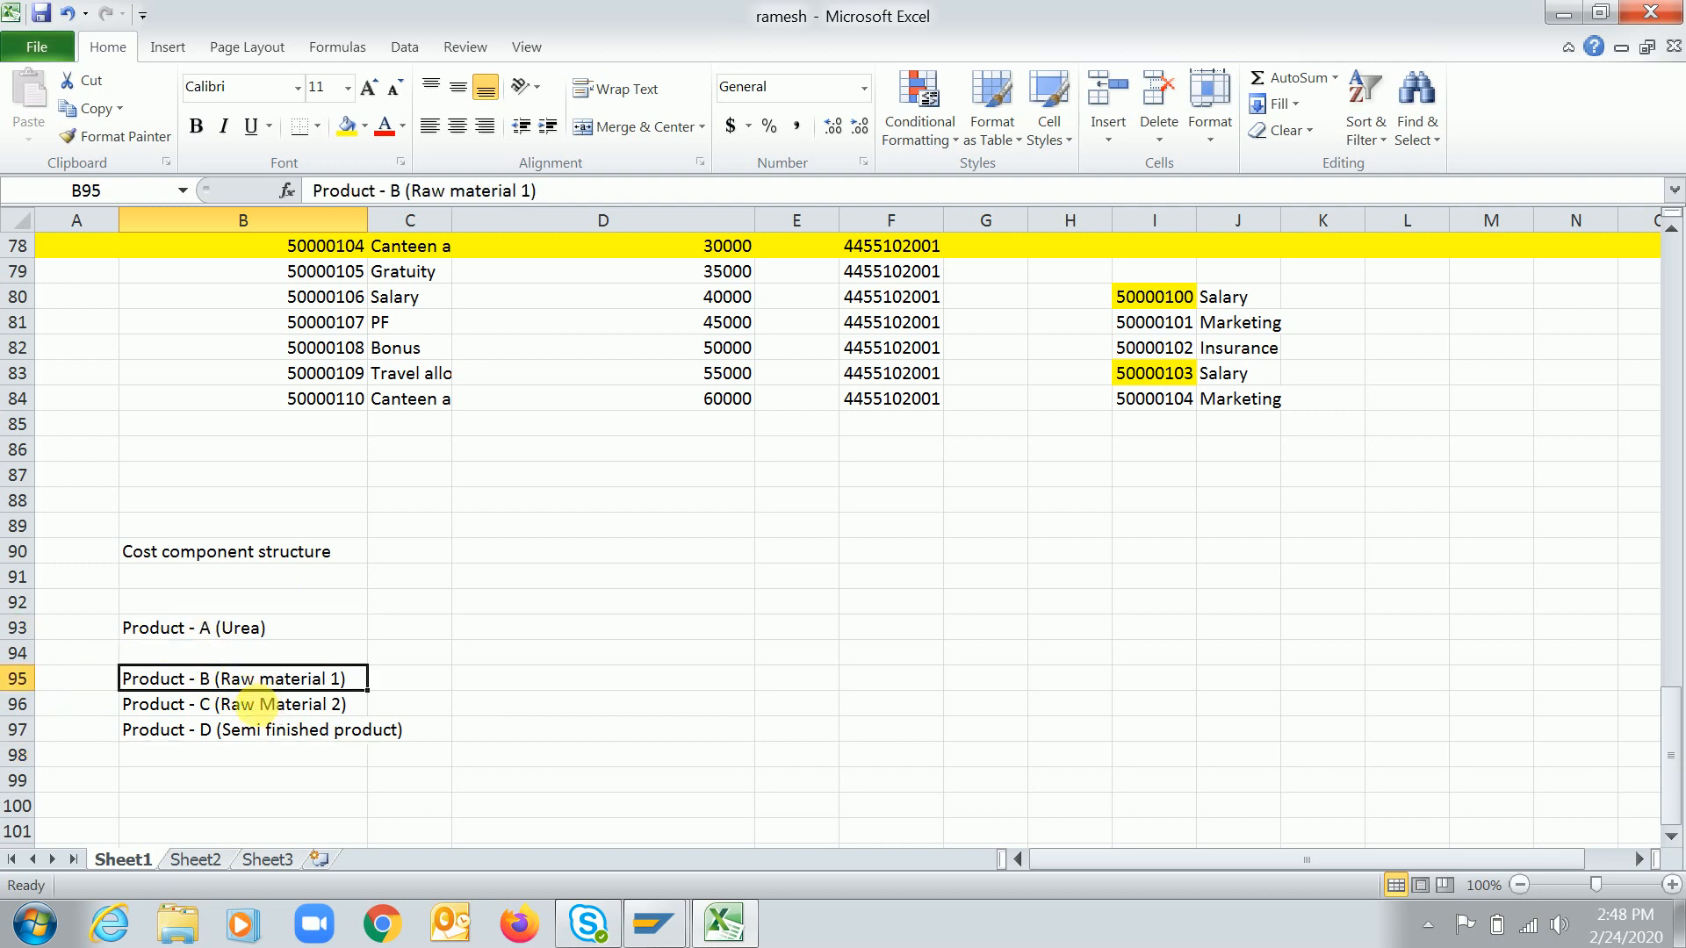
pyautogui.click(271, 710)
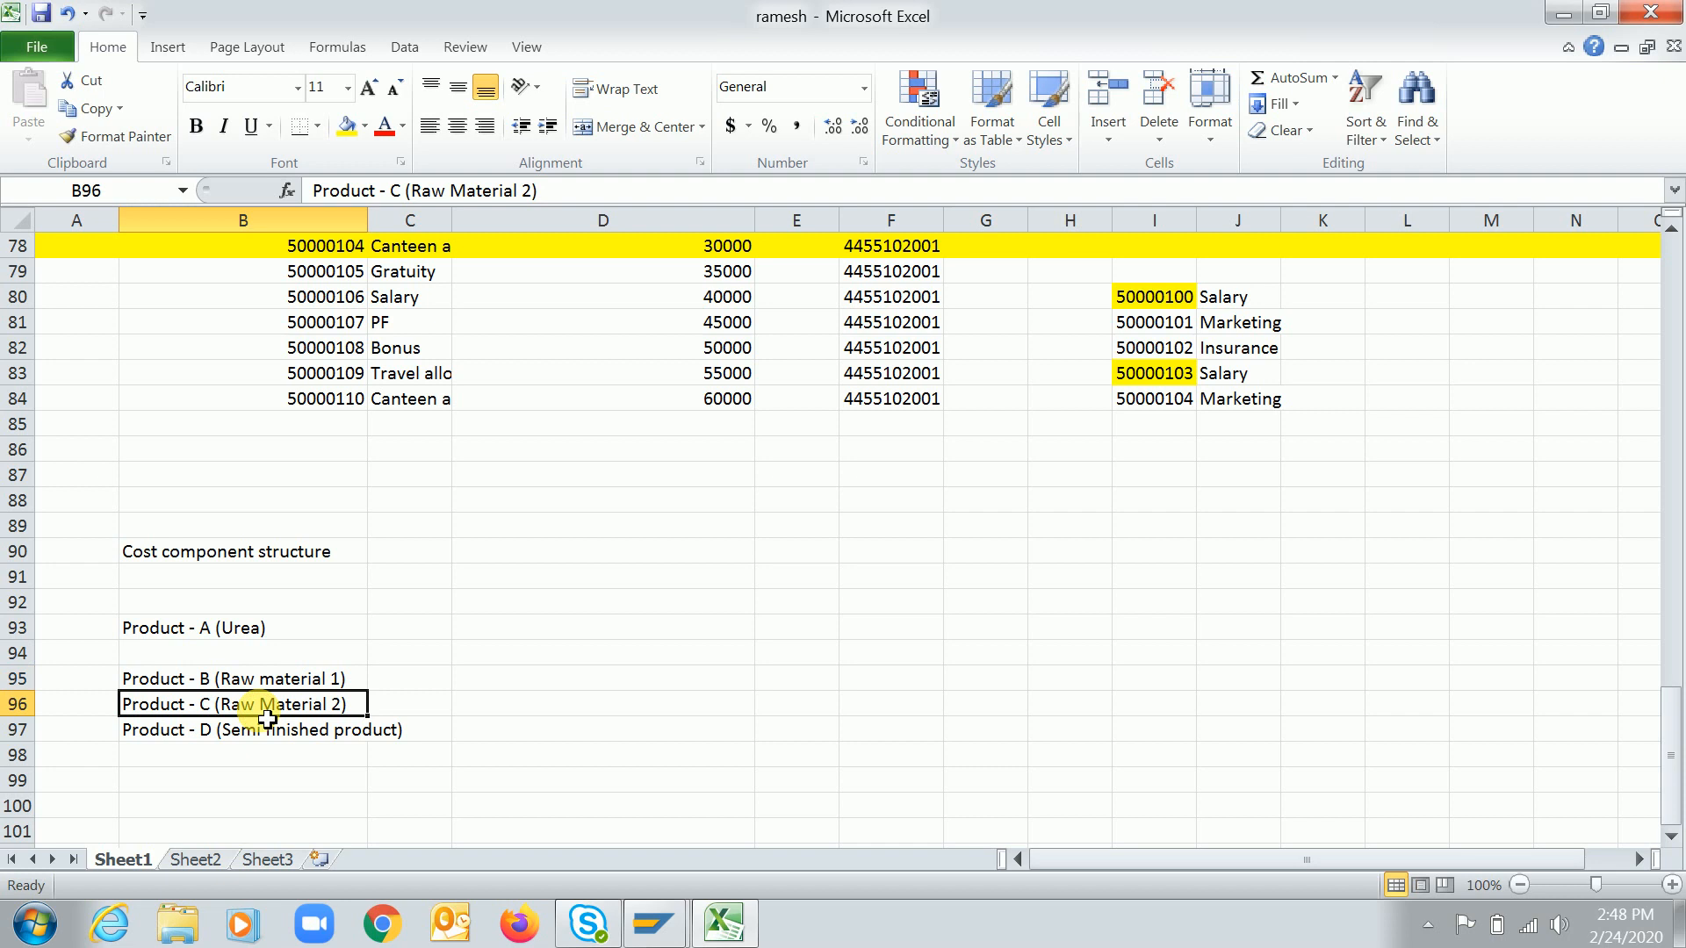
pyautogui.click(188, 748)
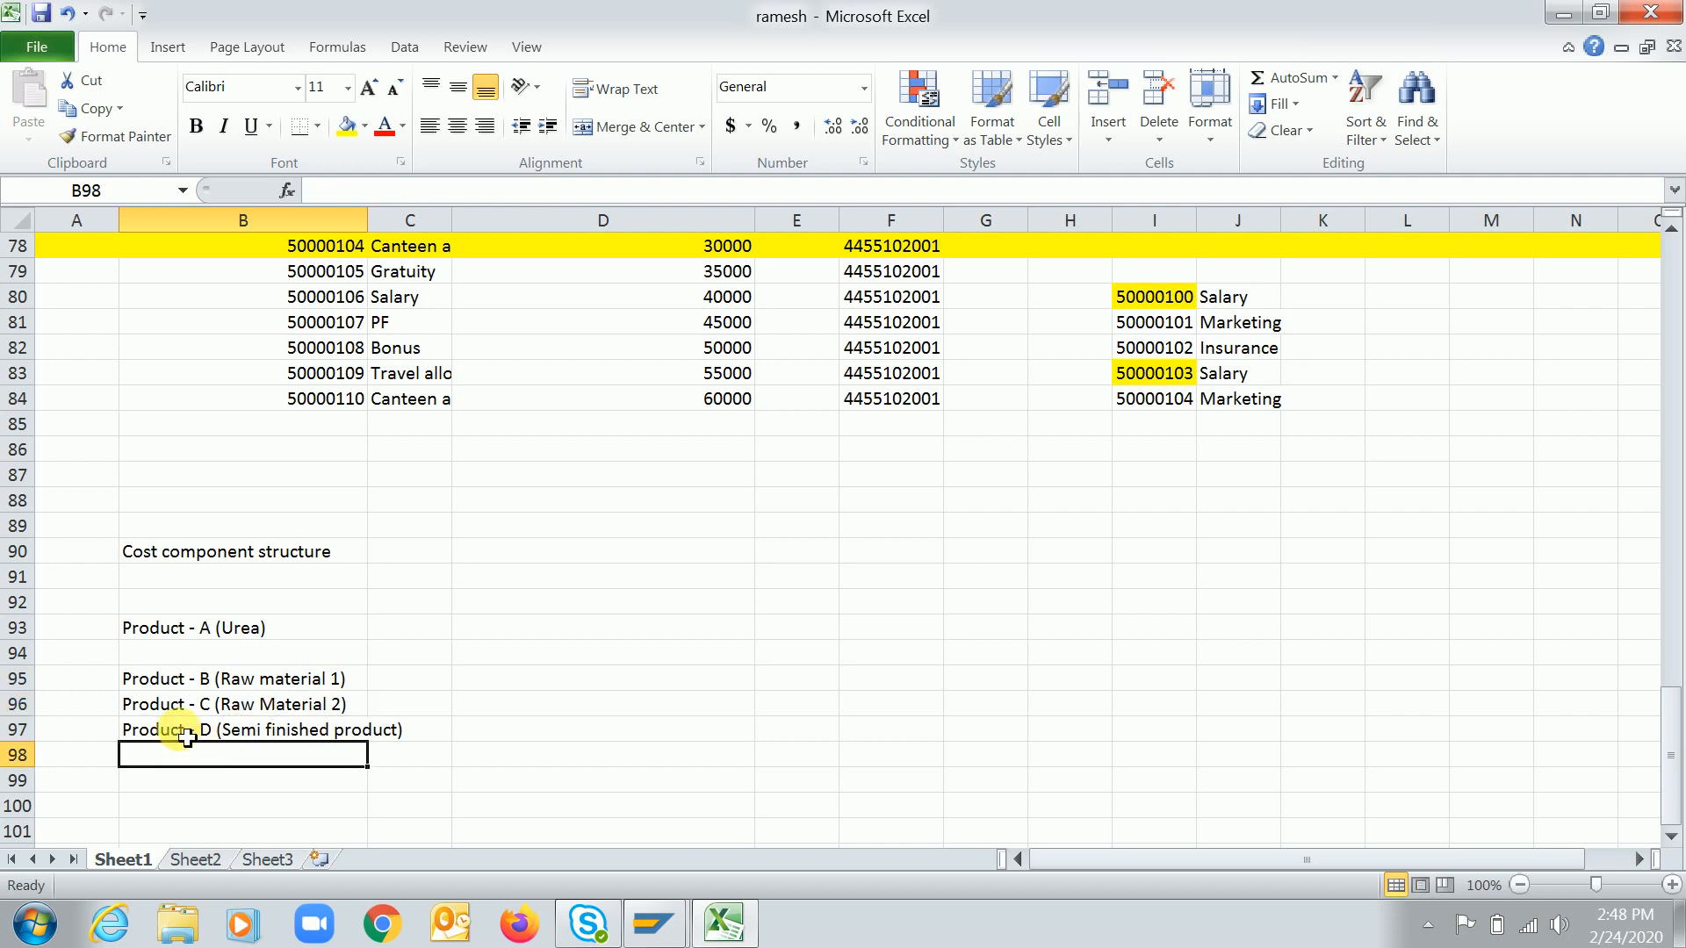
pyautogui.click(187, 737)
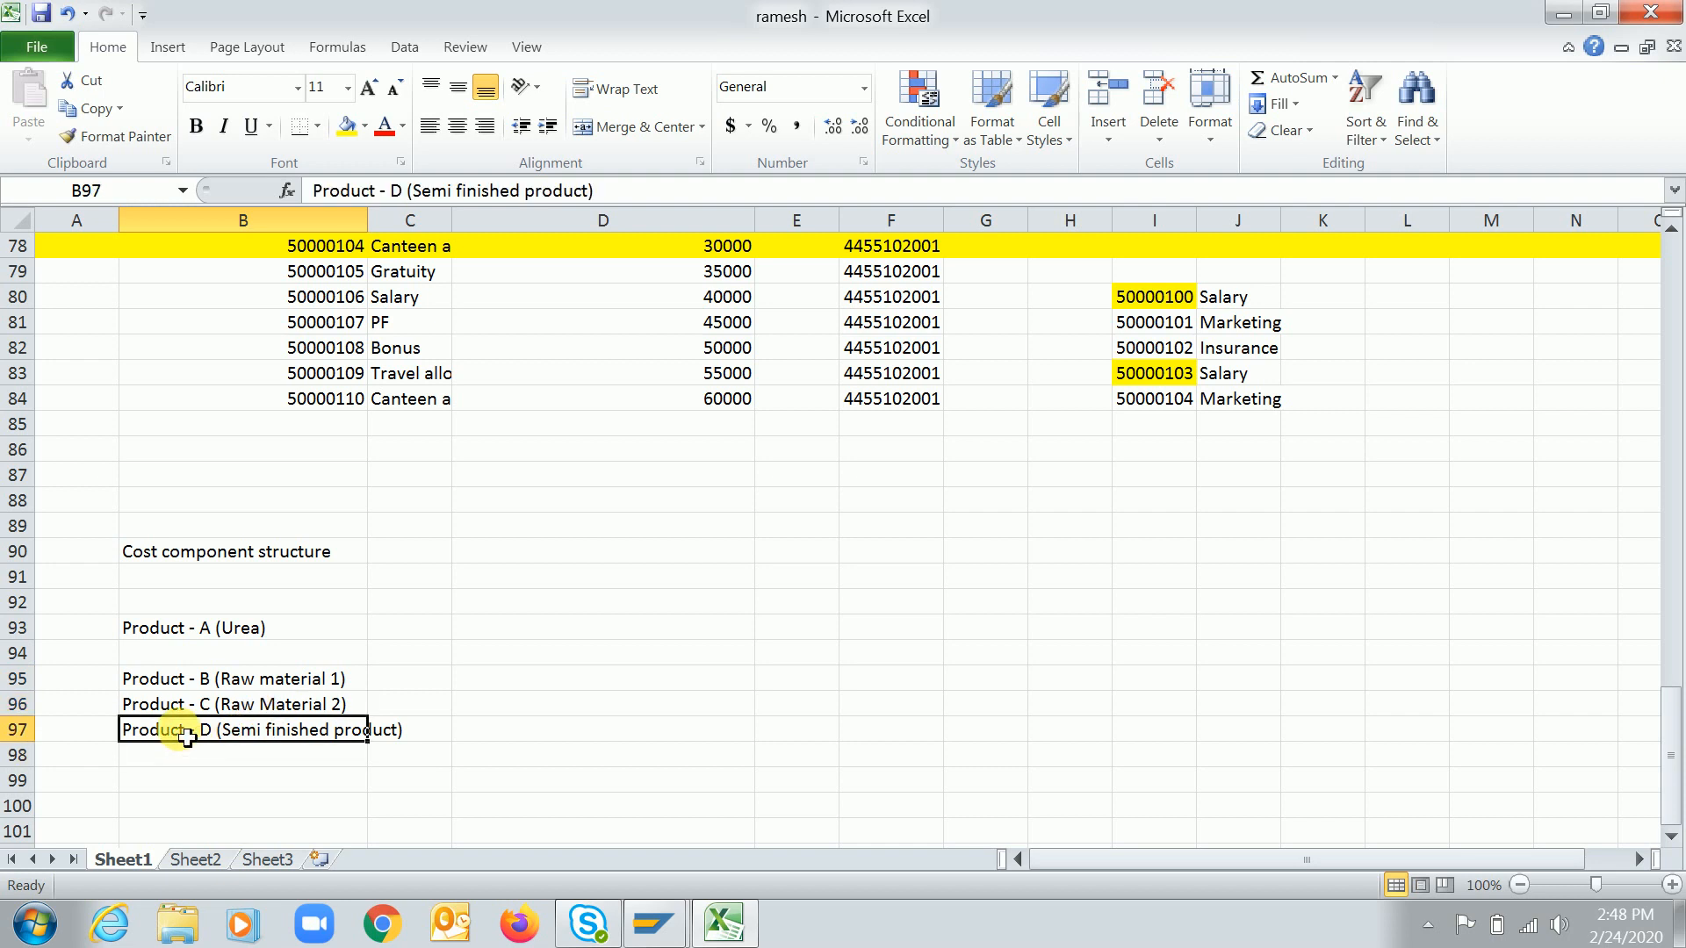
pyautogui.moveTo(81, 699); pyautogui.dragTo(84, 682)
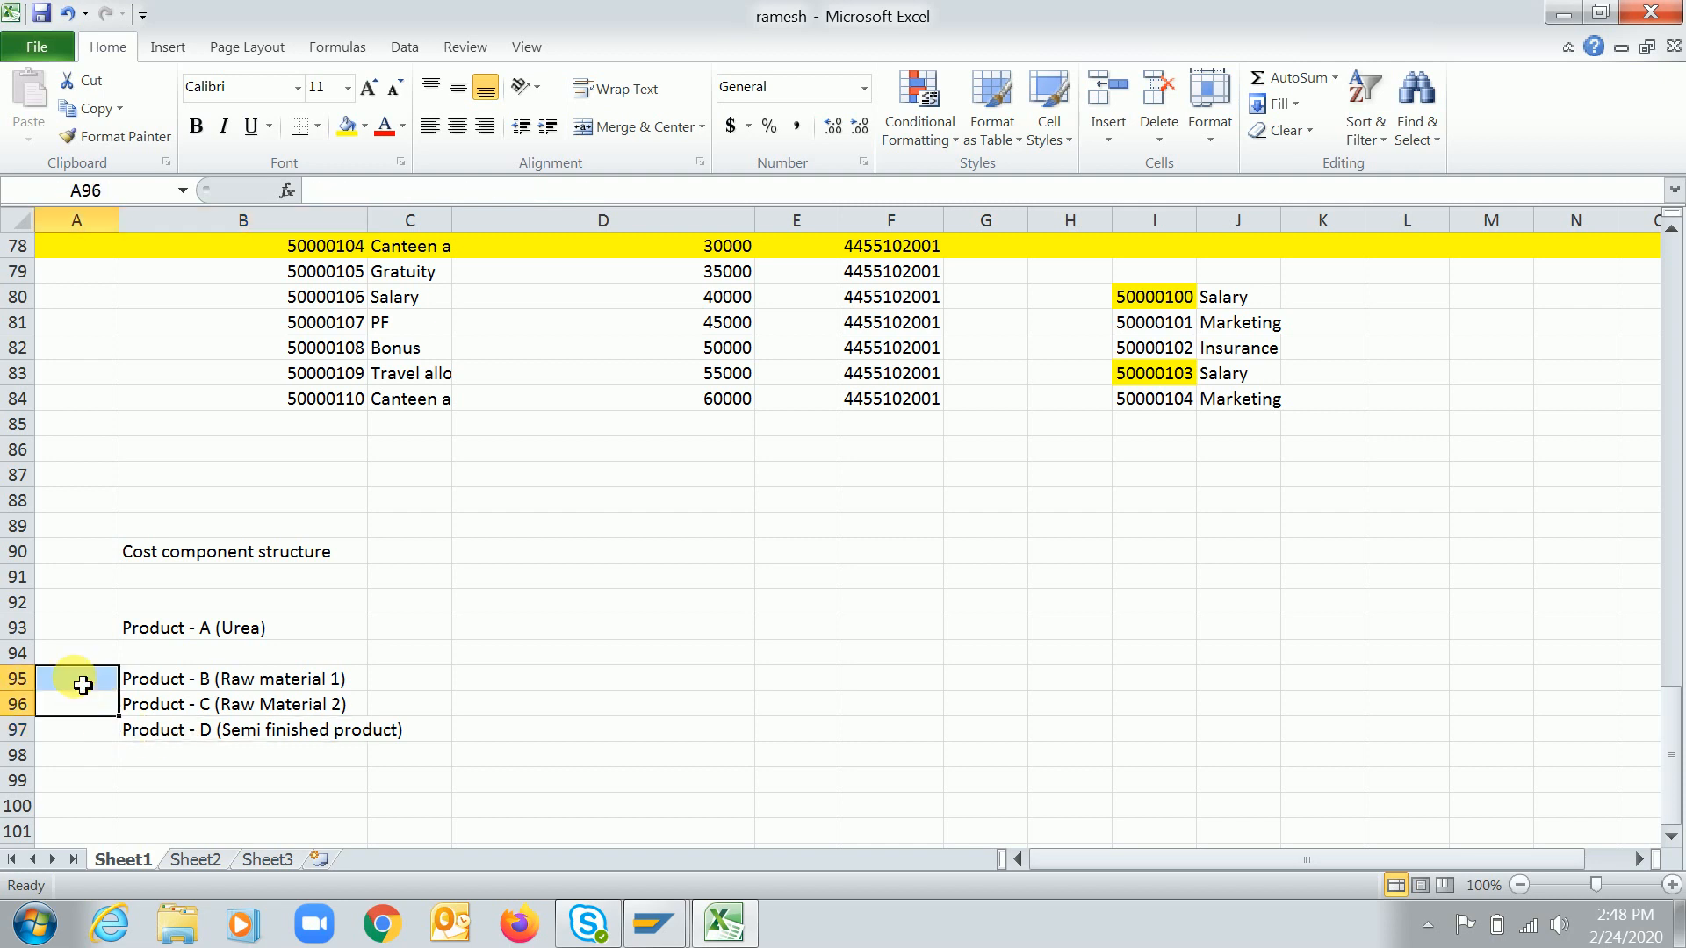
pyautogui.click(88, 699)
pyautogui.write('BOM')
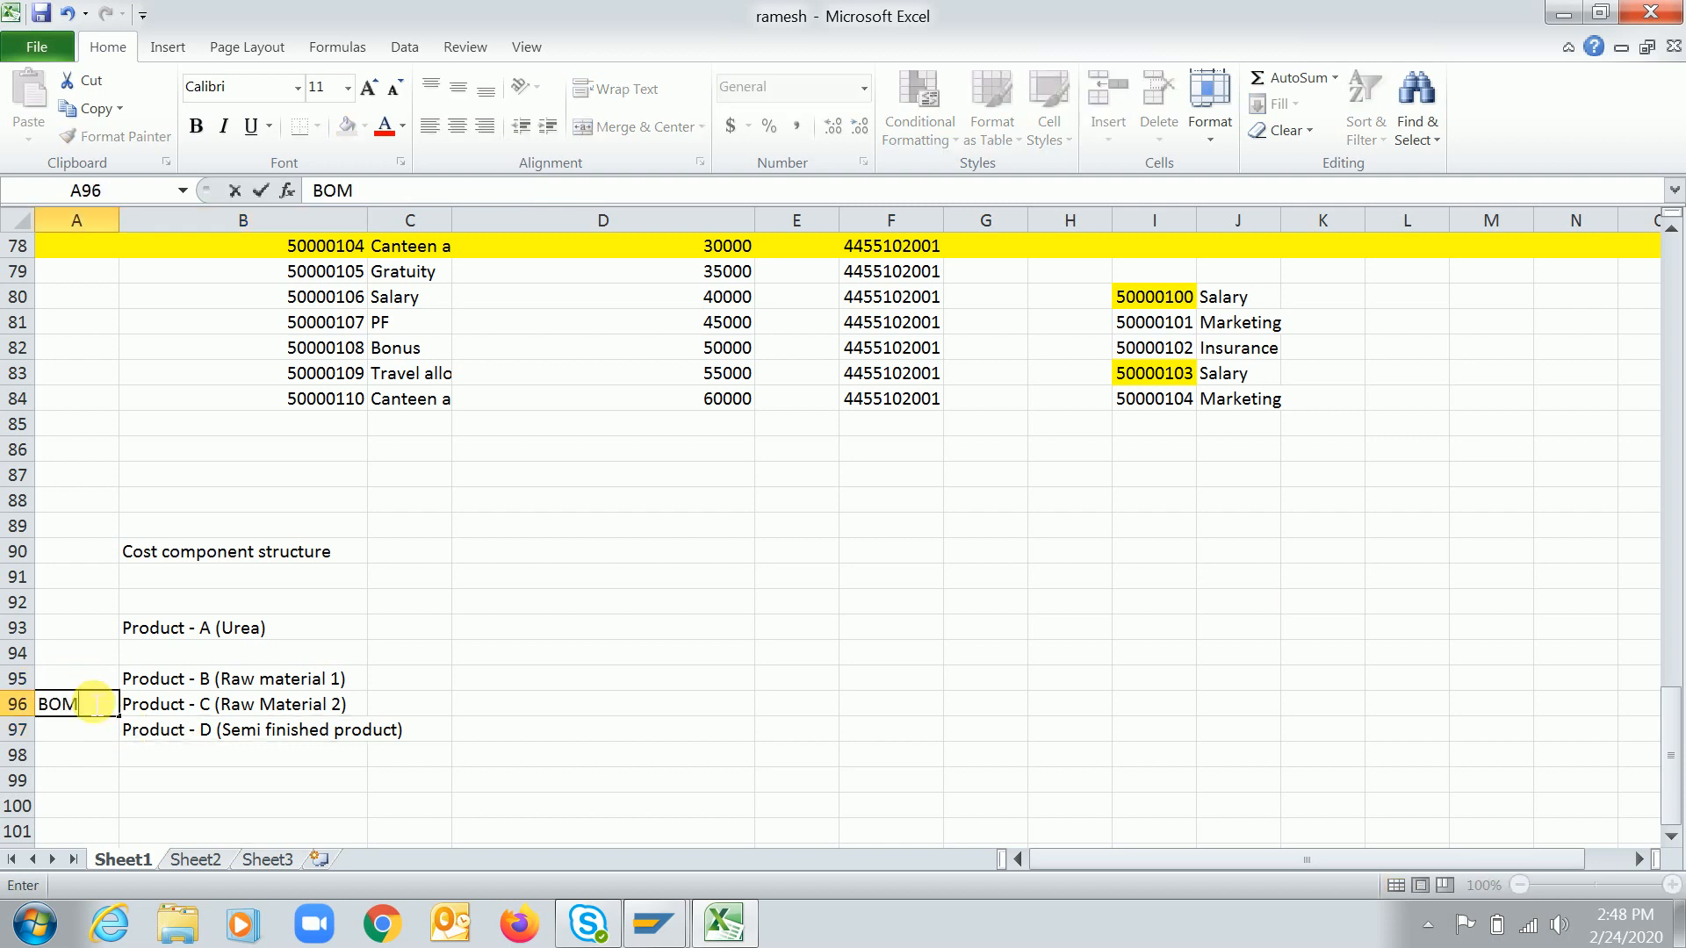
pyautogui.press('Return')
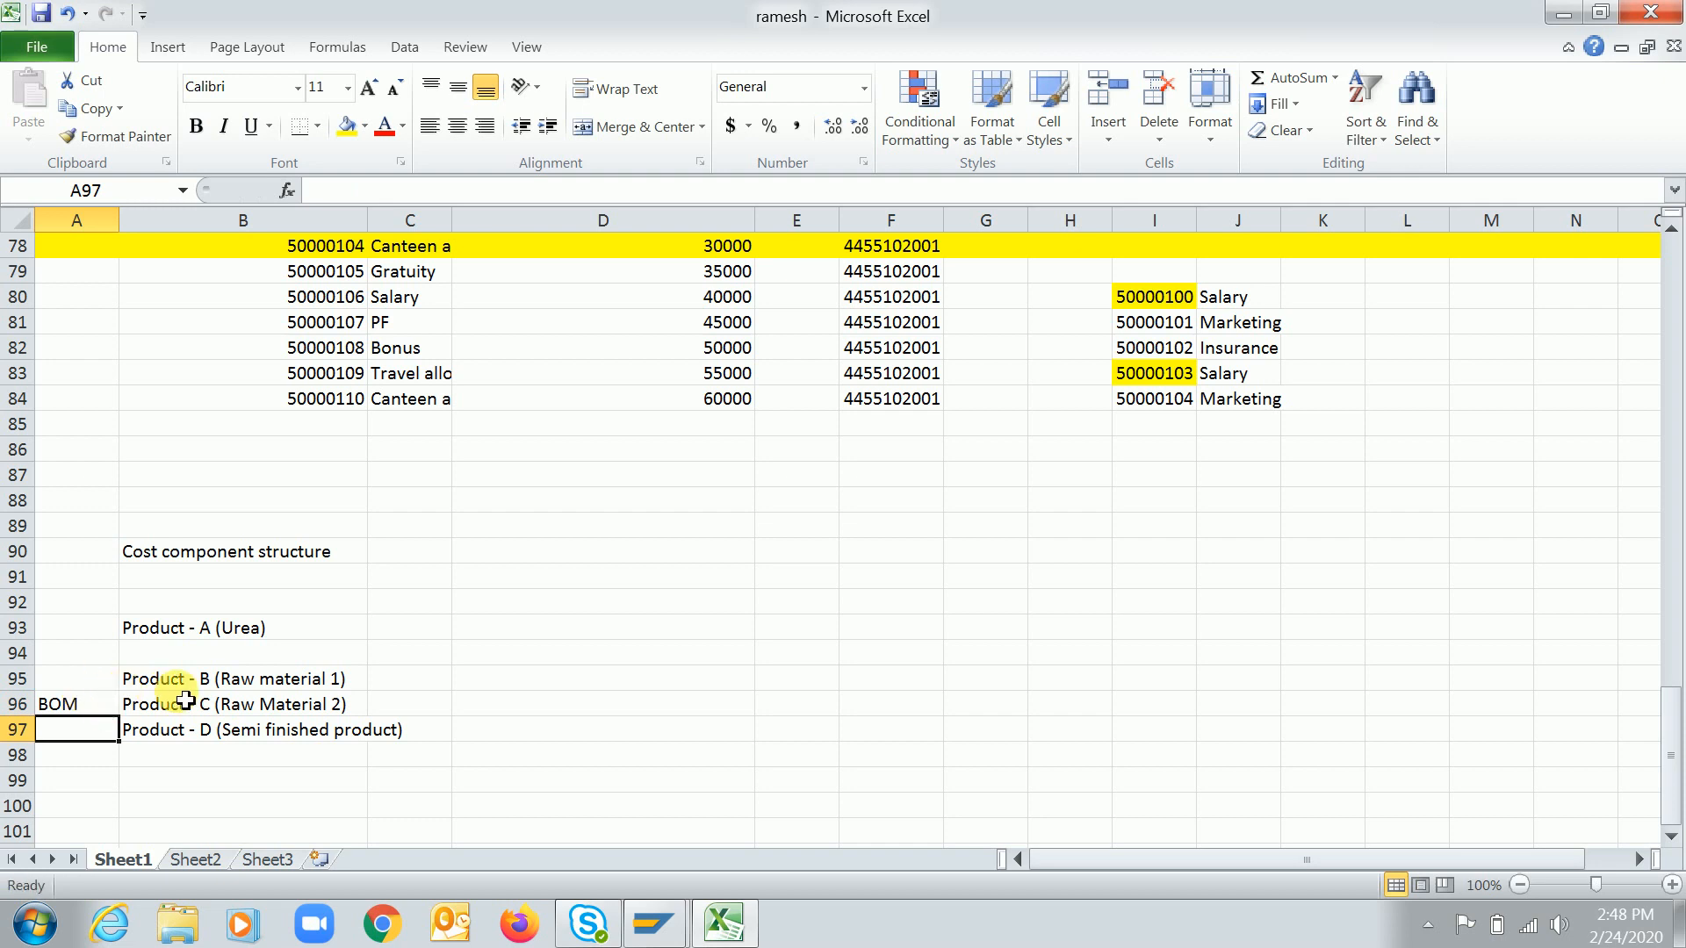
pyautogui.click(78, 713)
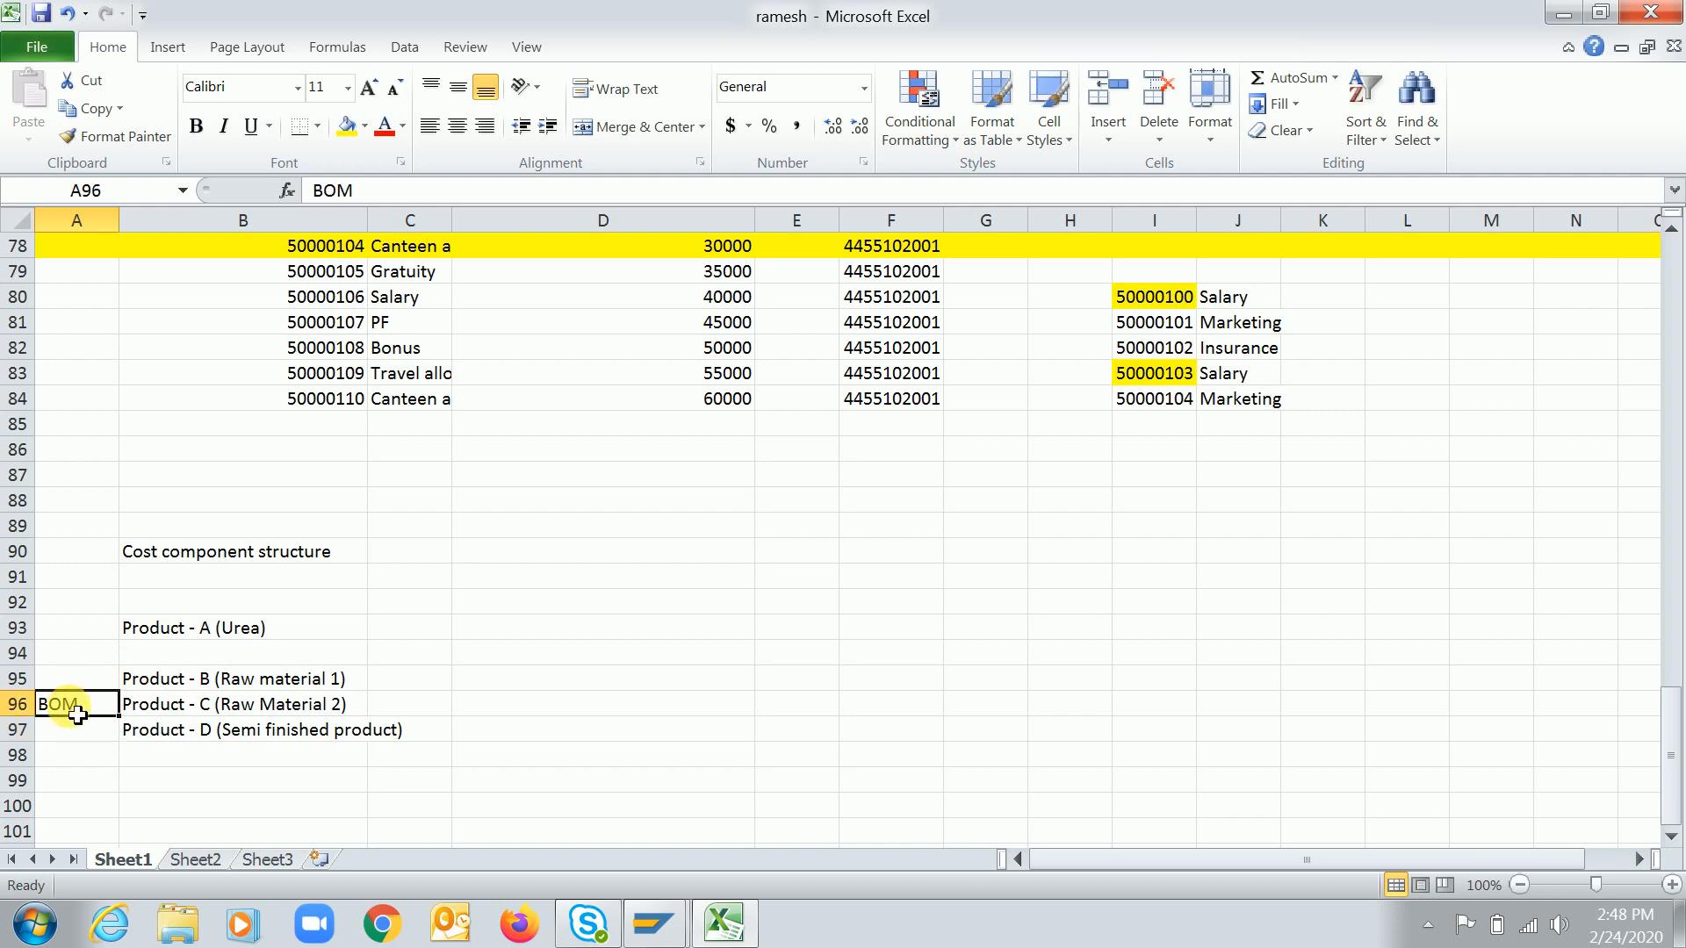
pyautogui.hotkey('ctrl', 'b')
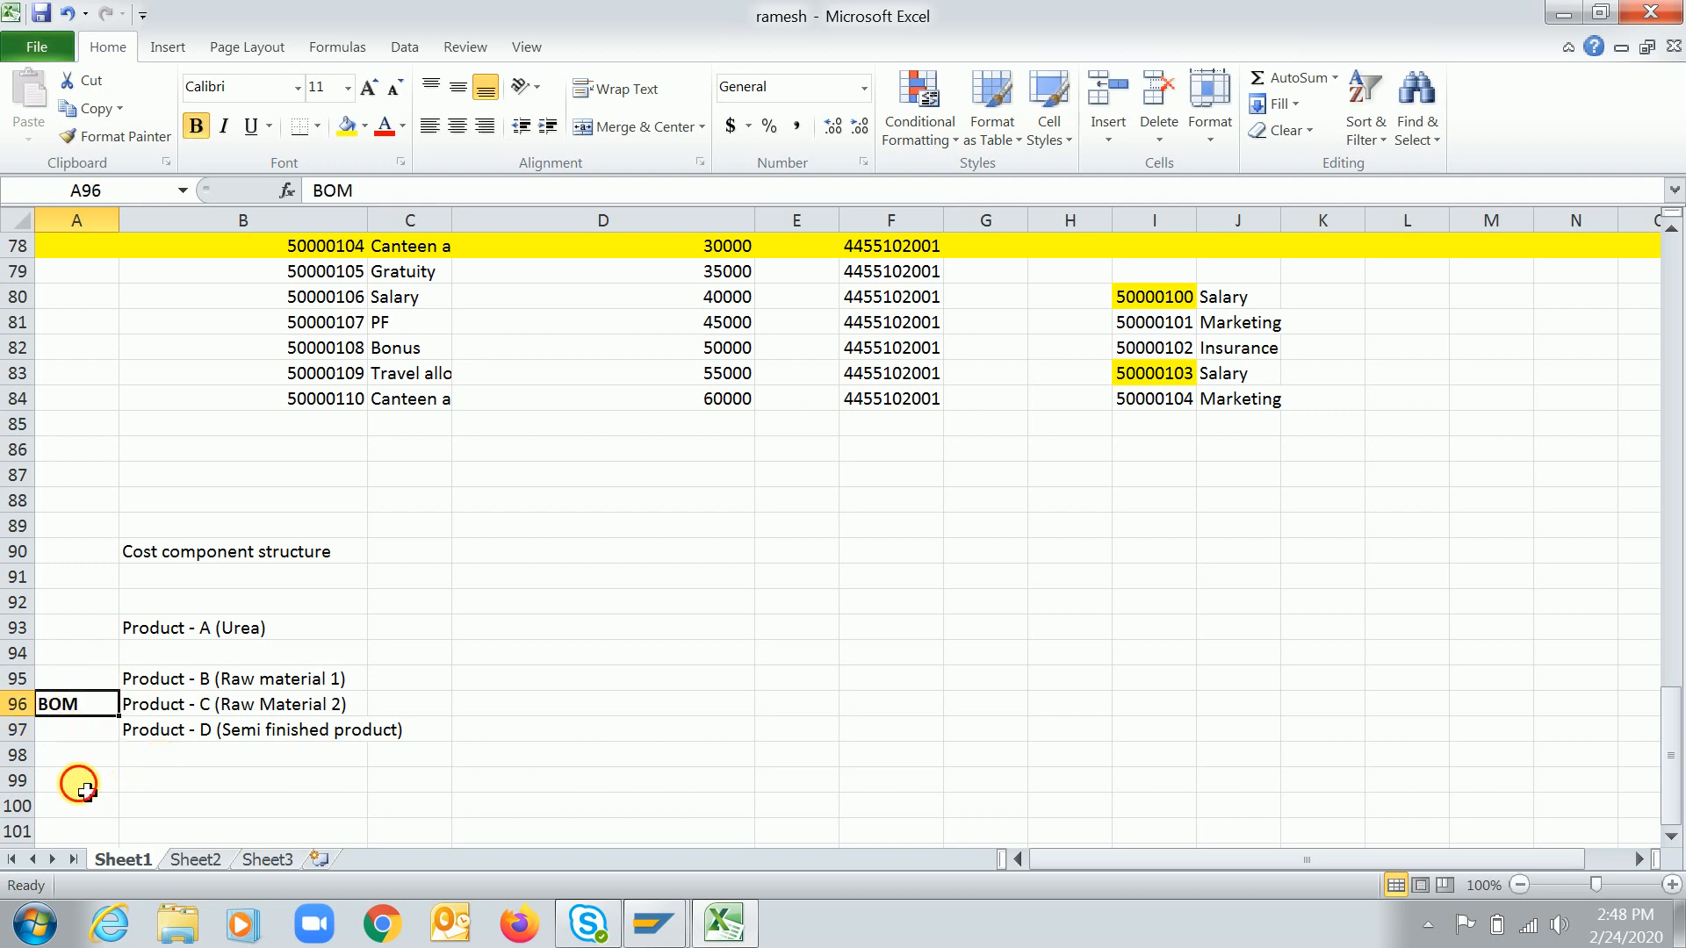
# Enter "(CS01/02/03)" in cell A97 under the BOM label
pyautogui.click(85, 790)
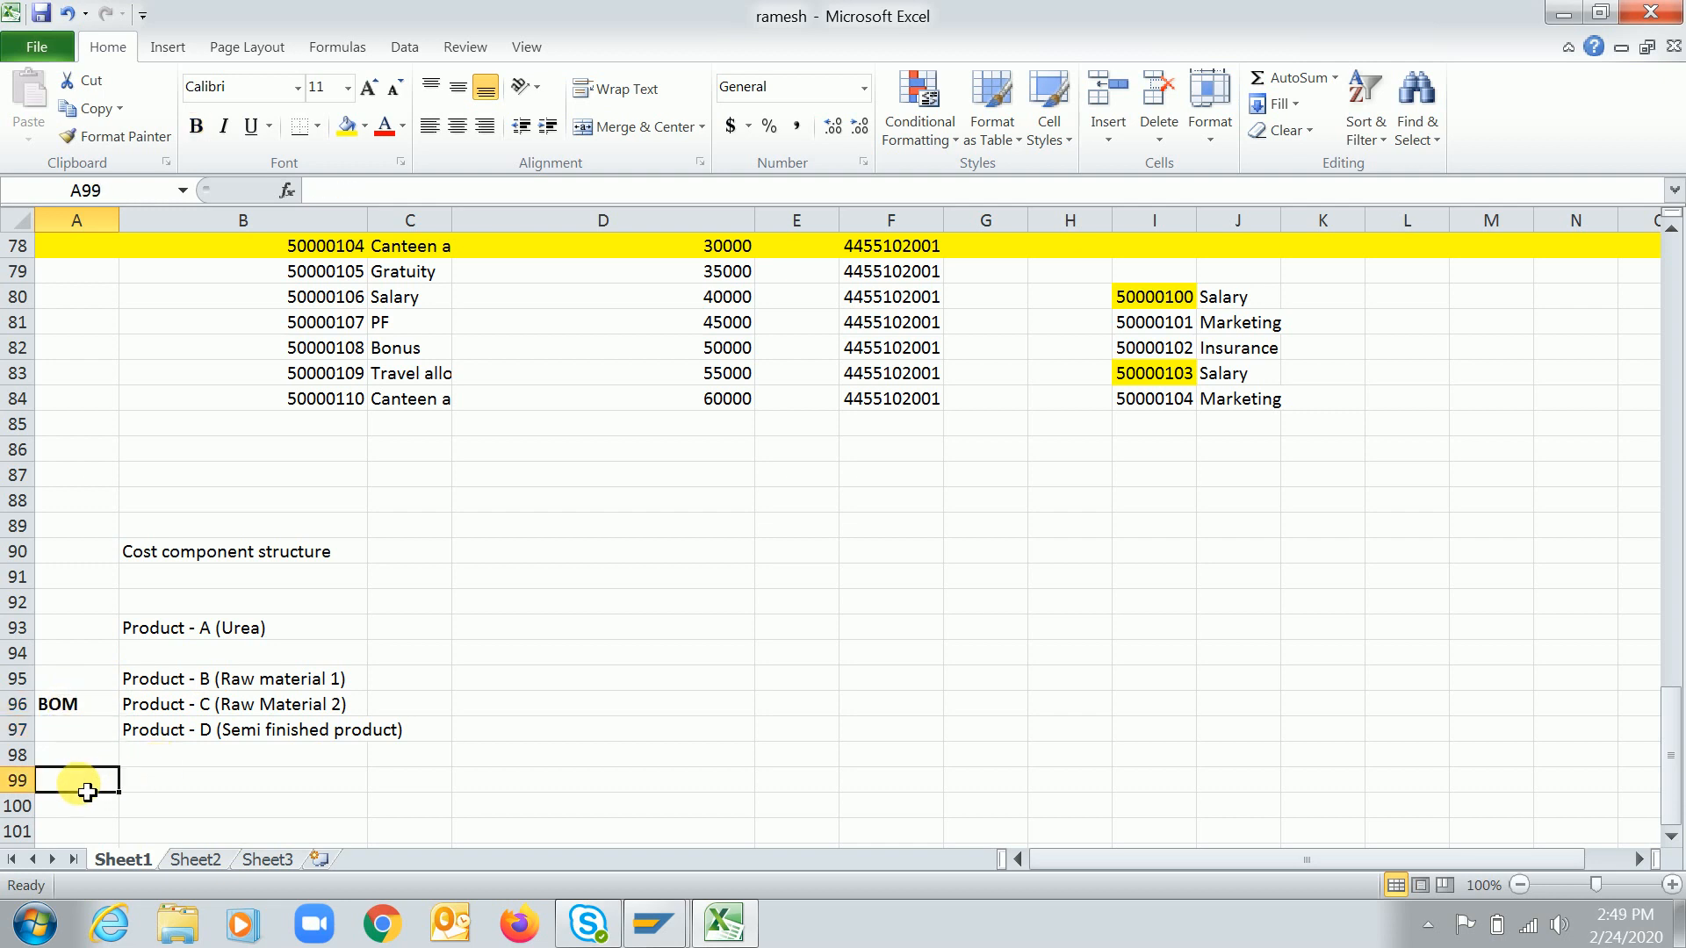
pyautogui.press('Up')
pyautogui.press('Up')
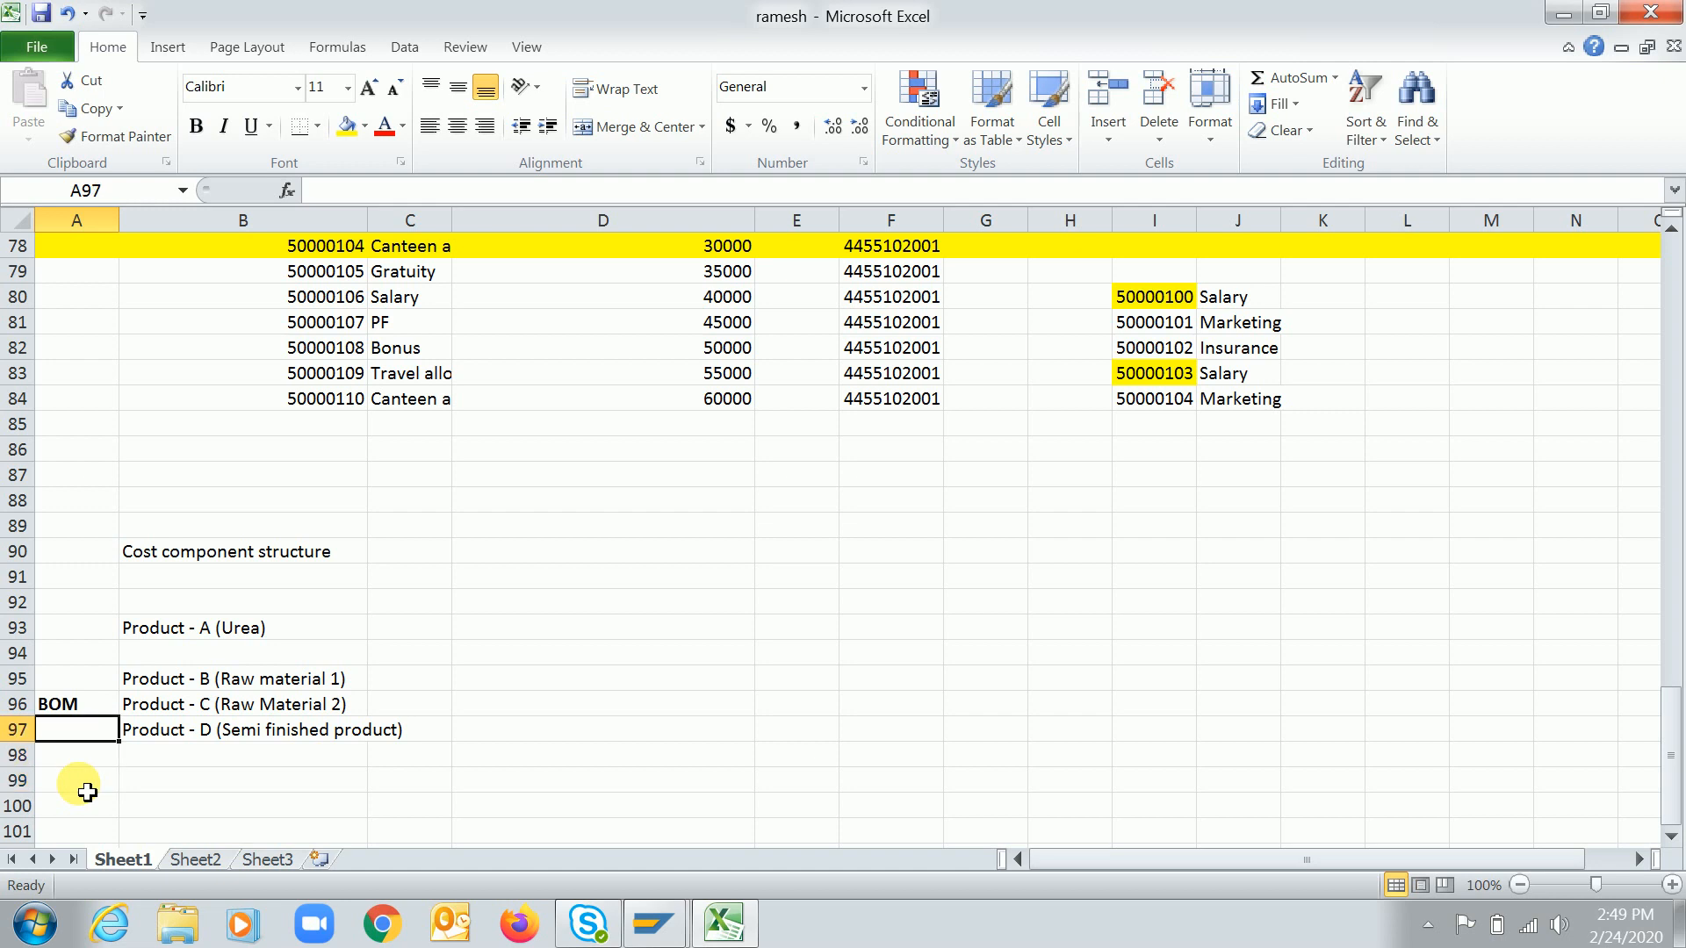
pyautogui.write('(CS0')
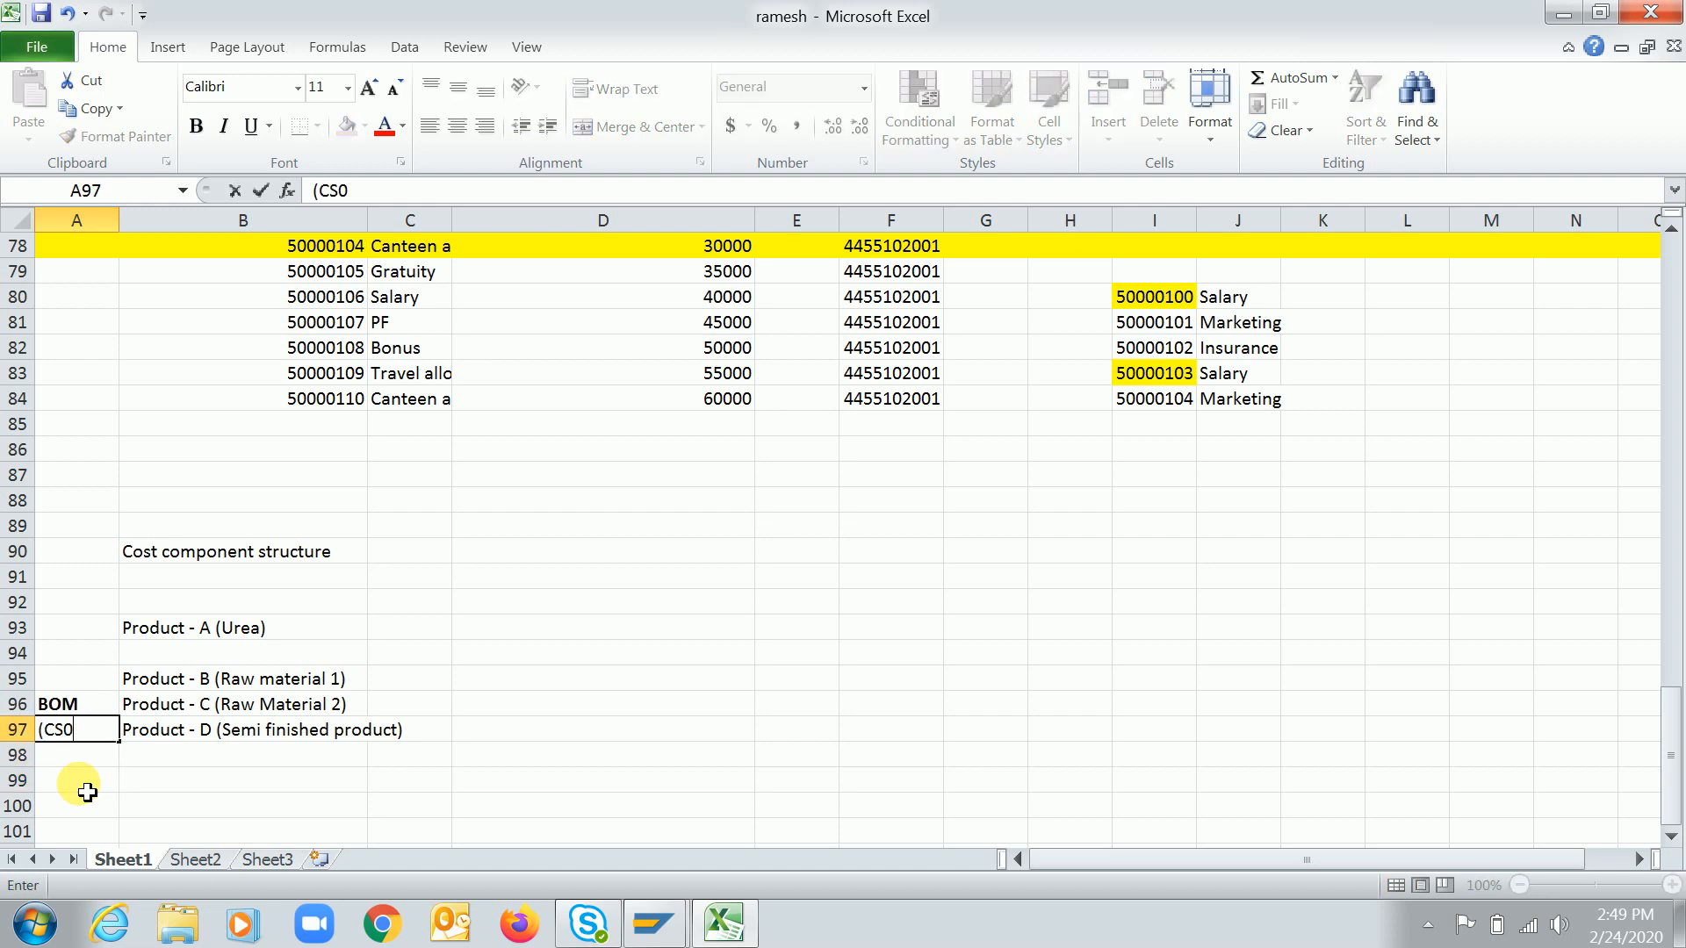
pyautogui.write('1/02/03')
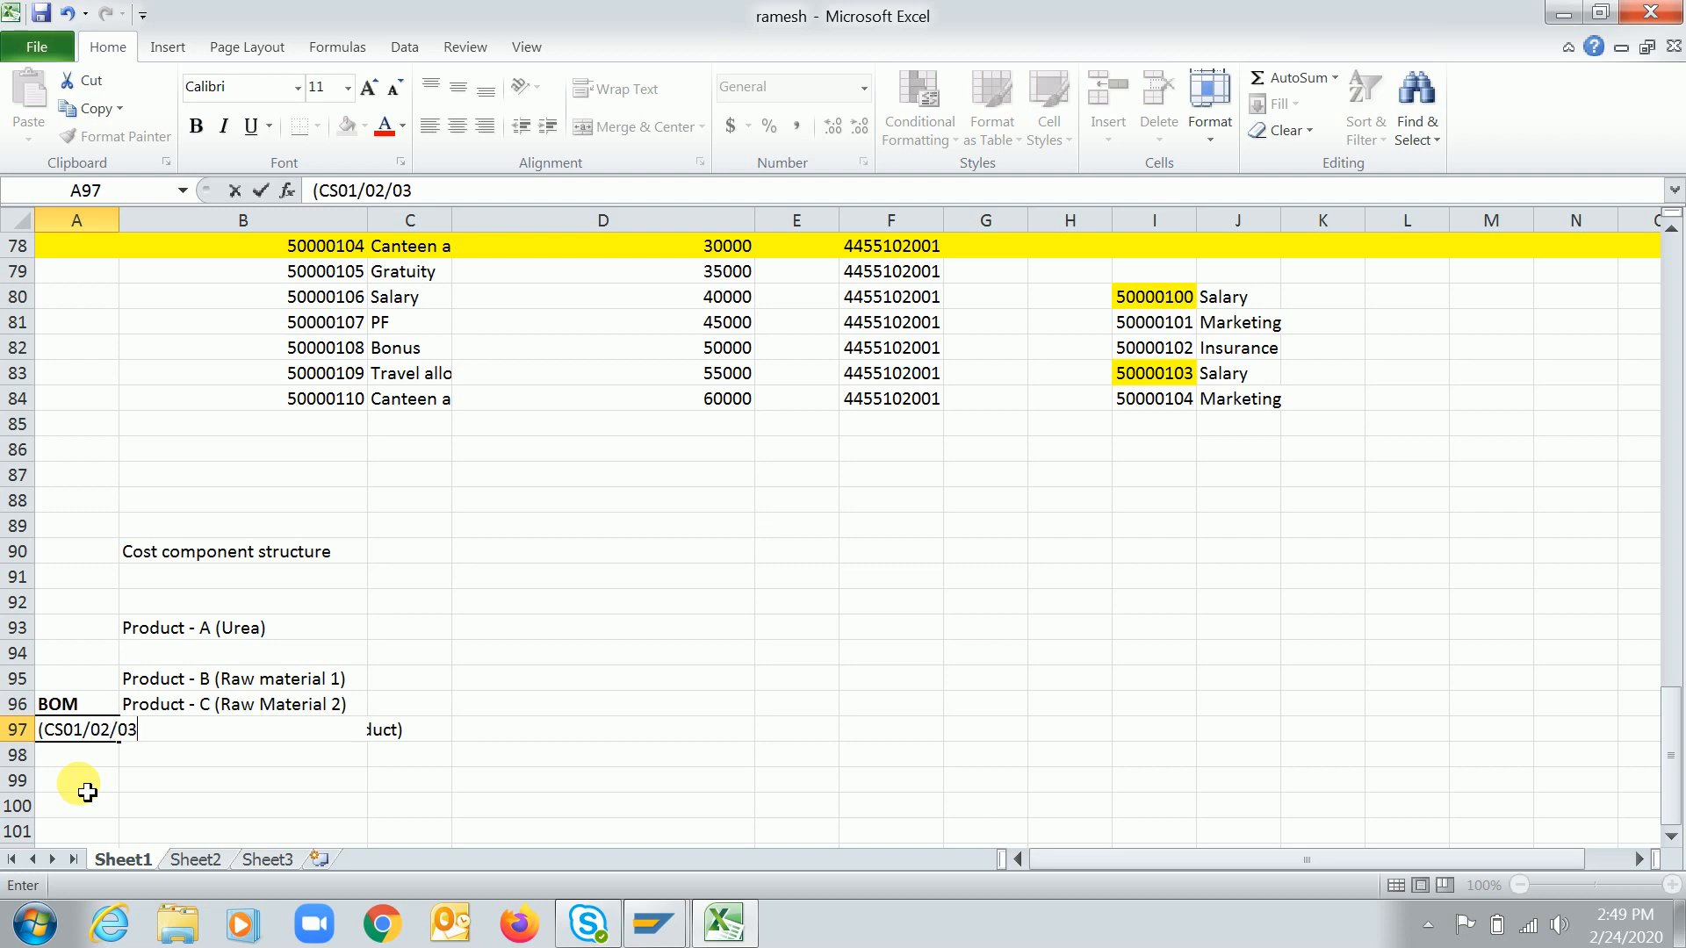
pyautogui.write(')')
pyautogui.press('Return')
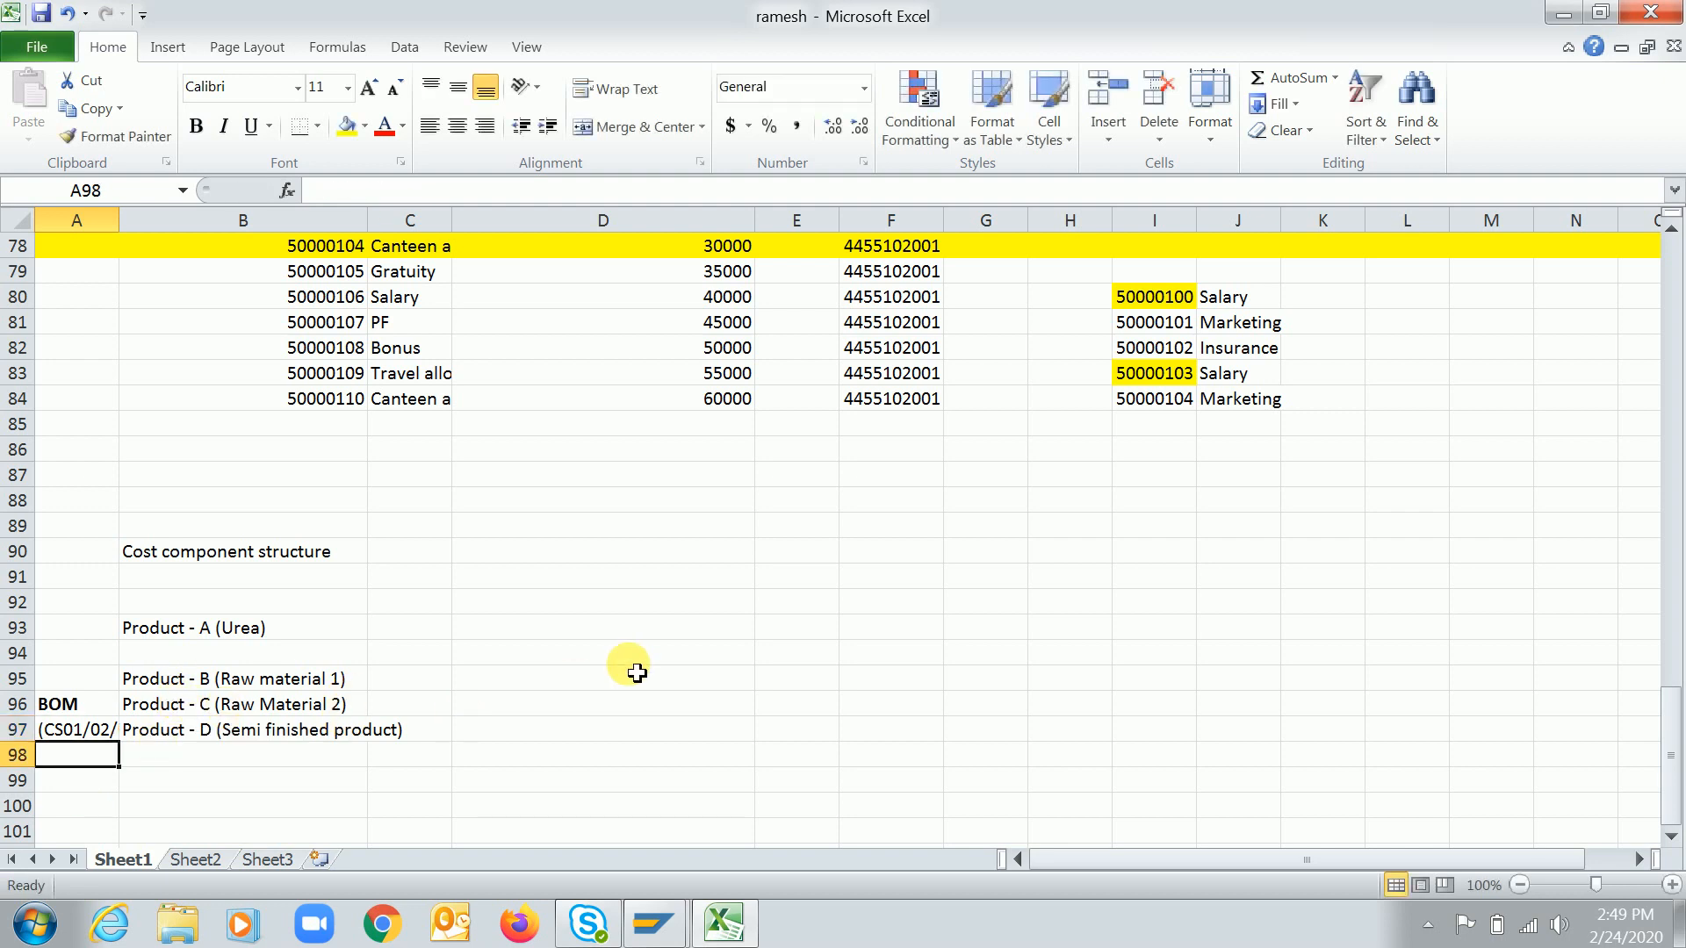
# Enter "Plant overhead" in cell D95 beside Product - B
pyautogui.click(507, 683)
pyautogui.write('Activiti')
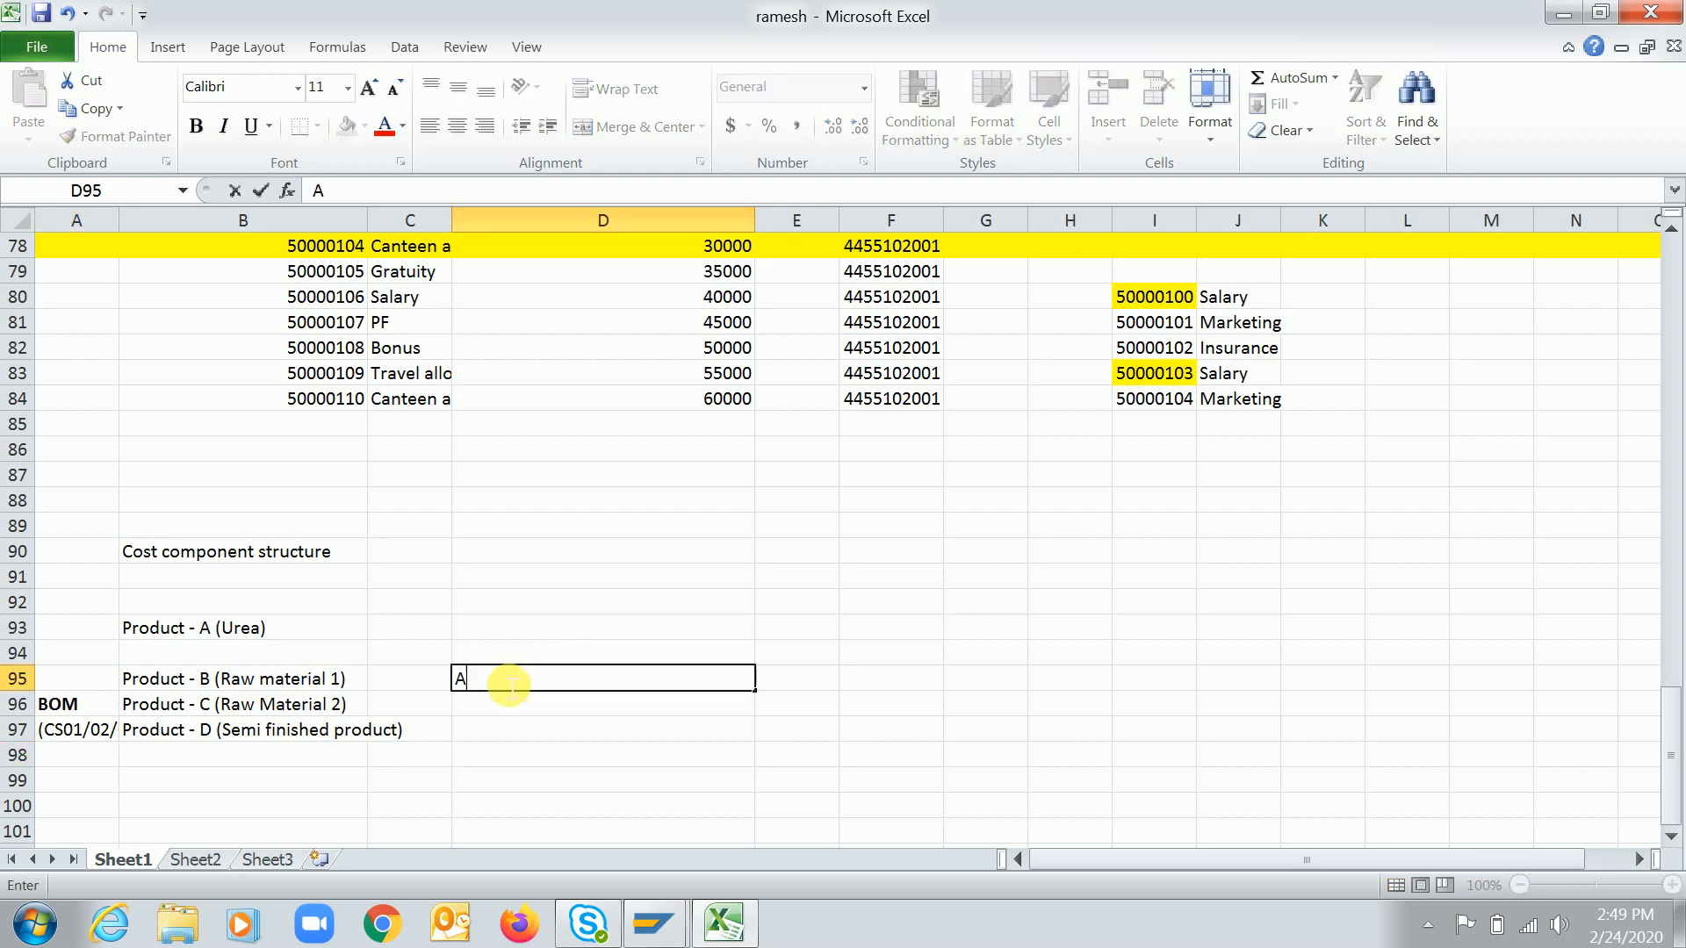
pyautogui.press('BackSpace')
pyautogui.press('BackSpace')
pyautogui.press('BackSpace')
pyautogui.press('BackSpace')
pyautogui.press('BackSpace')
pyautogui.press('BackSpace')
pyautogui.press('BackSpace')
pyautogui.press('BackSpace')
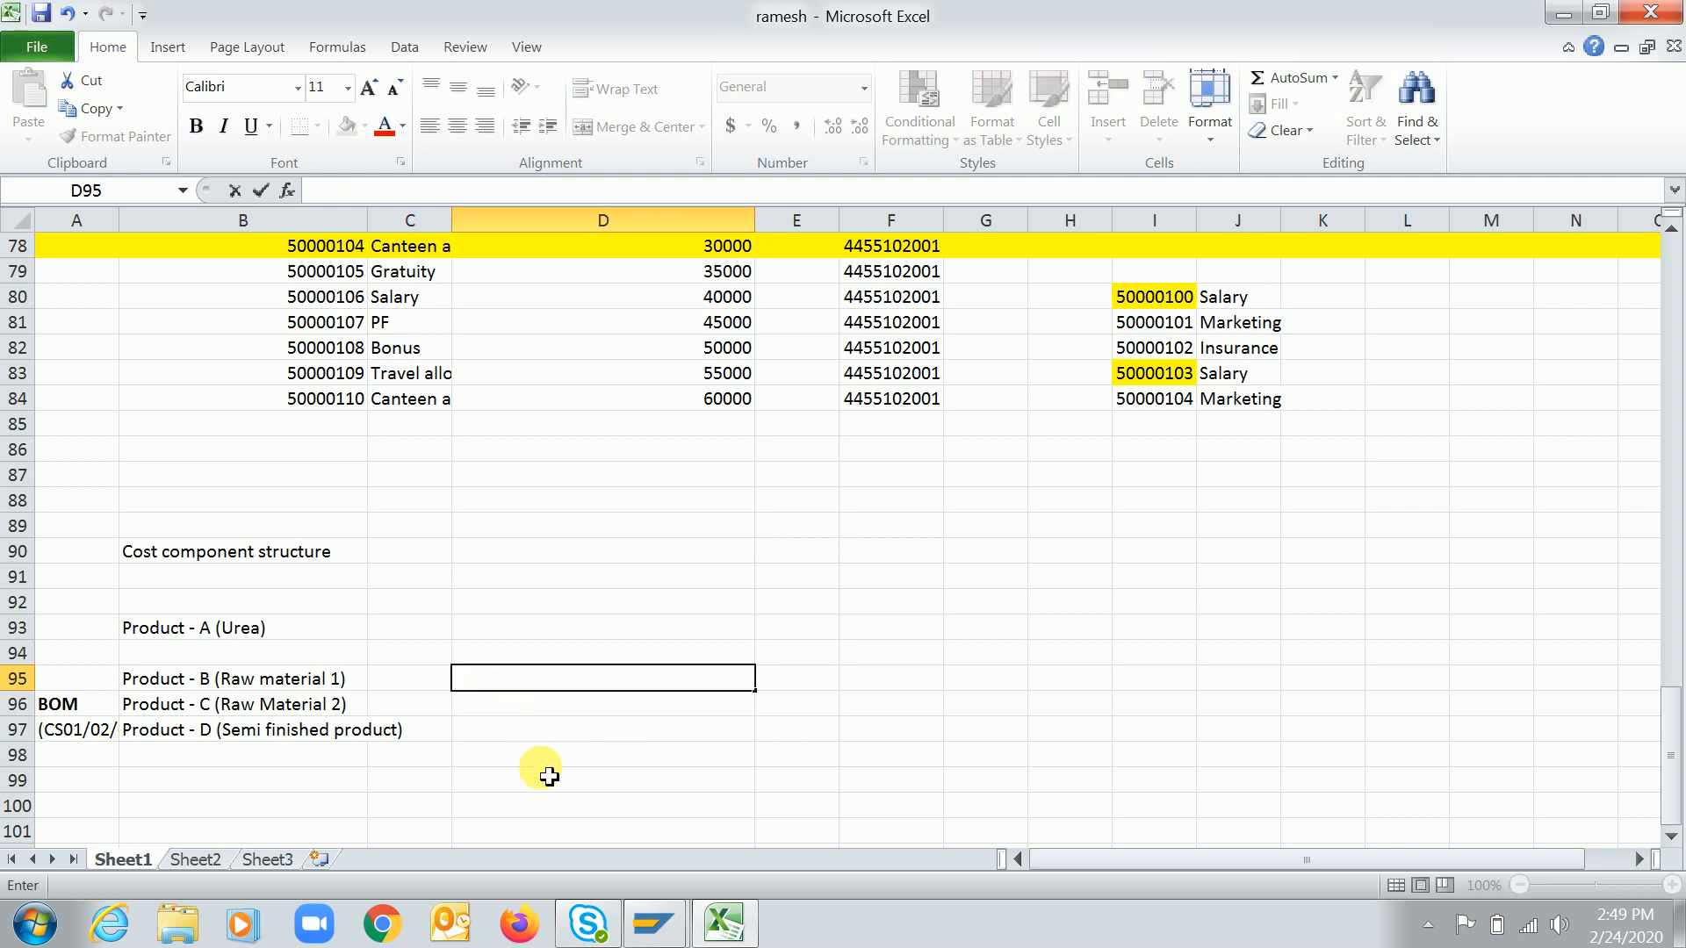
pyautogui.write('Plant overhead')
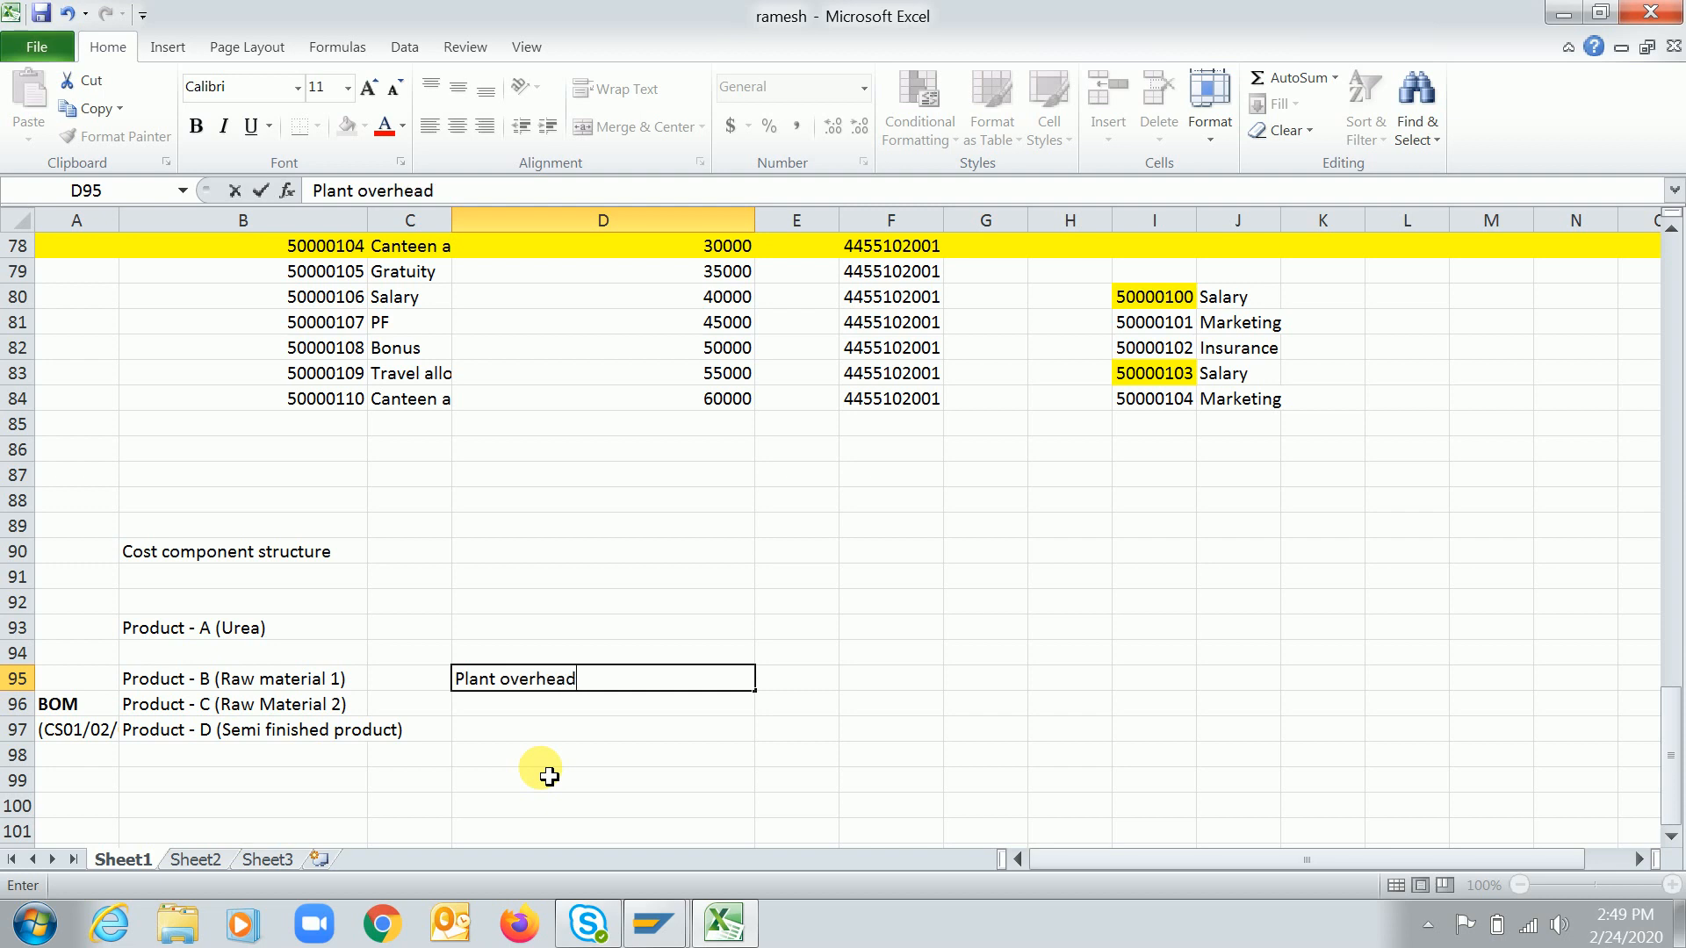
pyautogui.press('Return')
# Enter "Wages overhead" in cell D96 below Plant overhead
pyautogui.write('Labou')
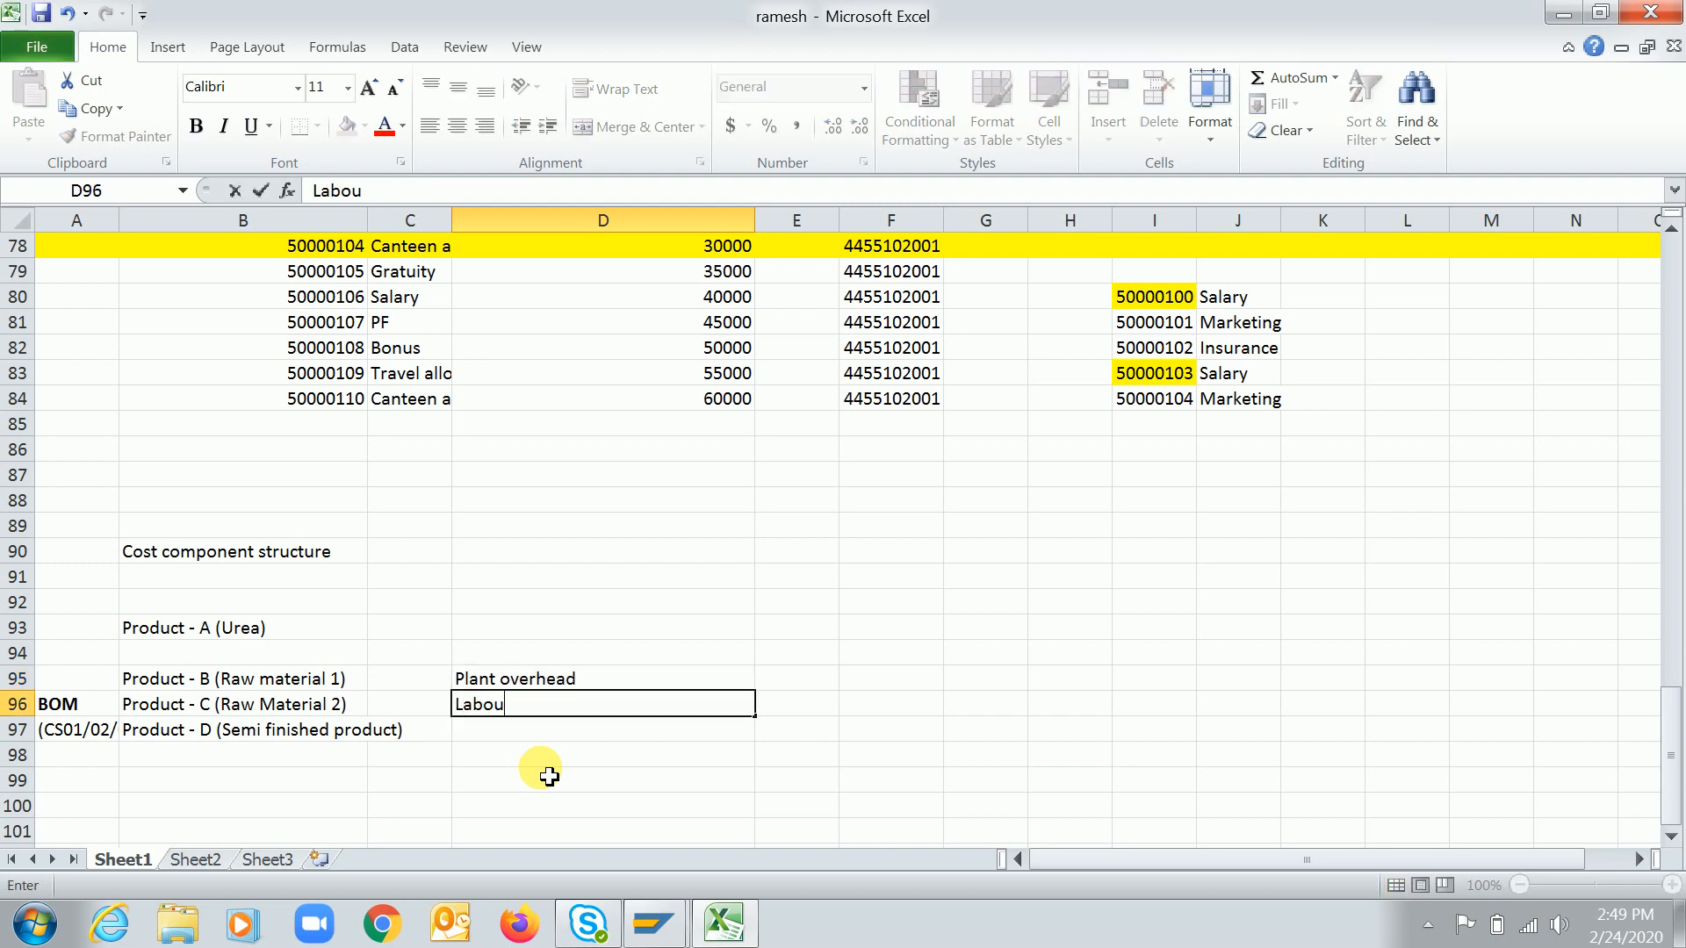
pyautogui.write('tOv')
pyautogui.press('BackSpace')
pyautogui.press('BackSpace')
pyautogui.press('BackSpace')
pyautogui.press('BackSpace')
pyautogui.press('BackSpace')
pyautogui.press('BackSpace')
pyautogui.press('BackSpace')
pyautogui.press('BackSpace')
pyautogui.press('BackSpace')
pyautogui.write('Wages overhead')
pyautogui.press('Return')
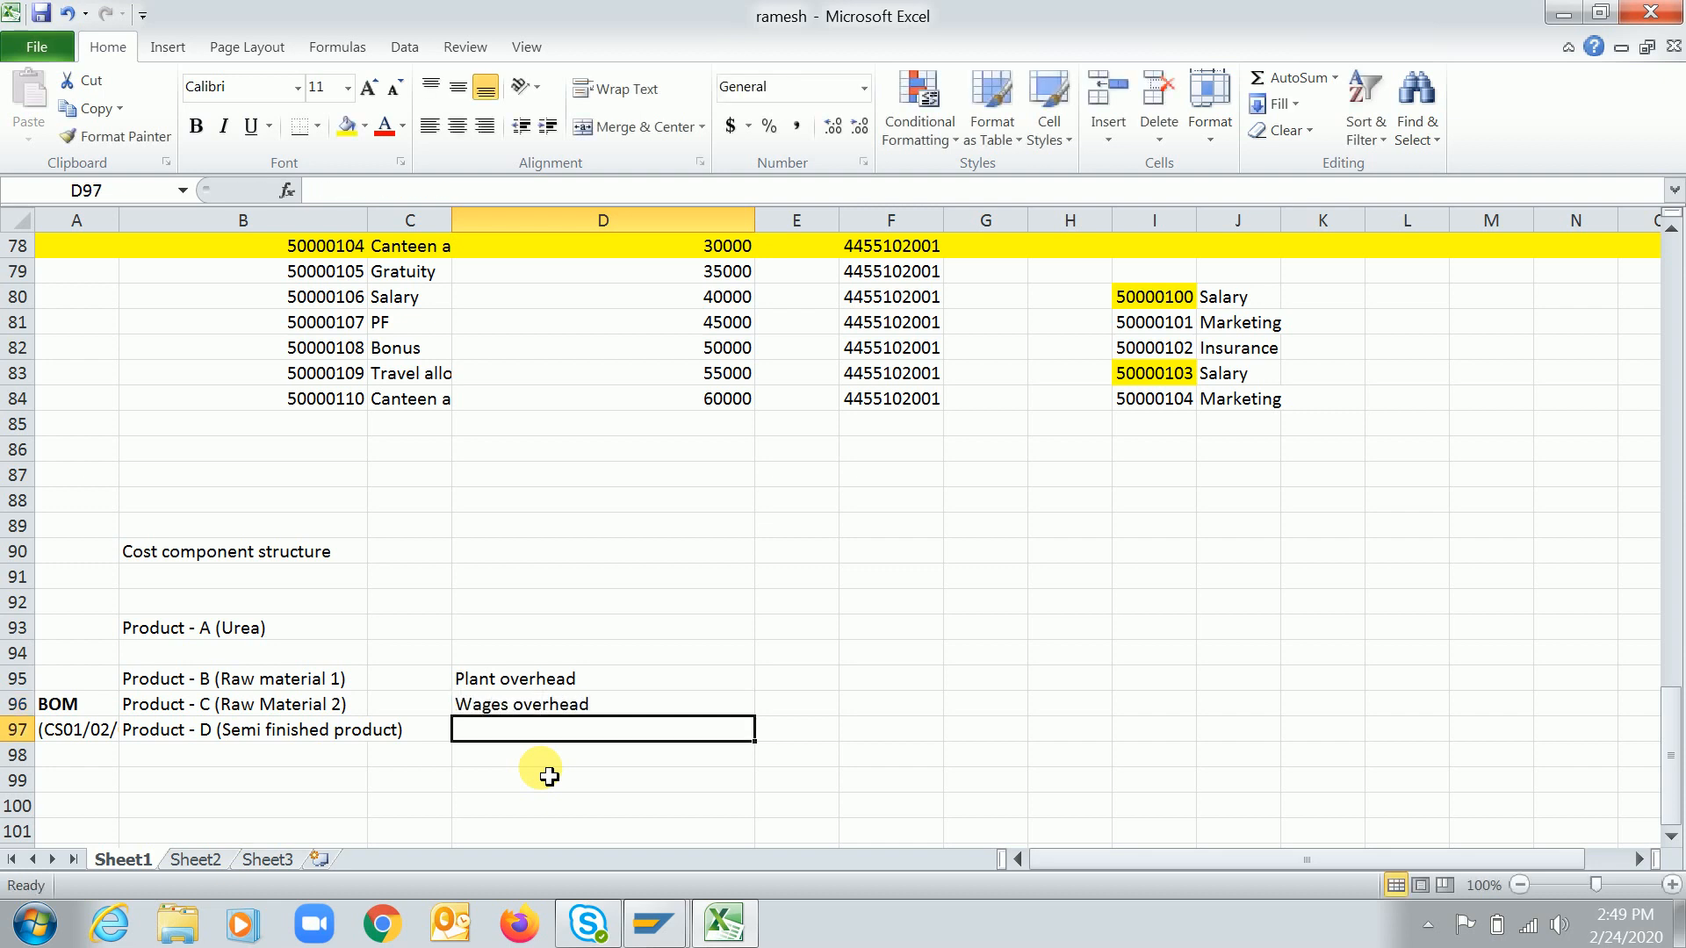
# Enter "Plant maintenance exp" in cell D97 below Wages overhead
pyautogui.write('M')
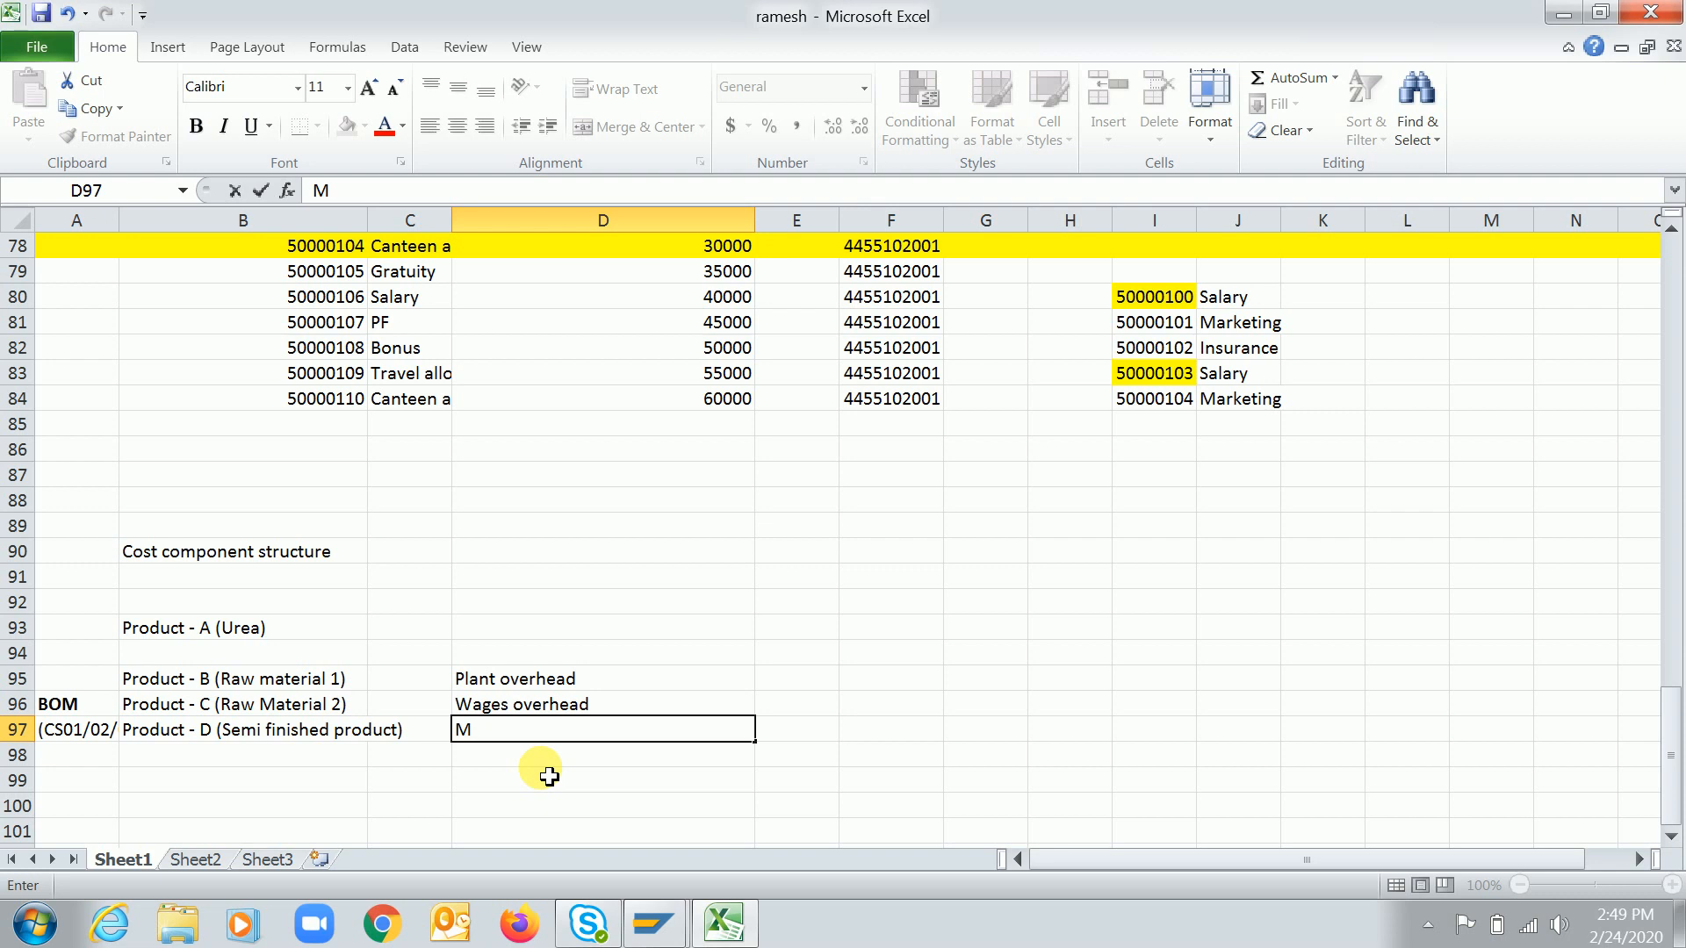
pyautogui.press('BackSpace')
pyautogui.write('Plant ')
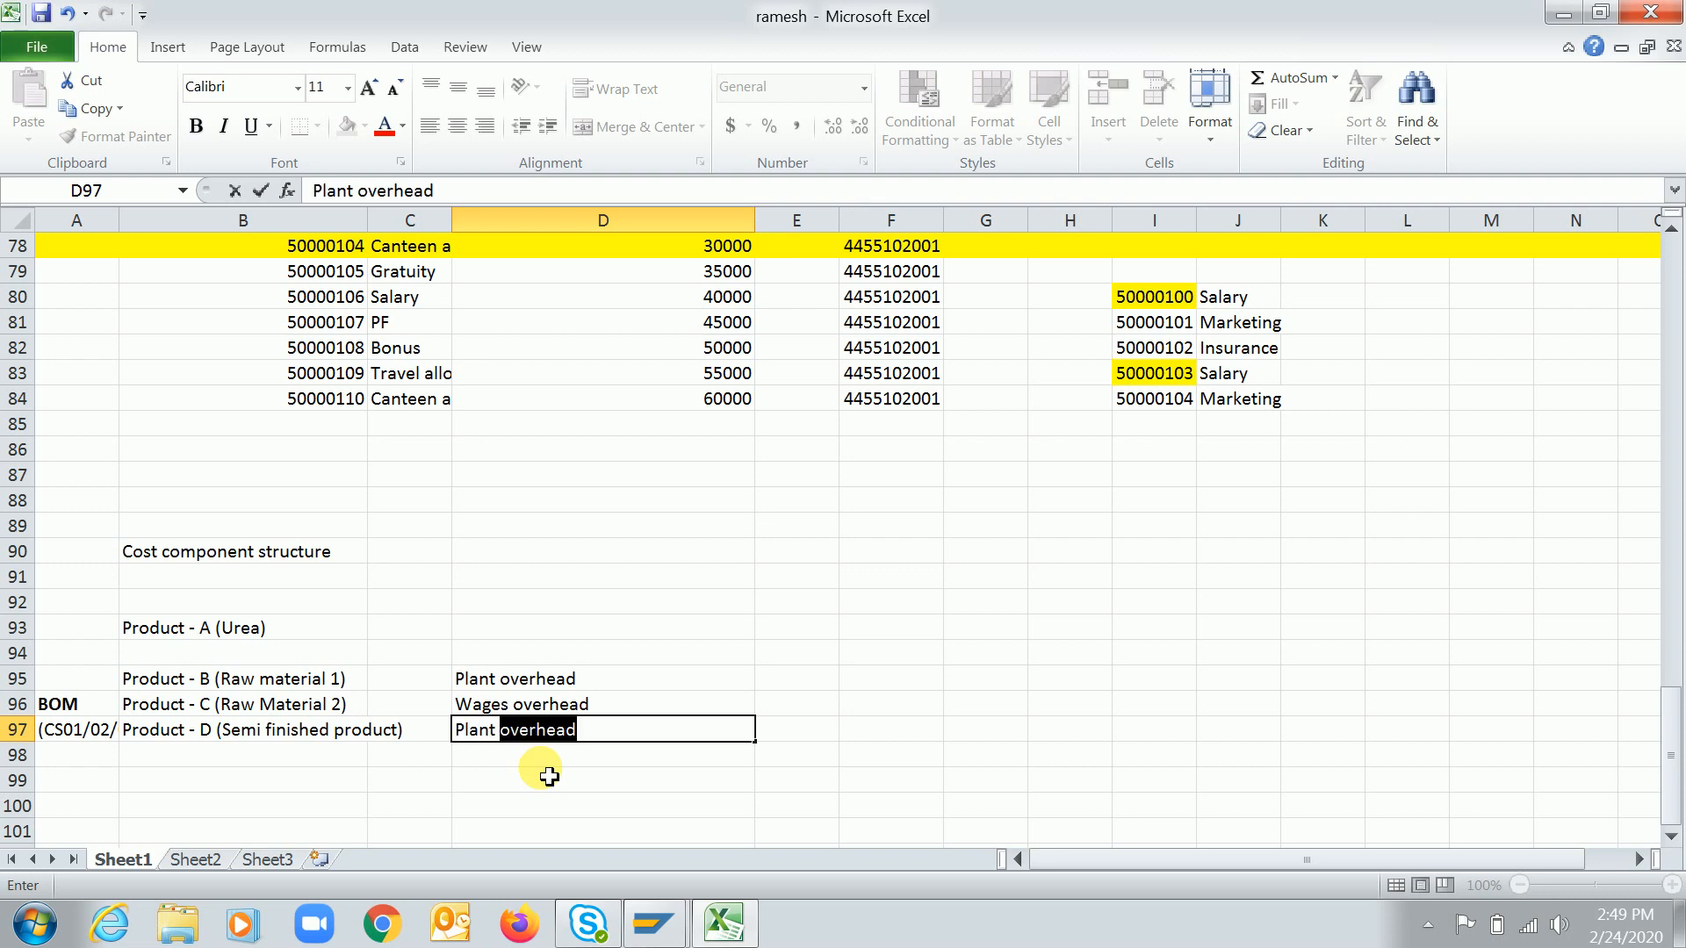
pyautogui.write('maintenance exp')
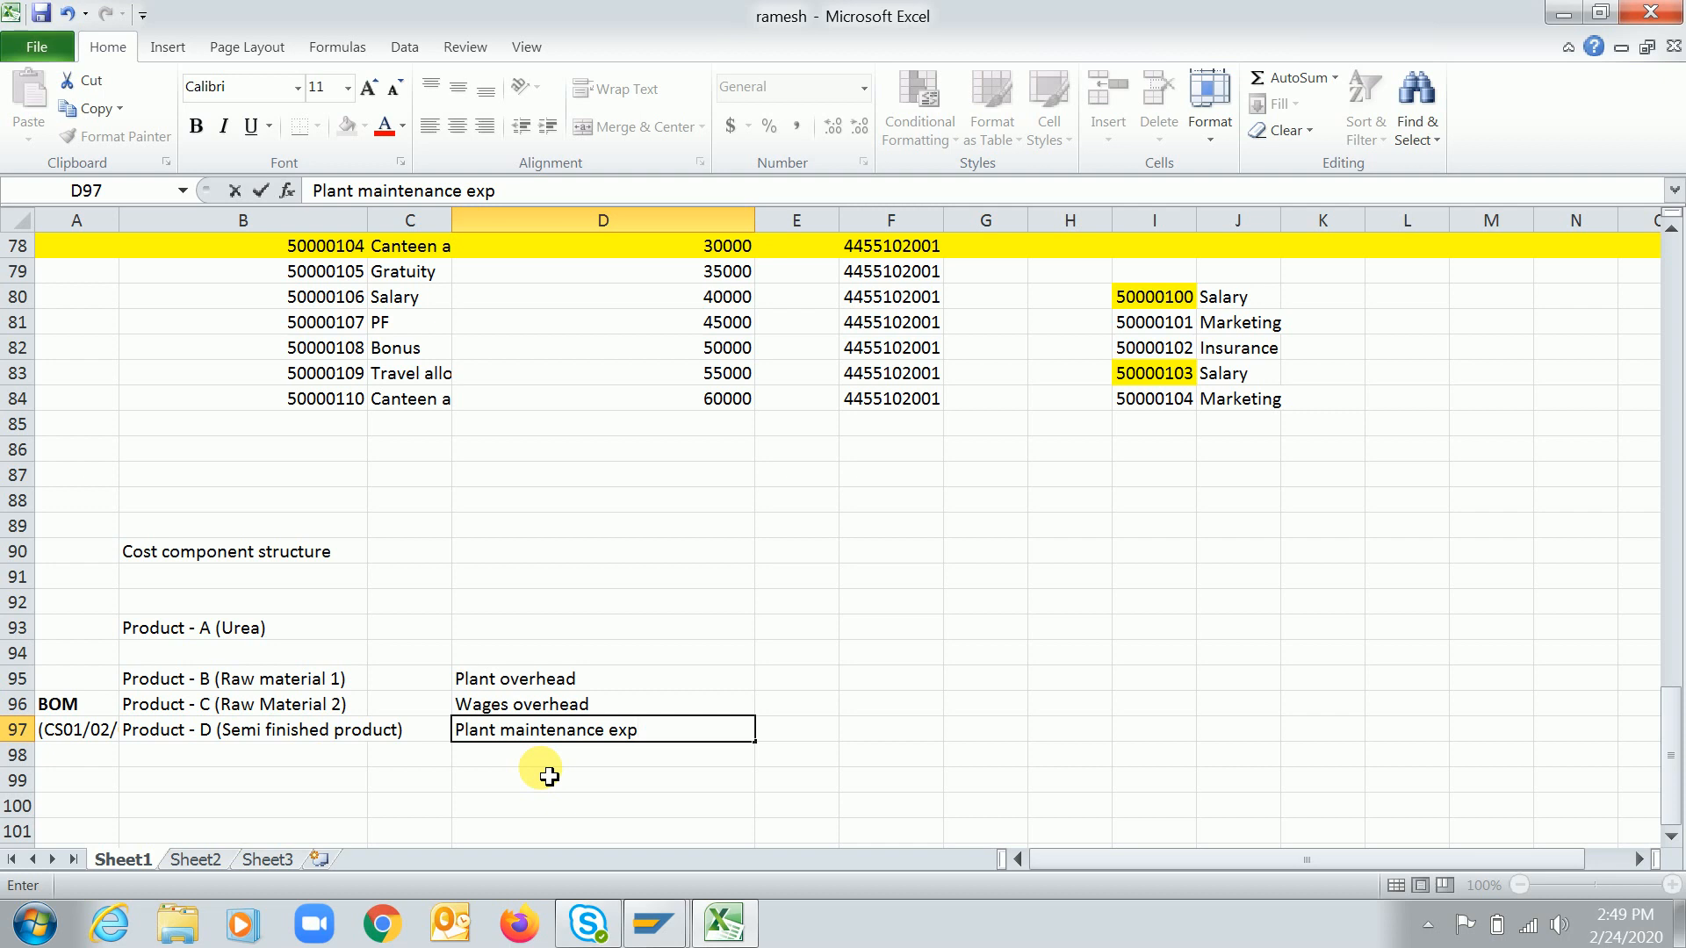
pyautogui.press('Return')
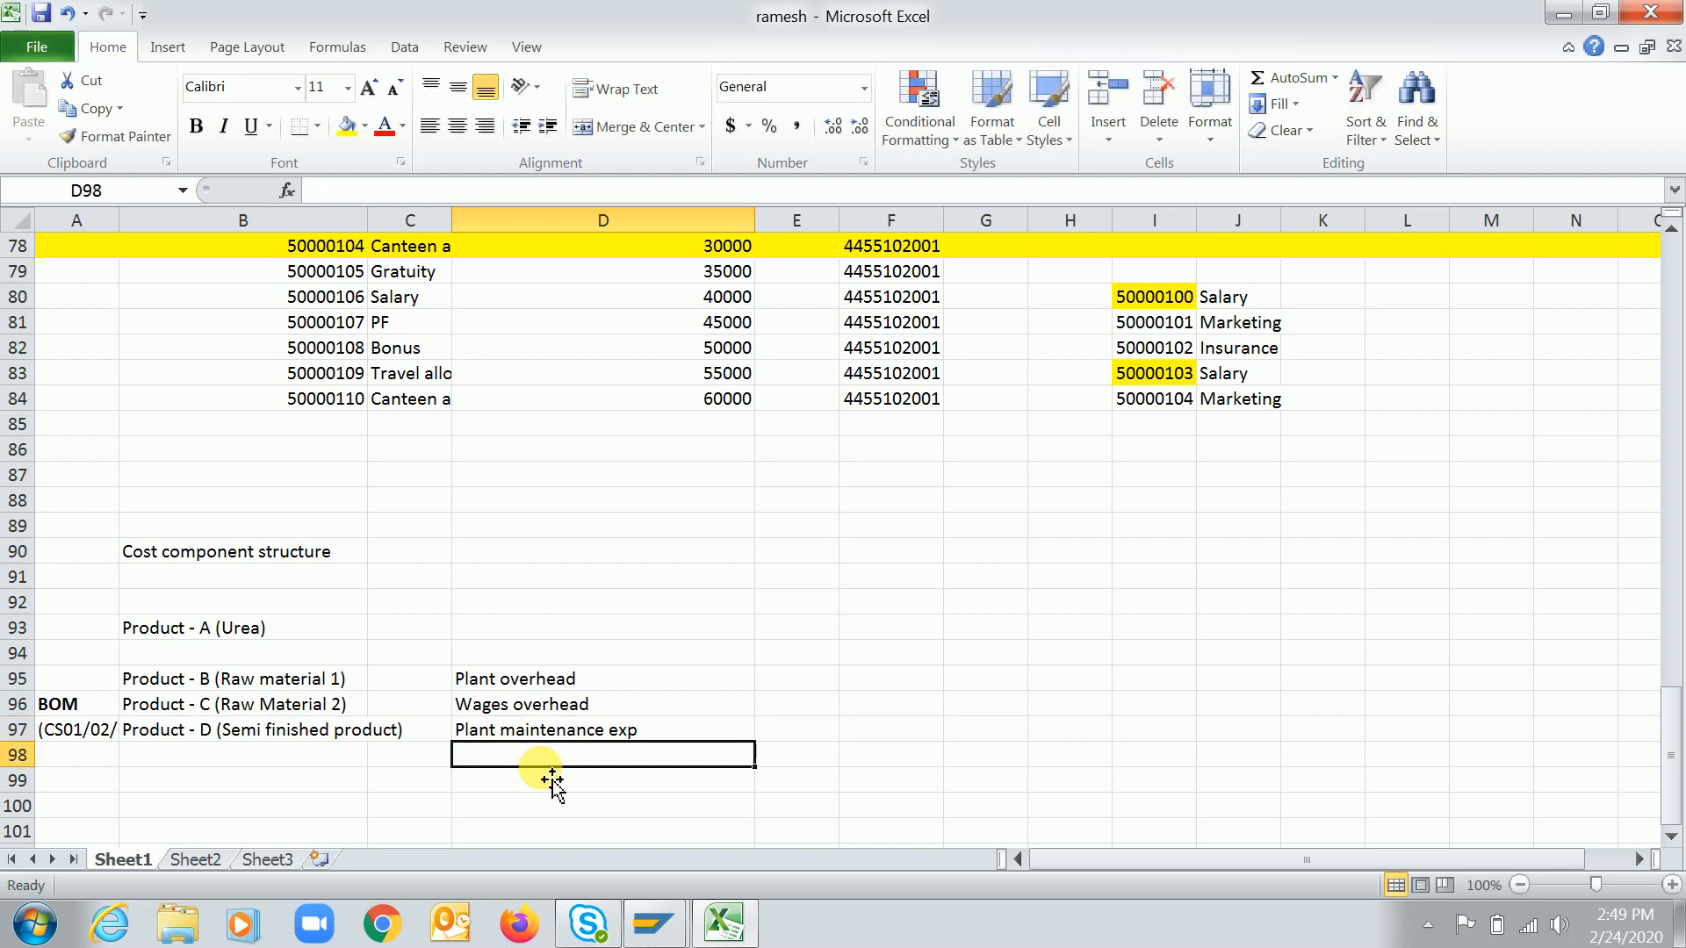
# Label cell C96 beside Product - C as Routing and make it bold
pyautogui.click(418, 713)
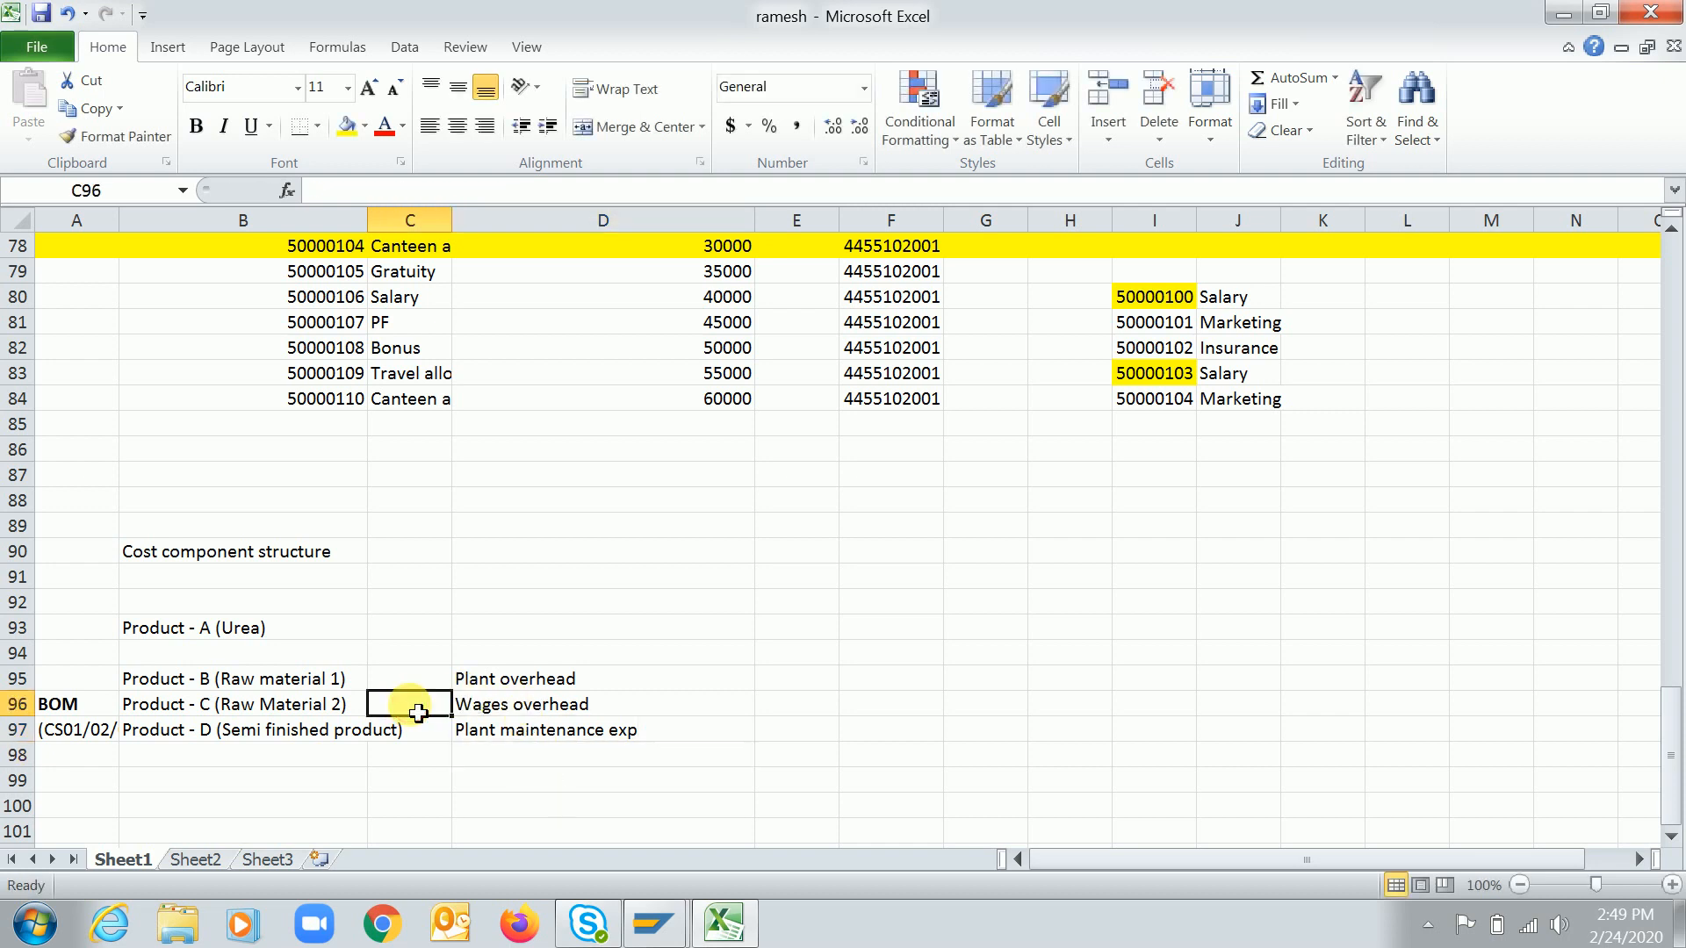
pyautogui.write('Routing')
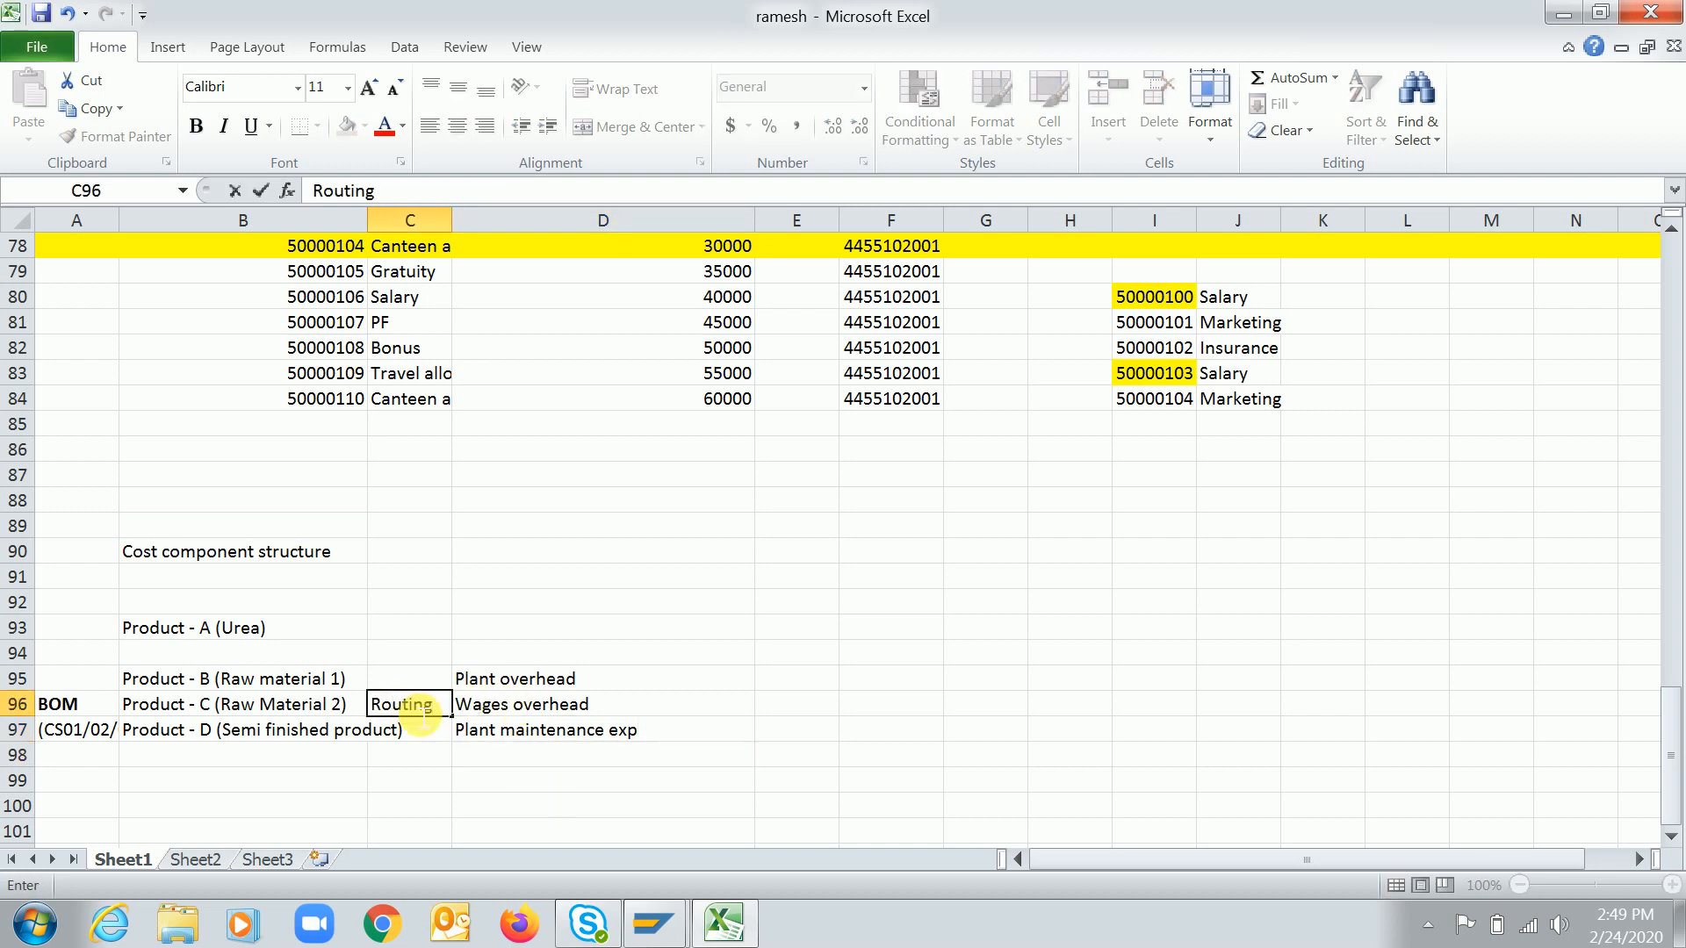
pyautogui.press('Return')
pyautogui.click(422, 708)
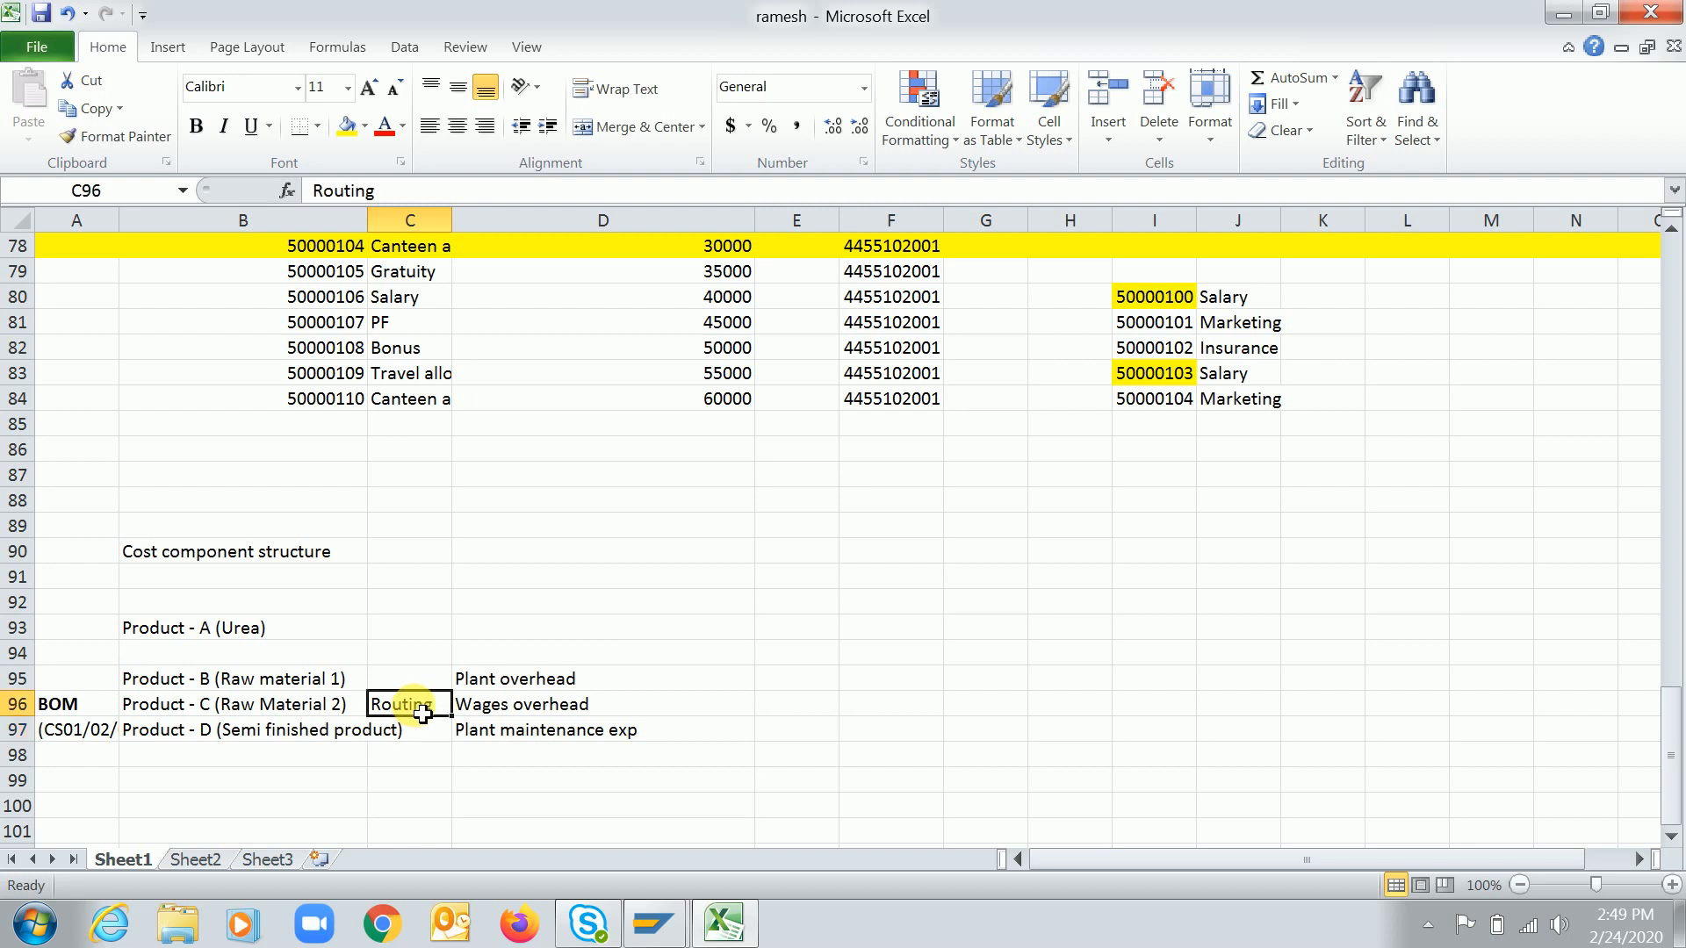
pyautogui.hotkey('ctrl', 'b')
pyautogui.press('Return')
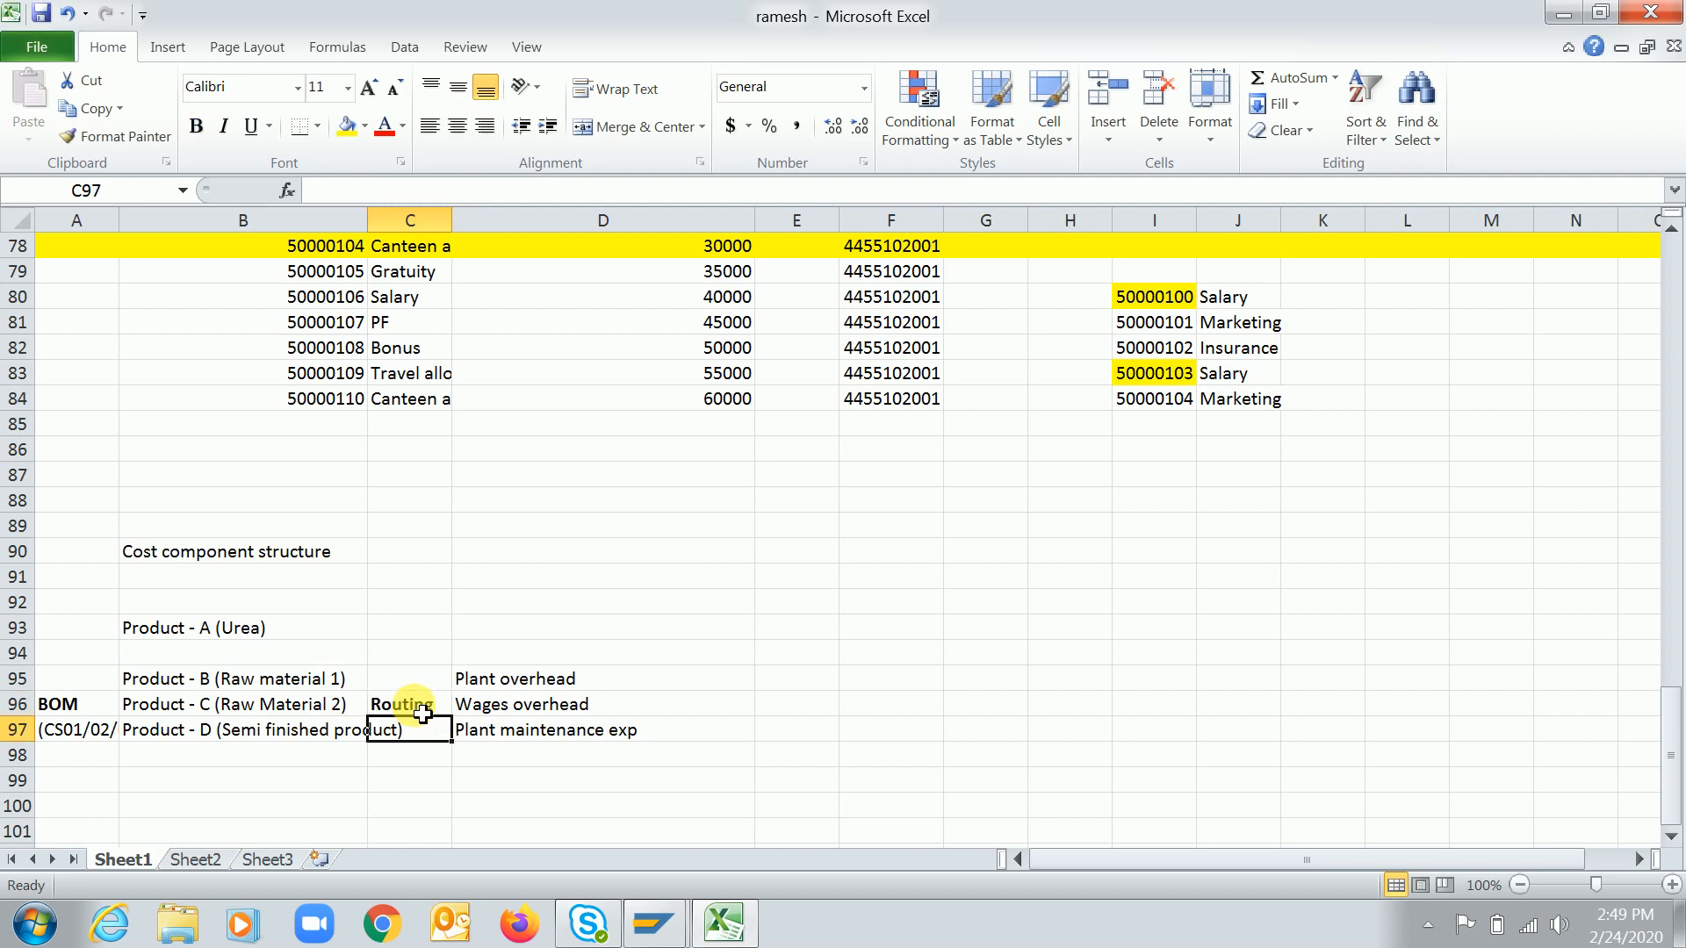
# Enter the routing transaction codes (CA01/02/02 in cell C97 under the Routing label
pyautogui.write('(CA01/0')
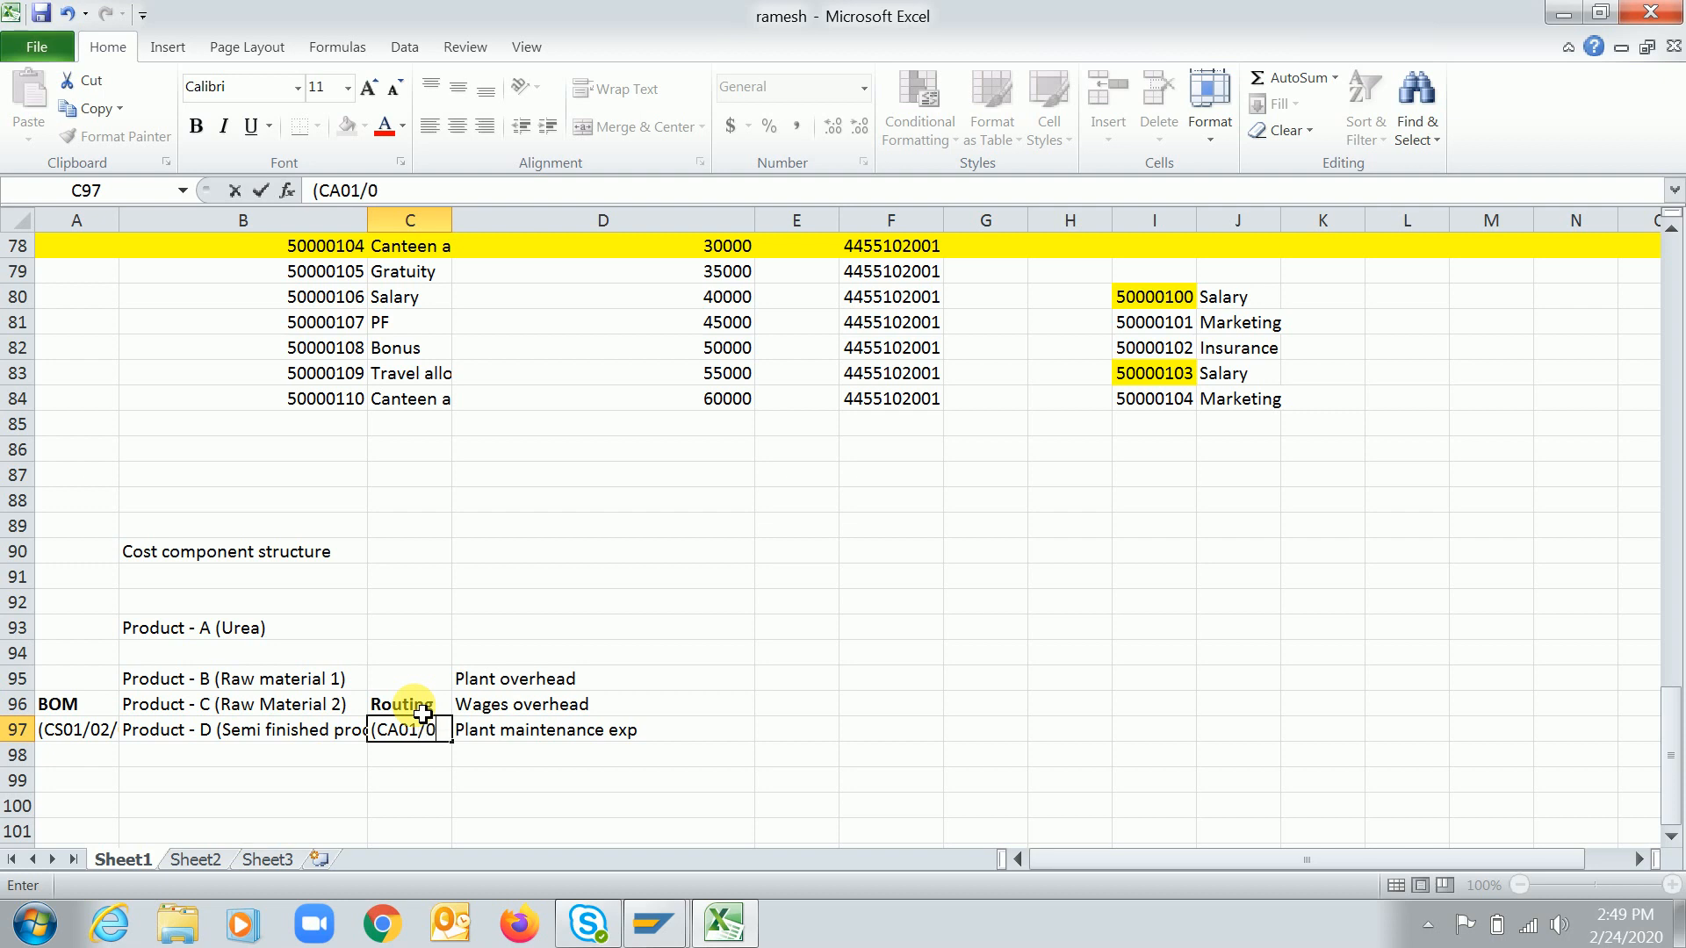
pyautogui.write('2/20')
pyautogui.press('BackSpace')
pyautogui.press('BackSpace')
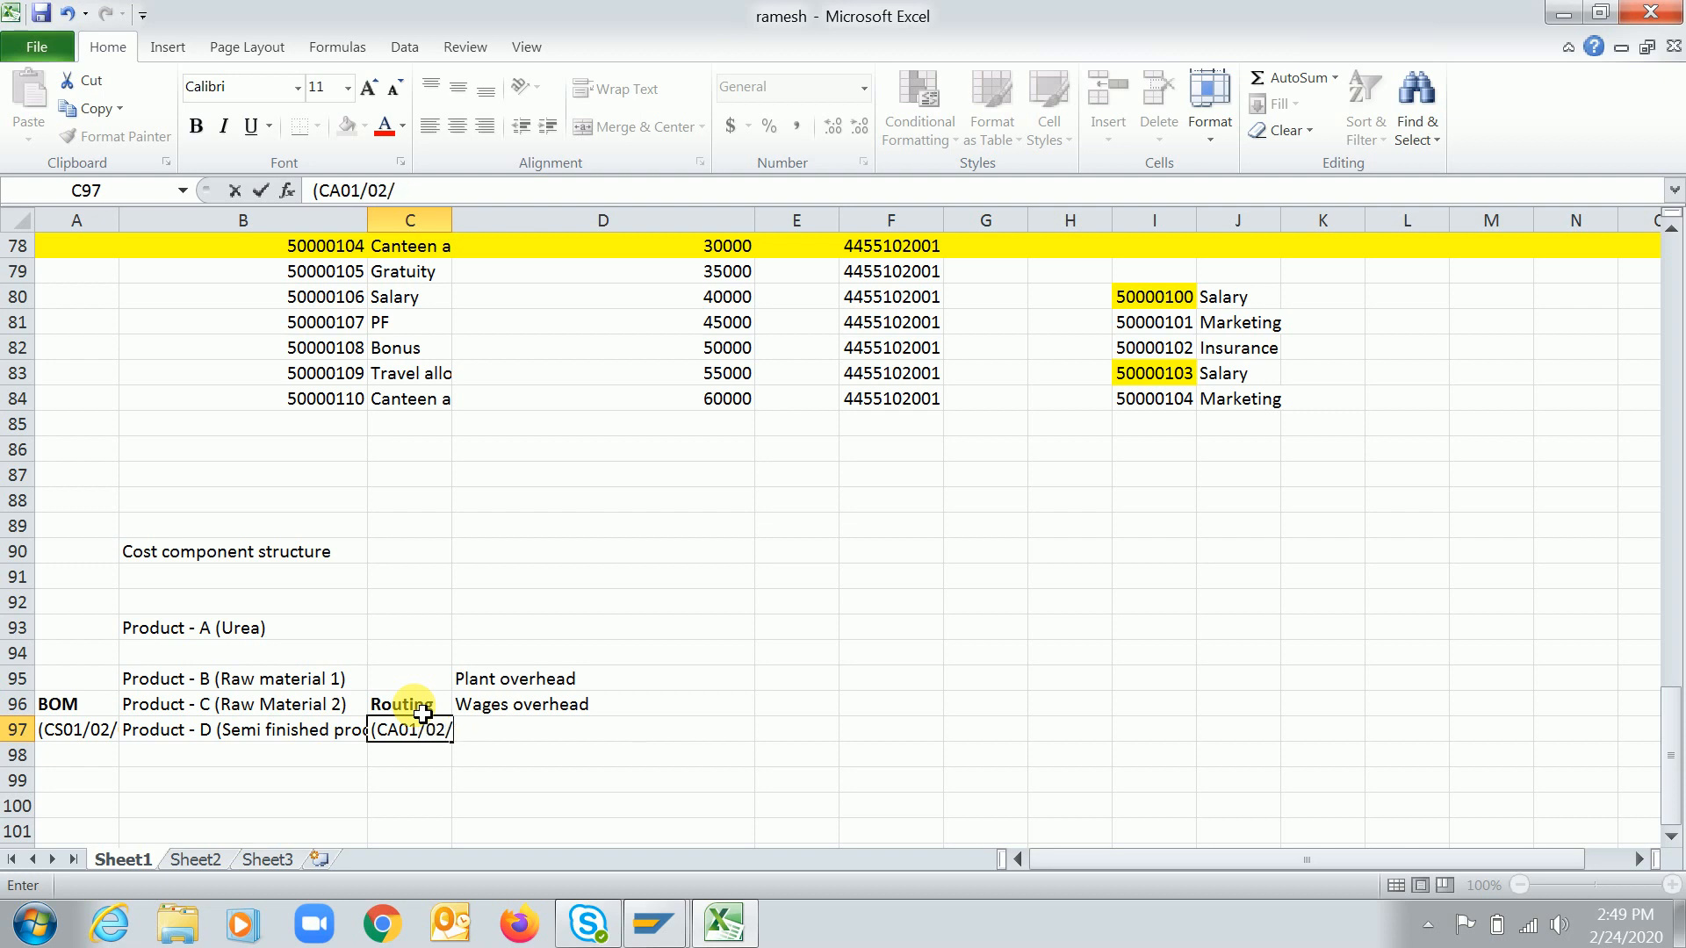
pyautogui.write('02')
pyautogui.press('Return')
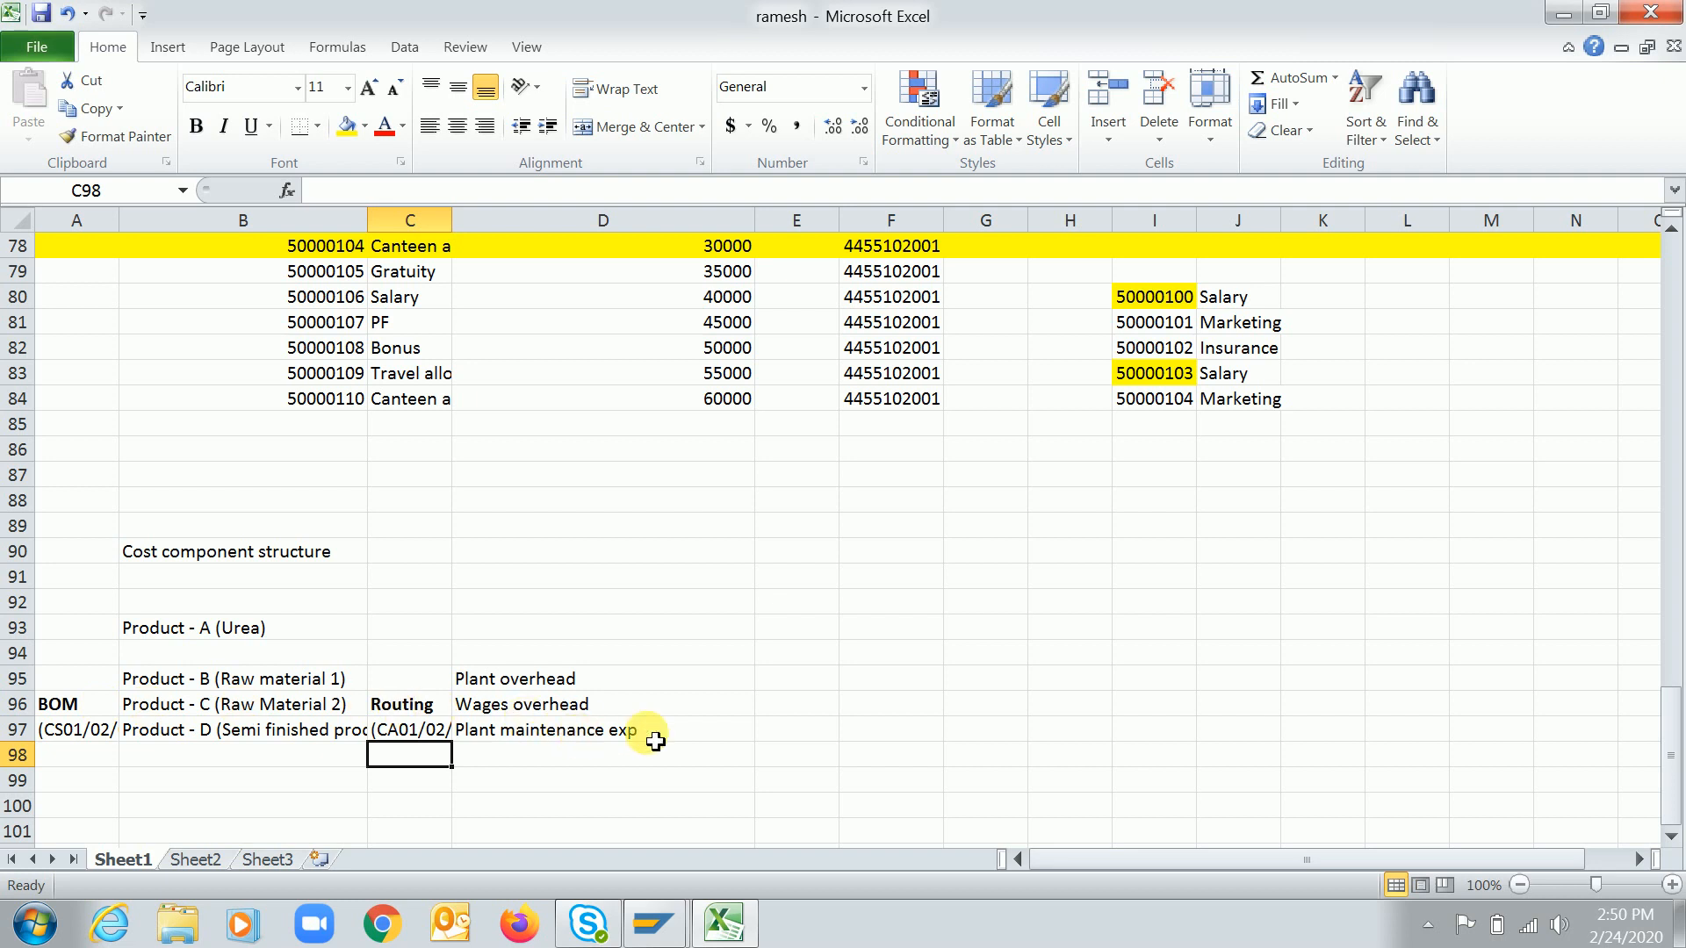
# Enter "Selling expenditure" in cell F93 beside Product - A
pyautogui.click(829, 634)
pyautogui.click(894, 633)
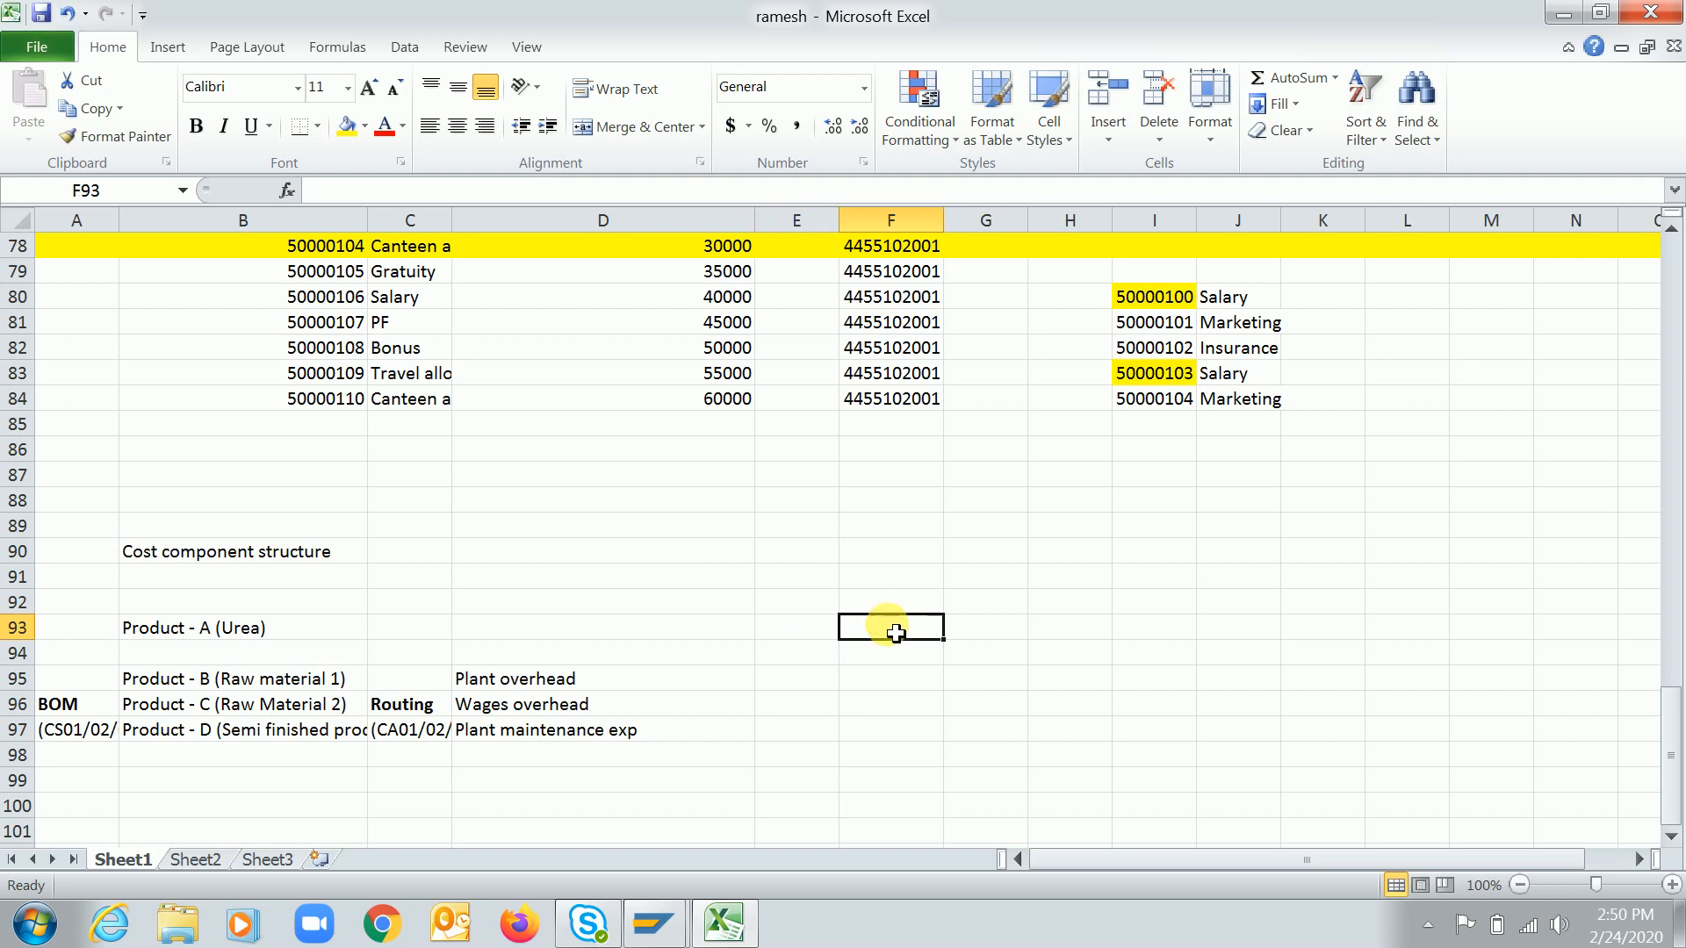
pyautogui.write('Selling d')
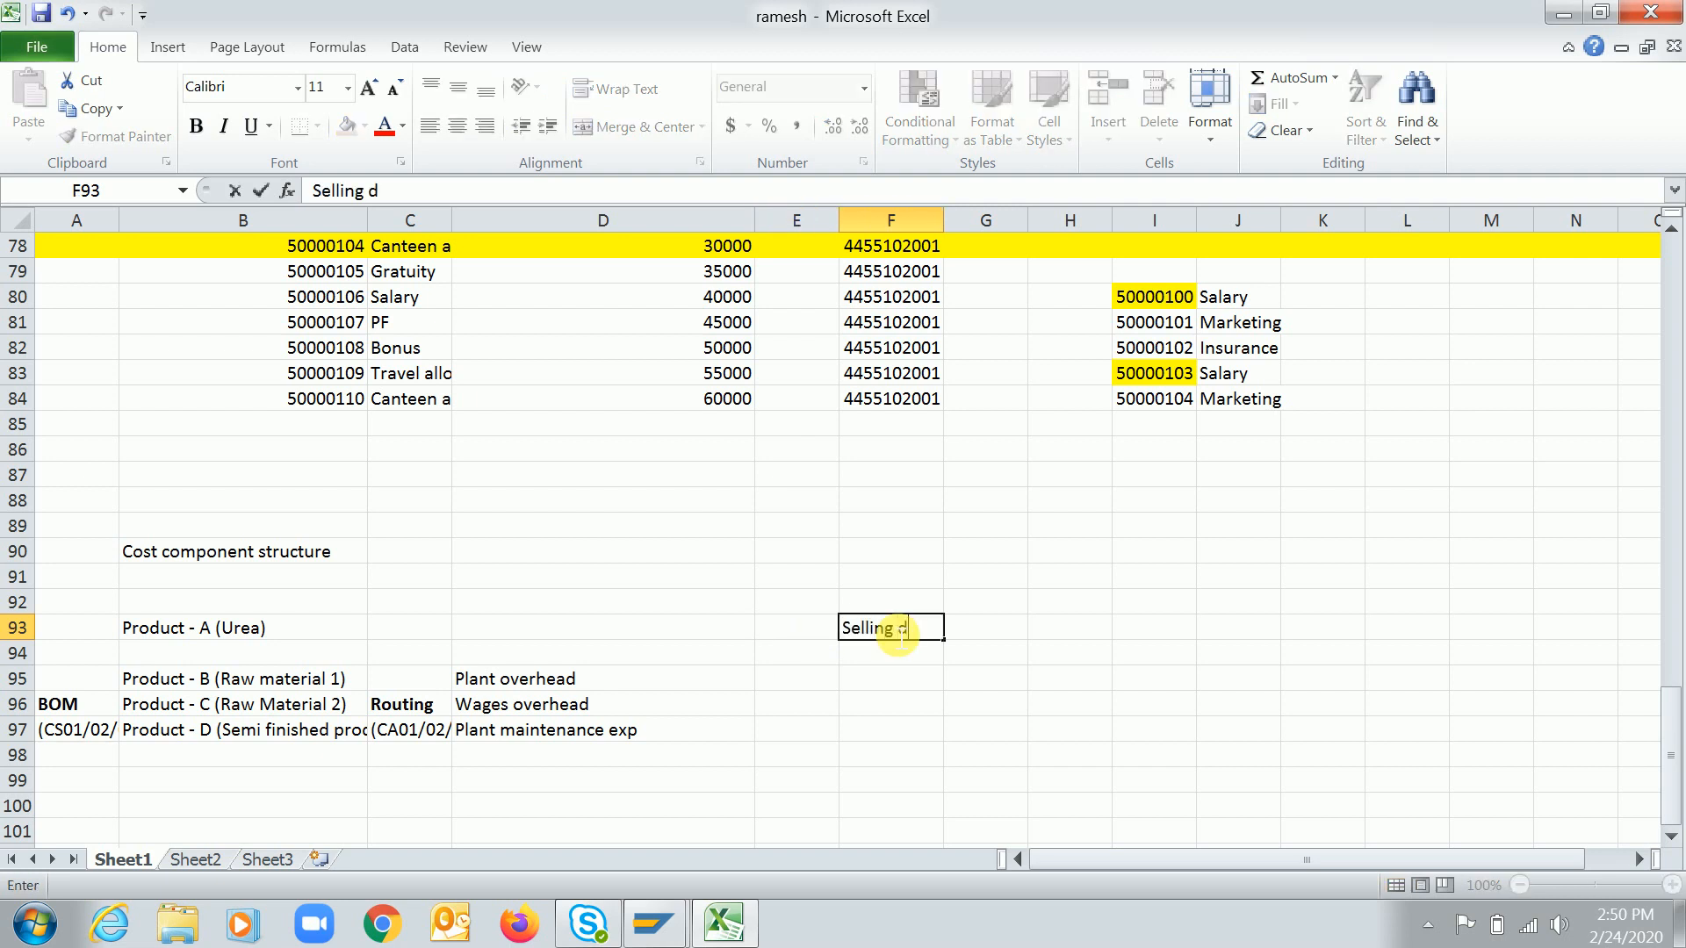
pyautogui.press('BackSpace')
pyautogui.write('expenditure')
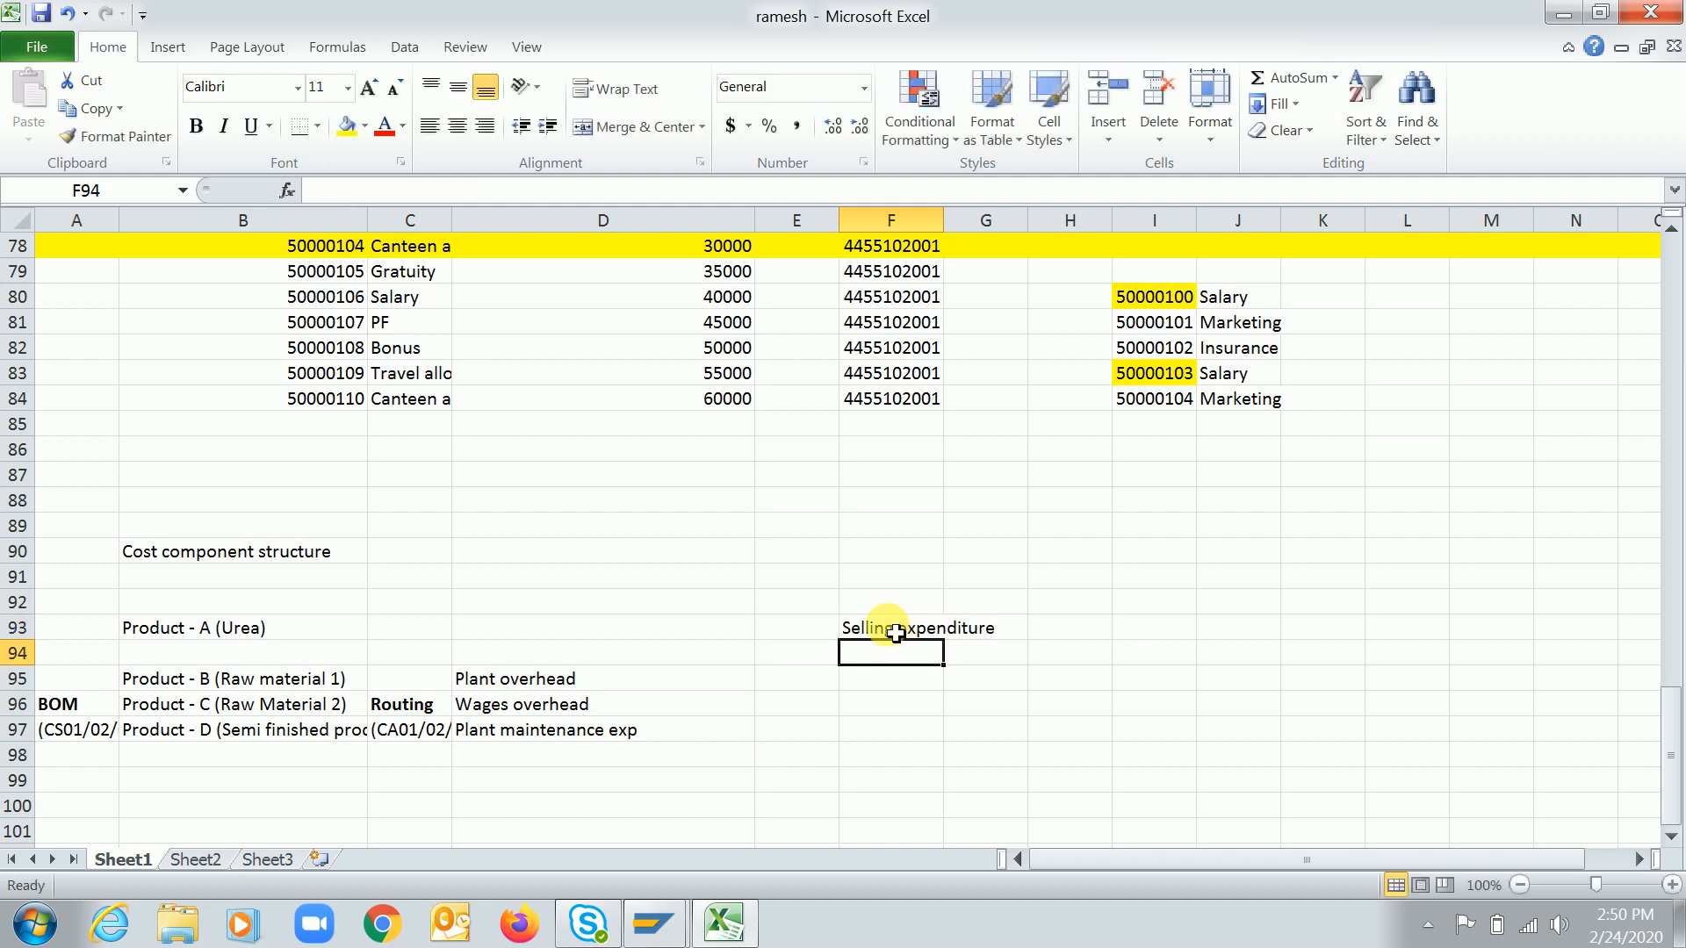
# Enter "Salary expenditure" in cell F94 below Selling expenditure
pyautogui.write('S')
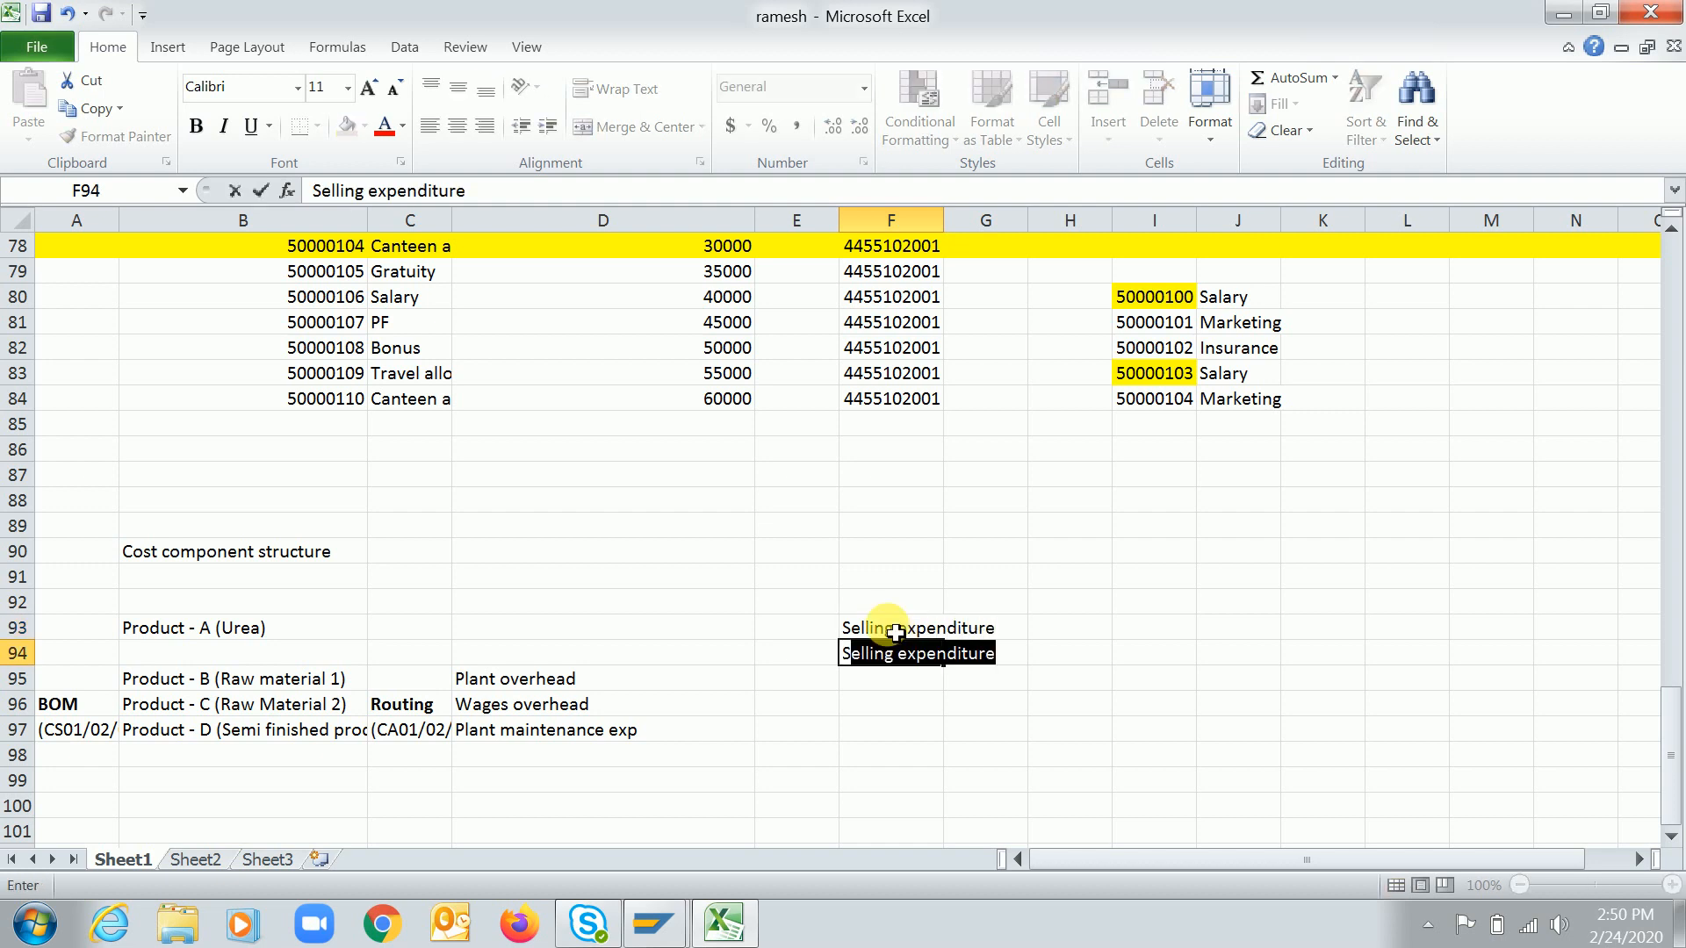
pyautogui.write('alary')
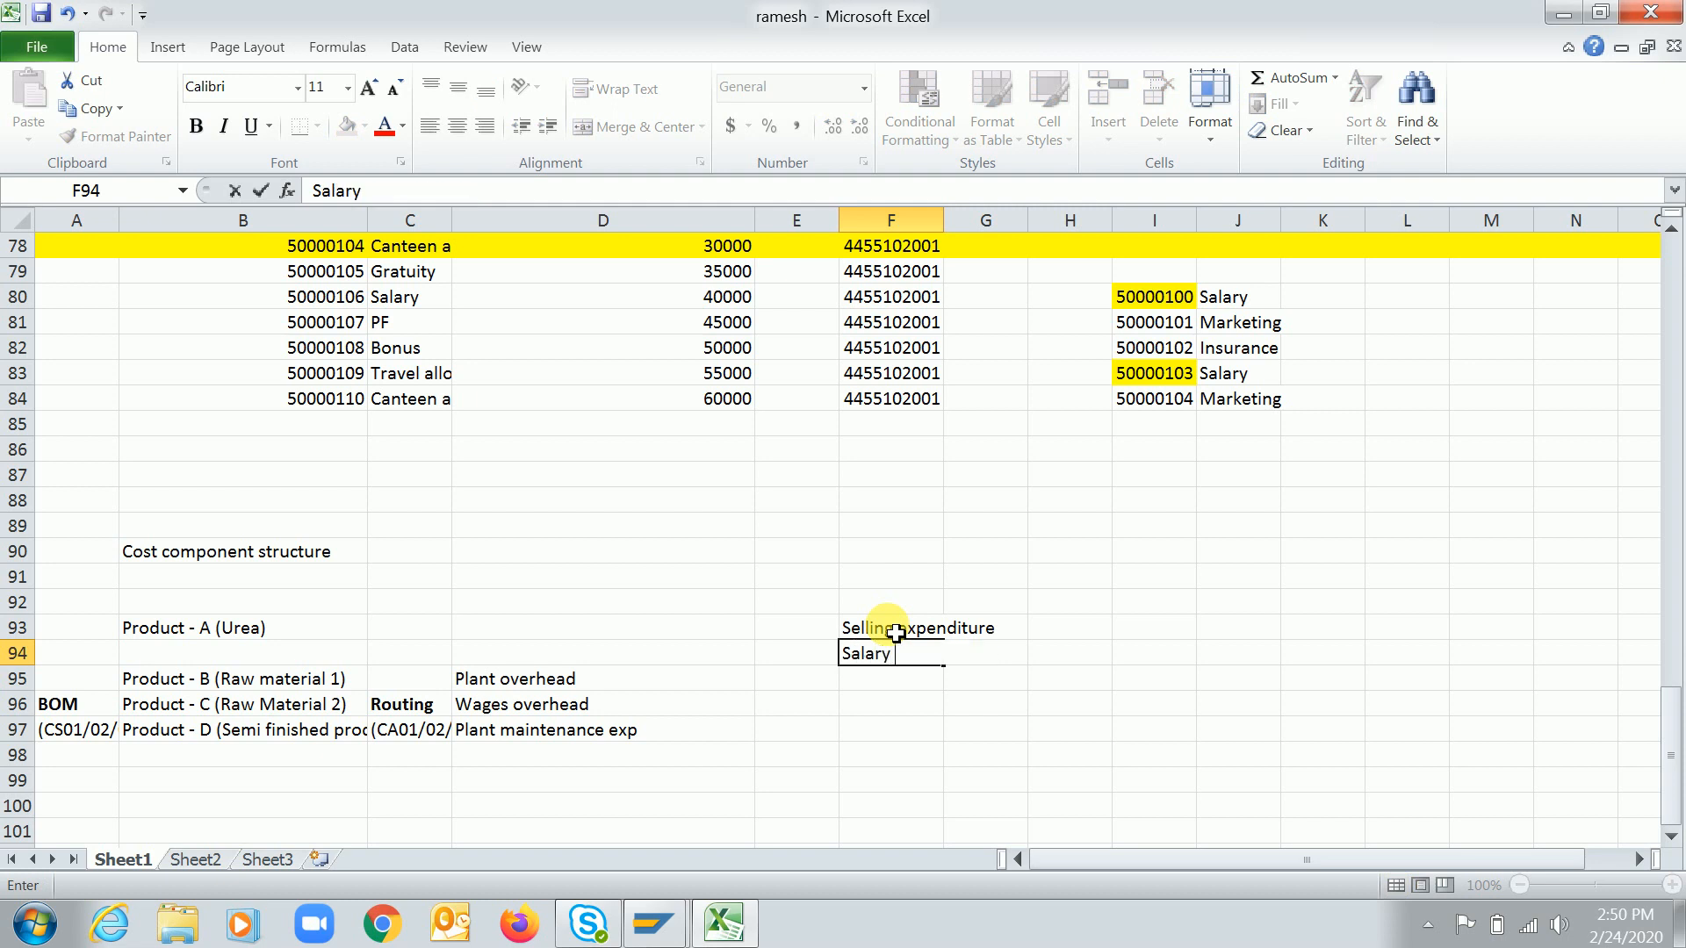
pyautogui.write(' expenditure')
pyautogui.press('Return')
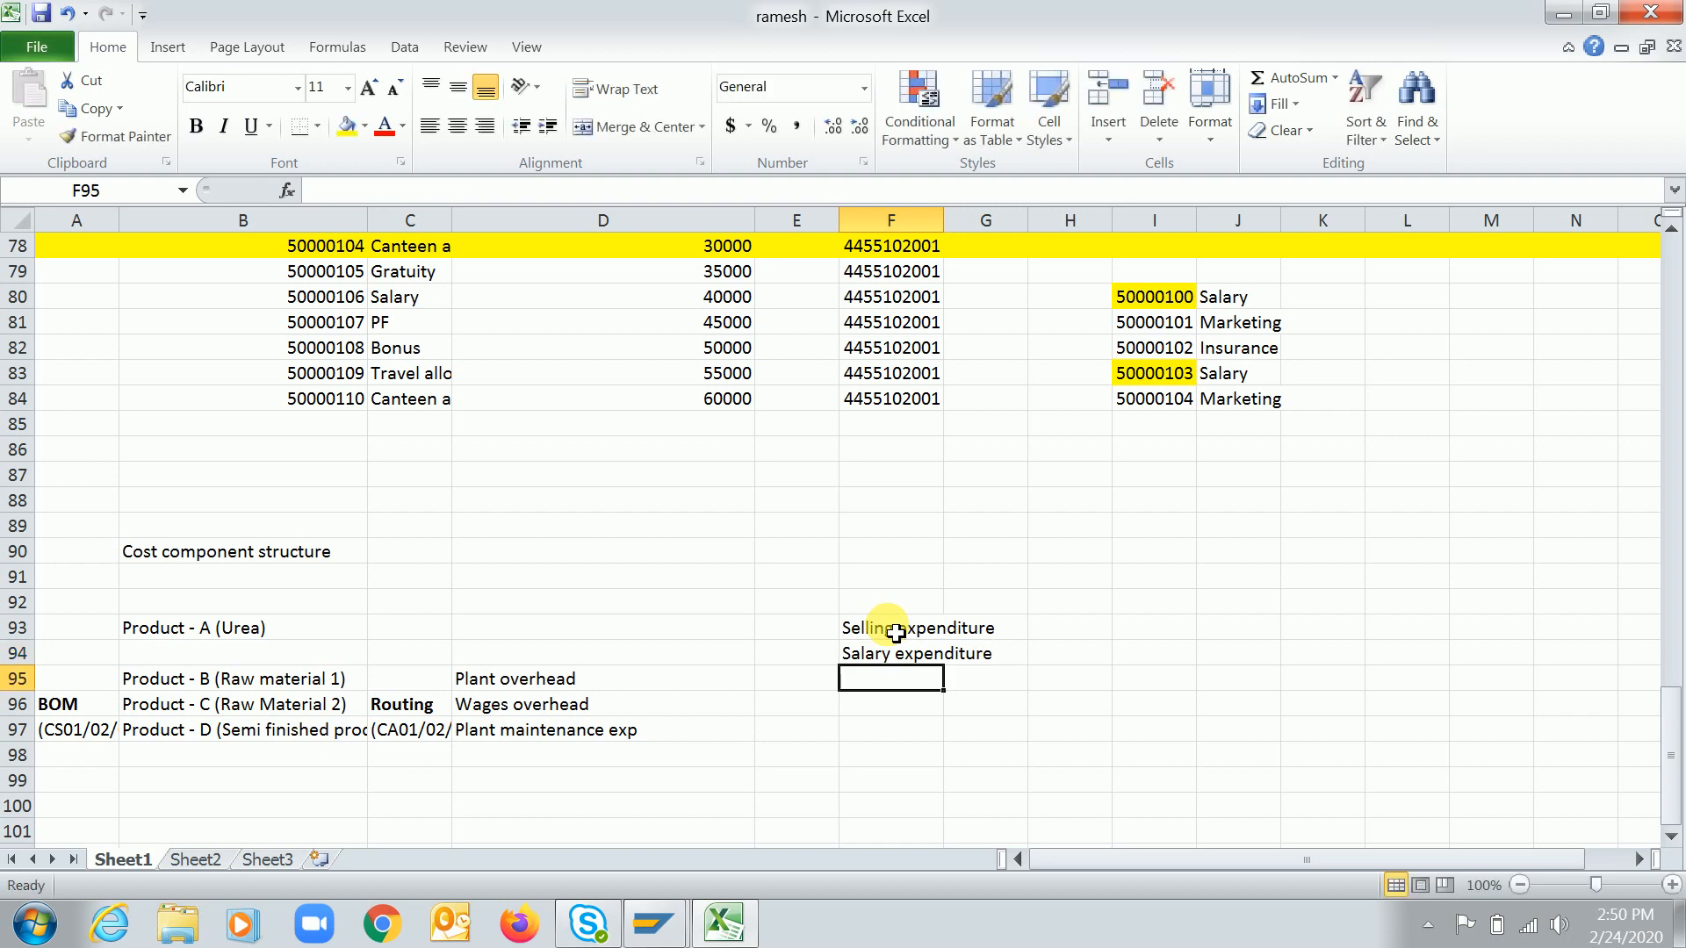
# Enter "Rent" in cell F95 and "Managers travelling expenditure" in cell F96
pyautogui.write('Rent')
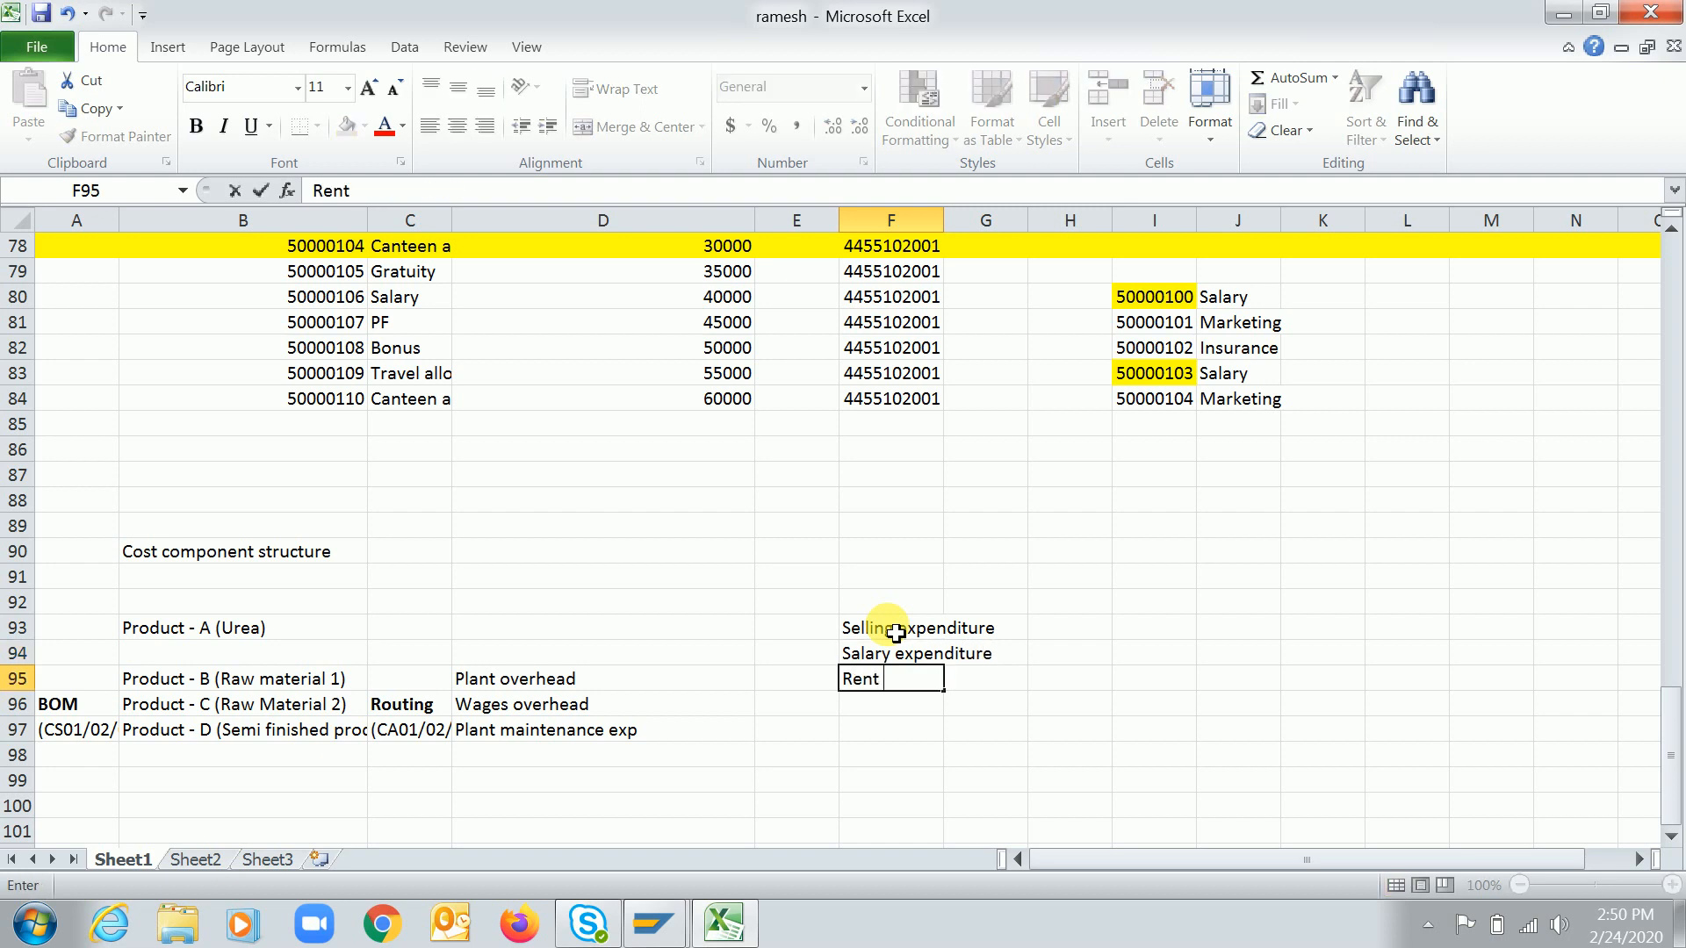
pyautogui.press('Return')
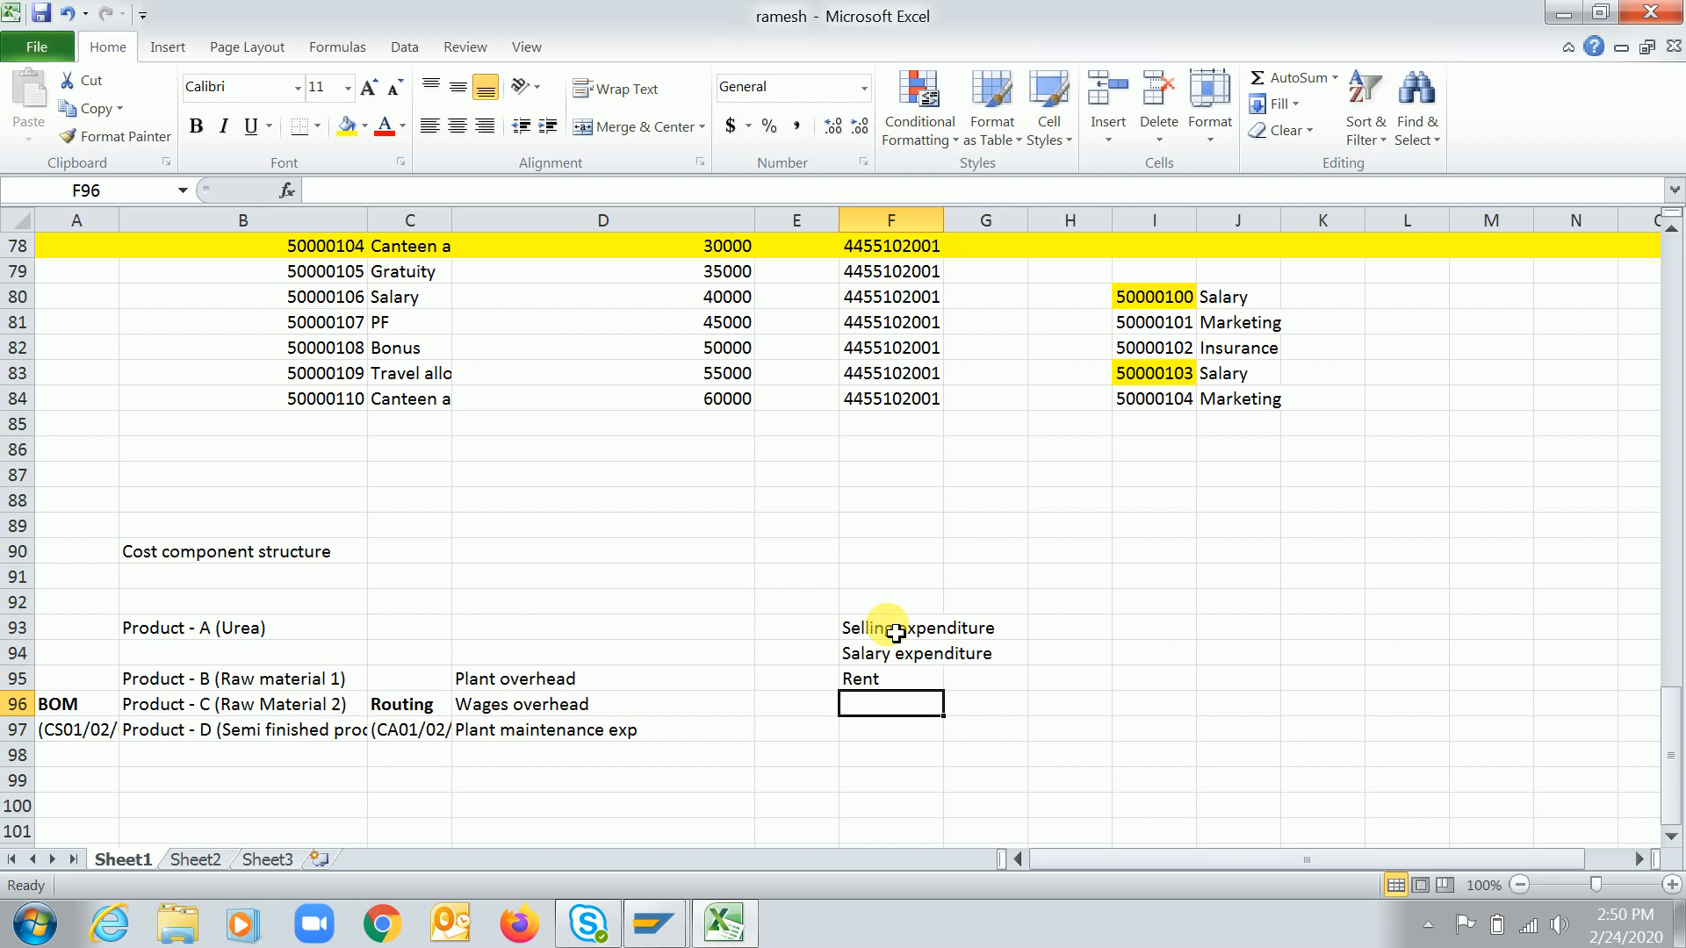
pyautogui.write('Managers')
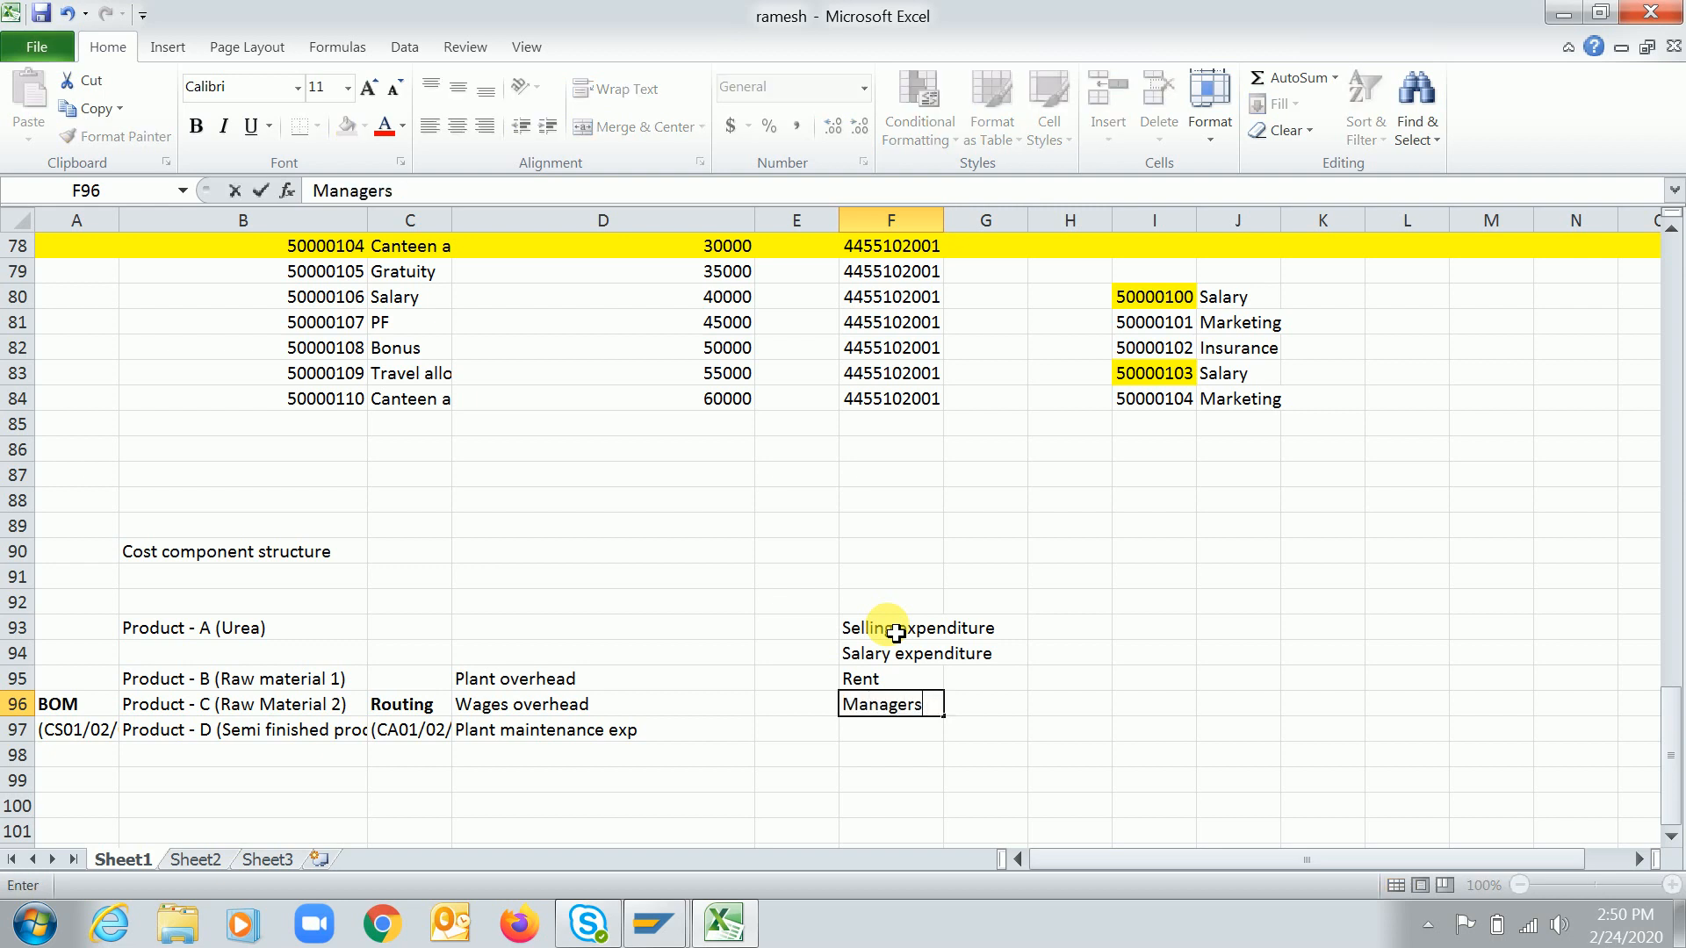
pyautogui.press('BackSpace')
pyautogui.write('s travelling expen')
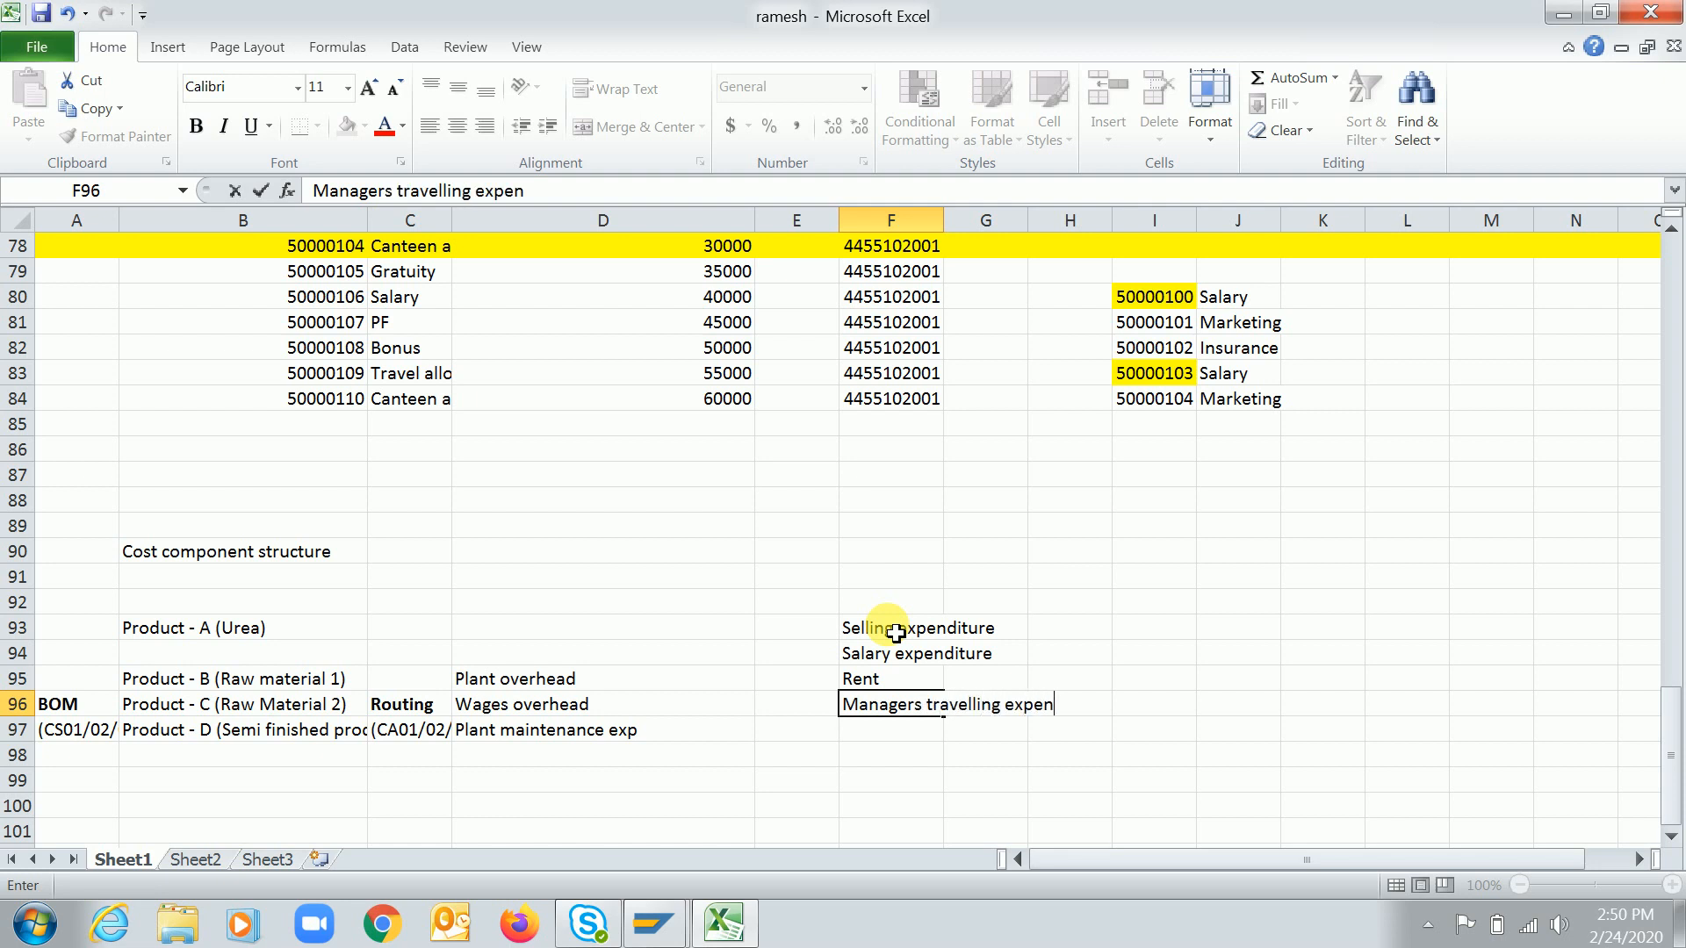
pyautogui.write('diture')
pyautogui.press('Return')
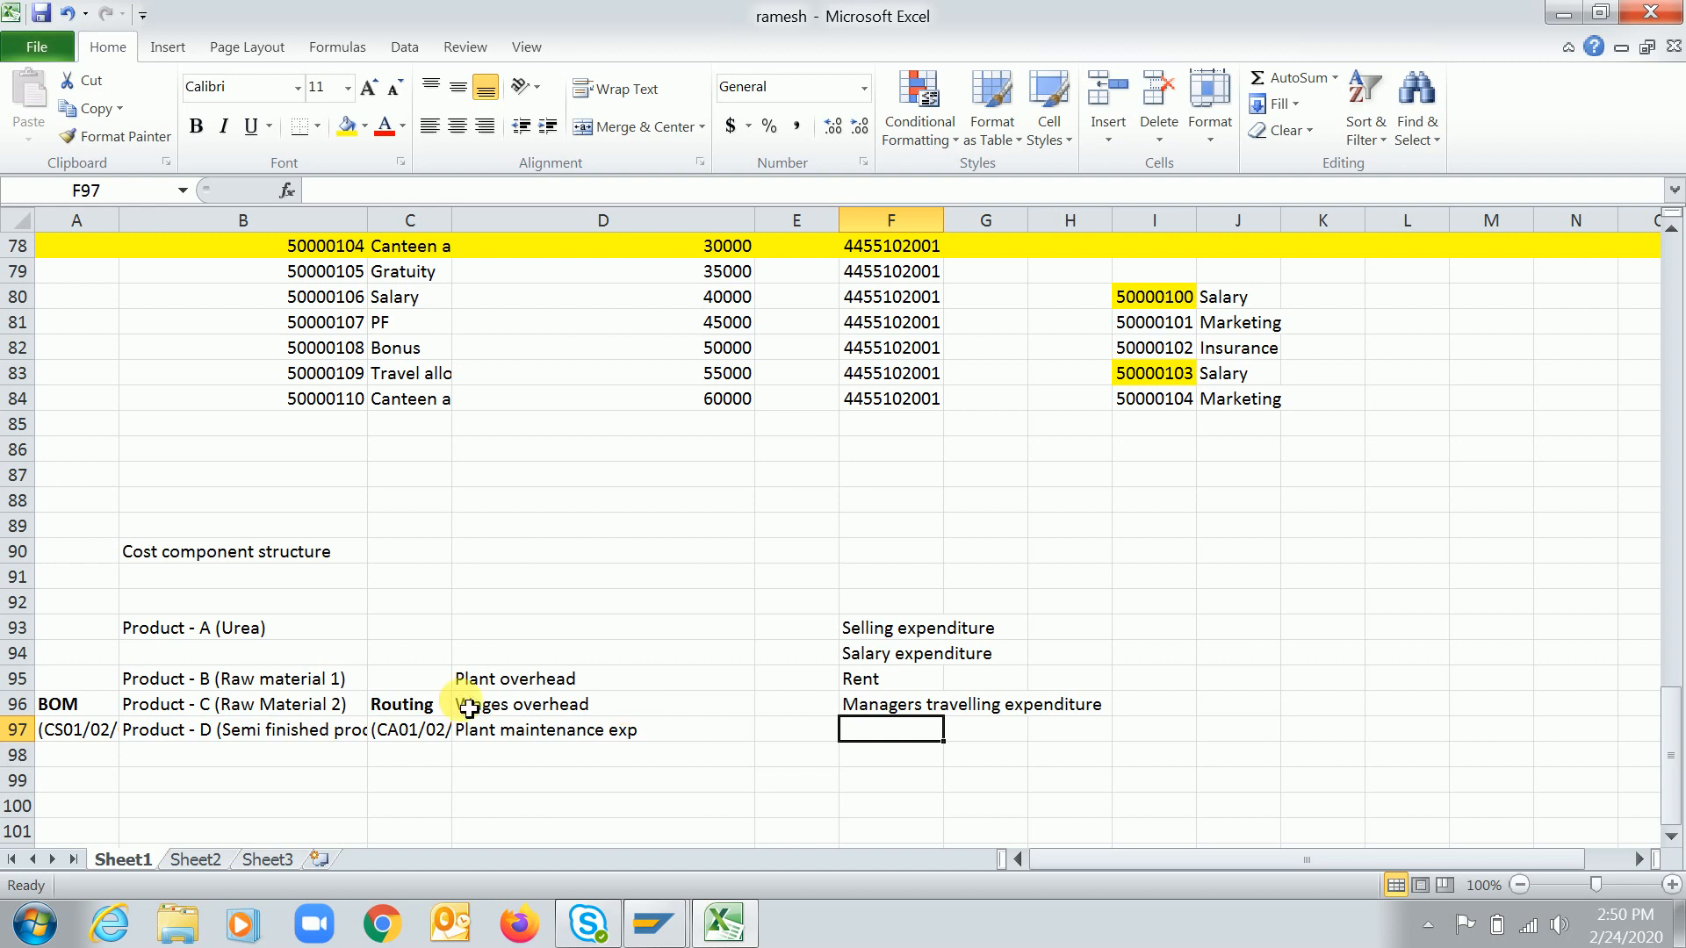
# Review the product and overhead blocks by selecting the BOM/routing rows and the selling expenditure list
pyautogui.moveTo(134, 657); pyautogui.dragTo(598, 738)
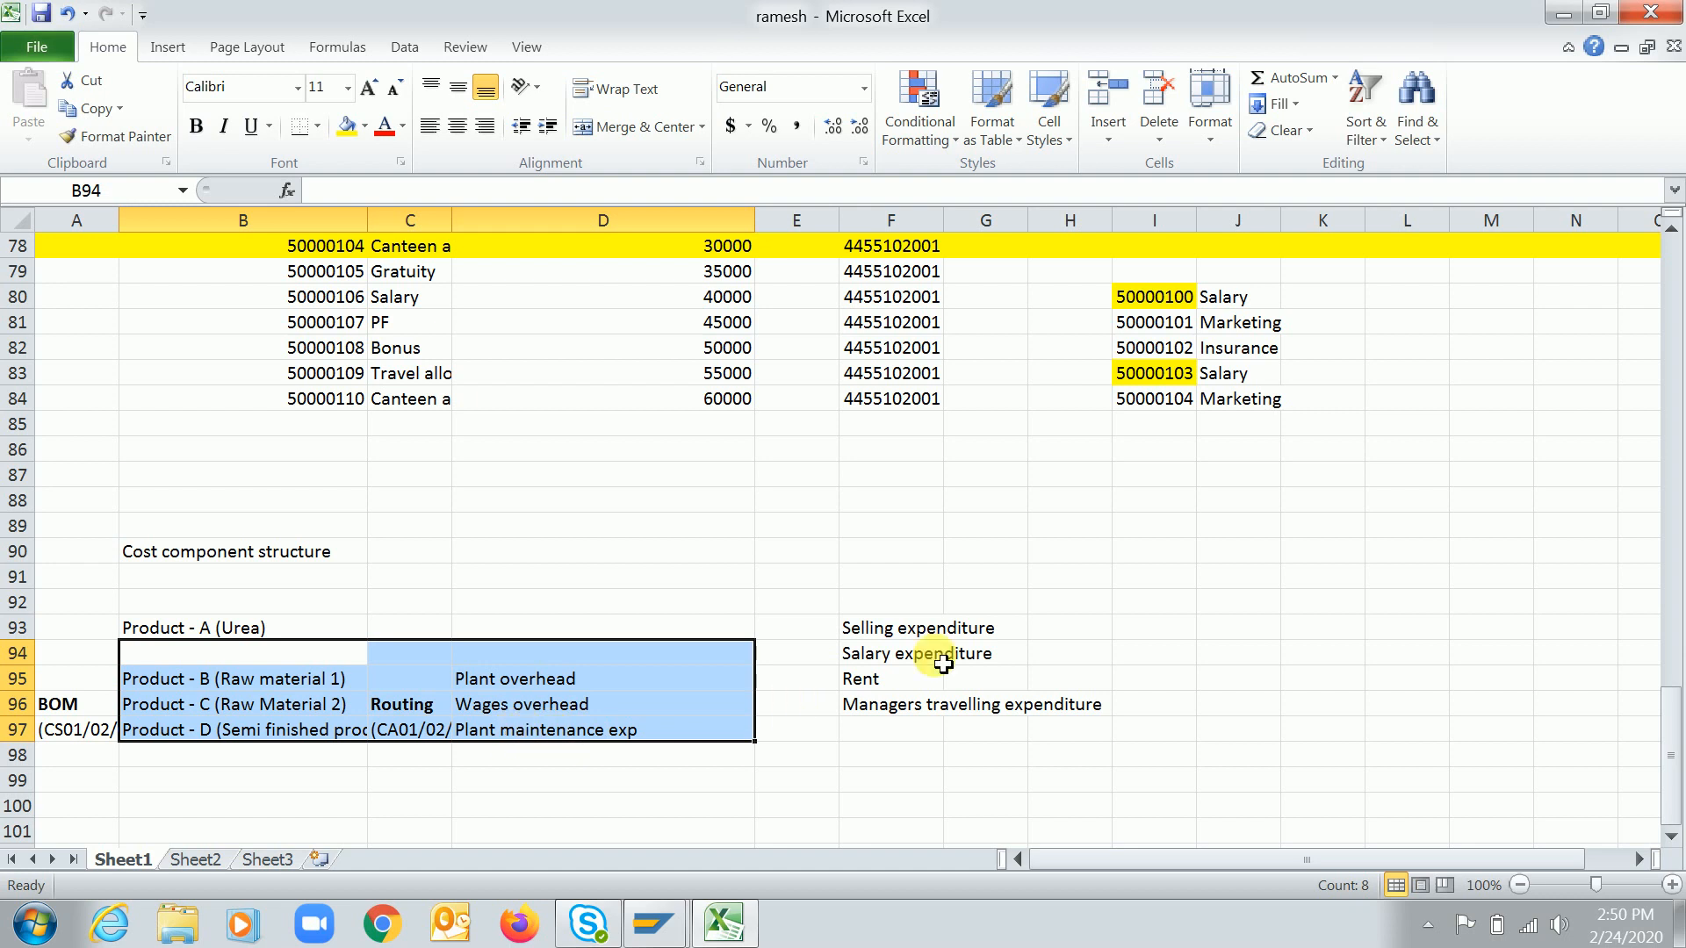
pyautogui.click(889, 634)
pyautogui.moveTo(889, 634); pyautogui.dragTo(890, 711)
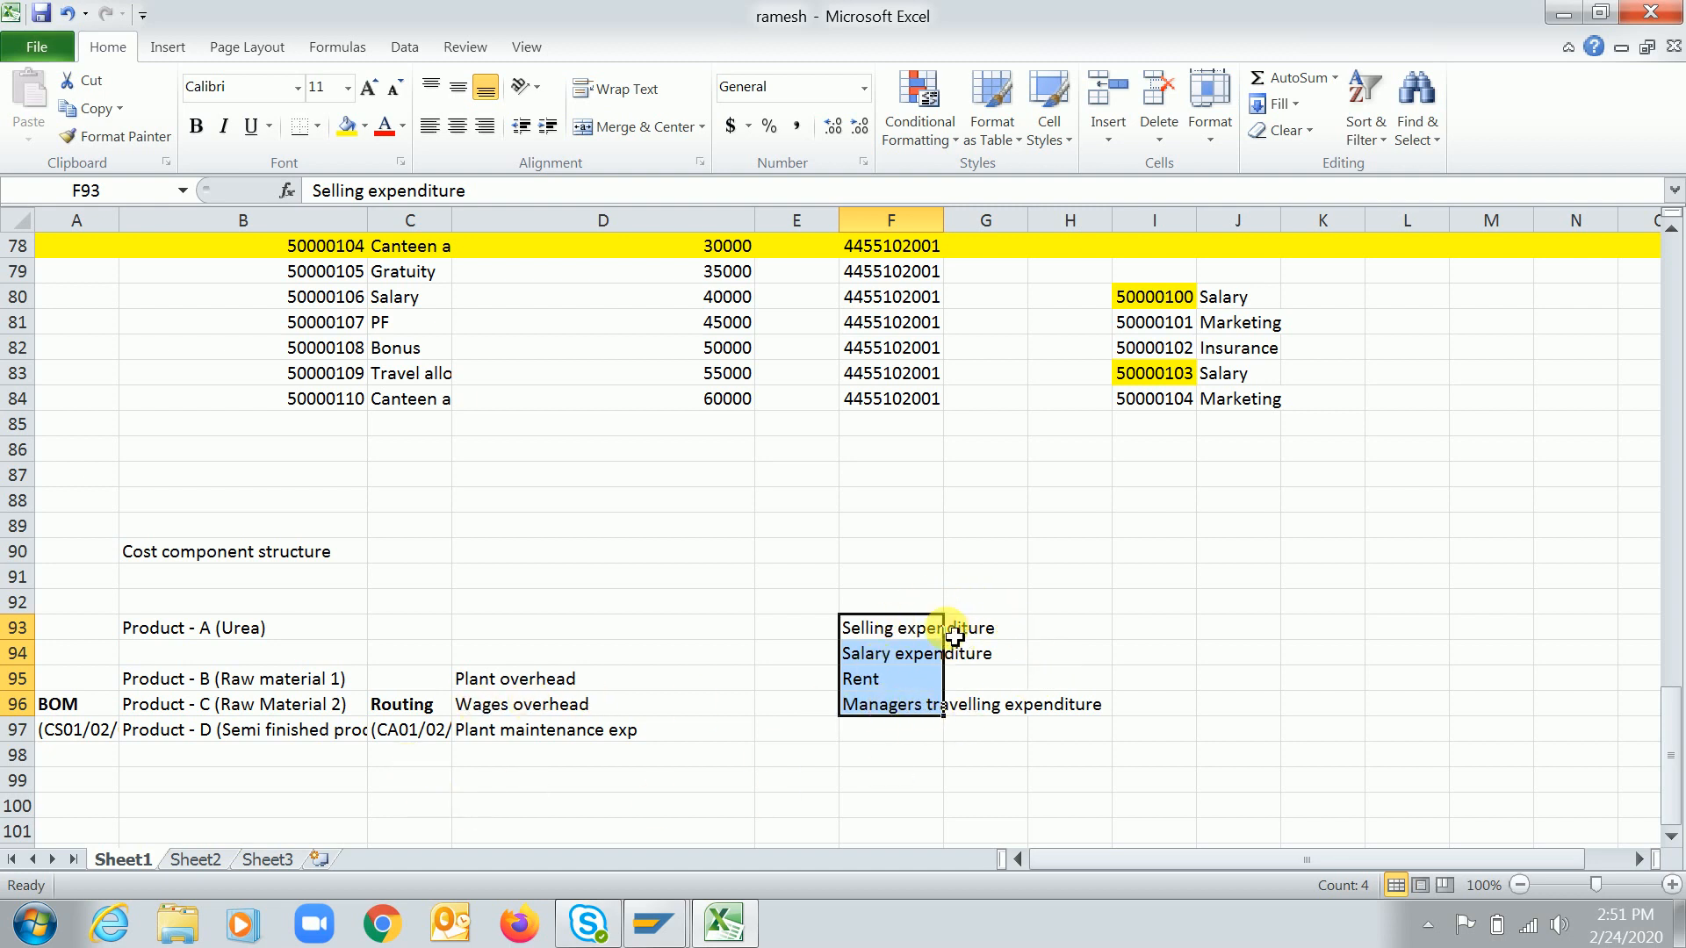
pyautogui.click(429, 773)
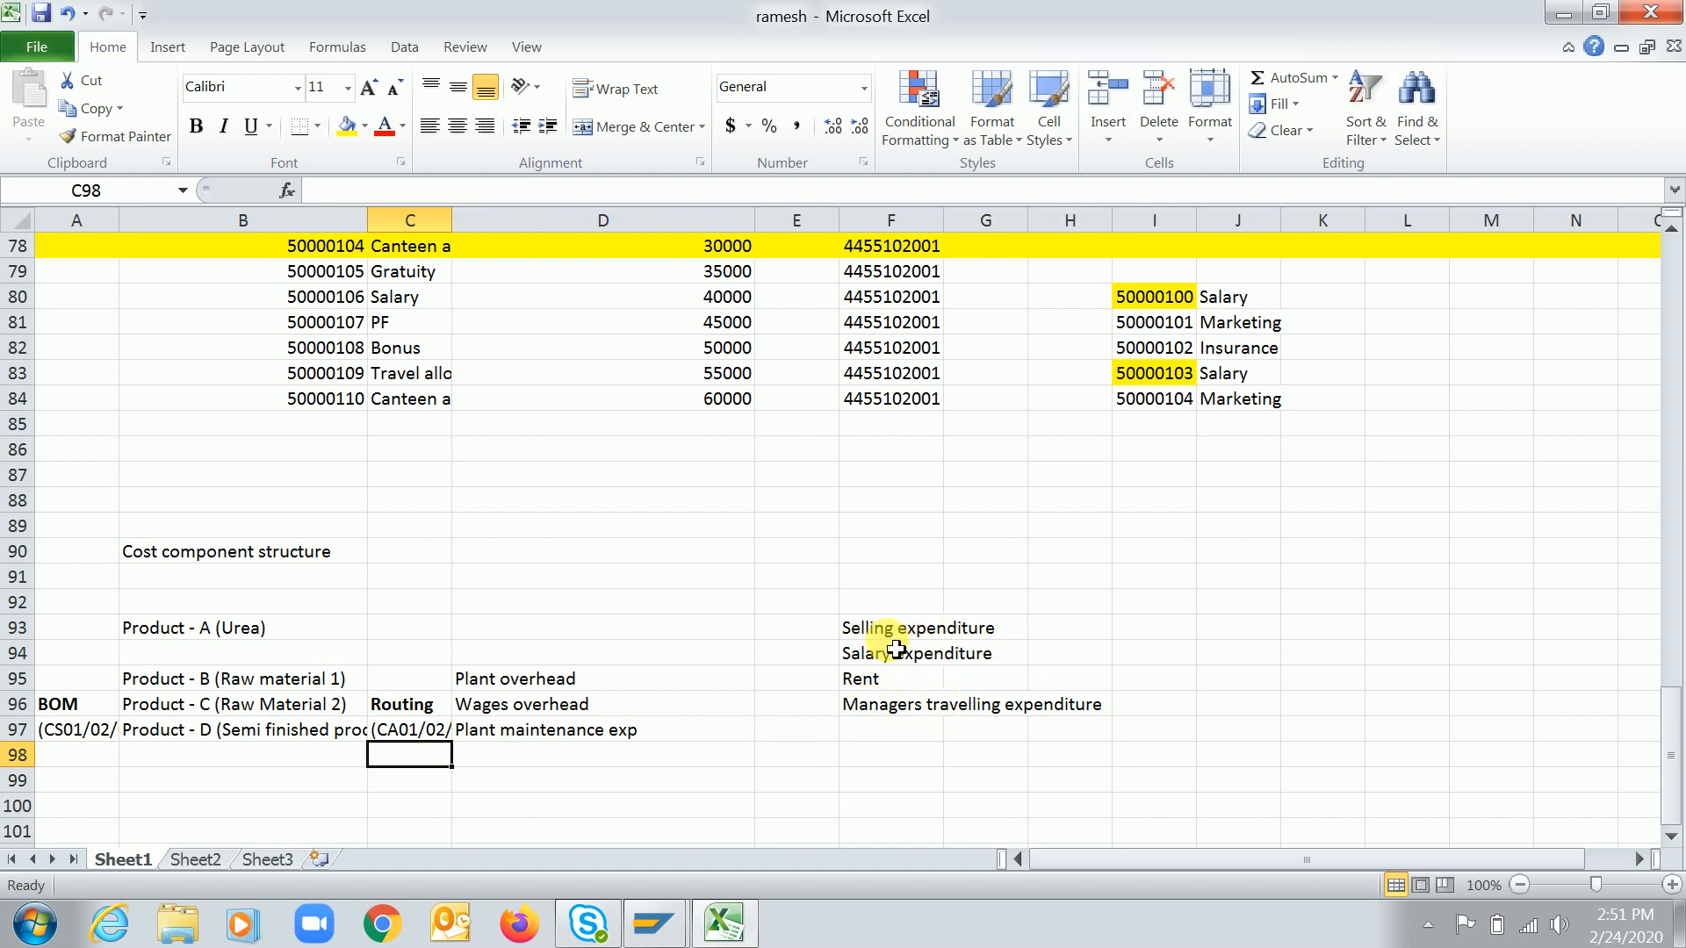
pyautogui.moveTo(874, 627); pyautogui.dragTo(887, 708)
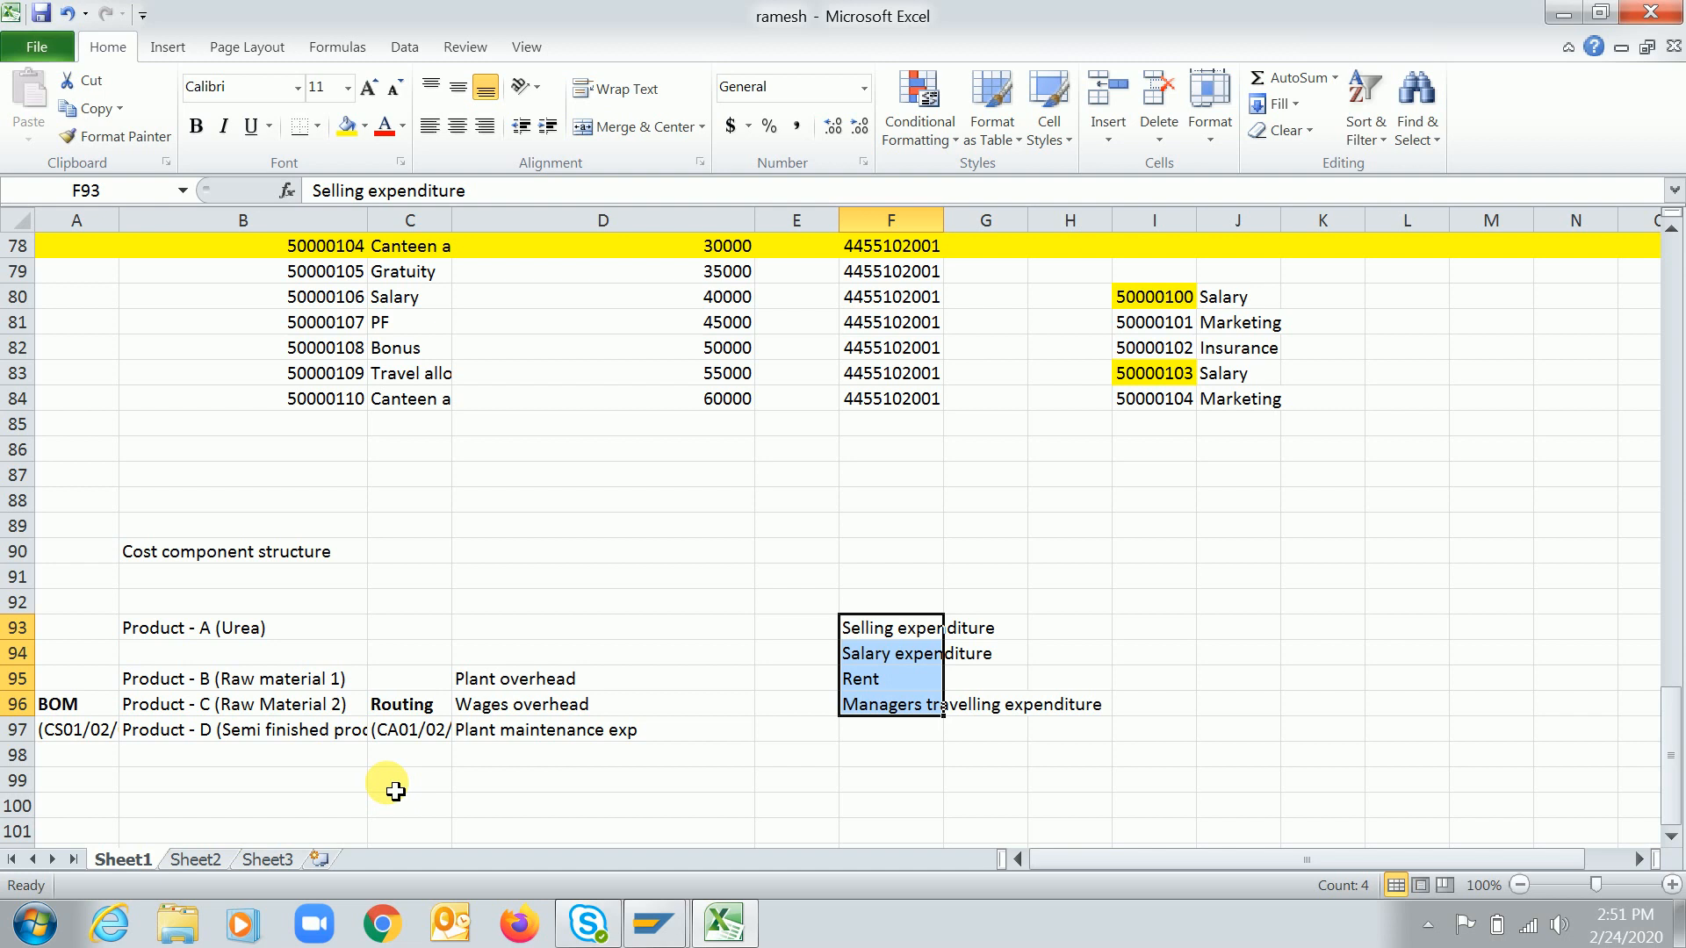
pyautogui.click(274, 817)
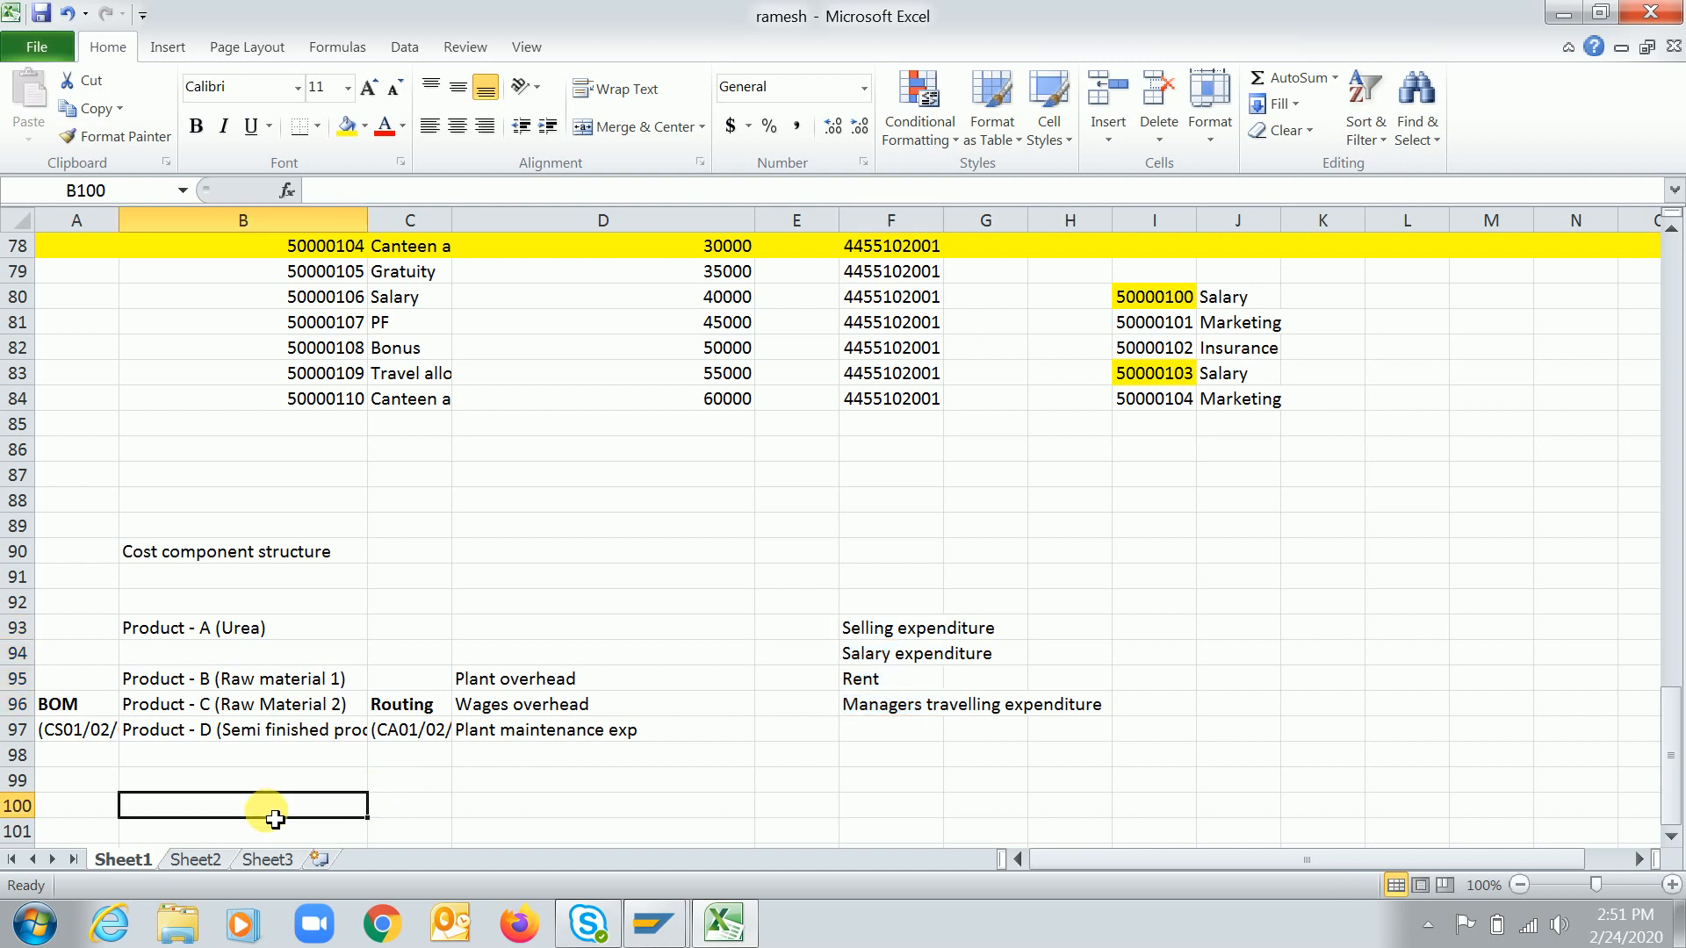
pyautogui.press('Down')
pyautogui.press('Down')
pyautogui.press('Down')
pyautogui.press('Up')
pyautogui.press('Up')
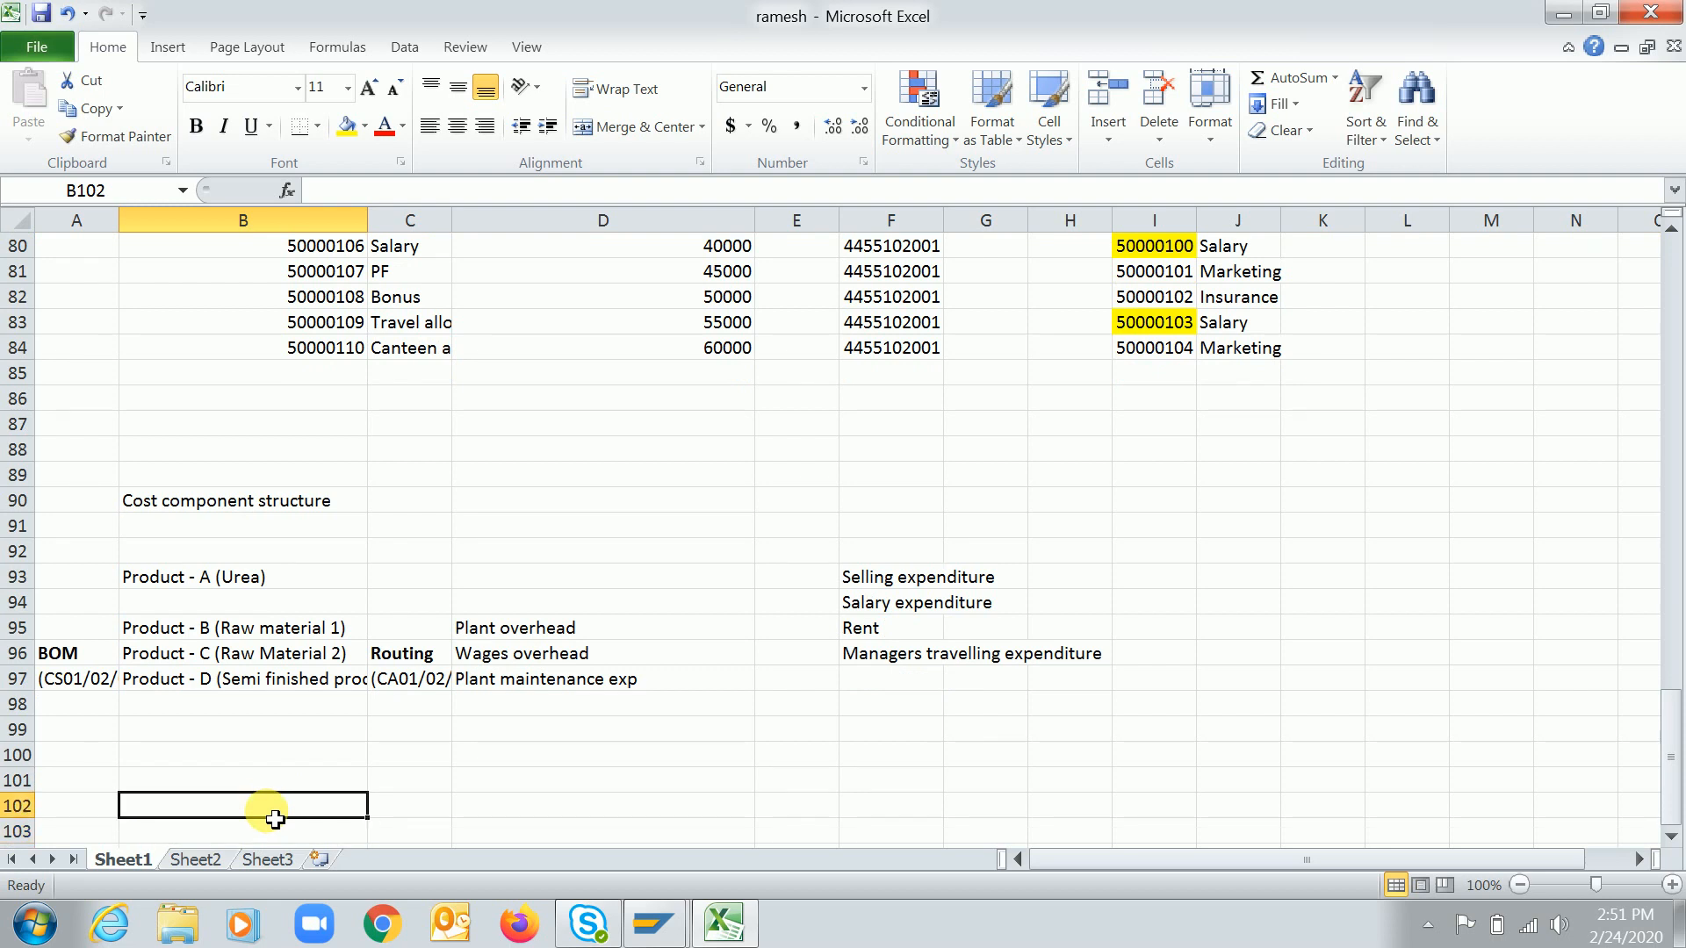
pyautogui.press('Right')
pyautogui.press('Up')
pyautogui.press('Up')
pyautogui.press('Up')
pyautogui.press('Up')
pyautogui.press('Up')
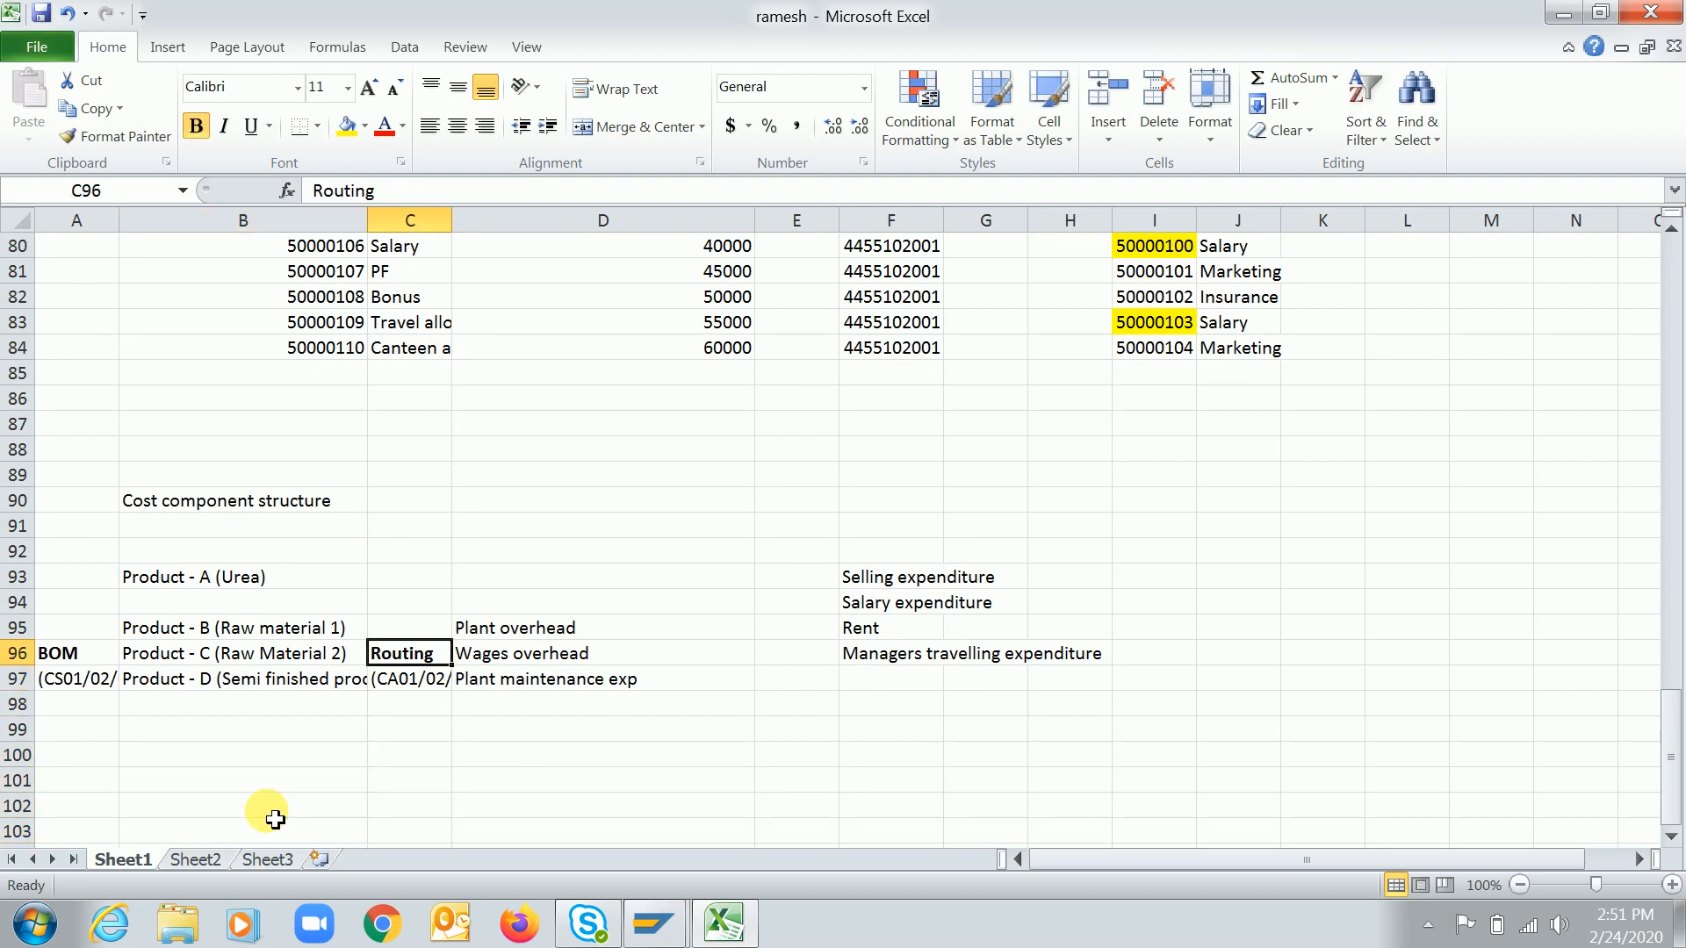
# Enter "Template allocation/Costing sheet" in cell E95 beside Plant overhead
pyautogui.press('Right')
pyautogui.press('Right')
pyautogui.press('Up')
pyautogui.write('Rou')
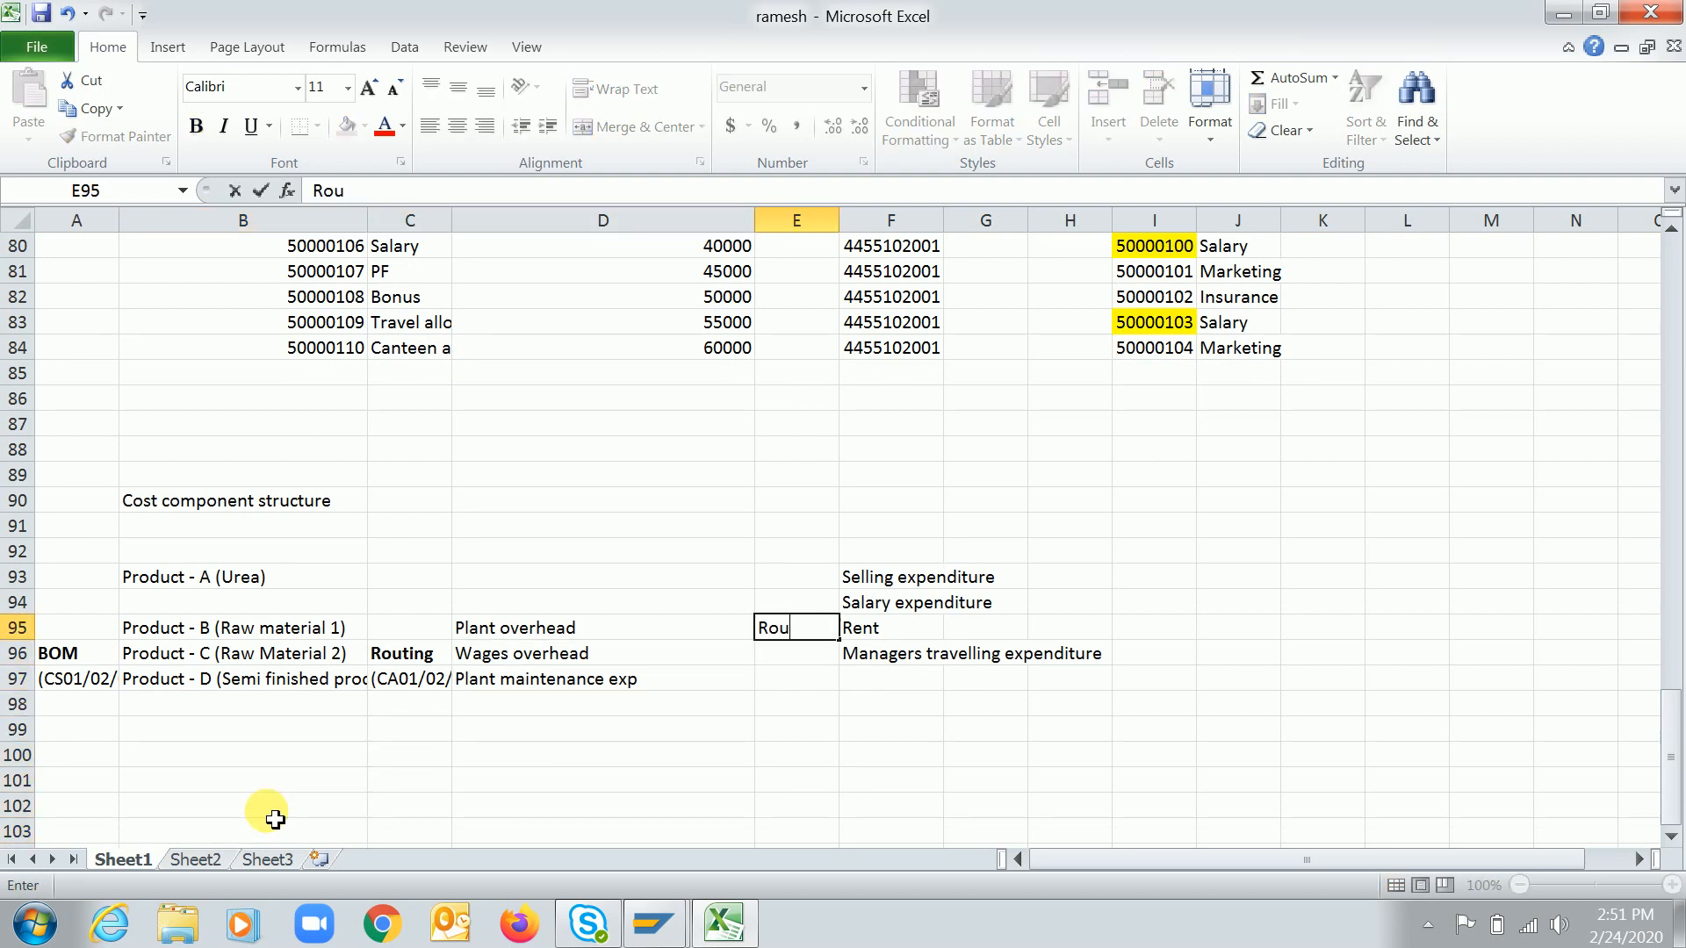
pyautogui.press('BackSpace')
pyautogui.press('BackSpace')
pyautogui.press('BackSpace')
pyautogui.write('Template')
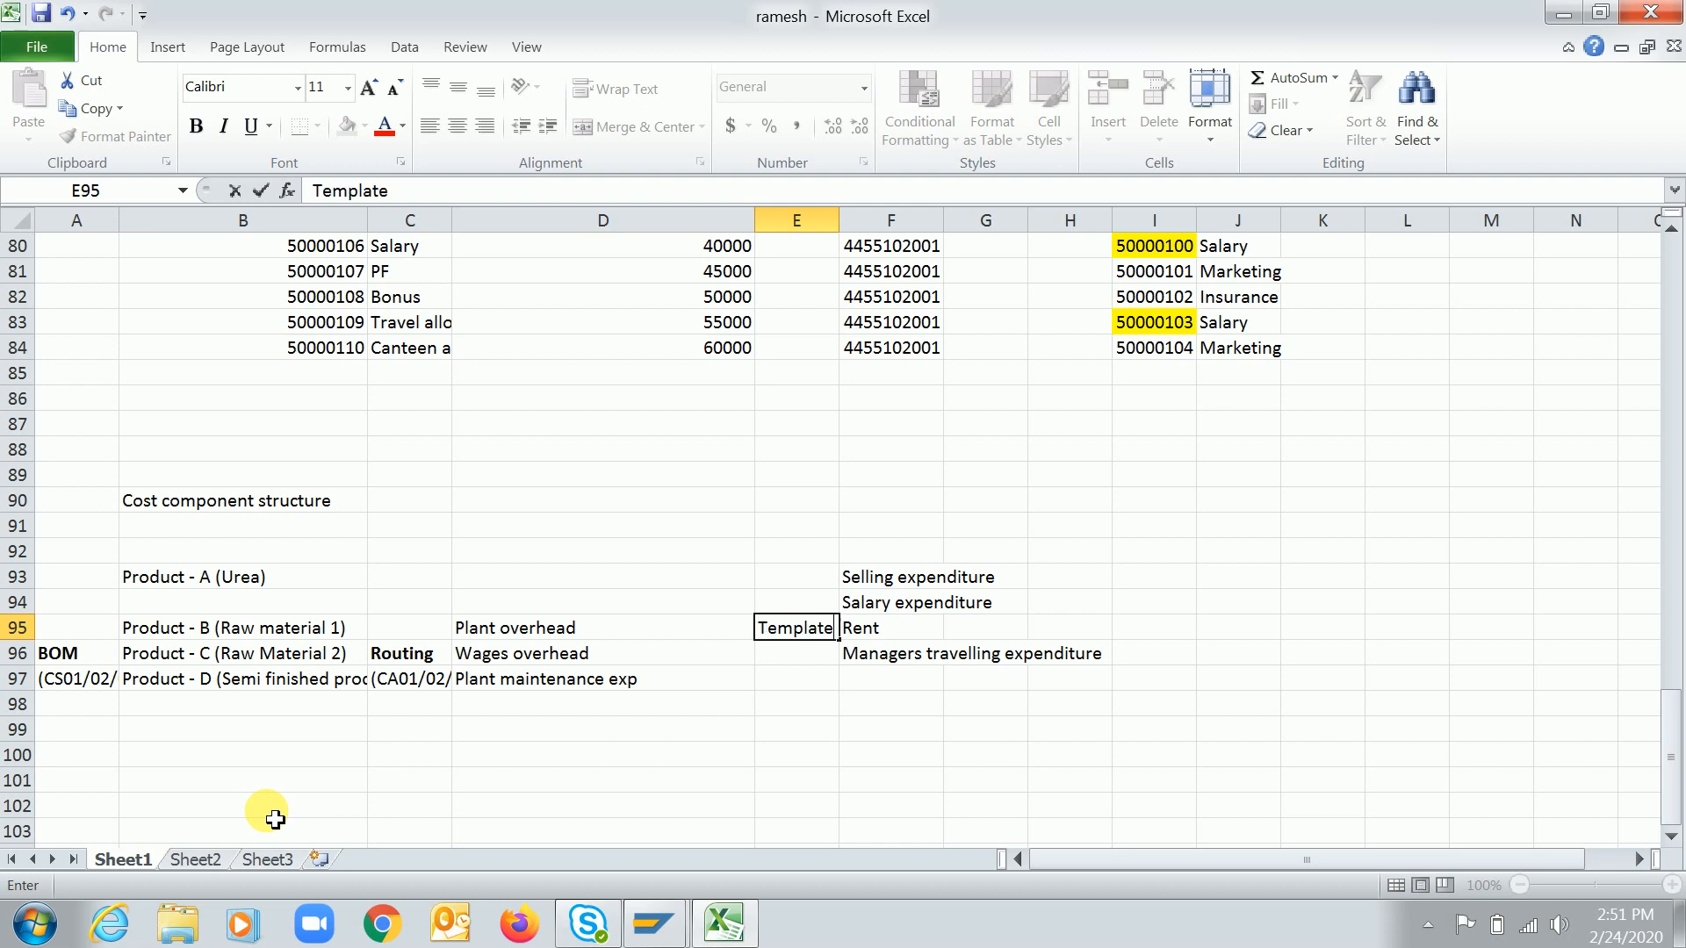
pyautogui.write(' allocation/Cos')
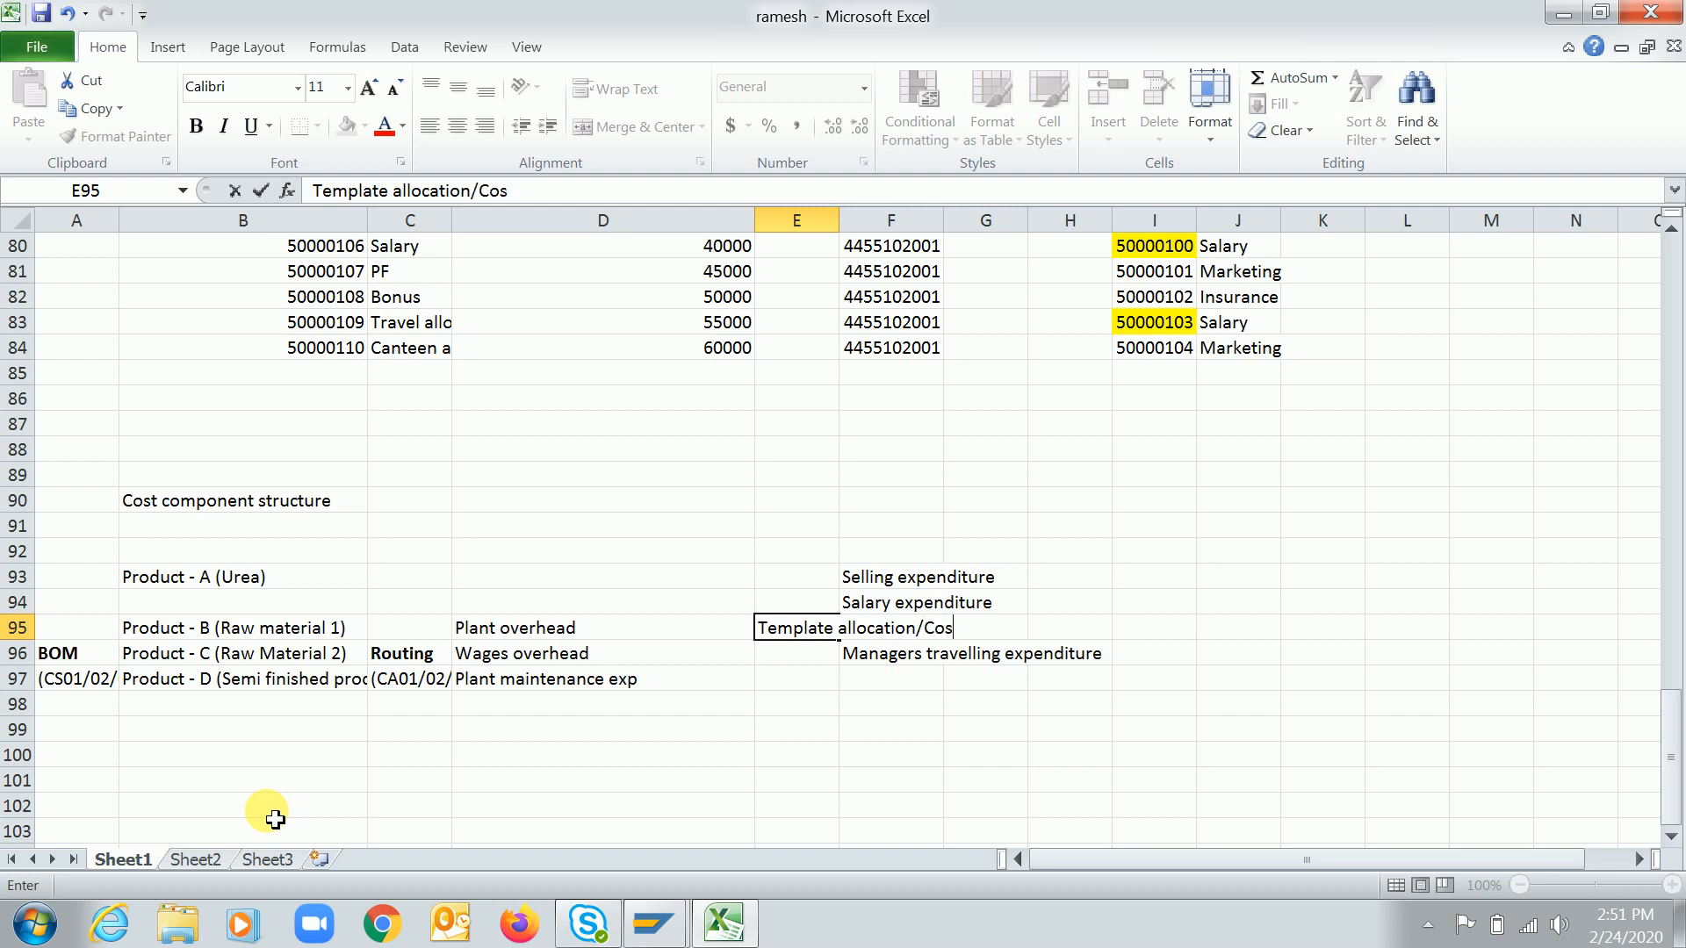
pyautogui.write('ting sheet')
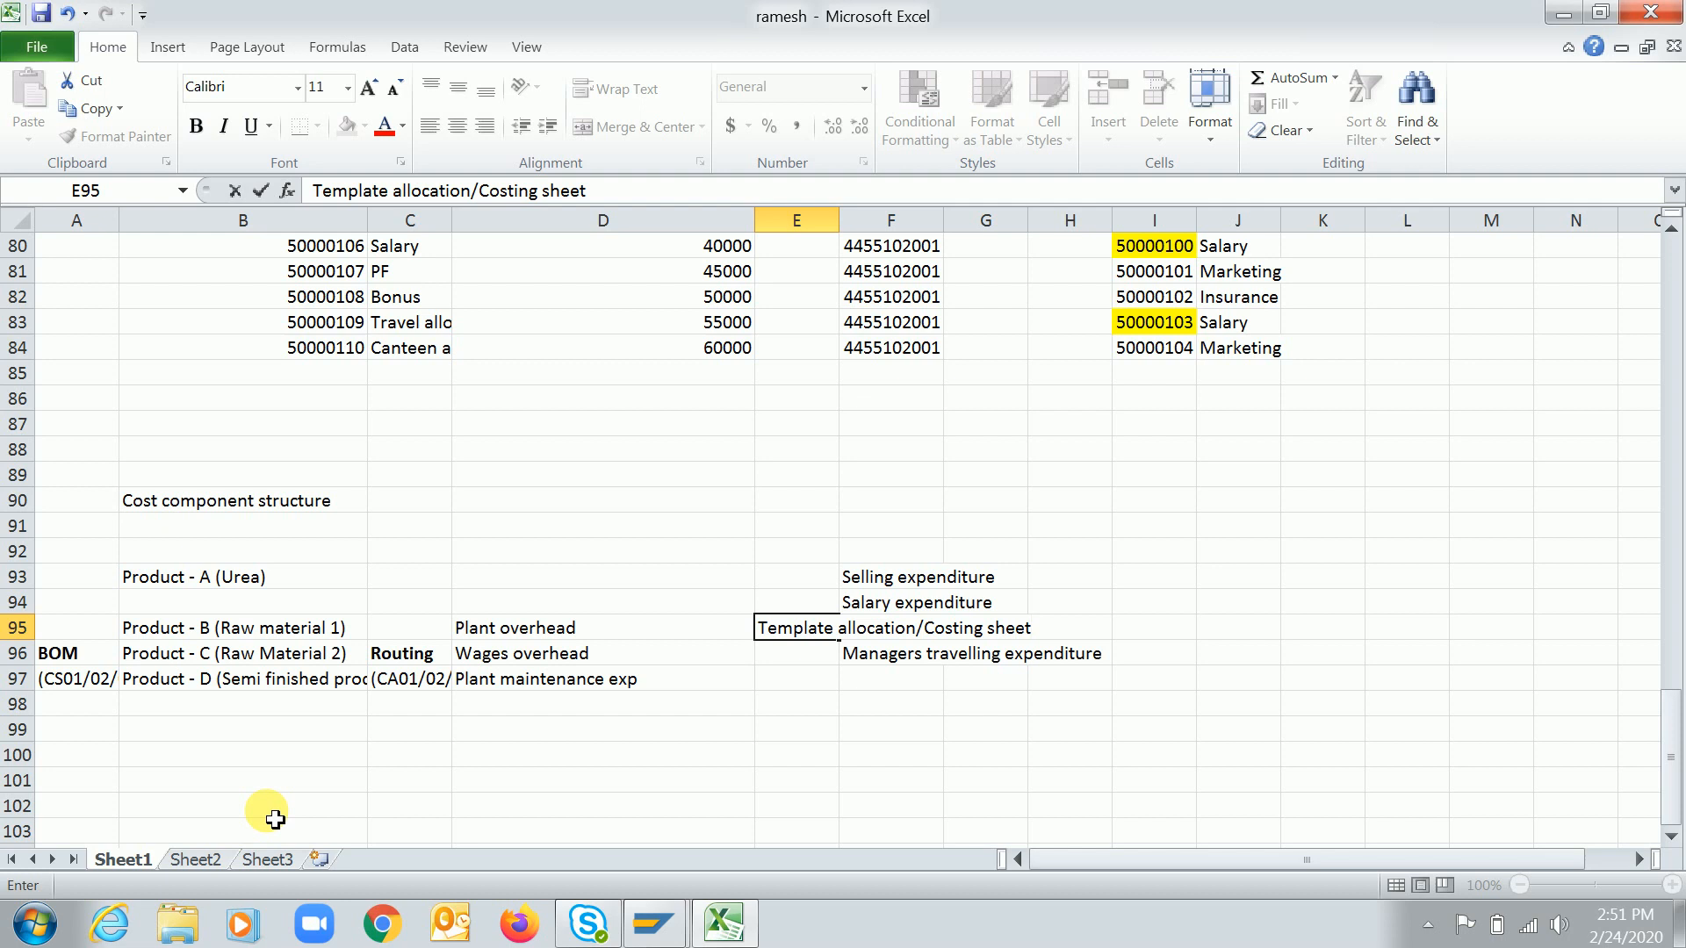
pyautogui.press('Return')
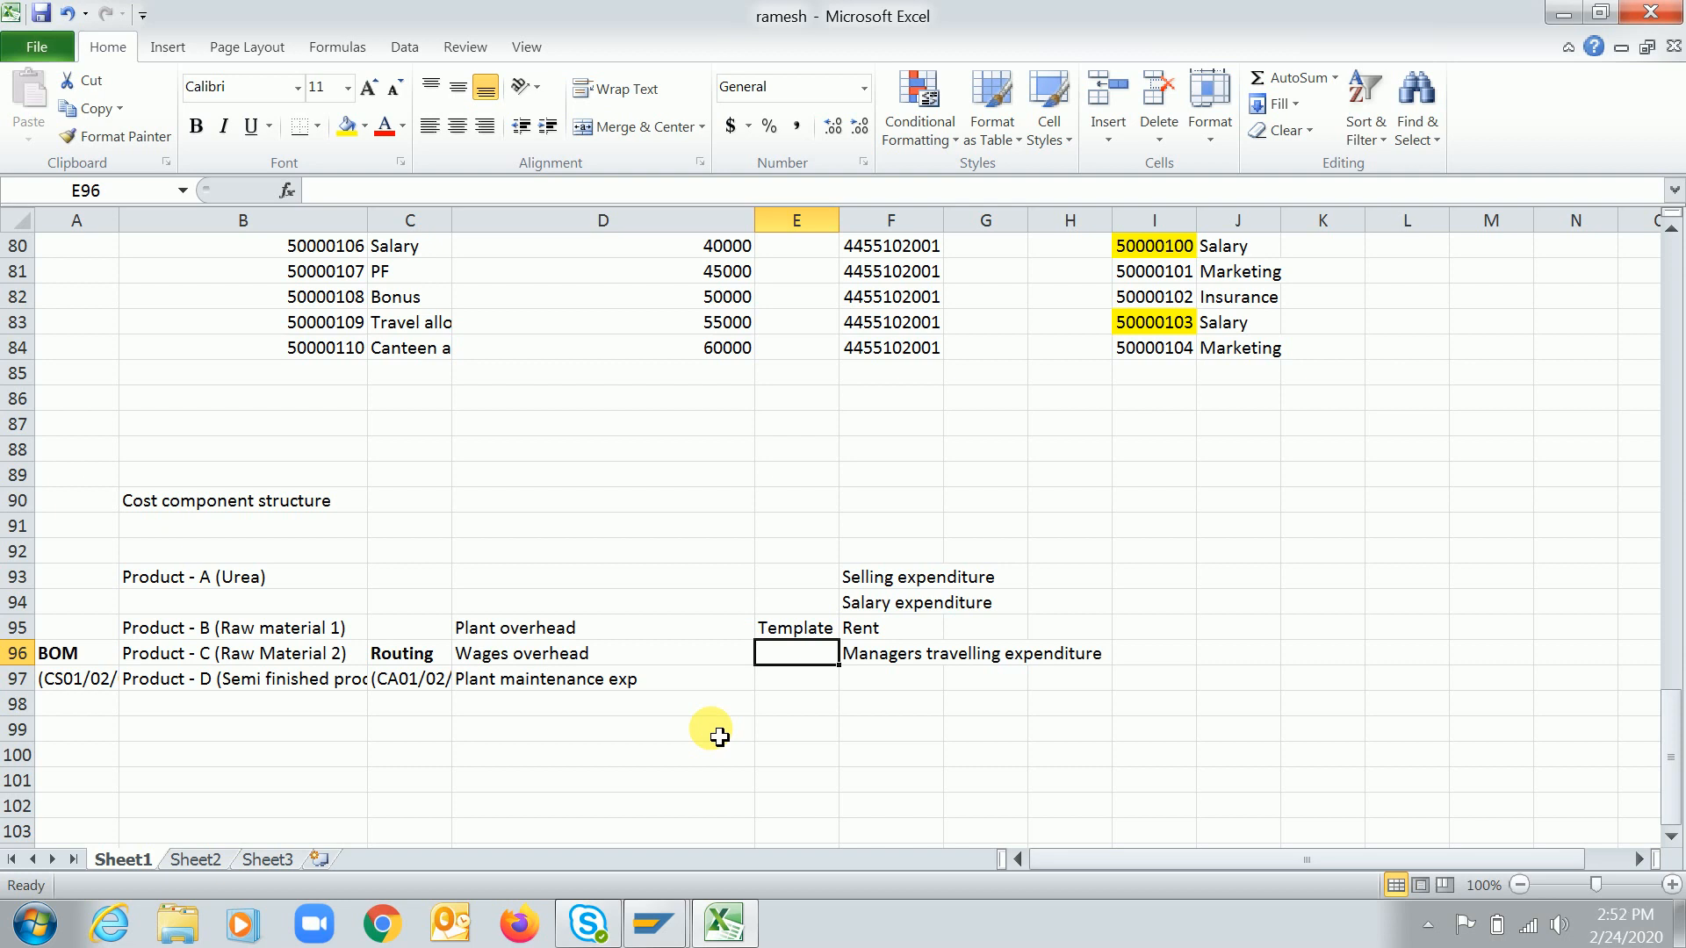
pyautogui.click(794, 629)
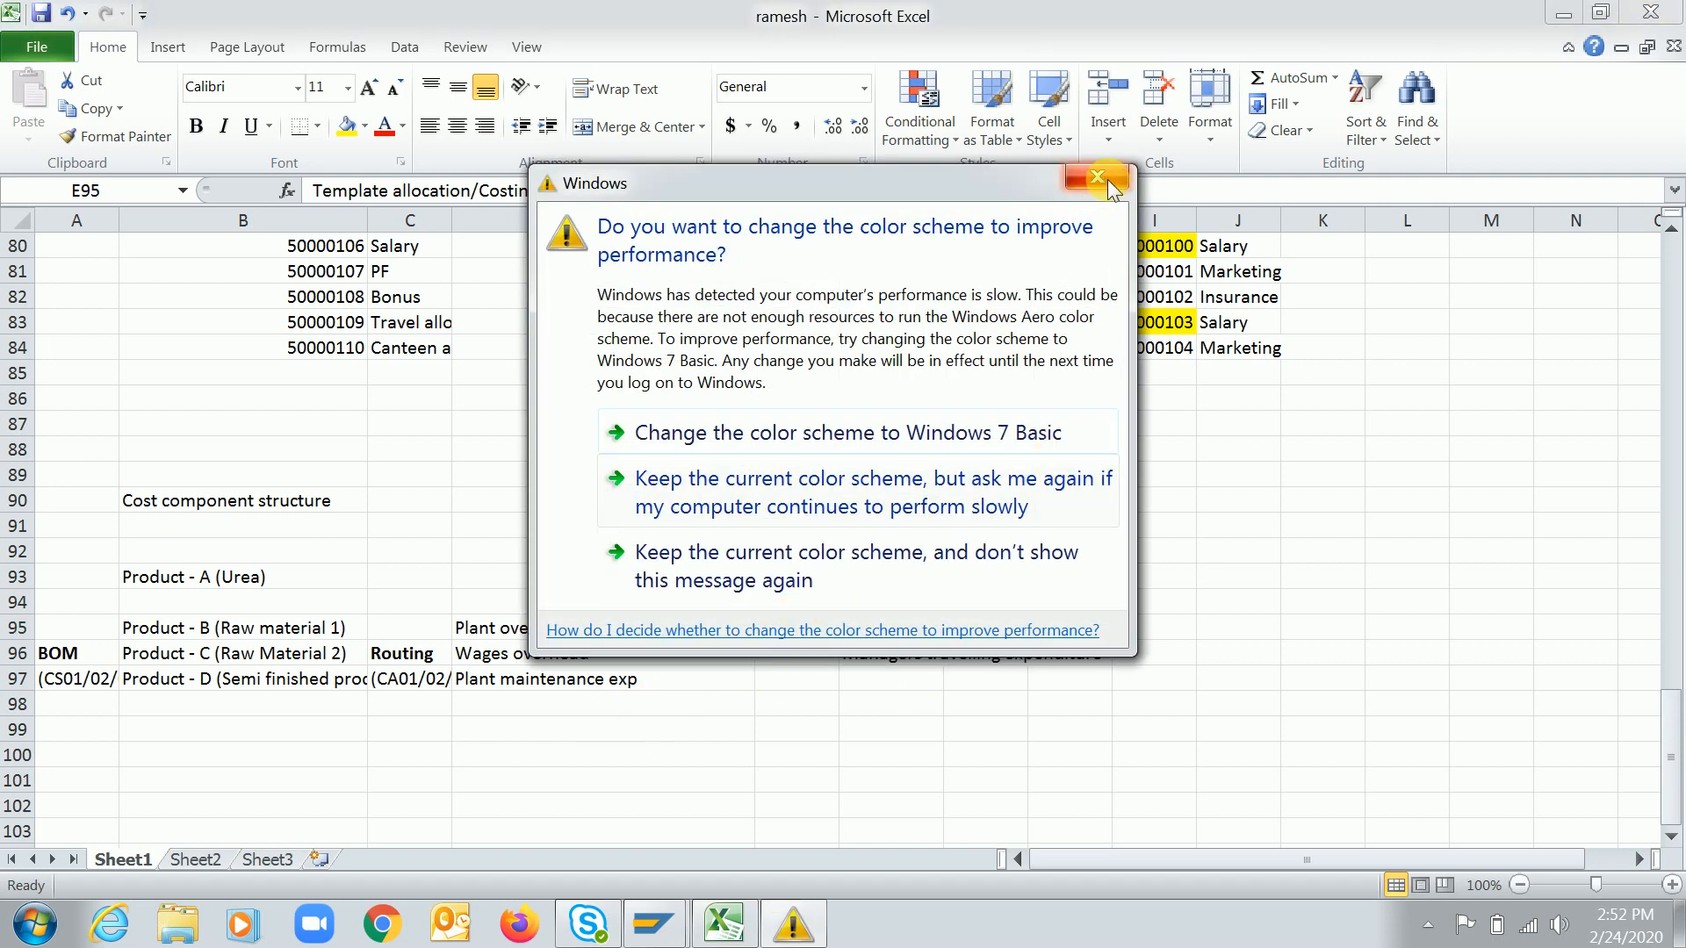
pyautogui.click(1108, 179)
pyautogui.click(564, 703)
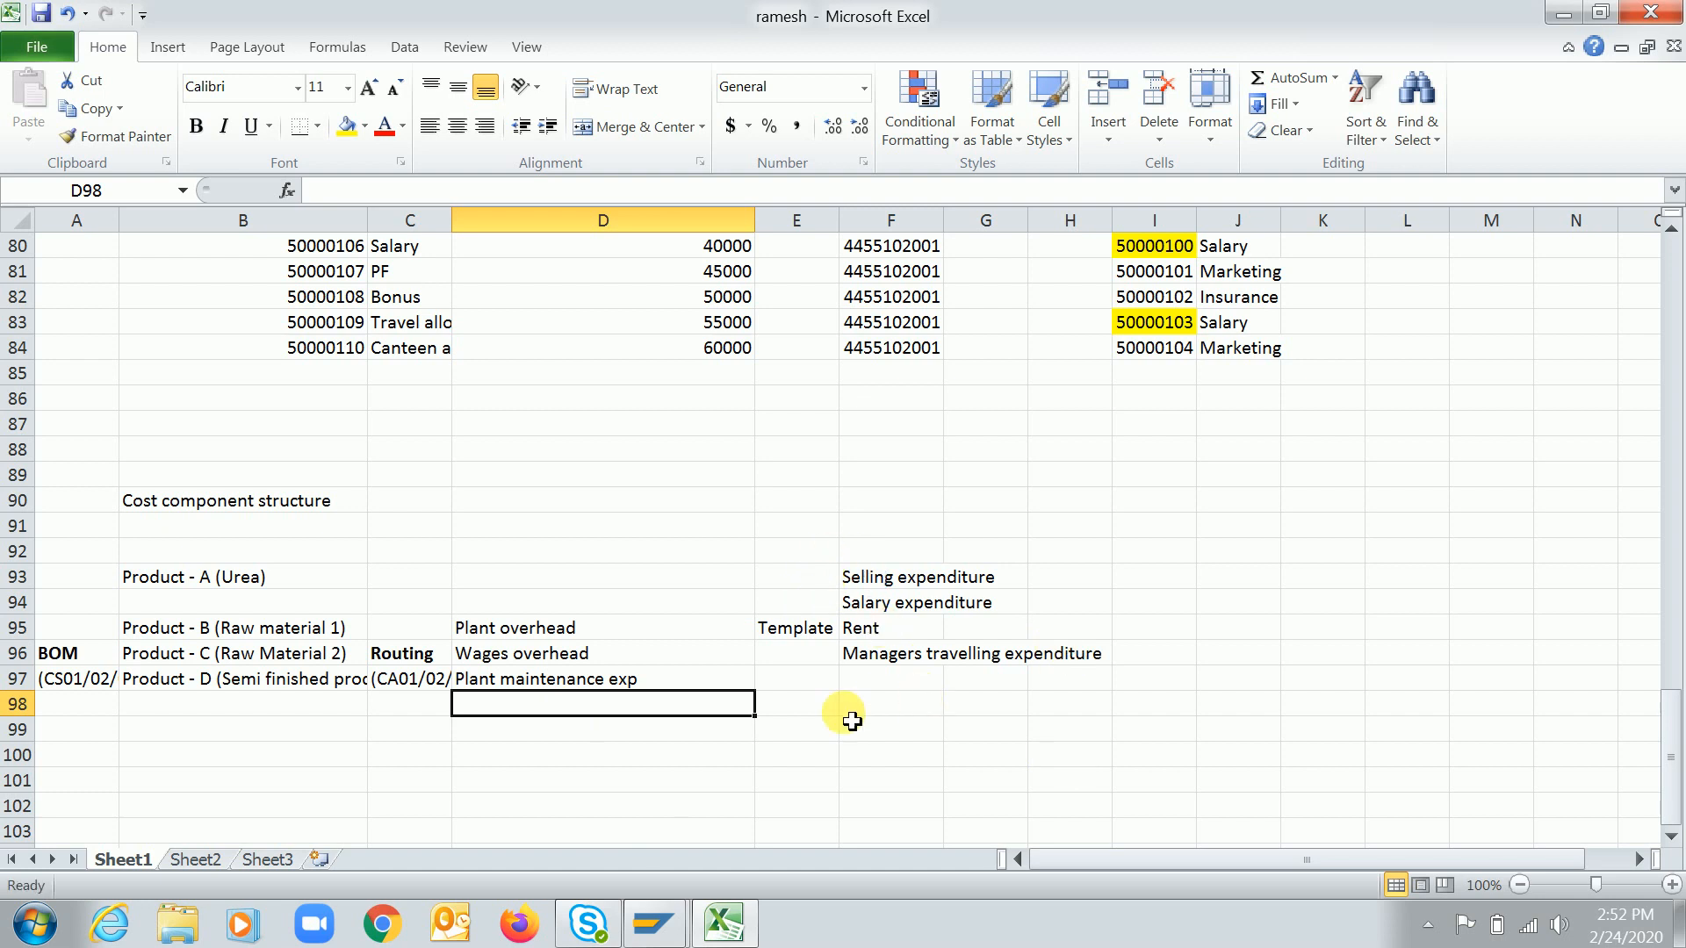
# Enter "Urea" in cell B101 with the amount 1500 in C101
pyautogui.press('Down')
pyautogui.press('Down')
pyautogui.press('Down')
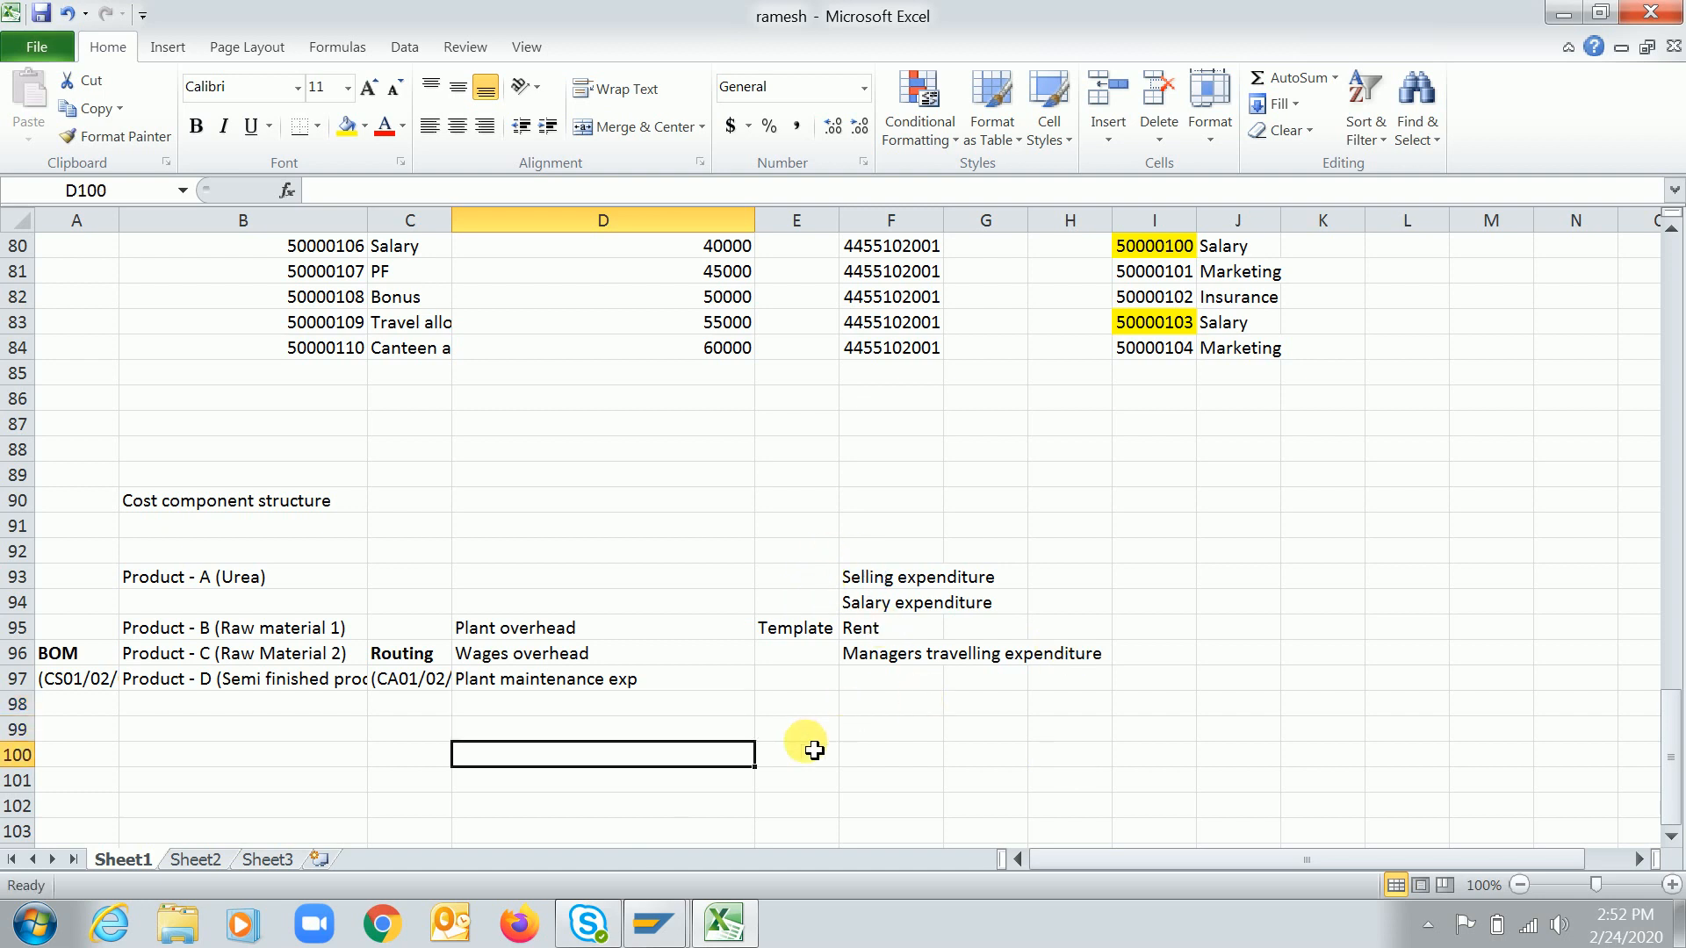
pyautogui.press('Left')
pyautogui.press('Left')
pyautogui.press('Left')
pyautogui.press('Right')
pyautogui.press('Right')
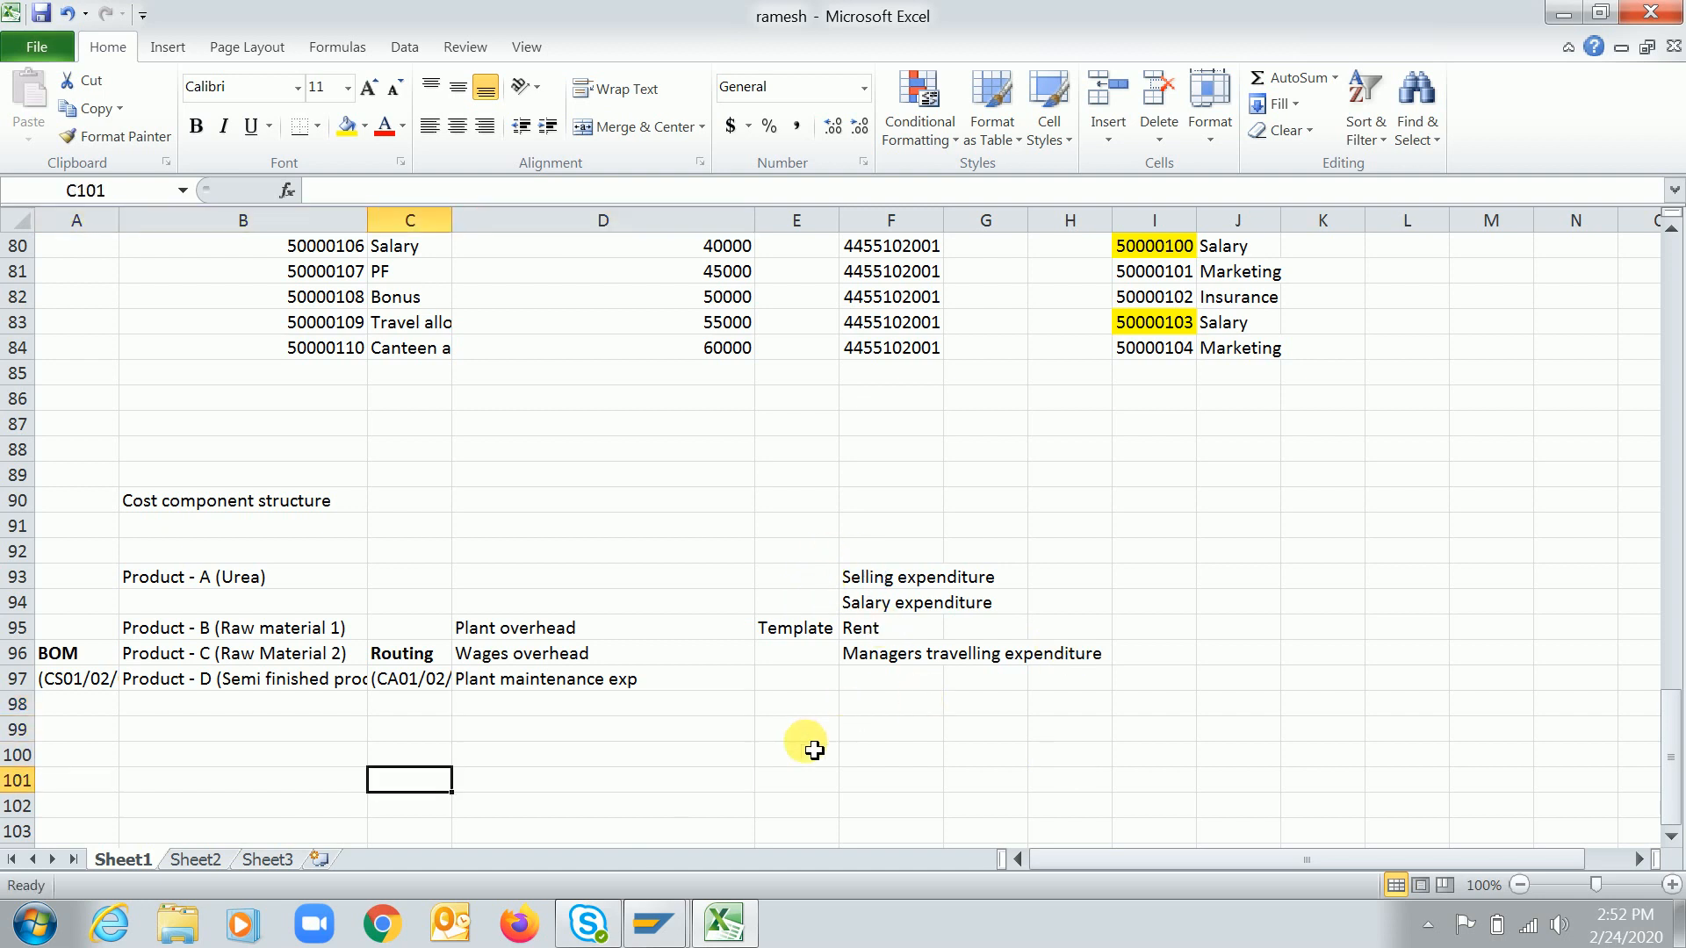
pyautogui.press('Left')
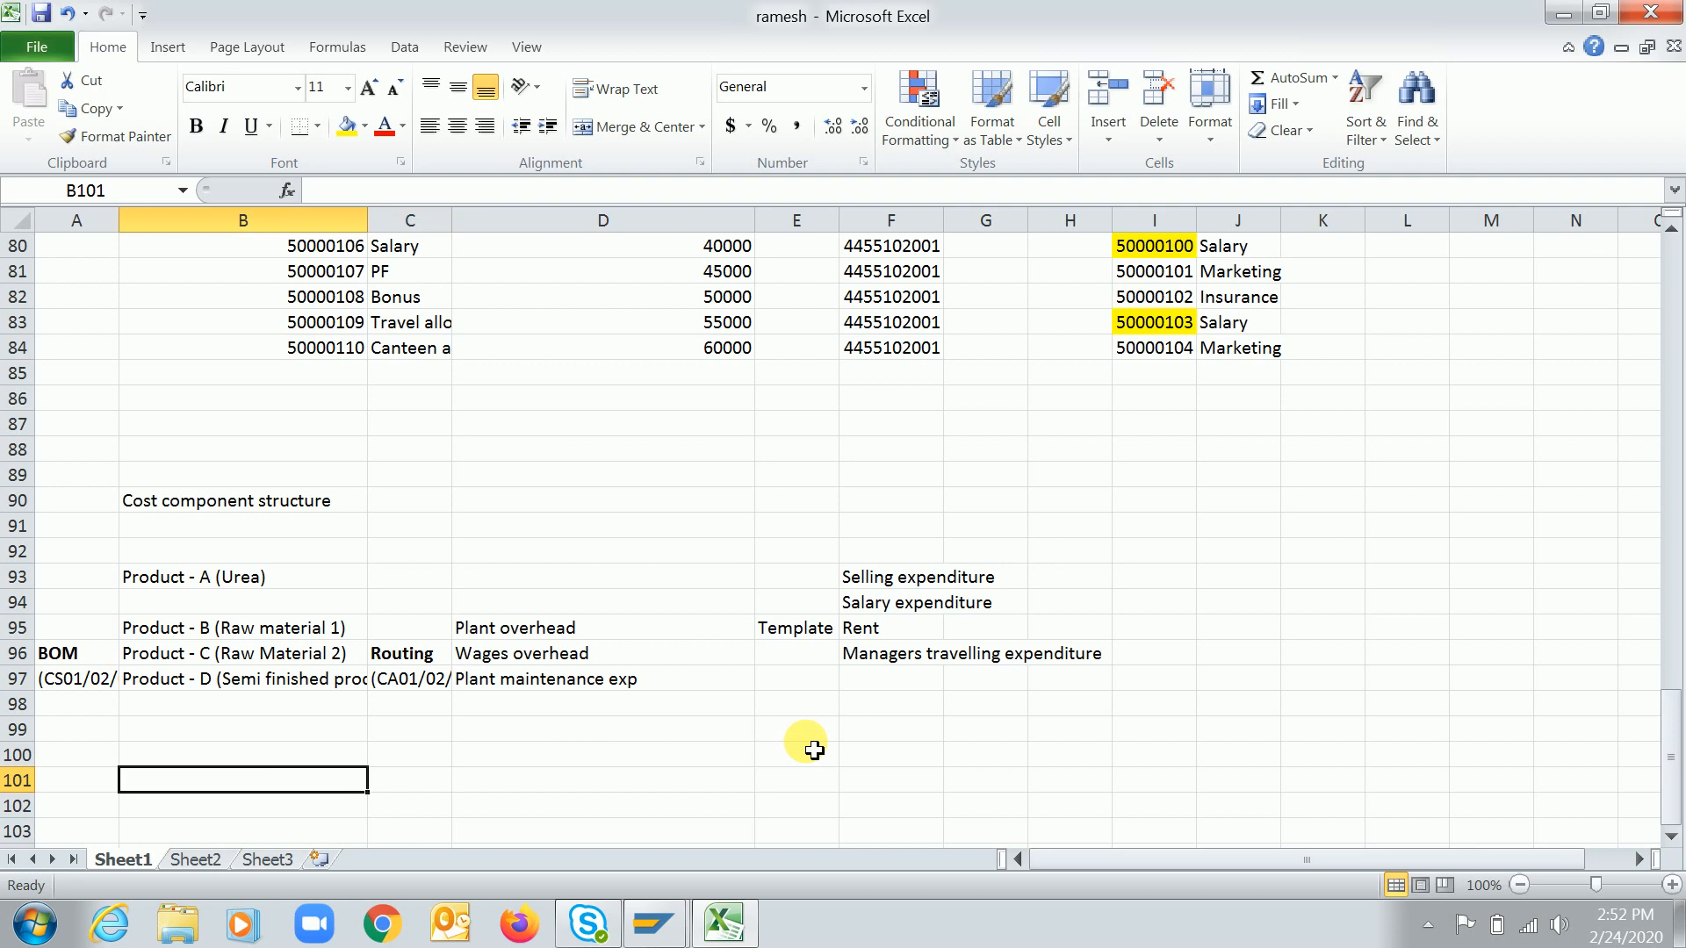
pyautogui.press('Down')
pyautogui.press('Up')
pyautogui.write('Urea')
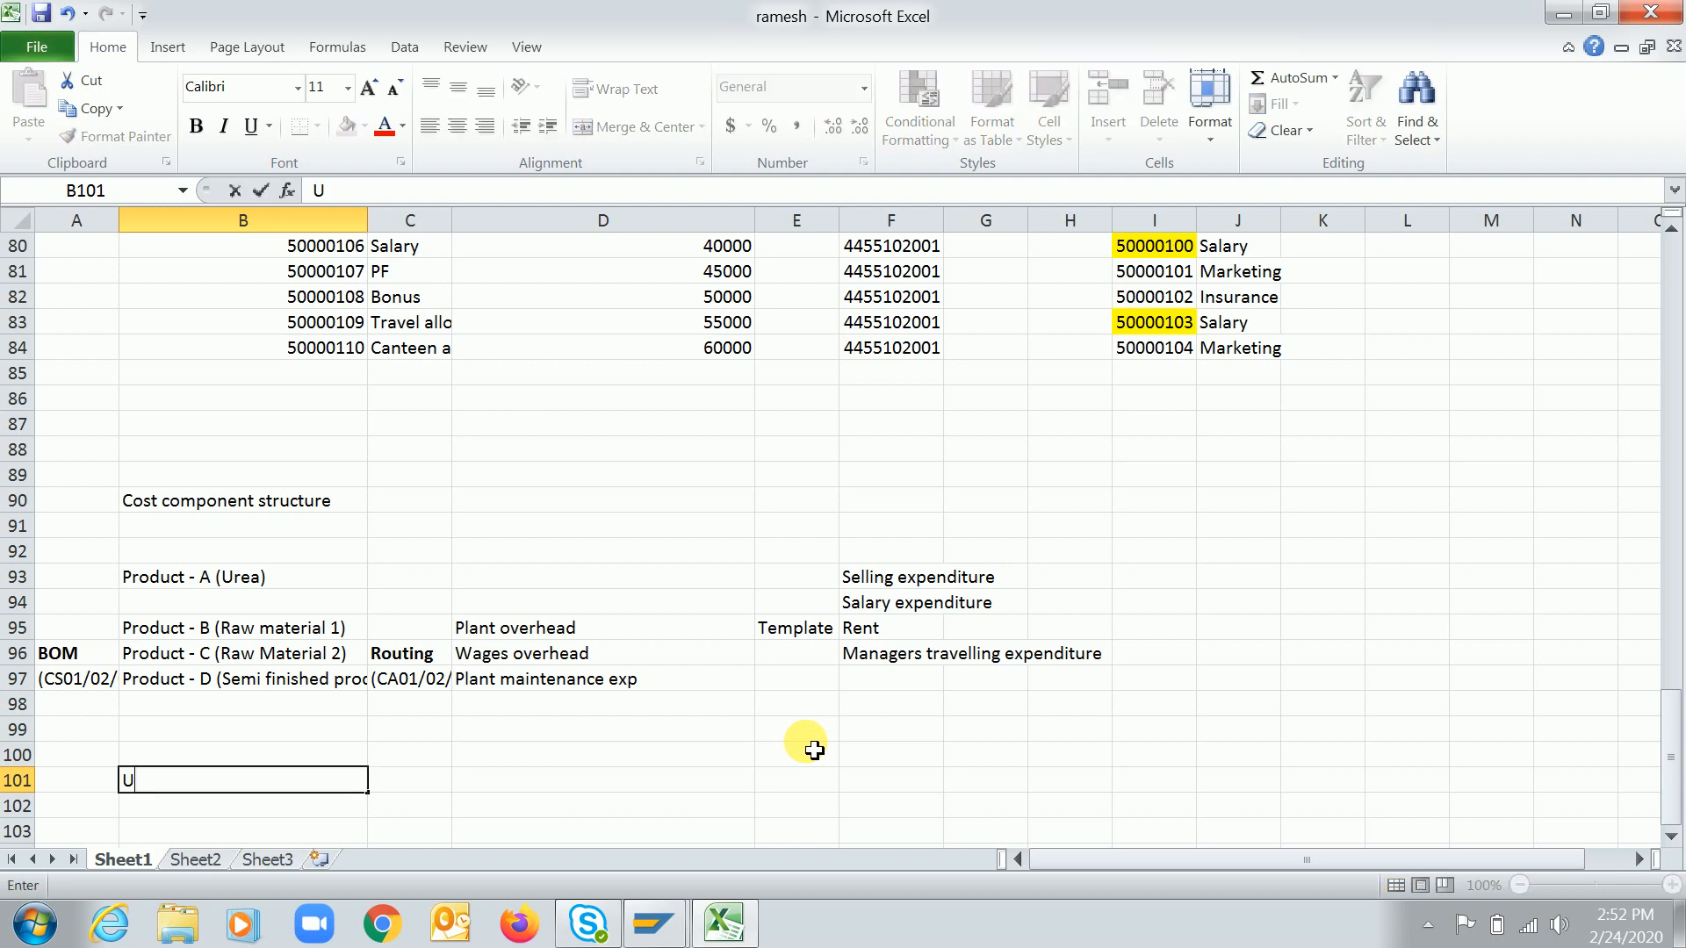
pyautogui.press('Tab')
pyautogui.write('1500')
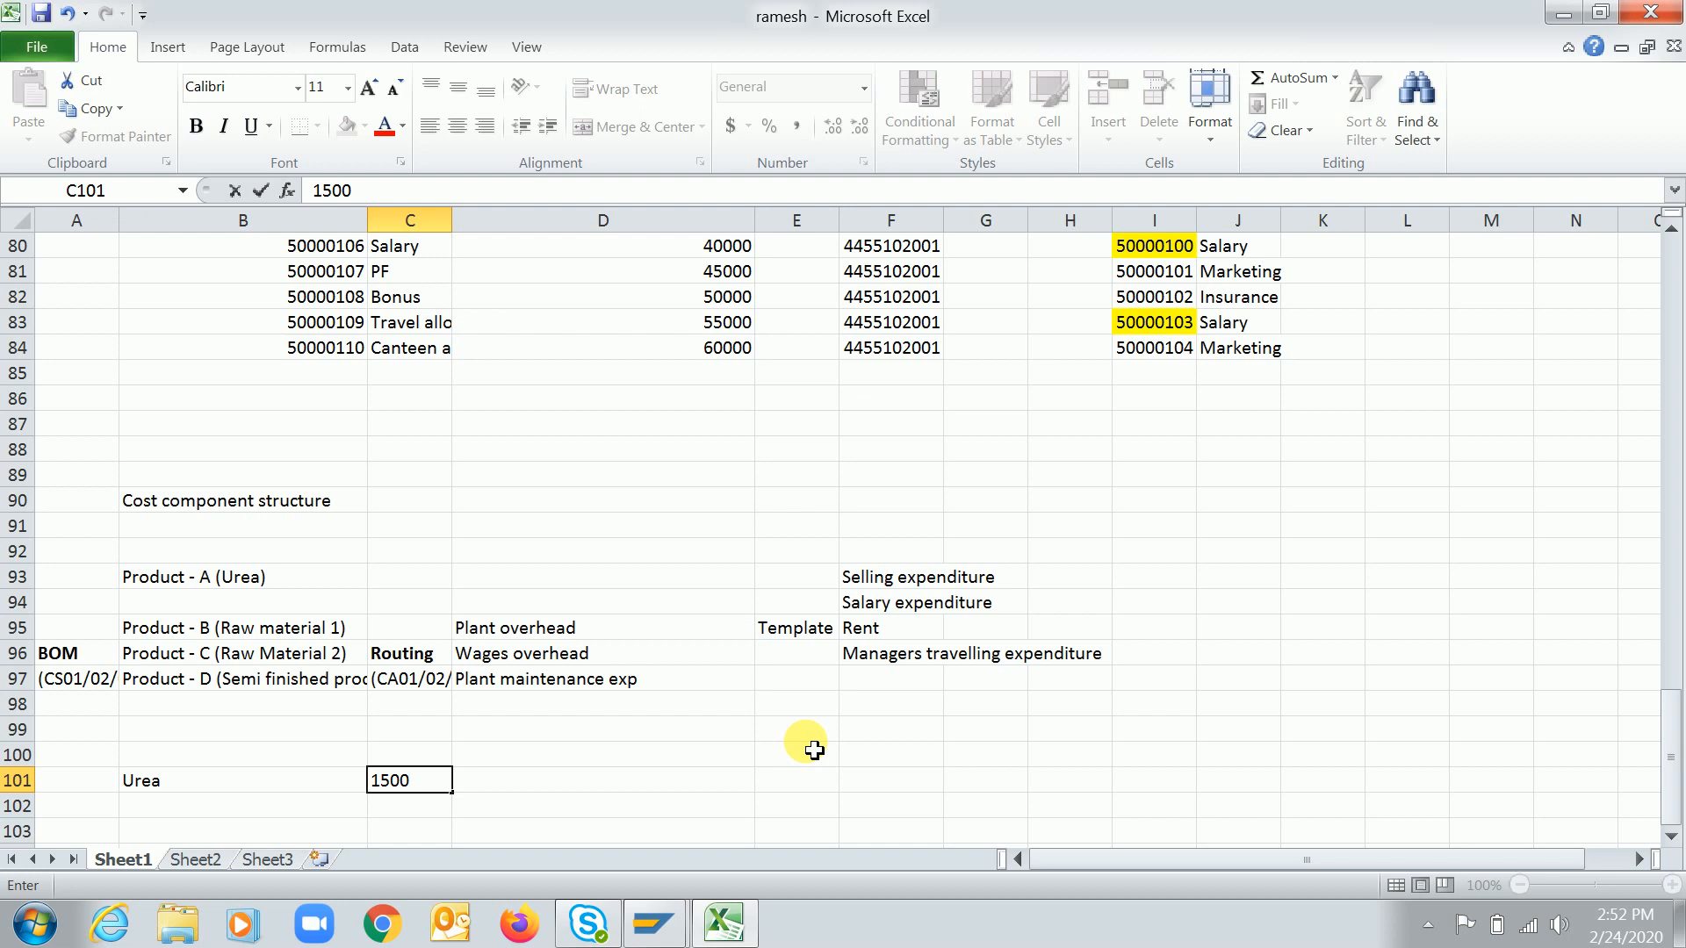
pyautogui.press('Return')
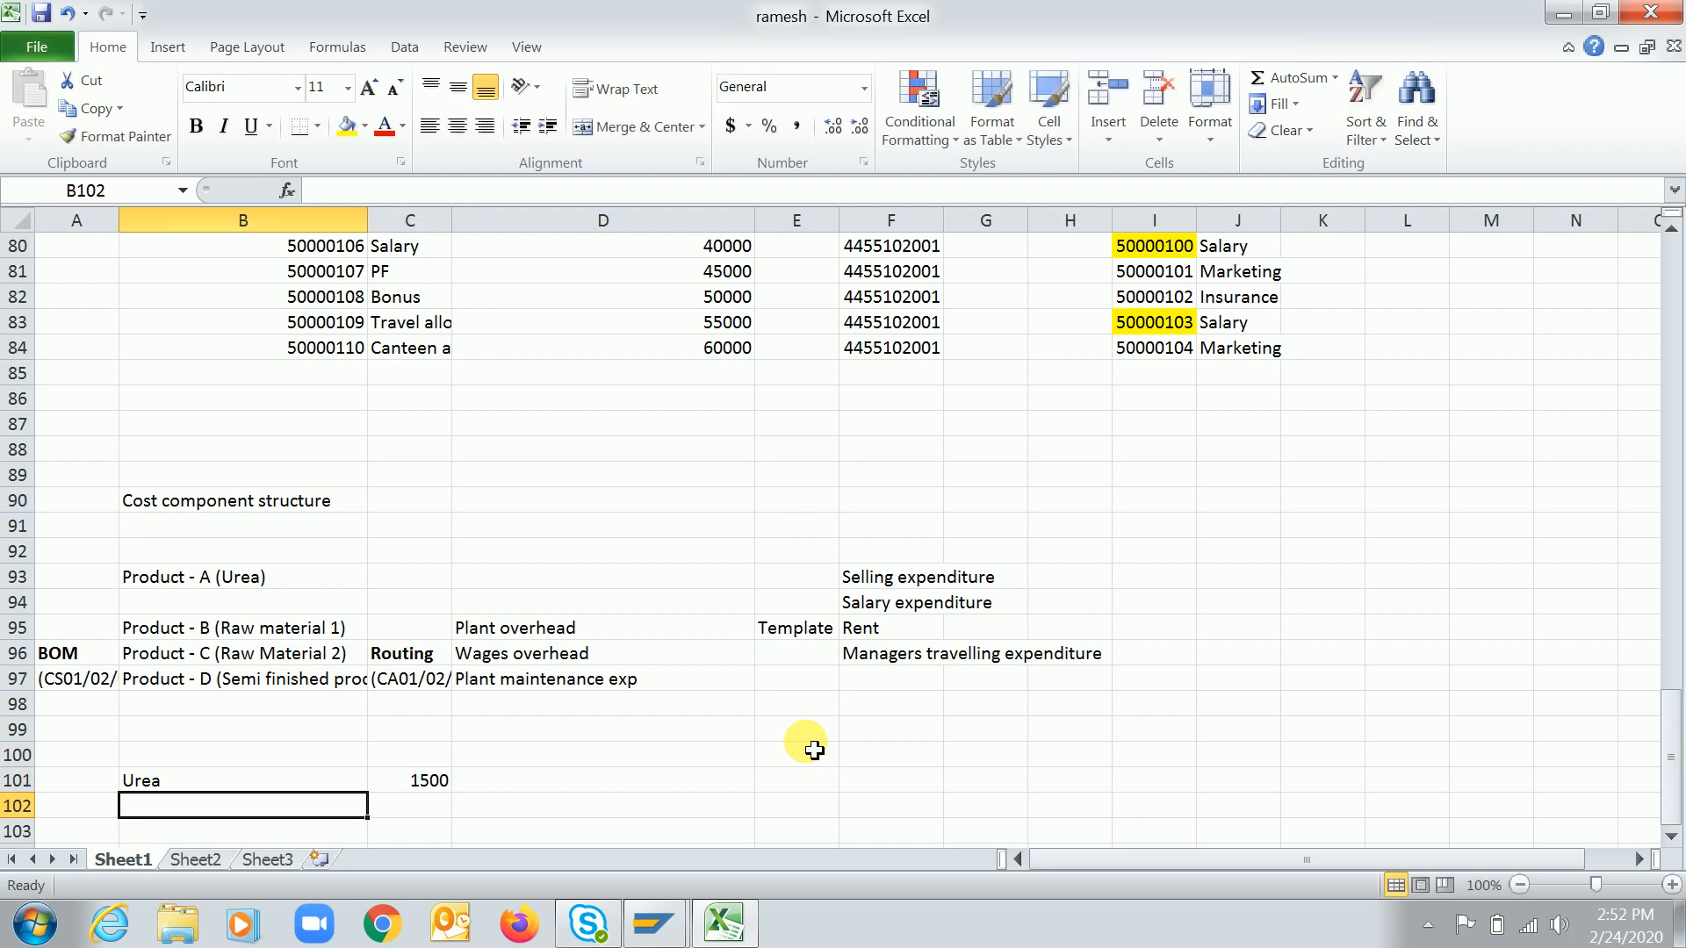
# Enter "BOM" with 800 in row 102 and "Routing" with 300 in row 103
pyautogui.write('BOM')
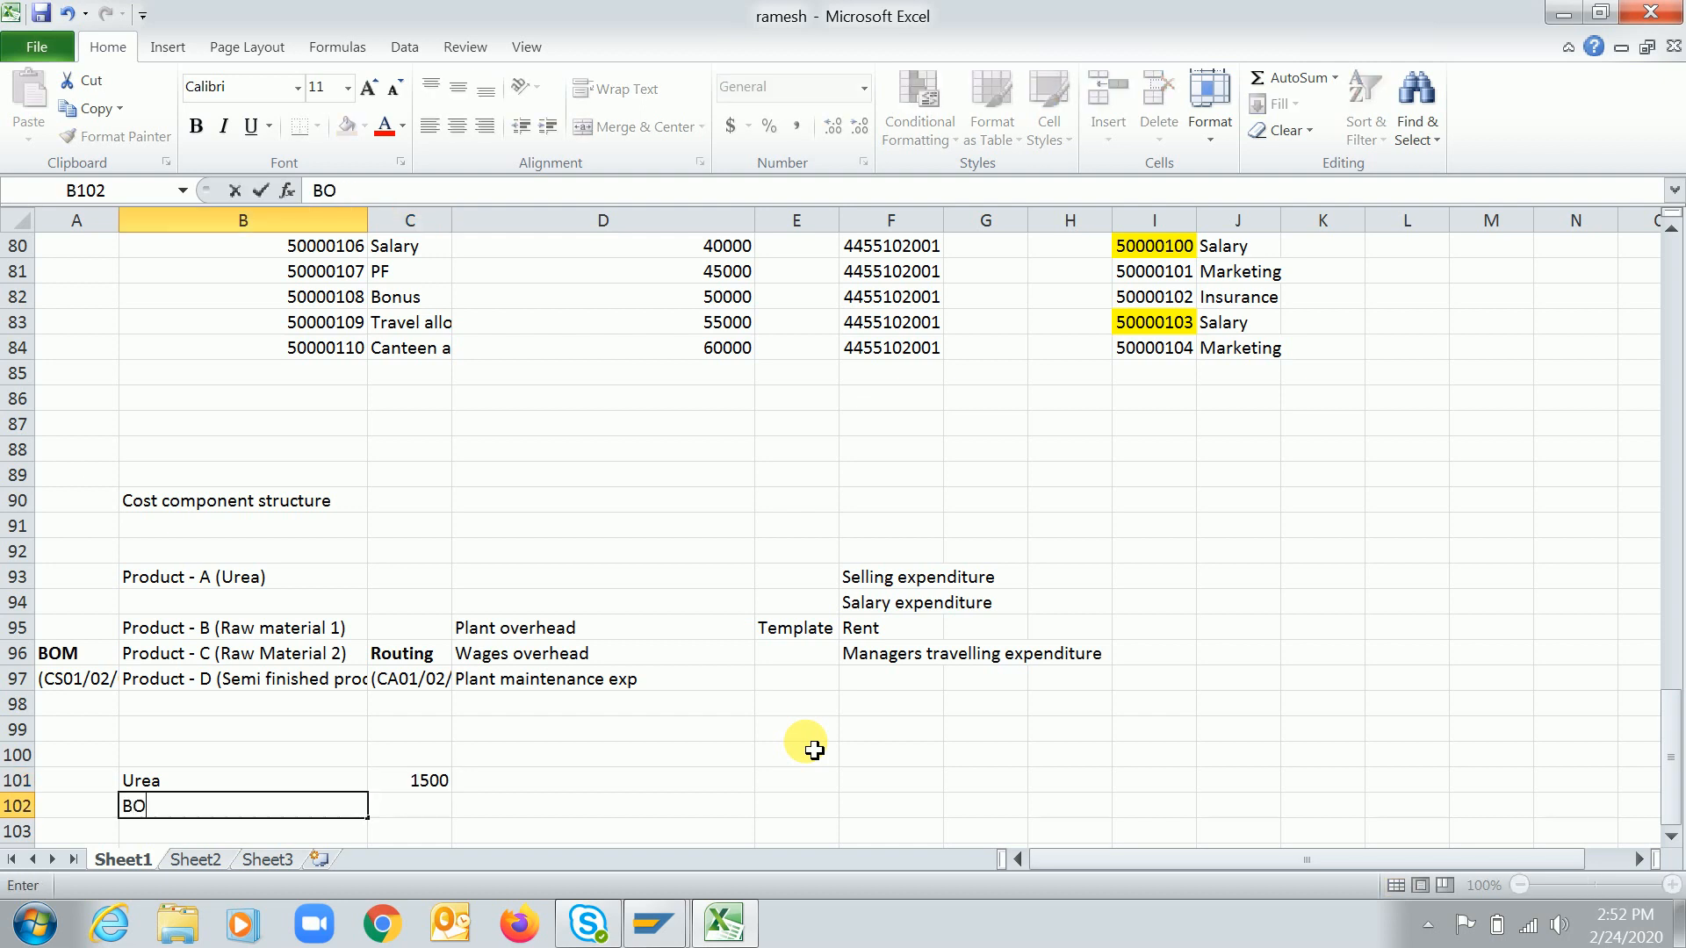
pyautogui.press('Tab')
pyautogui.write('800')
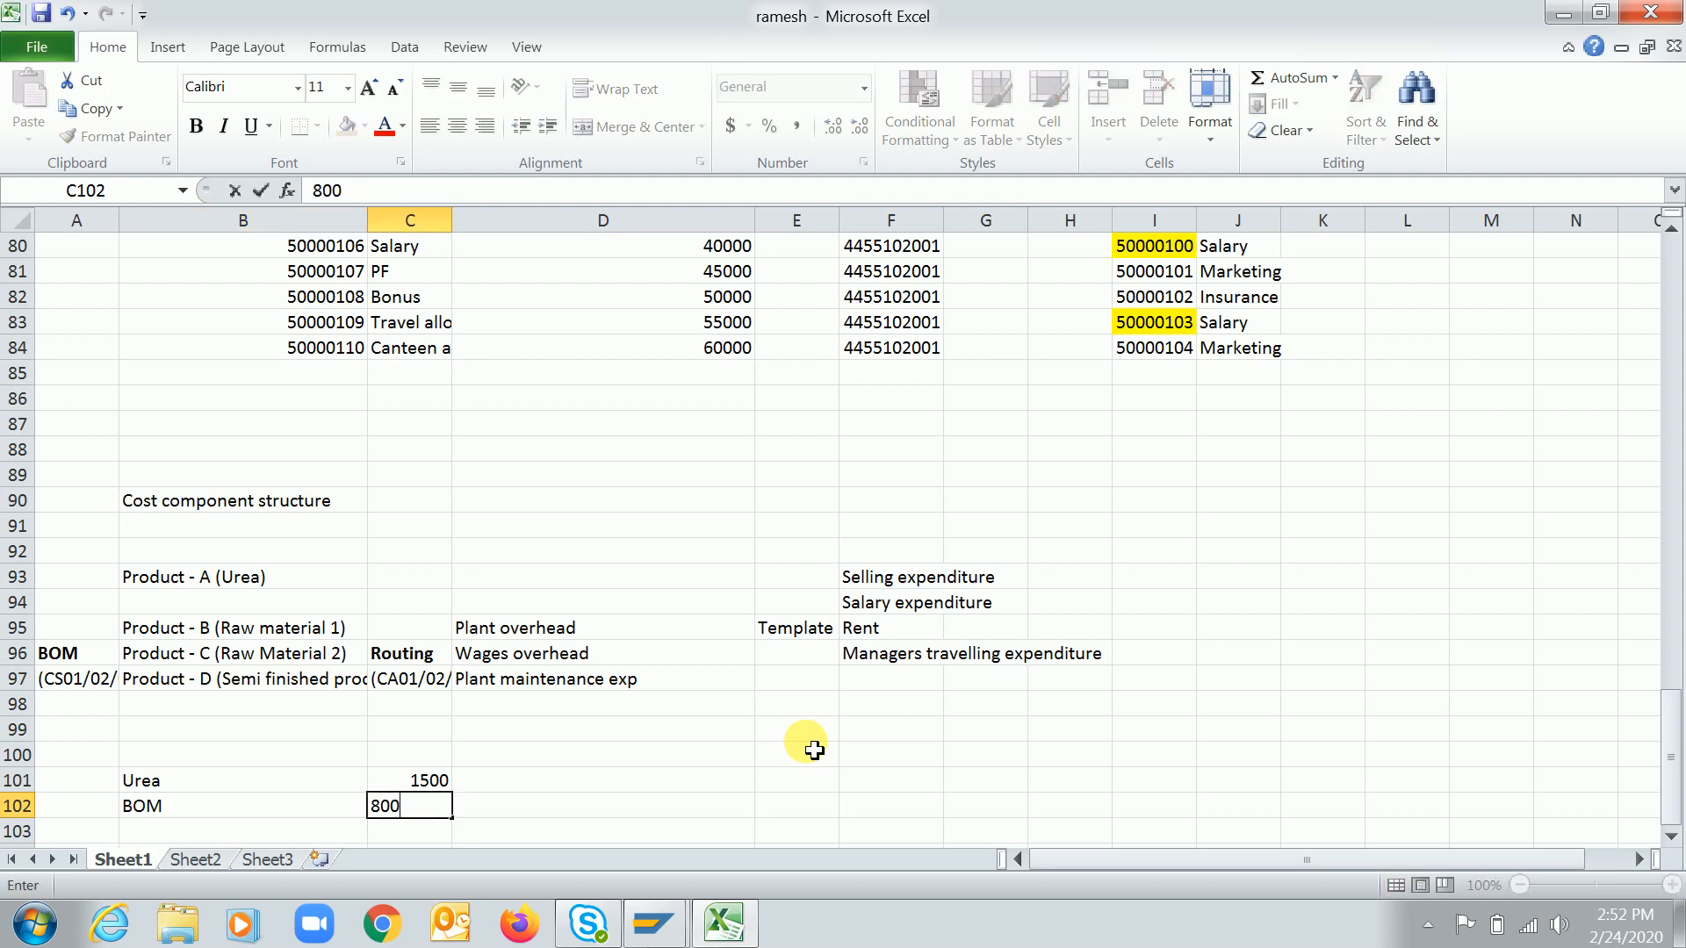
pyautogui.press('Return')
pyautogui.write('Routing')
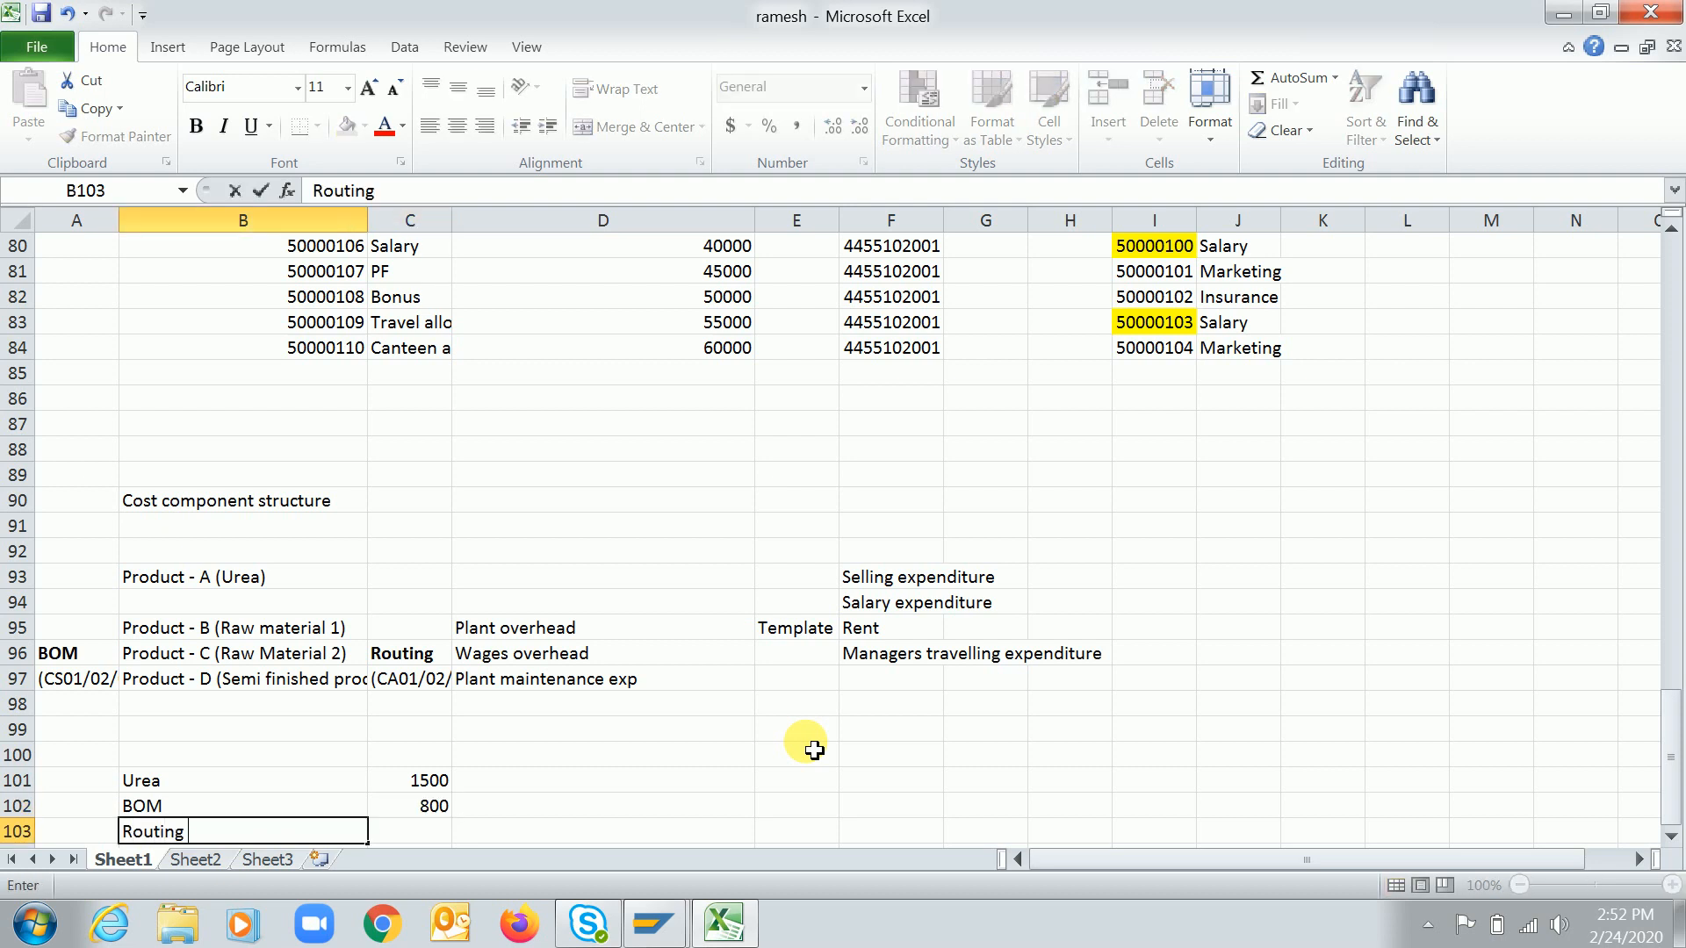
pyautogui.press('Tab')
pyautogui.write('300')
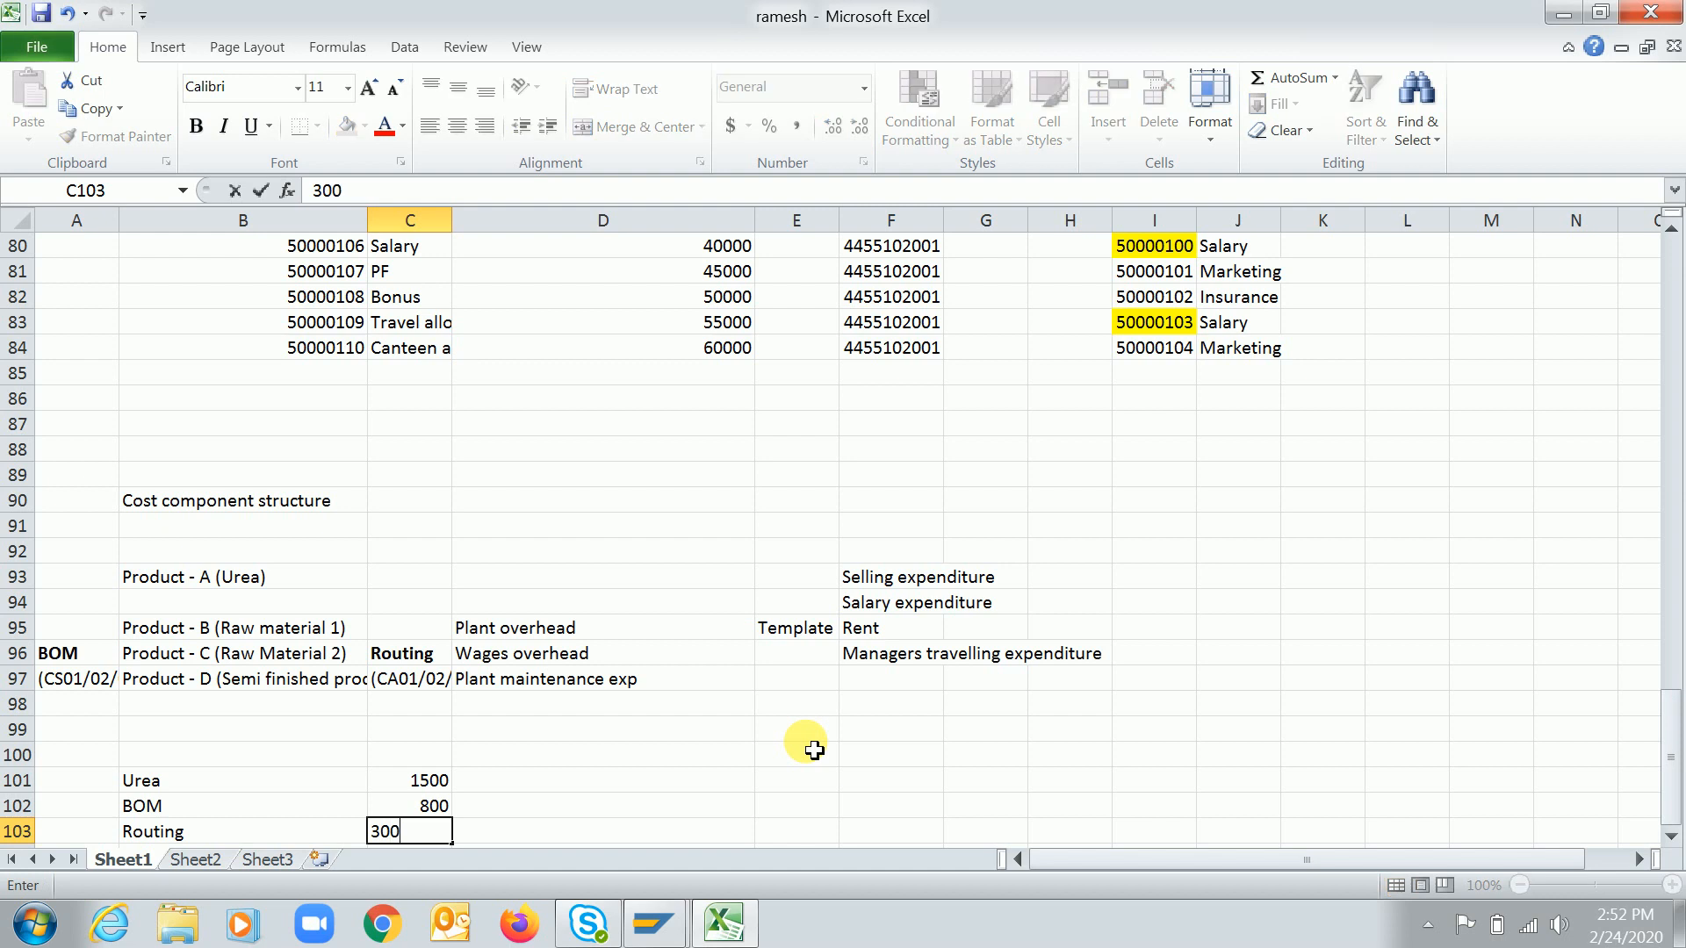
pyautogui.press('Return')
# Enter "Financial expenditure" in B104 with the amount 400 in C104
pyautogui.write('F')
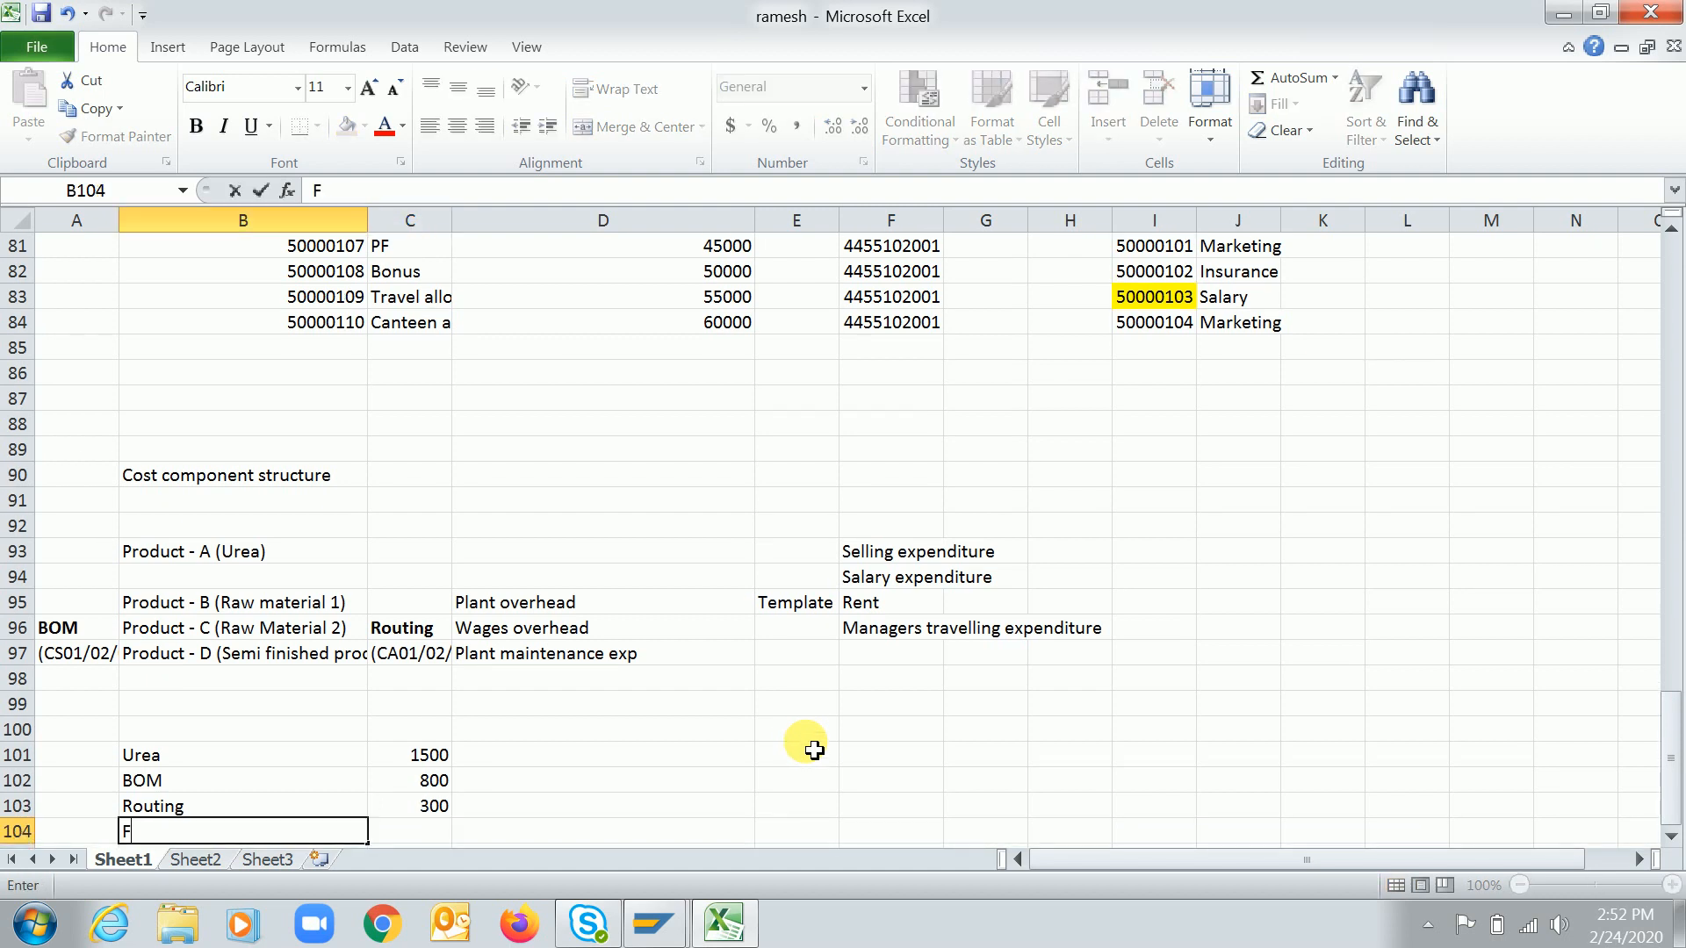
pyautogui.write('inancial exp')
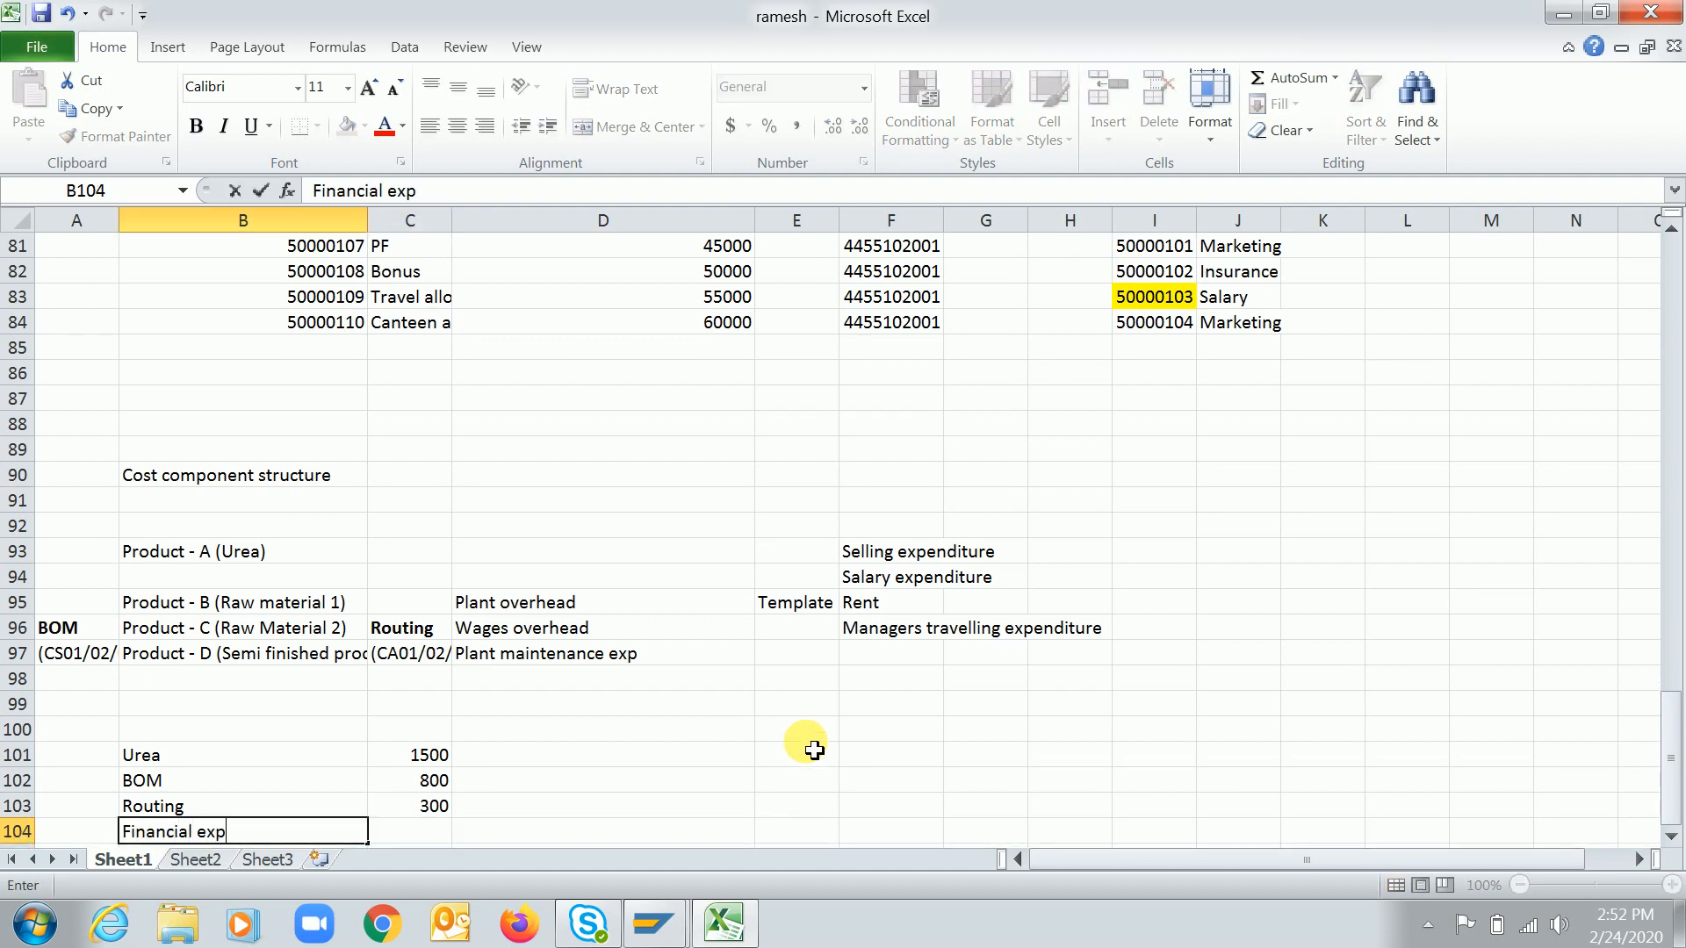
pyautogui.write('endityre')
pyautogui.press('BackSpace')
pyautogui.press('BackSpace')
pyautogui.press('BackSpace')
pyautogui.write('ure')
pyautogui.press('Tab')
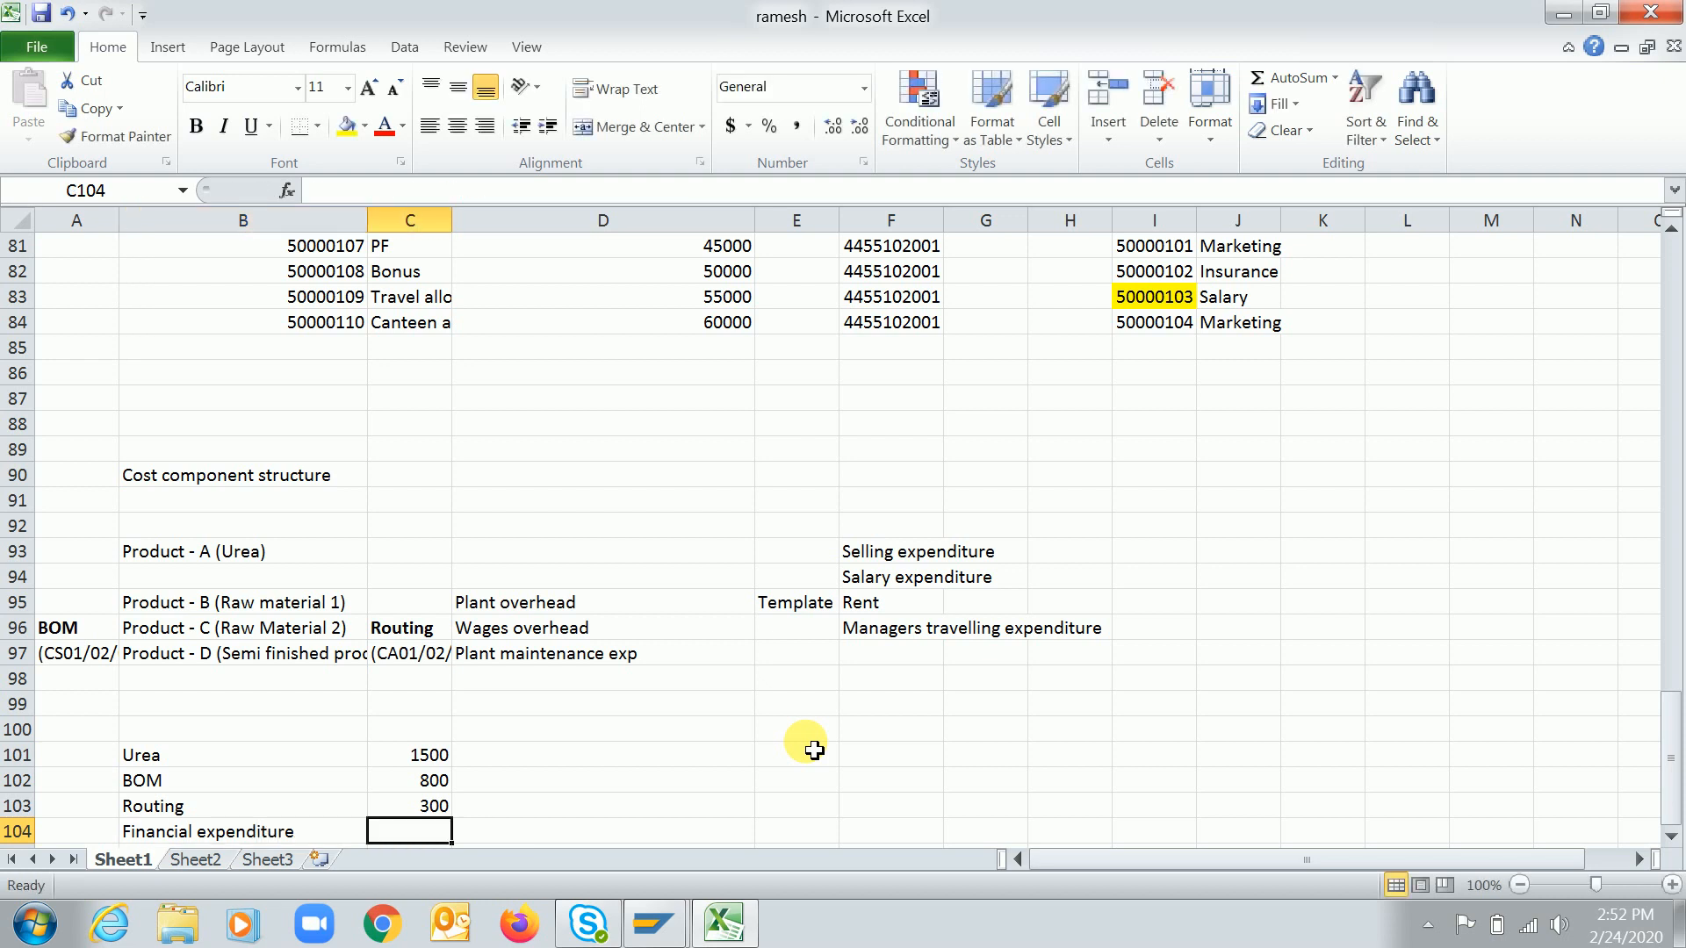
pyautogui.write('400')
pyautogui.press('Return')
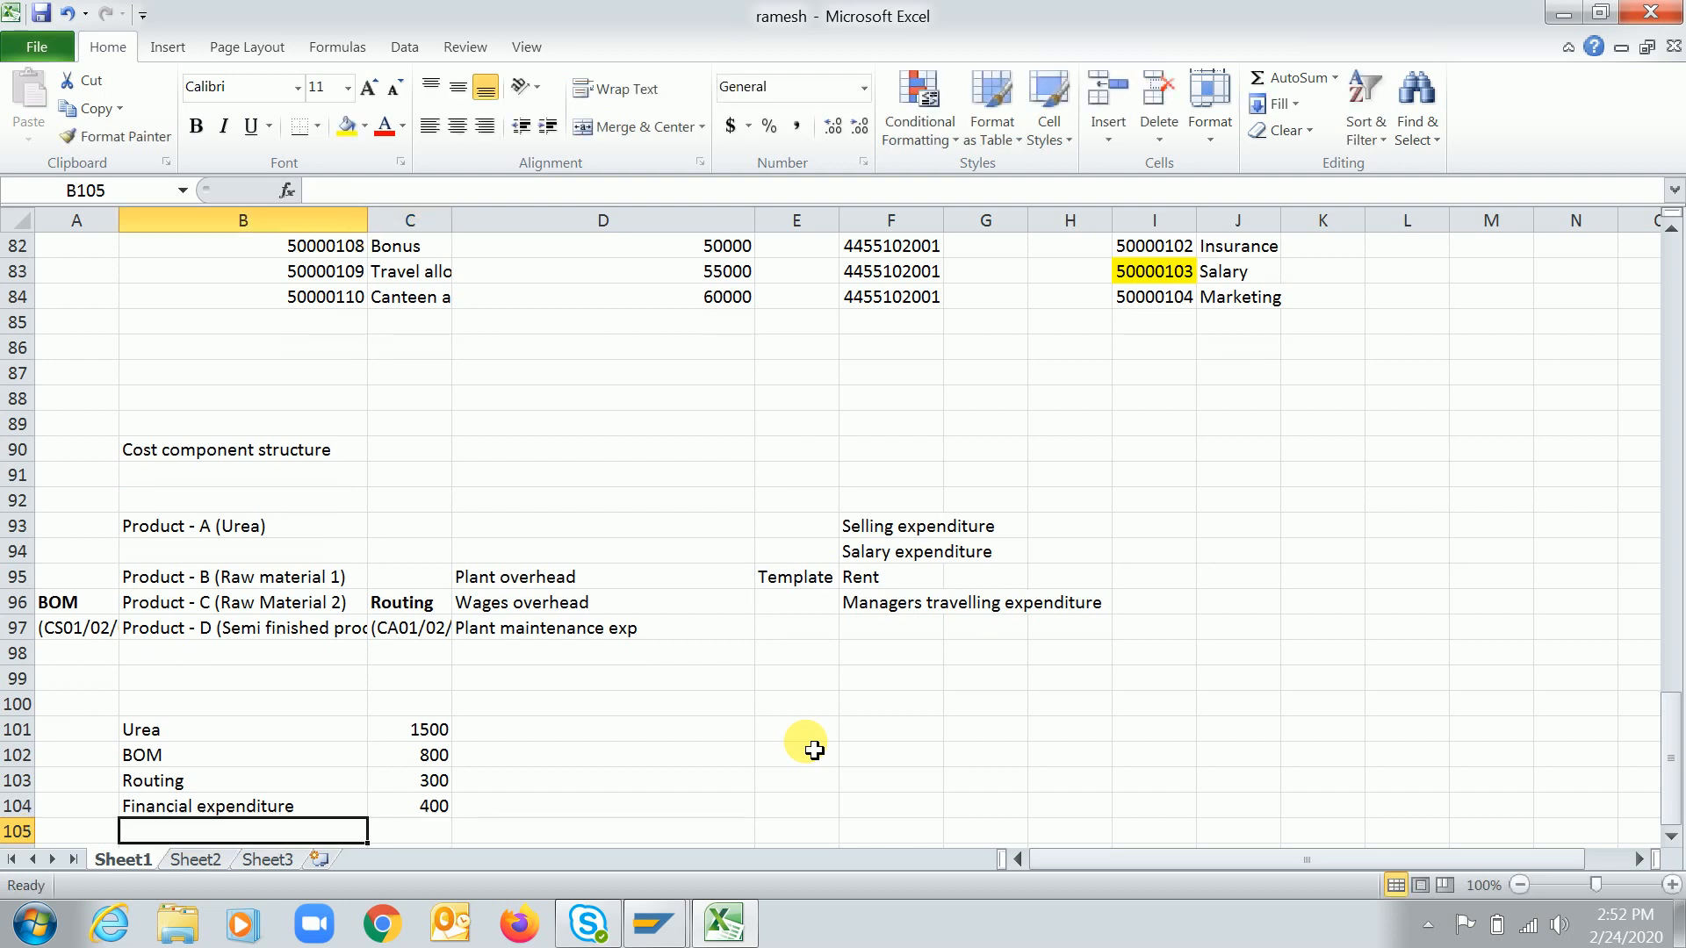
# Make the Urea amount 1500 in cell C101 bold
pyautogui.click(412, 836)
pyautogui.press('Up')
pyautogui.press('Up')
pyautogui.press('Up')
pyautogui.press('Up')
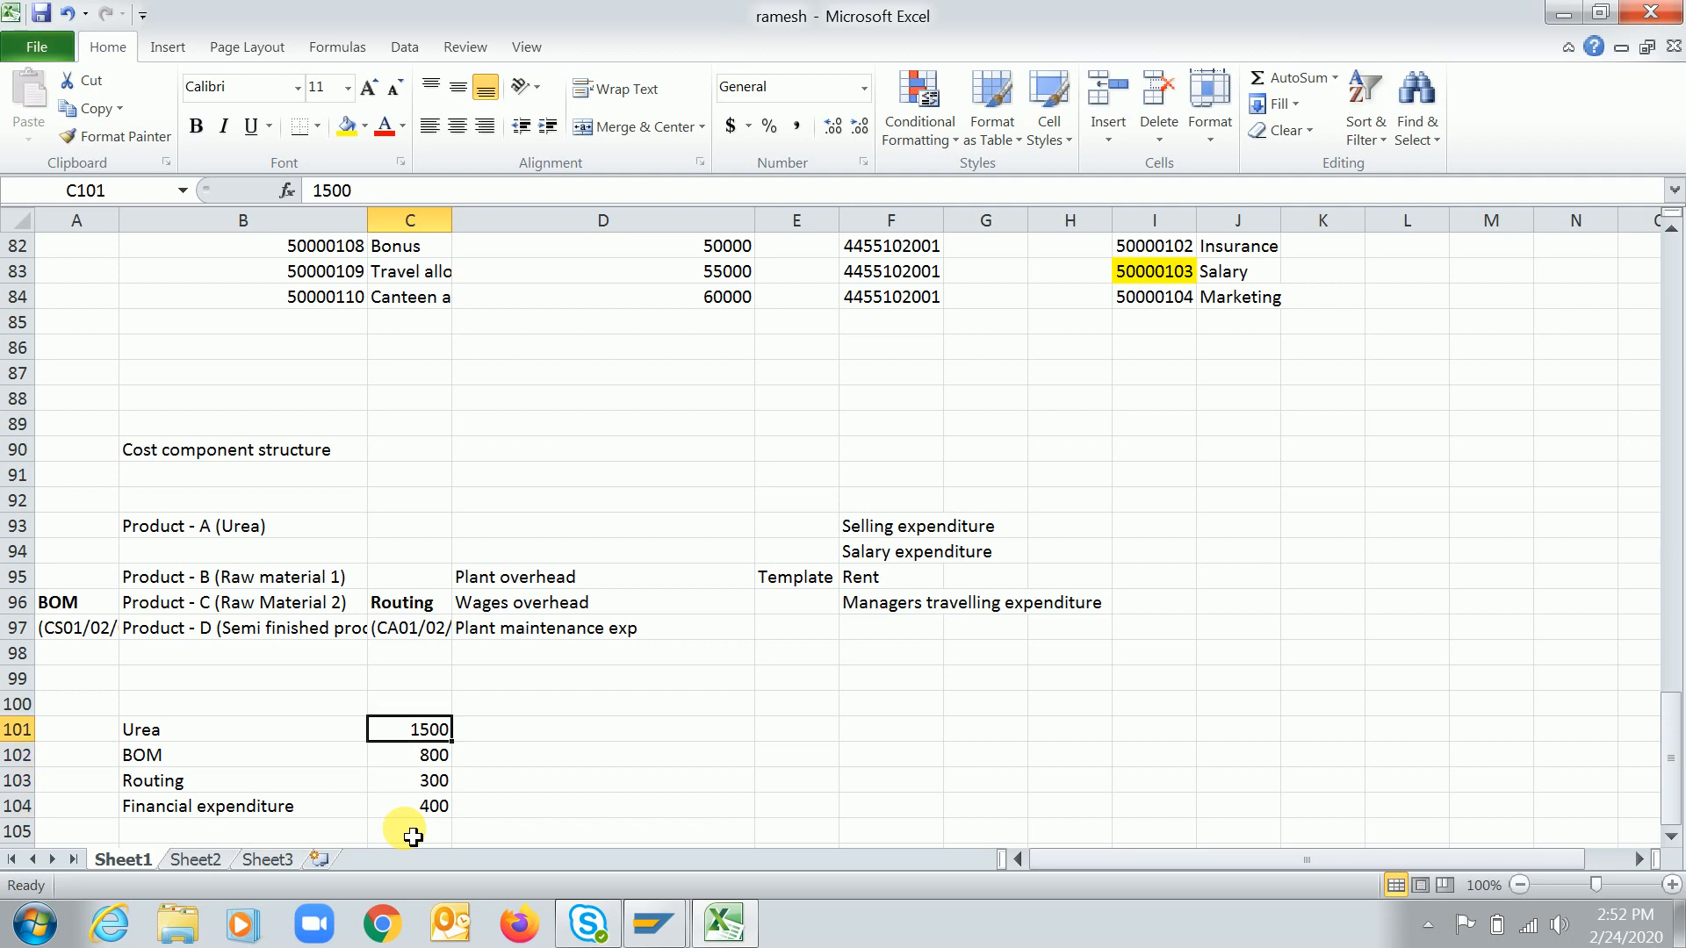
pyautogui.hotkey('ctrl', 'b')
pyautogui.press('Down')
pyautogui.press('Down')
pyautogui.press('Down')
pyautogui.press('Down')
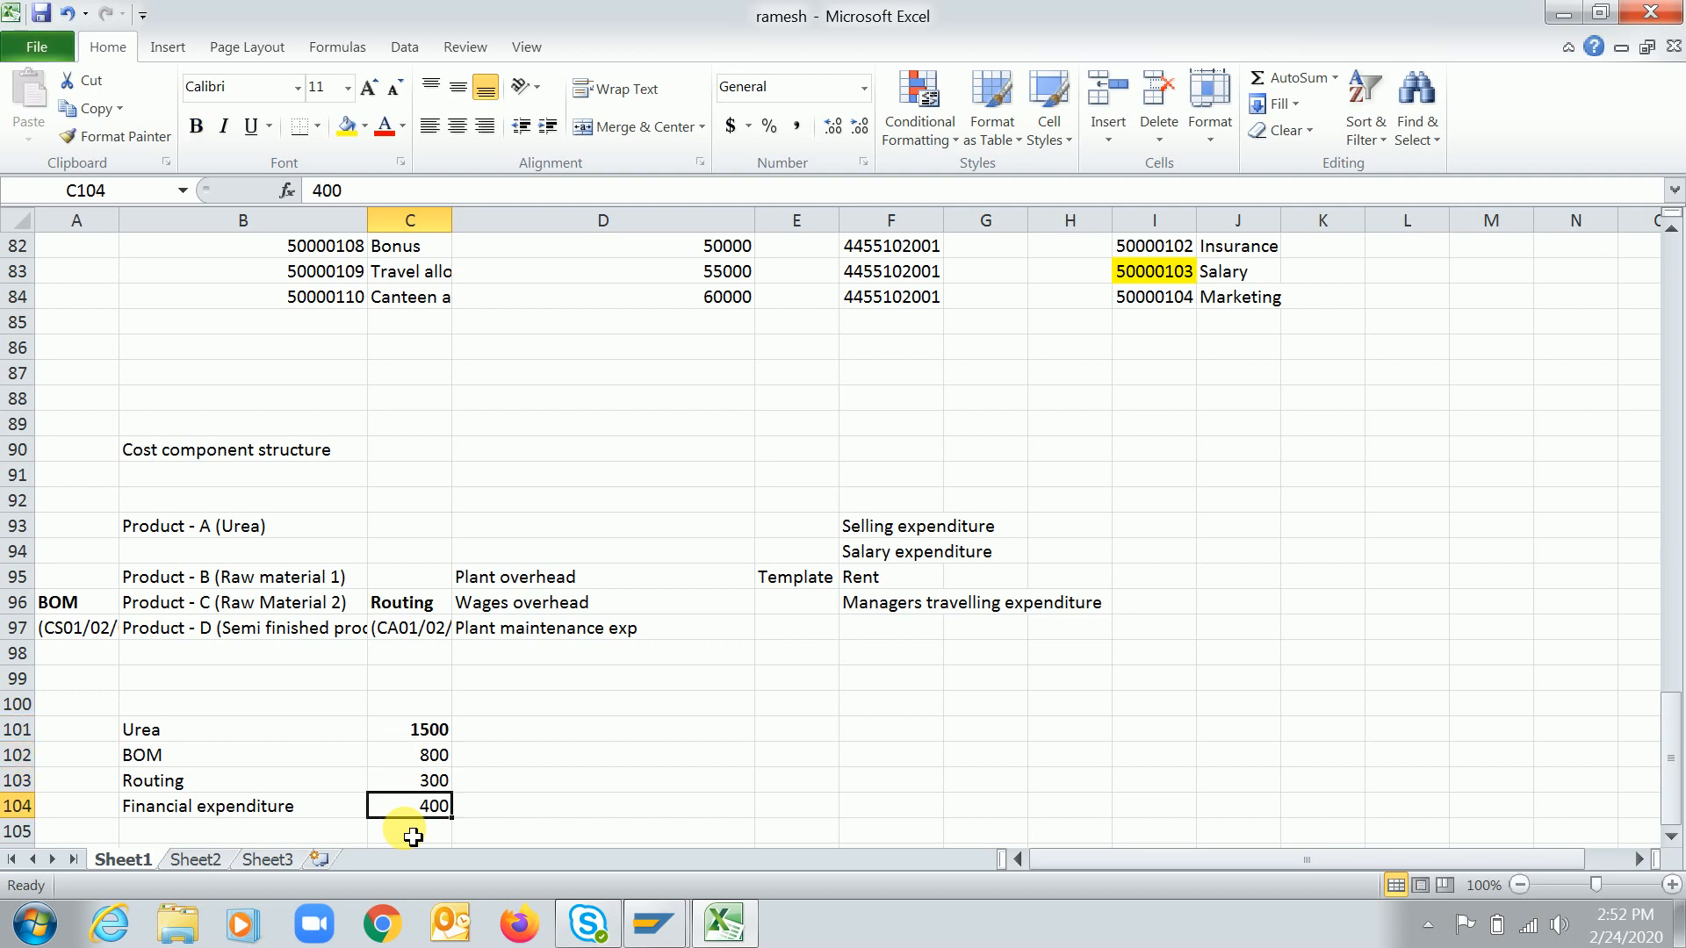
pyautogui.scroll(-1, 413, 835)
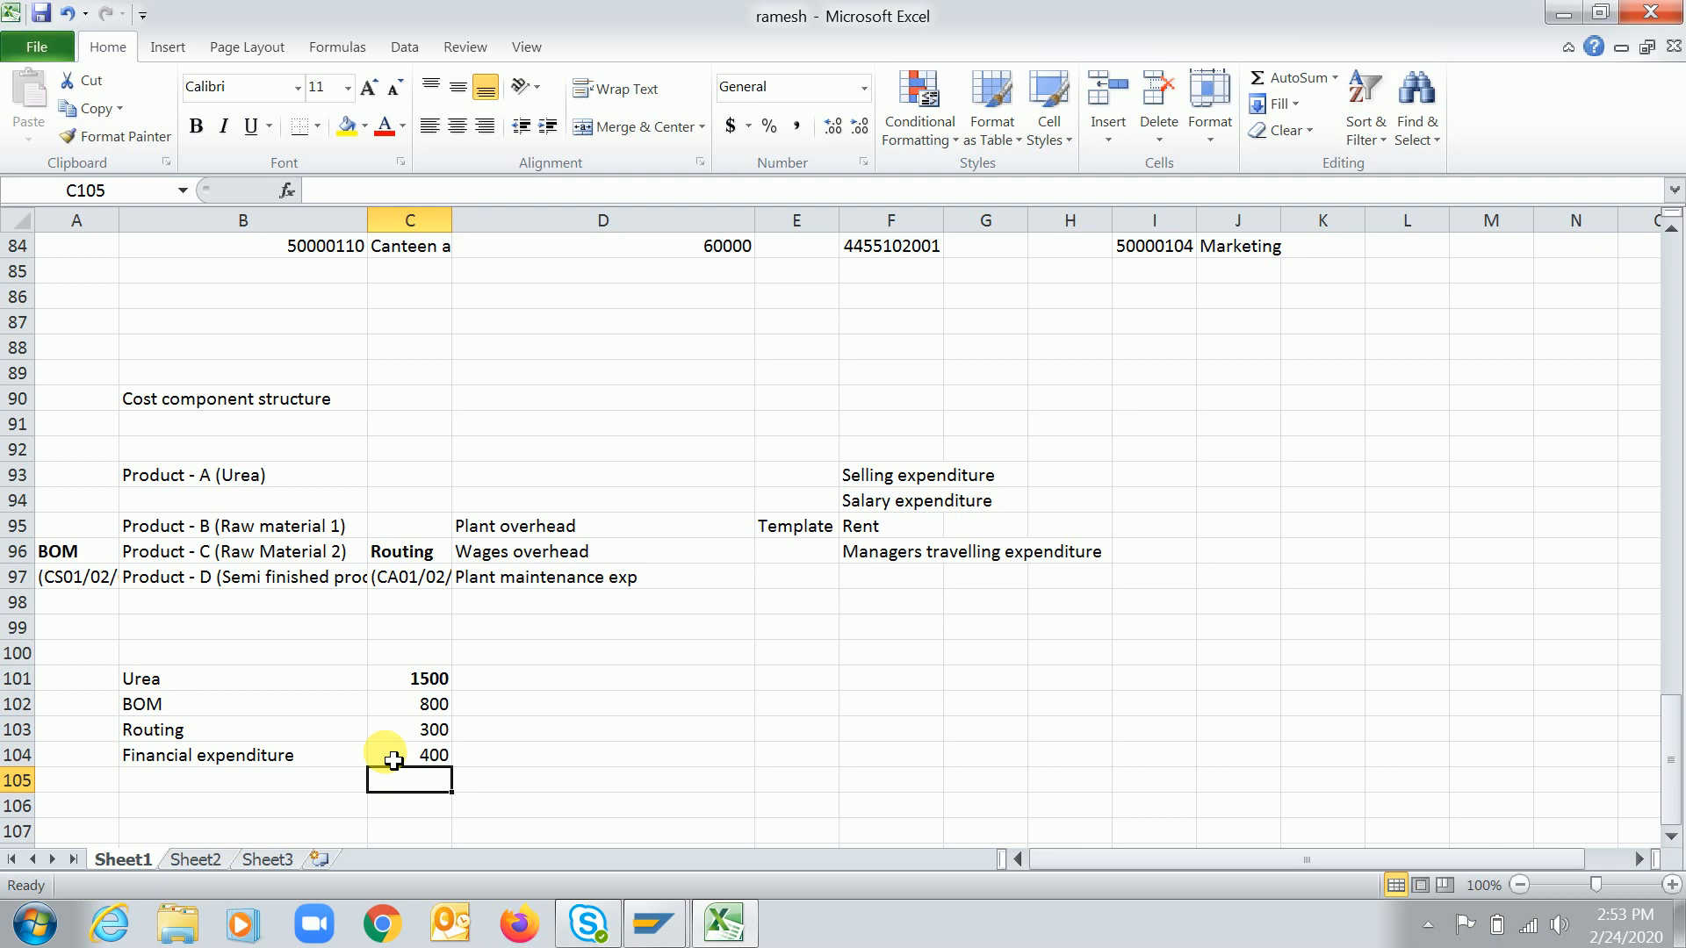
pyautogui.click(170, 409)
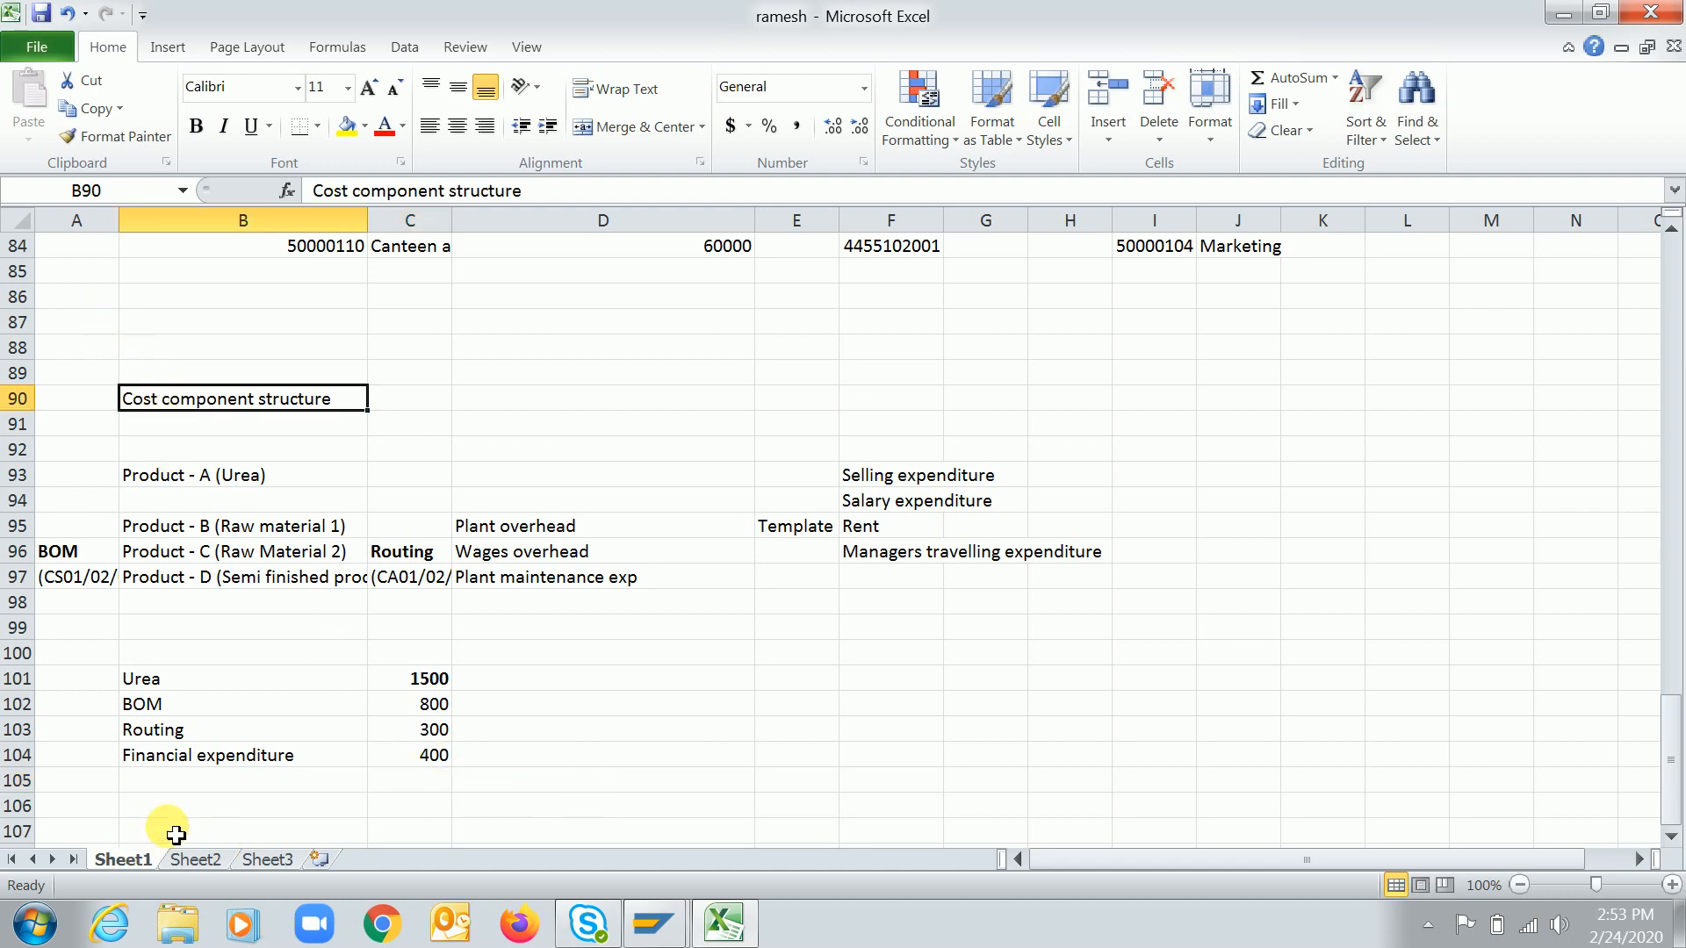
pyautogui.click(194, 816)
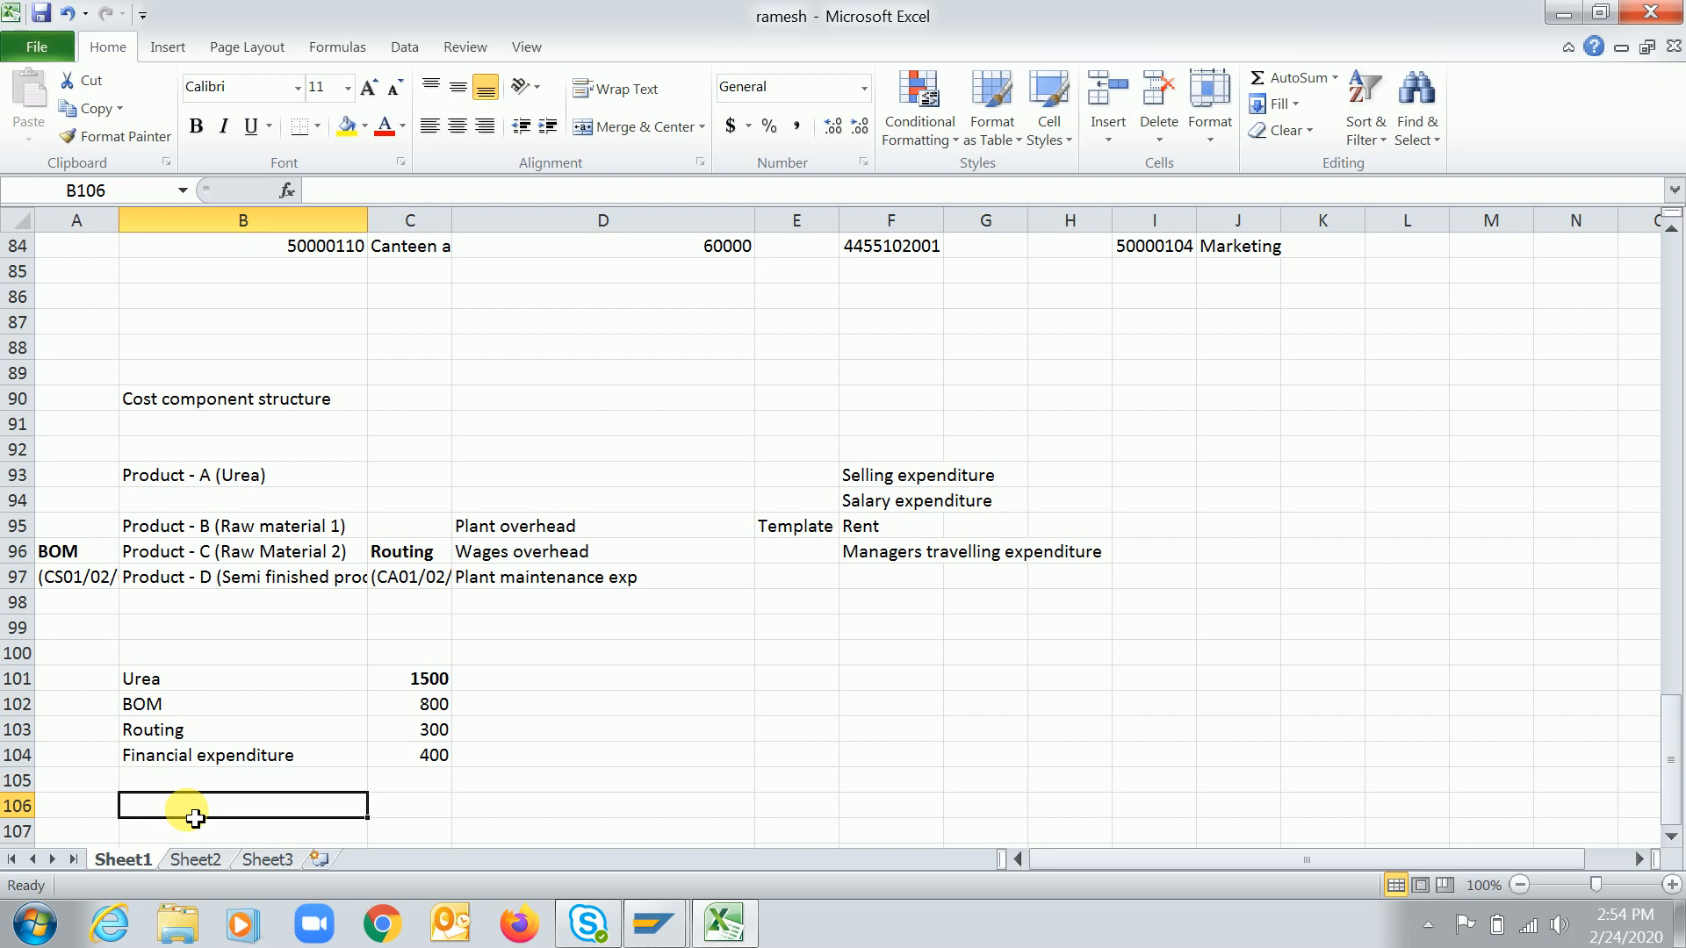
pyautogui.press('Down')
pyautogui.press('Down')
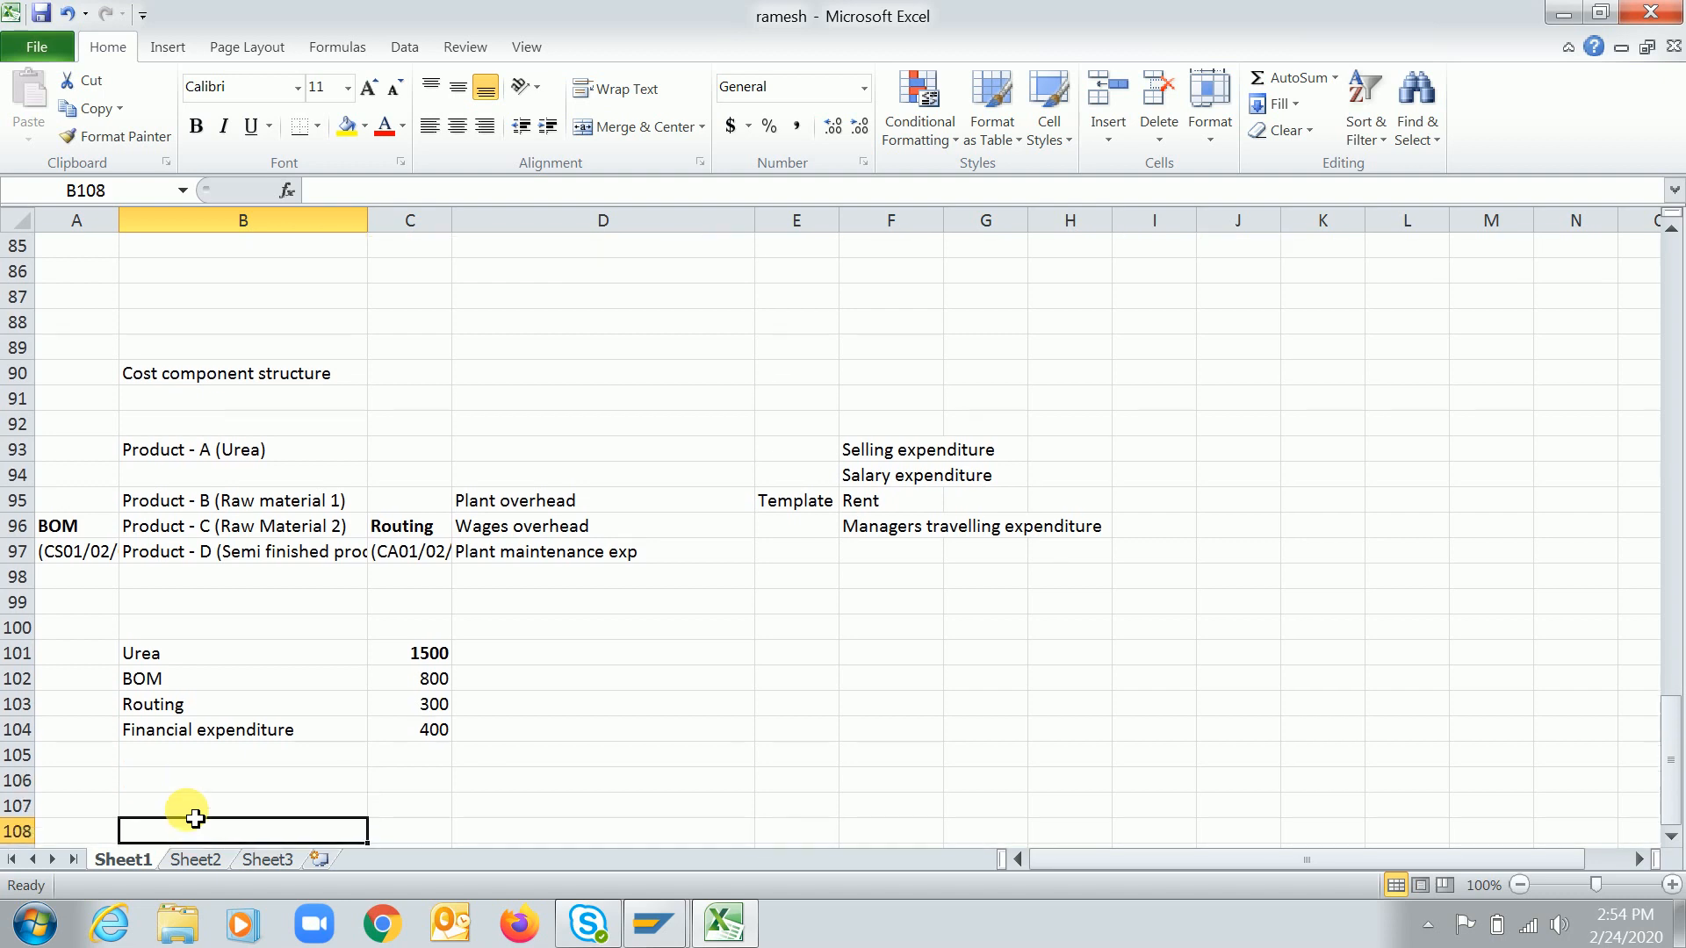
pyautogui.press('Left')
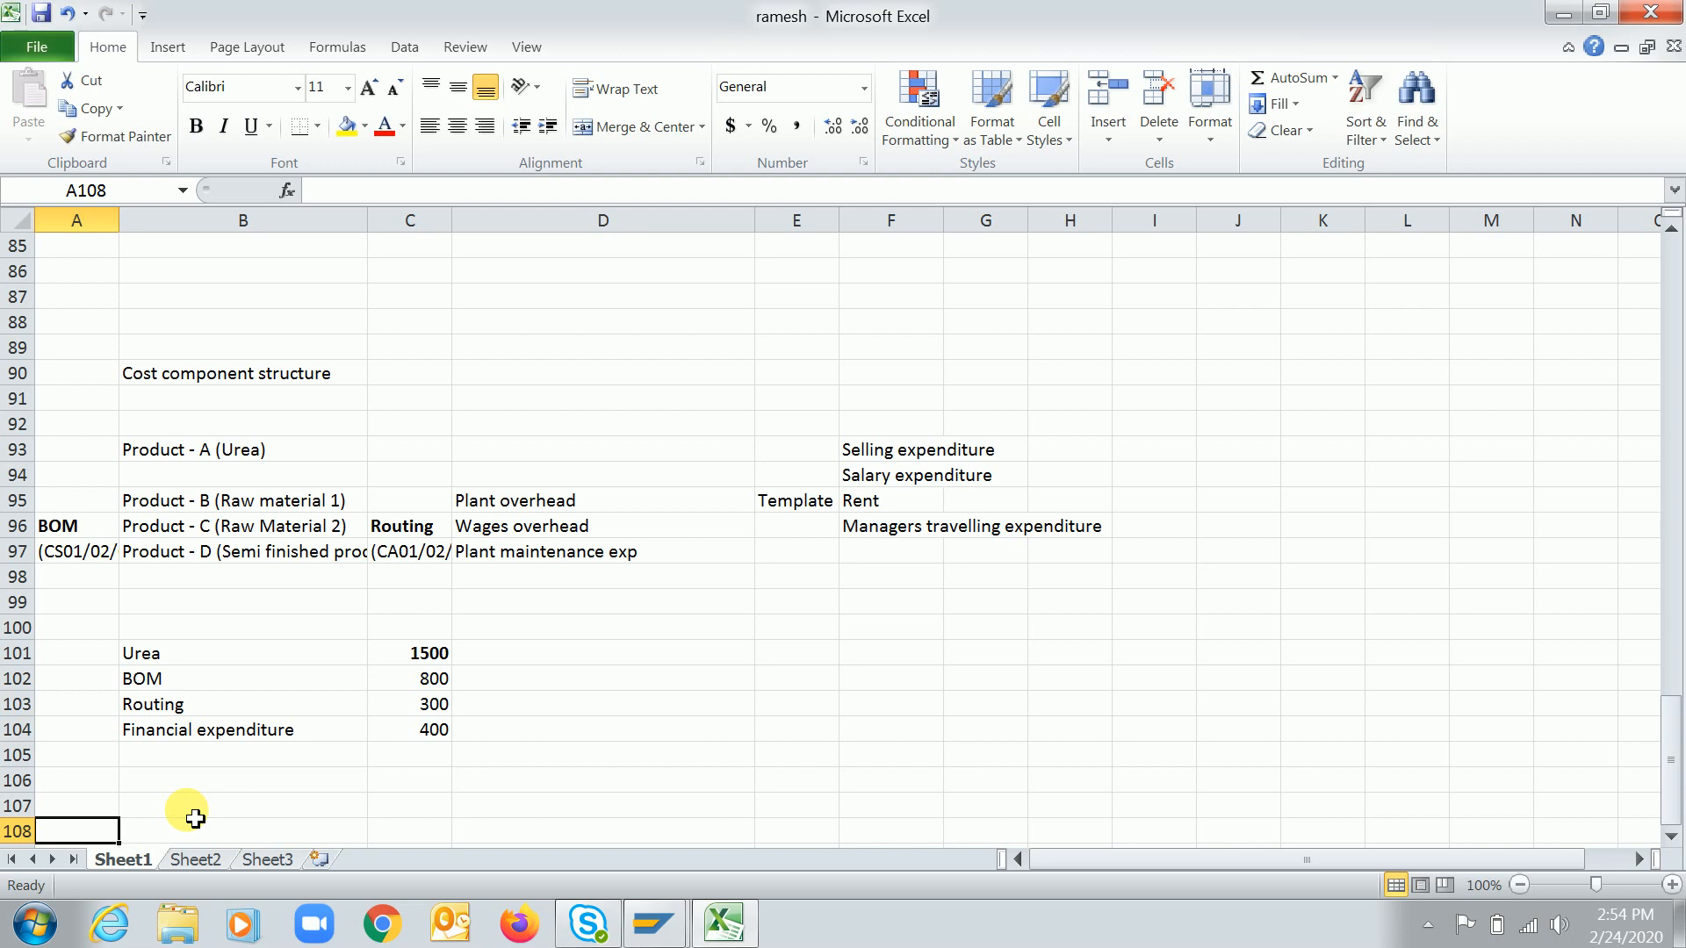
# Switch to SAP Easy Access and try to run transaction spro
pyautogui.moveTo(654, 923)
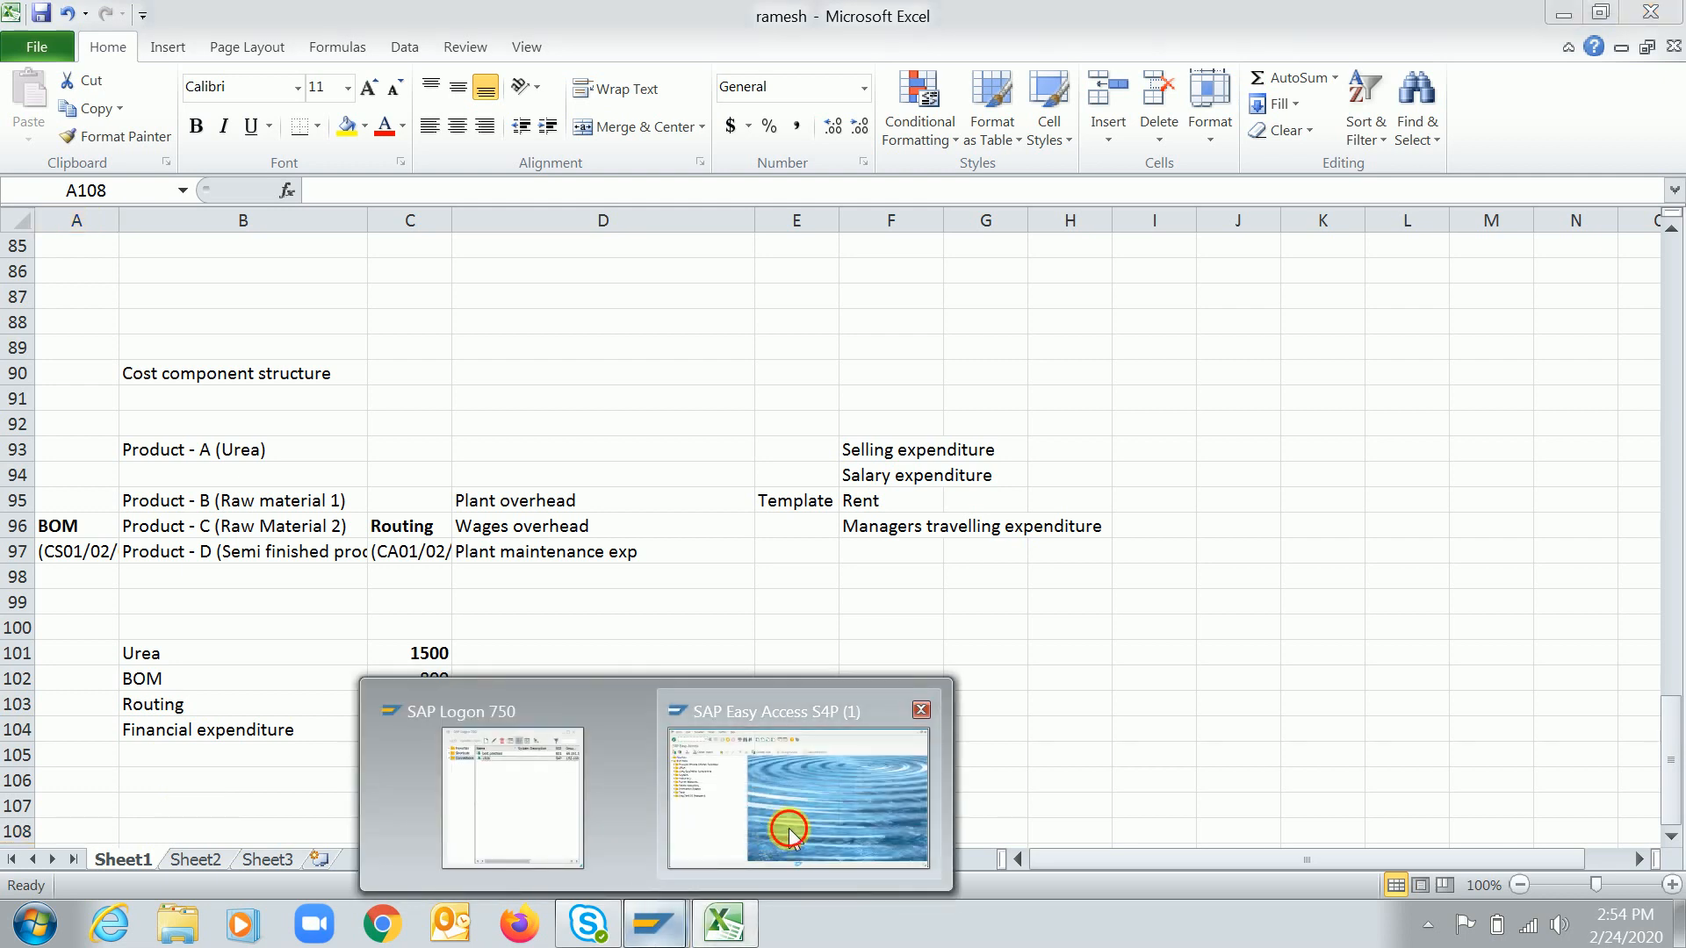
pyautogui.click(825, 772)
pyautogui.write('sml')
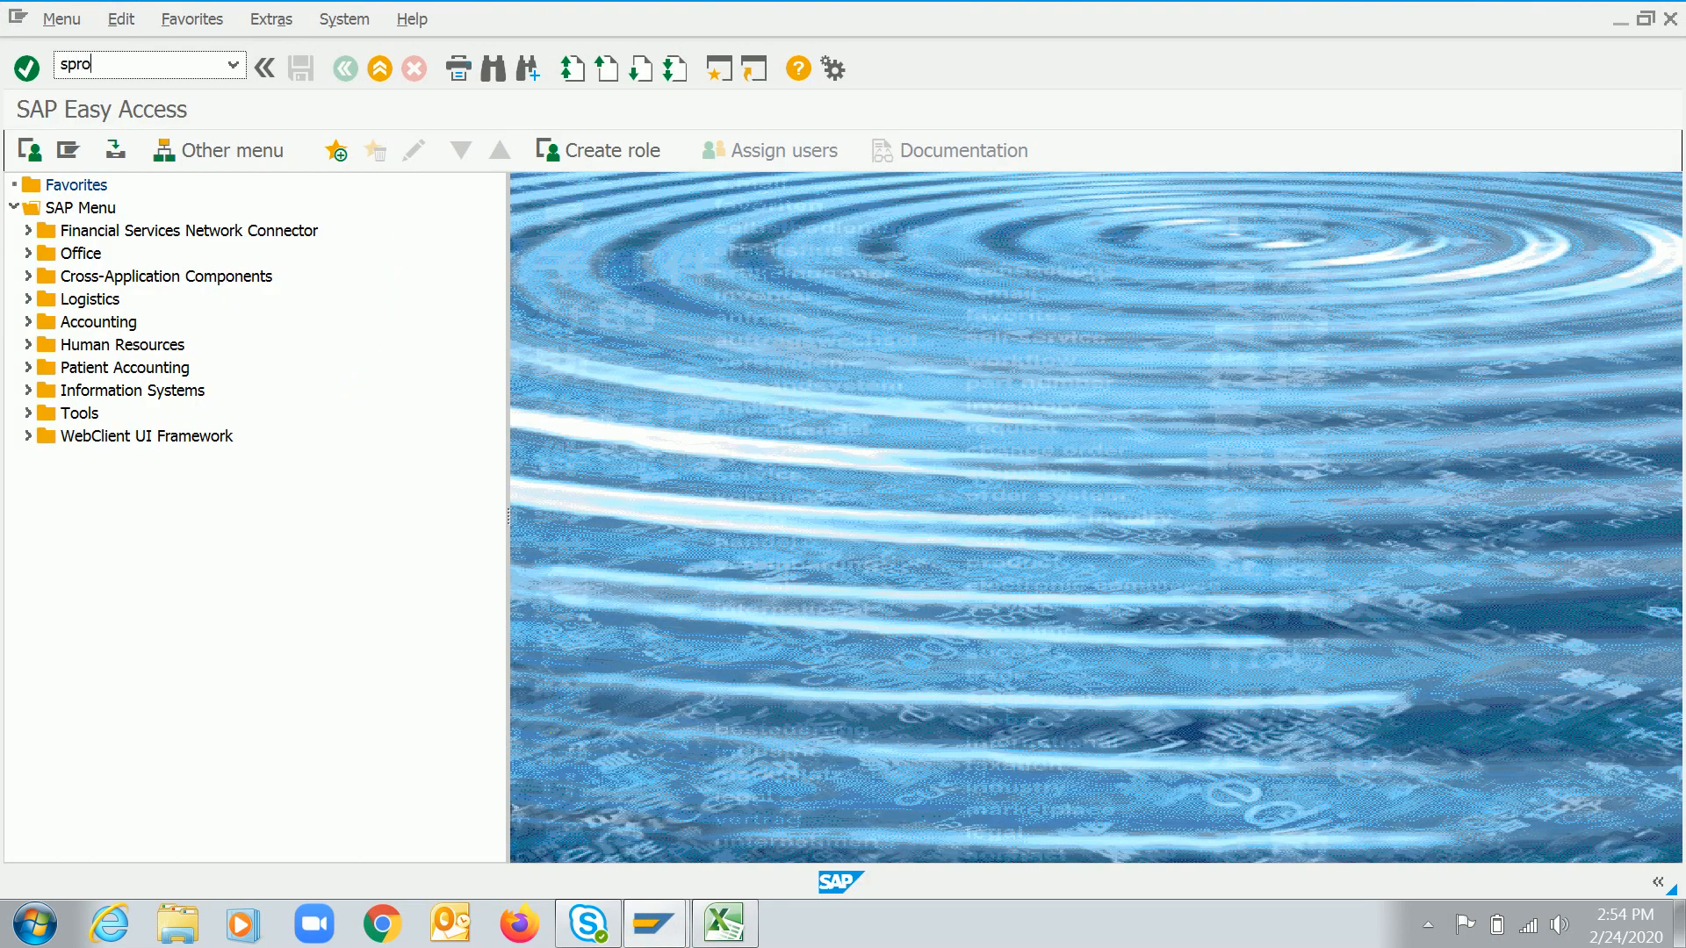
pyautogui.press('Return')
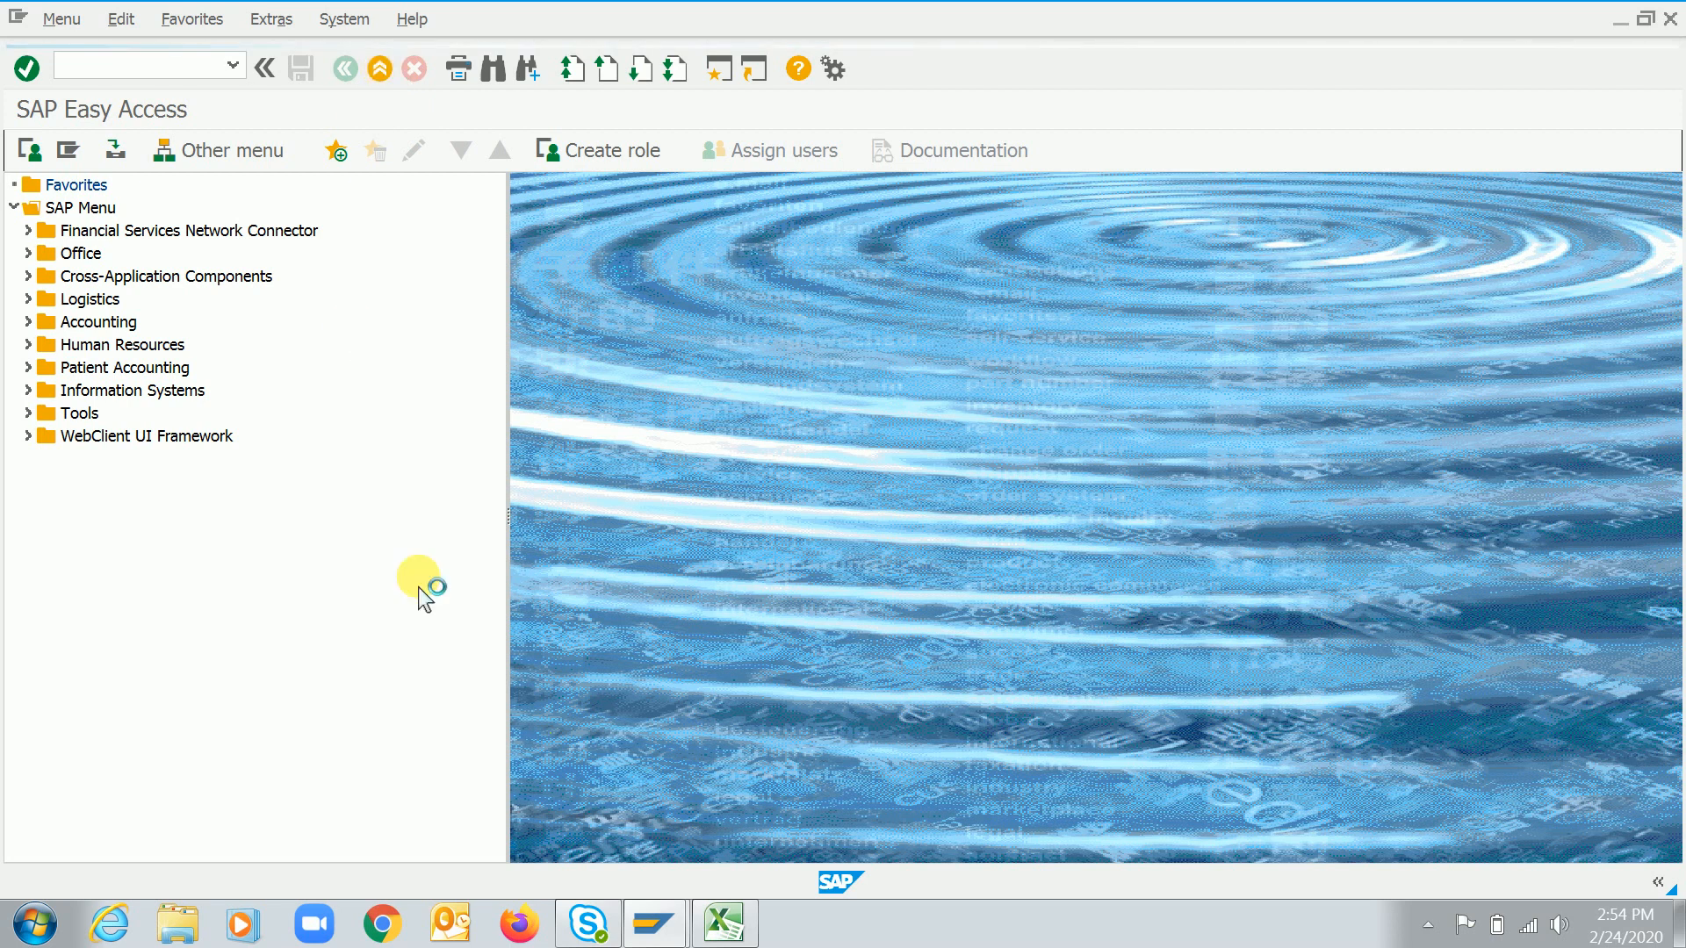
# Log on to the 1809 connection from SAP Logon and run transaction spro to open customizing
pyautogui.moveTo(651, 918)
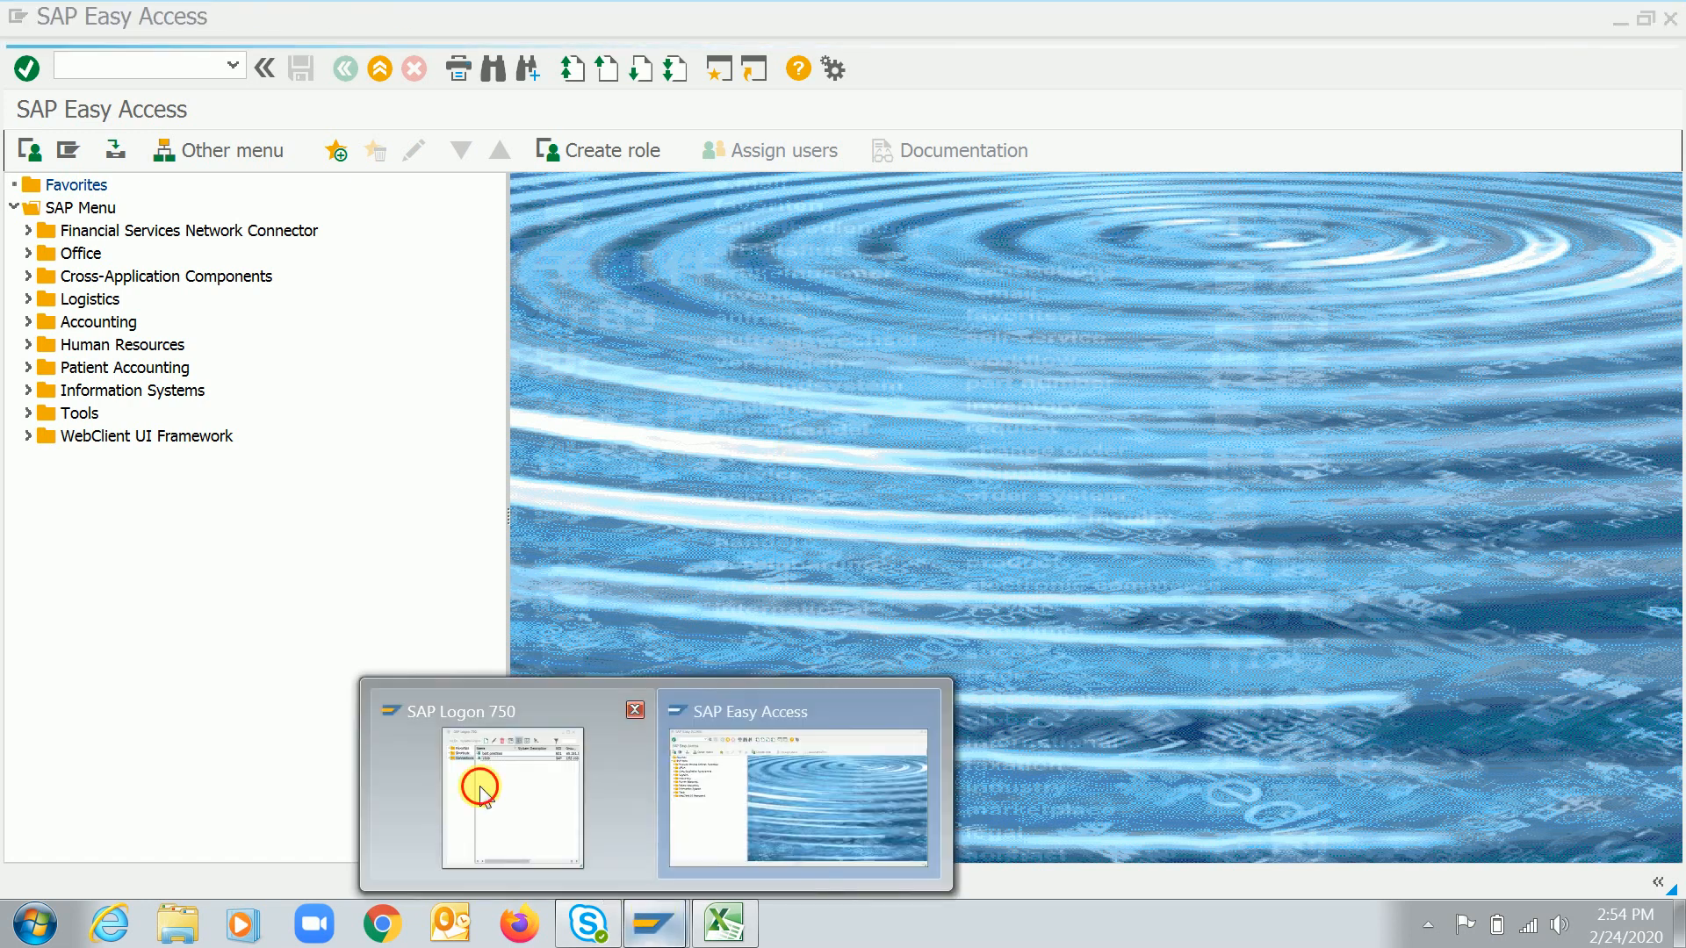
pyautogui.click(470, 795)
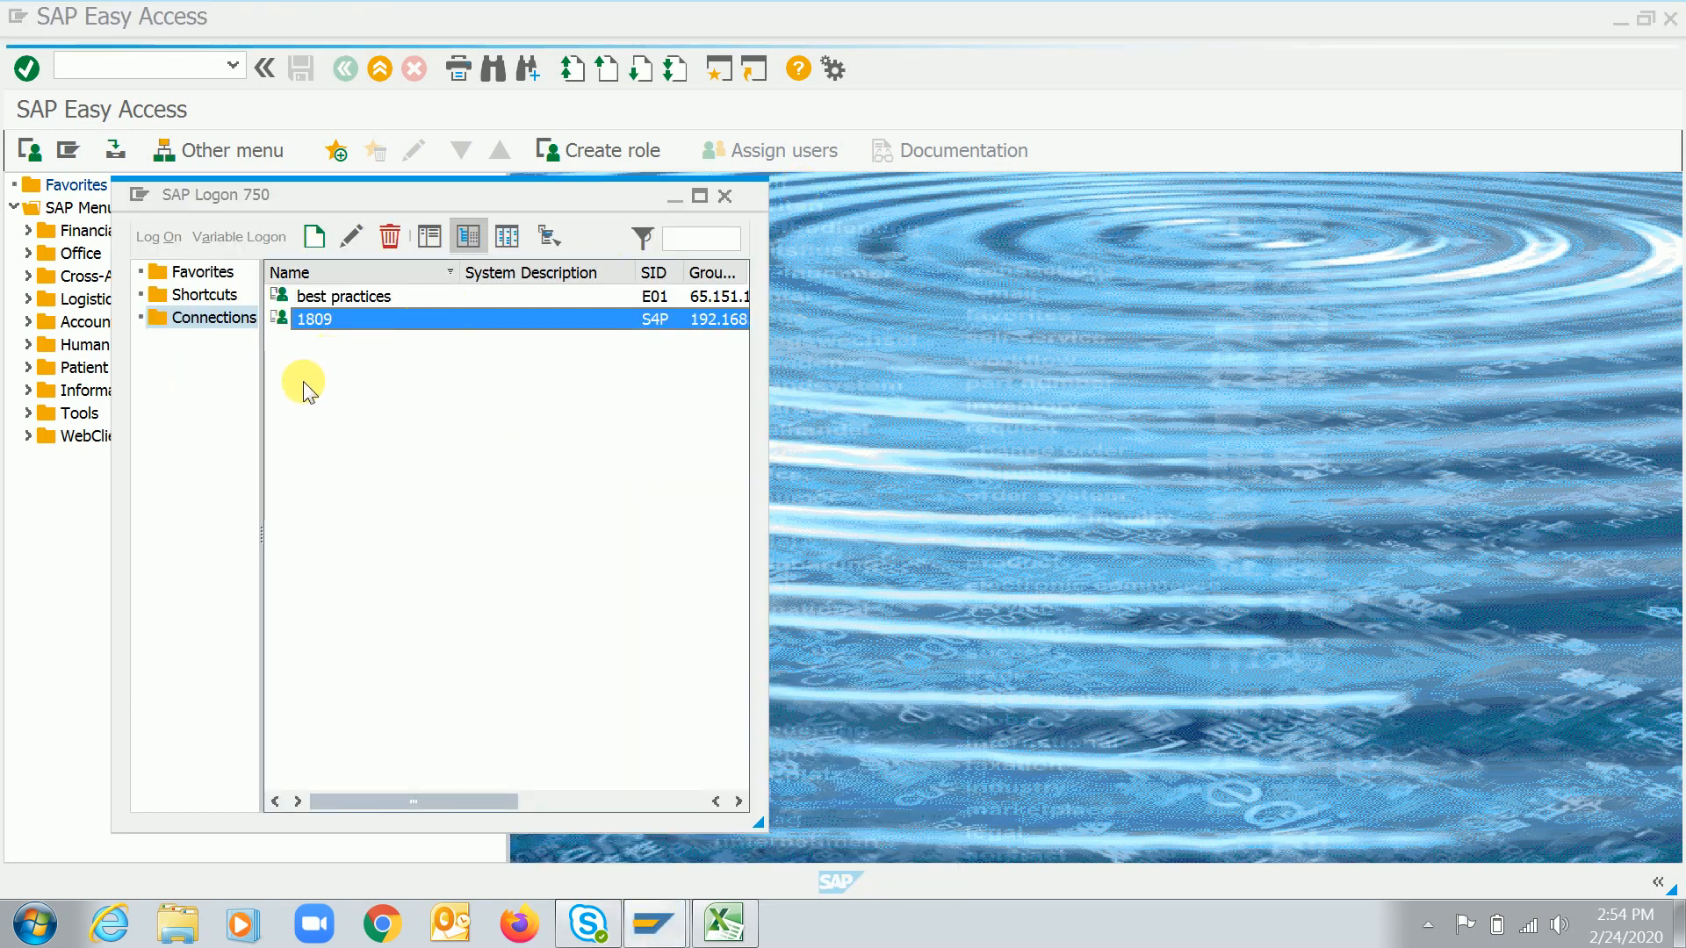
pyautogui.doubleClick(379, 336)
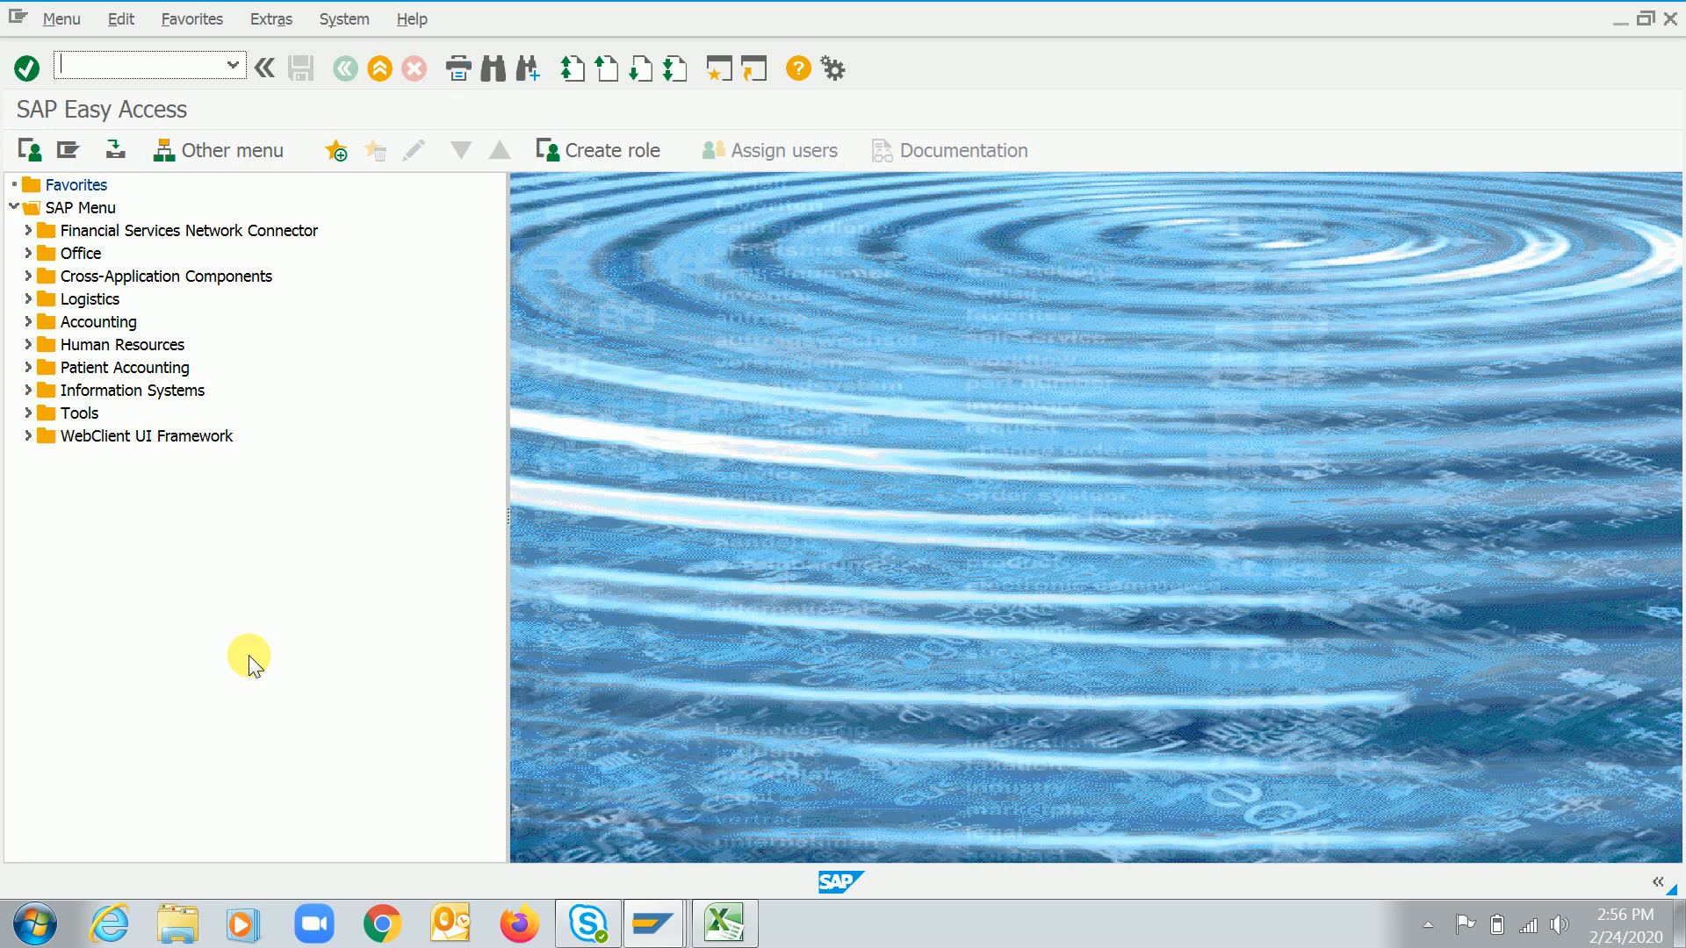
pyautogui.write('spro')
pyautogui.press('Return')
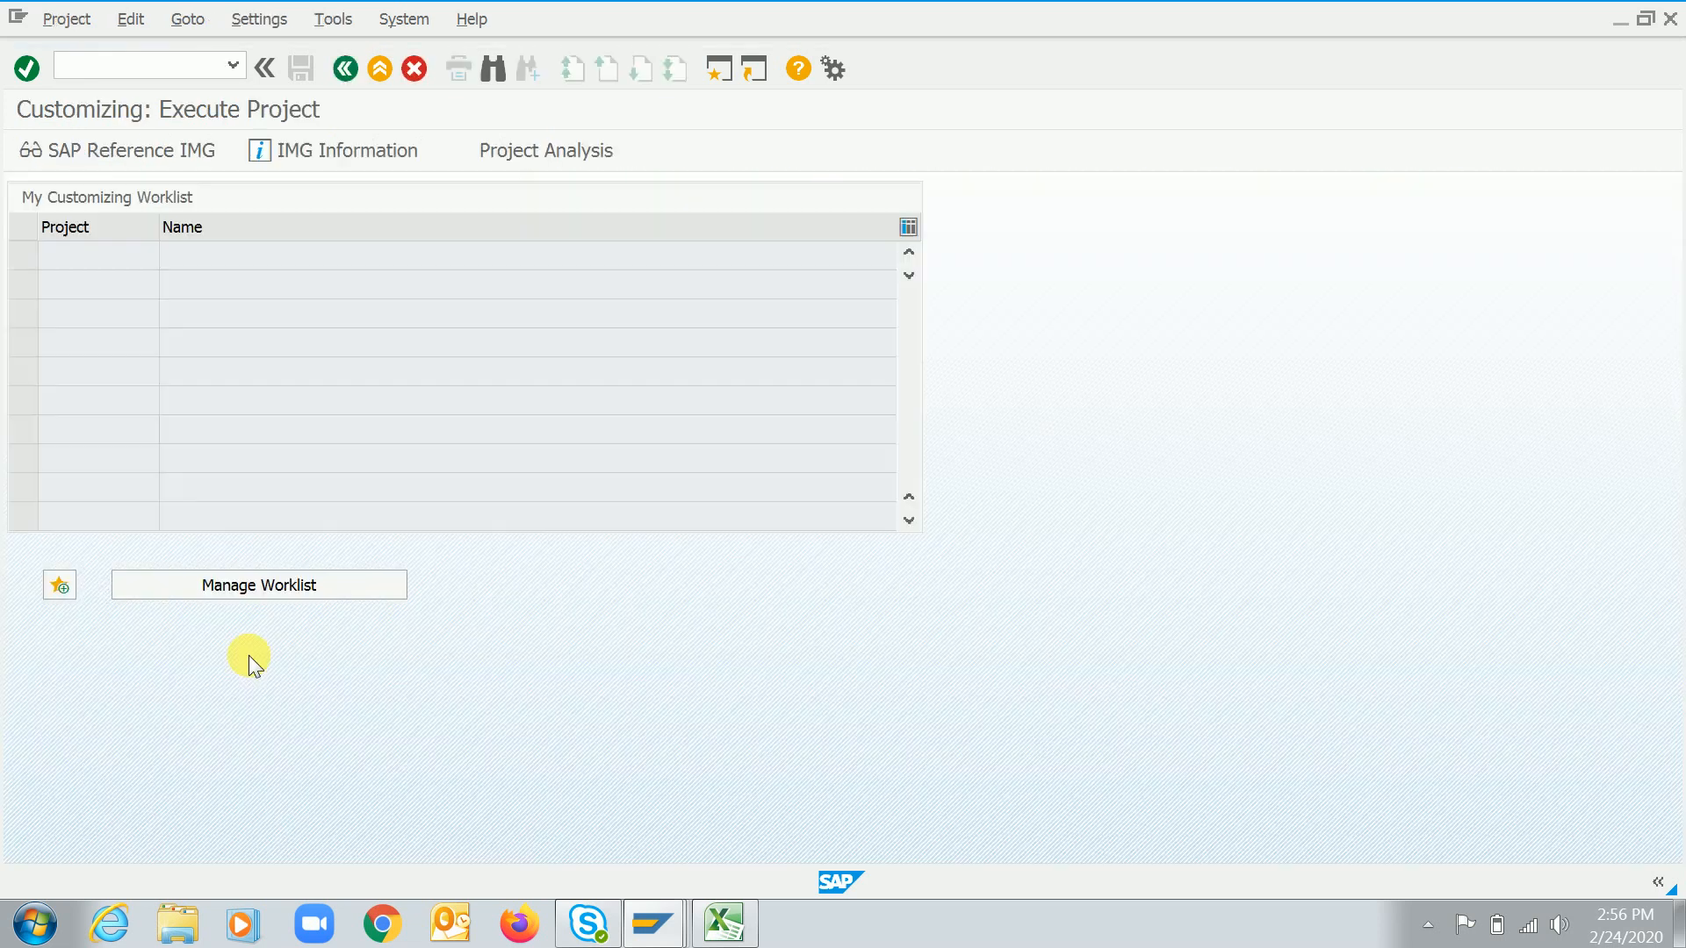
# Open the SAP Reference IMG and expand Controlling > Product Cost Controlling > Product Cost Planning > Basic Settings for Material Costing
pyautogui.press('F5')
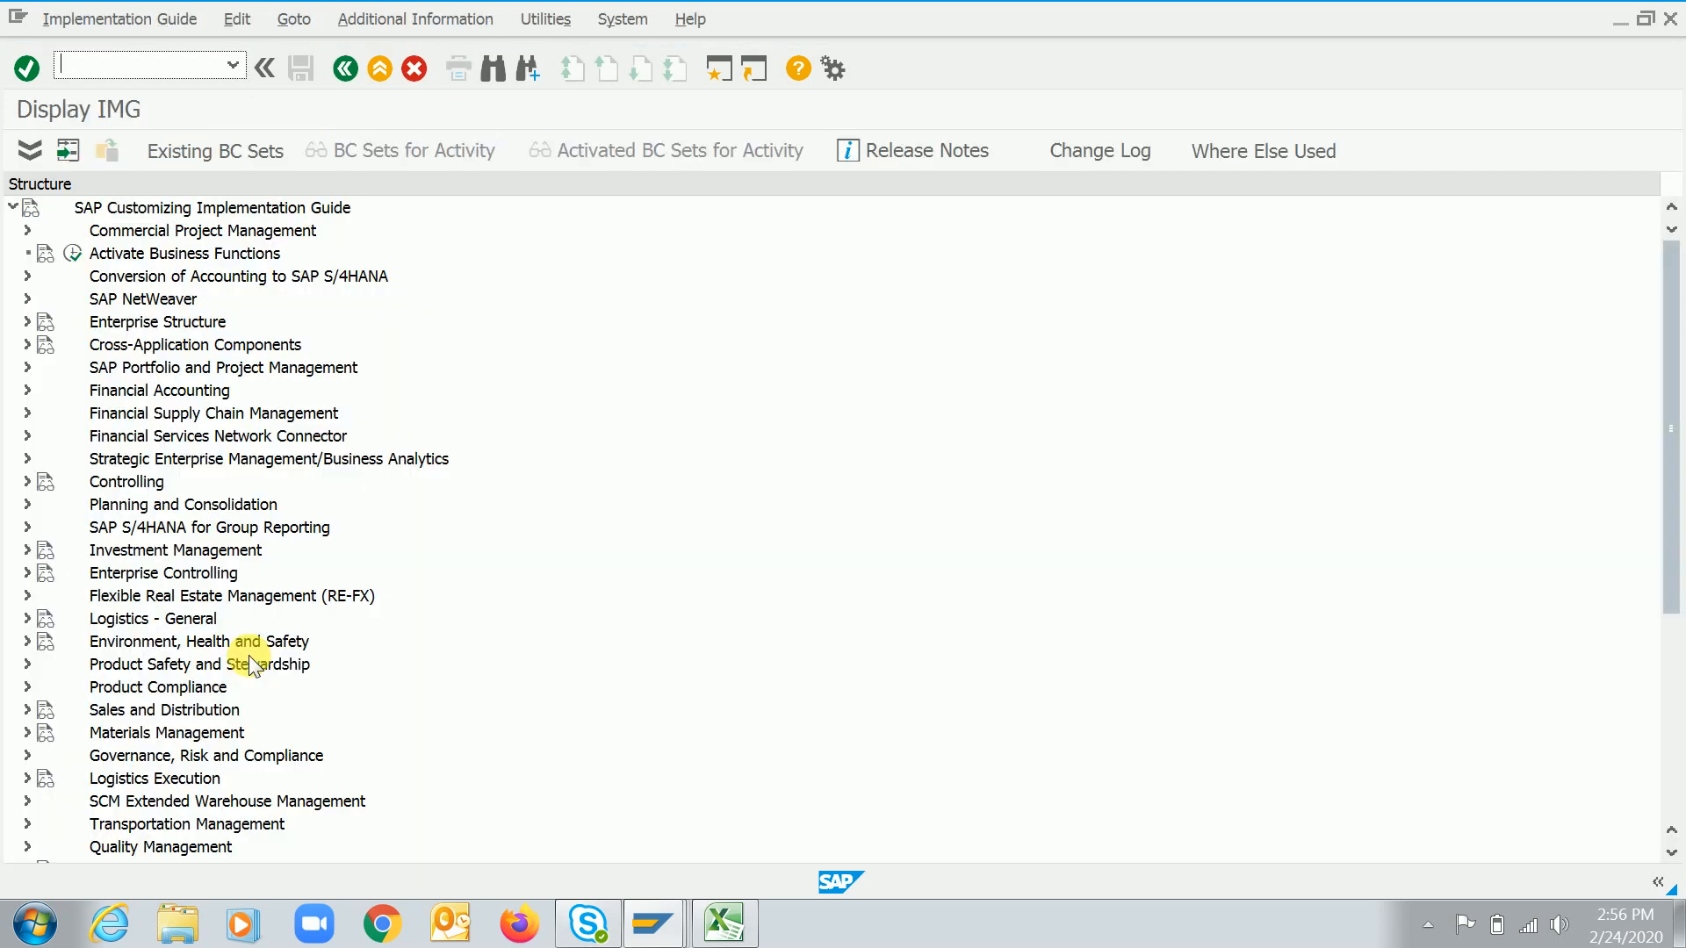
pyautogui.doubleClick(133, 479)
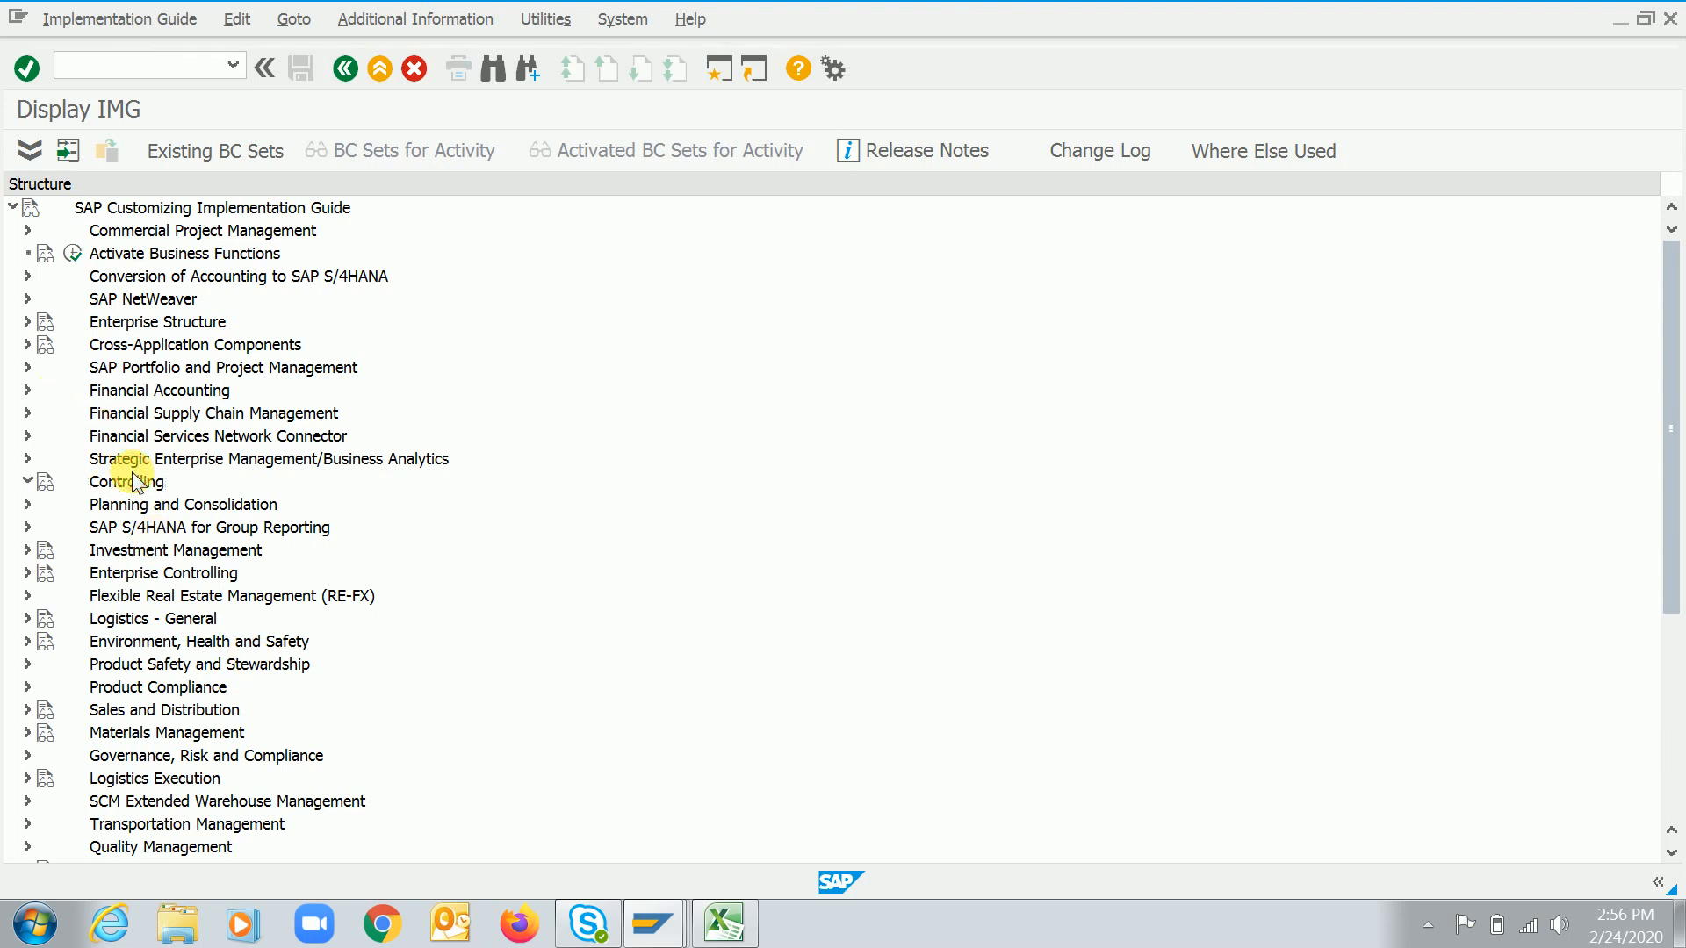
pyautogui.press('Down')
pyautogui.press('Down')
pyautogui.press('Down')
pyautogui.press('Down')
pyautogui.press('Down')
pyautogui.press('Down')
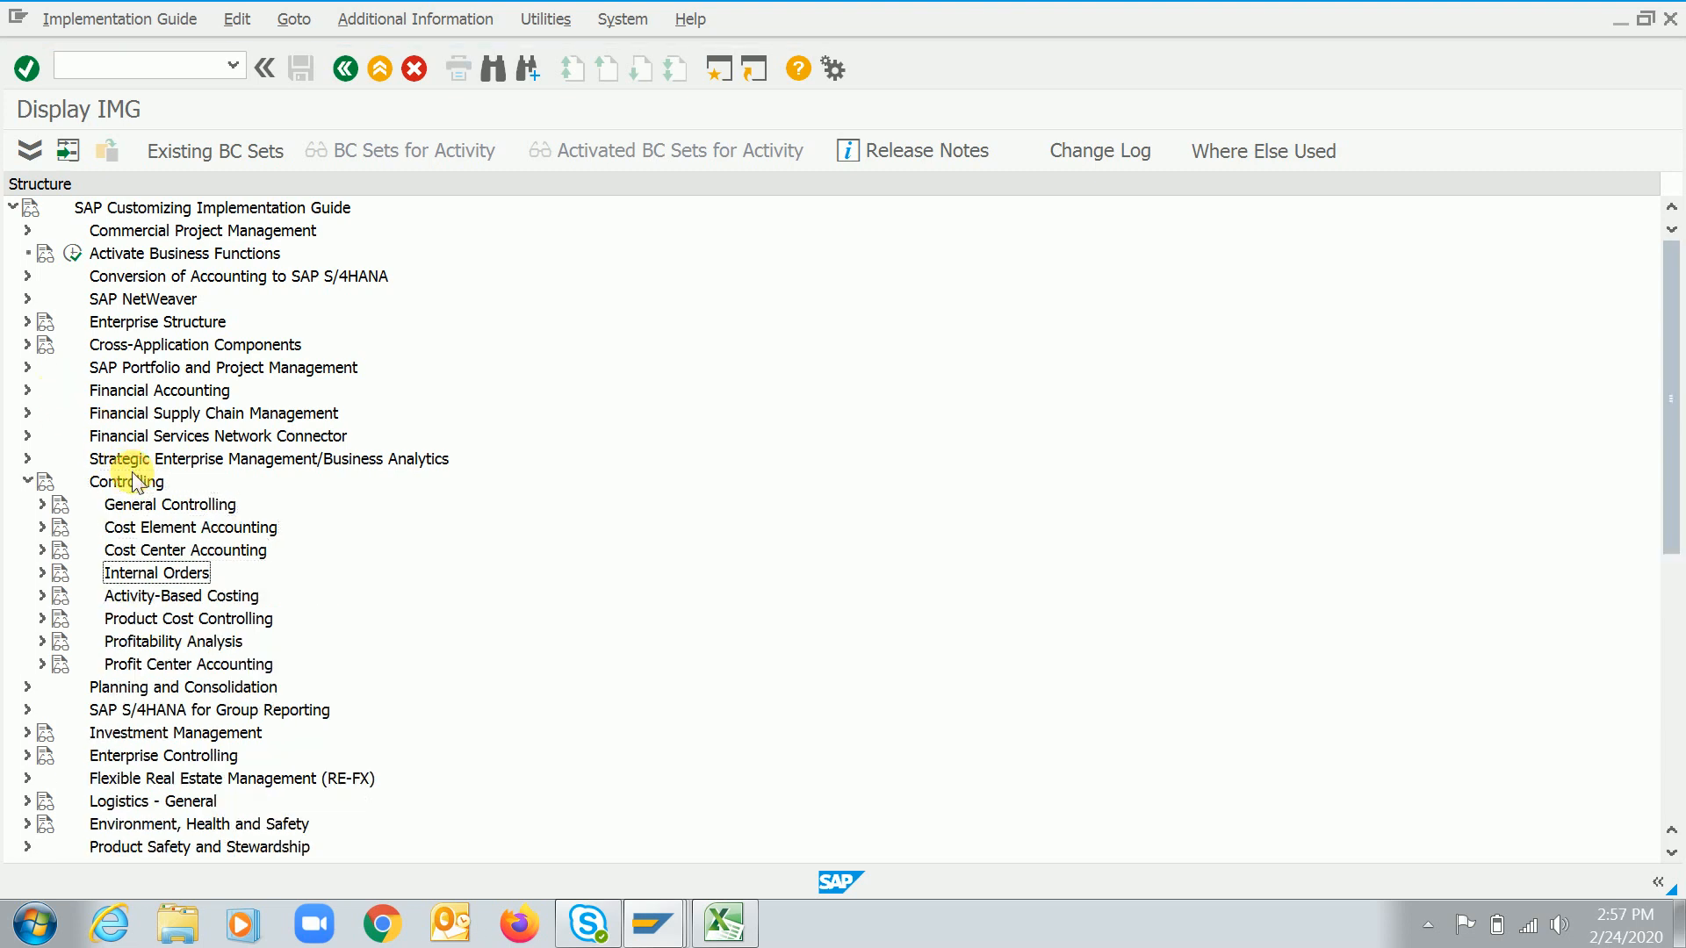
pyautogui.press('Right')
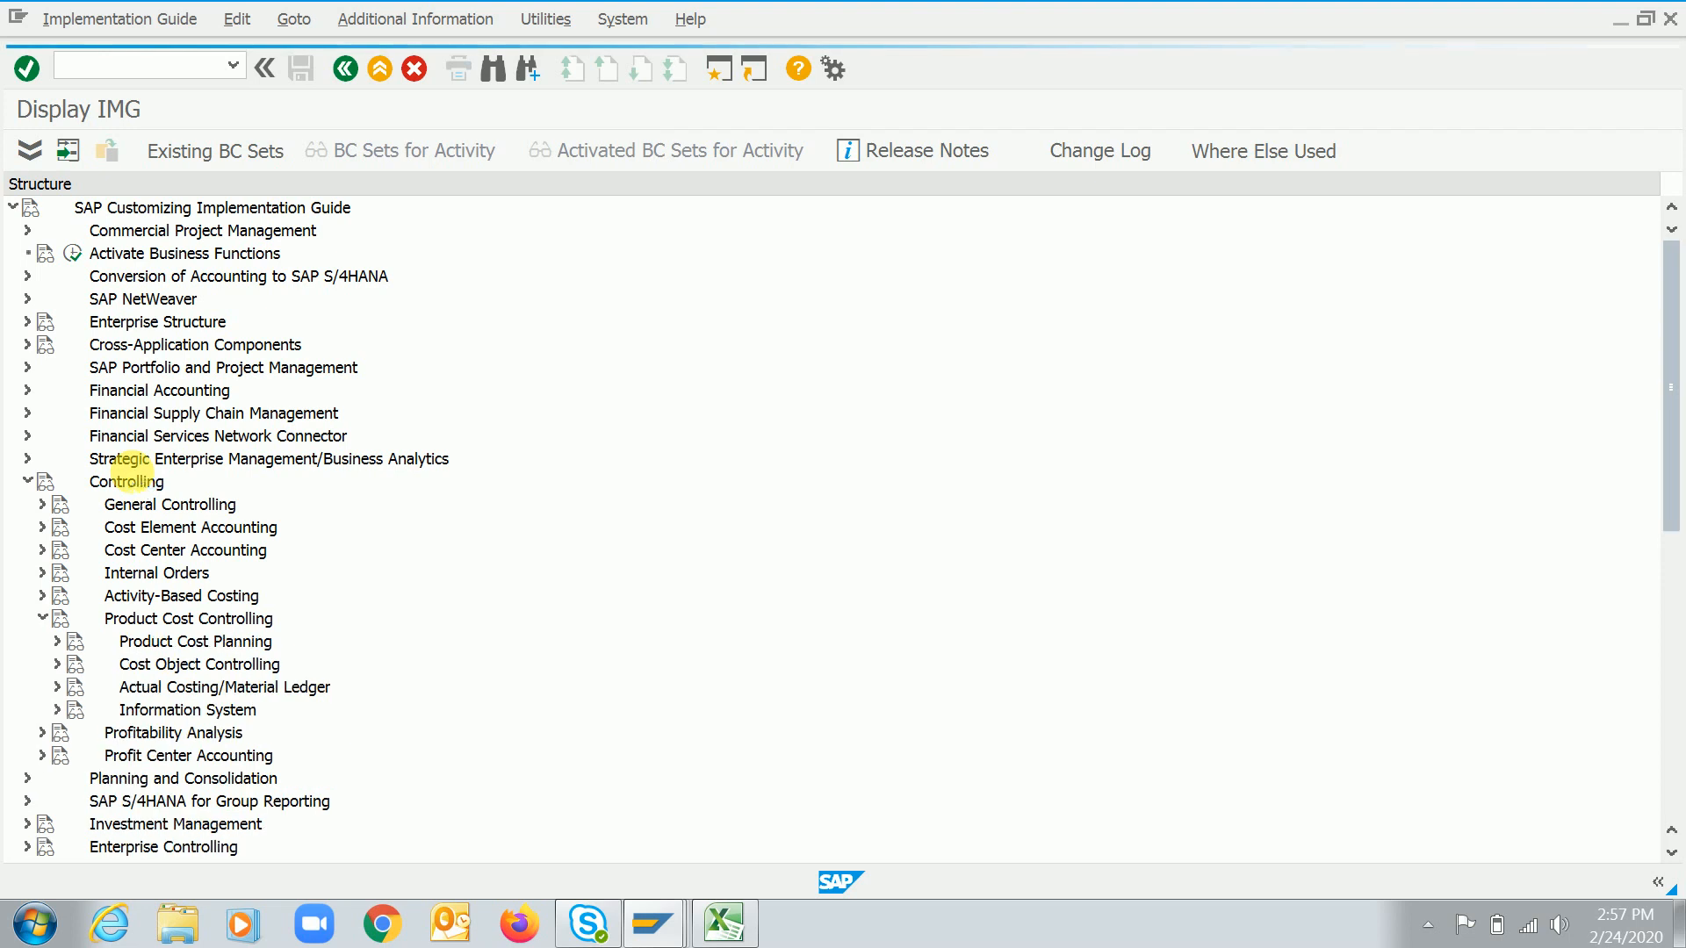
pyautogui.press('Down')
pyautogui.press('Down')
pyautogui.press('Up')
pyautogui.press('Right')
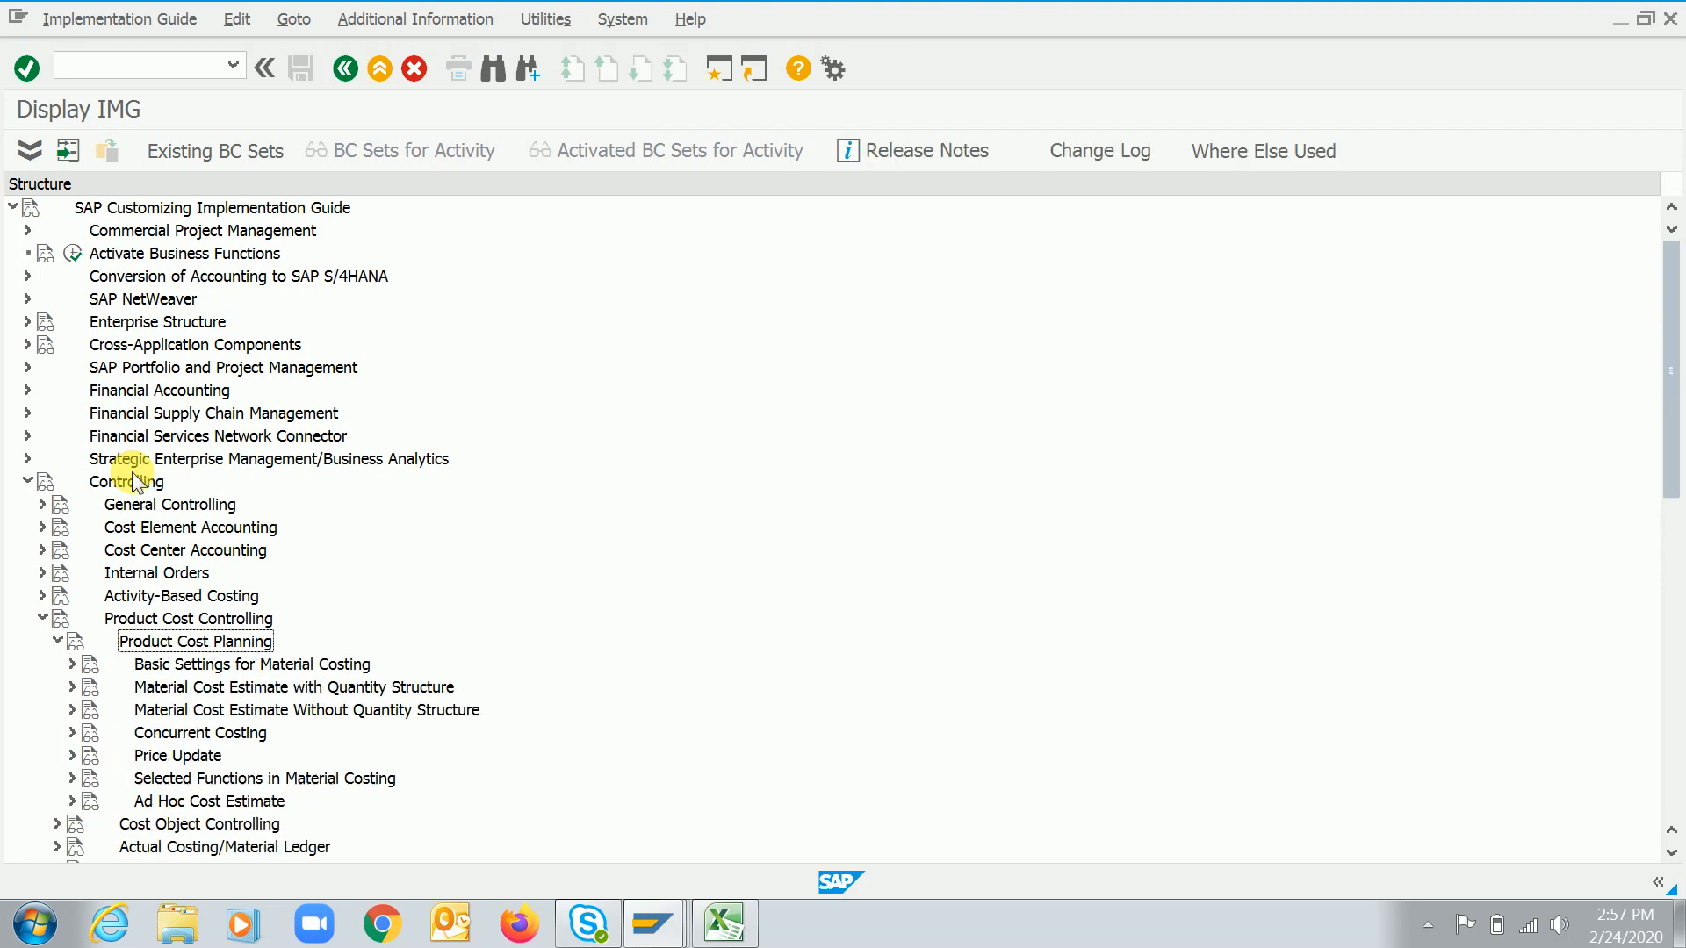
pyautogui.press('Down')
pyautogui.press('Down')
pyautogui.press('Up')
pyautogui.press('Right')
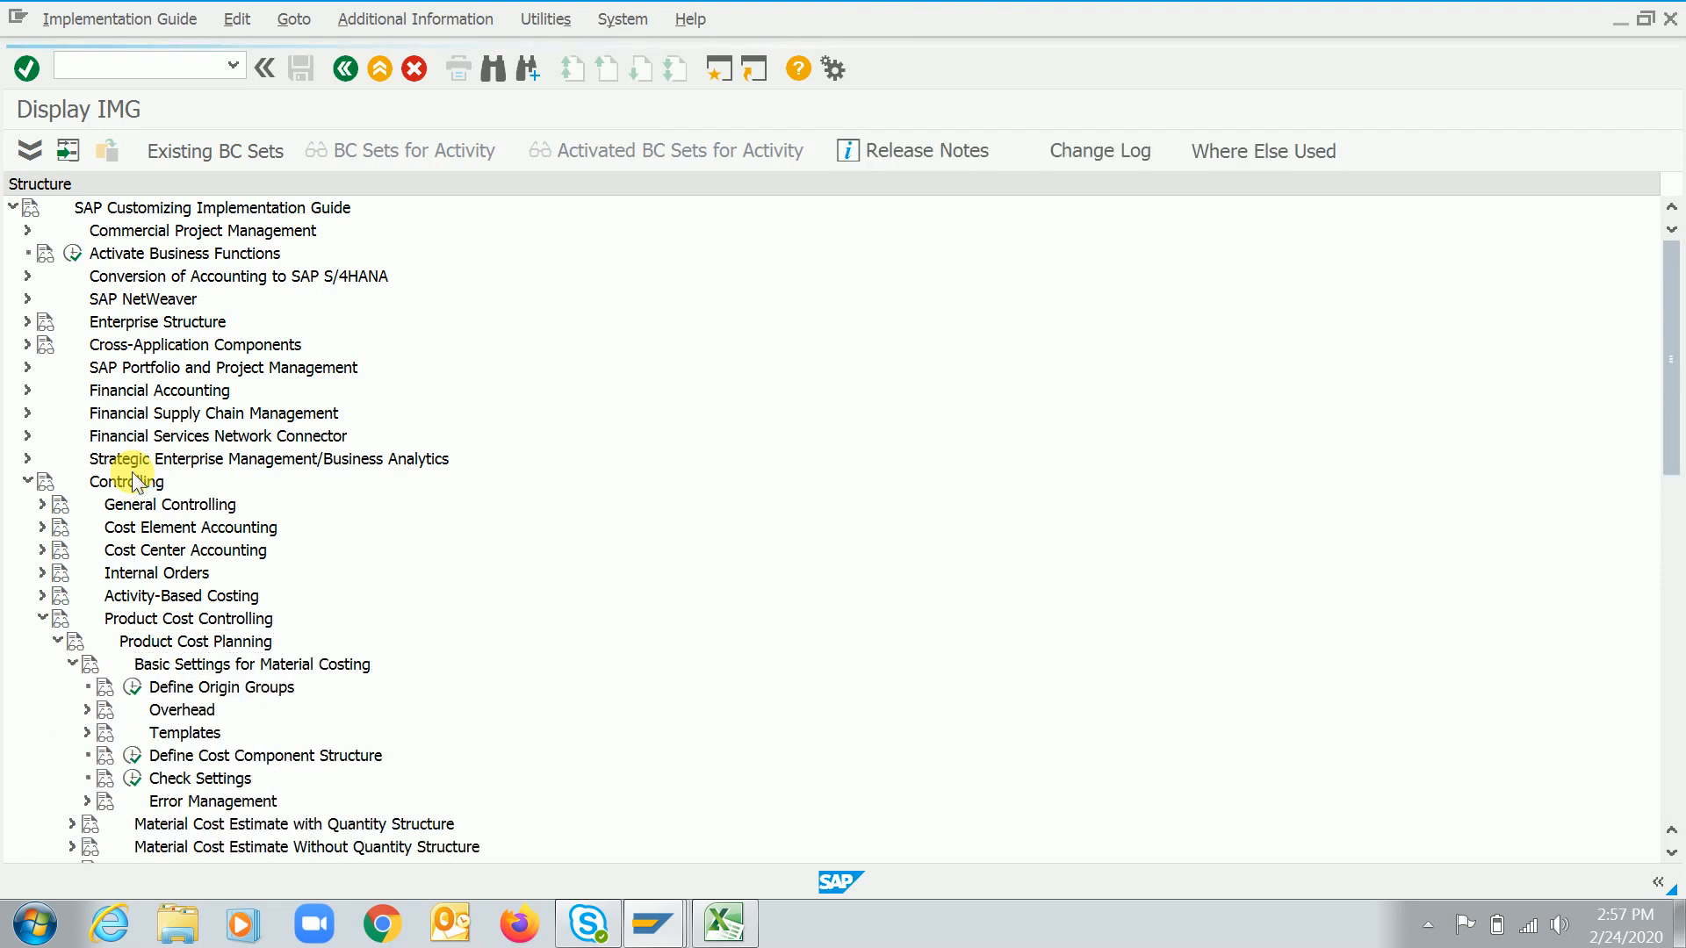
pyautogui.press('Down')
pyautogui.press('Down')
pyautogui.press('Down')
pyautogui.press('Down')
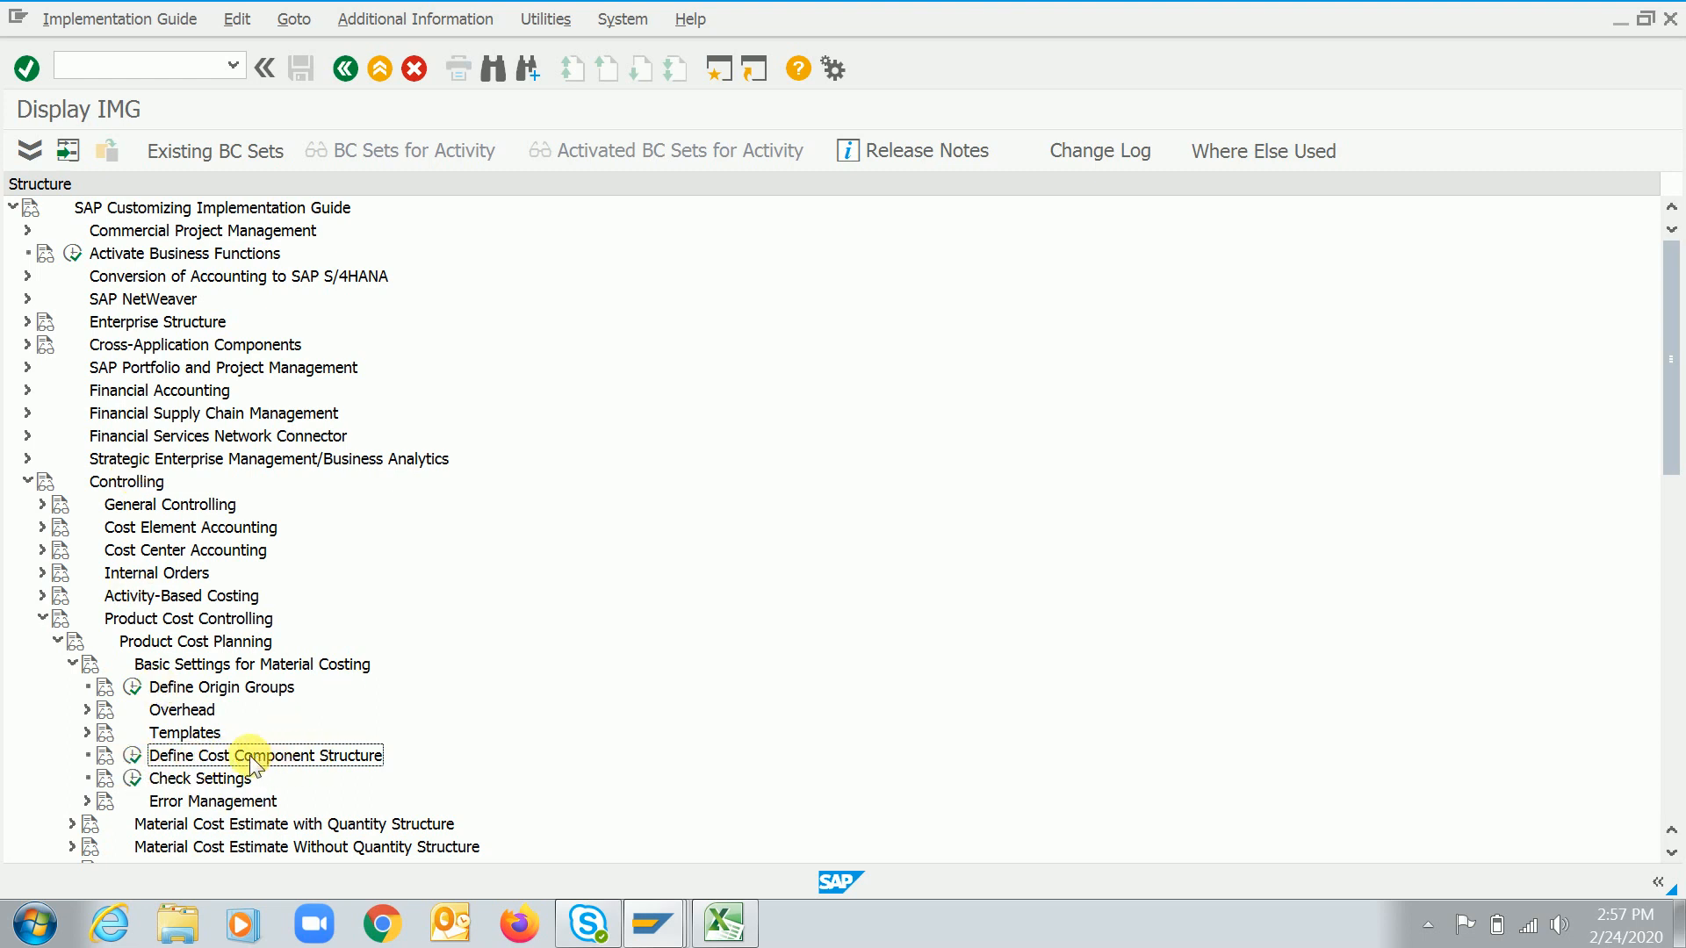
# Open the Define Cost Component Structure activity
pyautogui.moveTo(1668, 427); pyautogui.dragTo(1673, 465)
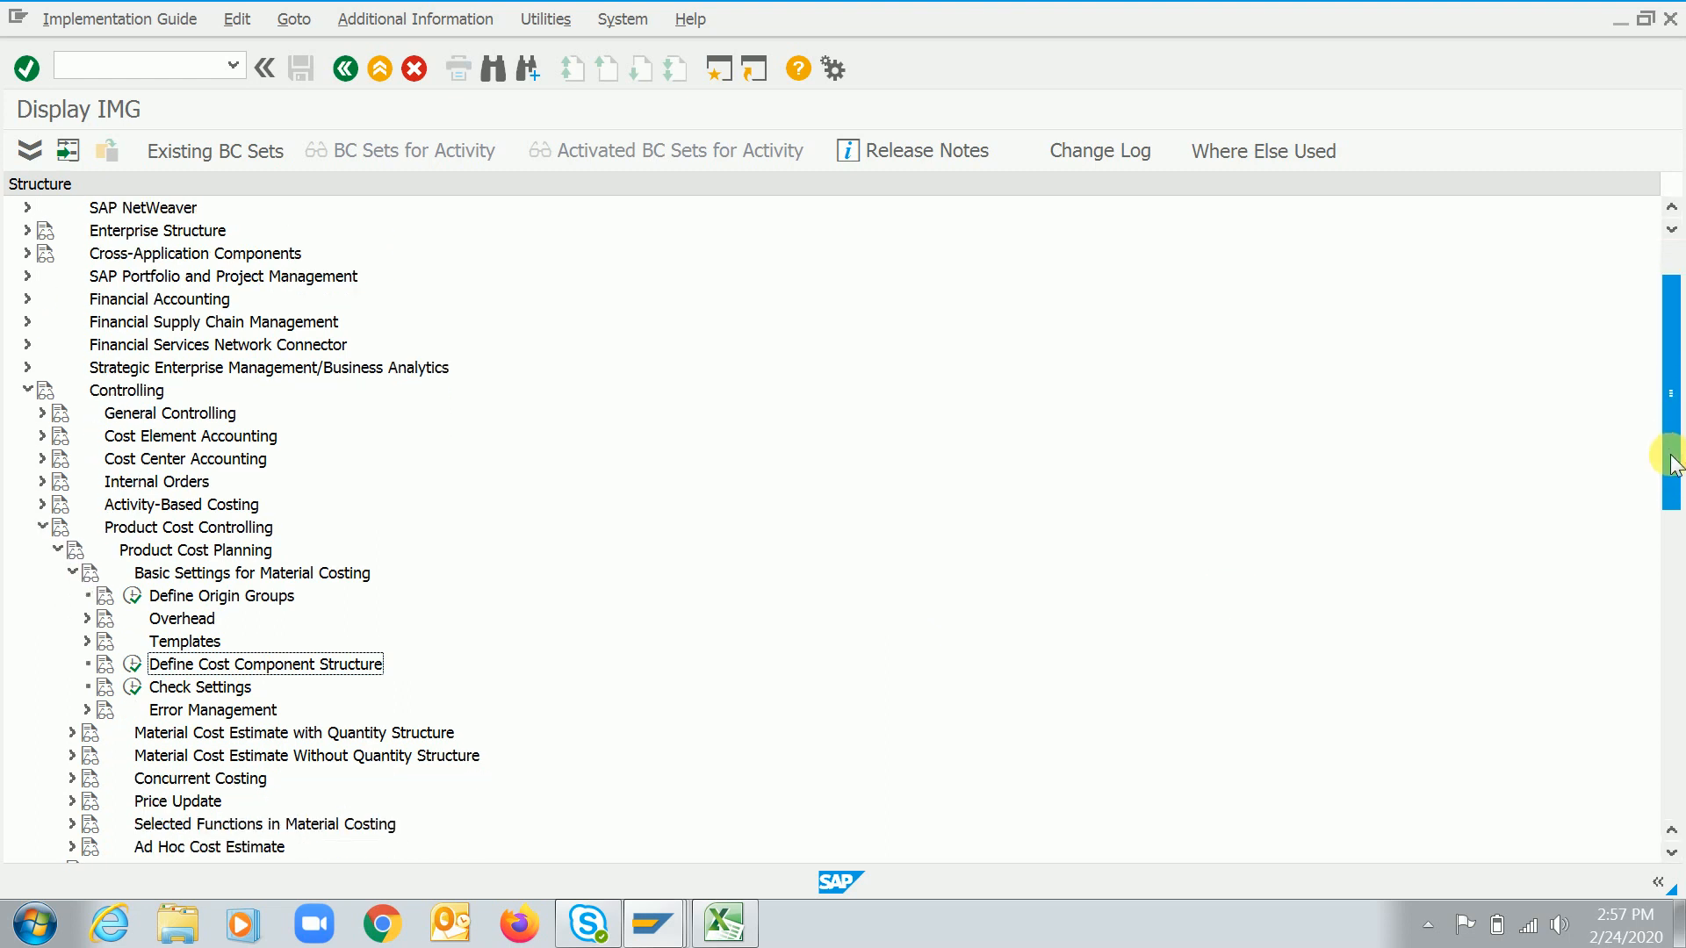
pyautogui.click(130, 391)
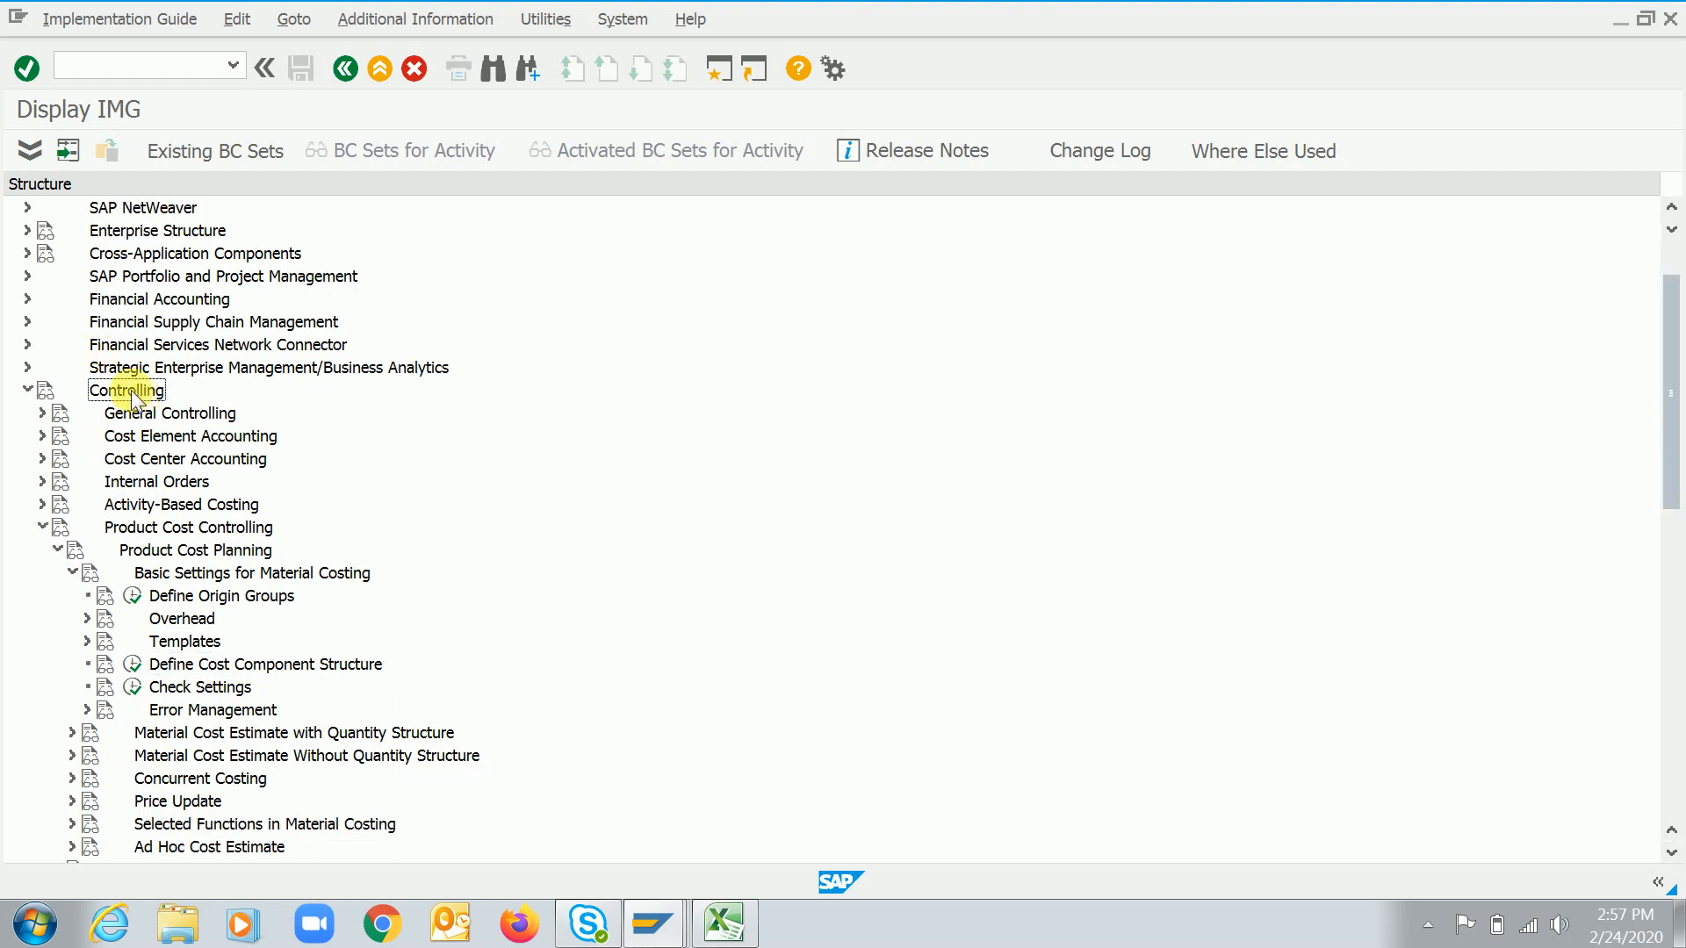
pyautogui.click(179, 531)
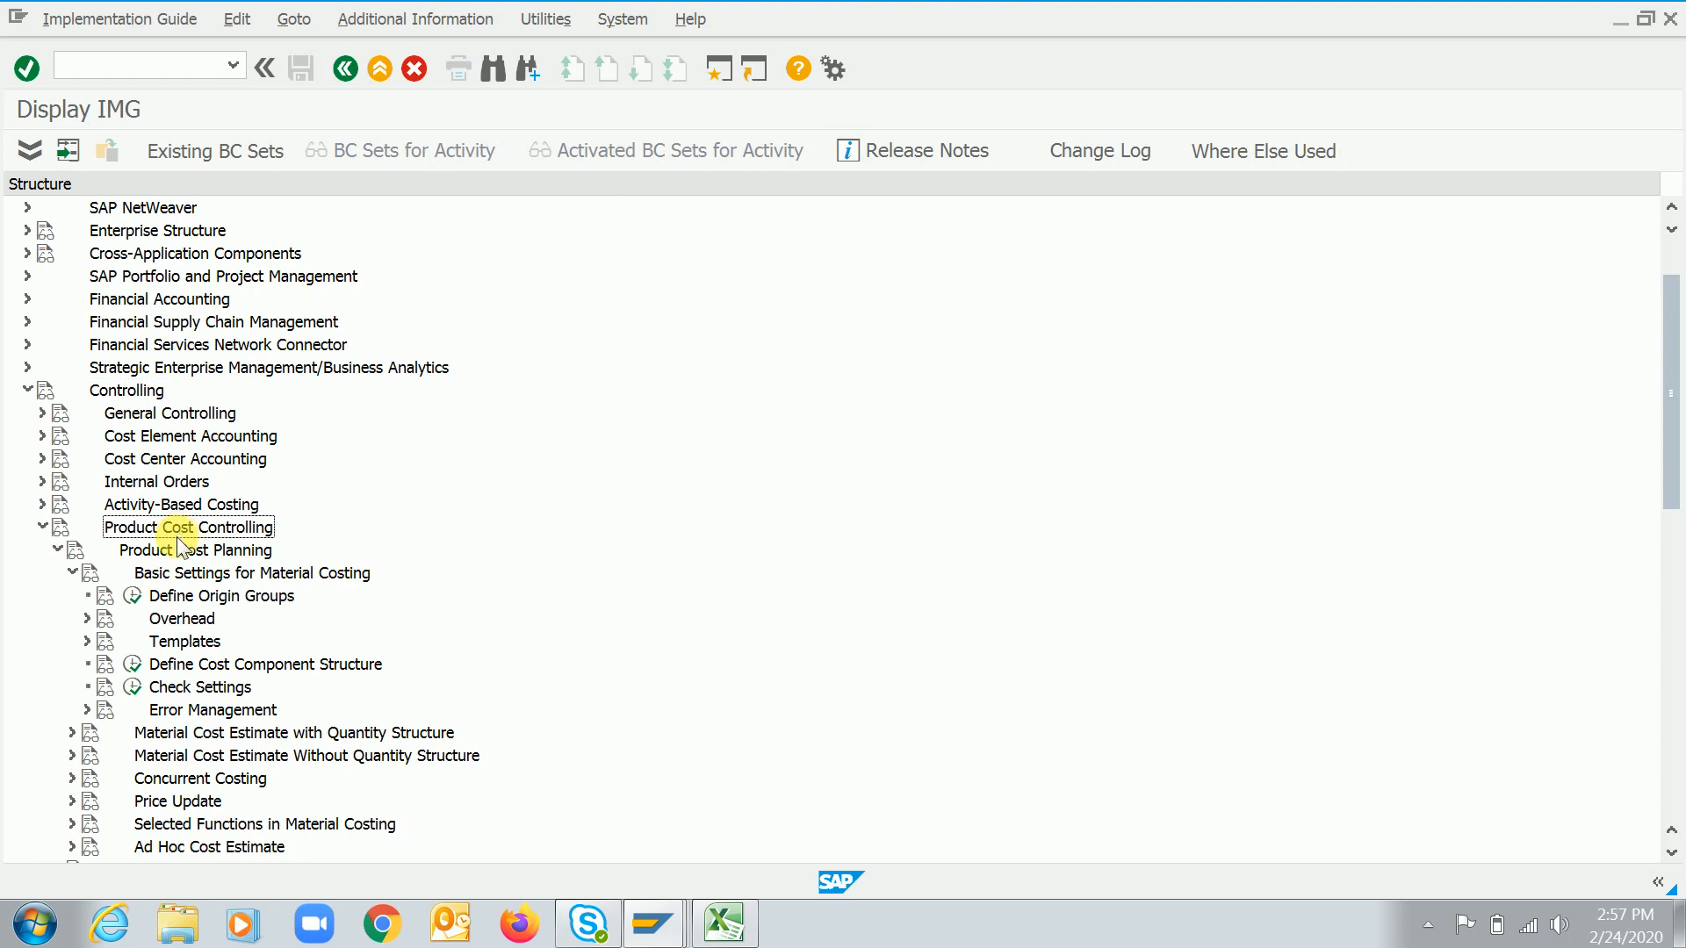
pyautogui.click(219, 550)
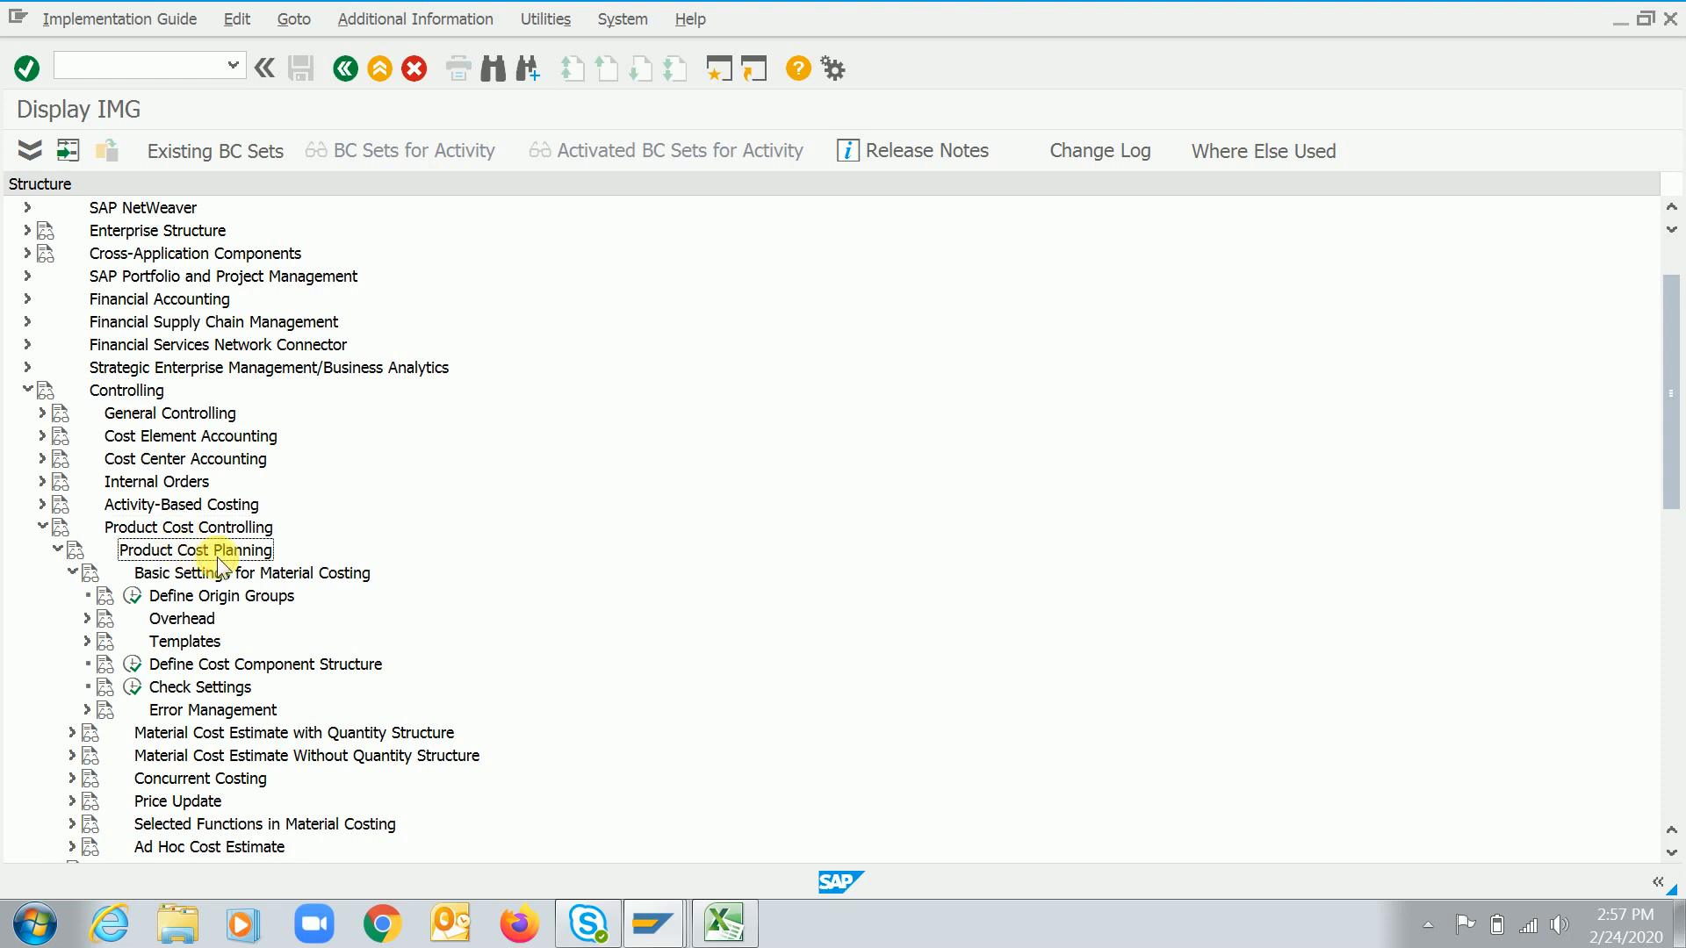
pyautogui.click(298, 573)
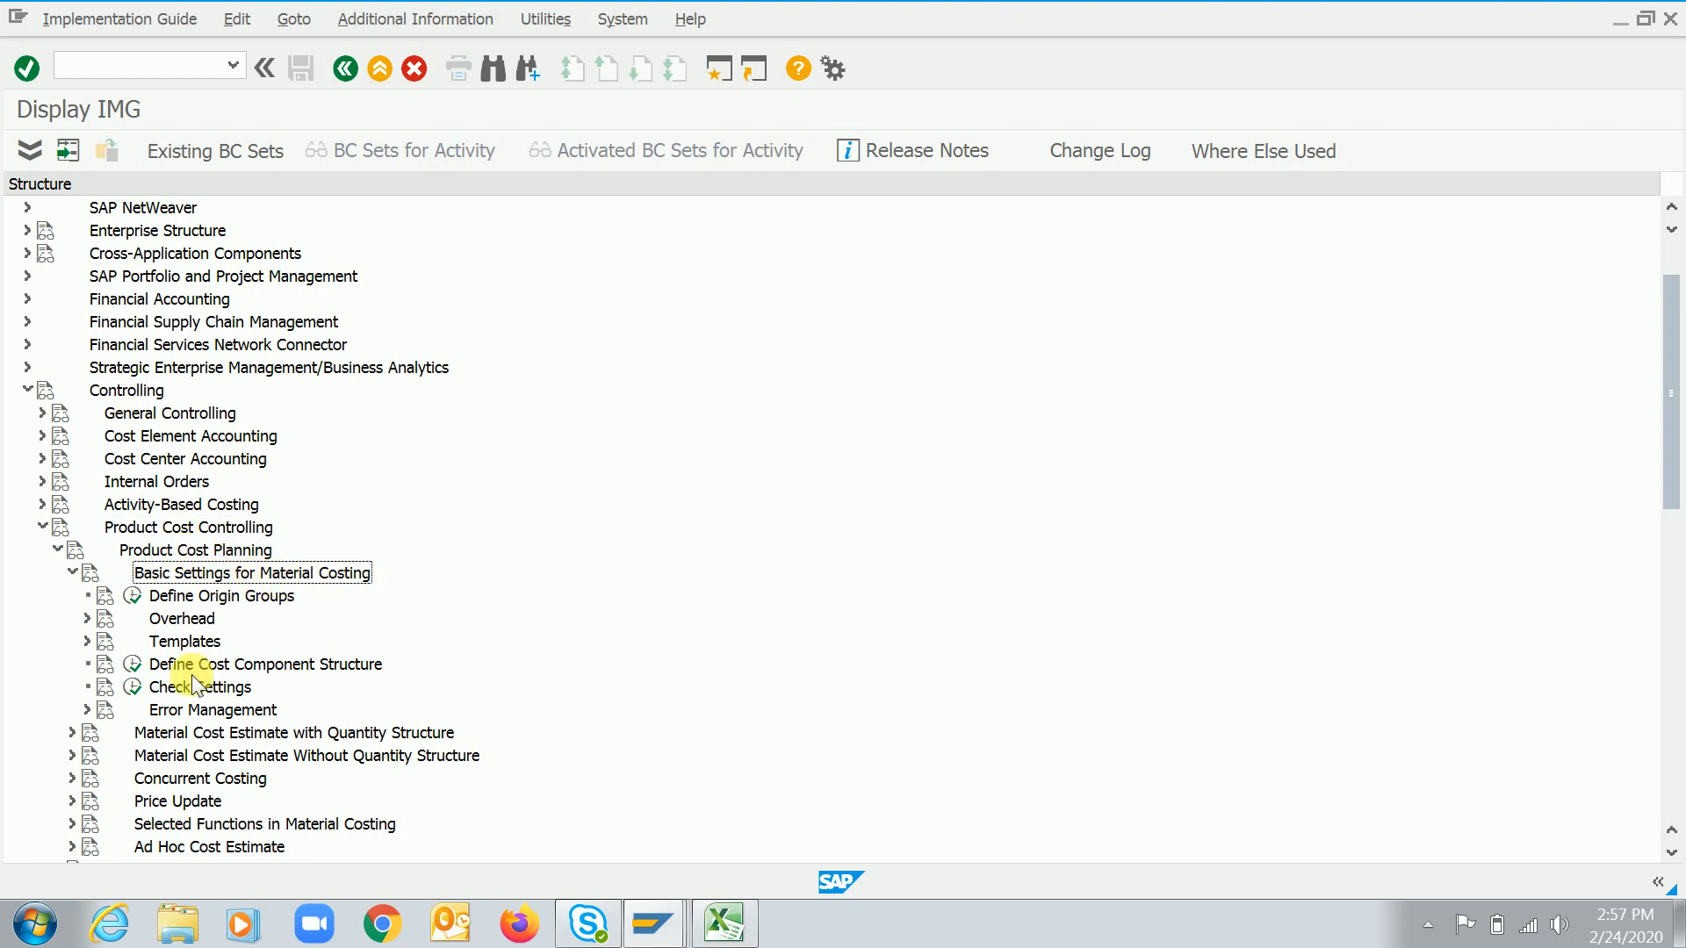
pyautogui.click(250, 667)
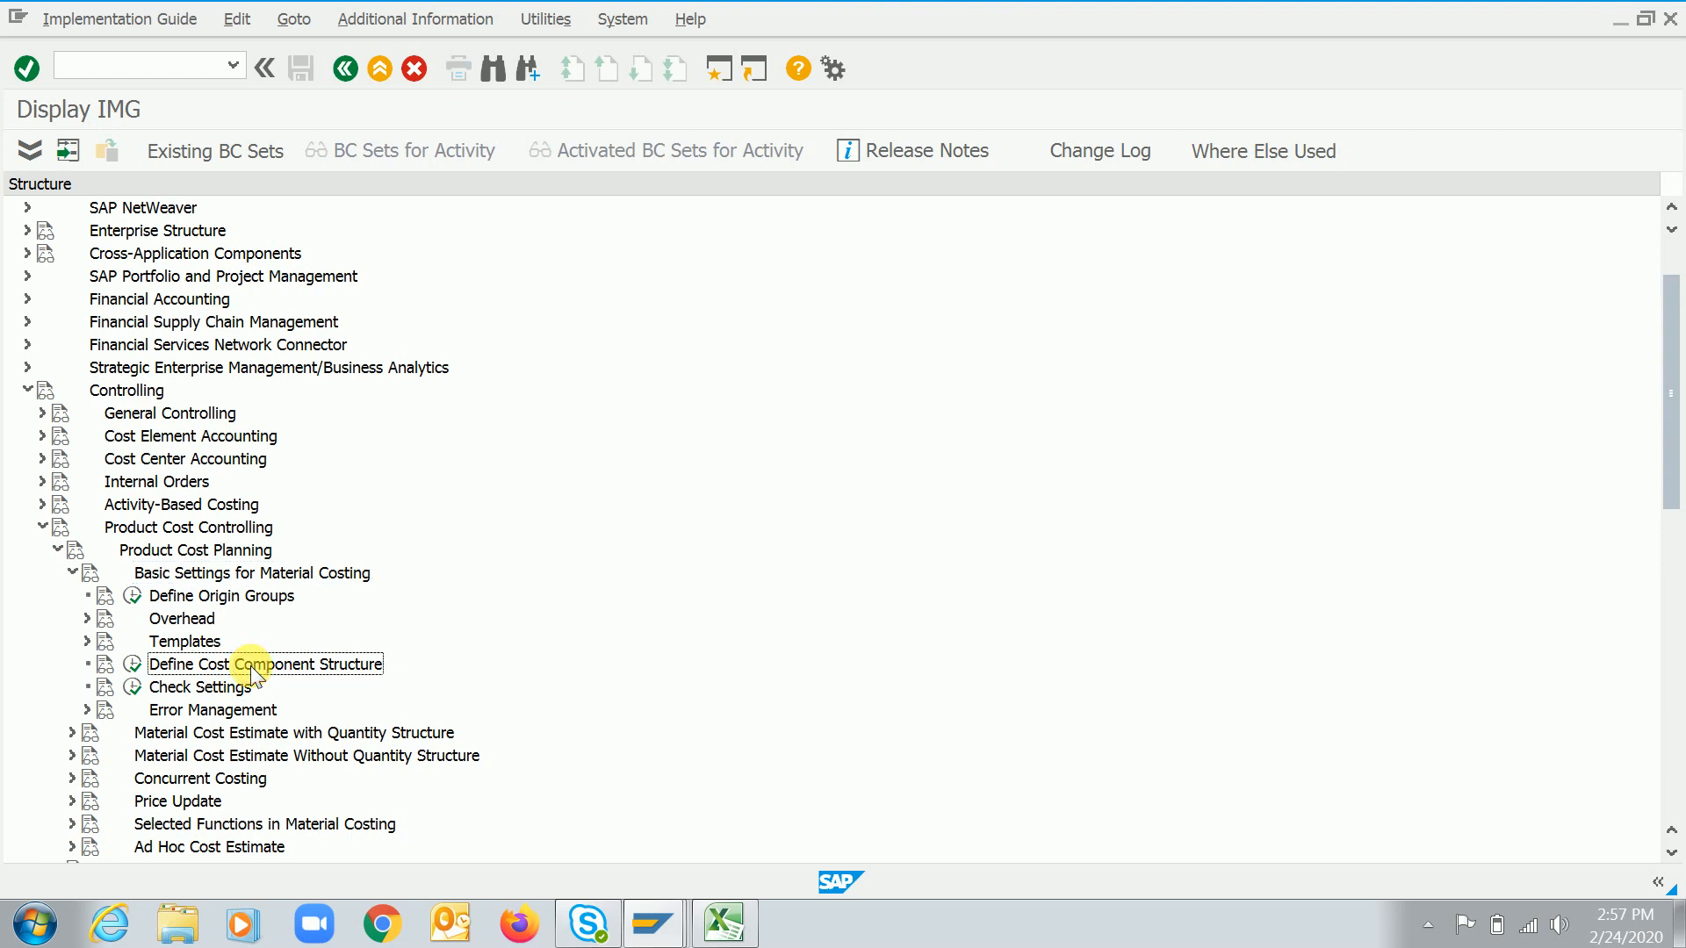
pyautogui.doubleClick(252, 667)
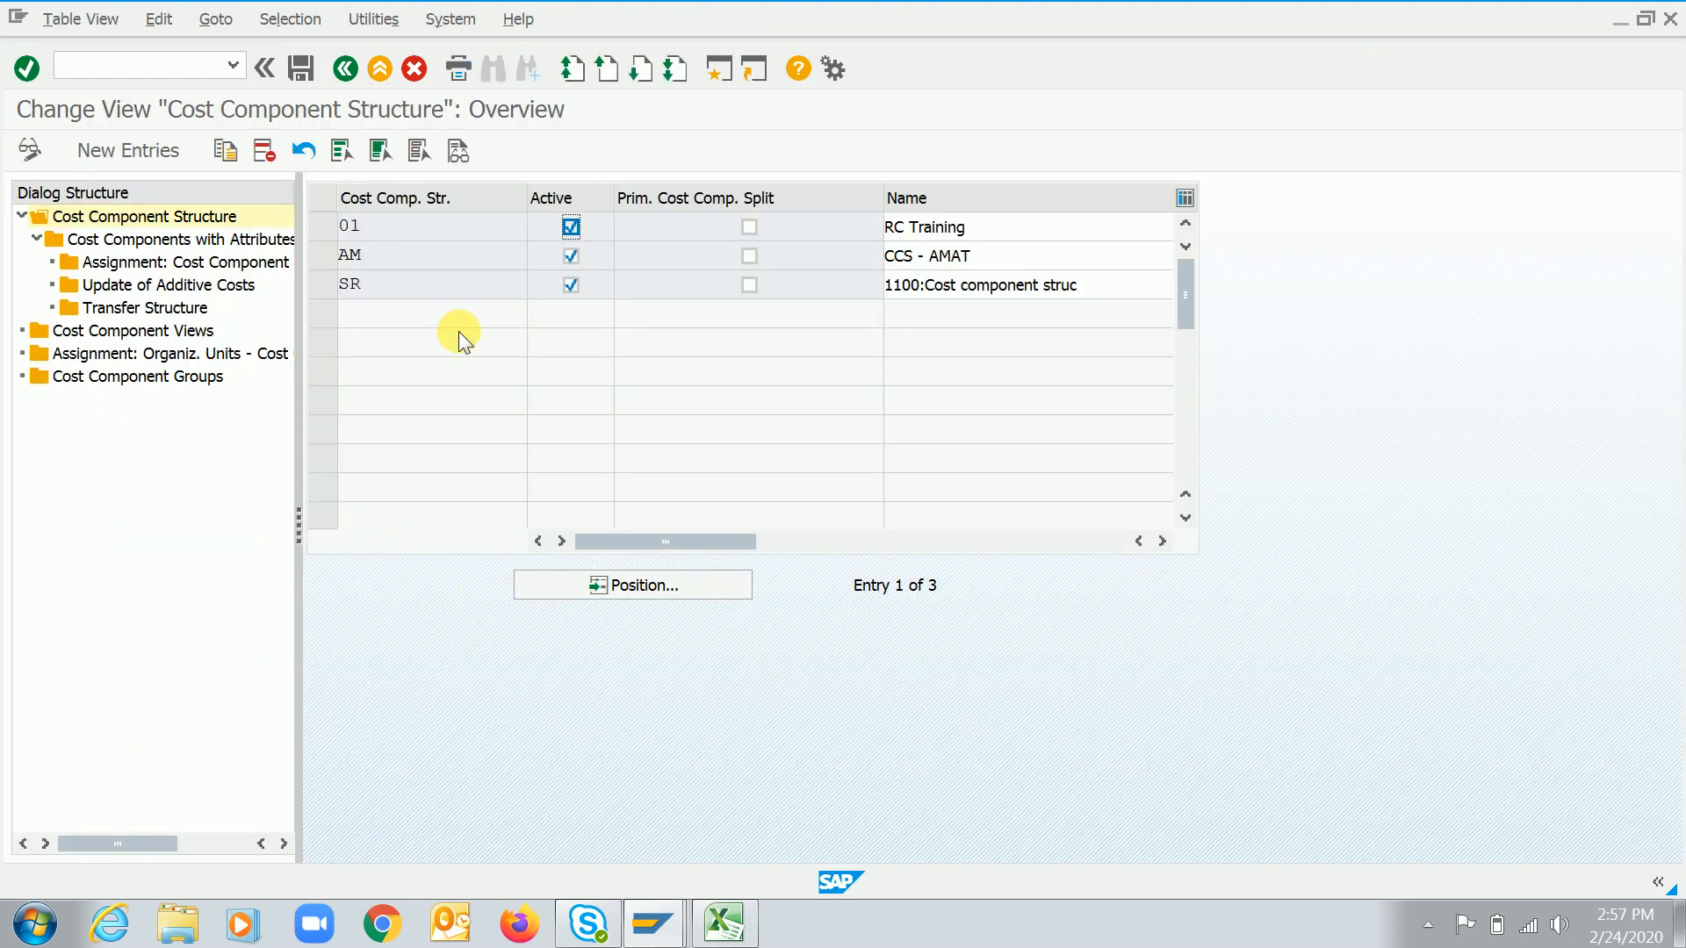
# Add a new cost component structure RC named "RC - Training"
pyautogui.click(324, 228)
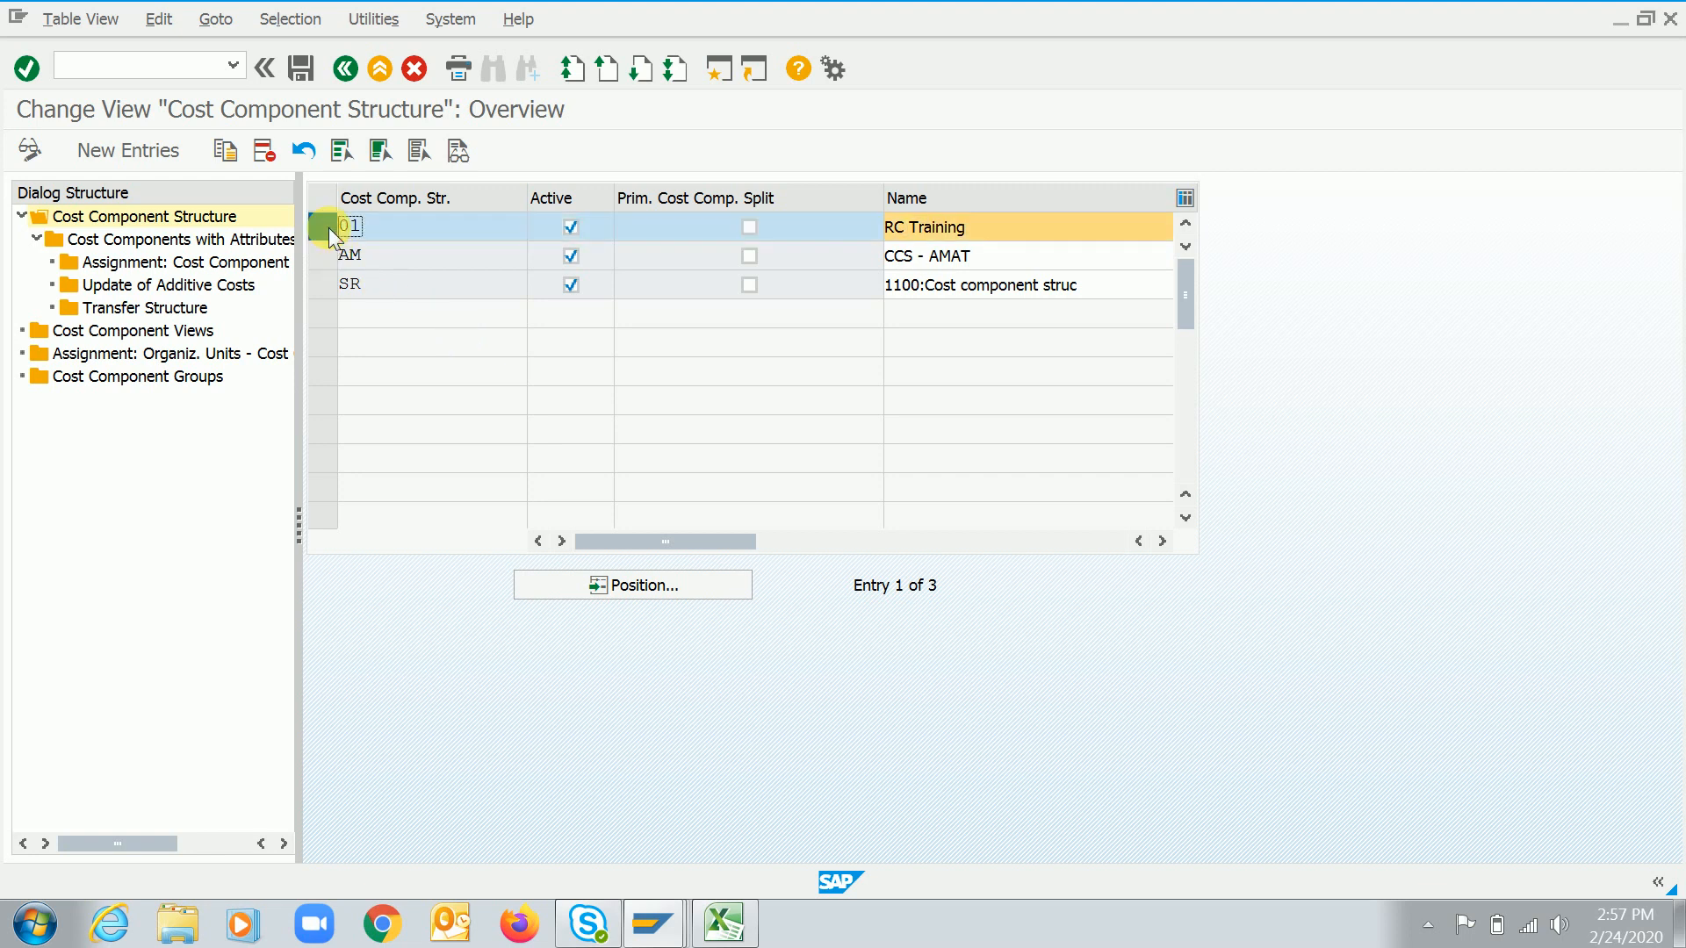
pyautogui.click(327, 229)
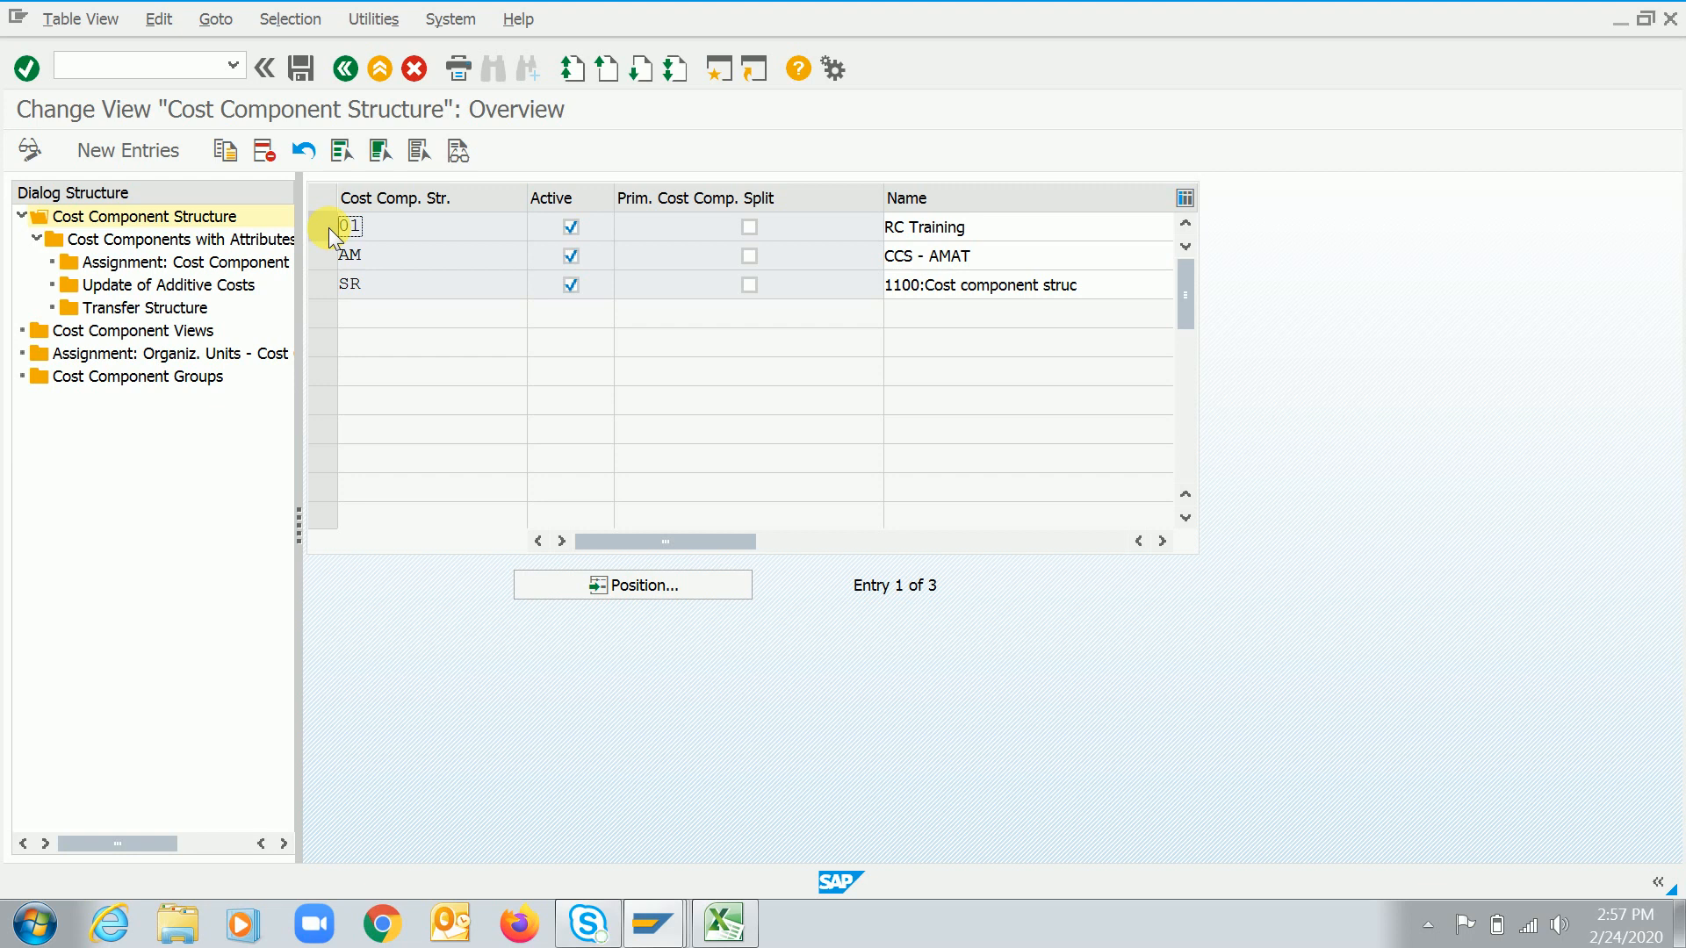
pyautogui.click(128, 153)
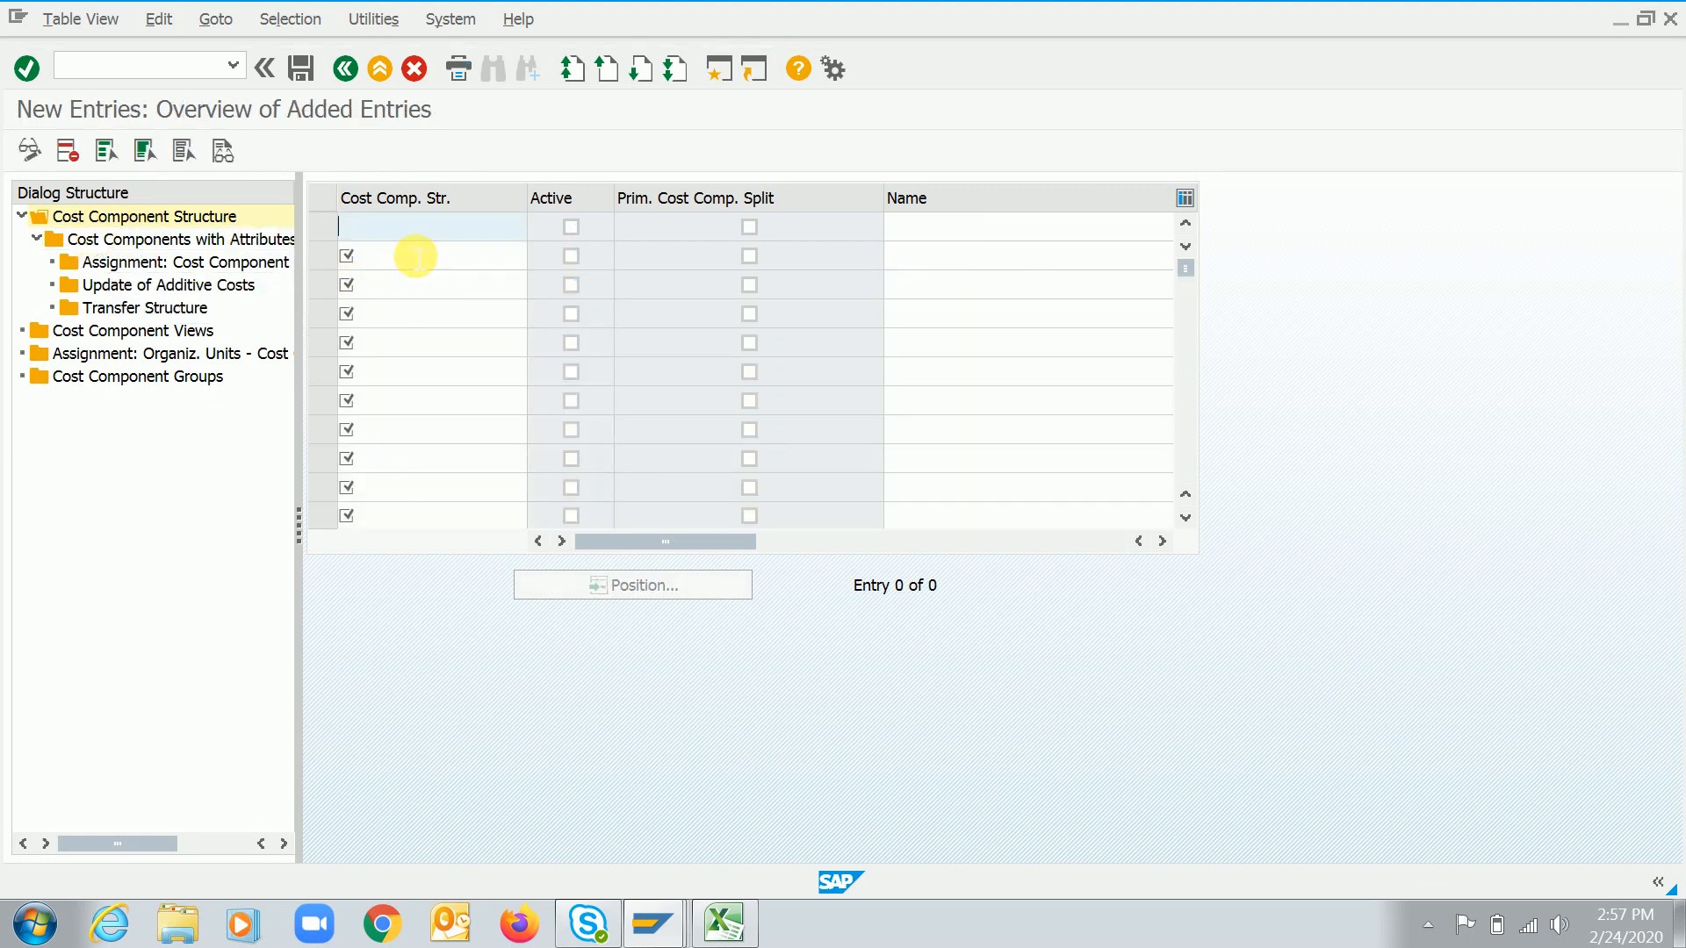
pyautogui.write('RC')
pyautogui.press('Tab')
pyautogui.press('Tab')
pyautogui.press('Tab')
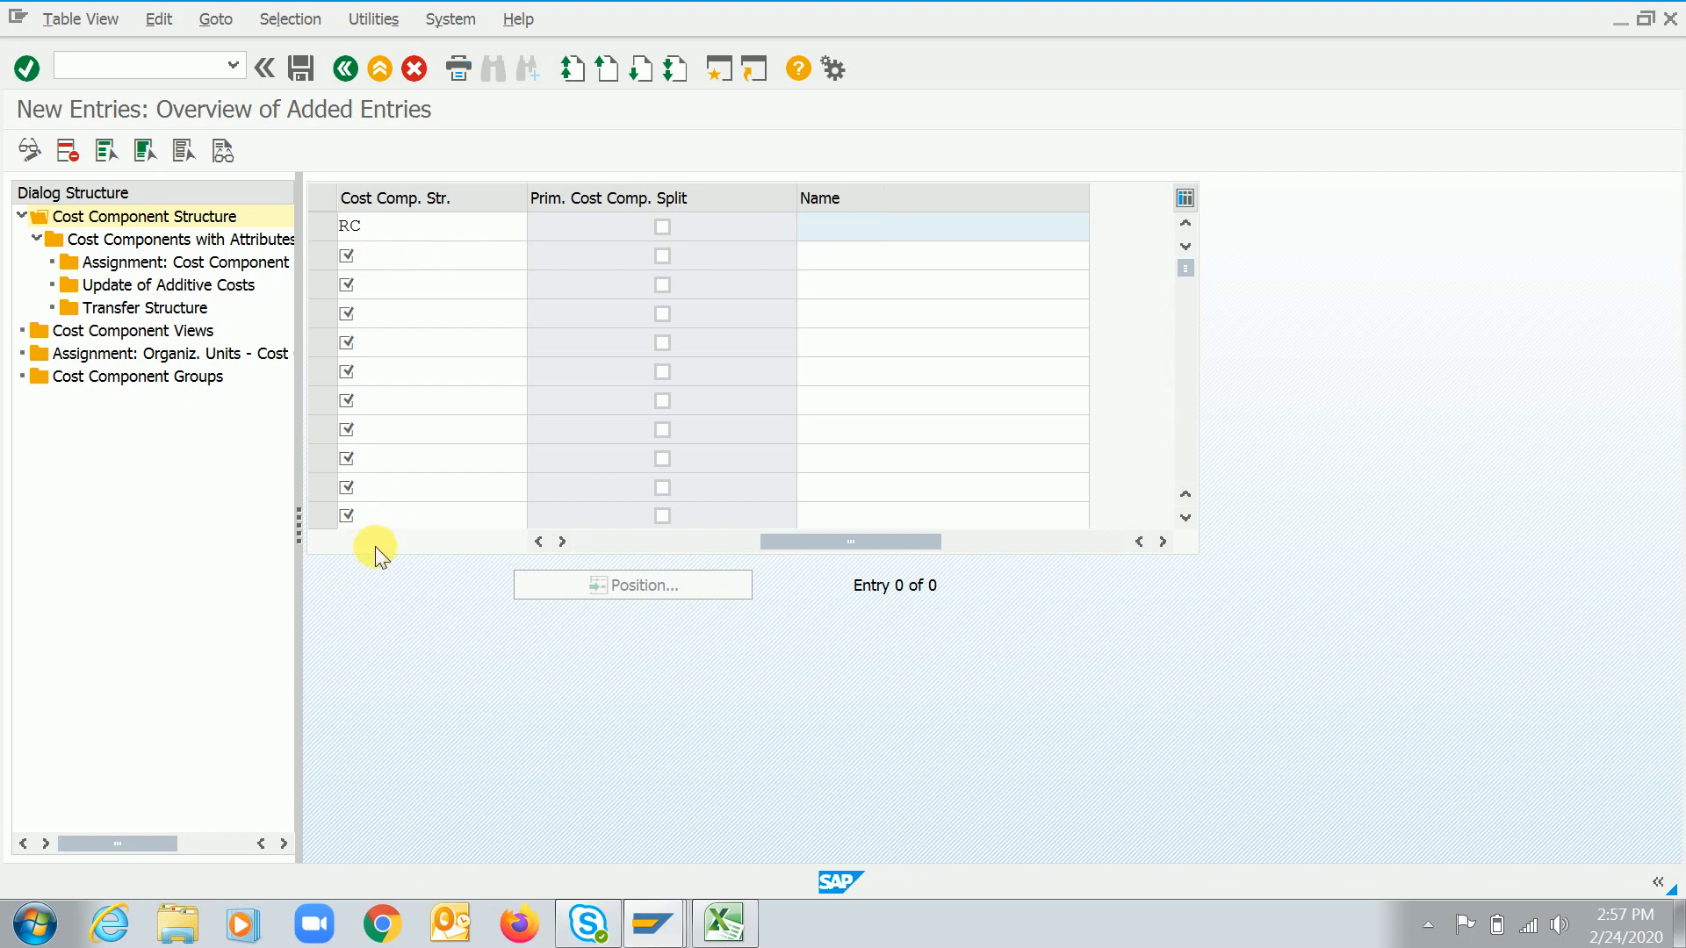
pyautogui.click(597, 543)
pyautogui.click(407, 233)
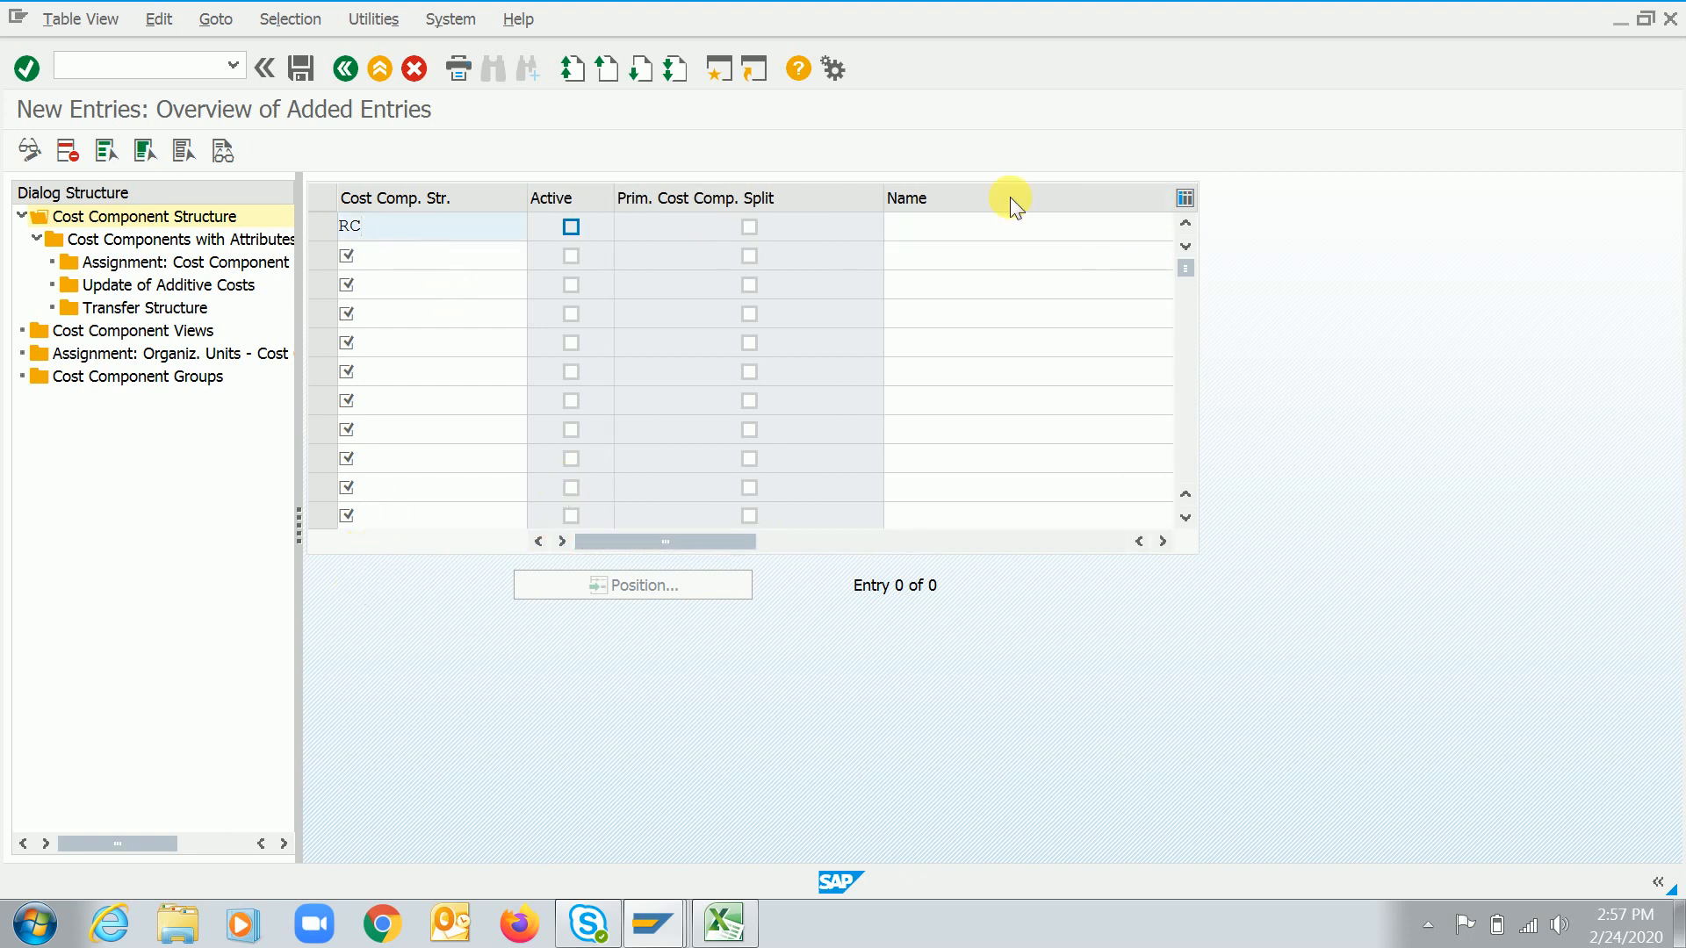
pyautogui.click(957, 235)
pyautogui.write('RC')
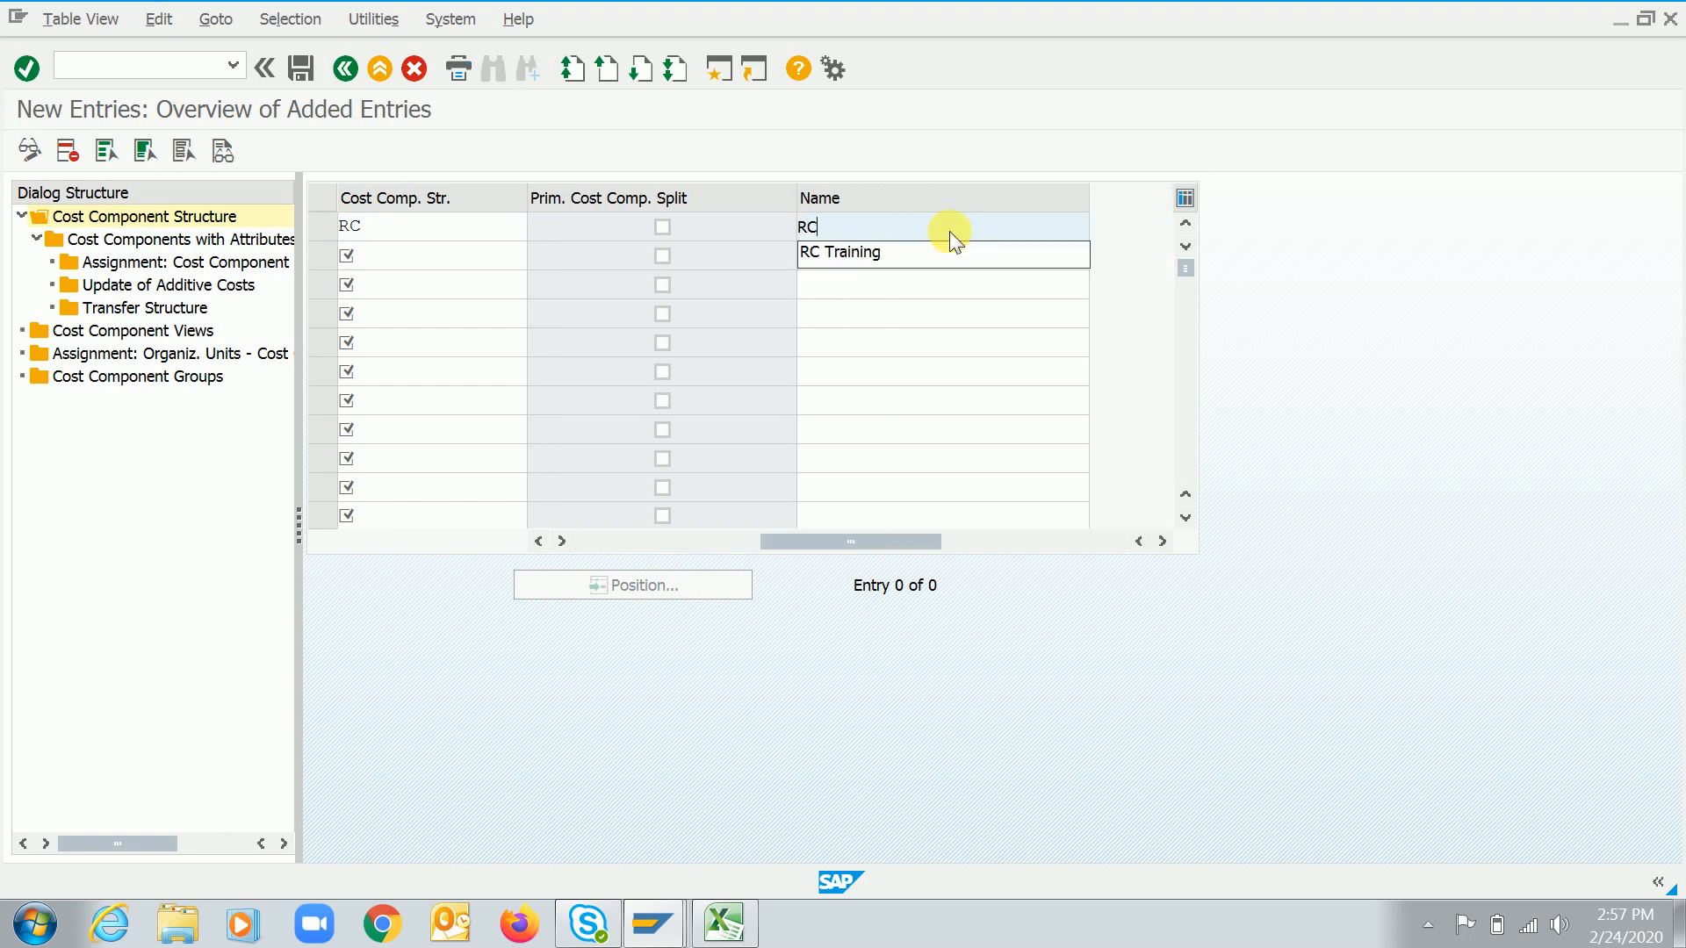
pyautogui.write(' - ')
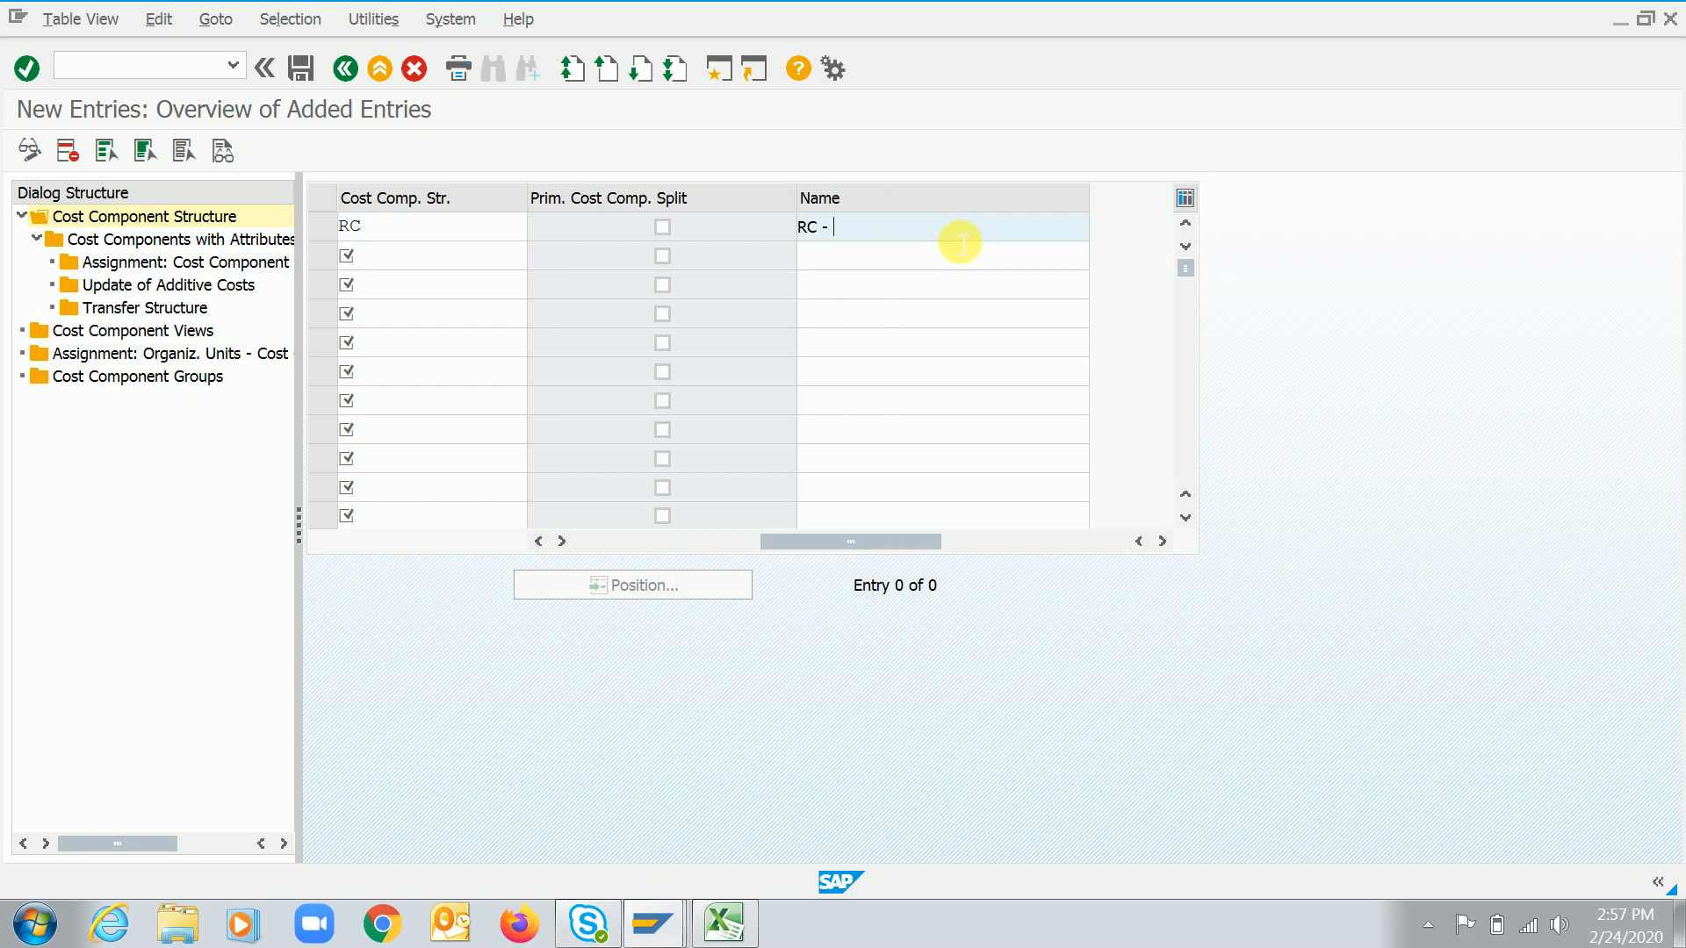
pyautogui.write('Training')
pyautogui.press('Return')
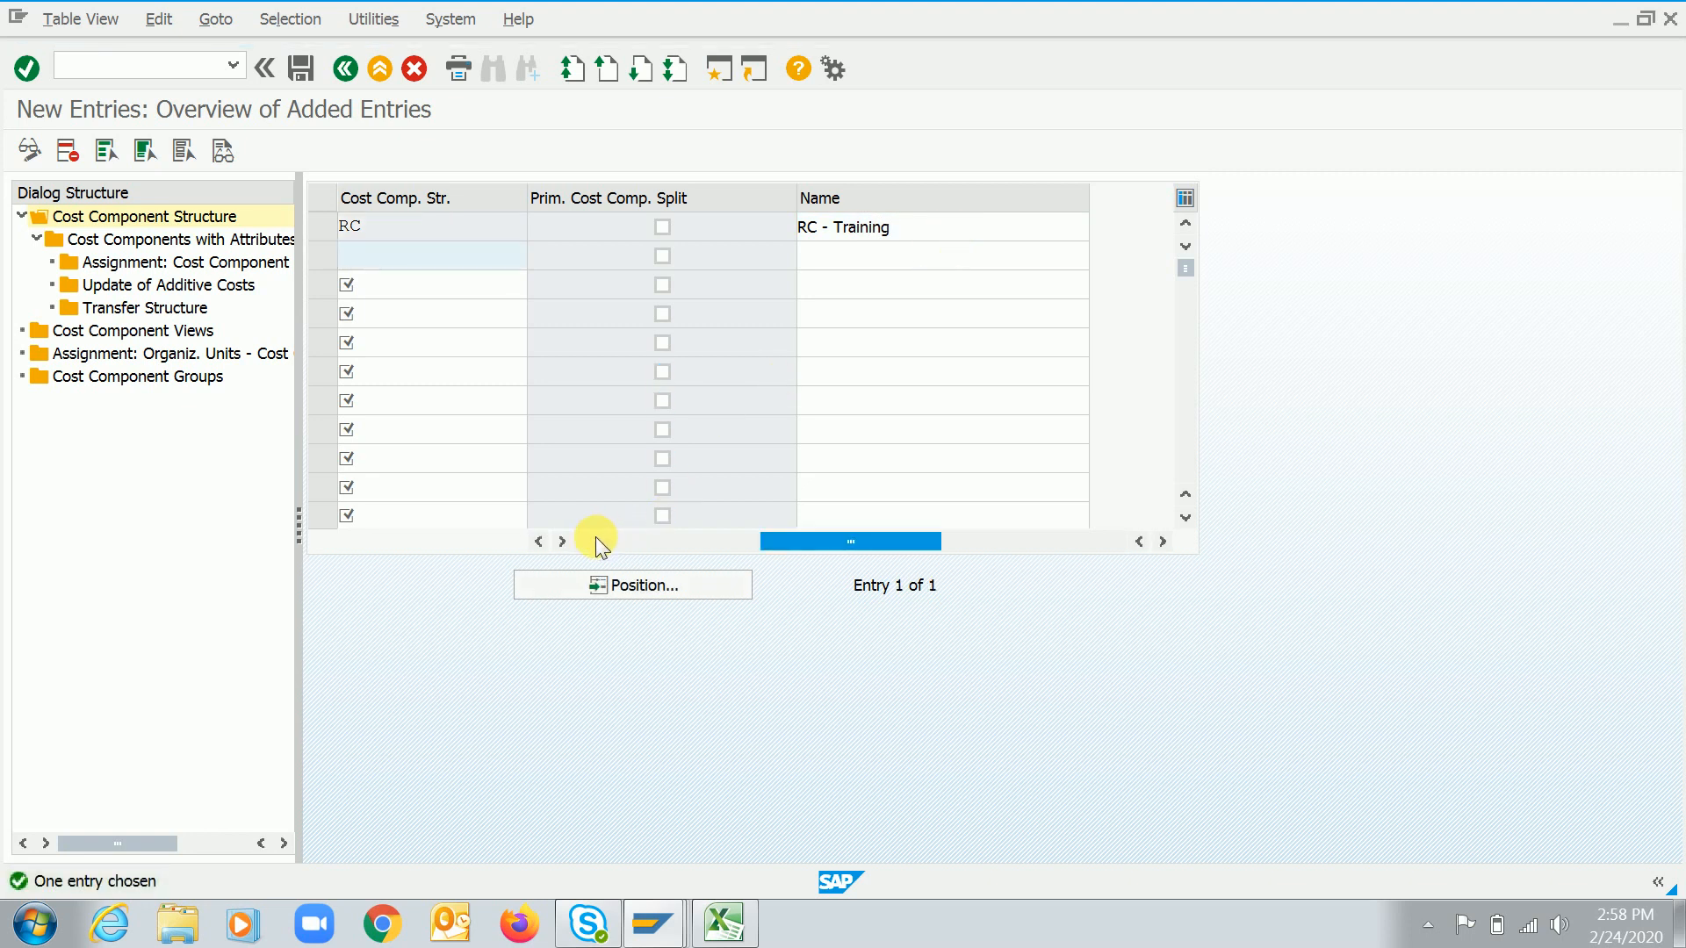
# Save the new cost component structure under the prompted customizing request
pyautogui.click(594, 539)
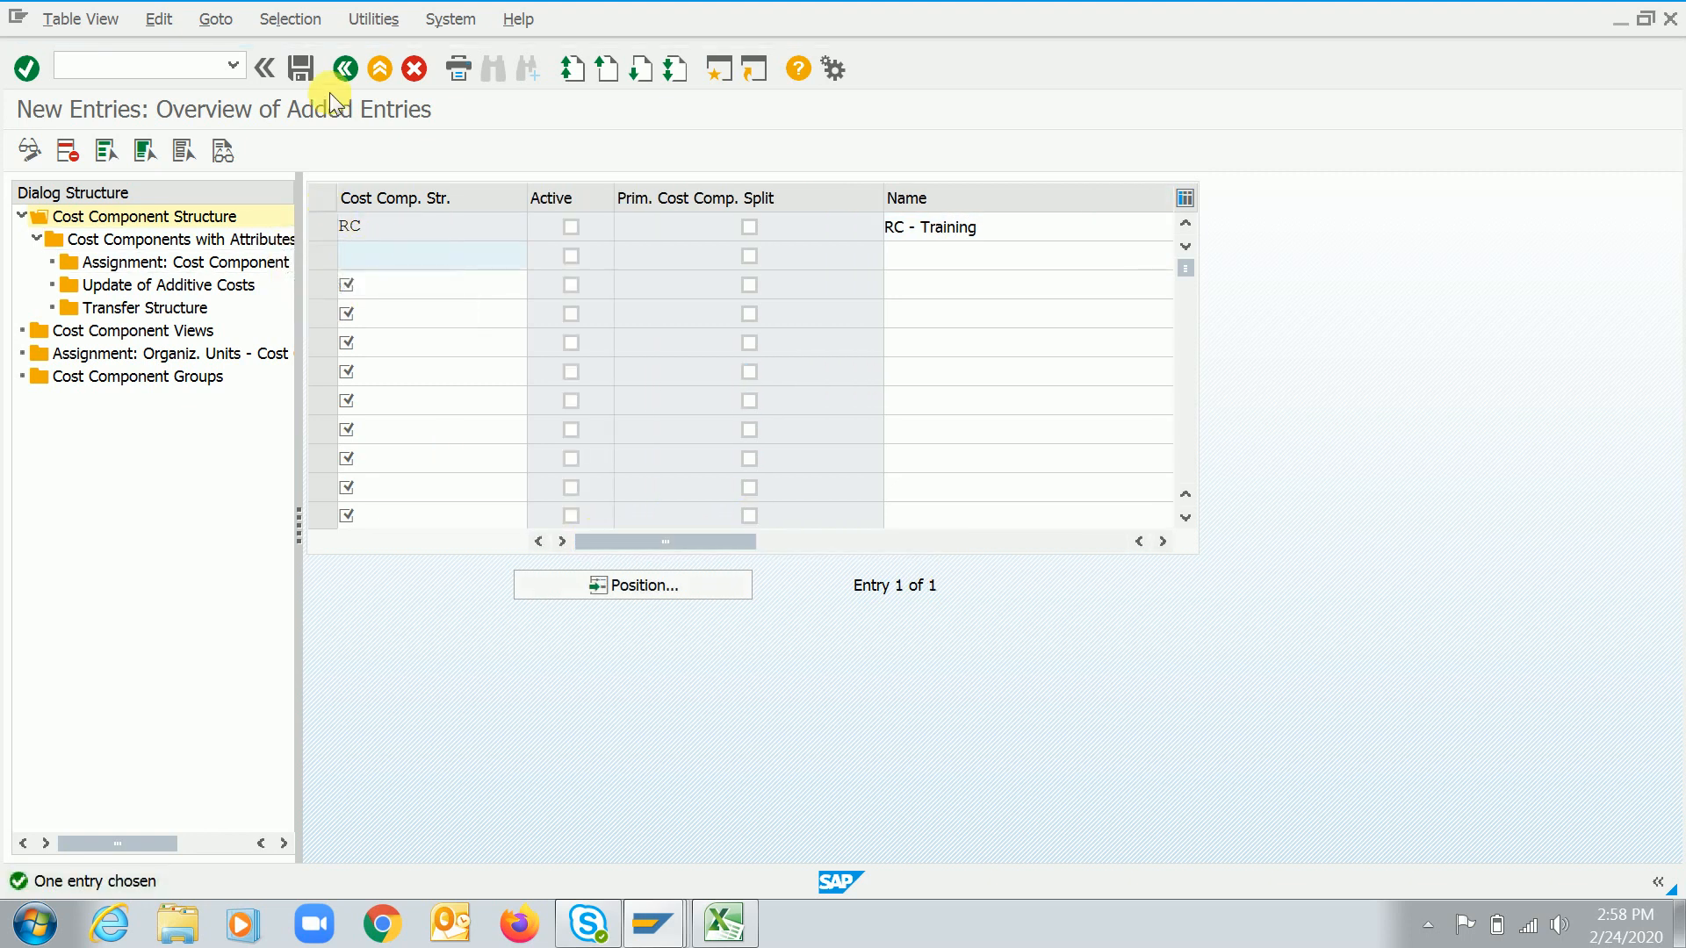
pyautogui.click(303, 72)
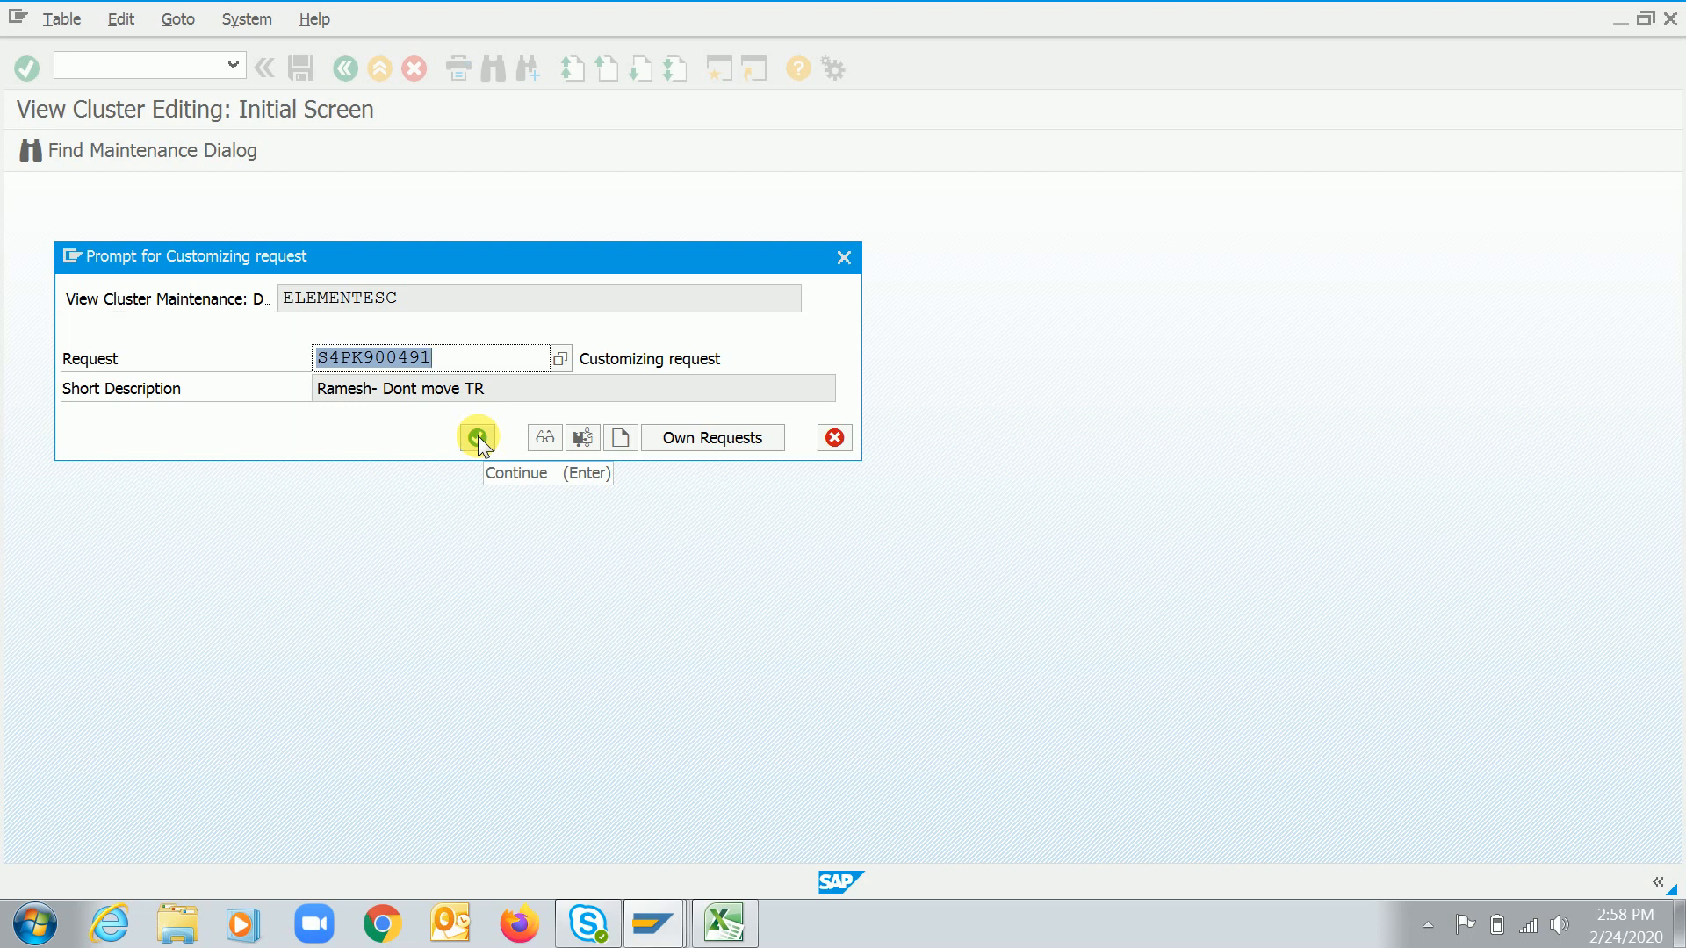
pyautogui.click(478, 435)
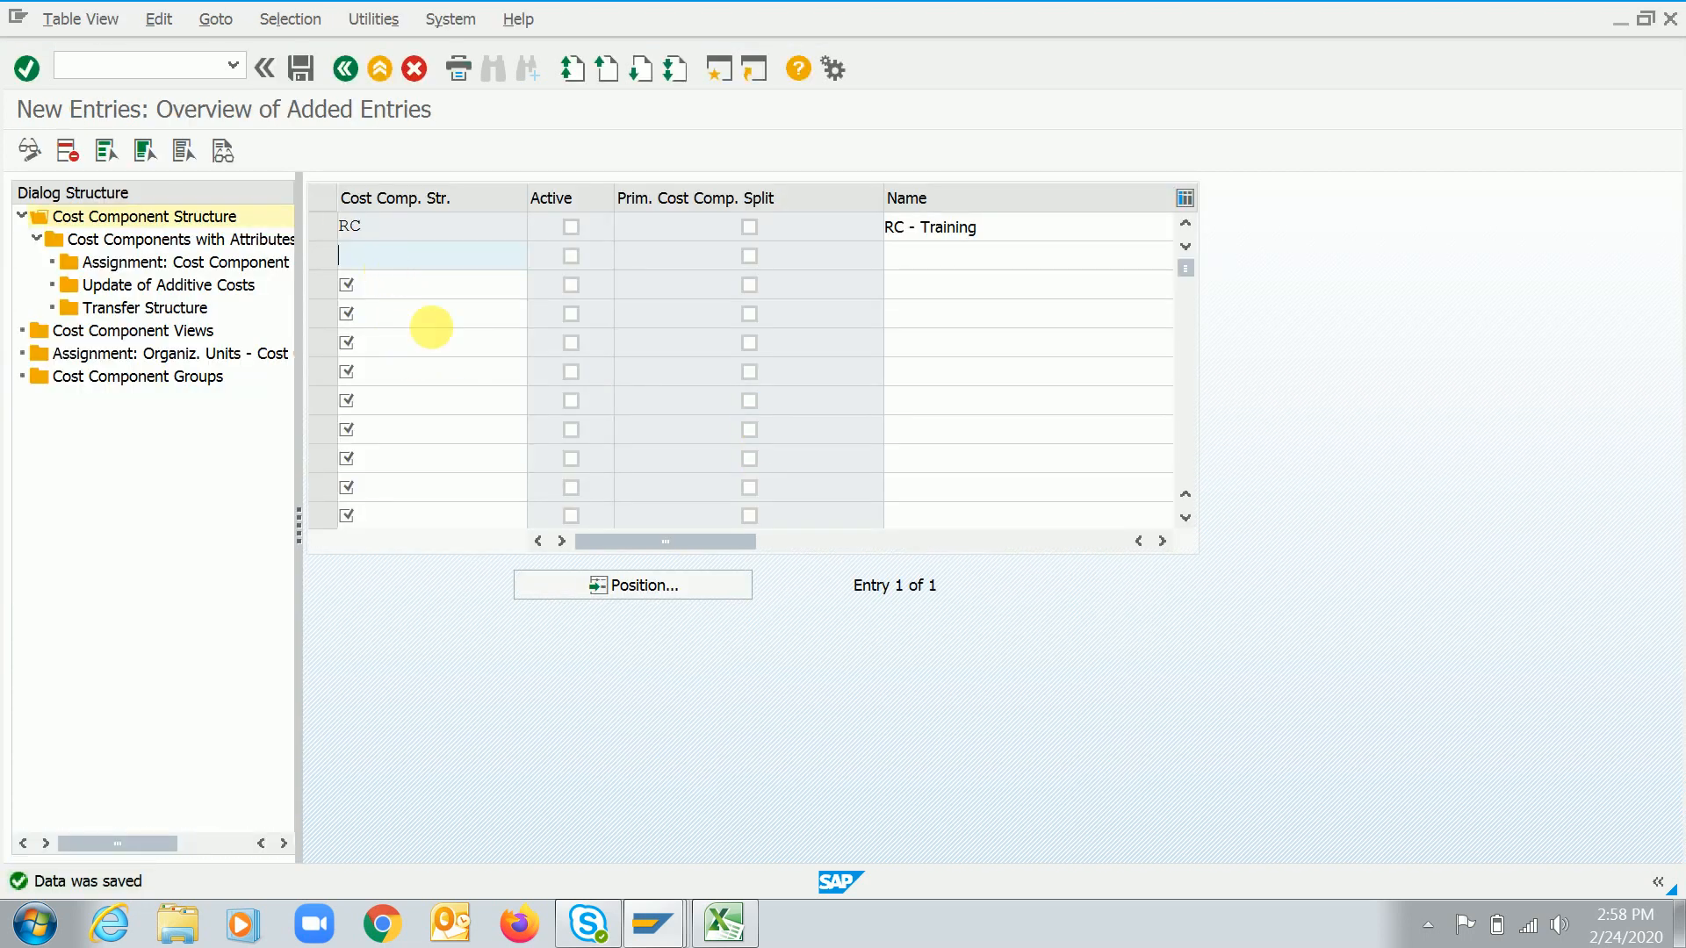
# Select structure RC and start a new entry in its Cost Components with Attributes
pyautogui.click(1428, 923)
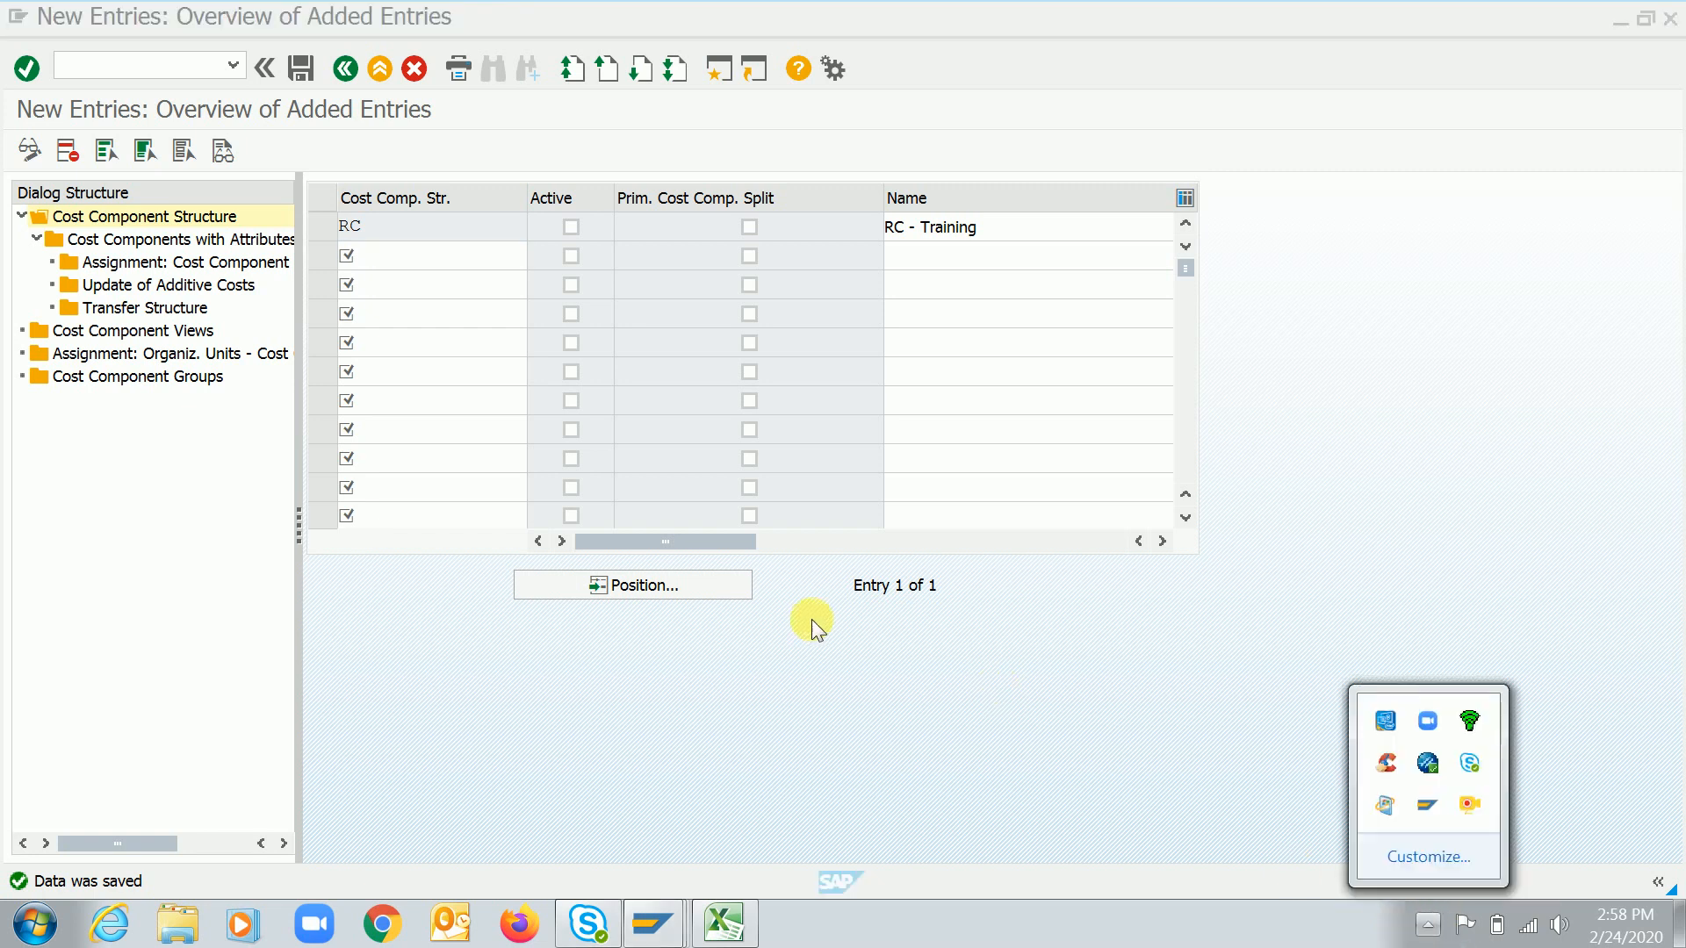
pyautogui.click(322, 227)
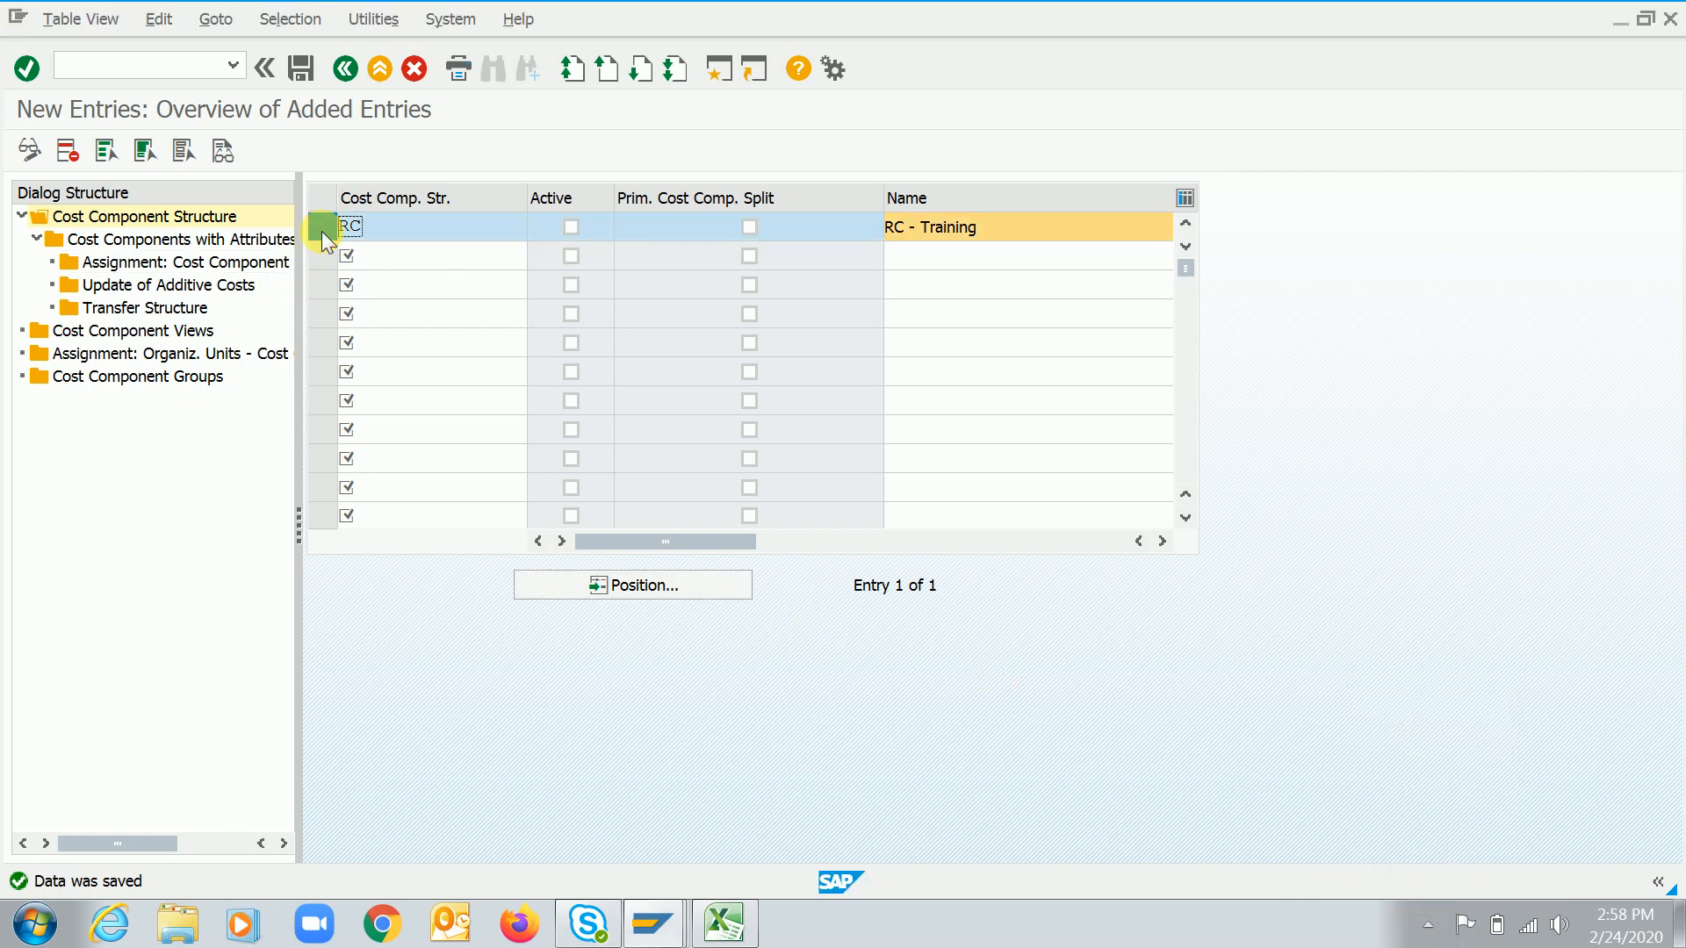
pyautogui.doubleClick(231, 242)
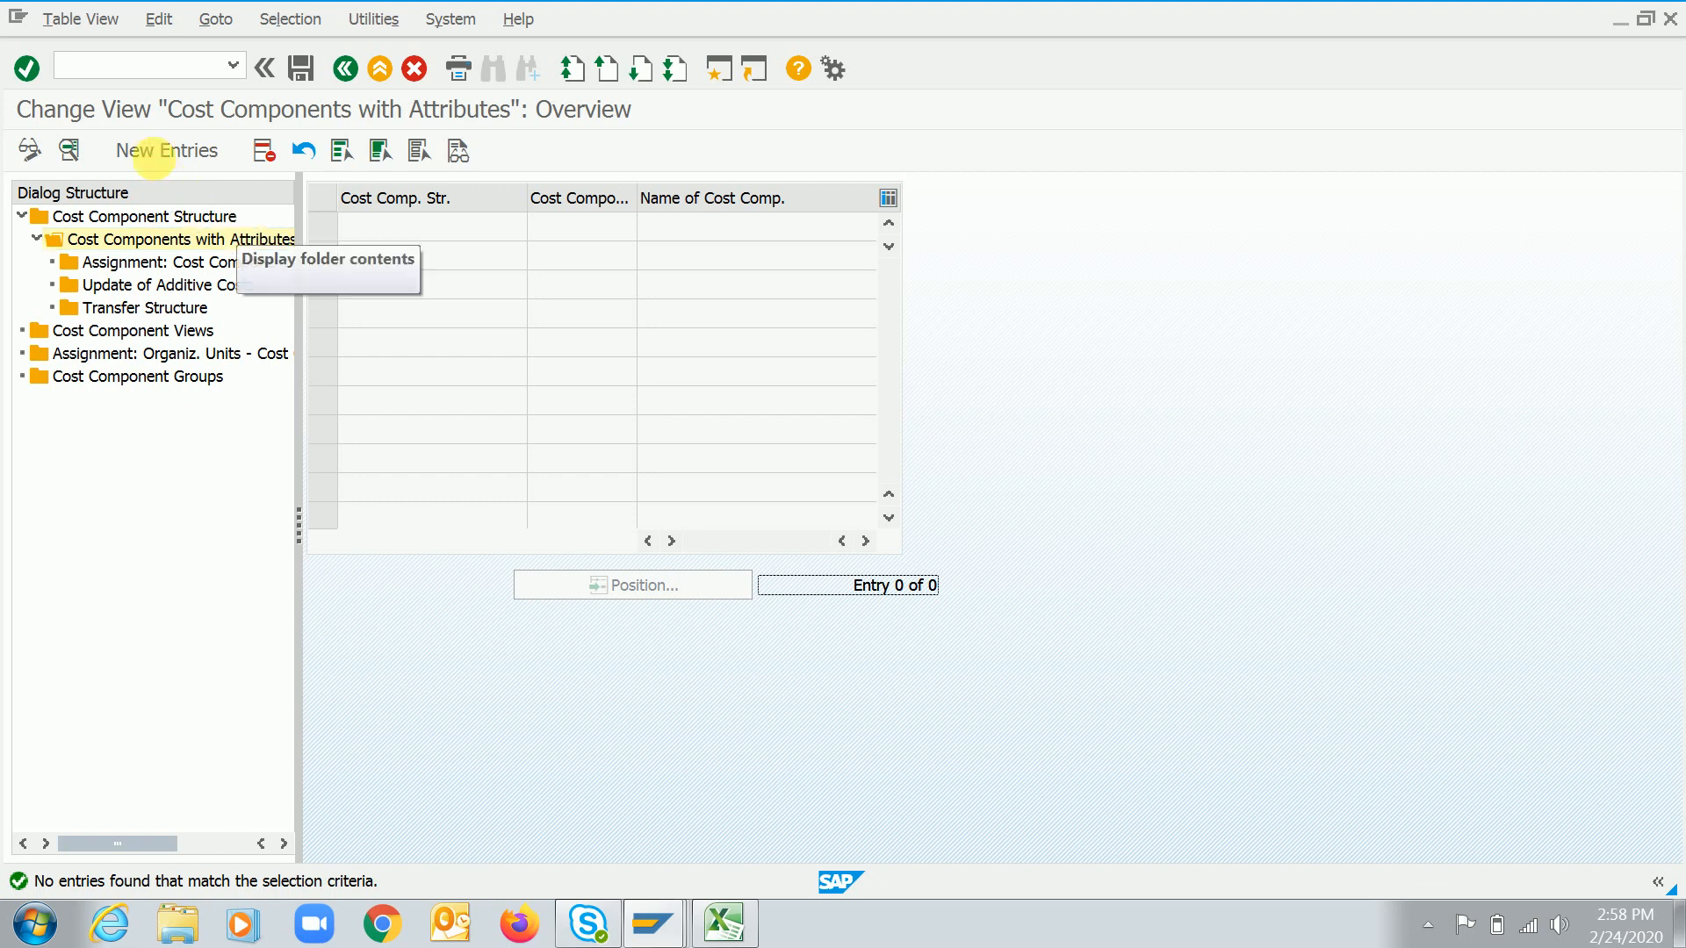
pyautogui.click(167, 154)
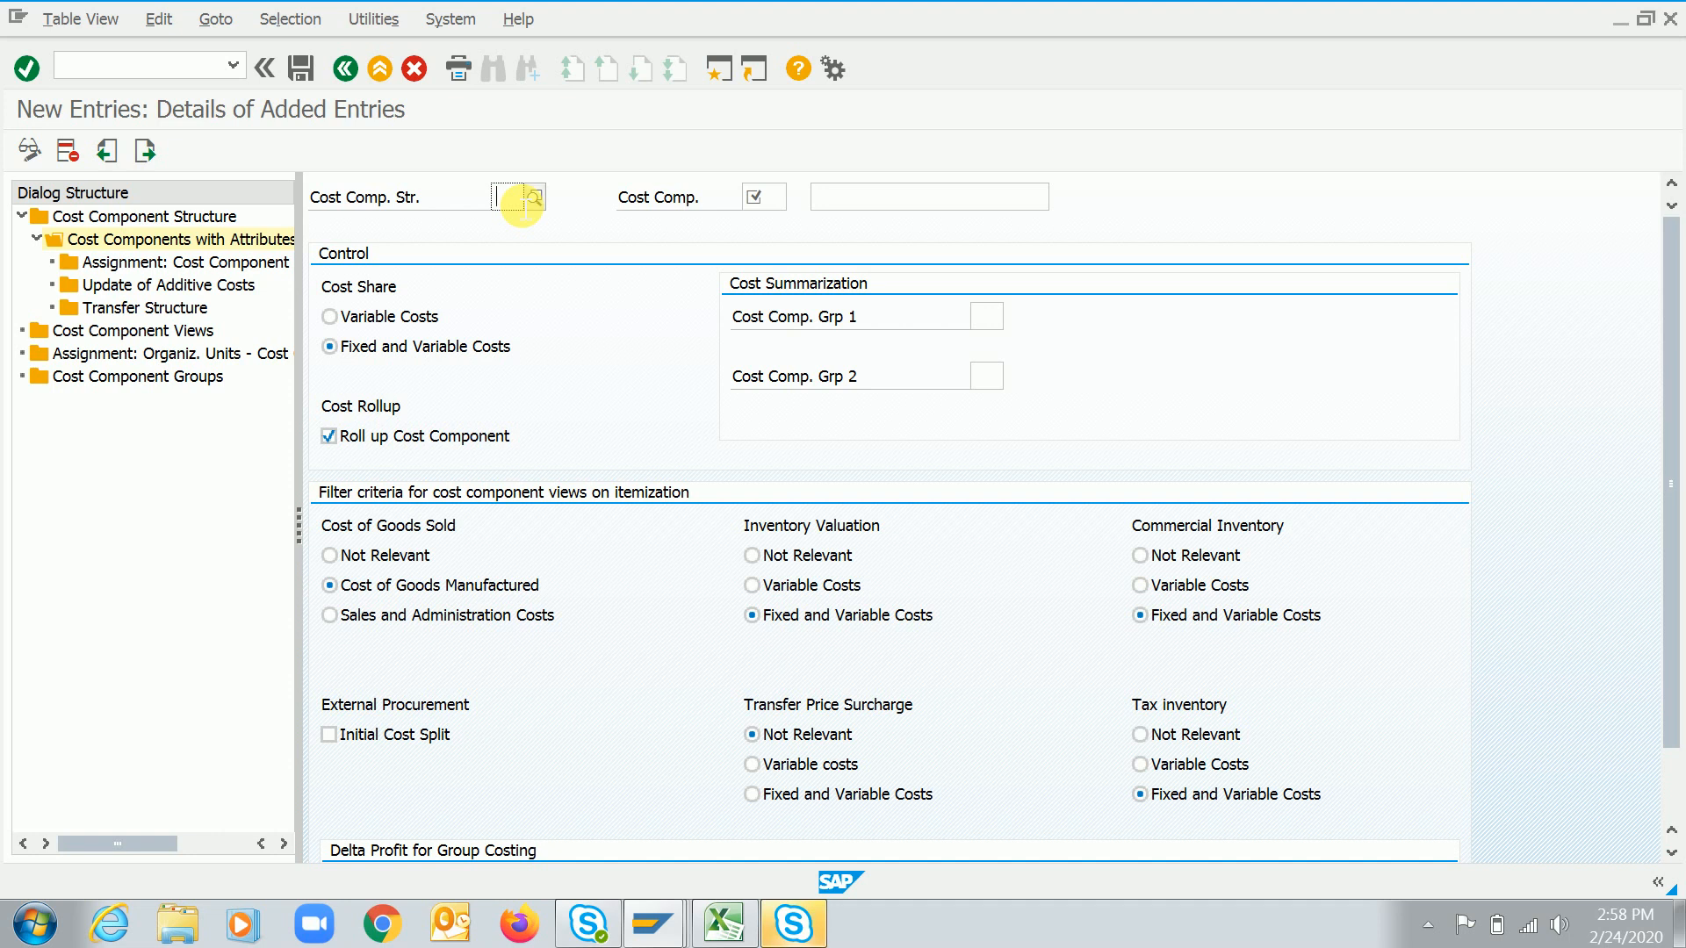
# Create cost component 10 named "Raw mtaerial cost" in cost component structure RC
pyautogui.write('RC')
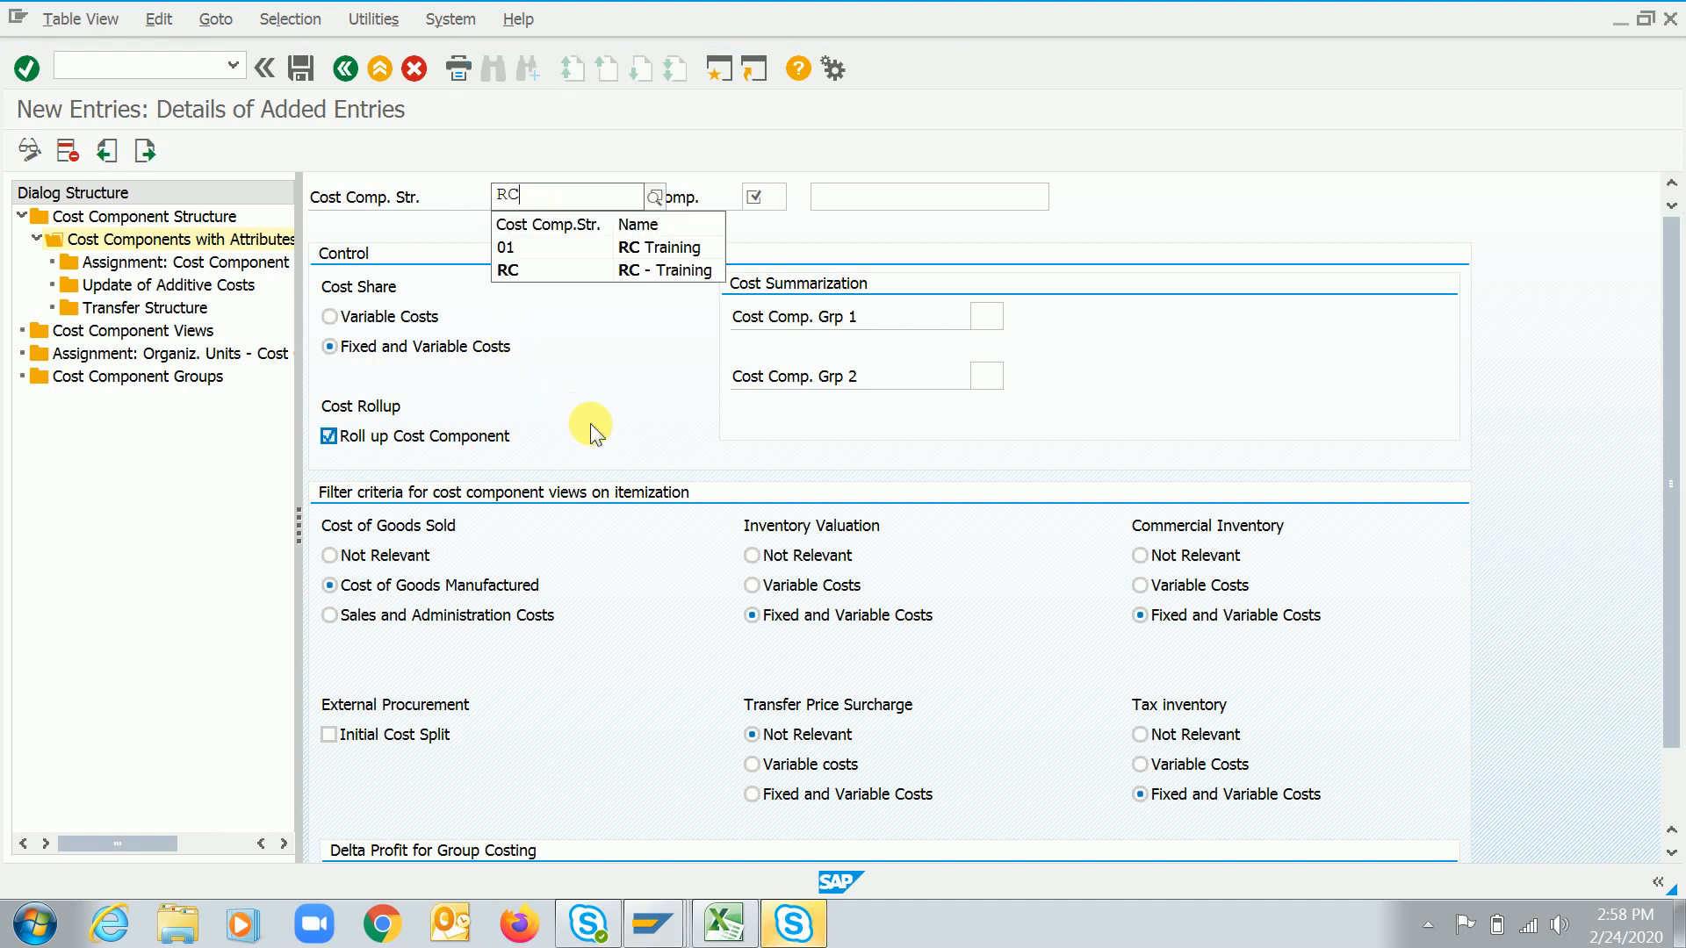
pyautogui.press('Tab')
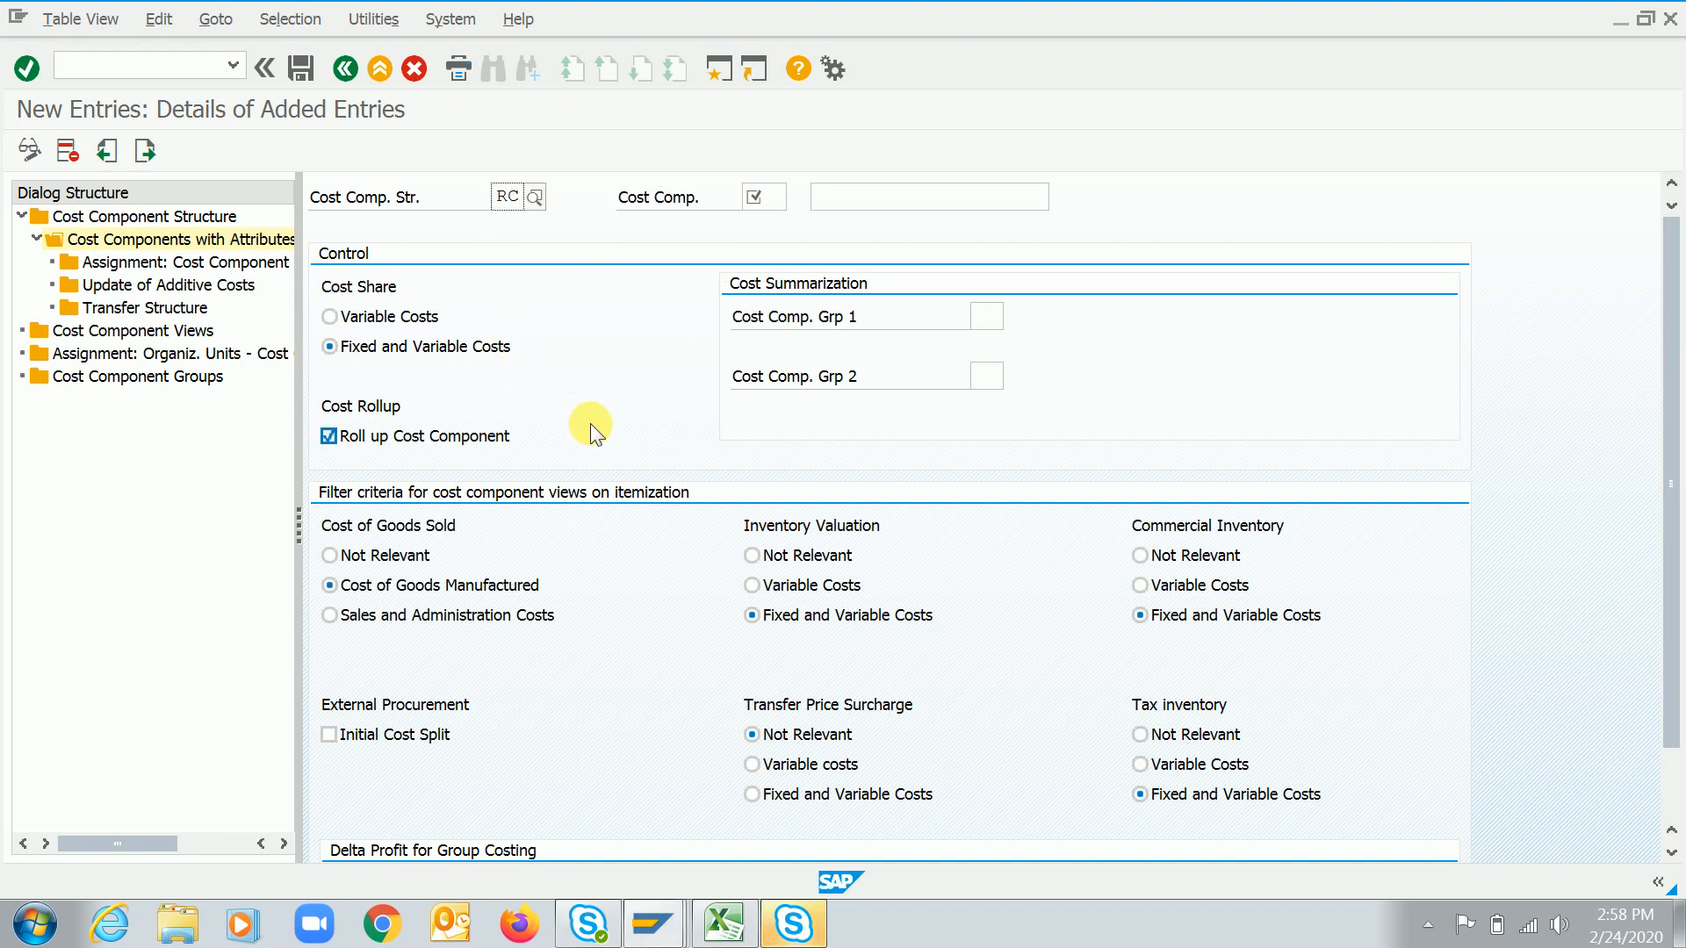
pyautogui.write('10')
pyautogui.write('Raw Mat')
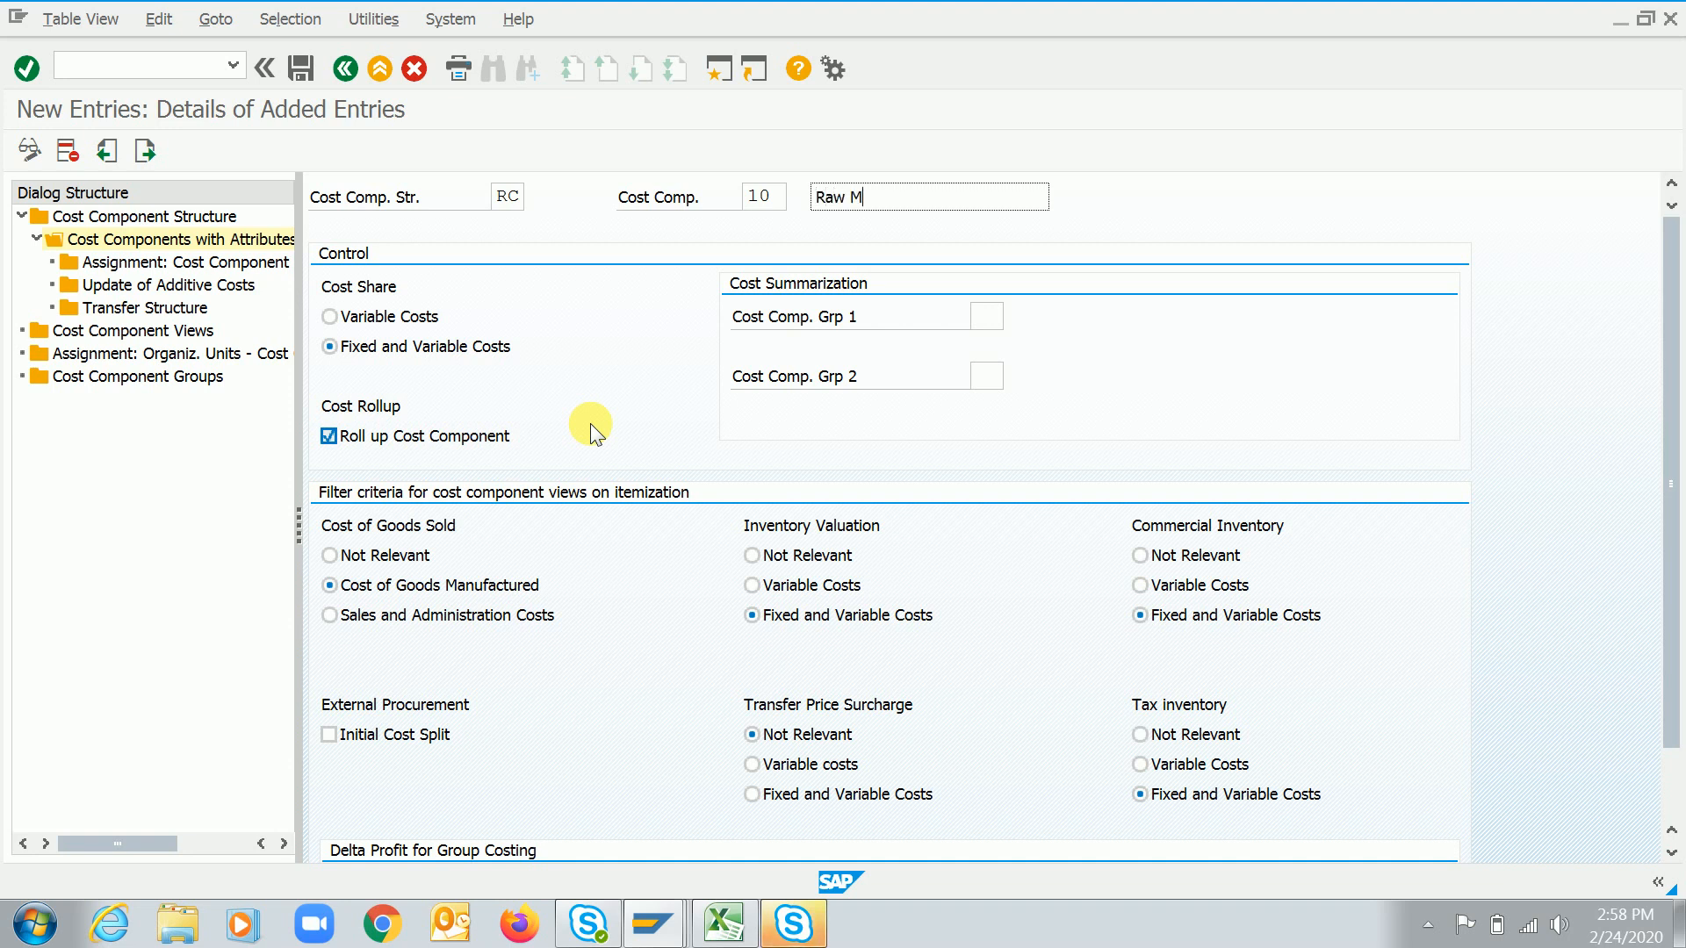
pyautogui.press('BackSpace')
pyautogui.press('BackSpace')
pyautogui.press('BackSpace')
pyautogui.press('BackSpace')
pyautogui.press('BackSpace')
pyautogui.press('BackSpace')
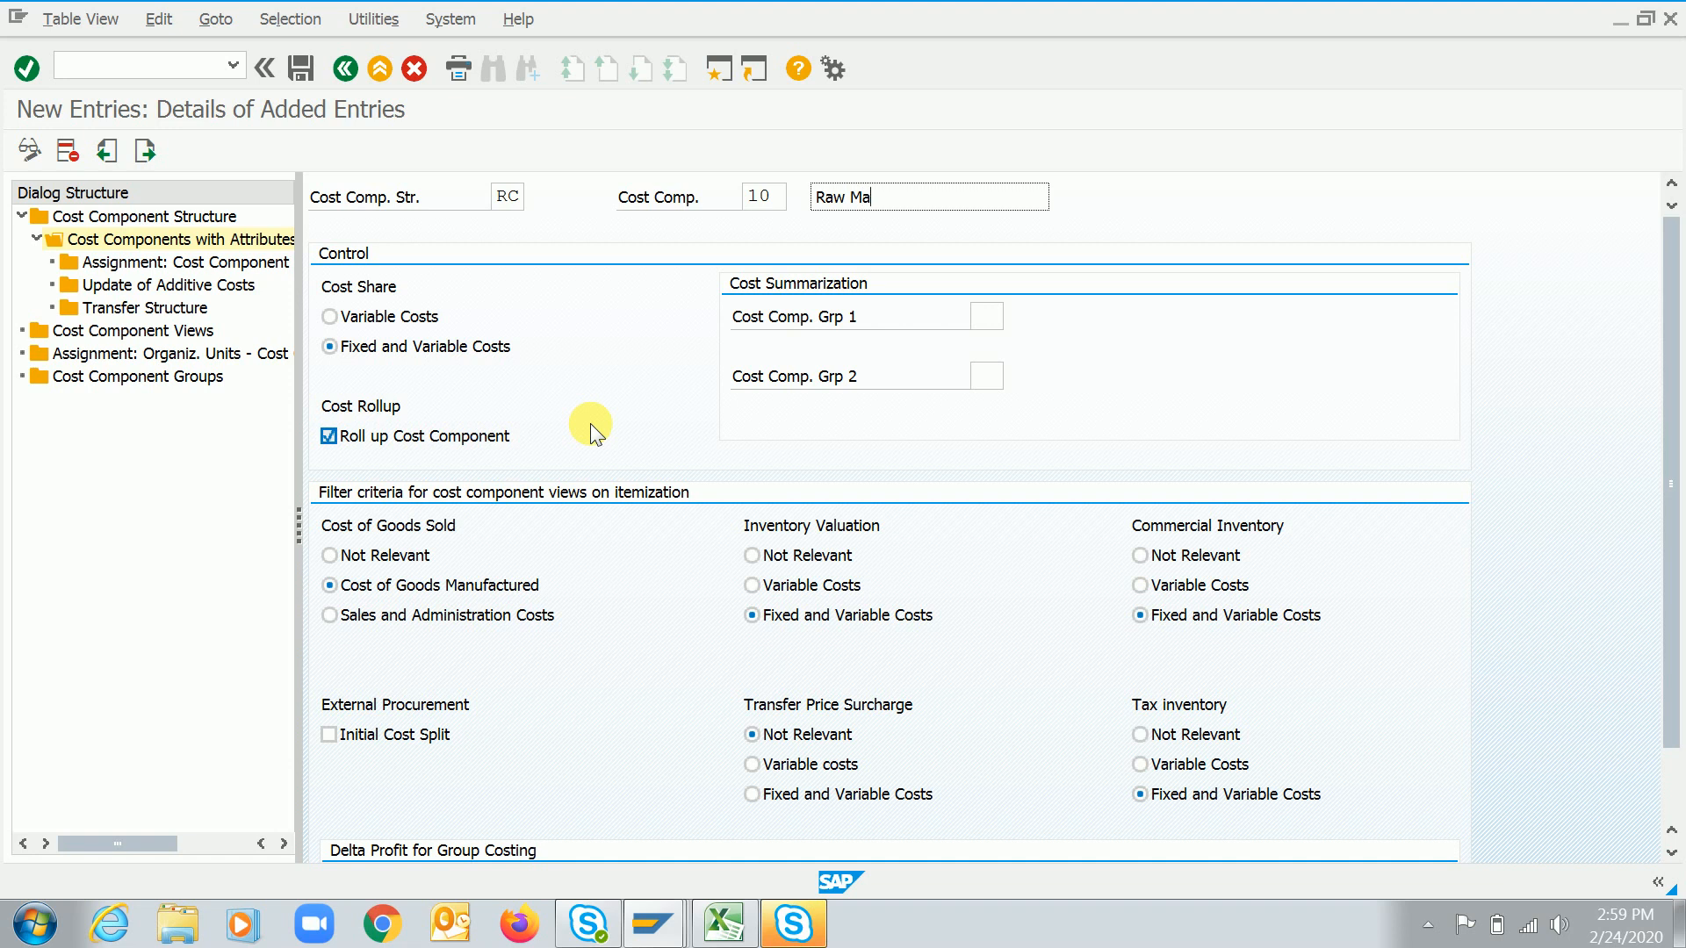
pyautogui.write('aw mtaerial cost')
pyautogui.press('Return')
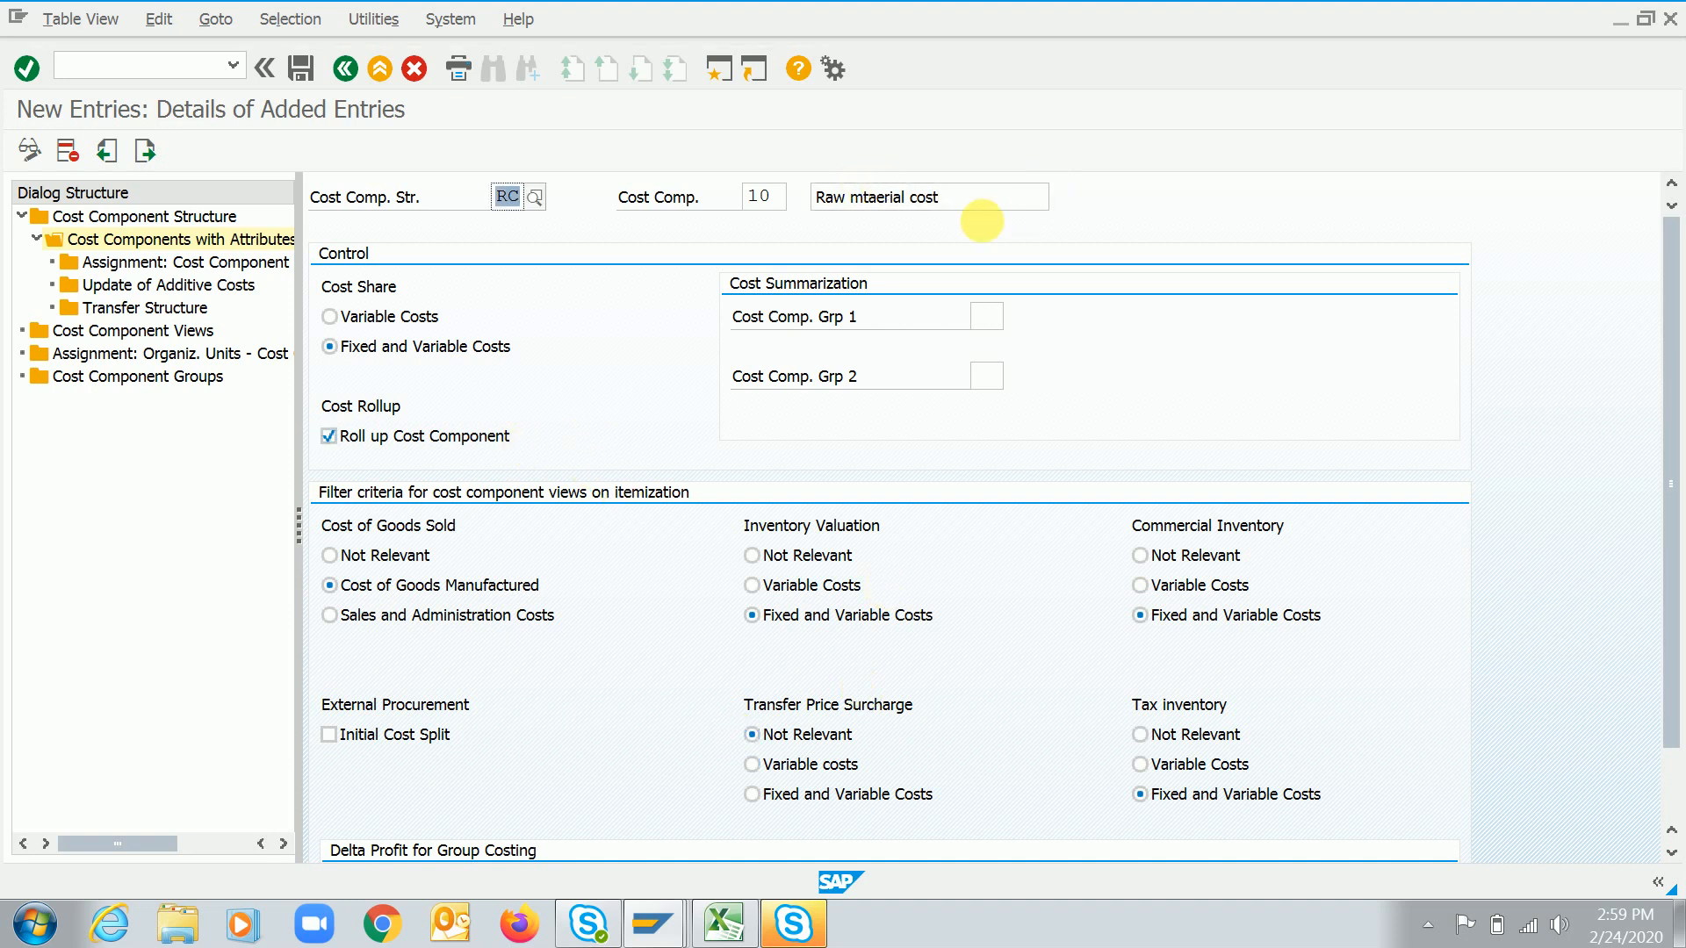
pyautogui.click(970, 209)
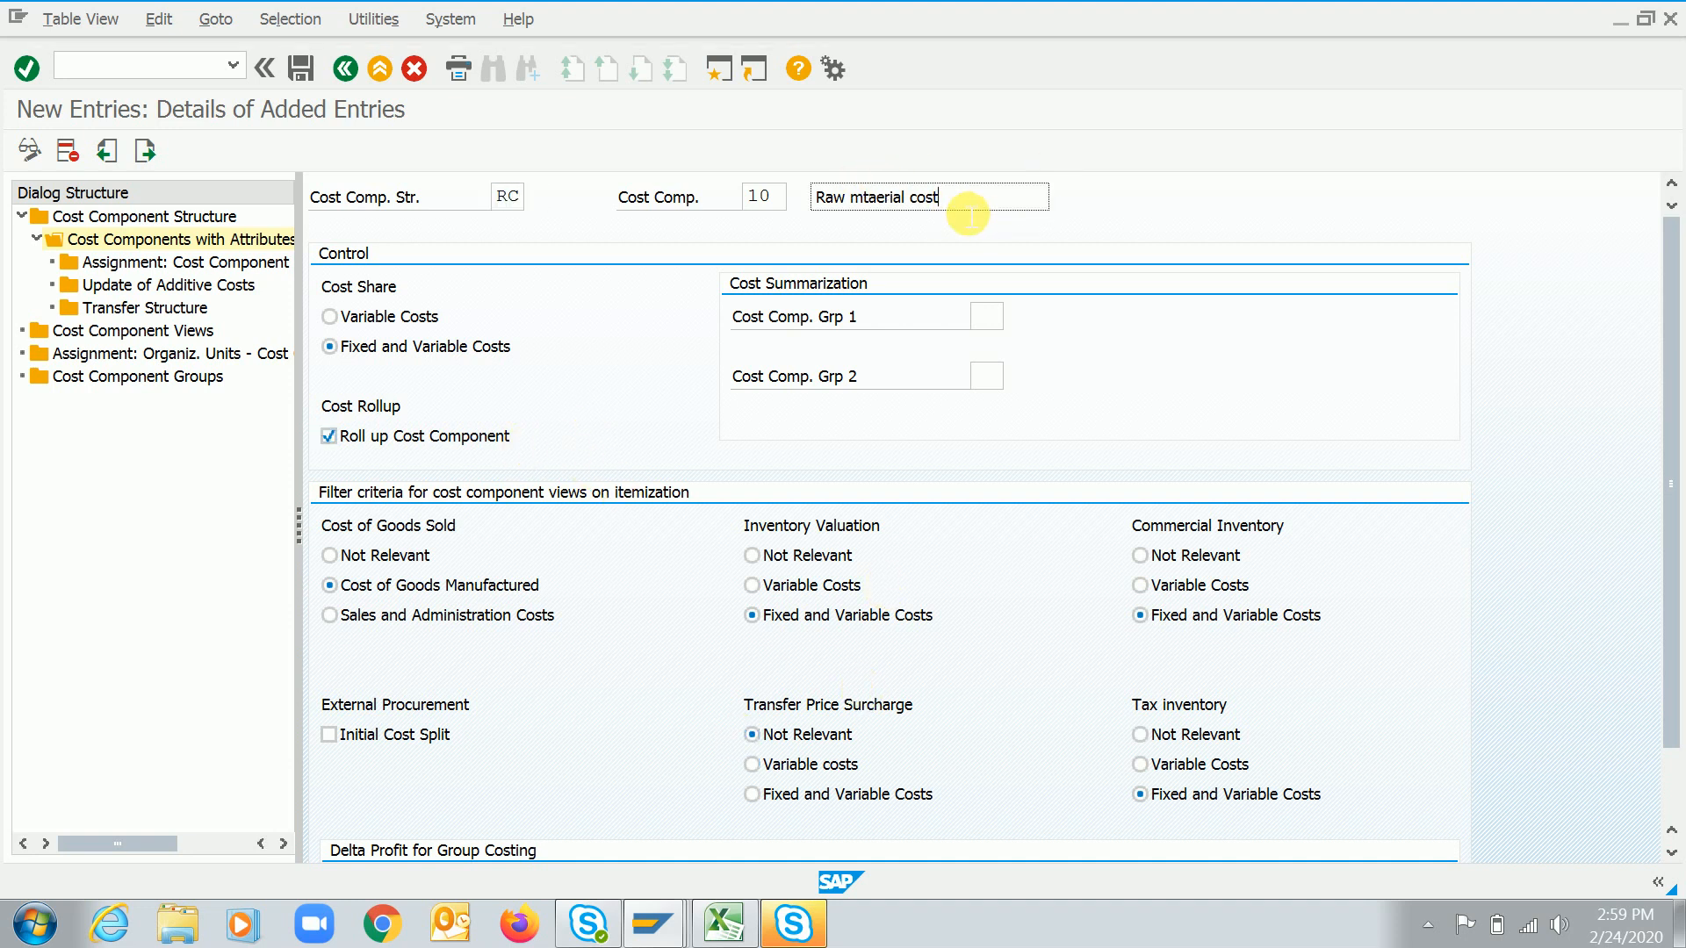
# Set the cost component's cost share to Variable Costs and confirm the entry
pyautogui.click(360, 321)
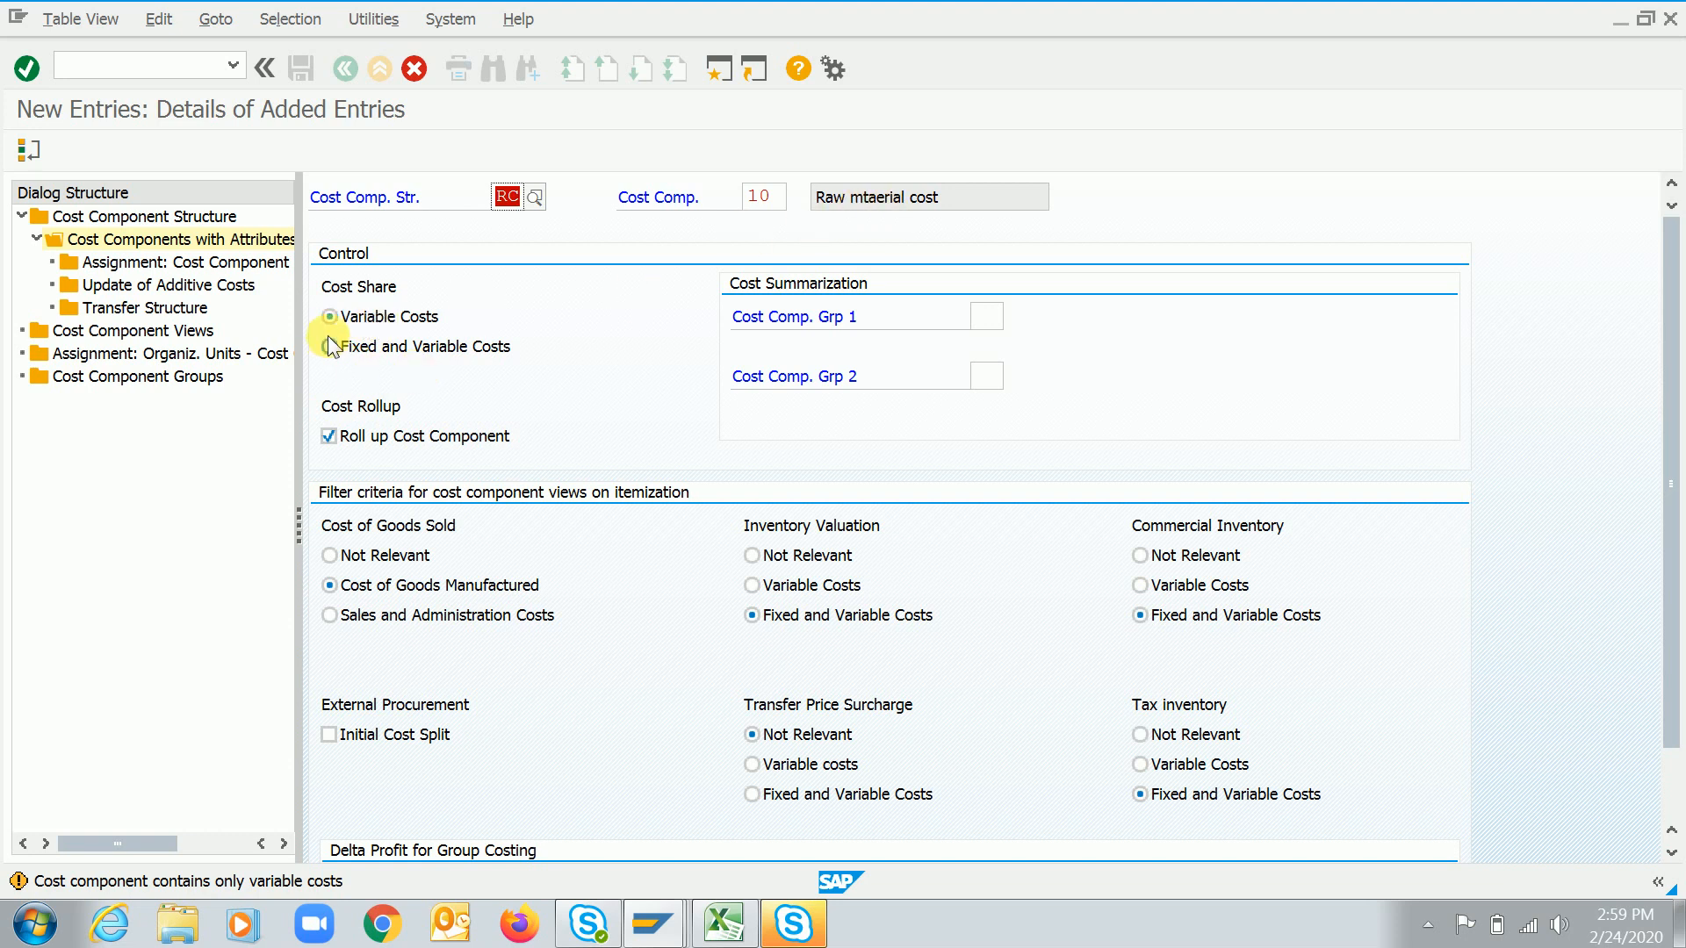
pyautogui.click(371, 346)
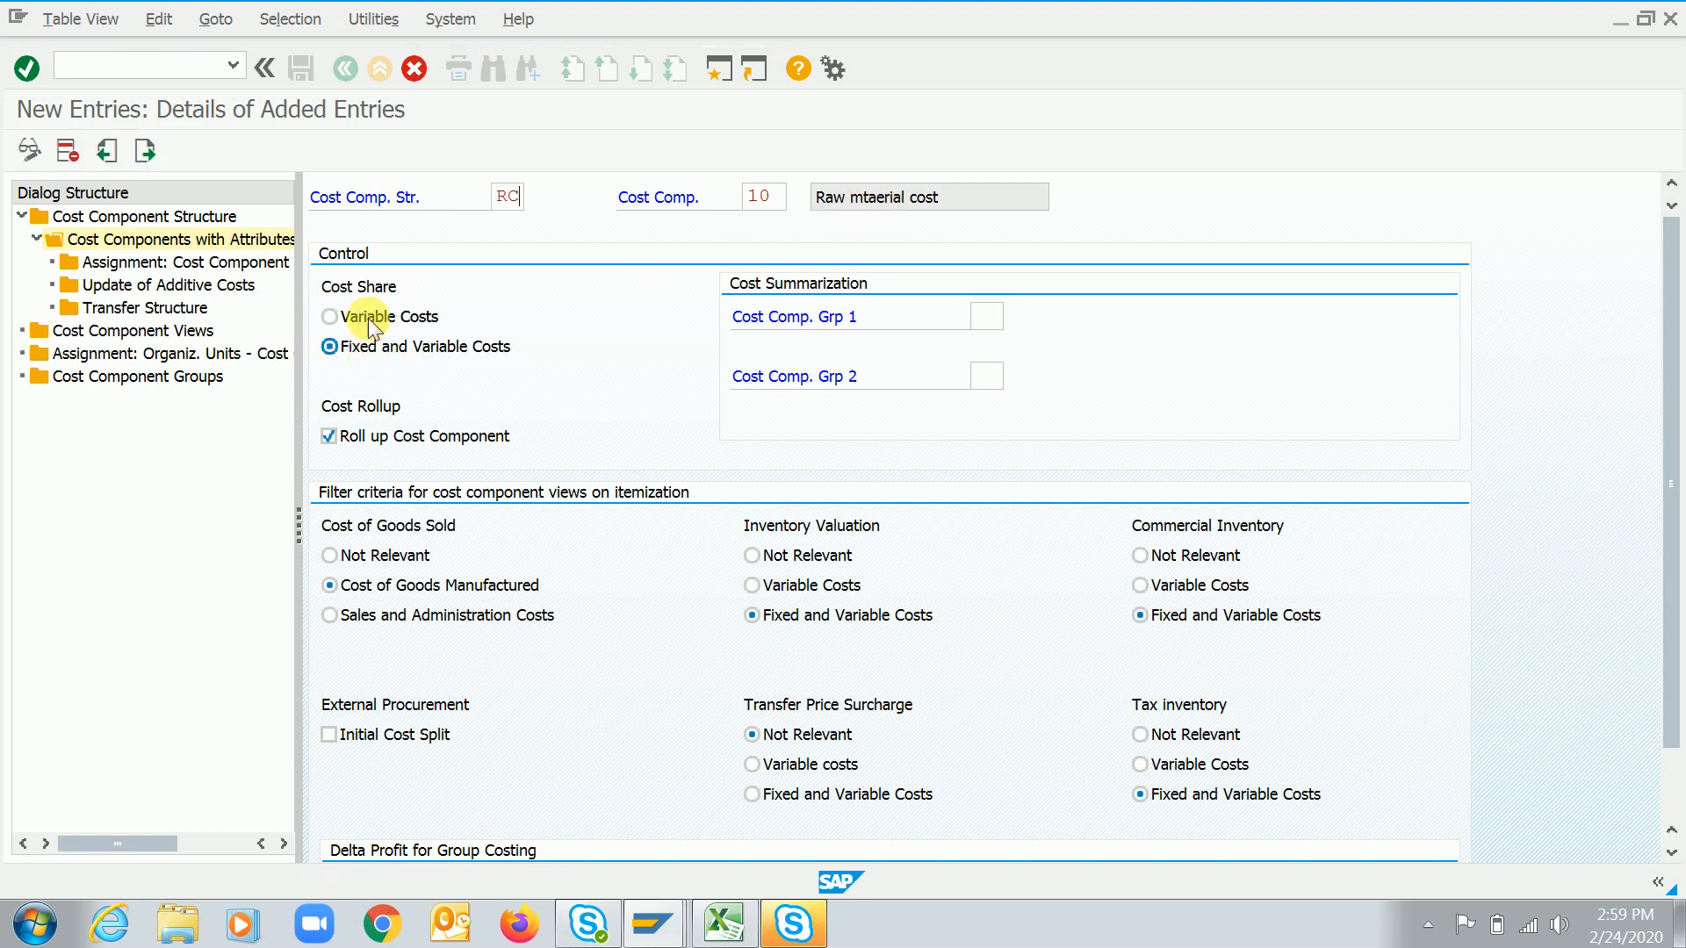
pyautogui.click(370, 323)
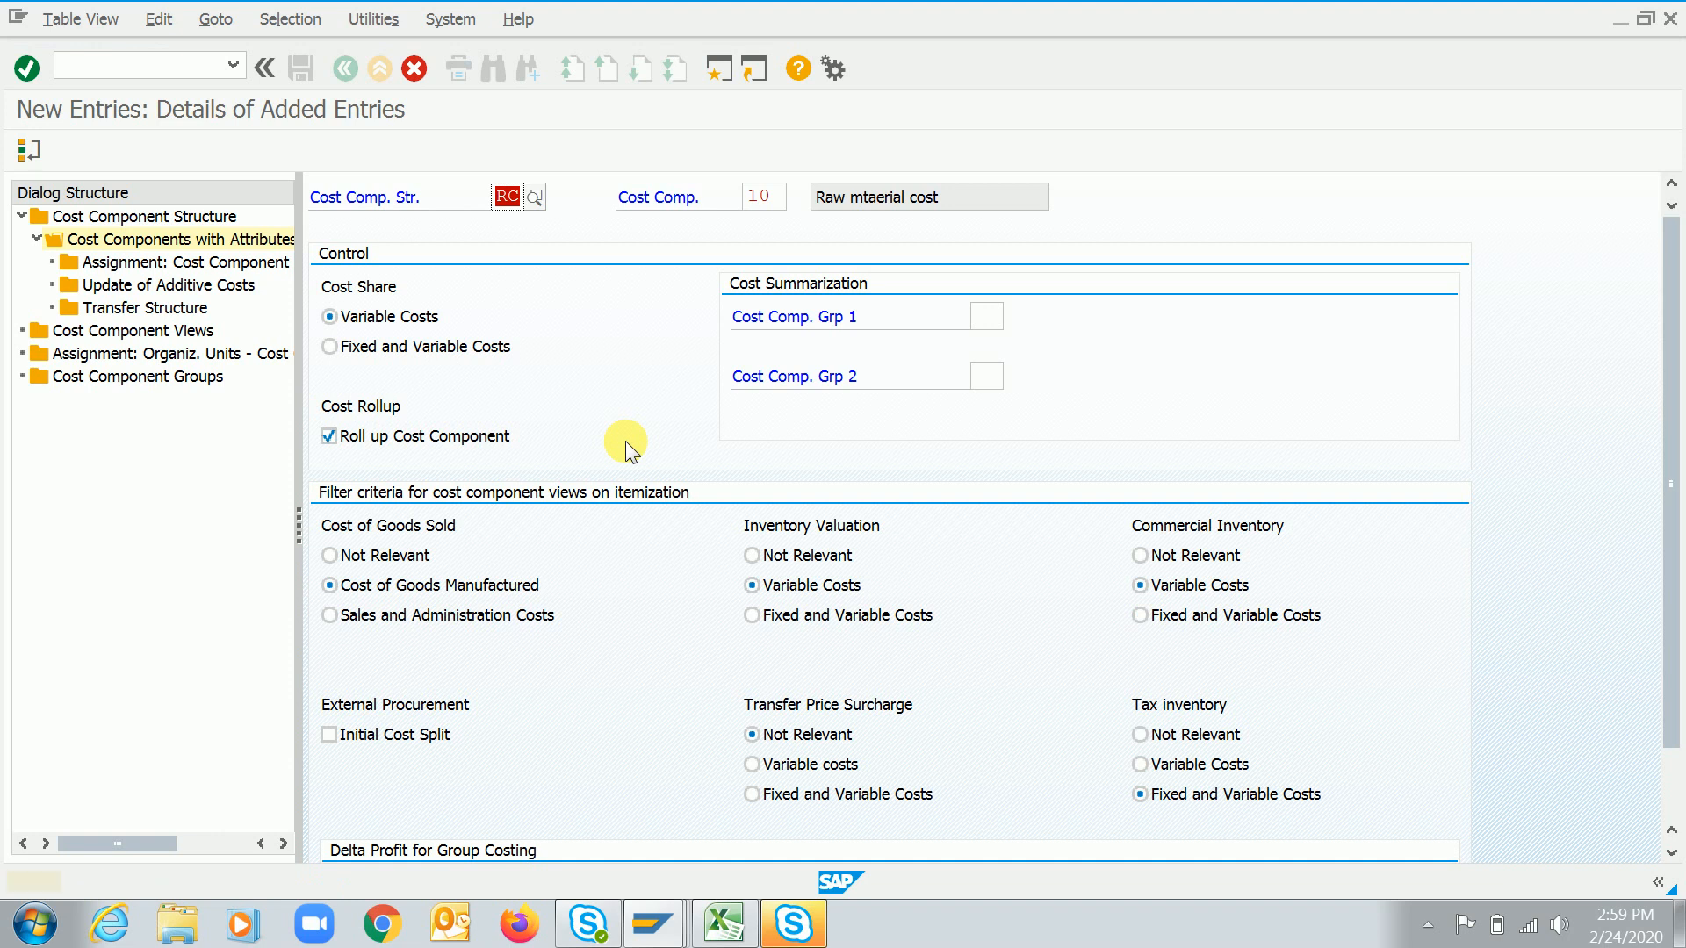
pyautogui.press('Return')
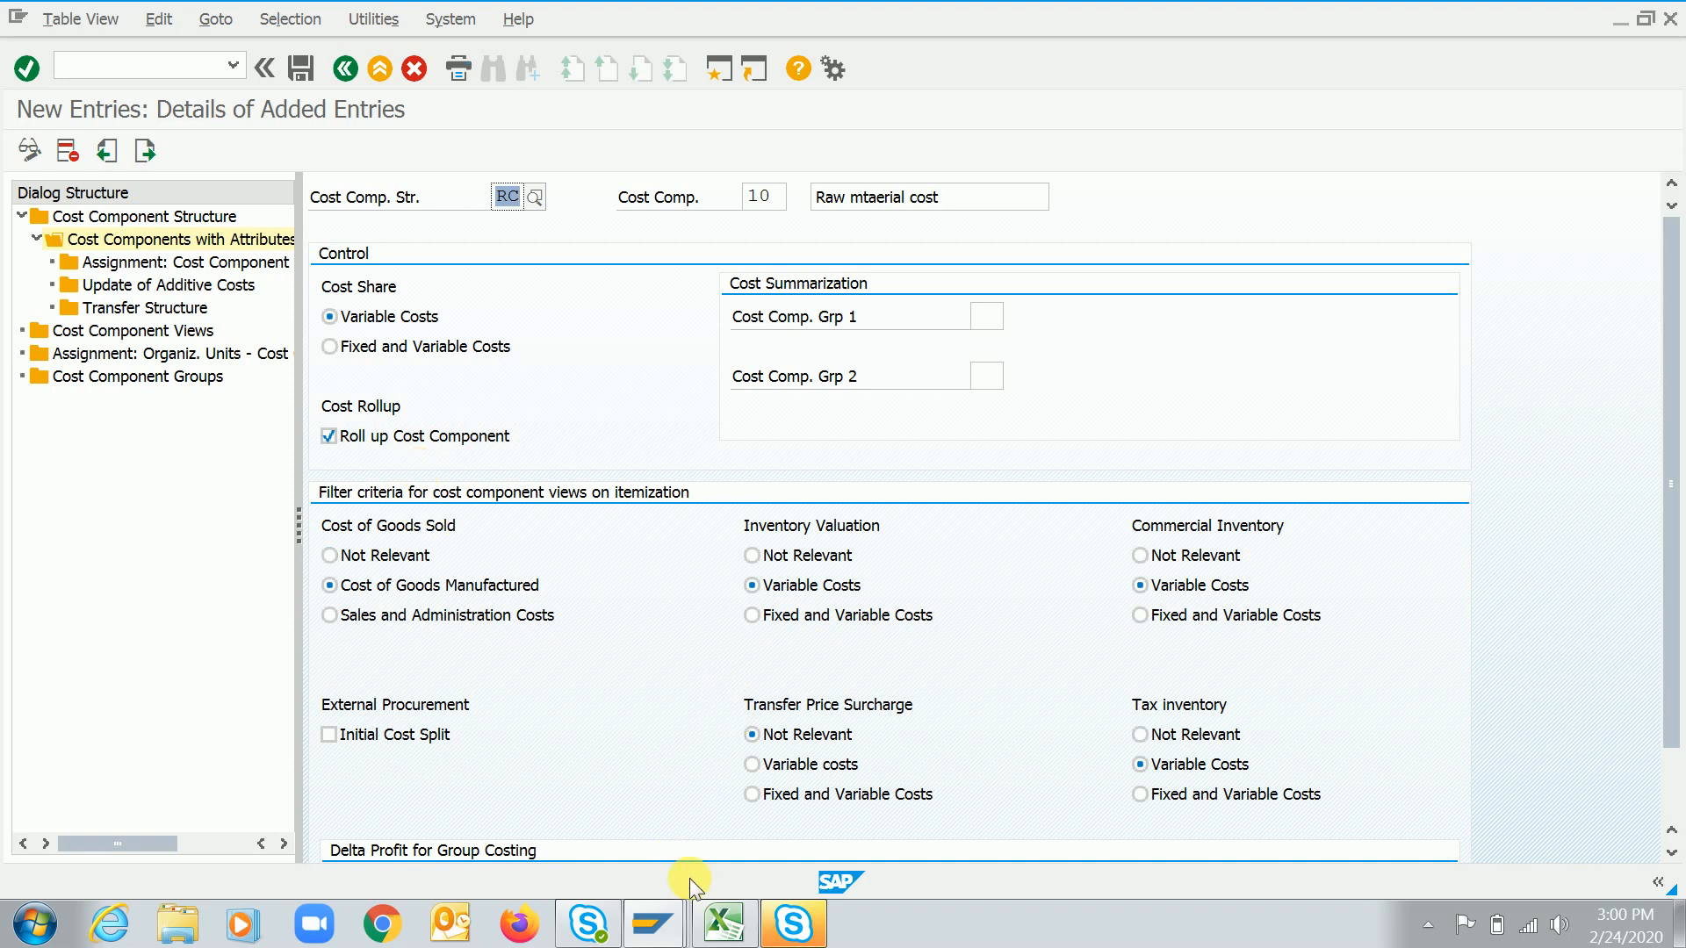
# Switch to the Excel sheet and enter "Product - D Semi finished product" in cell B108
pyautogui.click(724, 924)
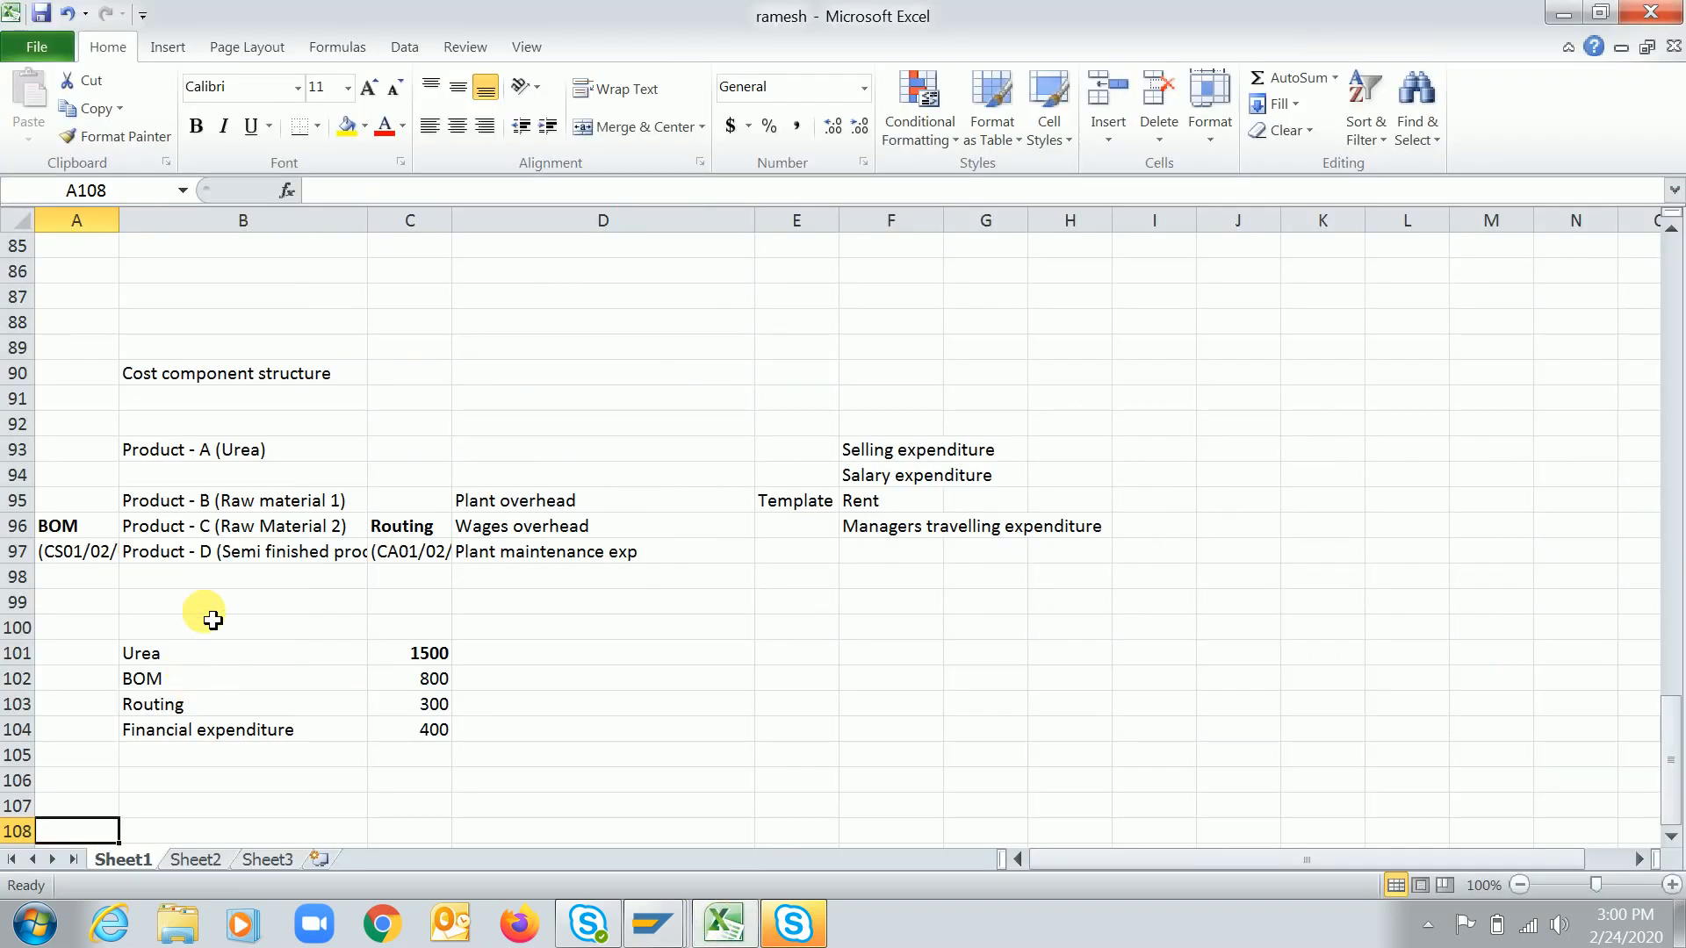
pyautogui.click(172, 562)
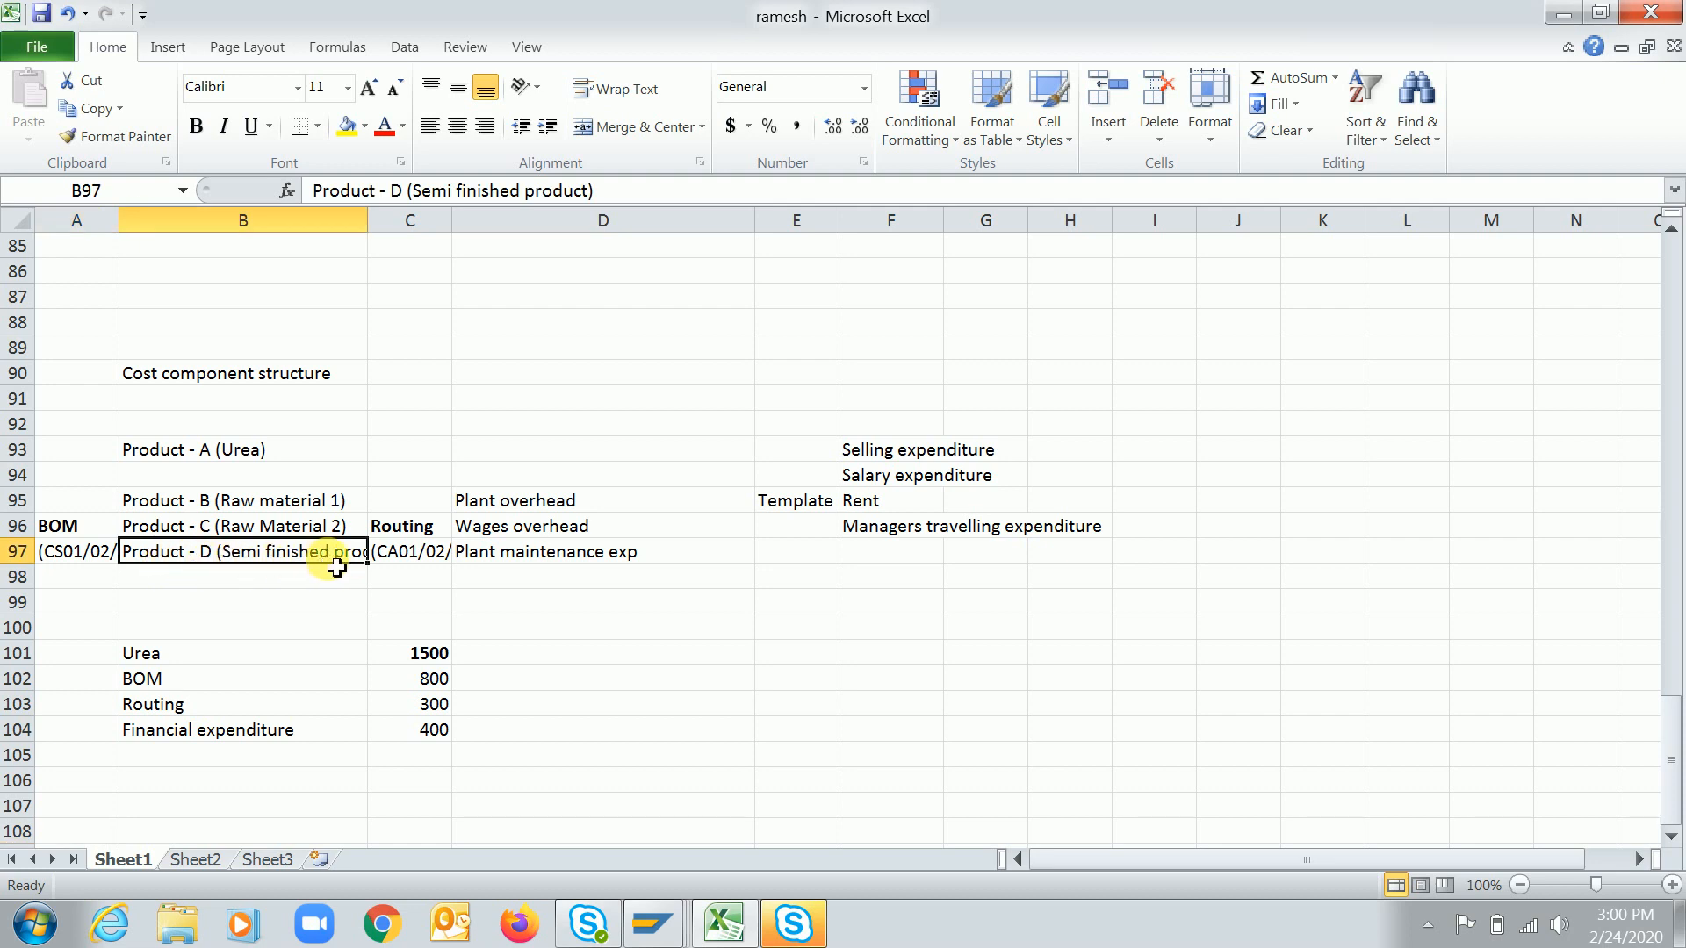
pyautogui.click(224, 805)
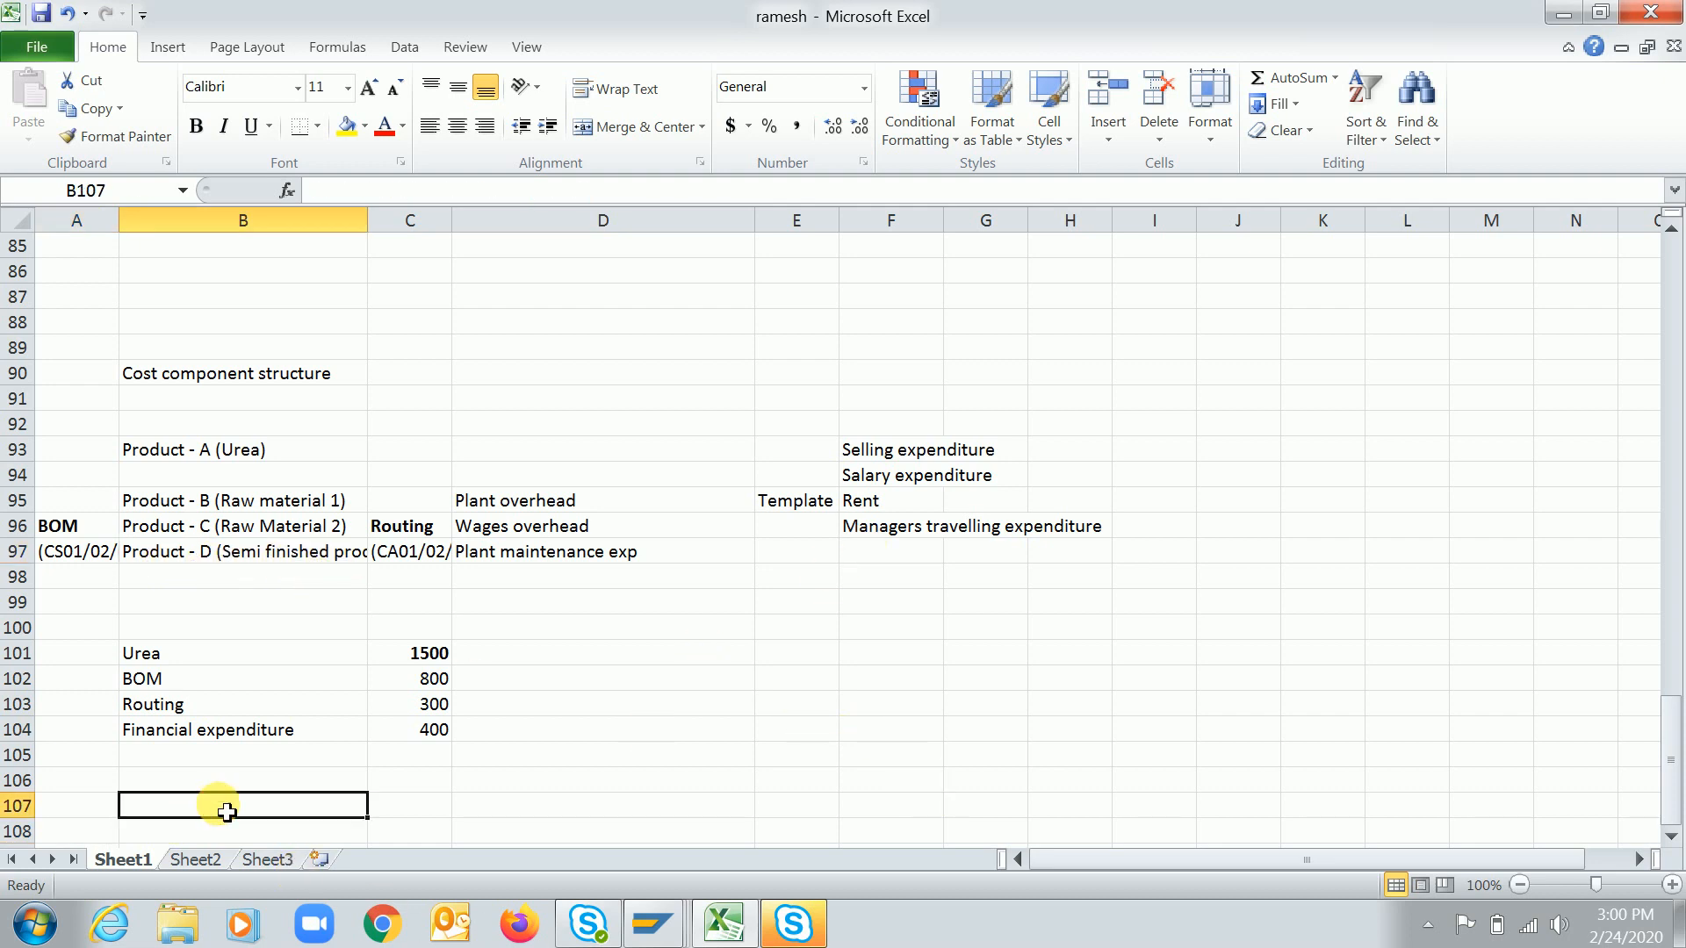
pyautogui.press('Down')
pyautogui.press('Down')
pyautogui.press('Down')
pyautogui.press('Down')
pyautogui.press('Down')
pyautogui.press('Down')
pyautogui.press('Down')
pyautogui.press('Up')
pyautogui.press('Up')
pyautogui.press('Up')
pyautogui.press('Up')
pyautogui.press('Up')
pyautogui.press('Up')
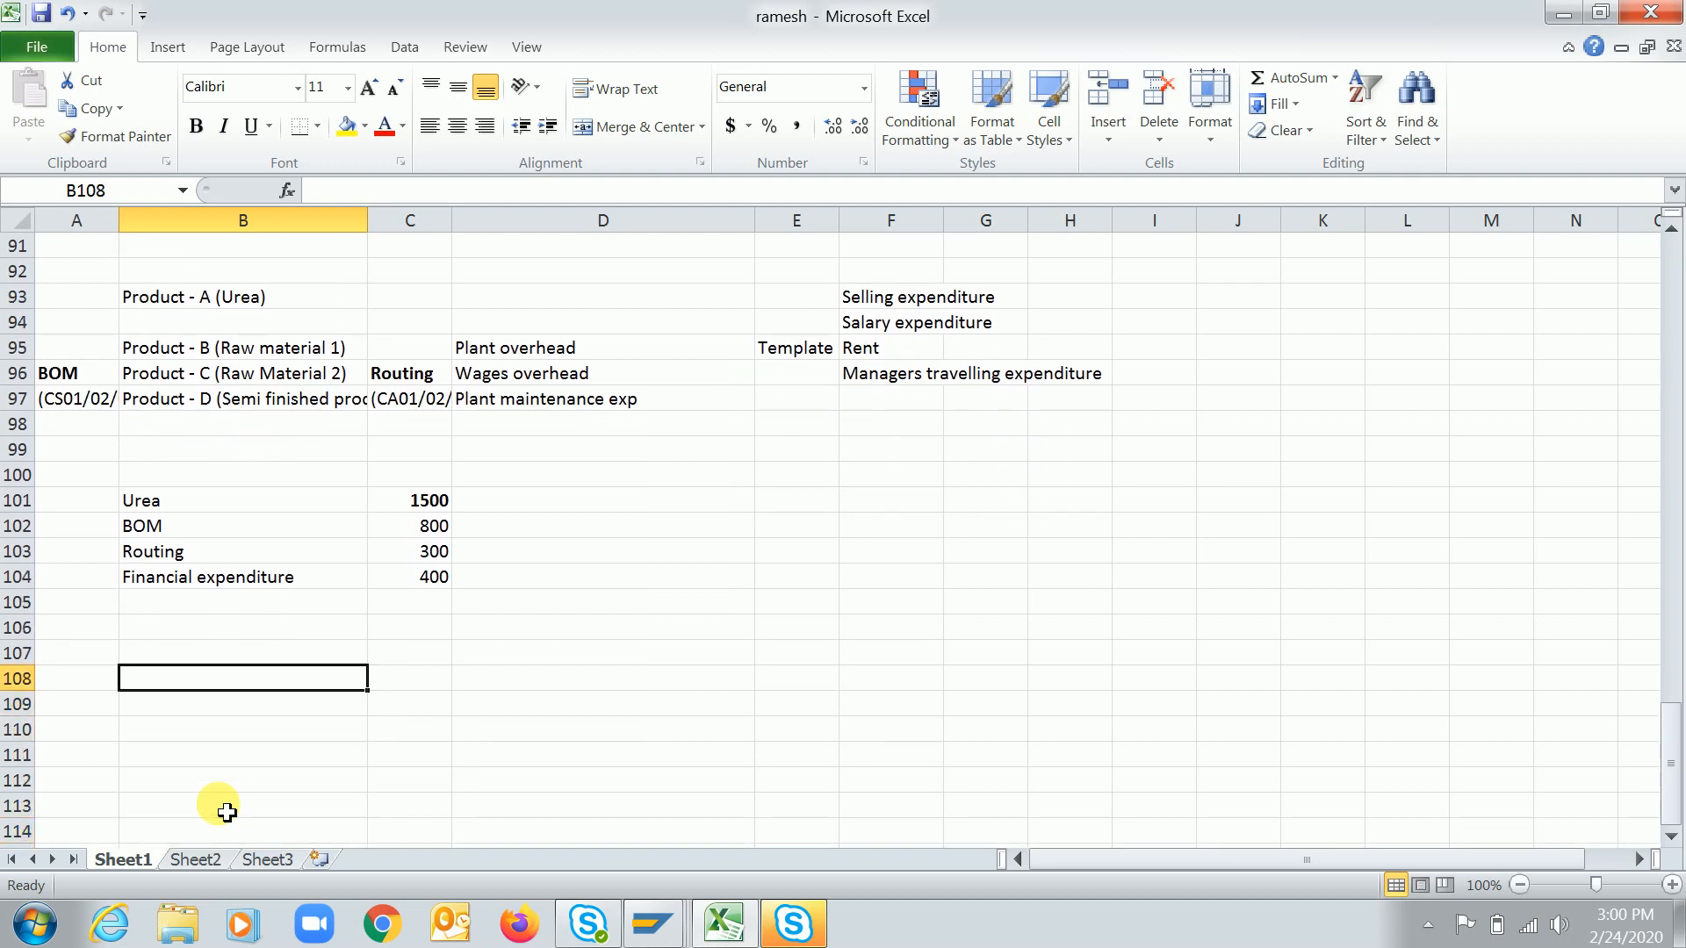
pyautogui.write('Product - ')
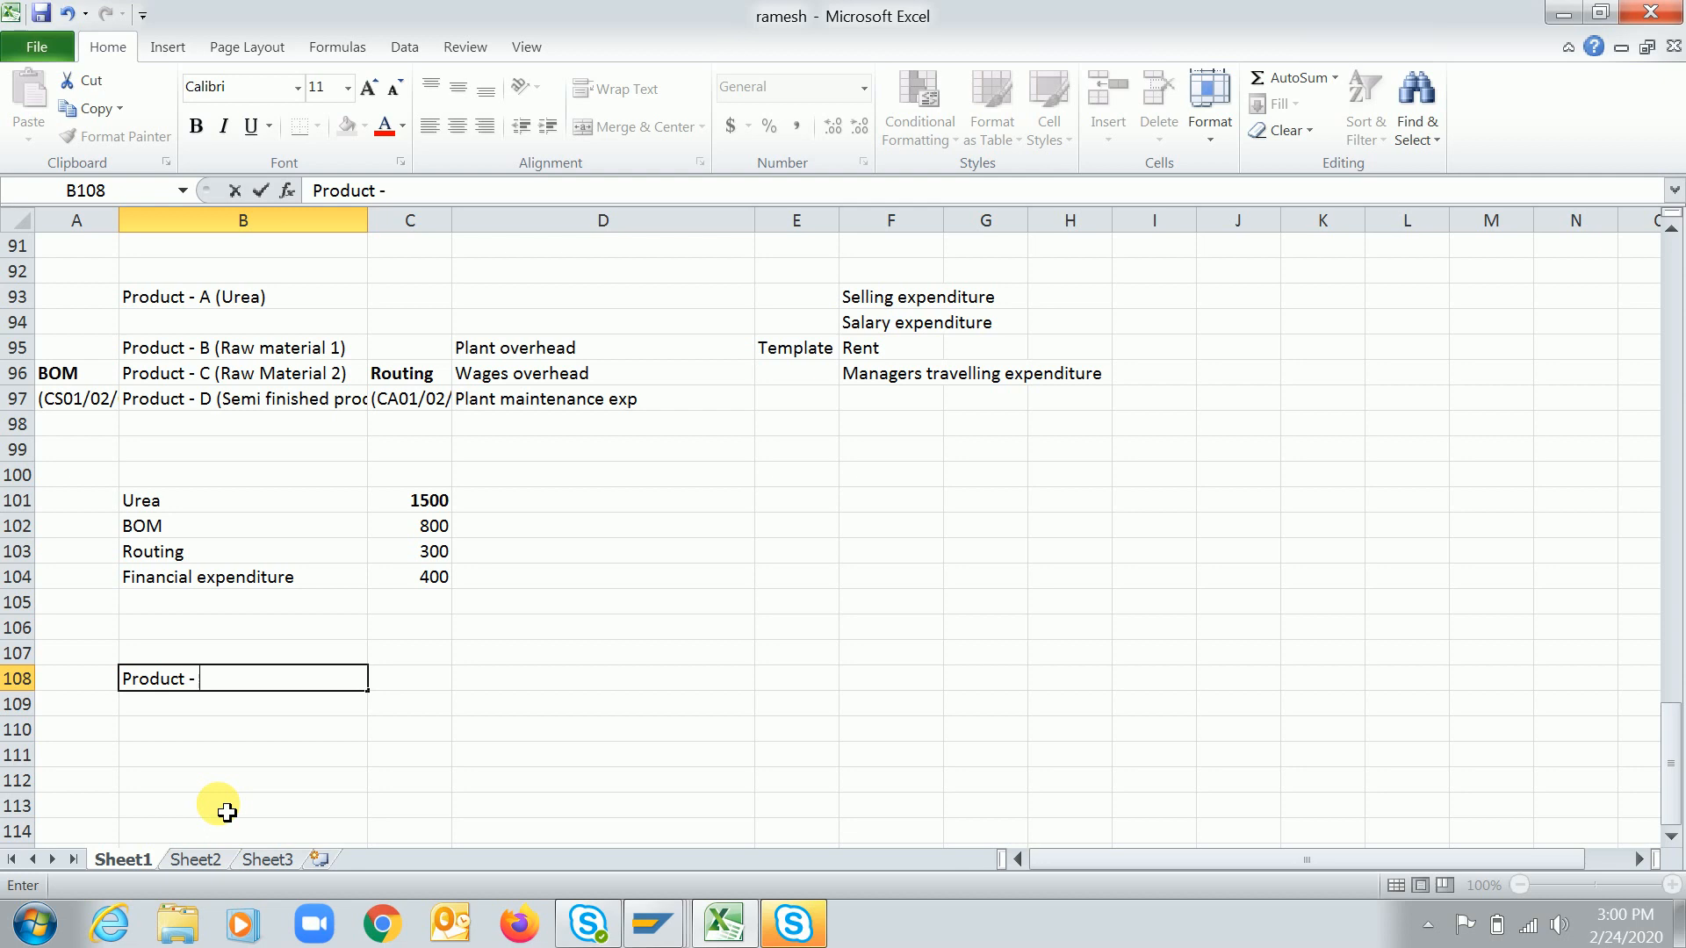
pyautogui.write('D Semi finished p')
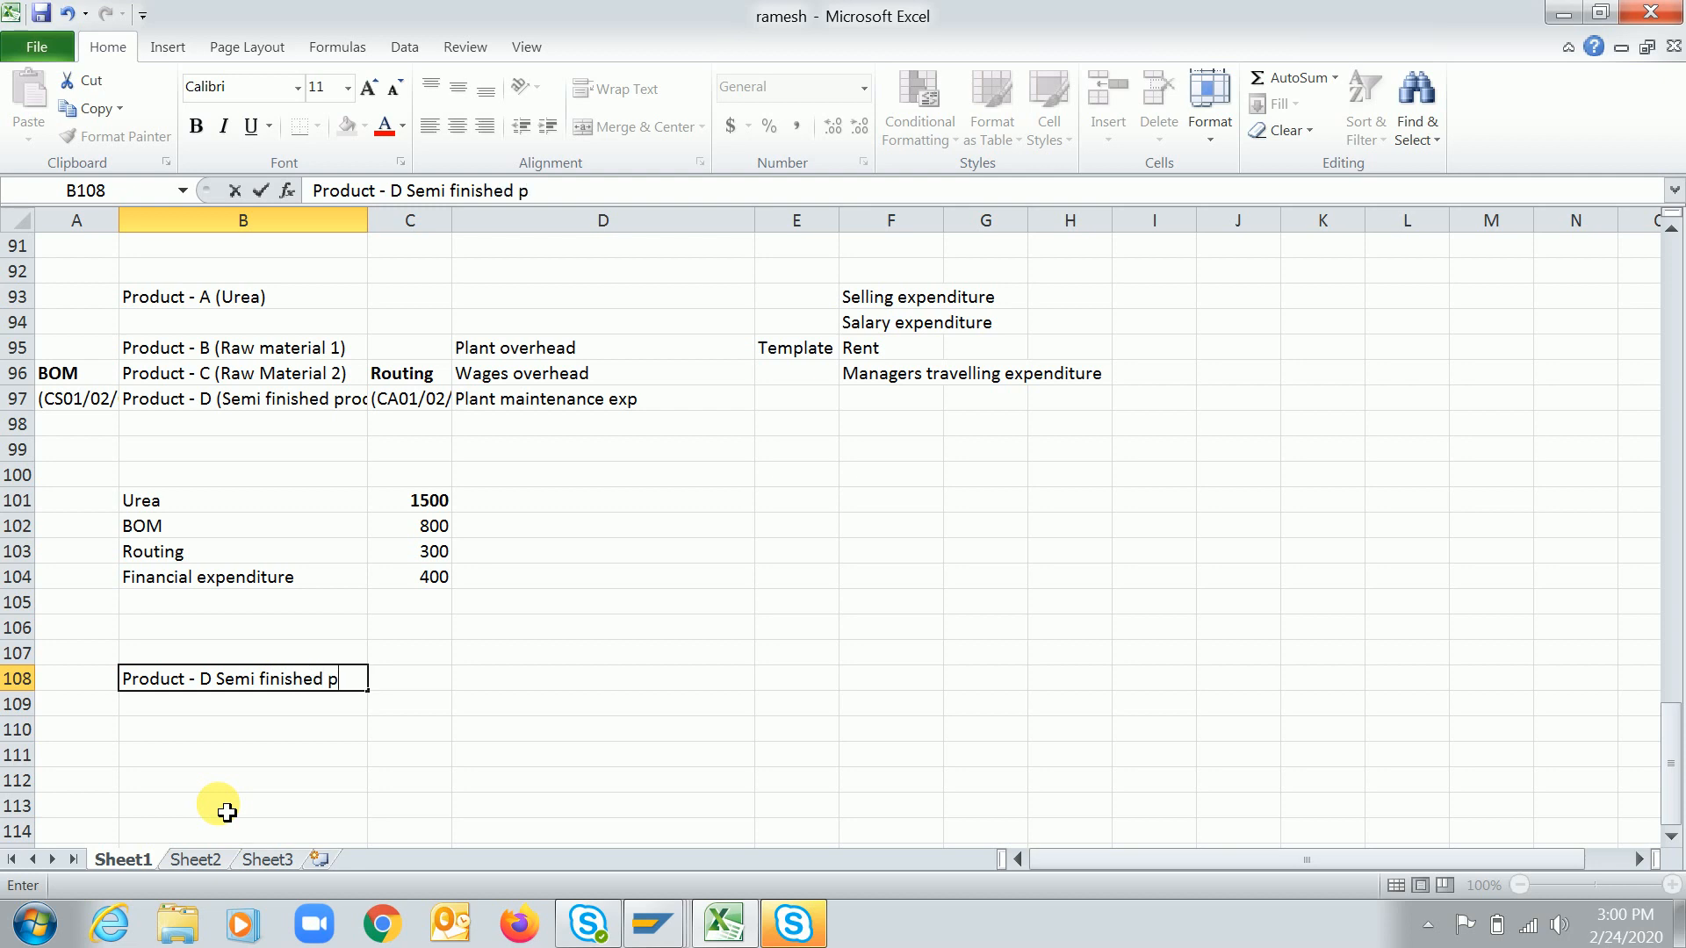
pyautogui.write('roduct')
pyautogui.press('Return')
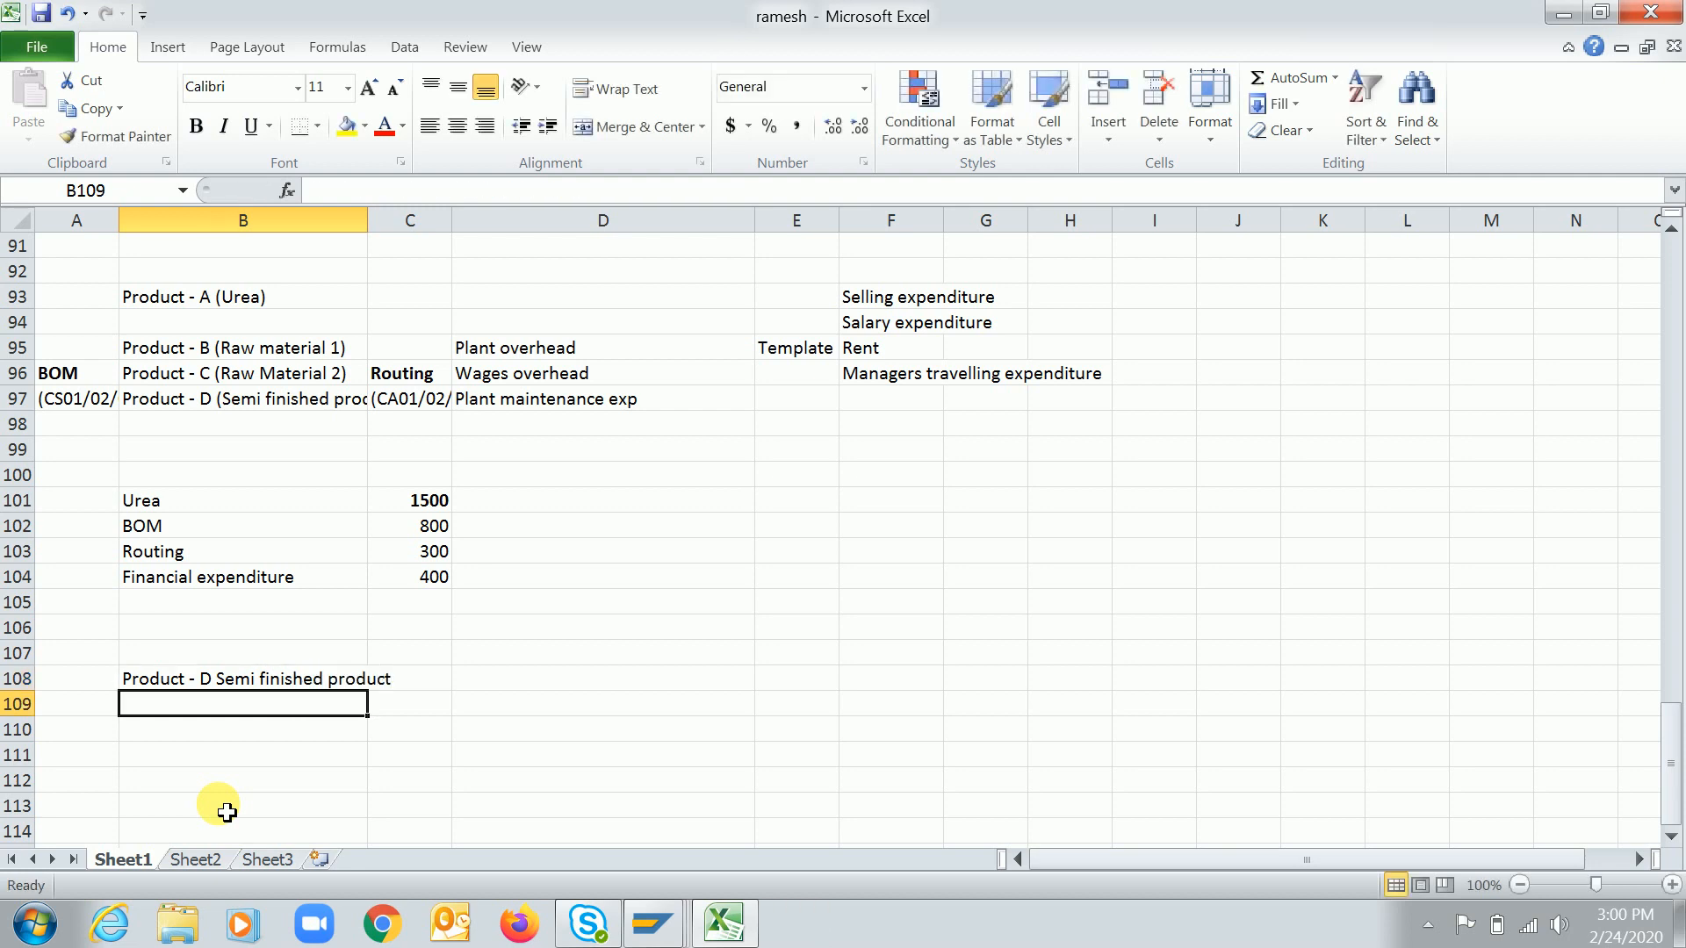
pyautogui.press('Return')
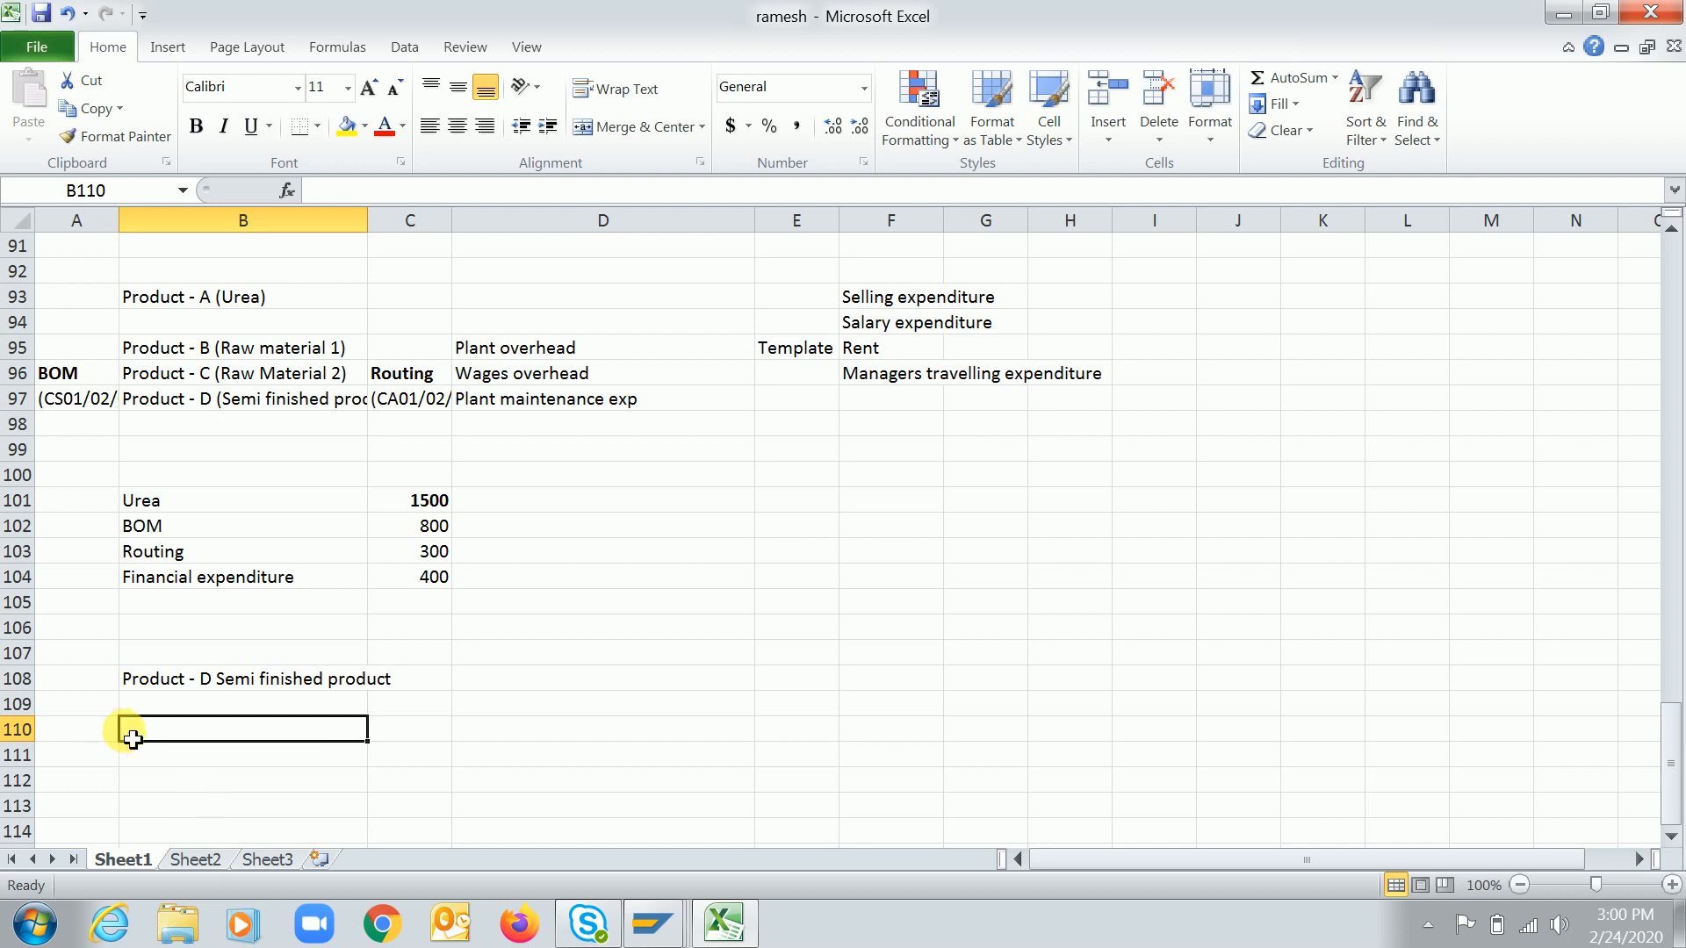
# Enter BOM in A110 with "Product - E" in B110 and "Product - F" in B111
pyautogui.press('Left')
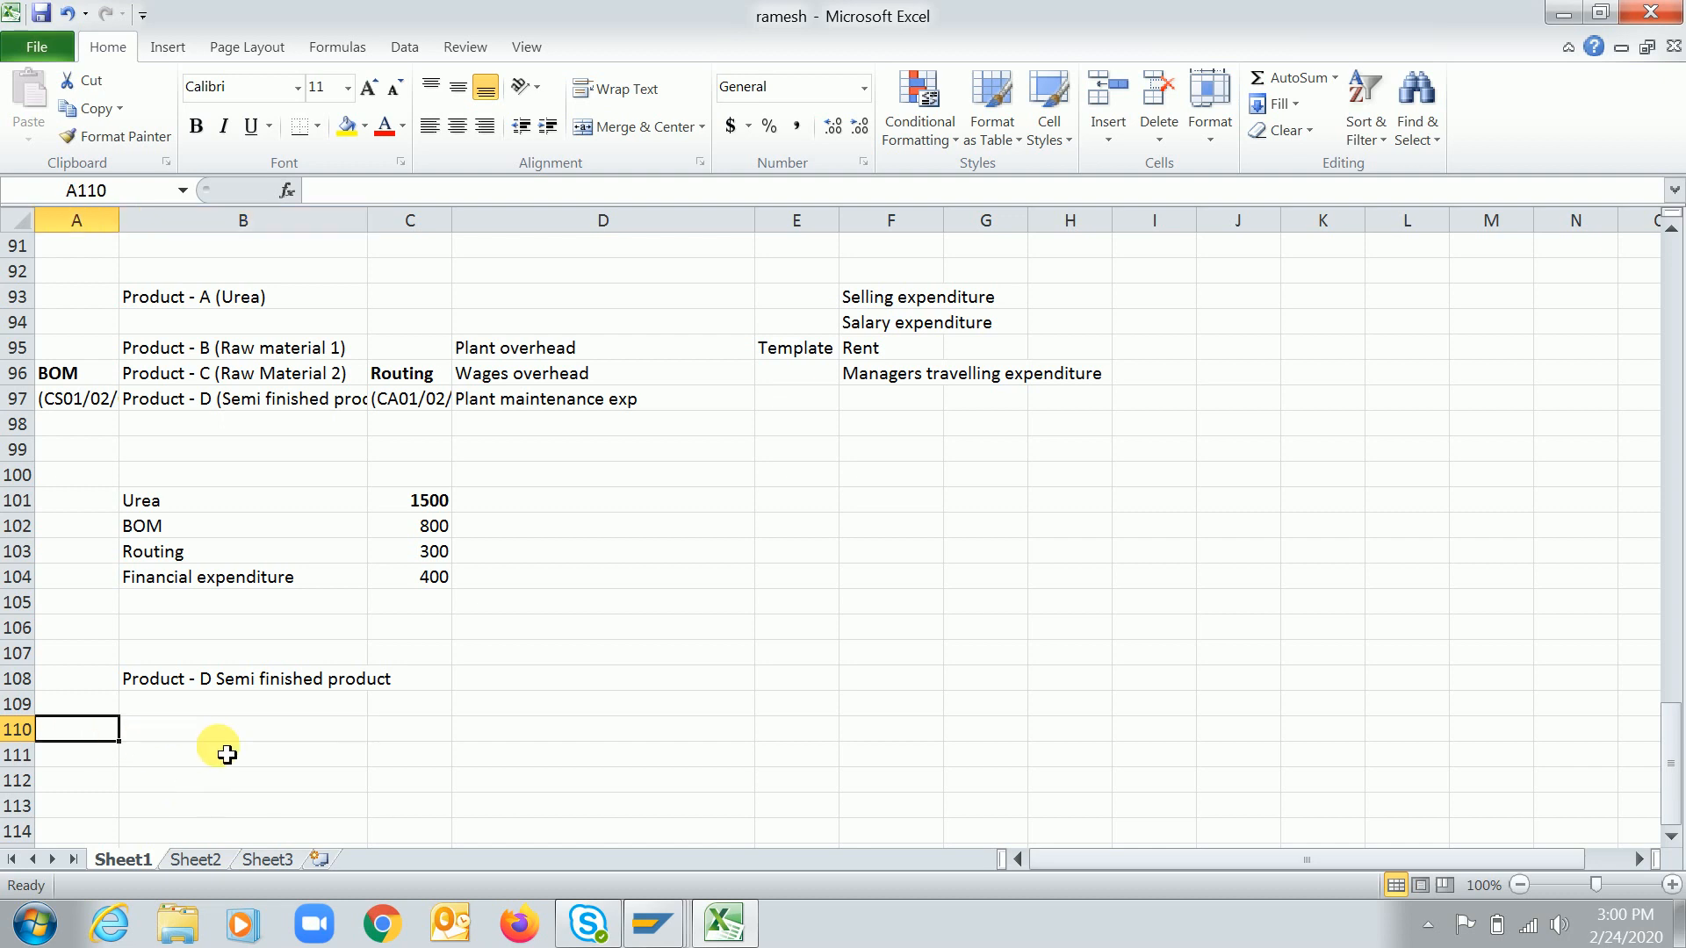
pyautogui.write('BOM')
pyautogui.press('Tab')
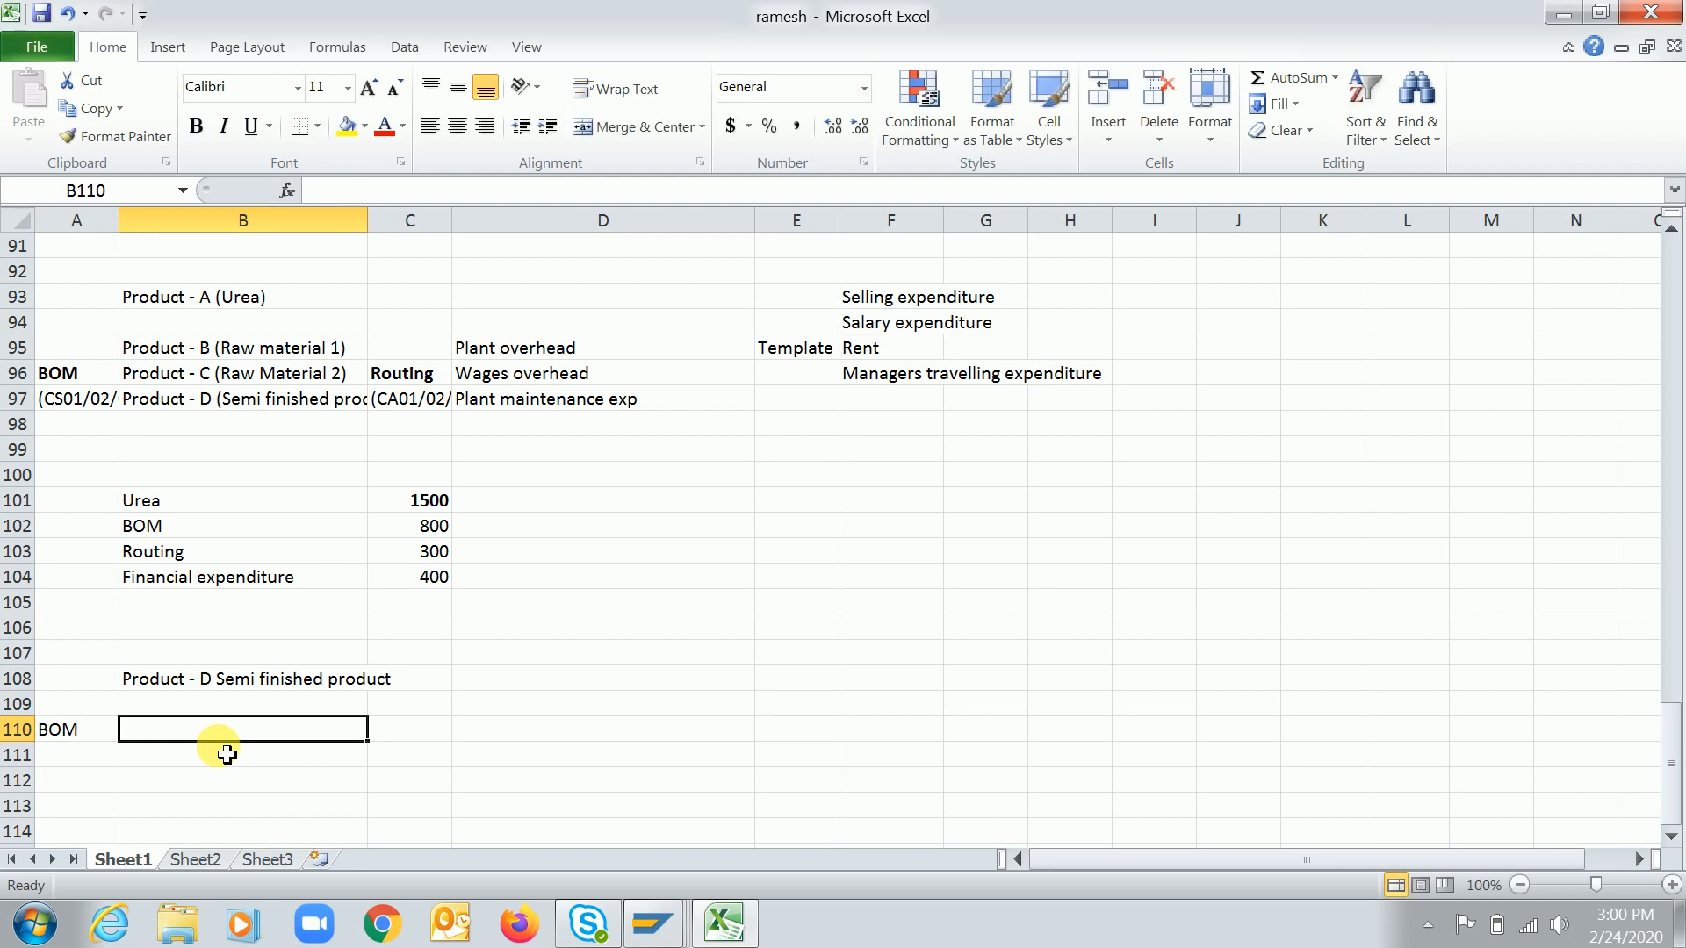
pyautogui.write('Prod')
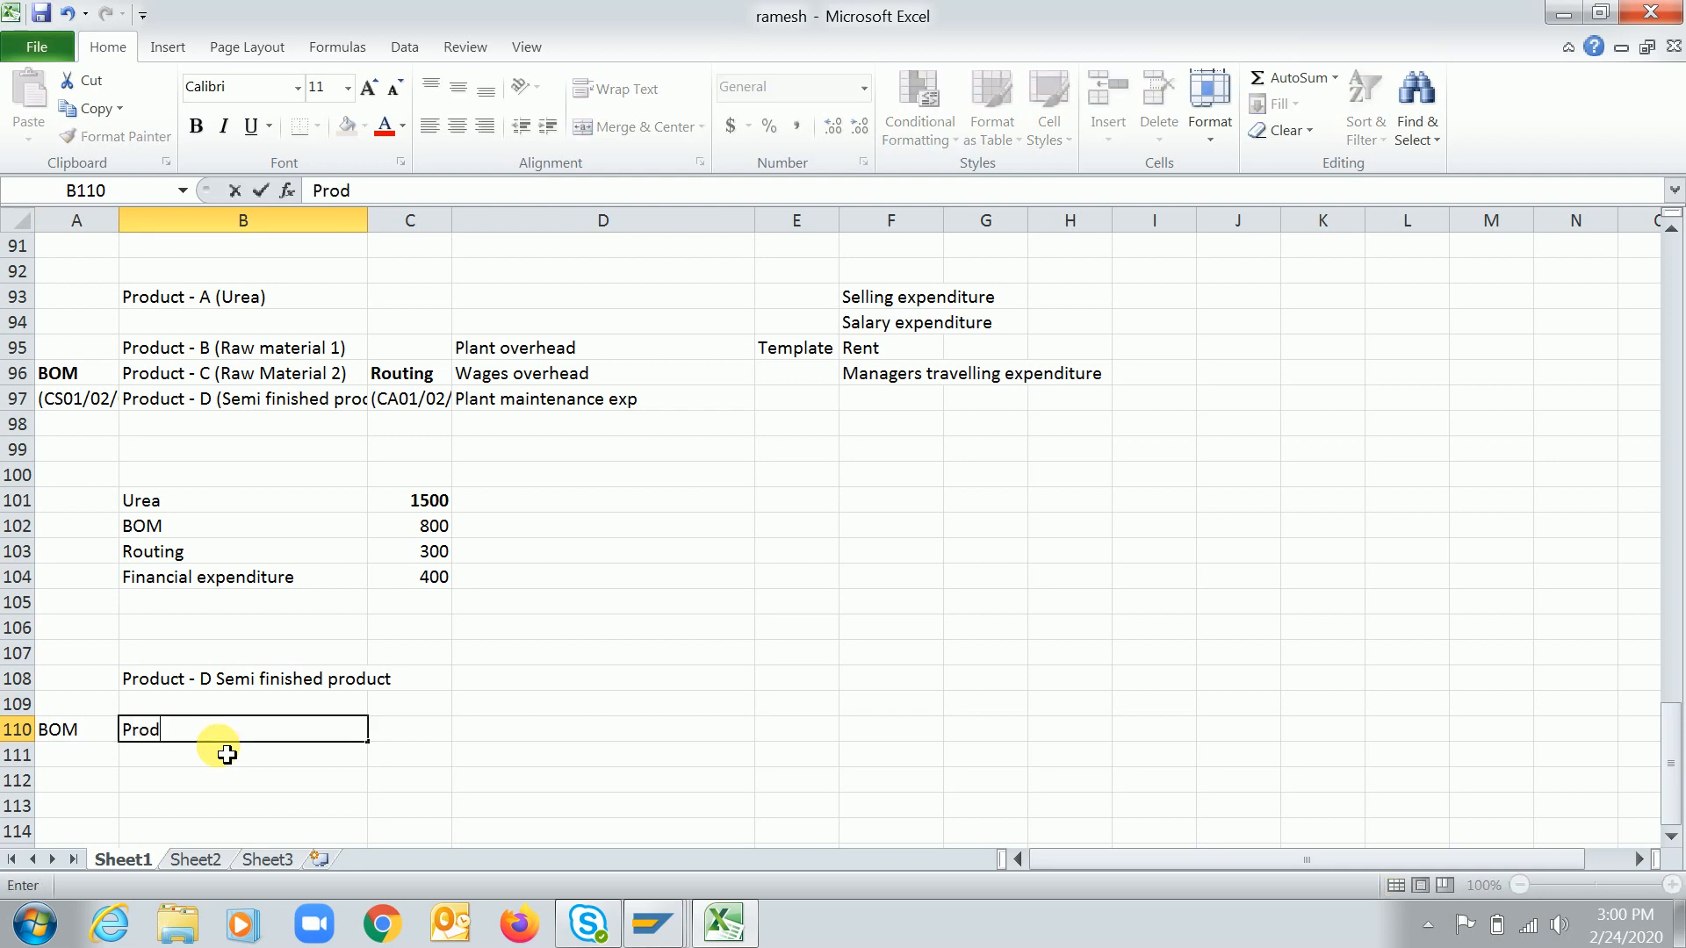
pyautogui.write('uct - C')
pyautogui.press('BackSpace')
pyautogui.write('E')
pyautogui.press('Return')
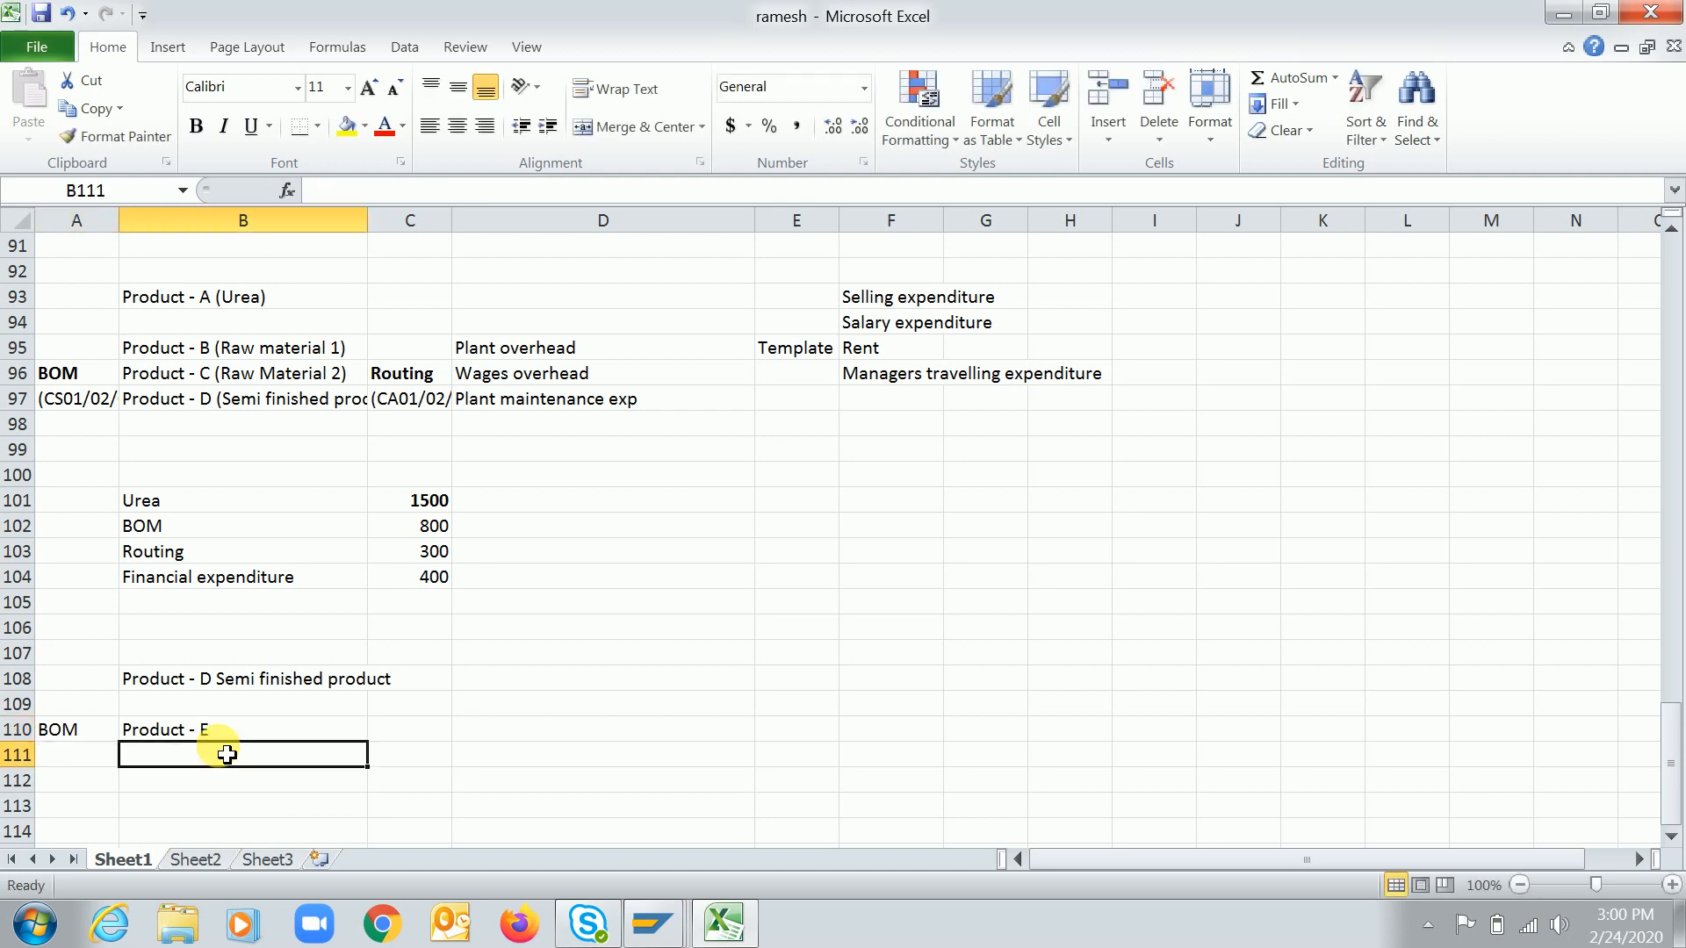
pyautogui.write('Product - F')
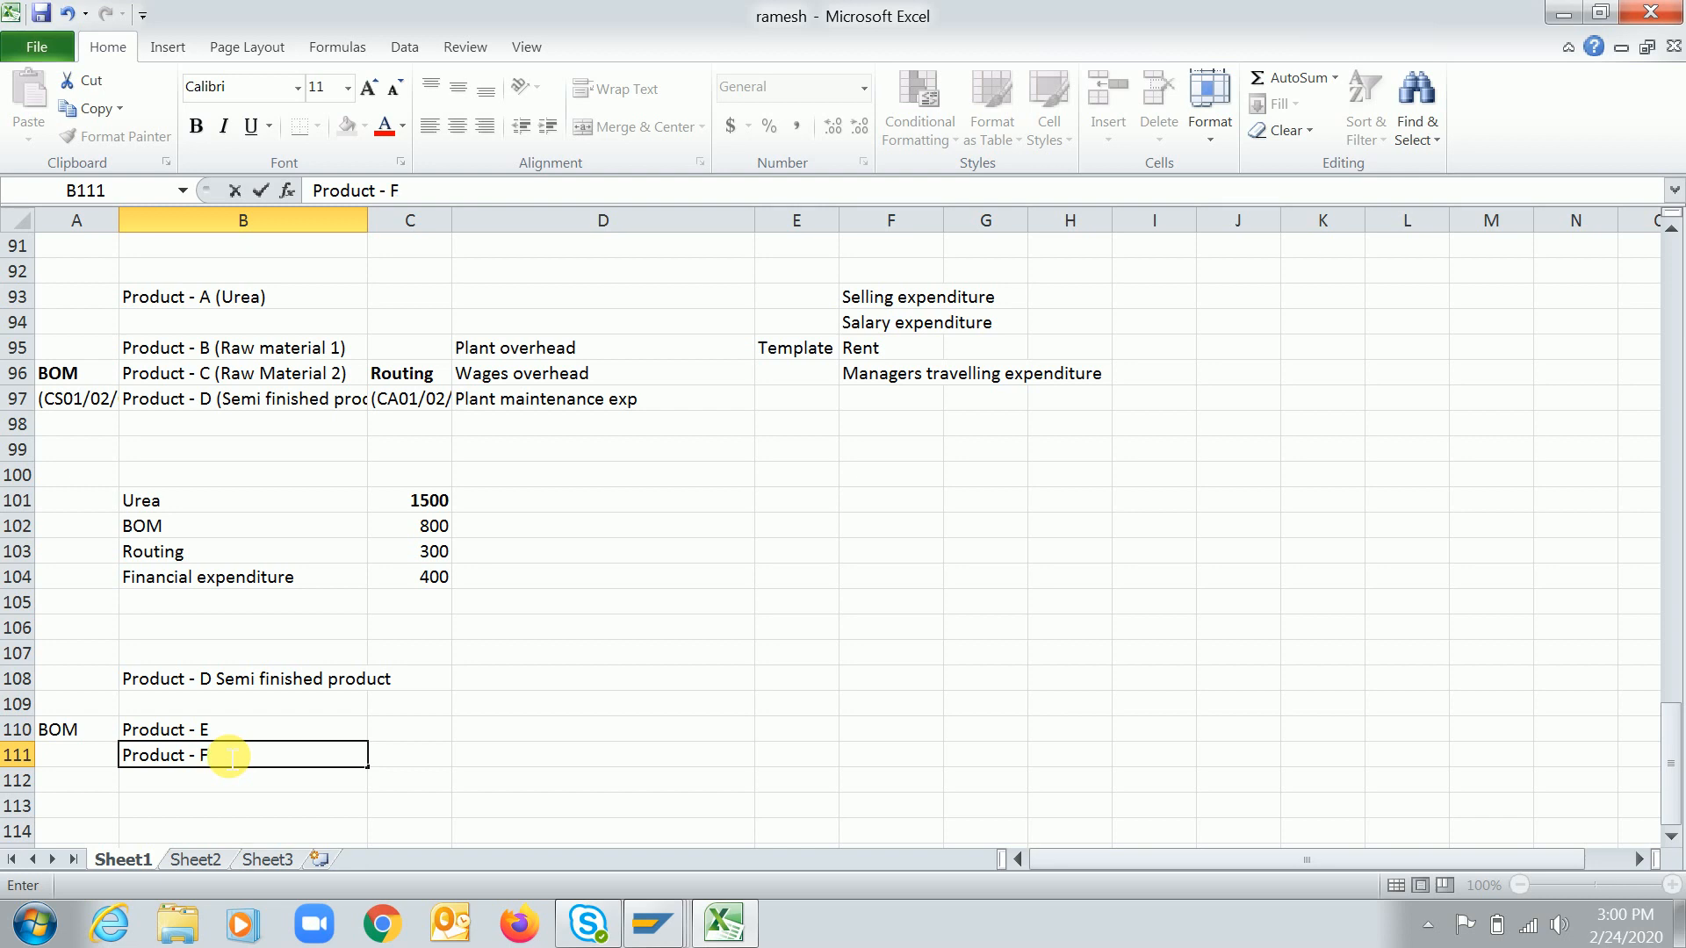
pyautogui.press('Return')
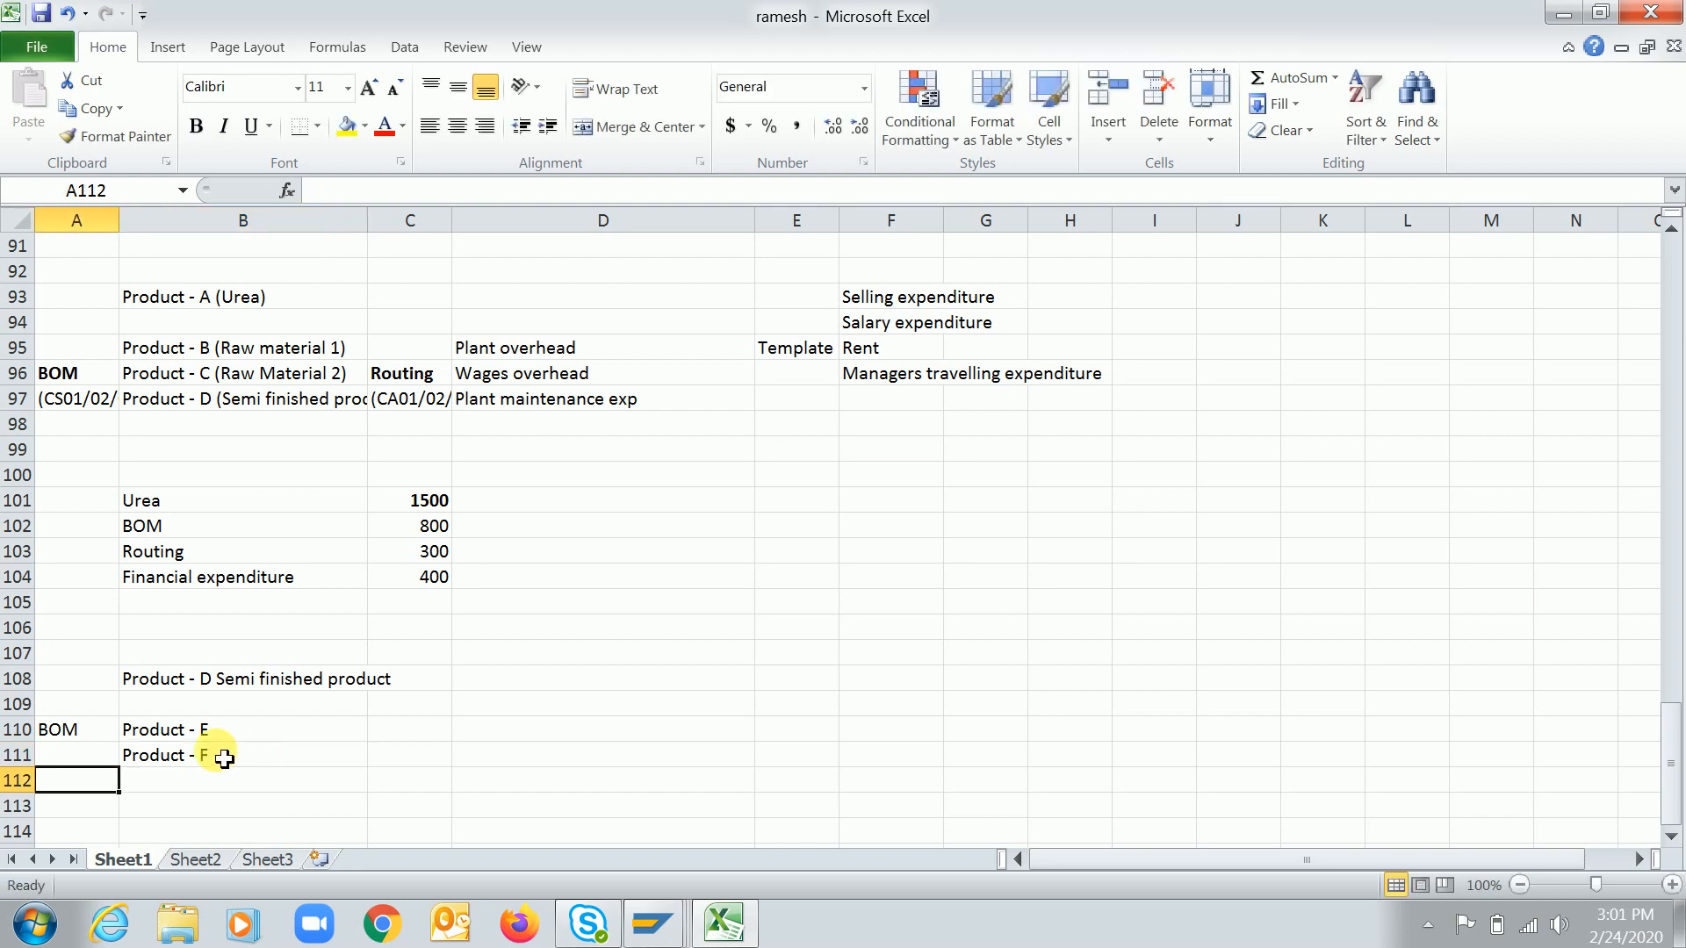
# Enter "Belings - 10 cost component" in cell C111 beside Product - F
pyautogui.click(241, 755)
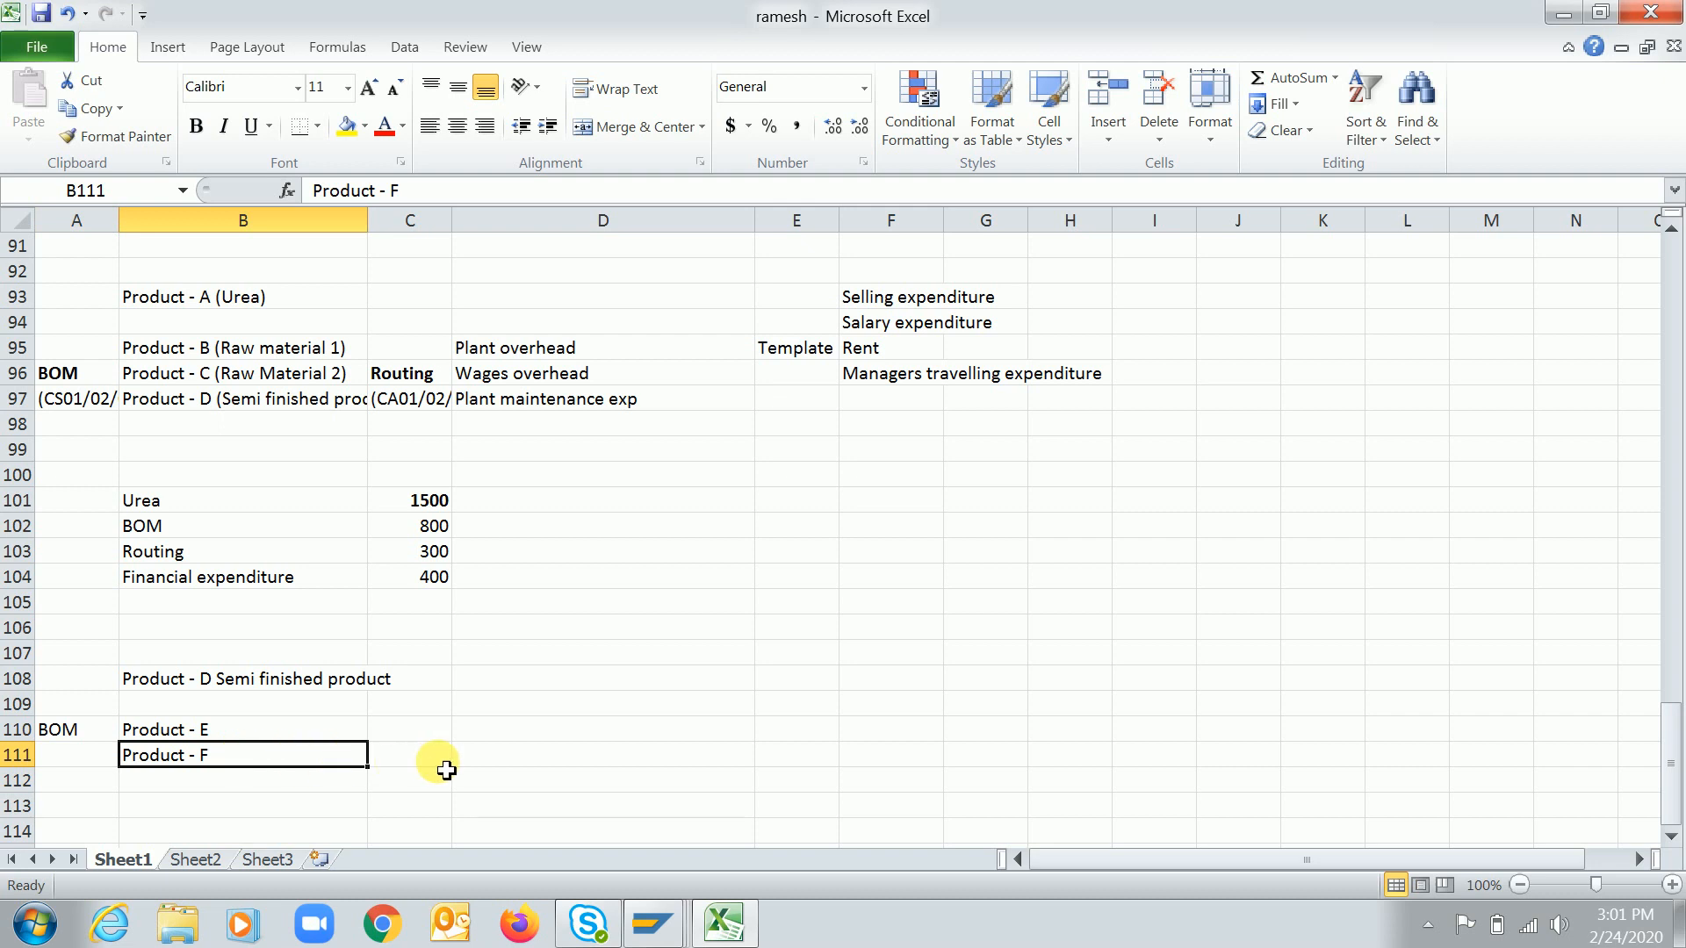
pyautogui.click(414, 766)
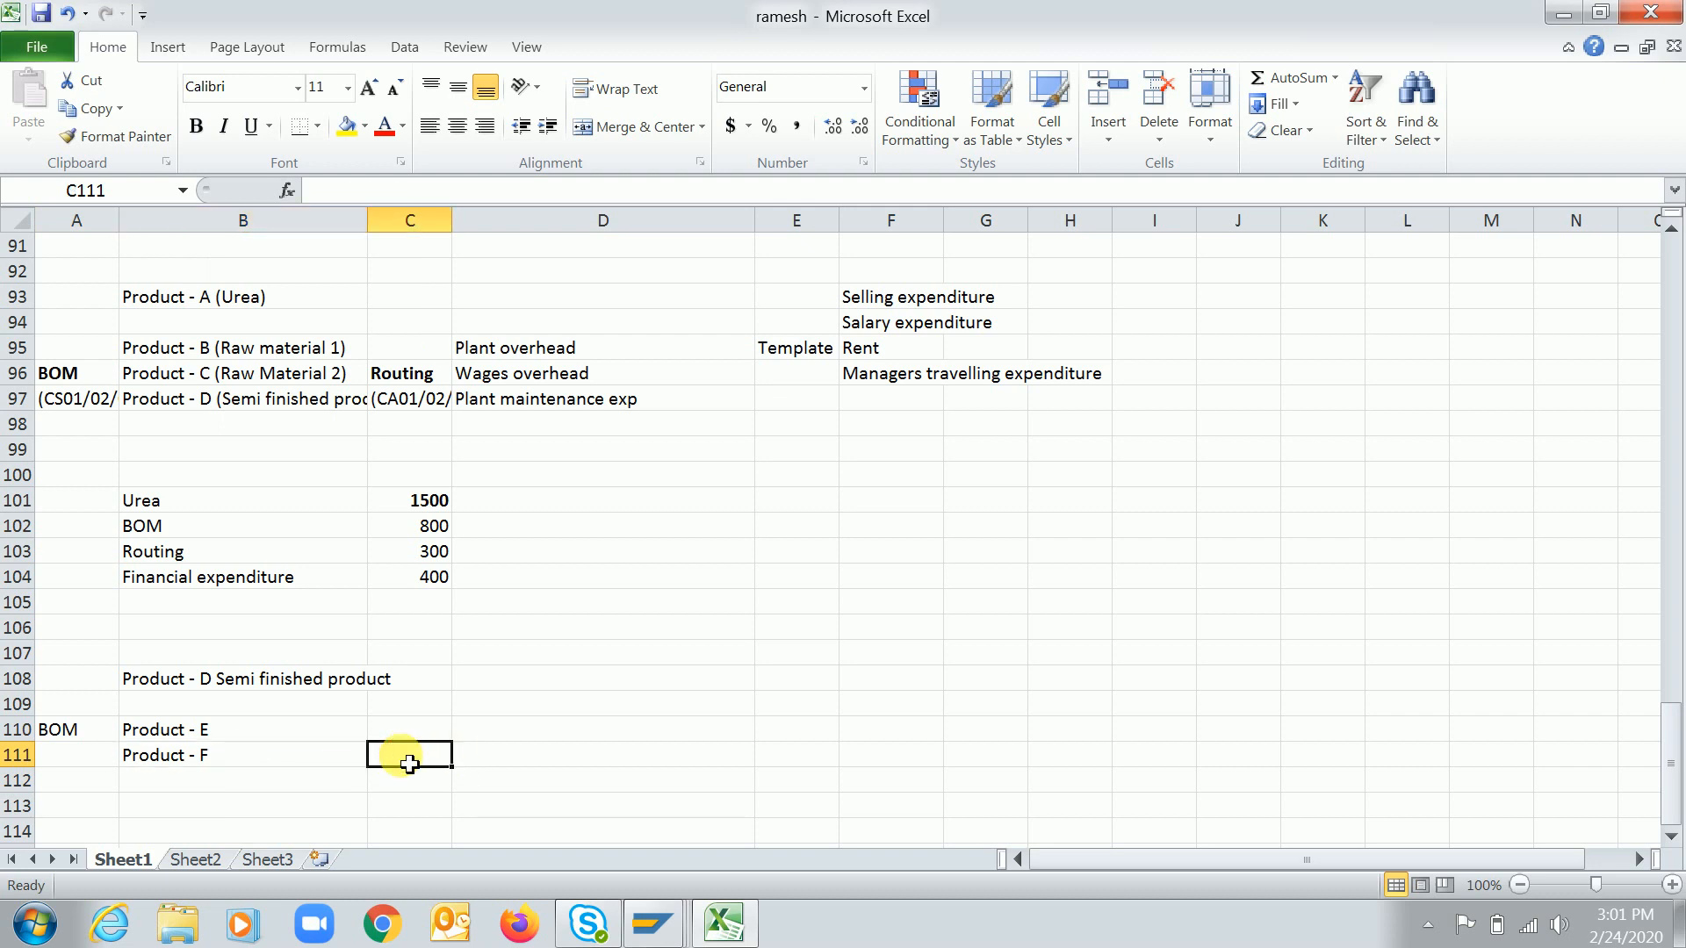
pyautogui.write('Belings')
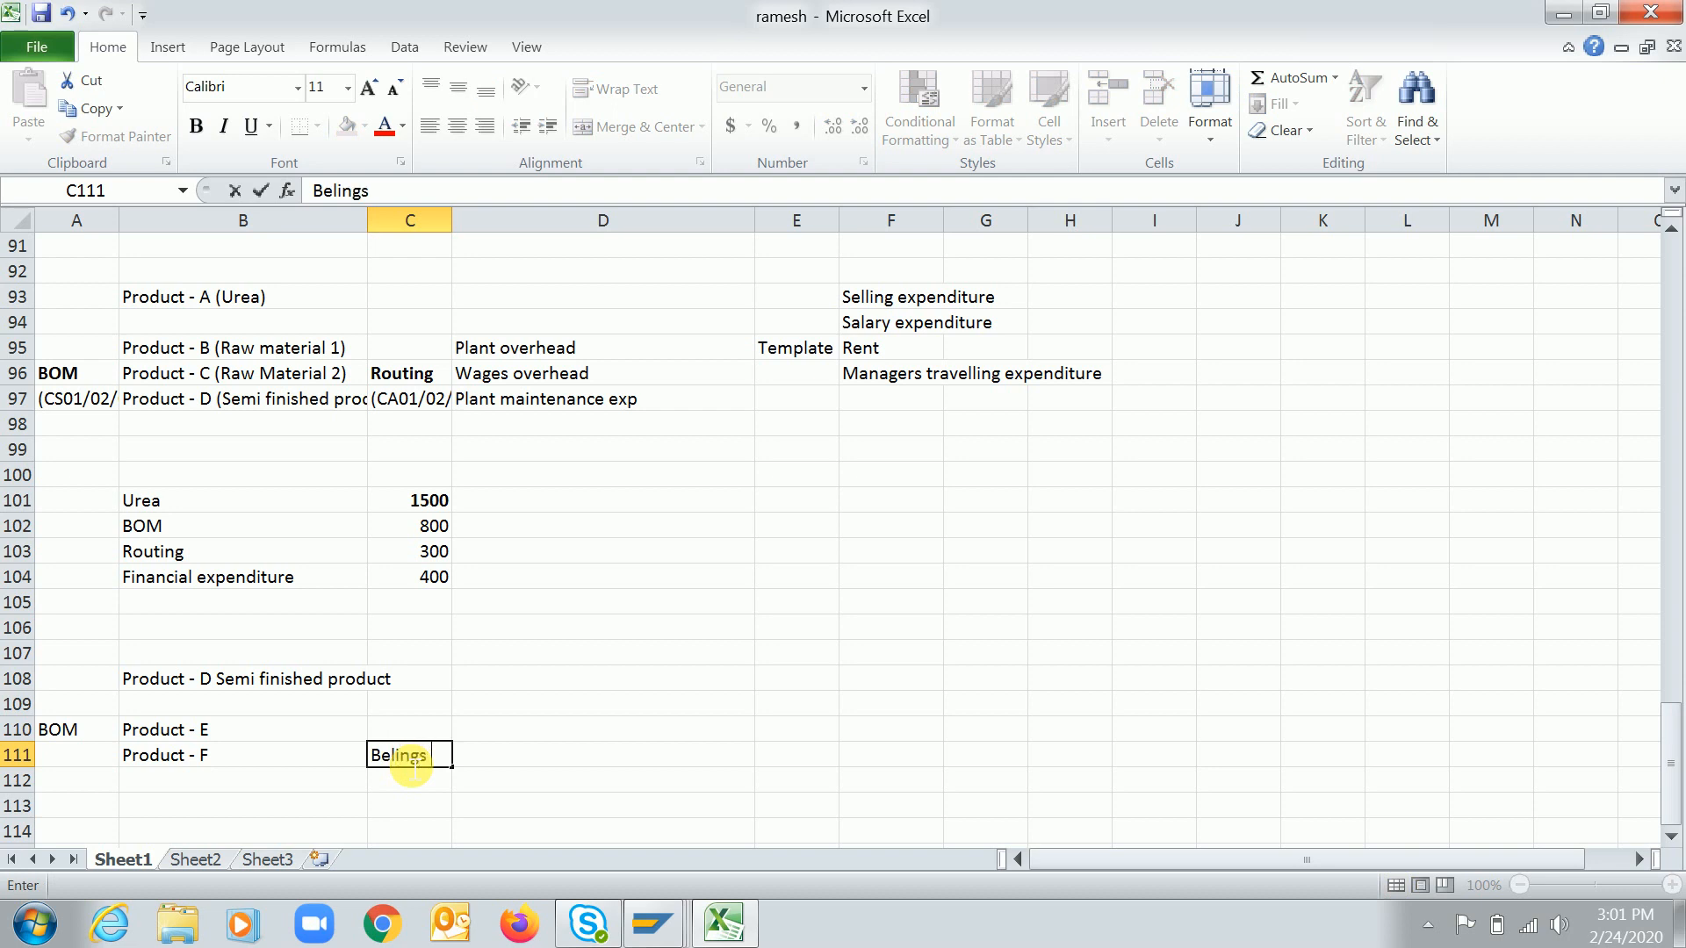
pyautogui.write(' - 10 cost component')
pyautogui.press('Return')
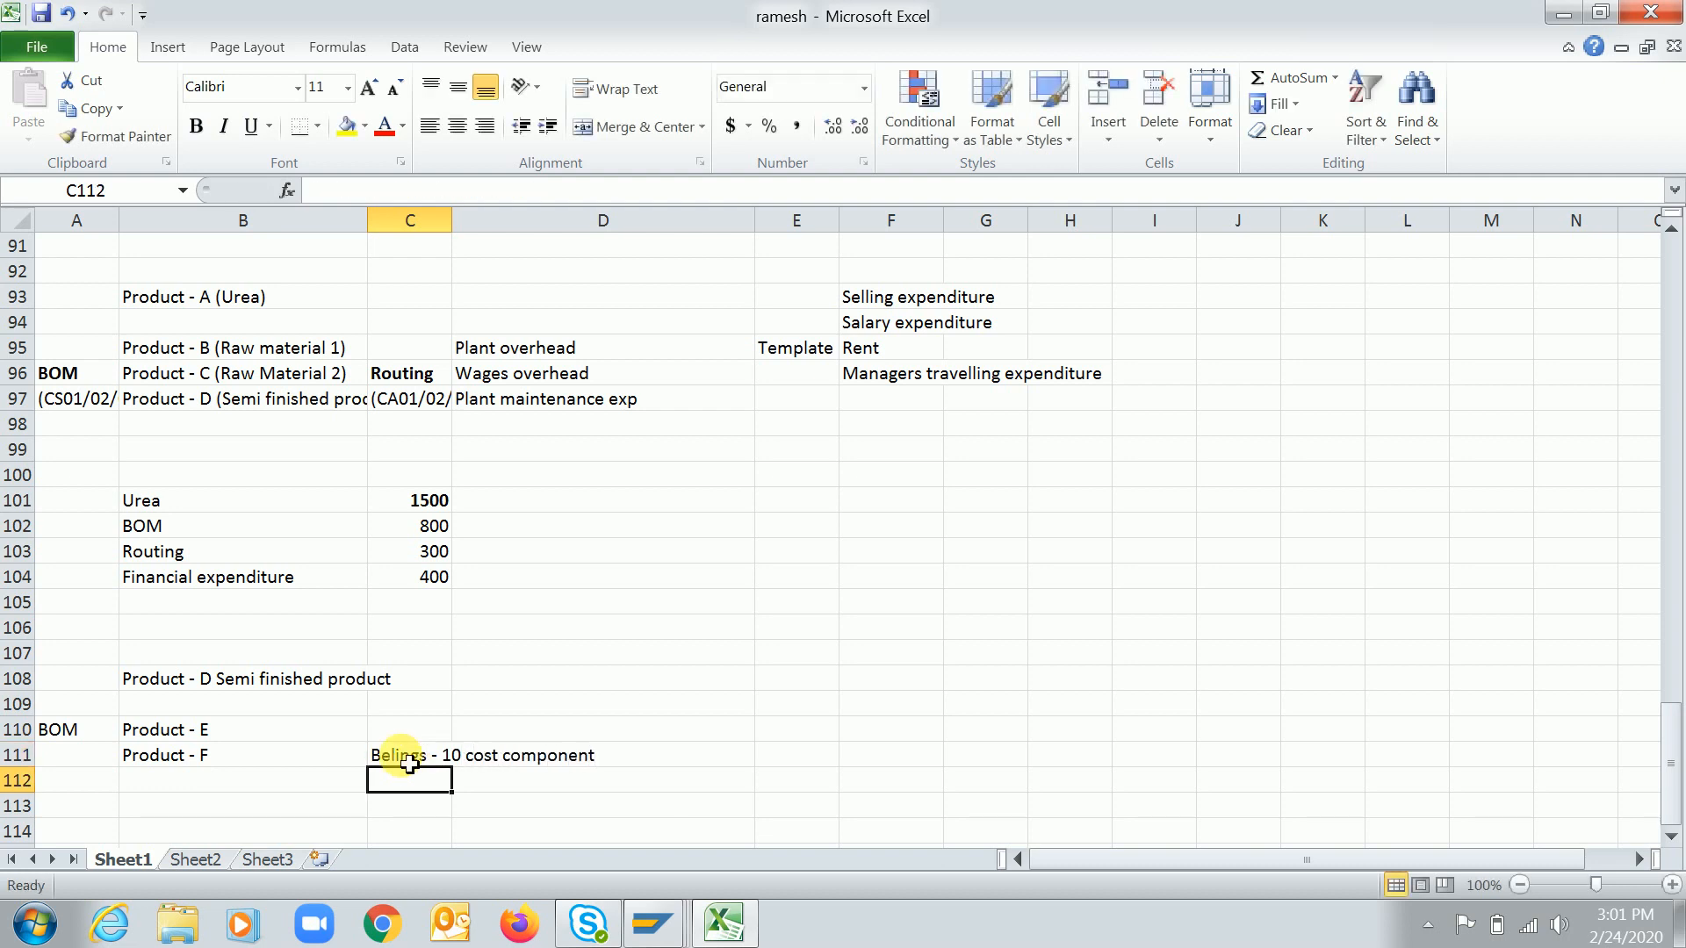
pyautogui.click(433, 761)
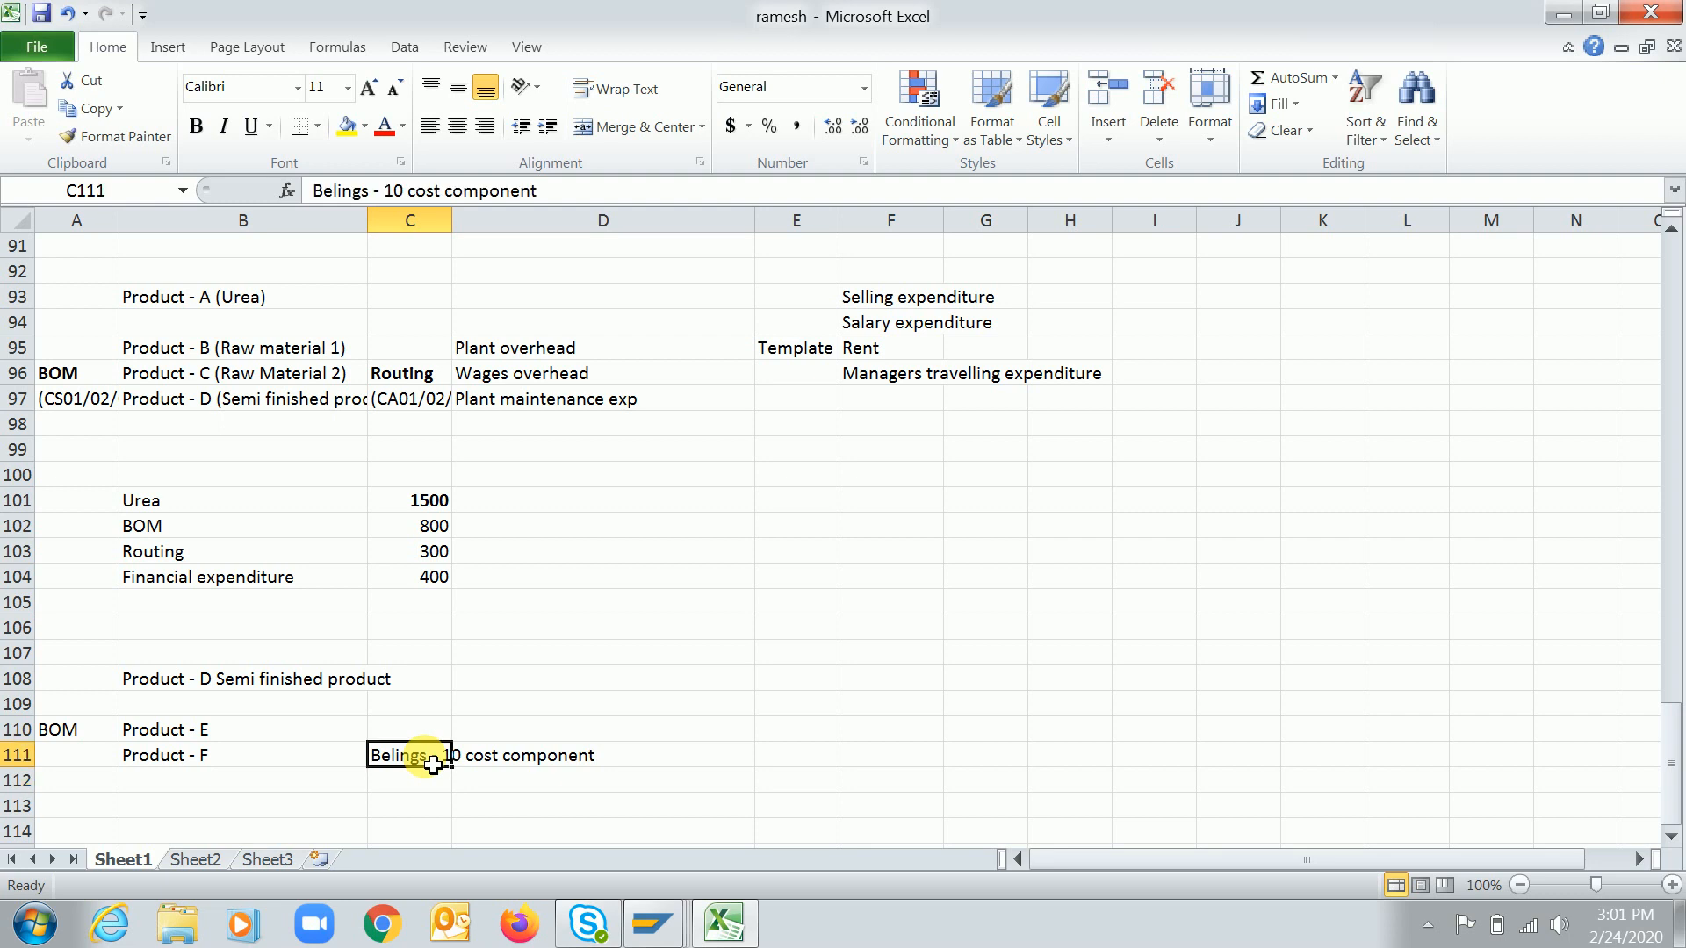
# Try clearing the Roll up Cost Component option of cost component 10
pyautogui.hotkey('alt', 'Tab')
pyautogui.click(355, 444)
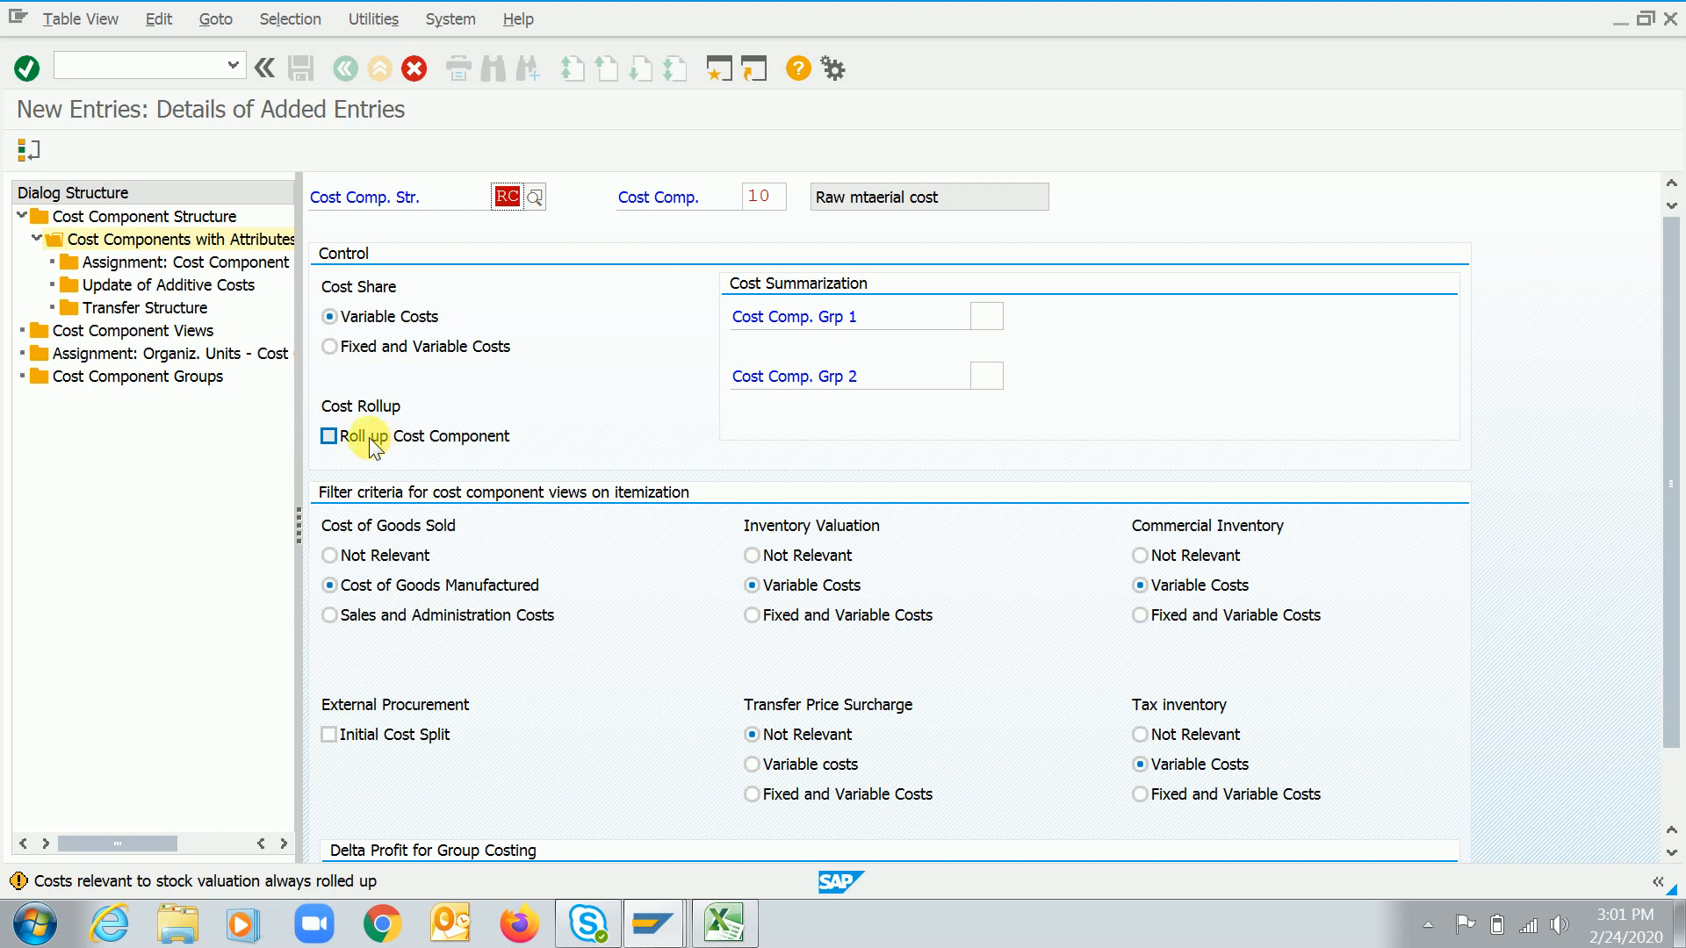
pyautogui.click(373, 439)
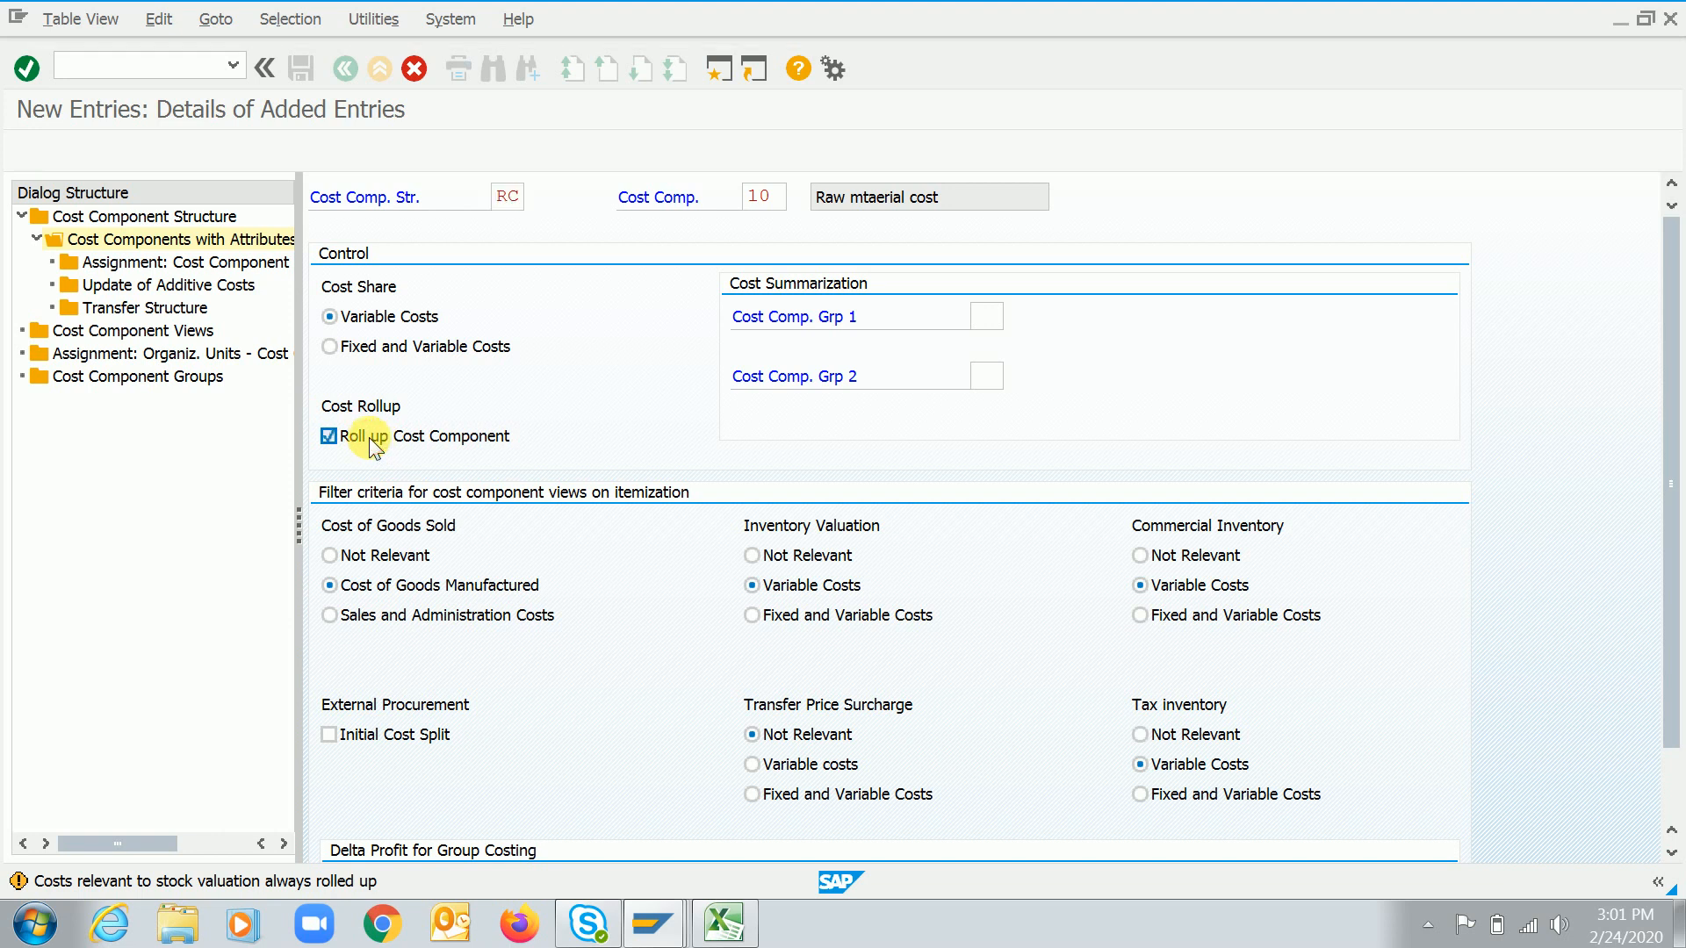
pyautogui.hotkey('alt', 'Tab')
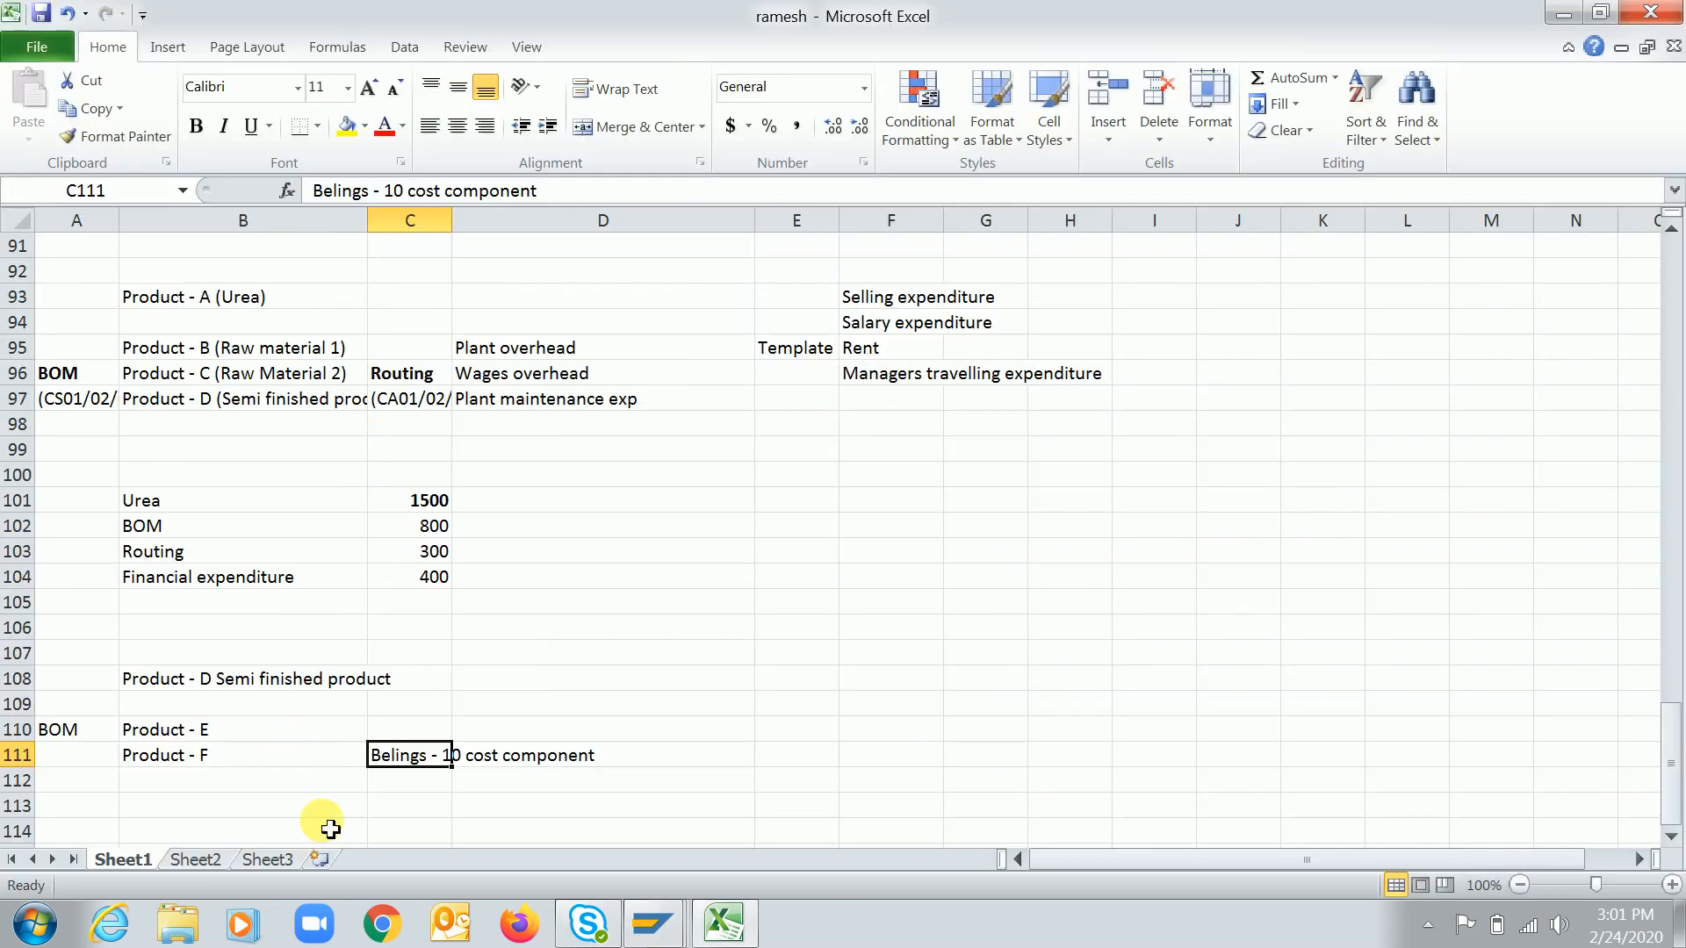
# Review the product entries in the cost component structure example
pyautogui.click(244, 765)
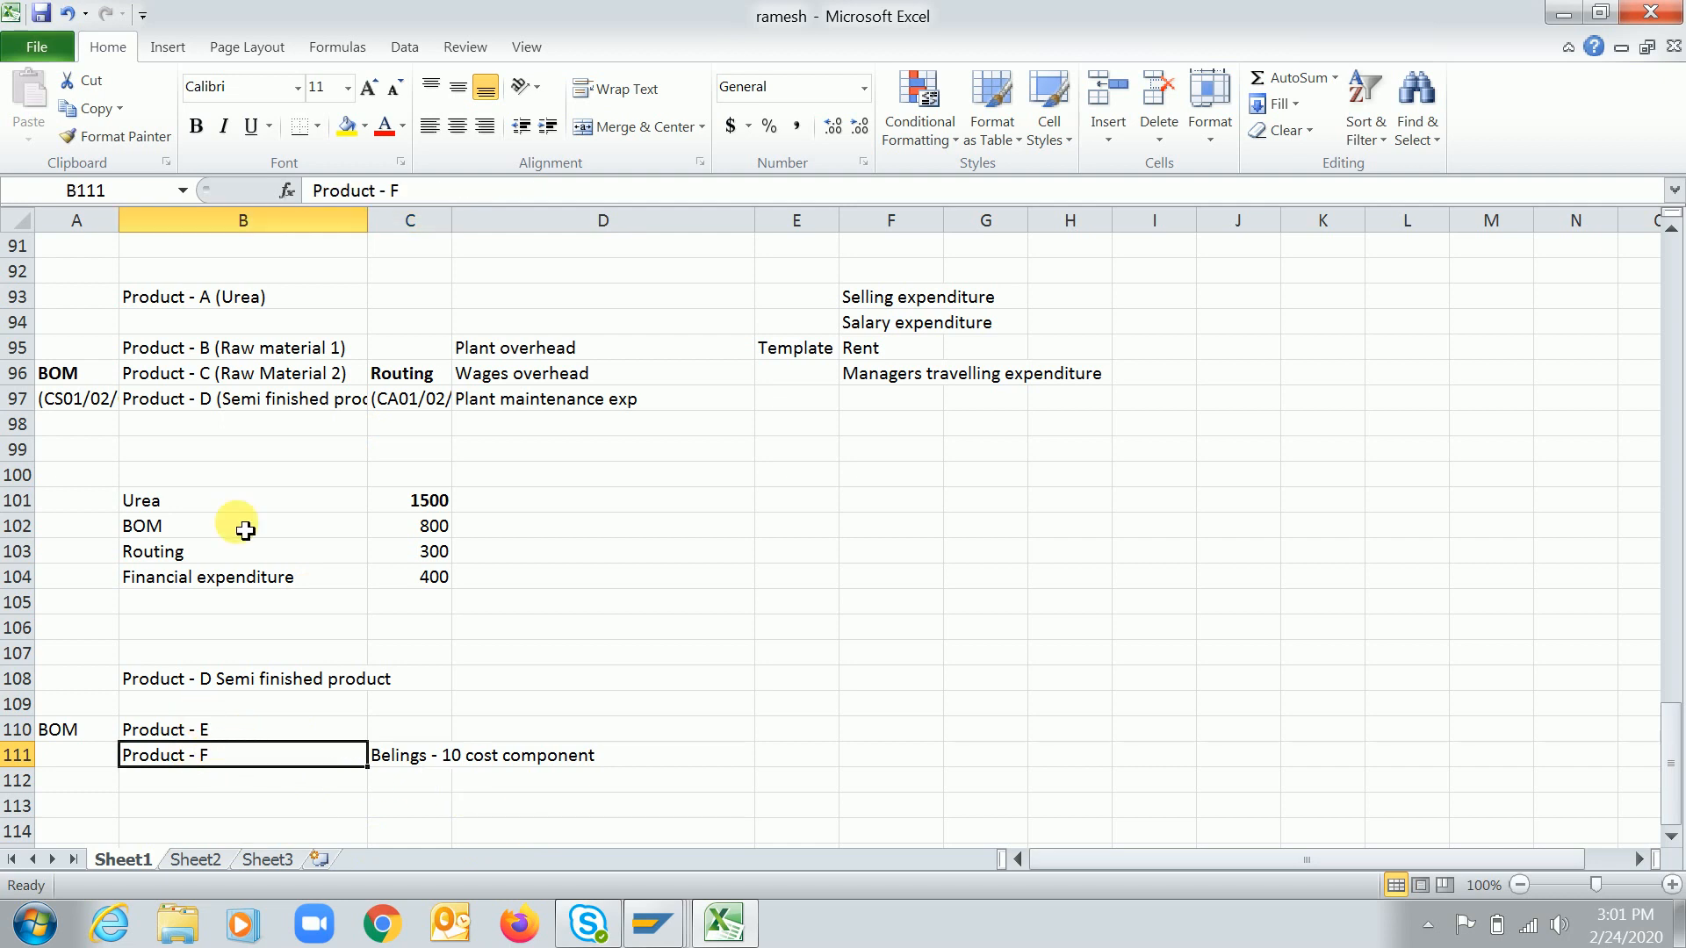
pyautogui.click(322, 407)
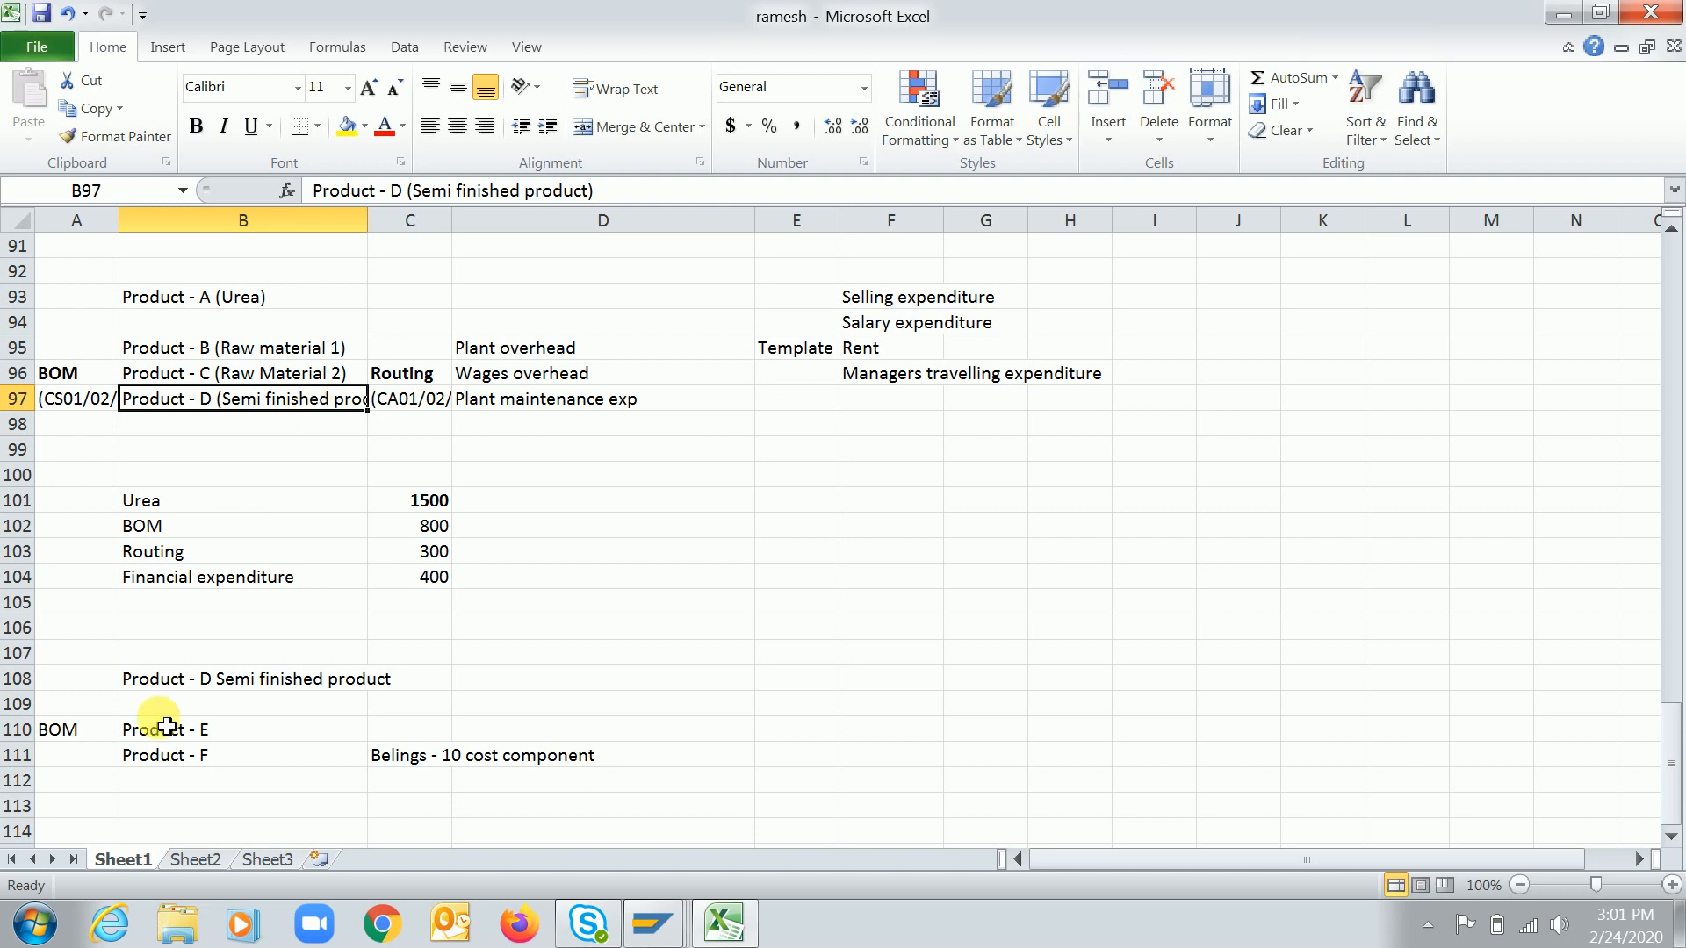
pyautogui.click(166, 693)
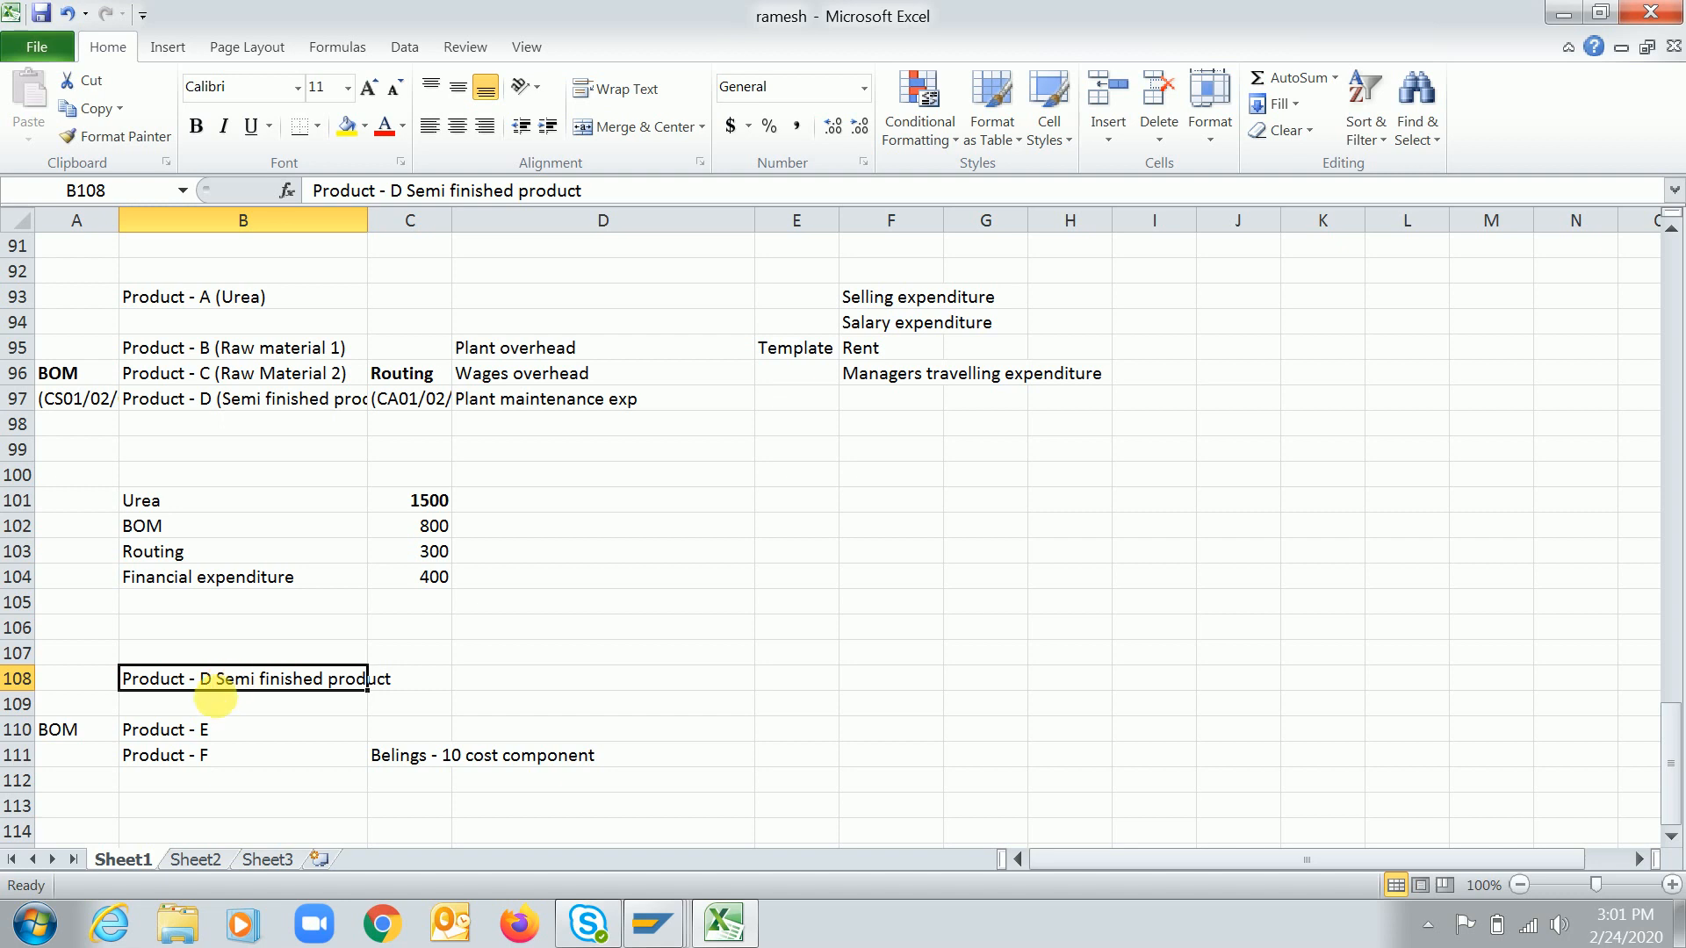
pyautogui.click(257, 740)
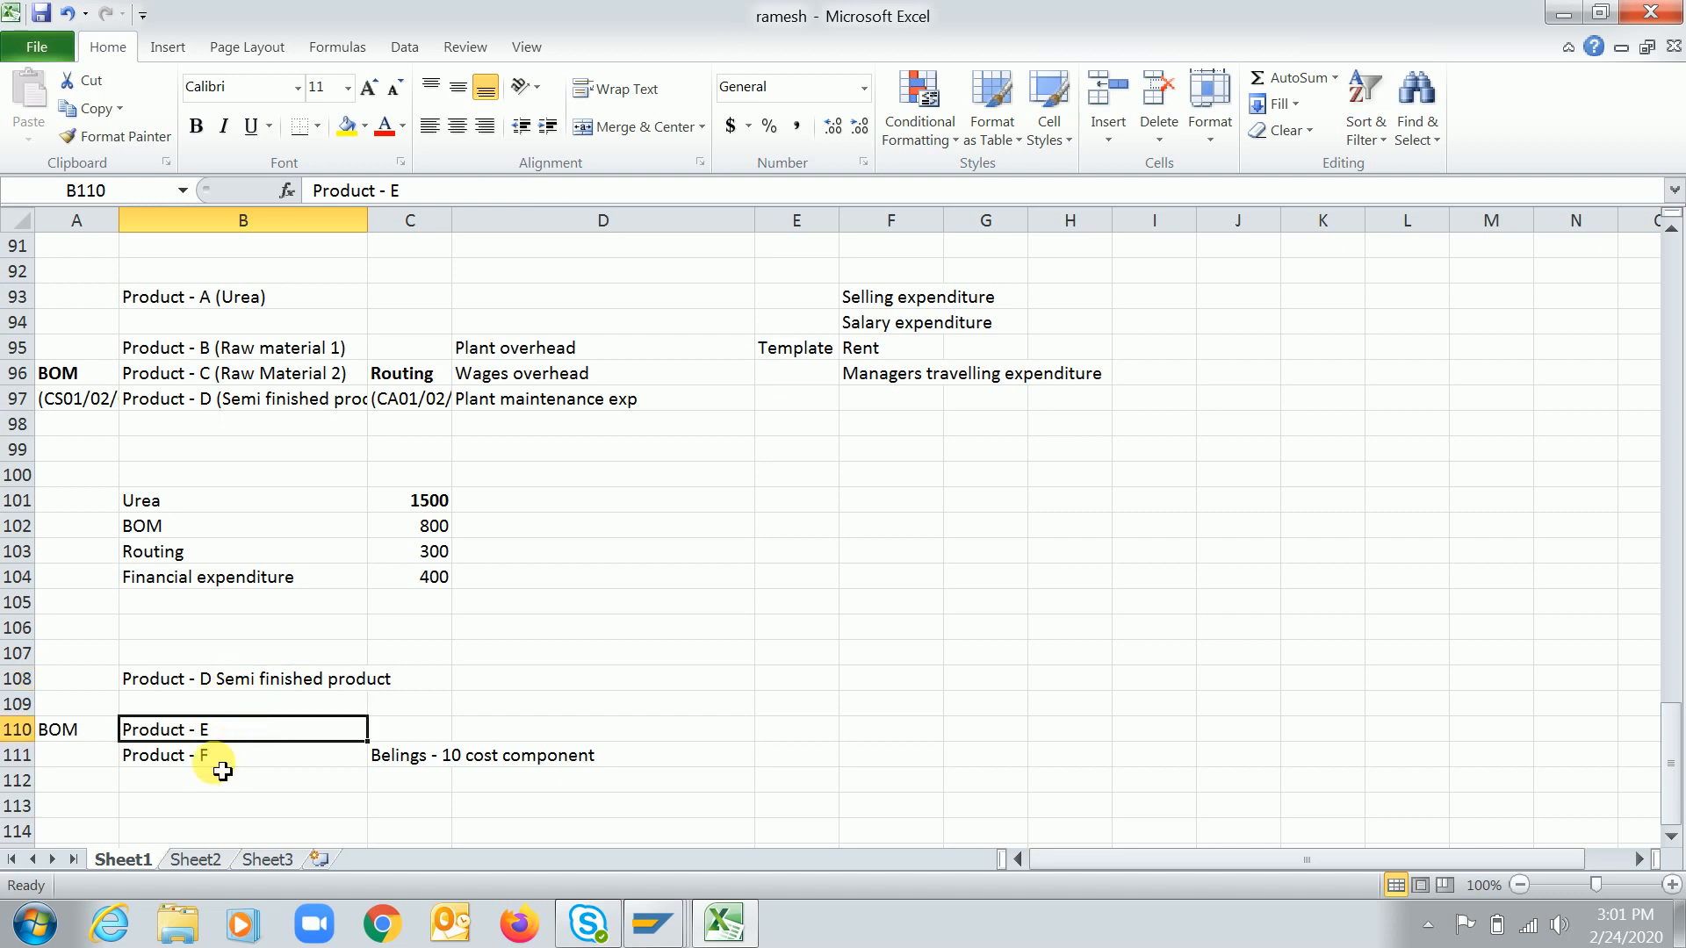
# Switch to the SAP screen and turn the Roll up Cost Component option of cost component 10 back on
pyautogui.click(233, 758)
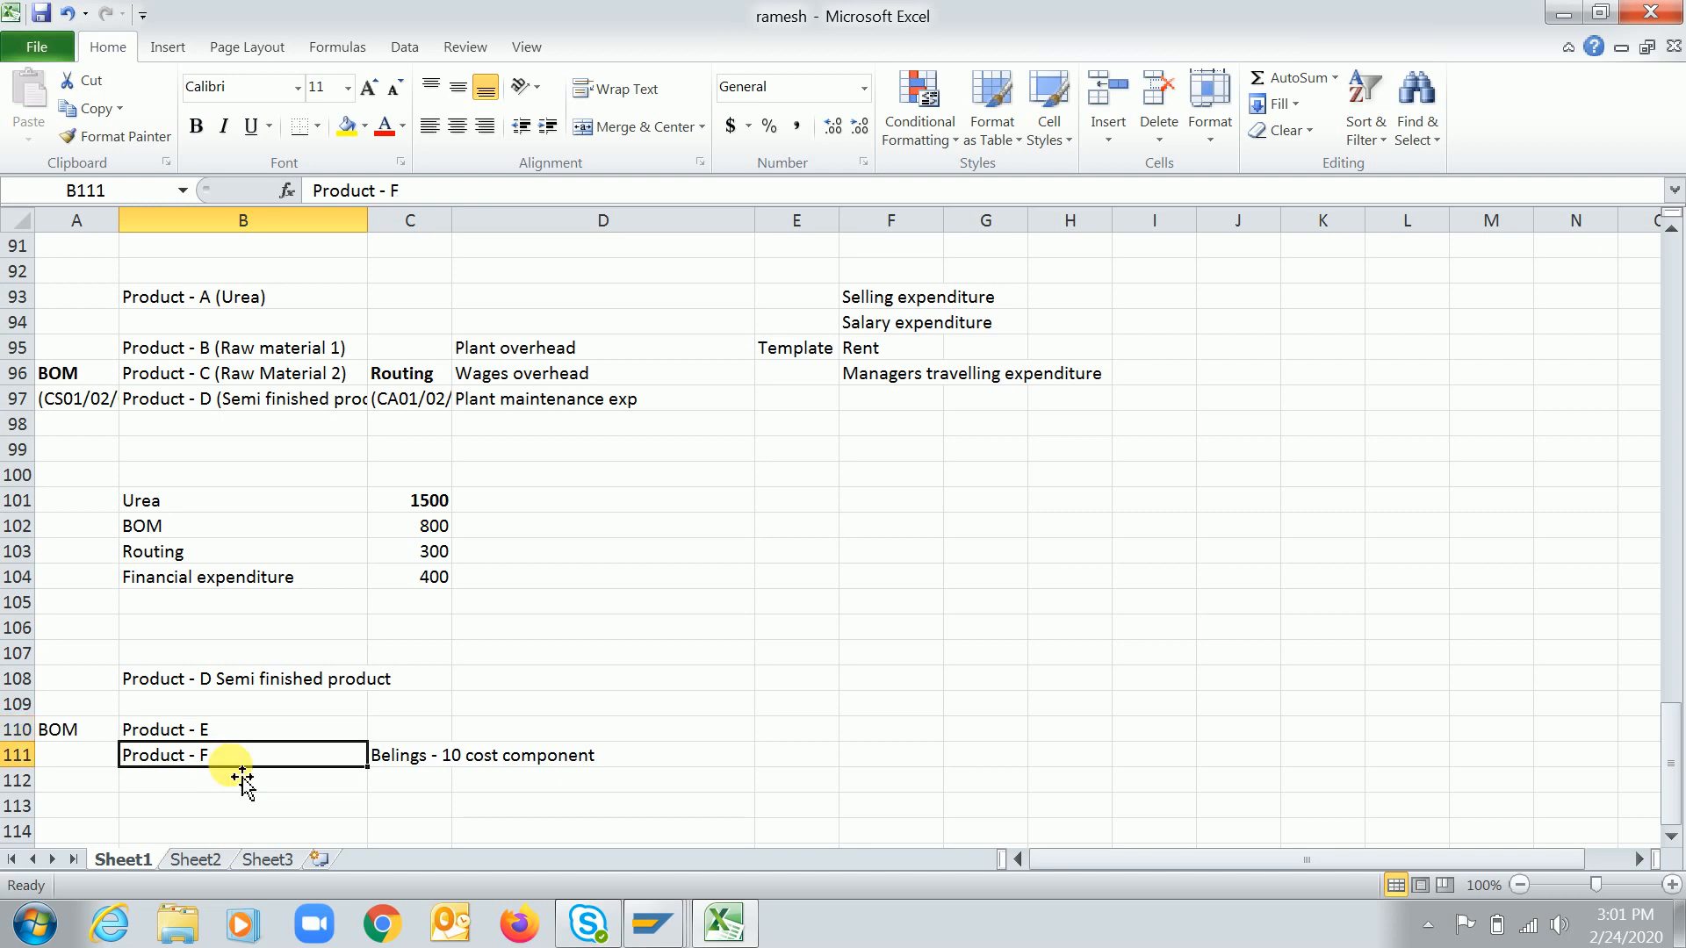
pyautogui.hotkey('alt', 'Tab')
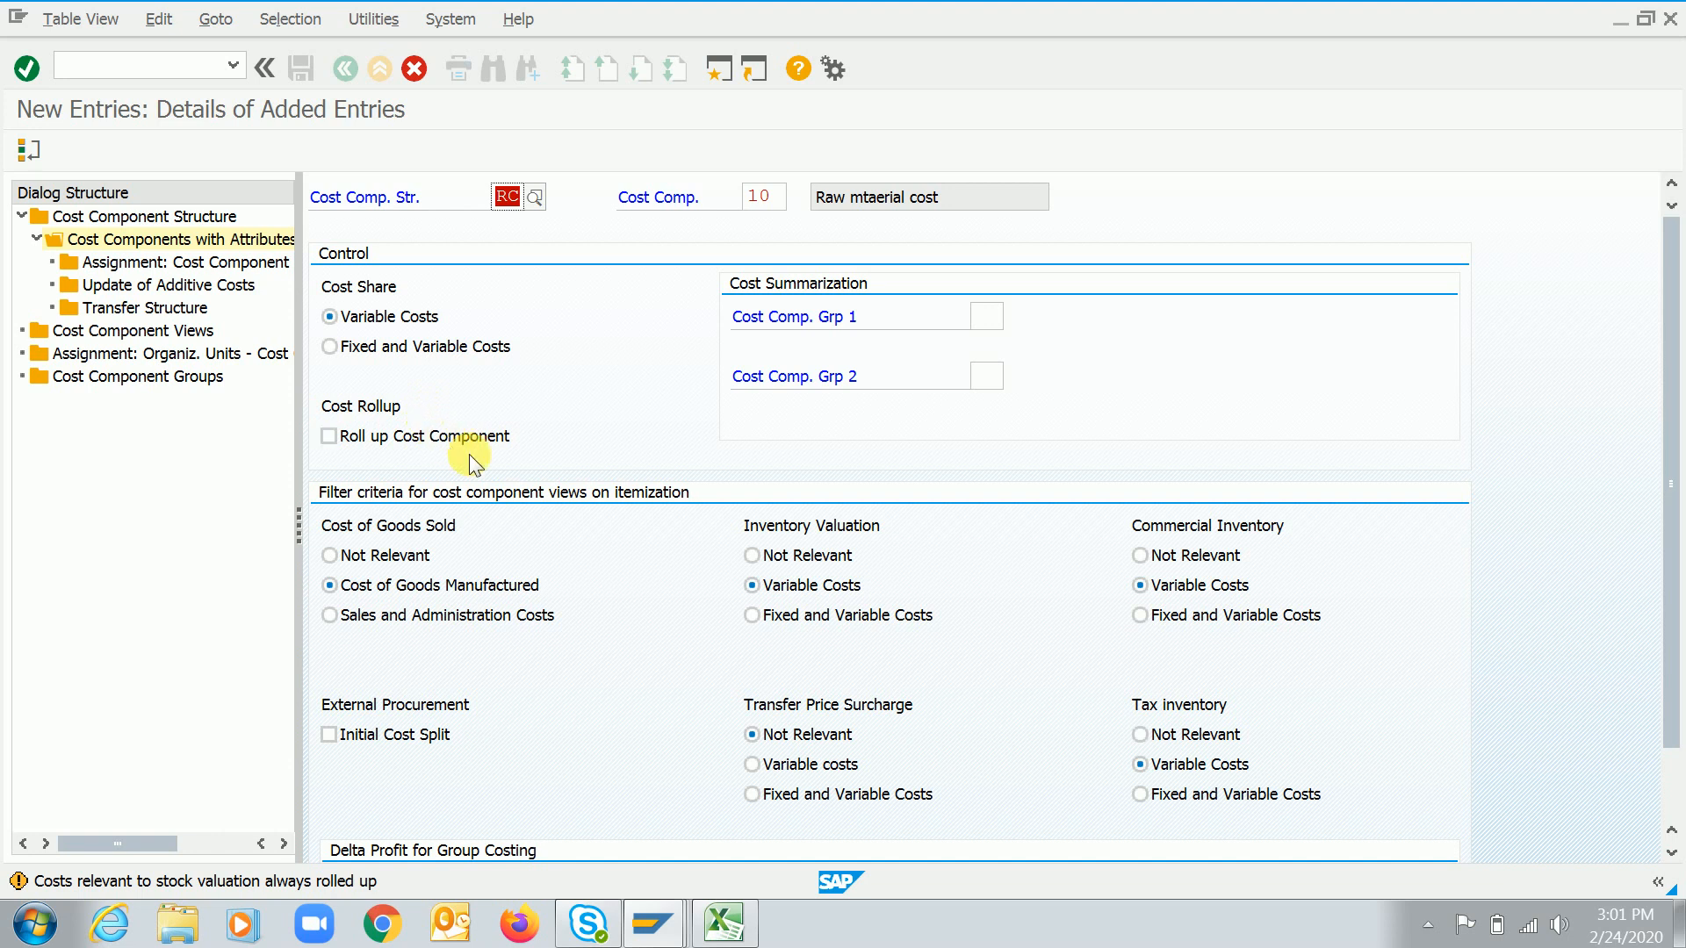
pyautogui.hotkey('alt', 'Tab')
pyautogui.hotkey('alt', 'Tab')
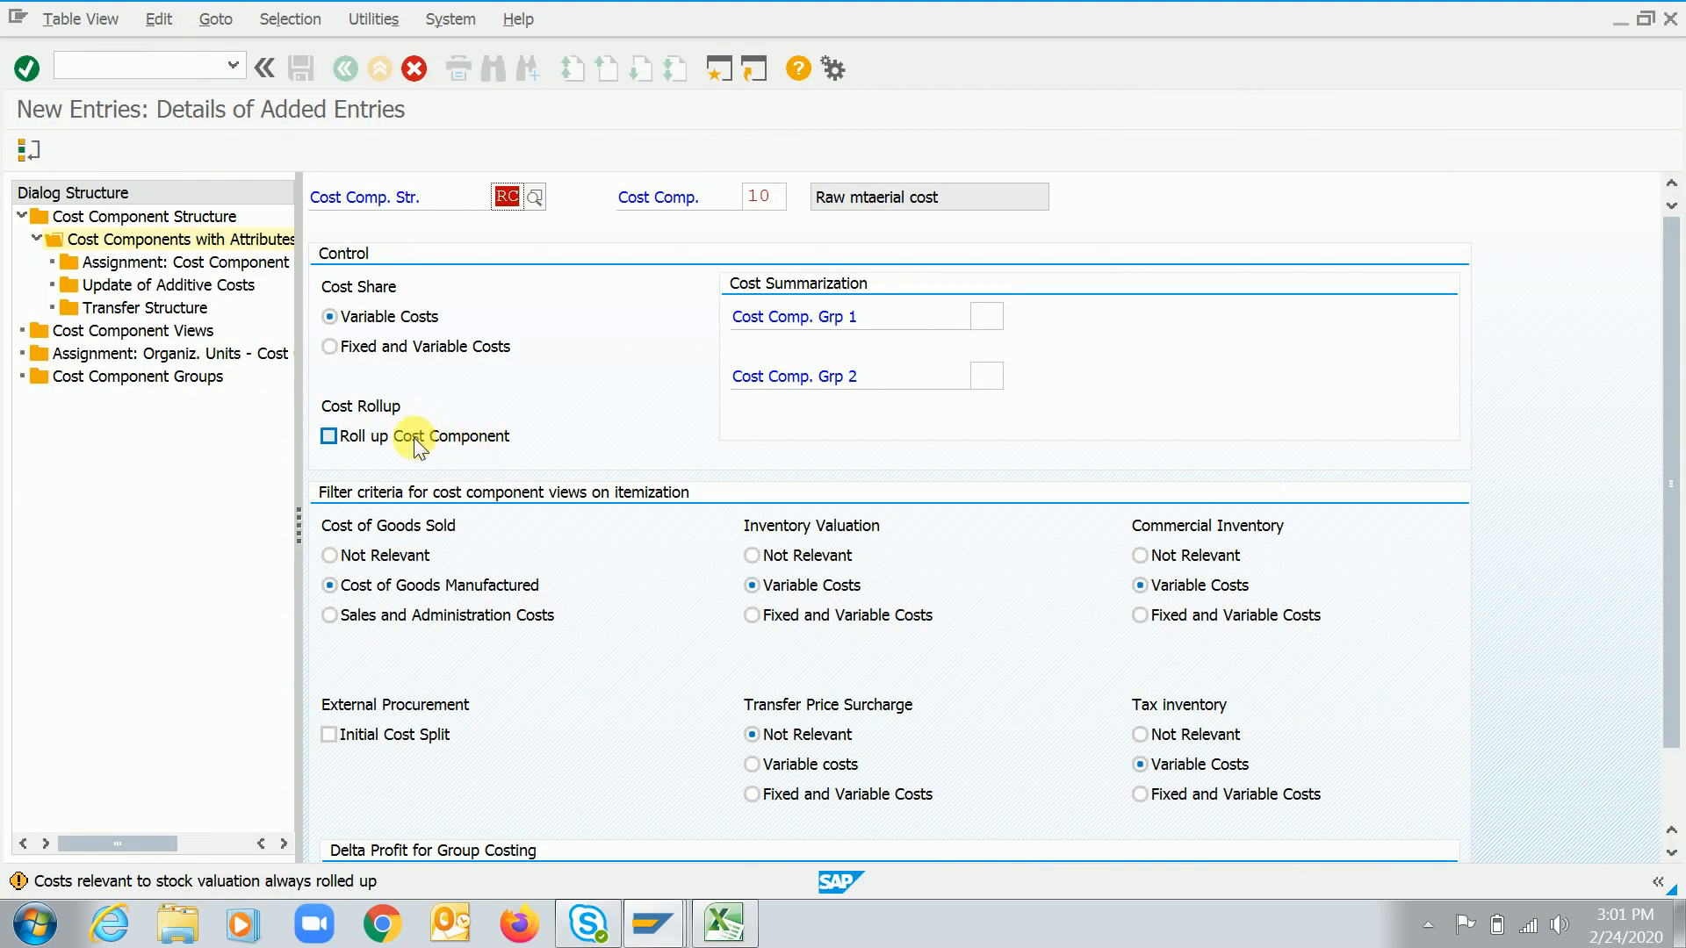
pyautogui.click(329, 436)
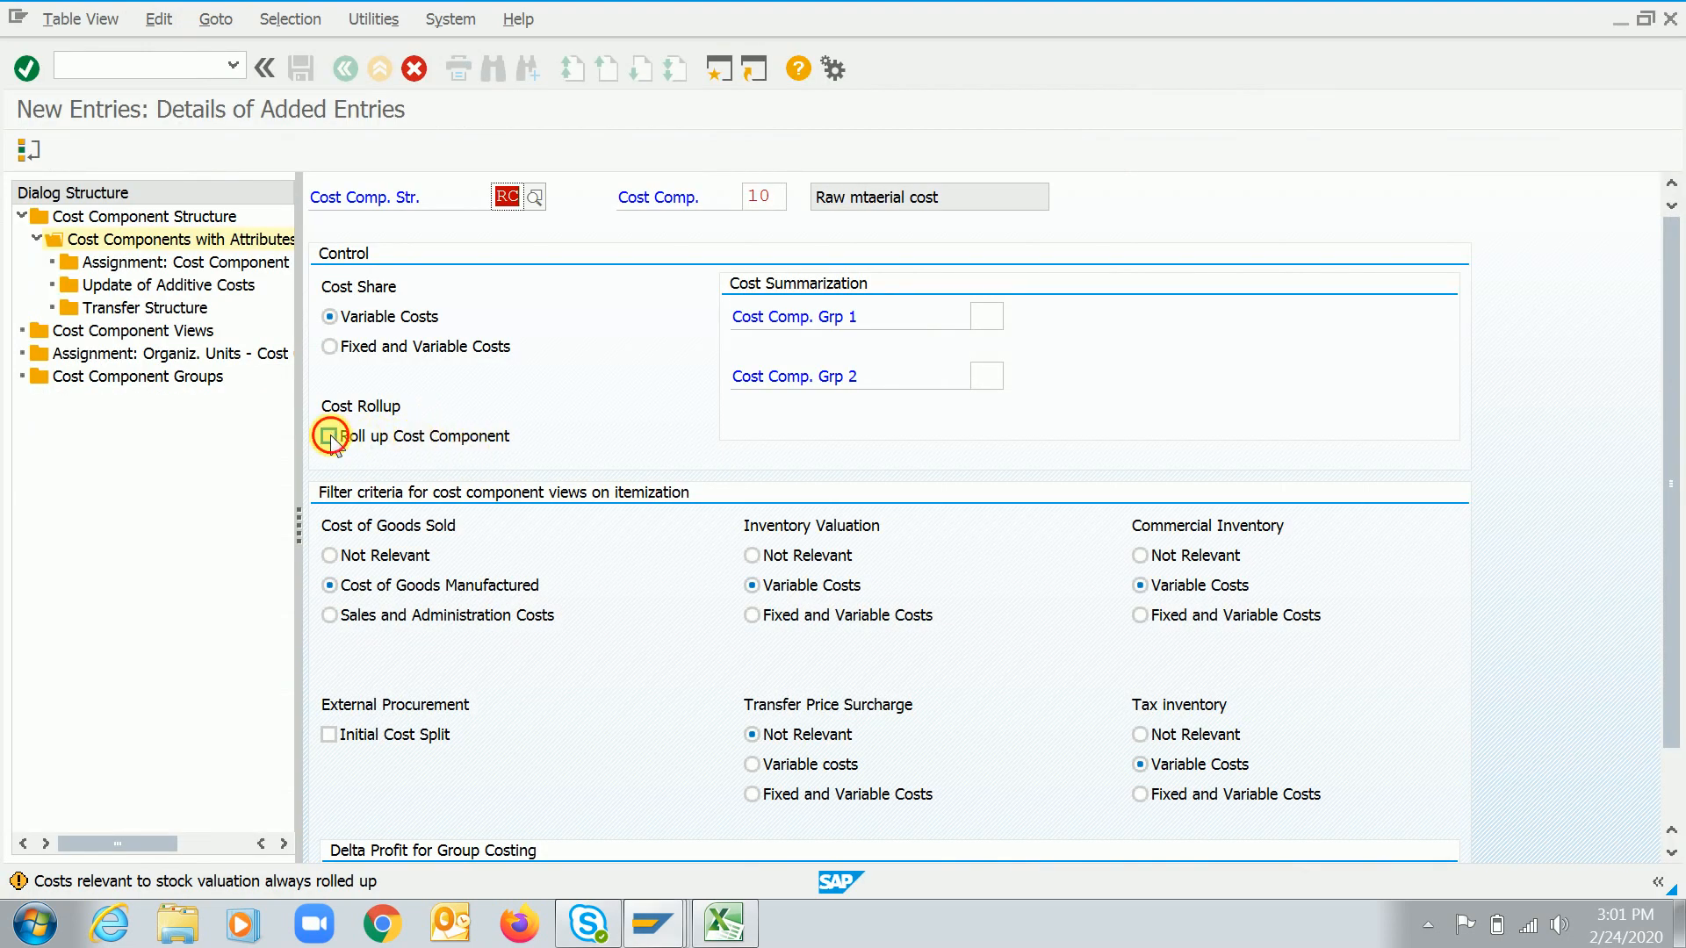
# Compare the Product - D, E and F entries in the Excel example with cost component 10's settings
pyautogui.hotkey('alt', 'Tab')
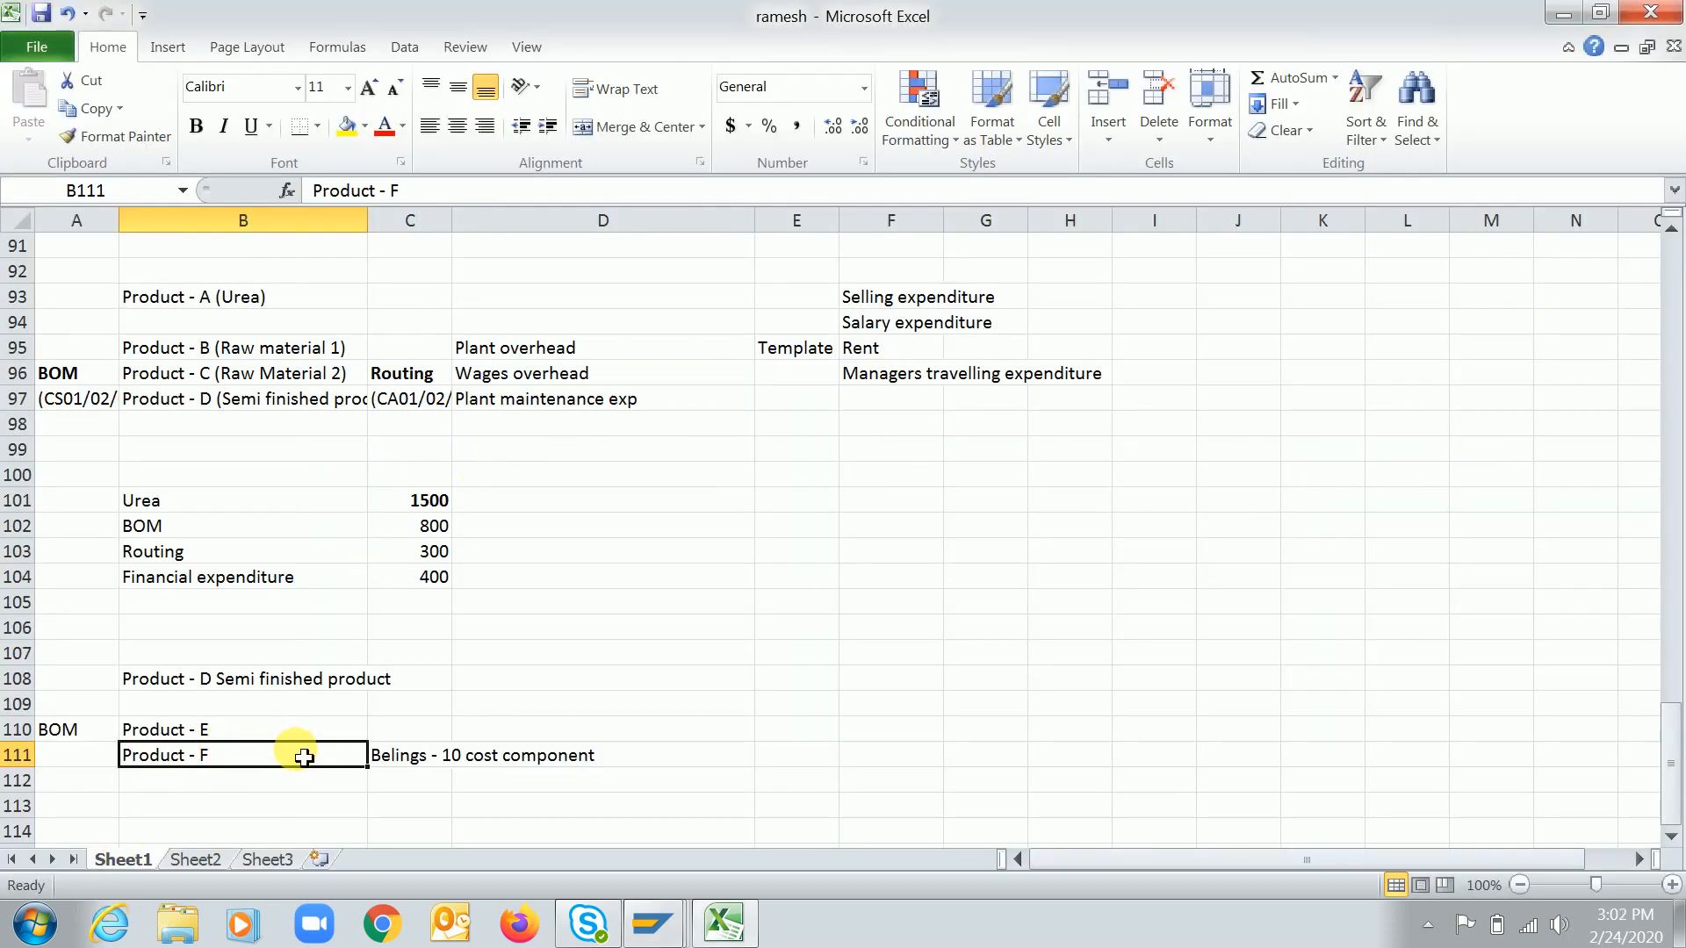
pyautogui.hotkey('alt', 'Tab')
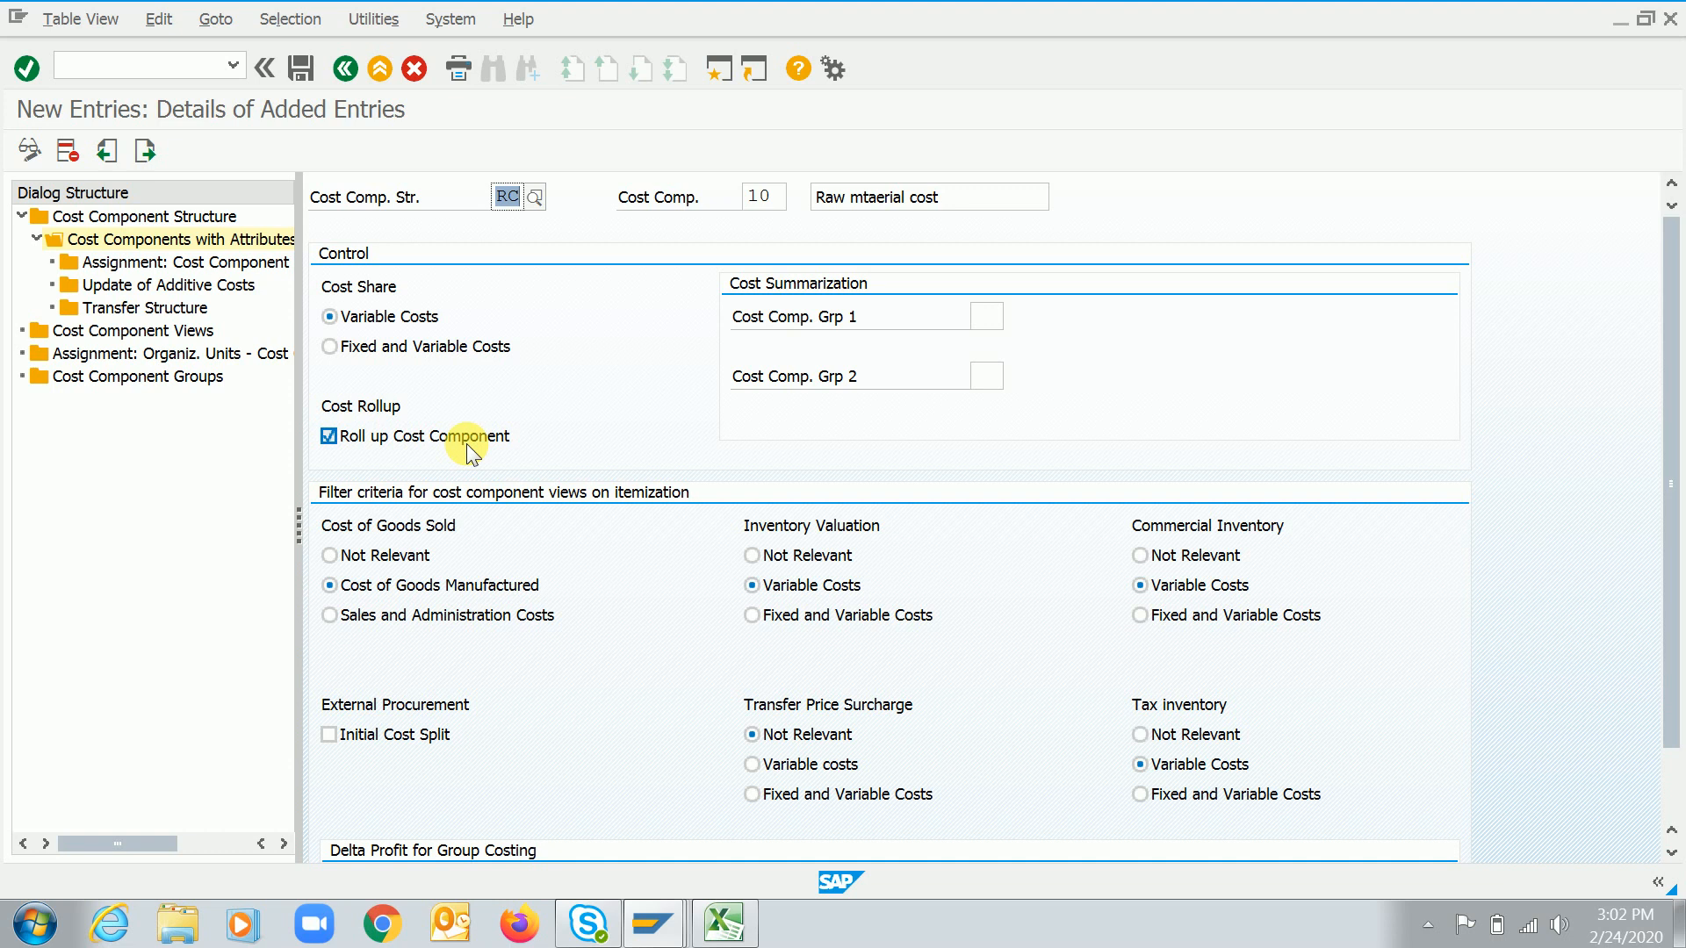
pyautogui.hotkey('alt', 'Tab')
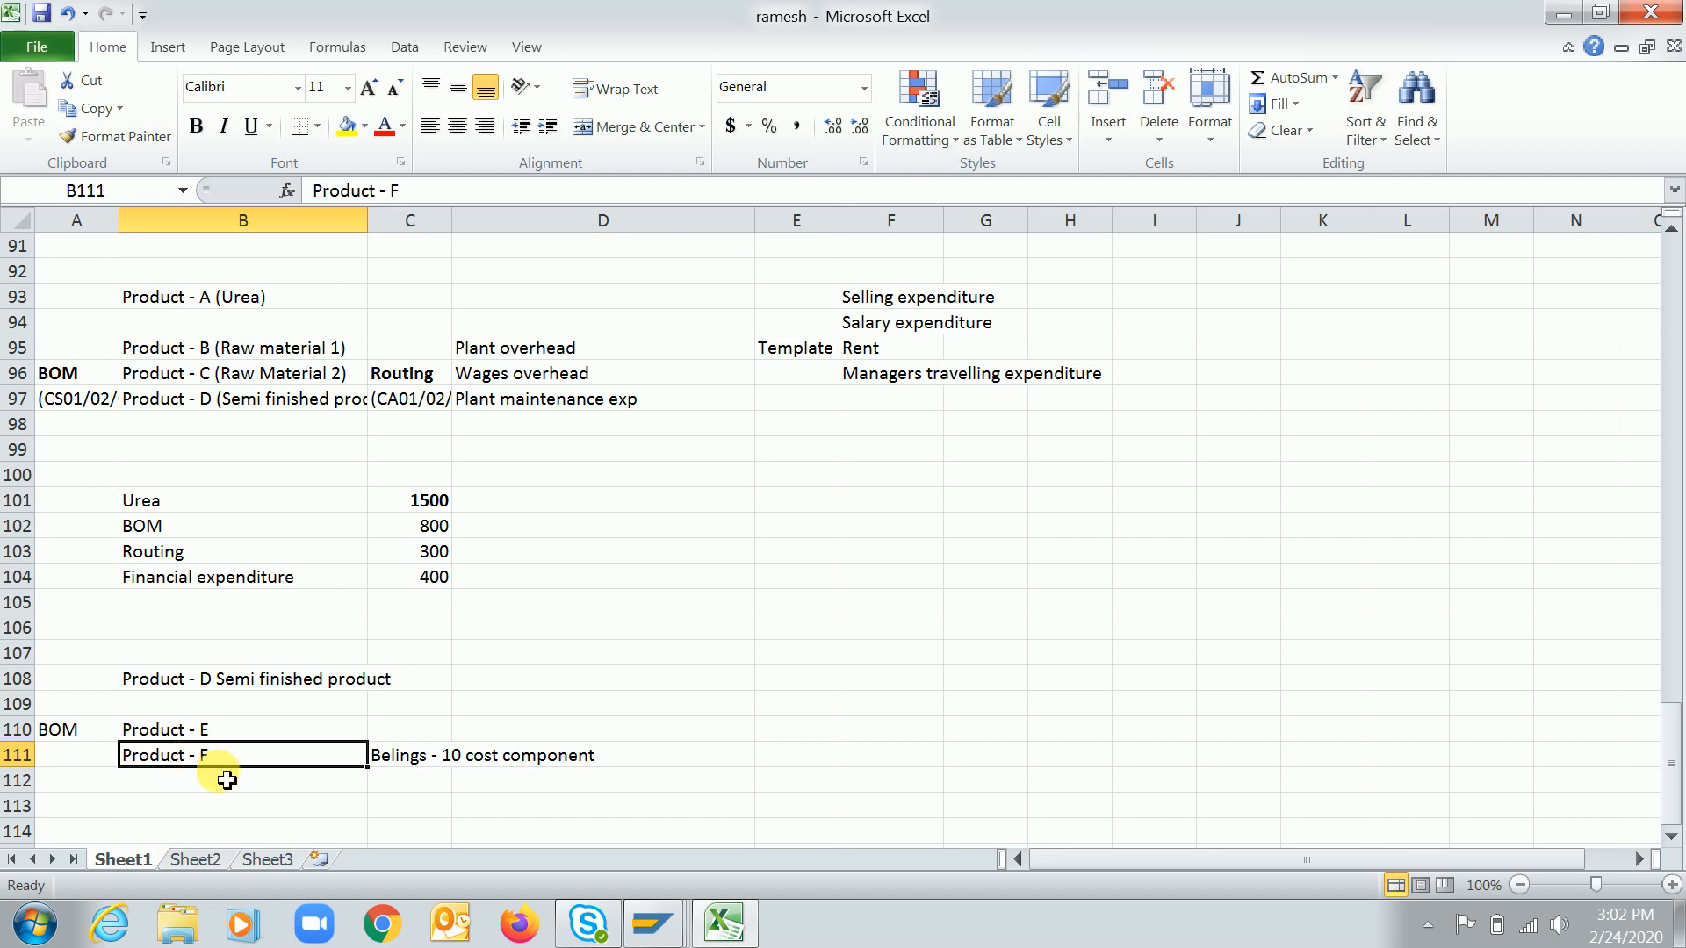
pyautogui.click(190, 691)
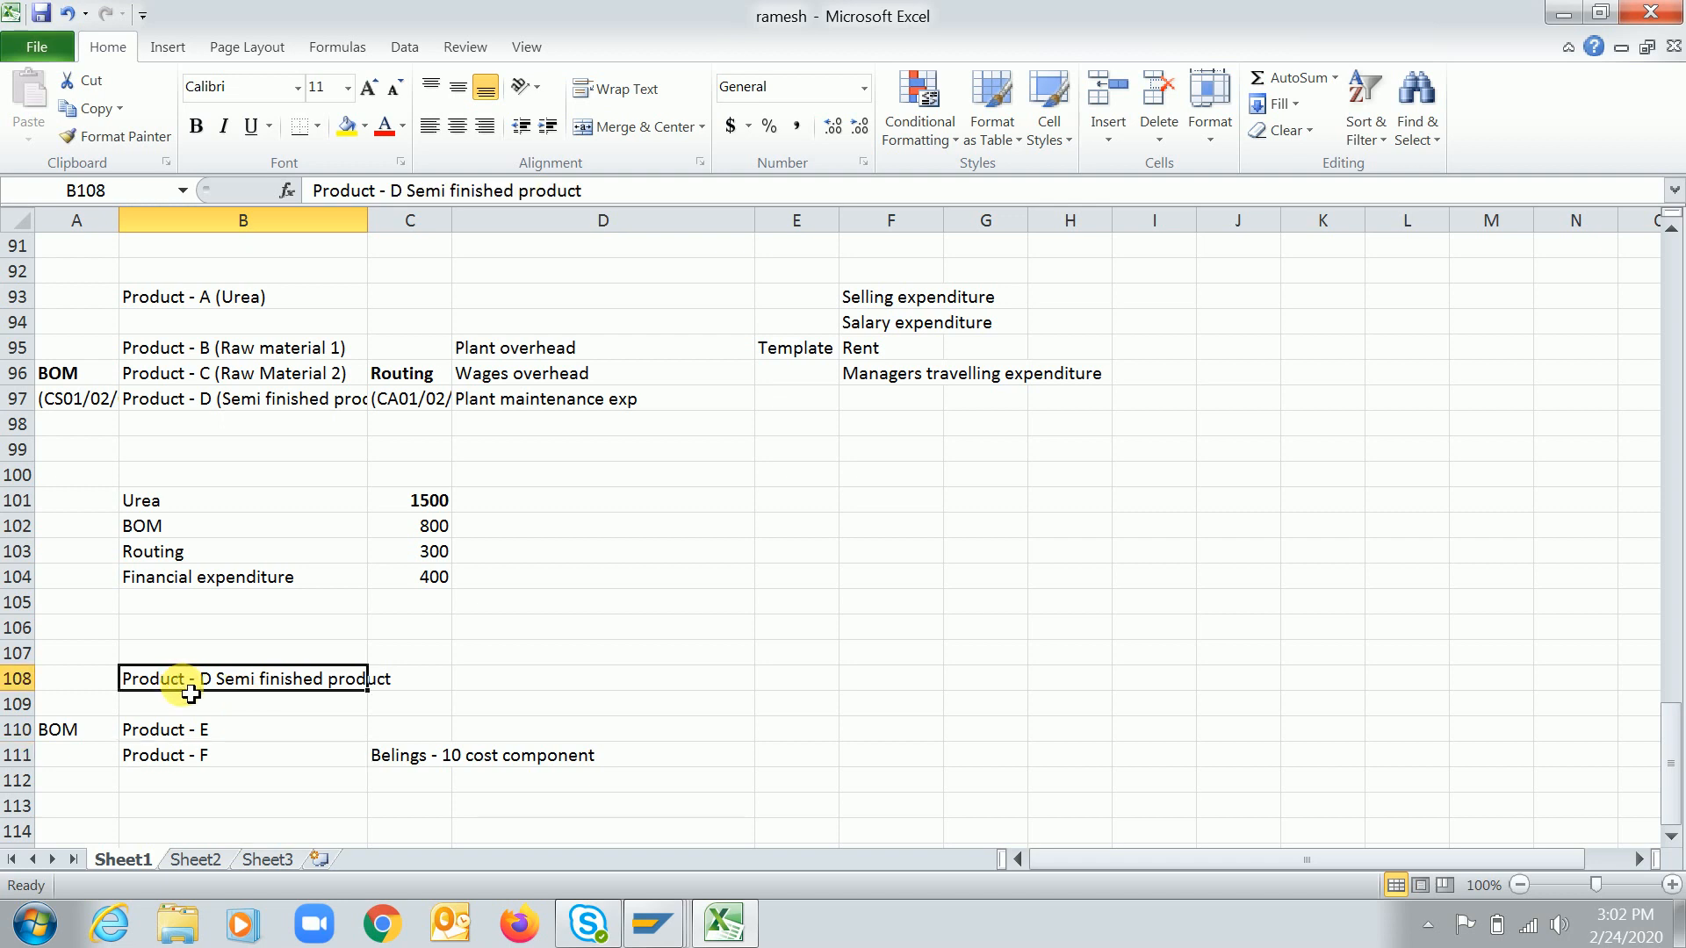
pyautogui.click(148, 760)
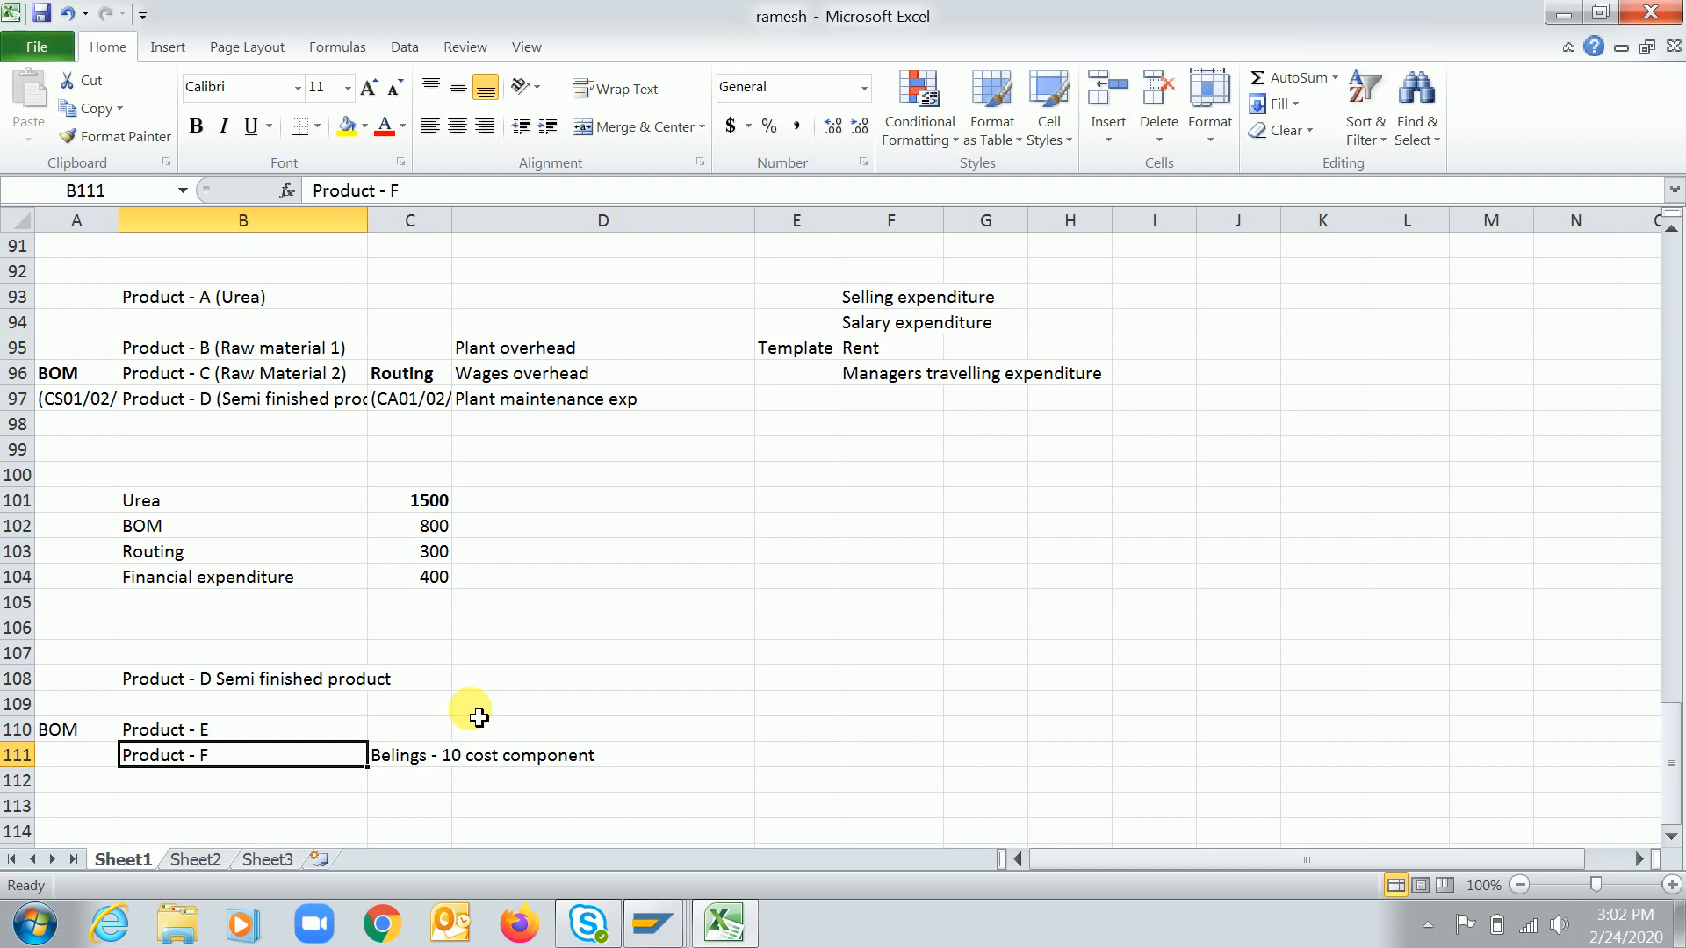
pyautogui.hotkey('alt', 'Tab')
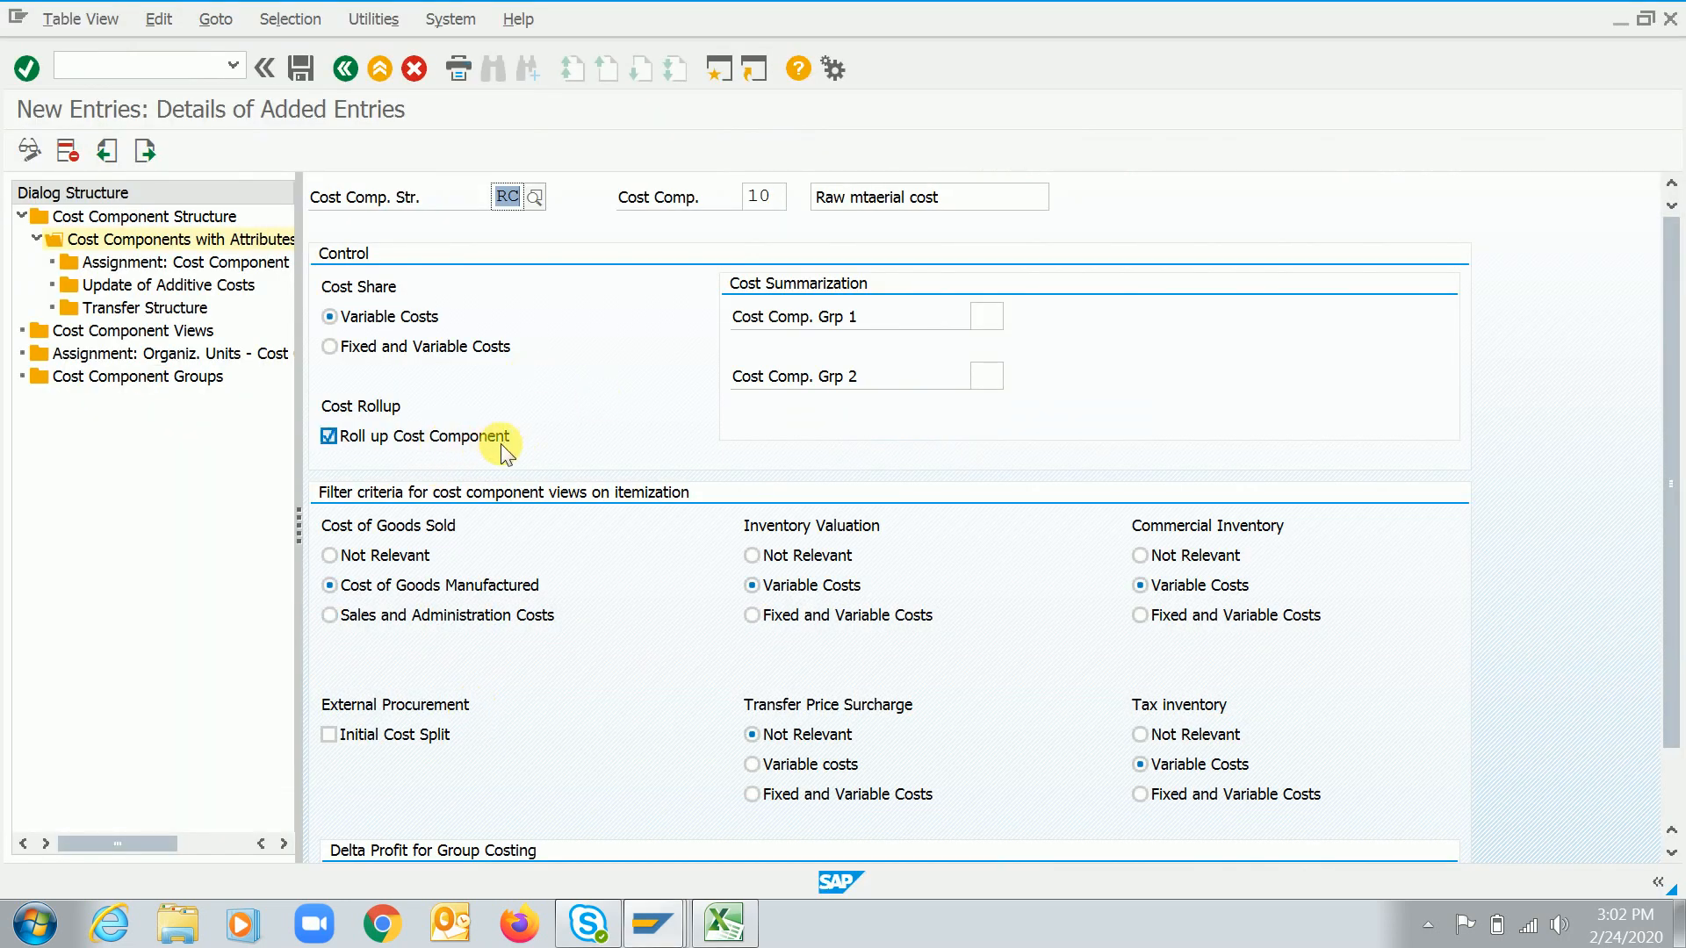
pyautogui.hotkey('alt', 'Tab')
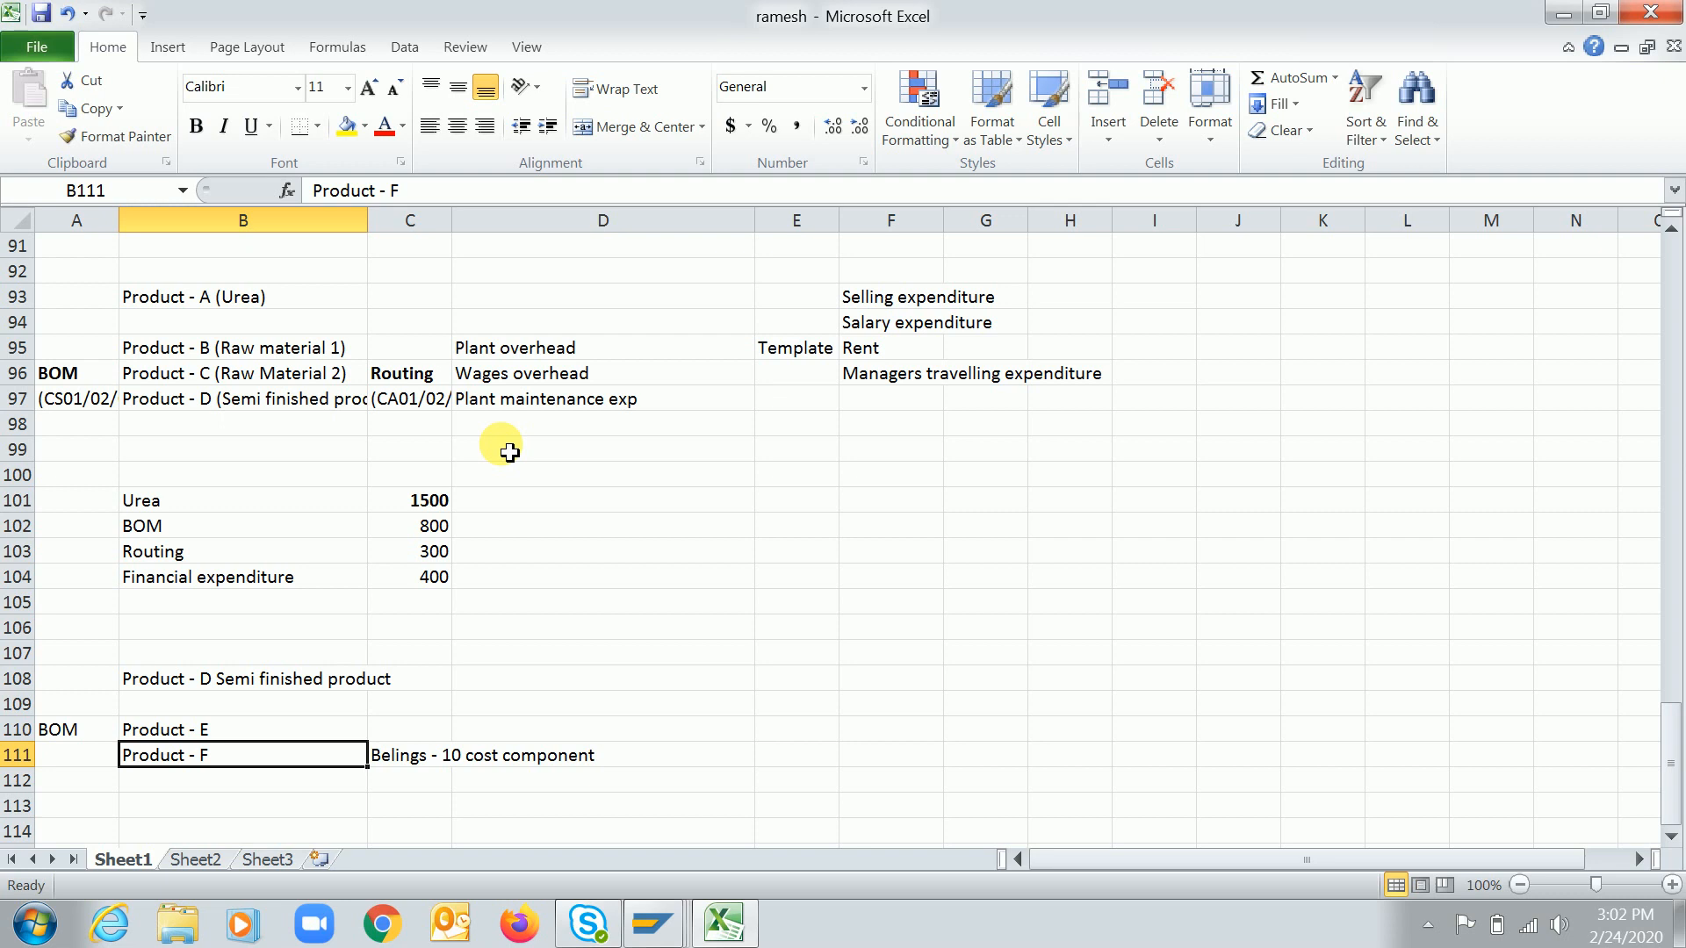
pyautogui.hotkey('alt', 'Tab')
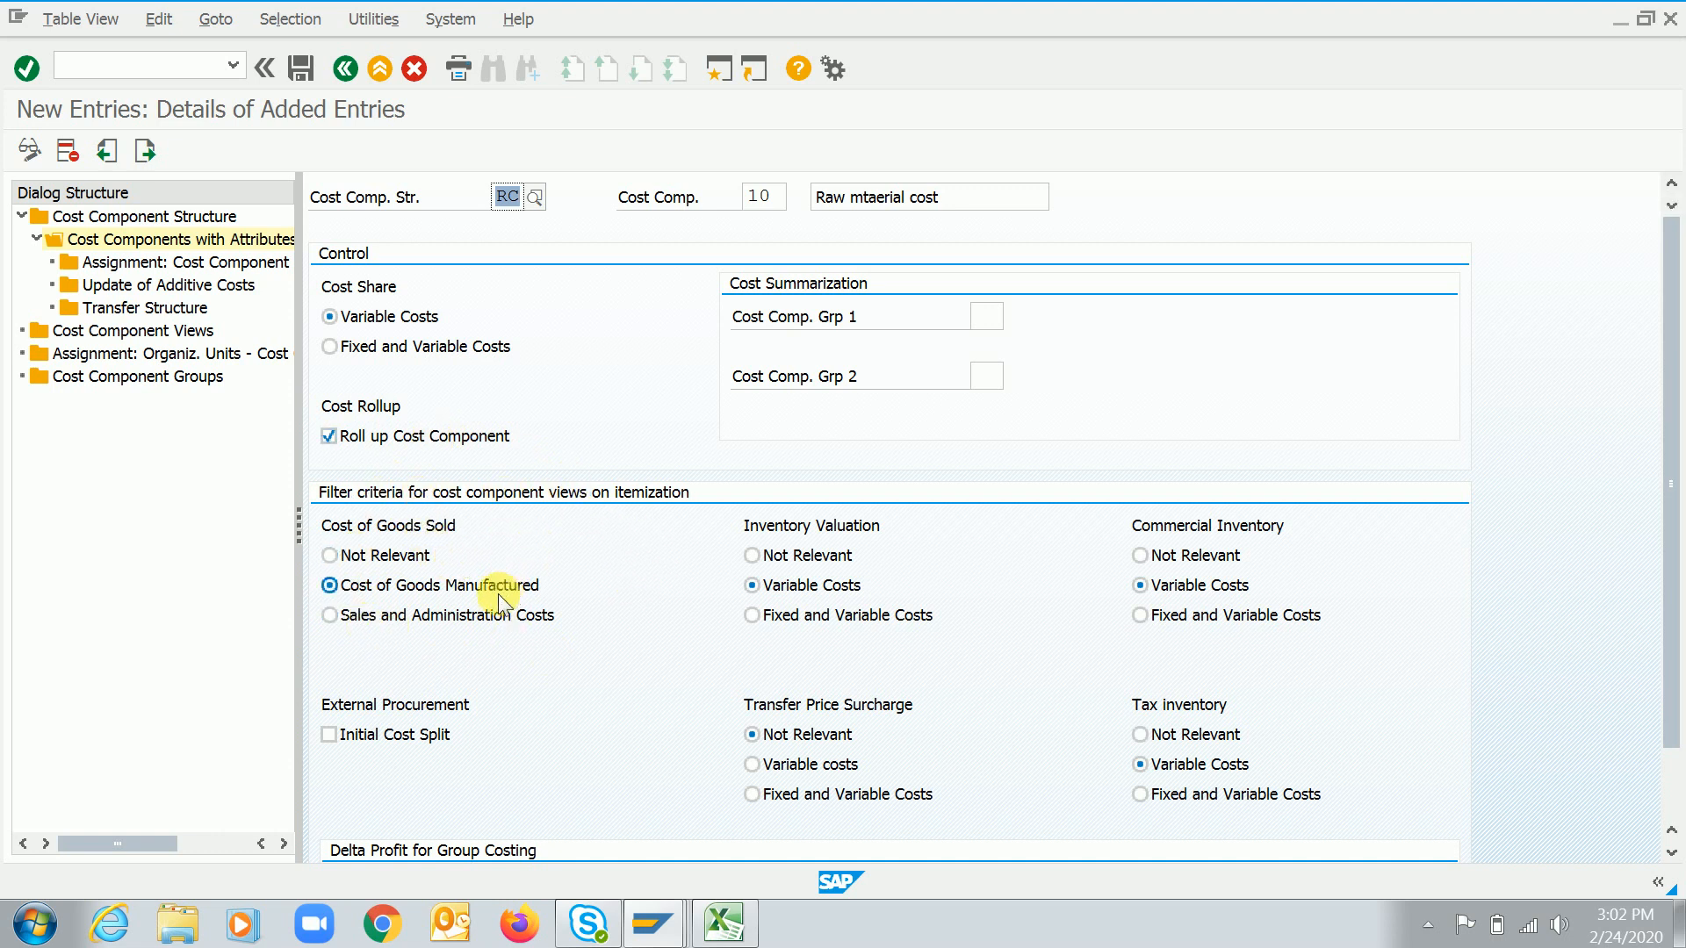
# Set the Cost of Goods Sold filter of cost component 10 (Raw mtaerial cost) to Not Relevant
pyautogui.click(399, 557)
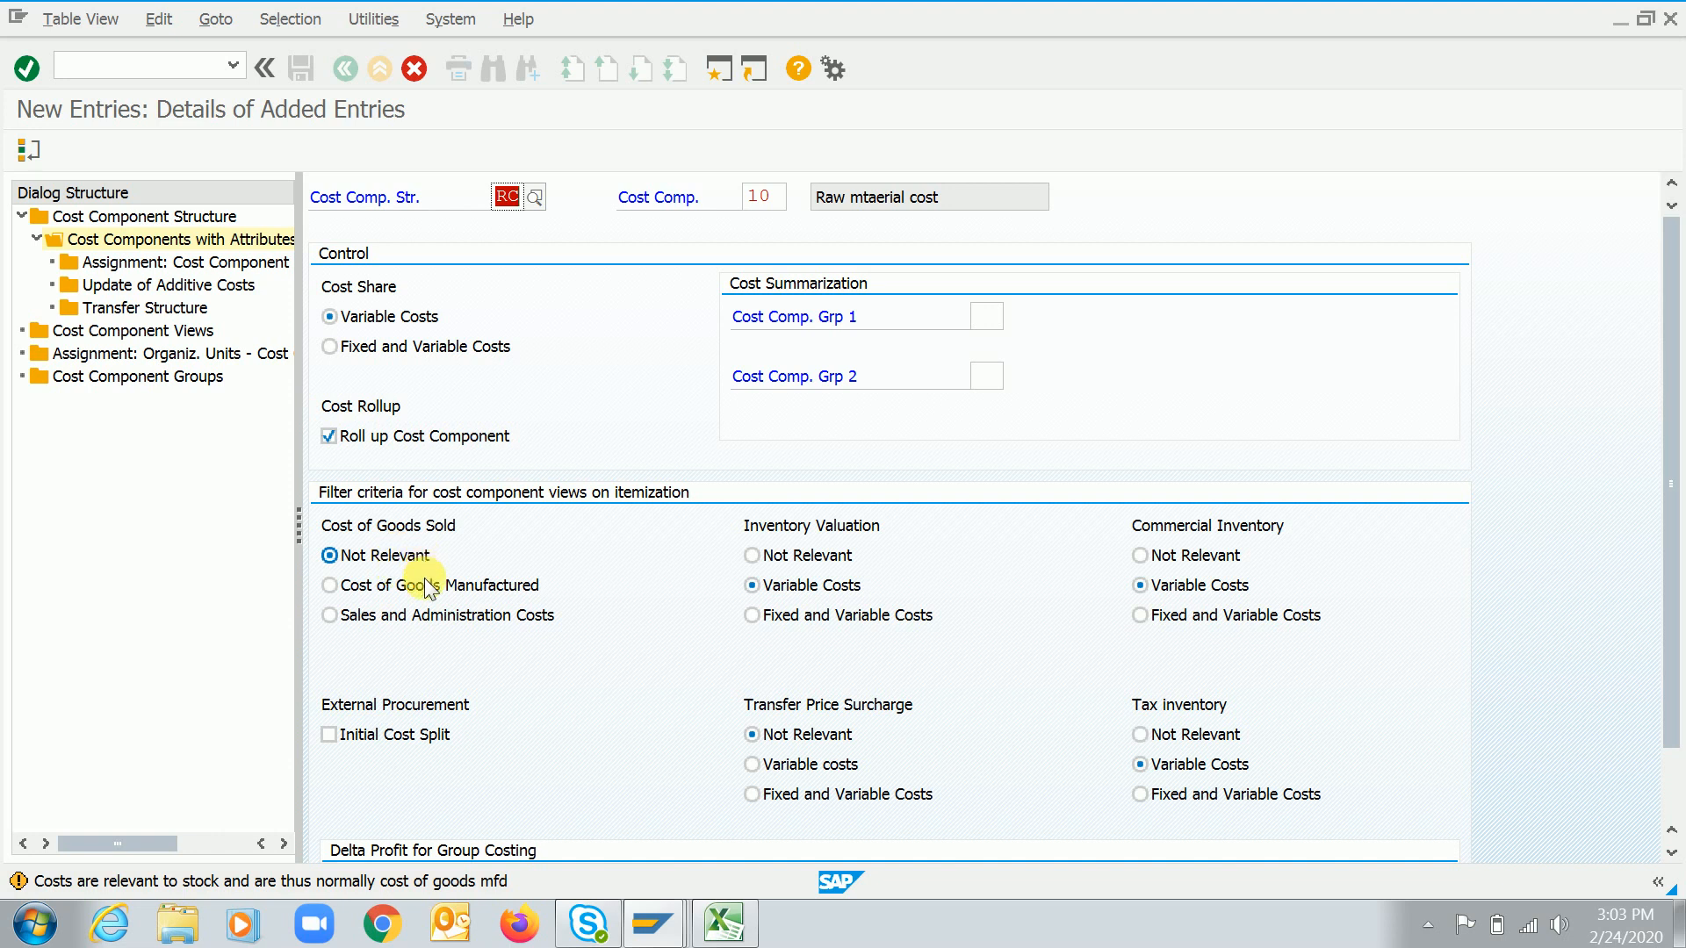
pyautogui.click(424, 584)
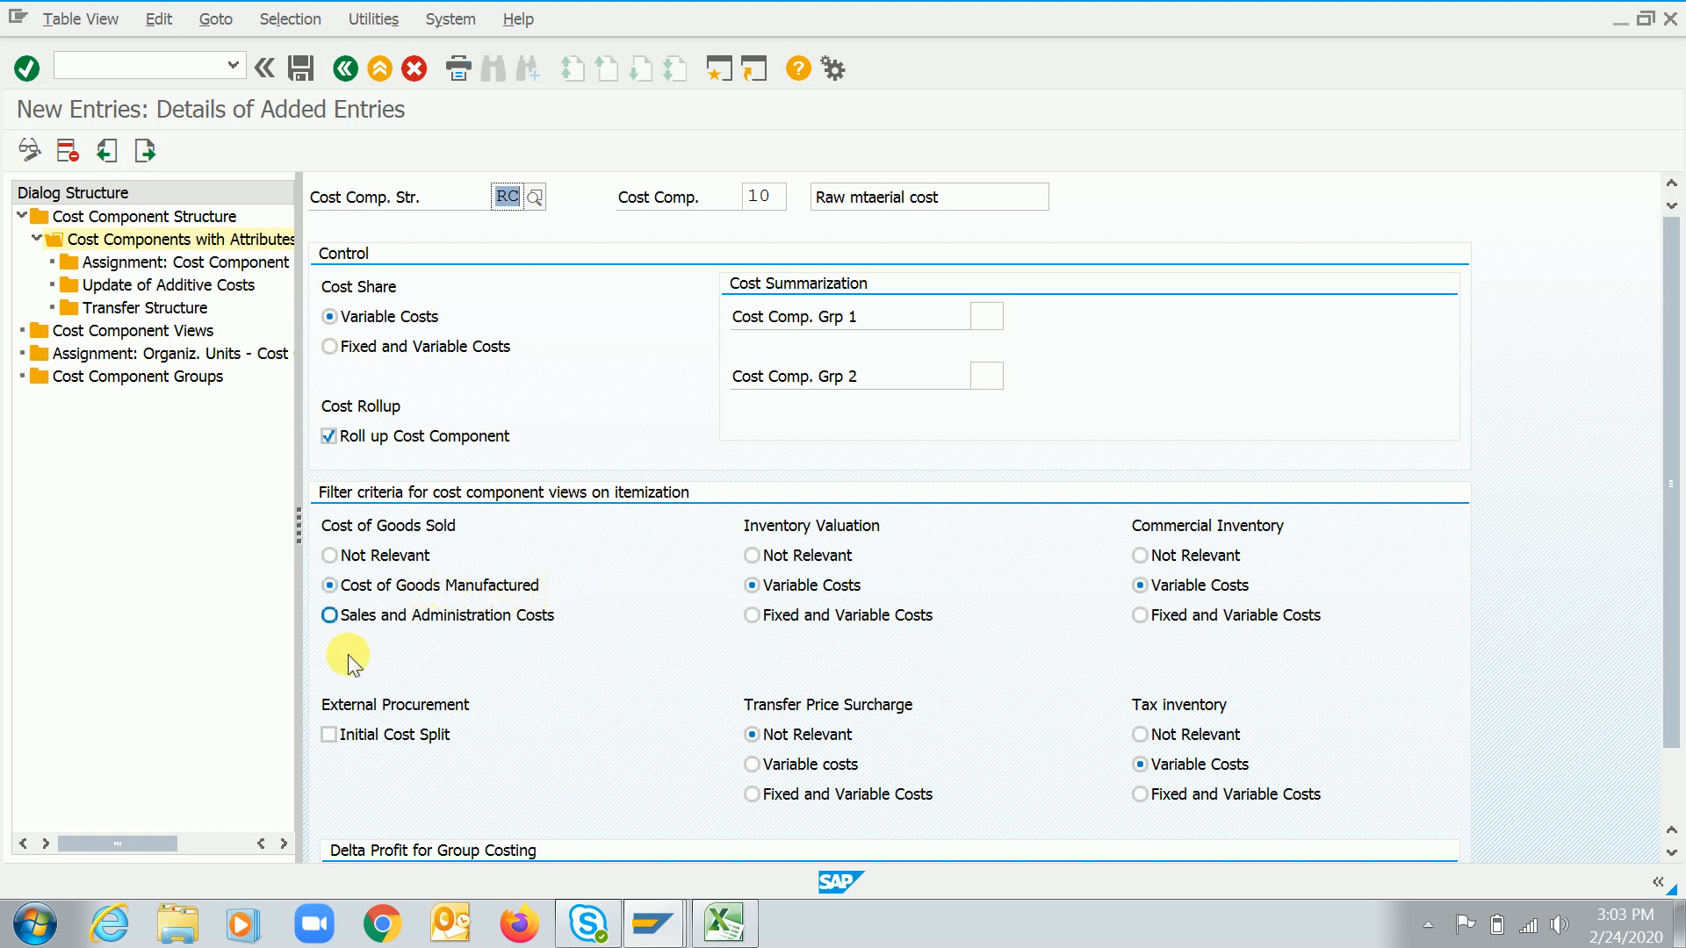
pyautogui.click(447, 623)
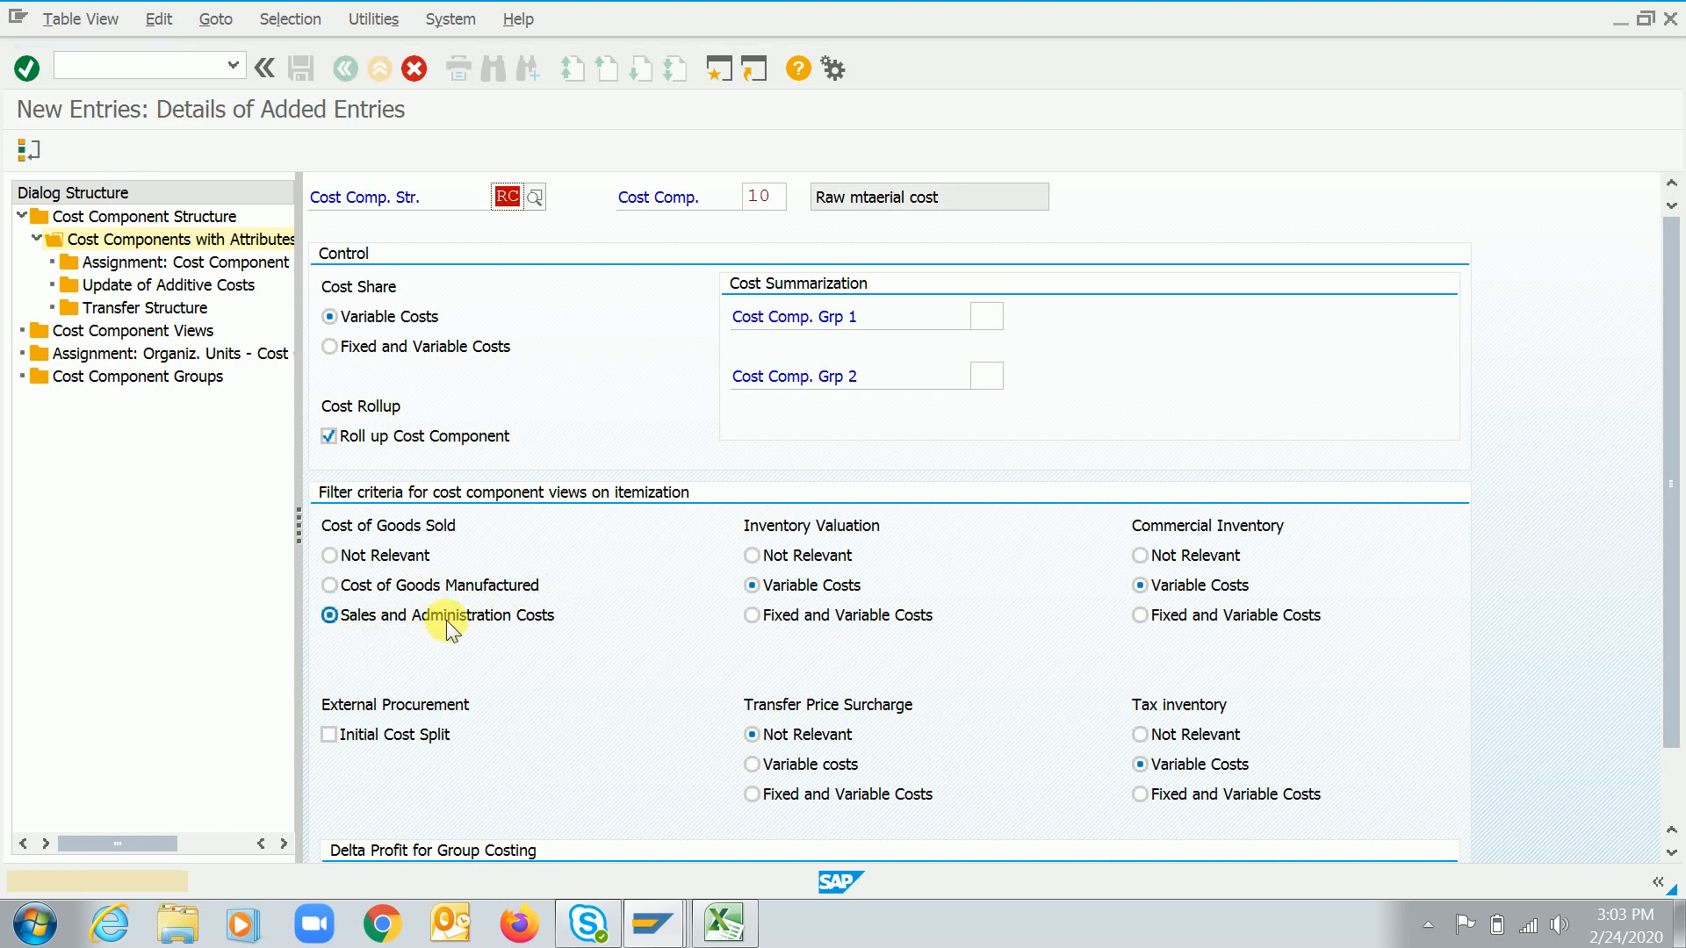
pyautogui.click(398, 556)
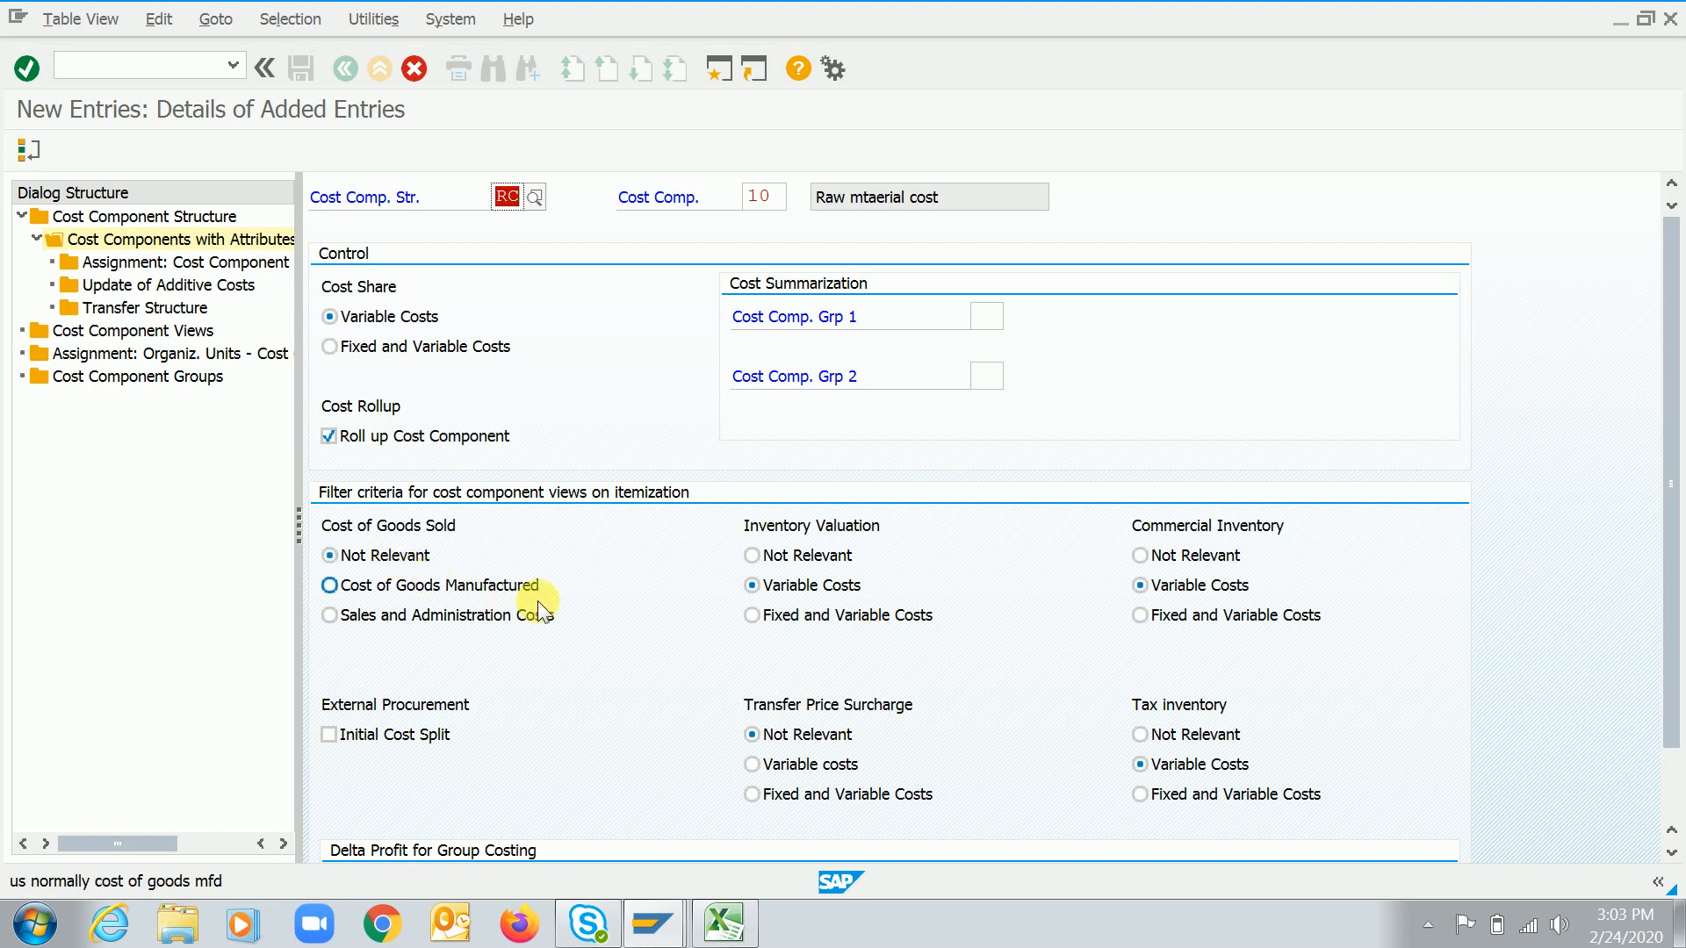
pyautogui.click(424, 584)
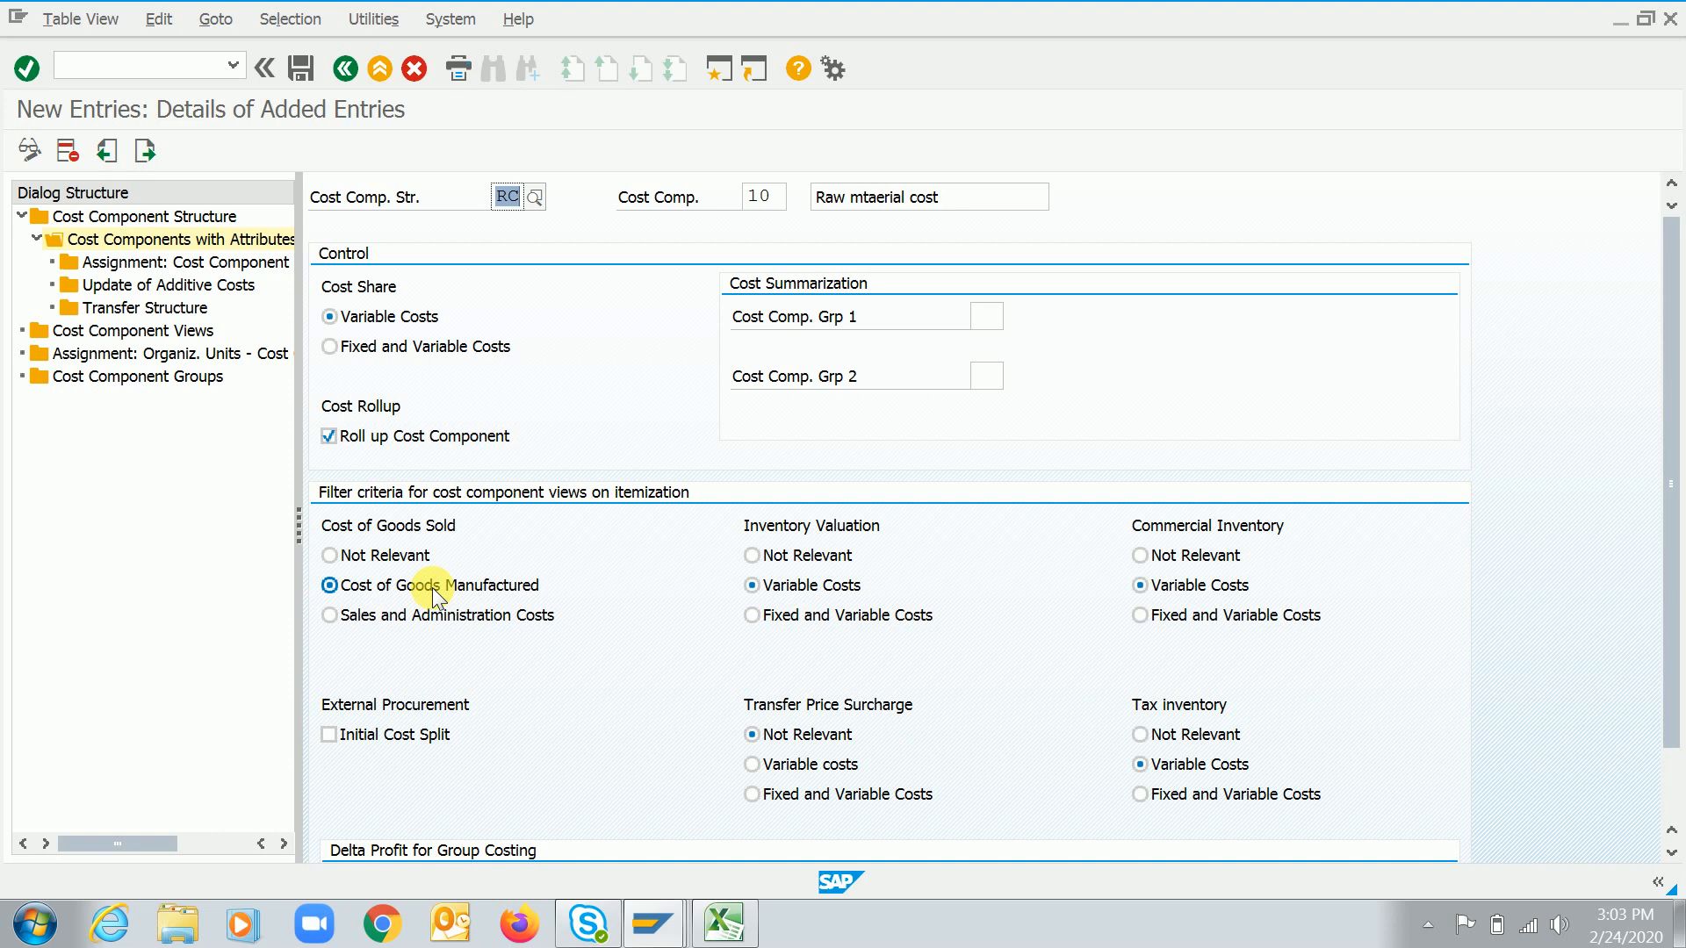
pyautogui.click(392, 556)
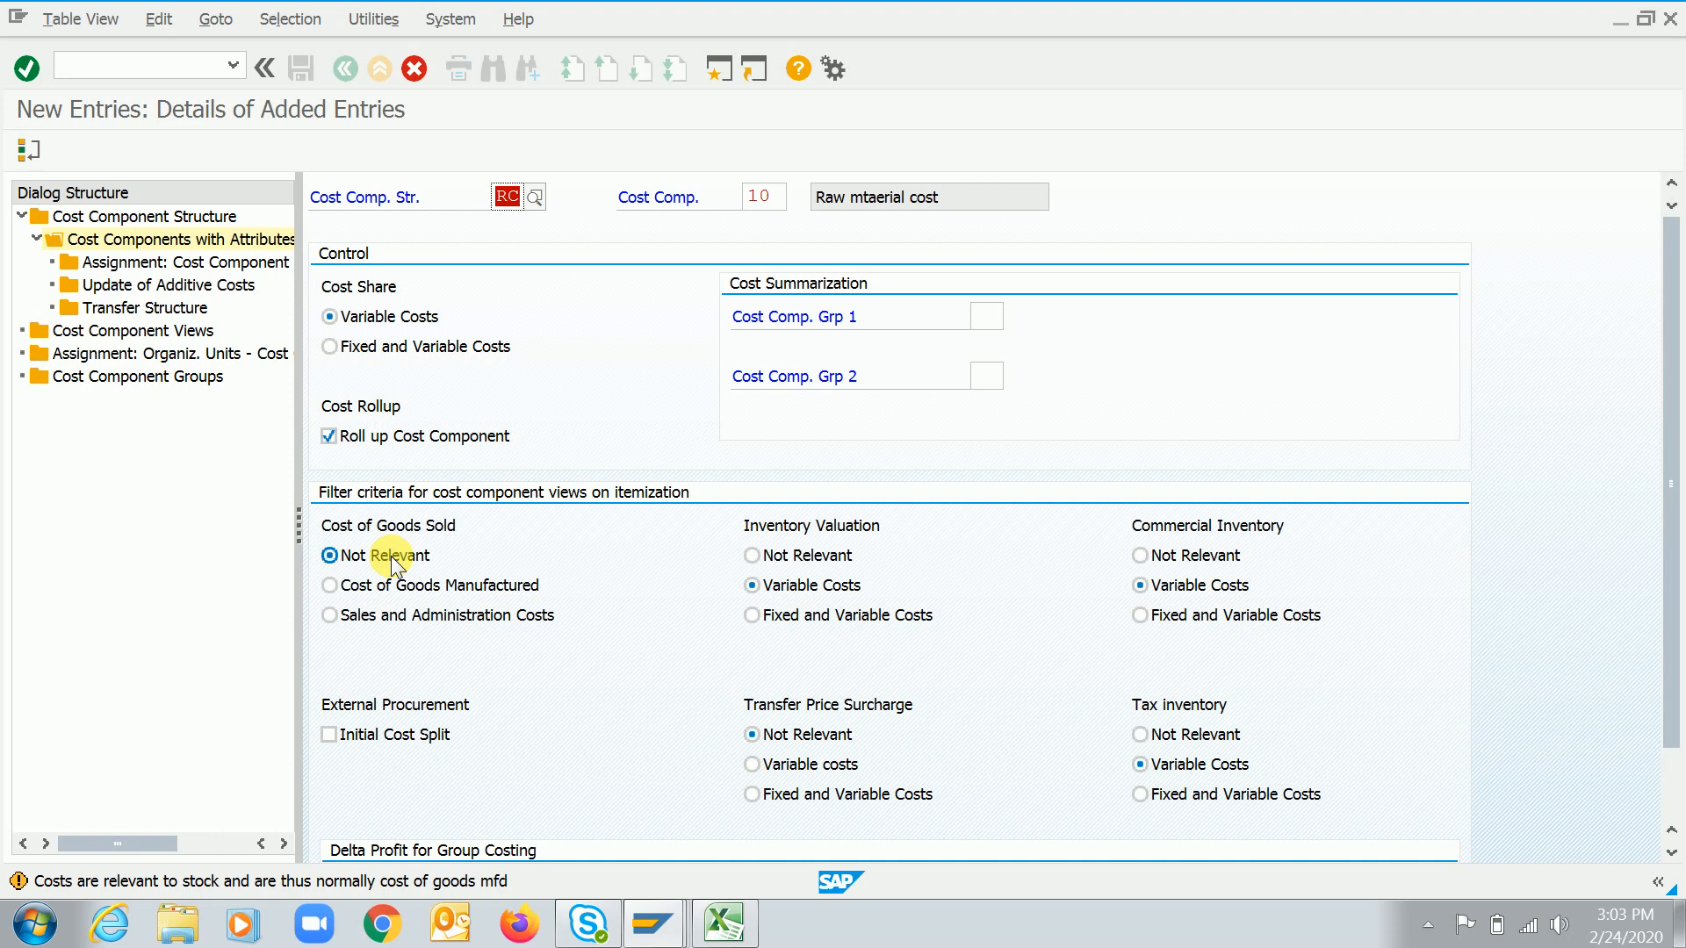
pyautogui.click(959, 207)
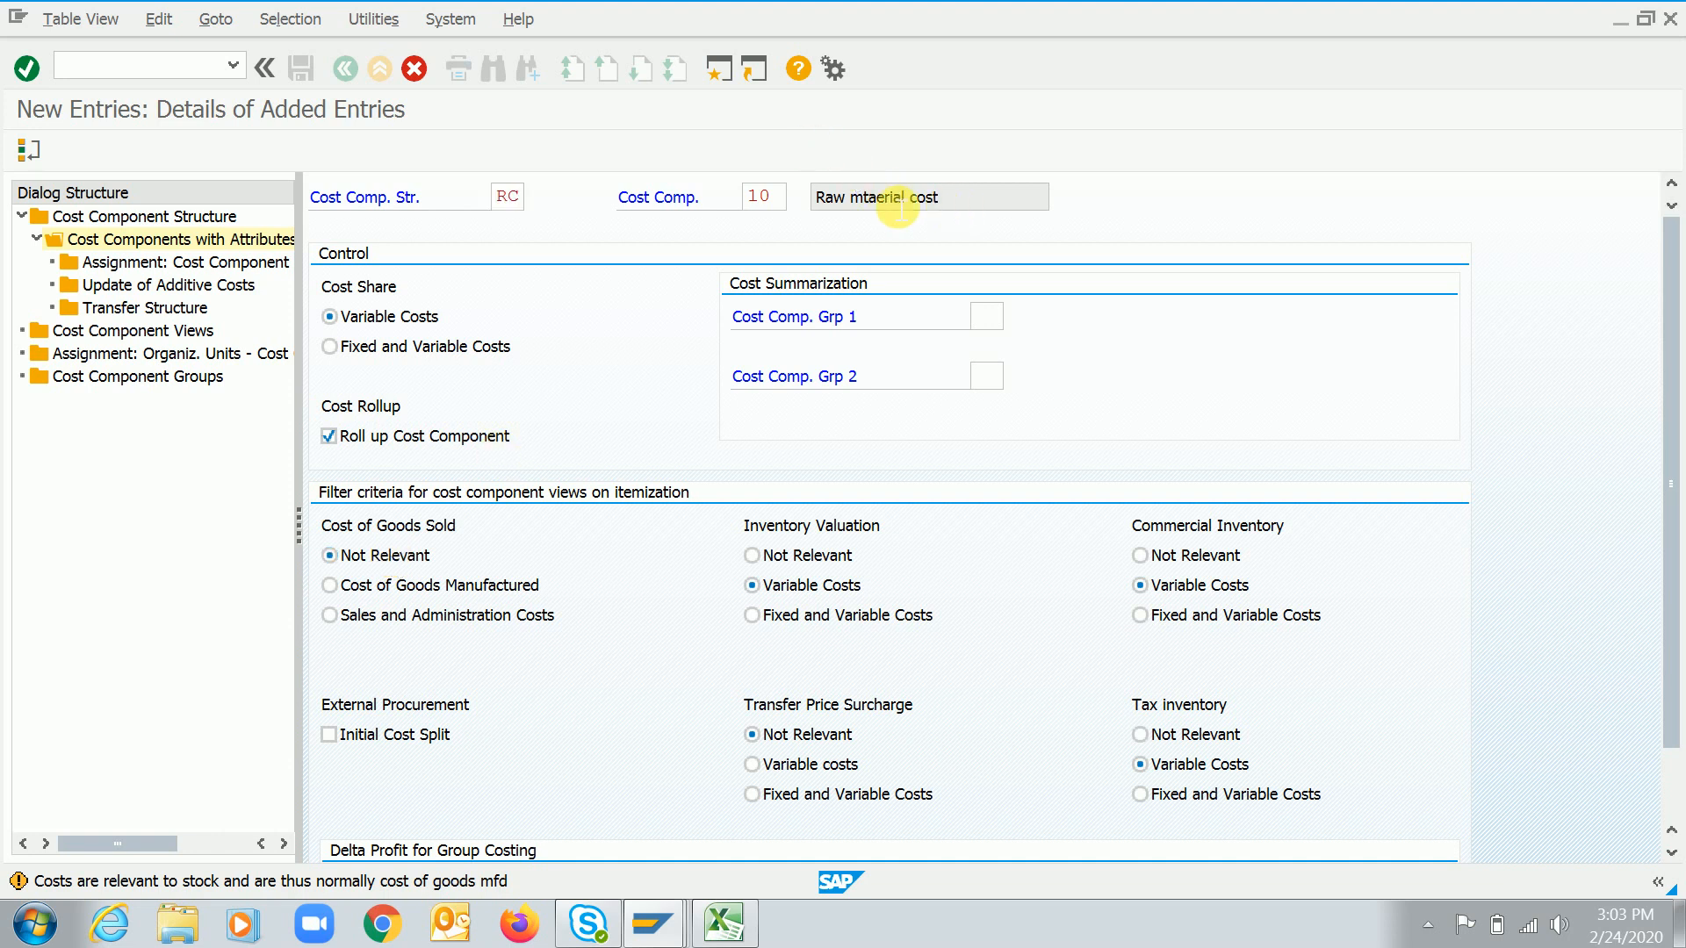
pyautogui.moveTo(898, 208); pyautogui.dragTo(822, 208)
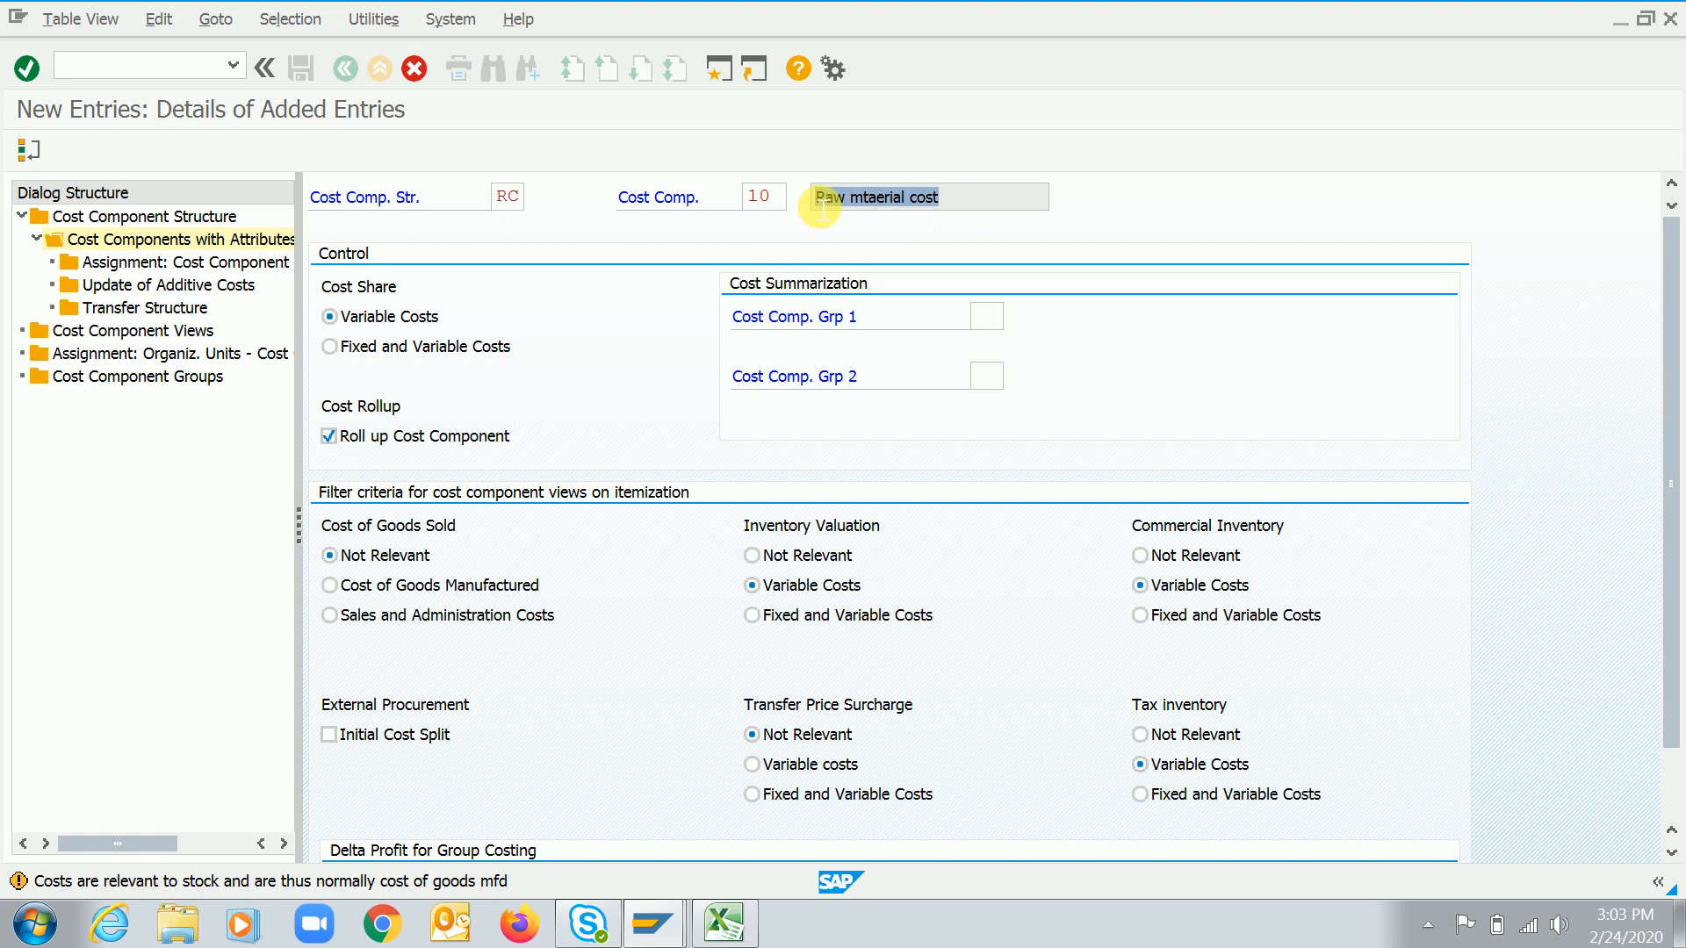
pyautogui.click(381, 563)
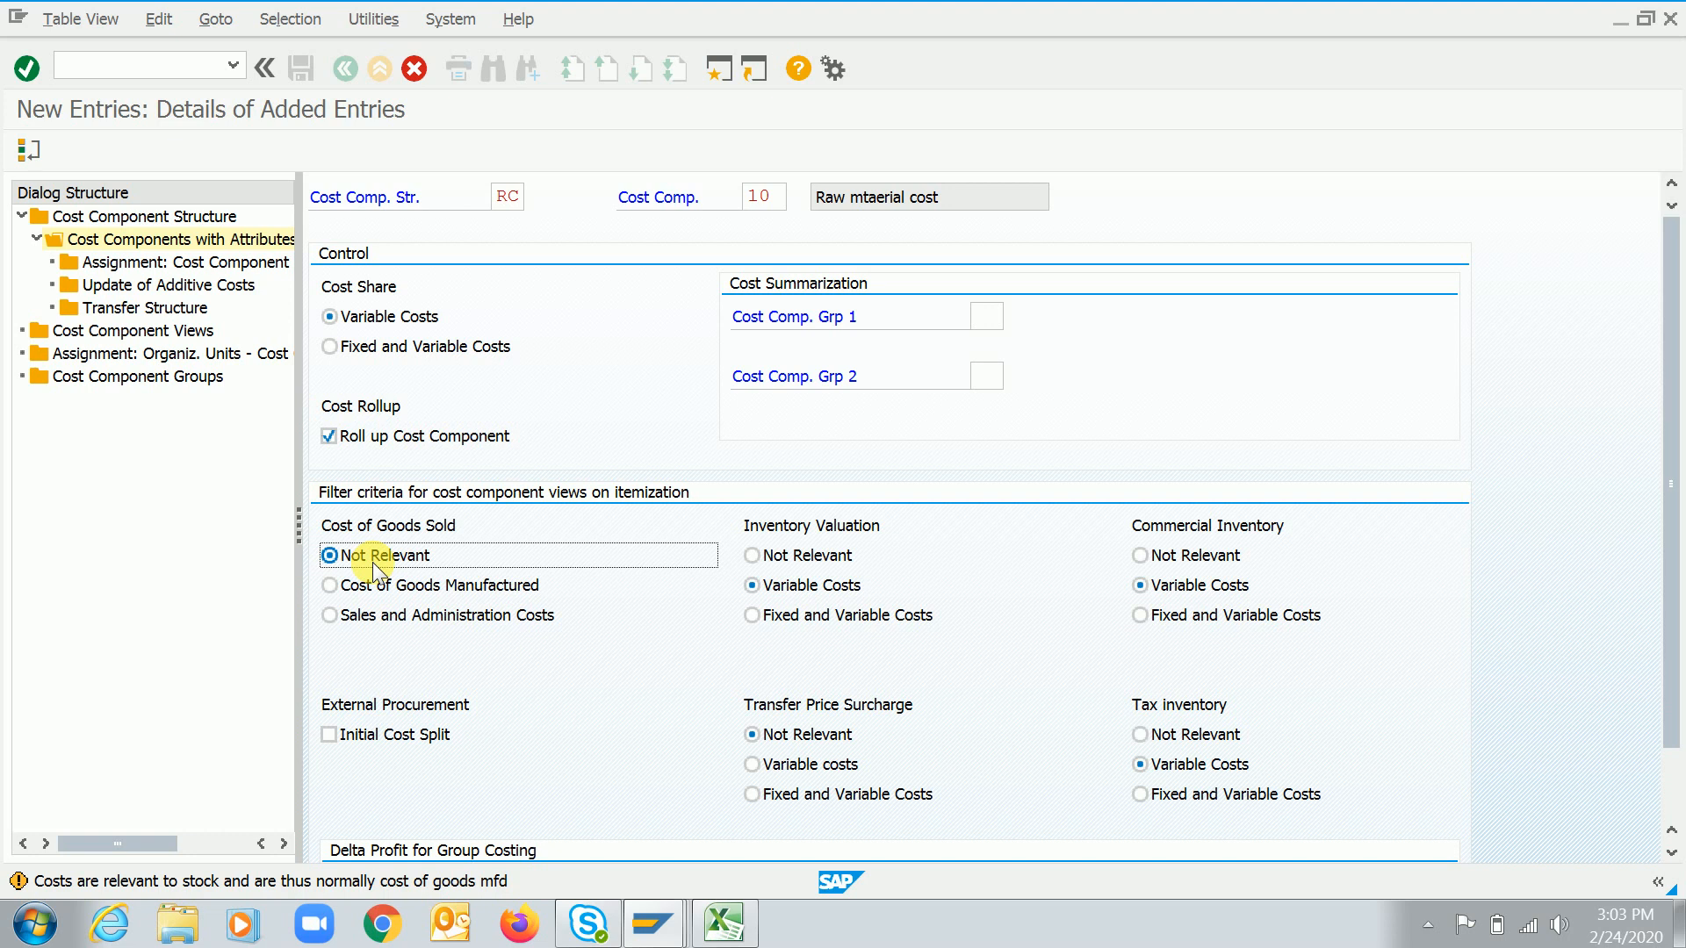
pyautogui.click(413, 583)
pyautogui.click(438, 618)
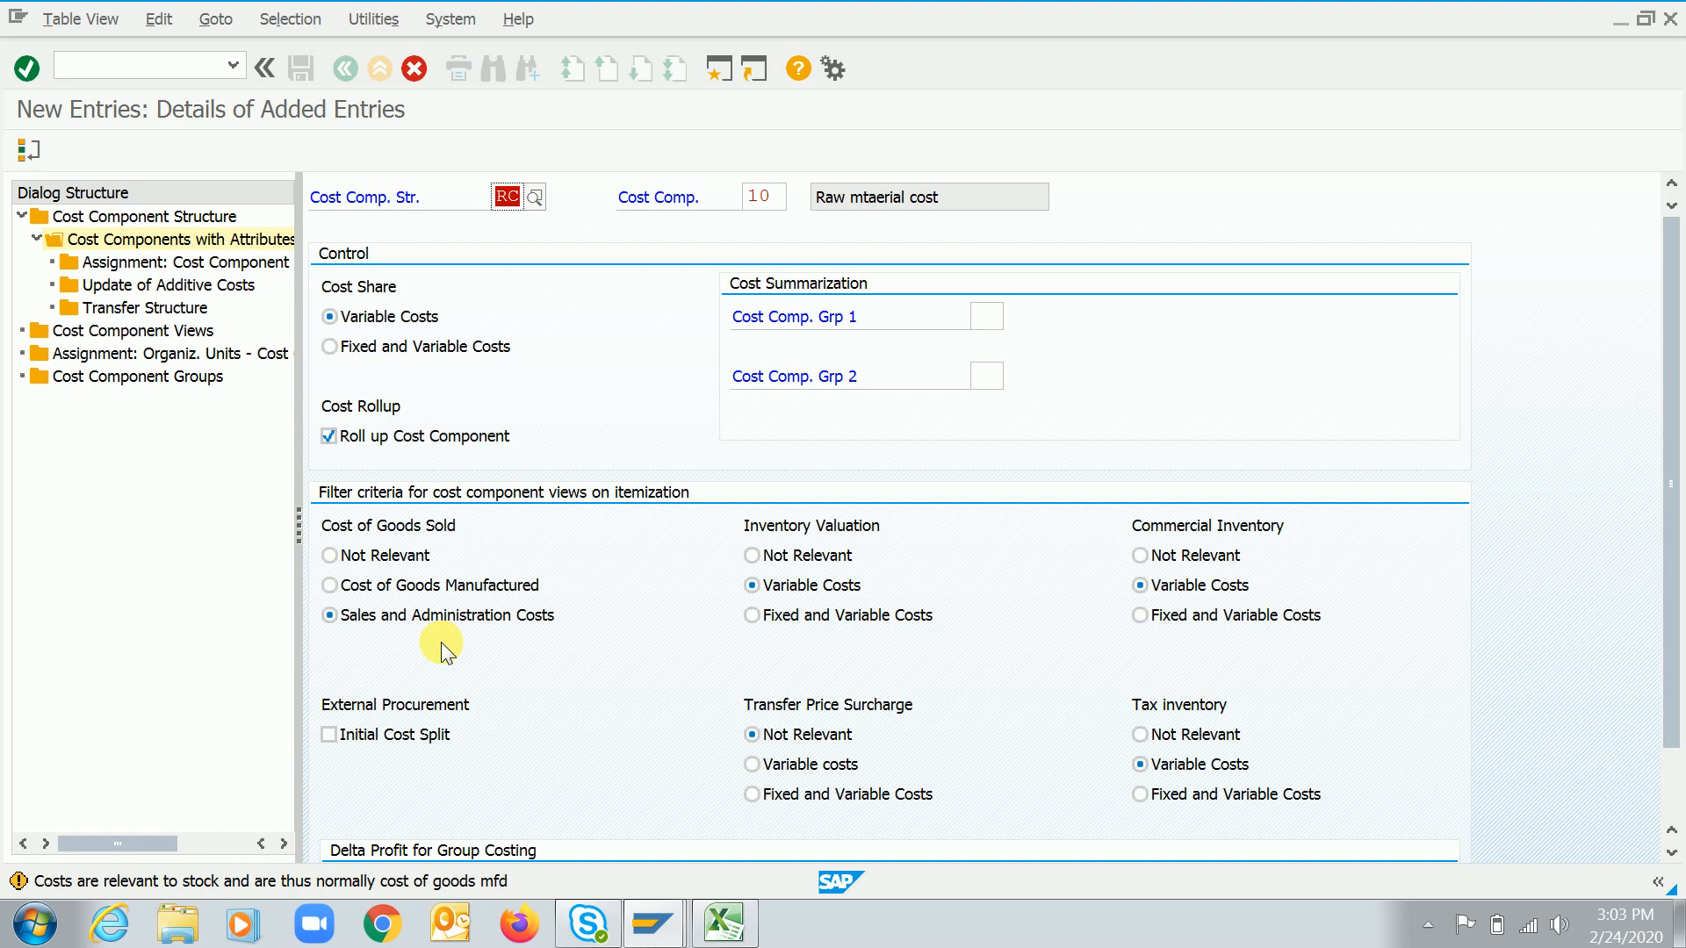
pyautogui.click(395, 584)
pyautogui.click(393, 610)
pyautogui.click(395, 590)
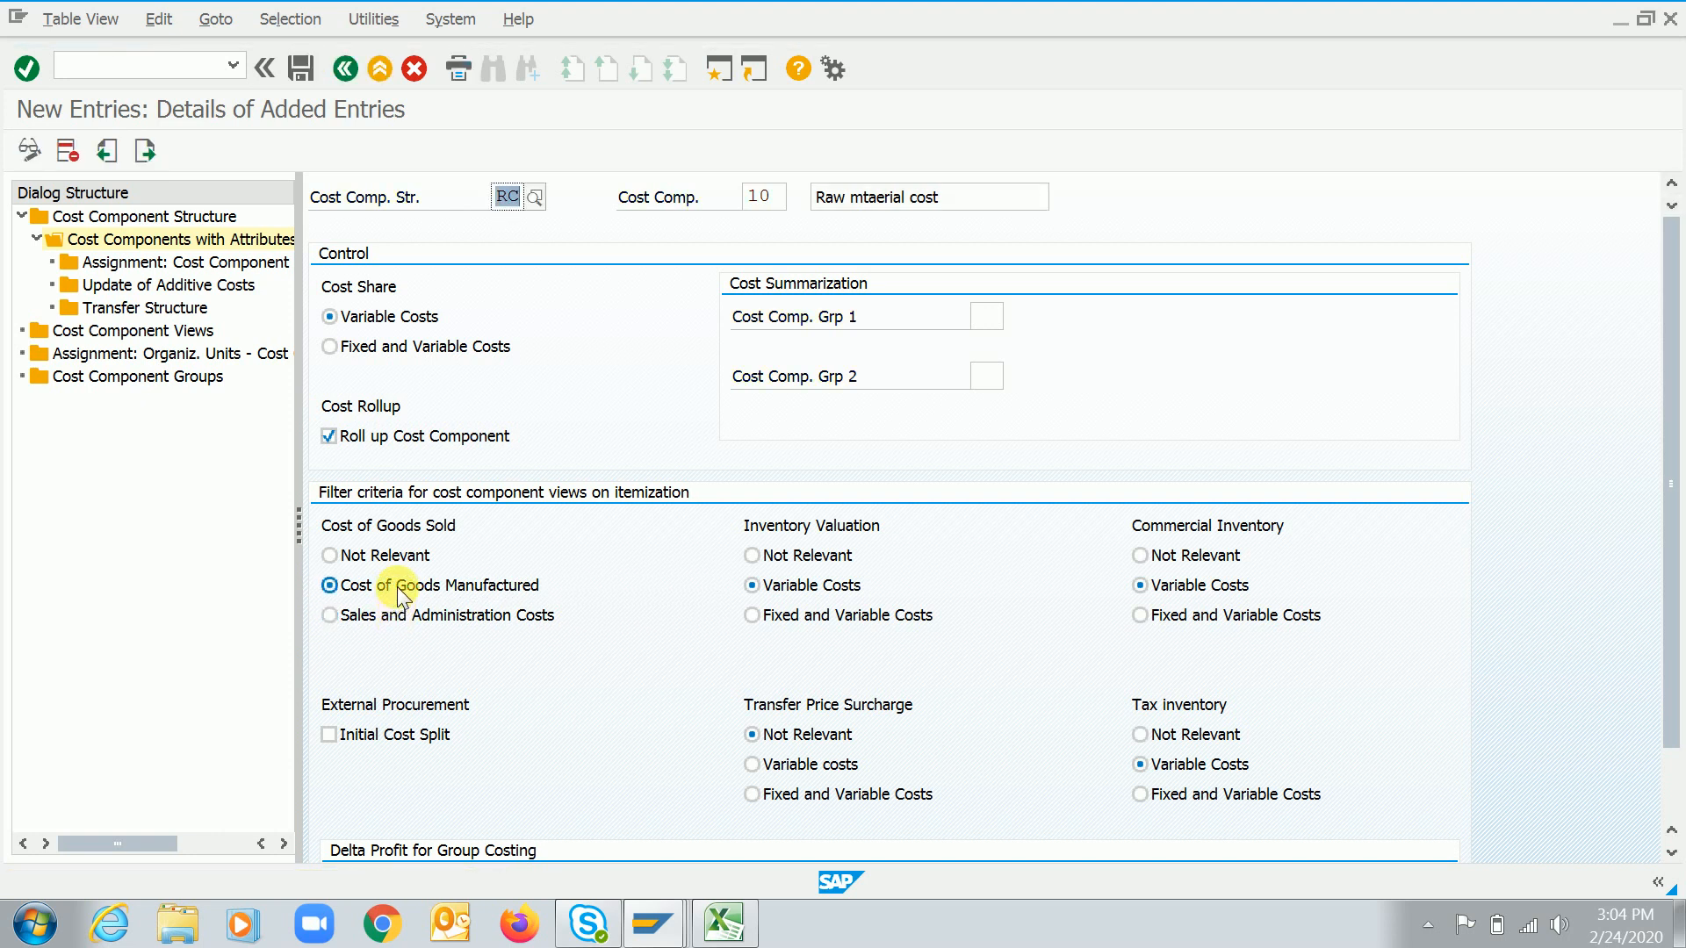
pyautogui.click(393, 556)
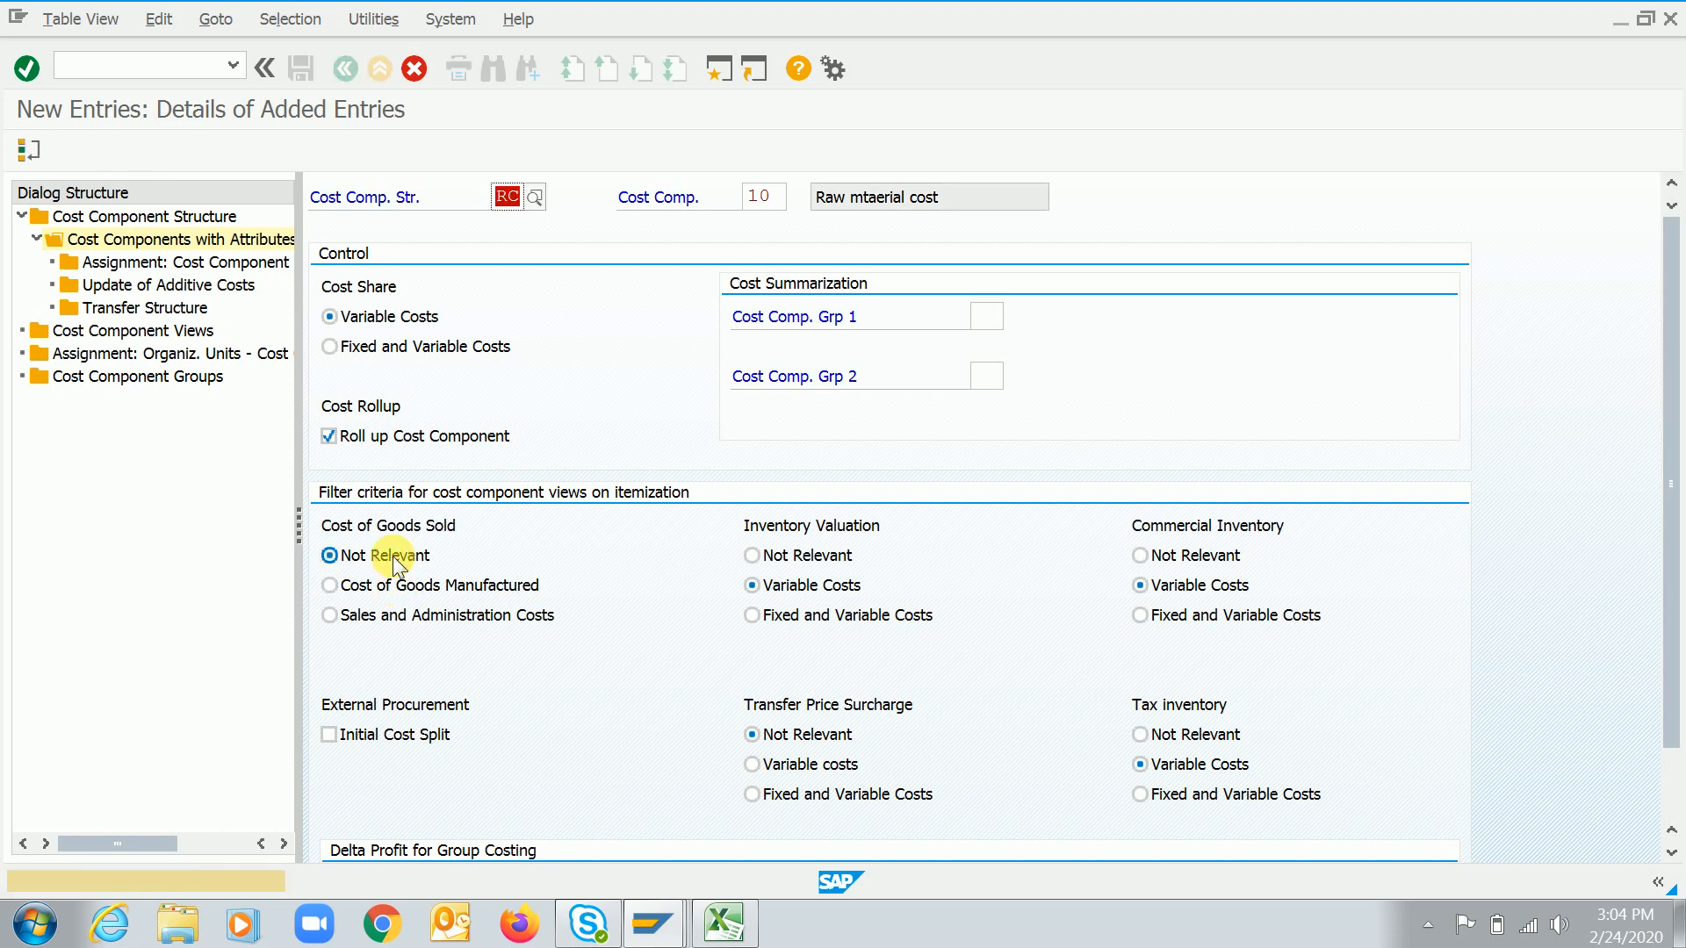
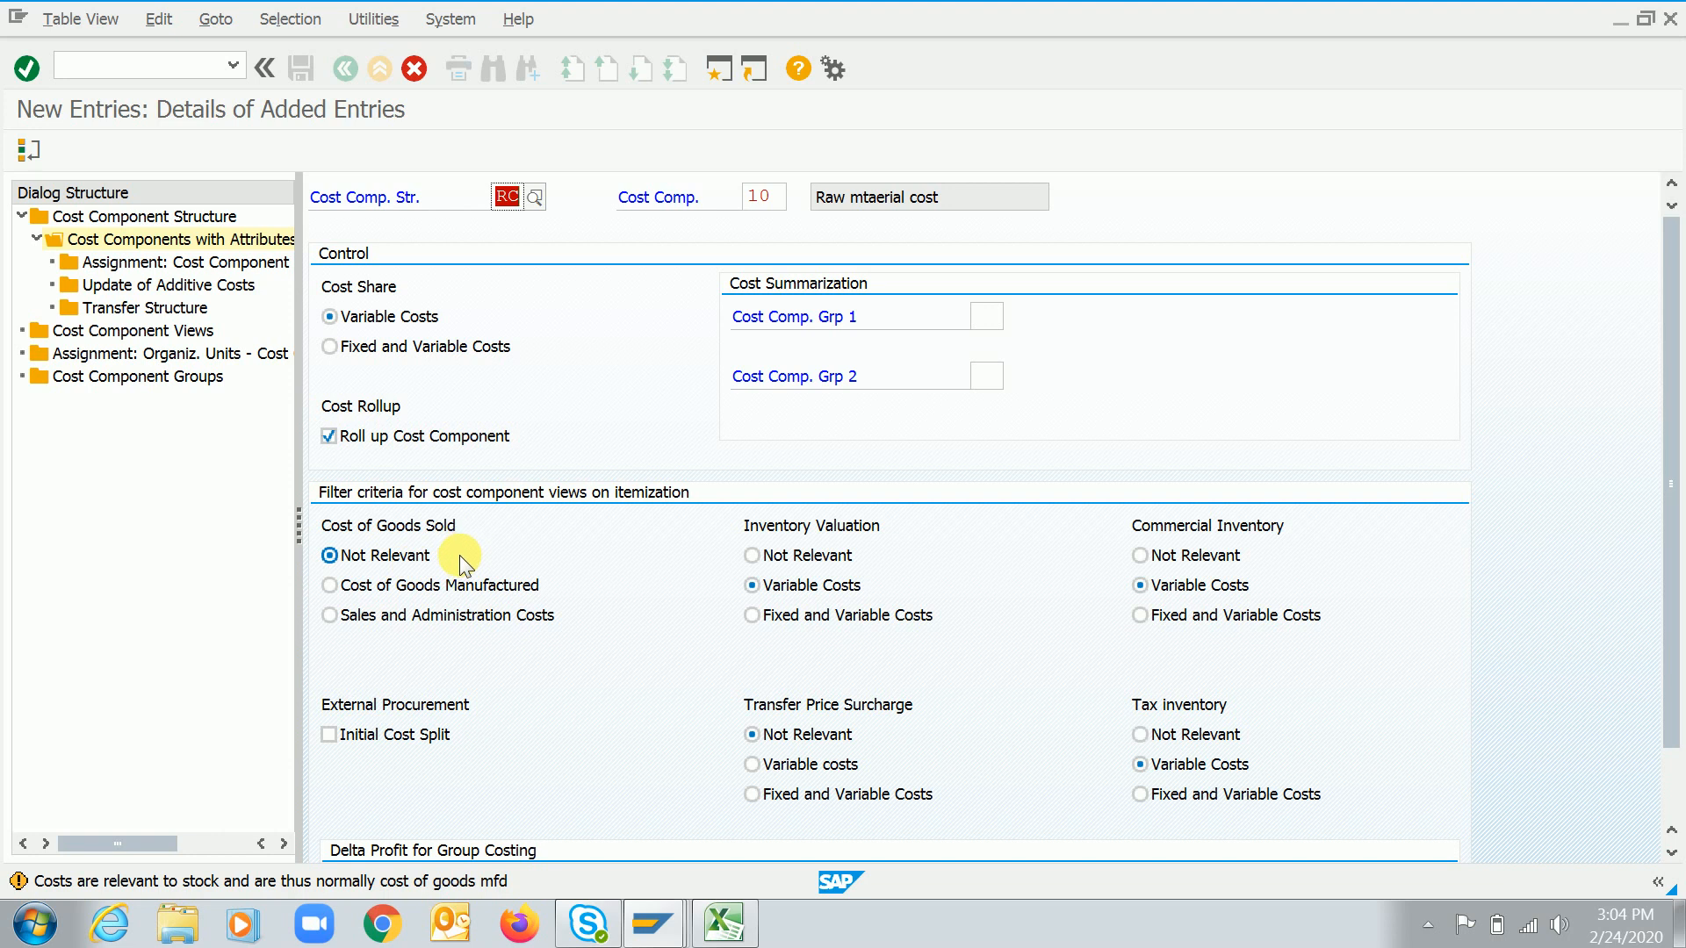
# Set cost component 10's Cost of Goods Sold filter back to Cost of Goods Manufactured, keeping Variable Costs for inventory and commercial valuation
pyautogui.click(403, 594)
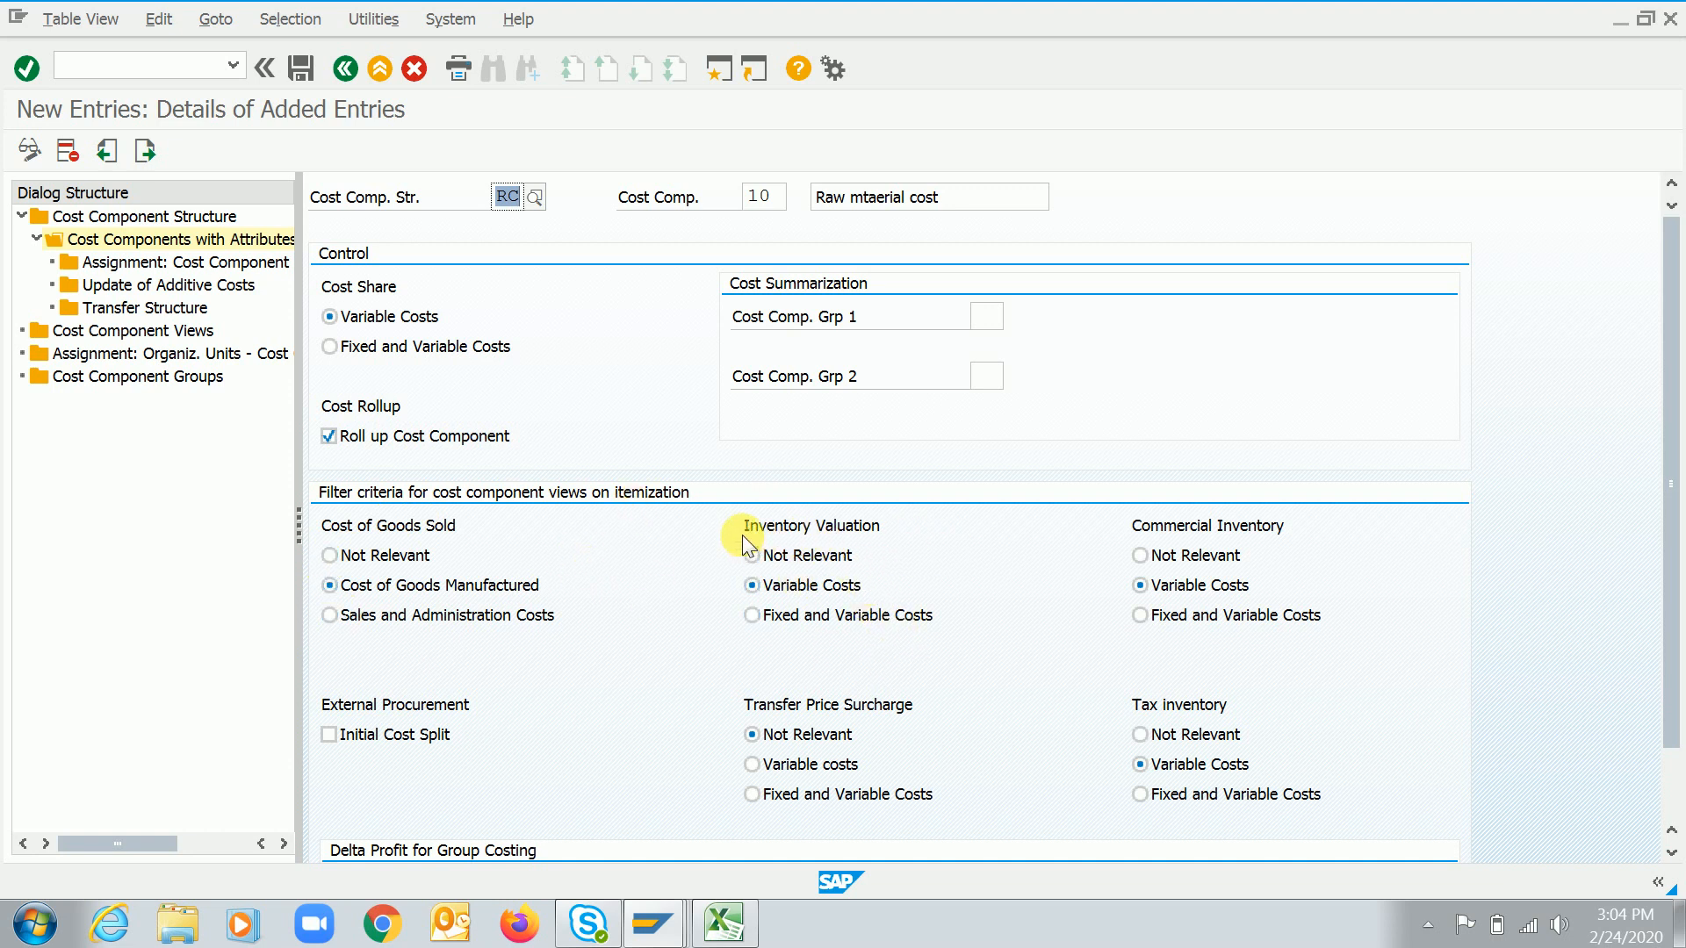
pyautogui.click(785, 558)
pyautogui.click(1133, 525)
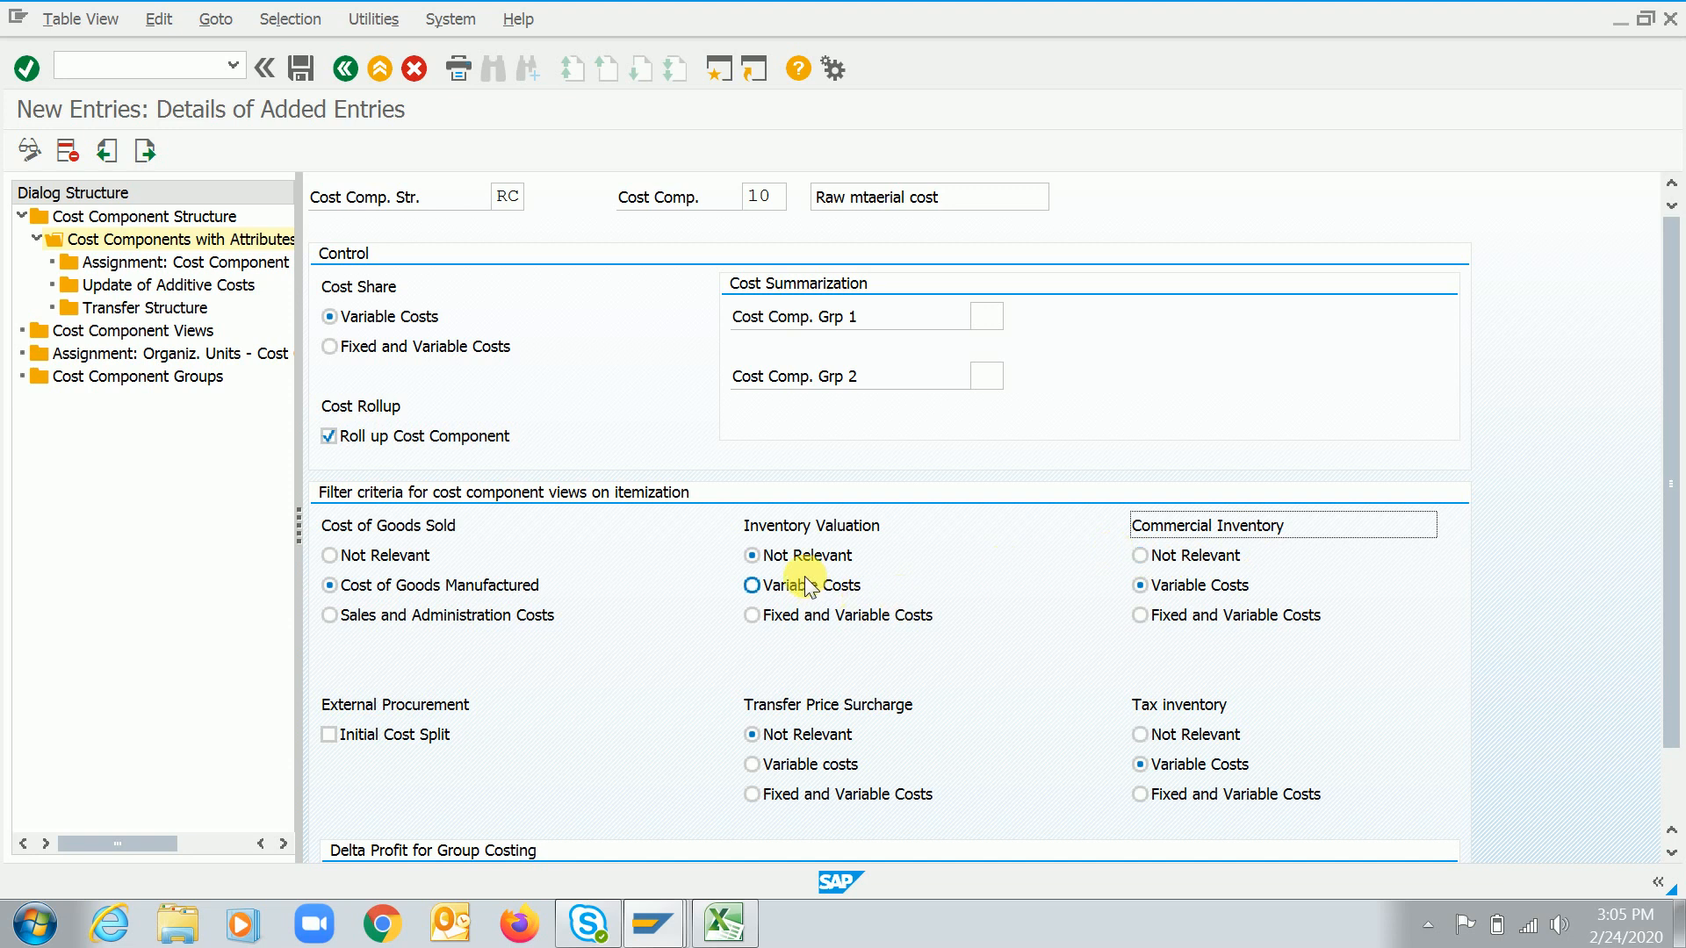
pyautogui.click(1199, 561)
pyautogui.click(1200, 581)
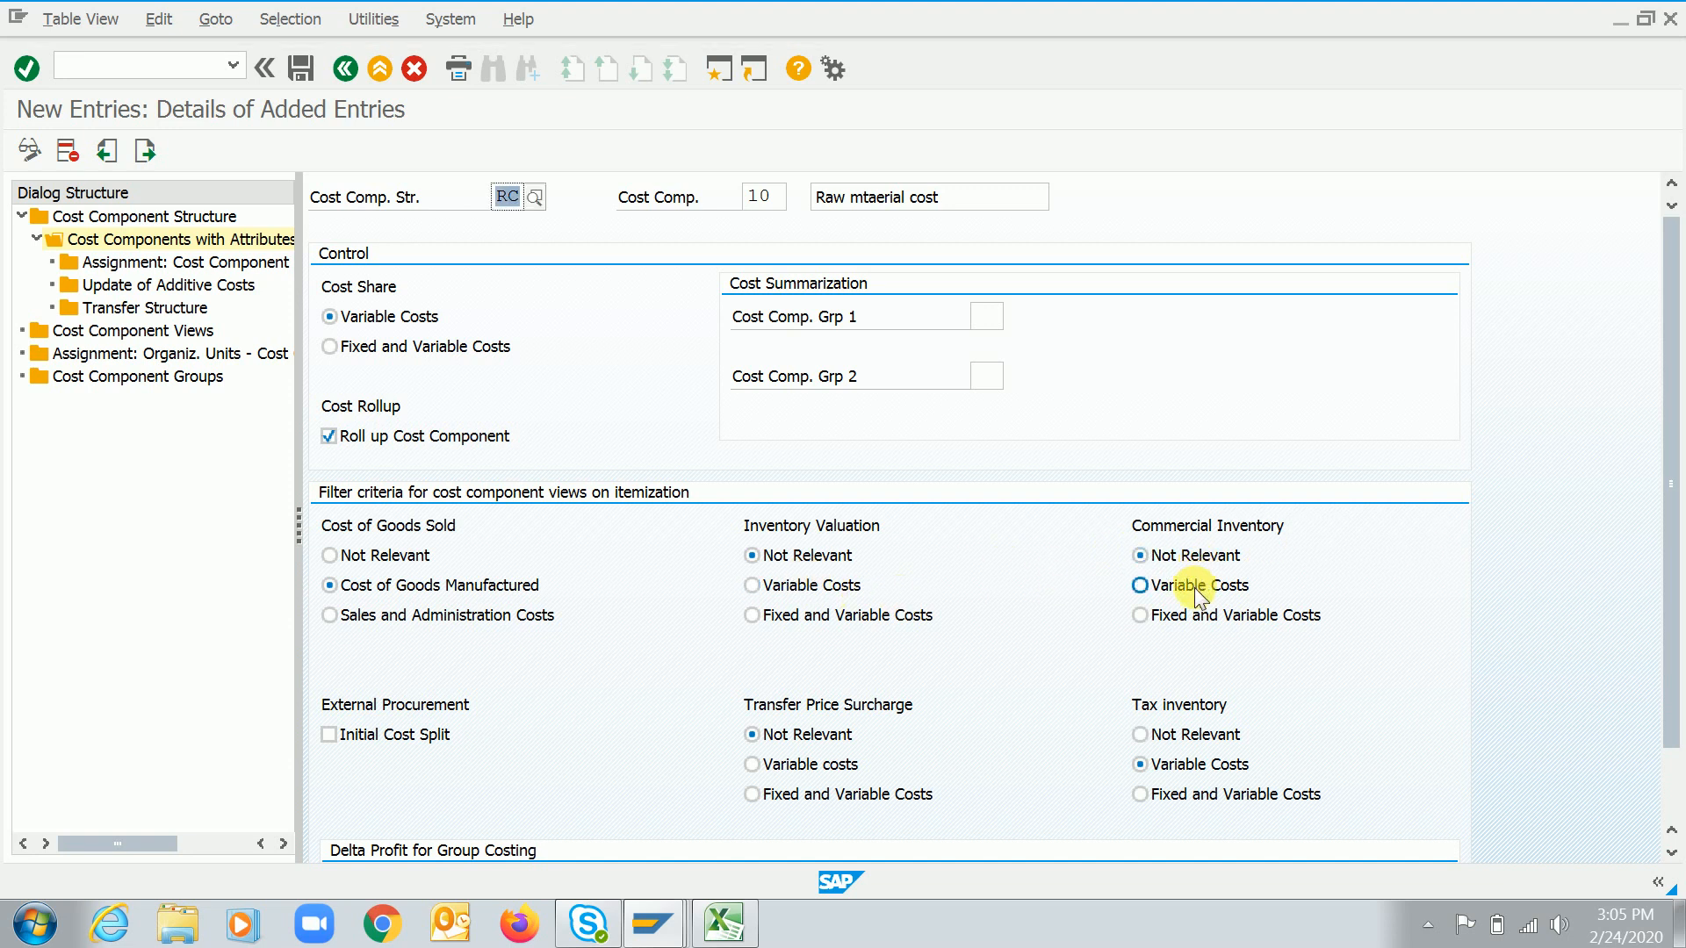
pyautogui.click(839, 593)
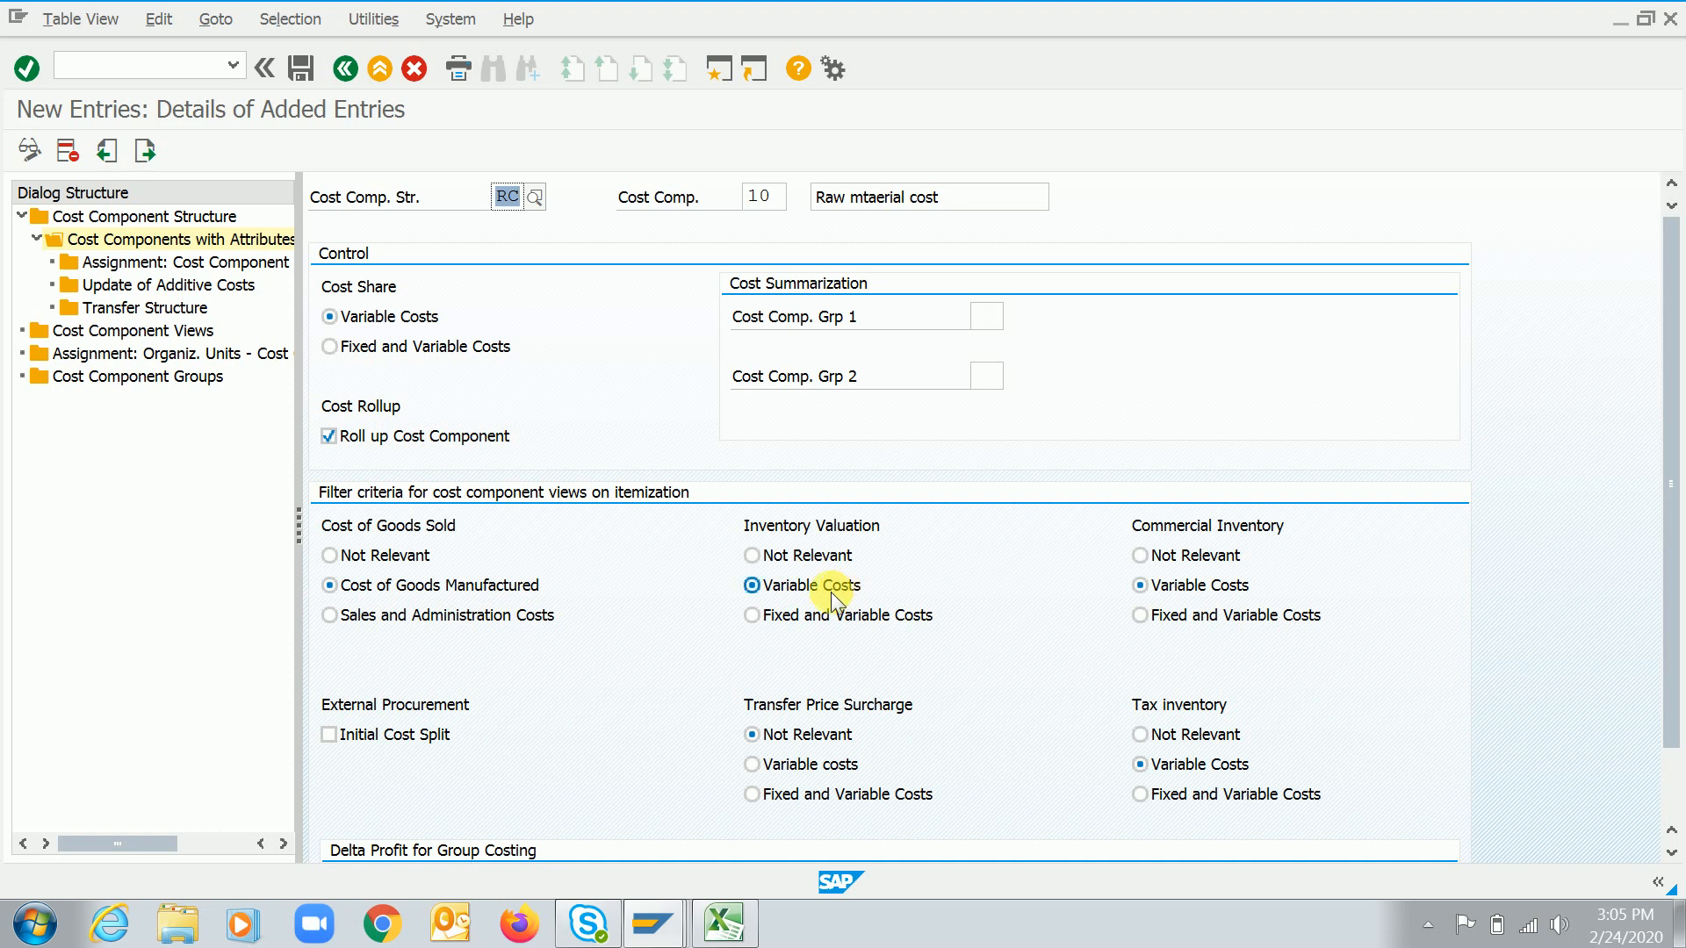
pyautogui.click(964, 202)
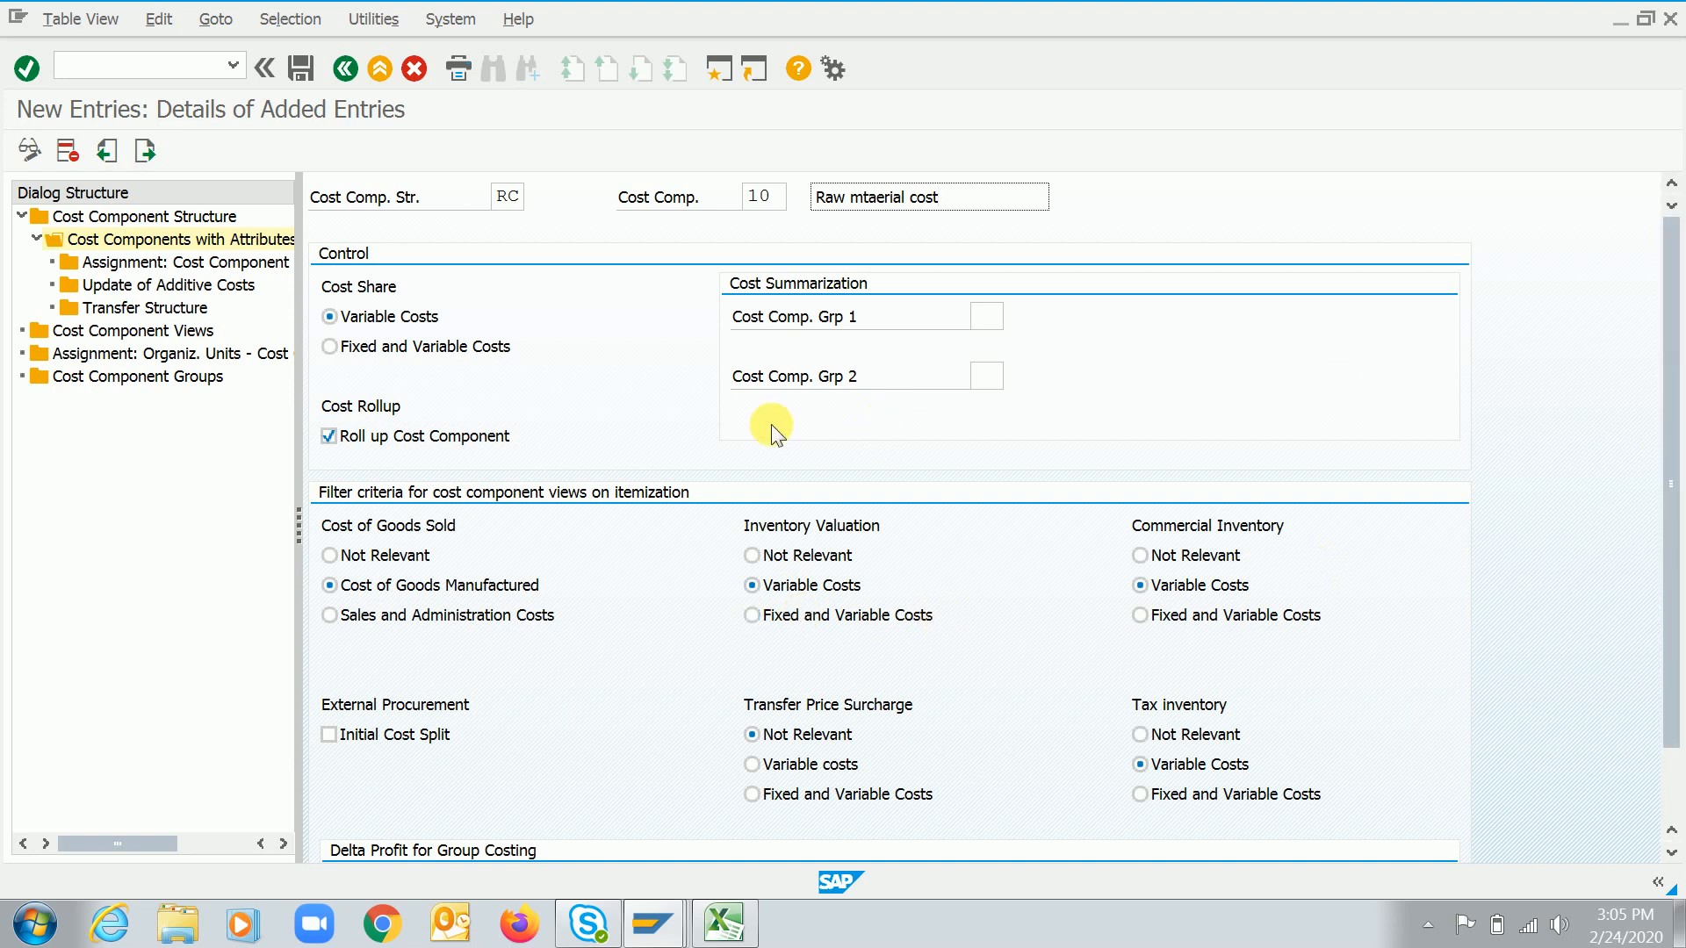
# Save cost component 10 and return to the cost components overview
pyautogui.click(299, 68)
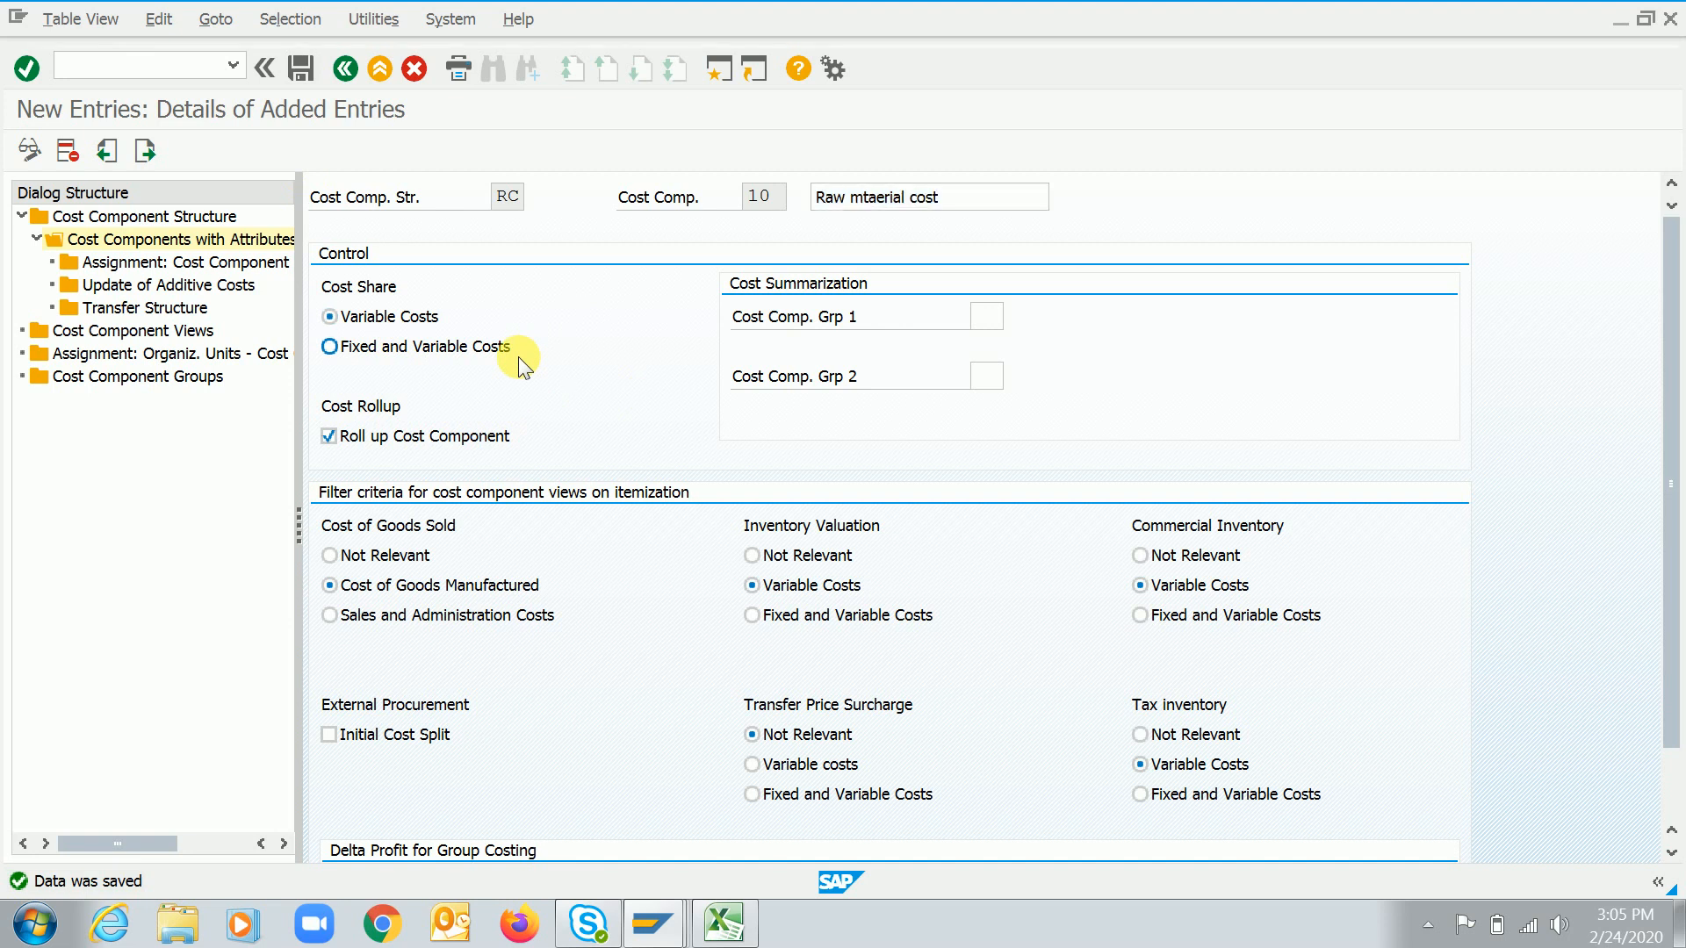
pyautogui.click(343, 70)
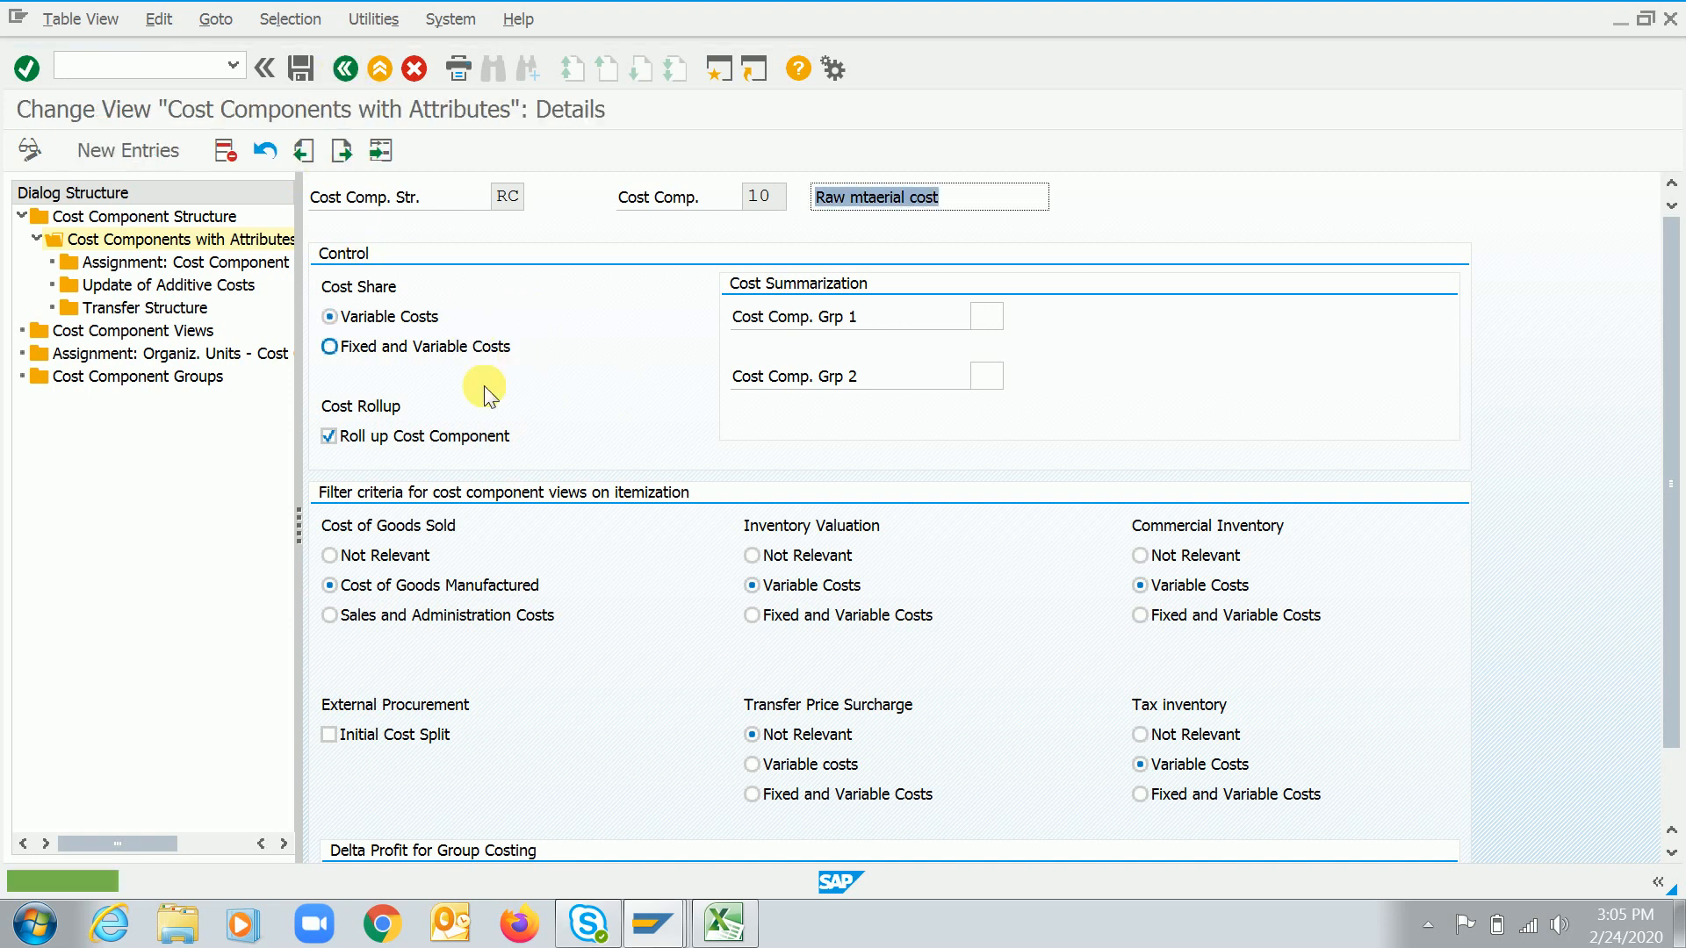
pyautogui.click(344, 70)
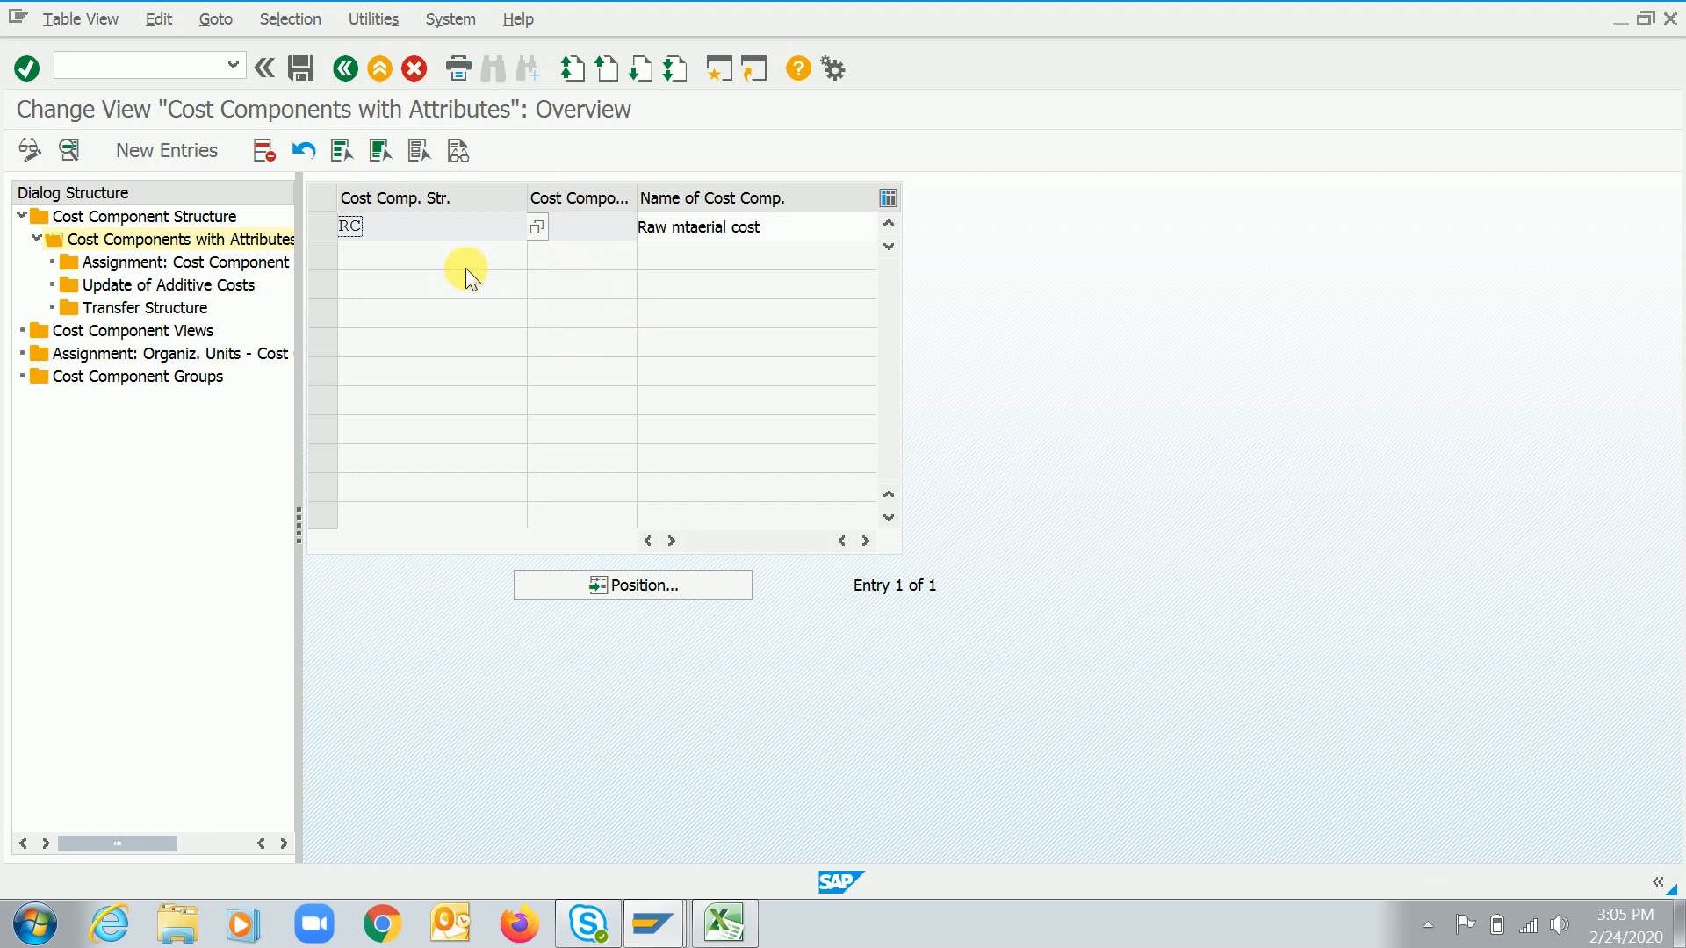
# Add a new cost component 20 named Semi finsihed goods to cost component structure RC
pyautogui.click(165, 150)
pyautogui.press('Return')
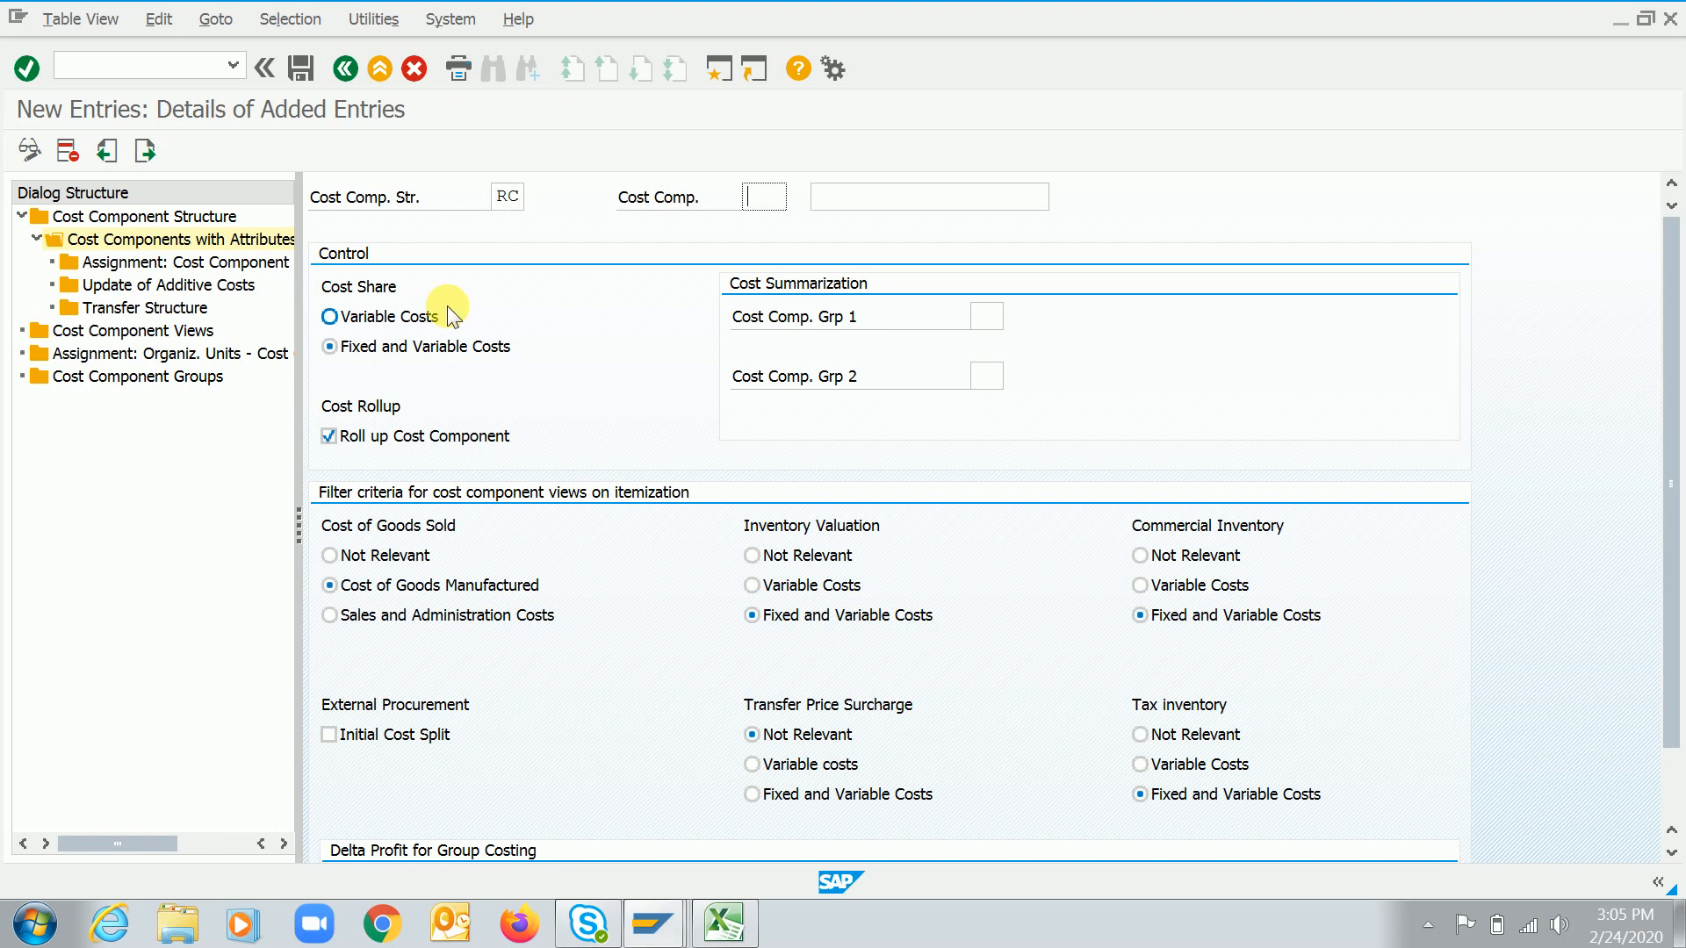
pyautogui.write('20')
pyautogui.press('Tab')
pyautogui.write('Semi finsihed goods')
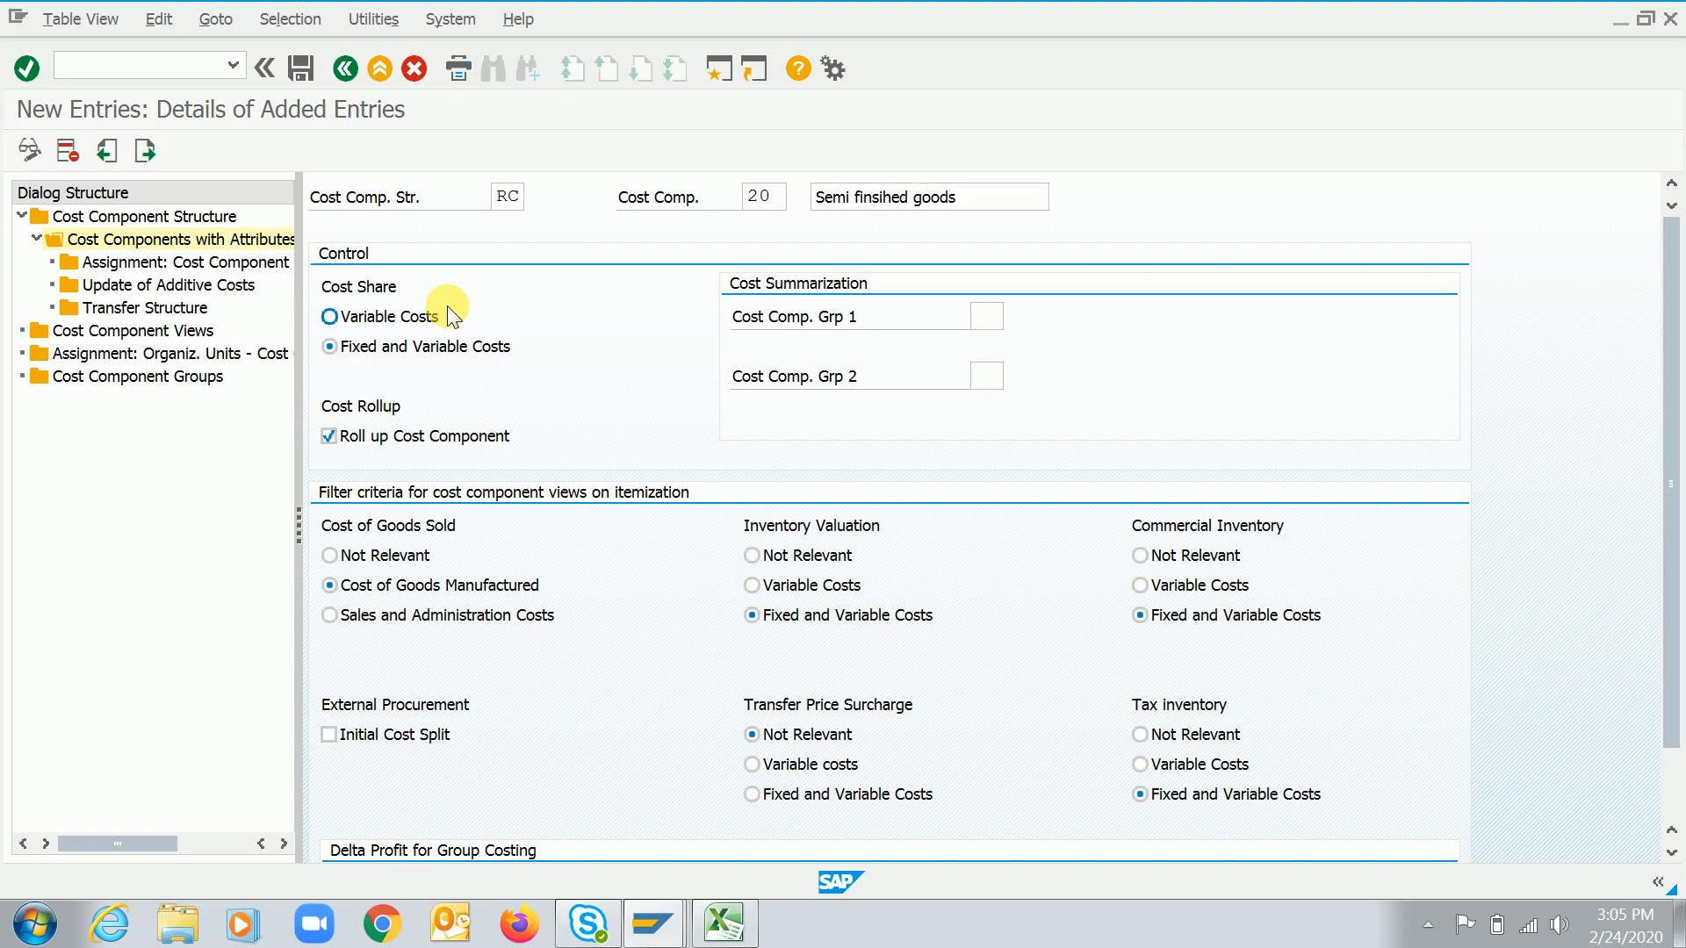
pyautogui.press('Return')
# Set cost component 20 to Variable Costs for cost share, inventory valuation, commercial inventory, transfer price surcharge and tax inventory
pyautogui.click(332, 316)
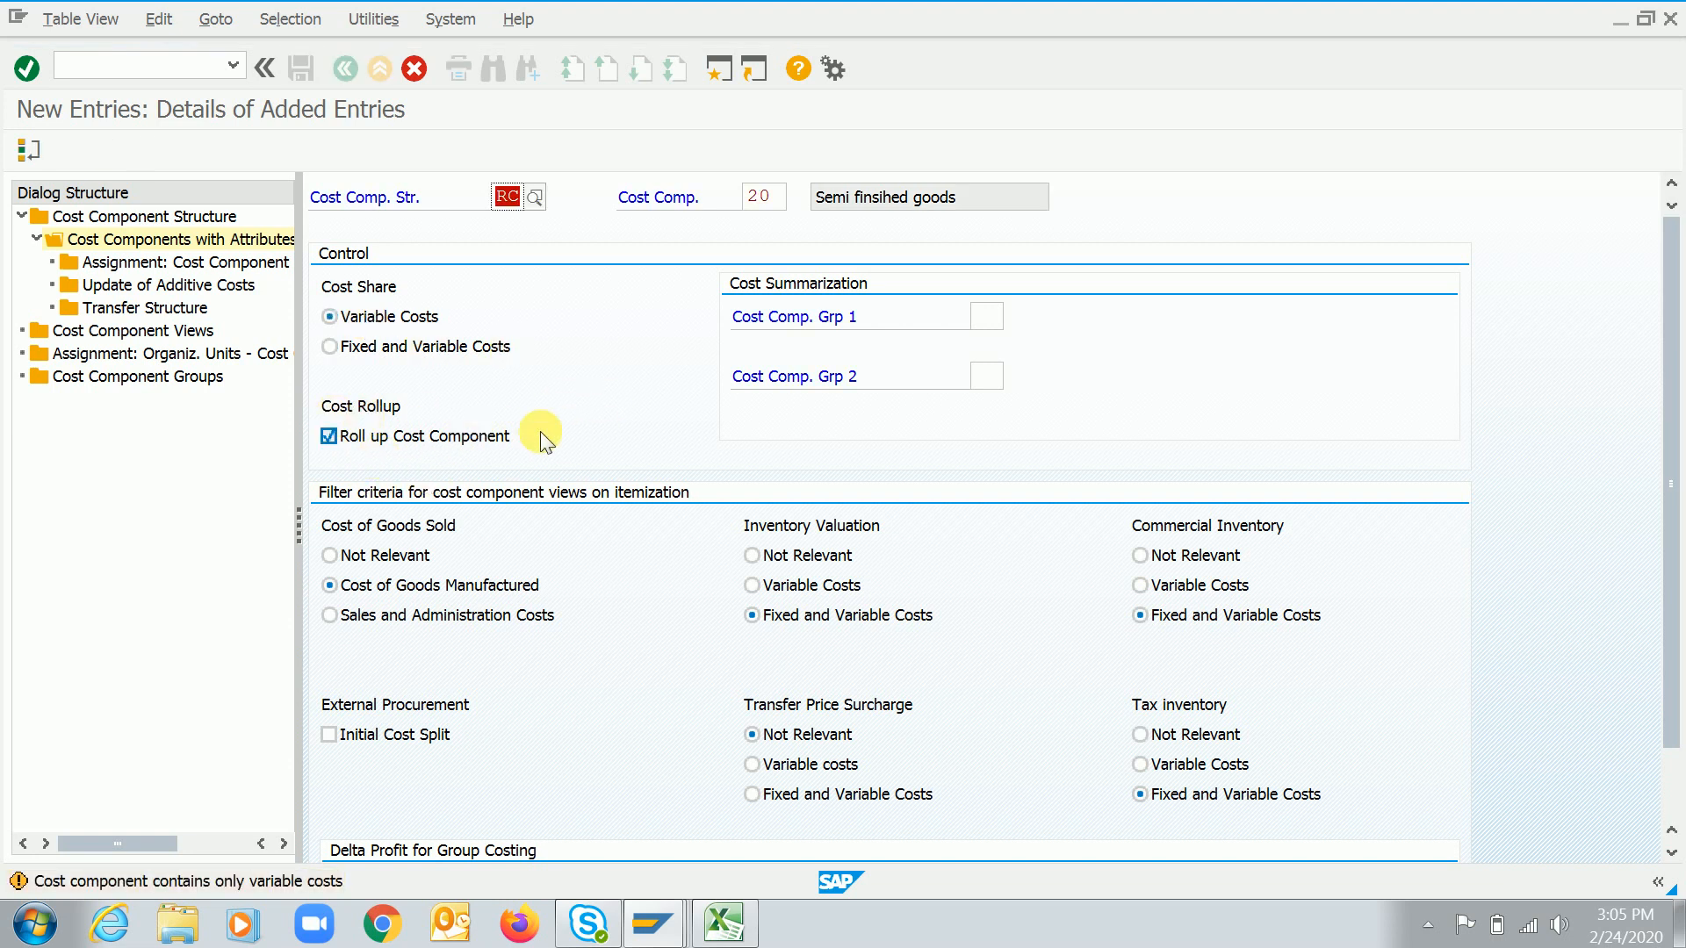
pyautogui.click(390, 587)
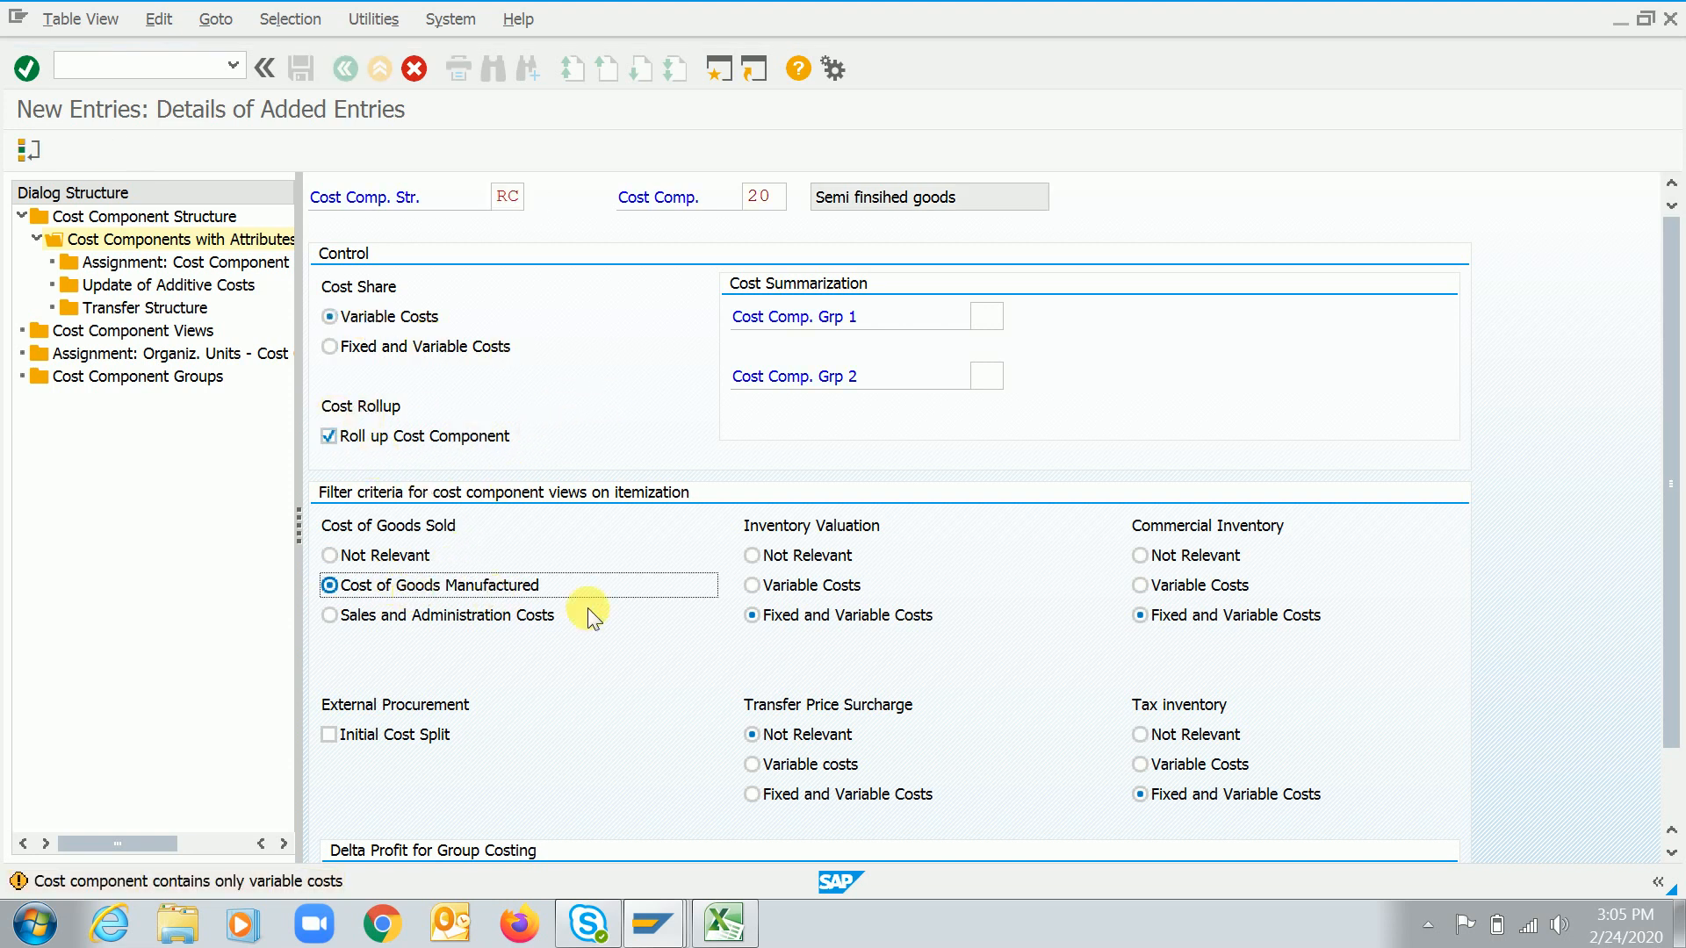
pyautogui.click(804, 586)
pyautogui.click(1203, 586)
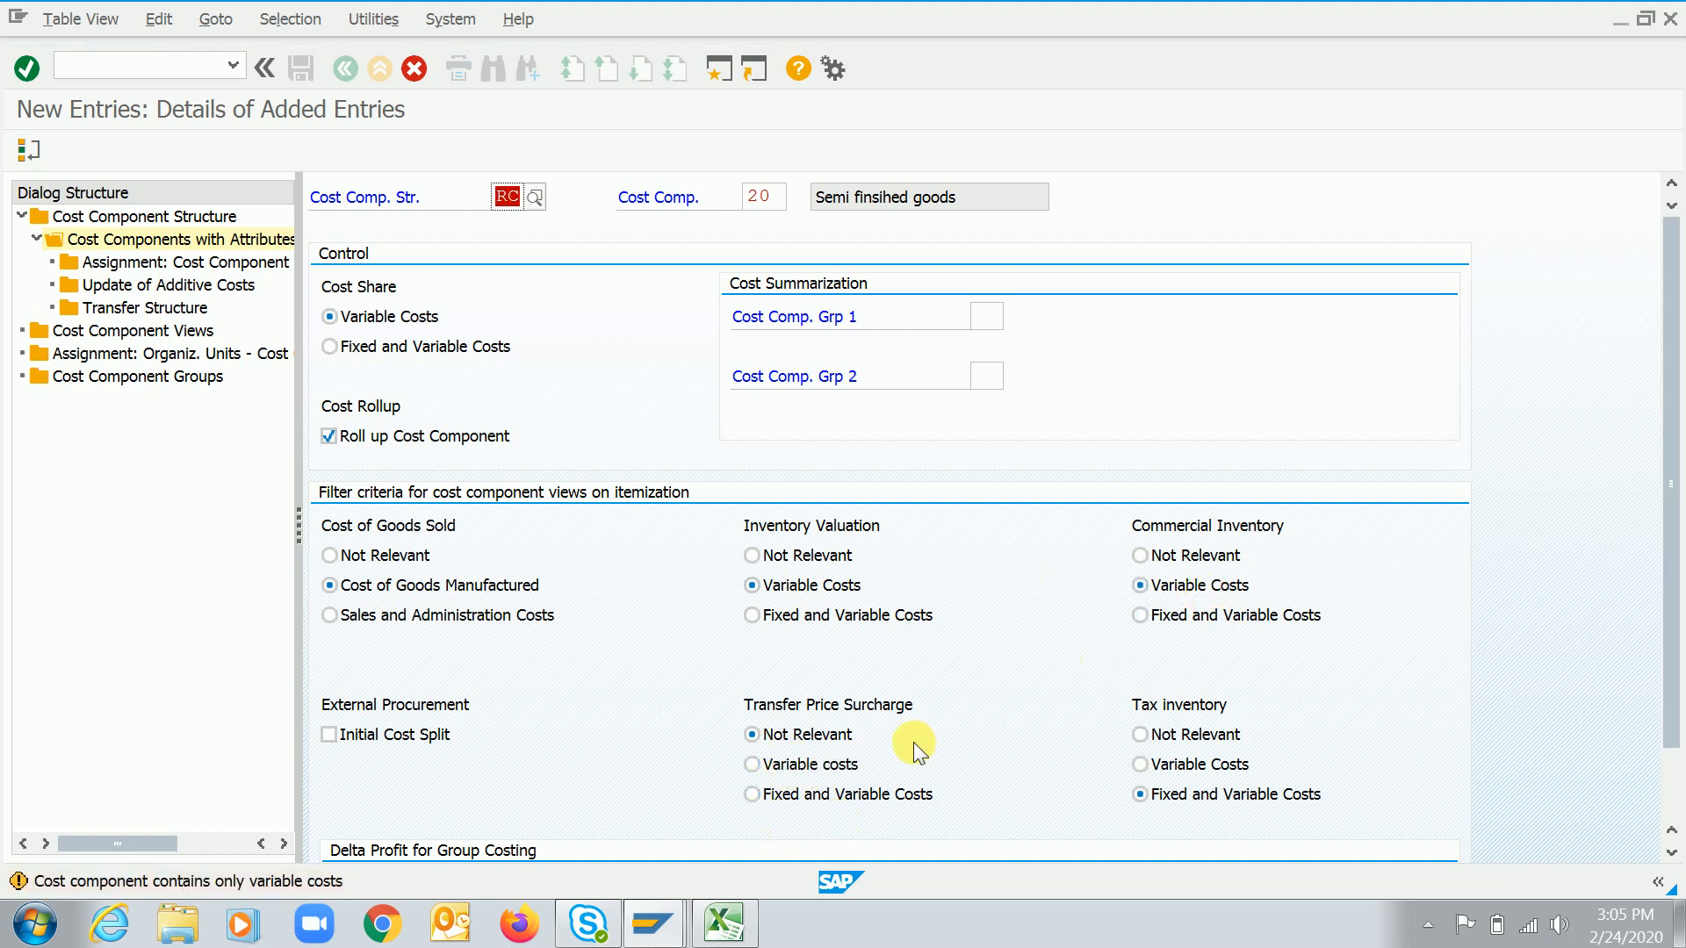
pyautogui.click(799, 762)
pyautogui.click(1141, 764)
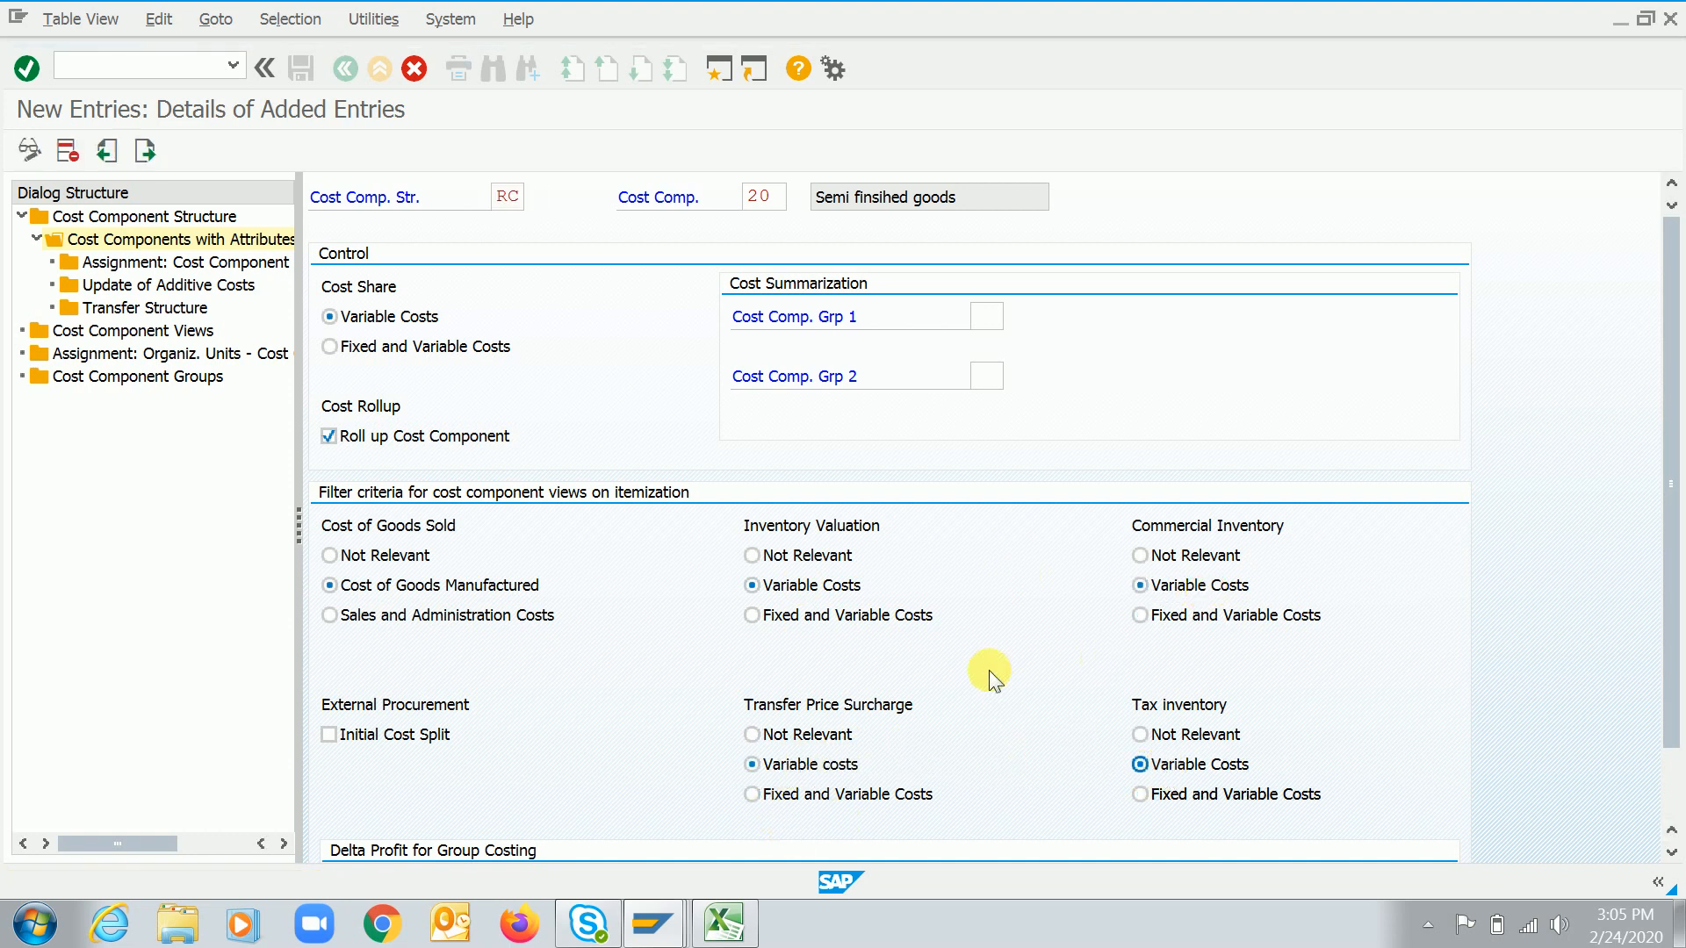
# Confirm cost component 20 and return to the cost components overview
pyautogui.press('Return')
pyautogui.press('Return')
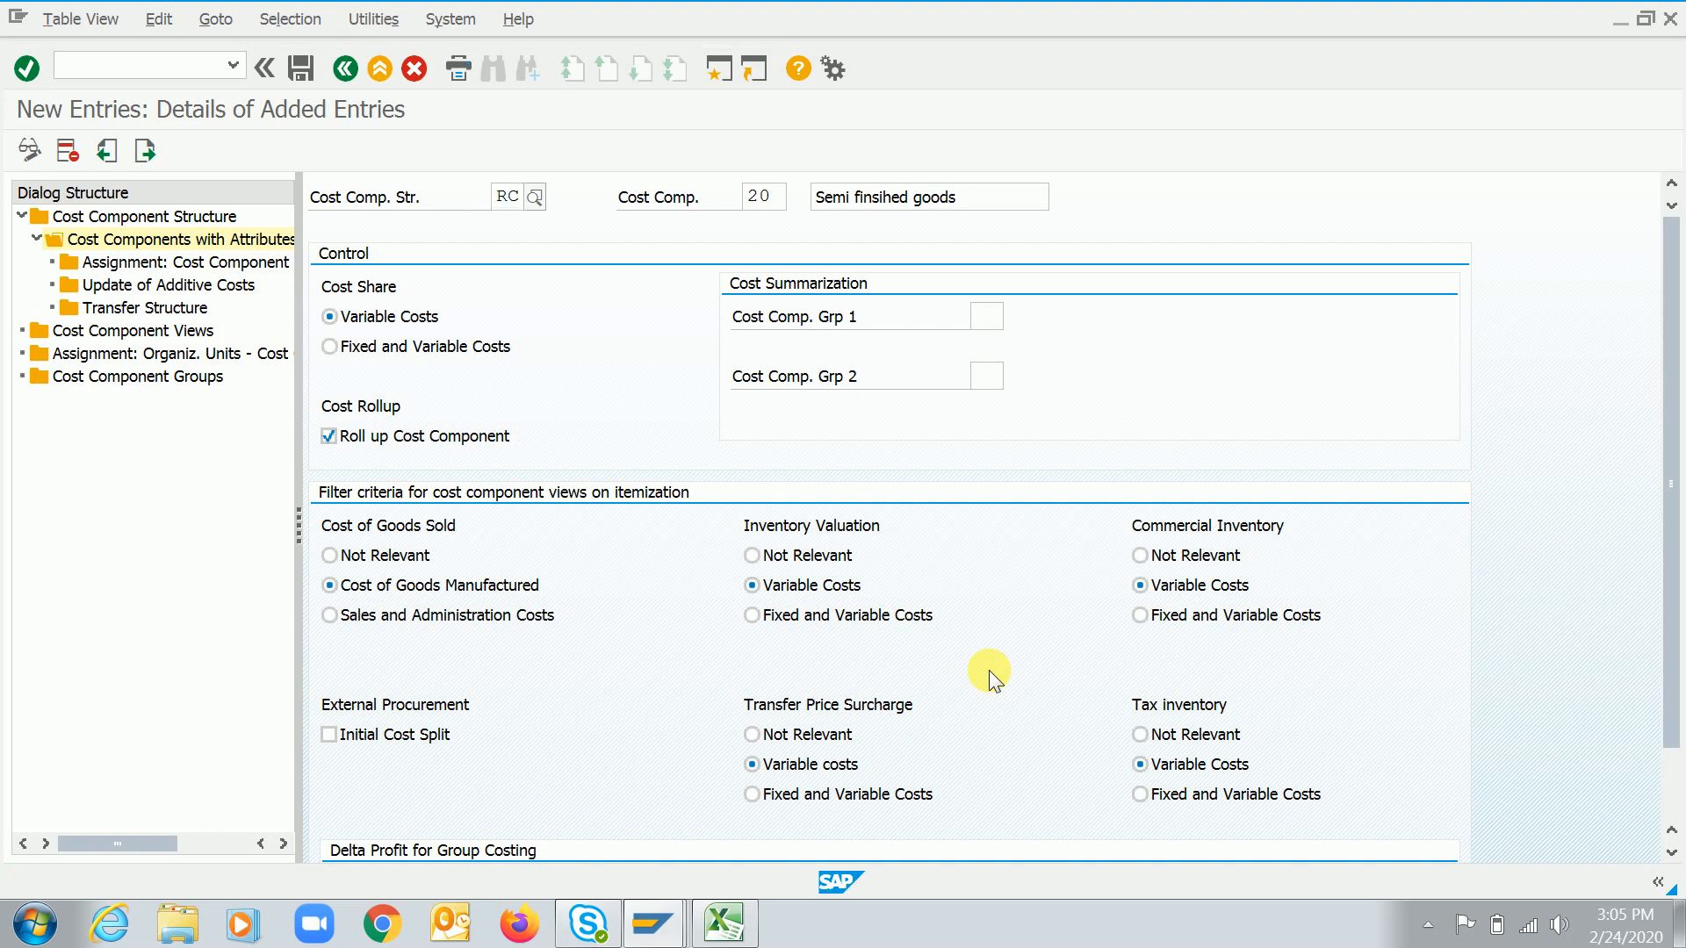
pyautogui.press('Return')
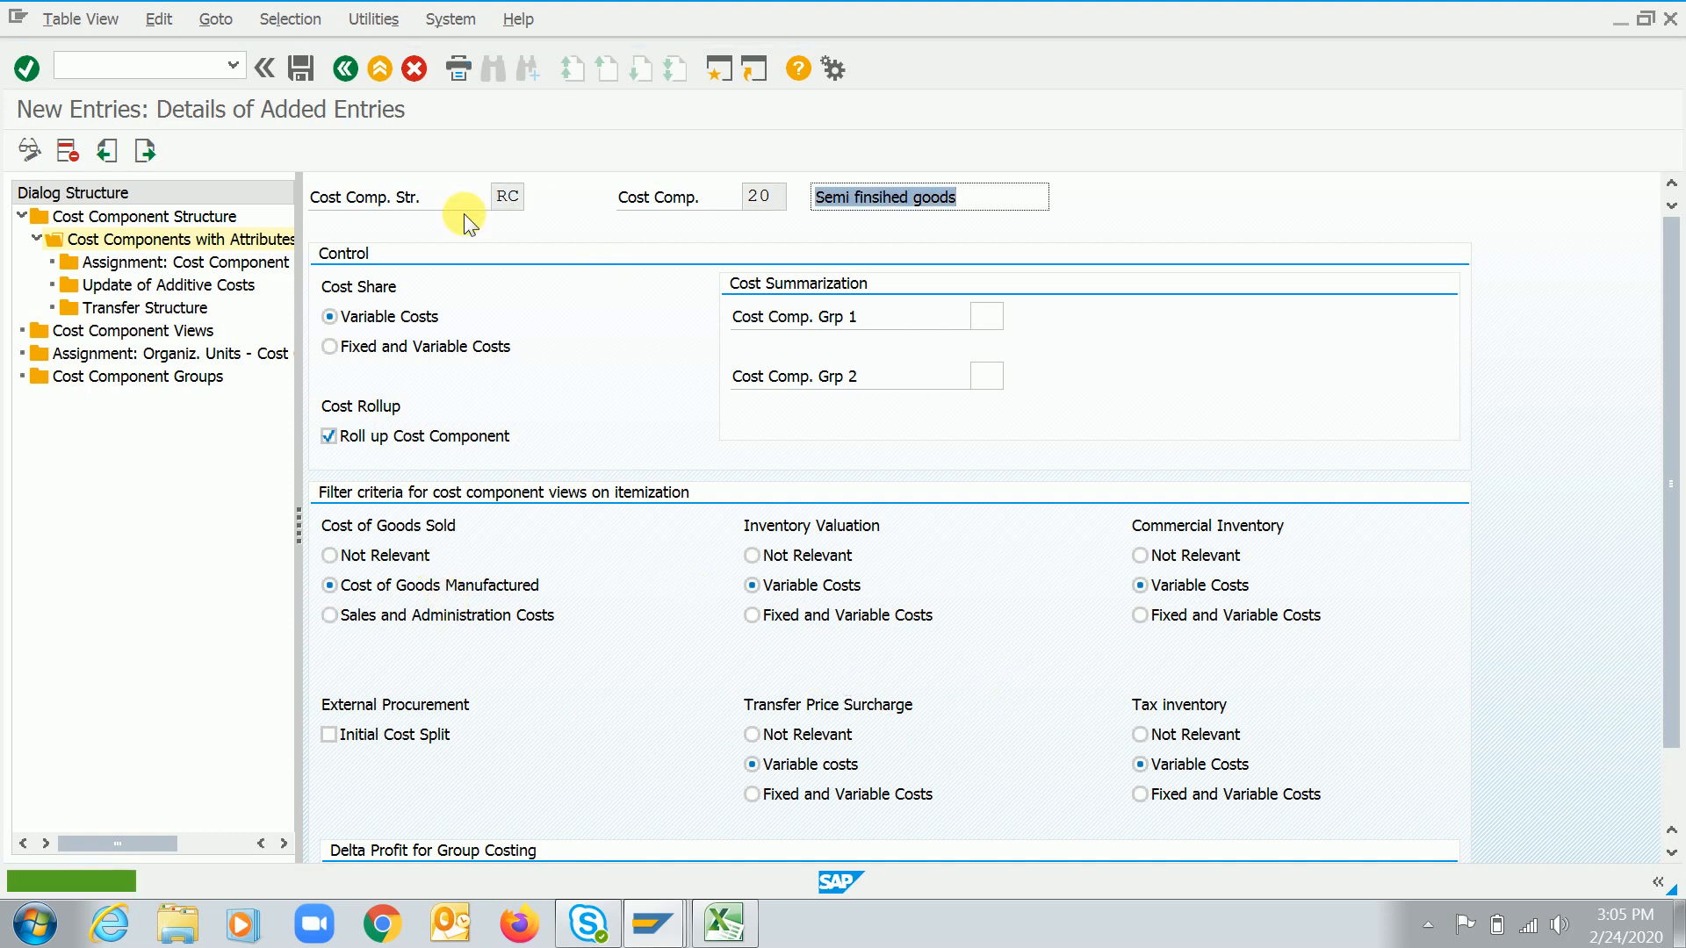
pyautogui.click(353, 67)
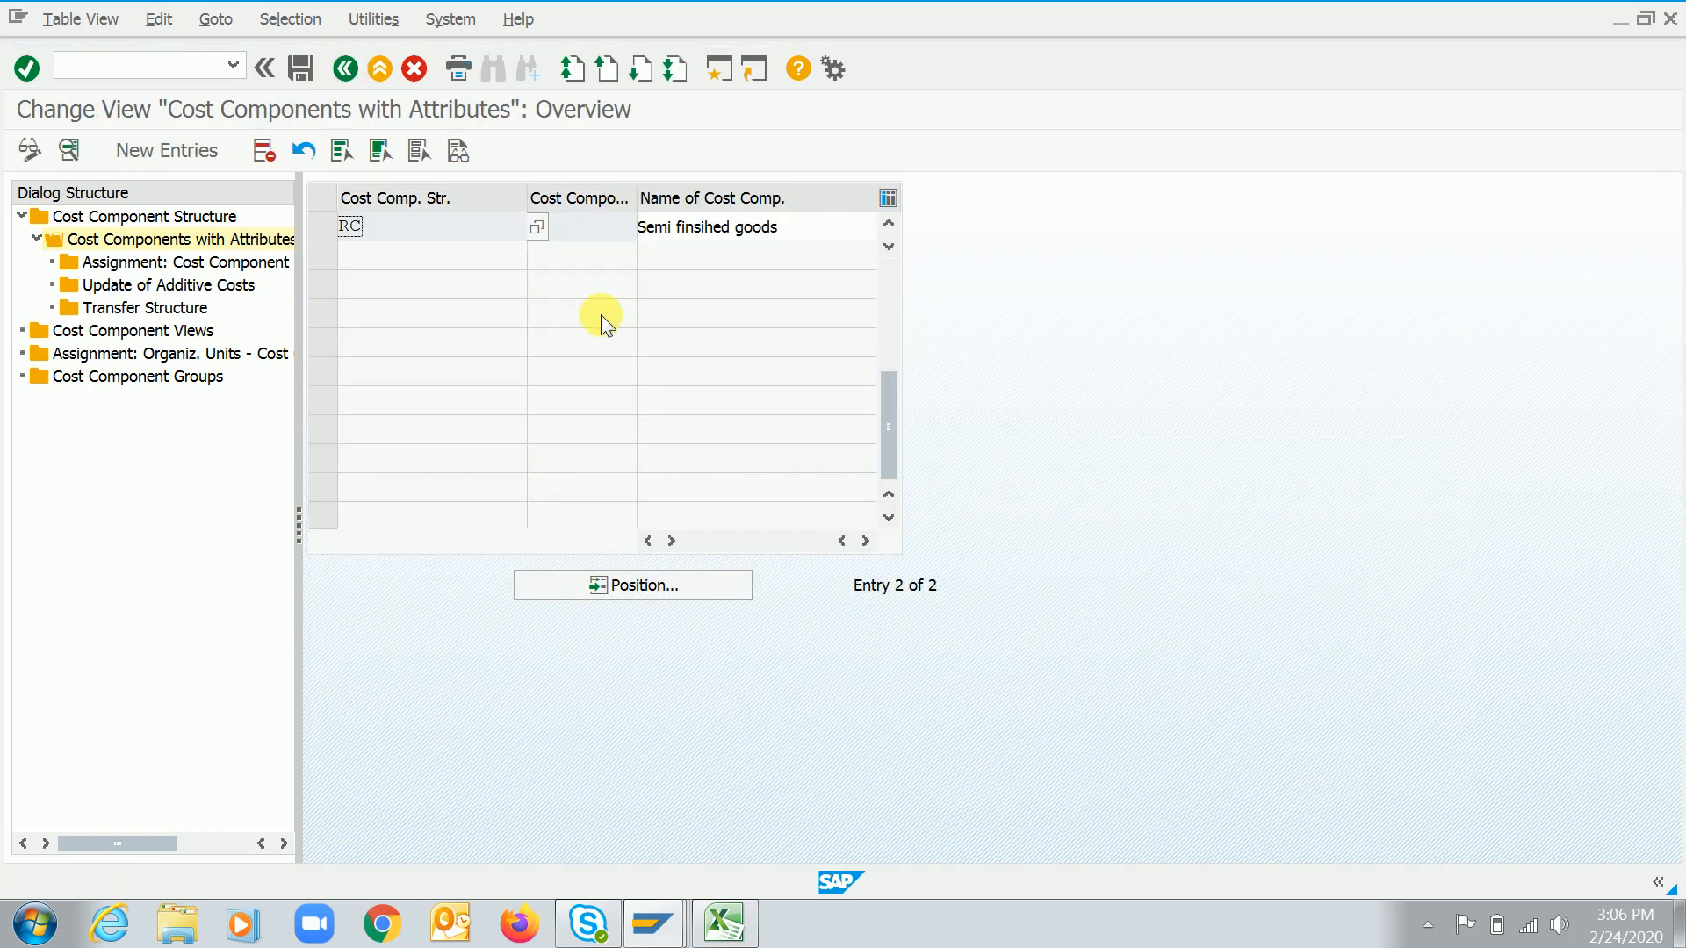
pyautogui.click(888, 263)
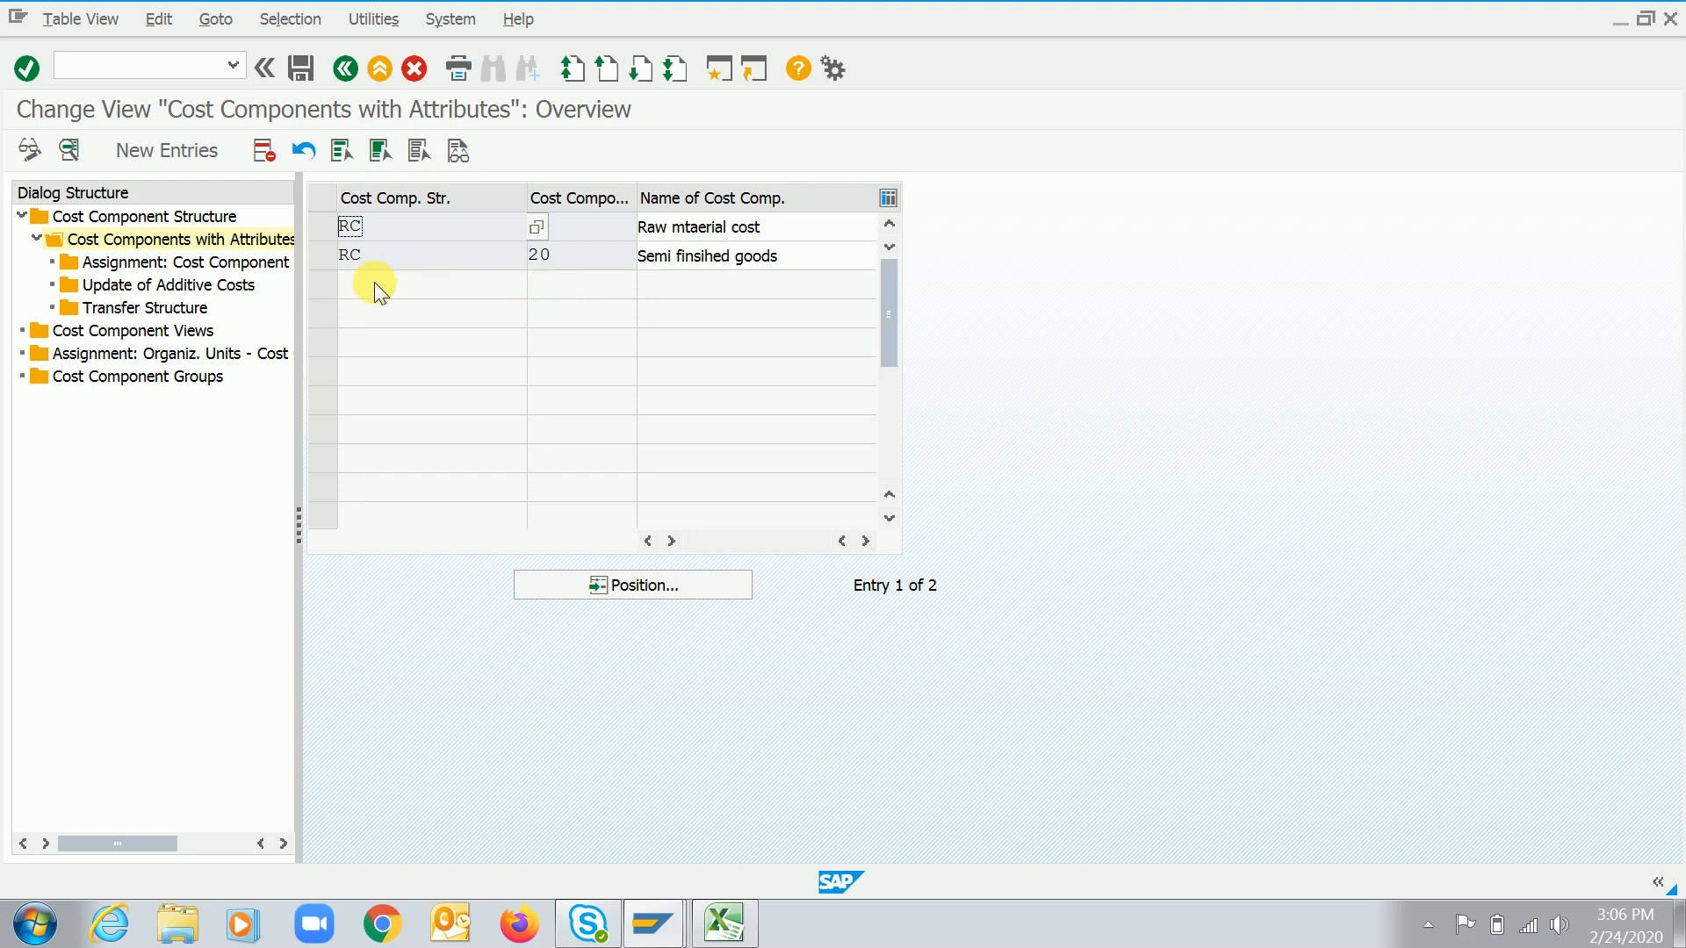
# Review the product and overhead entries in the Excel cost component example
pyautogui.hotkey('alt', 'Tab')
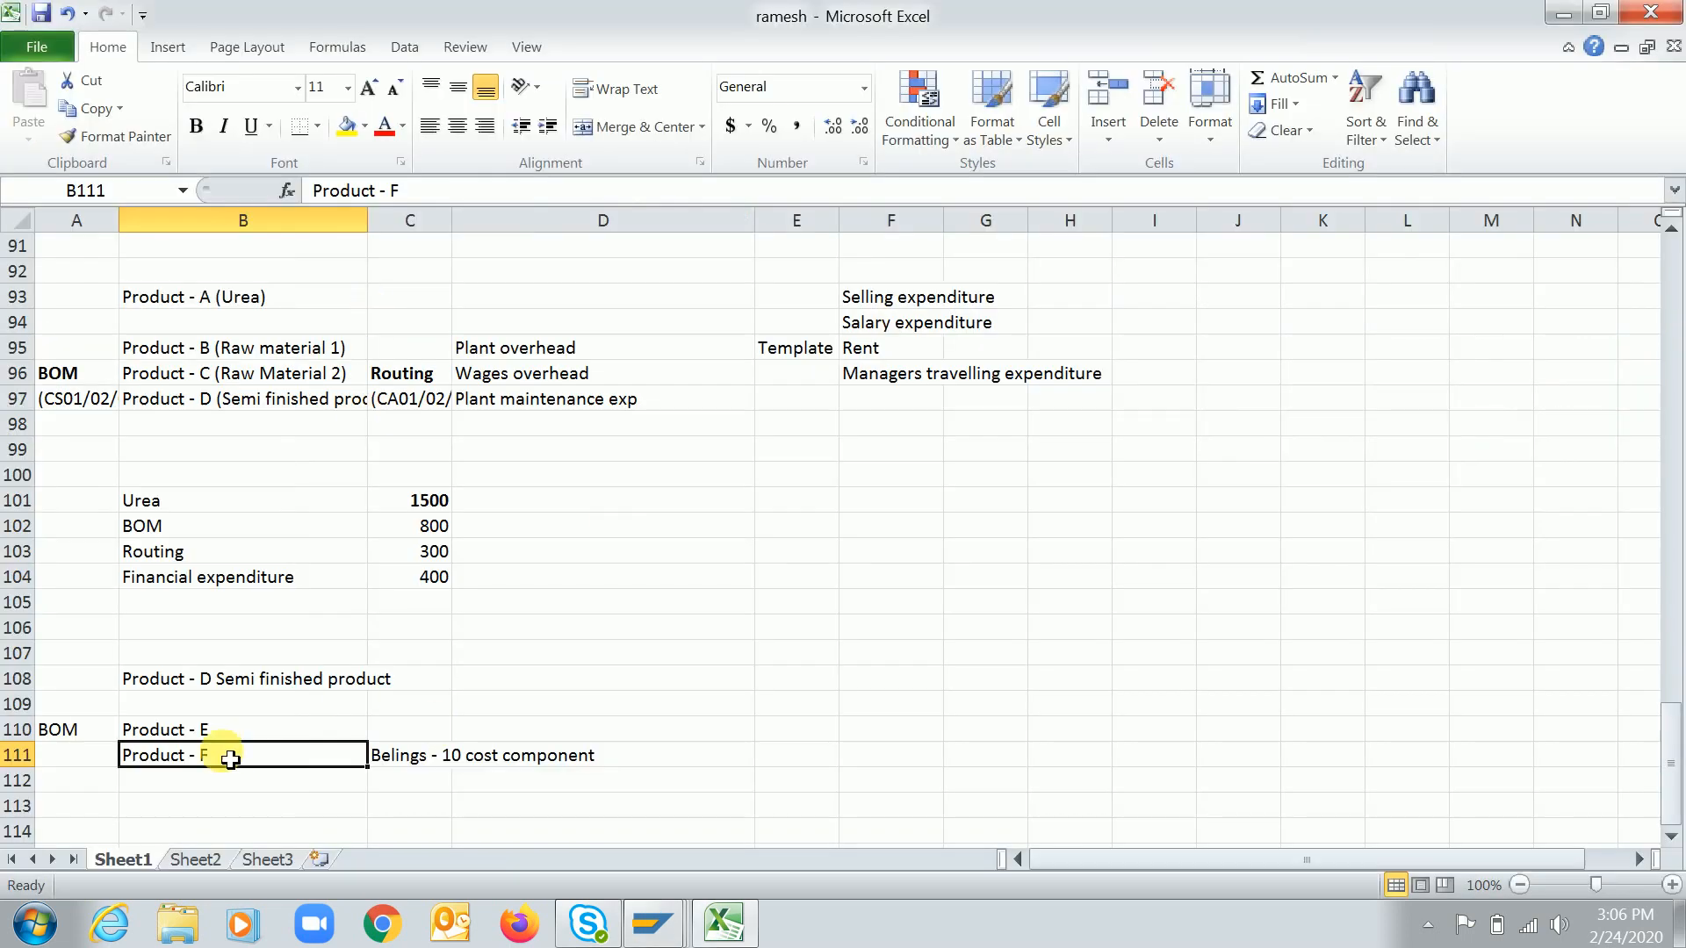
pyautogui.click(218, 351)
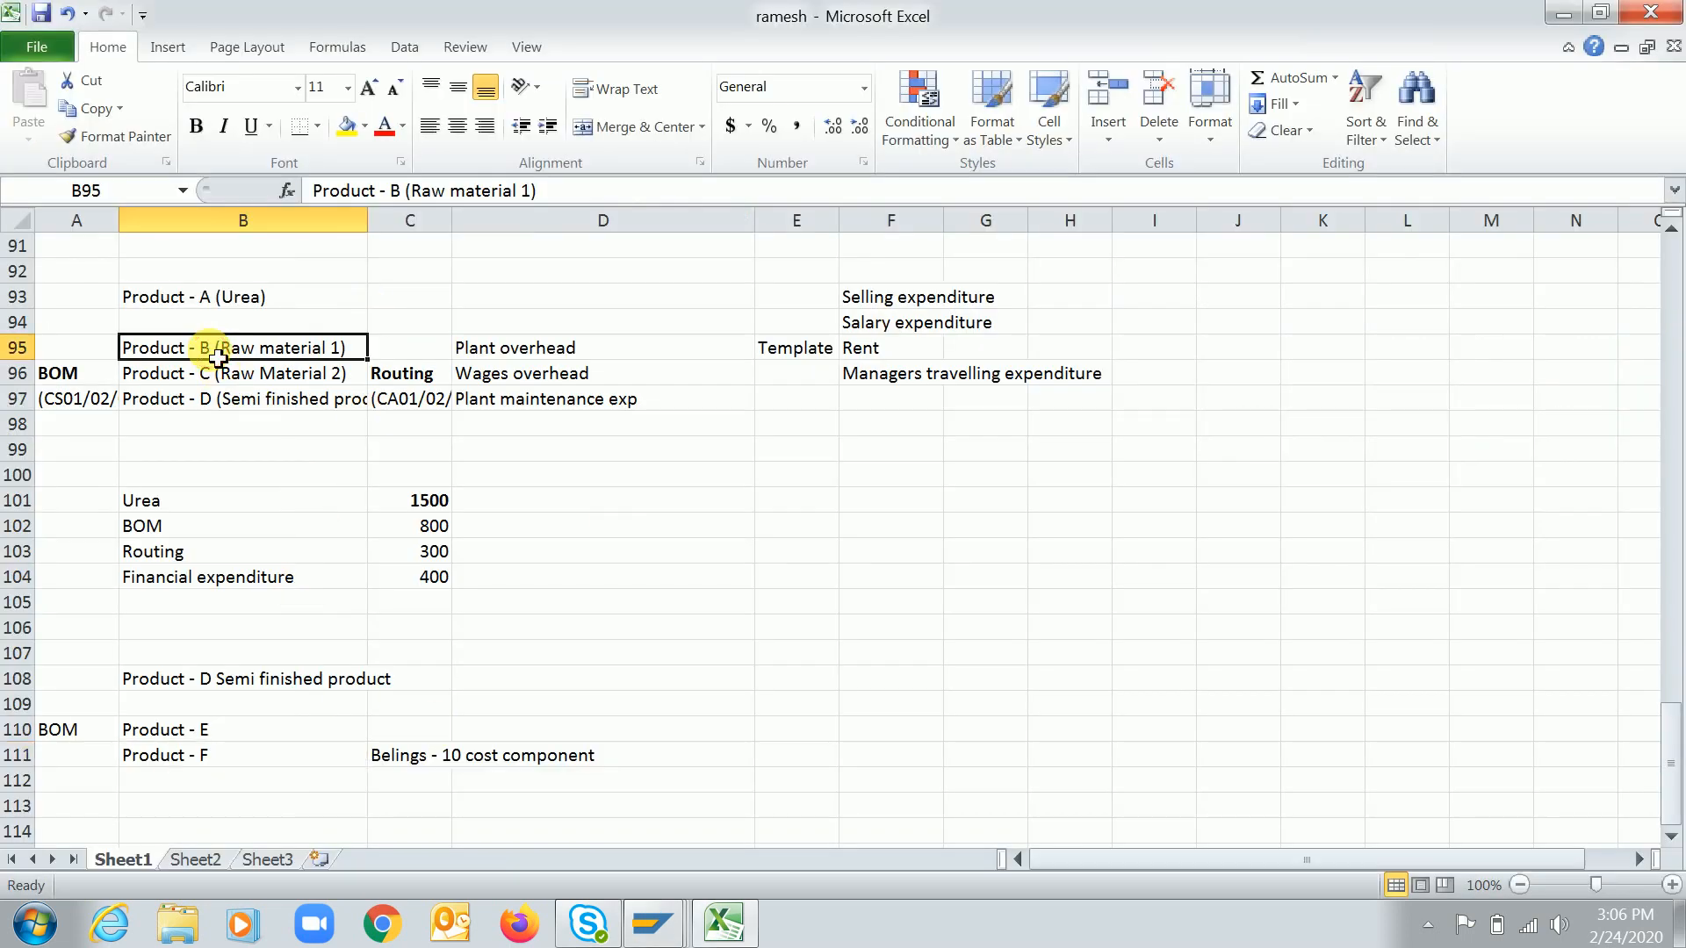
pyautogui.click(214, 399)
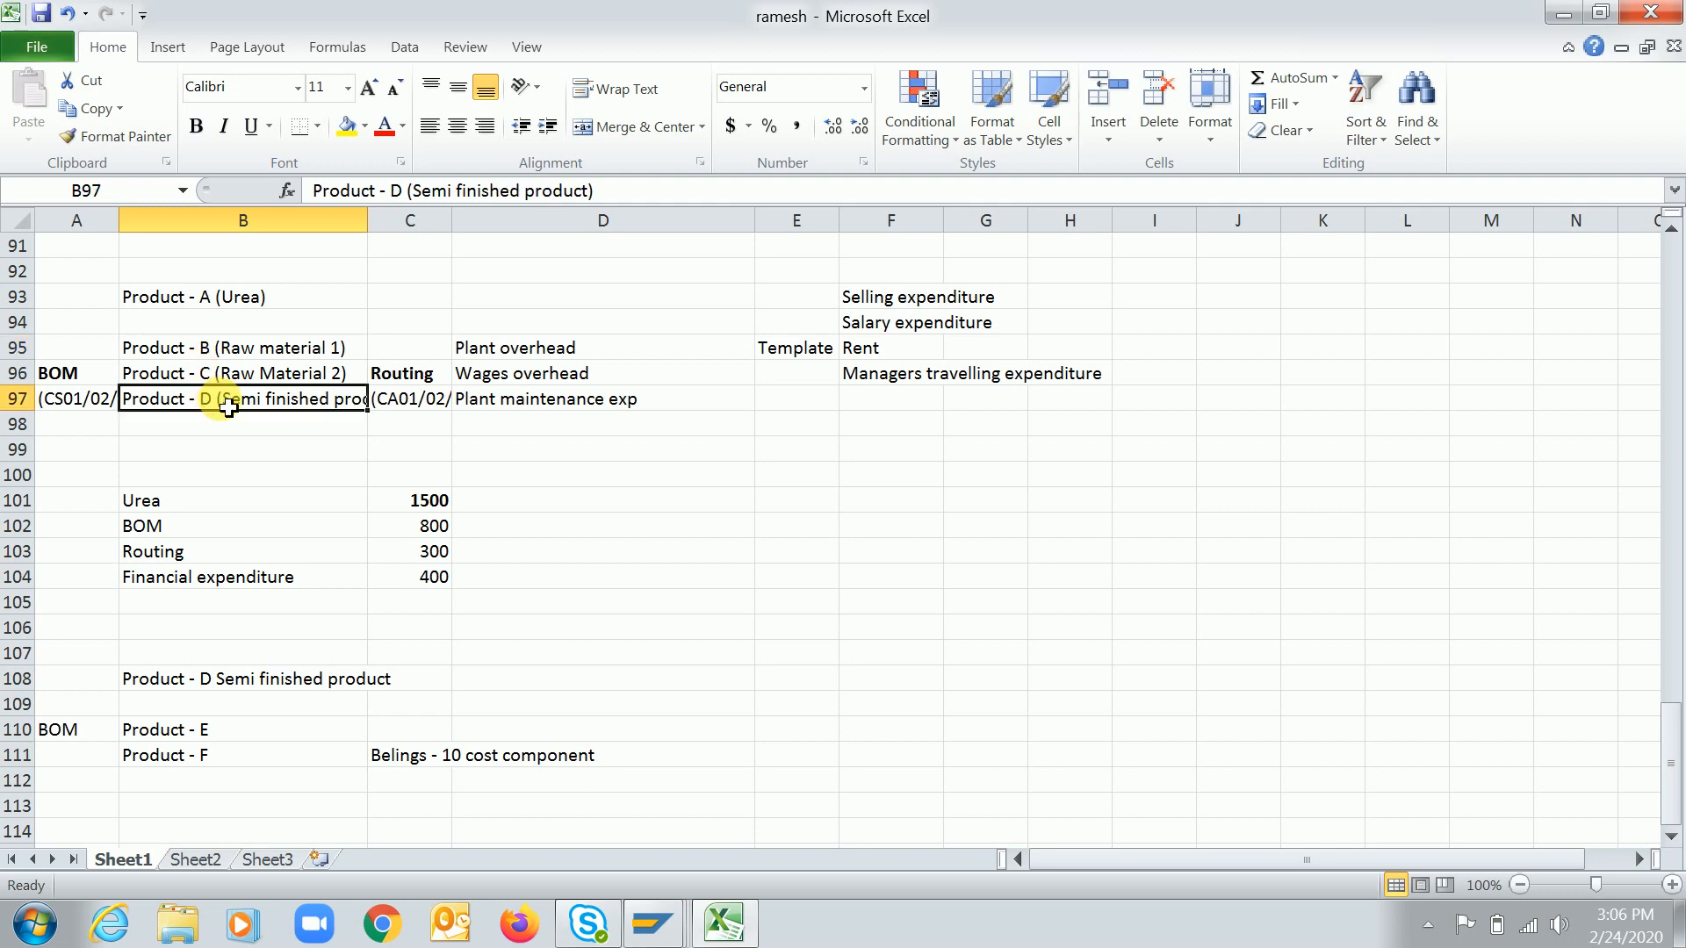
pyautogui.click(518, 351)
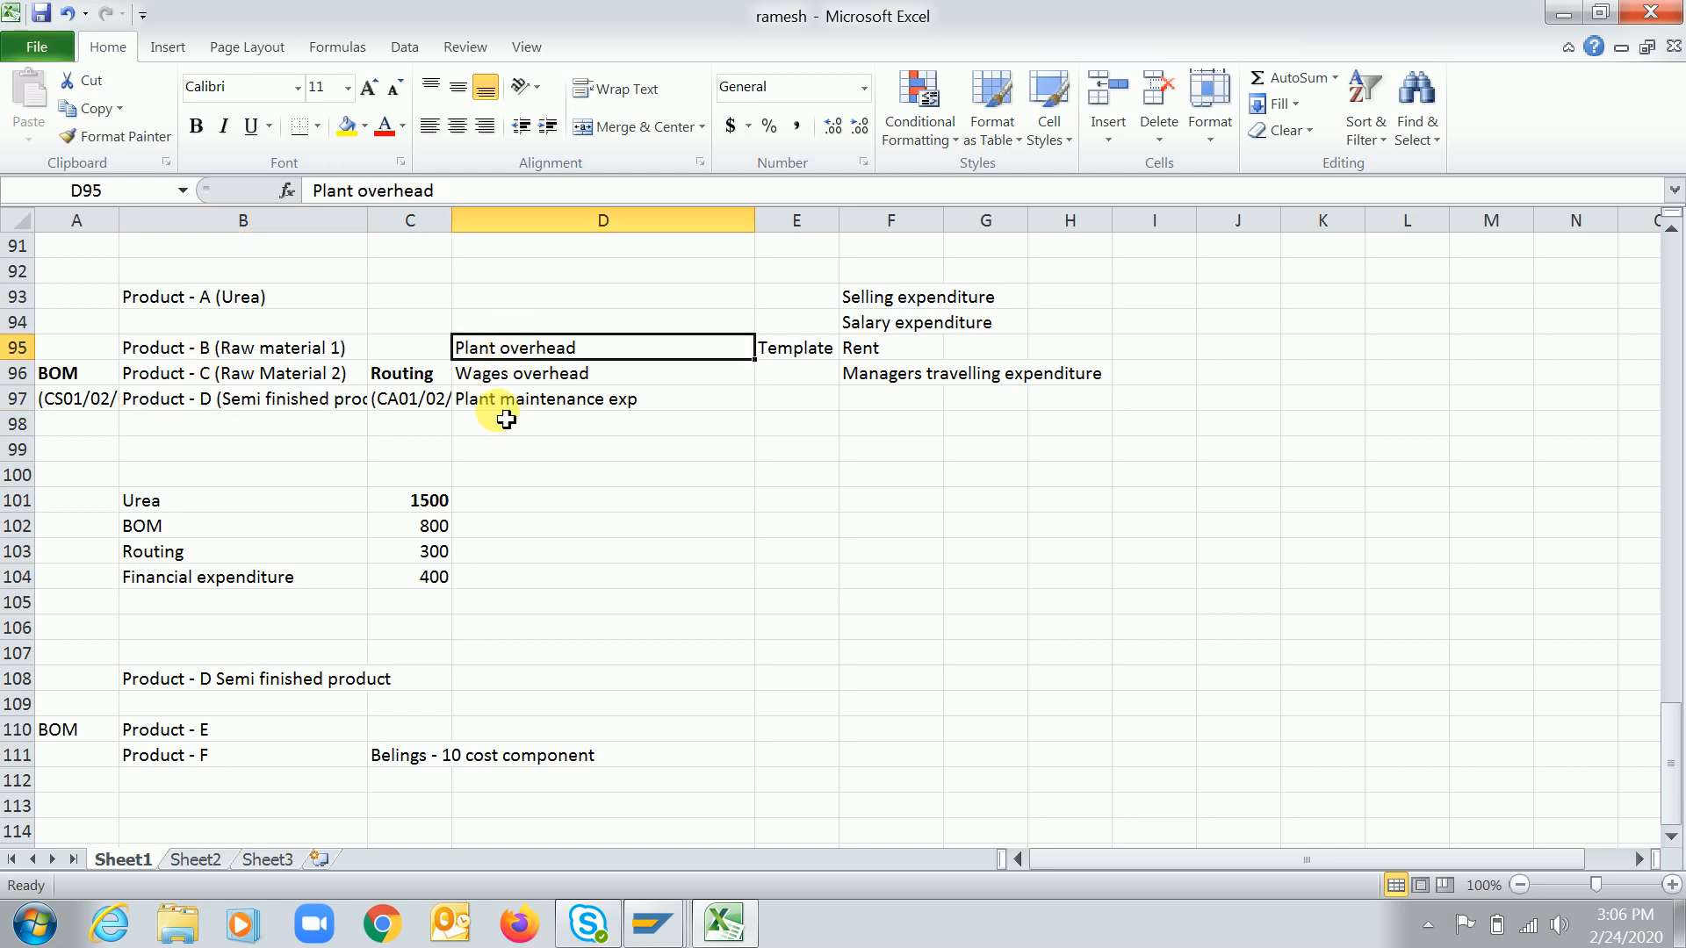
pyautogui.hotkey('alt', 'Tab')
# Add a new cost component 30 named Manufacturing expen to structure RC
pyautogui.click(189, 152)
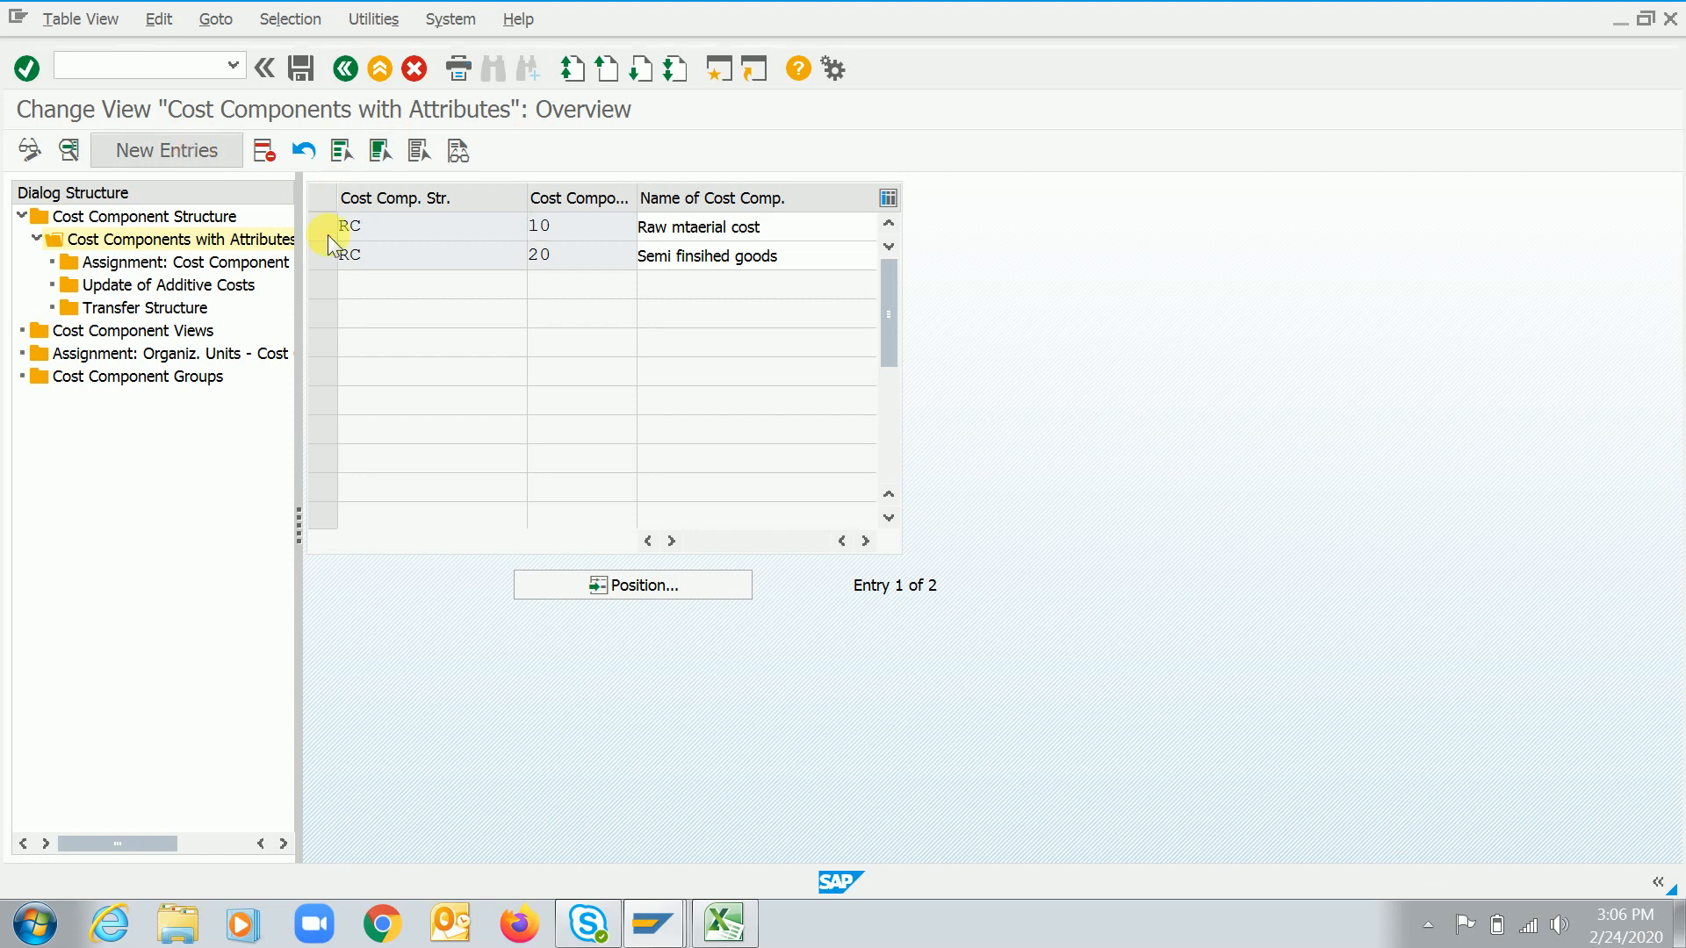
pyautogui.write('RC')
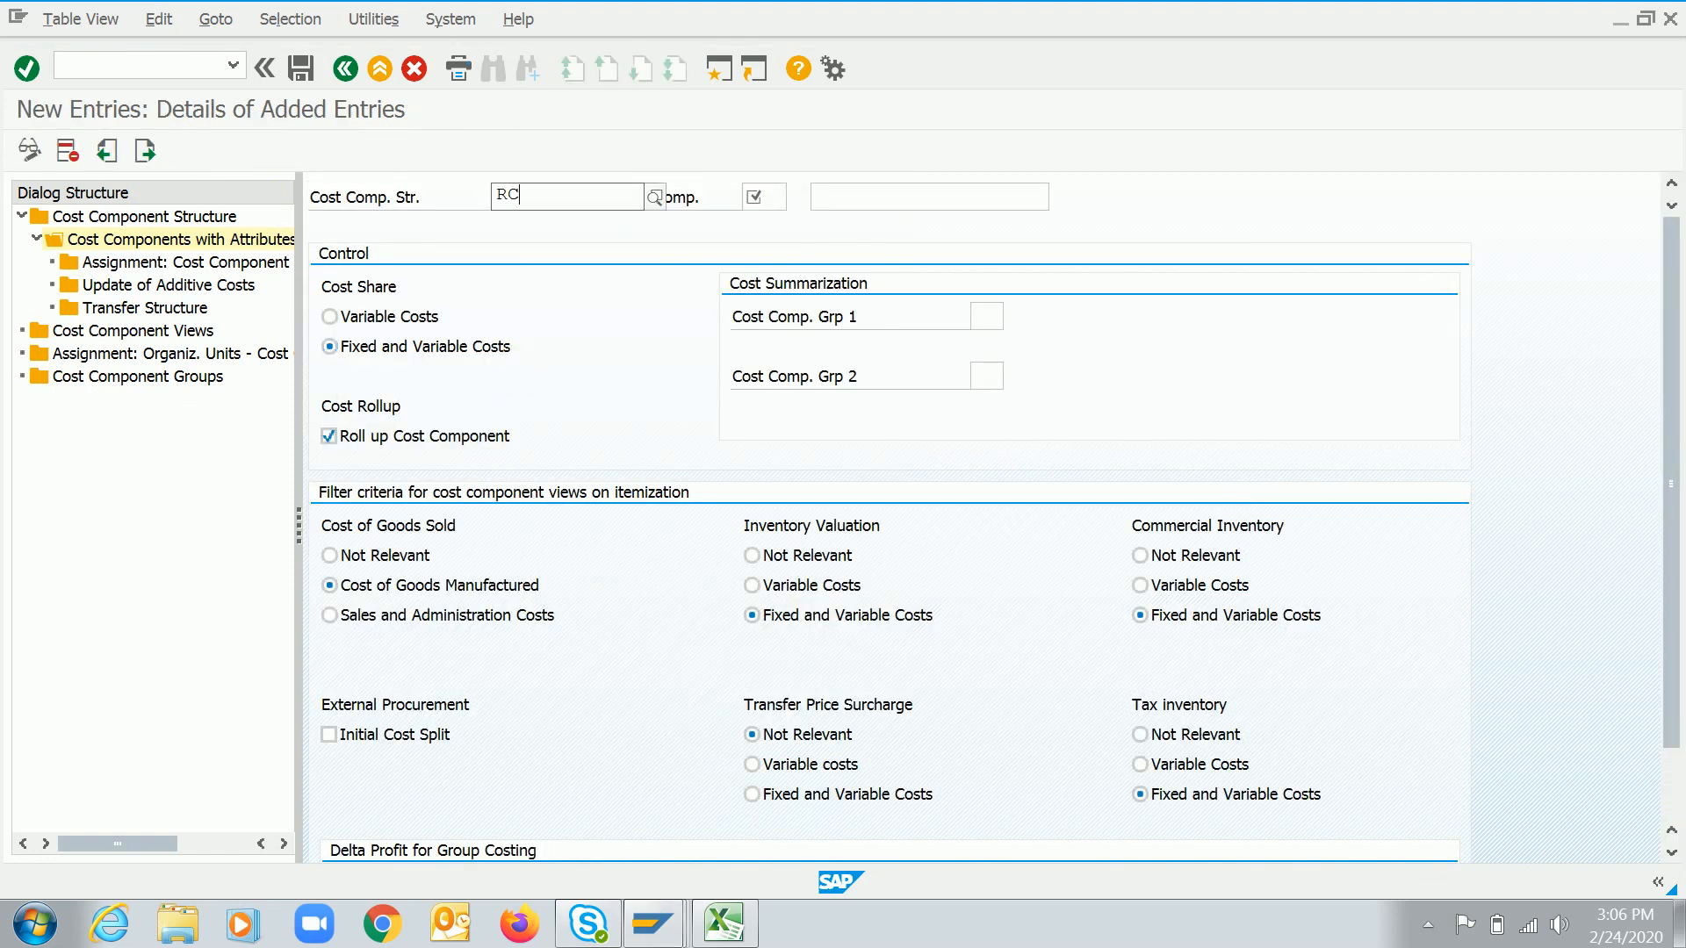
pyautogui.press('Tab')
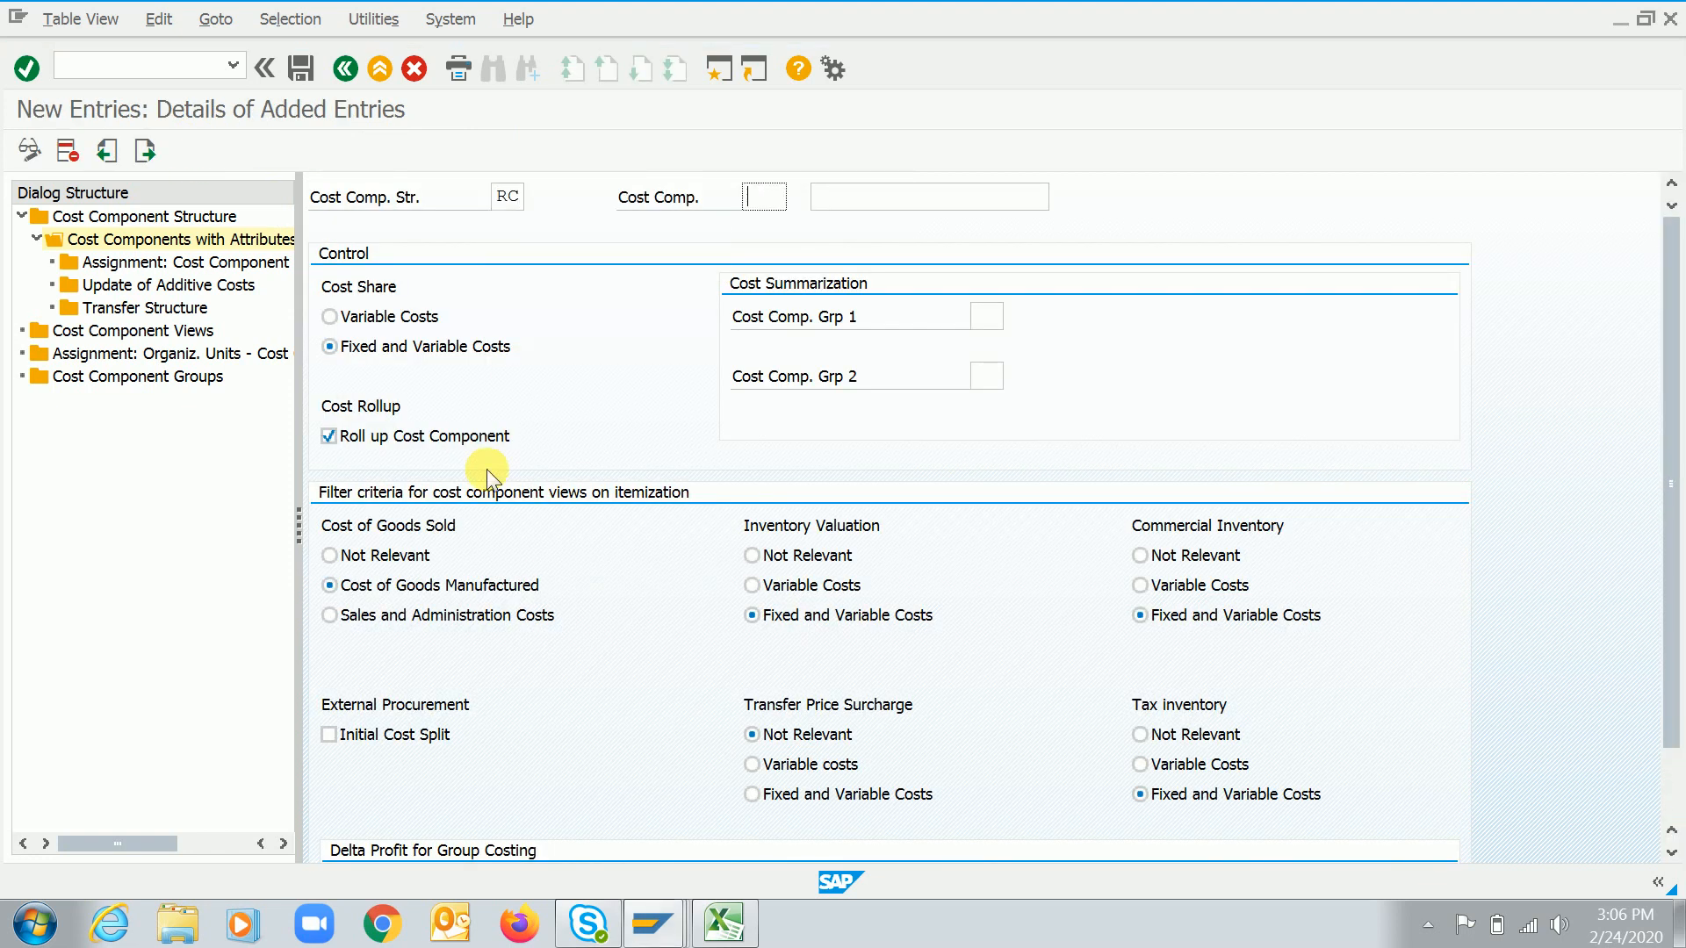
pyautogui.write('30')
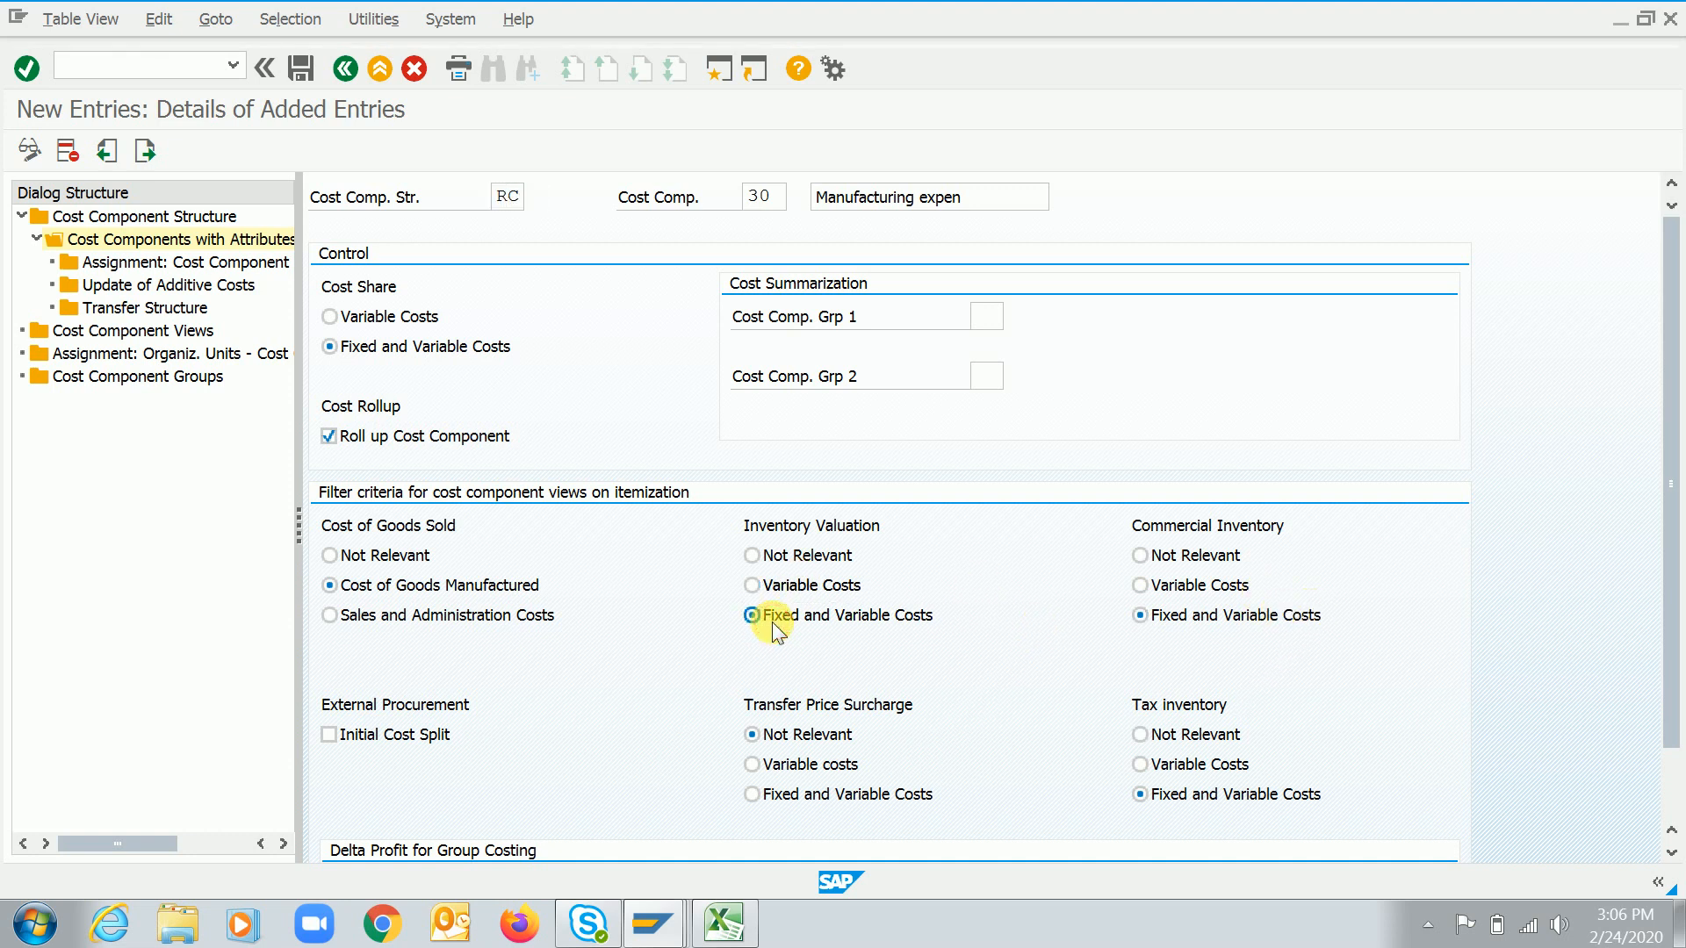
# Set cost component 30's Transfer Price Surcharge to Fixed and Variable Costs and save the entry
pyautogui.click(787, 772)
pyautogui.click(785, 797)
pyautogui.click(302, 67)
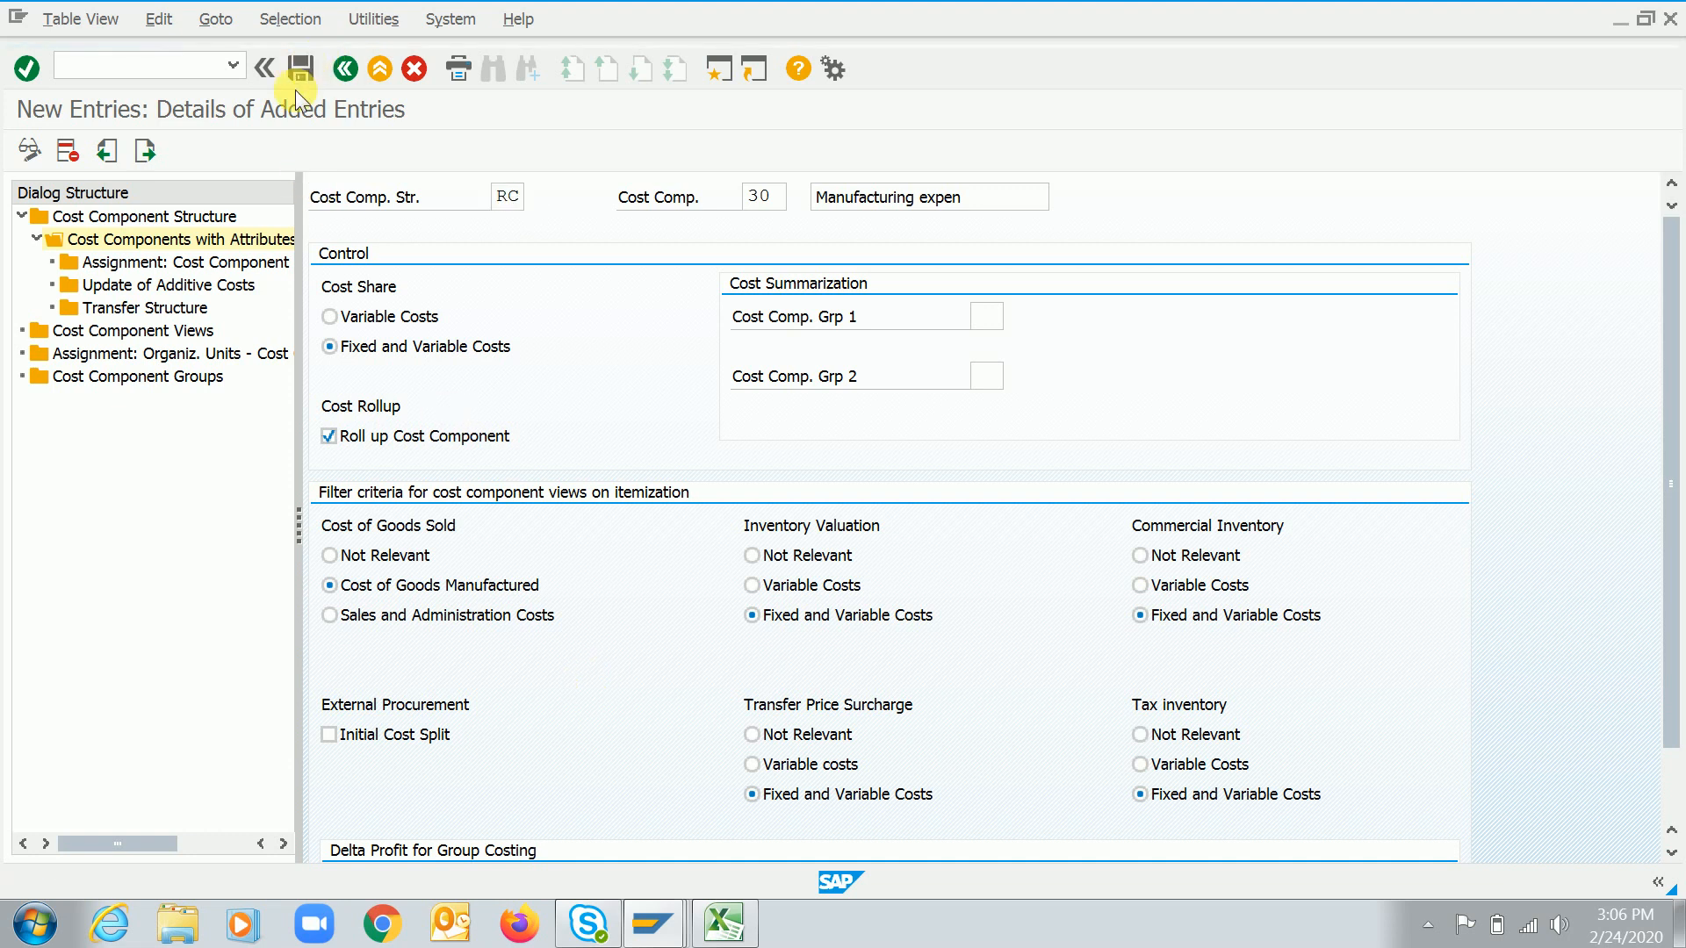
pyautogui.click(345, 68)
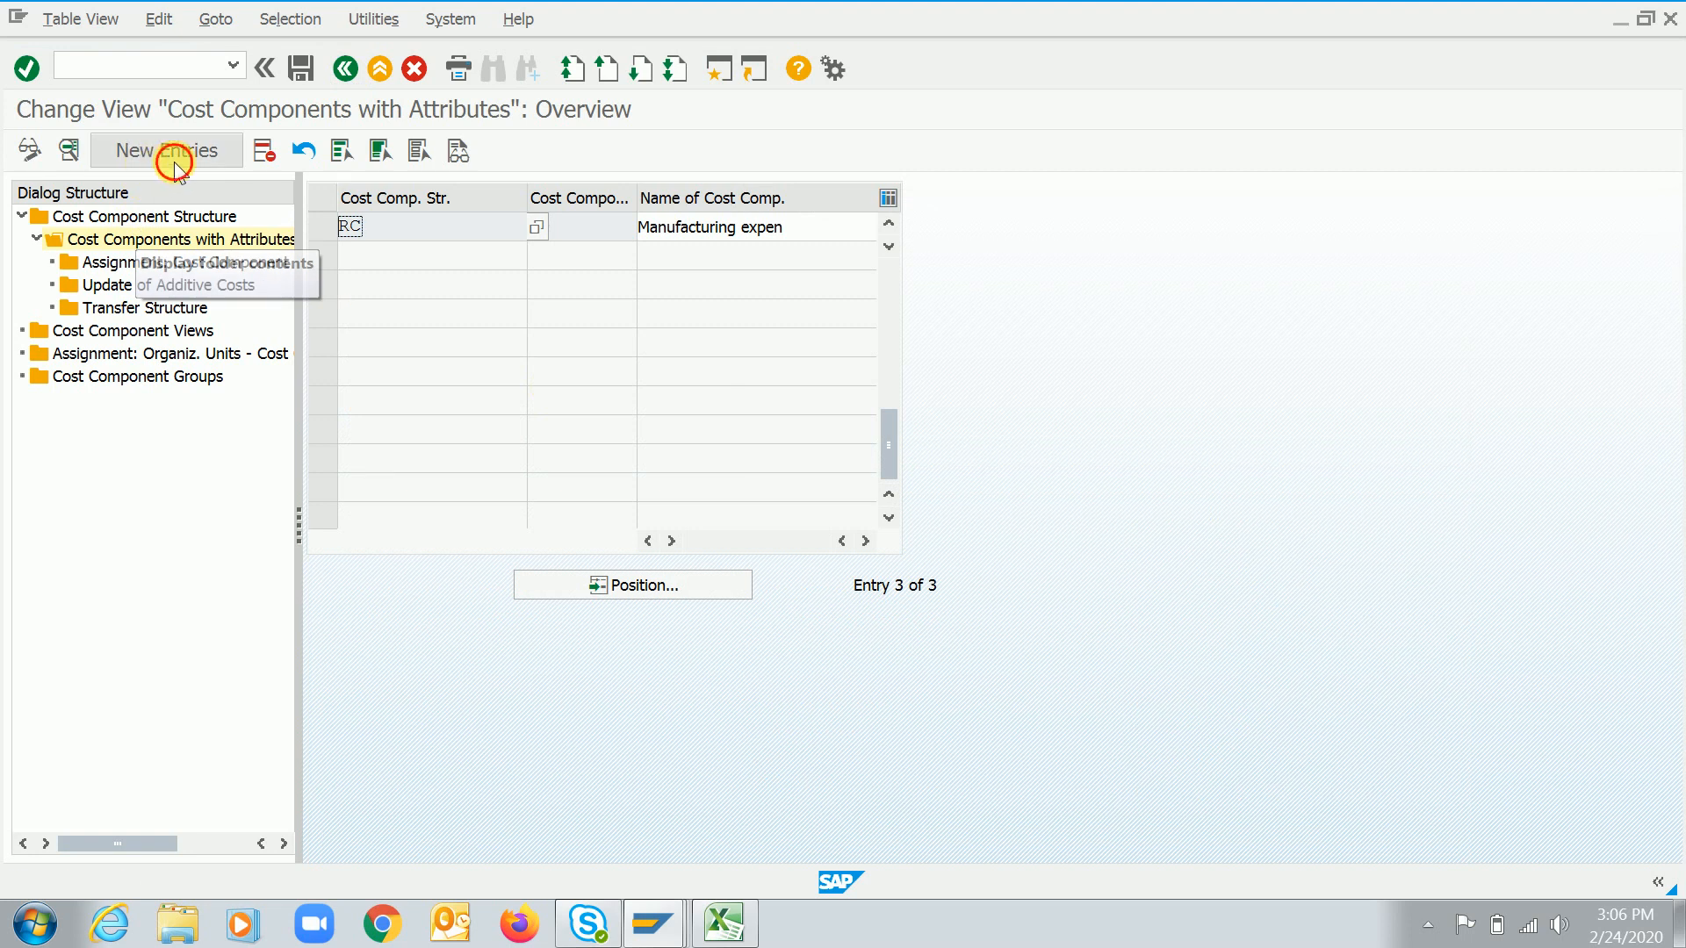
# Add a new cost component 40 named Selling exp to structure RC
pyautogui.click(167, 151)
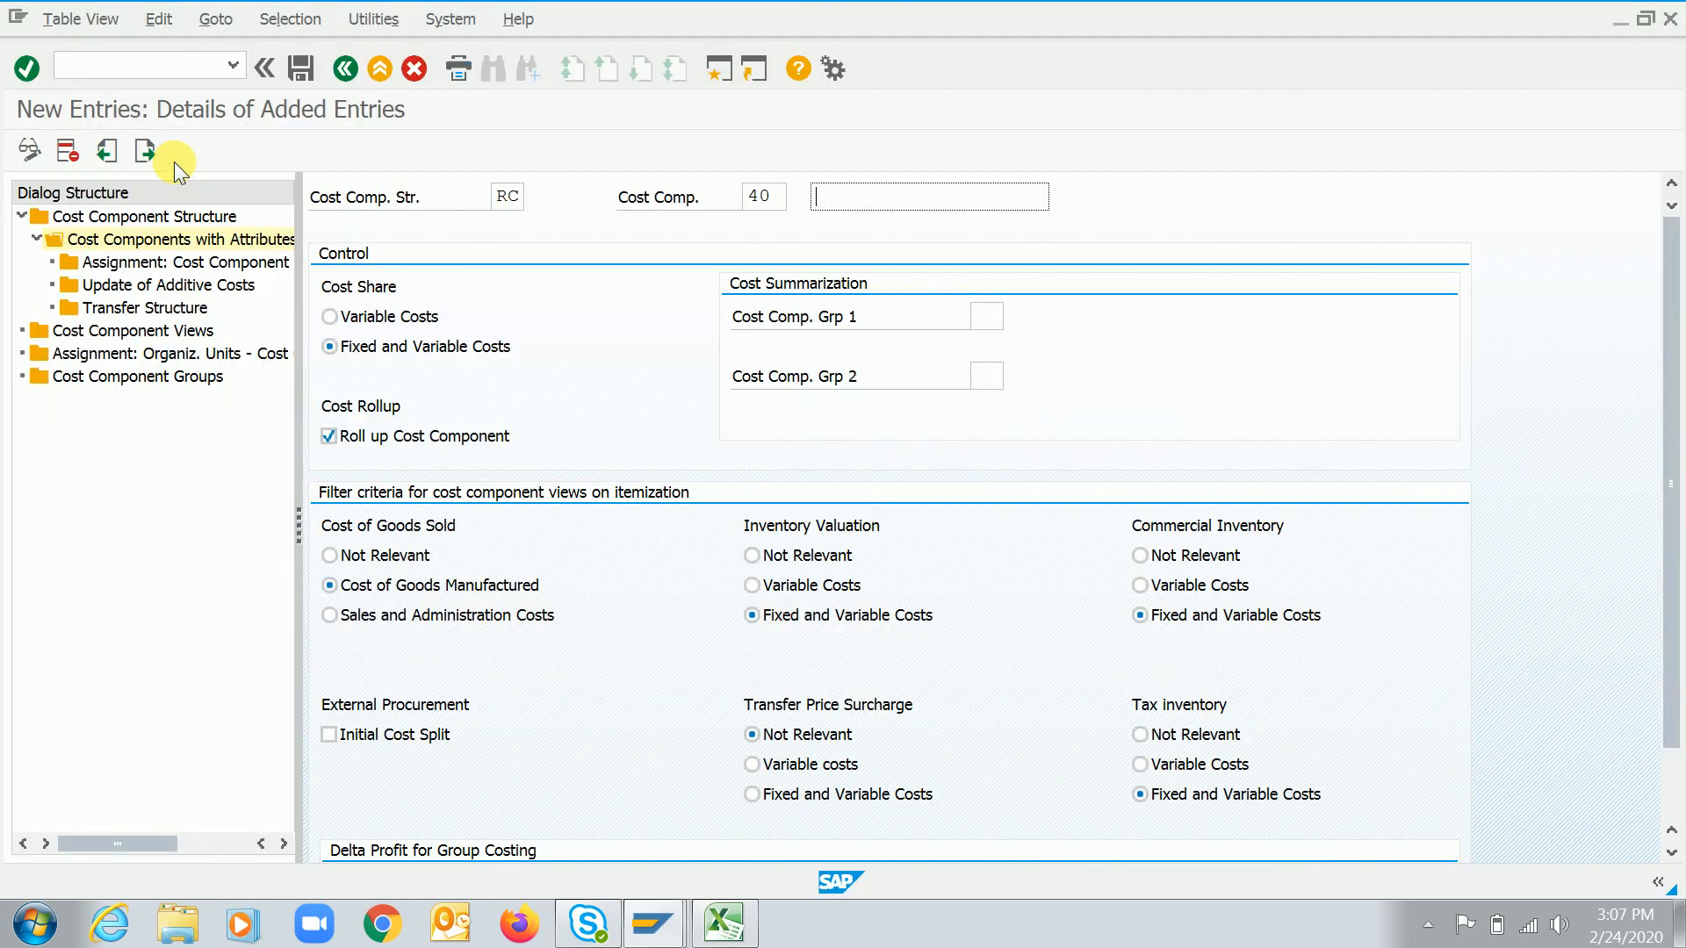
pyautogui.write('Selling exp')
pyautogui.press('Tab')
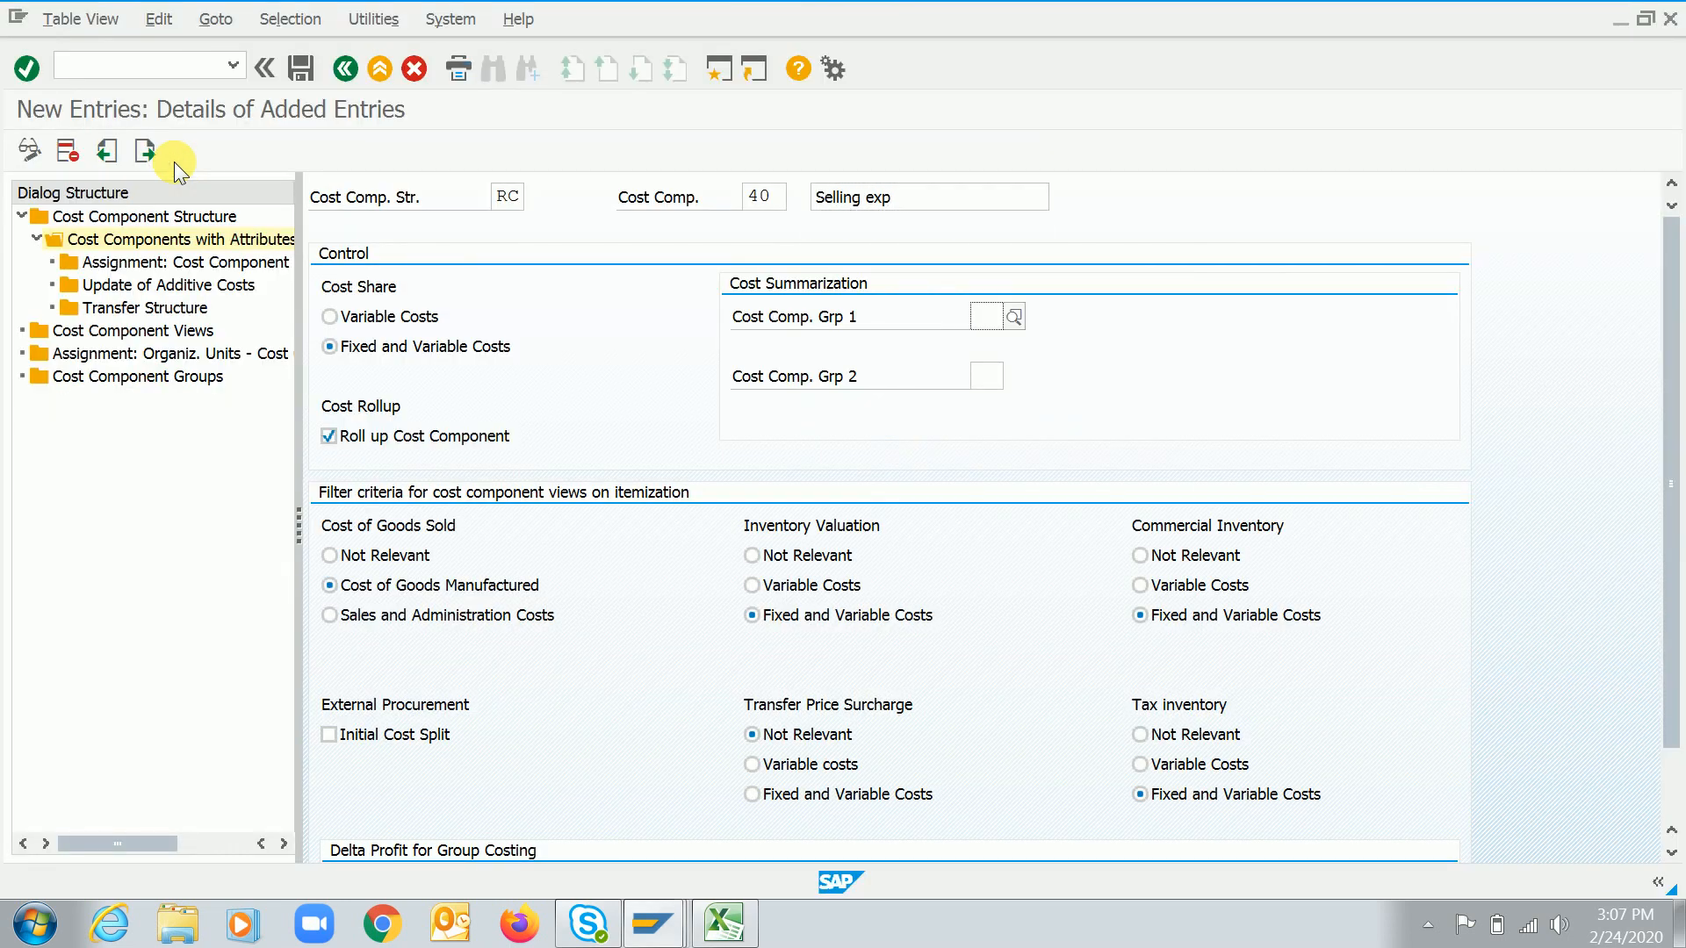
# Set cost component 40's Transfer Price Surcharge to Fixed and Variable Costs and save the entry
pyautogui.click(402, 347)
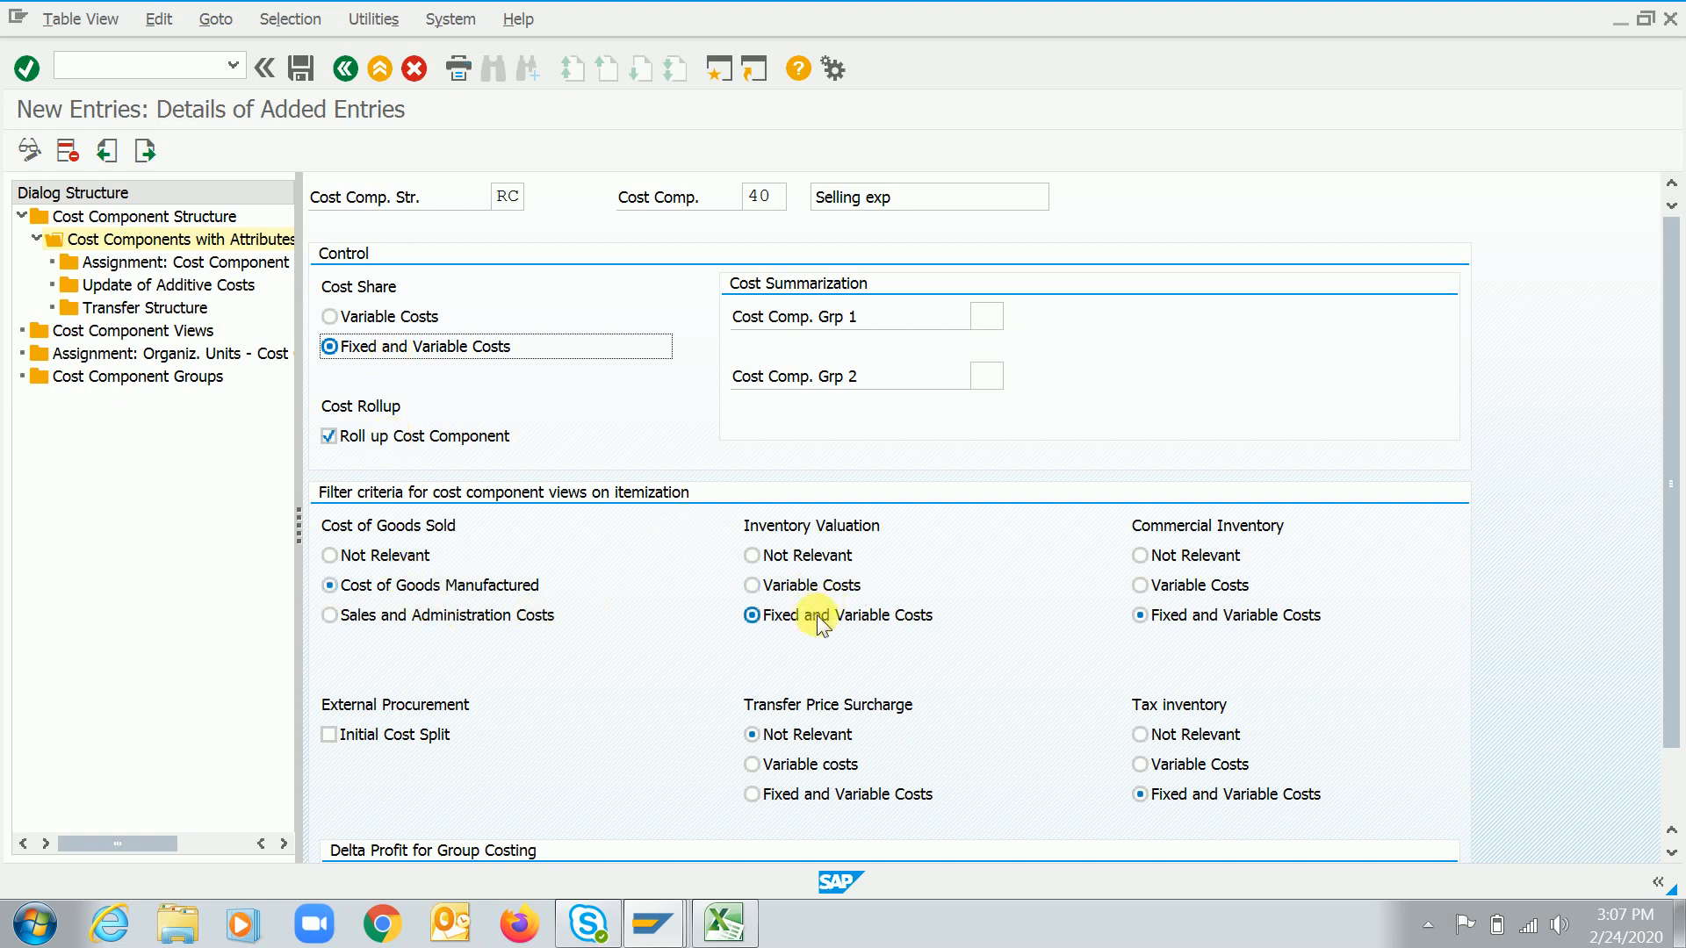
pyautogui.click(1139, 793)
pyautogui.click(799, 795)
pyautogui.press('Return')
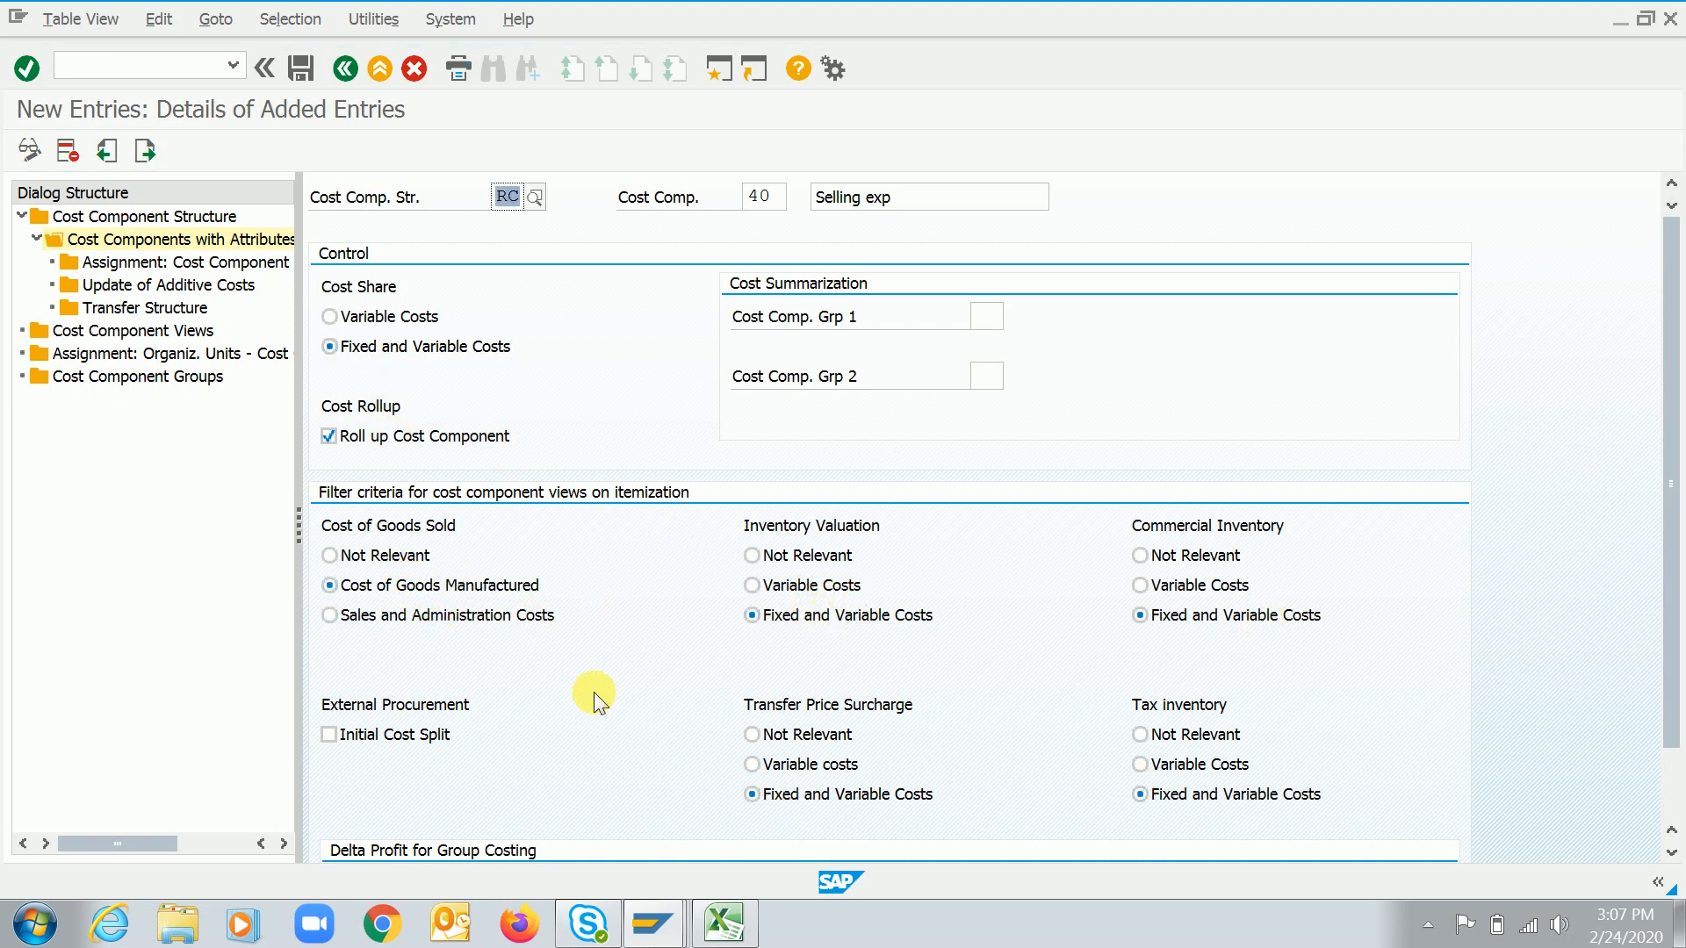
pyautogui.click(304, 70)
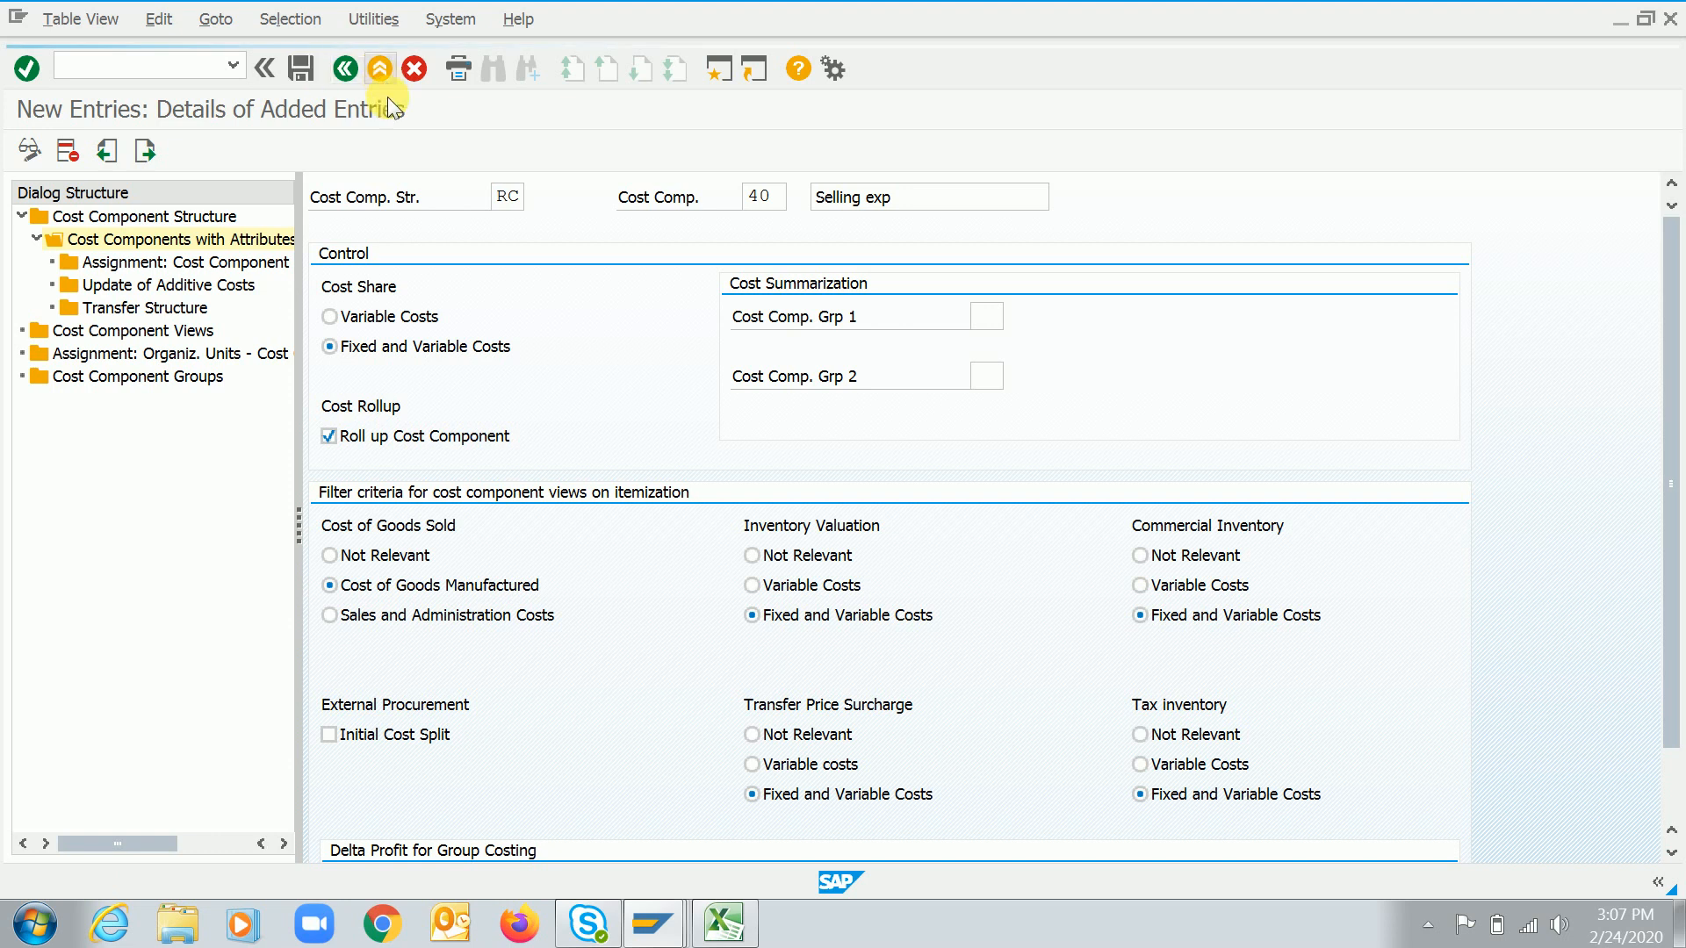
pyautogui.click(346, 70)
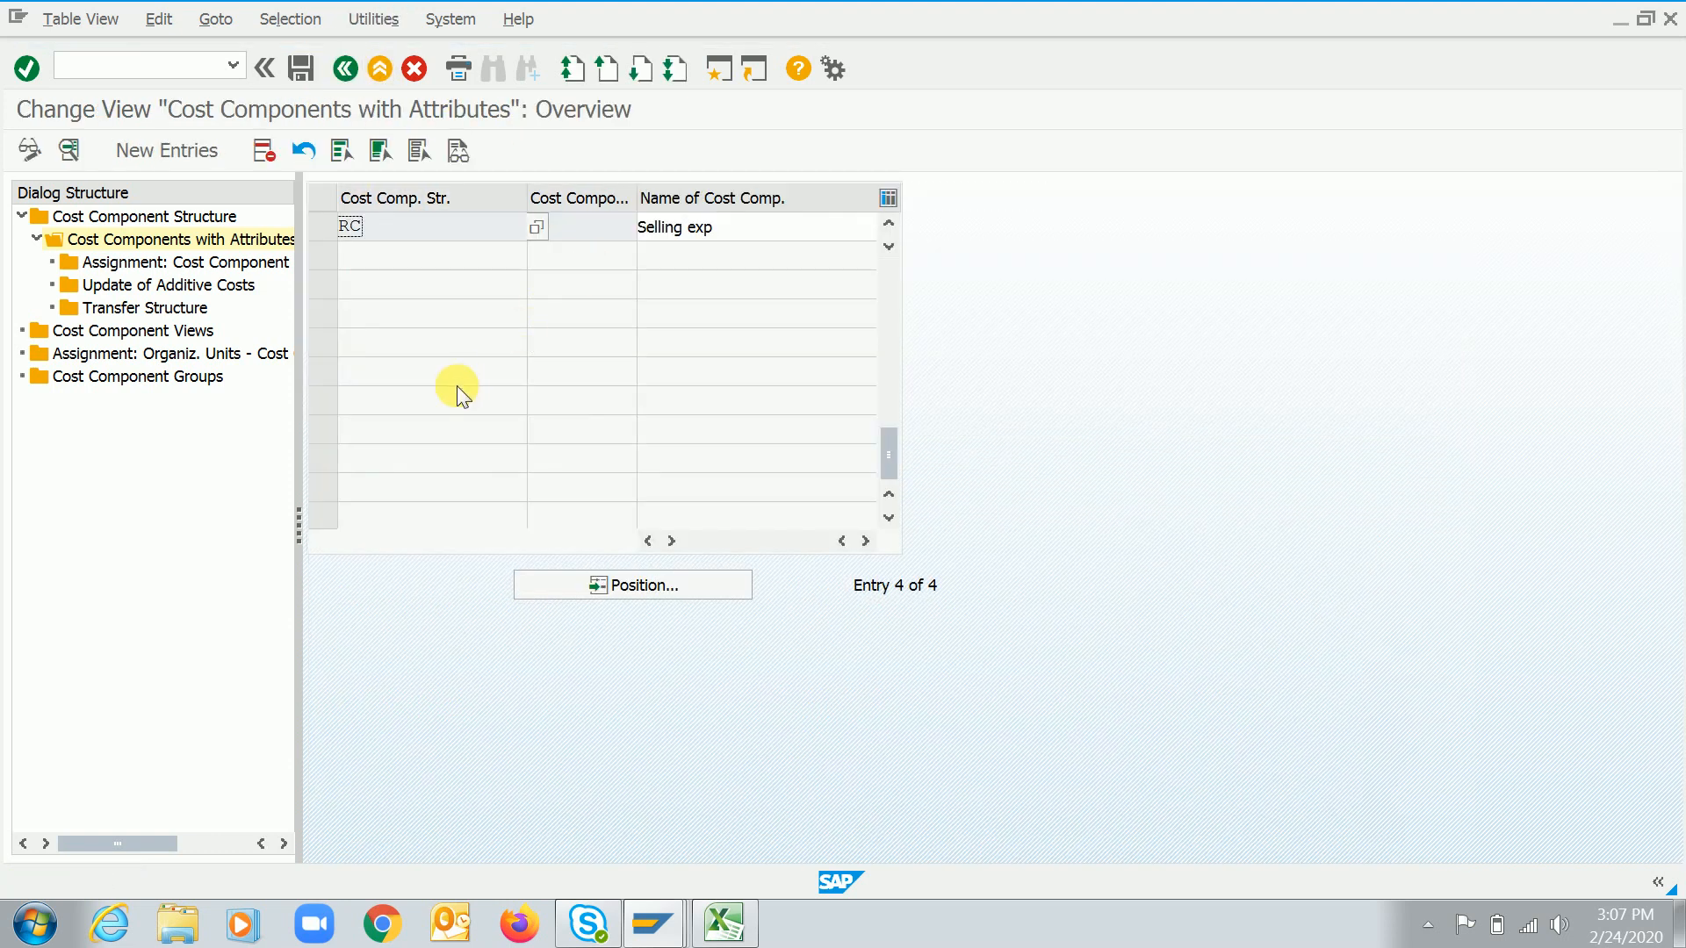
# Add a new cost component 50 named Rent to structure RC
pyautogui.click(163, 149)
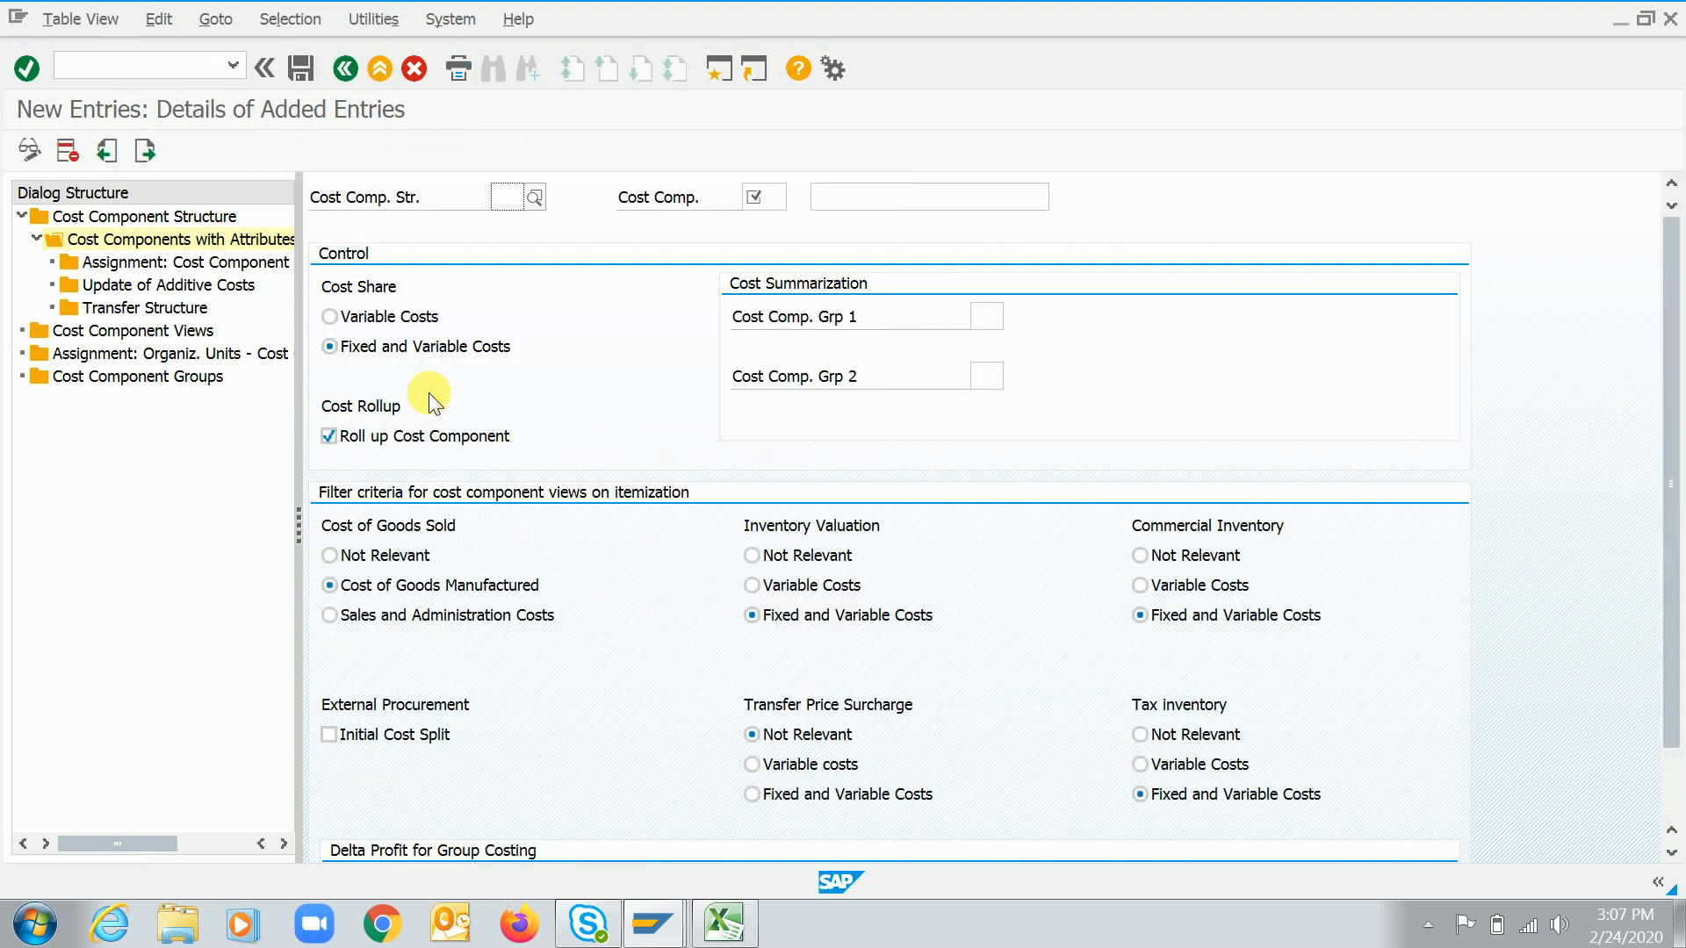
pyautogui.write('RC')
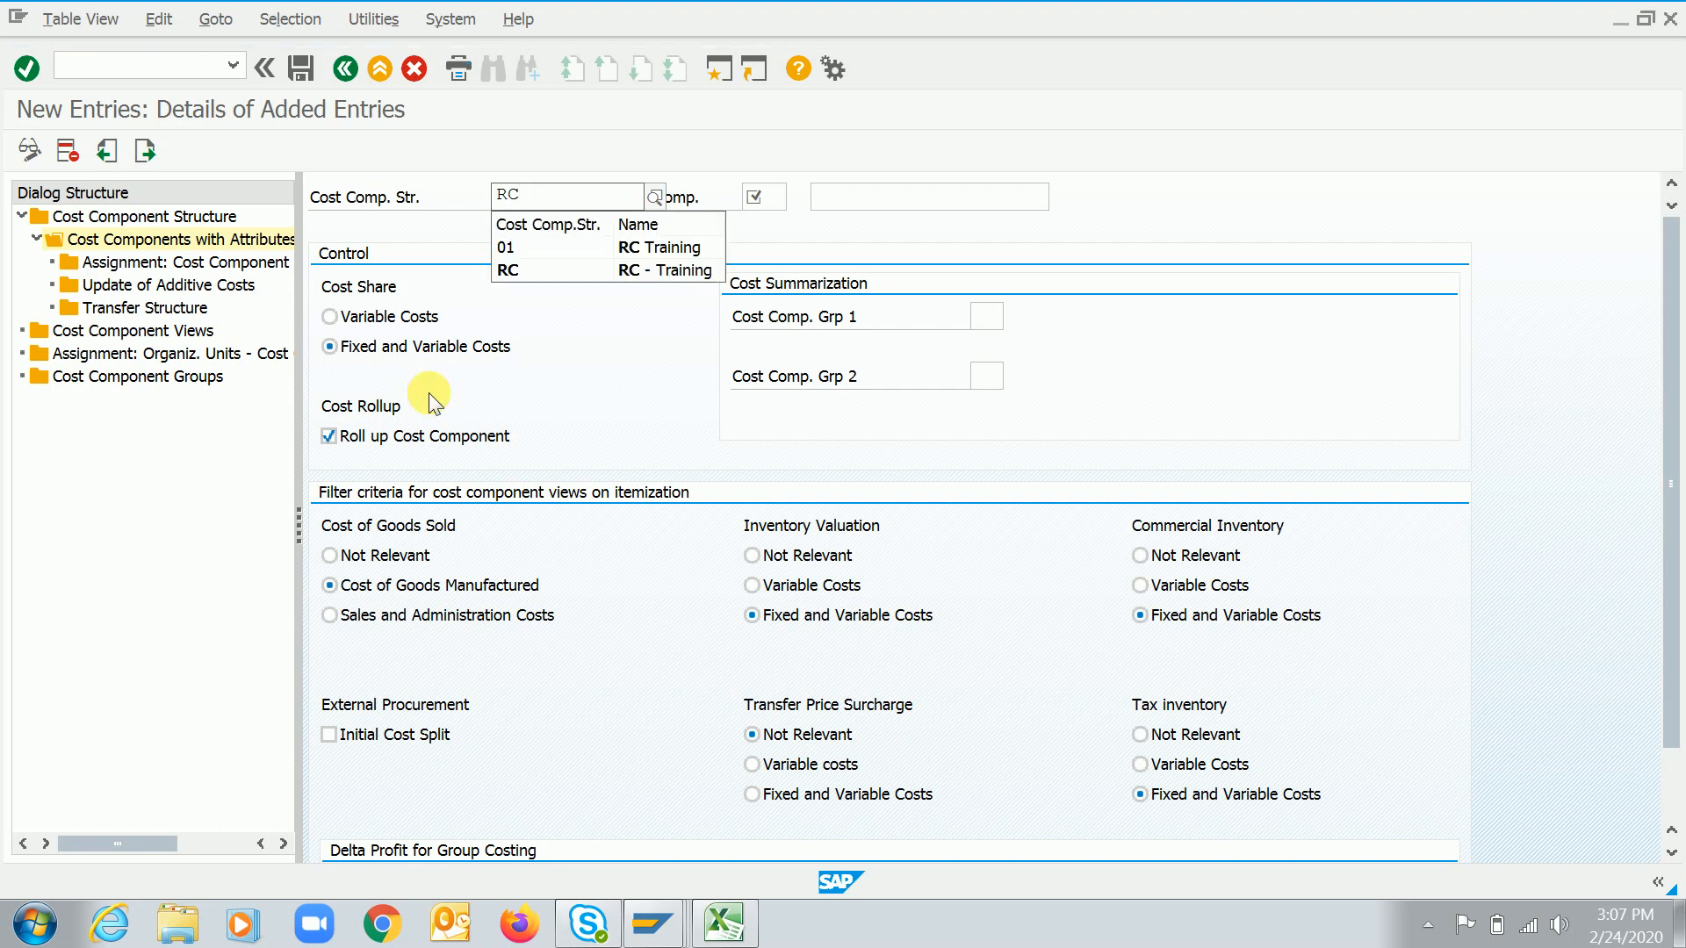
pyautogui.press('Down')
pyautogui.press('Down')
pyautogui.press('Return')
pyautogui.press('Tab')
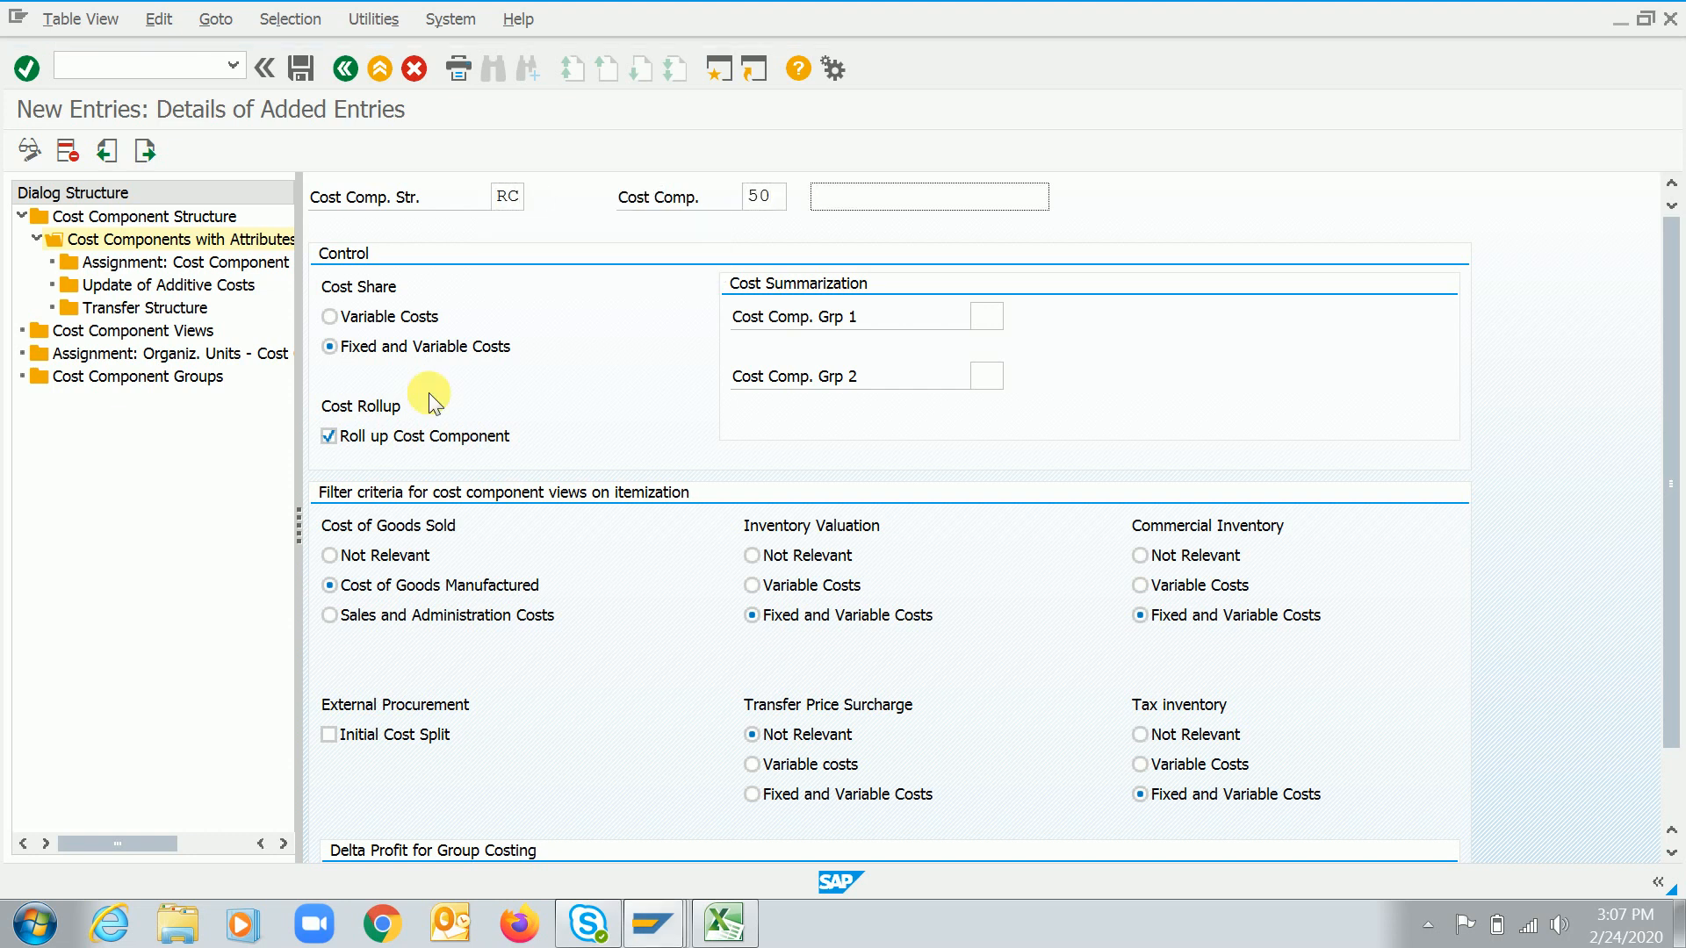
pyautogui.write('Rent')
# Set cost component 50's Transfer Price Surcharge to Variable costs and save the entry
pyautogui.press('Tab')
pyautogui.press('Tab')
pyautogui.click(789, 764)
pyautogui.click(300, 69)
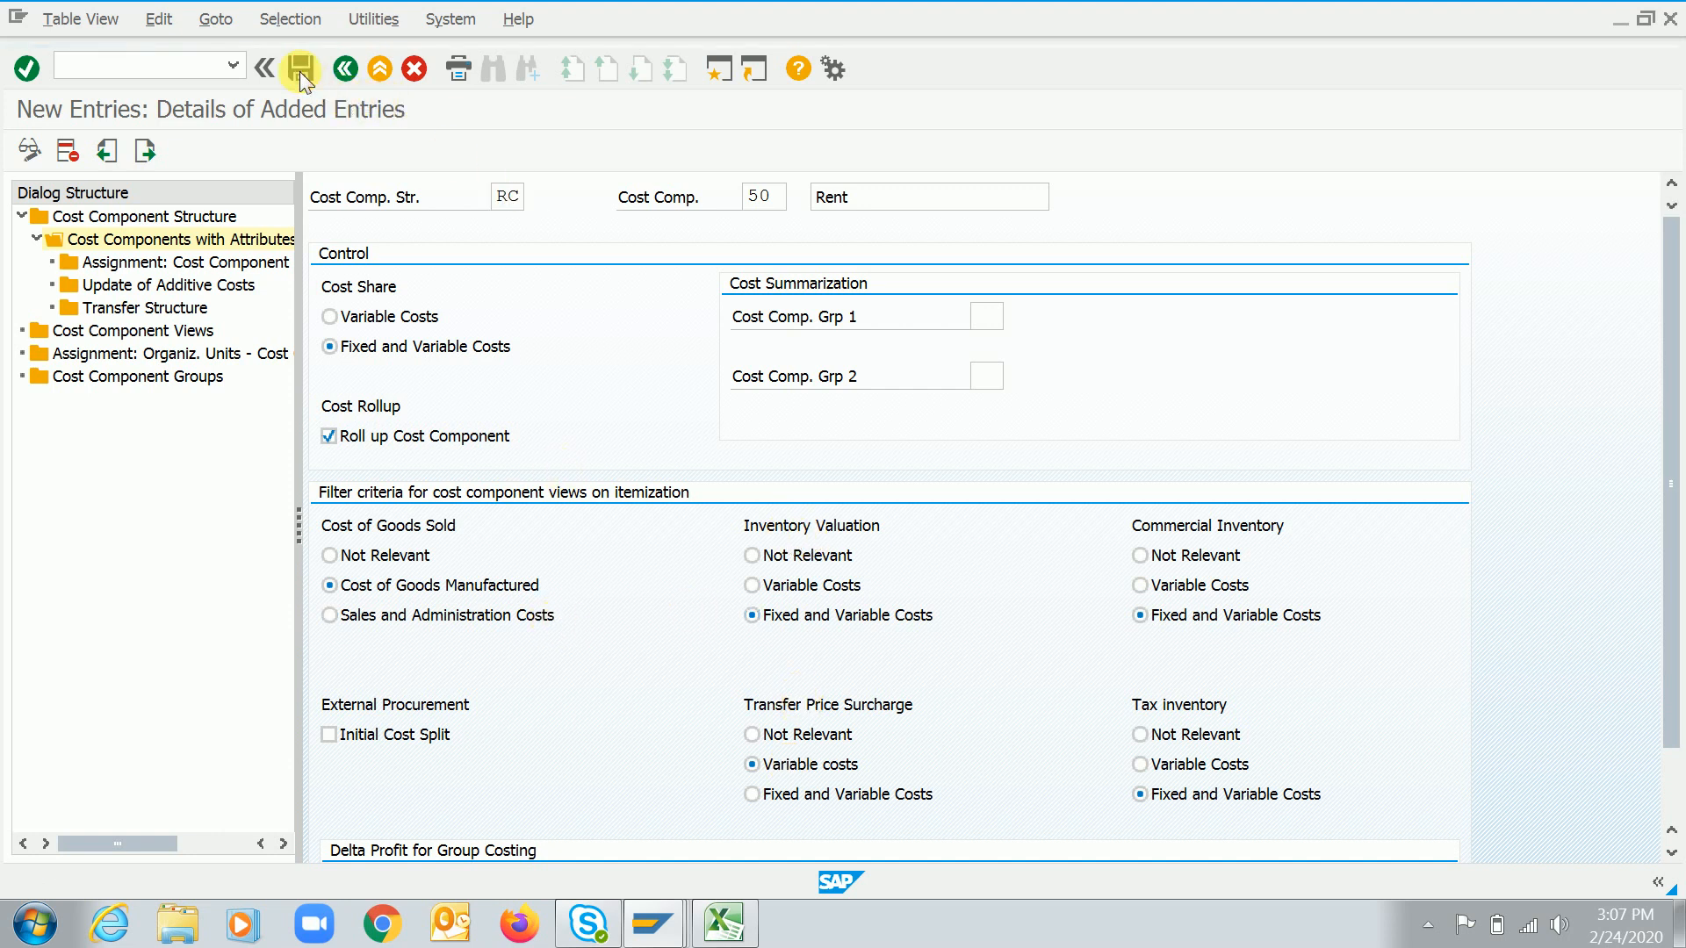
# Return to the cost components overview and review the list of components in structure RC
pyautogui.click(346, 69)
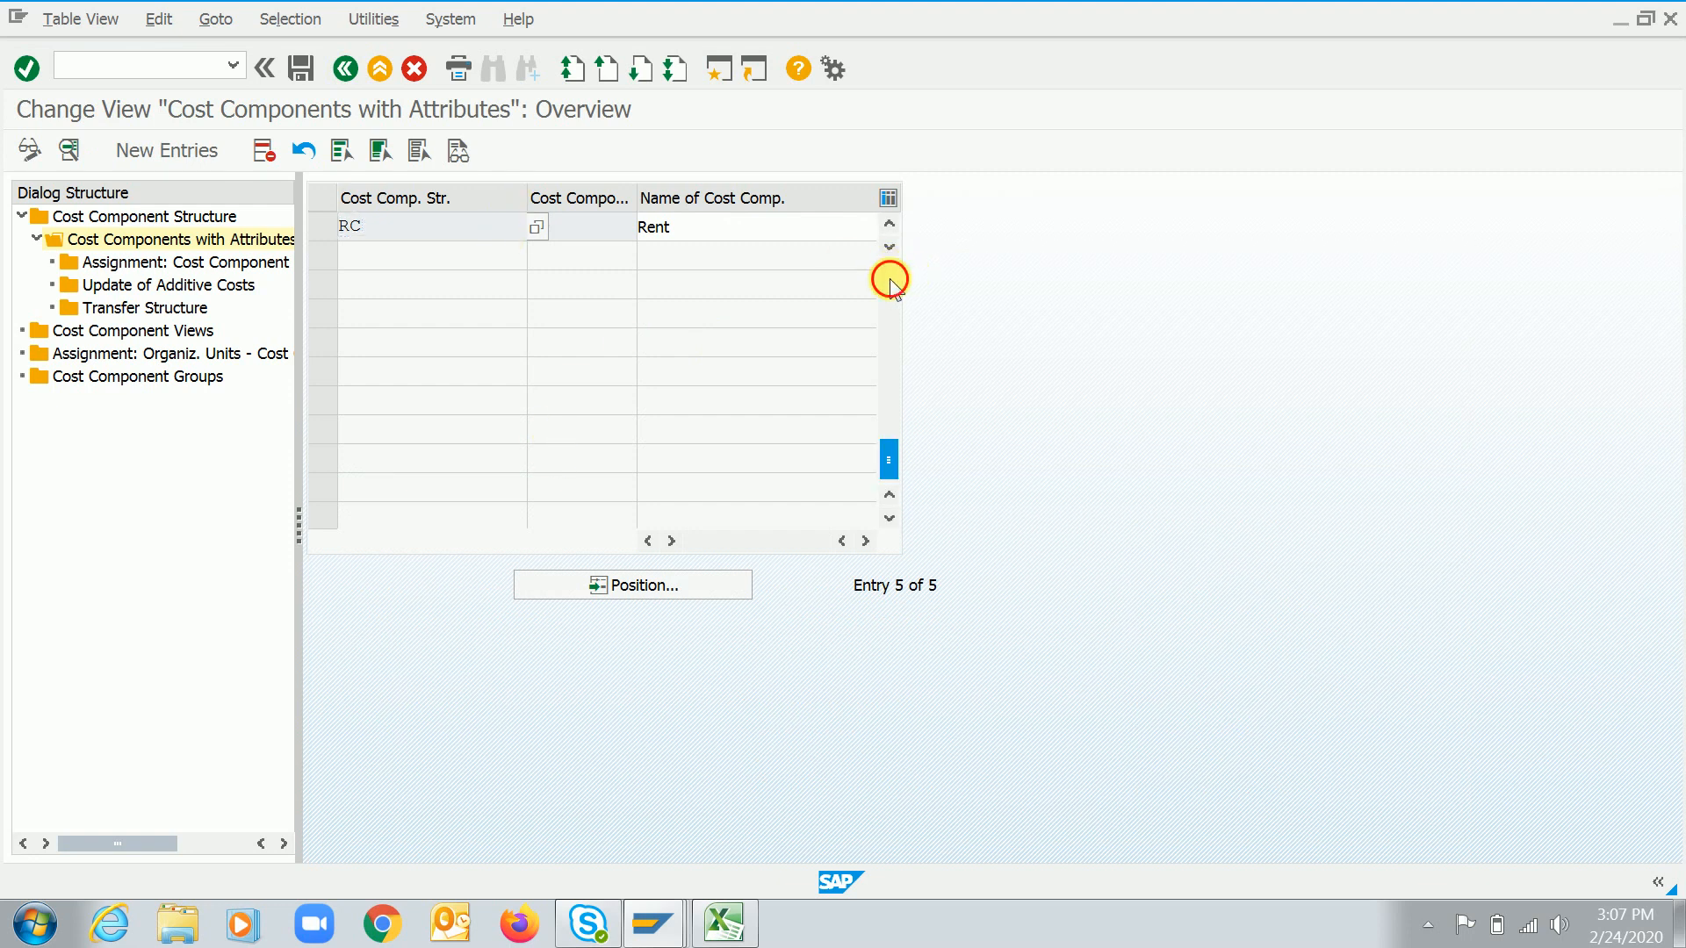
pyautogui.click(887, 271)
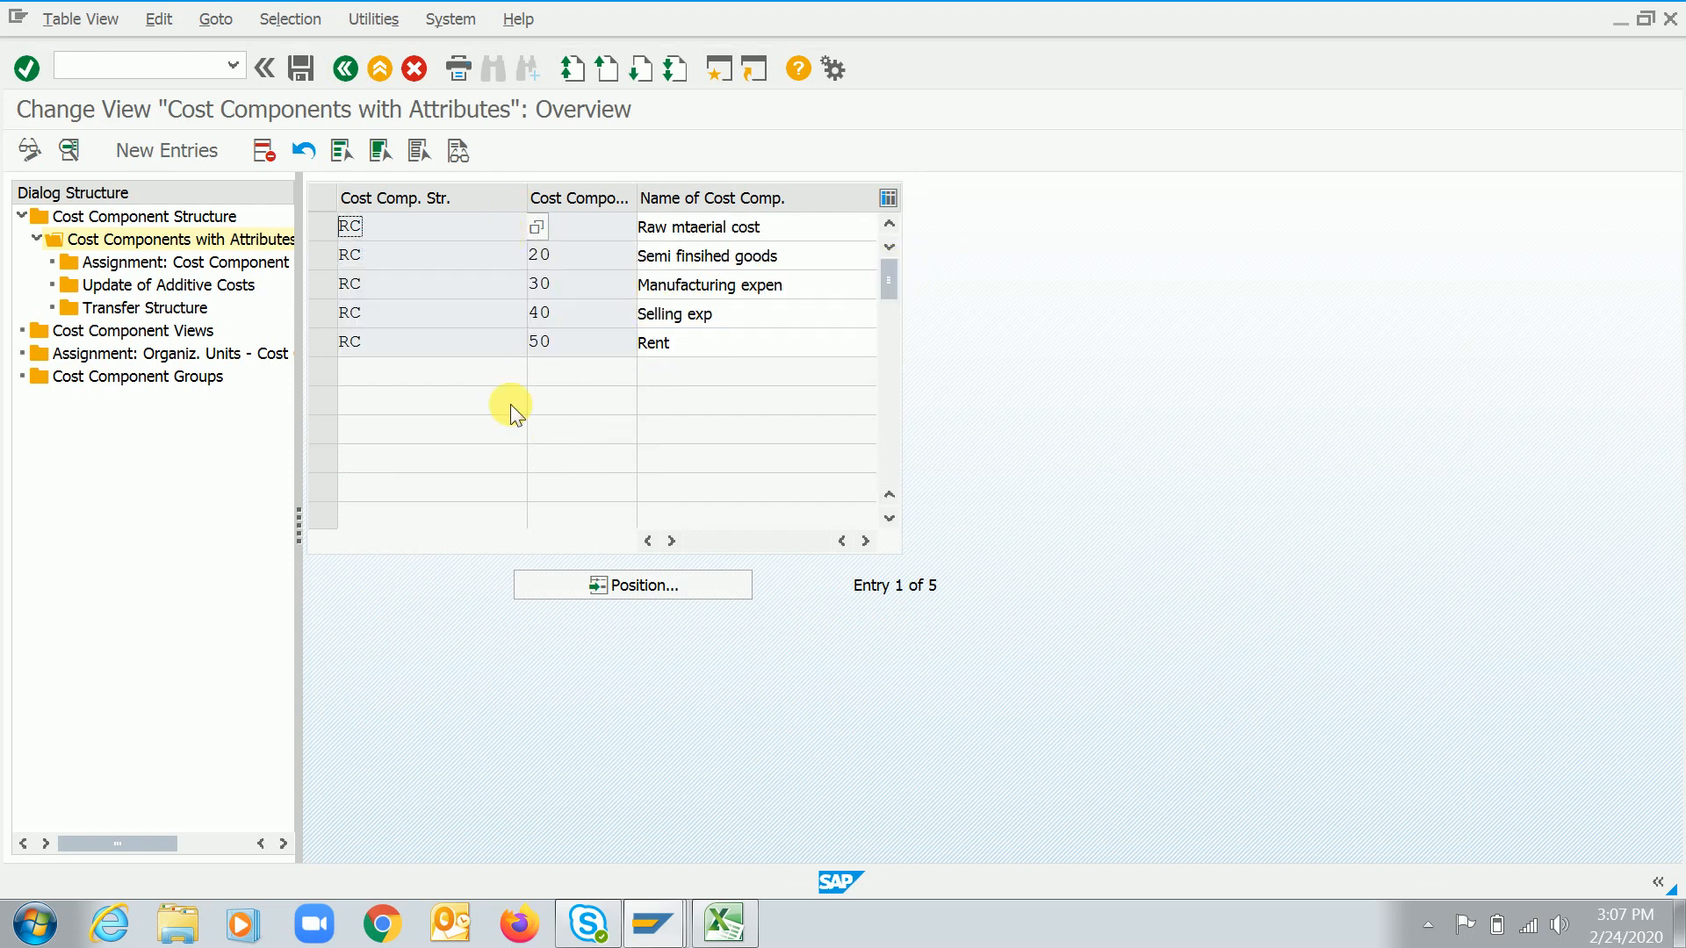
pyautogui.hotkey('ctrl', 's')
pyautogui.click(592, 285)
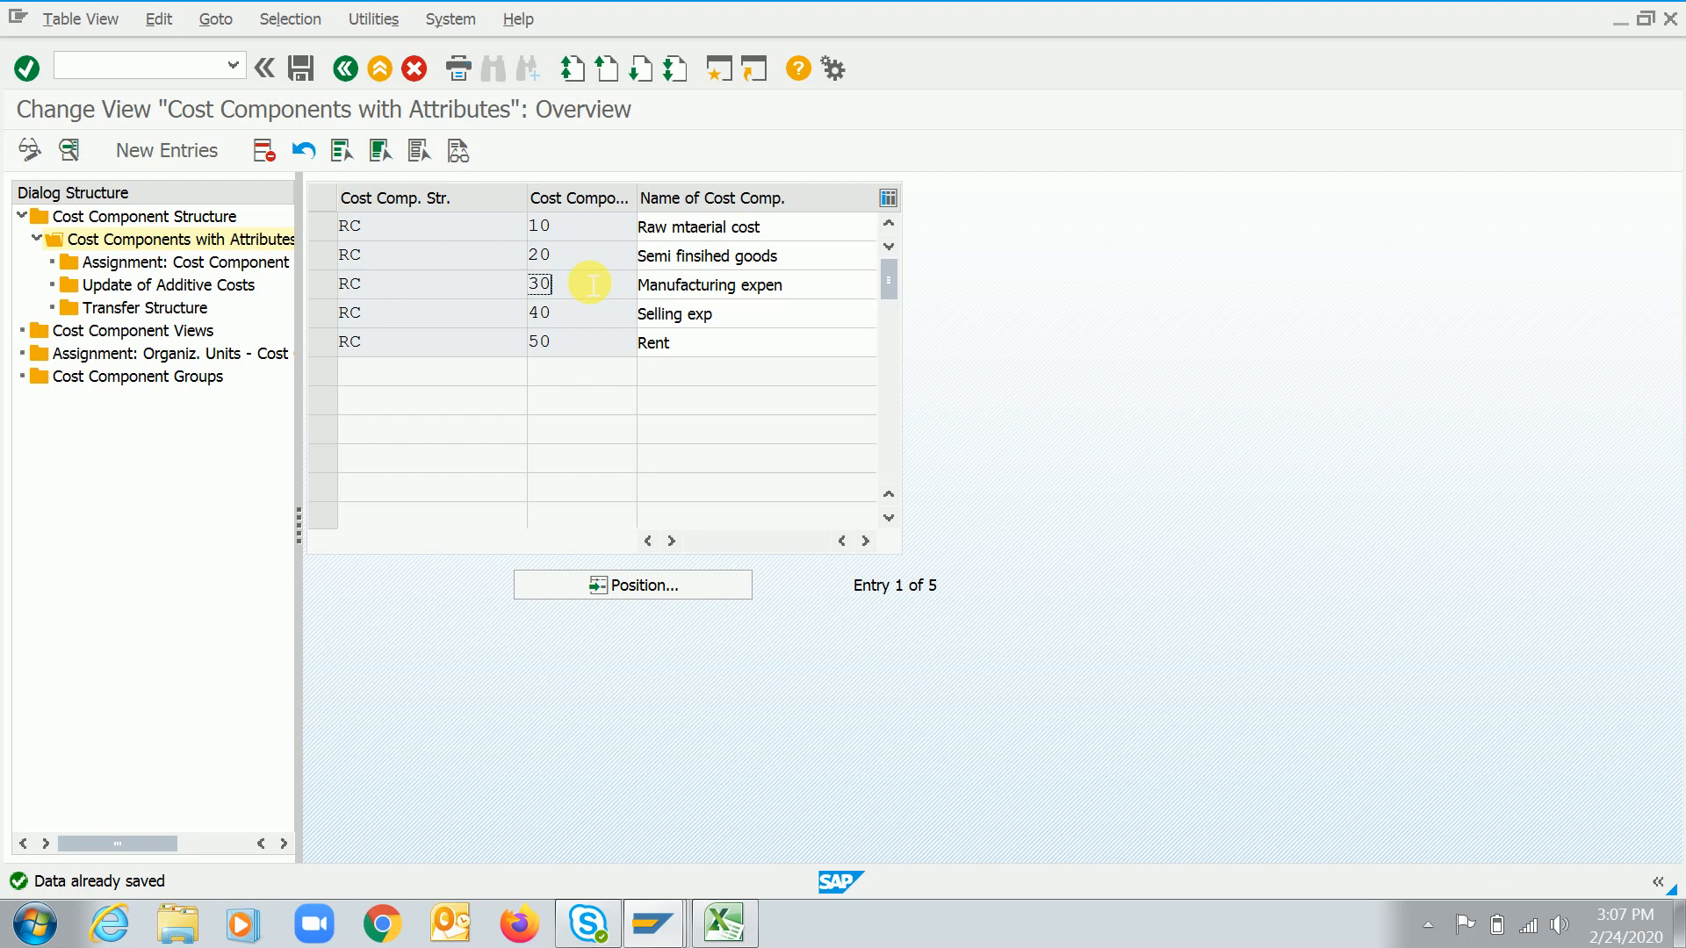
pyautogui.click(579, 273)
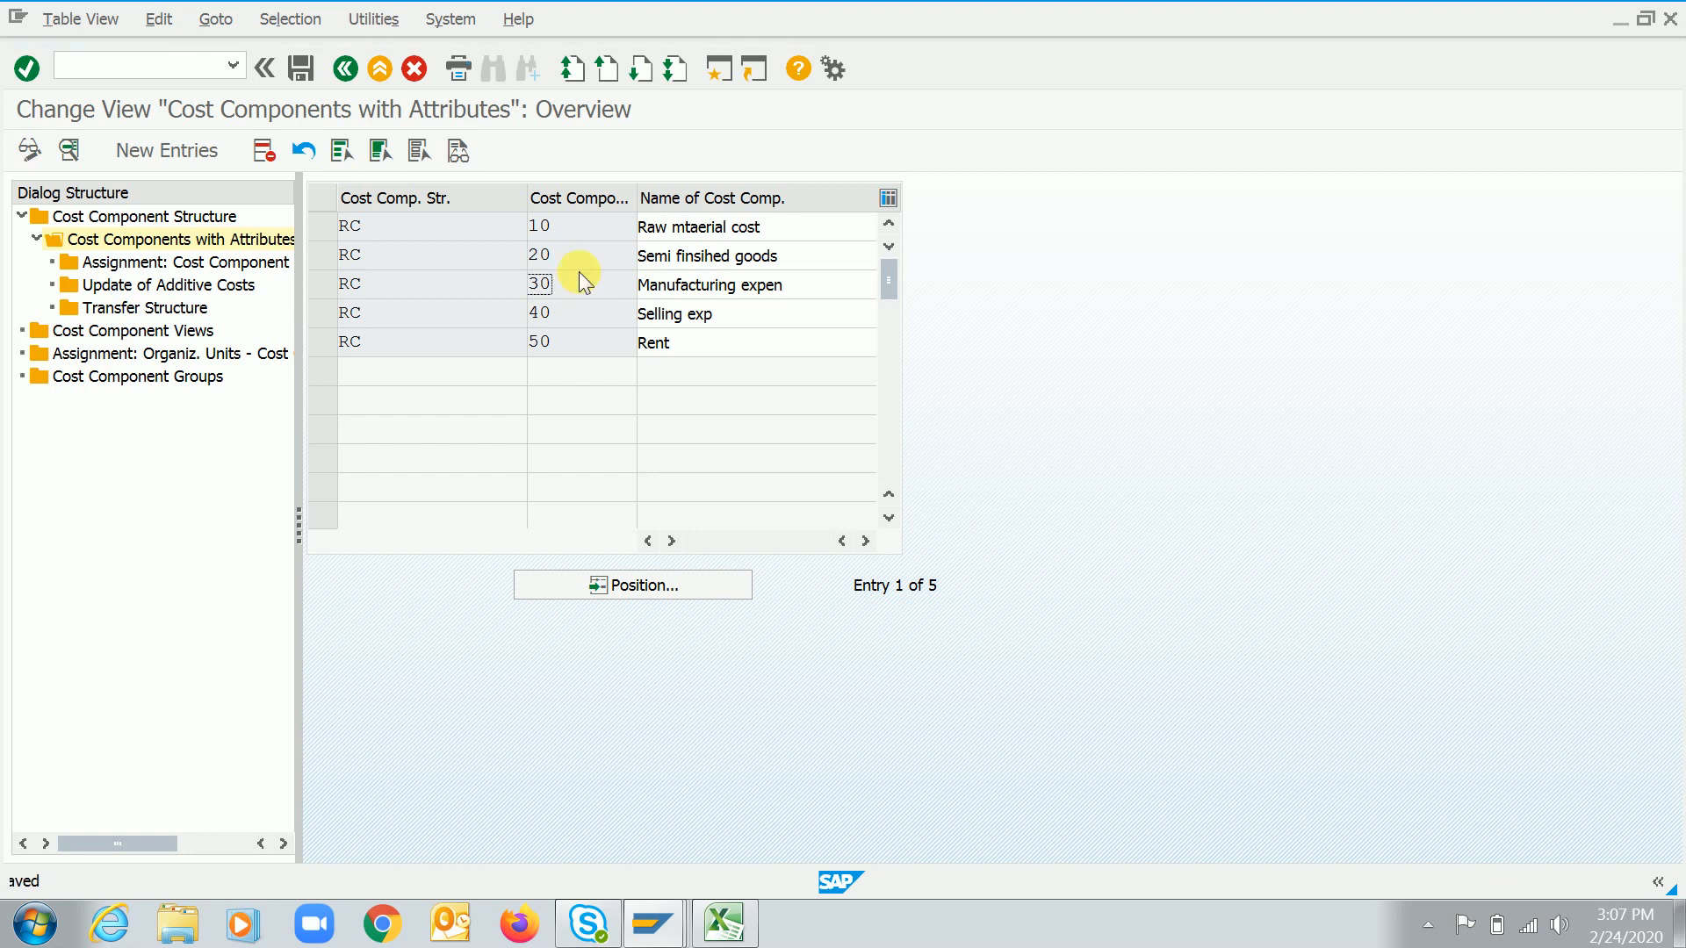
pyautogui.hotkey('ctrl', 's')
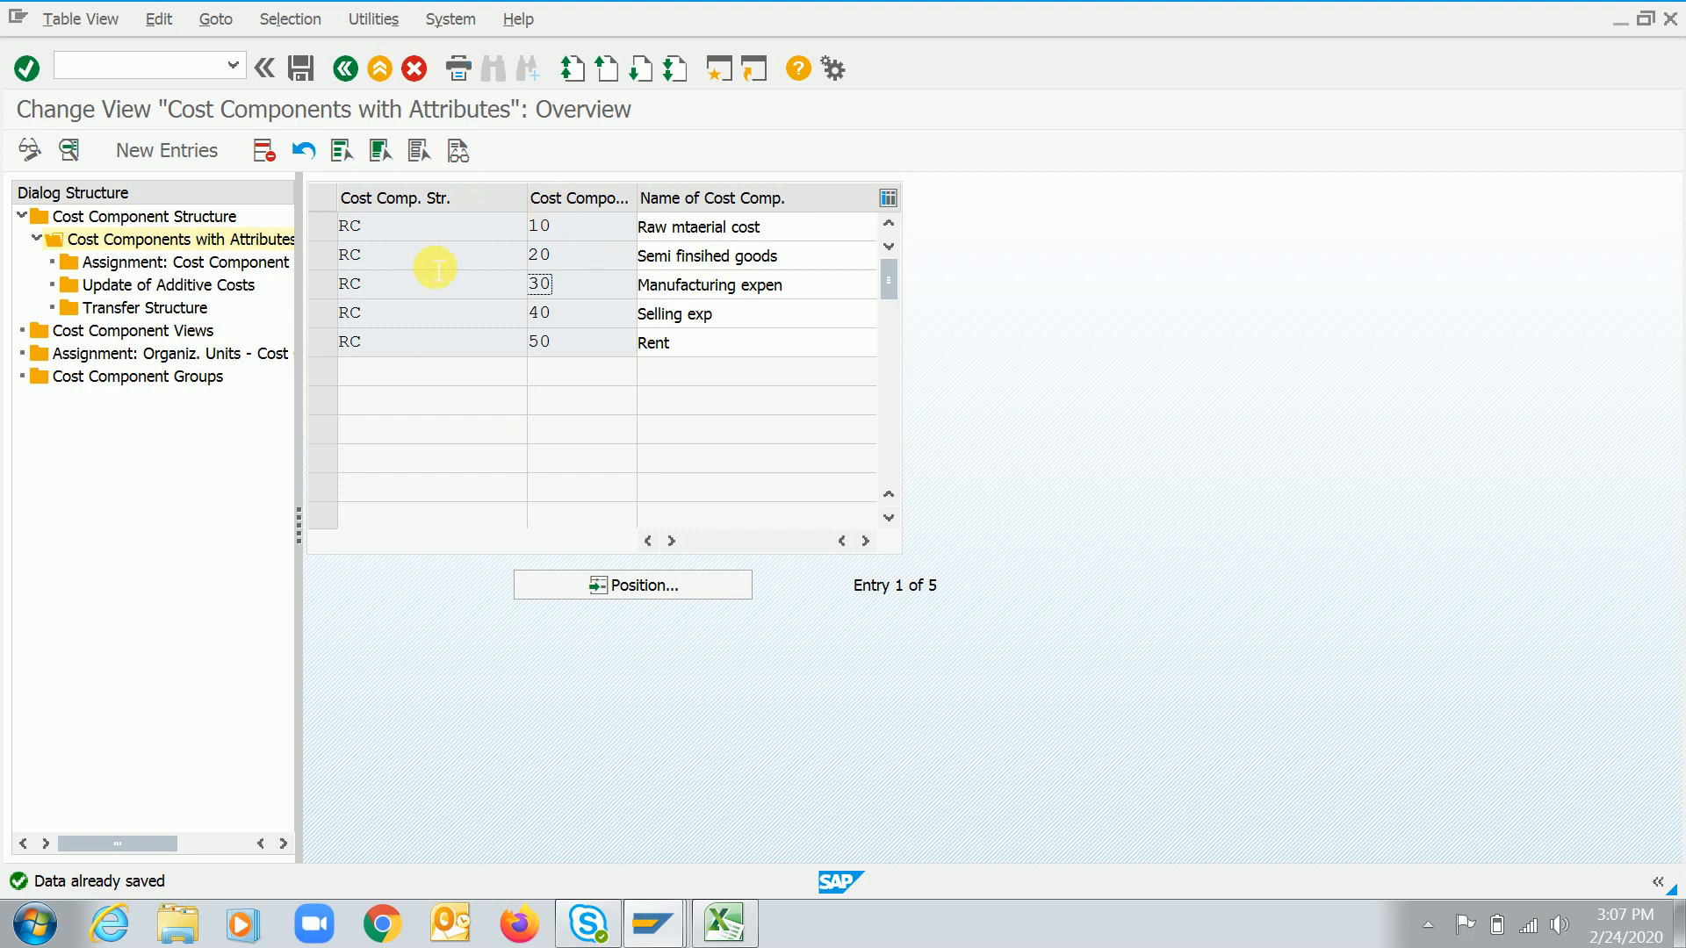
pyautogui.click(323, 228)
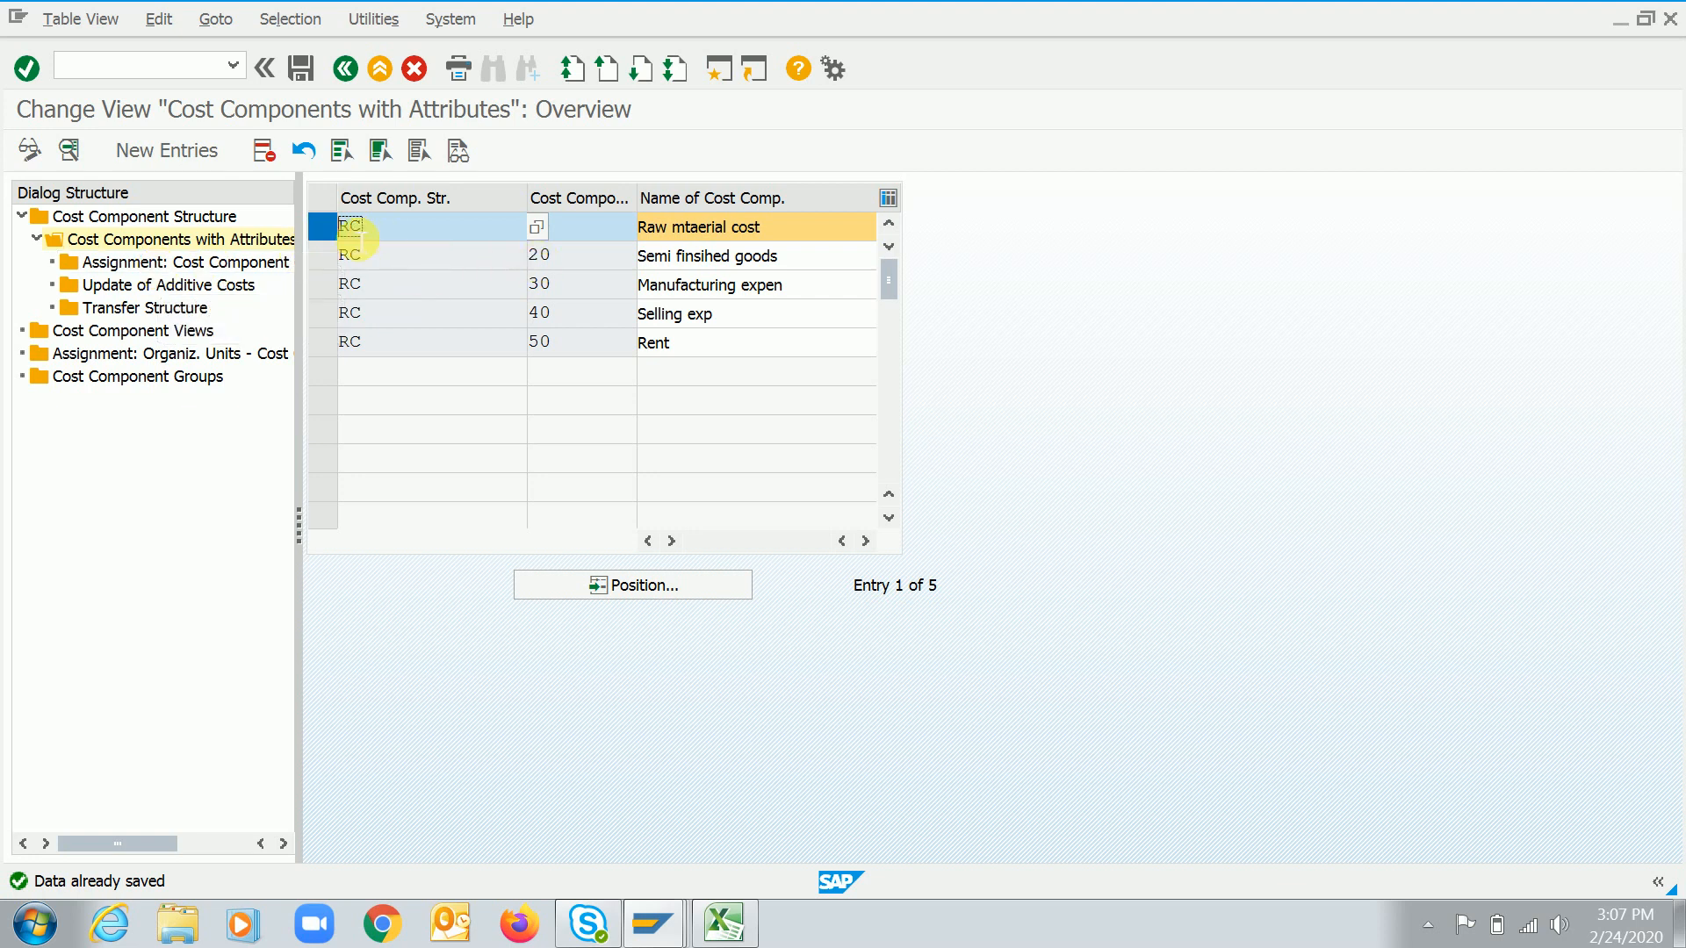
pyautogui.click(316, 230)
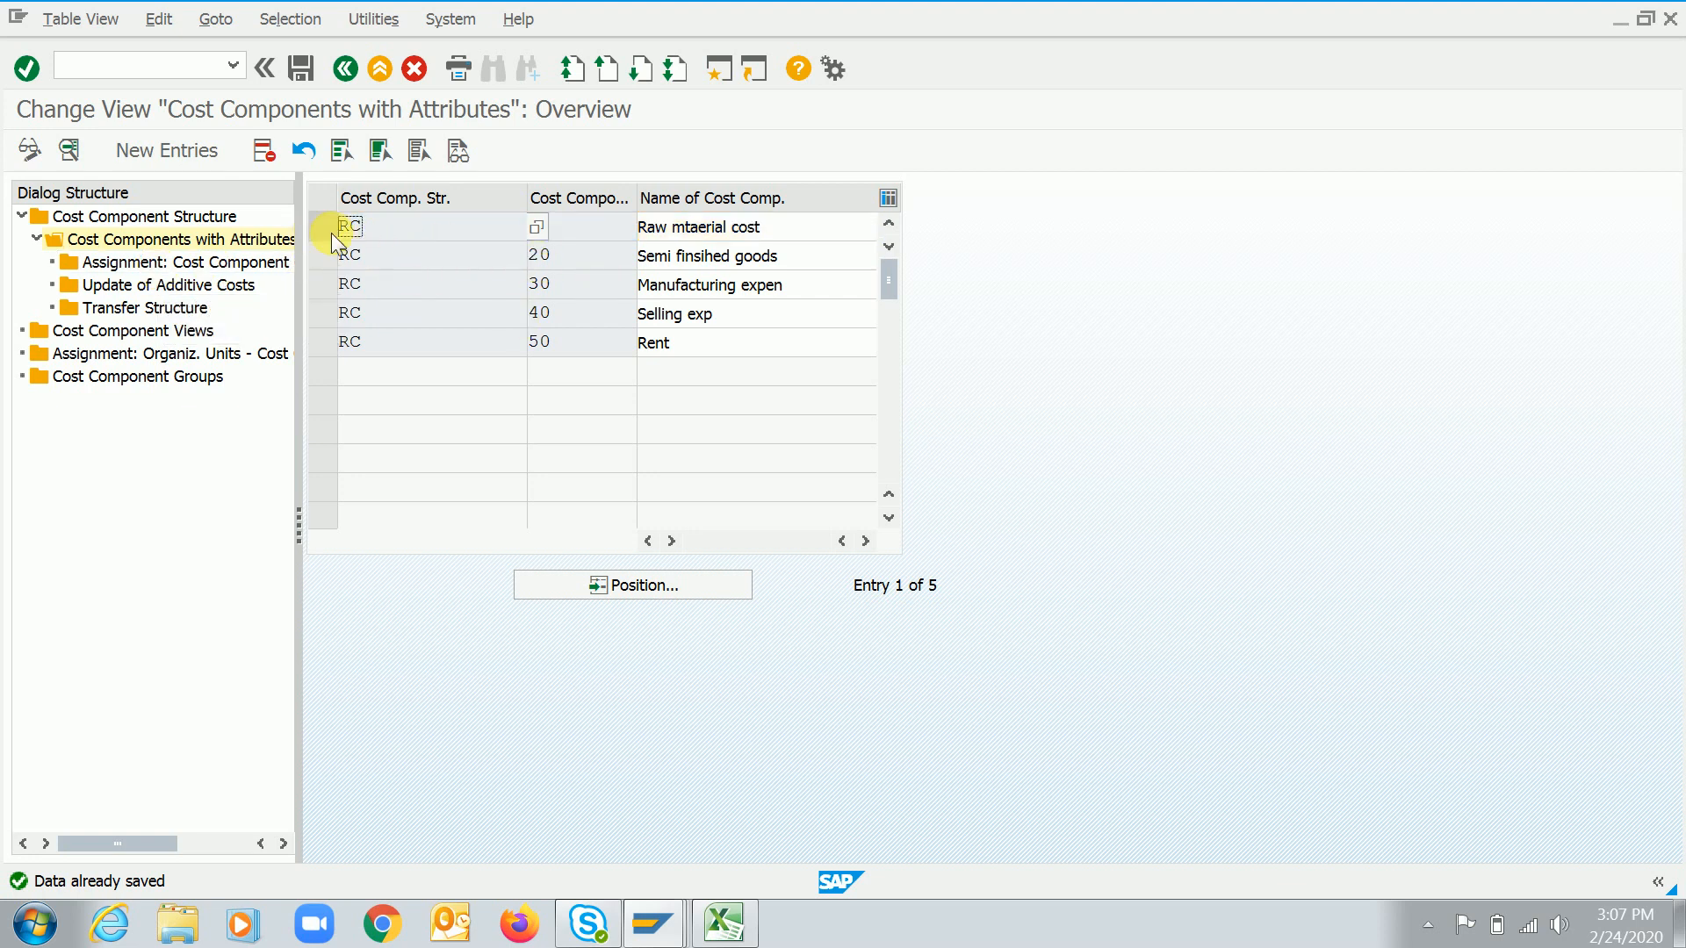
pyautogui.click(323, 228)
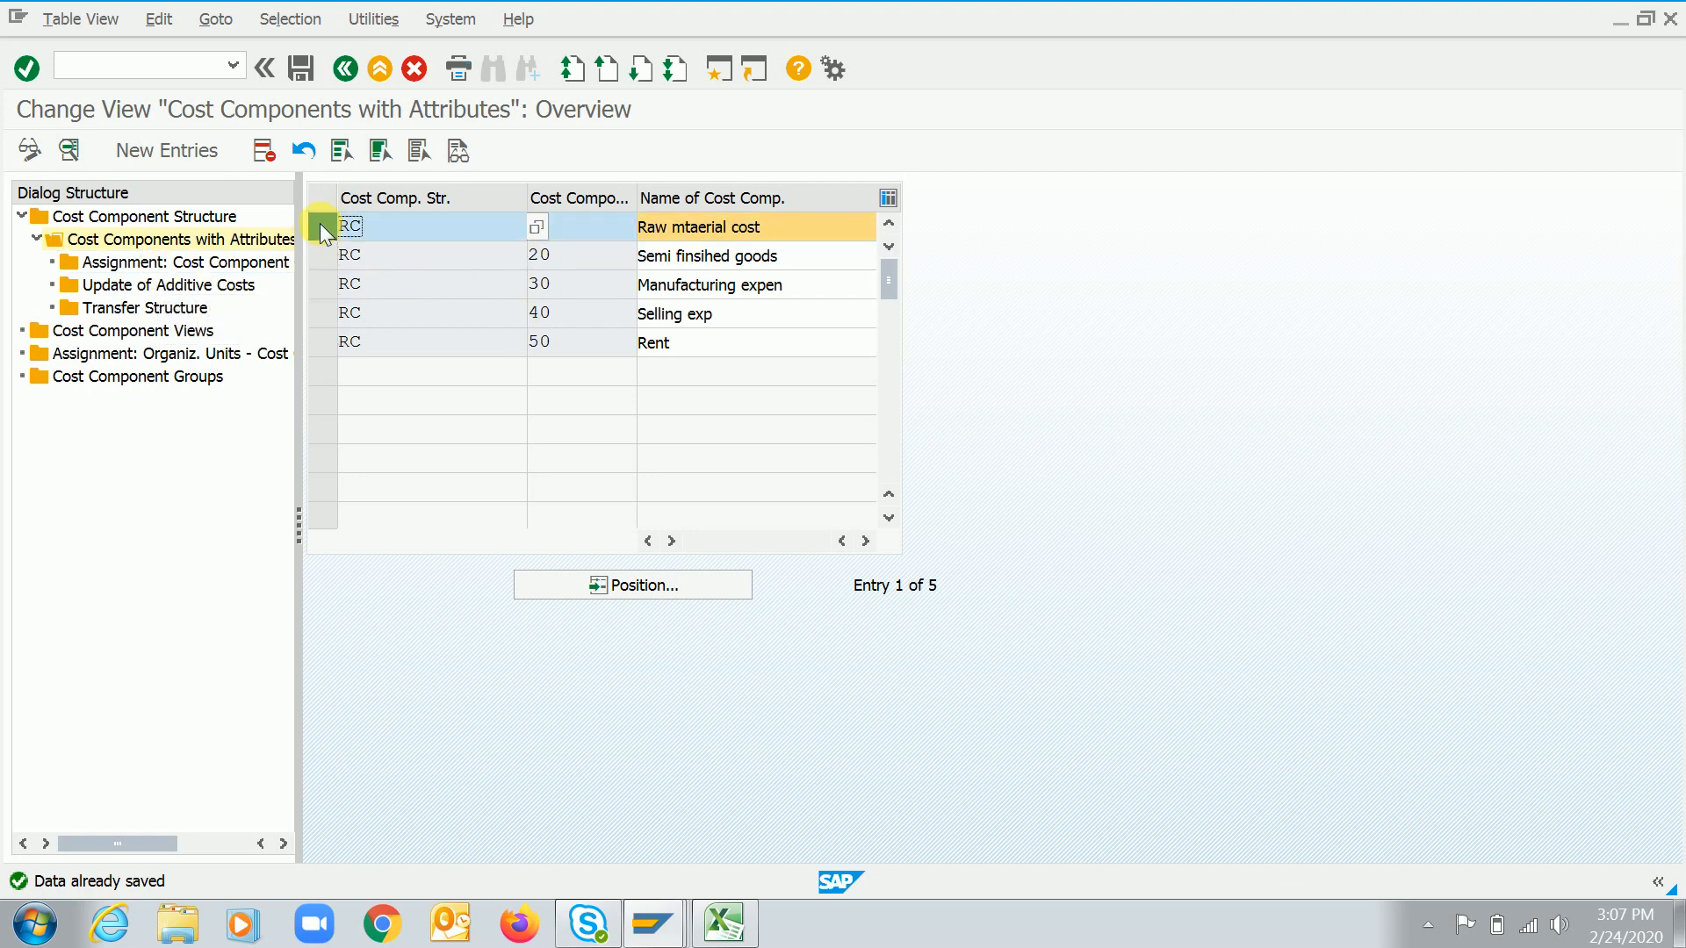
# Create a new cost element assignment for structure RC, cost component 010, with chart of accounts 1020
pyautogui.doubleClick(209, 265)
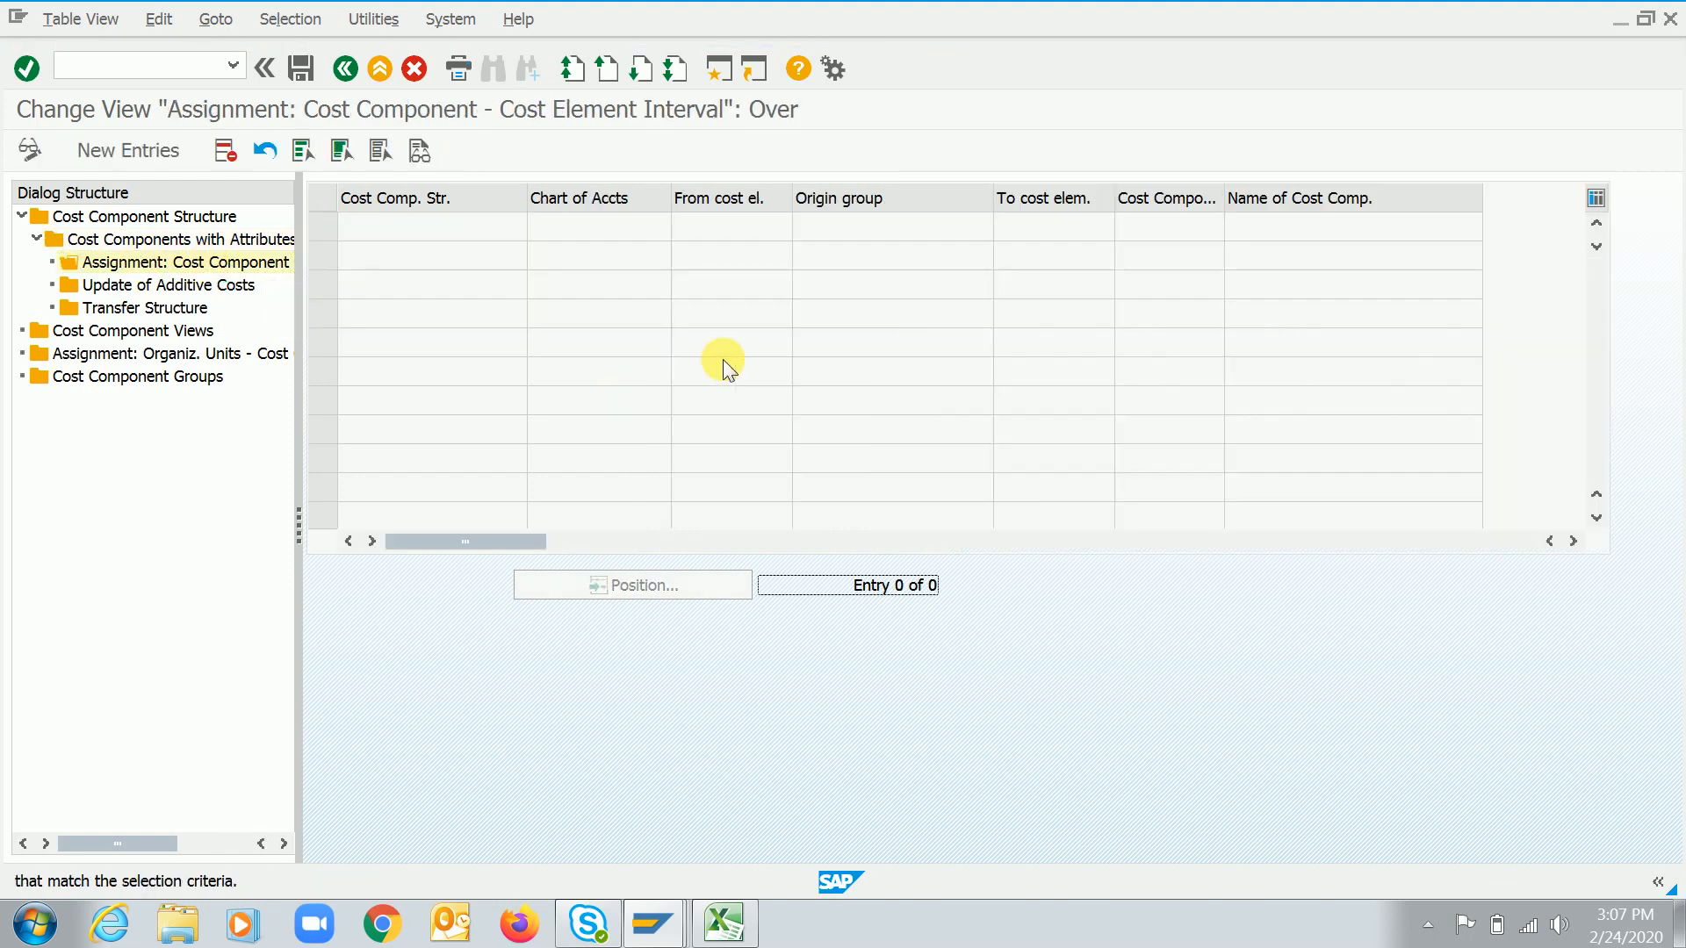
pyautogui.click(123, 153)
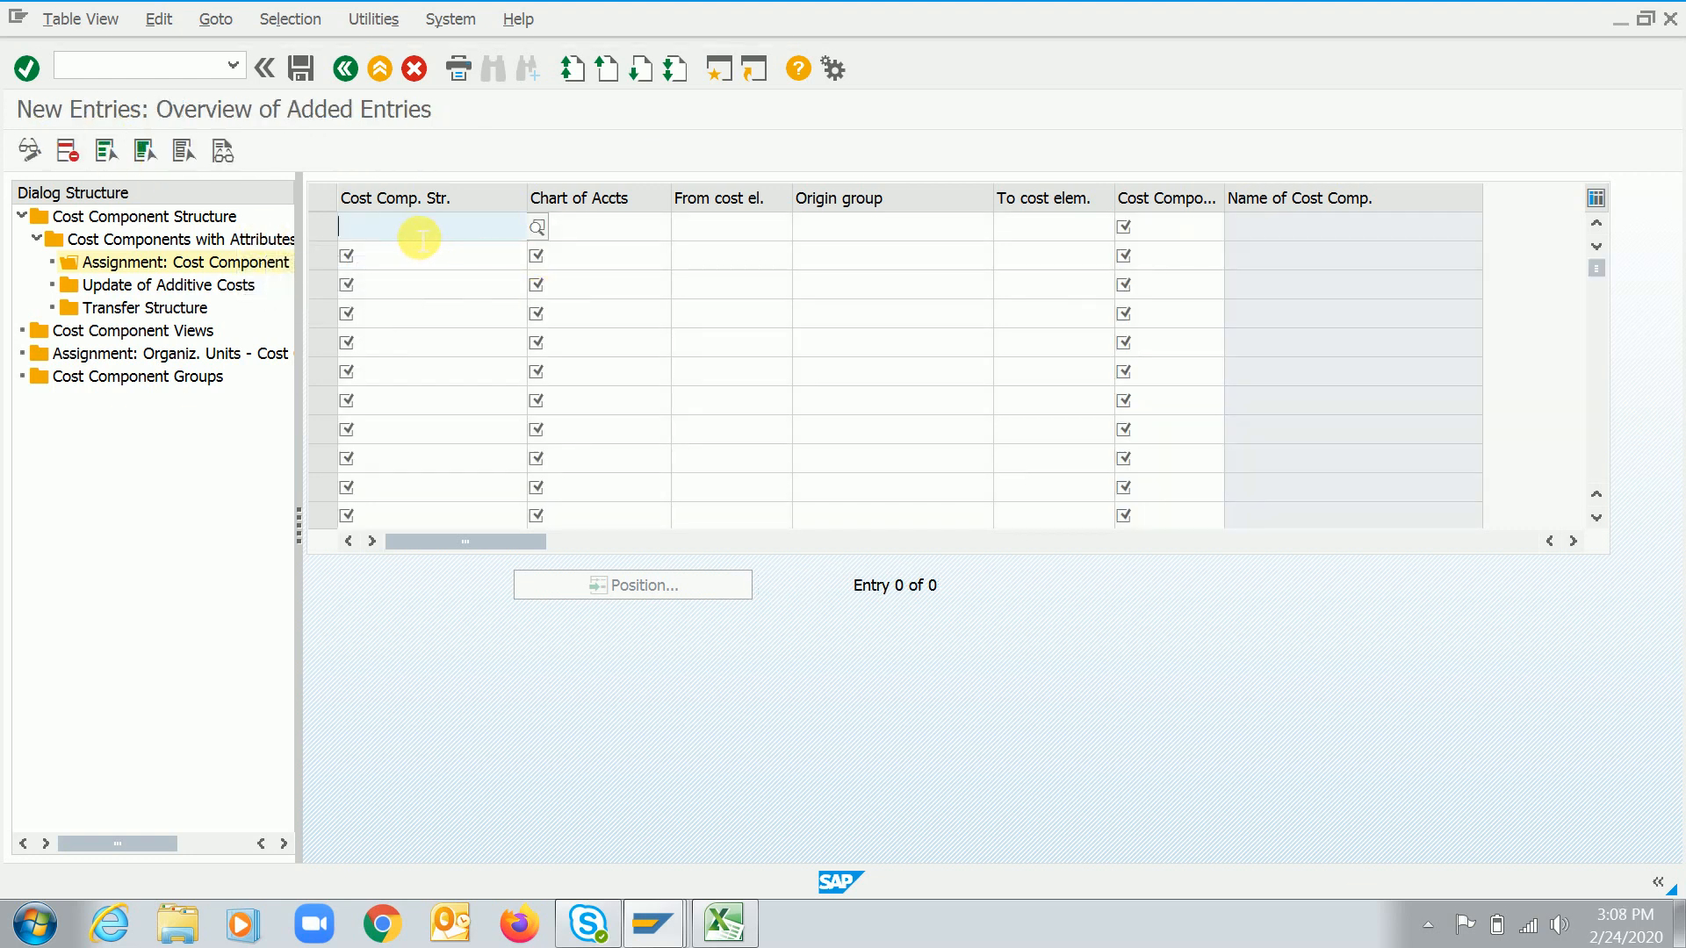
pyautogui.write('RC')
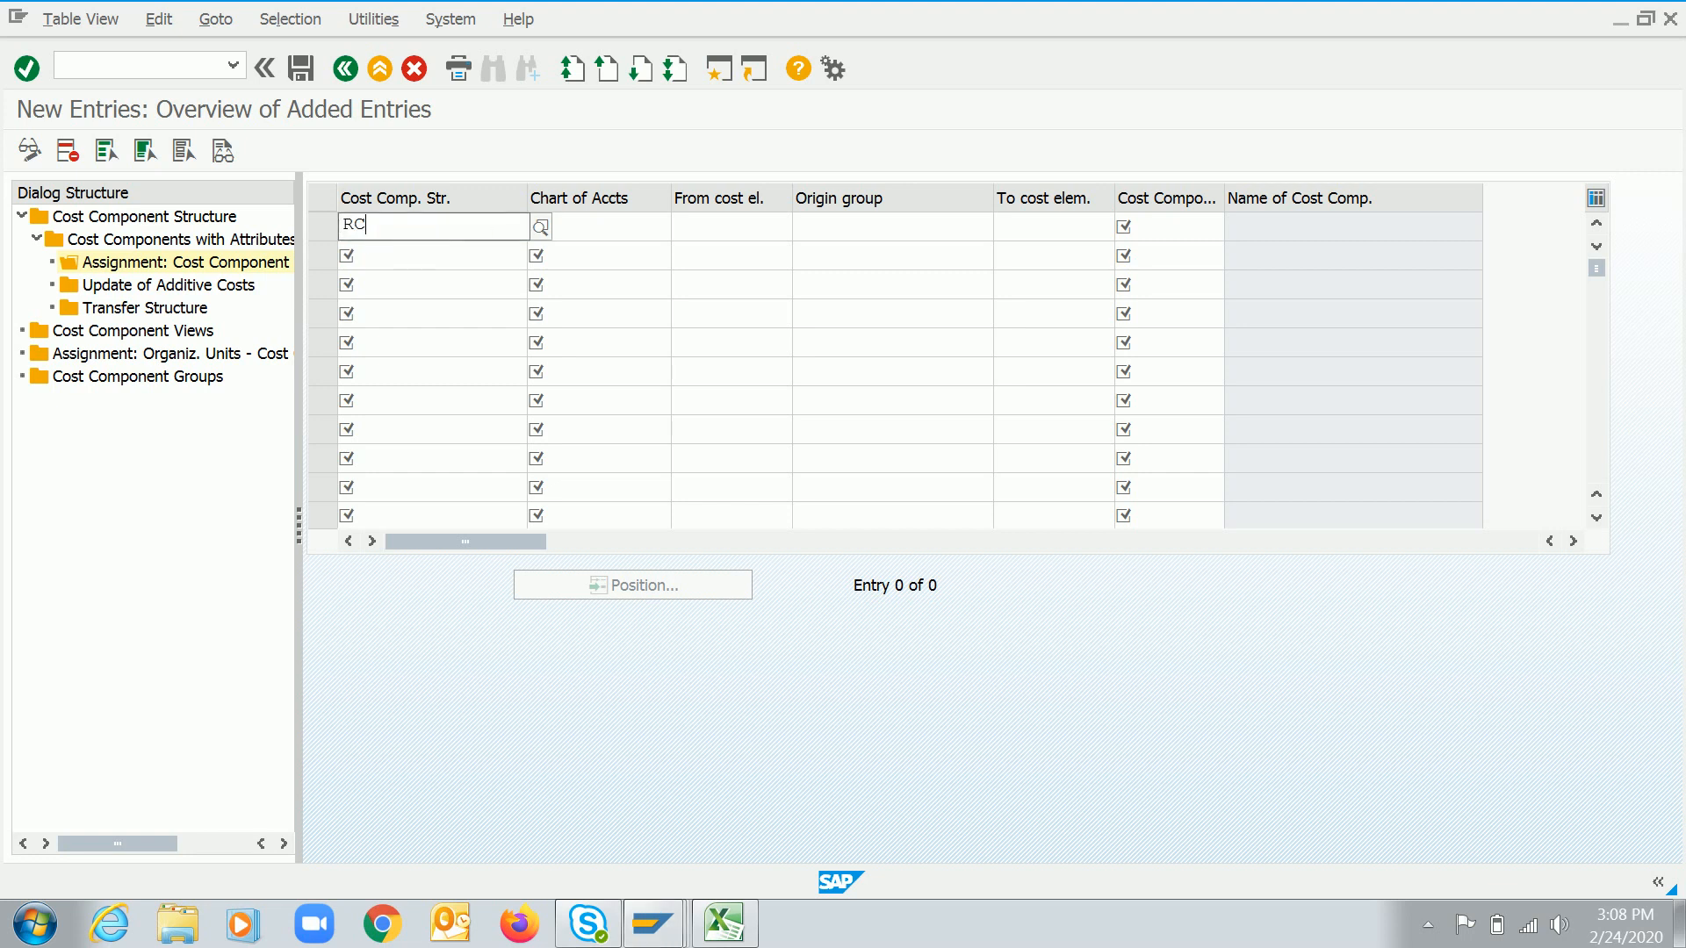
pyautogui.press('Down')
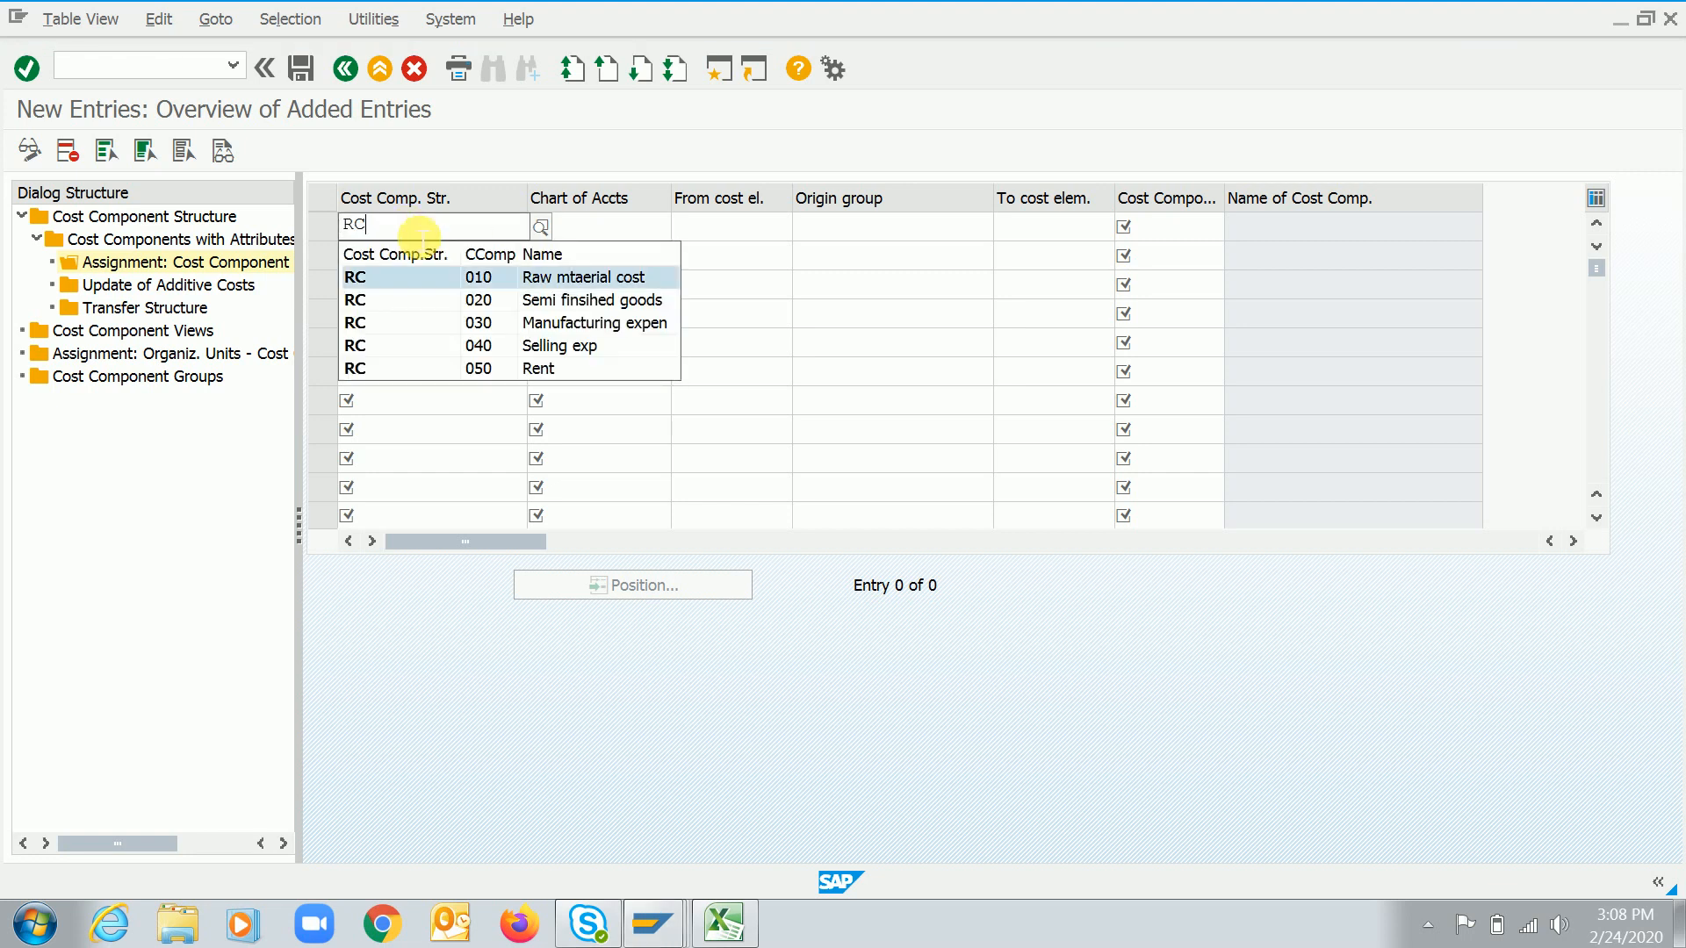
pyautogui.press('Return')
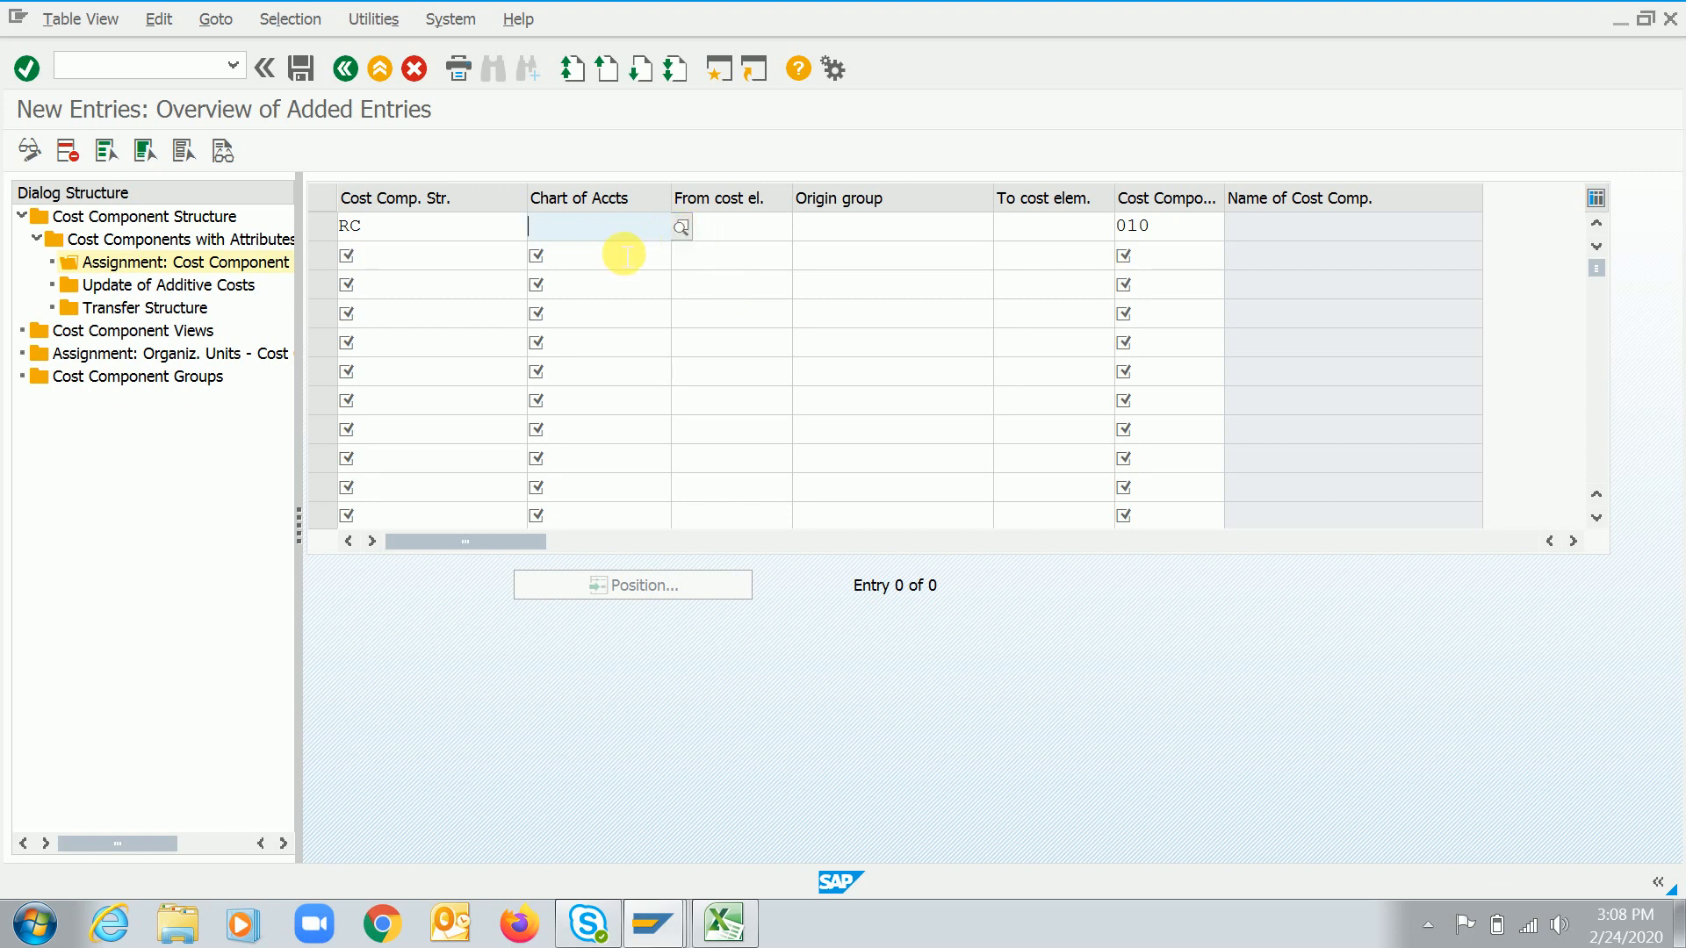
pyautogui.click(586, 235)
pyautogui.write('10')
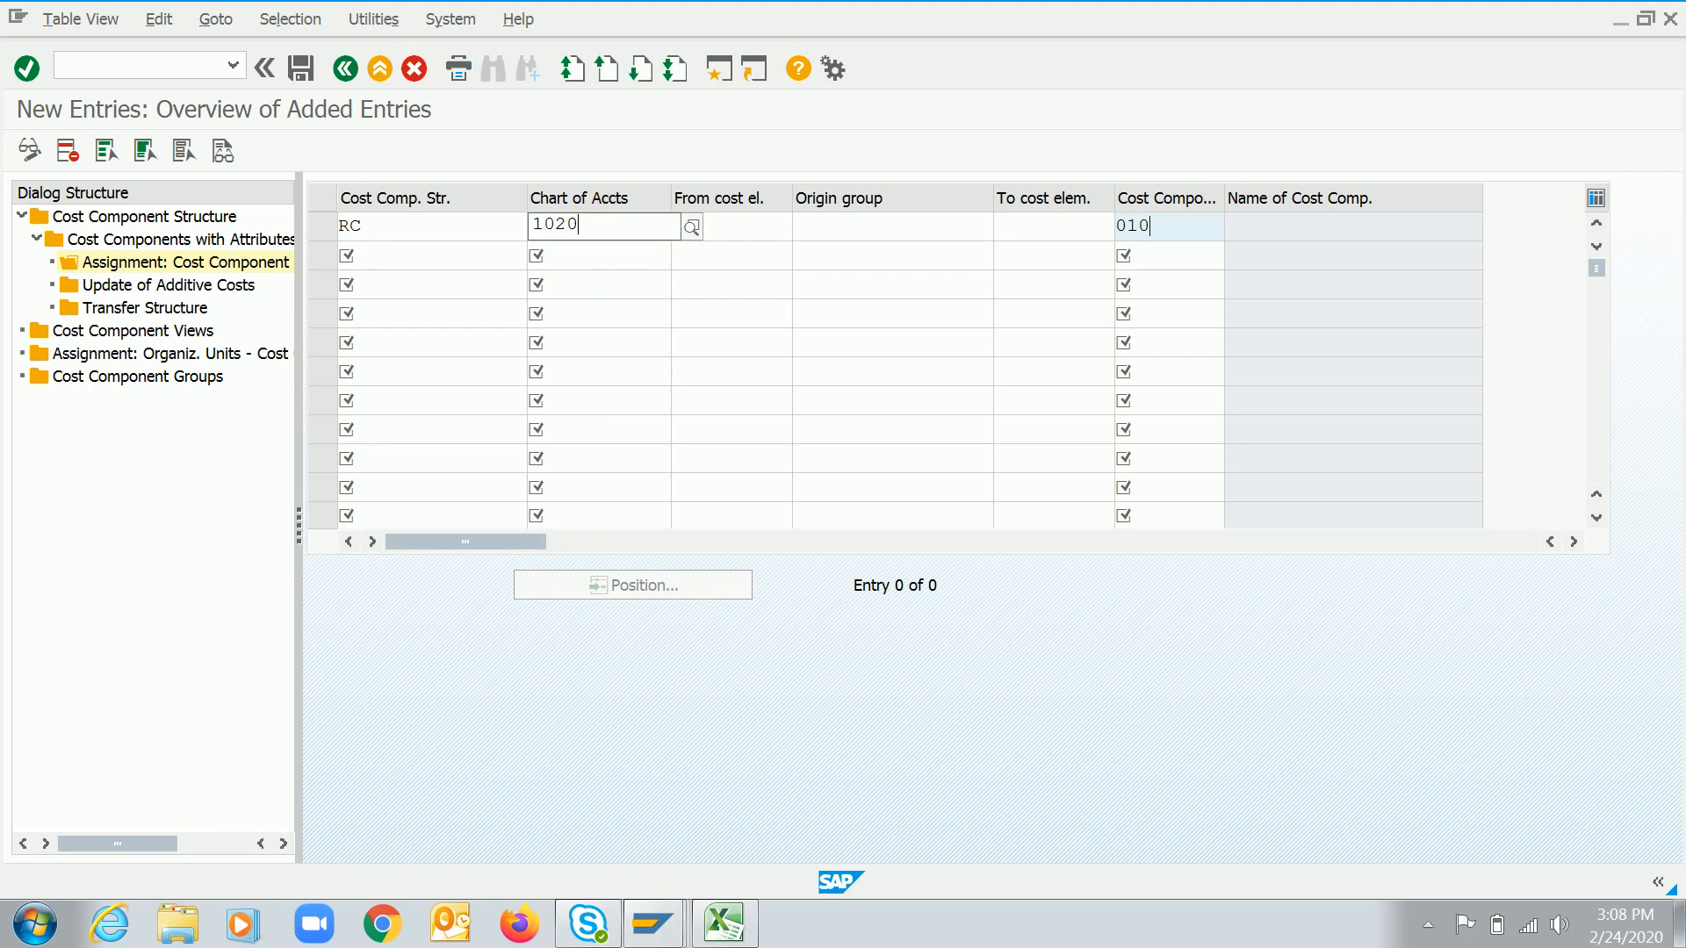
pyautogui.write('20')
pyautogui.press('Down')
pyautogui.press('Return')
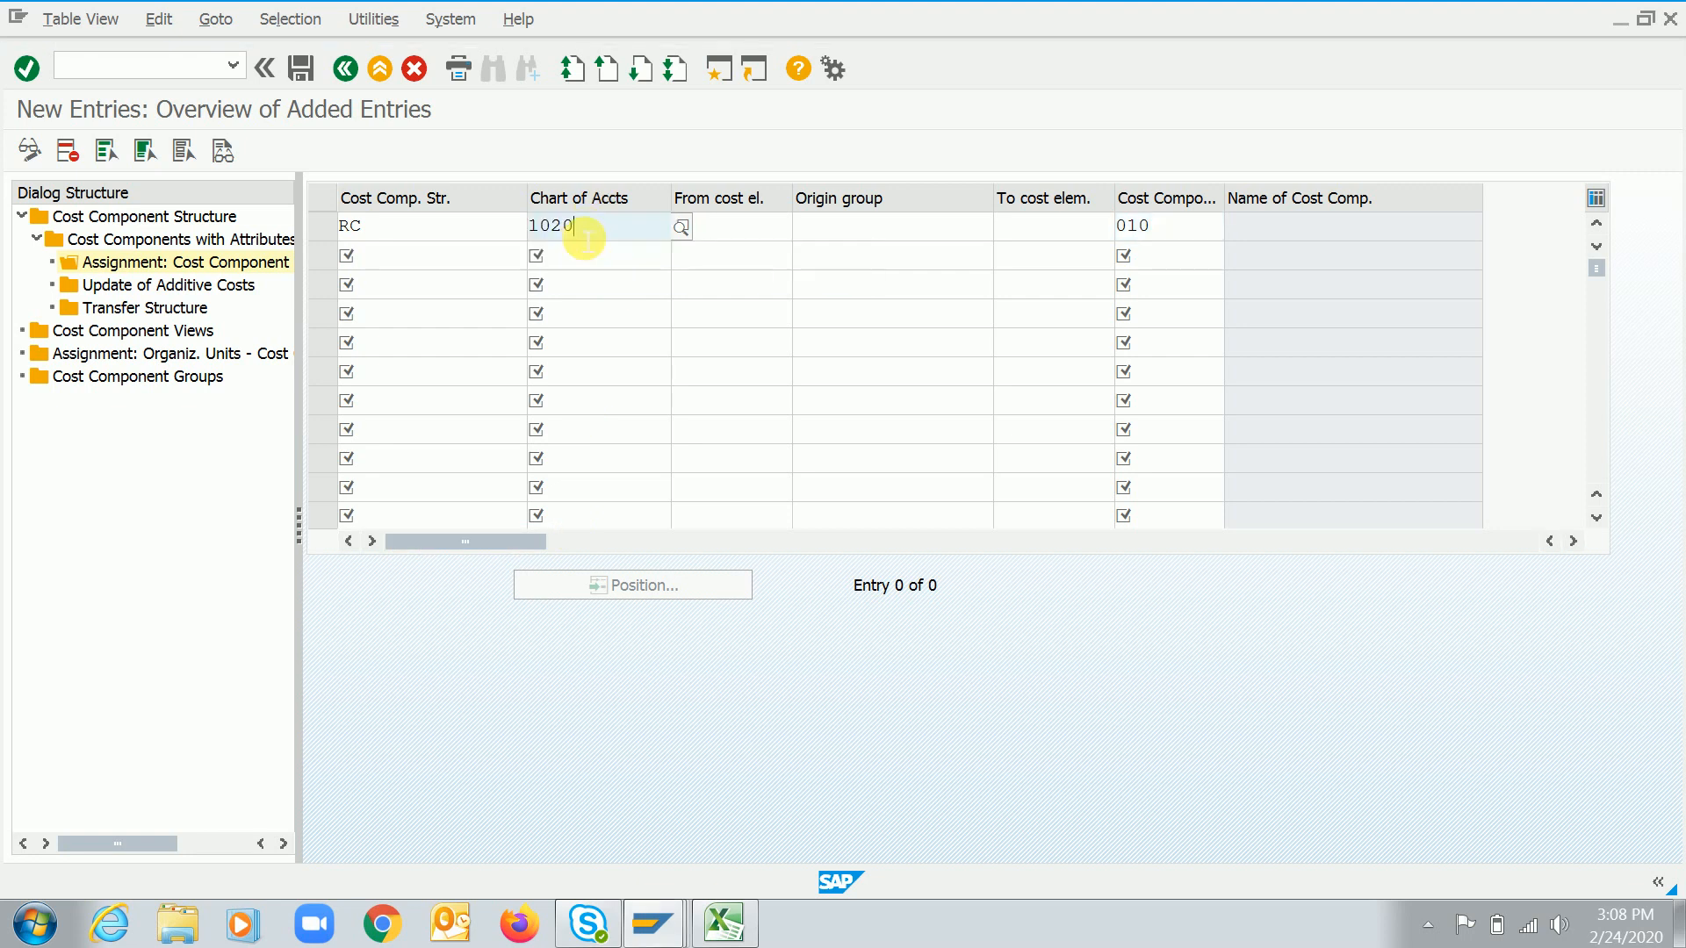
pyautogui.press('Tab')
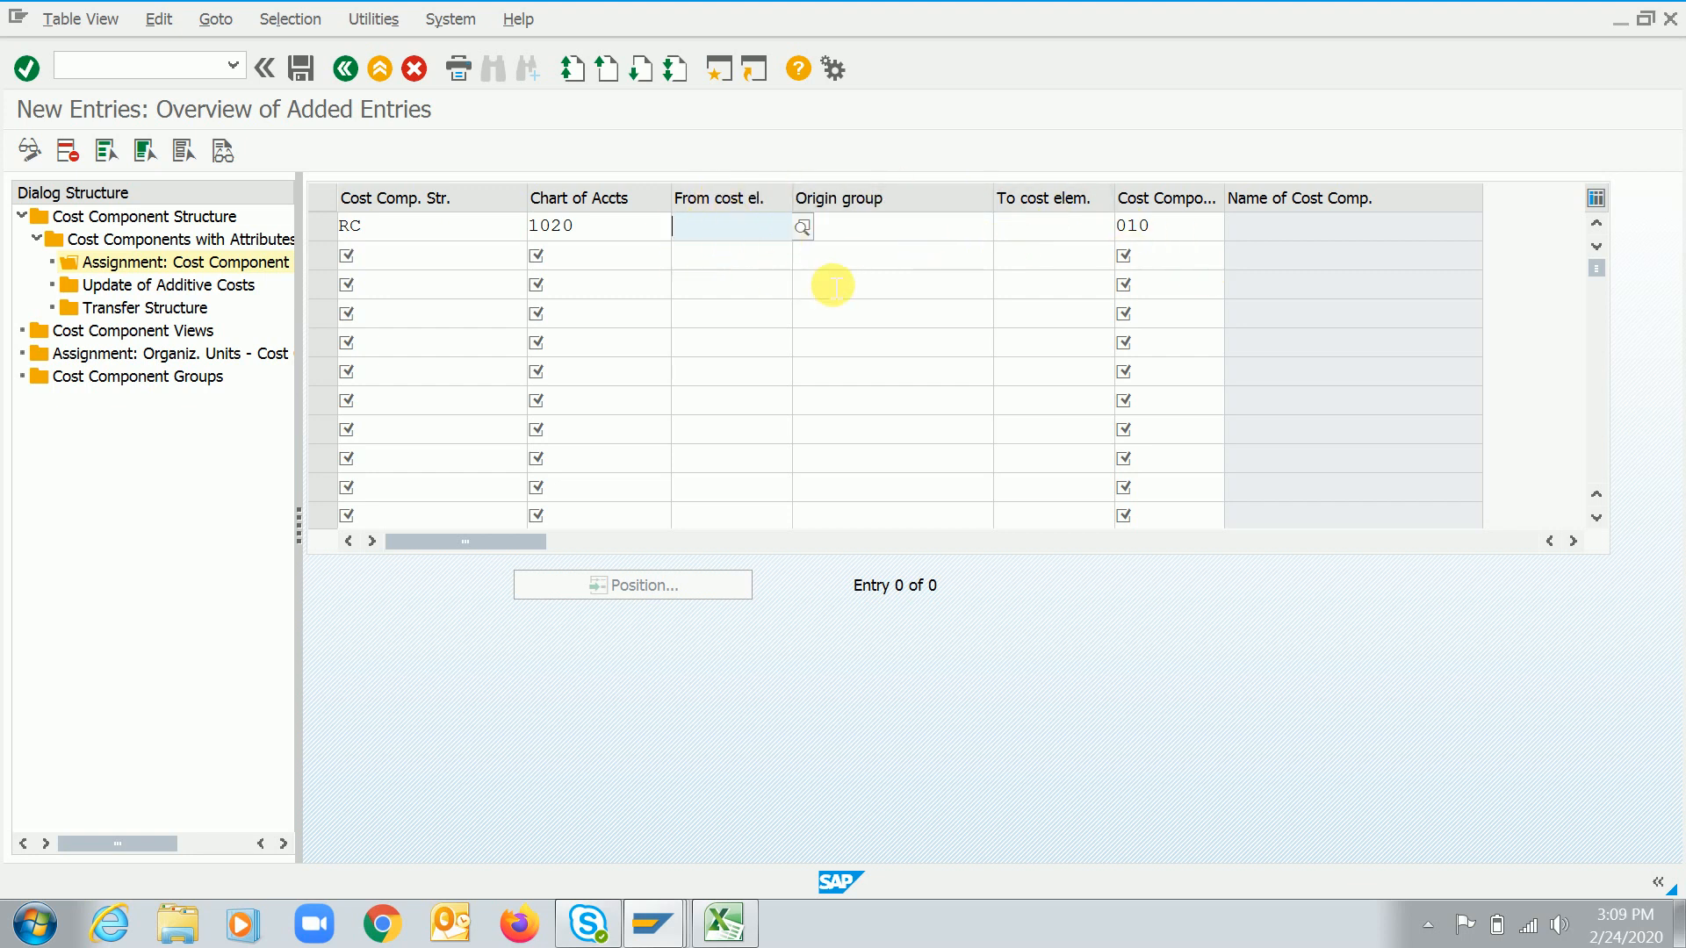
# Switch to Excel and list cost elements 400100, 400110, 400120 and 400130 in cells F102 to F105
pyautogui.hotkey('alt', 'Tab')
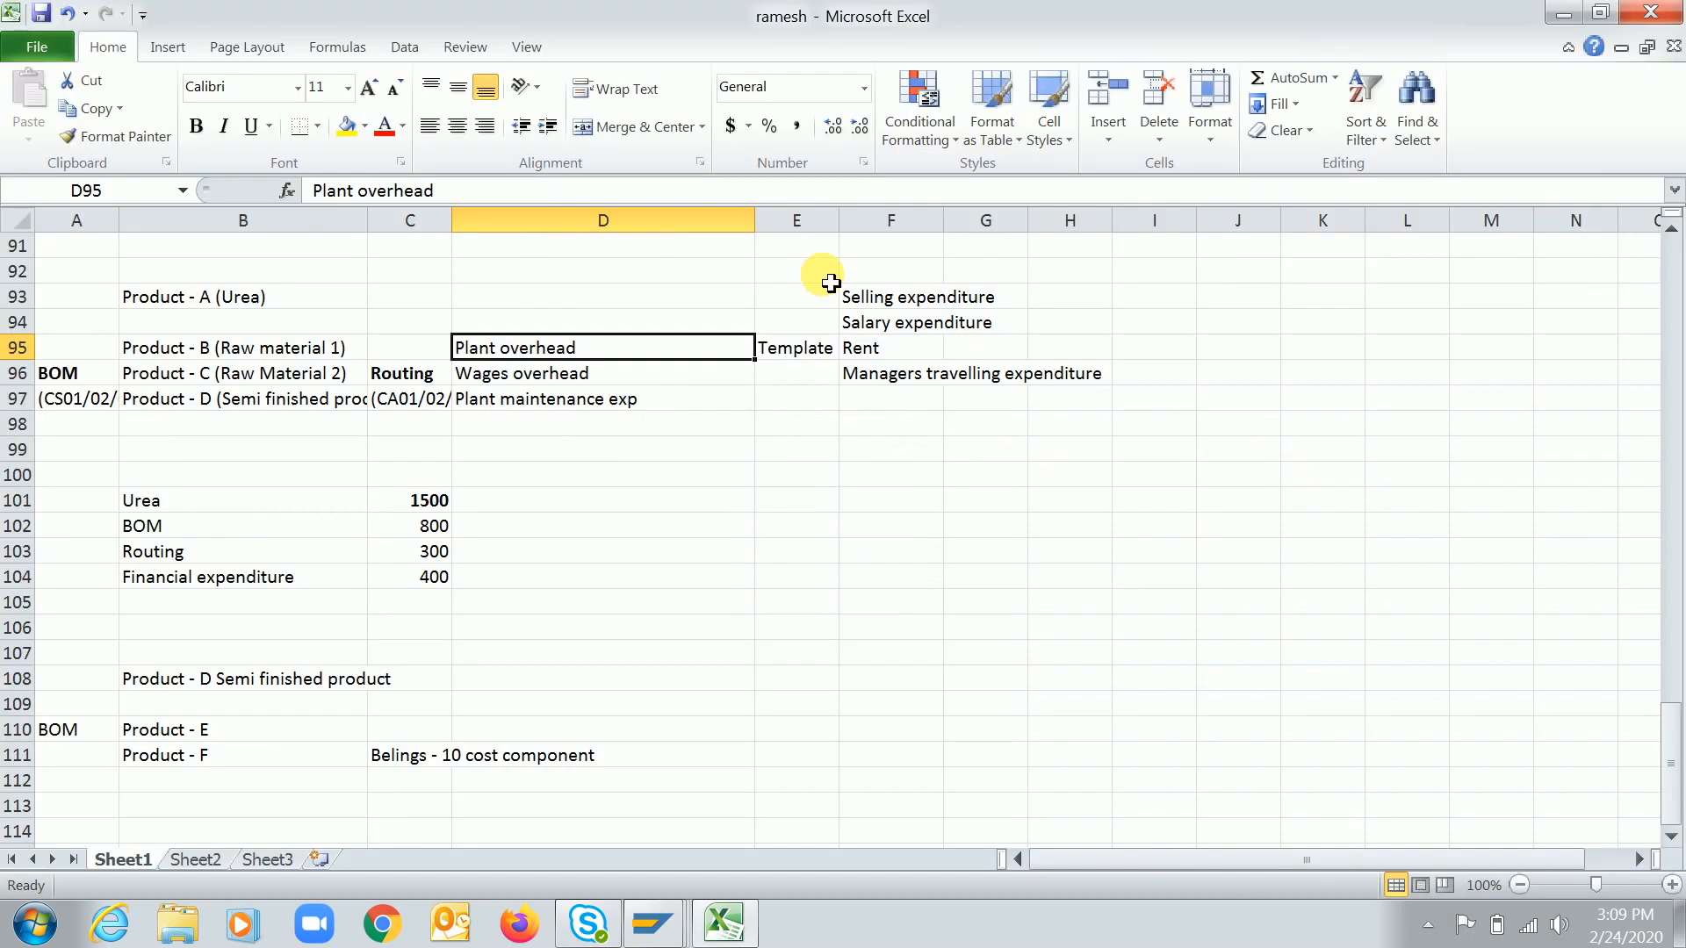
pyautogui.hotkey('alt', 'Tab')
pyautogui.hotkey('alt', 'Tab')
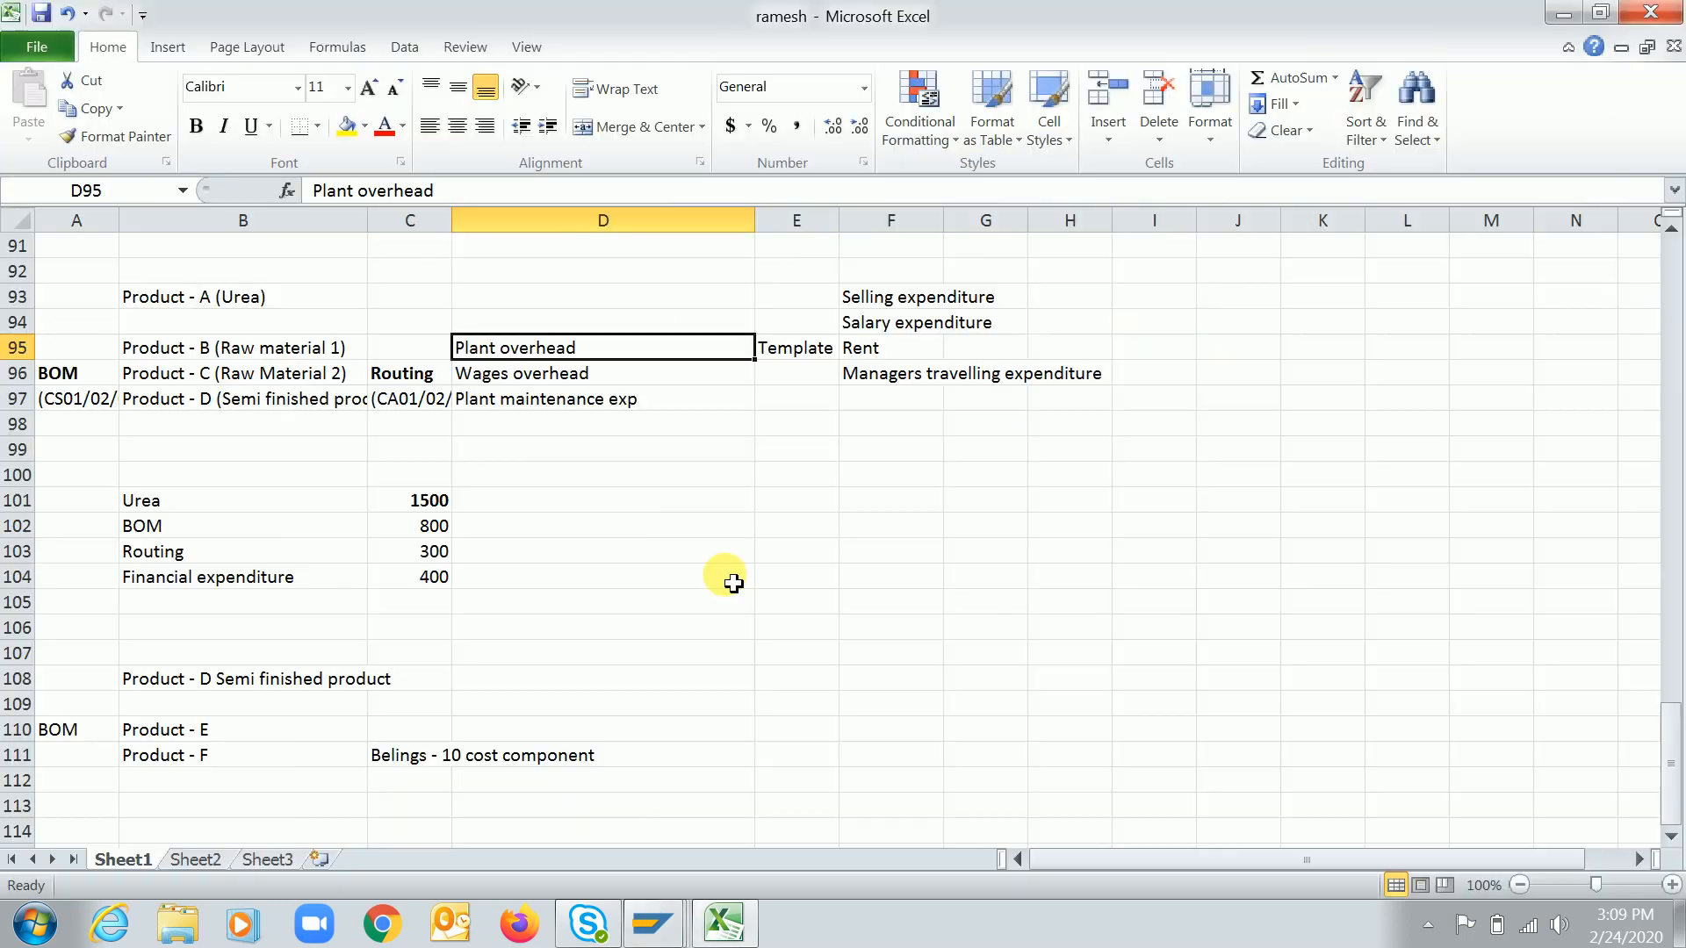
pyautogui.click(896, 536)
pyautogui.write('400100')
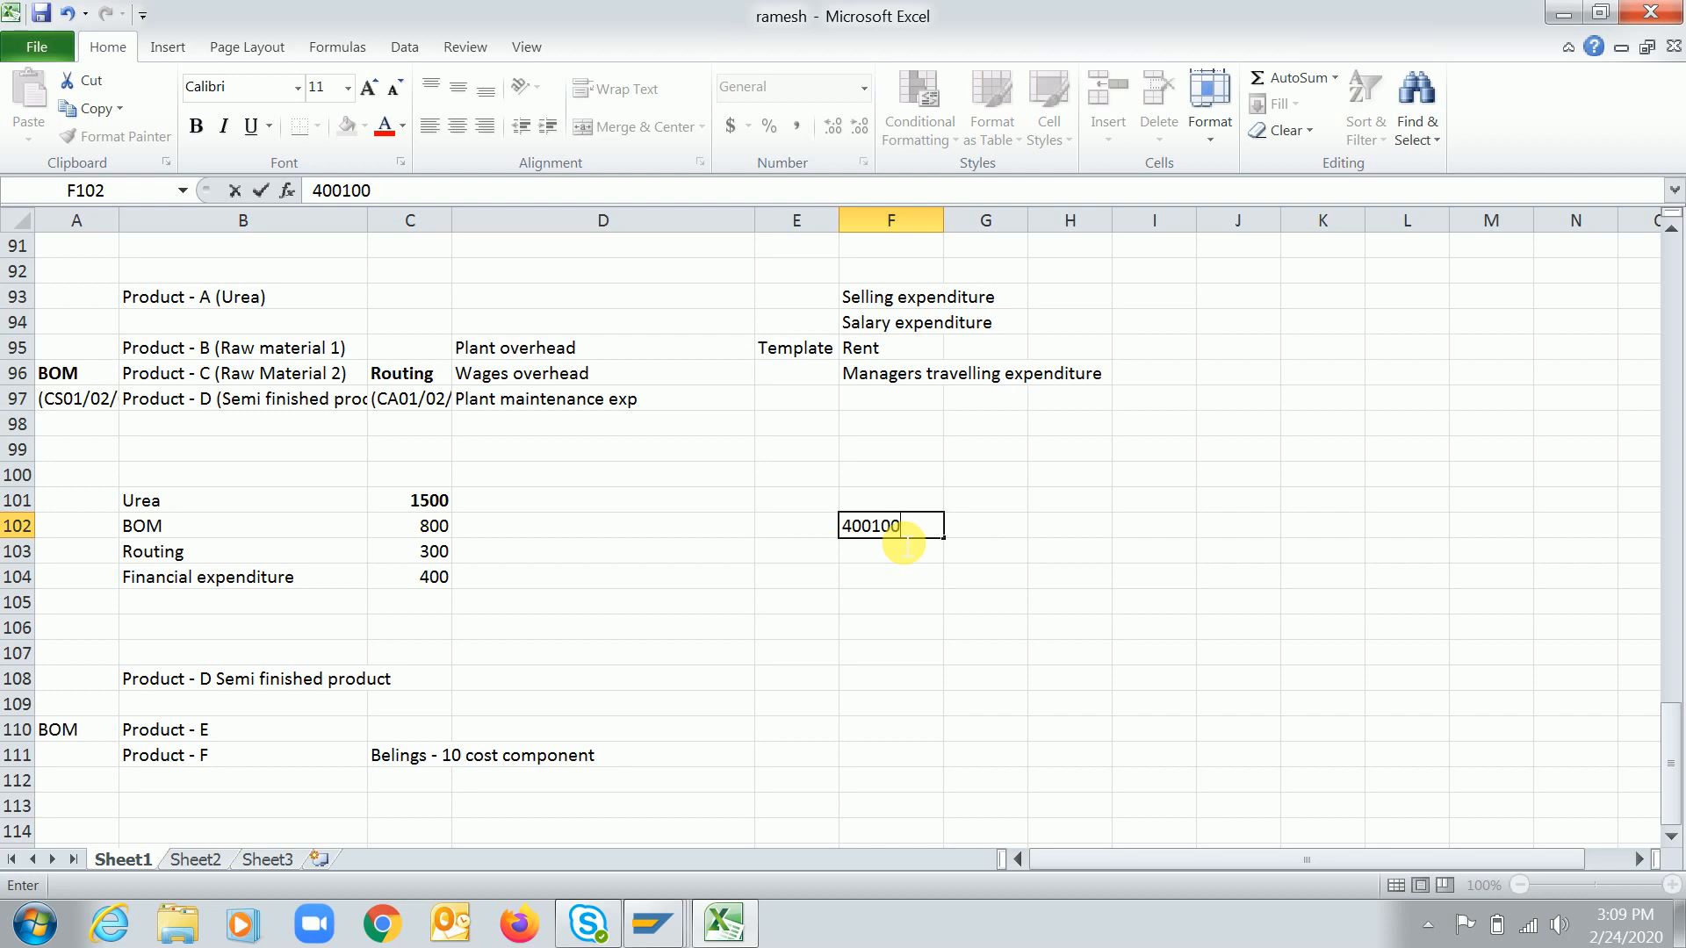
pyautogui.press('Return')
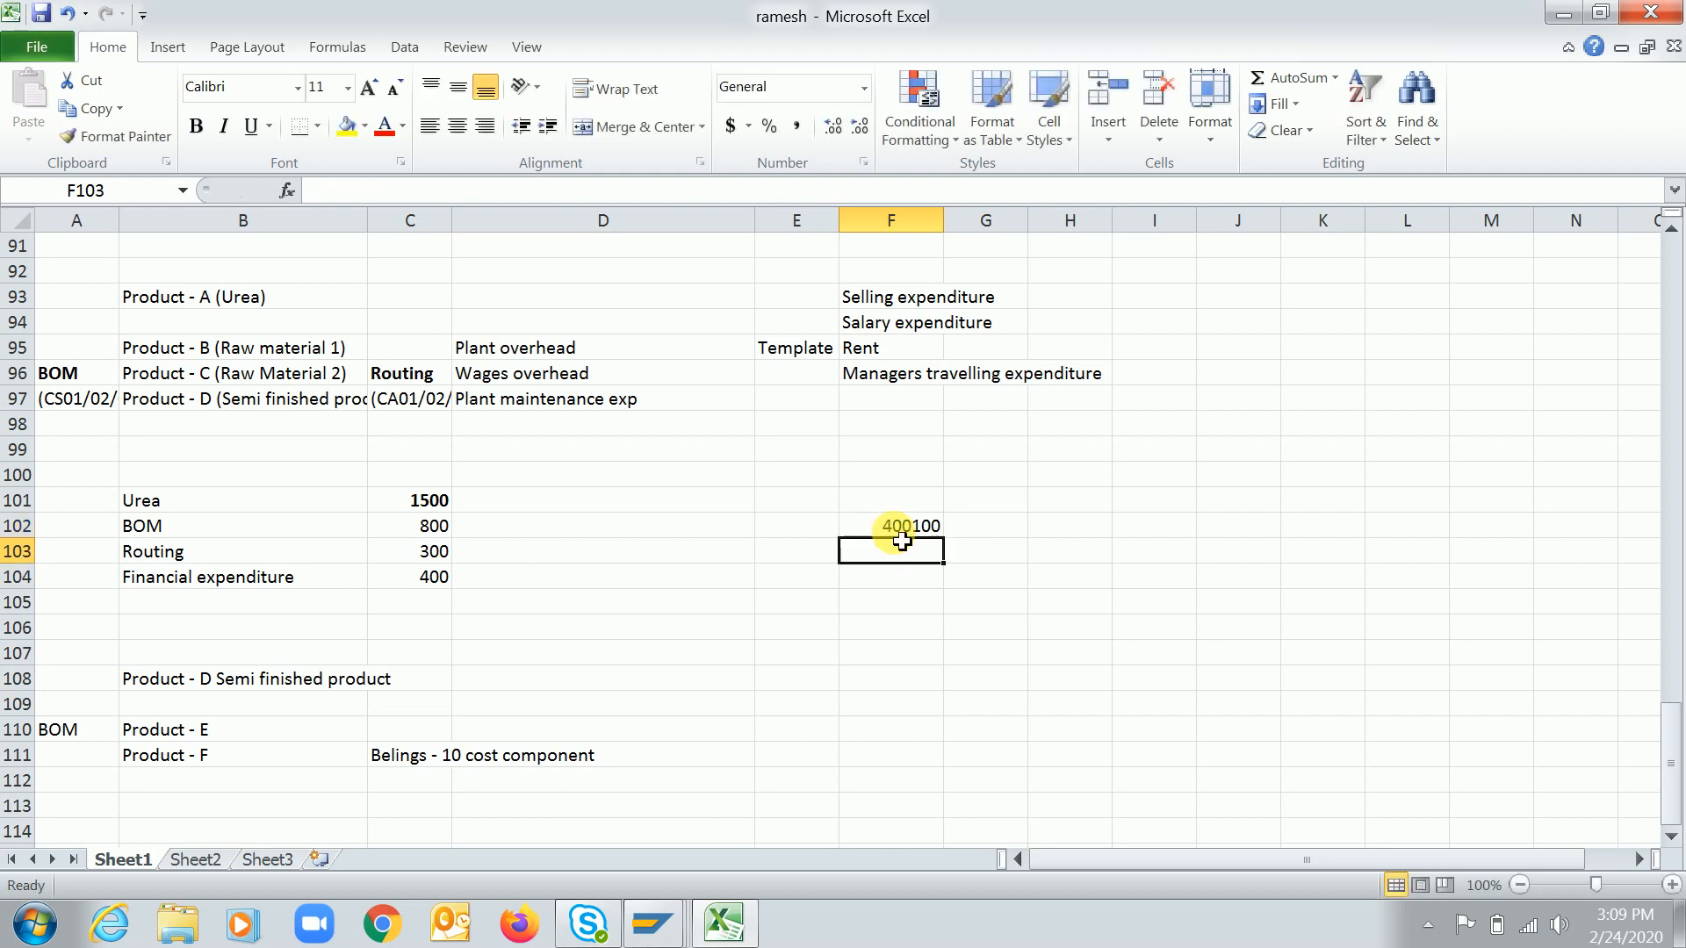
pyautogui.write('4001')
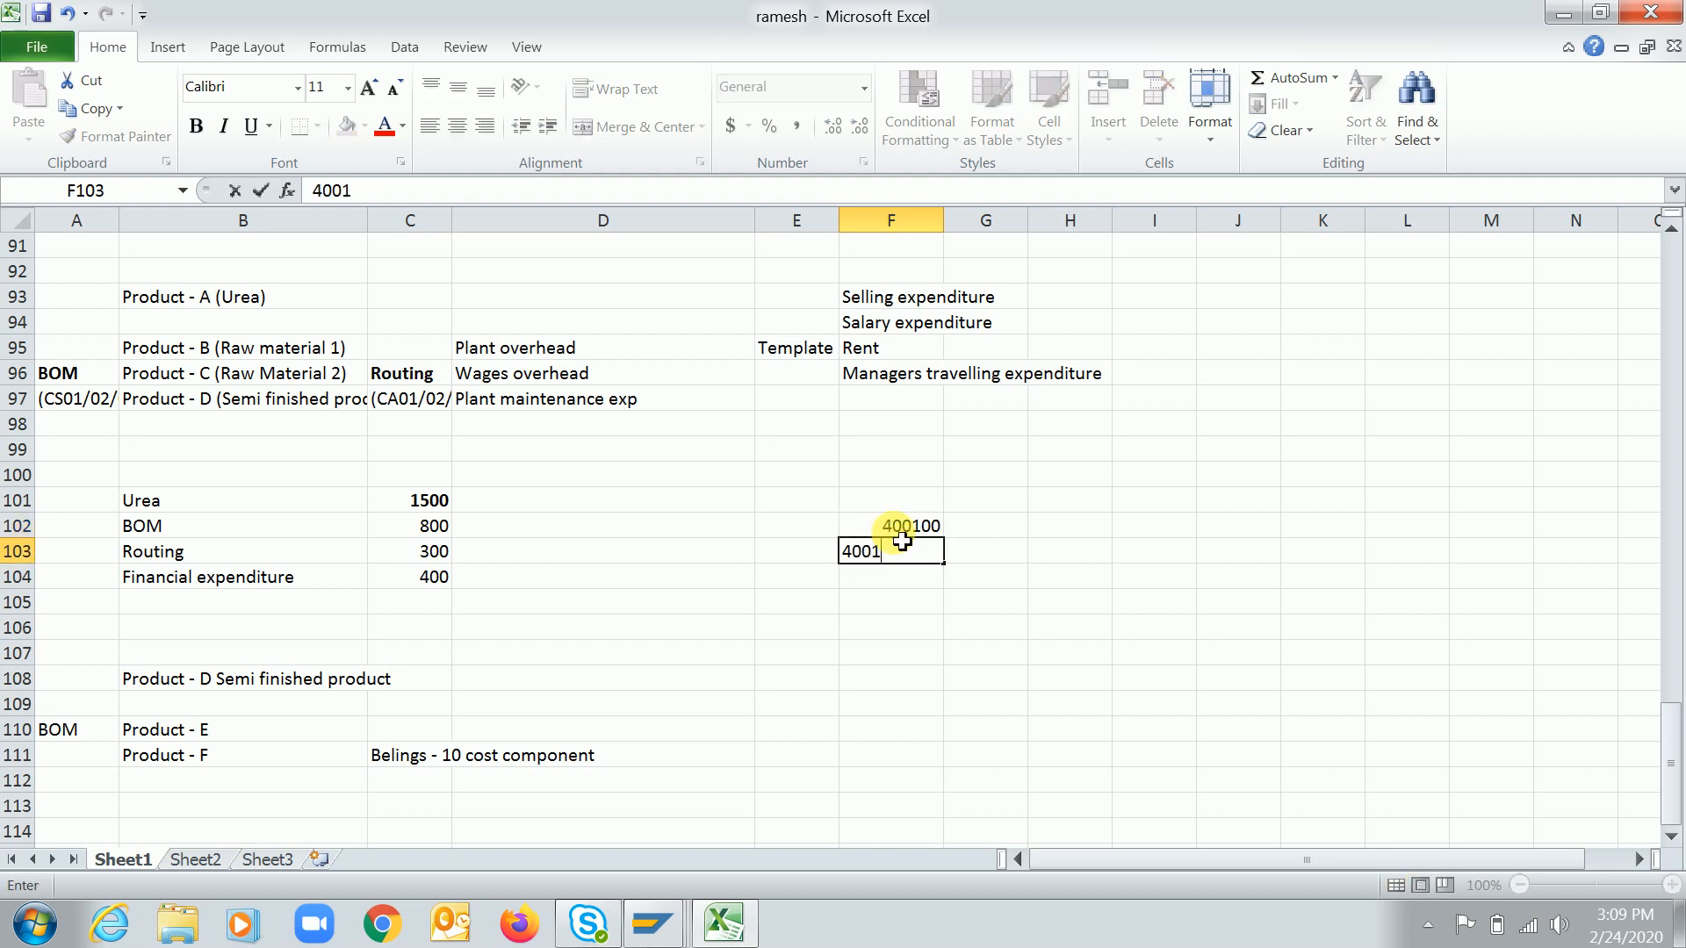
pyautogui.write('10')
pyautogui.press('BackSpace')
pyautogui.write('10')
pyautogui.press('Return')
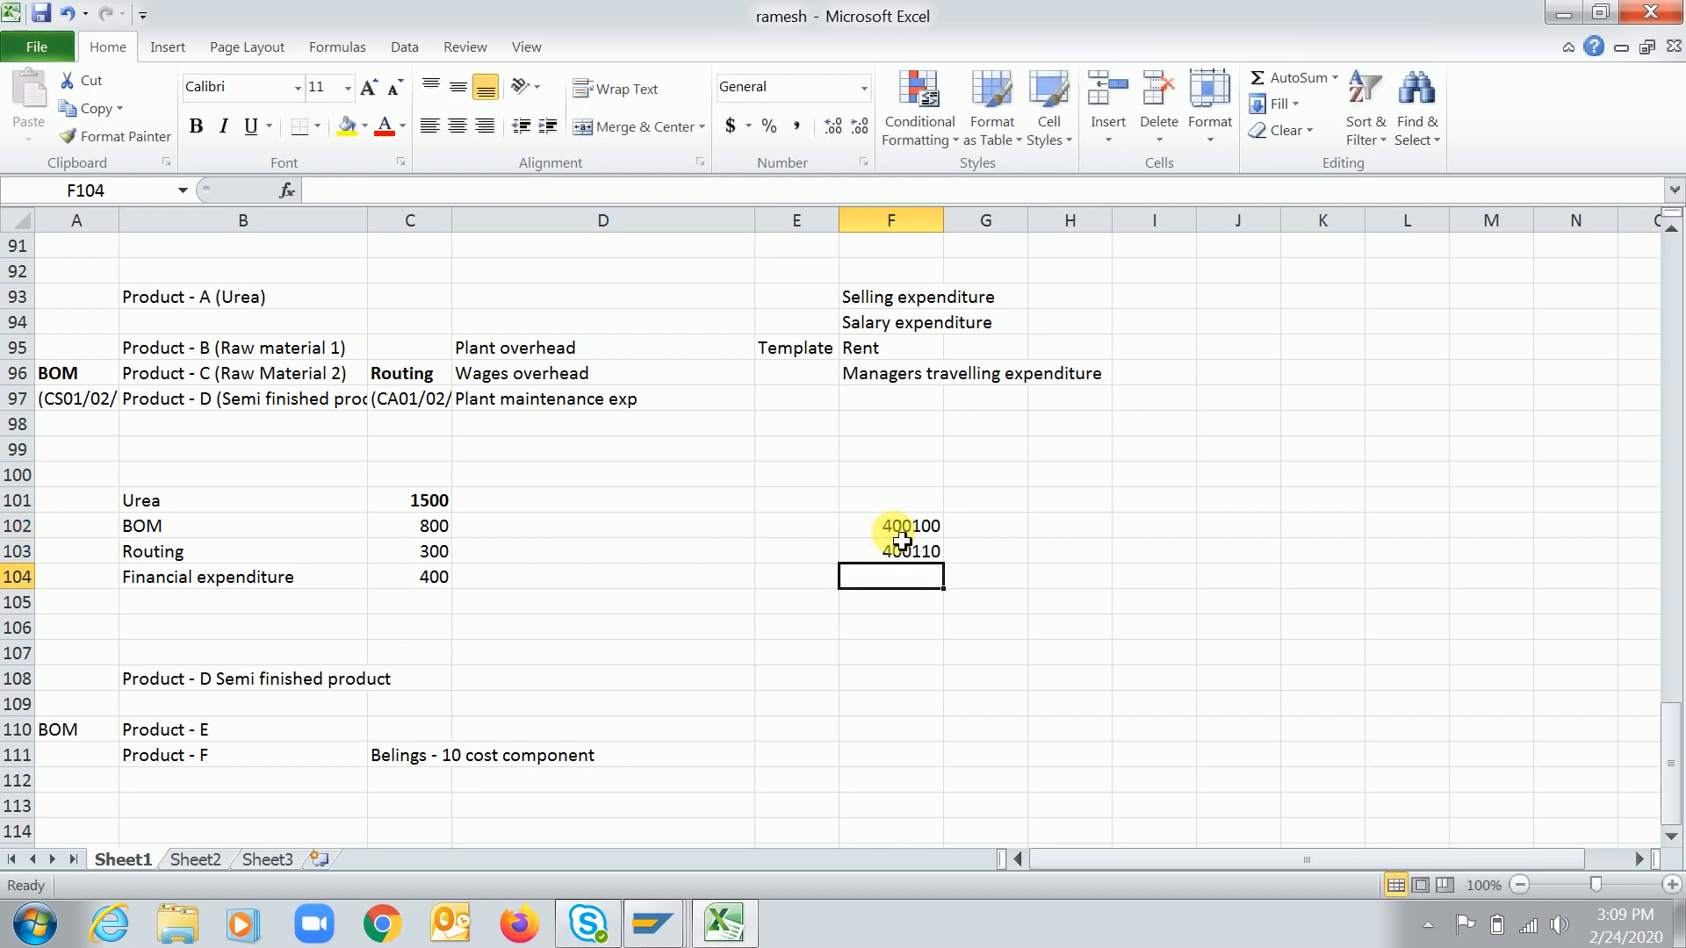
pyautogui.write('400120')
pyautogui.press('Return')
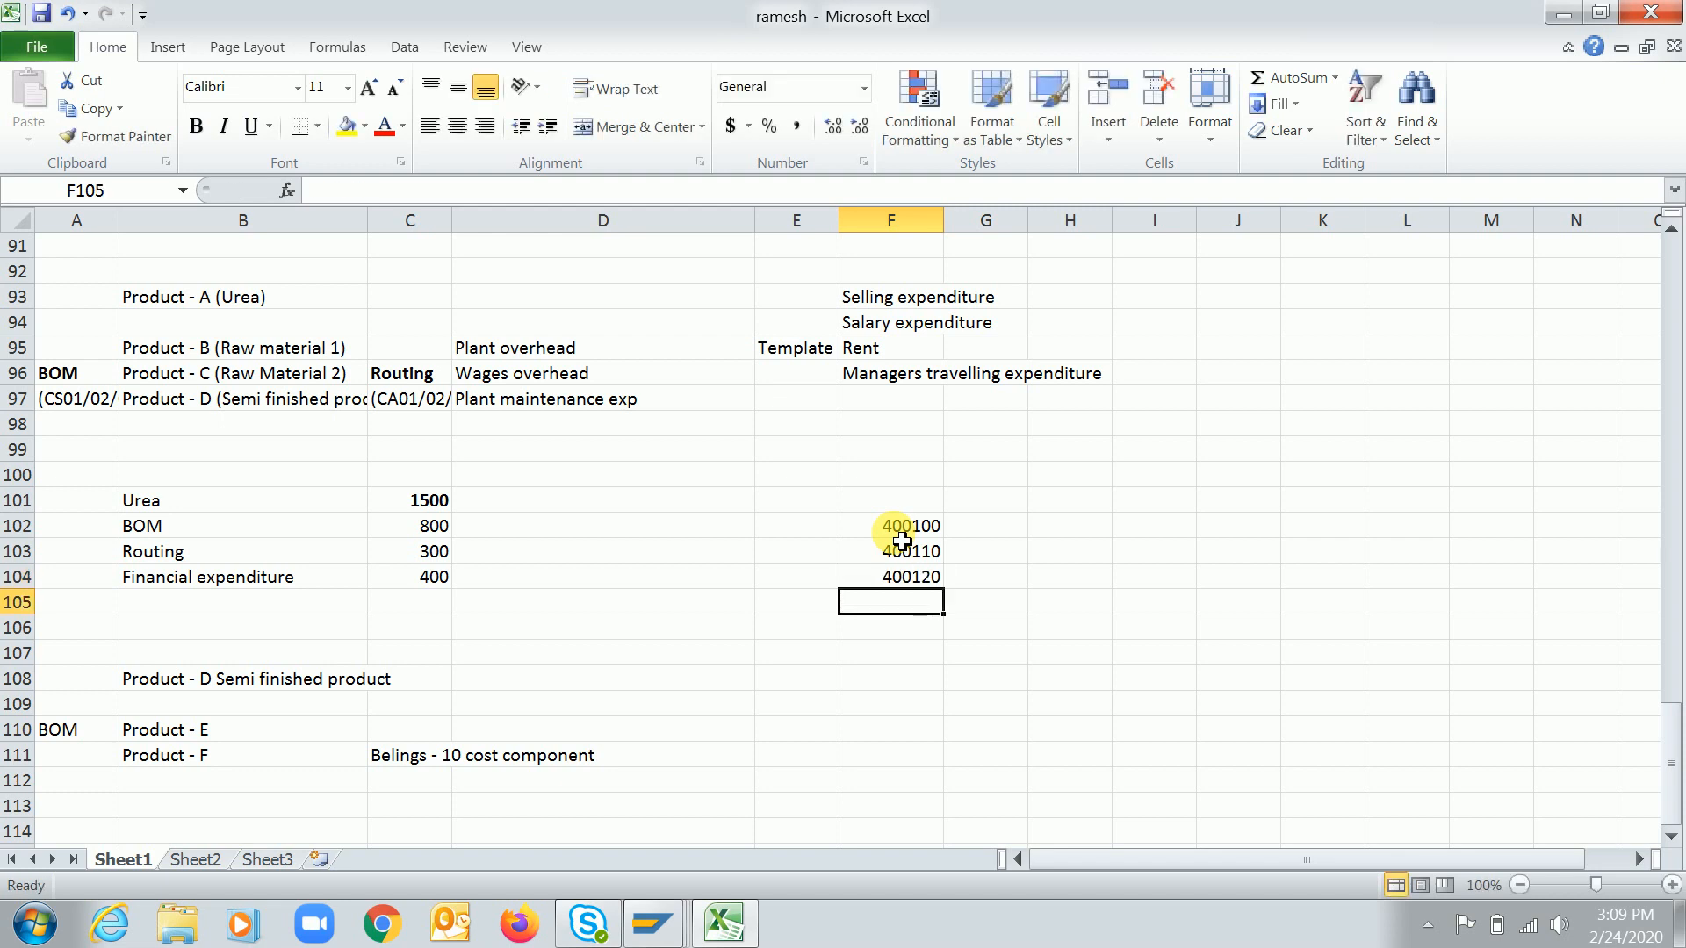
pyautogui.write('4001')
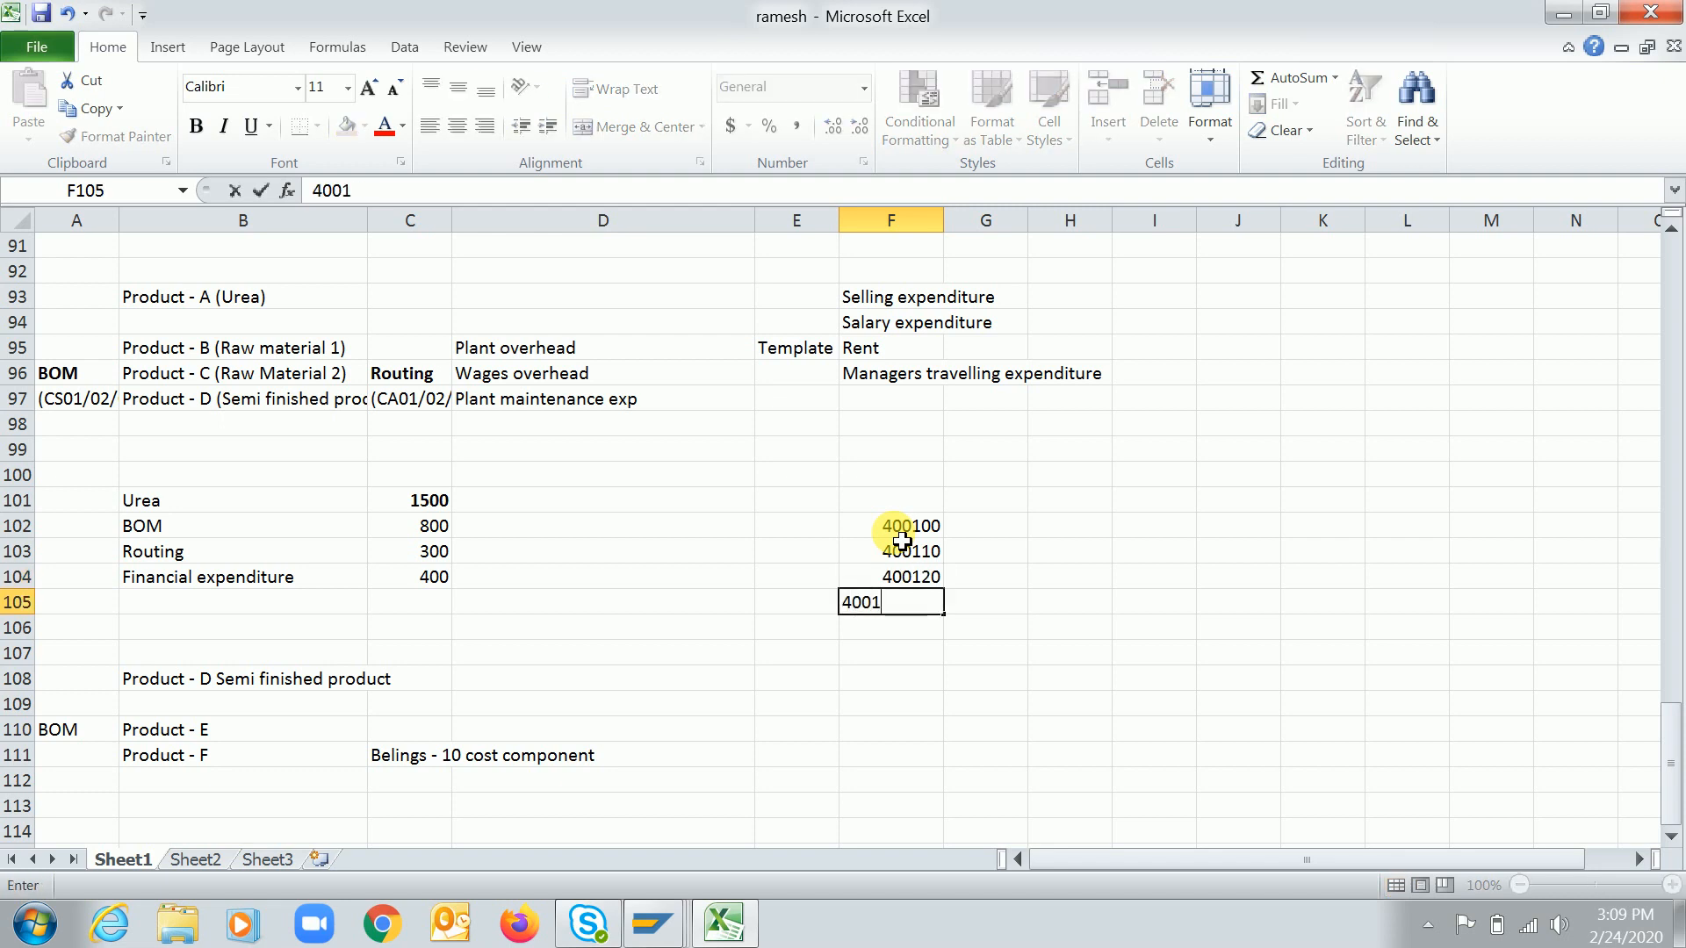
pyautogui.write('30')
pyautogui.press('Return')
pyautogui.click(902, 542)
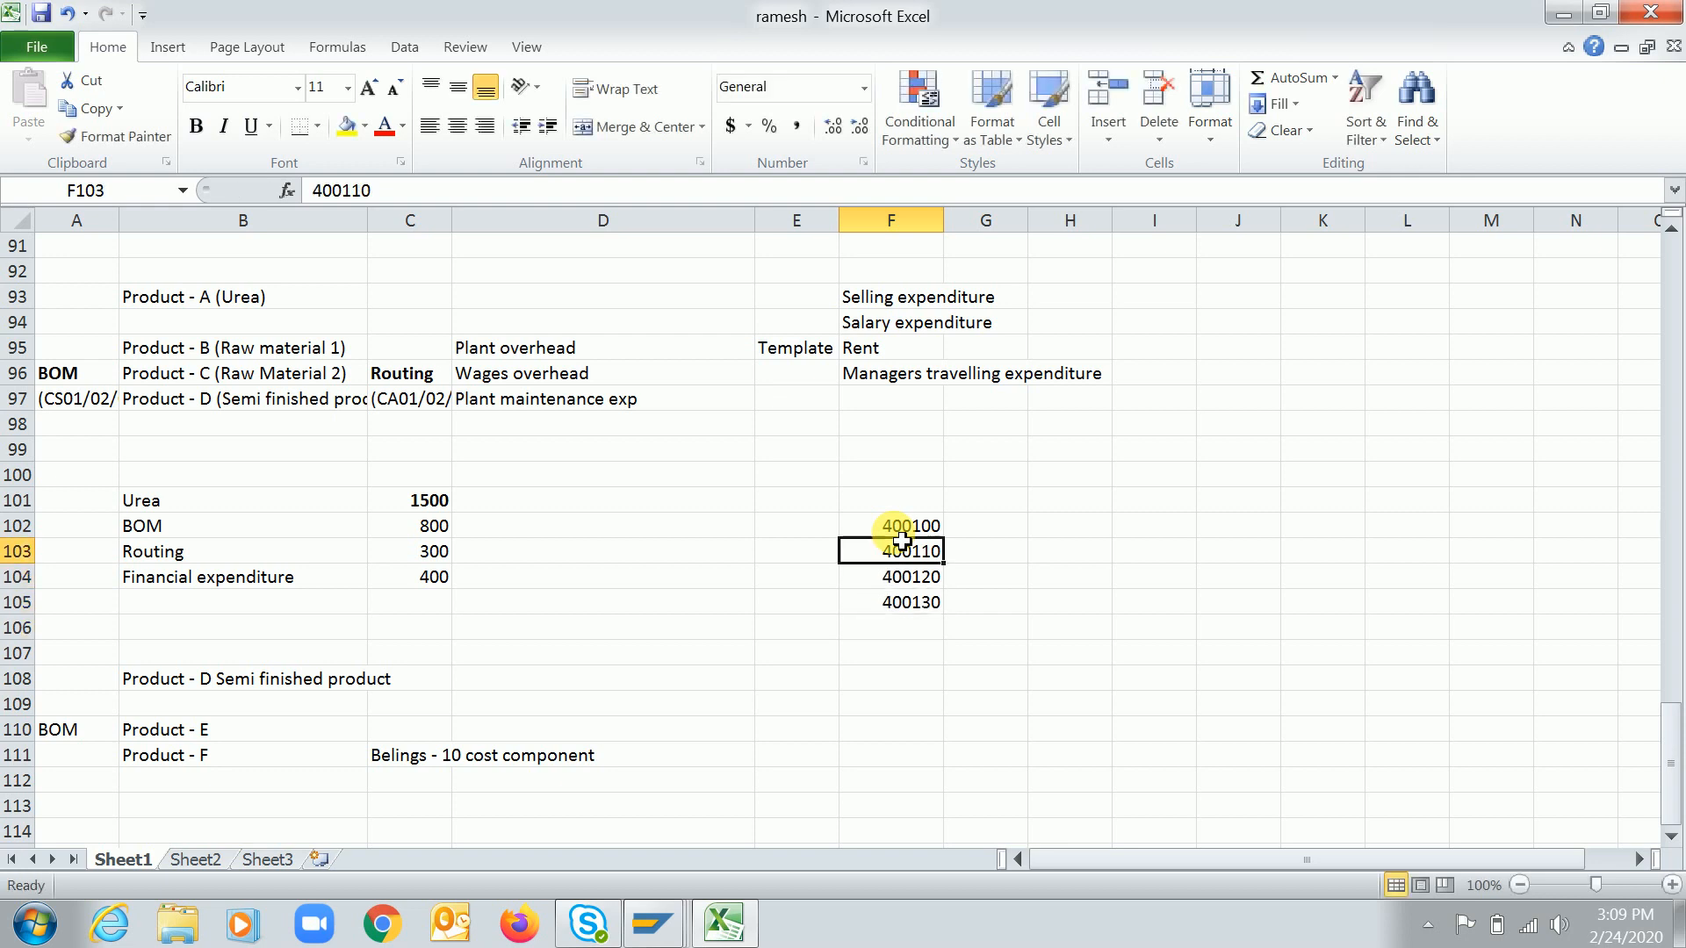
pyautogui.click(902, 535)
pyautogui.click(902, 541)
pyautogui.moveTo(902, 536); pyautogui.dragTo(901, 542)
pyautogui.hotkey('shift', 'Down')
pyautogui.hotkey('shift', 'Down')
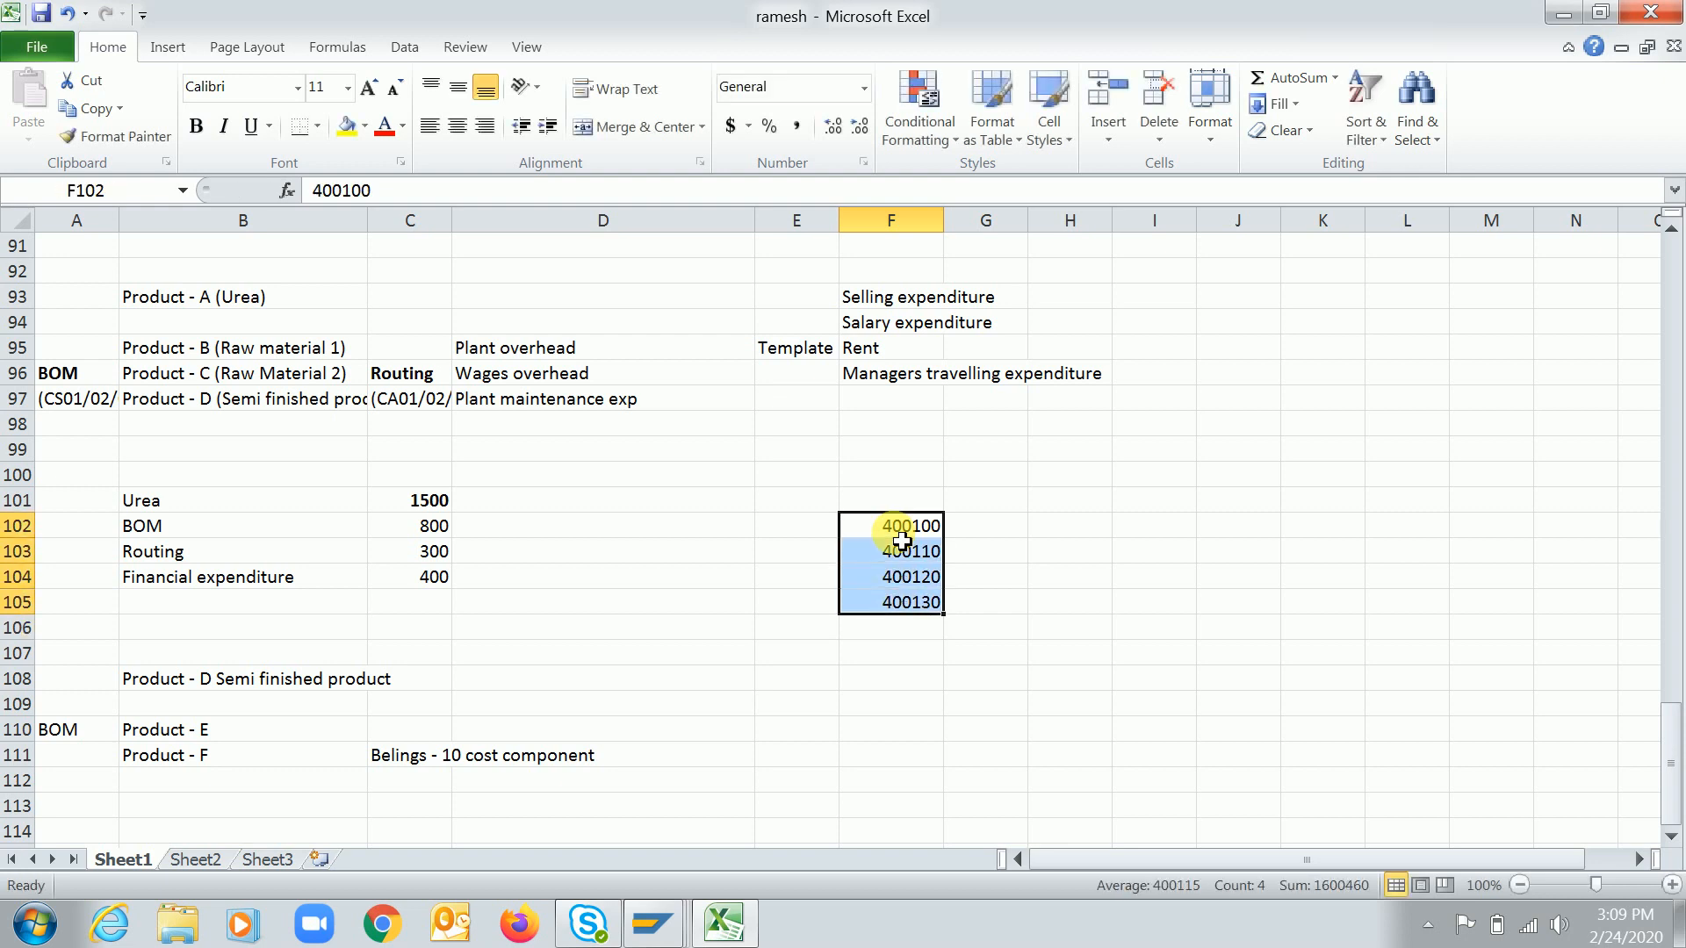
# Enter the label Raw material cons beside cost element 400110 in the worksheet
pyautogui.press('Right')
pyautogui.press('Right')
pyautogui.press('Left')
pyautogui.press('Down')
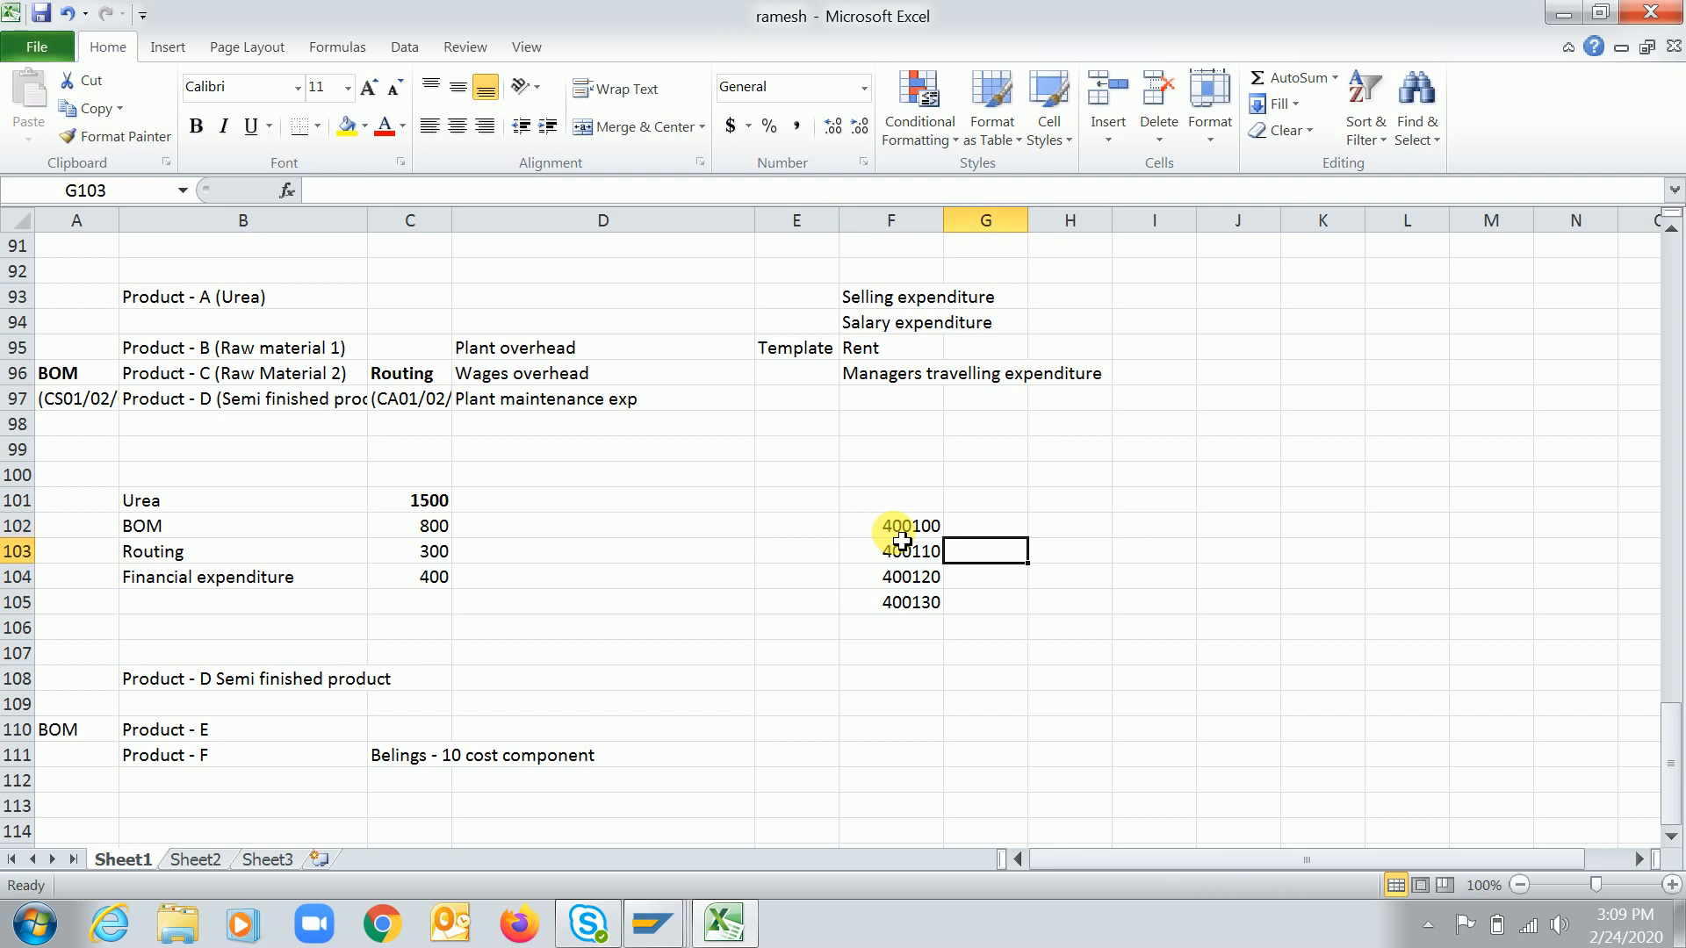
pyautogui.write('Raw matr')
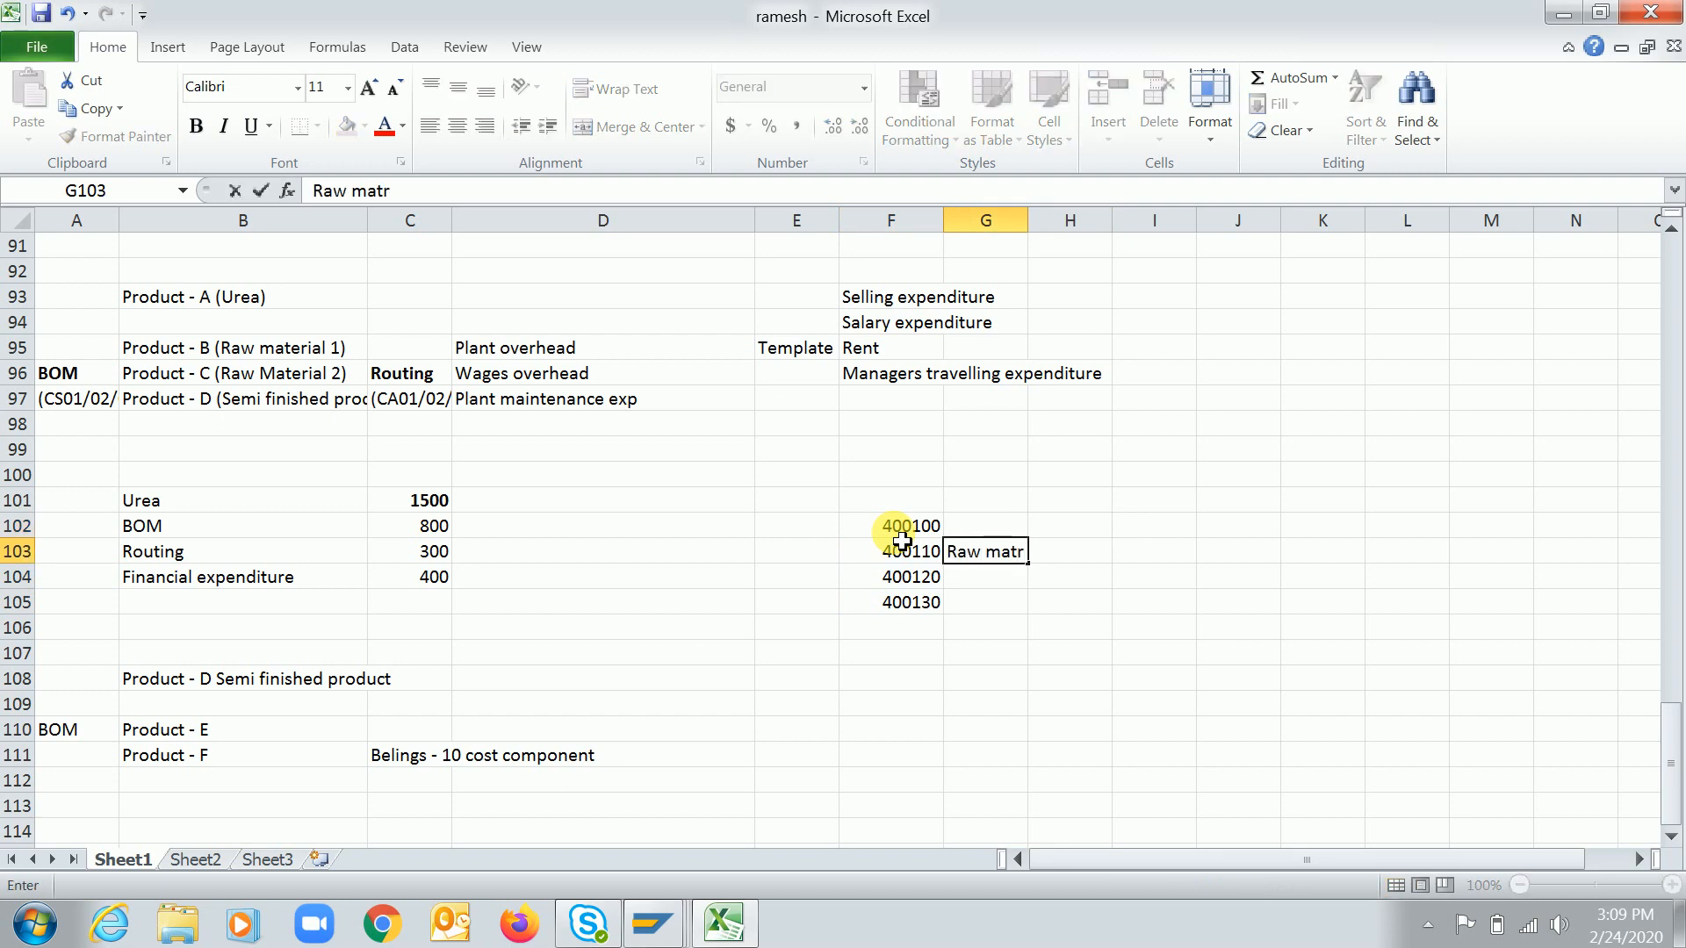
pyautogui.press('BackSpace')
pyautogui.write('erial cons')
pyautogui.press('Return')
pyautogui.click(900, 533)
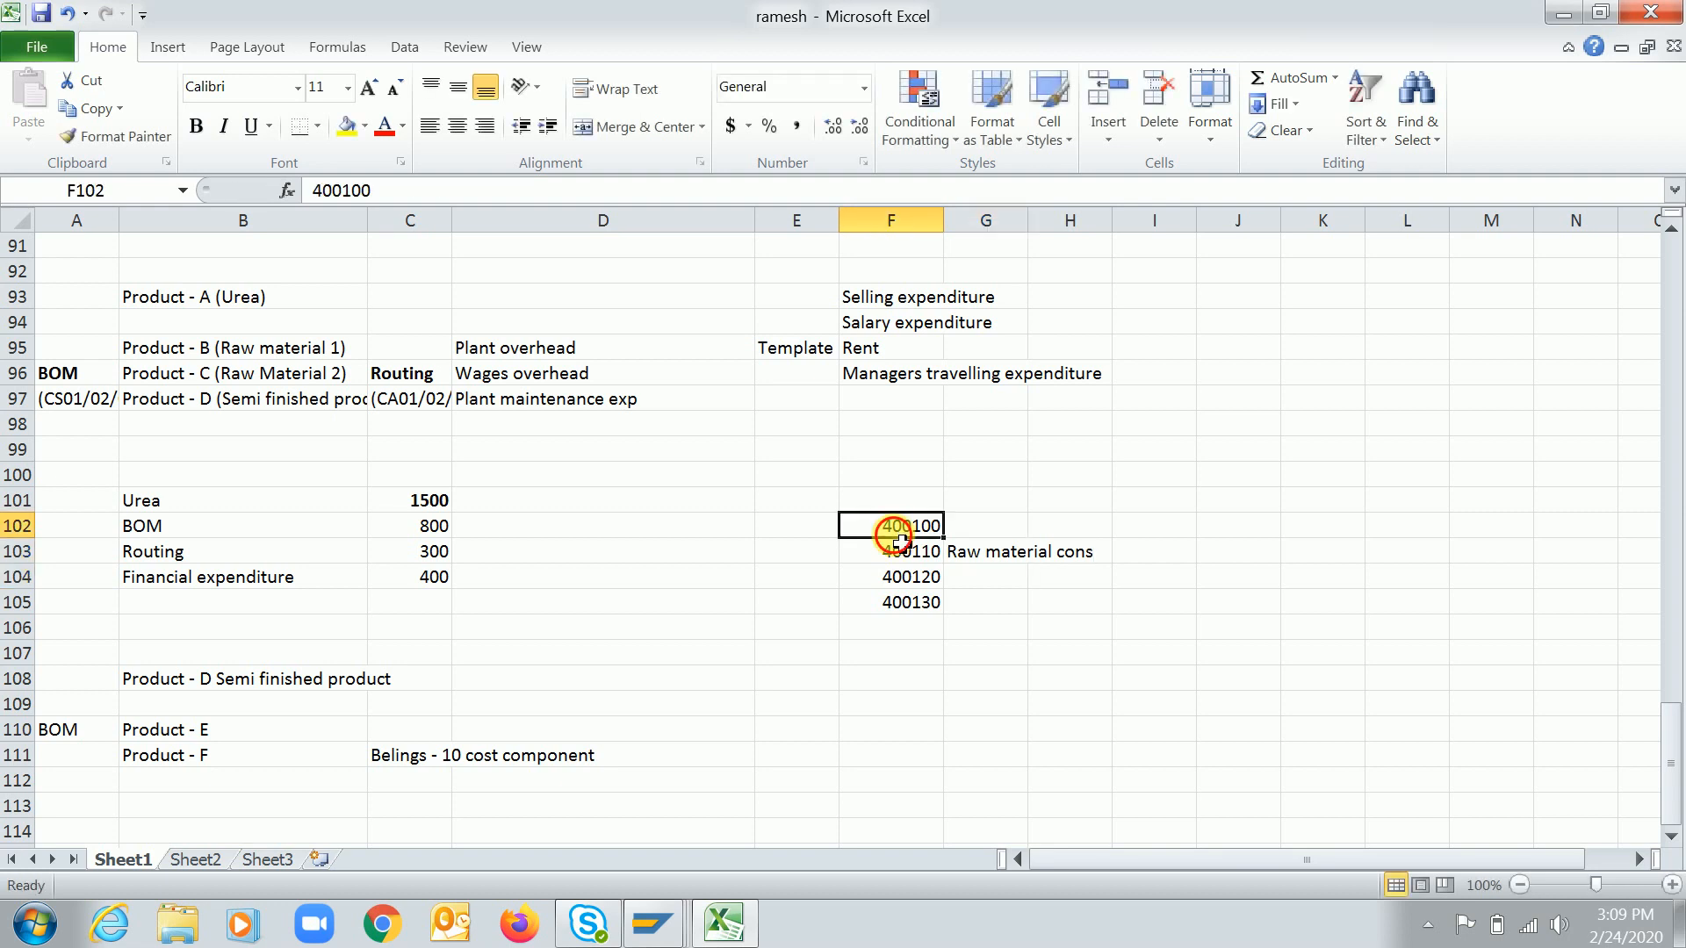
# Switch back to SAP and enter 400100 as the From cost element for cost component 010
pyautogui.hotkey('alt', 'Tab')
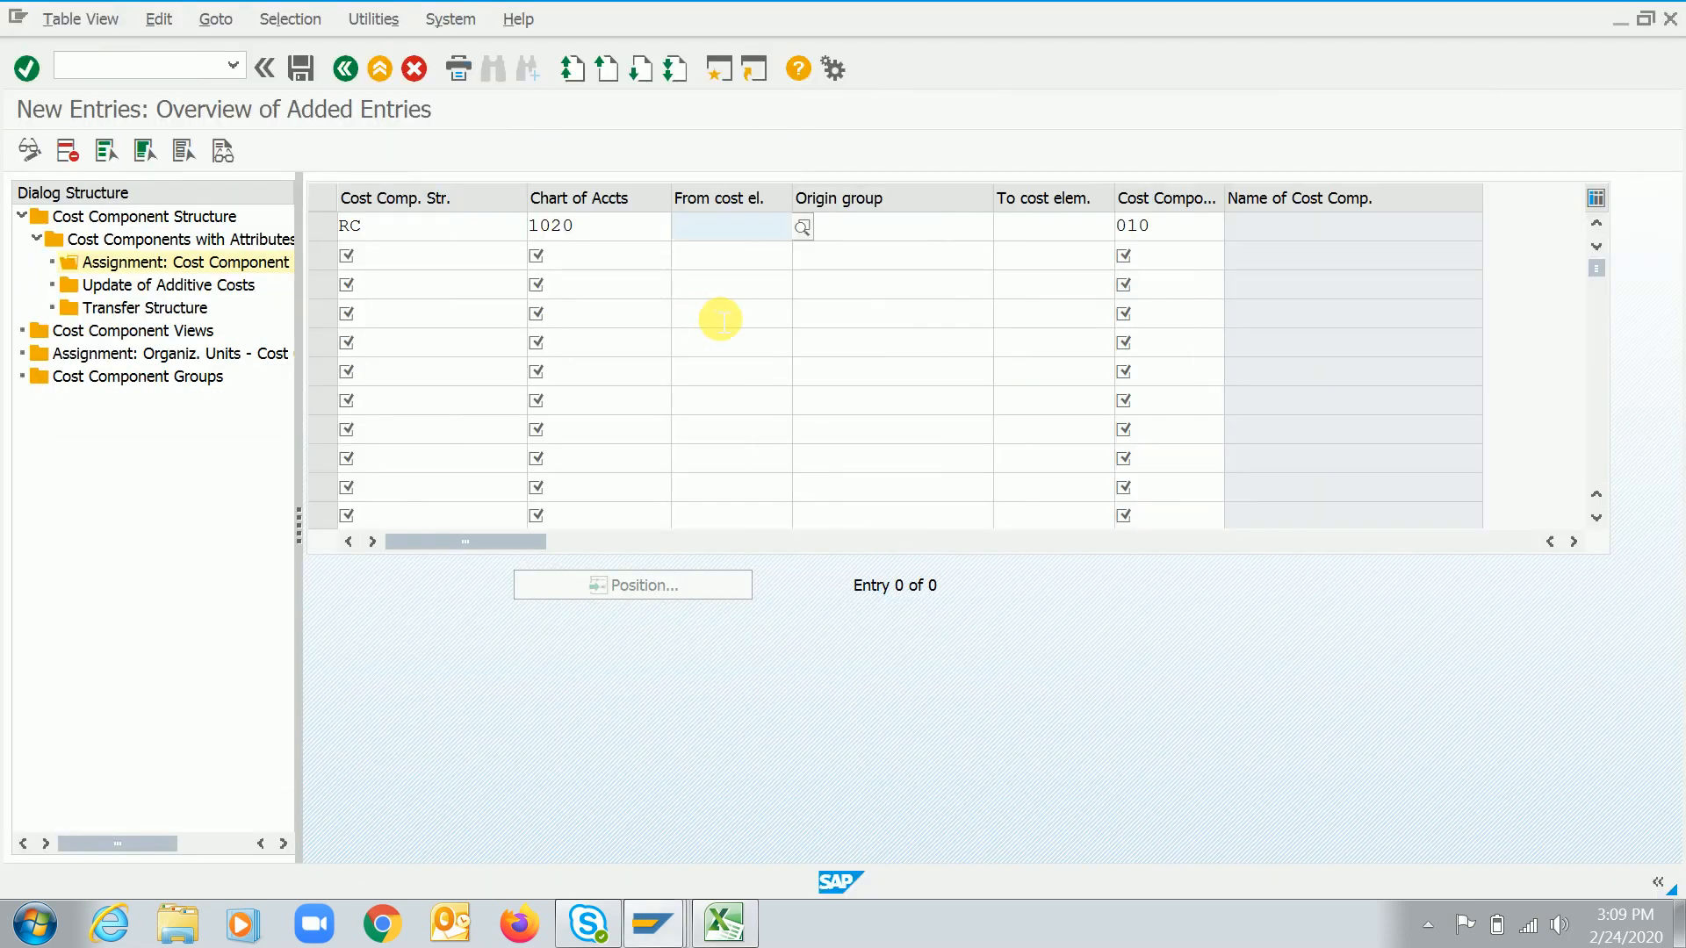
pyautogui.hotkey('alt', 'Tab')
pyautogui.click(716, 318)
pyautogui.write('400100')
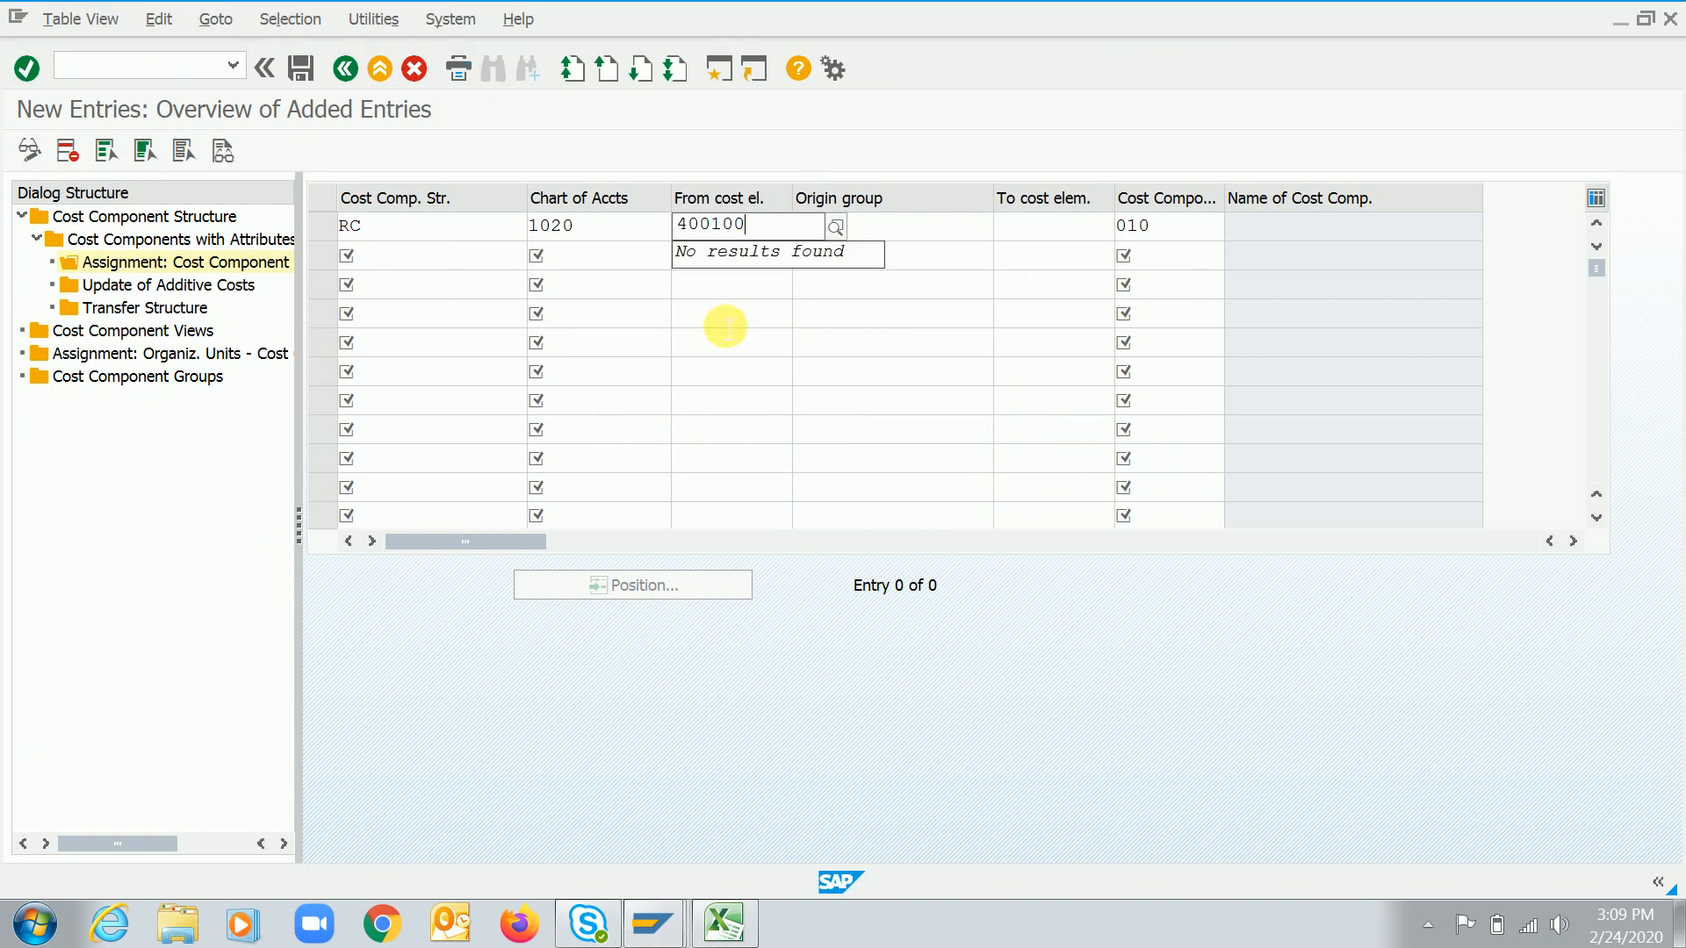
pyautogui.press('BackSpace')
pyautogui.press('BackSpace')
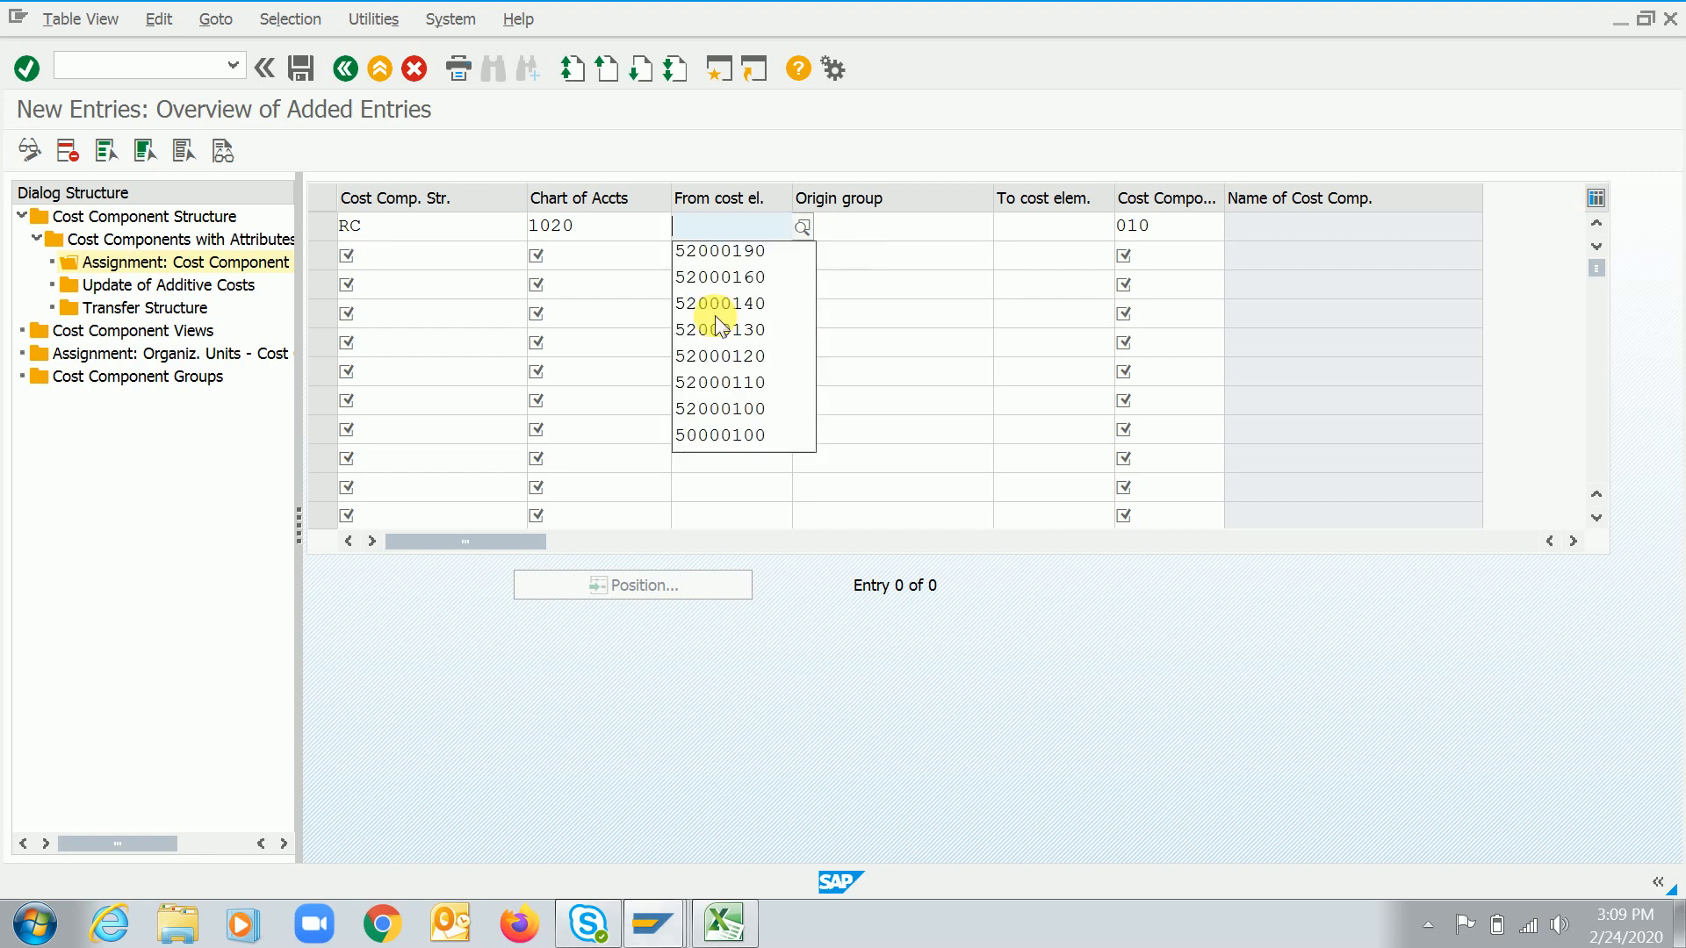
pyautogui.write('40010')
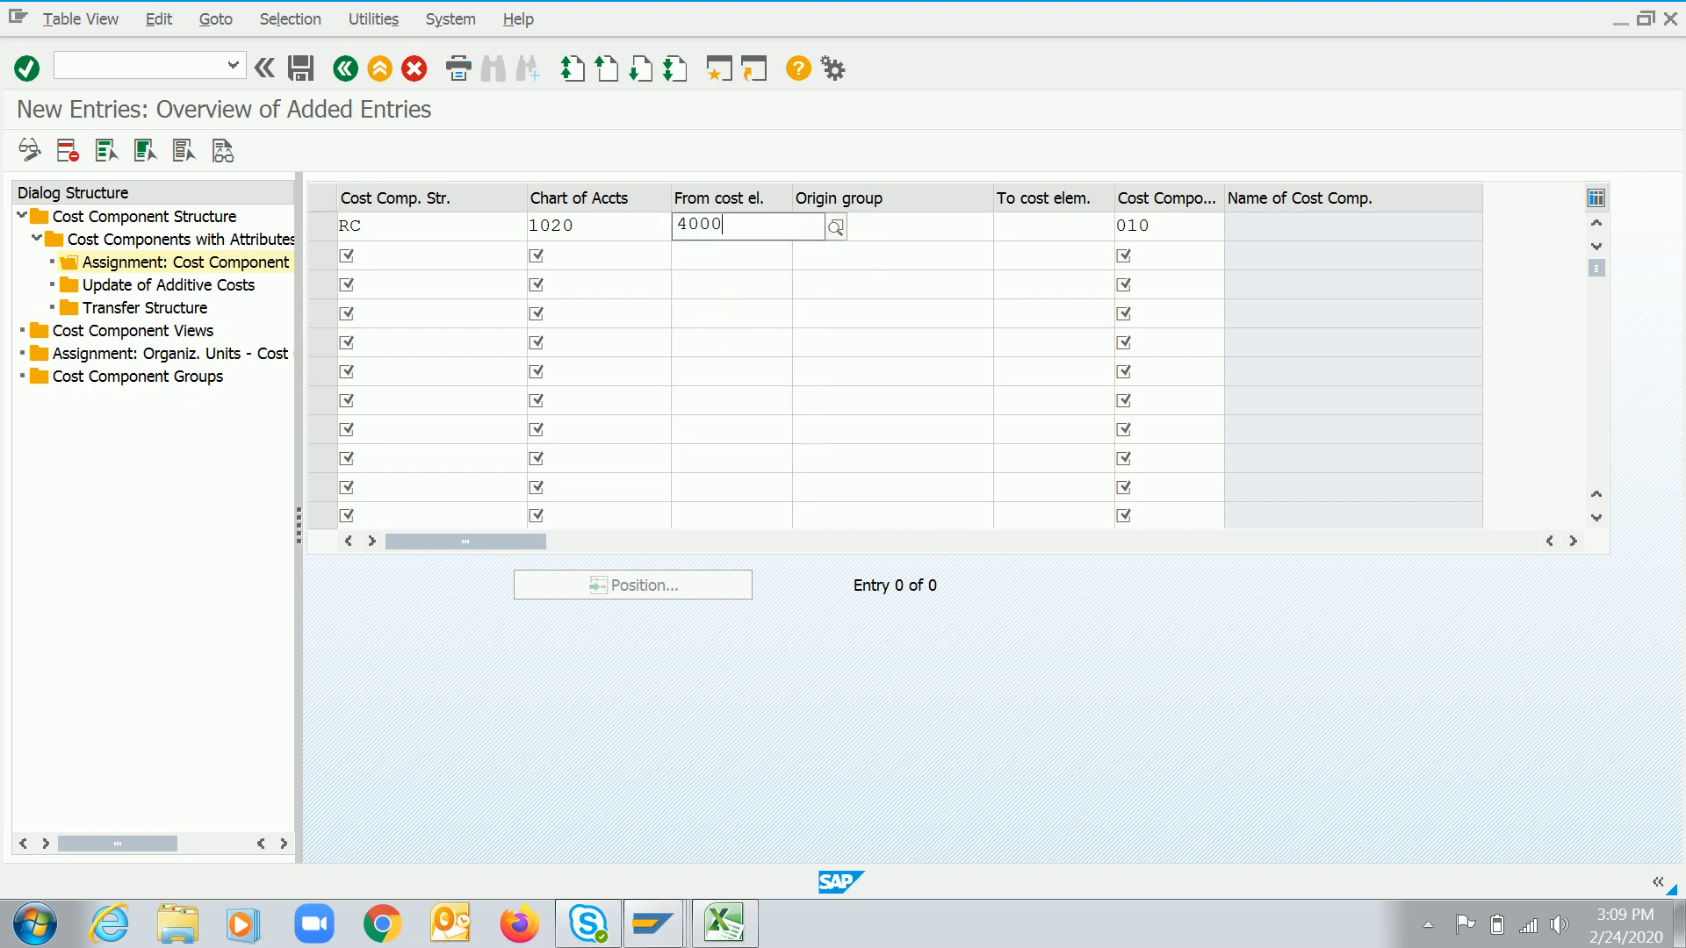
pyautogui.press('BackSpace')
pyautogui.write('100')
pyautogui.click(1063, 230)
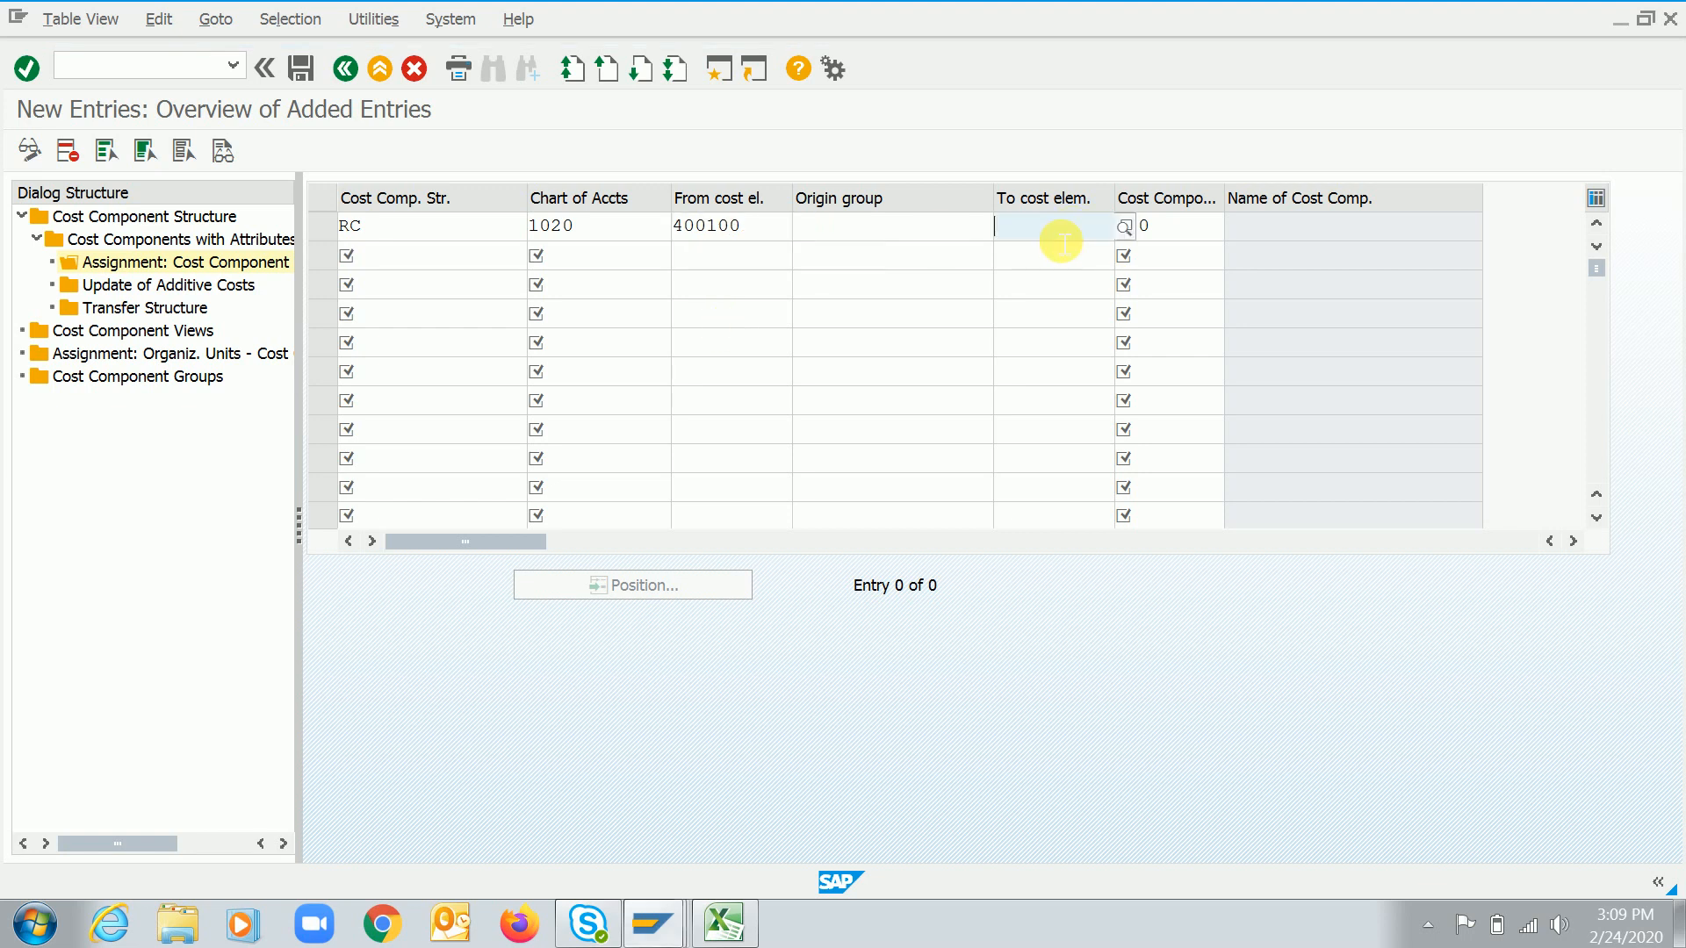
pyautogui.write('400')
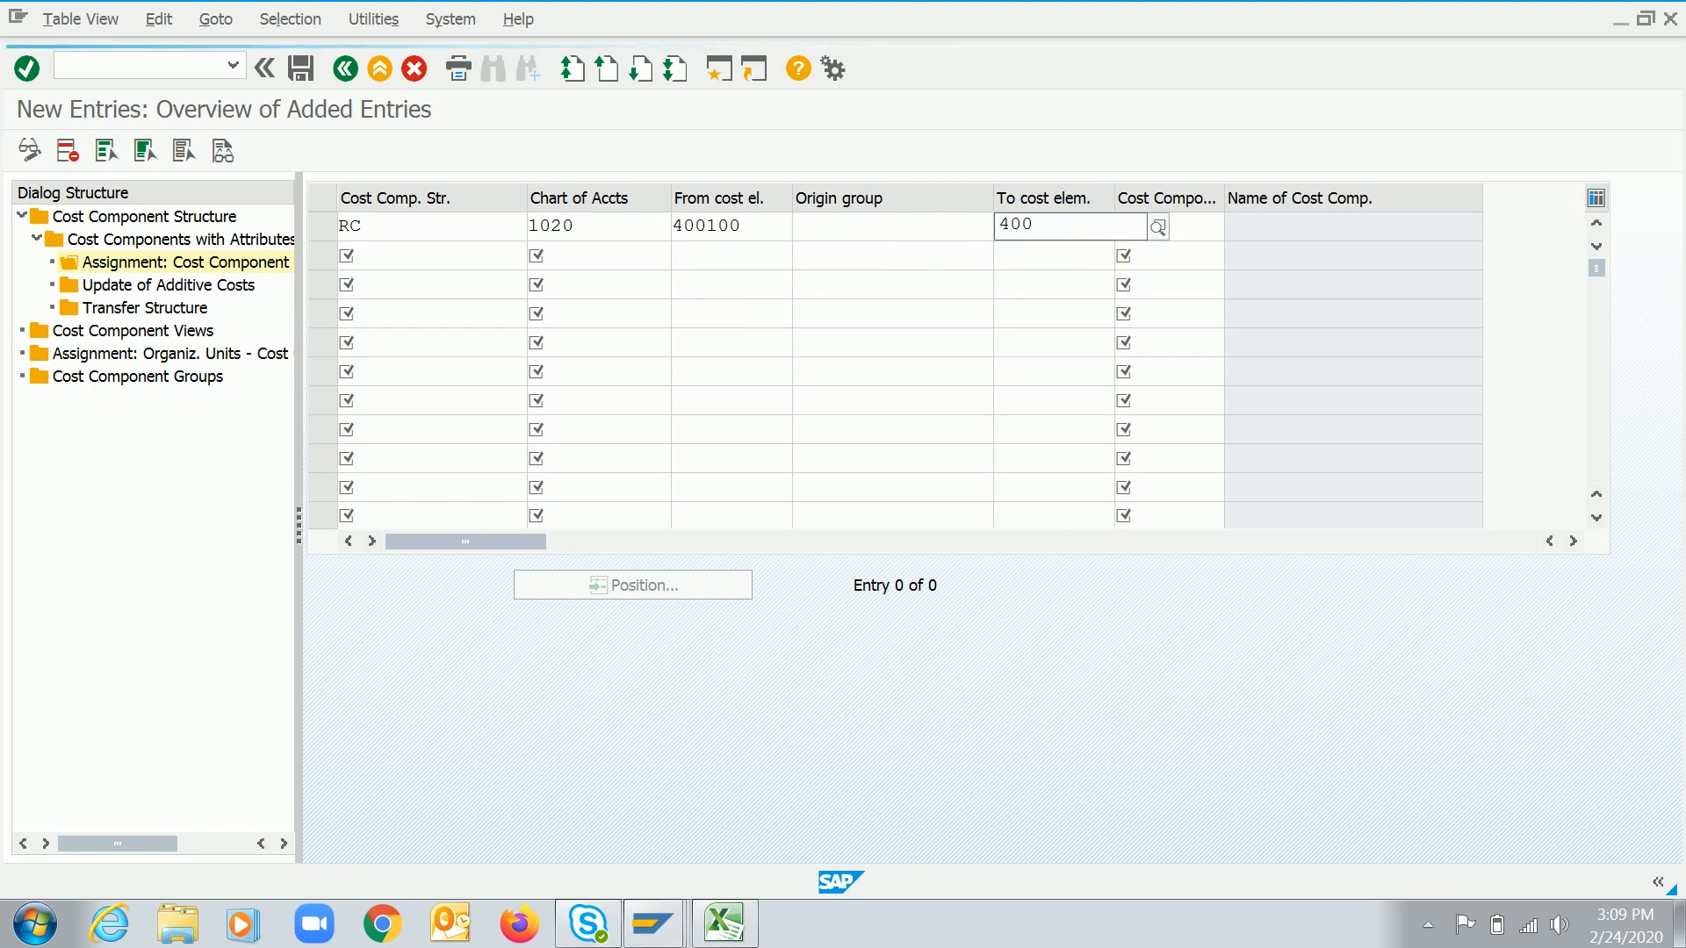
pyautogui.write('130')
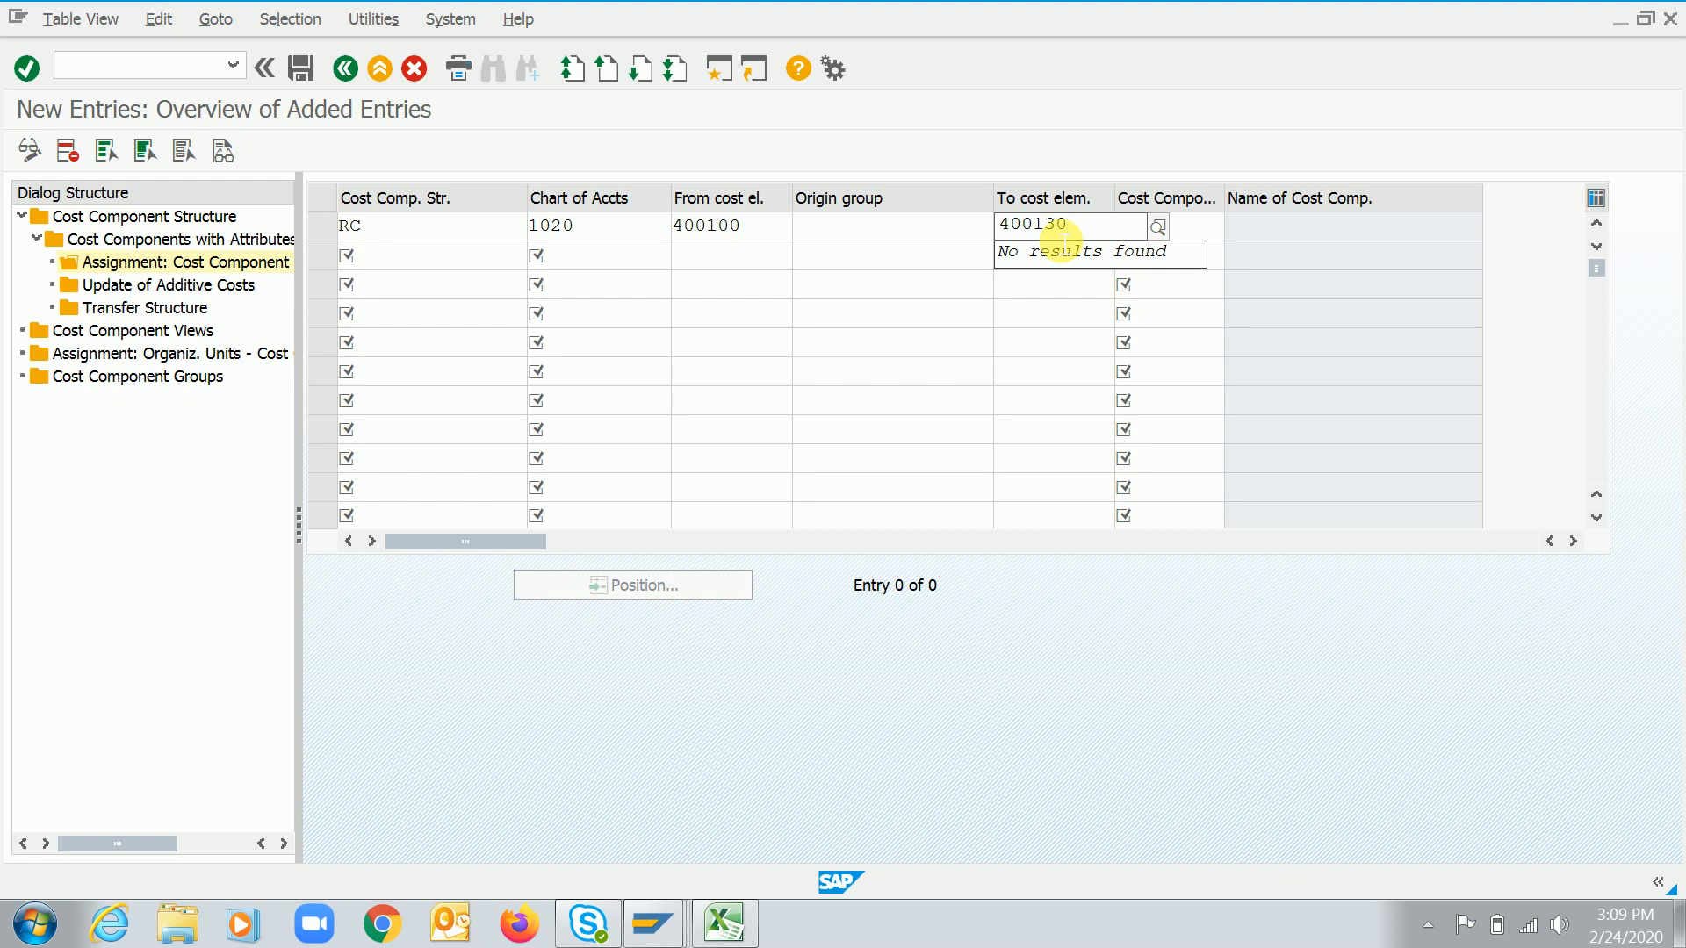
pyautogui.press('BackSpace')
pyautogui.press('BackSpace')
pyautogui.press('BackSpace')
pyautogui.press('BackSpace')
pyautogui.press('BackSpace')
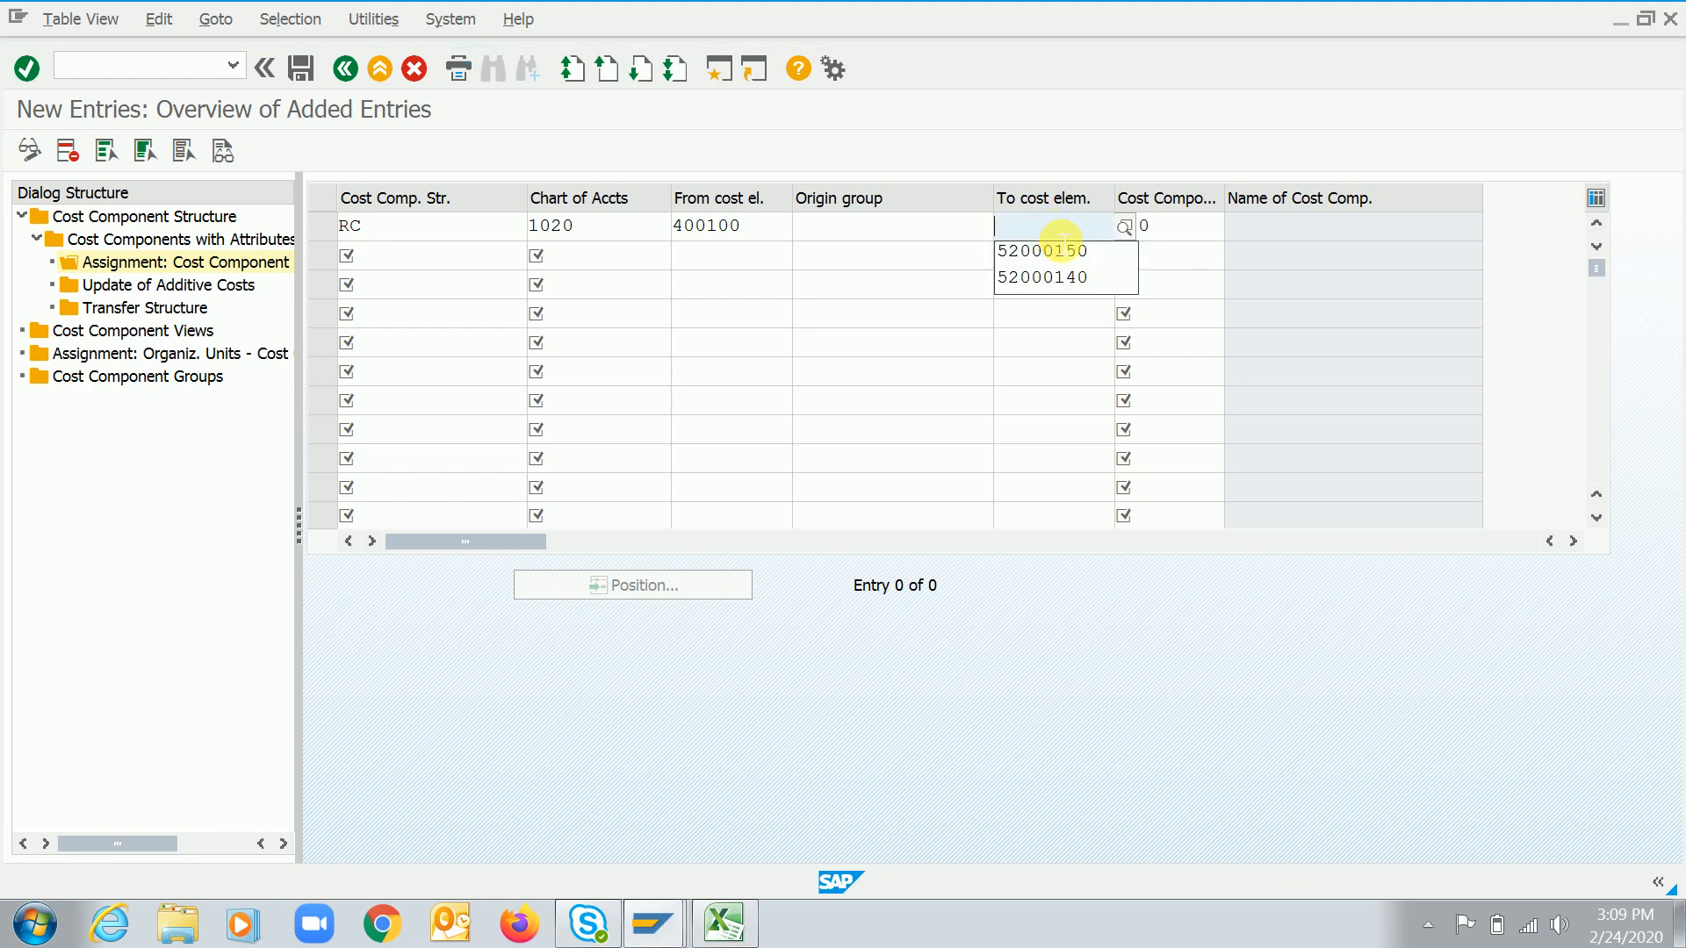
pyautogui.hotkey('shift', 'Tab')
pyautogui.hotkey('shift', 'Tab')
pyautogui.press('BackSpace')
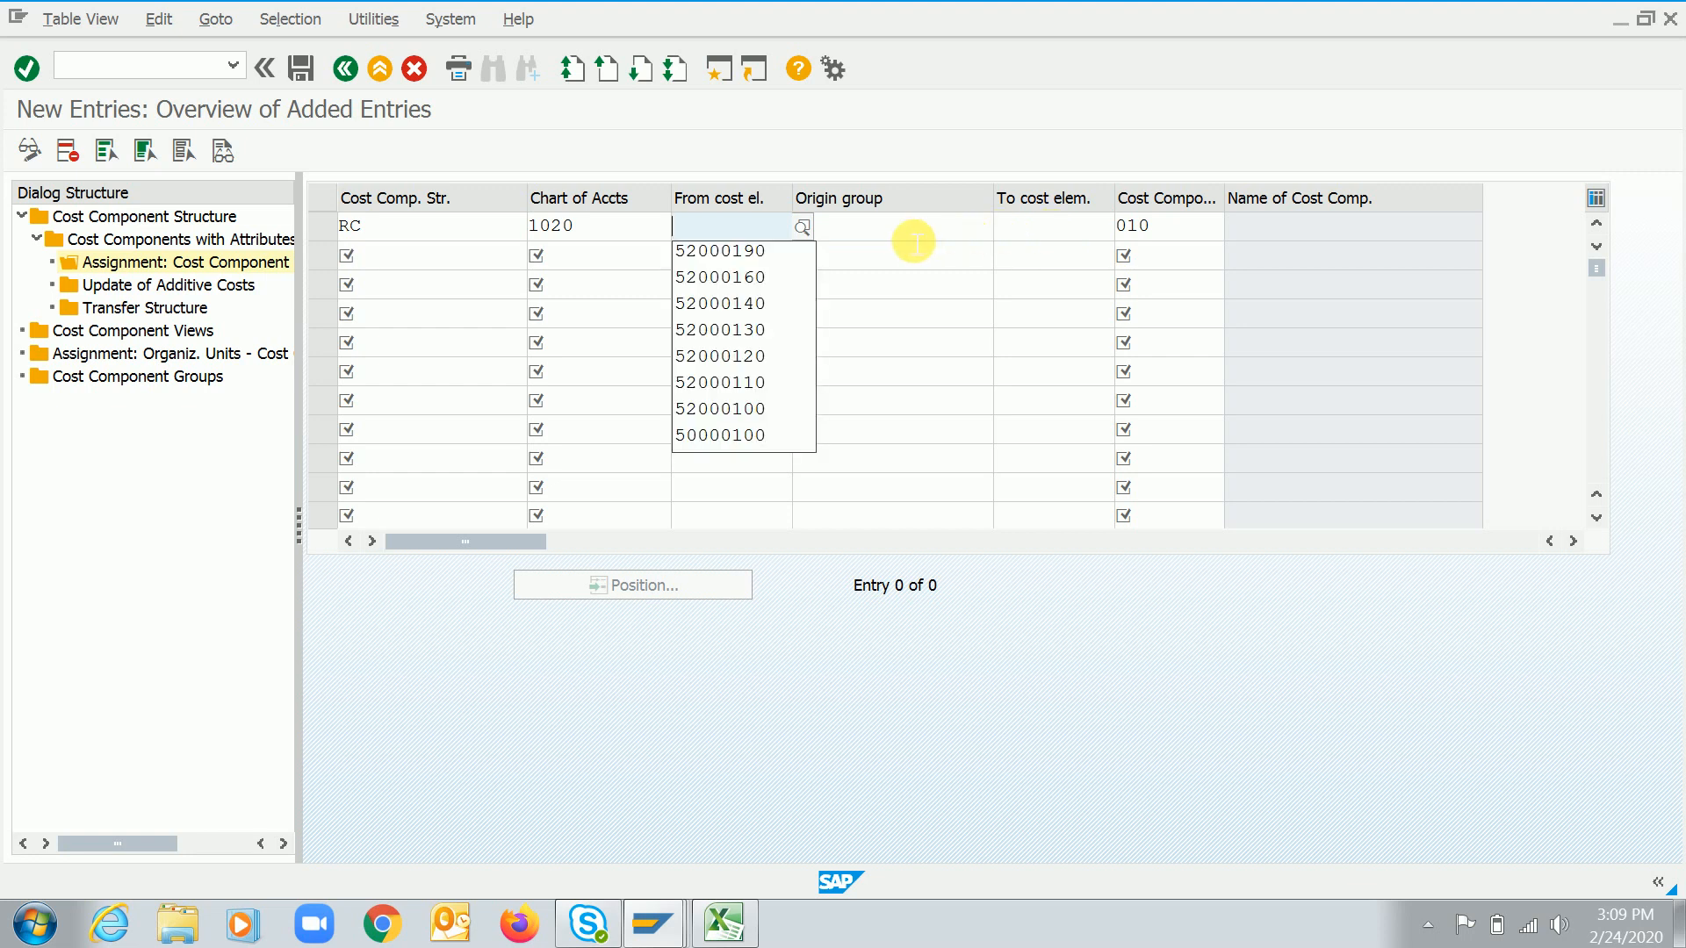
# Switch to Excel and enter the label Semi finished beside cost element 400100 in cell G102
pyautogui.click(741, 232)
pyautogui.hotkey('alt', 'Tab')
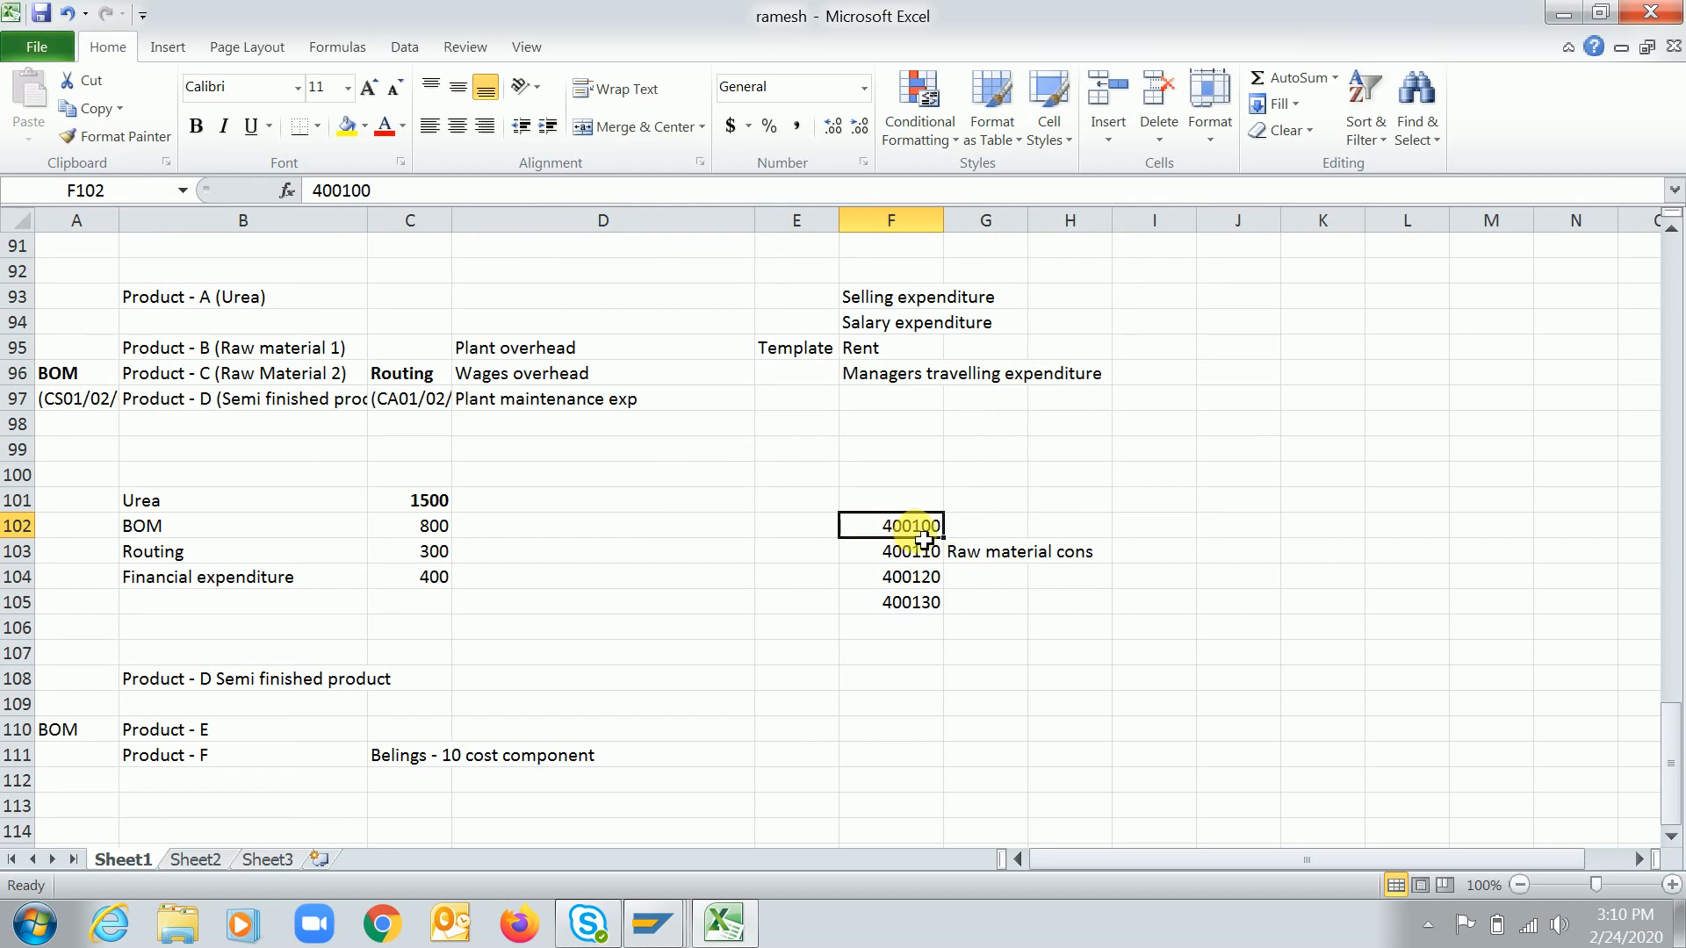
pyautogui.click(978, 524)
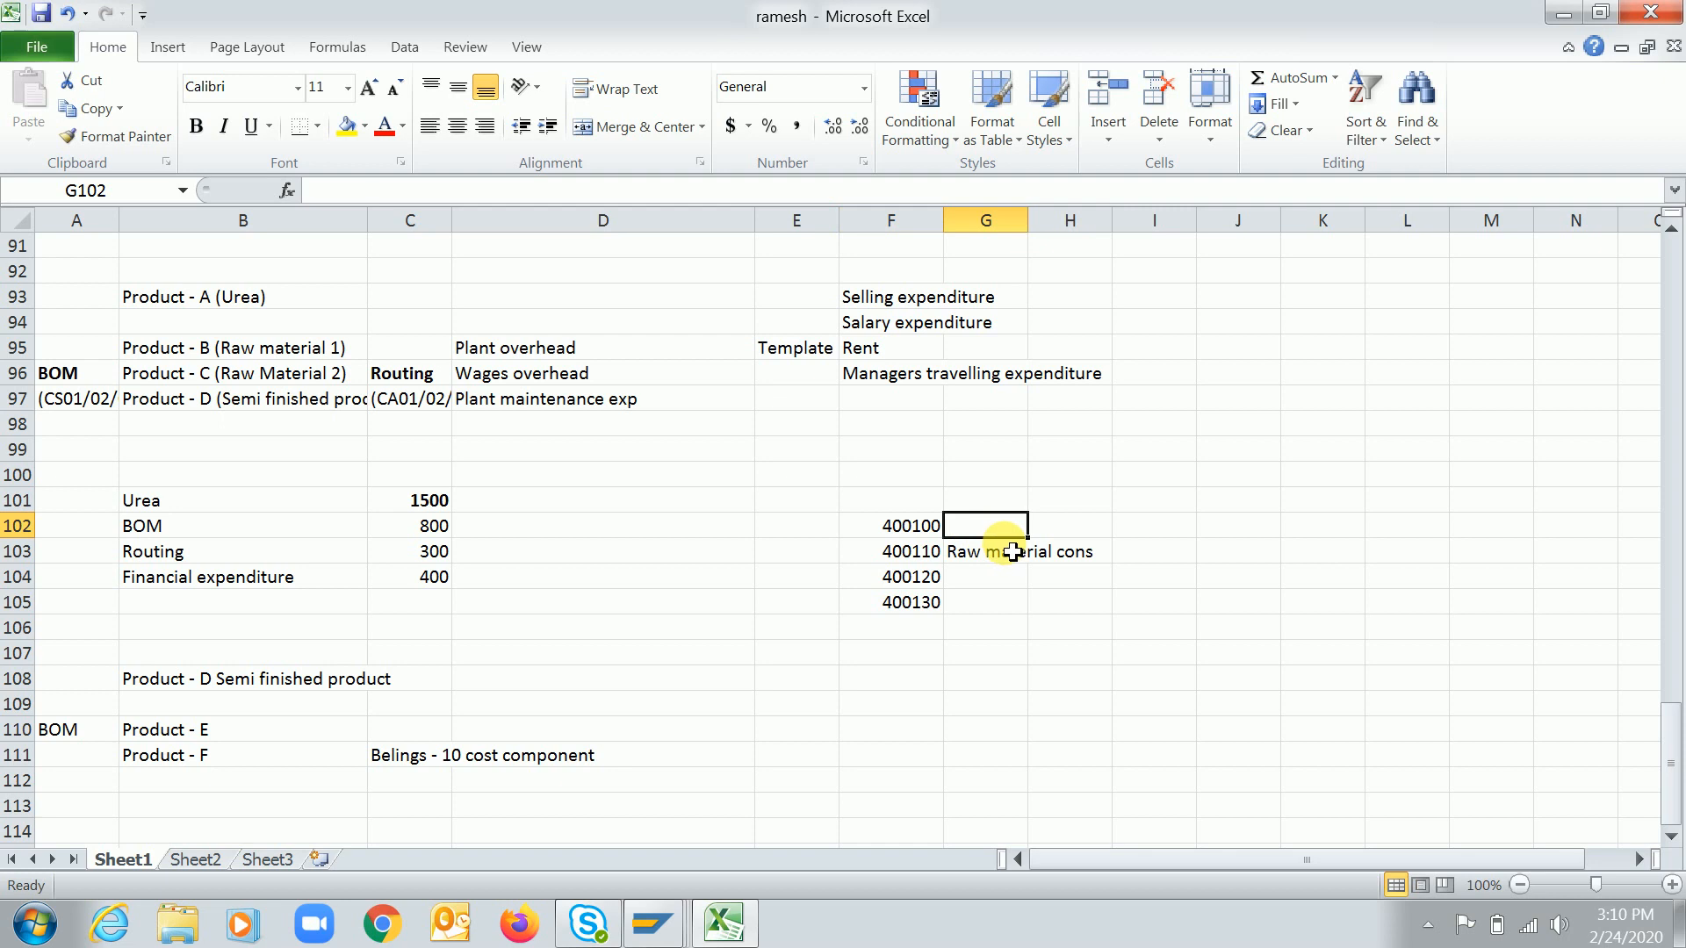
pyautogui.write('Semi')
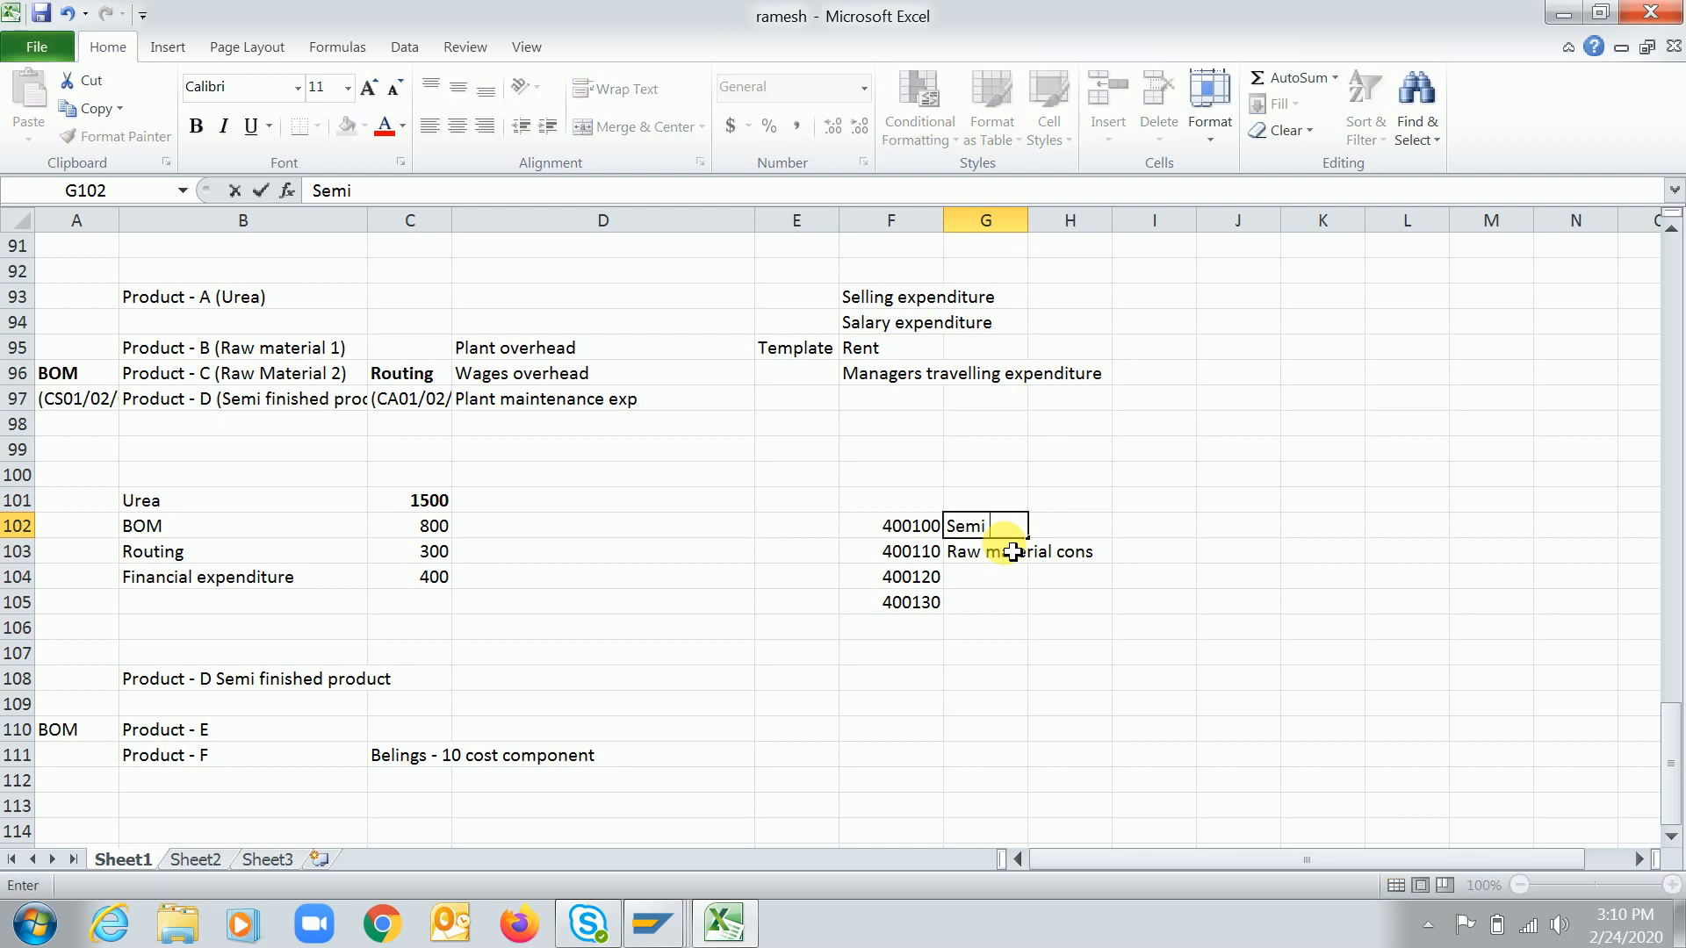
pyautogui.write(' finished')
pyautogui.click(1013, 551)
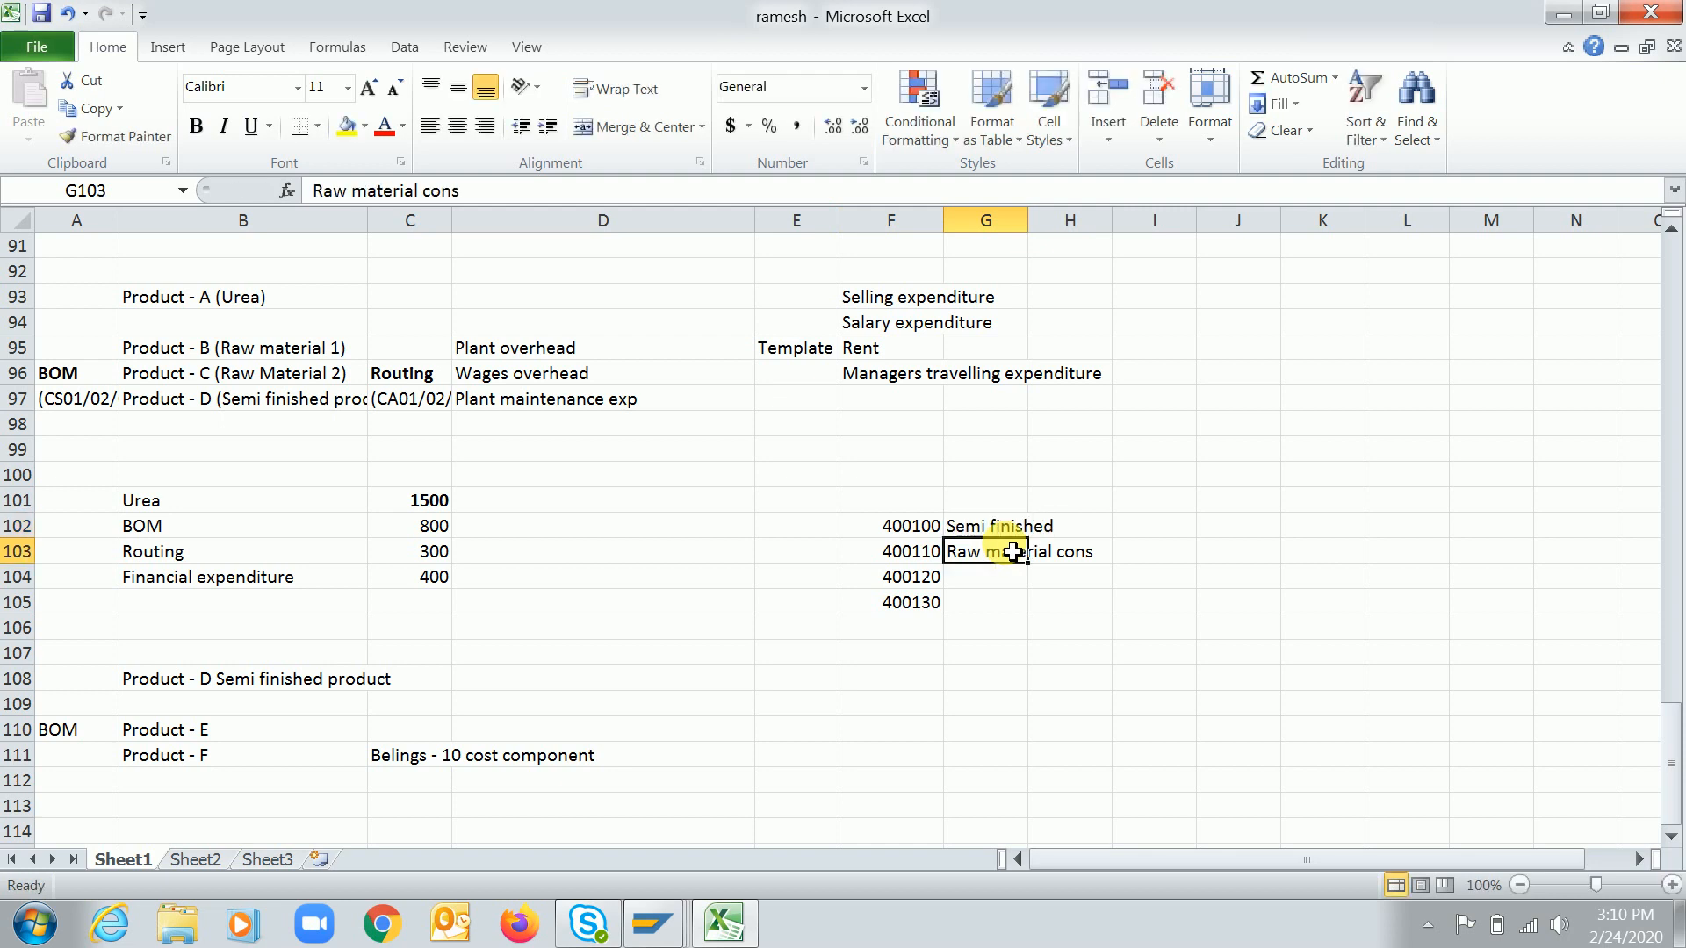
# Switch back to SAP and look up the available cost components for the assignment row of structure RC
pyautogui.click(909, 525)
pyautogui.hotkey('alt', 'Tab')
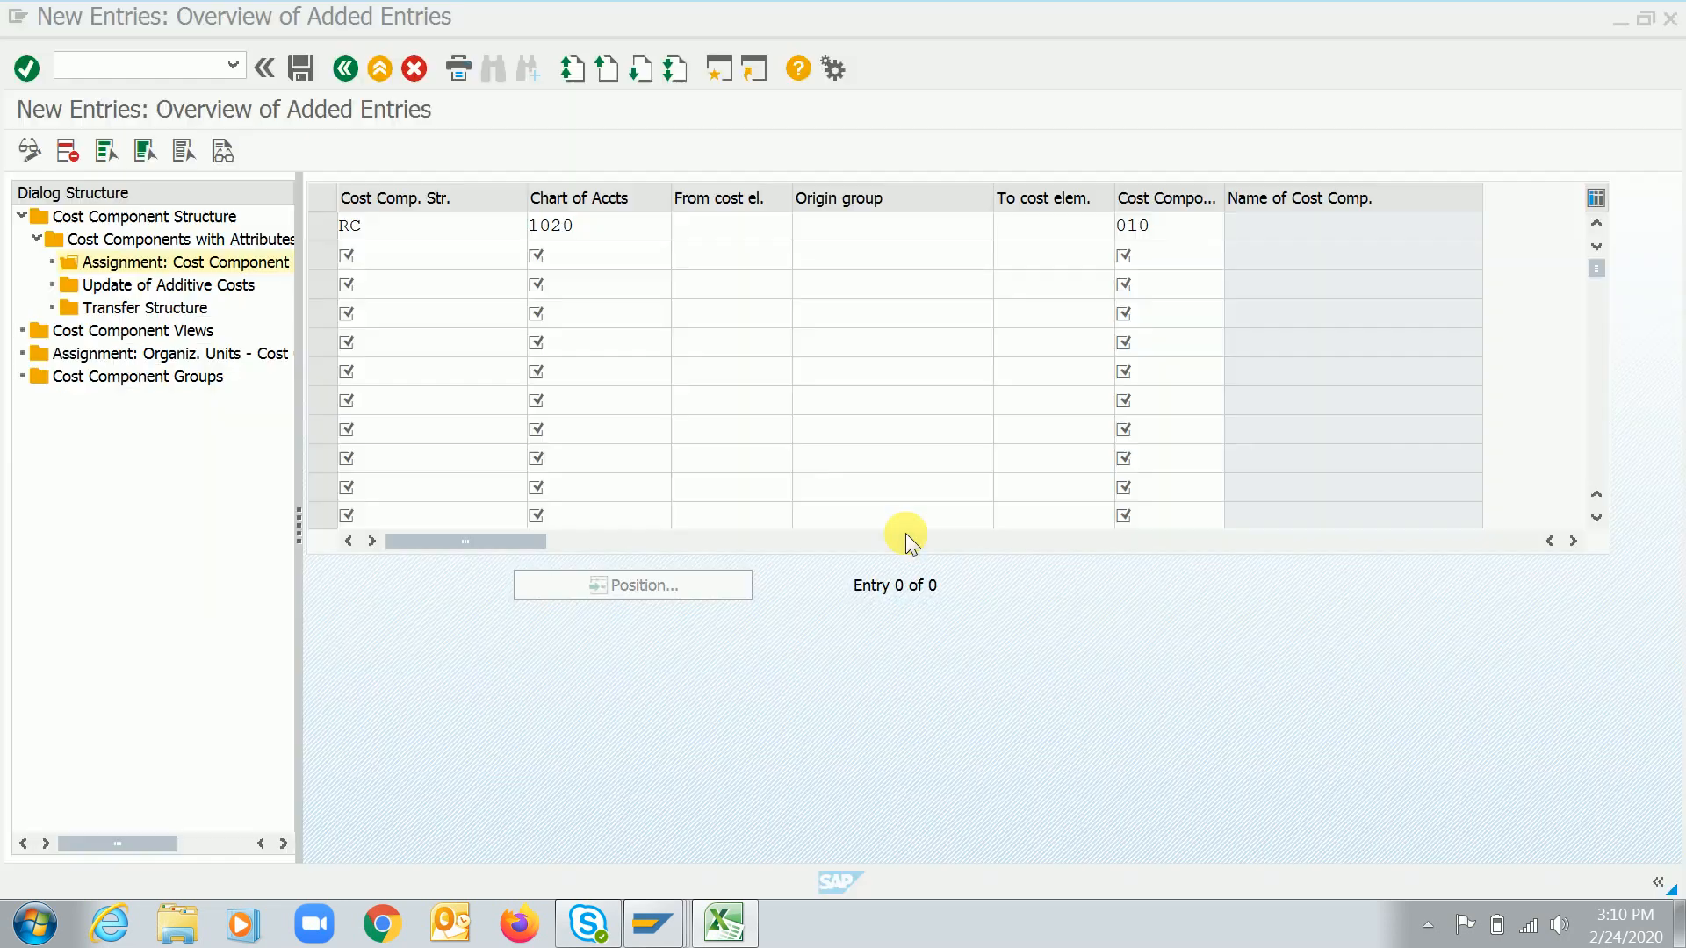
pyautogui.click(693, 230)
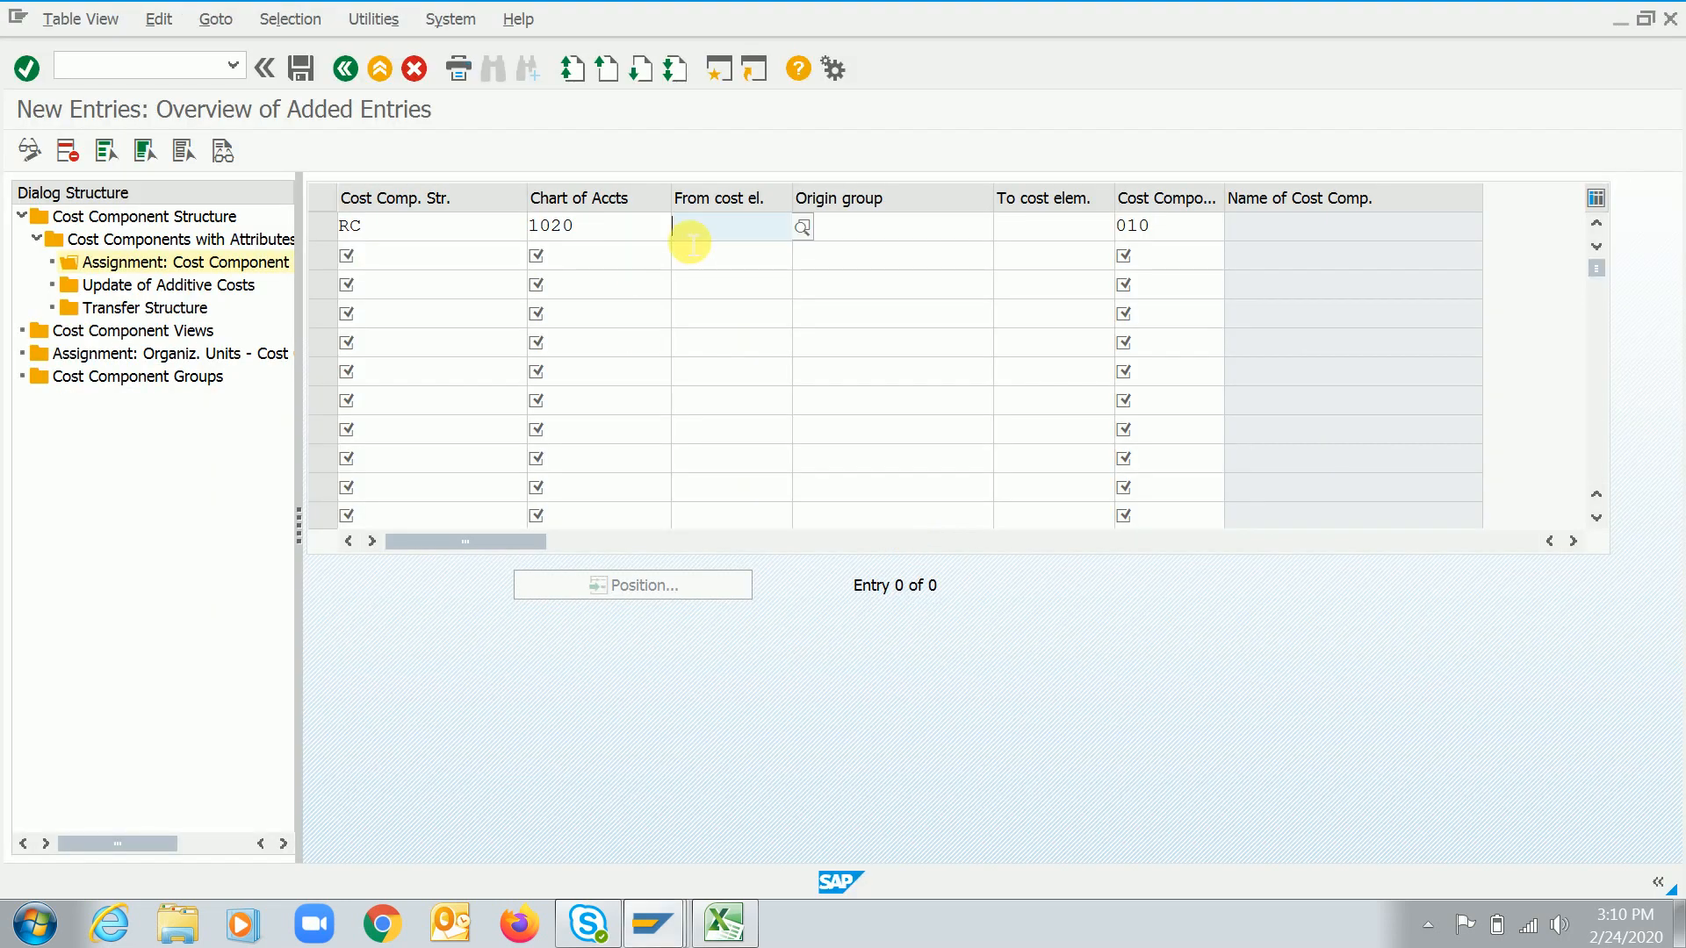
pyautogui.click(1197, 229)
pyautogui.press('F4')
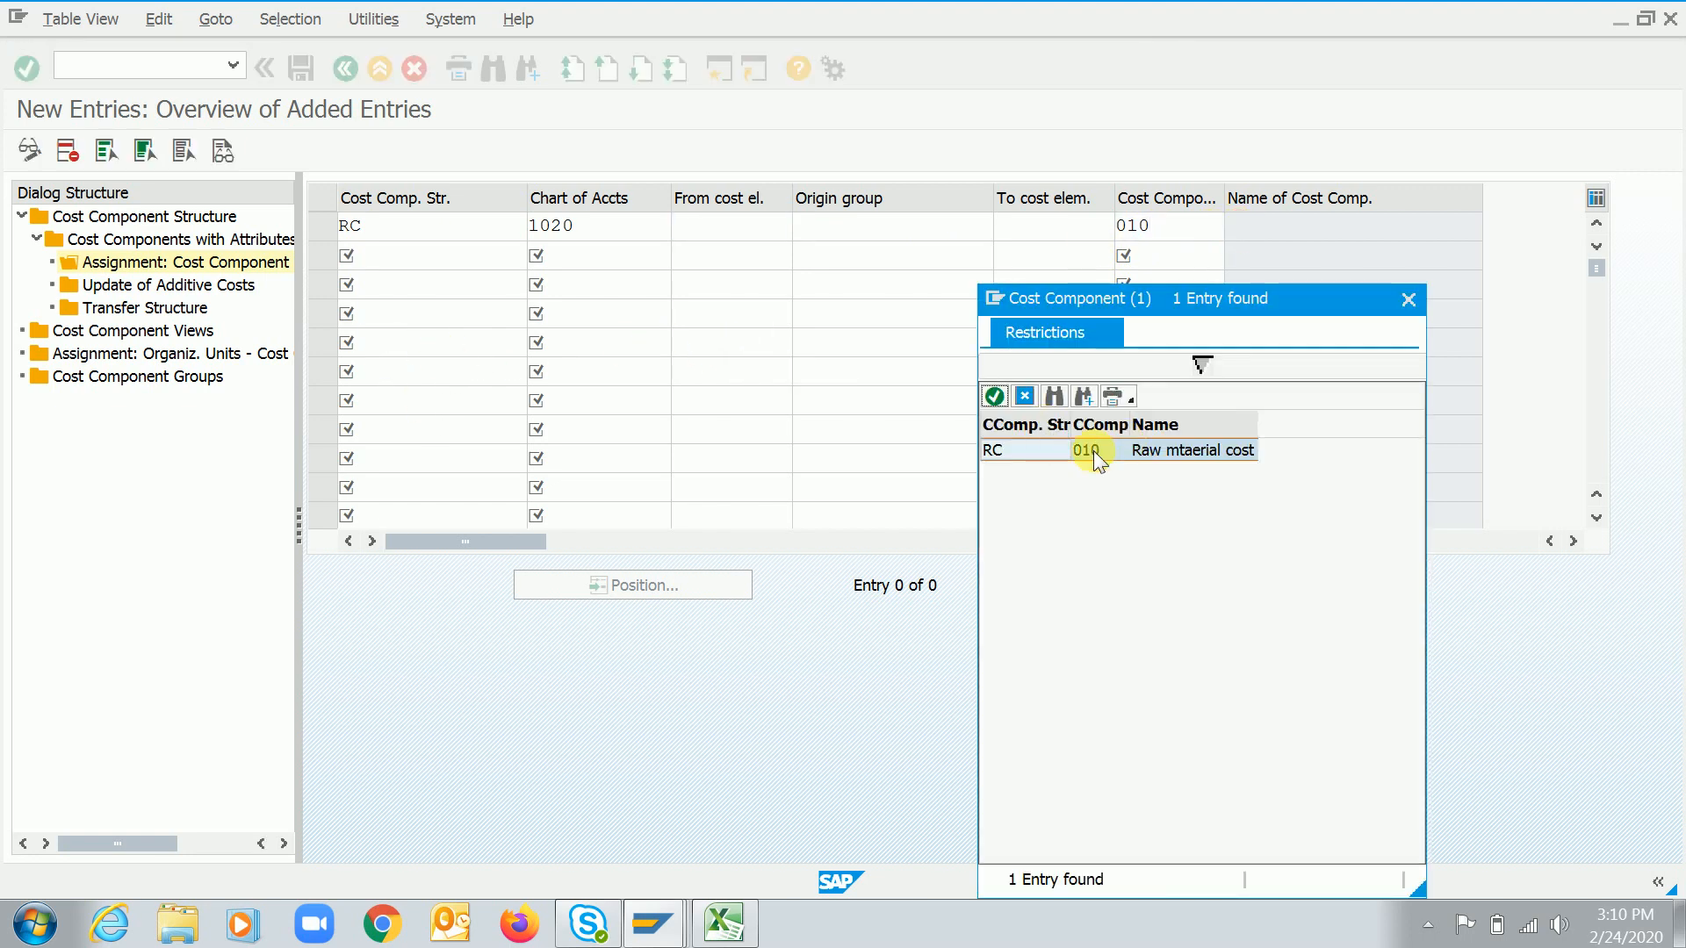
pyautogui.click(1408, 303)
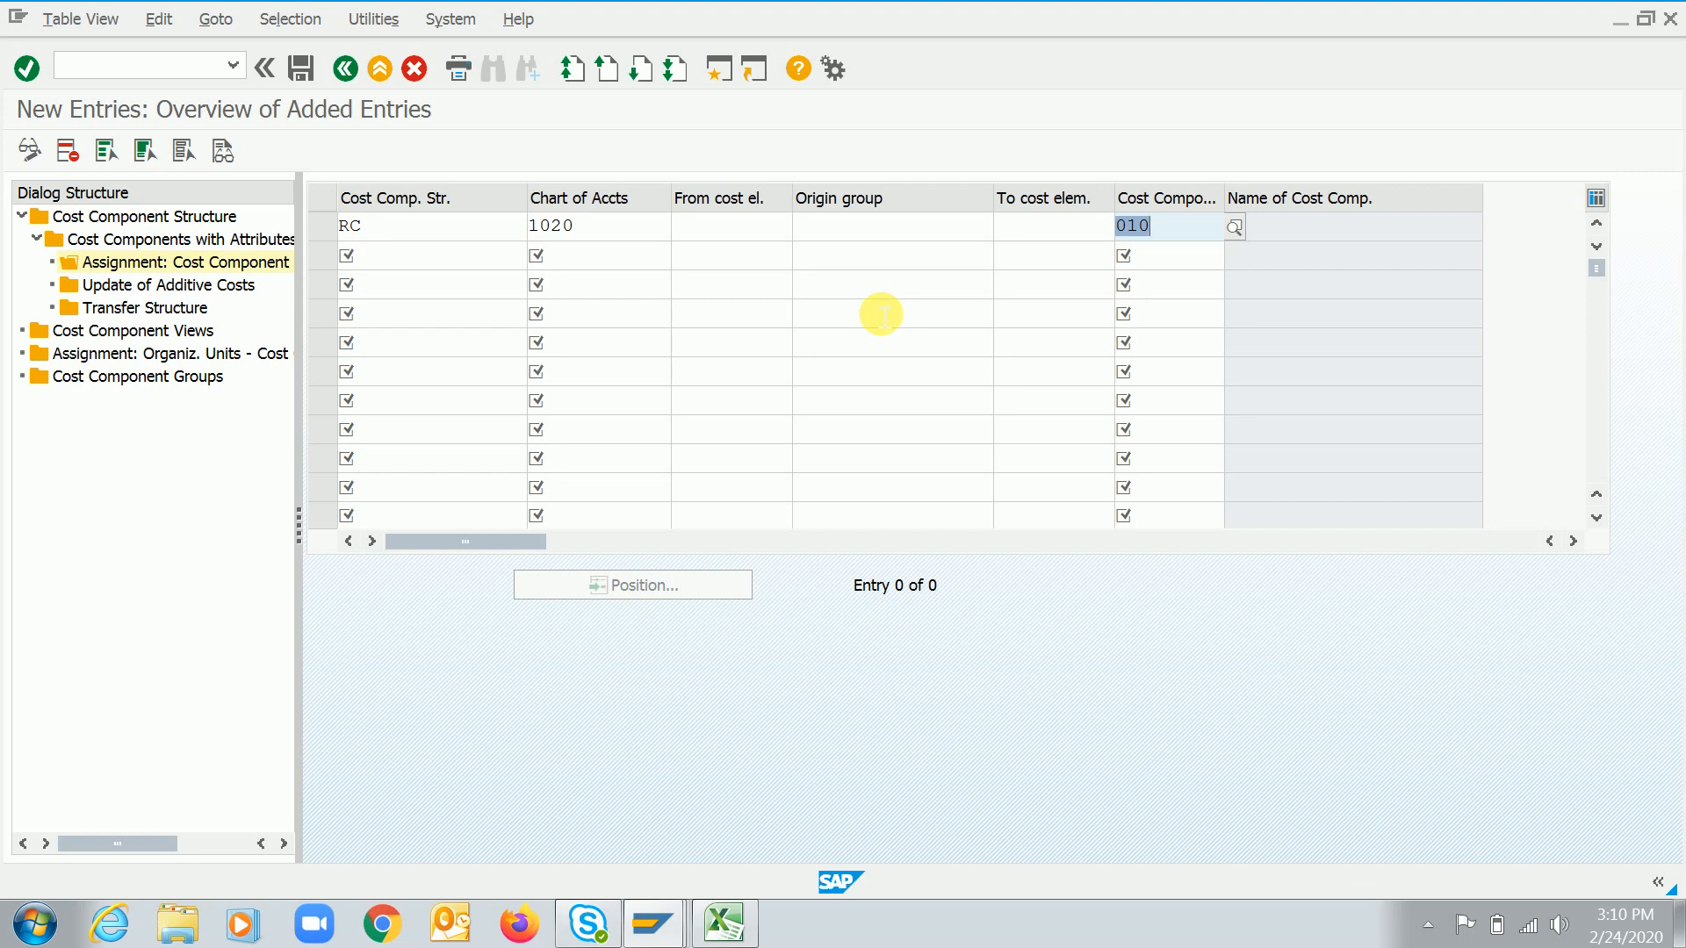
# Switch to Excel and enter cost component 10 with the label Raw material in cells D102 and E102
pyautogui.hotkey('alt', 'Tab')
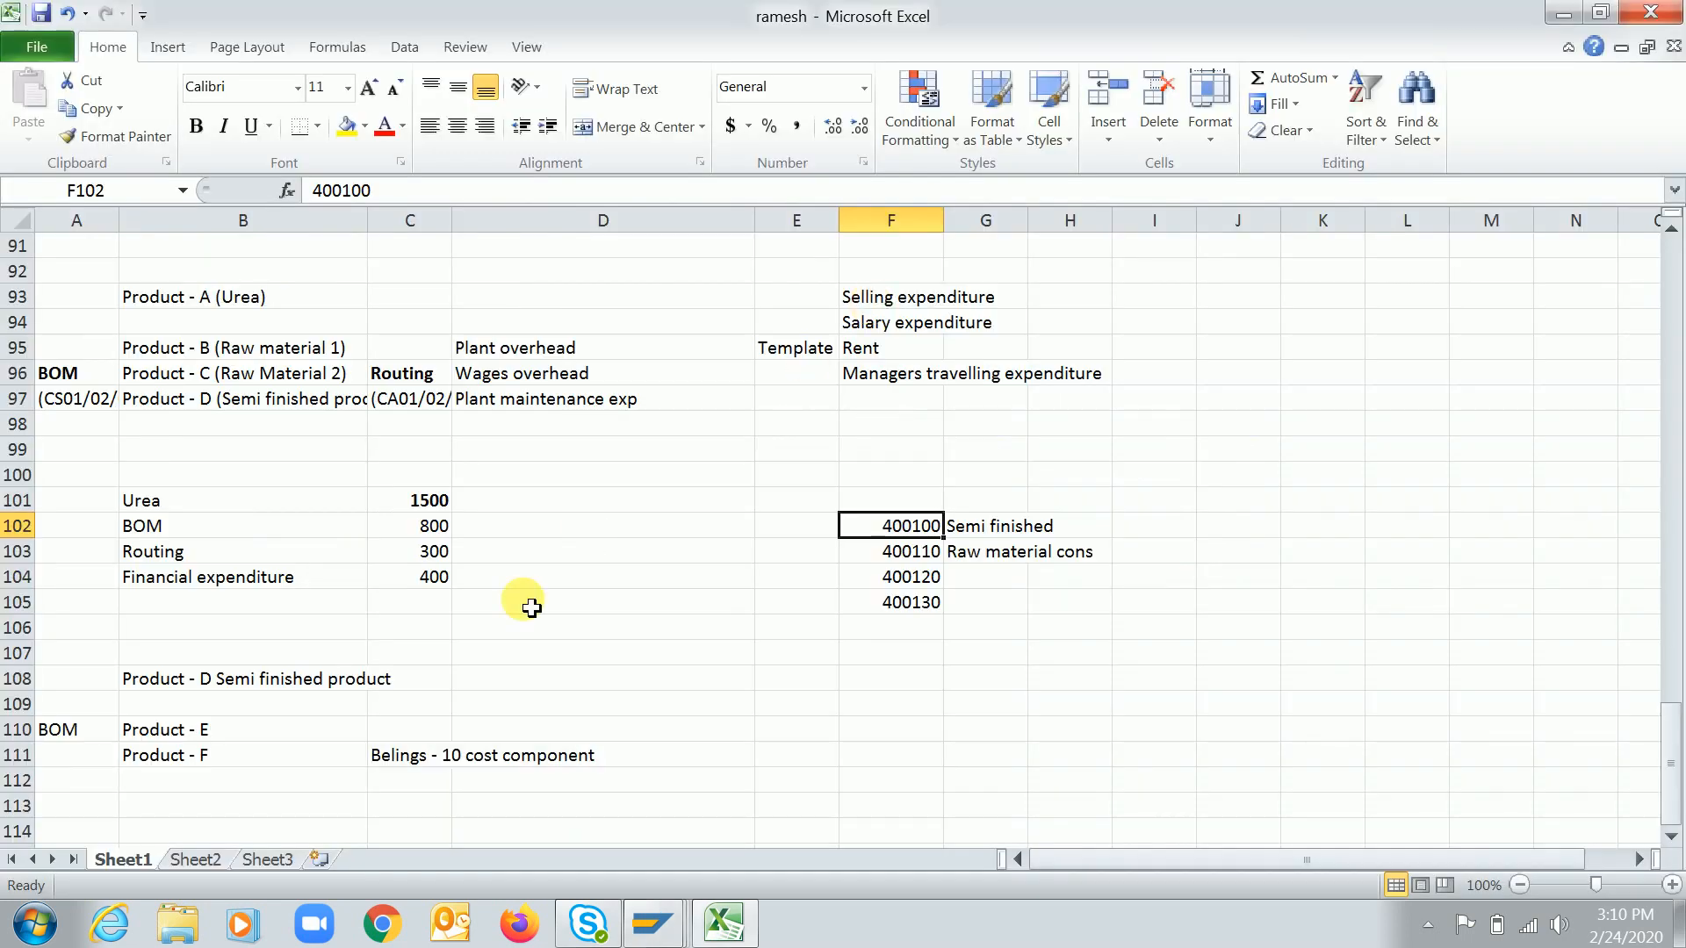
pyautogui.click(635, 531)
pyautogui.write('10')
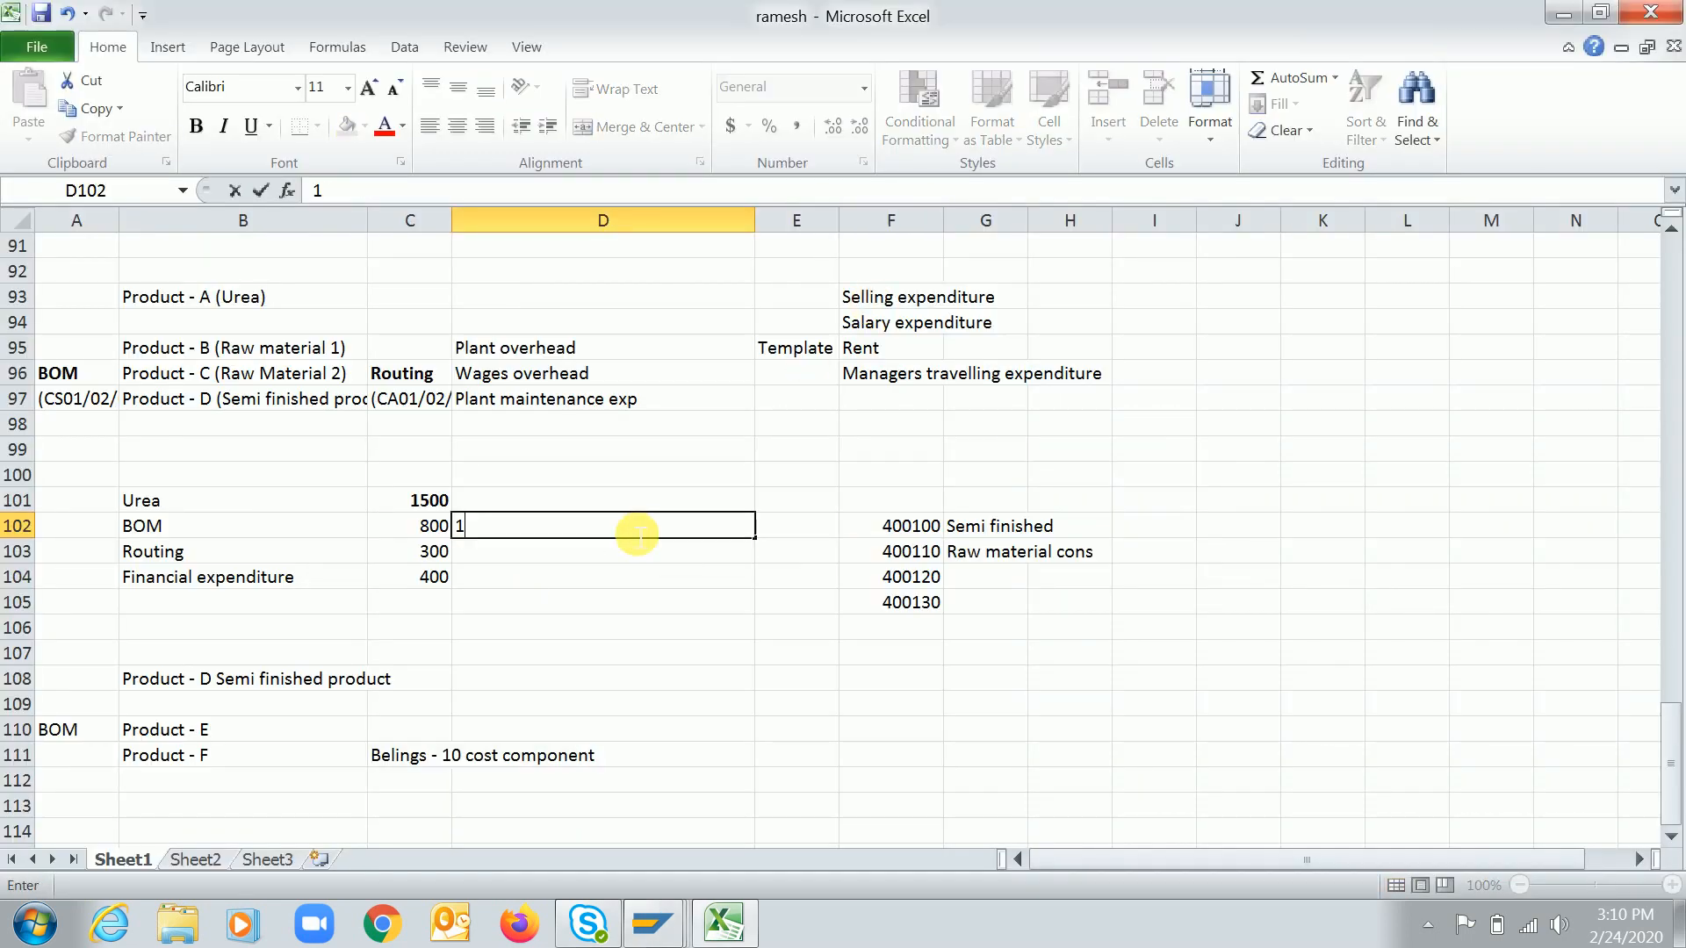
pyautogui.press('Tab')
pyautogui.write('R')
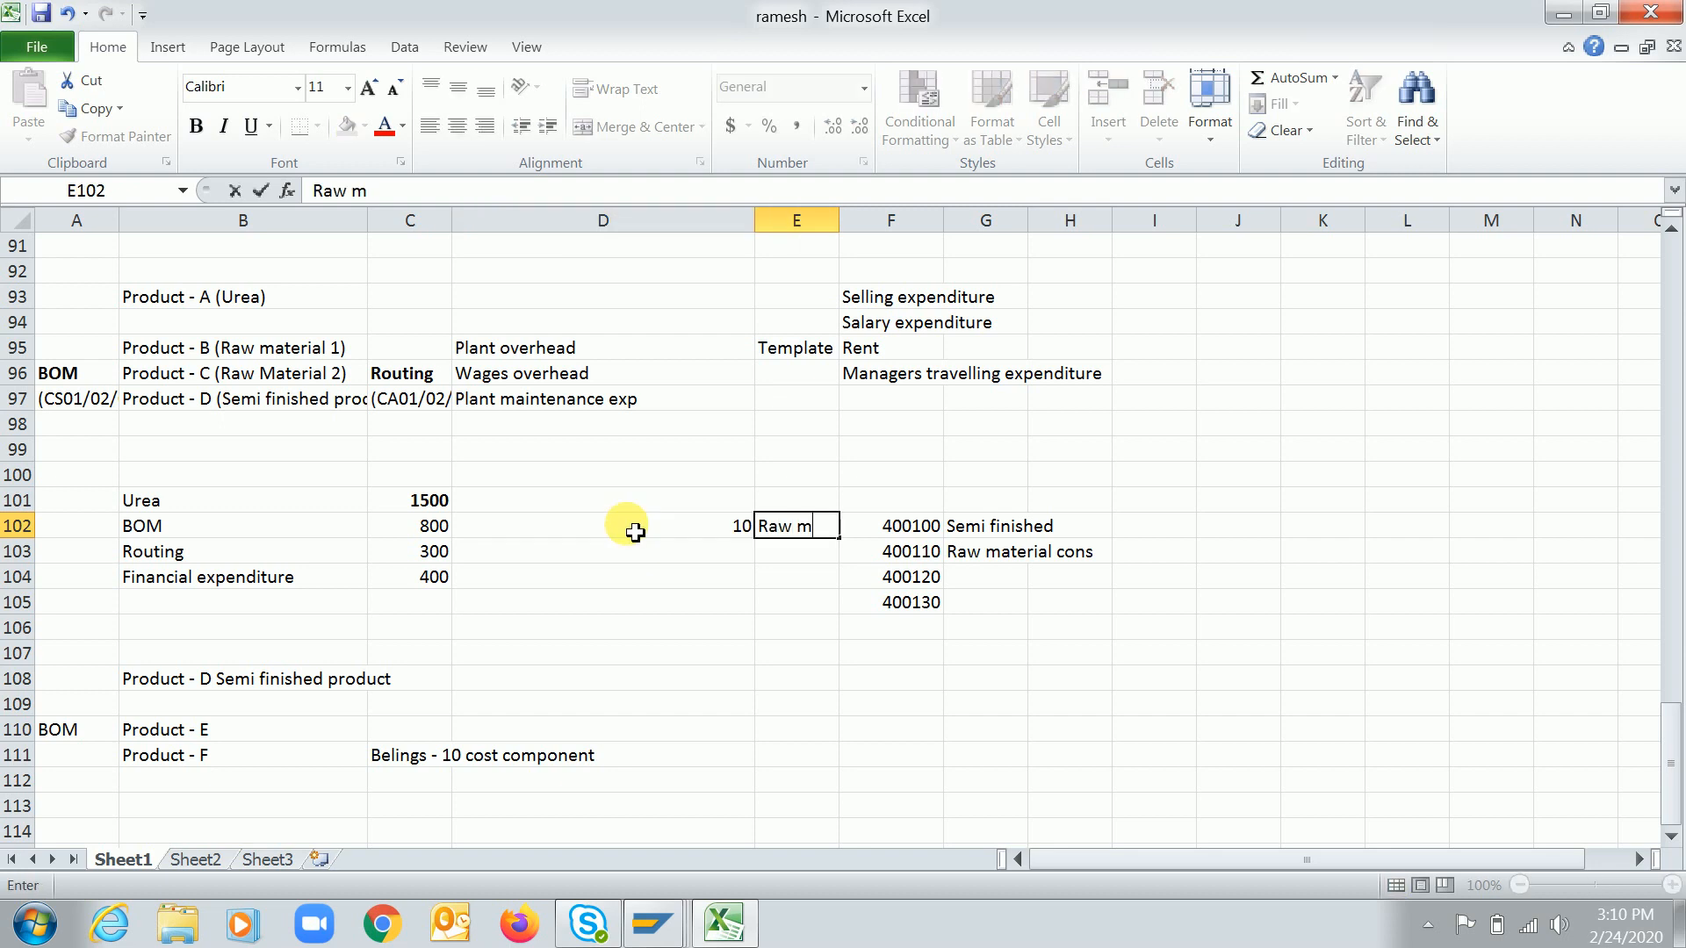
pyautogui.write('aw material')
pyautogui.press('Return')
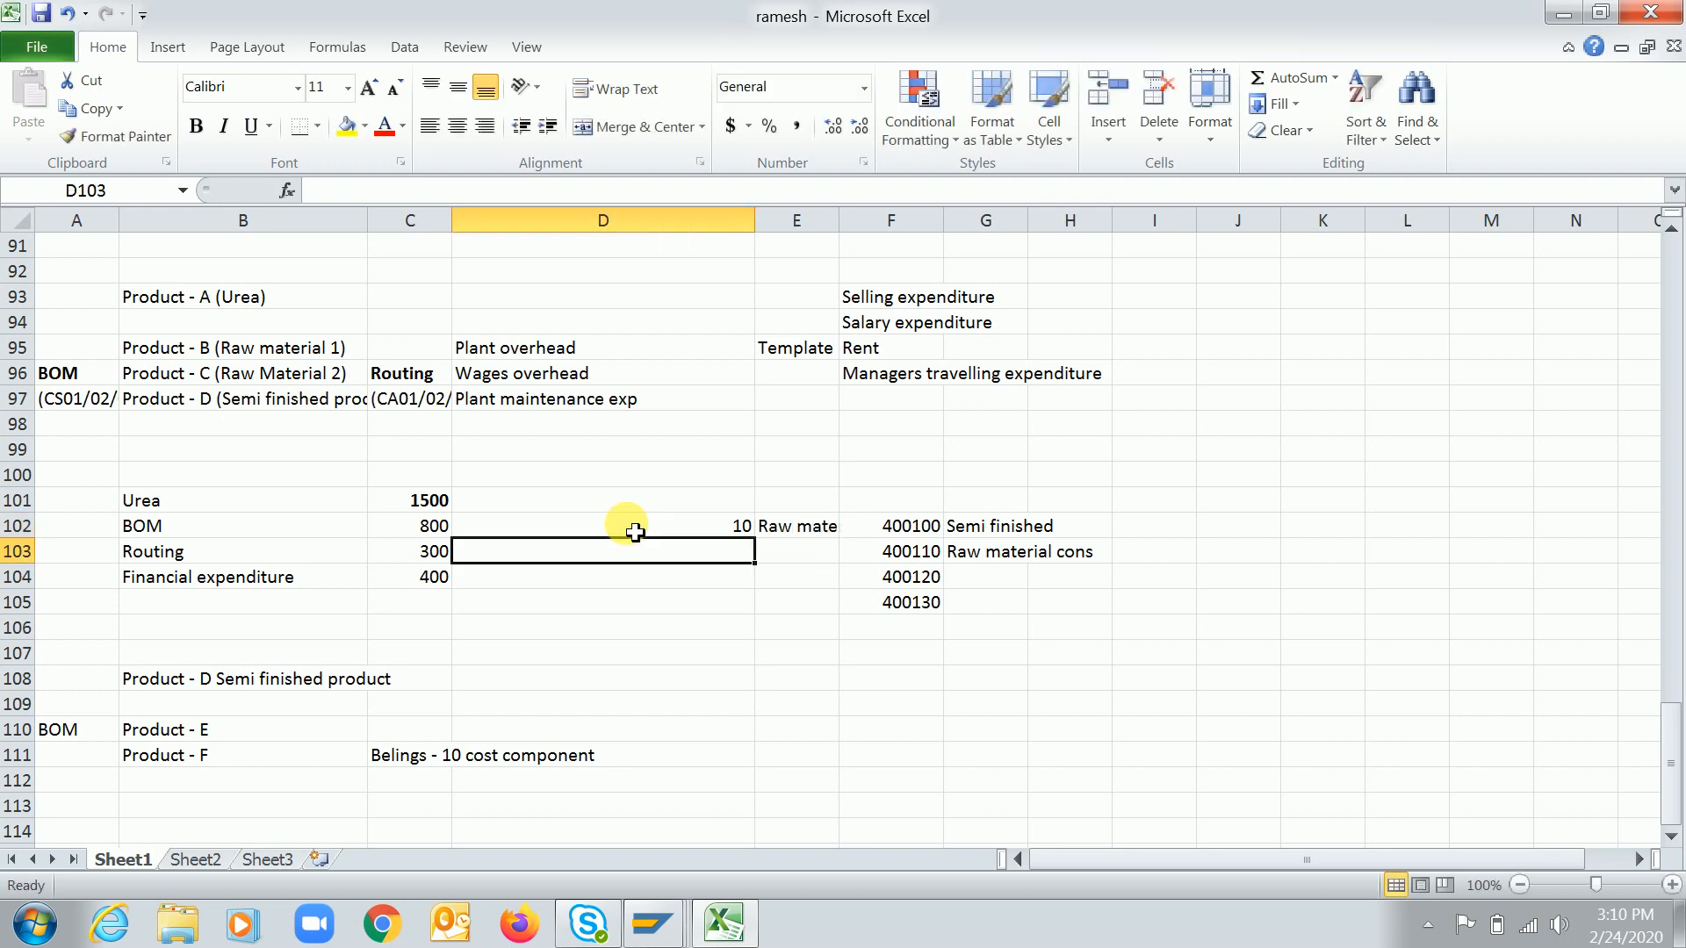
# Enter cost component 20 with the label Semi finished in cells D103 and E103
pyautogui.write('@0')
pyautogui.press('Return')
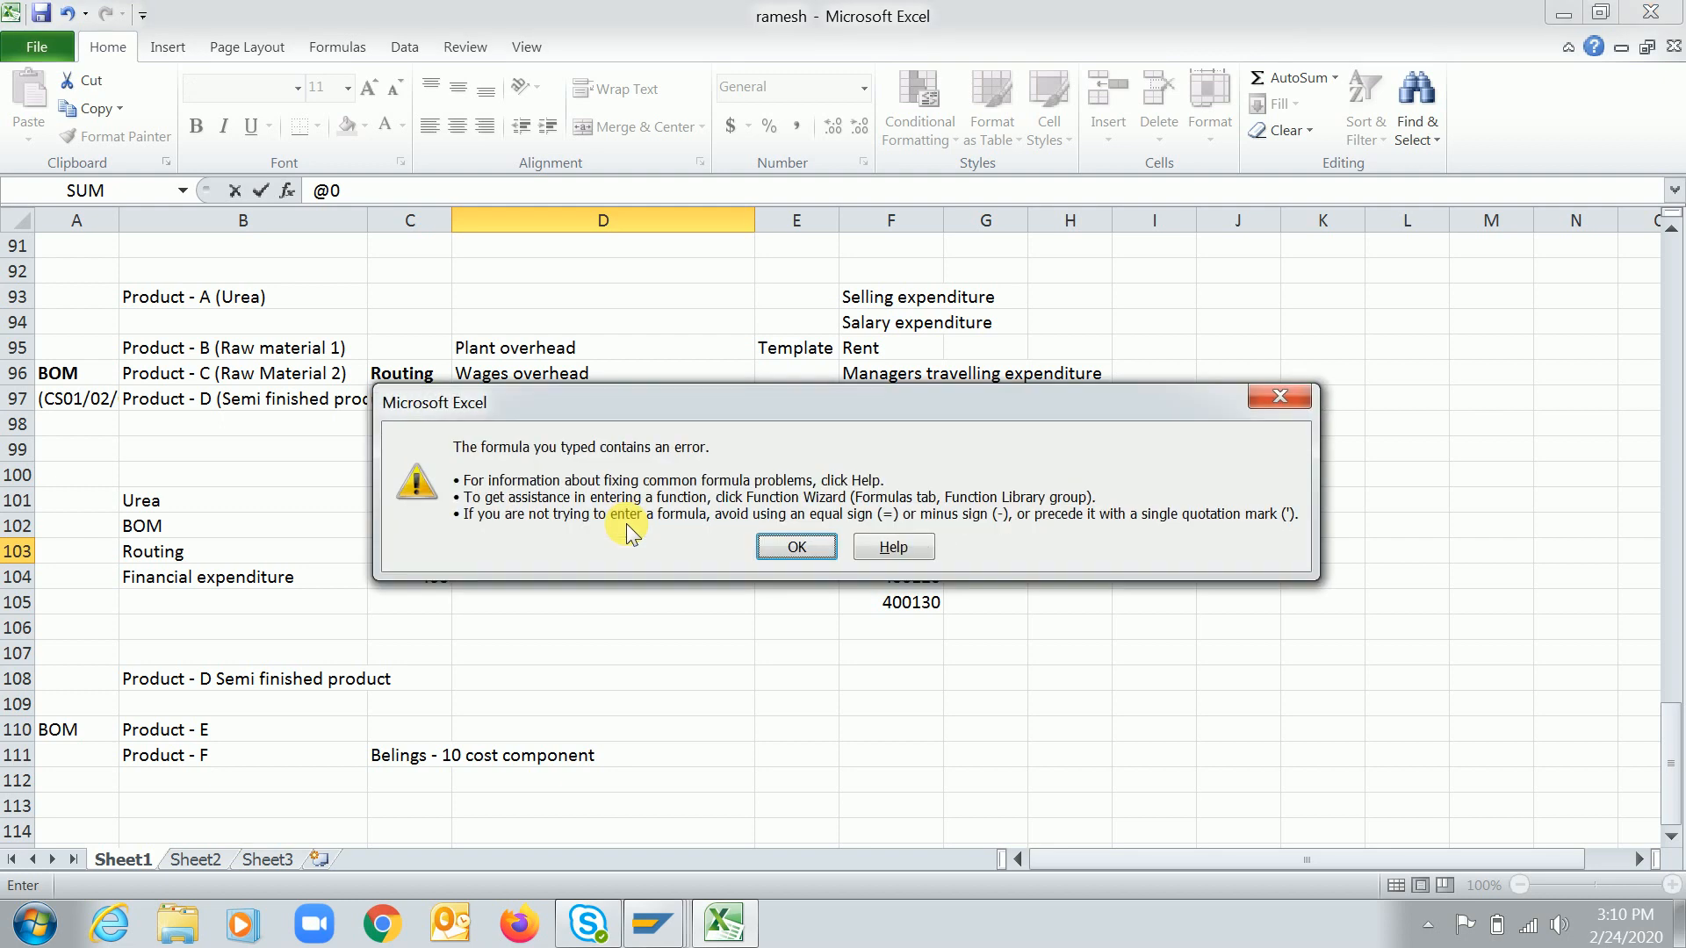
pyautogui.press('Return')
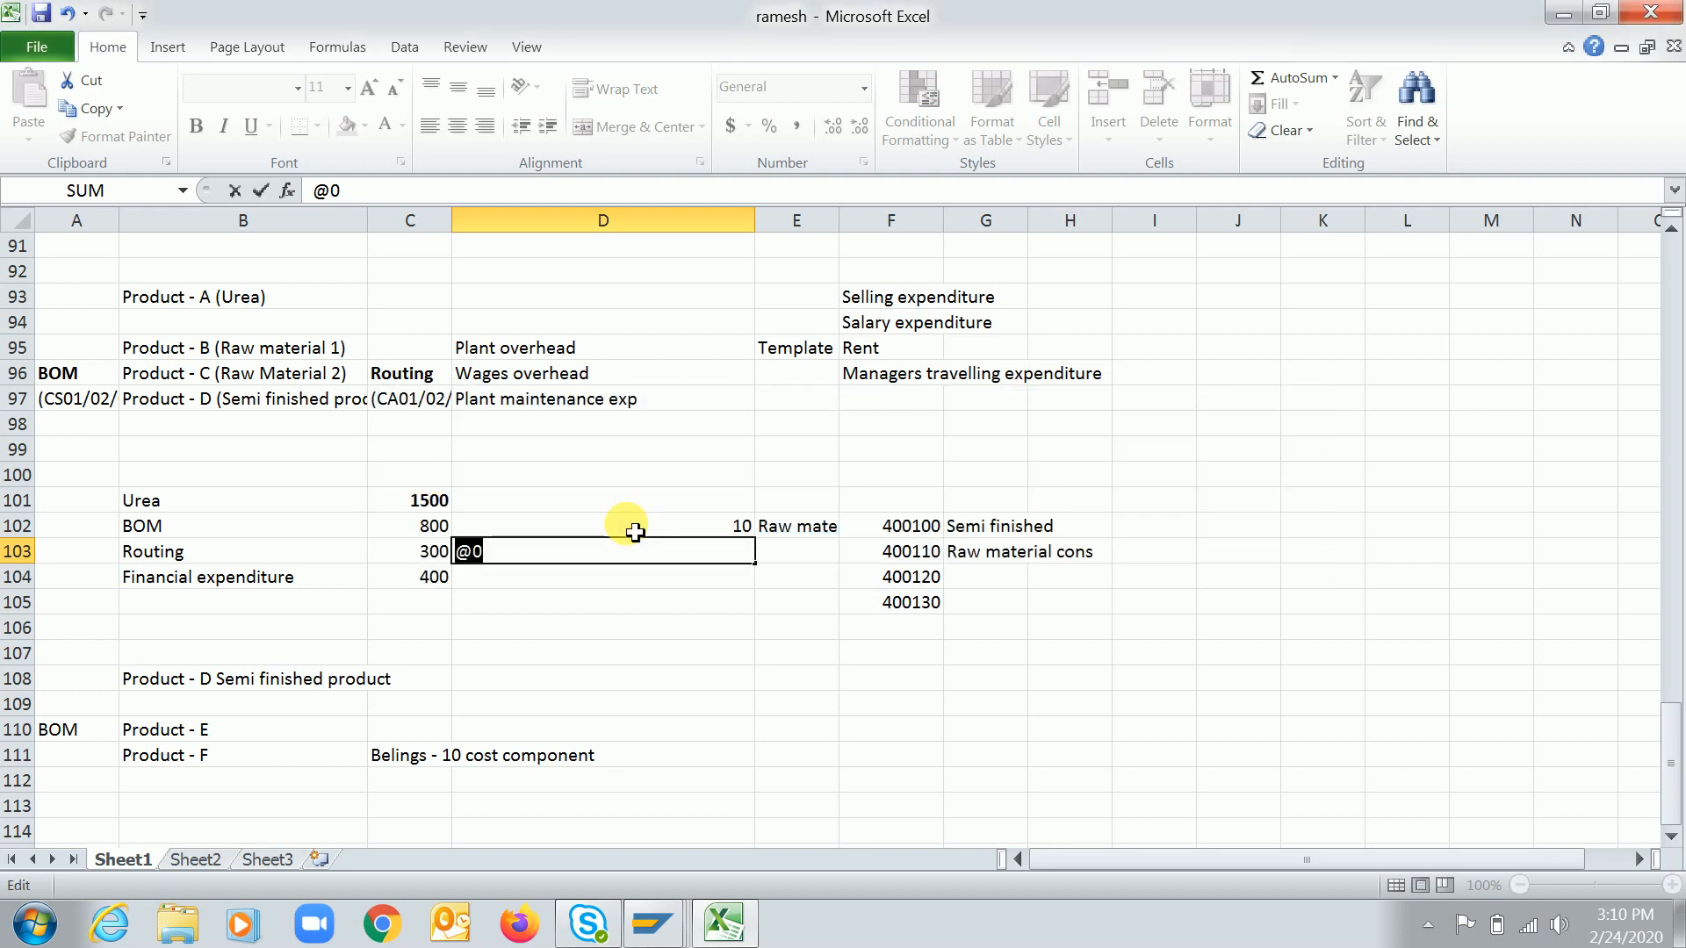
pyautogui.write('20')
pyautogui.press('Tab')
pyautogui.write('S')
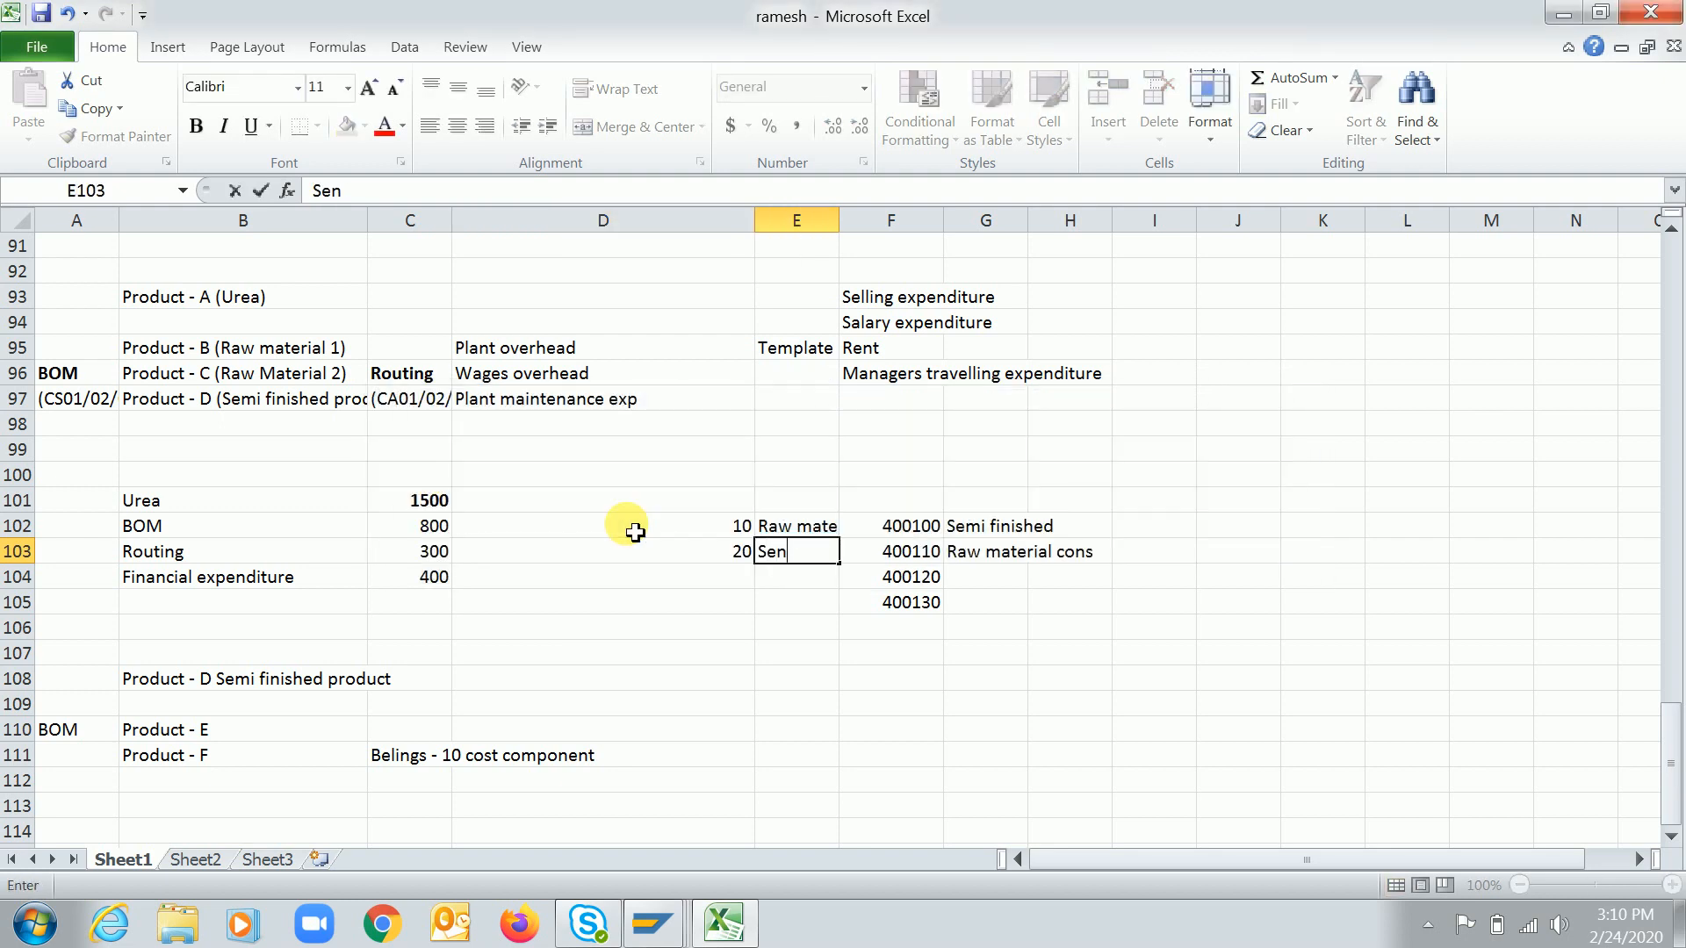
pyautogui.write('emi finished')
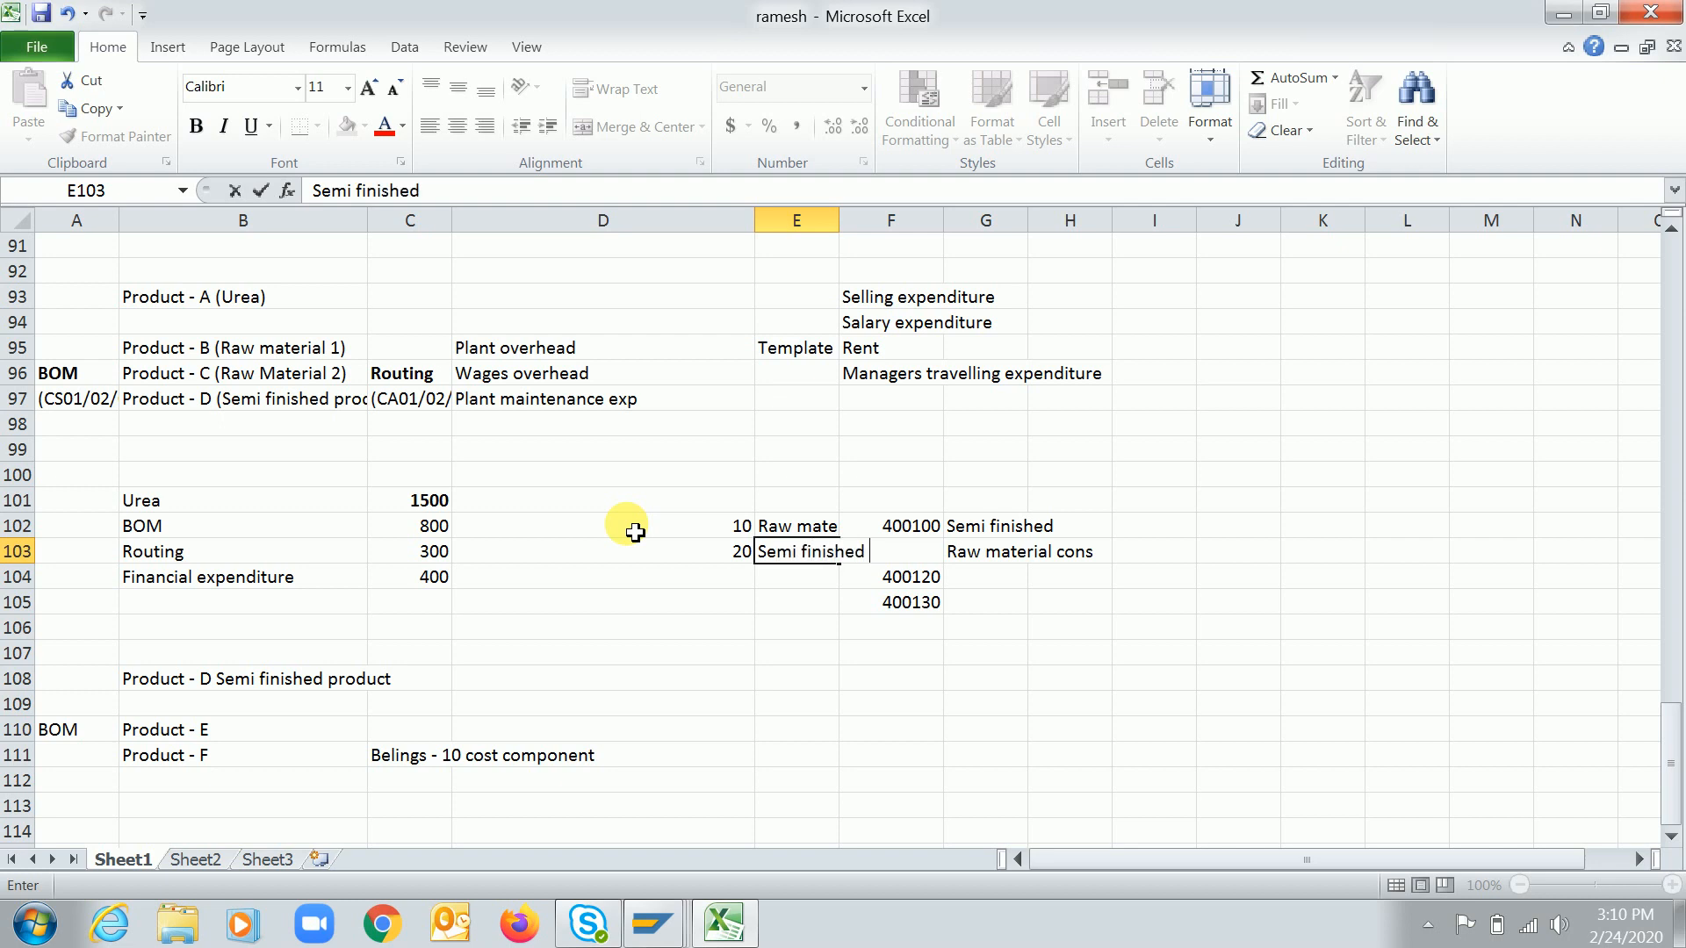
pyautogui.press('Return')
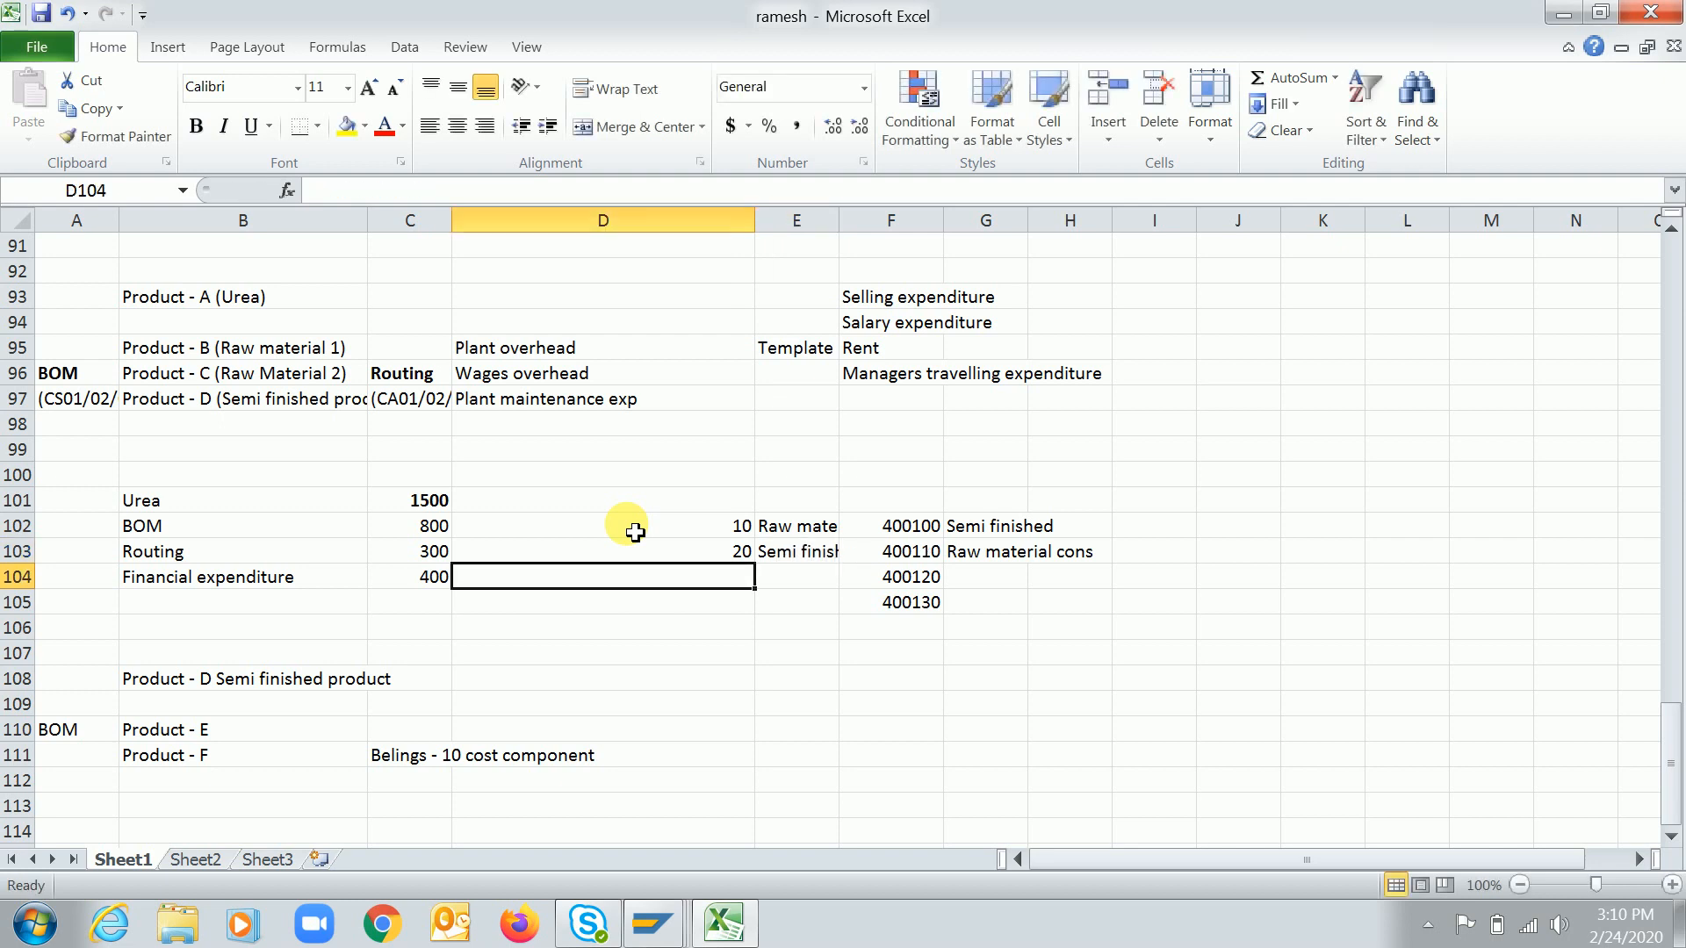
pyautogui.moveTo(726, 531); pyautogui.dragTo(776, 560)
pyautogui.hotkey('alt', 'Tab')
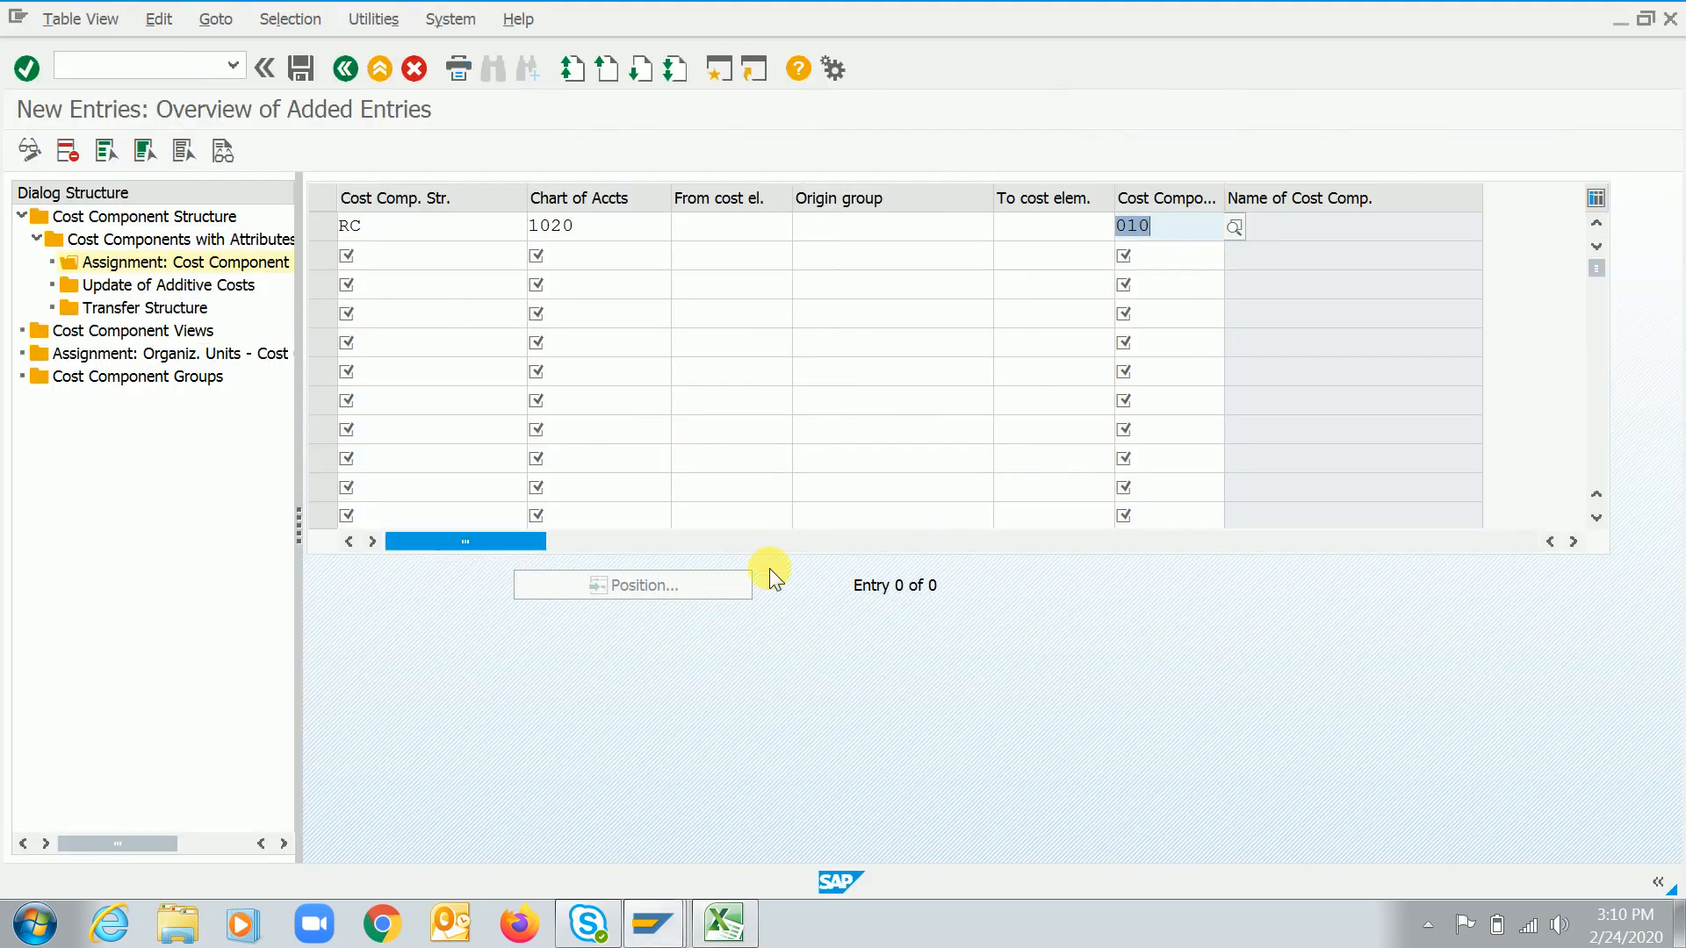
pyautogui.click(856, 231)
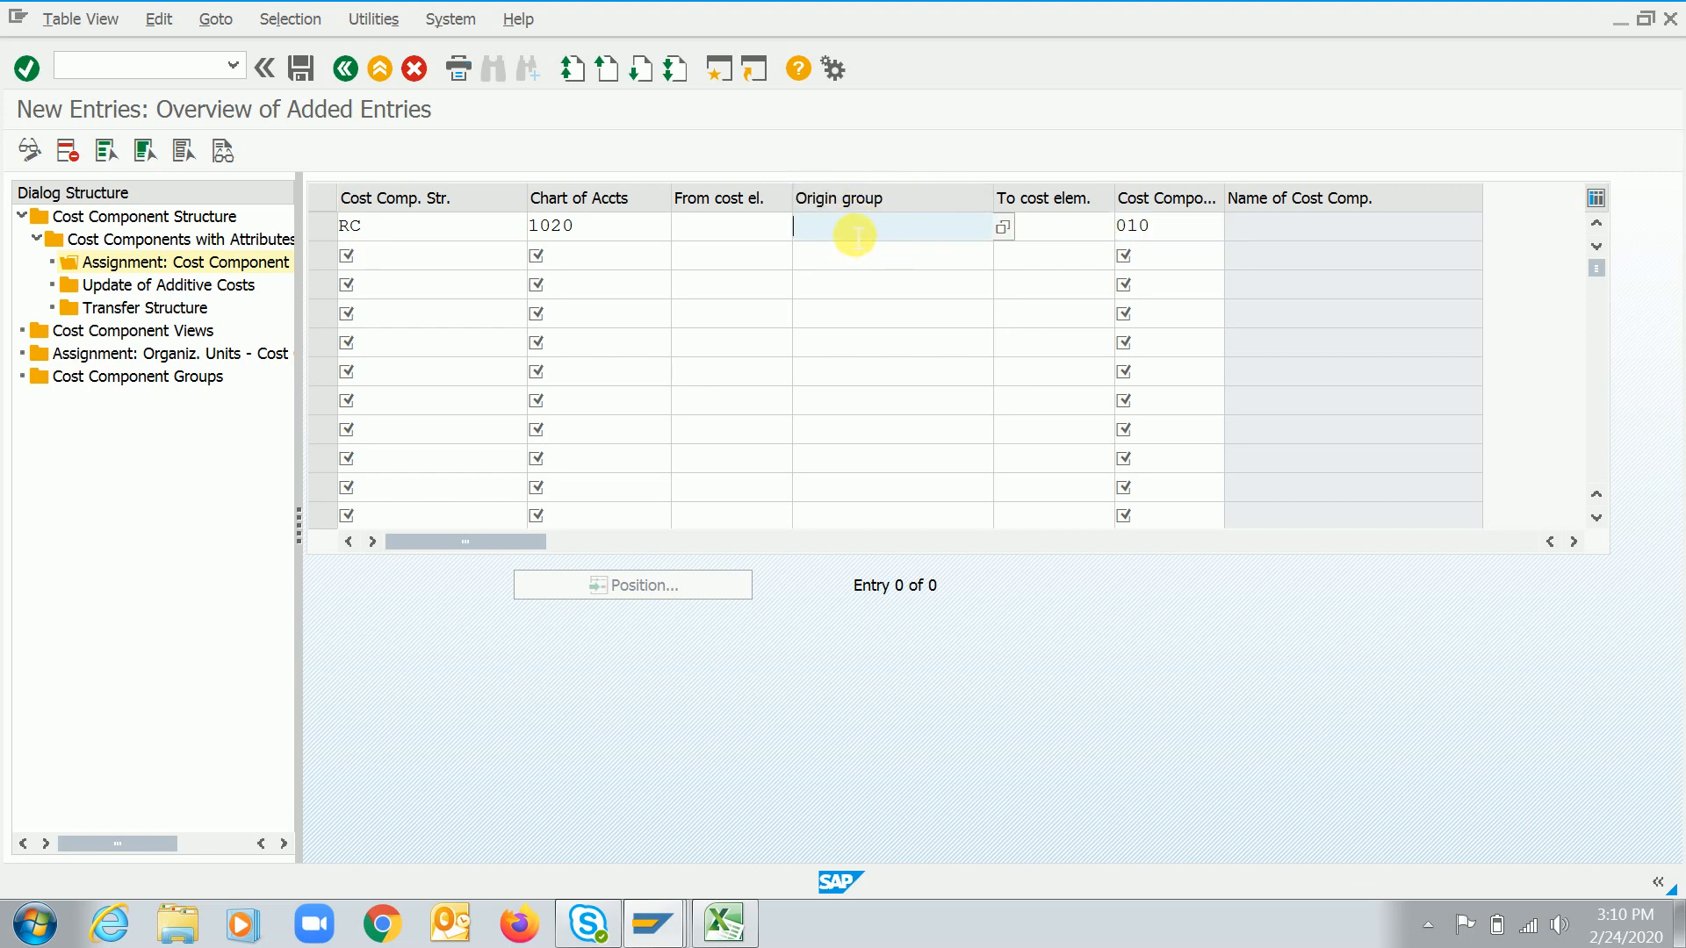
pyautogui.hotkey('alt', 'Tab')
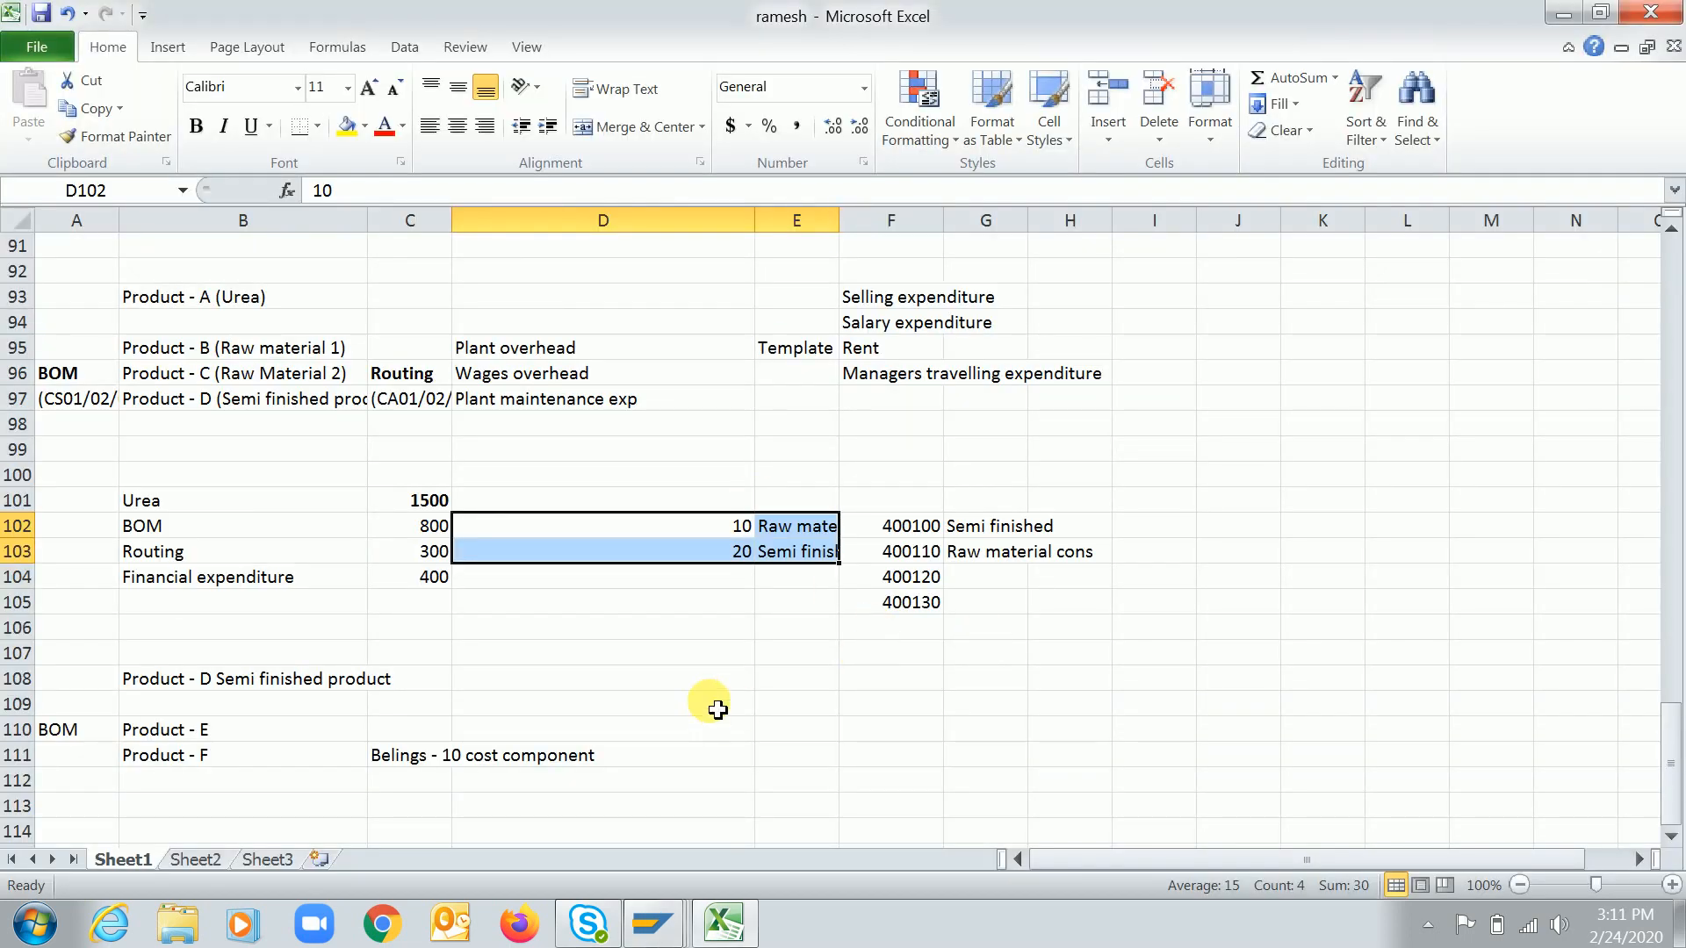
pyautogui.click(582, 634)
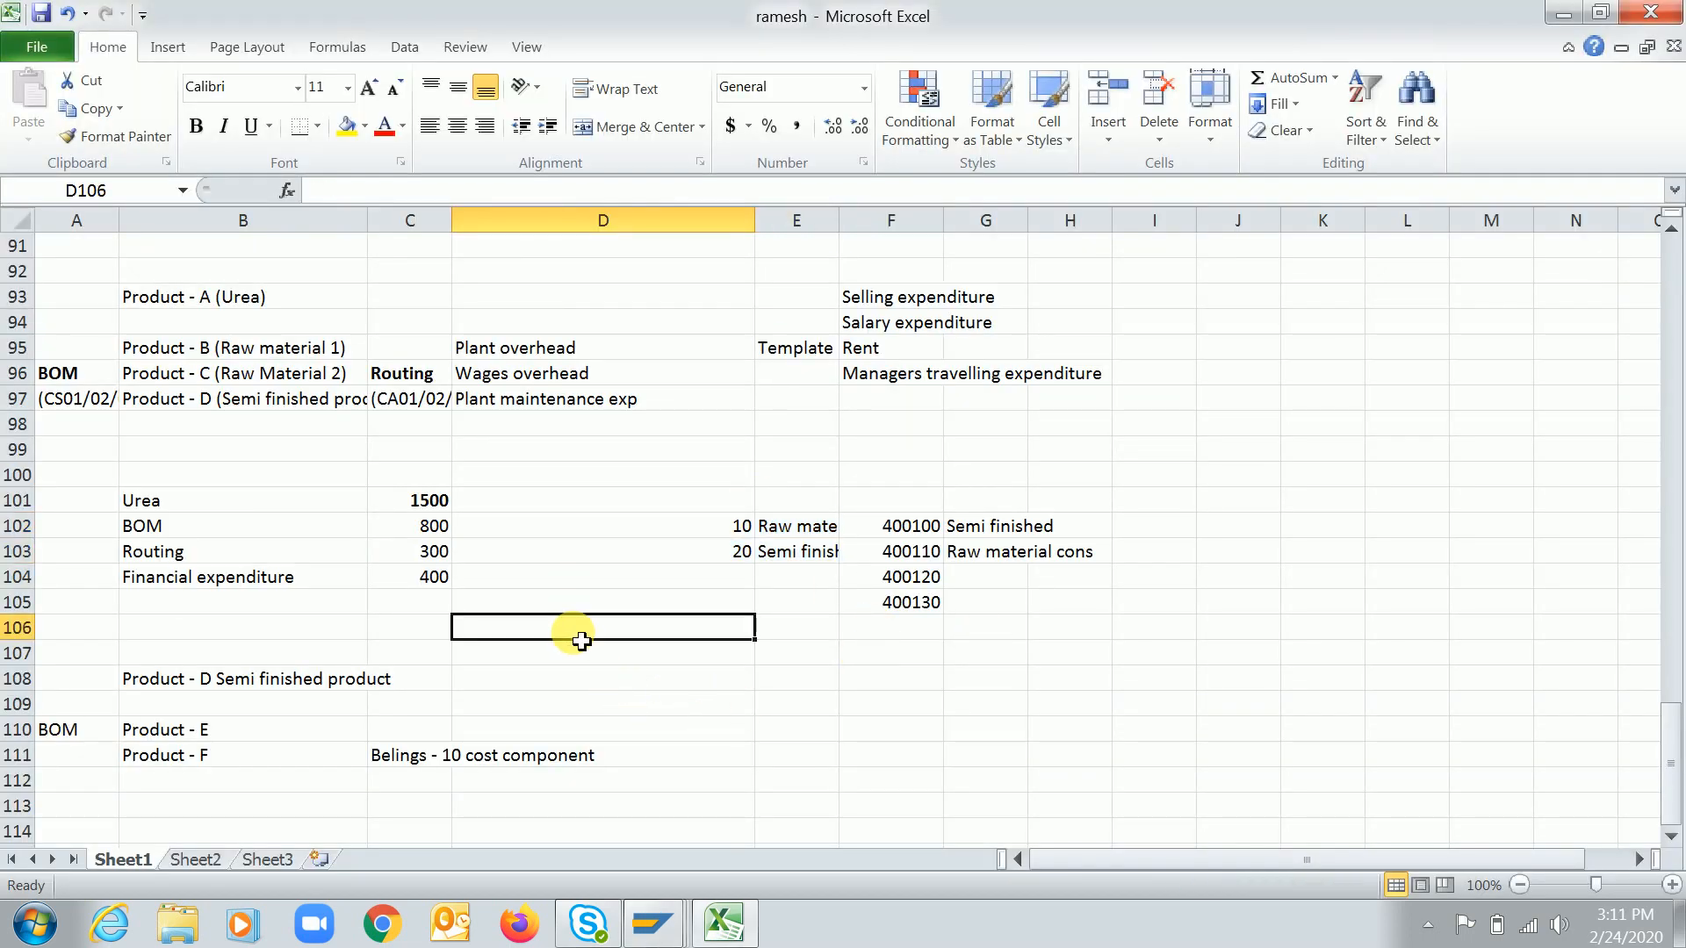
pyautogui.hotkey('alt', 'Tab')
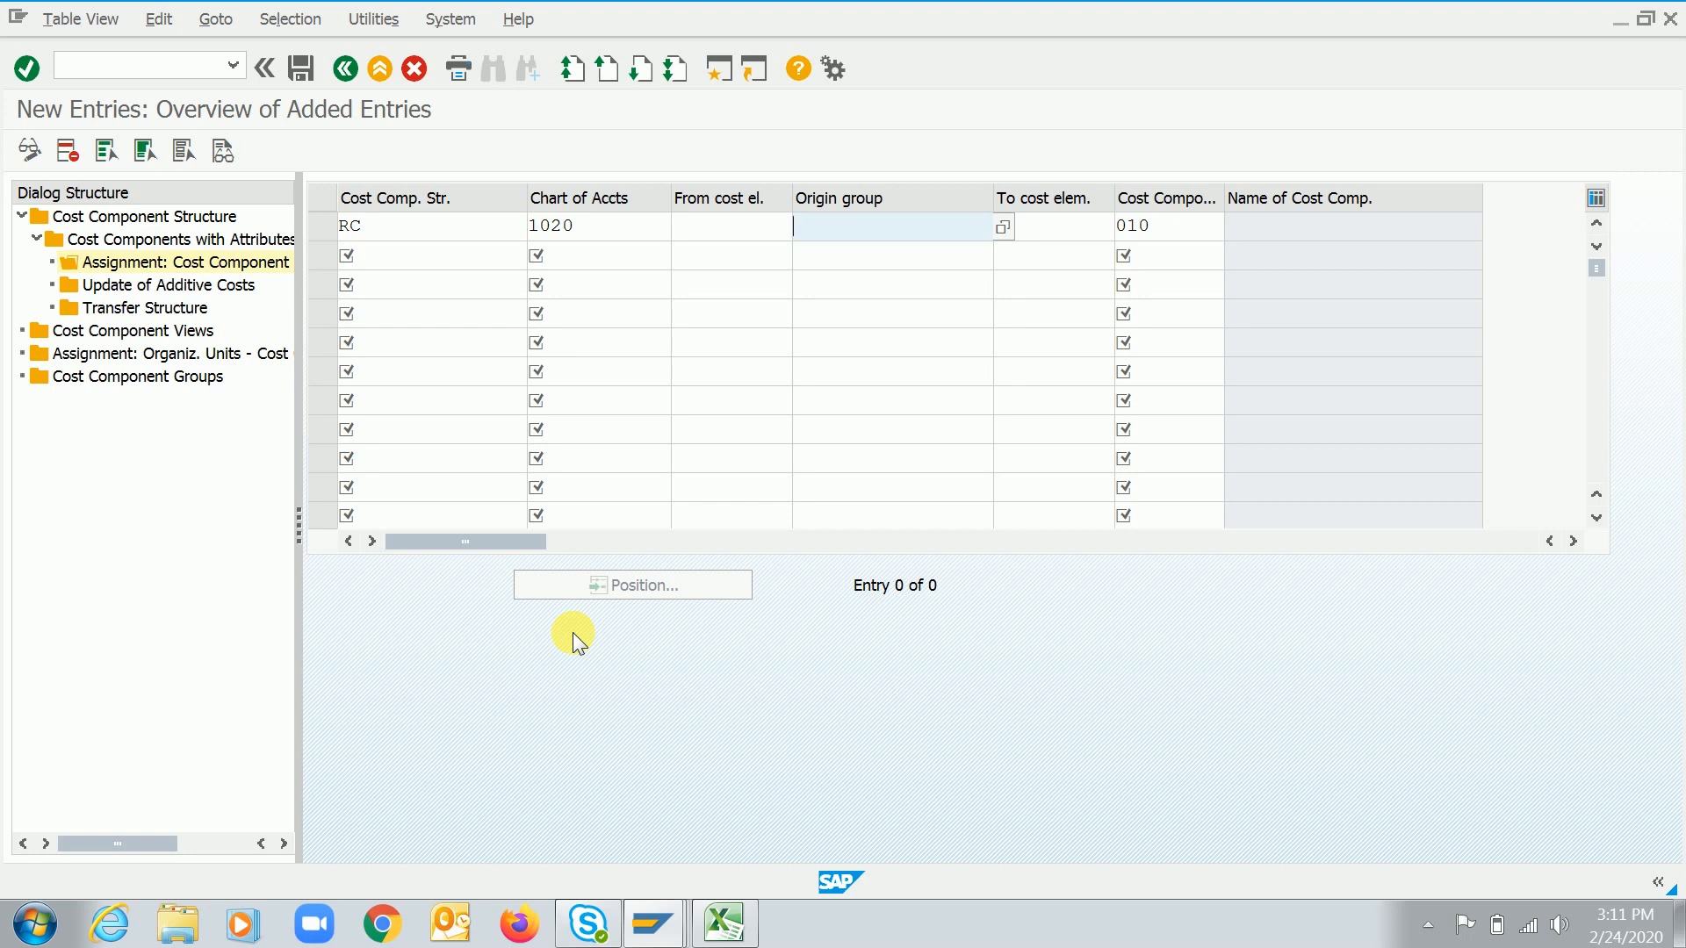
# Open a new SAP session and start transaction SPRO to display the SAP Reference IMG
pyautogui.click(720, 70)
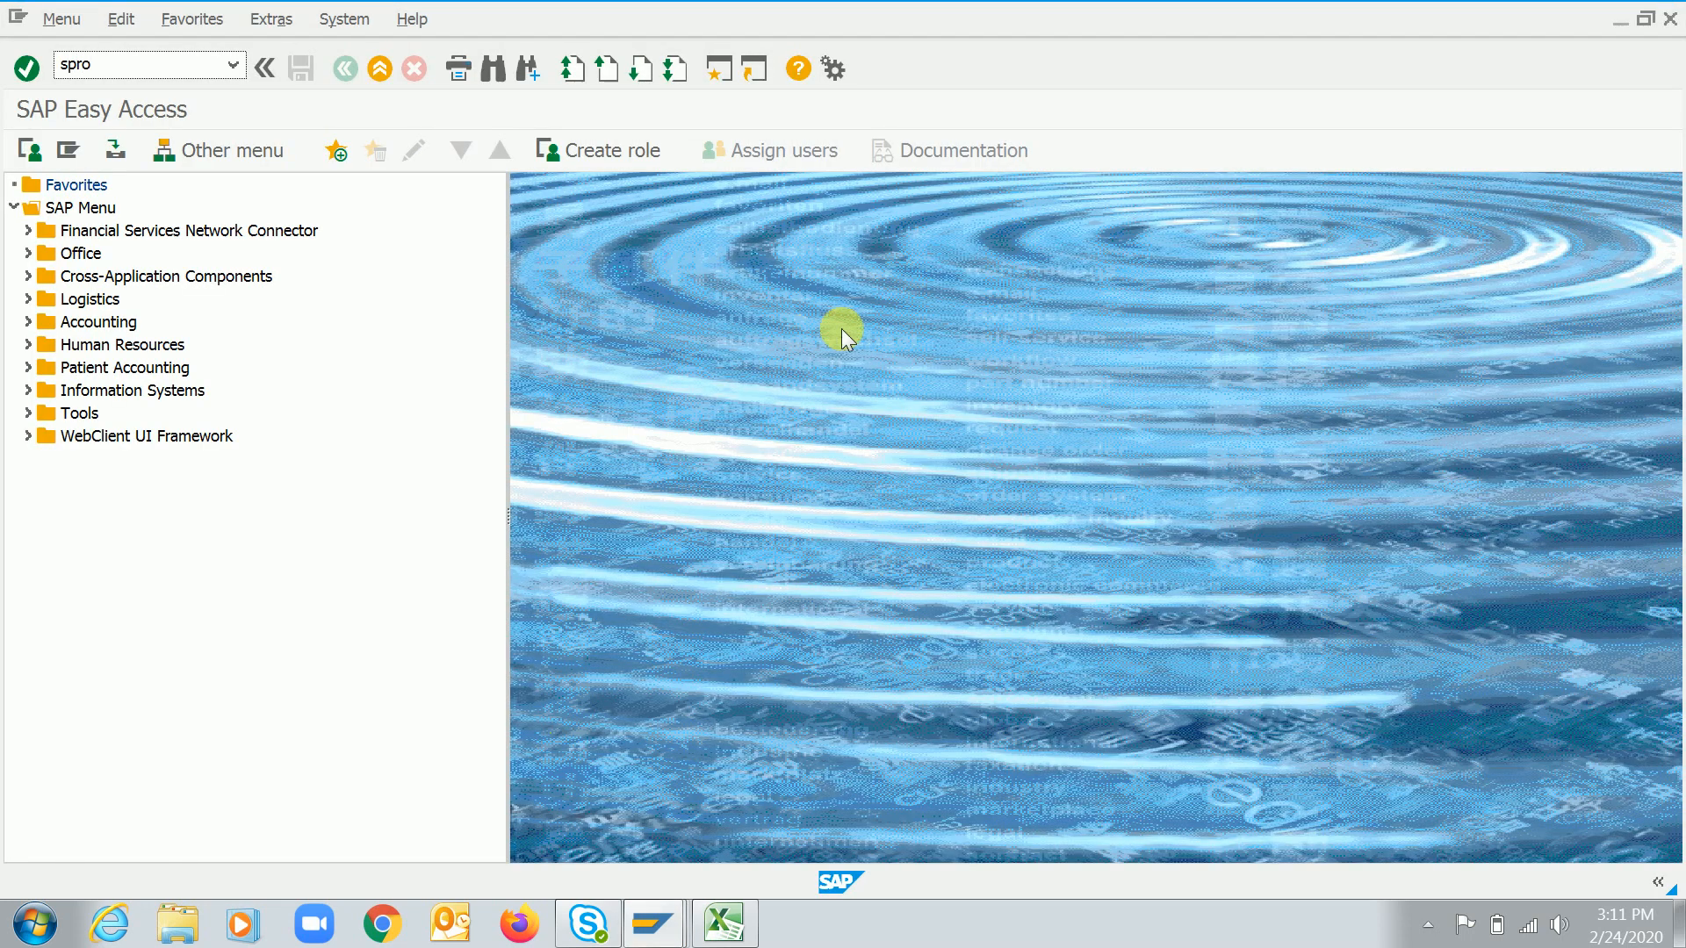
pyautogui.write('spro')
pyautogui.press('Return')
pyautogui.press('F5')
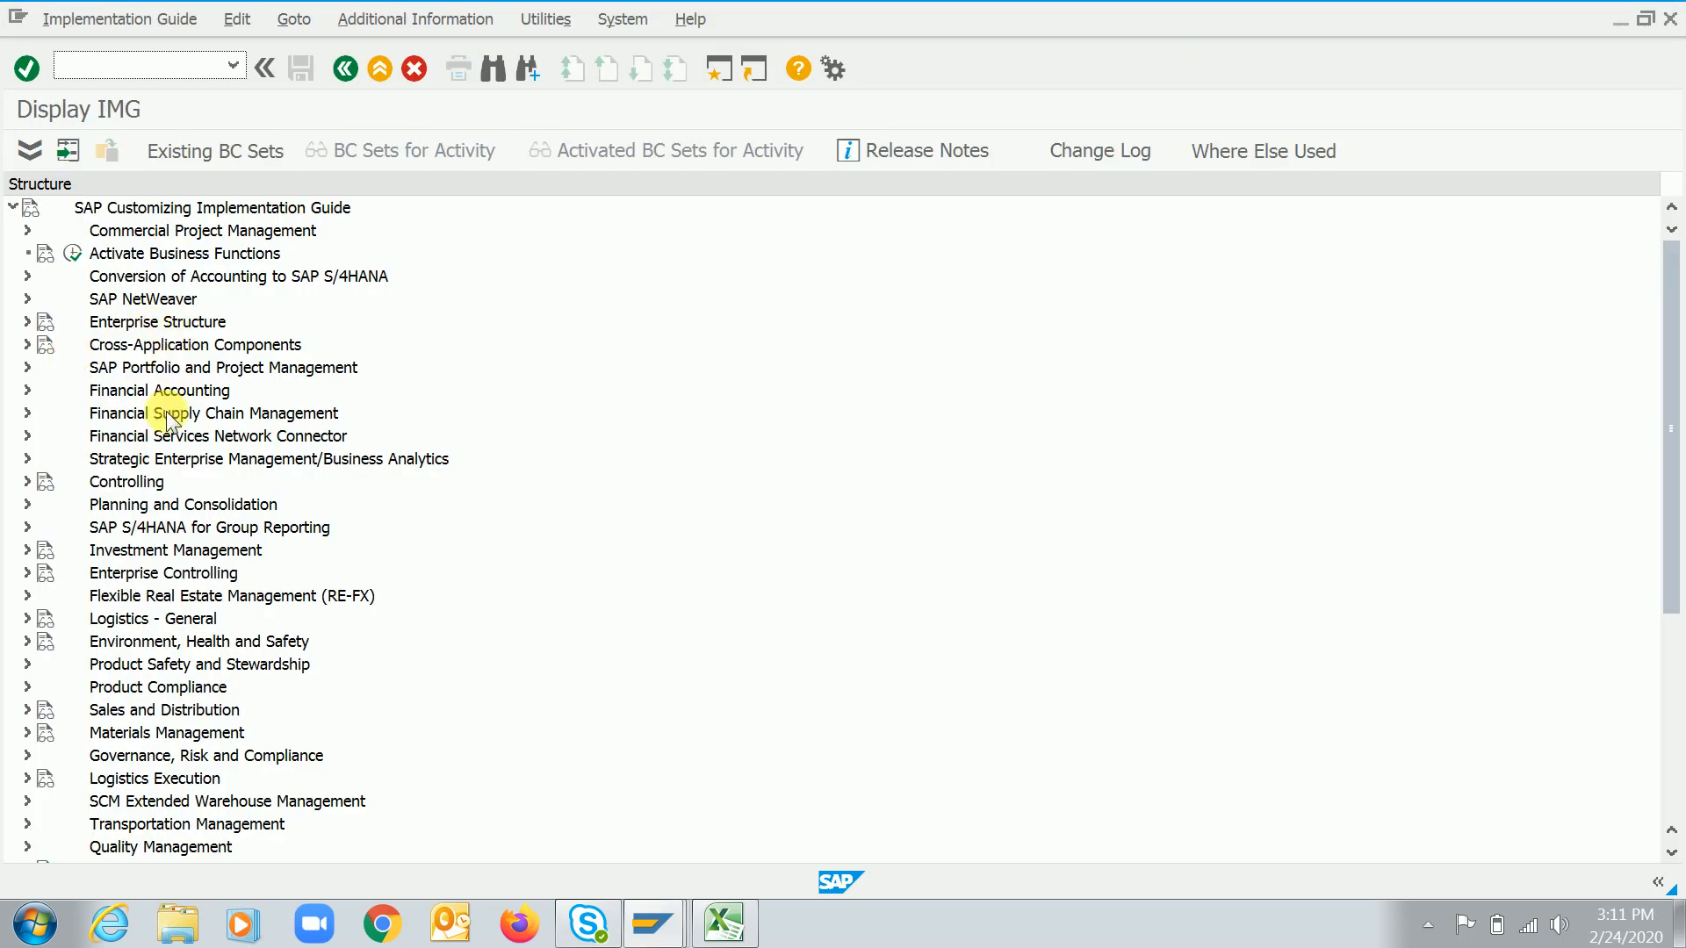
# Expand Controlling, Product Cost Controlling and Product Cost Planning down to Basic Settings for Material Costing
pyautogui.doubleClick(156, 481)
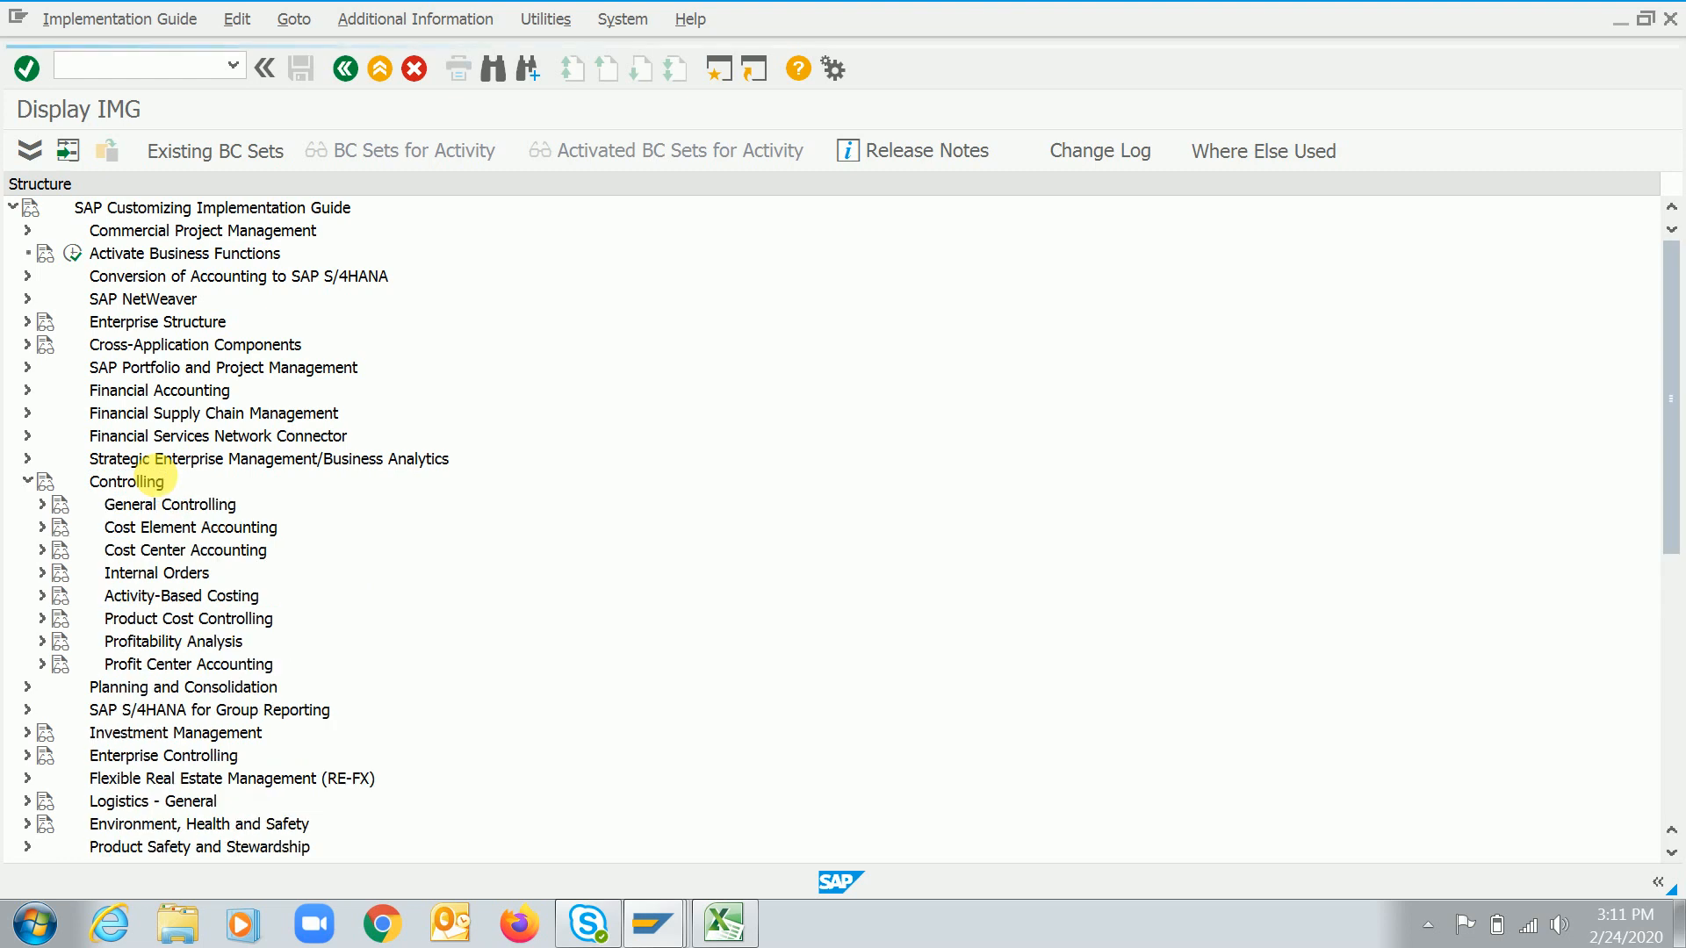
pyautogui.press('Down')
pyautogui.press('Down')
pyautogui.press('Down')
pyautogui.press('Down')
pyautogui.press('Down')
pyautogui.press('Down')
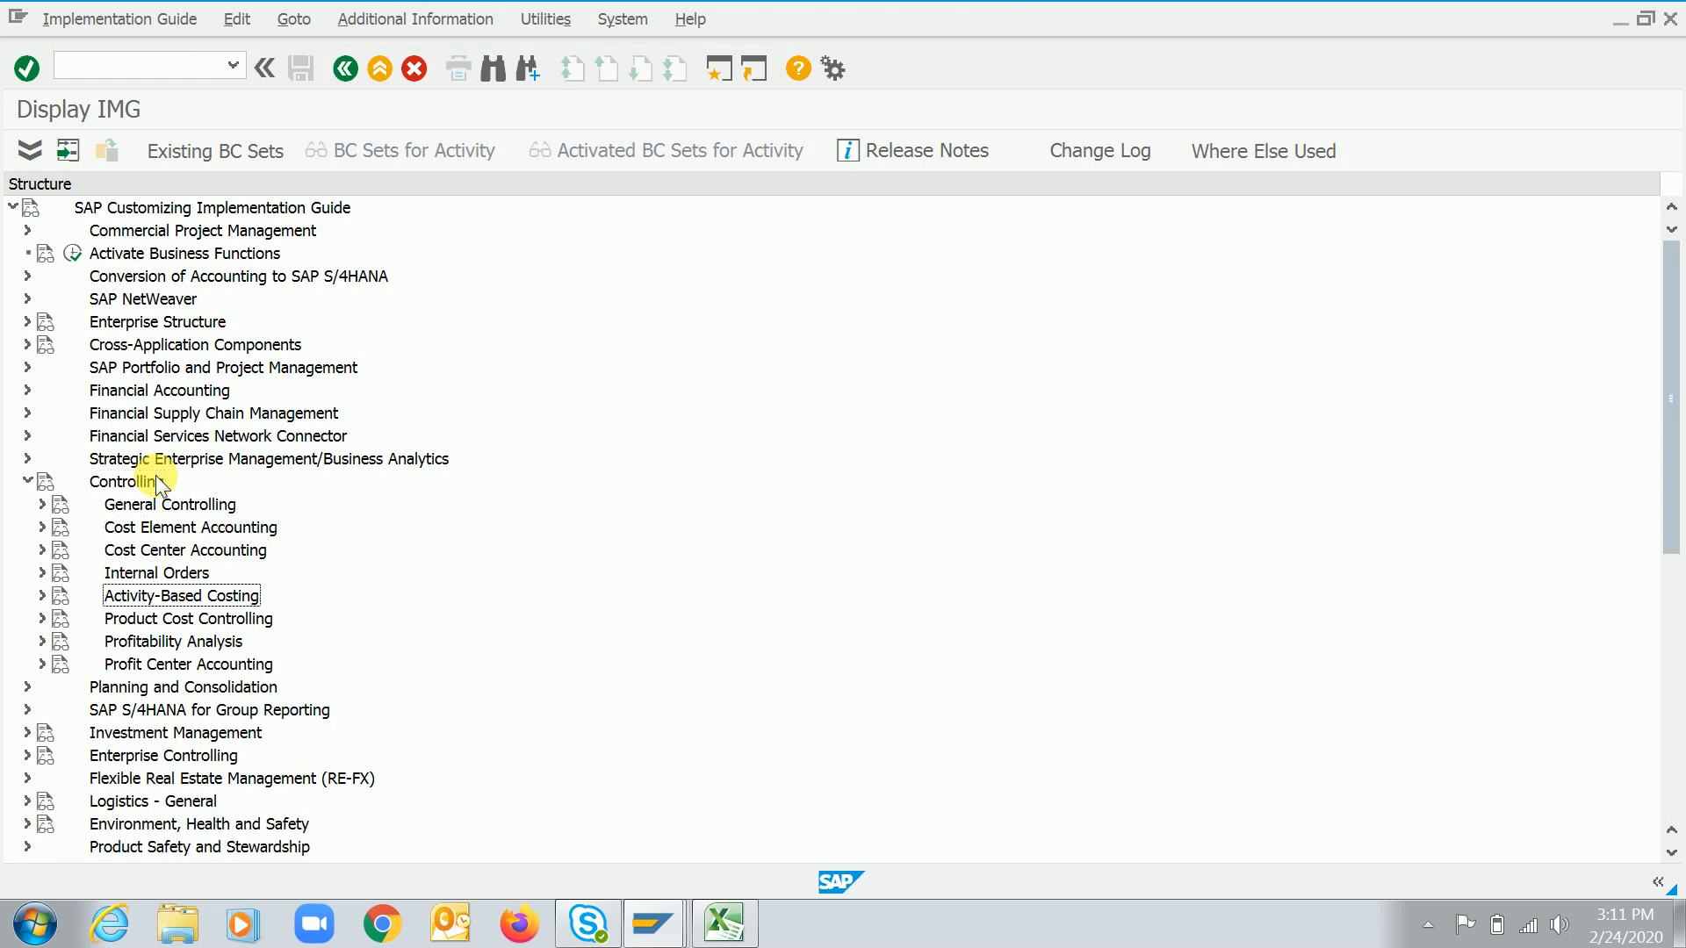
pyautogui.press('Right')
pyautogui.press('Down')
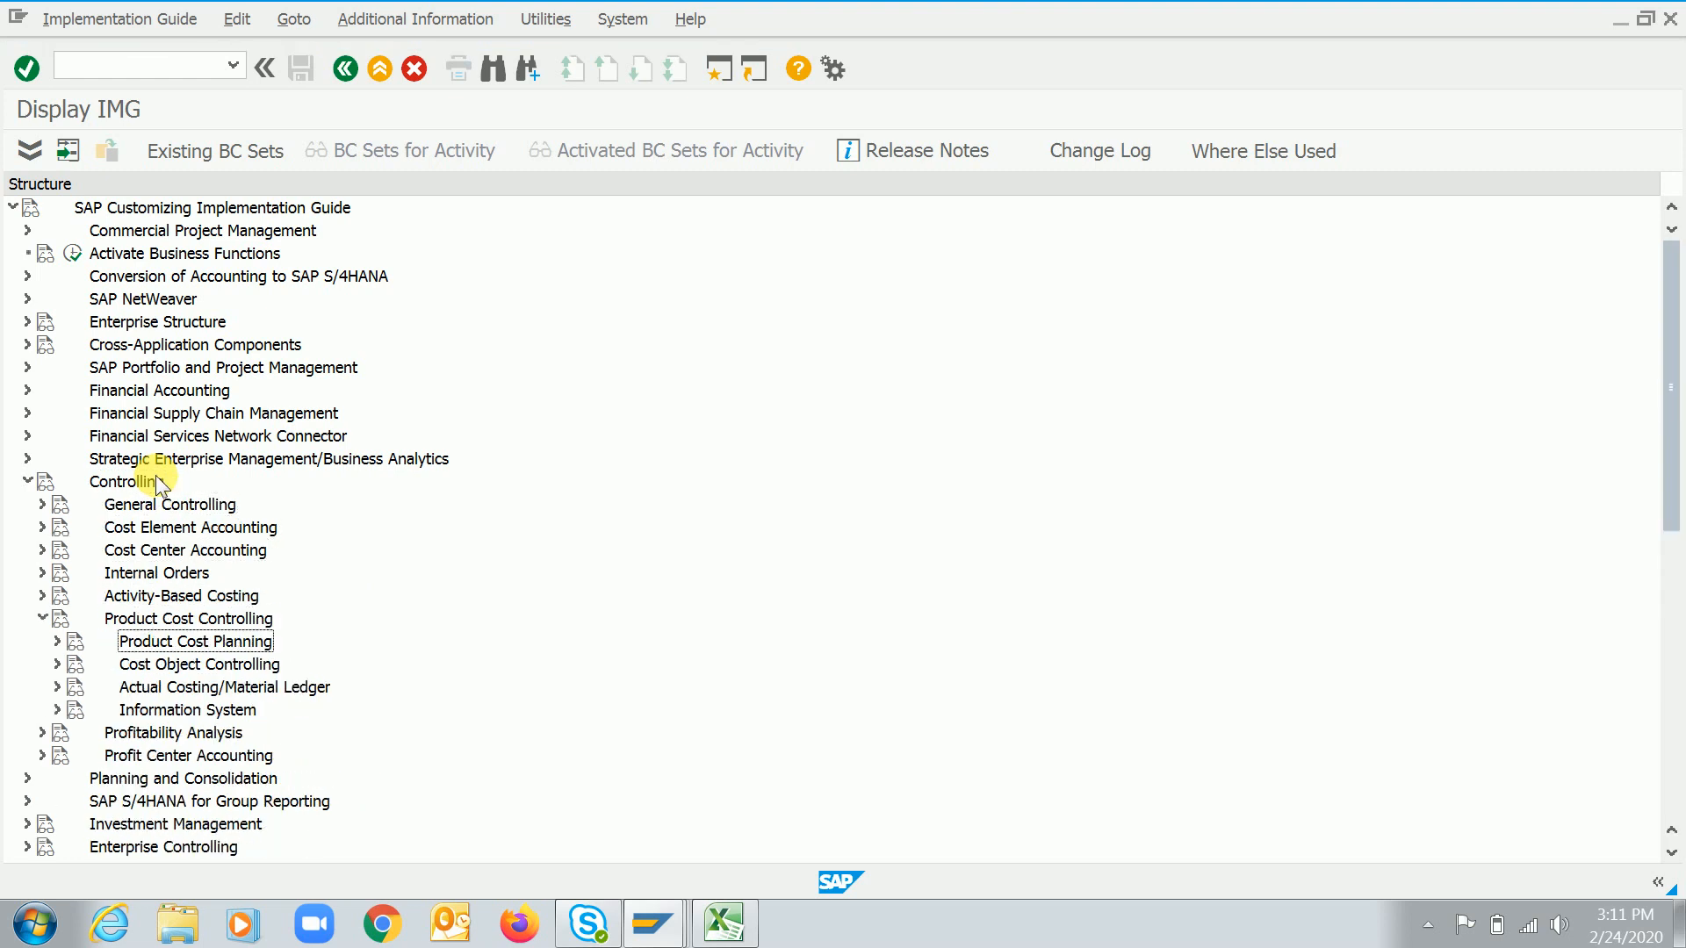
pyautogui.press('Right')
pyautogui.press('Down')
pyautogui.press('Right')
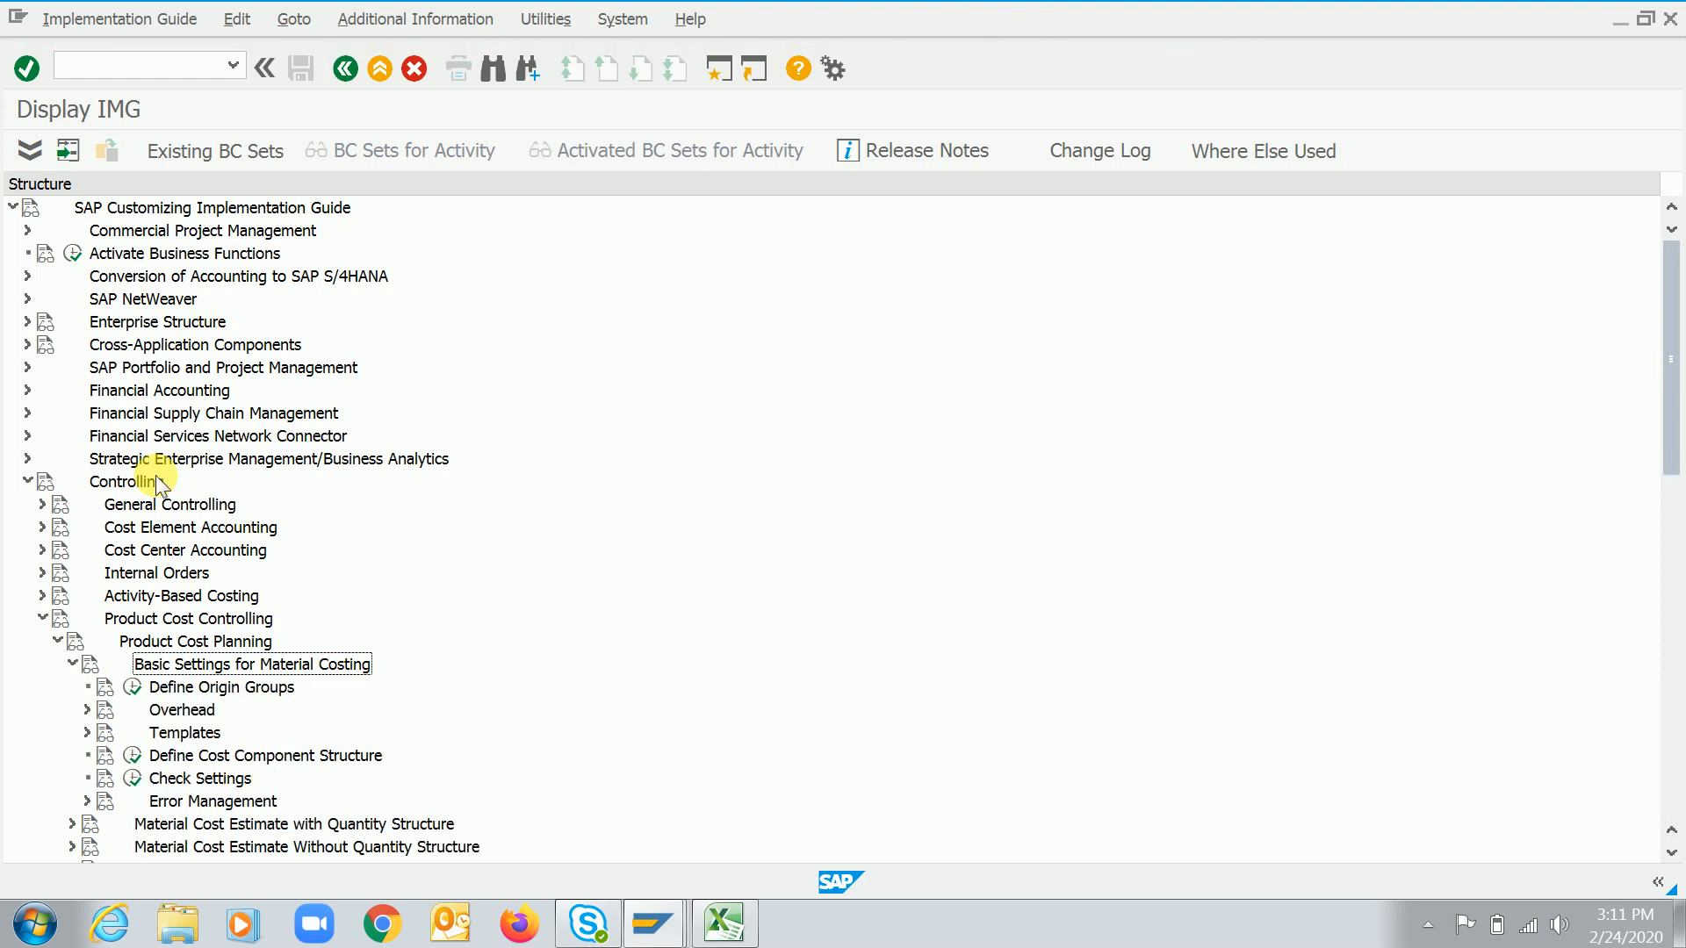
# Open Define Origin Groups and choose controlling area 1020 as the work area
pyautogui.press('Down')
pyautogui.press('Down')
pyautogui.press('Up')
pyautogui.press('F2')
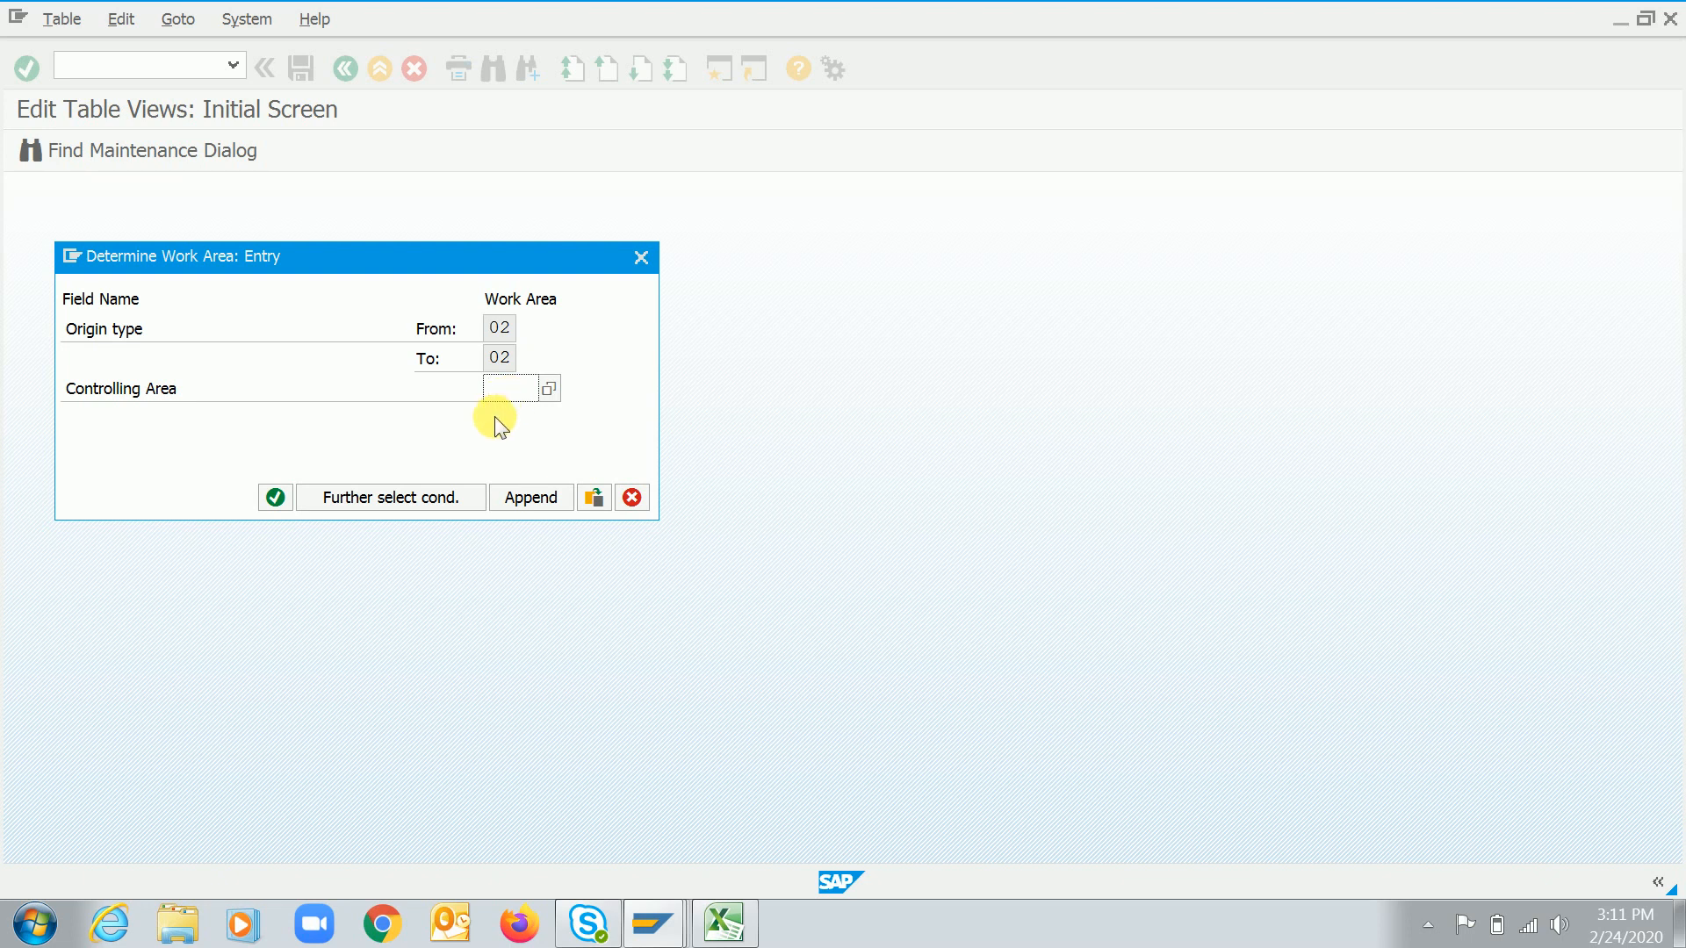
pyautogui.write('1')
pyautogui.press('F4')
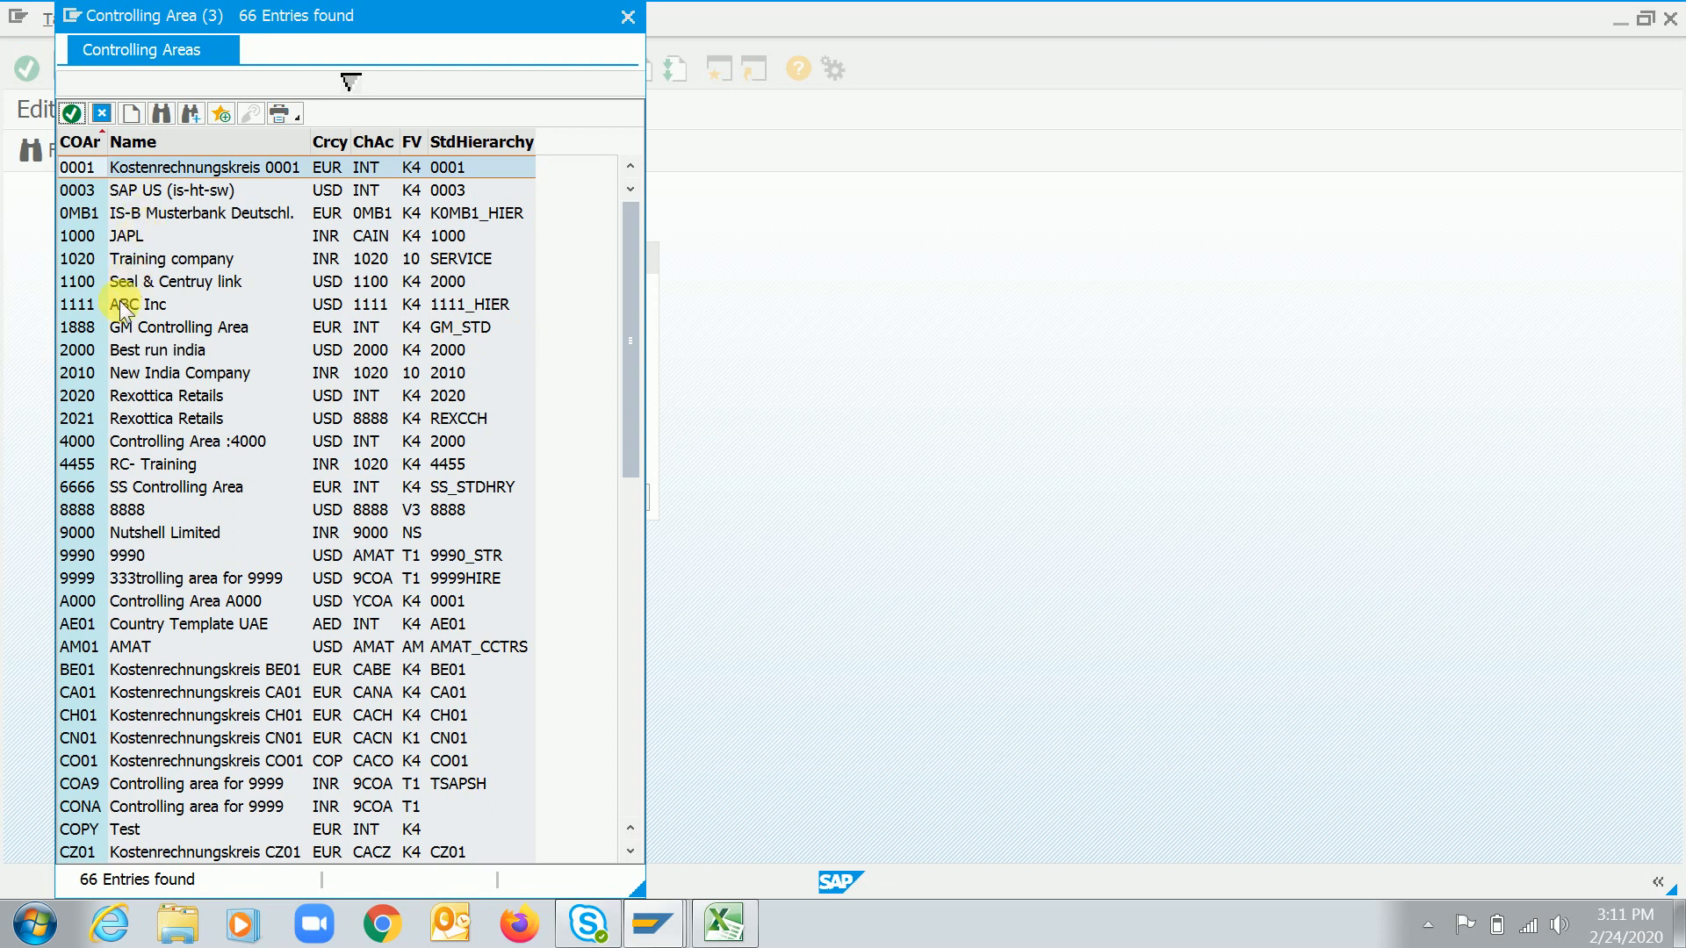
pyautogui.click(631, 793)
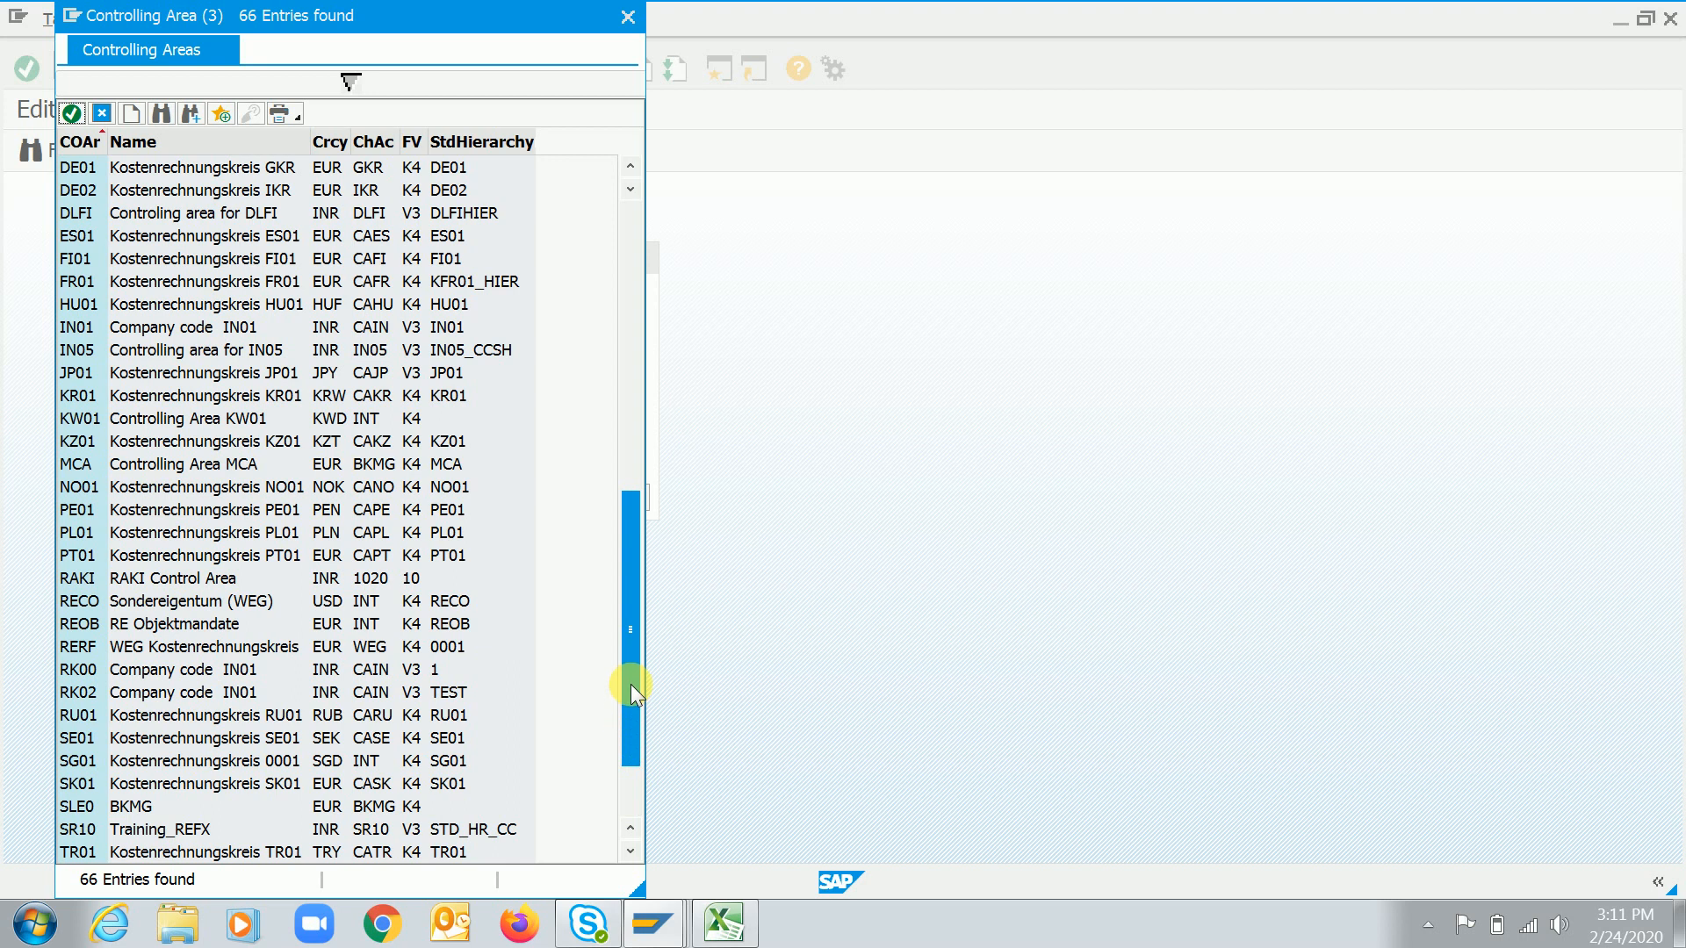
pyautogui.moveTo(631, 684); pyautogui.dragTo(636, 361)
pyautogui.doubleClick(169, 264)
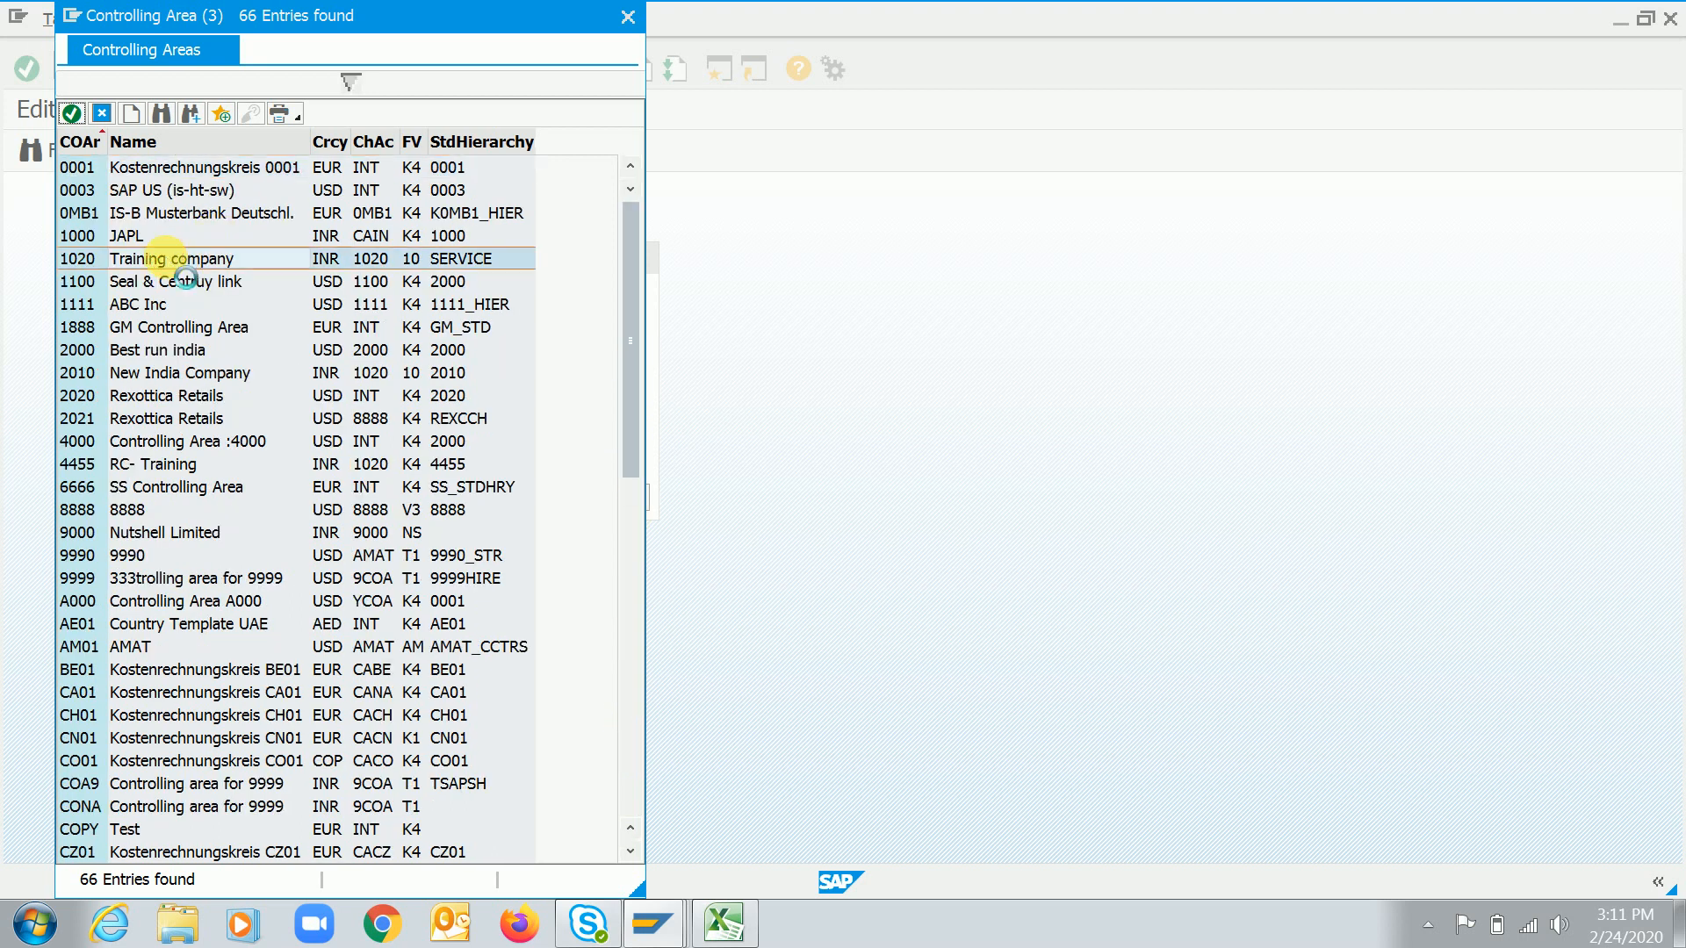
pyautogui.click(277, 497)
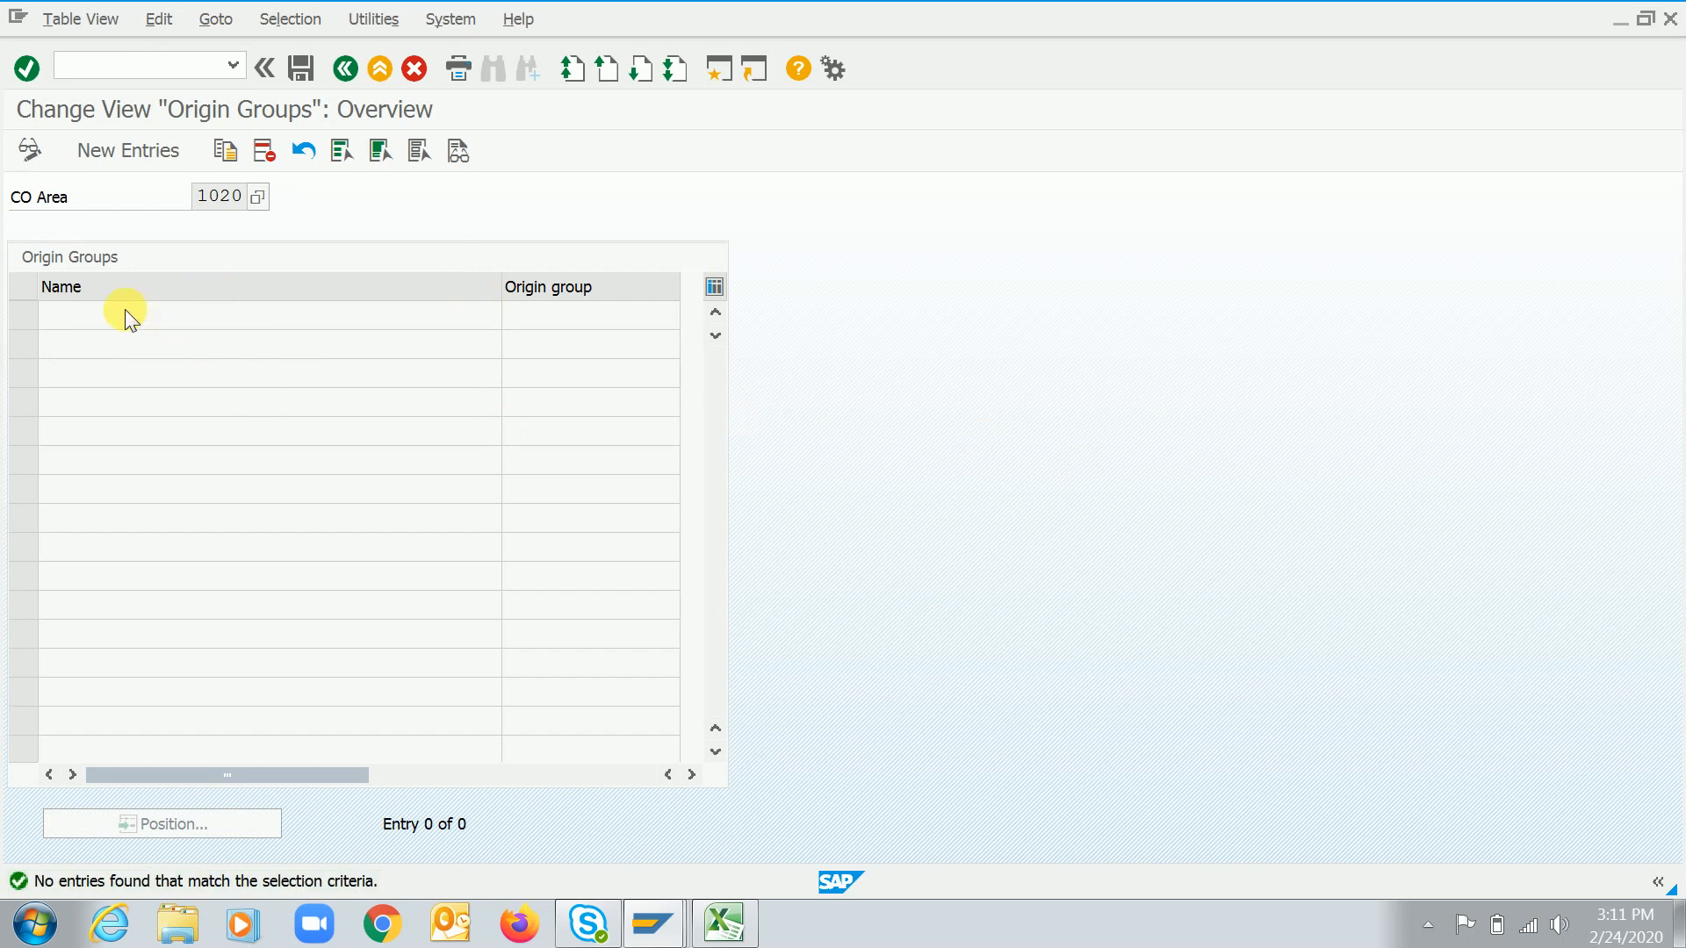
# Create a new origin group RC1 with the name RC1 and save it
pyautogui.click(128, 150)
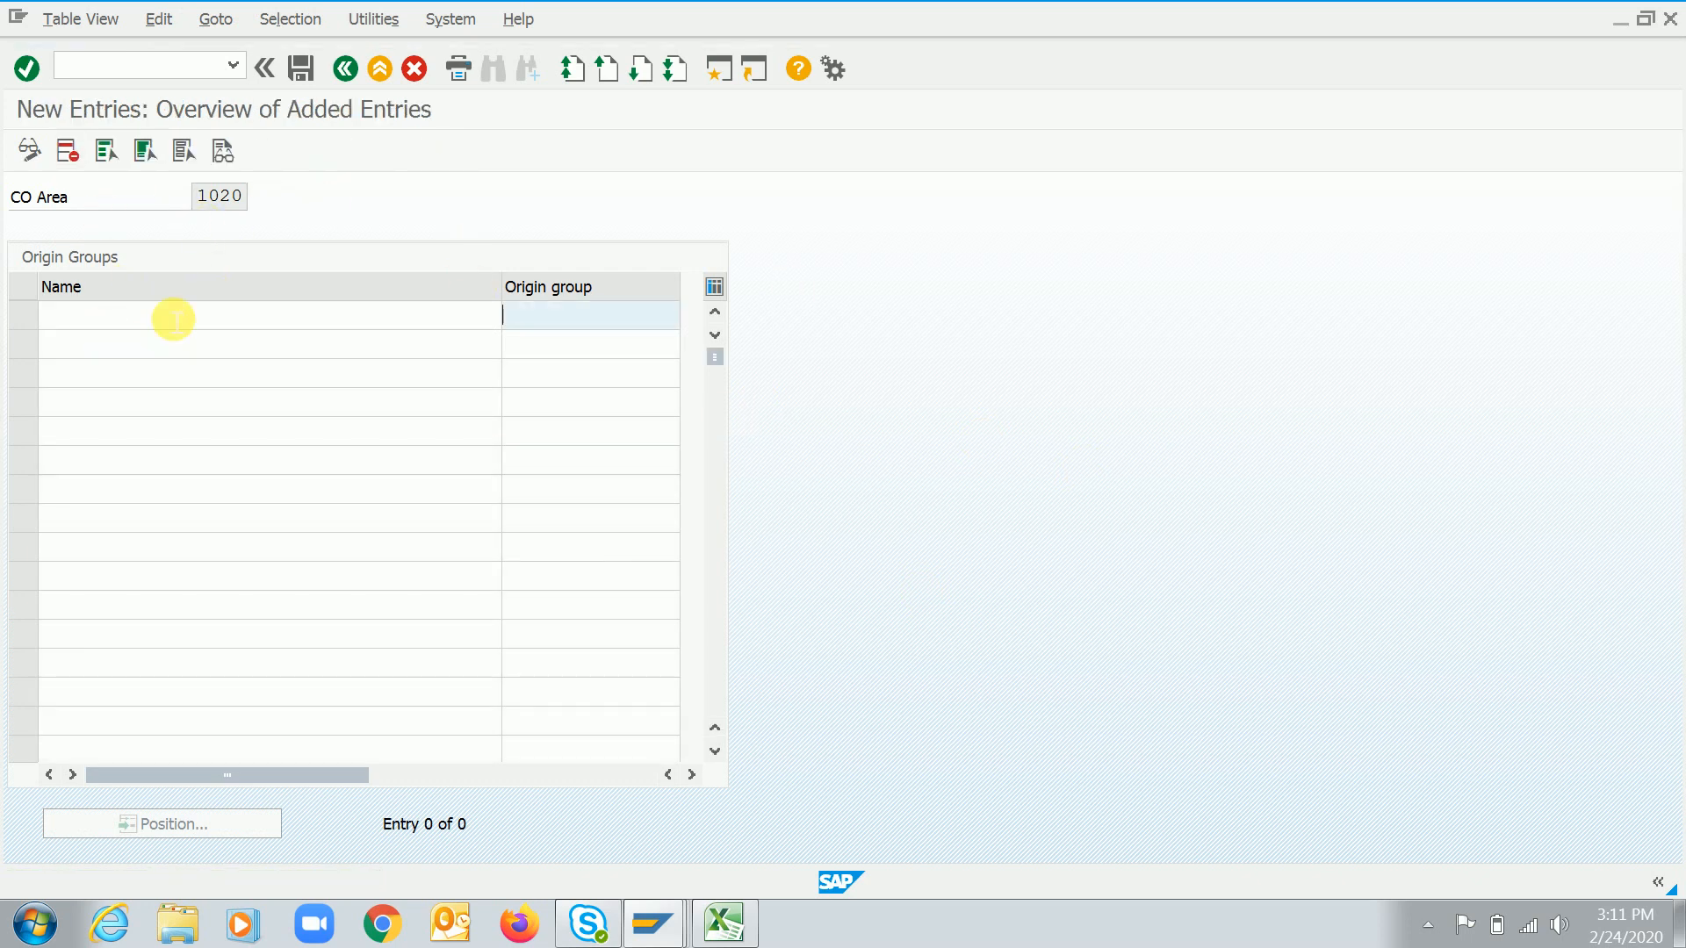
pyautogui.click(250, 325)
pyautogui.write('RC1')
pyautogui.press('Tab')
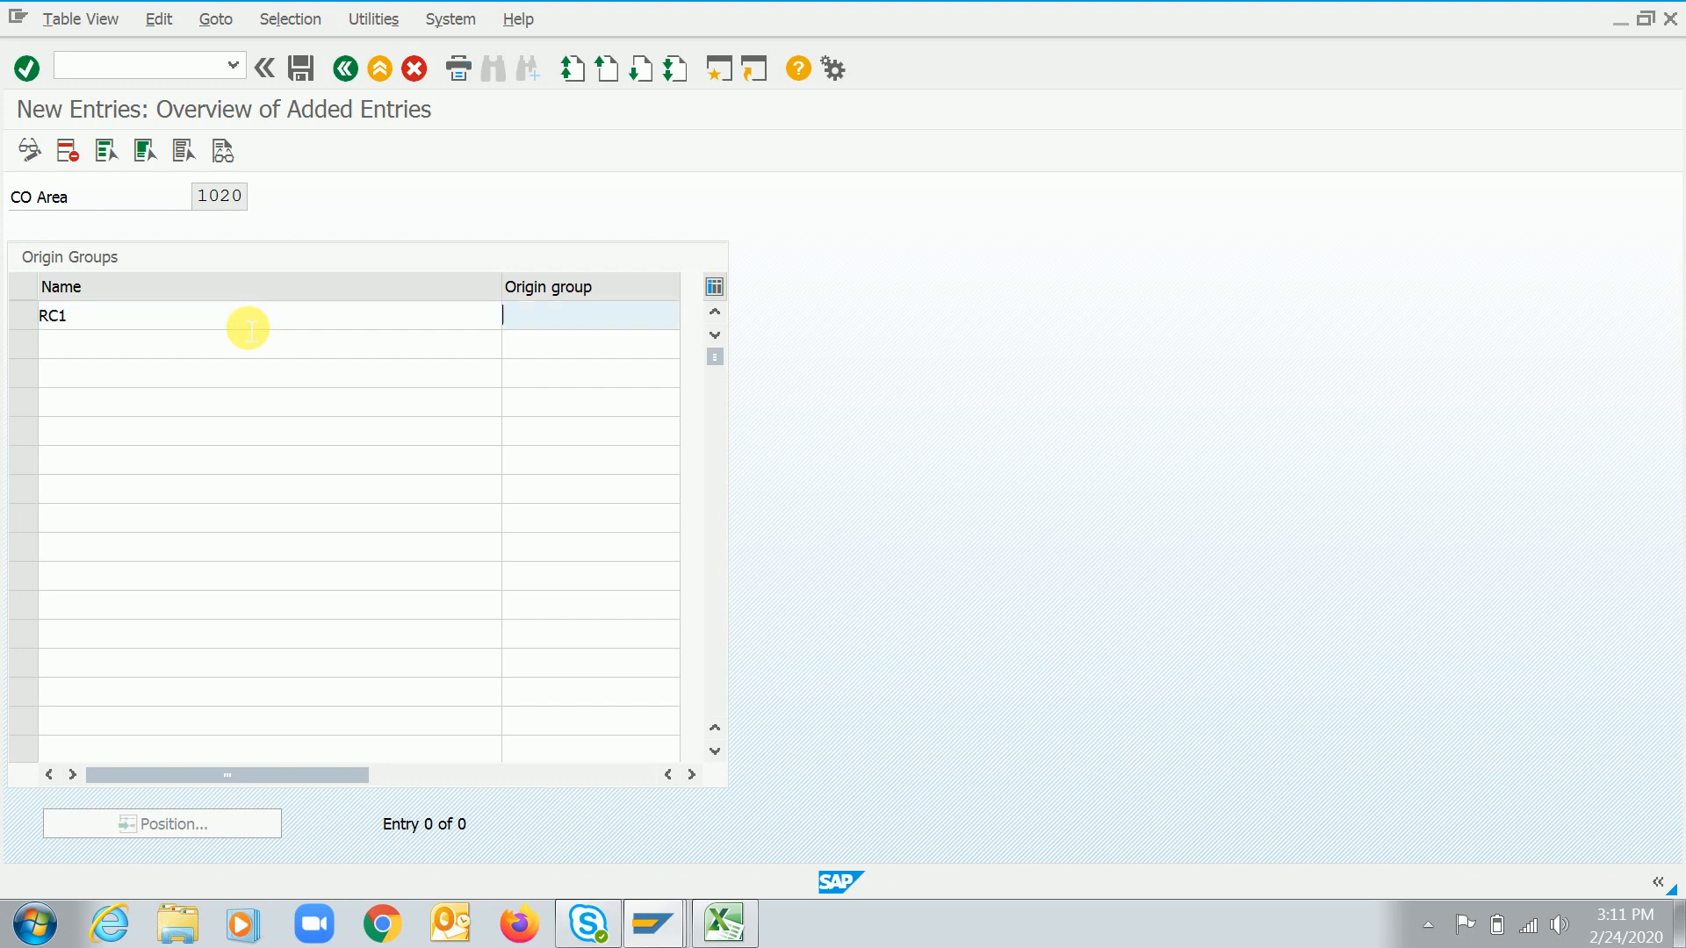
pyautogui.write('RC1')
pyautogui.press('Return')
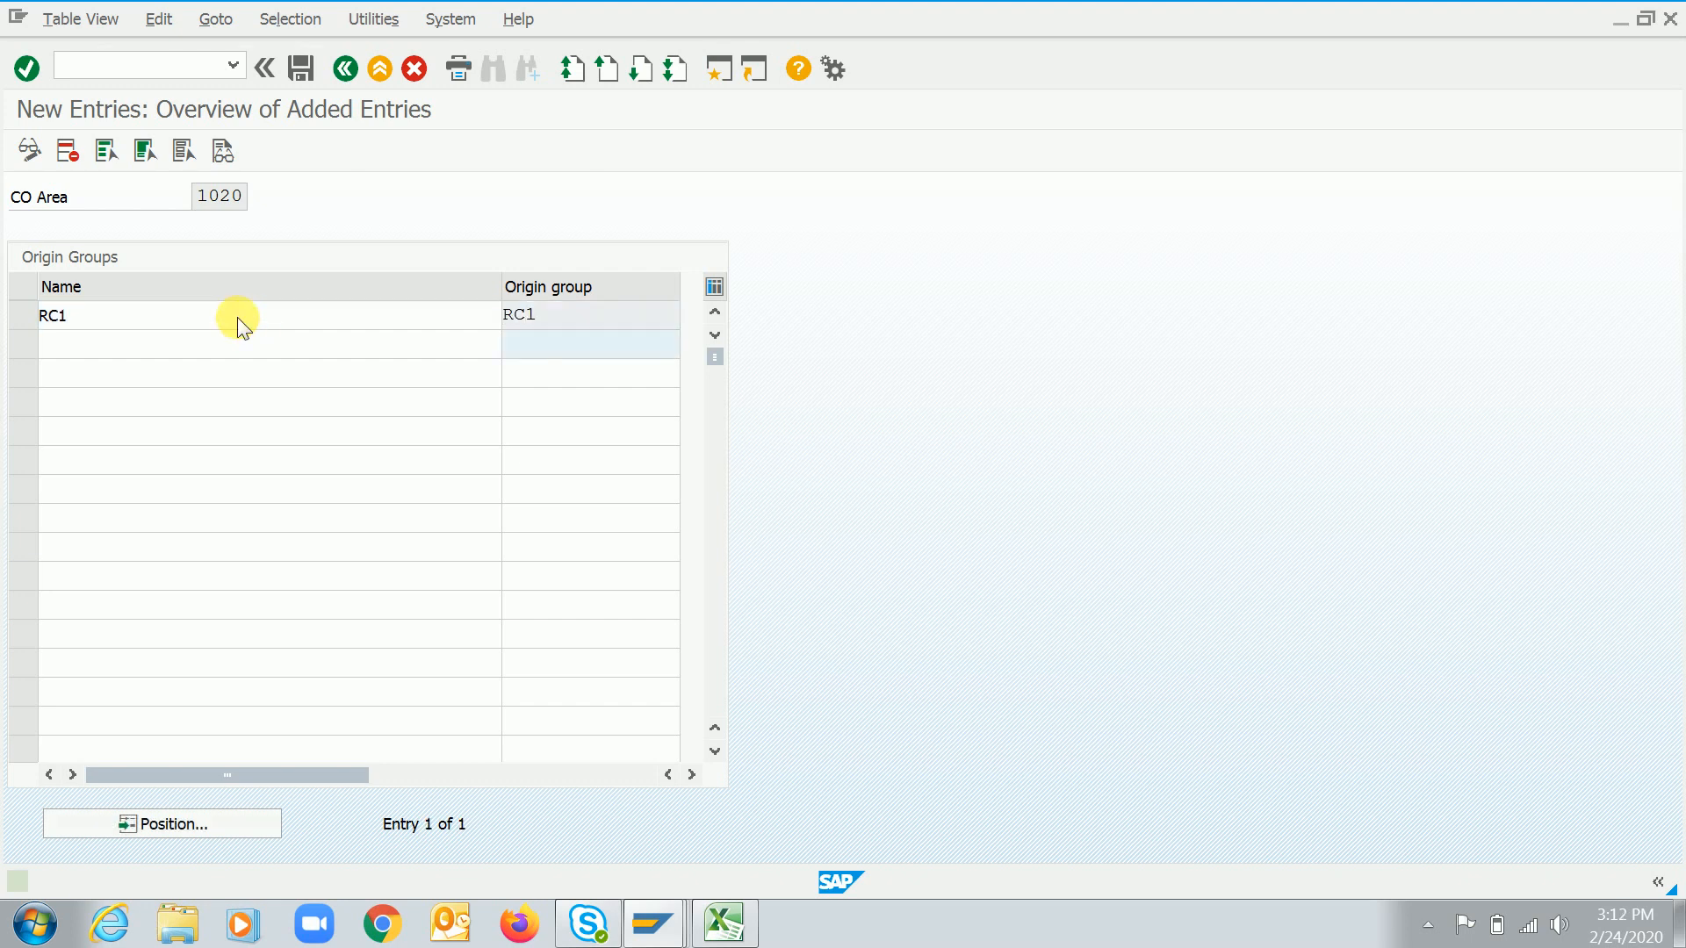
pyautogui.click(297, 70)
pyautogui.press('Return')
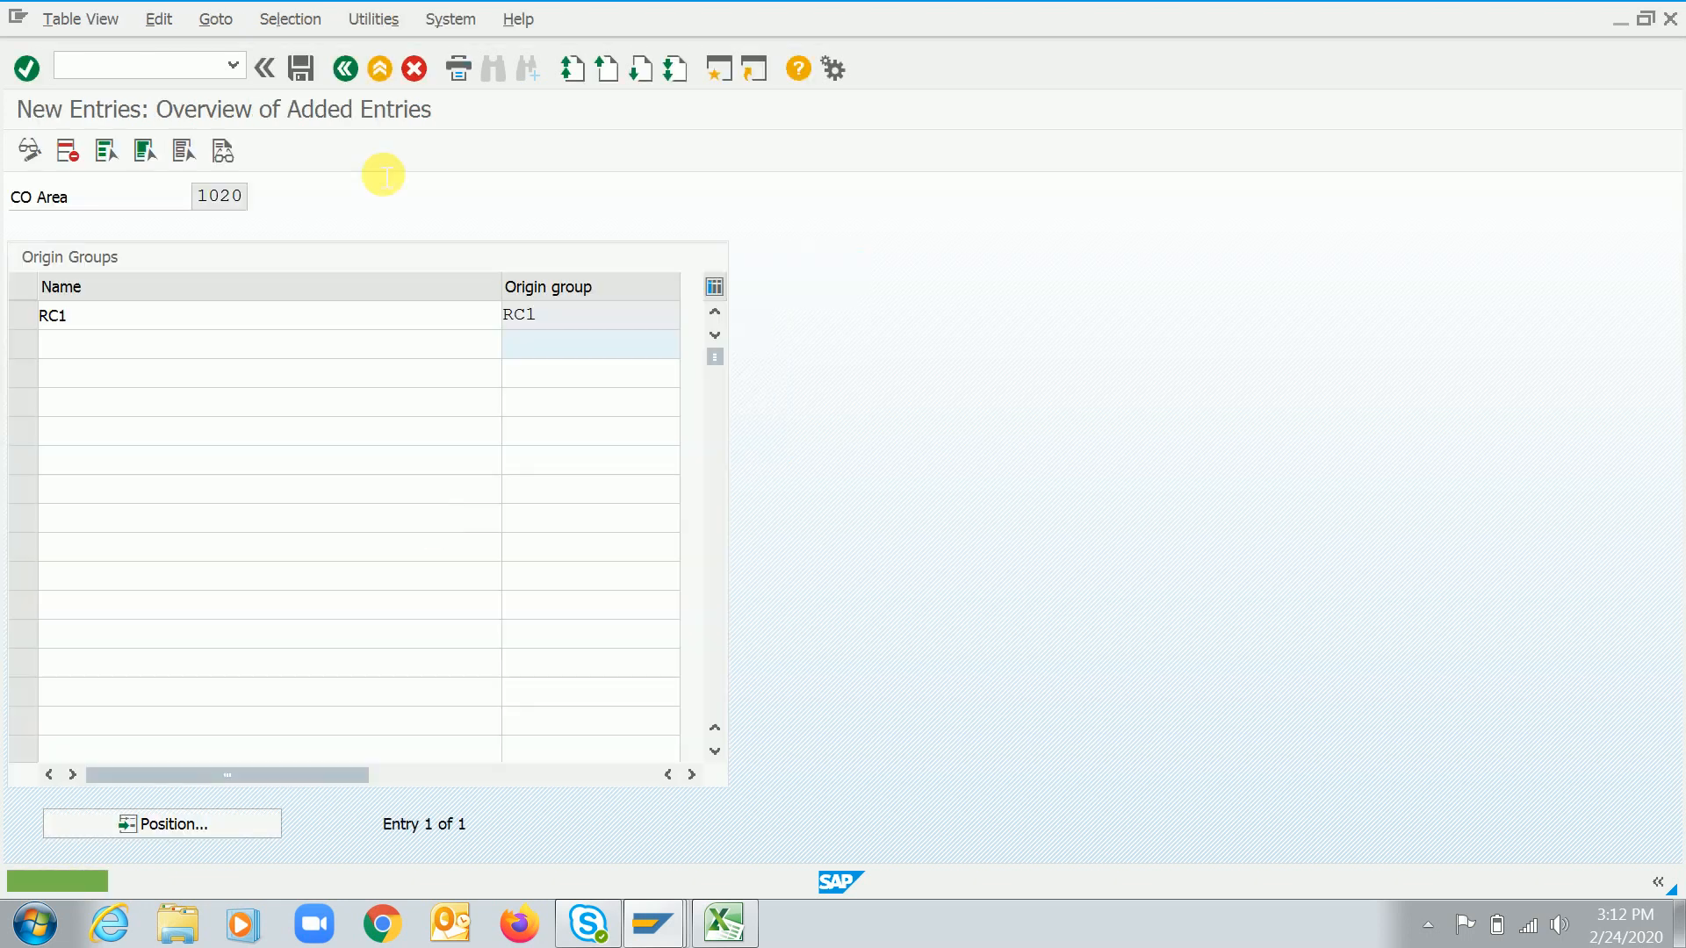
# Try to assign cost element 50000100 with origin group RC1 to cost component 10 of structure RC
pyautogui.hotkey('alt', 'Tab')
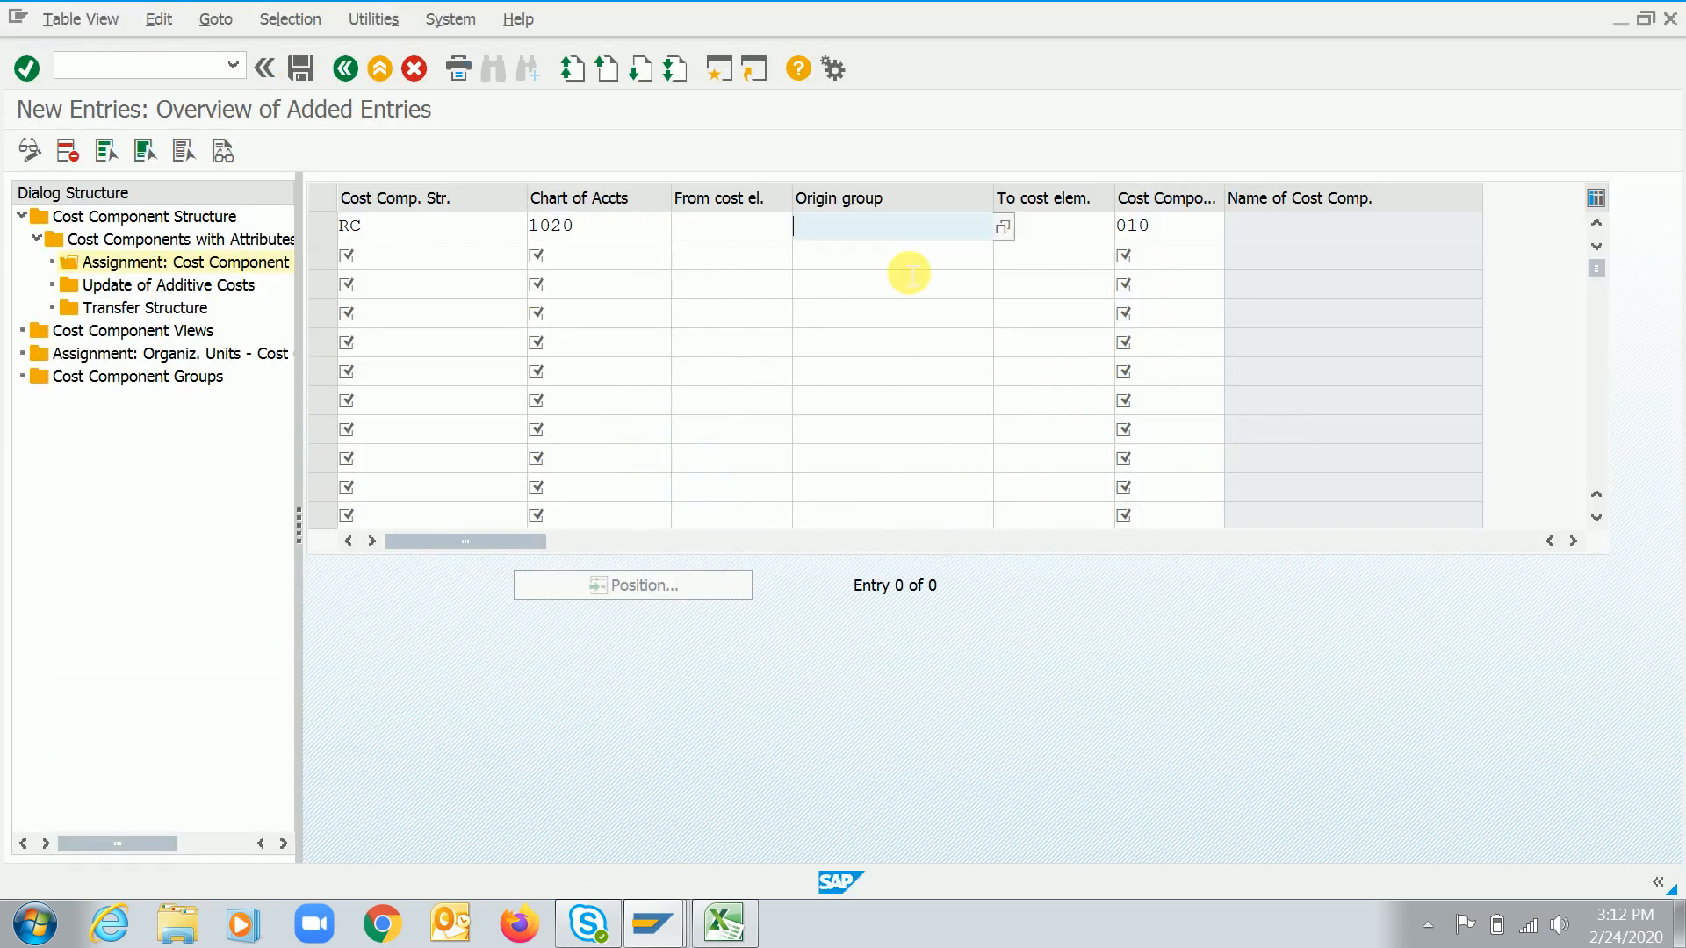
pyautogui.click(999, 231)
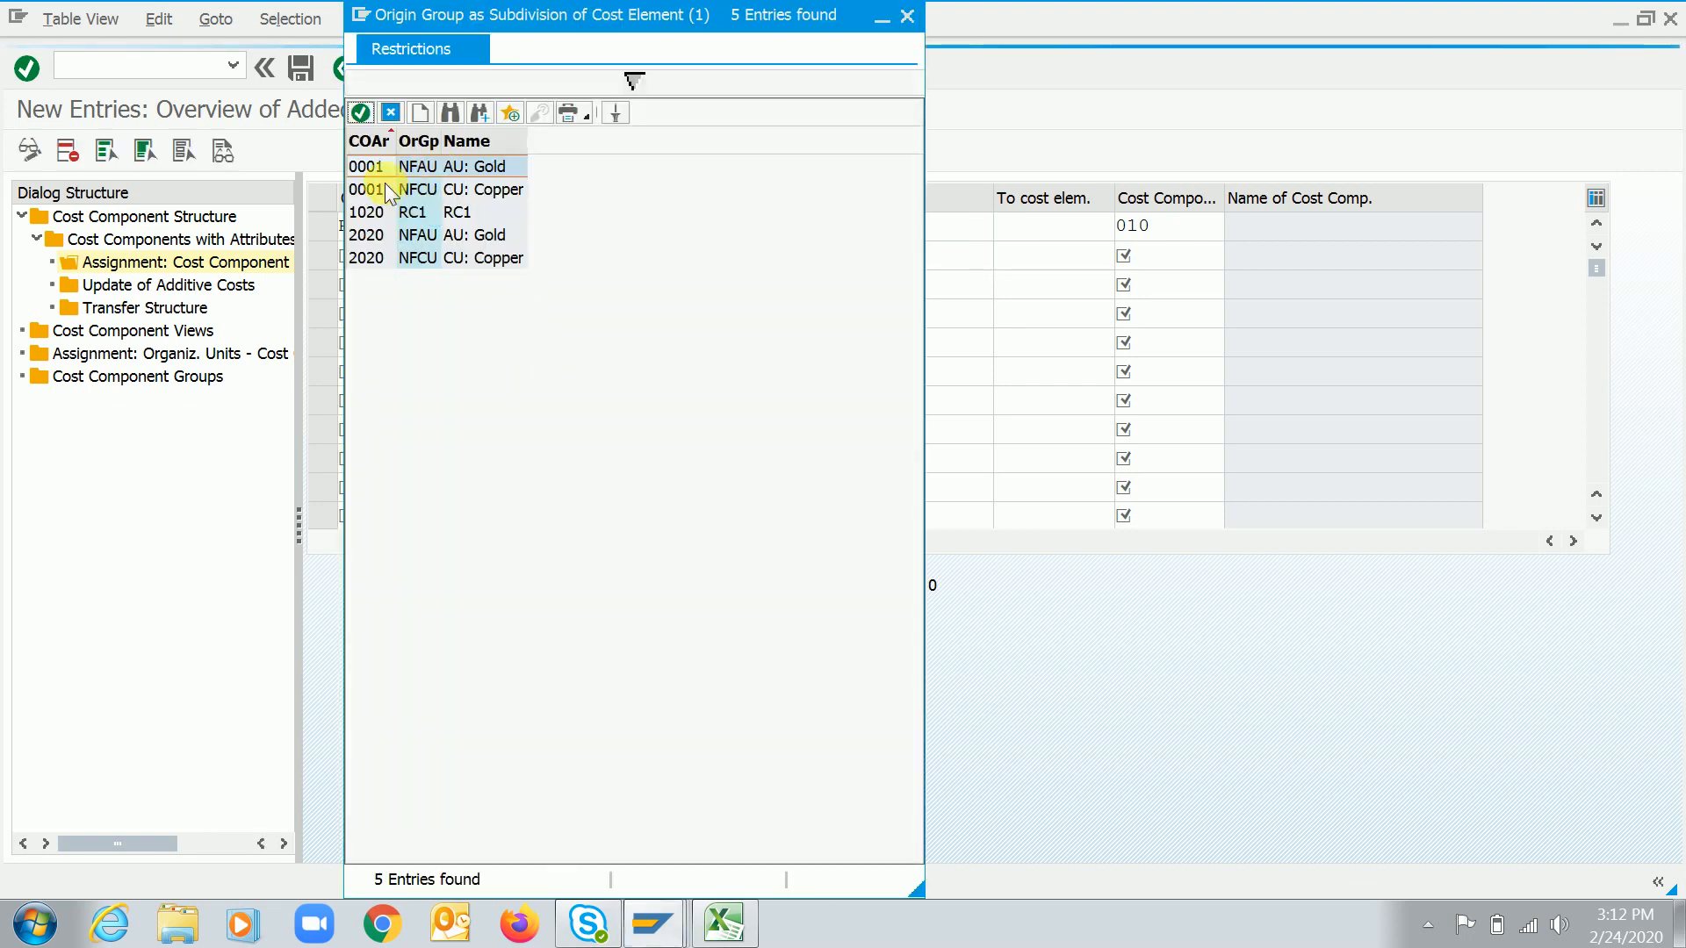
pyautogui.click(369, 212)
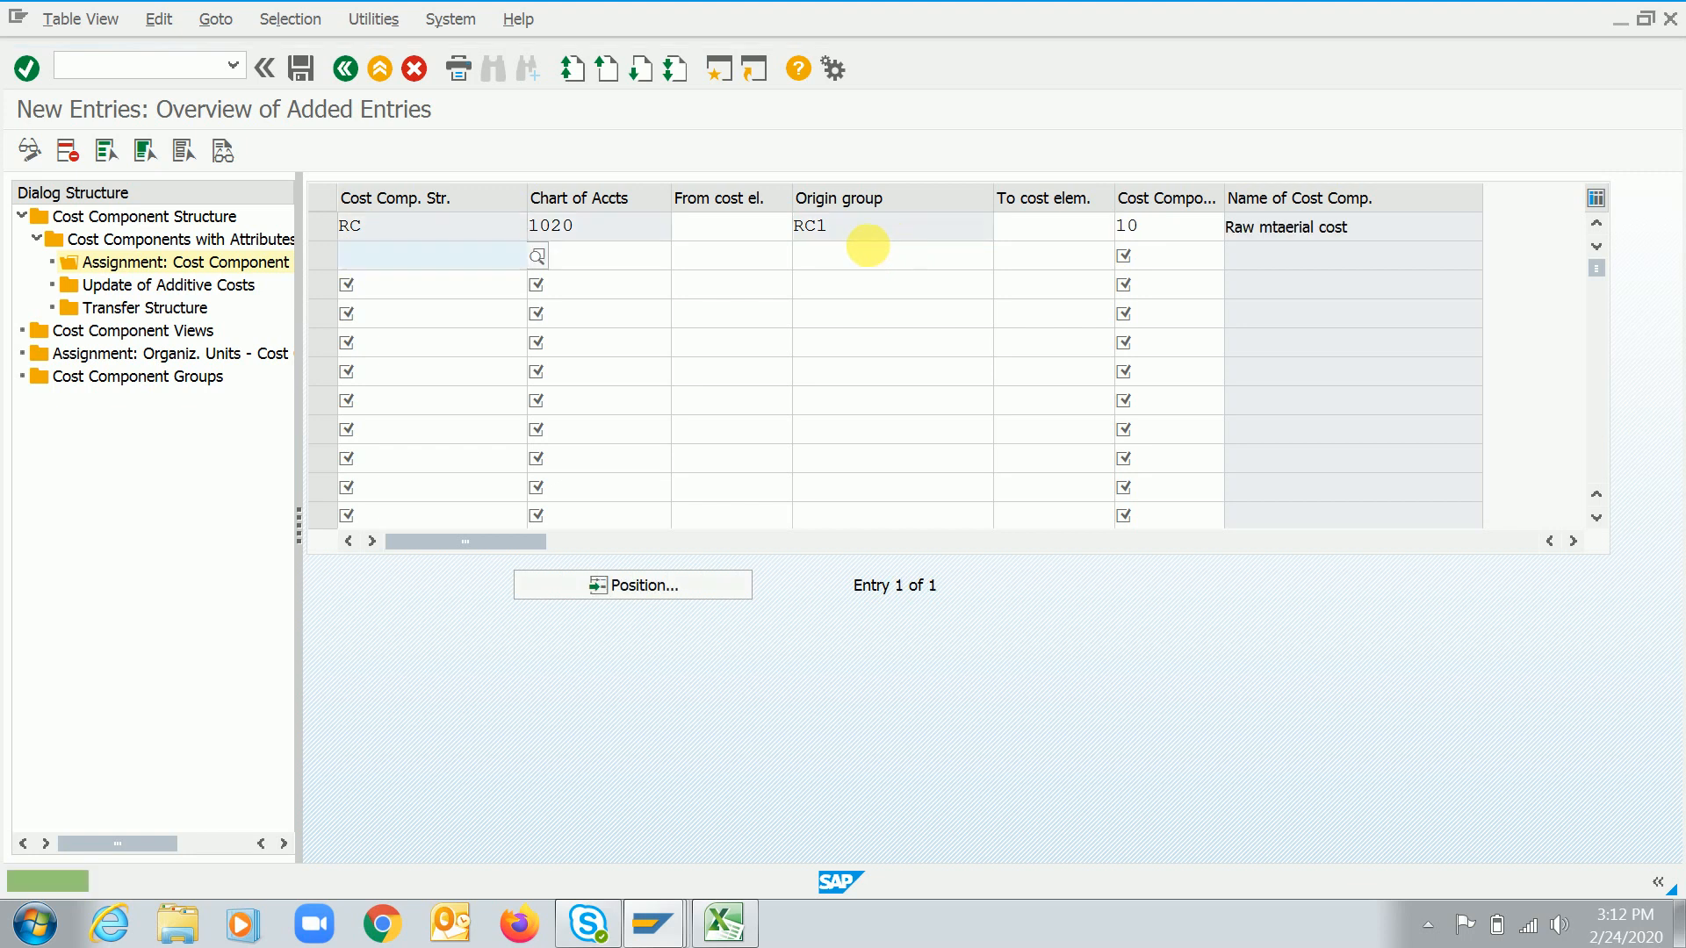
pyautogui.click(775, 236)
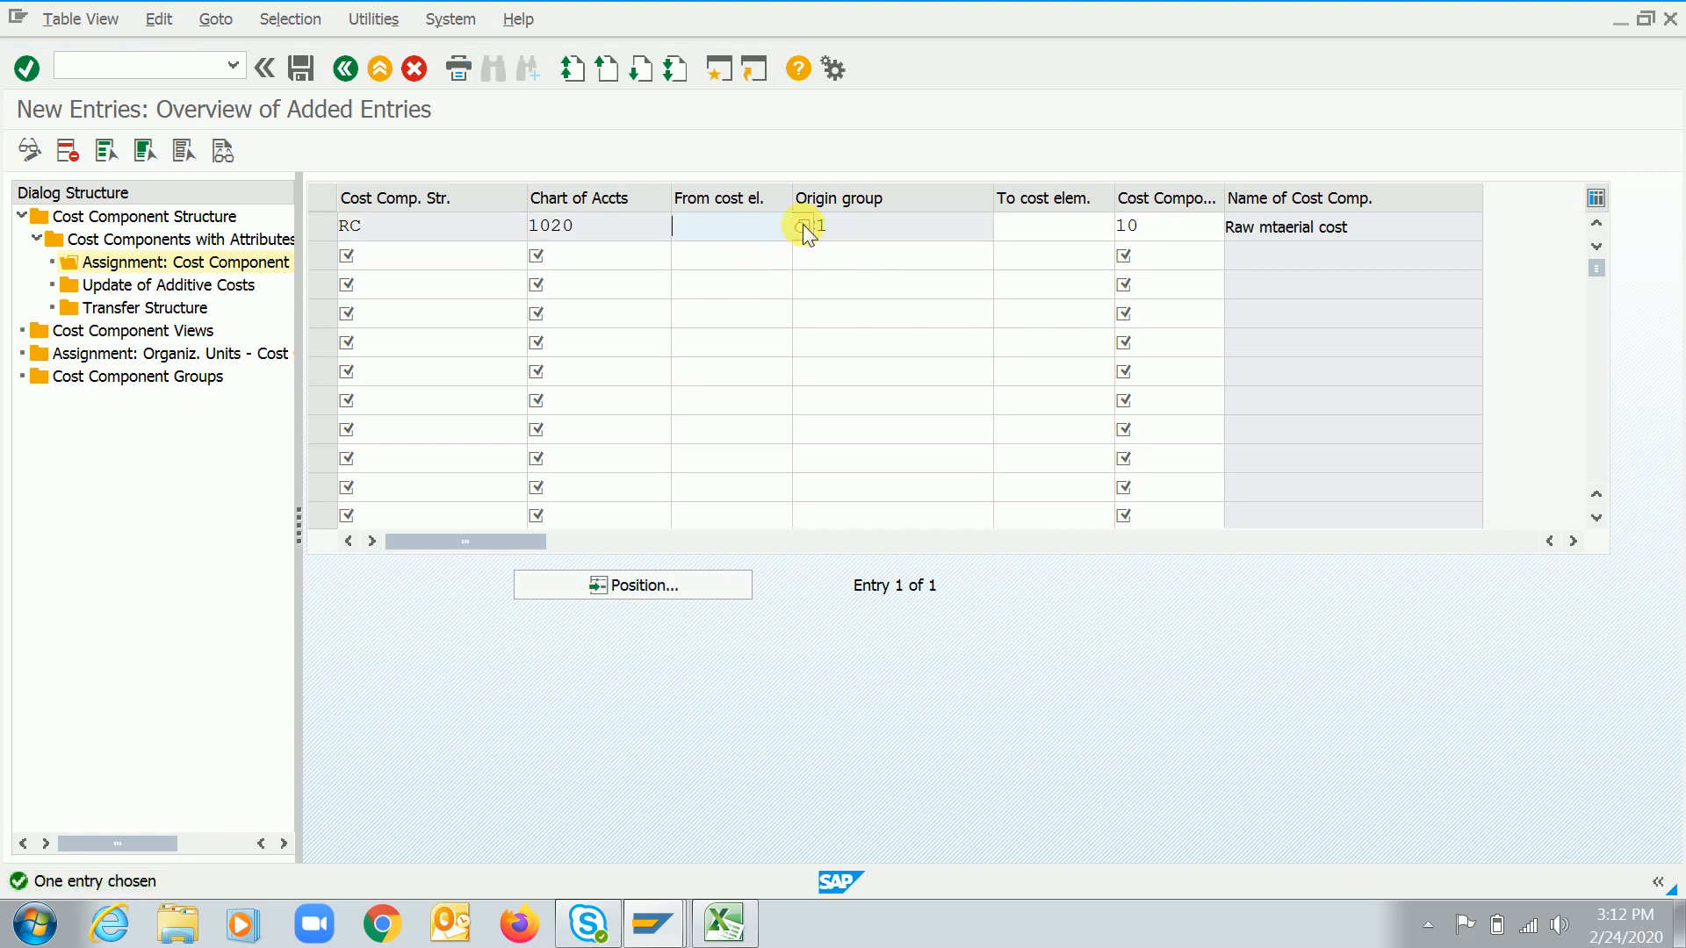
pyautogui.click(803, 229)
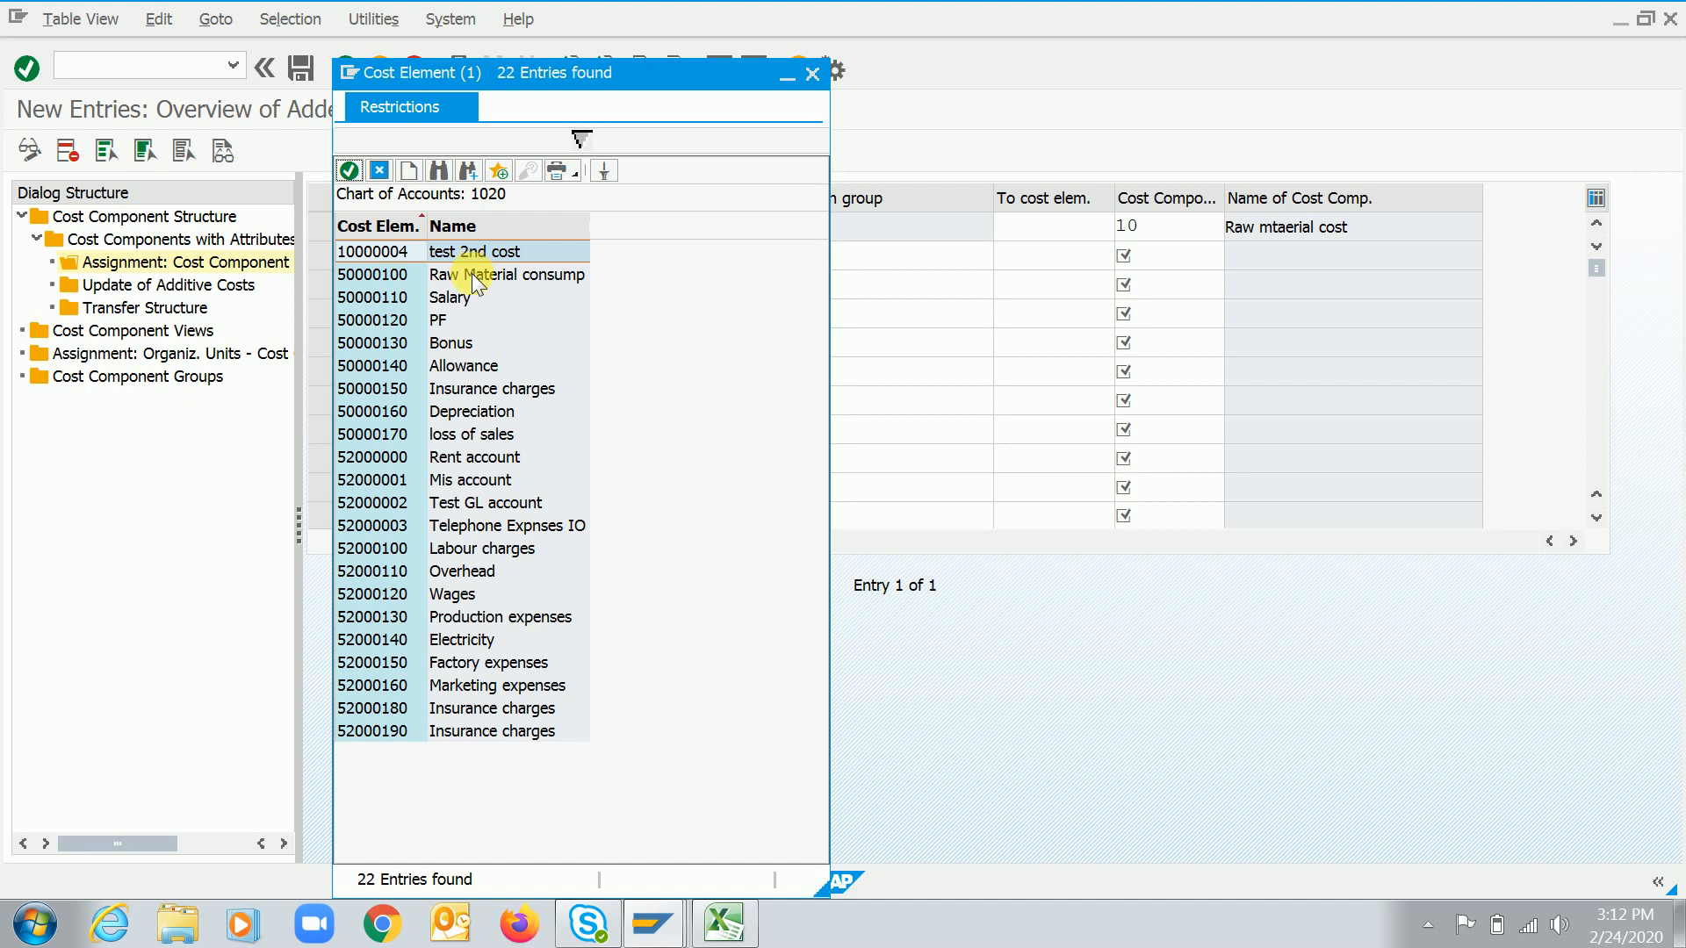
pyautogui.doubleClick(381, 275)
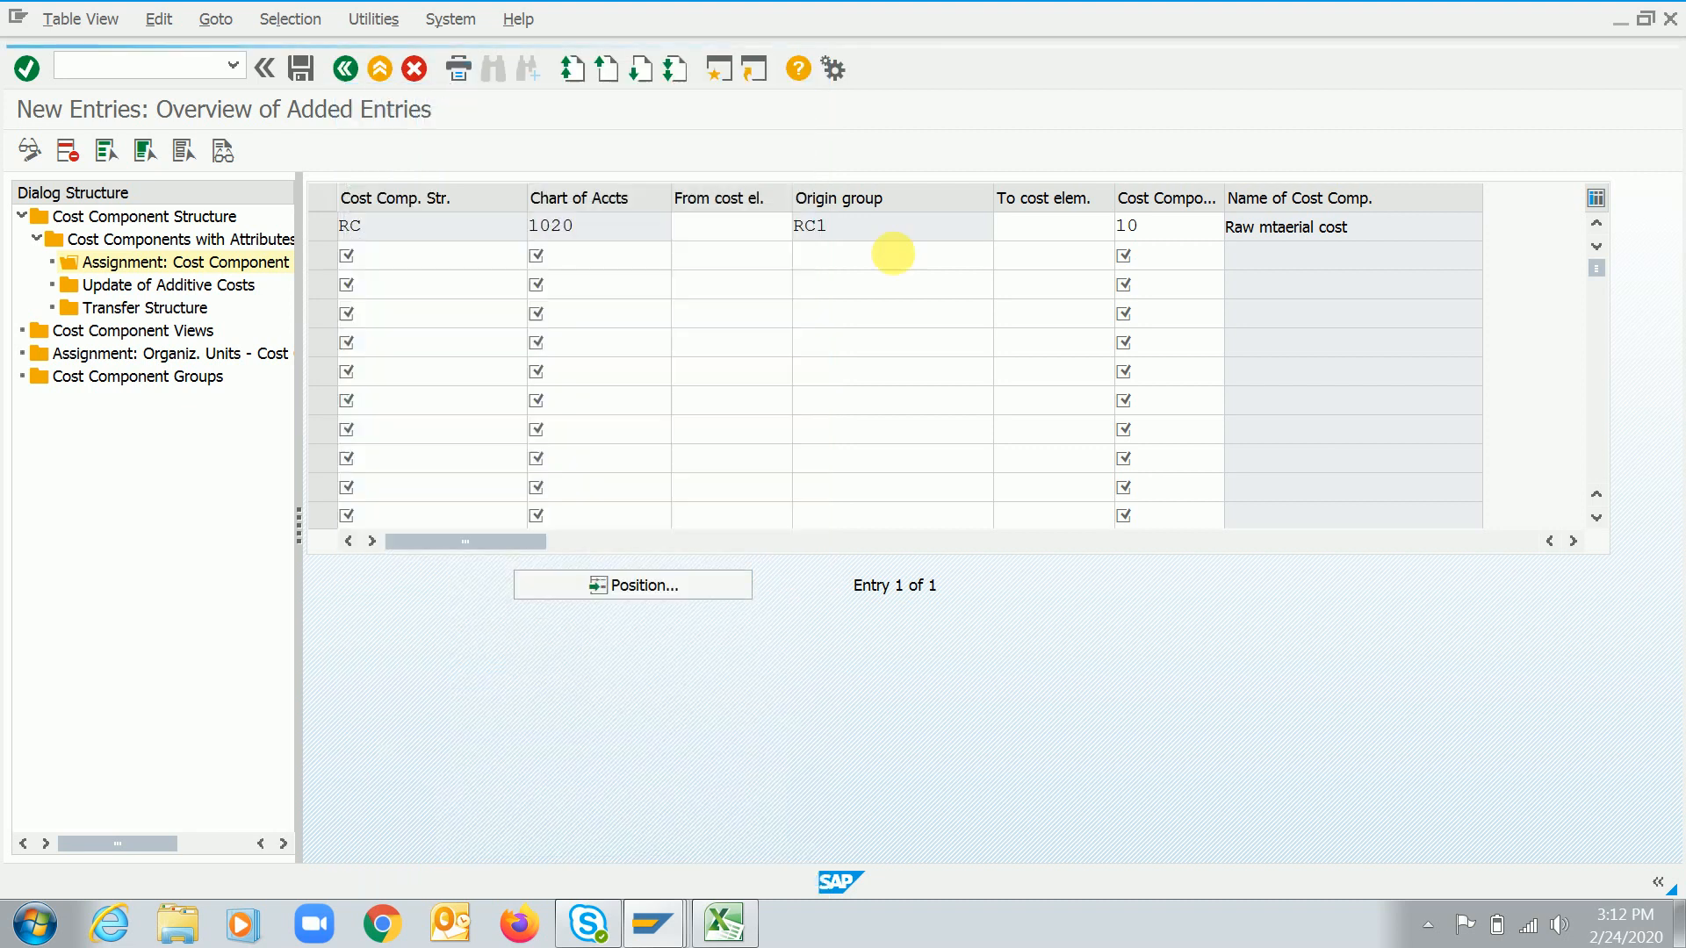
pyautogui.press('Return')
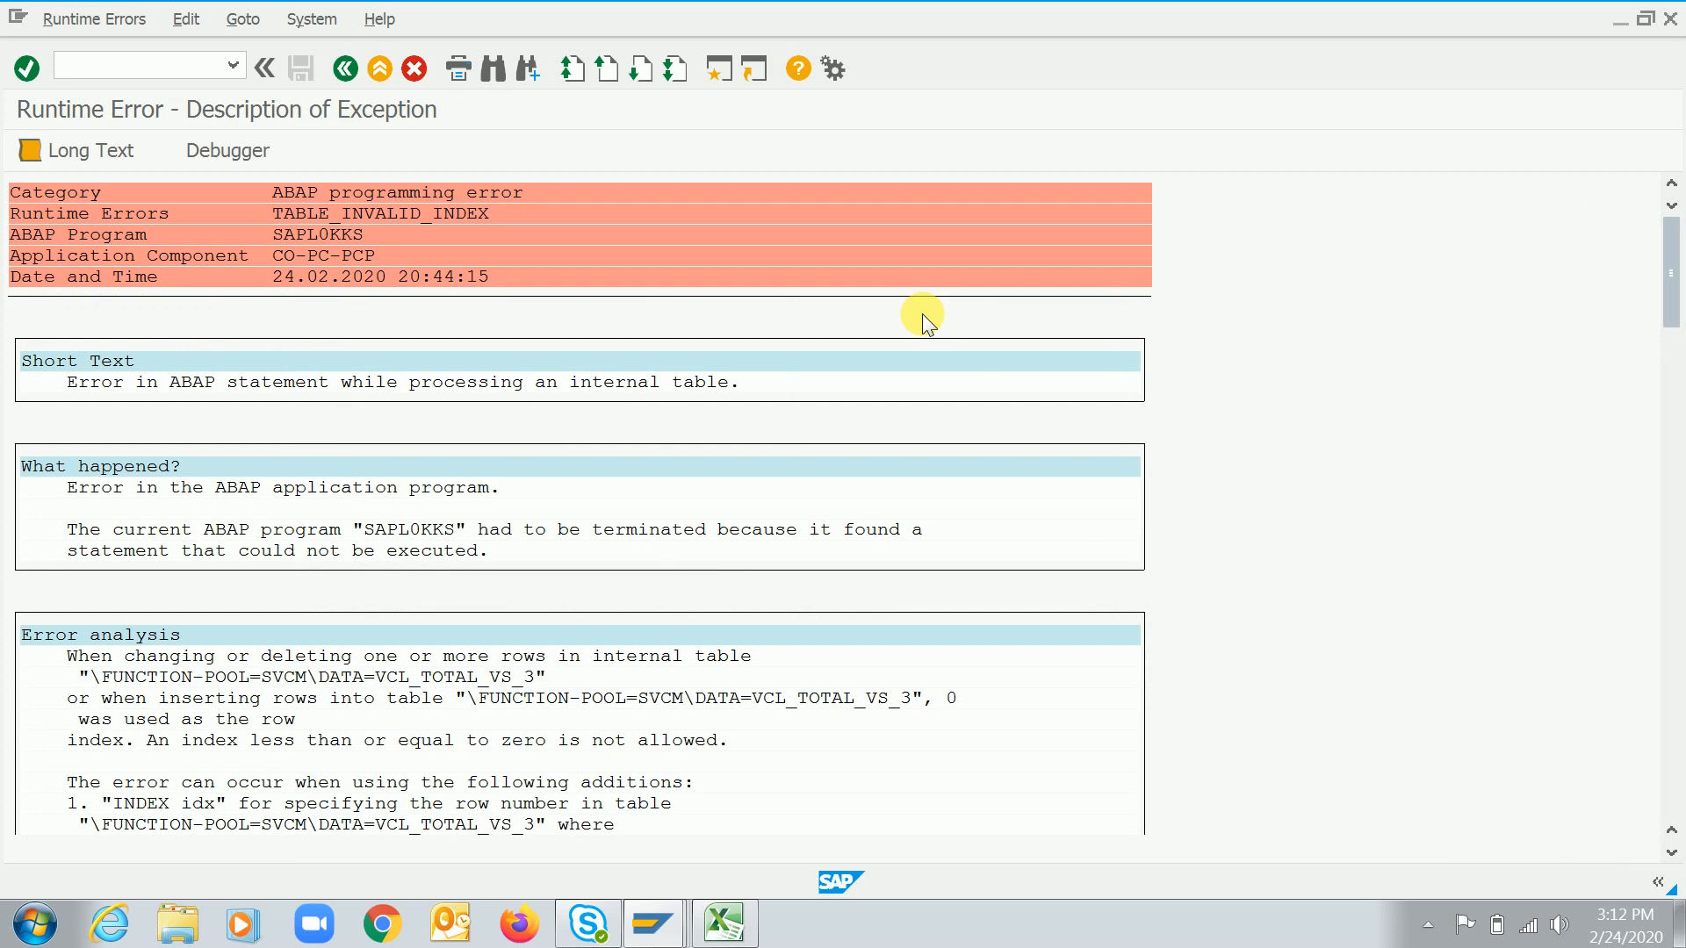
pyautogui.press('F3')
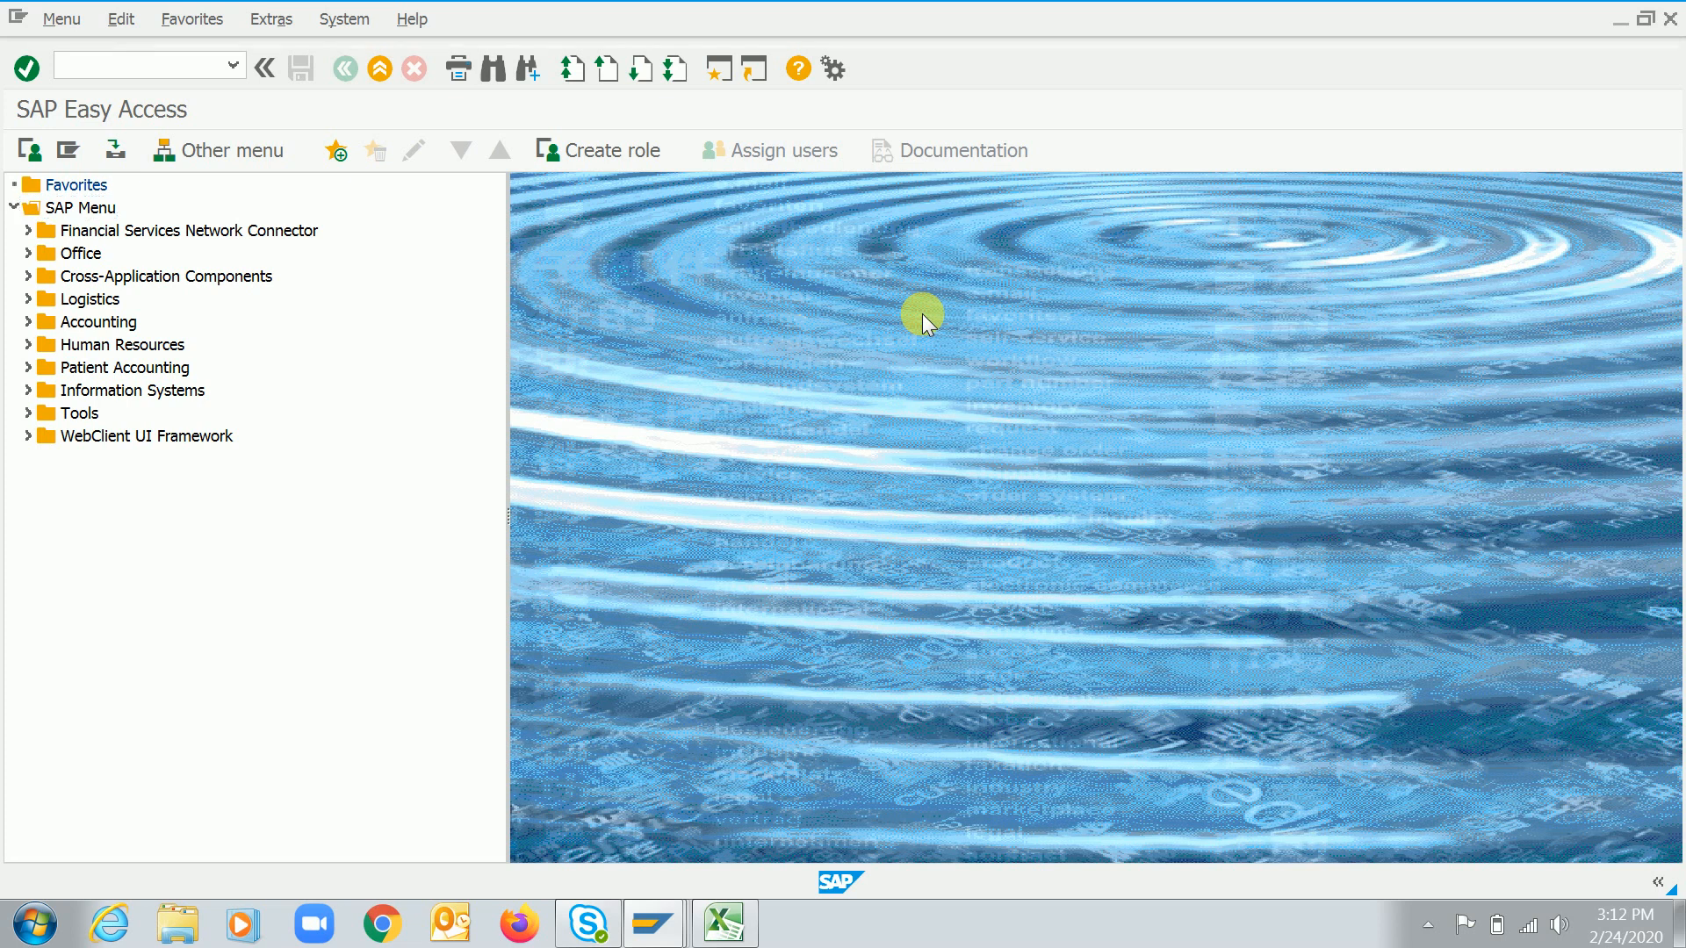
# Open the cost element assignment for cost component 10 of cost component structure RC
pyautogui.hotkey('ctrl', '/')
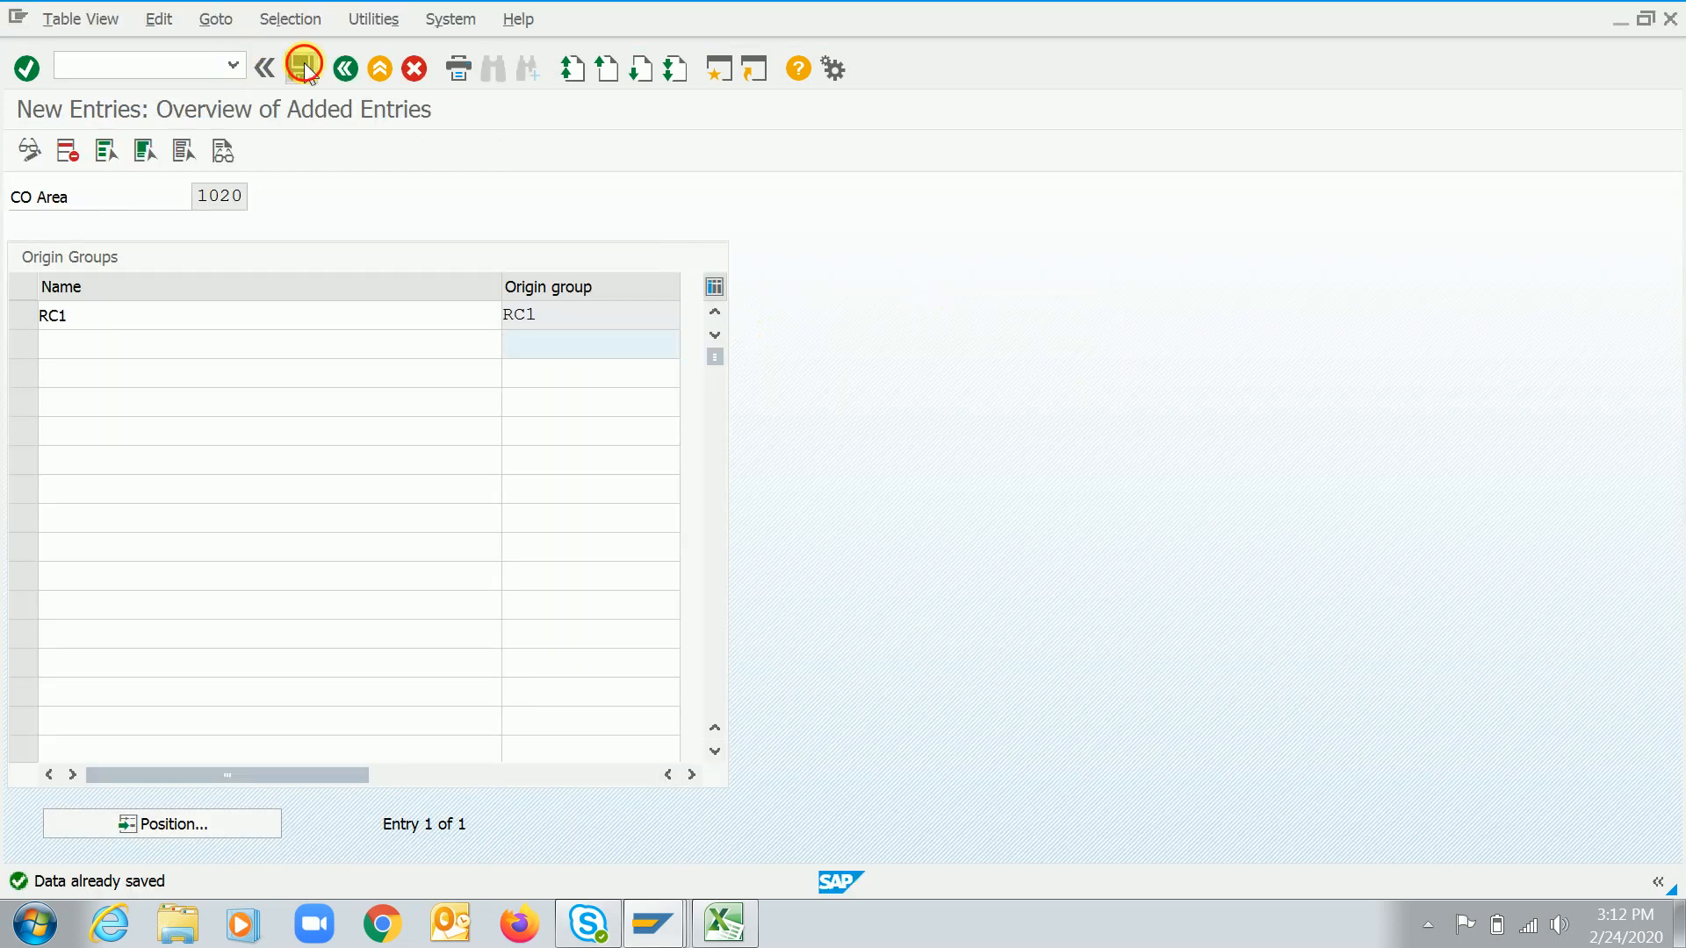
pyautogui.click(302, 66)
pyautogui.click(372, 69)
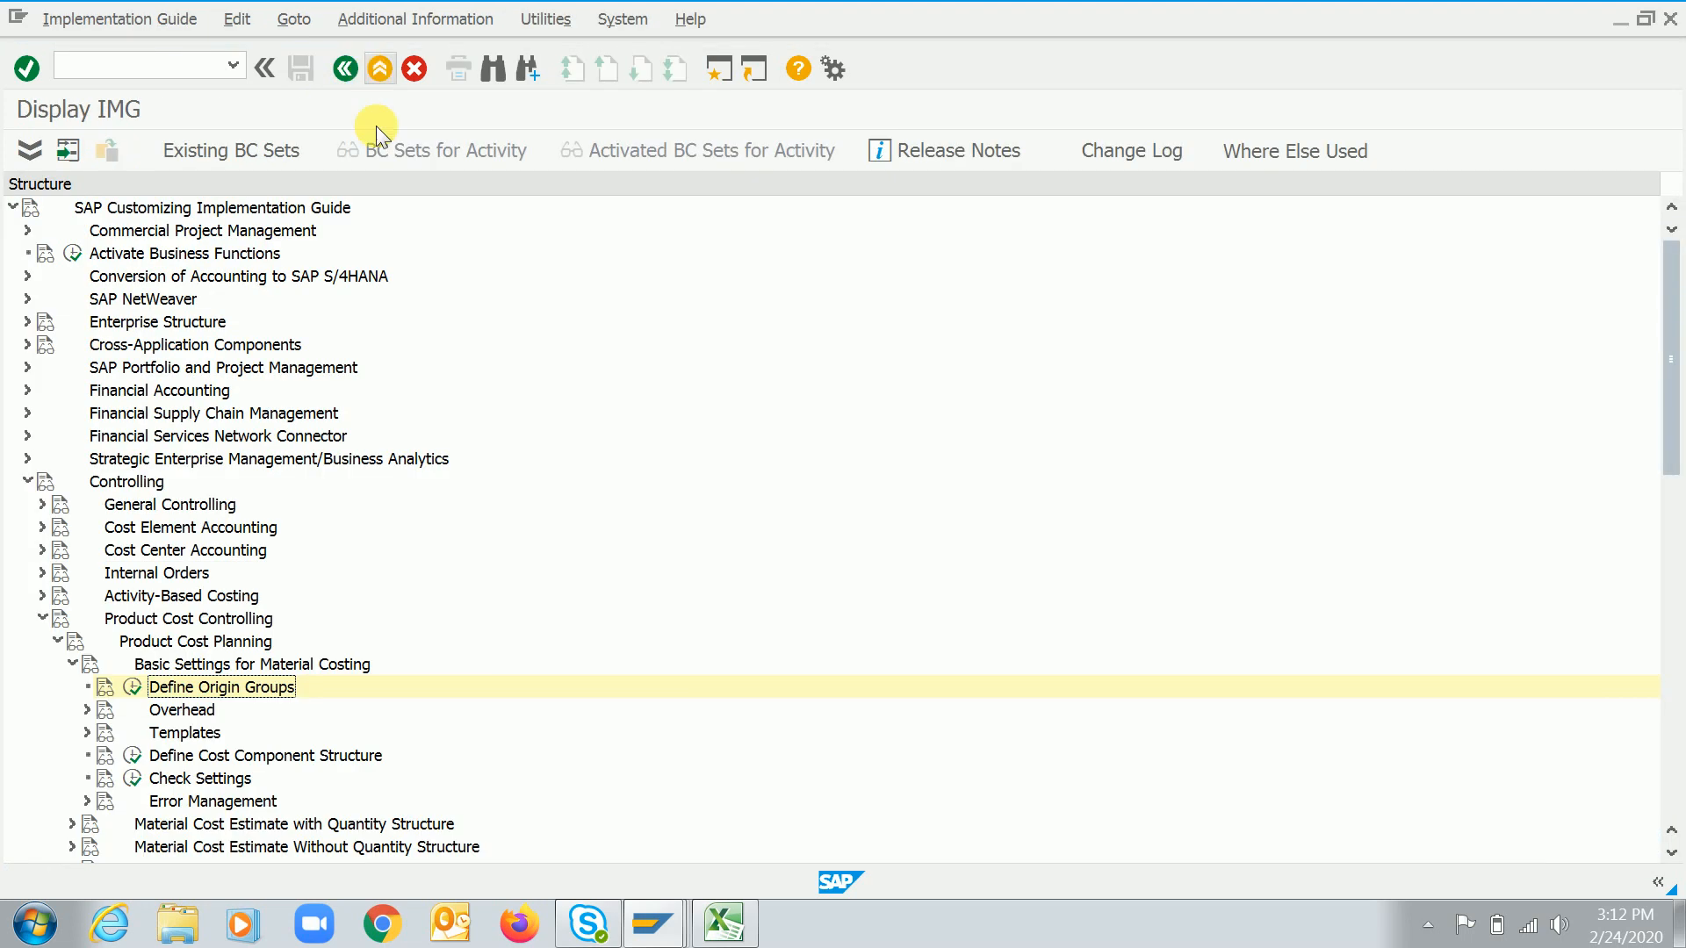
pyautogui.press('Down')
pyautogui.press('Down')
pyautogui.press('Down')
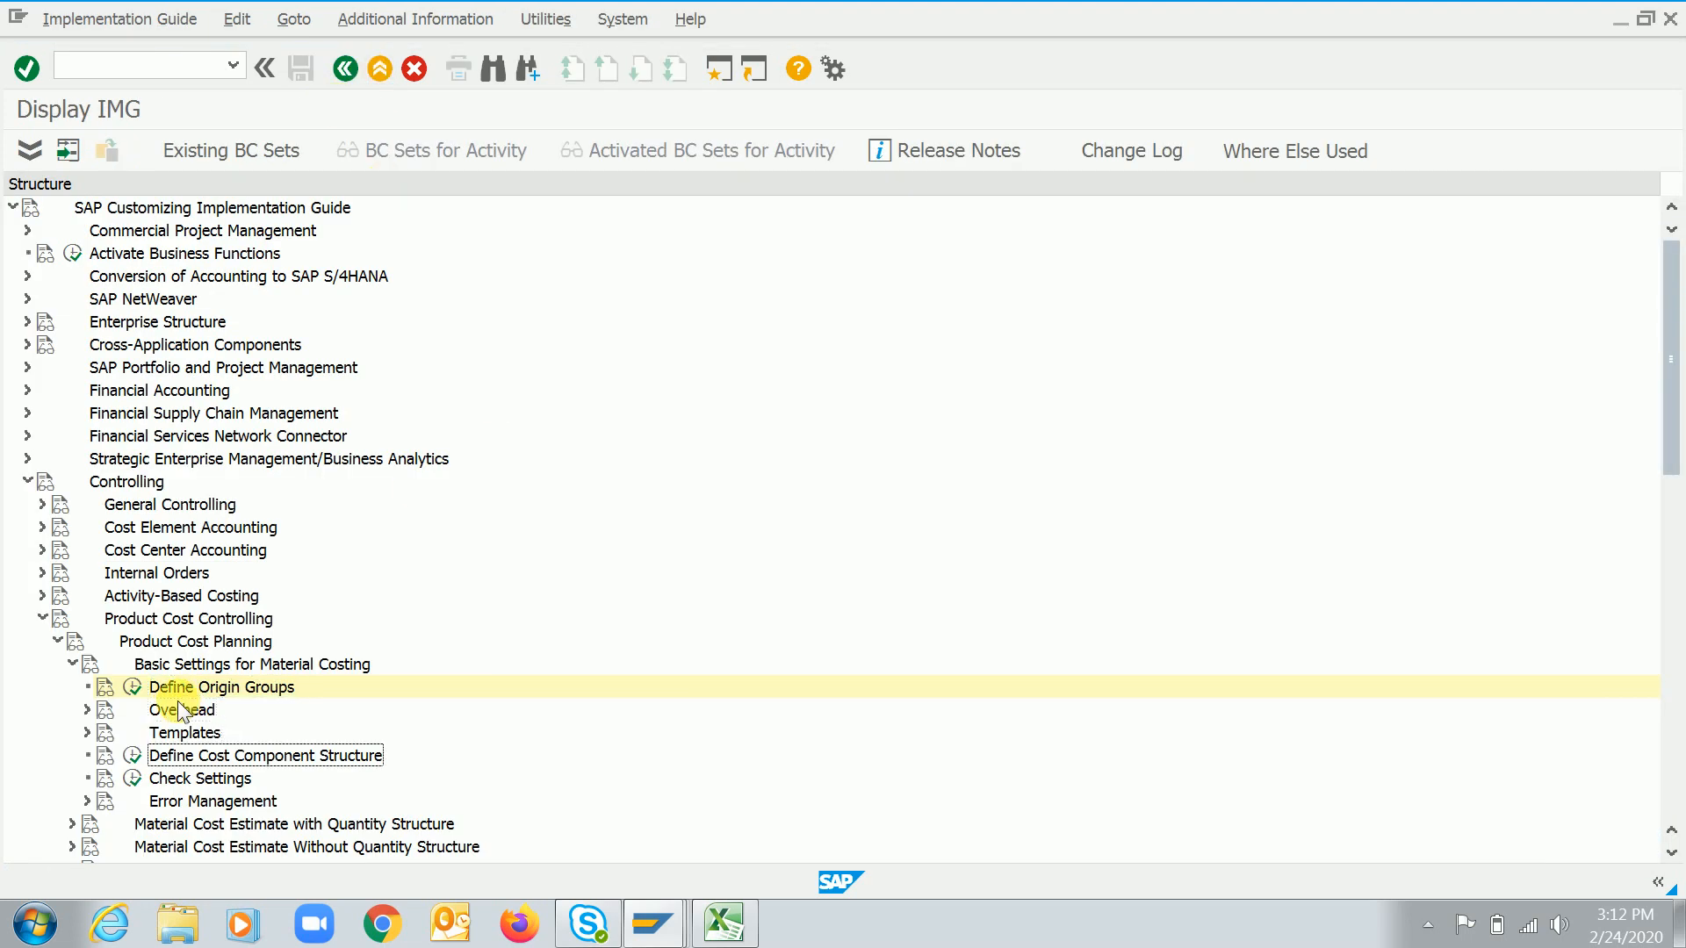
pyautogui.press('Left')
pyautogui.press('Return')
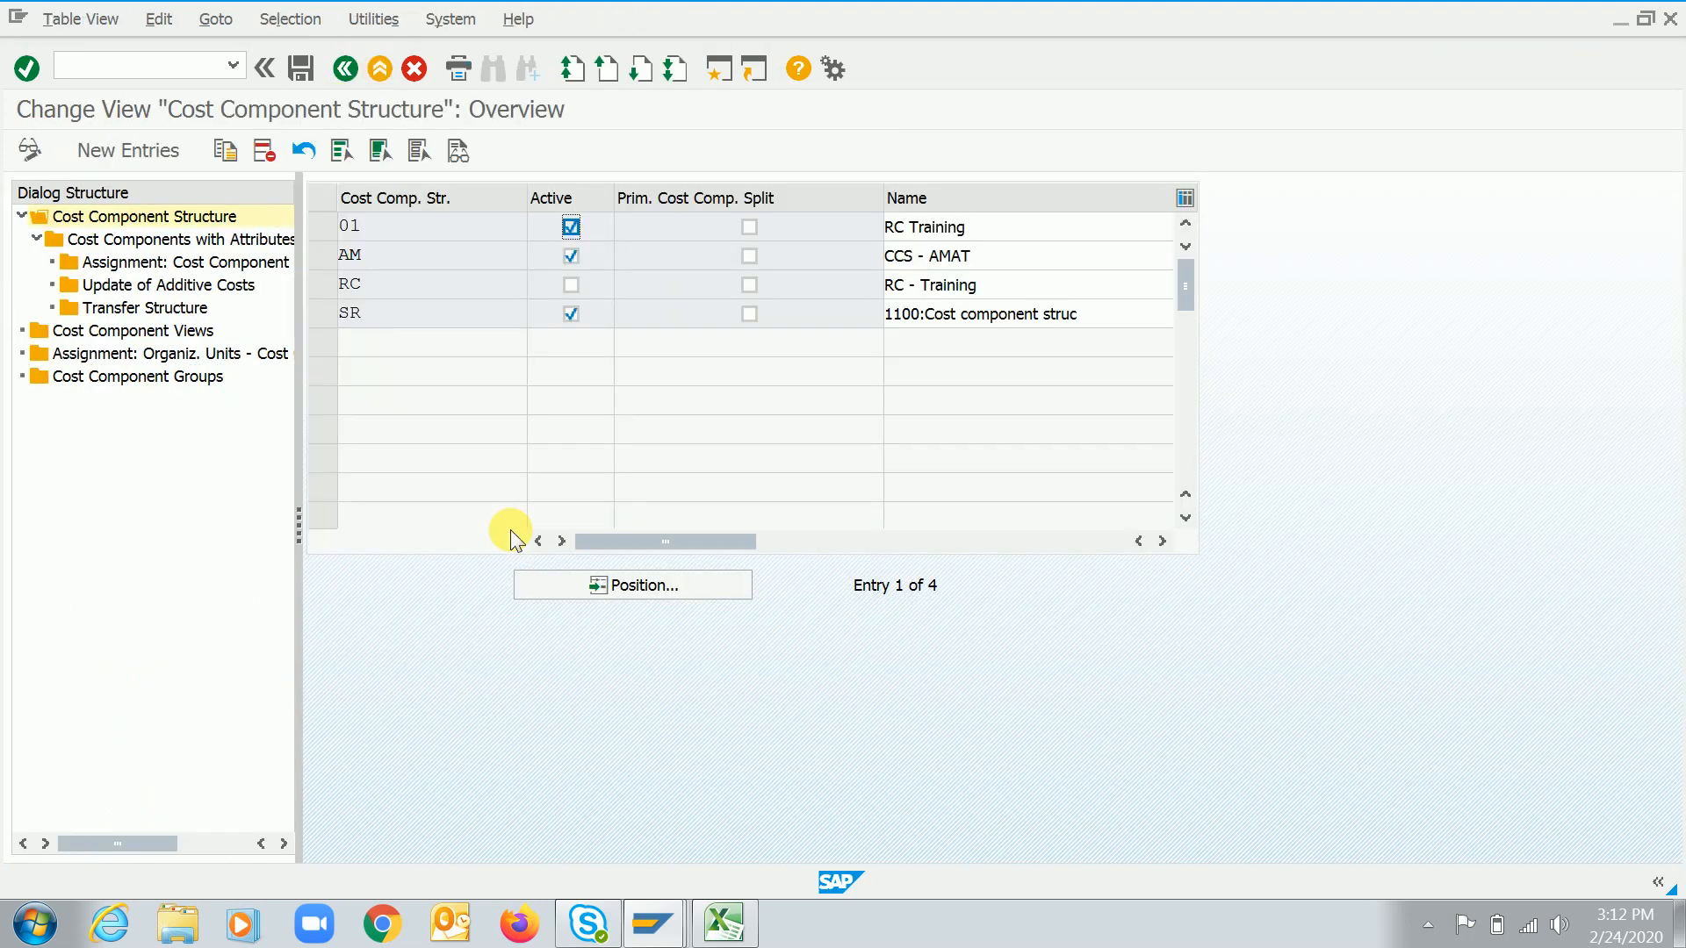
pyautogui.click(318, 285)
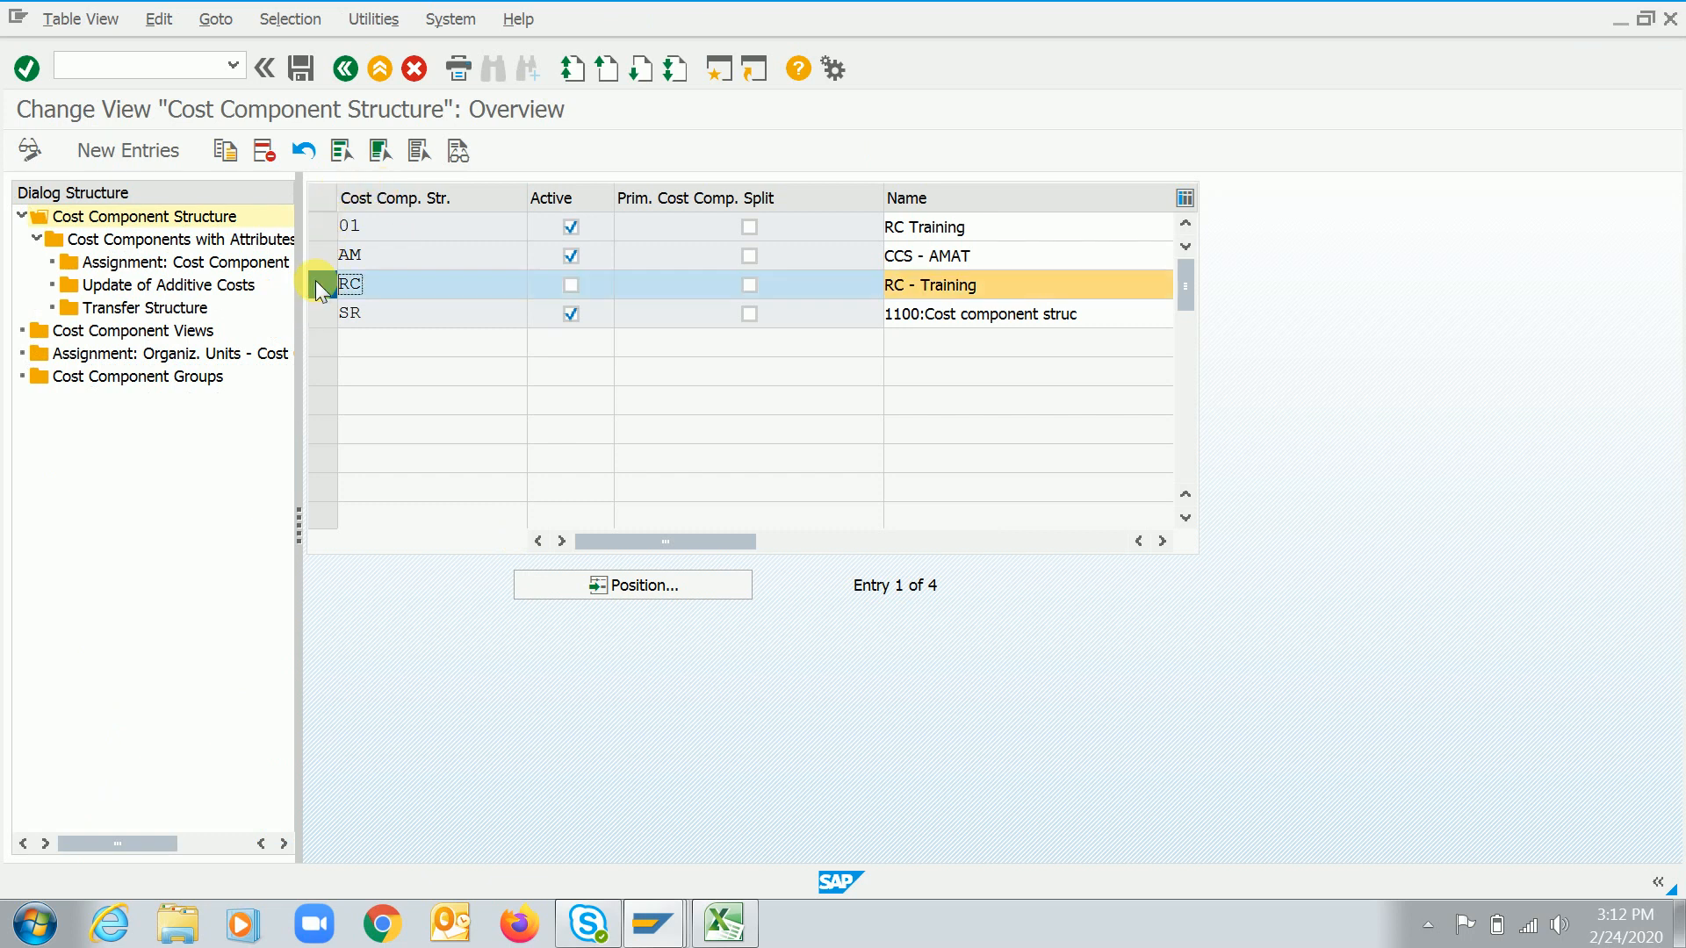
pyautogui.doubleClick(132, 240)
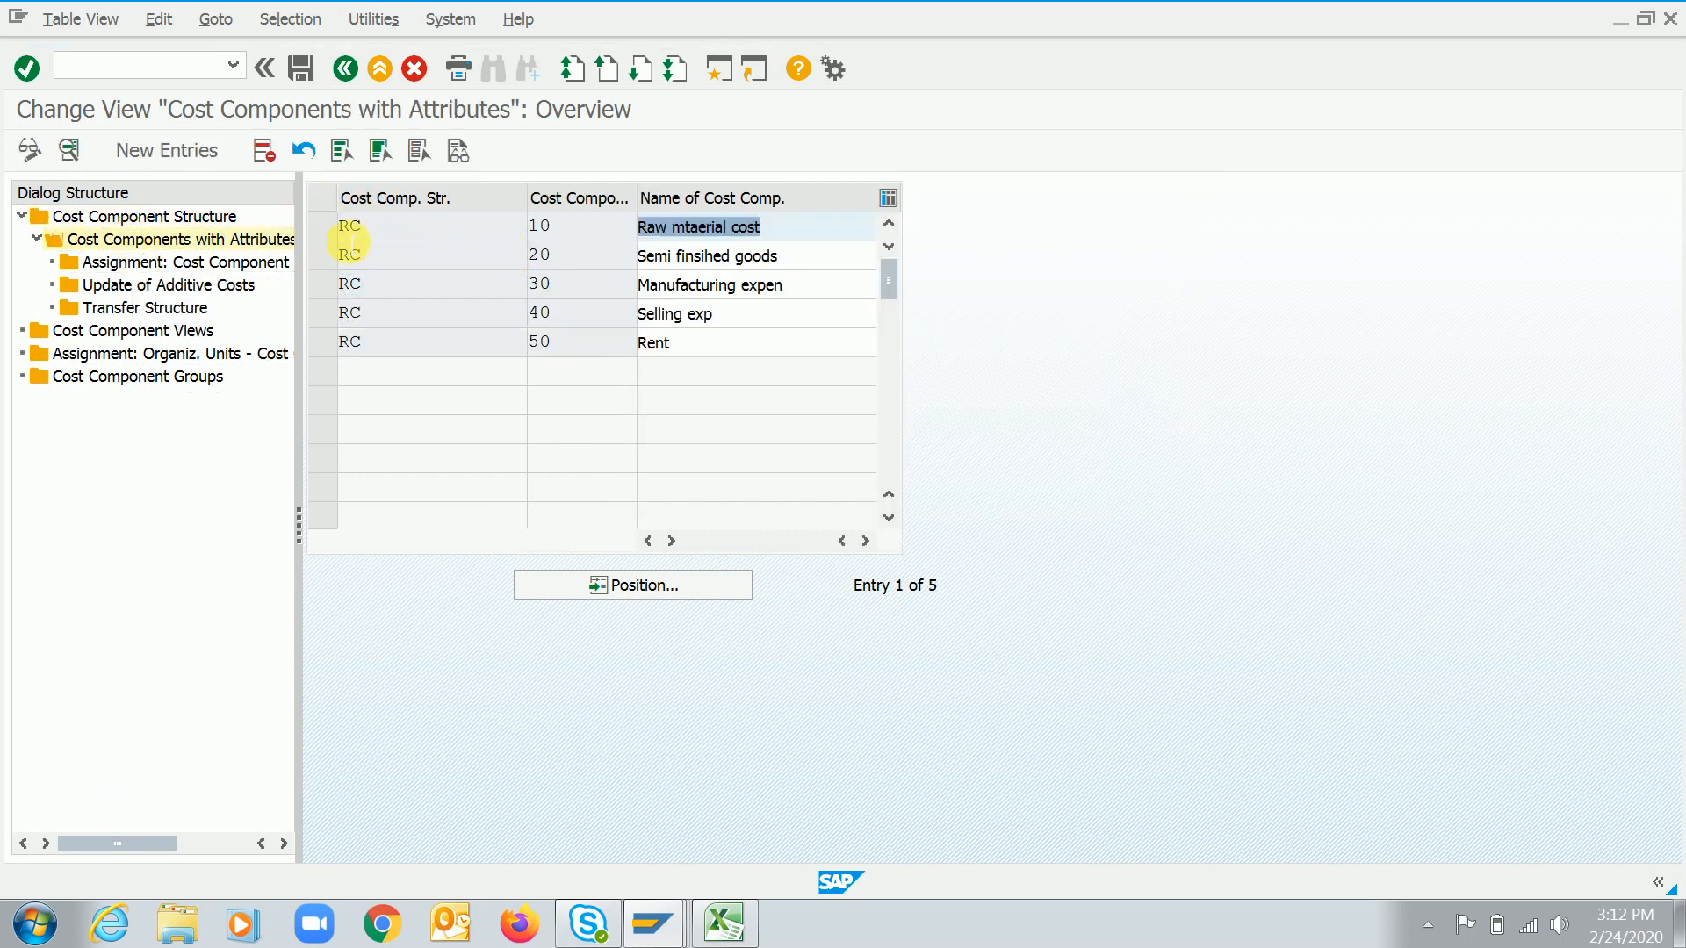
pyautogui.click(322, 227)
pyautogui.doubleClick(175, 262)
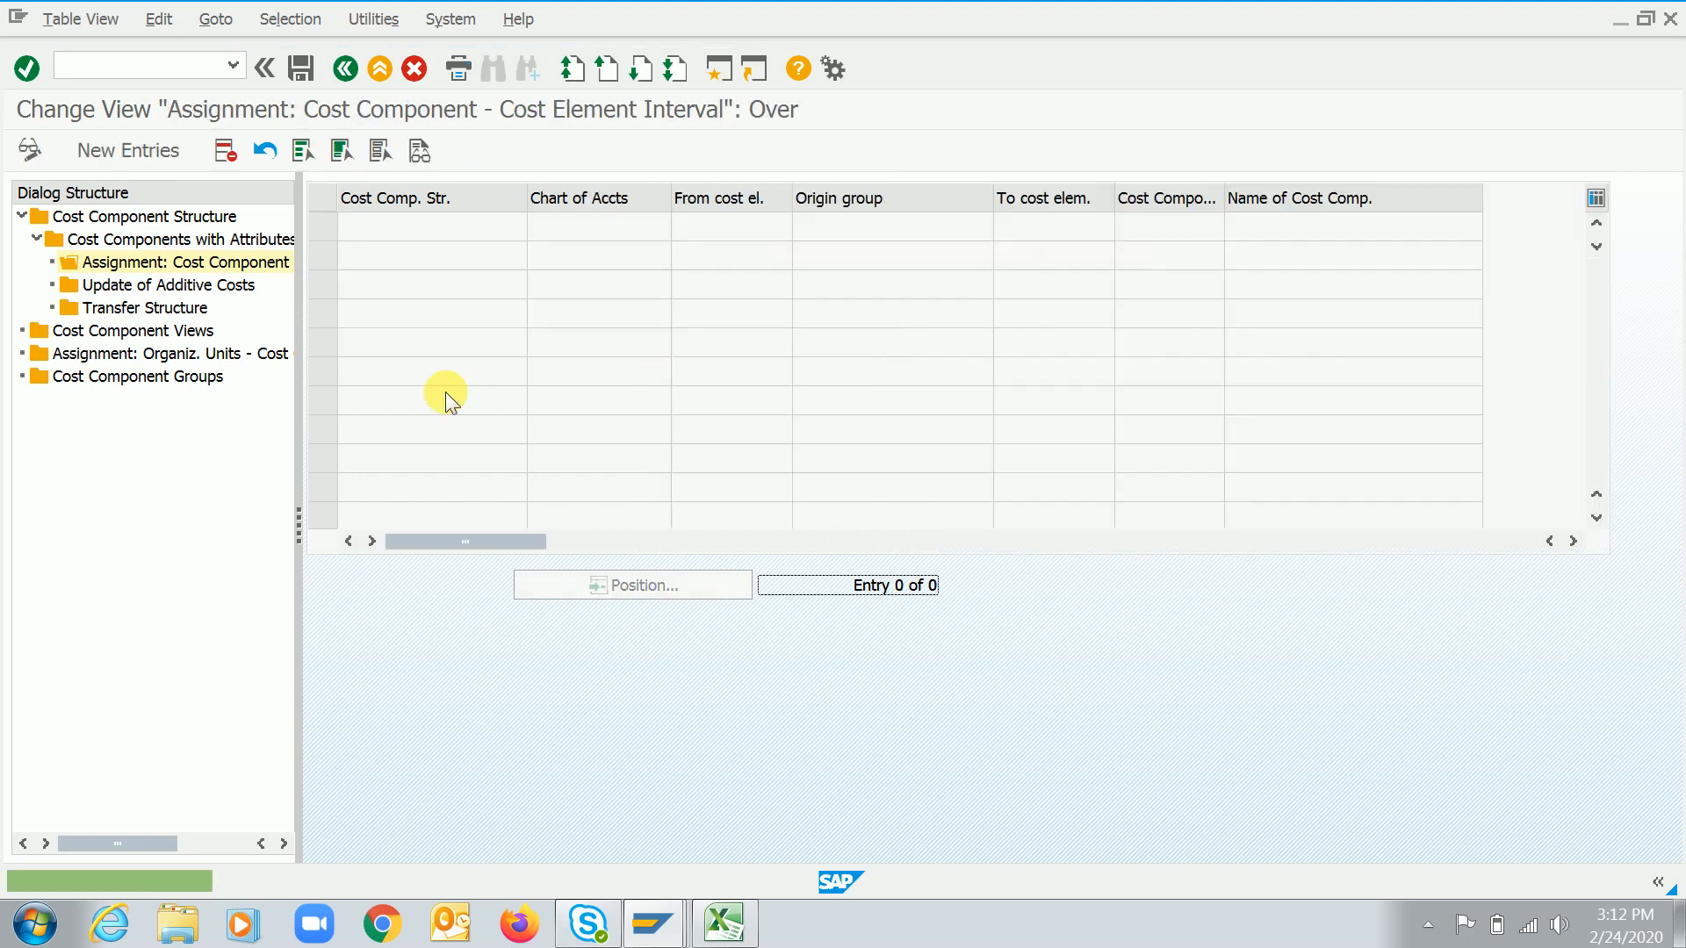
# Add a new assignment entry for cost component structure RC with chart of accounts 1020
pyautogui.click(164, 151)
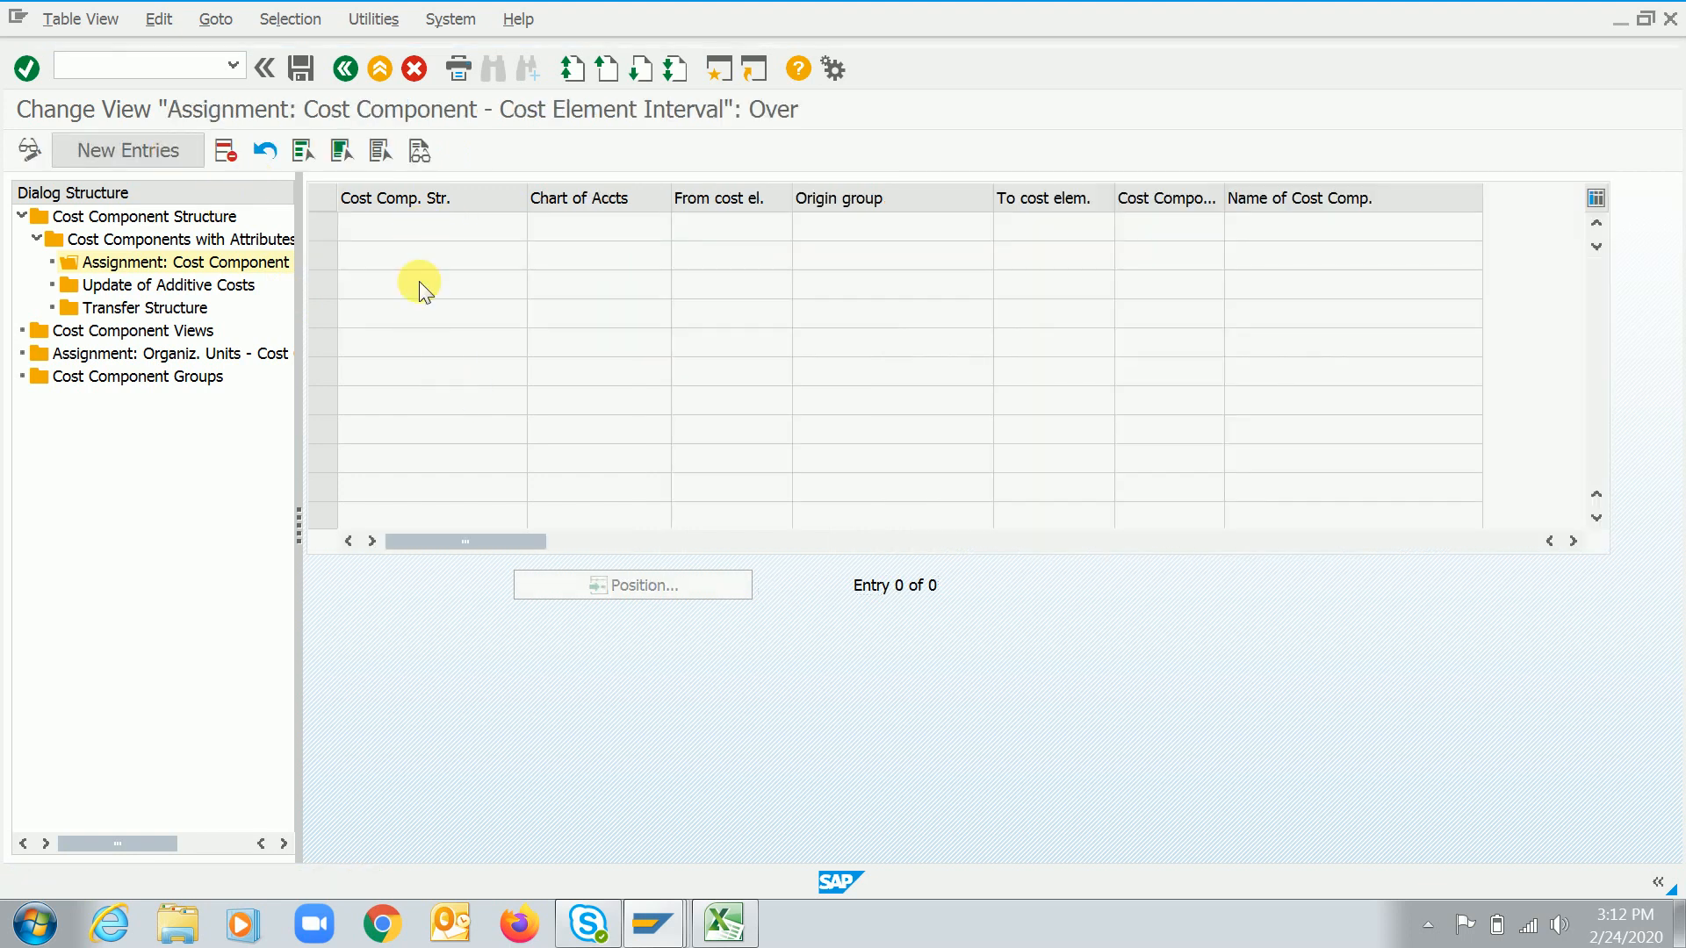
pyautogui.write('RC')
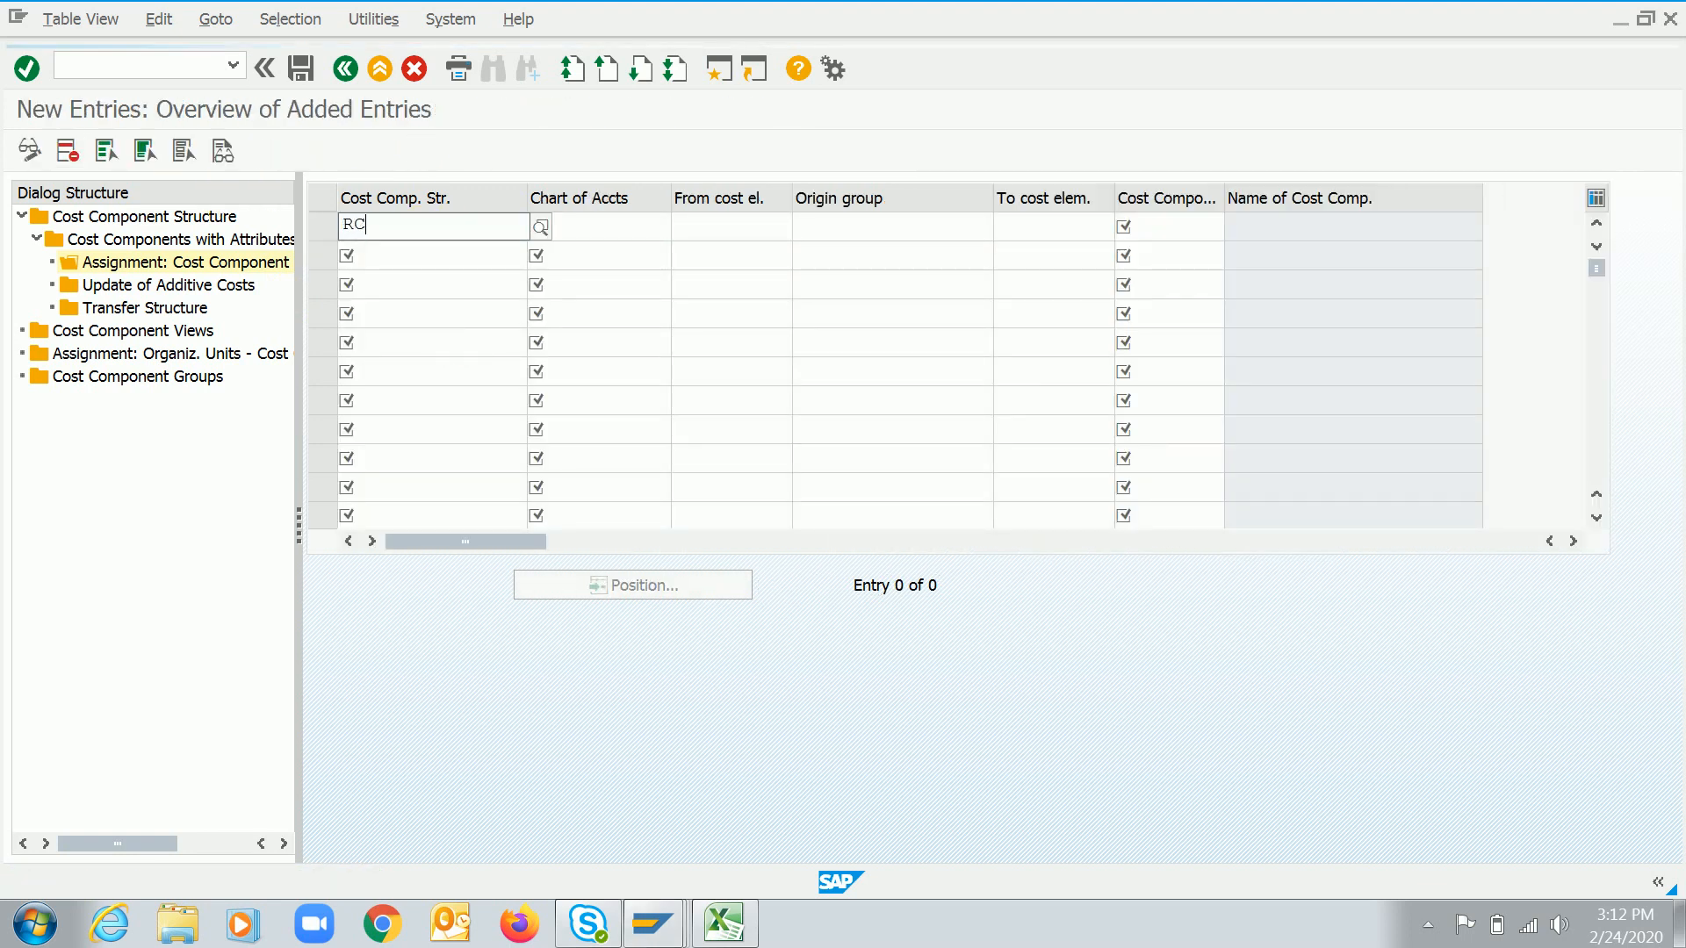
pyautogui.press('Tab')
pyautogui.write('10')
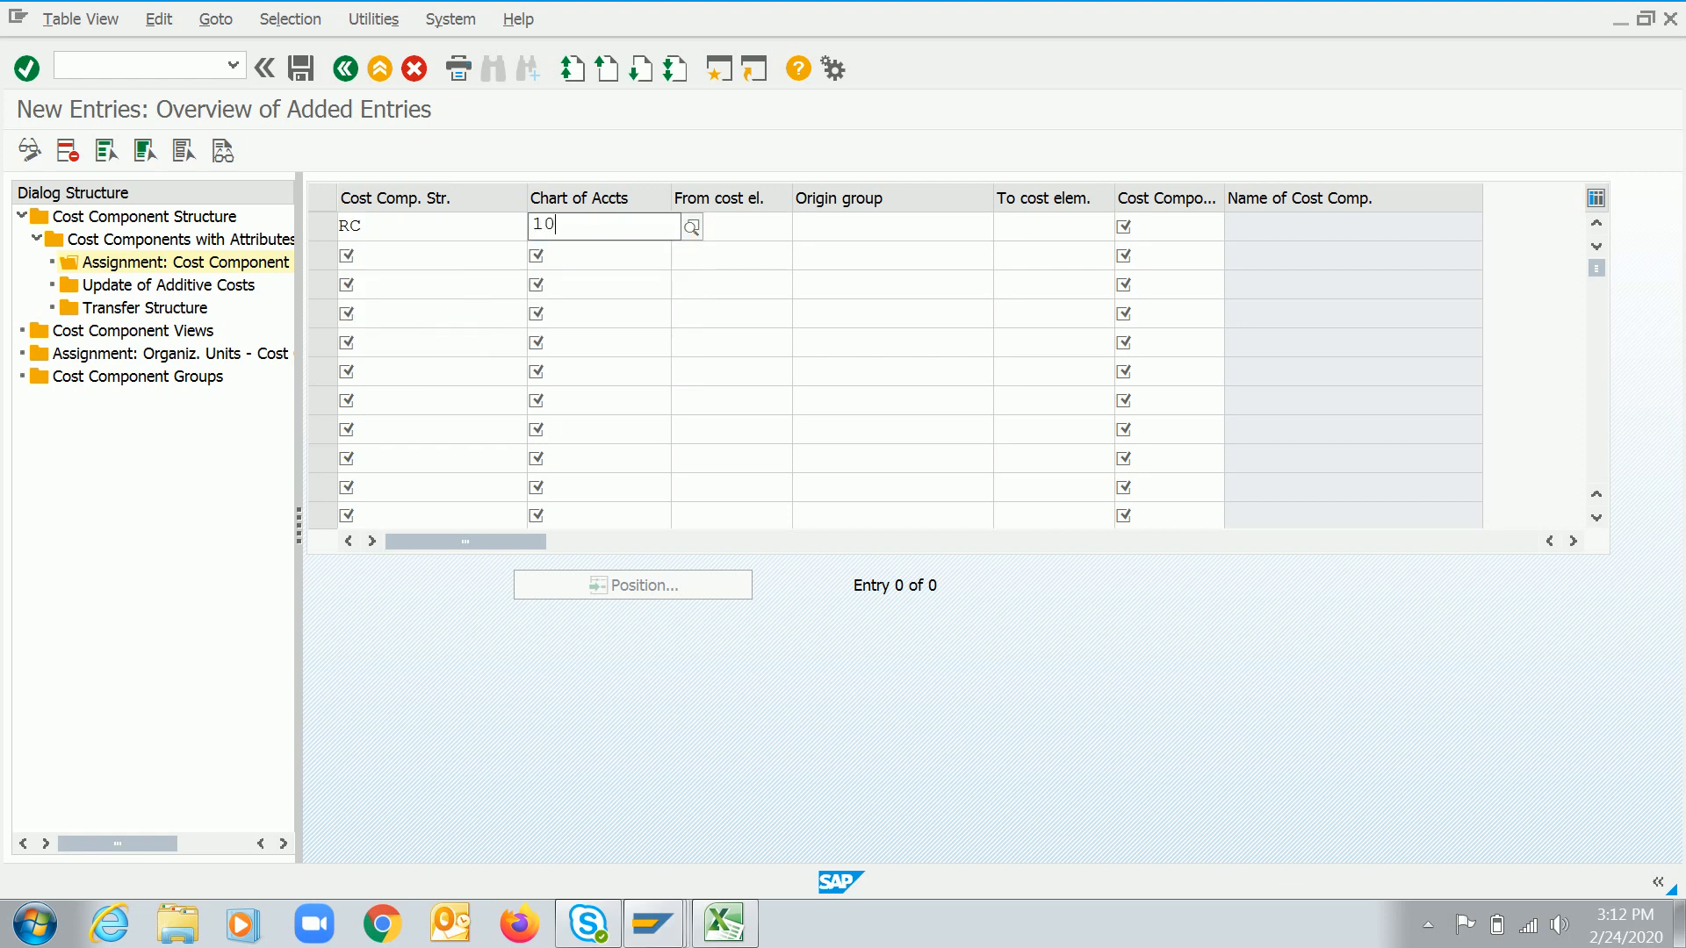
pyautogui.press('Return')
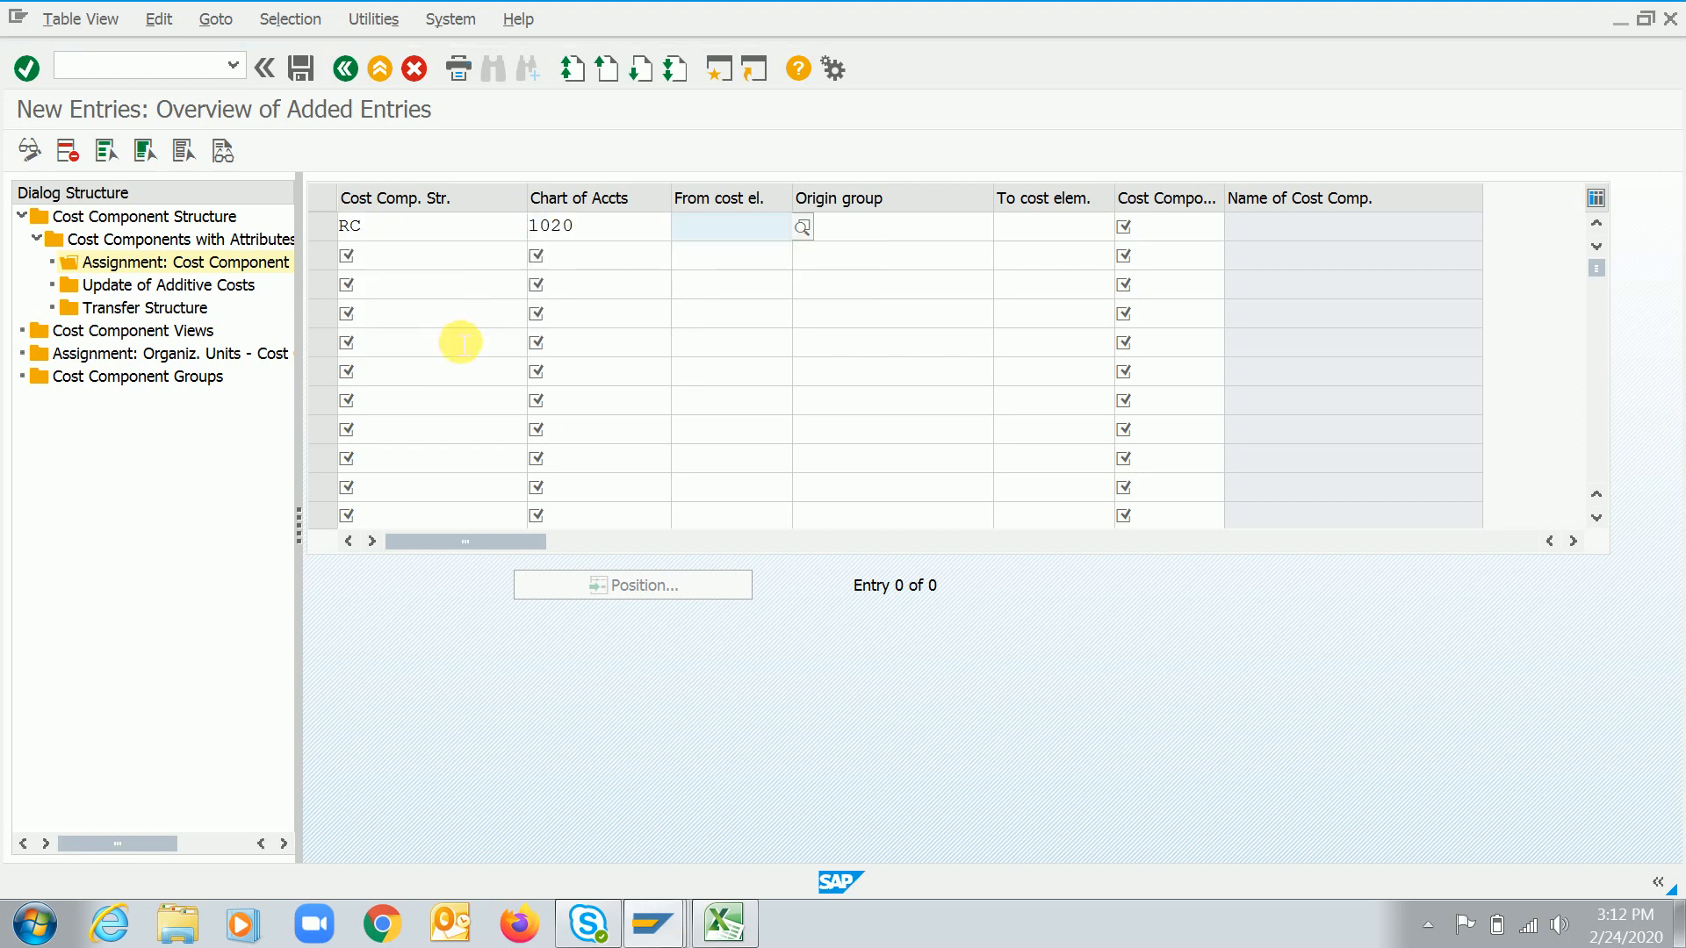
# Assign cost element 50000100 to cost component 10 in the new entry
pyautogui.press('F4')
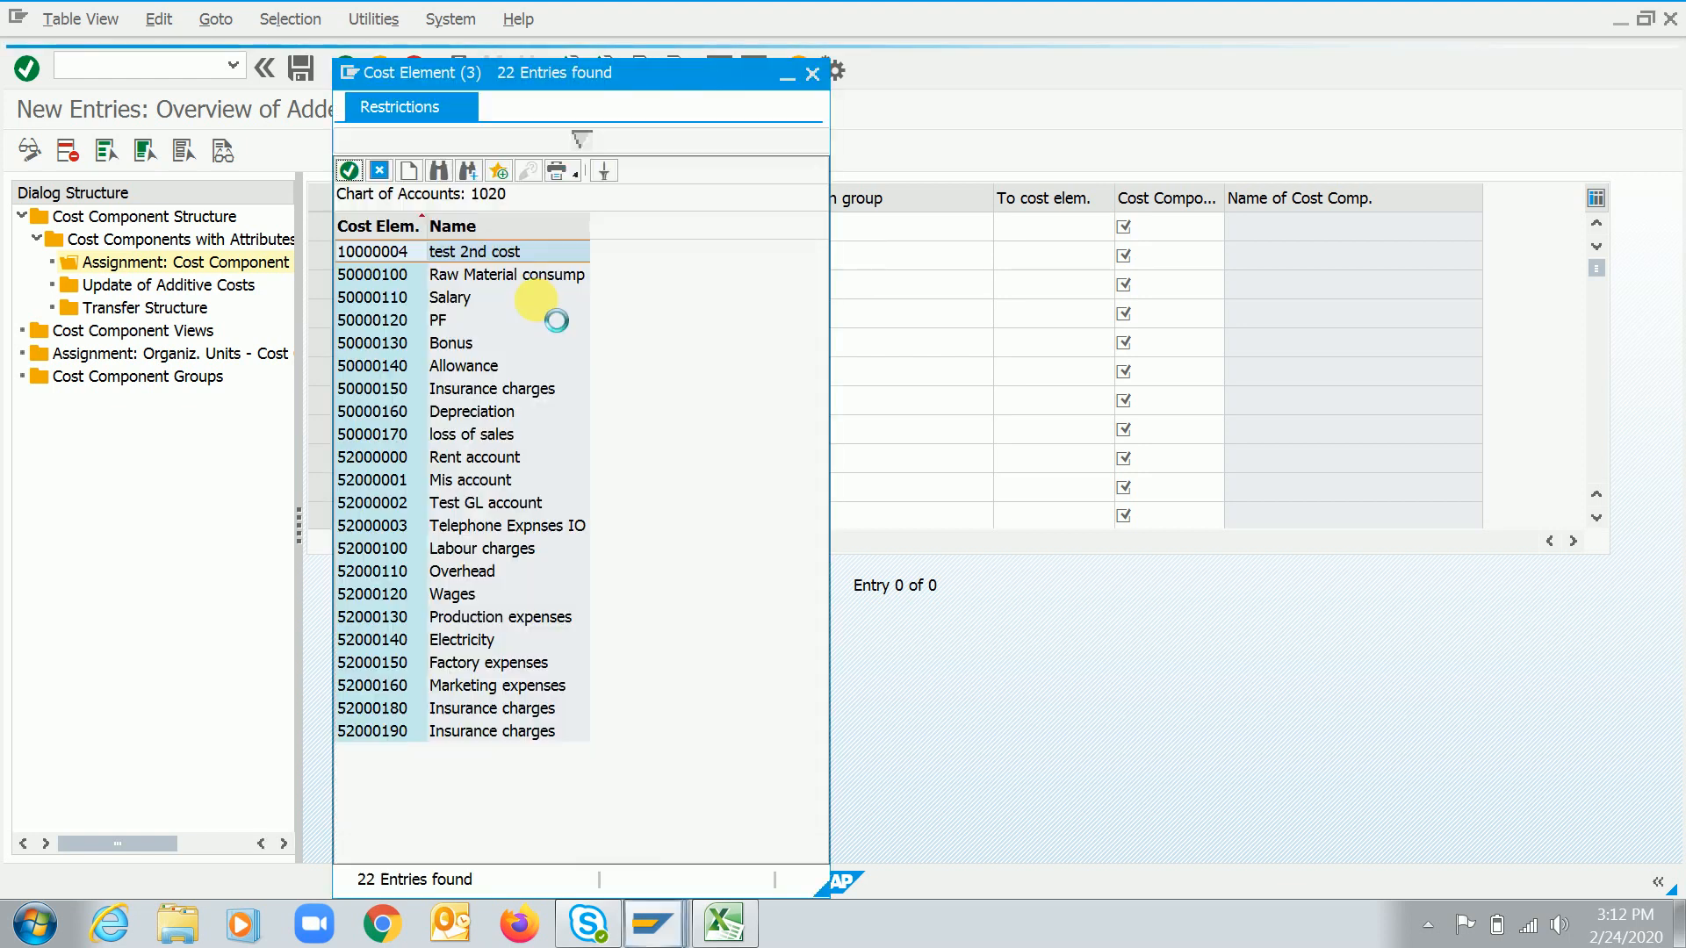
pyautogui.doubleClick(373, 274)
pyautogui.press('Tab')
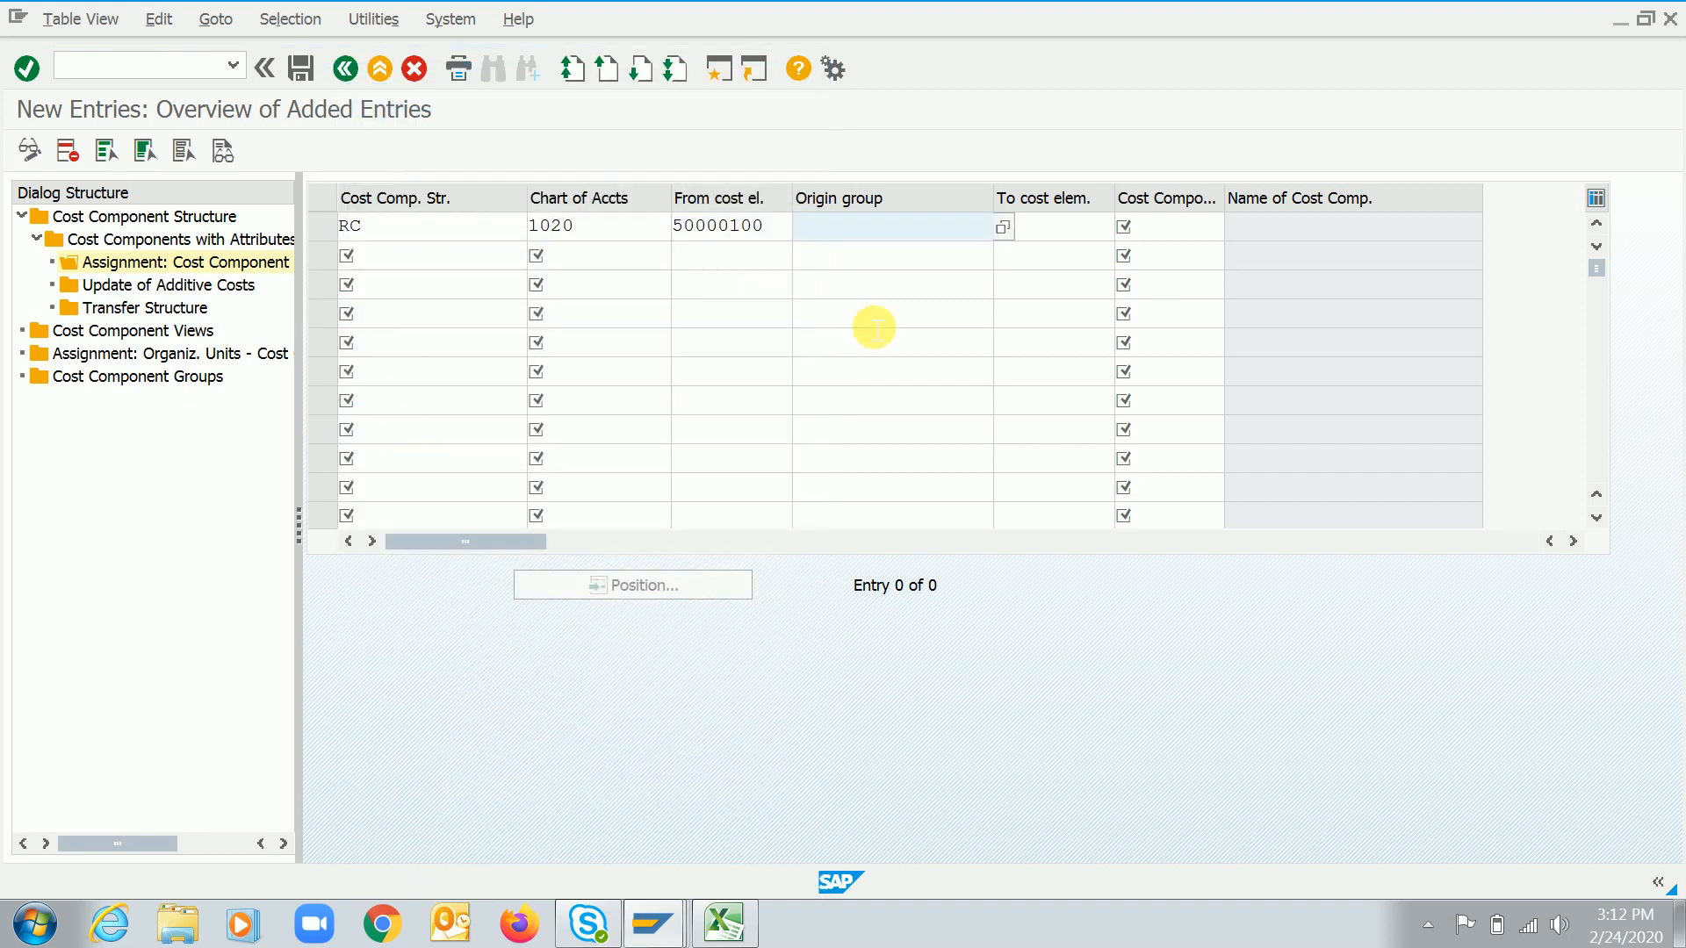
pyautogui.press('Tab')
pyautogui.press('Tab')
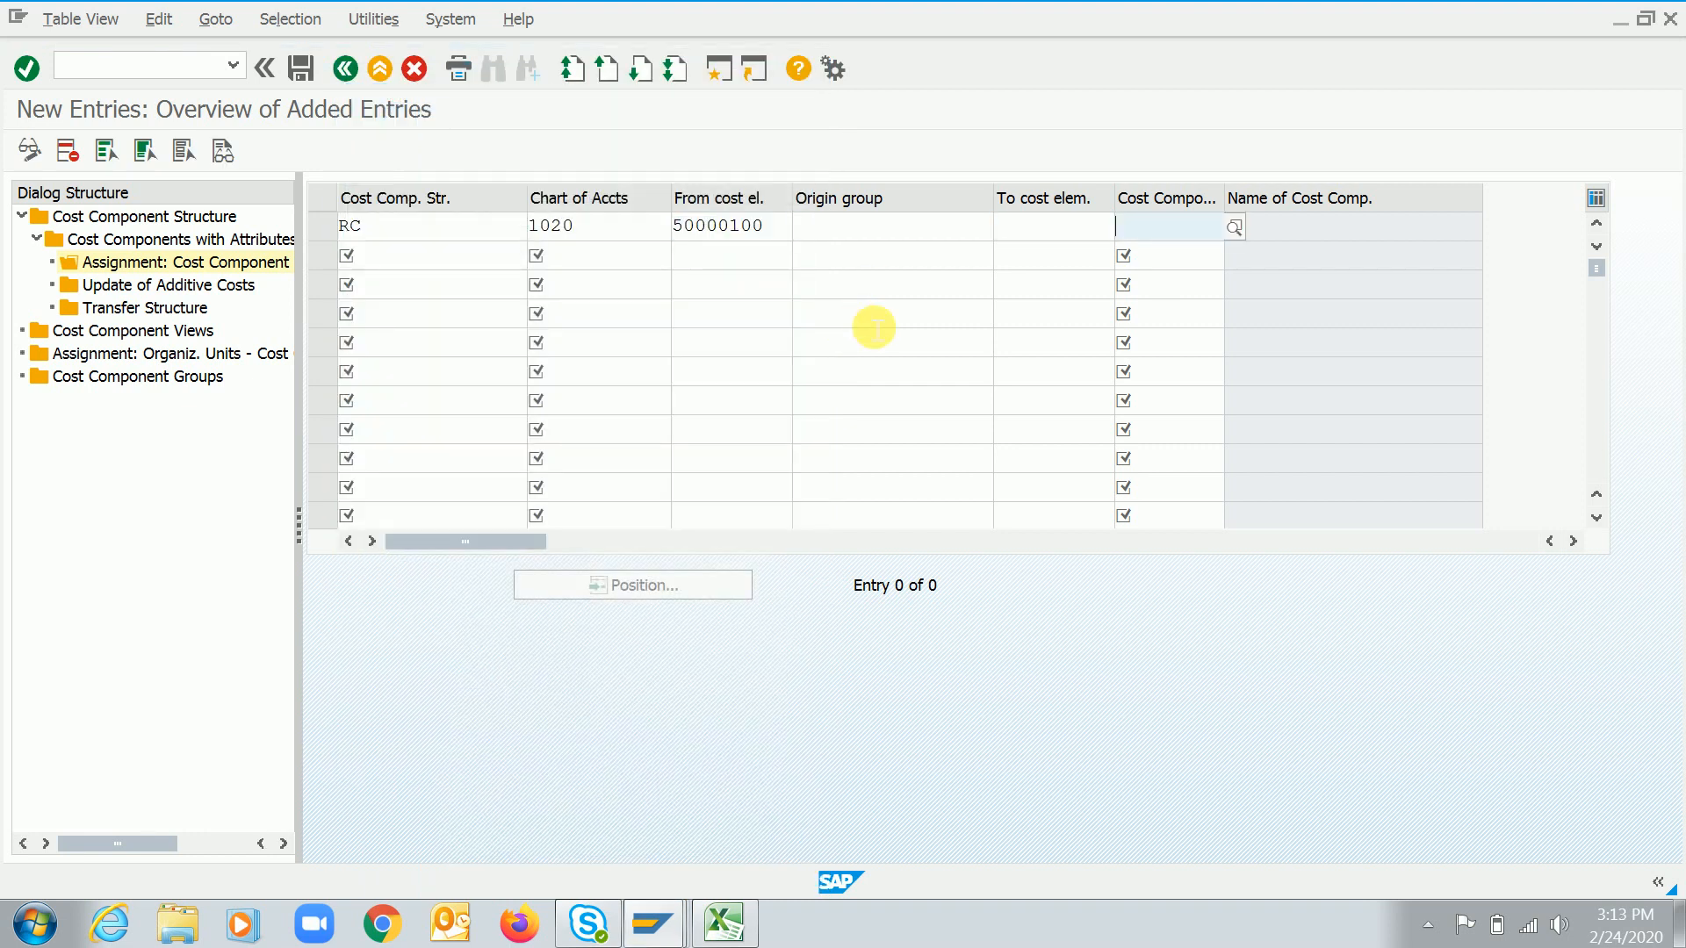
pyautogui.press('F4')
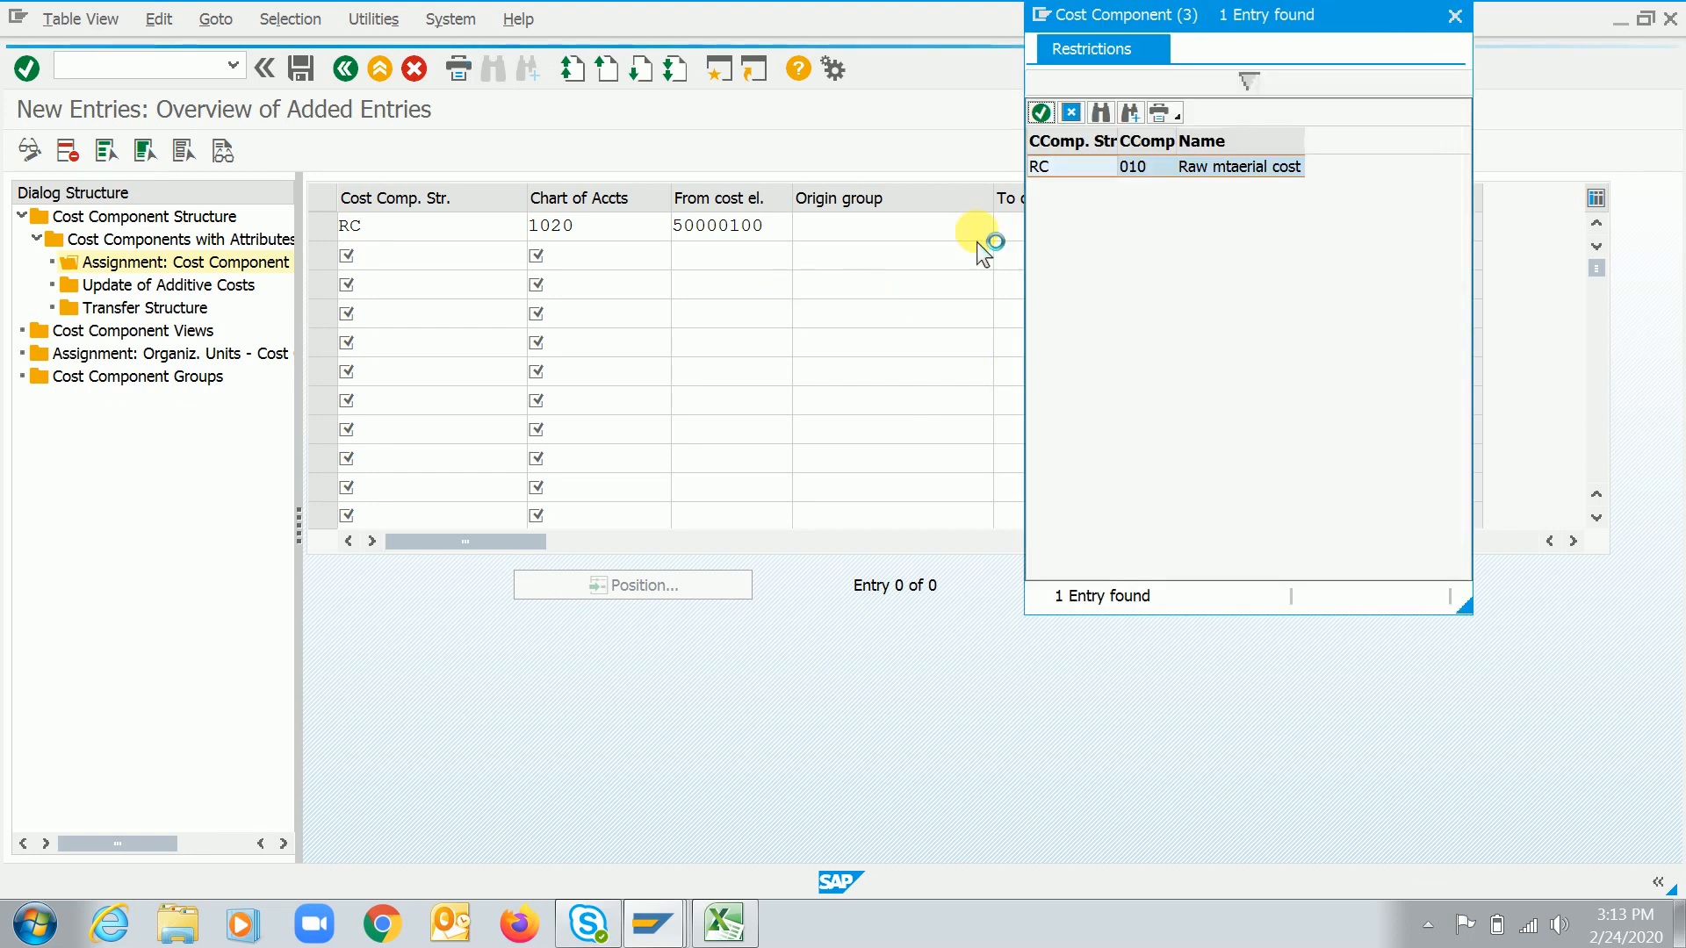
pyautogui.doubleClick(1073, 167)
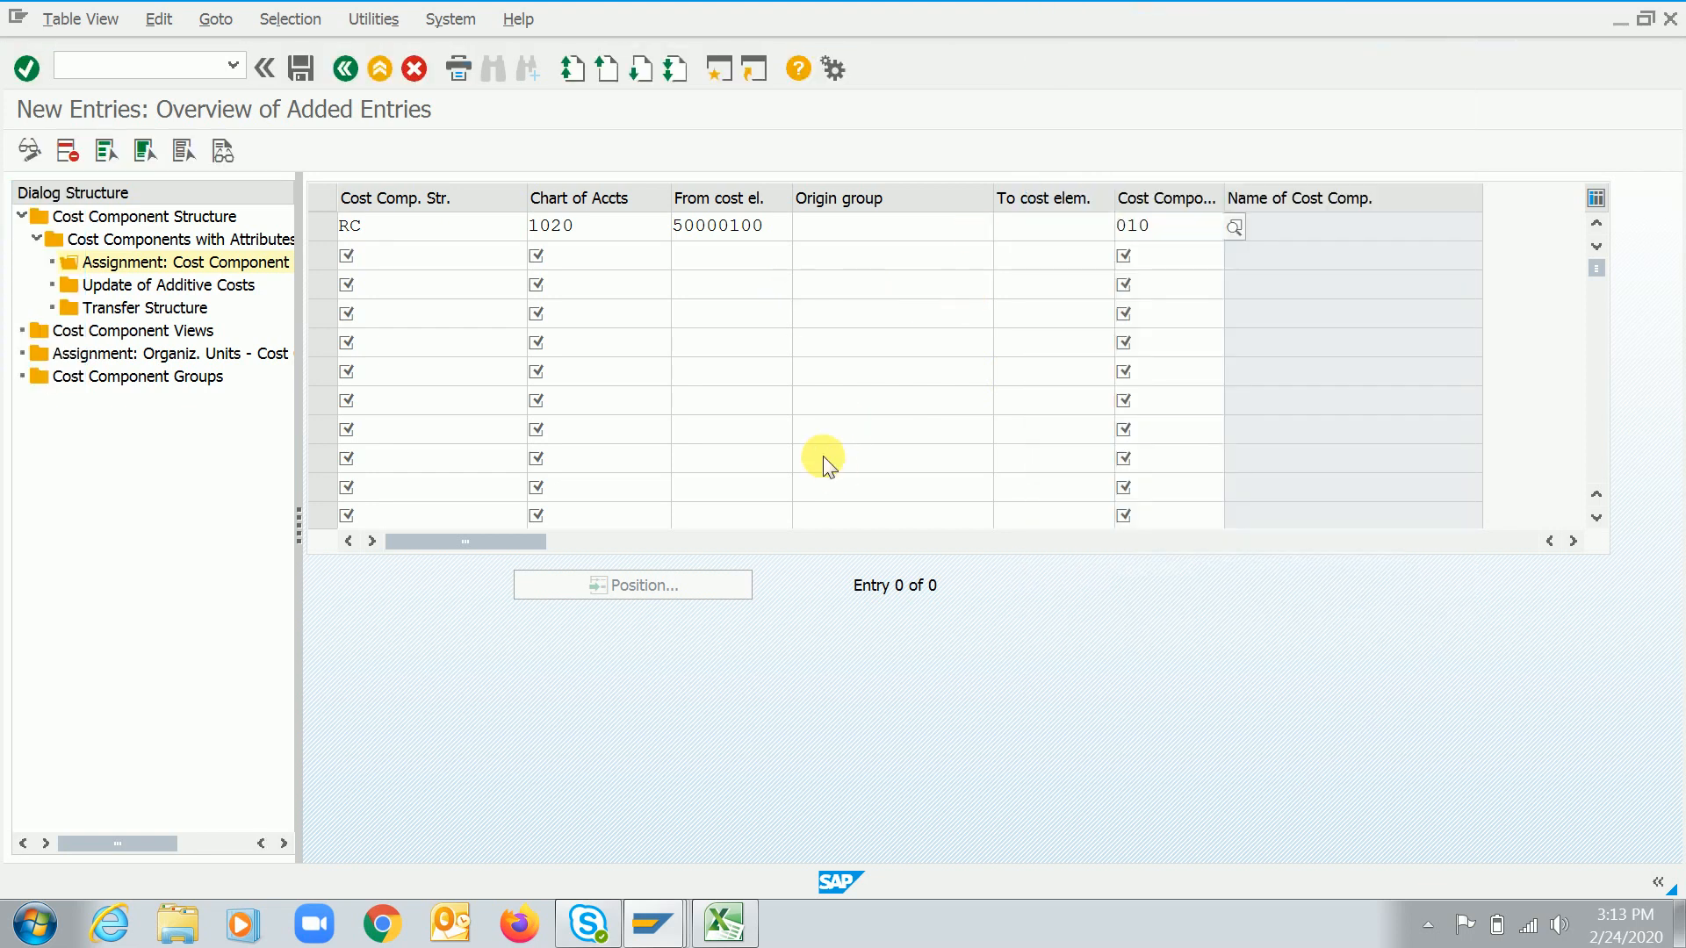
pyautogui.press('Return')
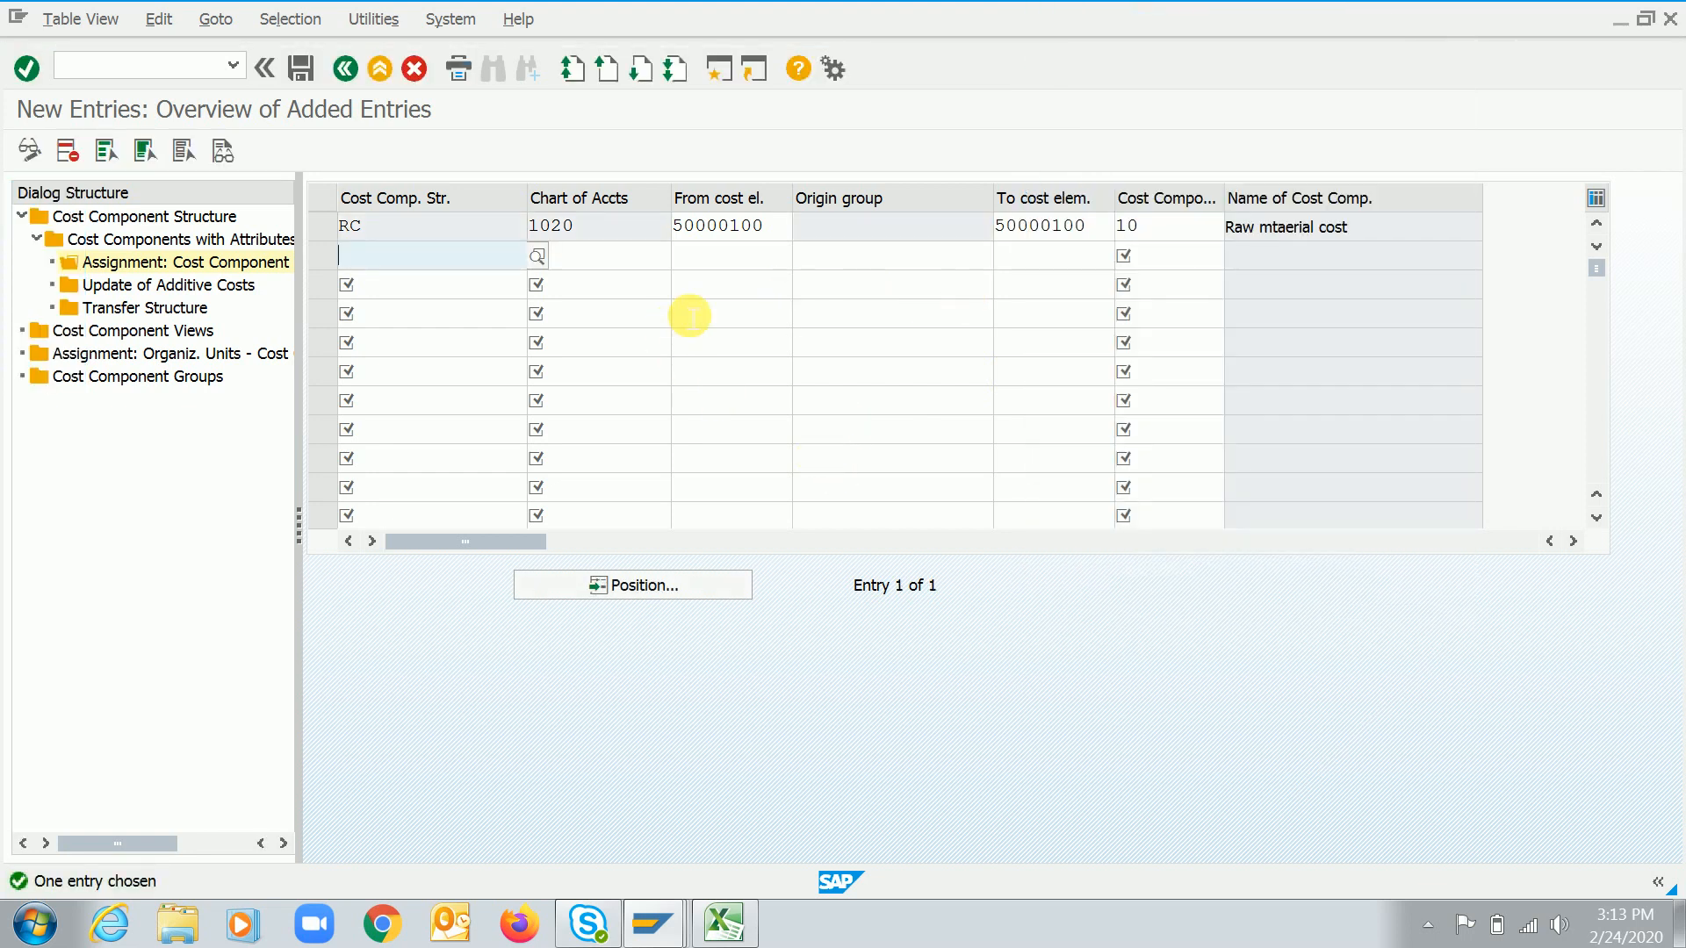
pyautogui.click(774, 232)
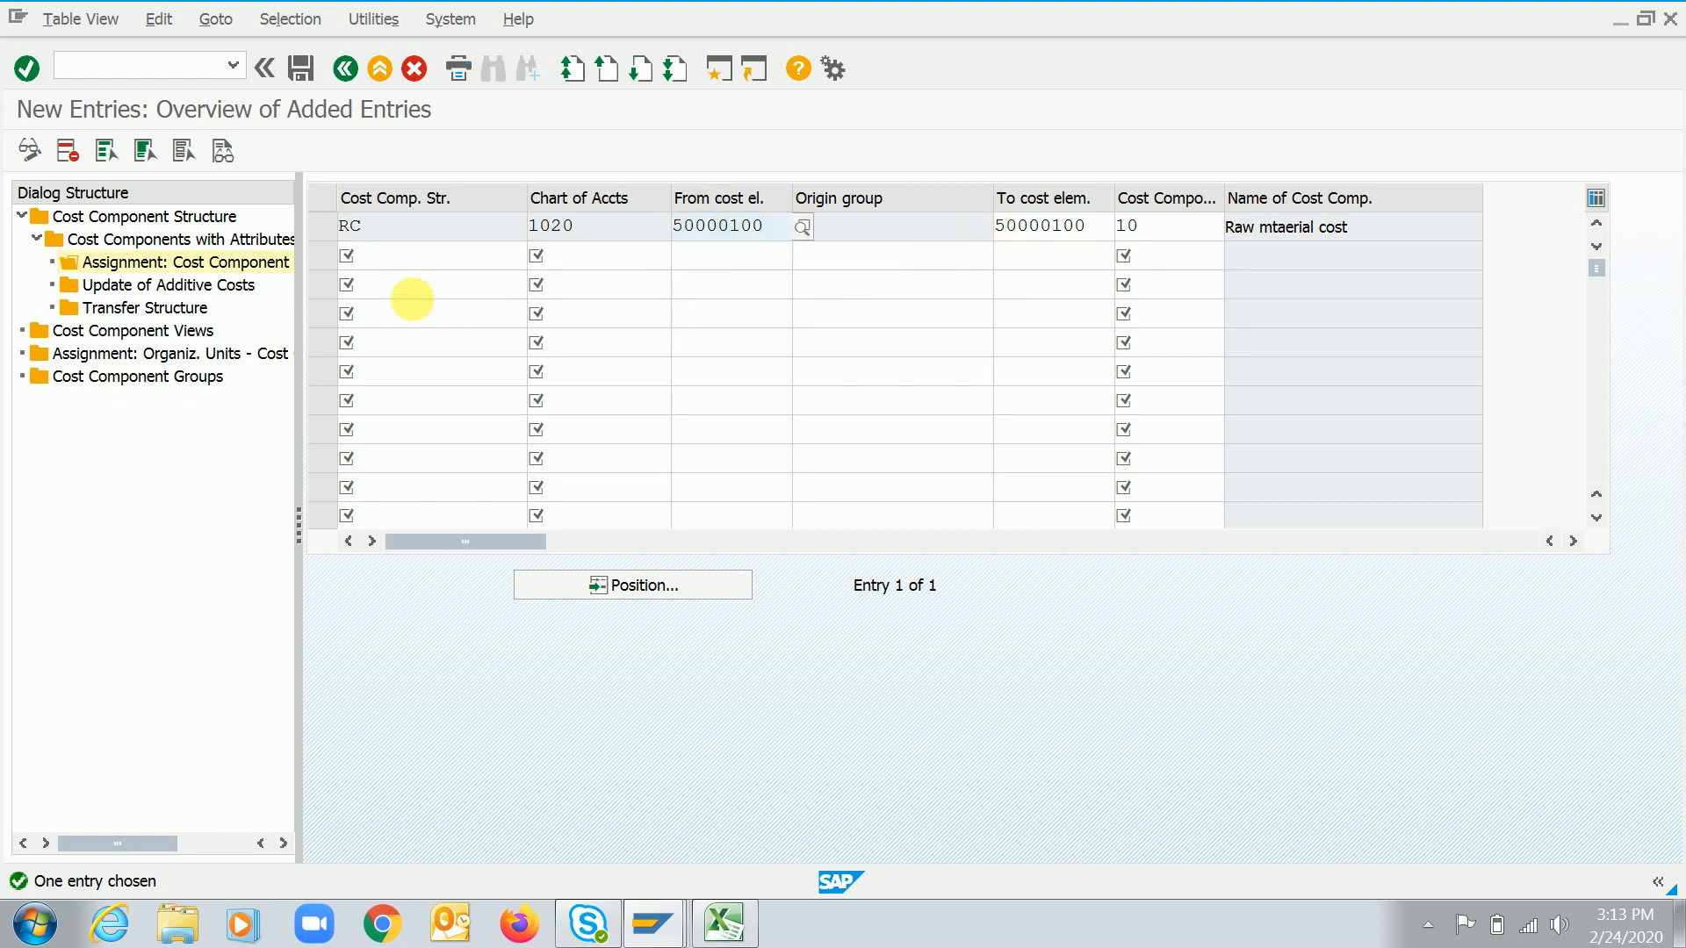
# Add another assignment row for structure RC with cost component 010, chart of accounts 1020 and from cost element 50000100
pyautogui.click(395, 259)
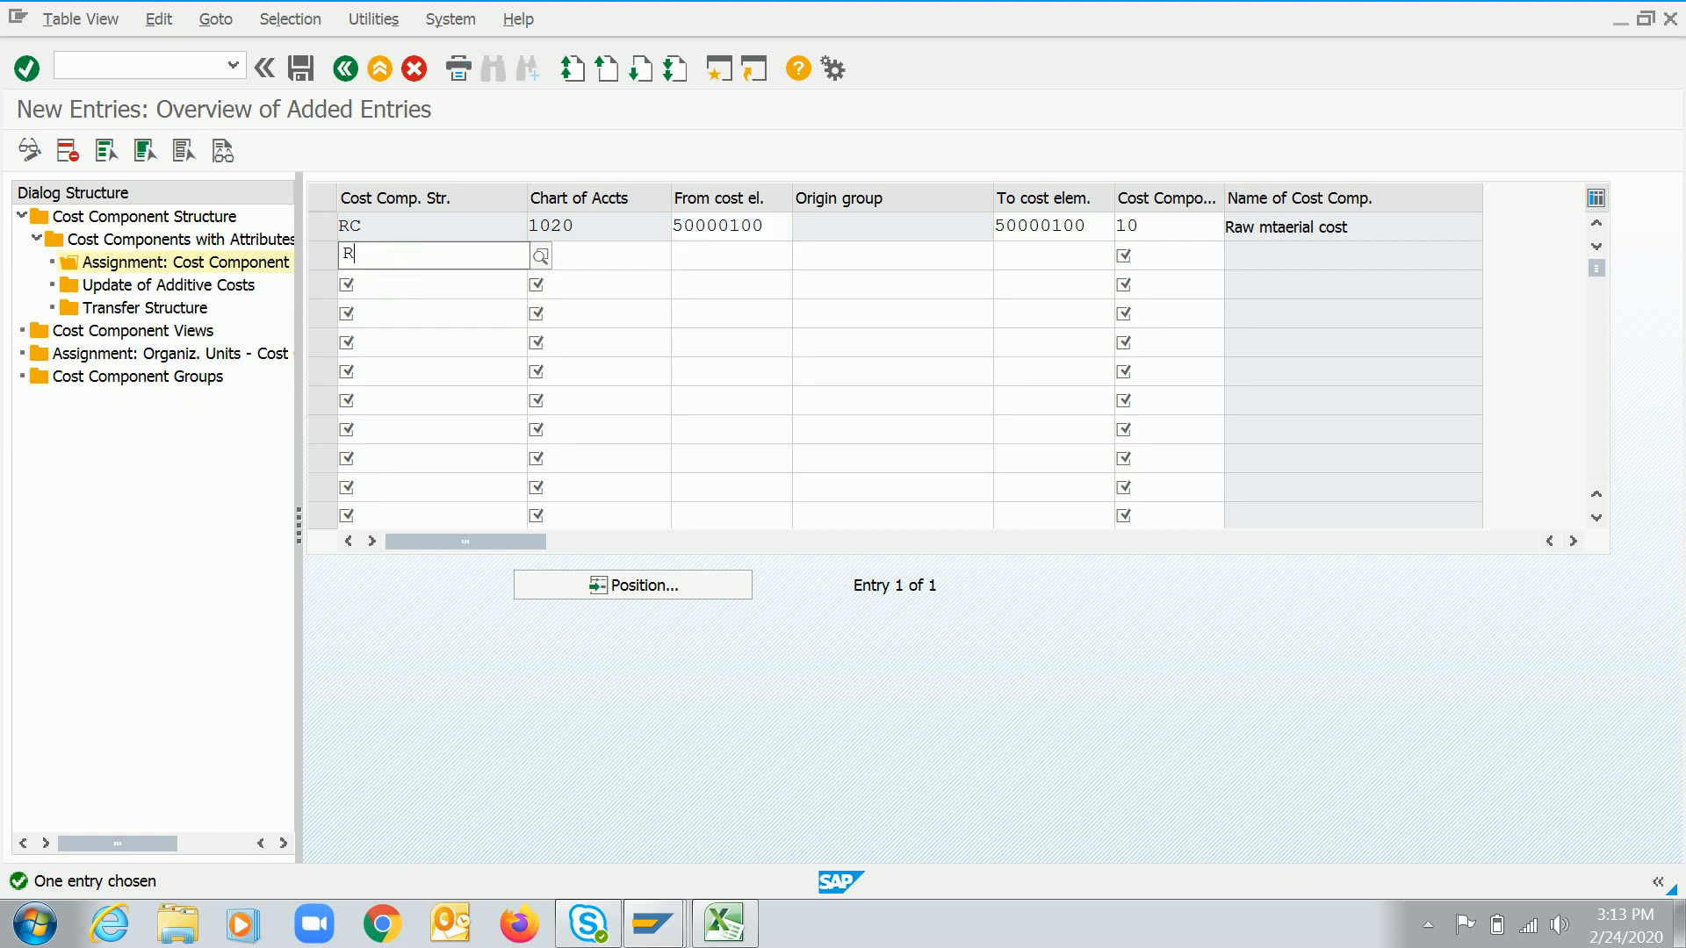
pyautogui.write('RC')
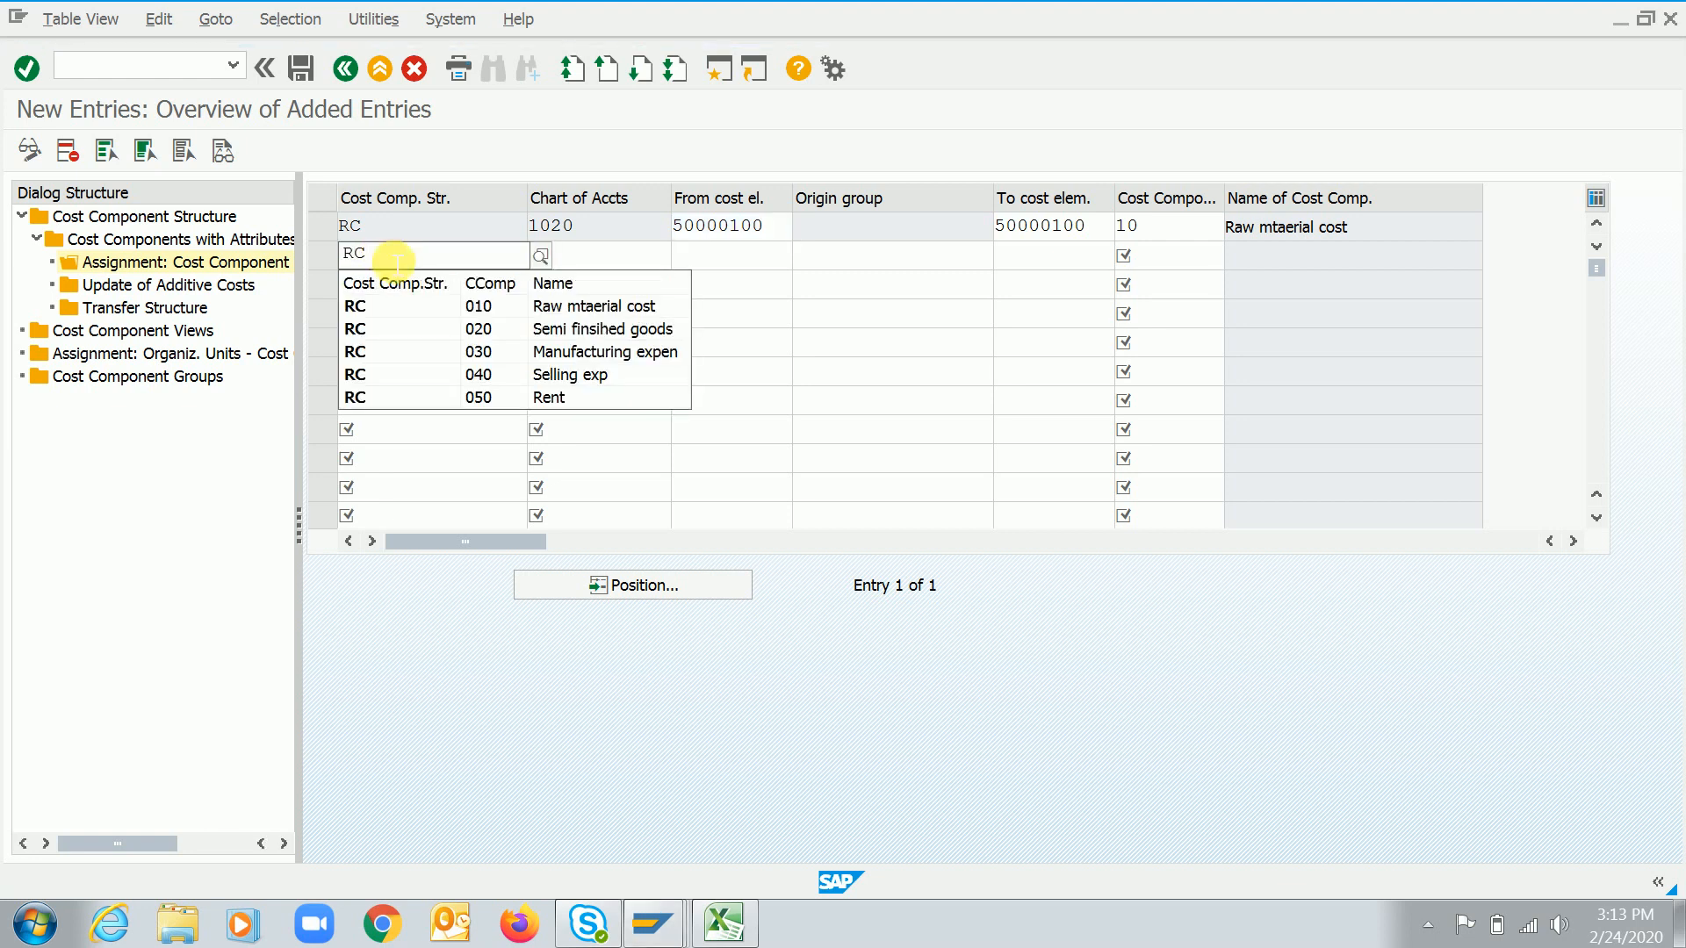
pyautogui.press('Down')
pyautogui.press('Return')
pyautogui.press('Tab')
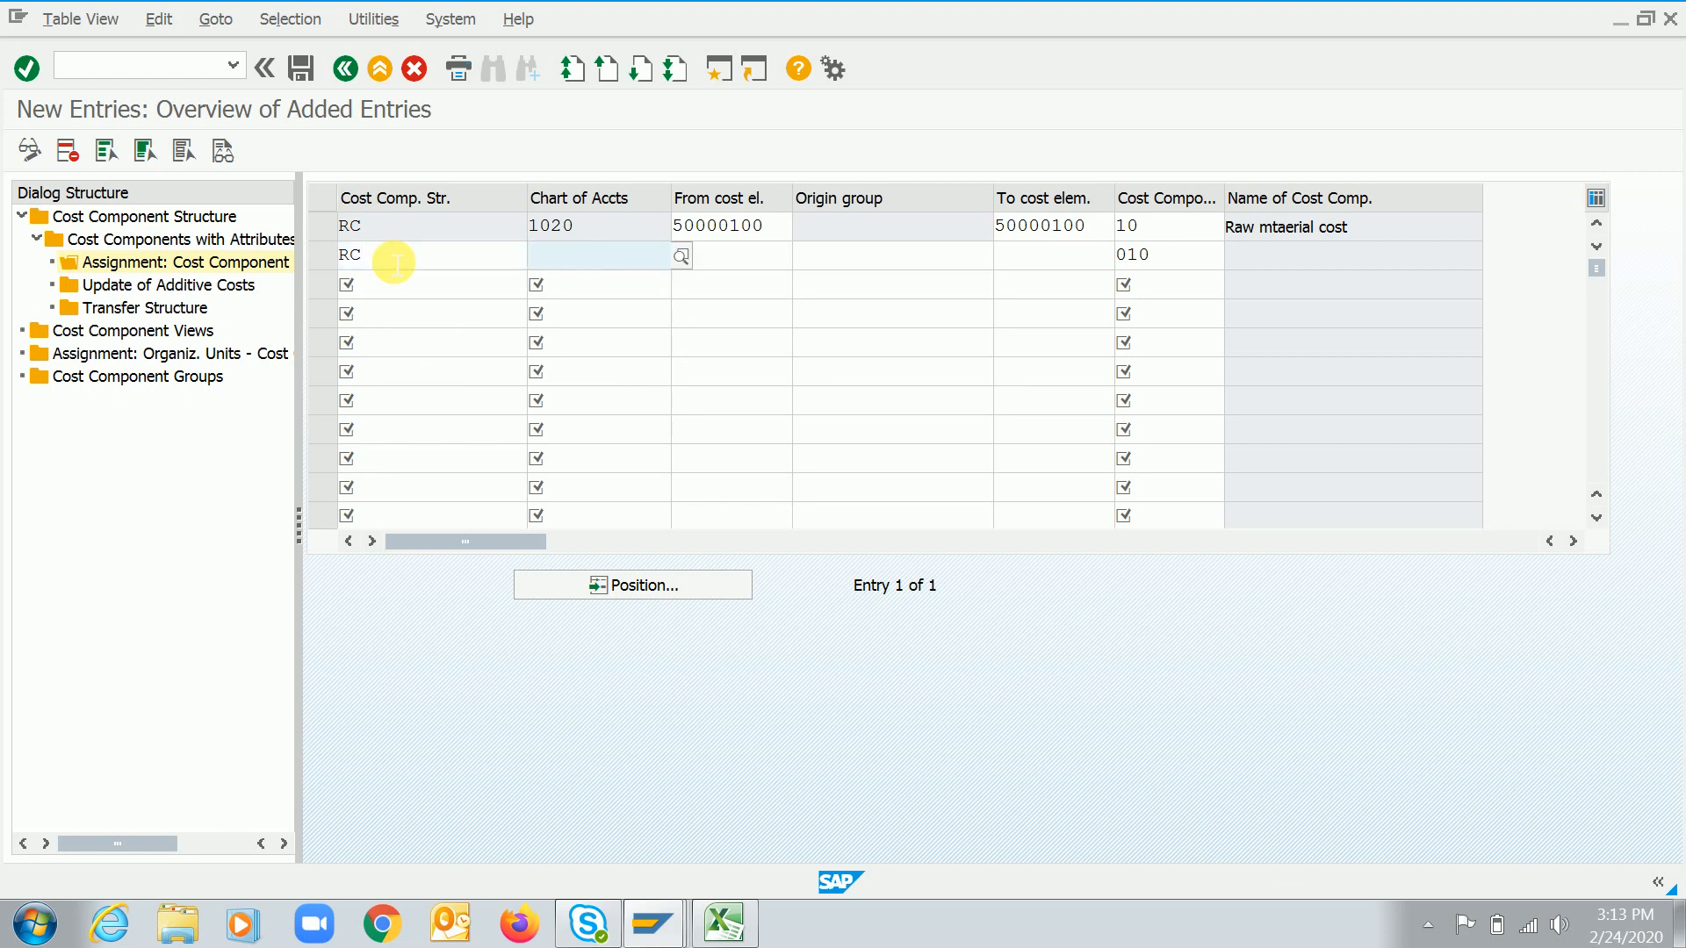
pyautogui.write('1020')
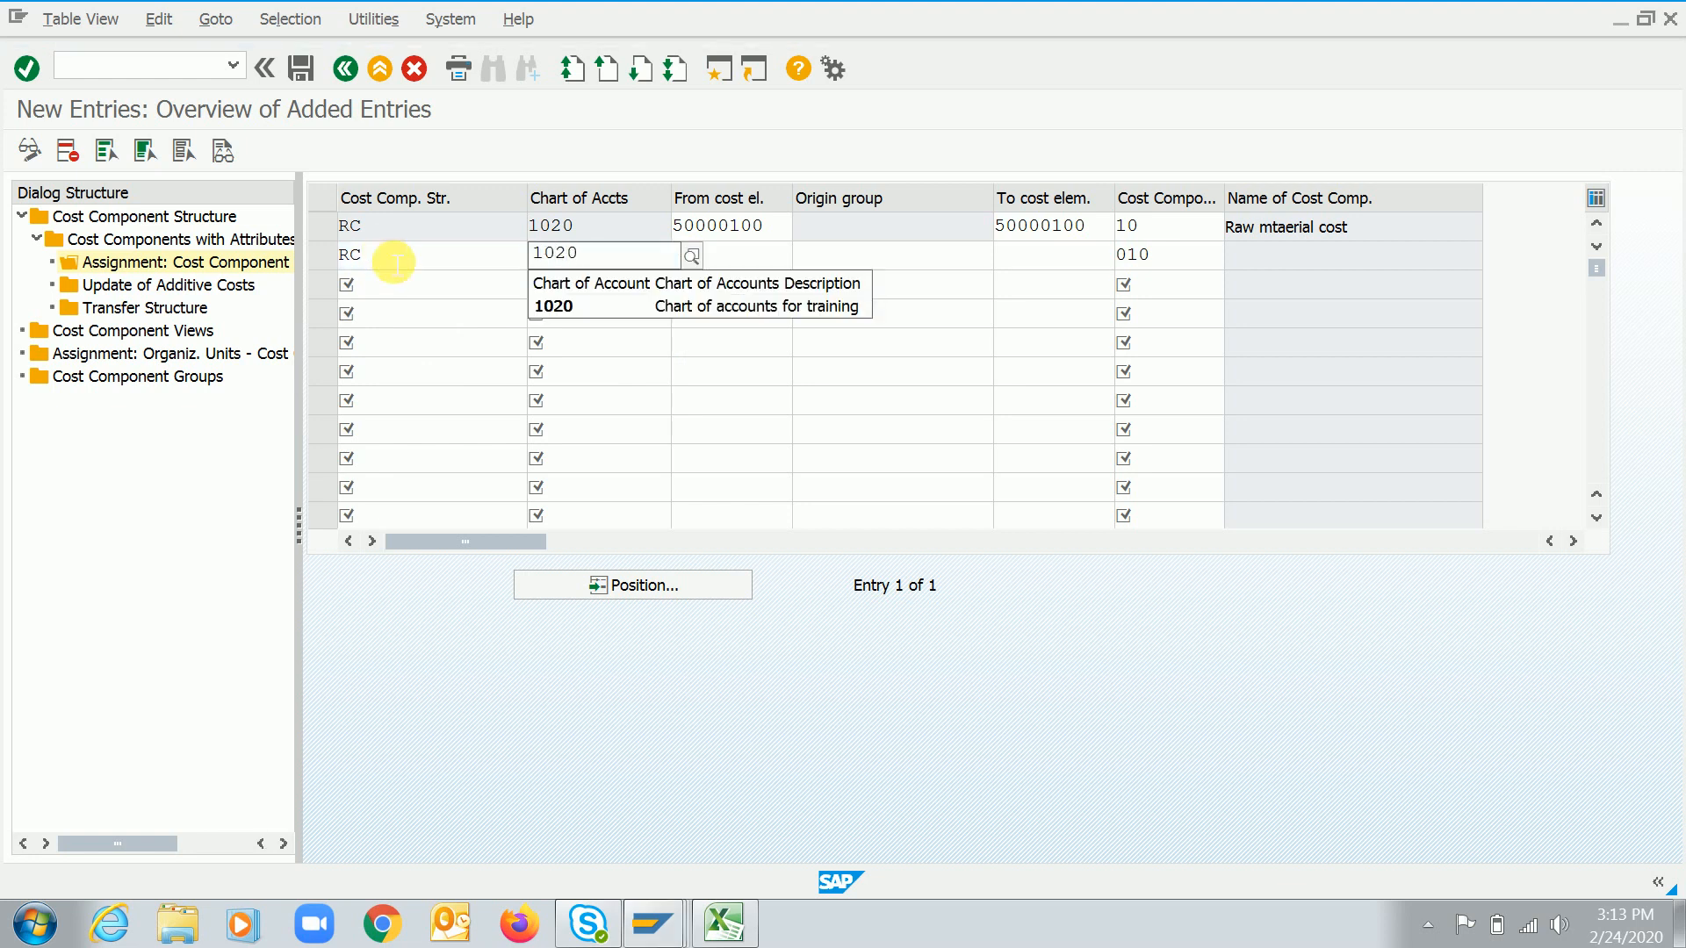
pyautogui.press('Tab')
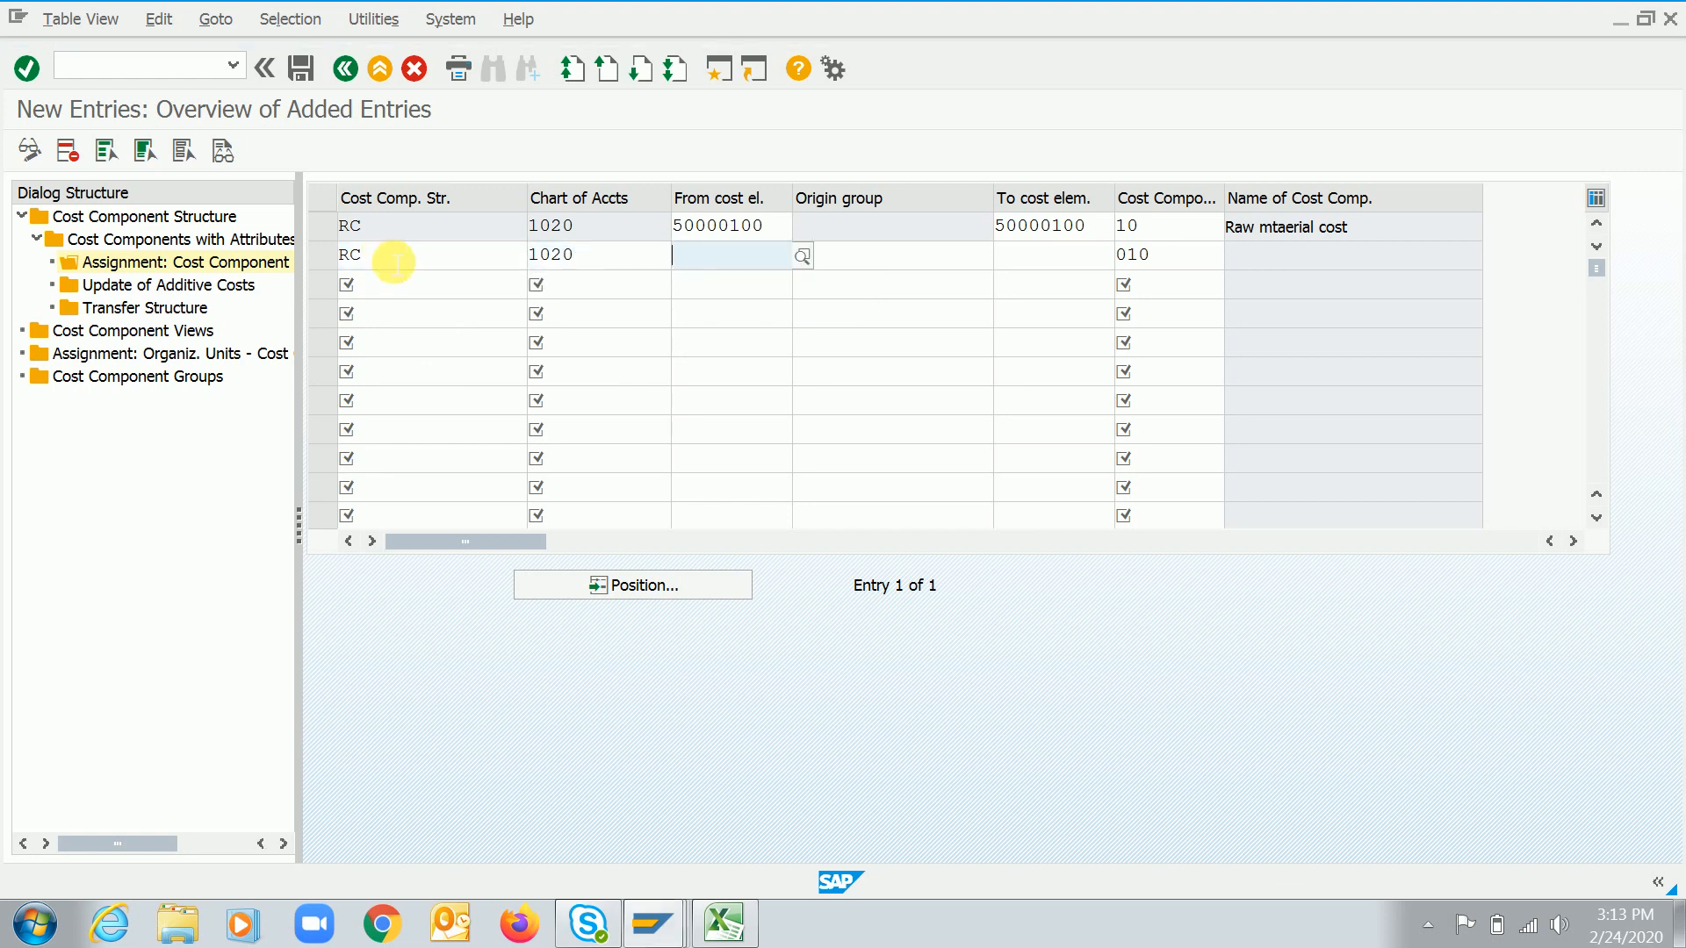
pyautogui.press('Down')
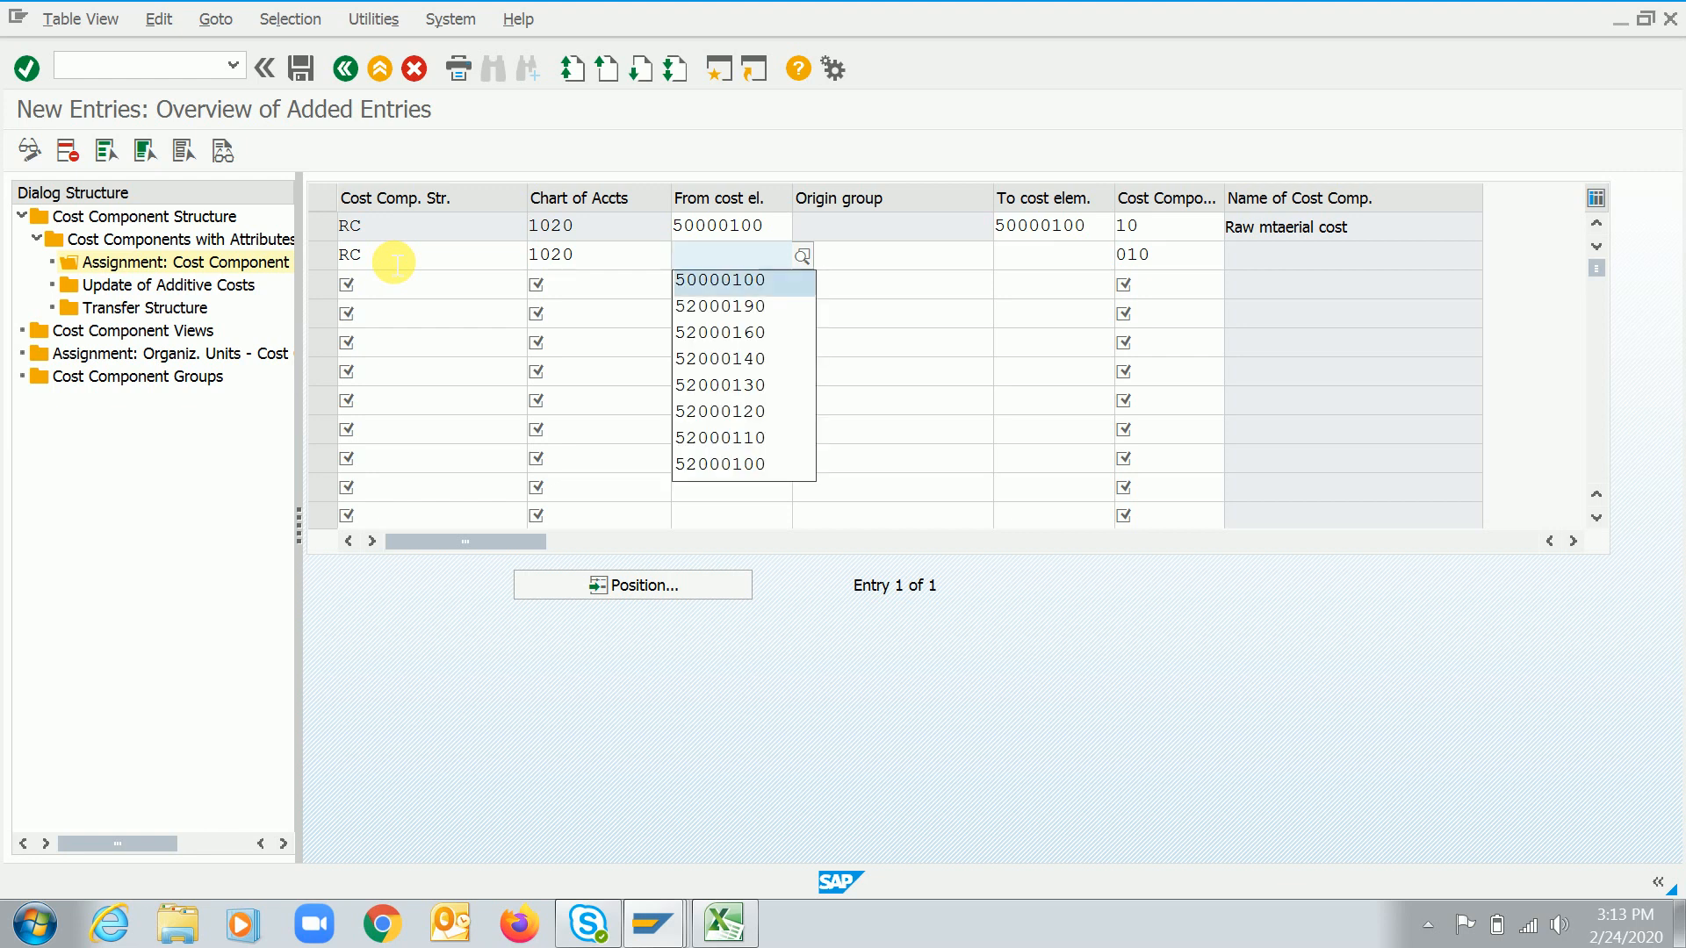
pyautogui.press('Return')
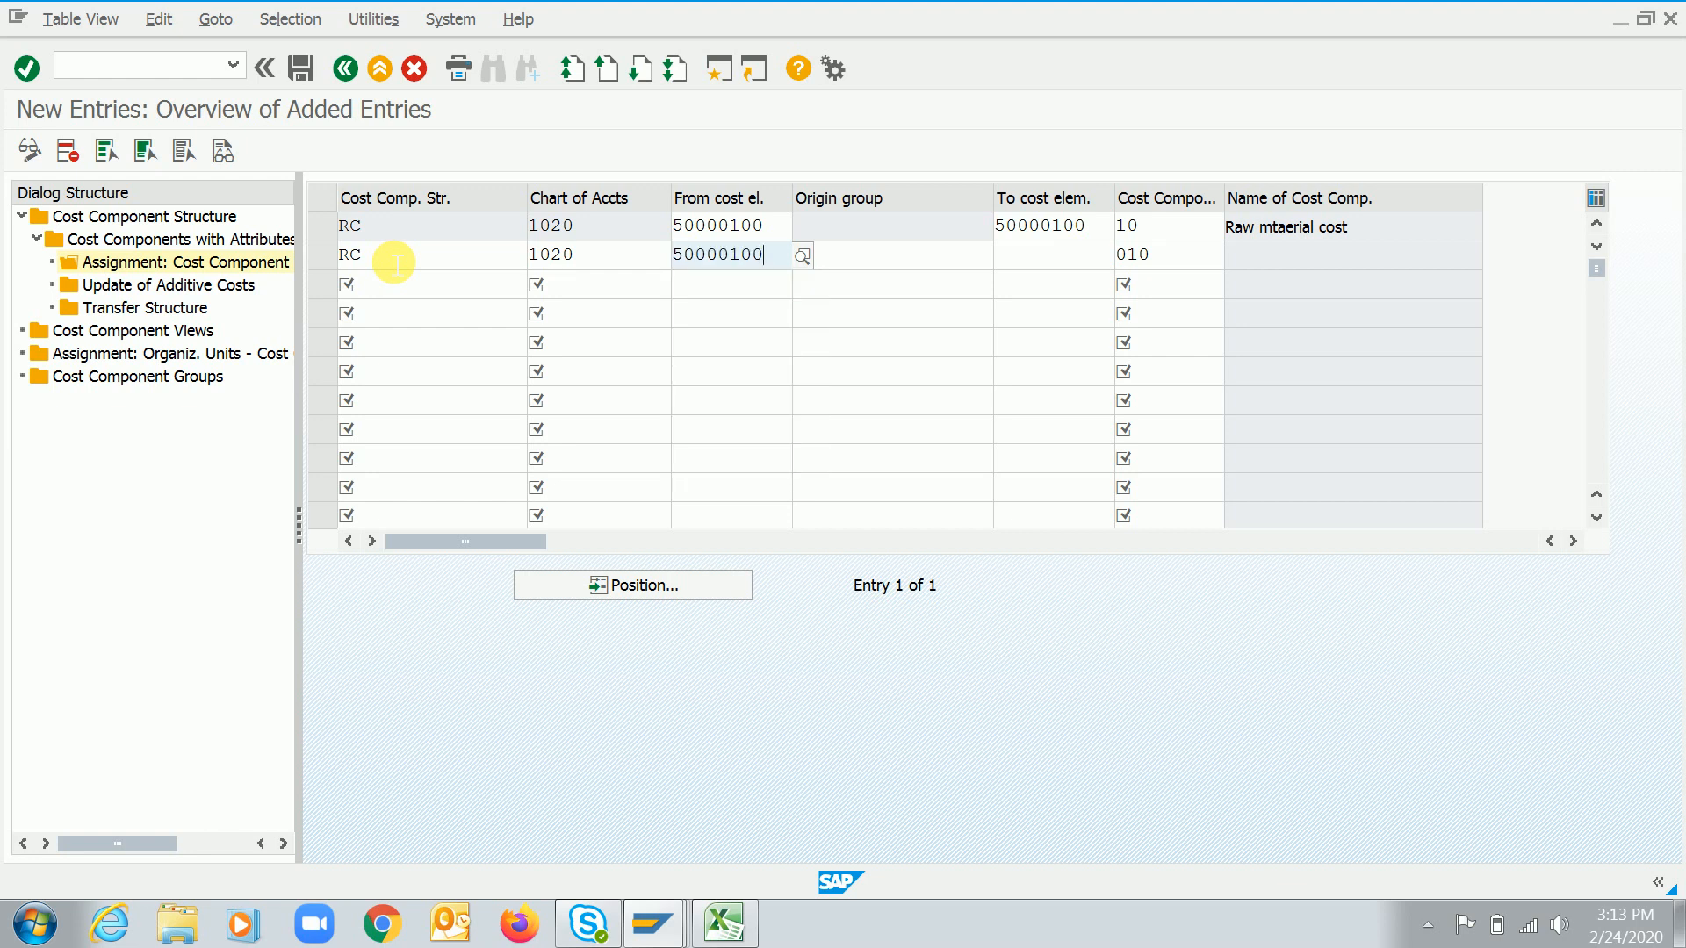
pyautogui.press('Tab')
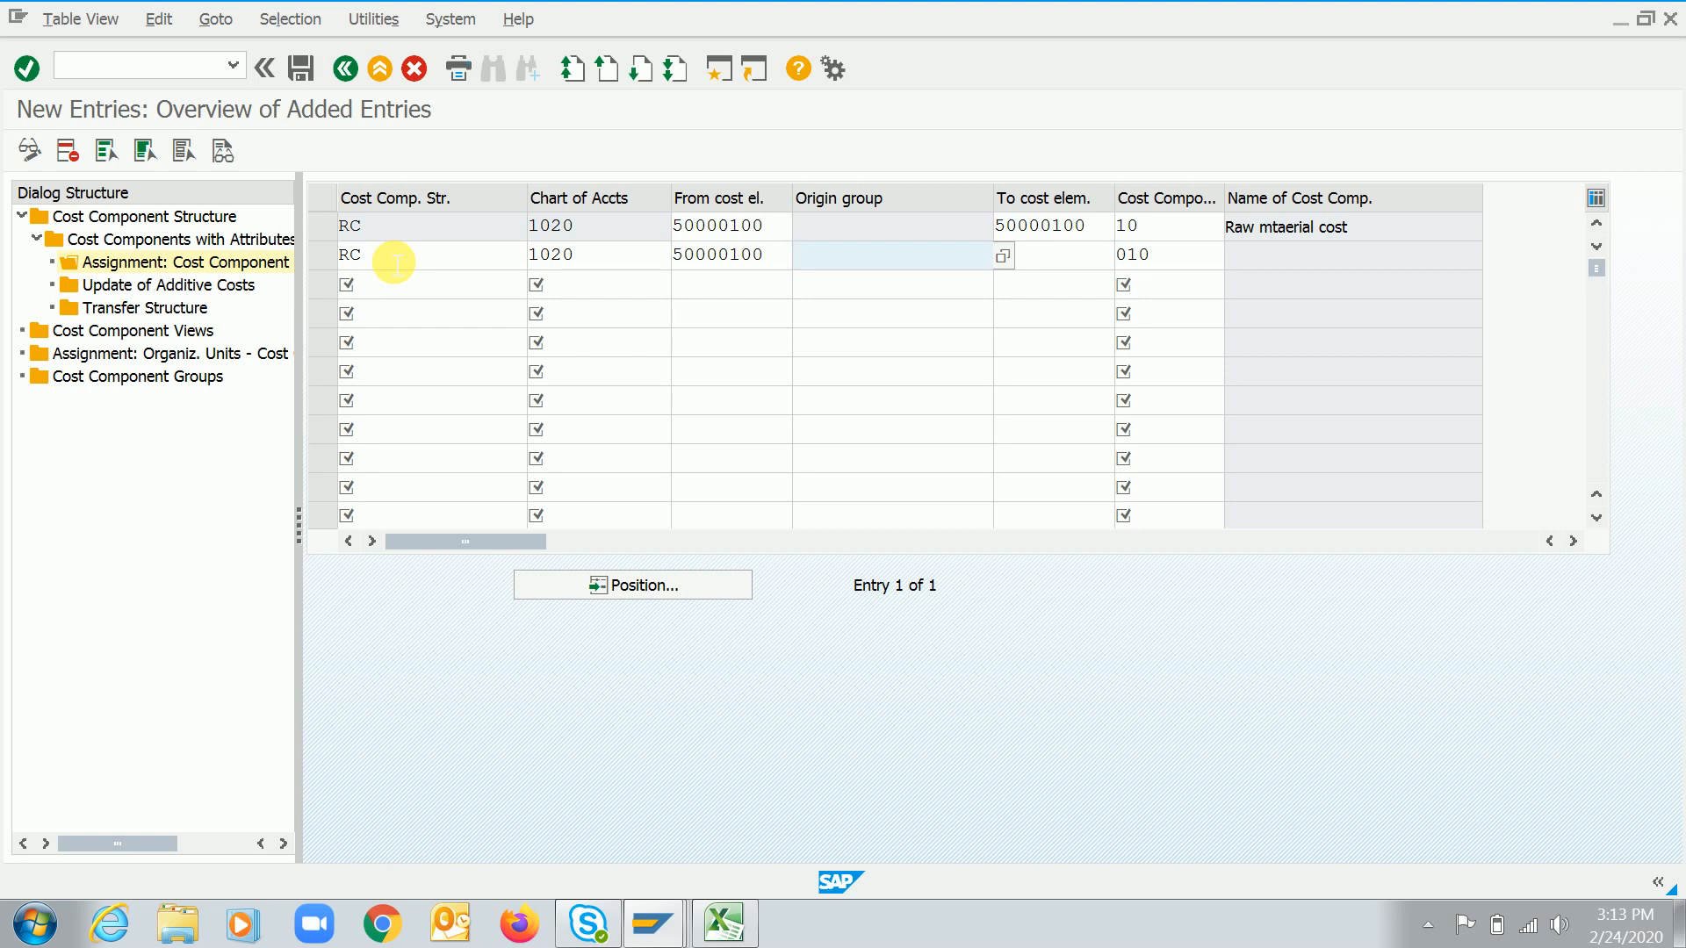
# Set the new row's origin group to RC1 and confirm the entry
pyautogui.press('F4')
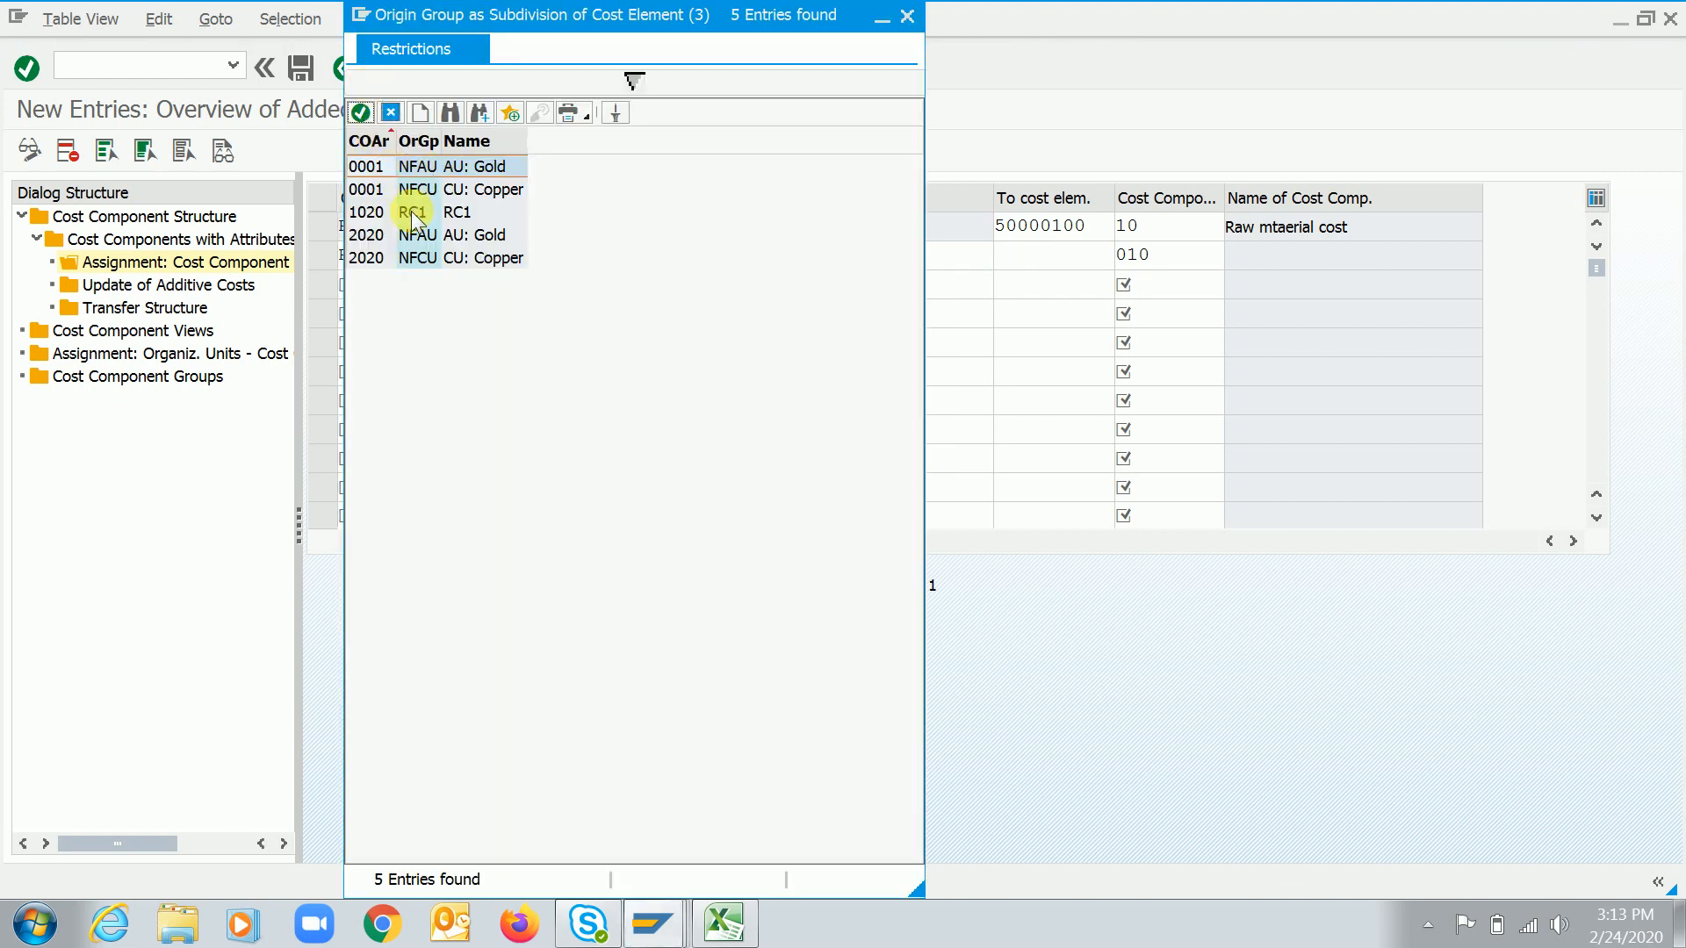
pyautogui.doubleClick(412, 212)
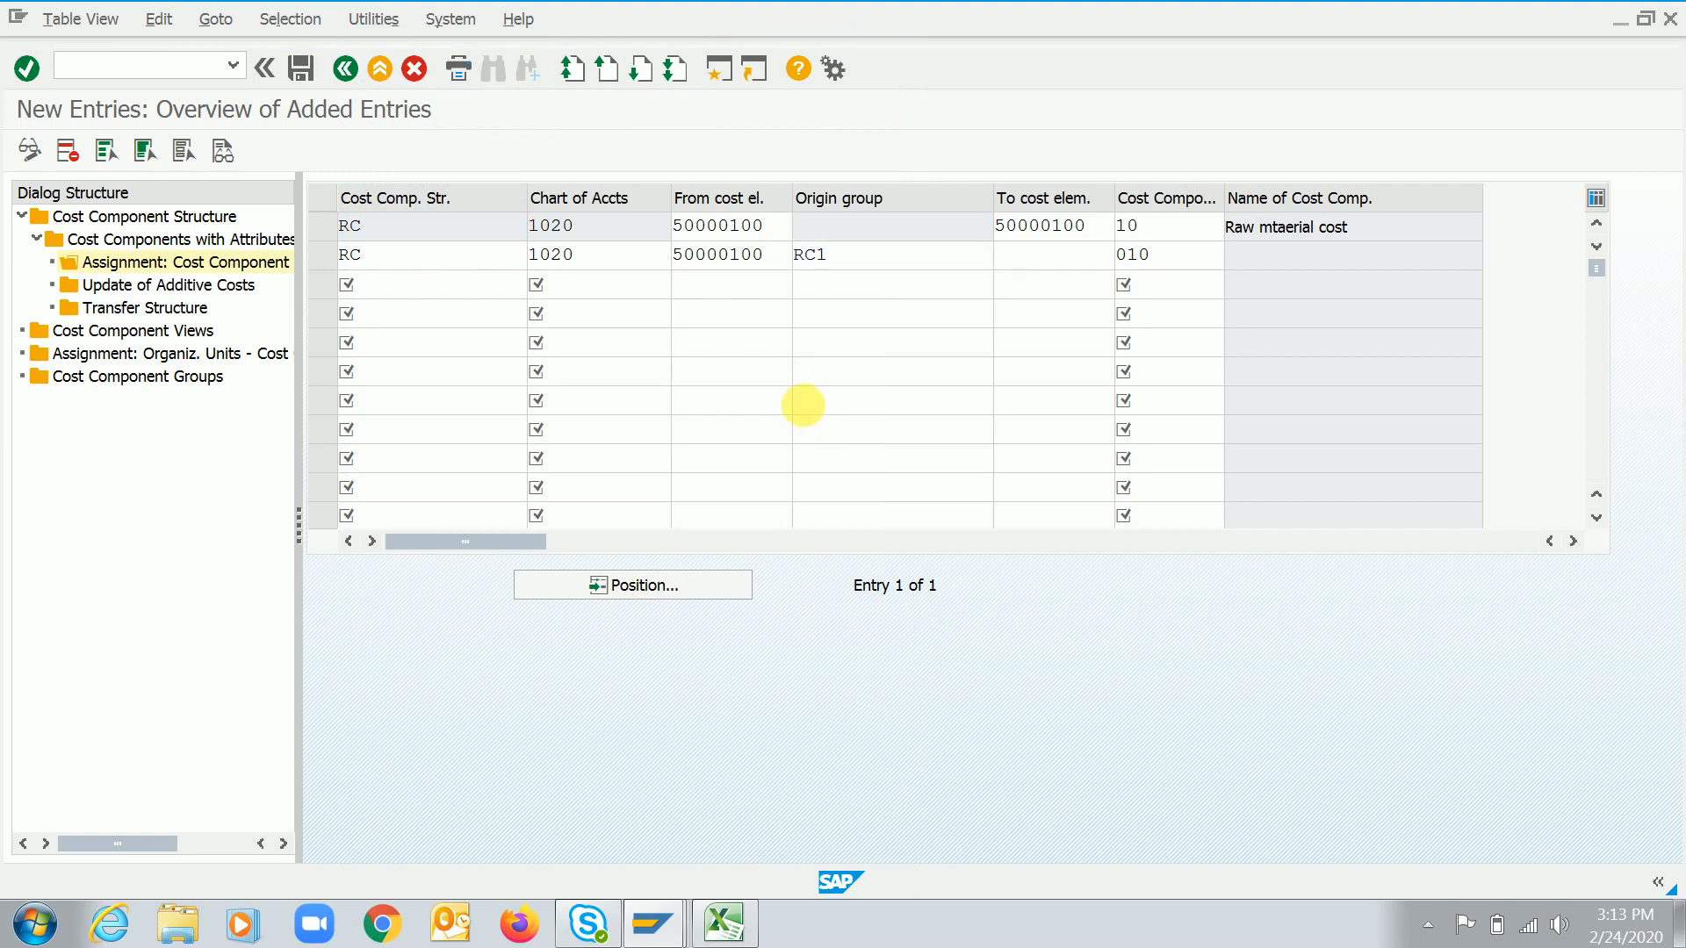
pyautogui.press('Return')
pyautogui.click(858, 256)
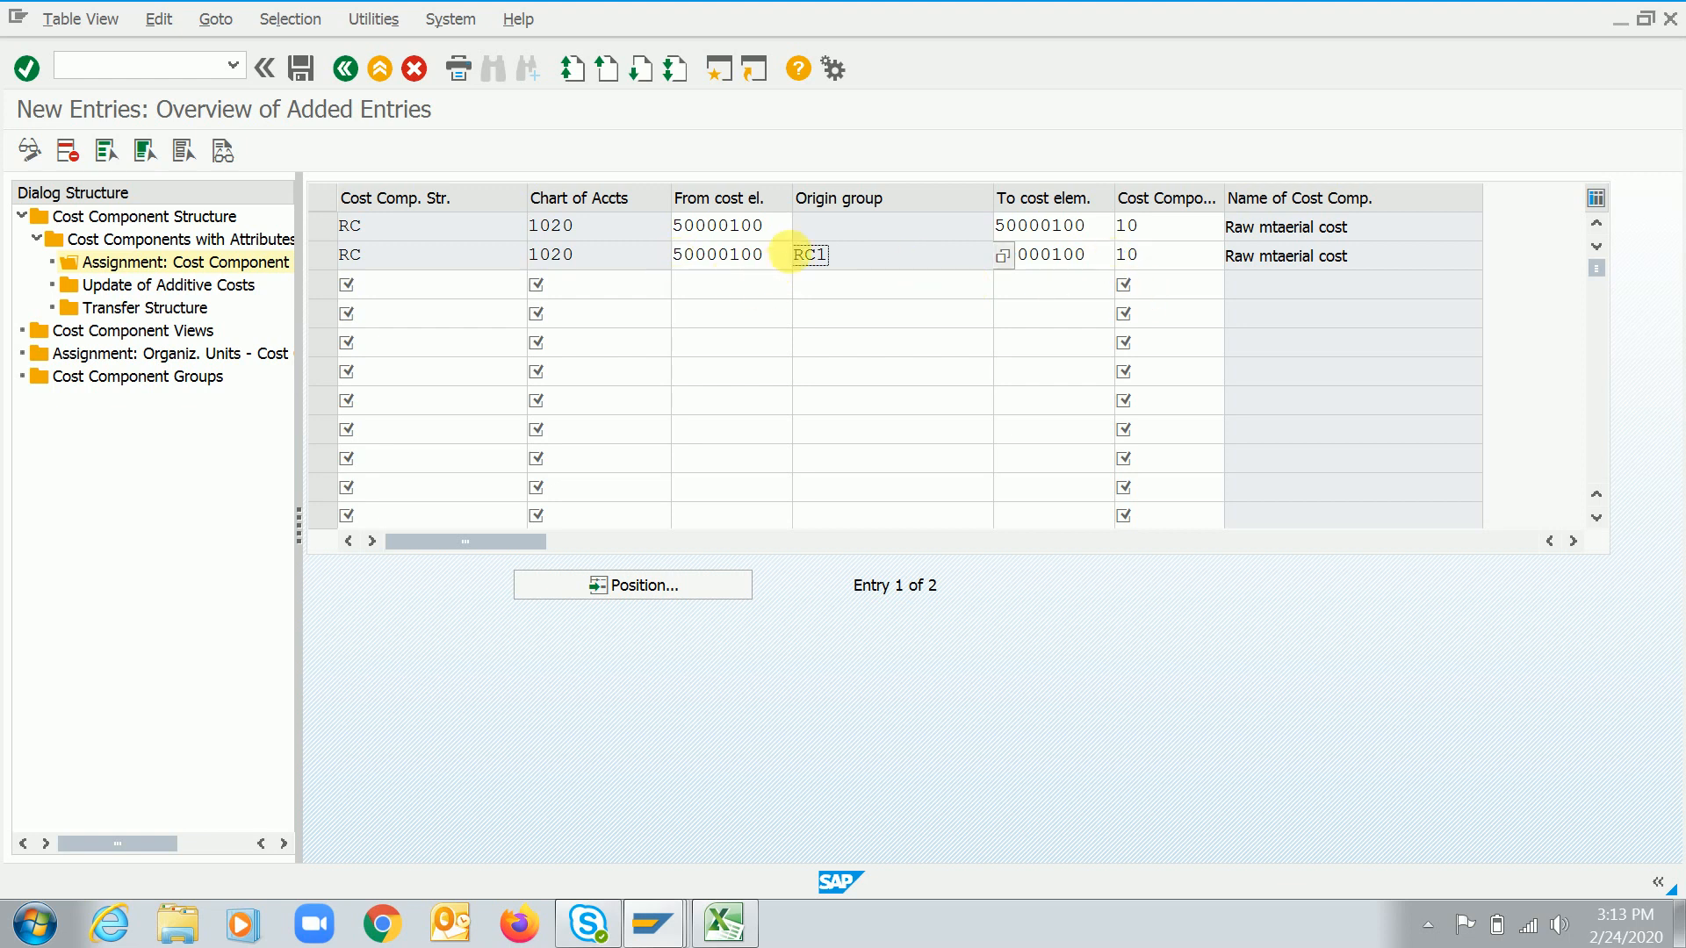
pyautogui.click(783, 260)
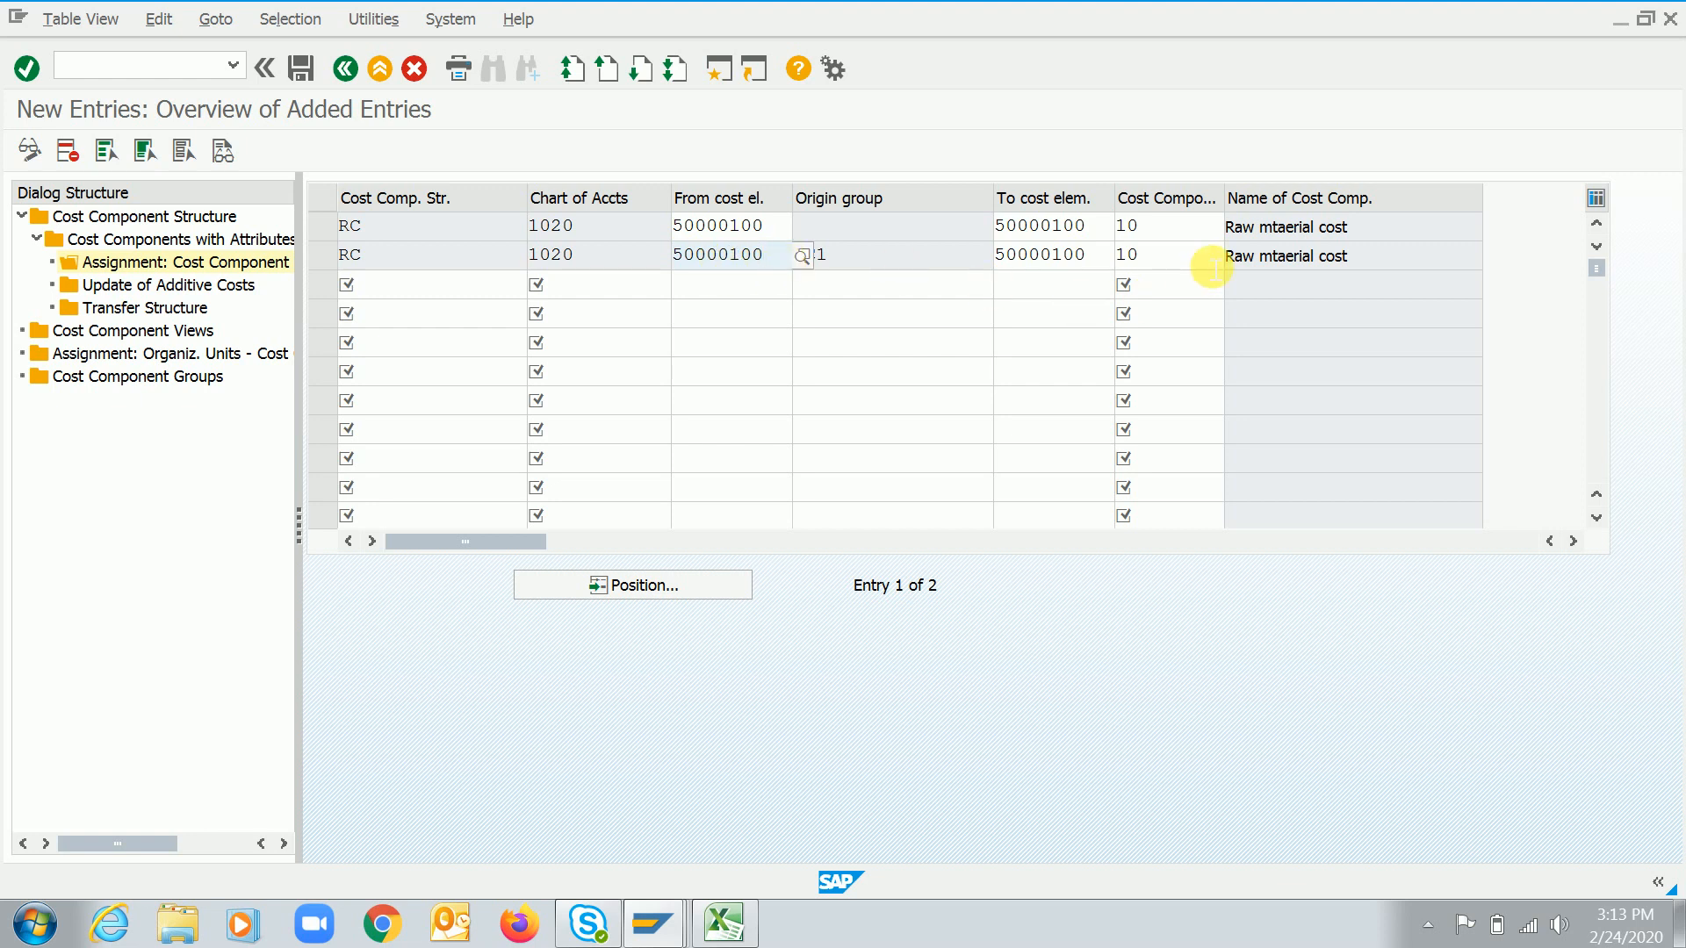
pyautogui.click(1181, 255)
pyautogui.click(781, 261)
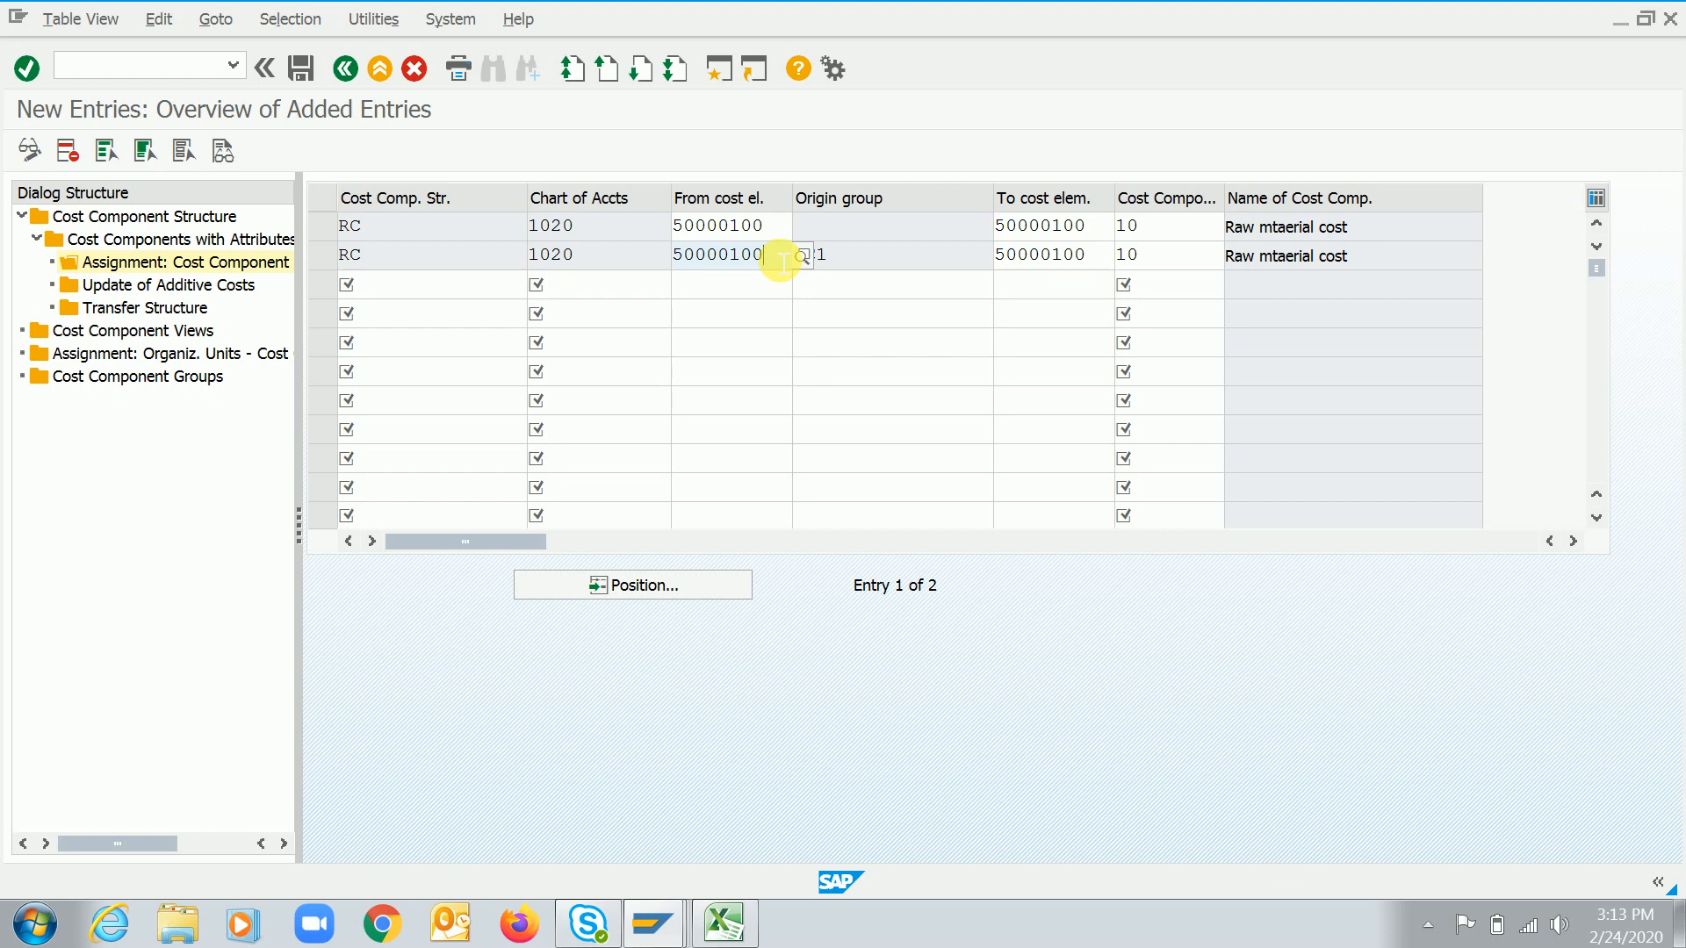
pyautogui.click(855, 265)
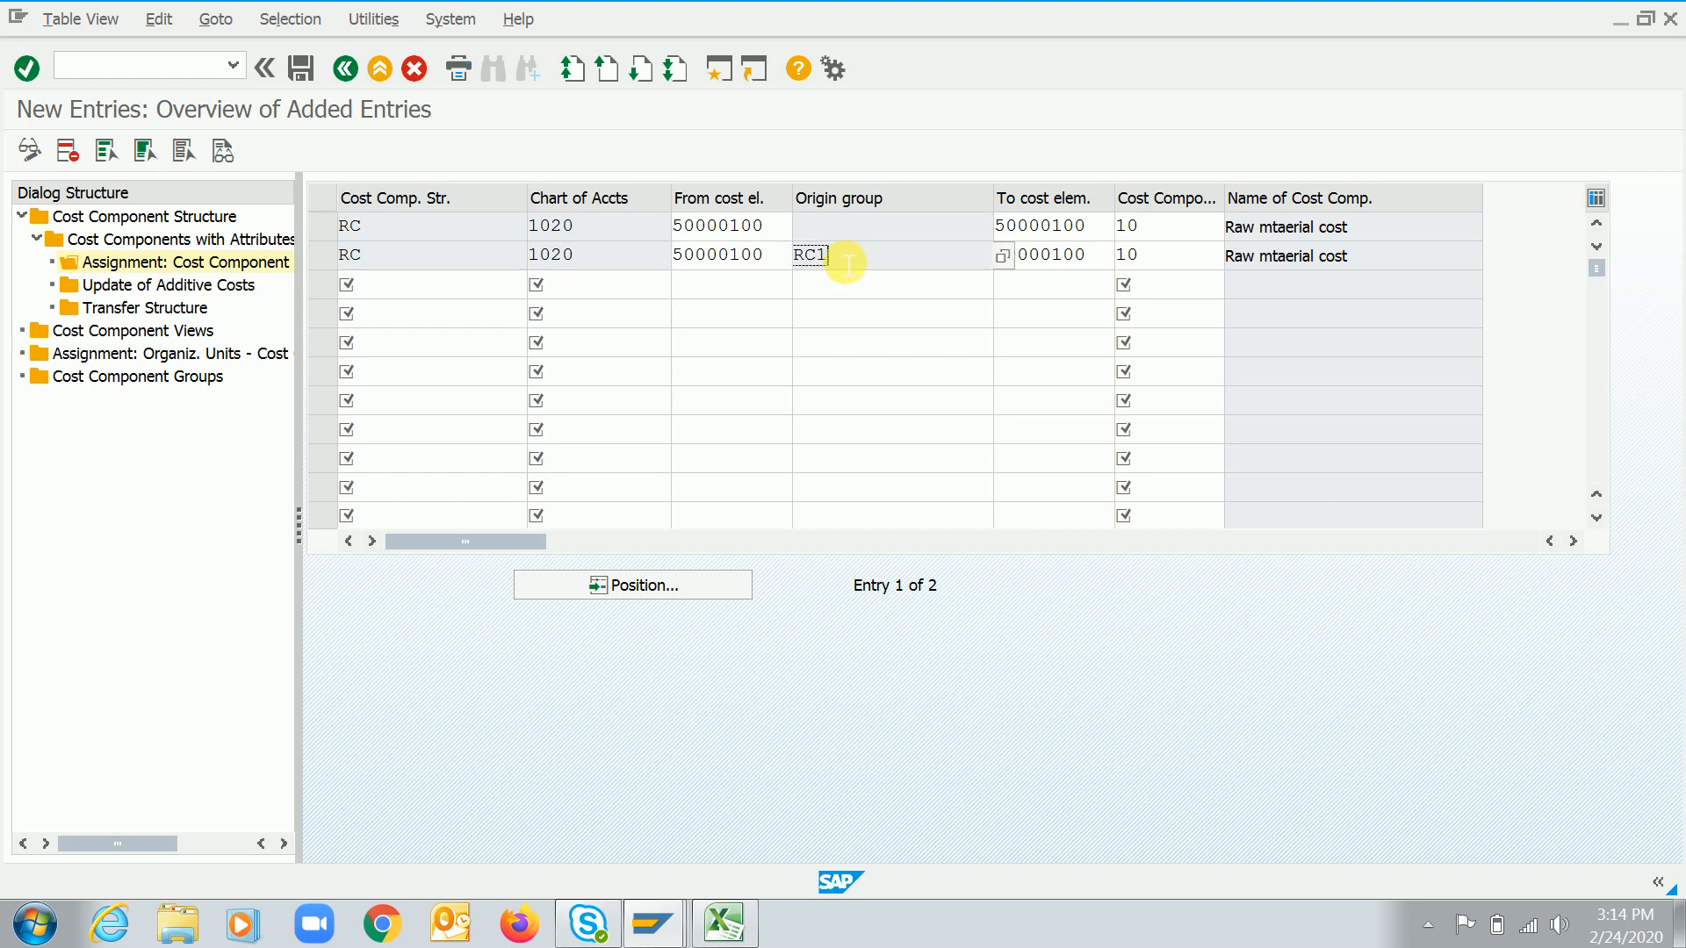
pyautogui.doubleClick(843, 265)
# Try to display material RC4455RM1's Accounting 1 view for plant 4455 in a new session
pyautogui.click(720, 72)
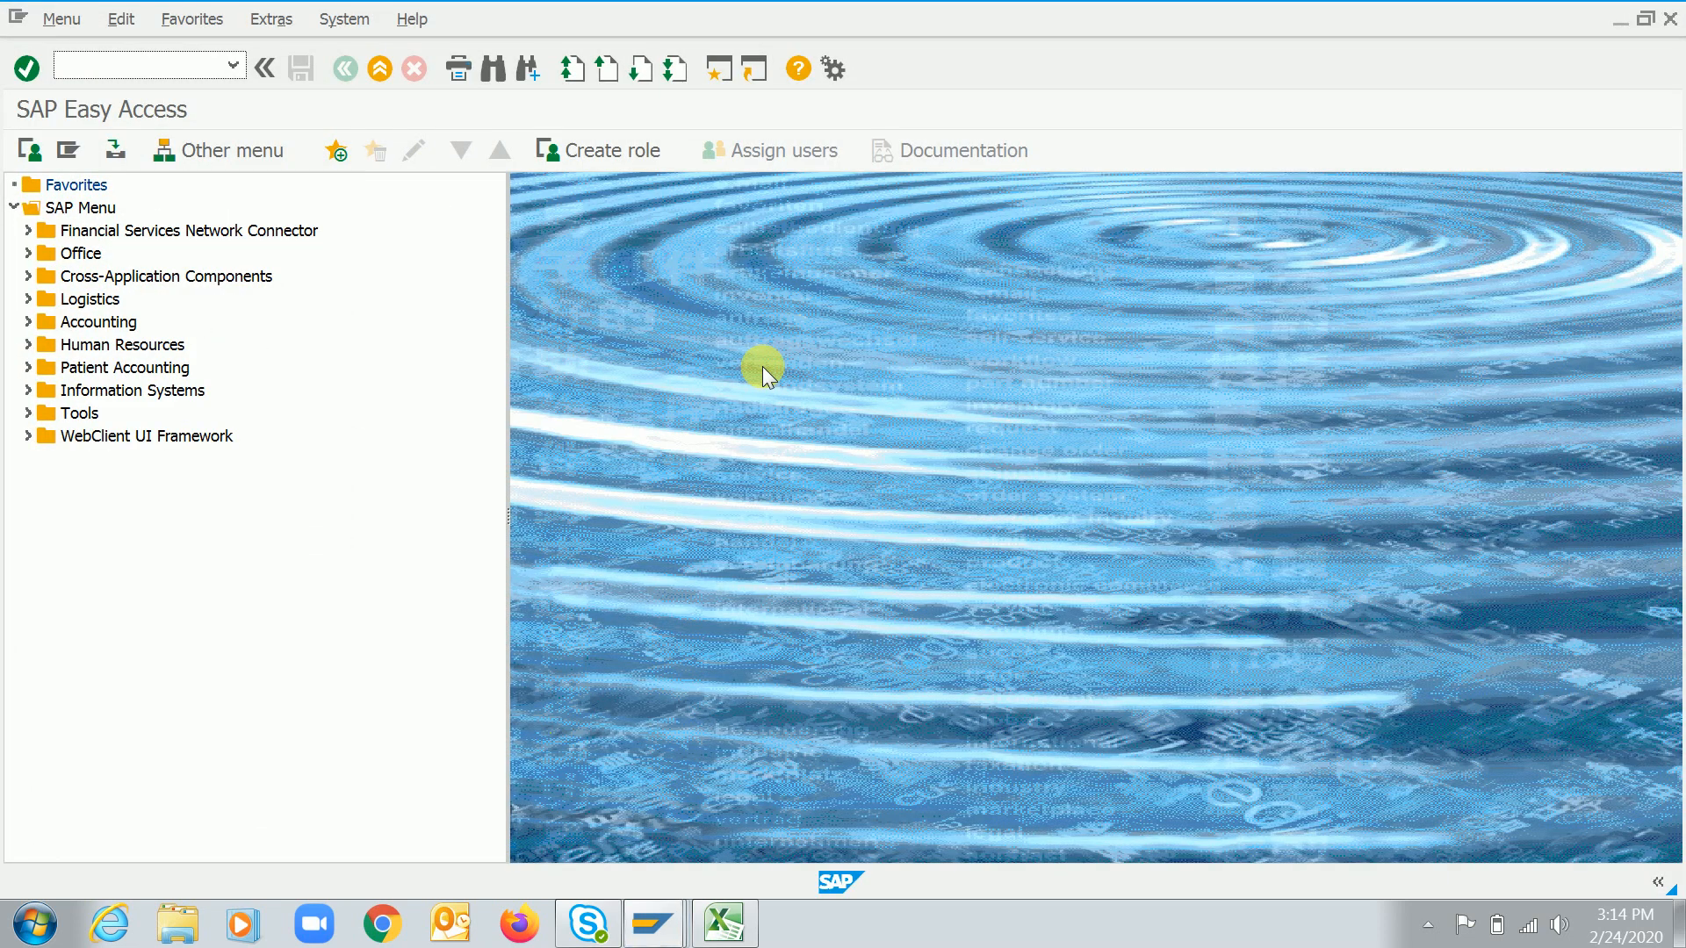
pyautogui.press('Return')
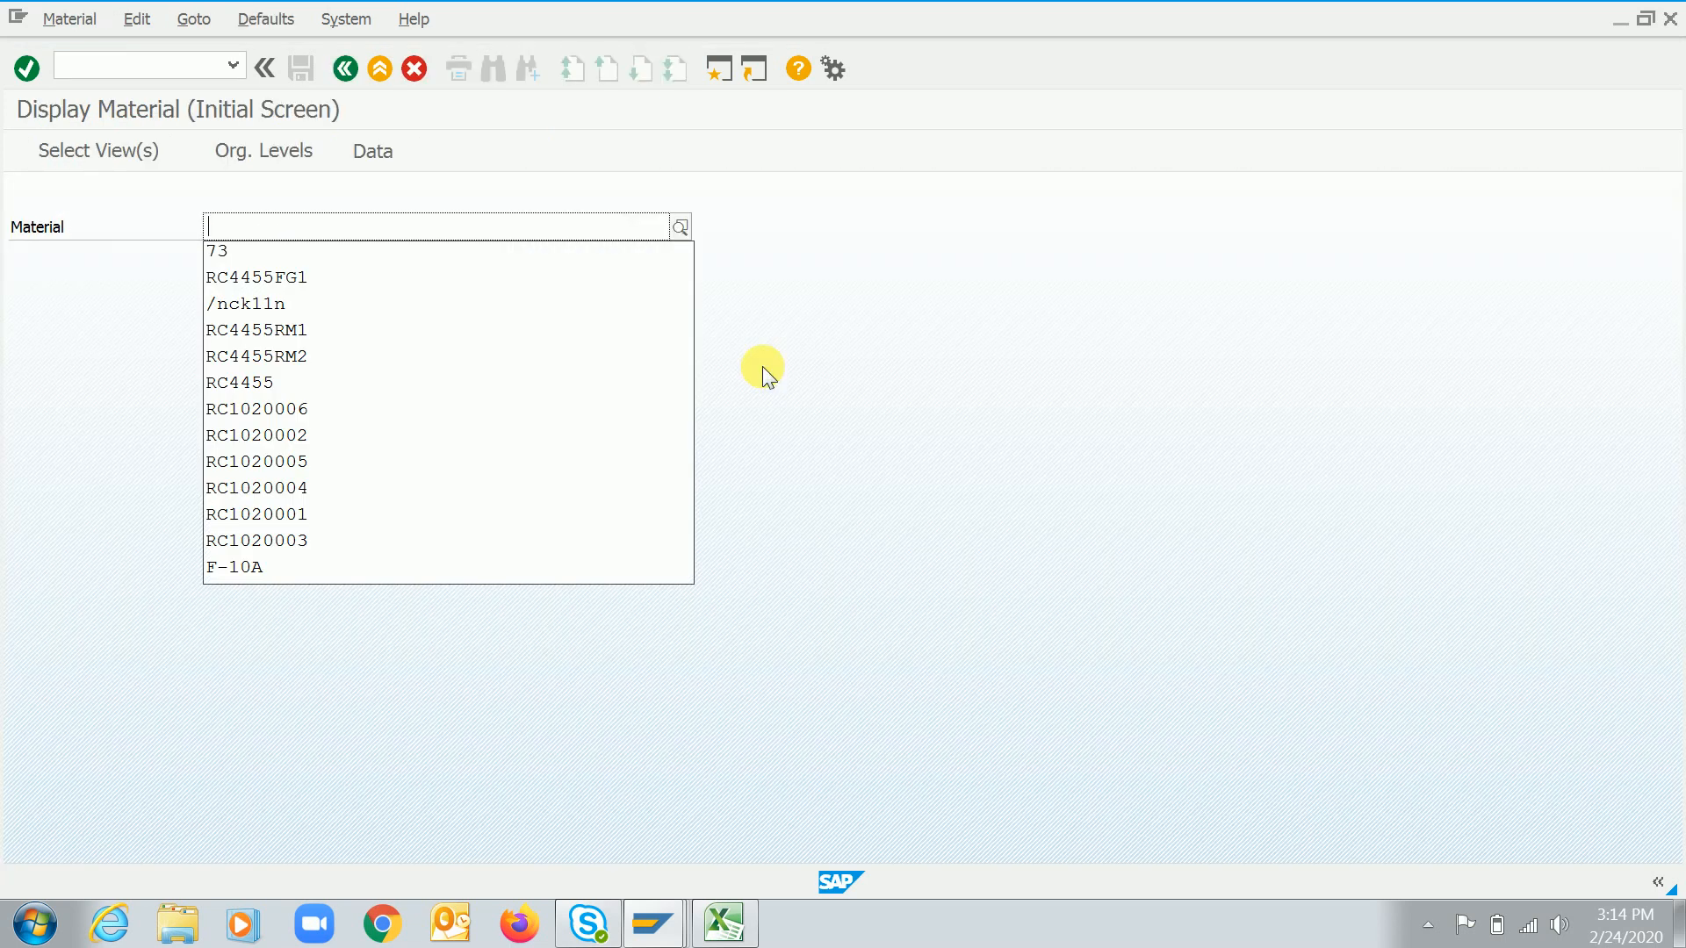
pyautogui.press('Down')
pyautogui.press('Down')
pyautogui.press('Down')
pyautogui.press('Down')
pyautogui.press('Return')
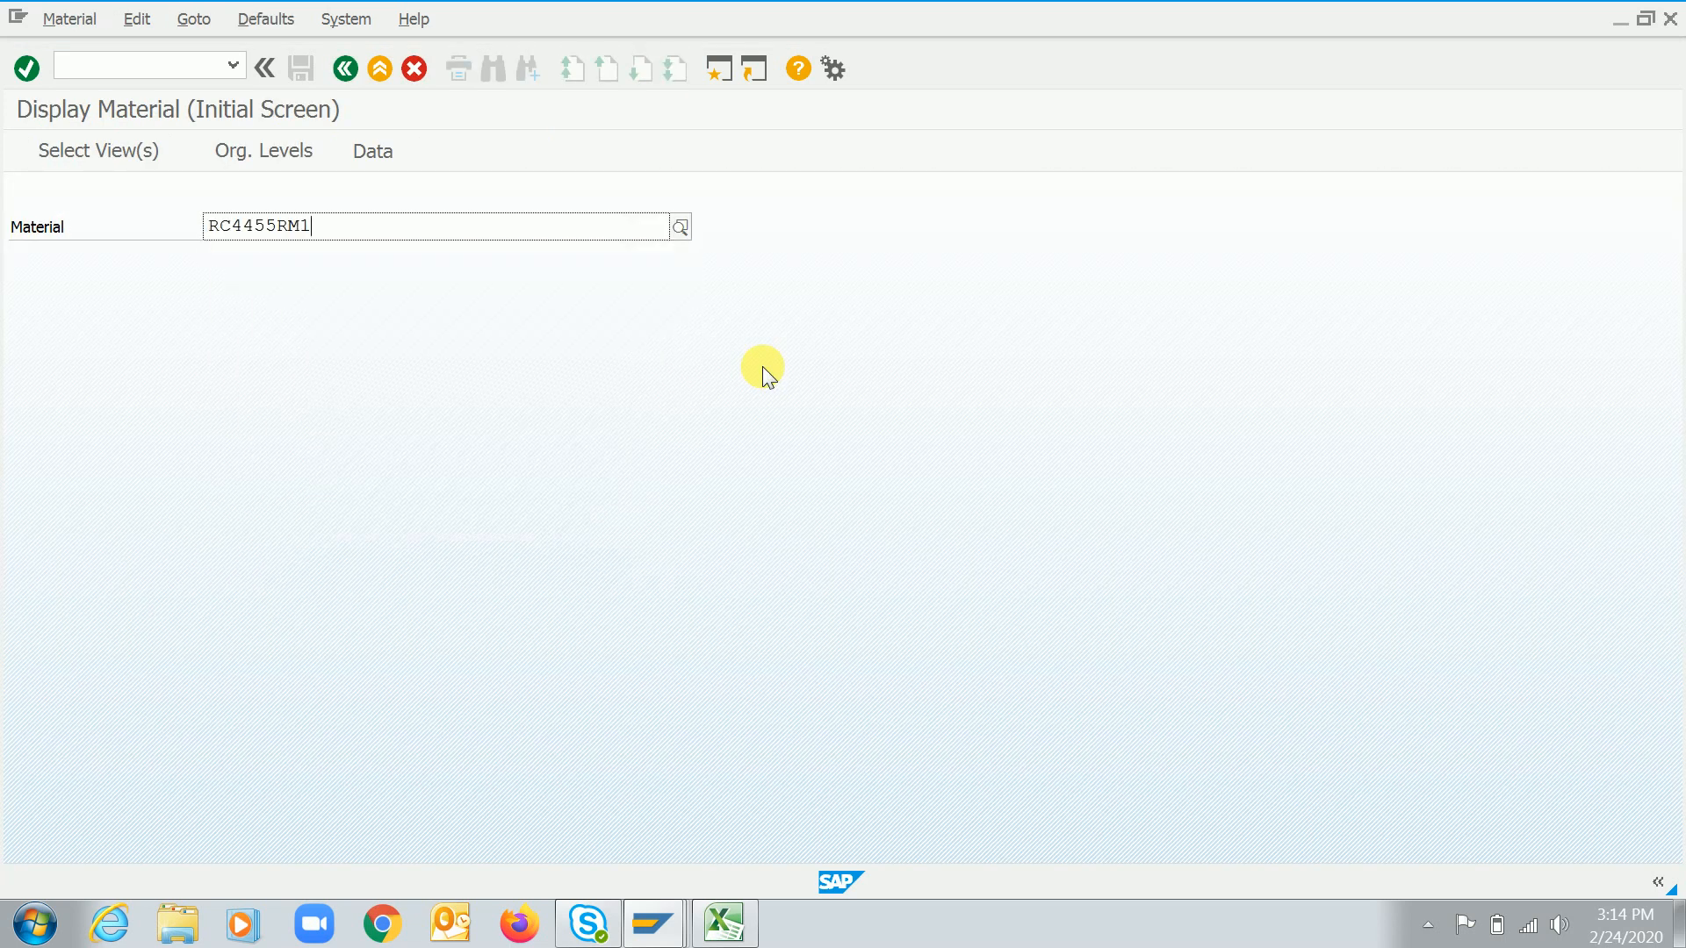
pyautogui.press('Return')
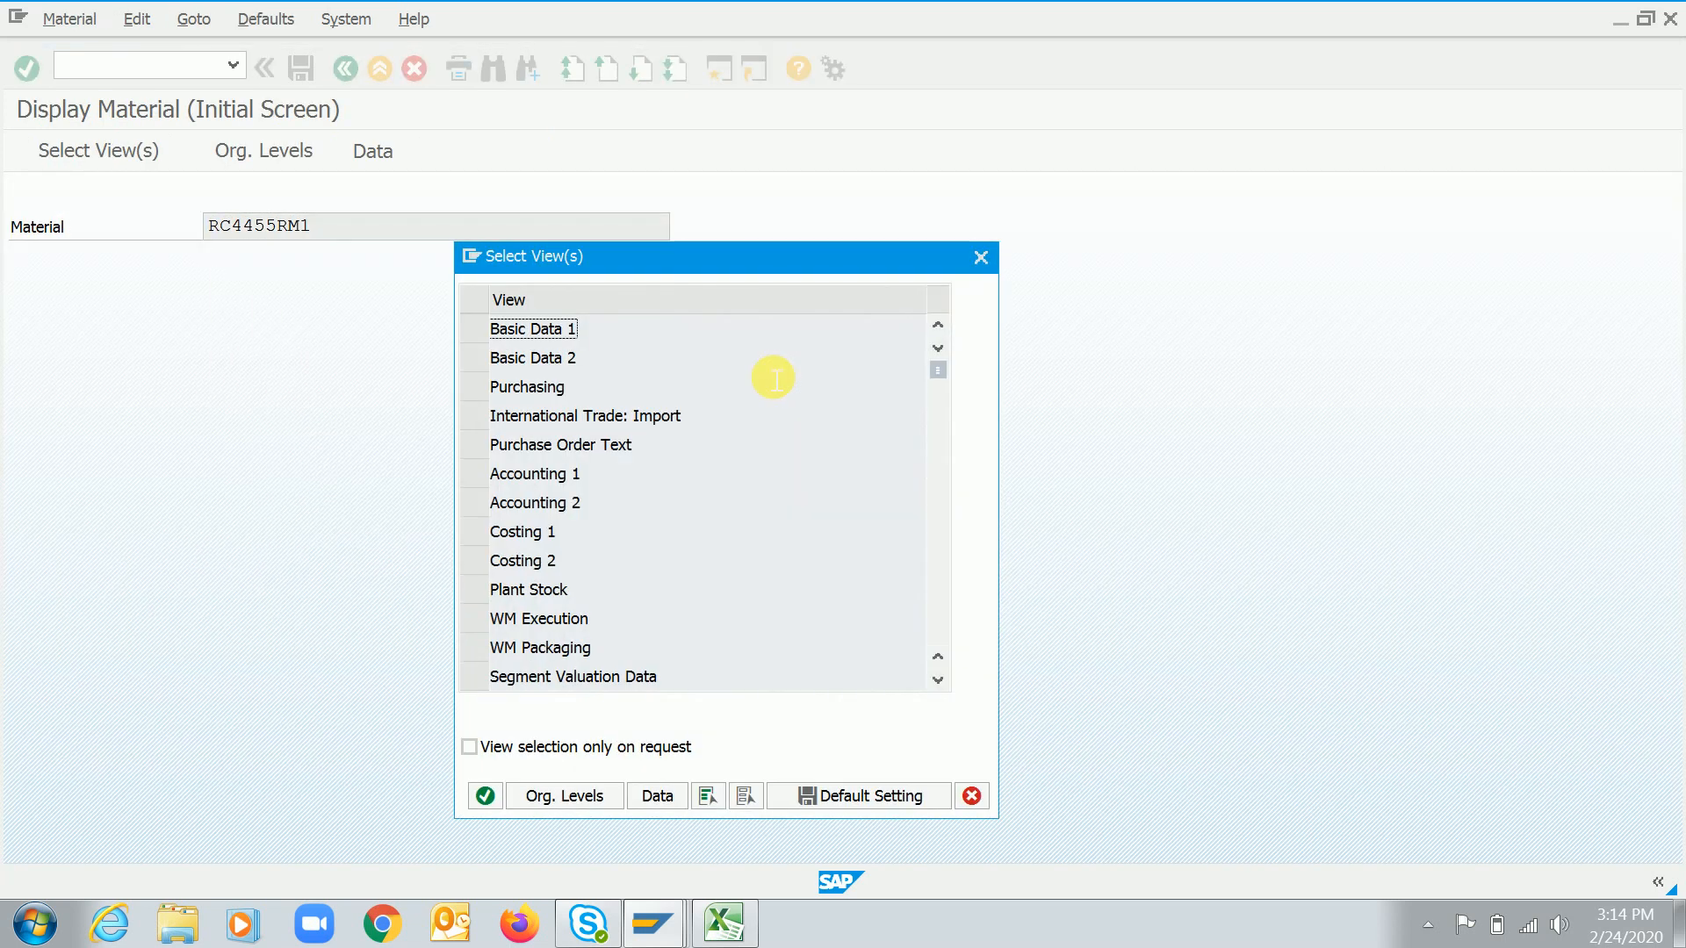
pyautogui.click(475, 475)
pyautogui.press('Return')
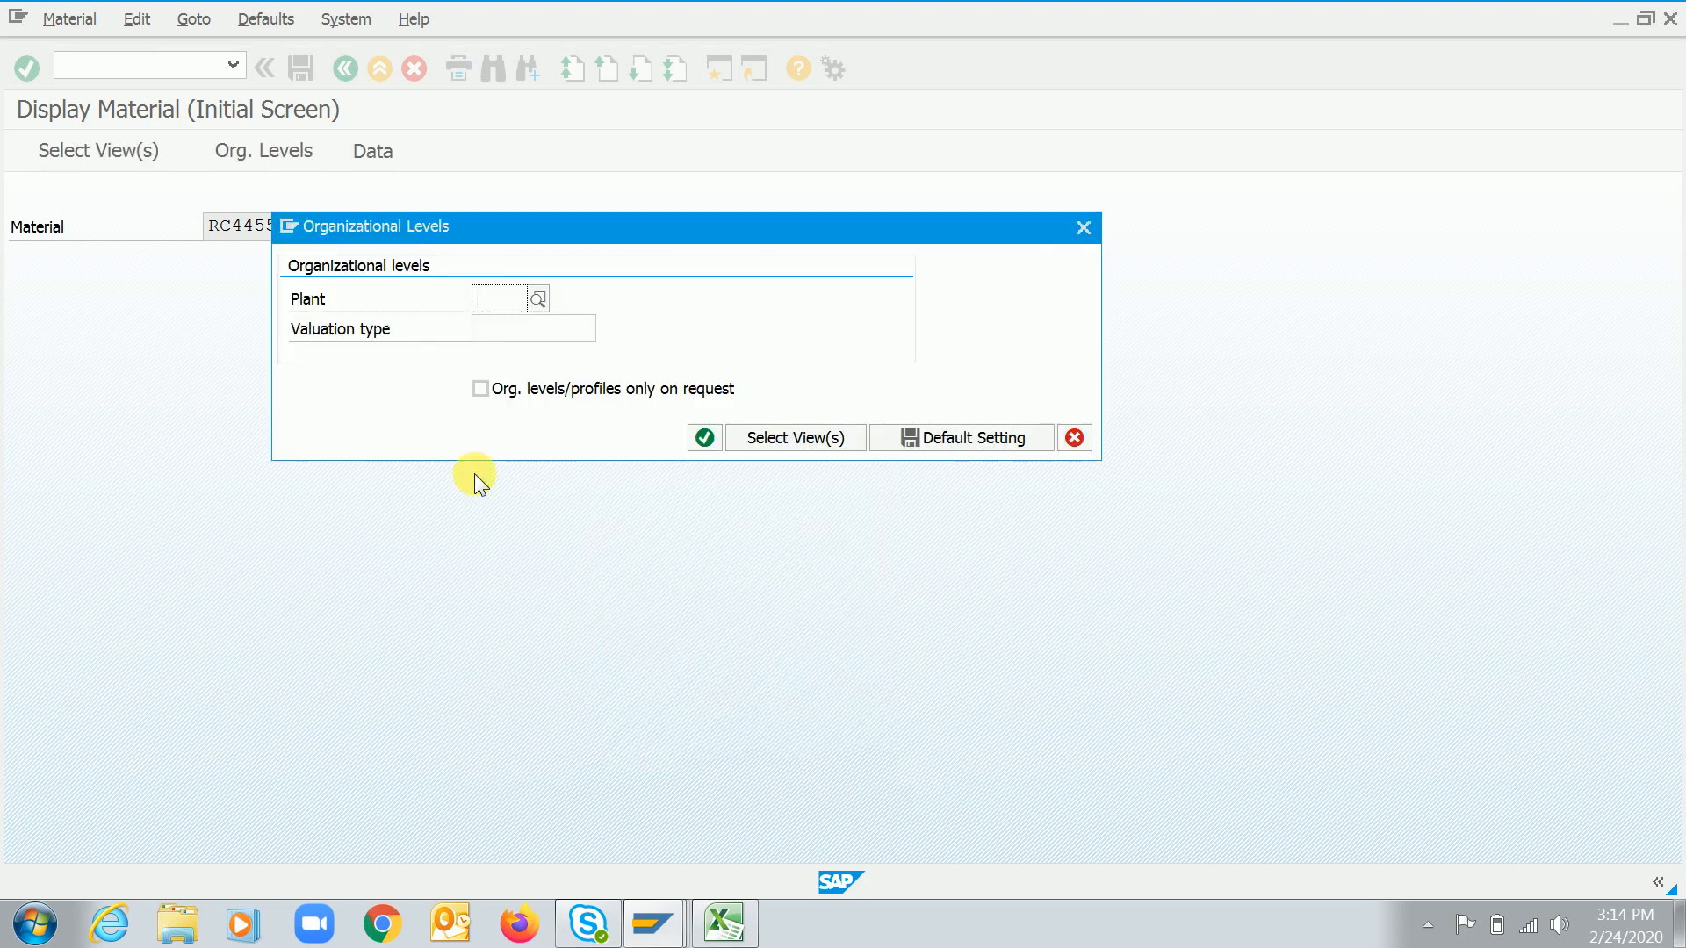
pyautogui.press('F4')
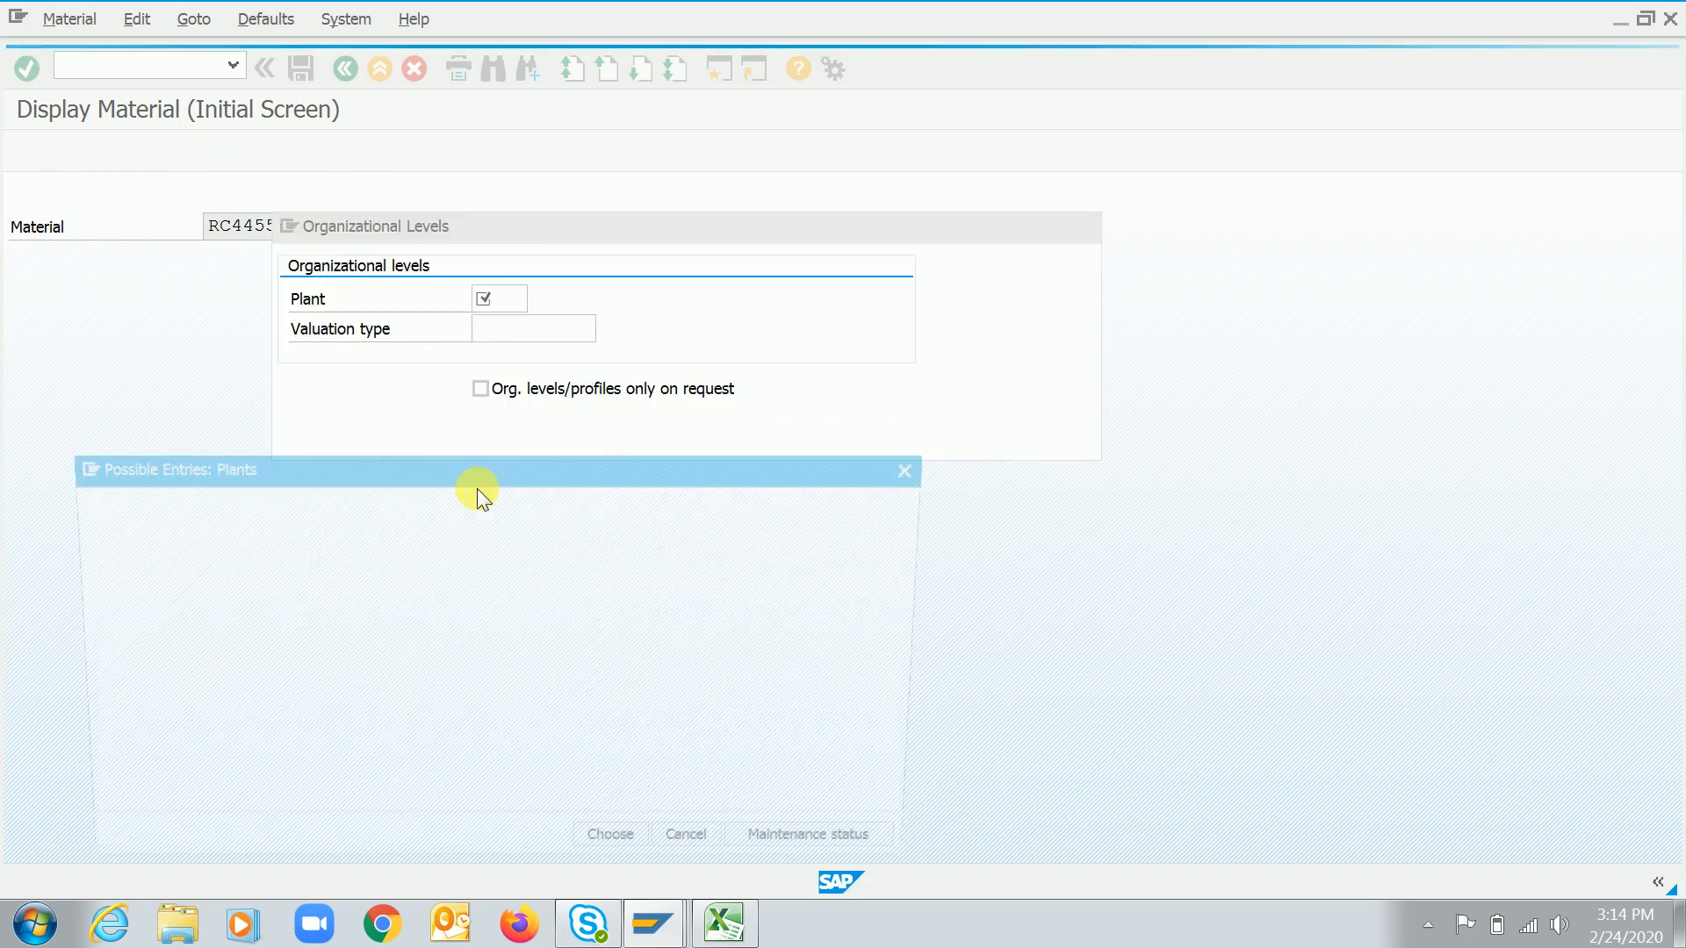
pyautogui.doubleClick(207, 525)
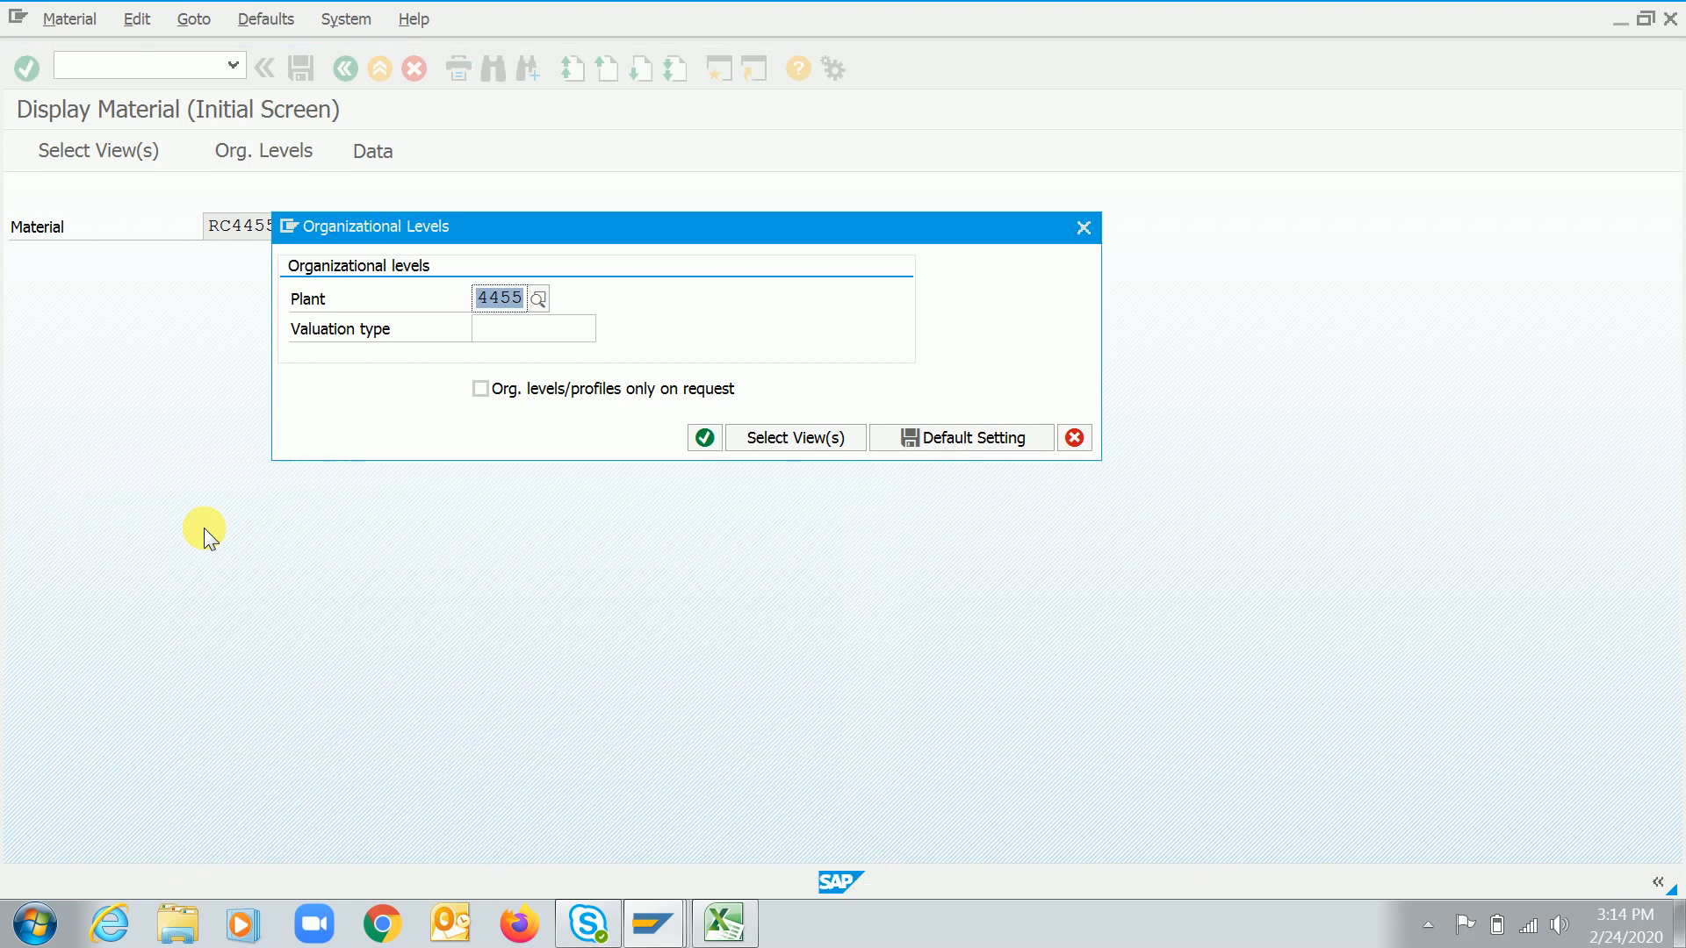
pyautogui.press('Return')
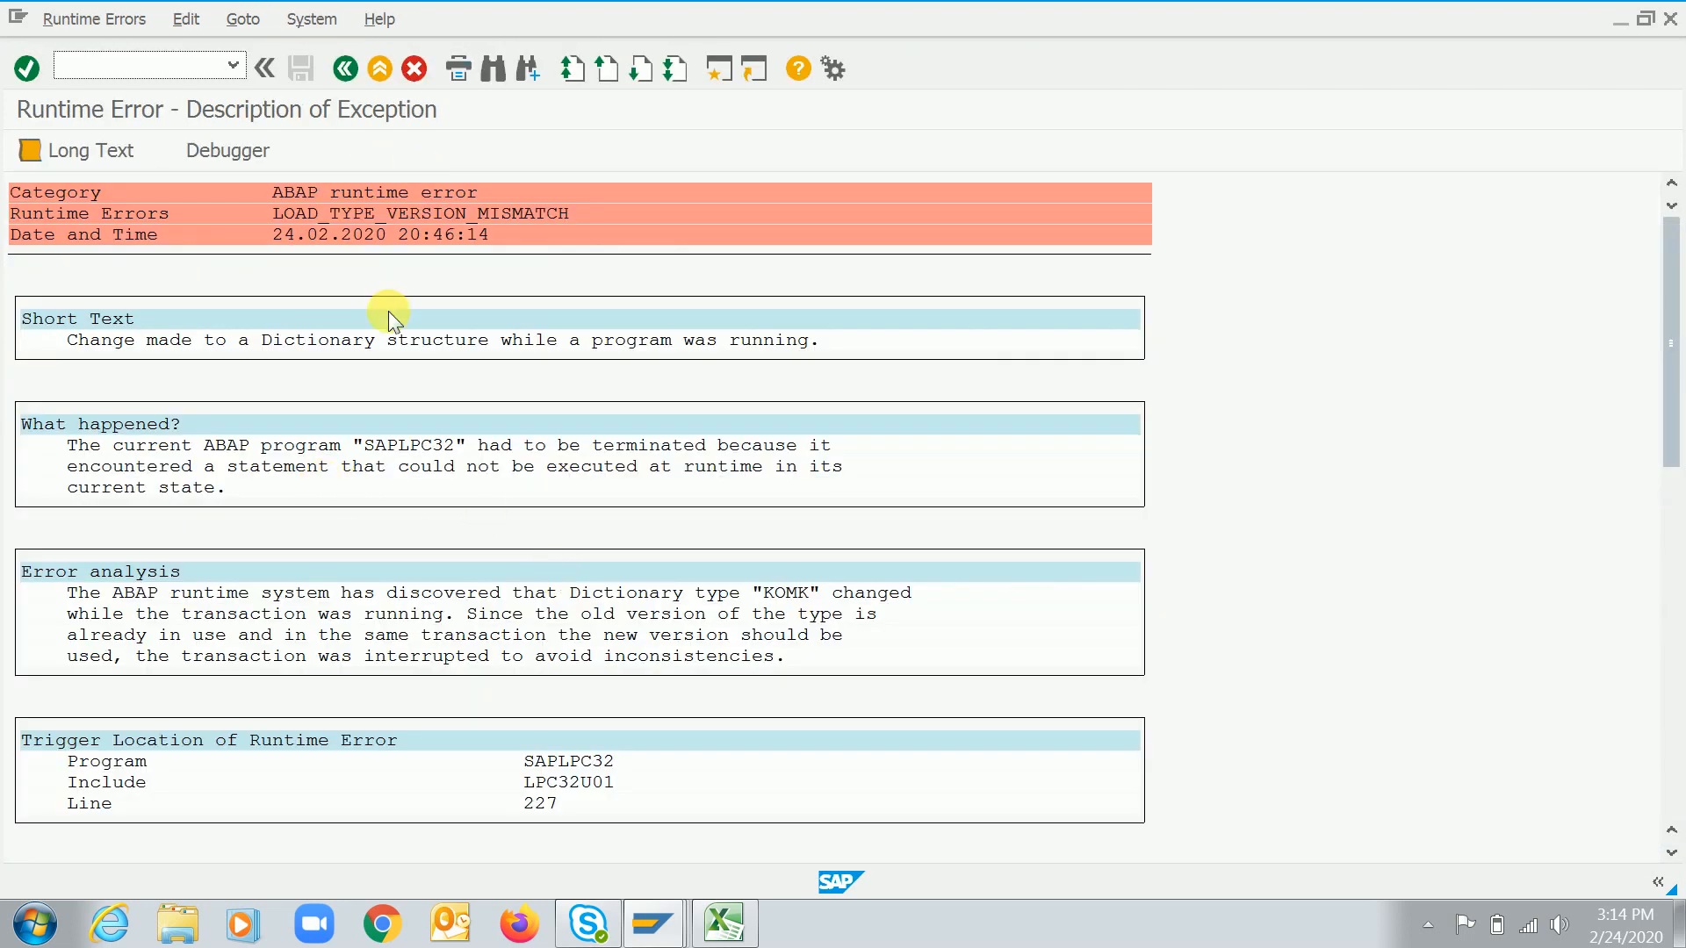
pyautogui.press('F3')
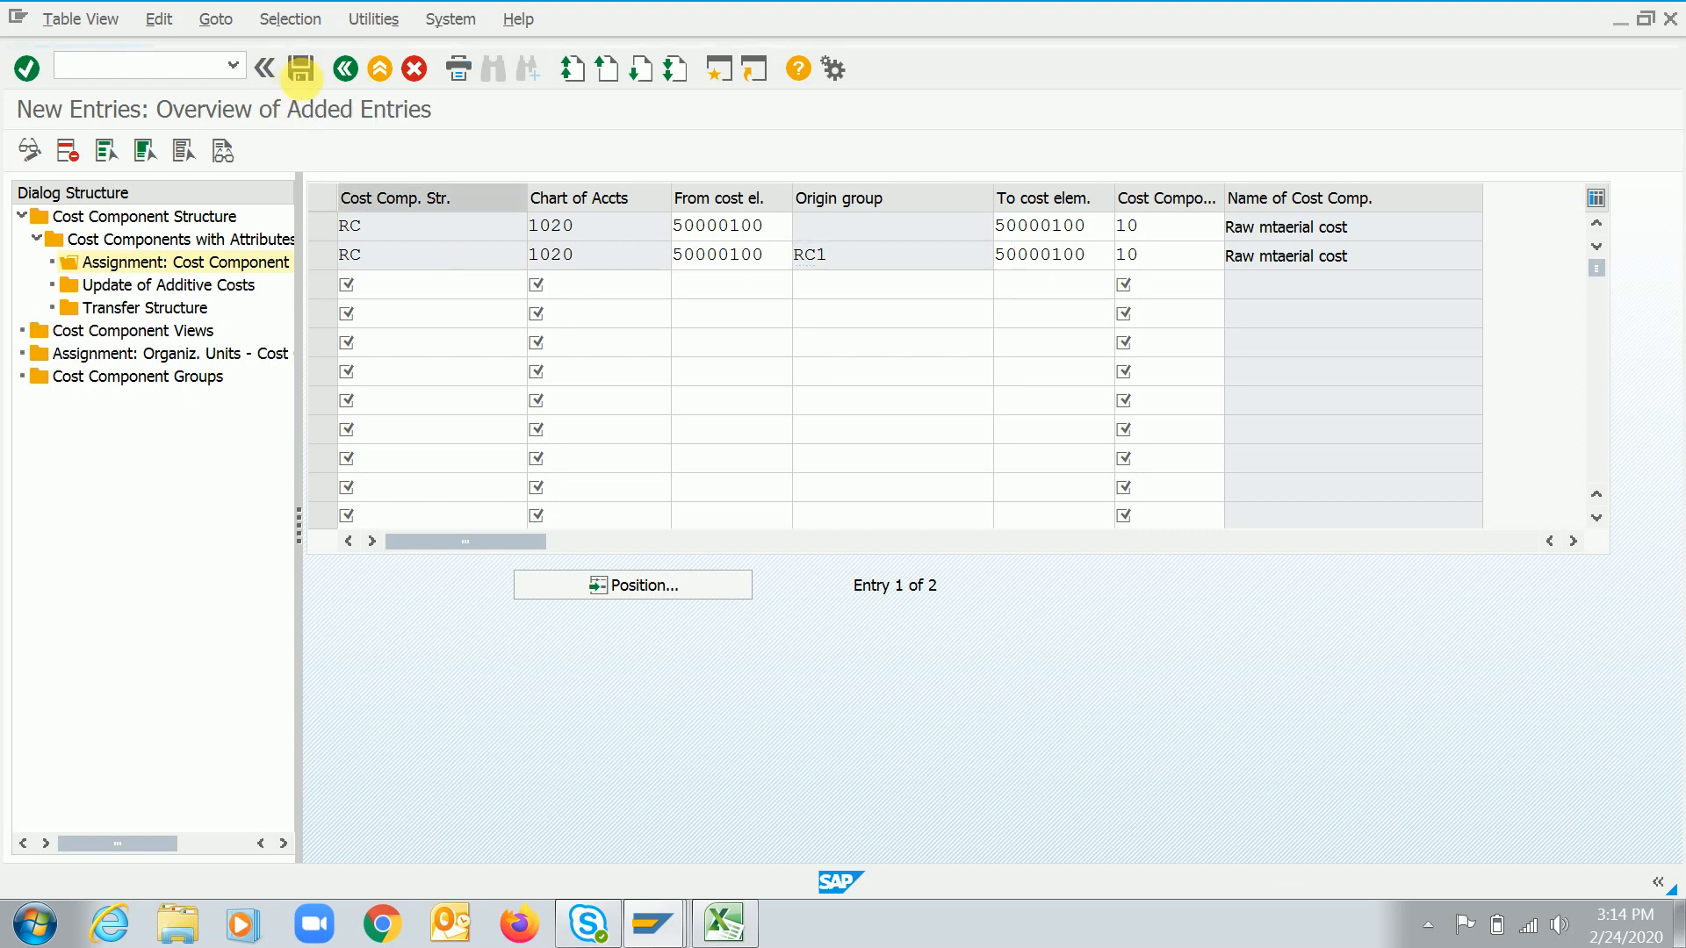
# Save the cost element assignments under the proposed customizing request
pyautogui.click(301, 70)
pyautogui.click(478, 438)
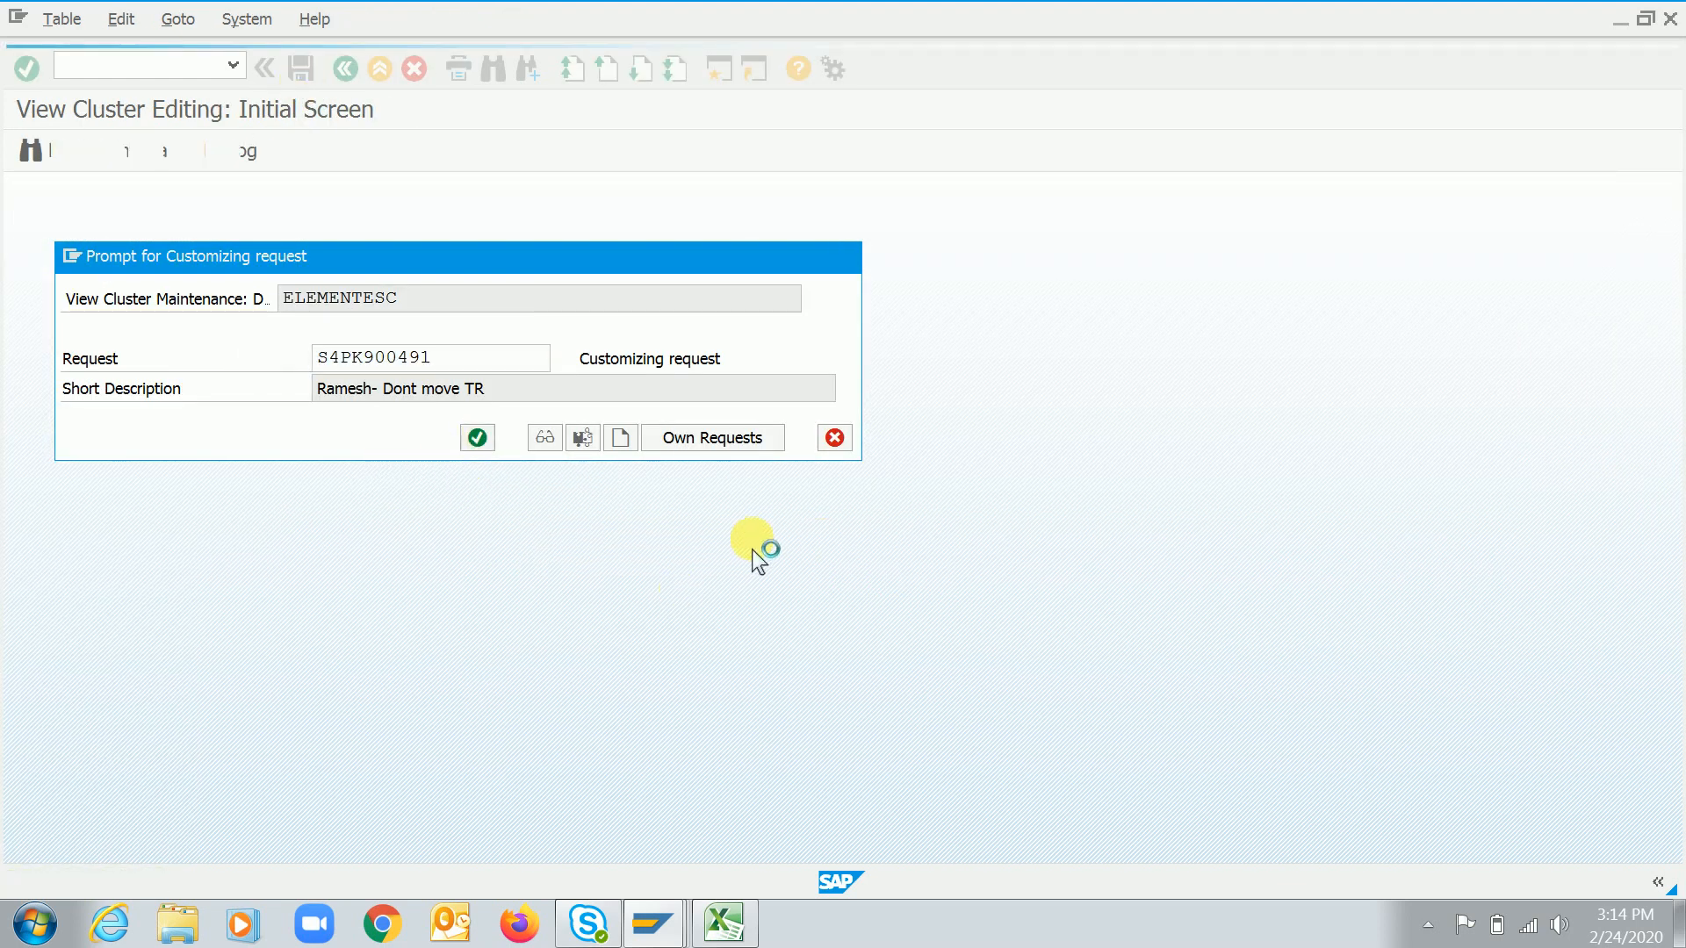
# Try again with transaction MM03 to display material RC4455RM1's Accounting 1 view for plant 4455, and examine the runtime error
pyautogui.write('/n')
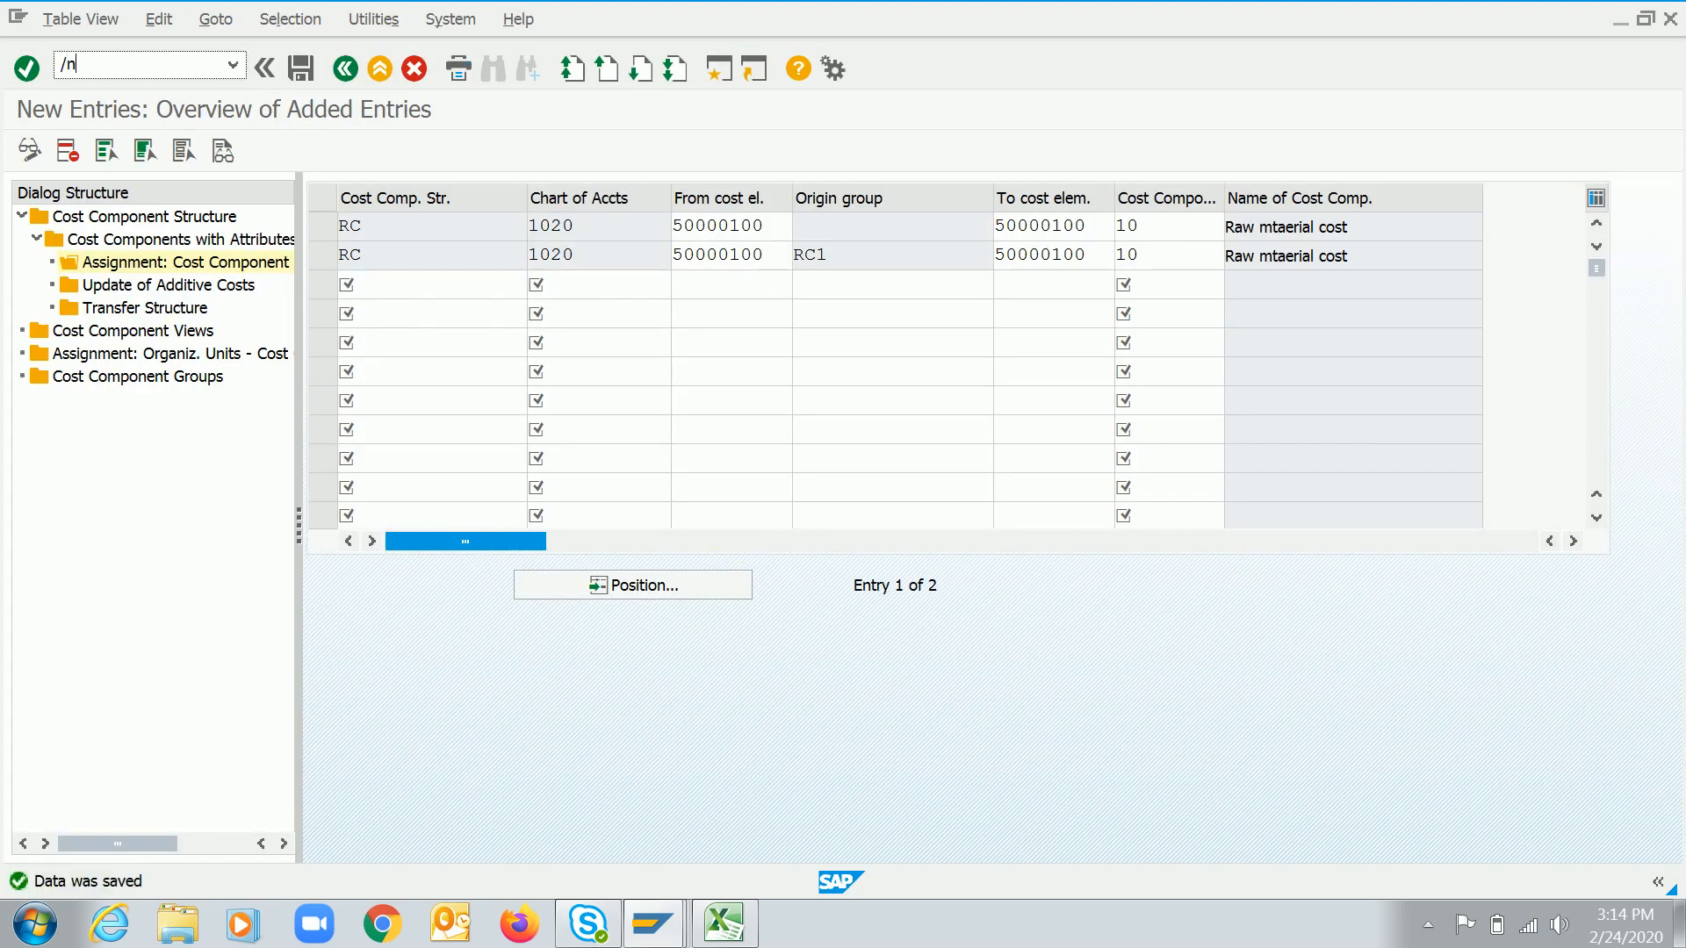
pyautogui.write('mm03')
pyautogui.press('Return')
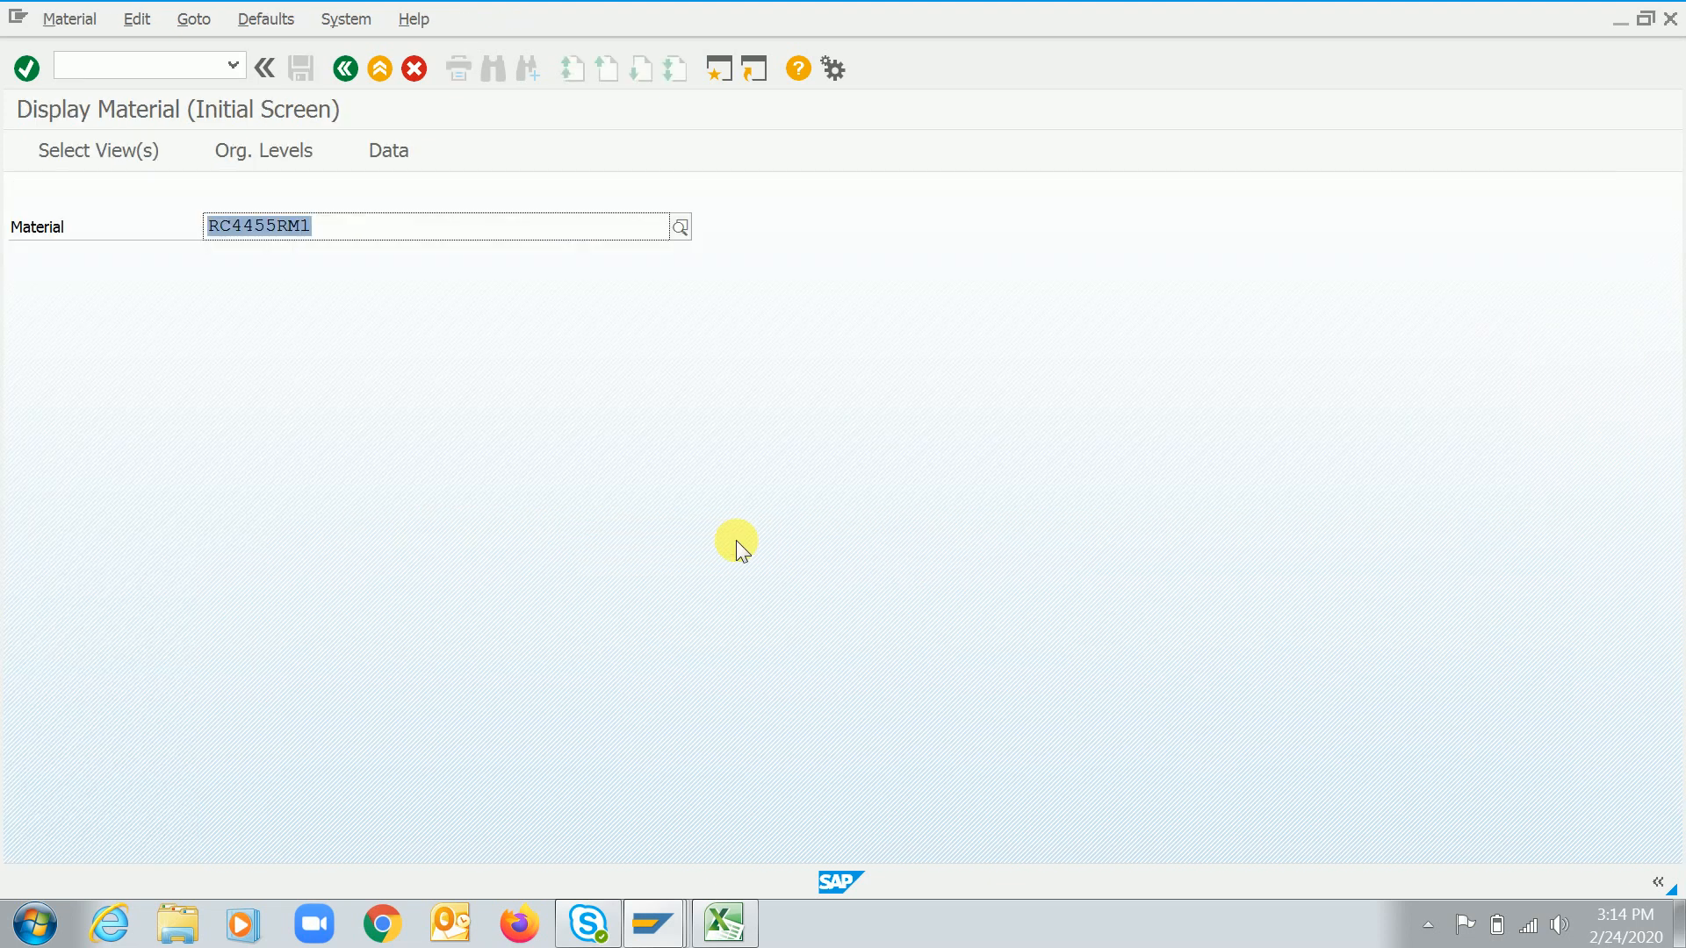
pyautogui.press('Return')
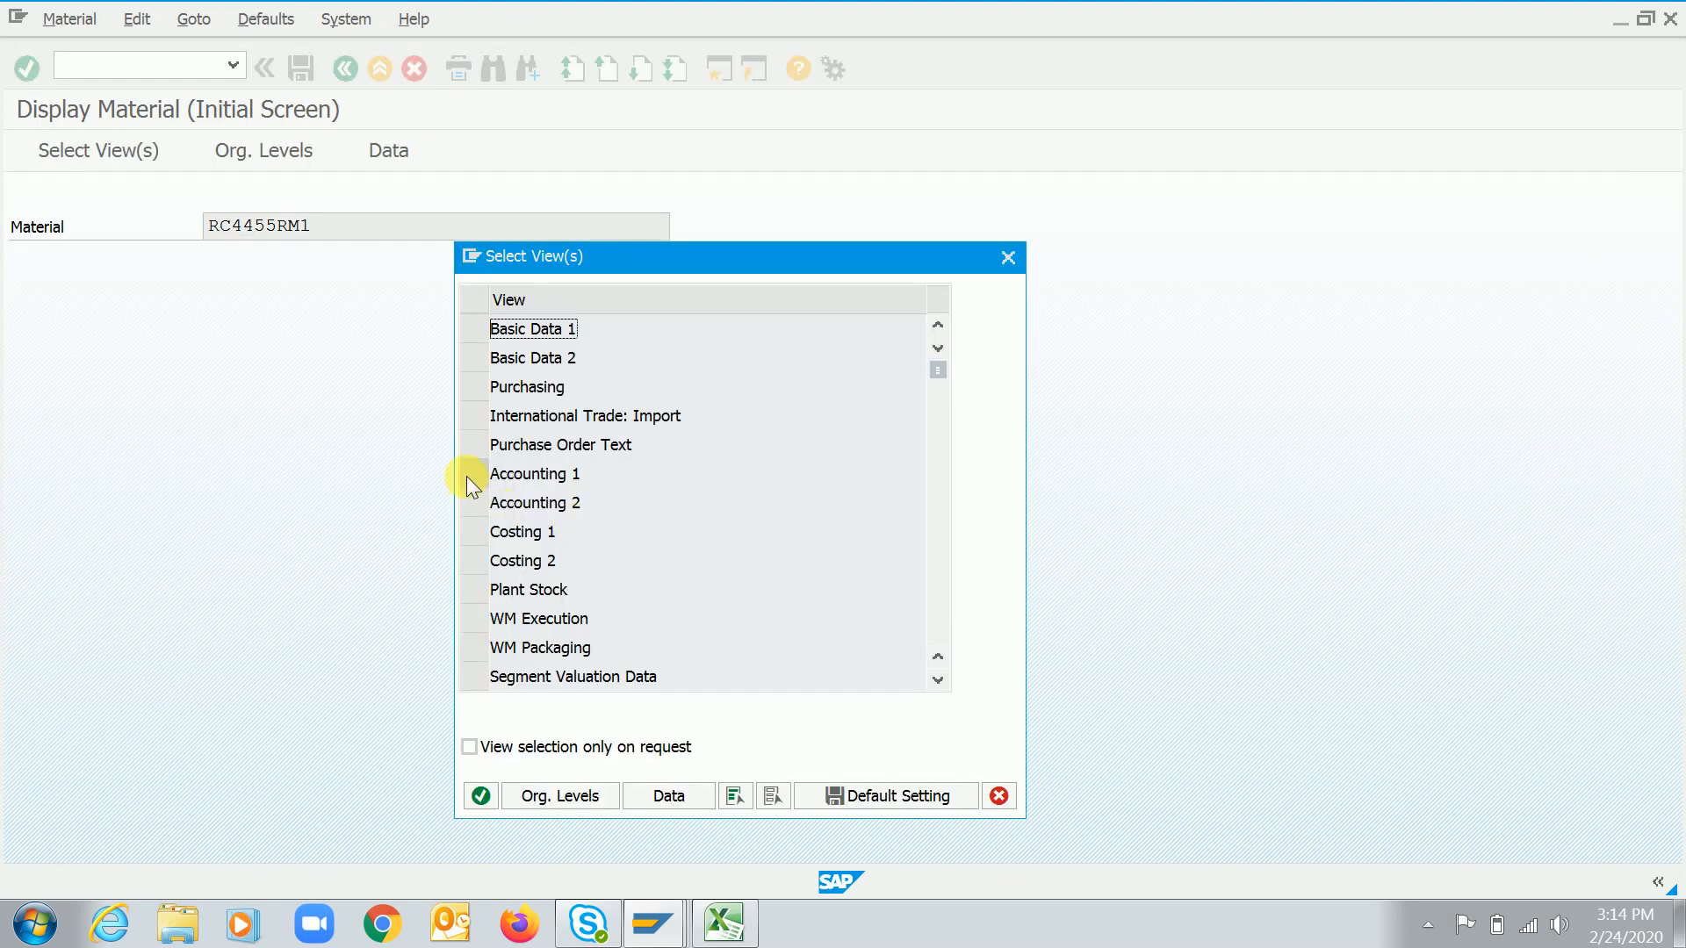
pyautogui.click(467, 479)
pyautogui.press('Return')
pyautogui.write('4455')
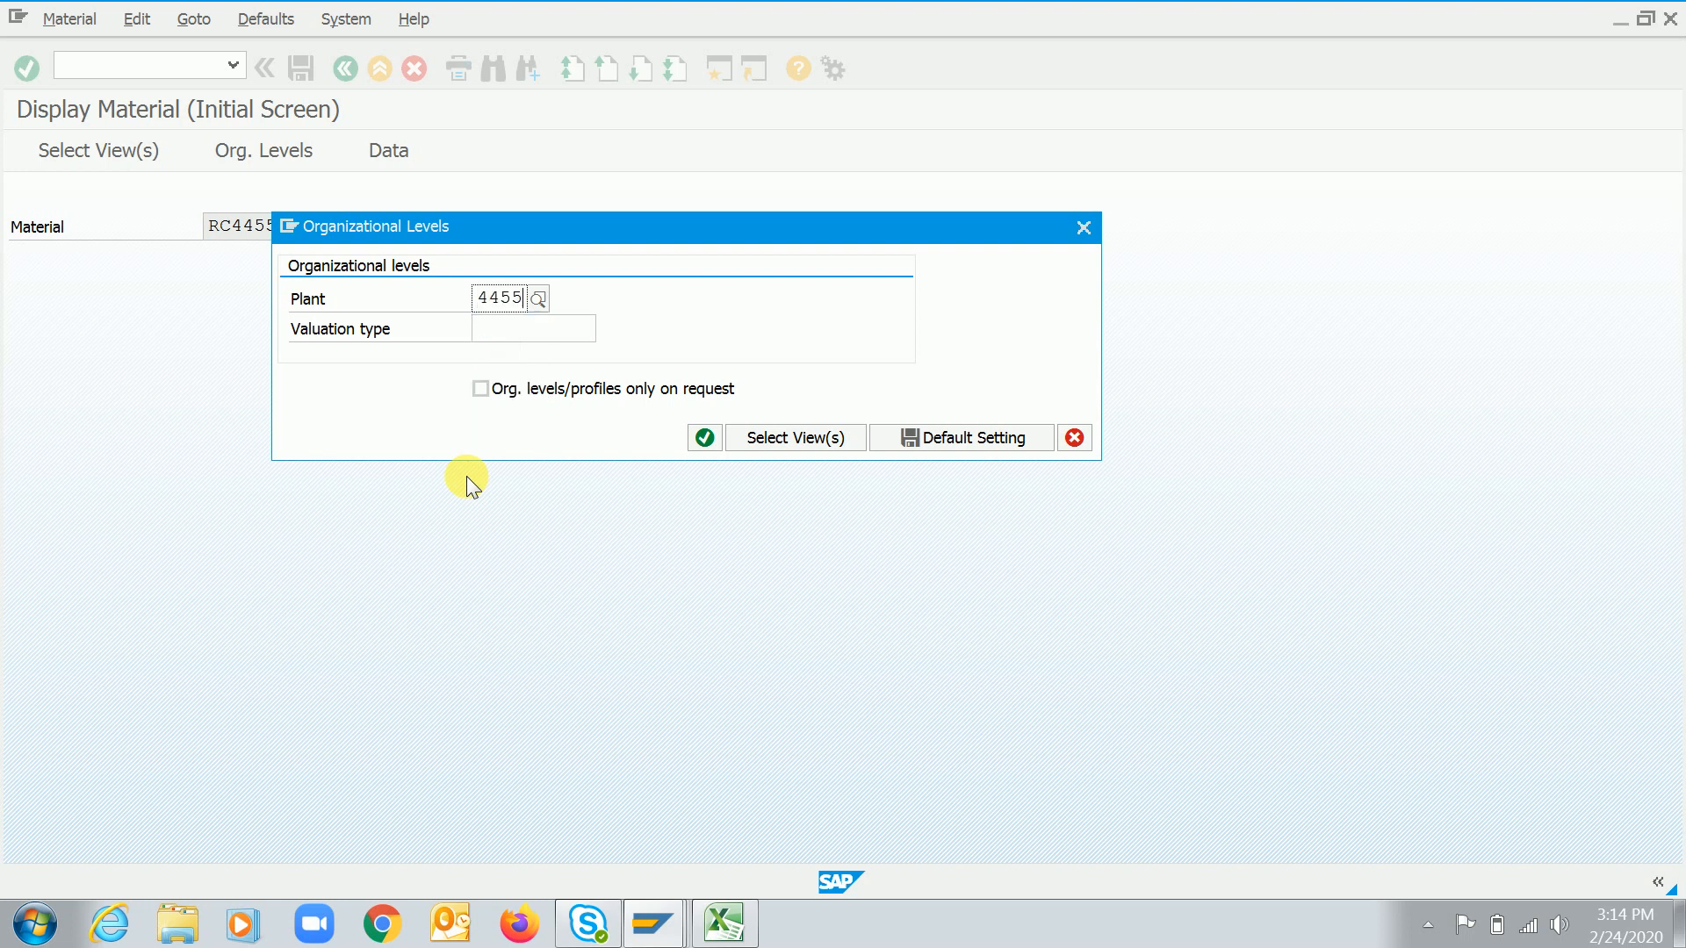
pyautogui.press('Return')
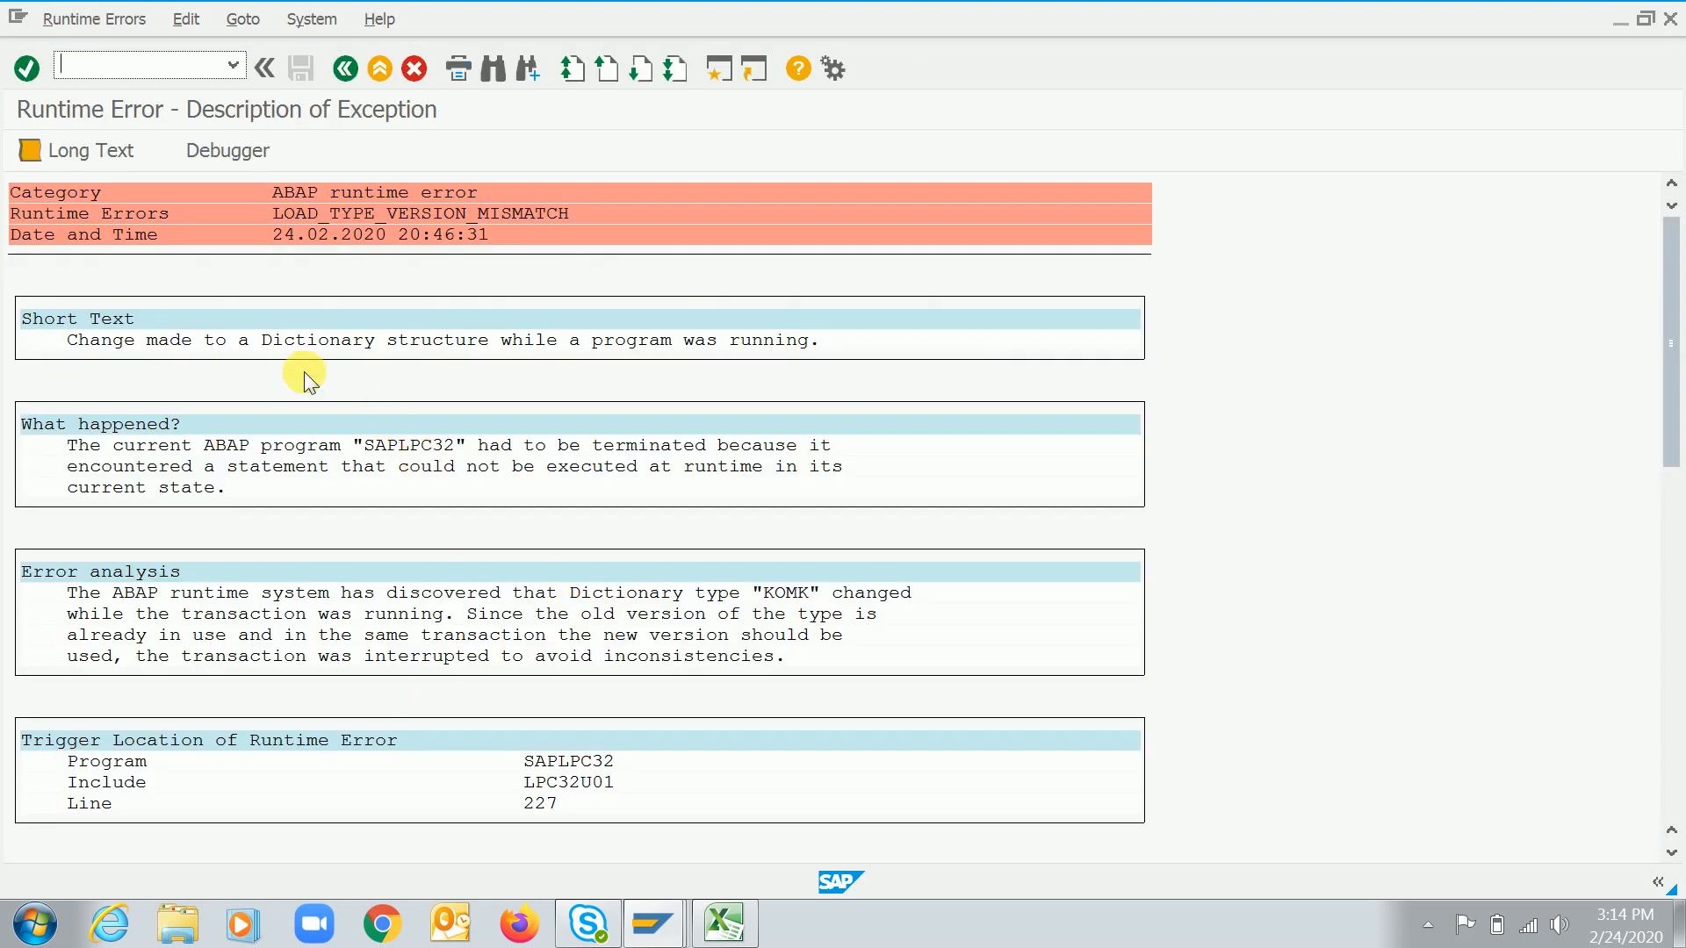
pyautogui.click(1672, 820)
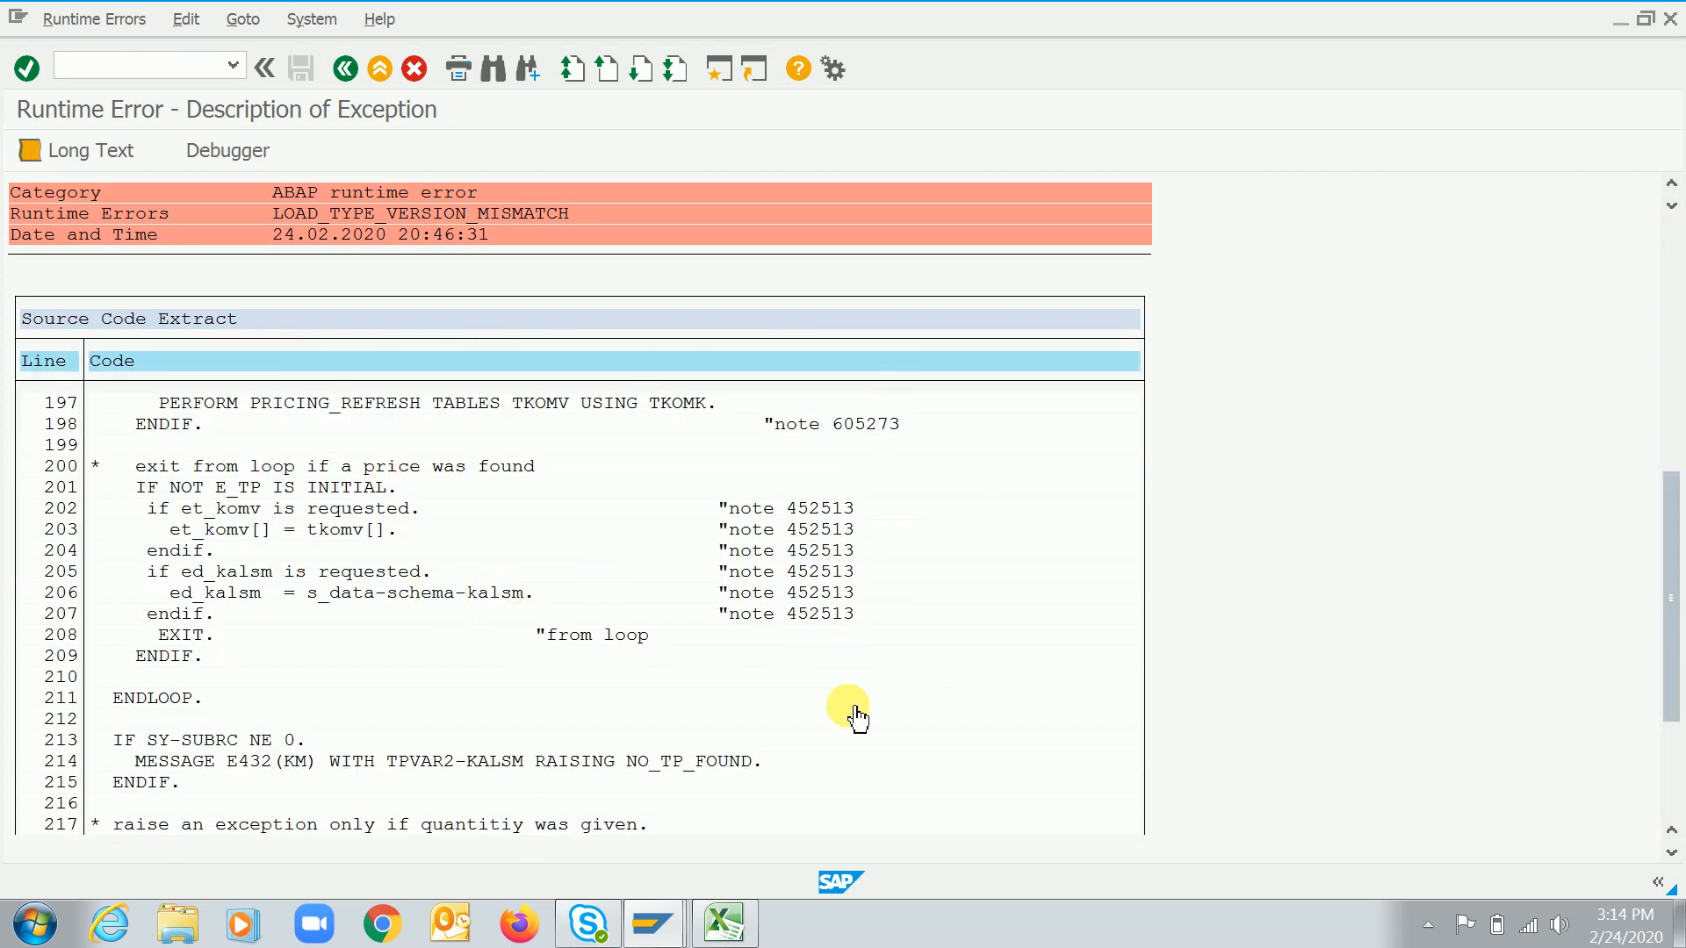
pyautogui.click(1672, 281)
pyautogui.press('F3')
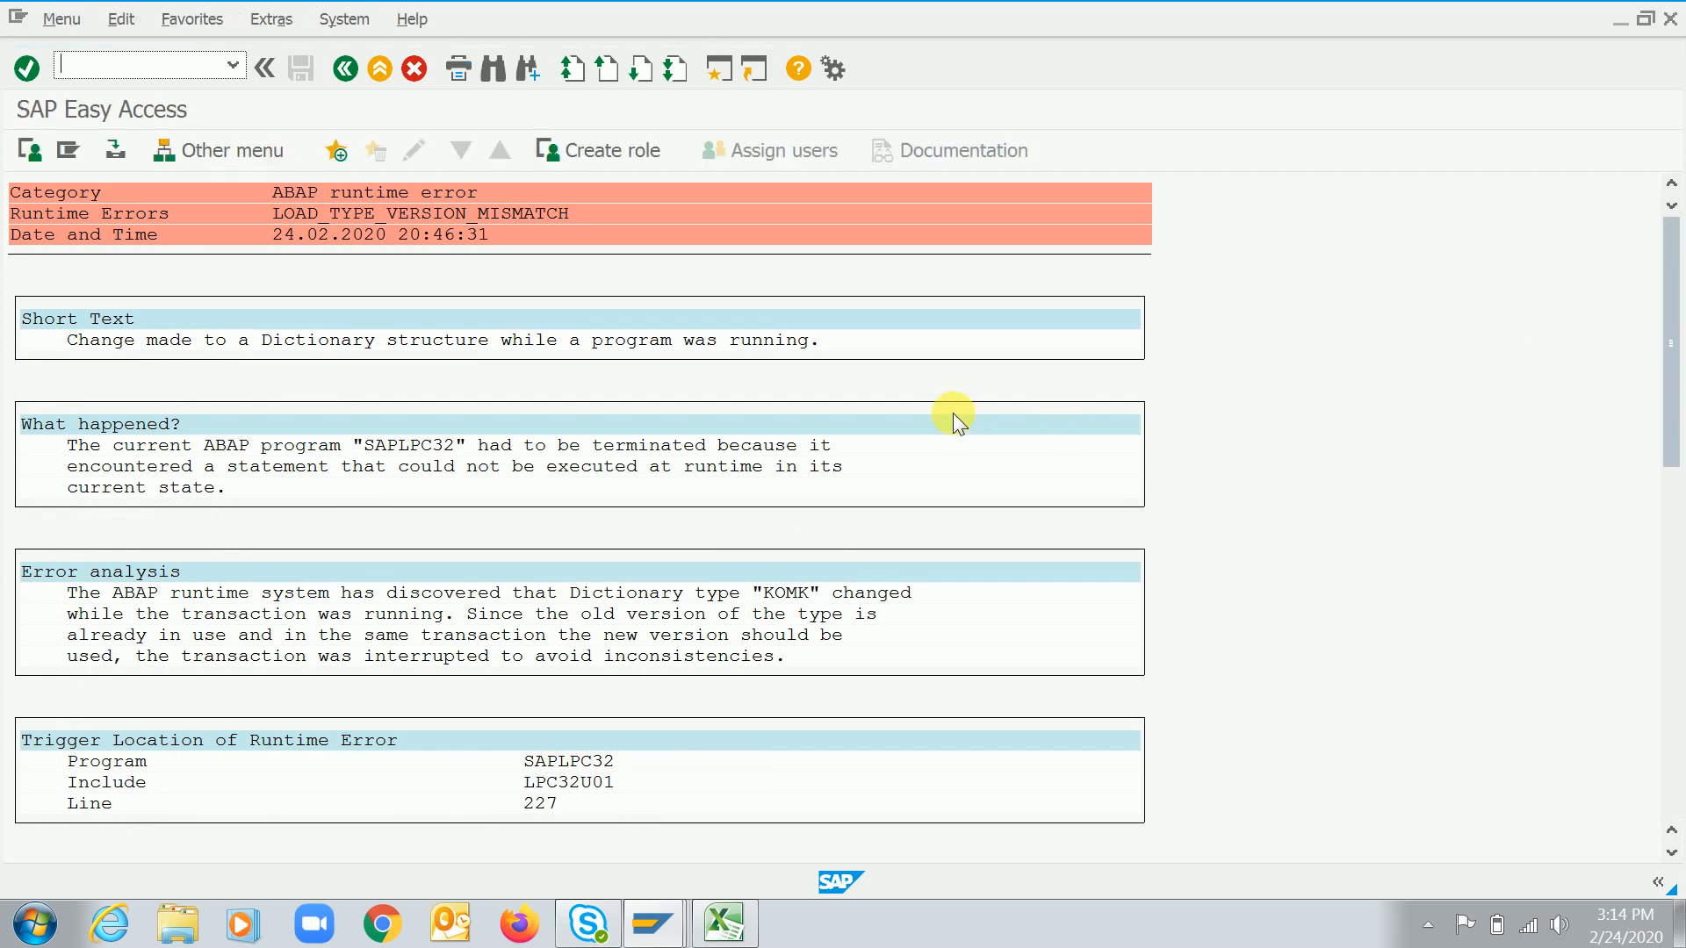
# Open the cost element assignments of cost component structure RC through transaction OKTZ
pyautogui.write('o')
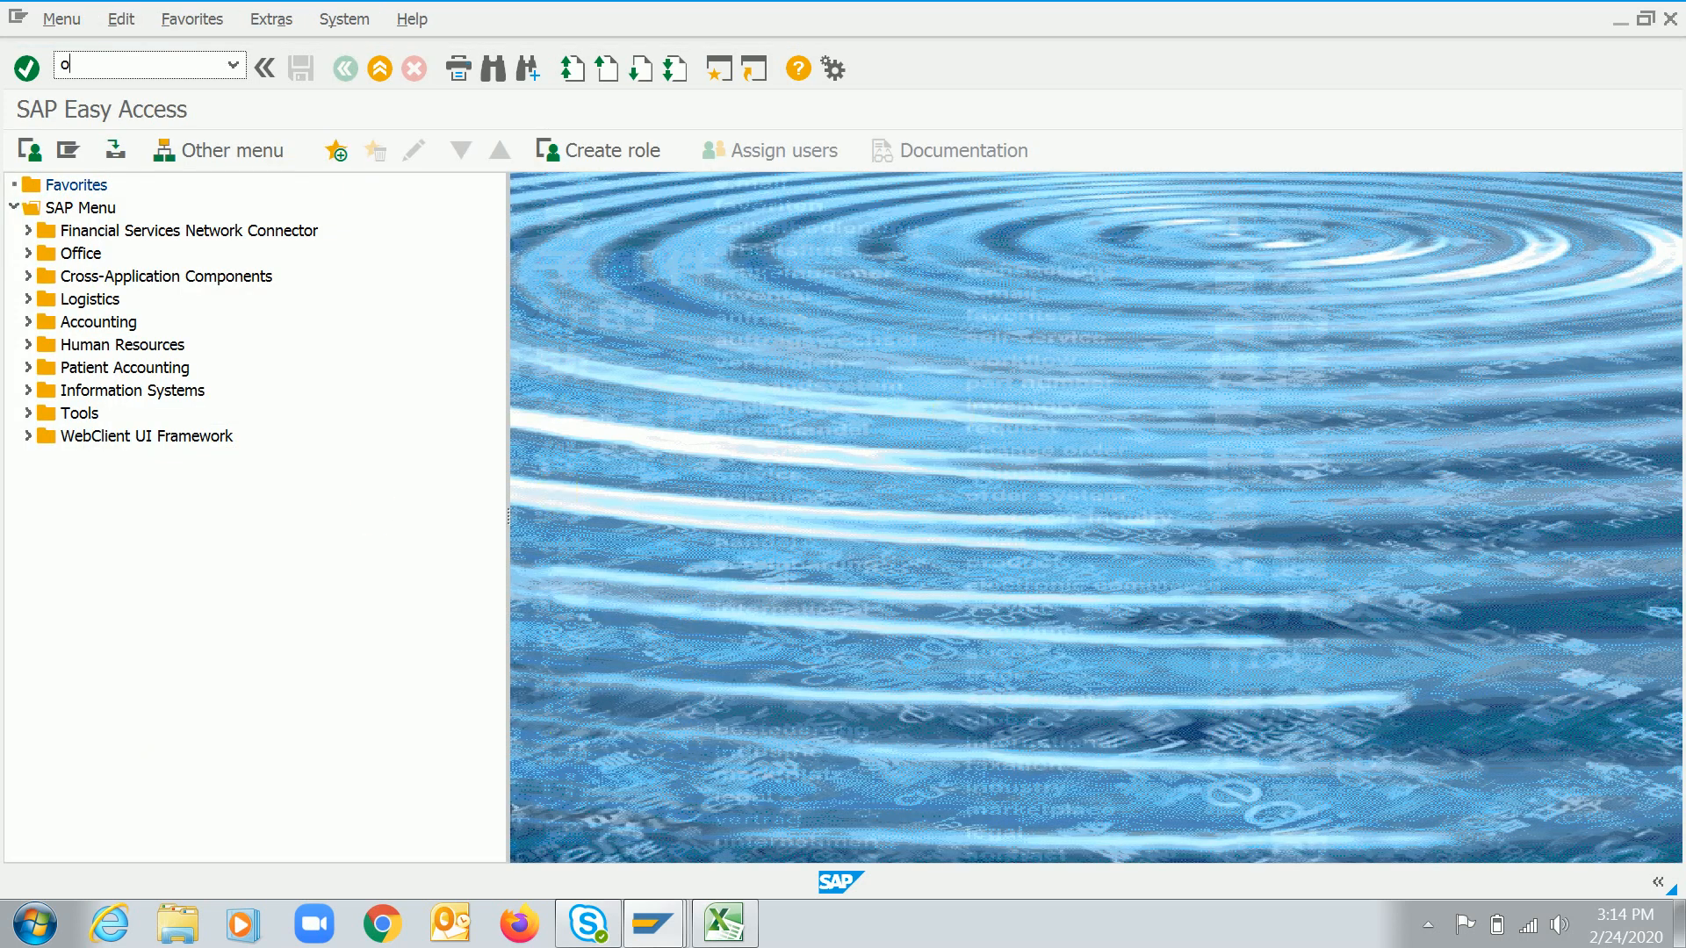
pyautogui.write('ktz')
pyautogui.press('Return')
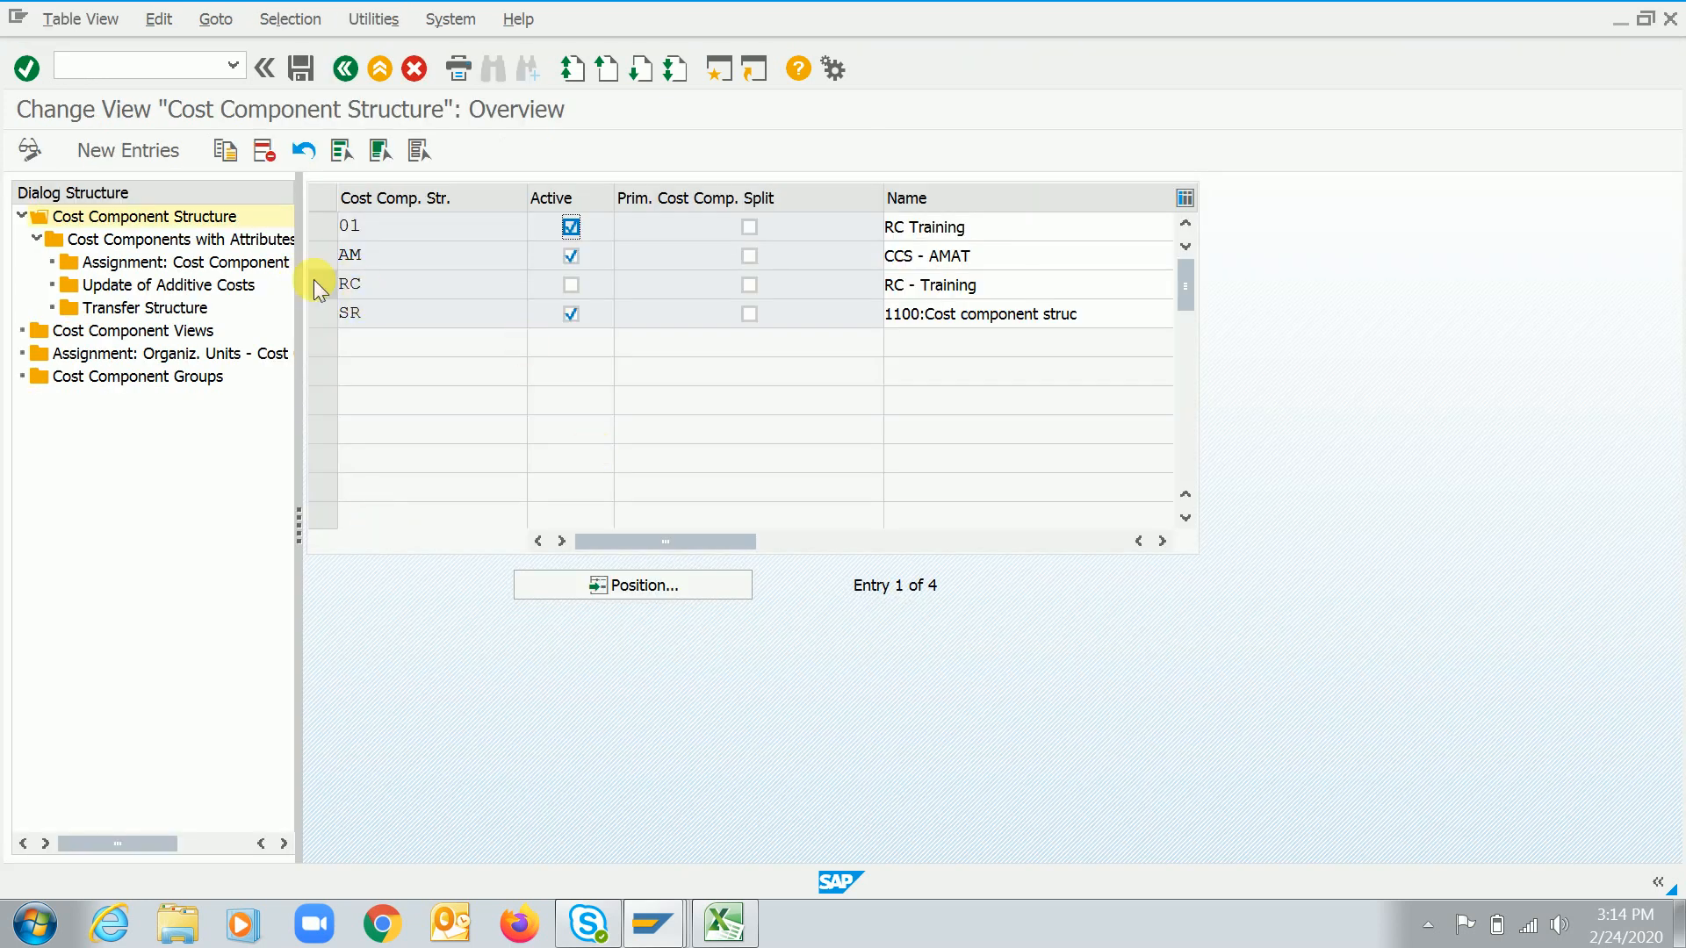
pyautogui.click(319, 285)
pyautogui.doubleClick(230, 262)
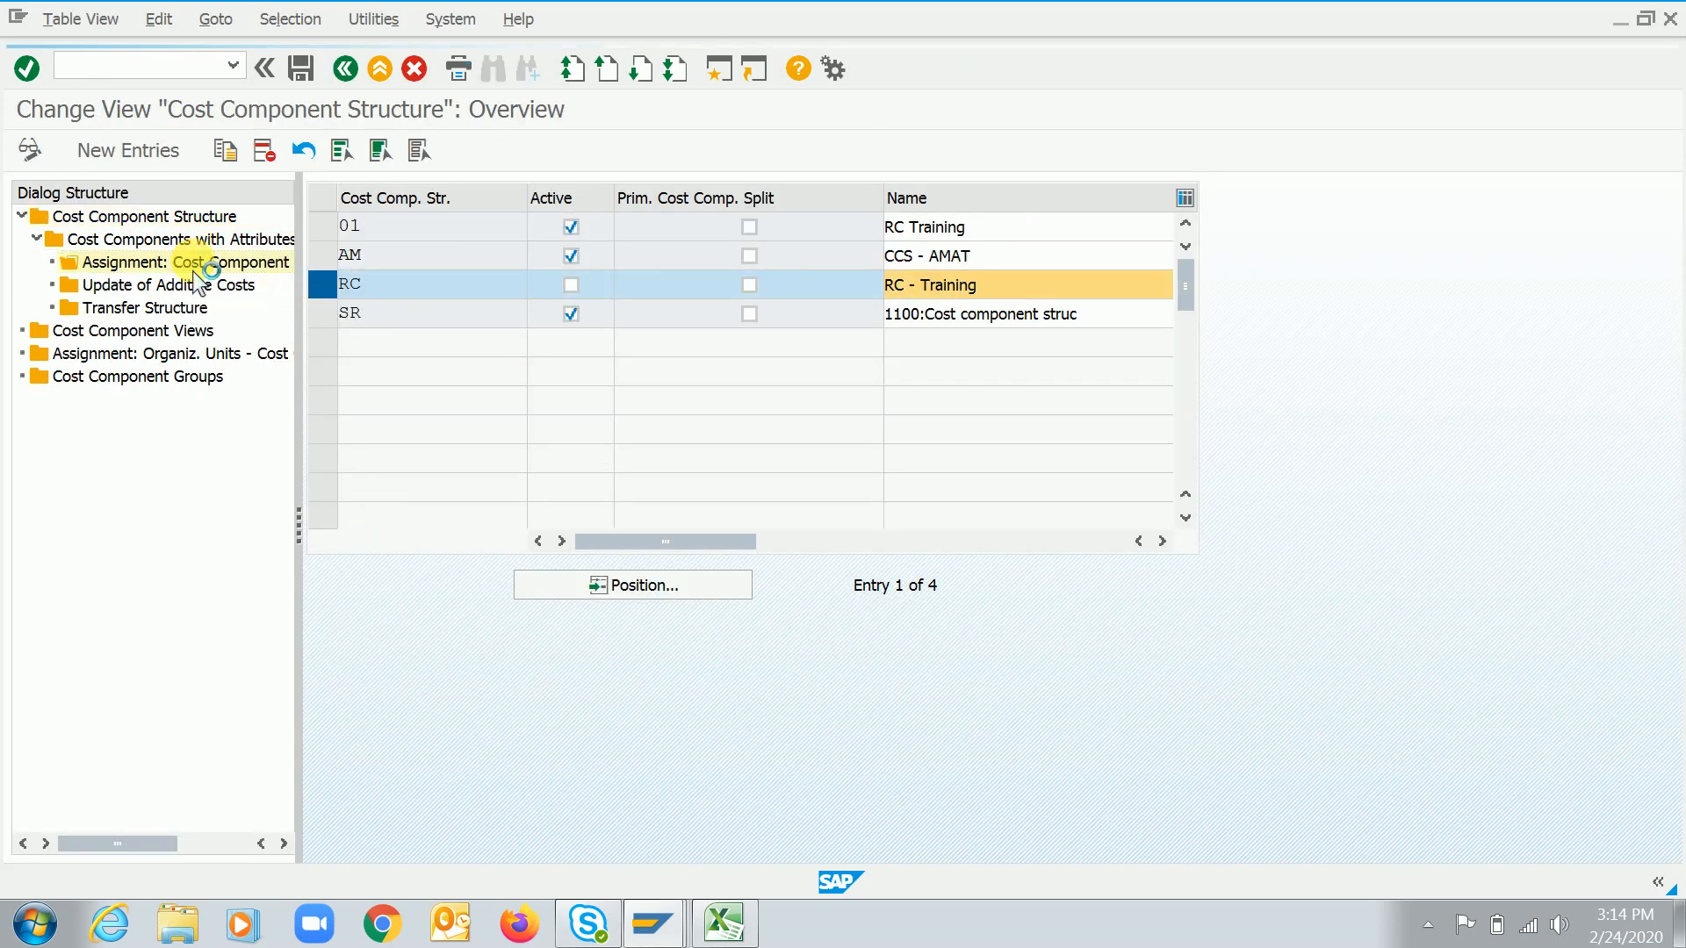
pyautogui.doubleClick(226, 238)
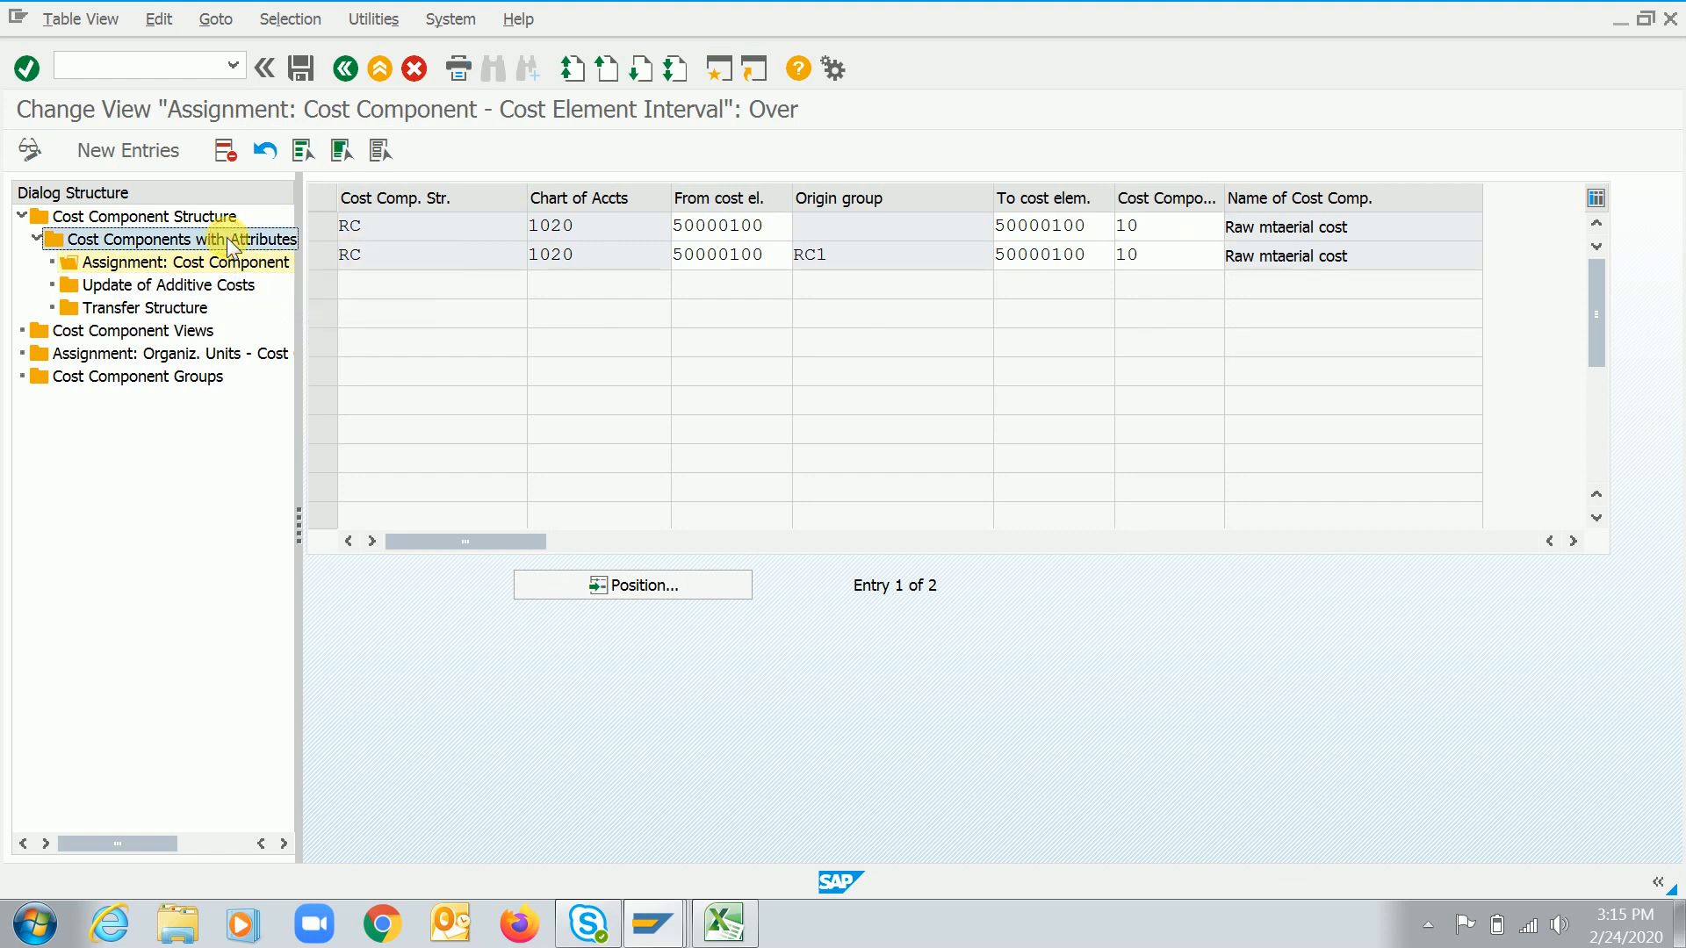
# Delete cost component 10's cost element assignment with origin group RC1 and save under the proposed customizing request
pyautogui.click(323, 230)
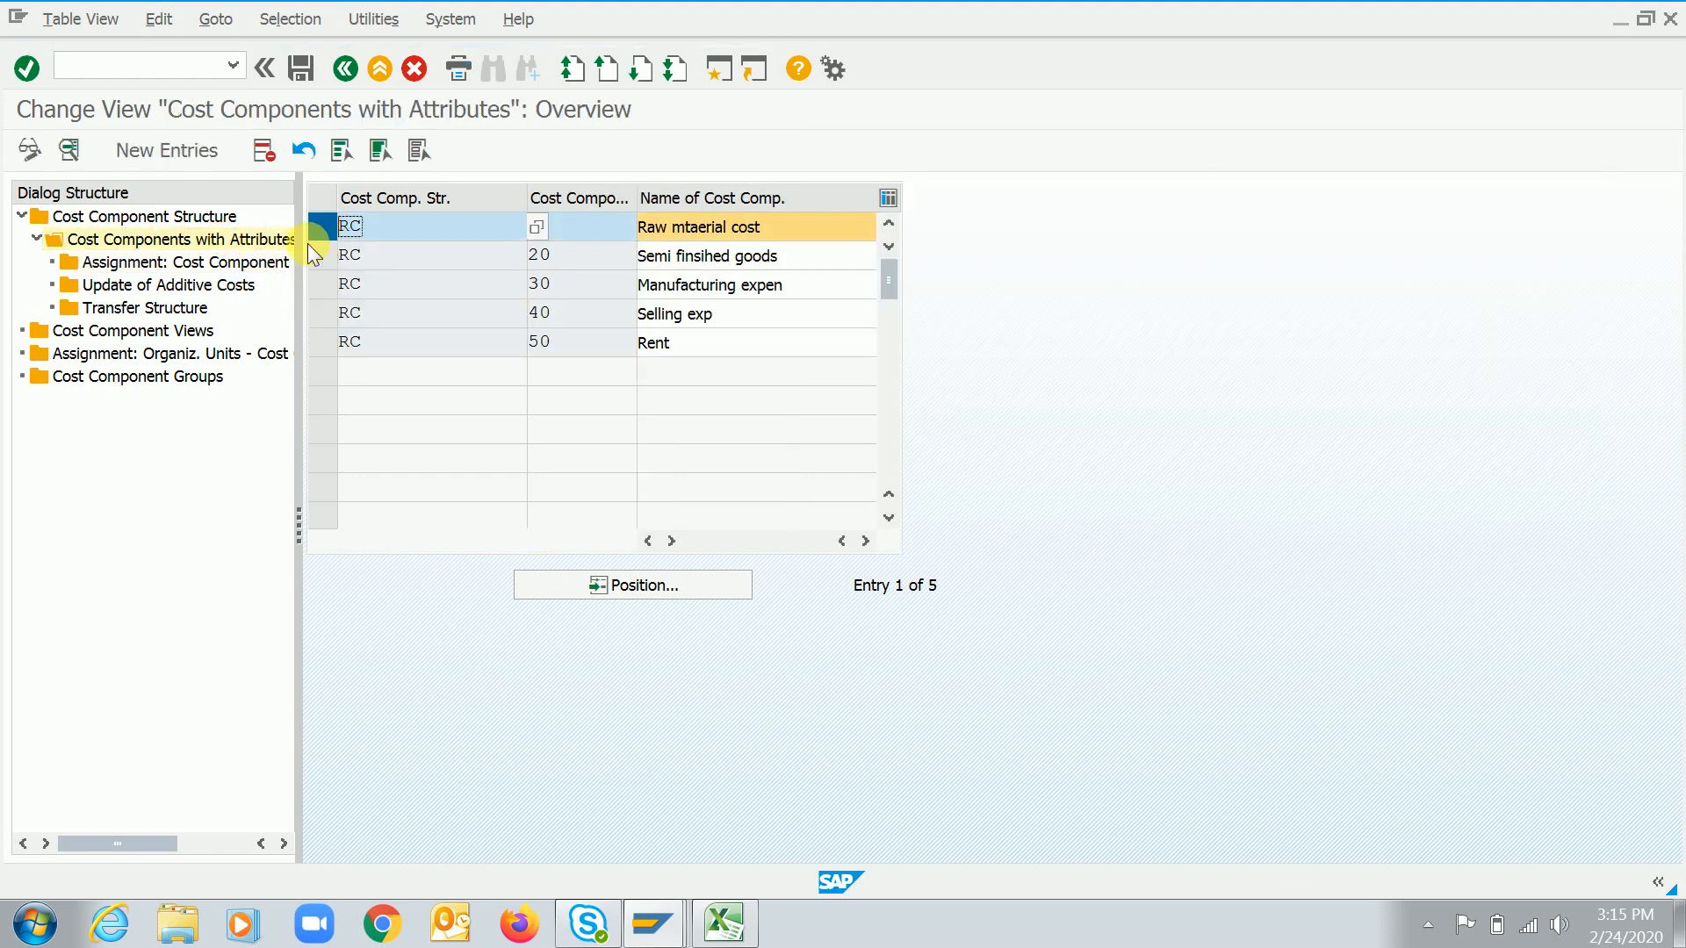
pyautogui.doubleClick(232, 262)
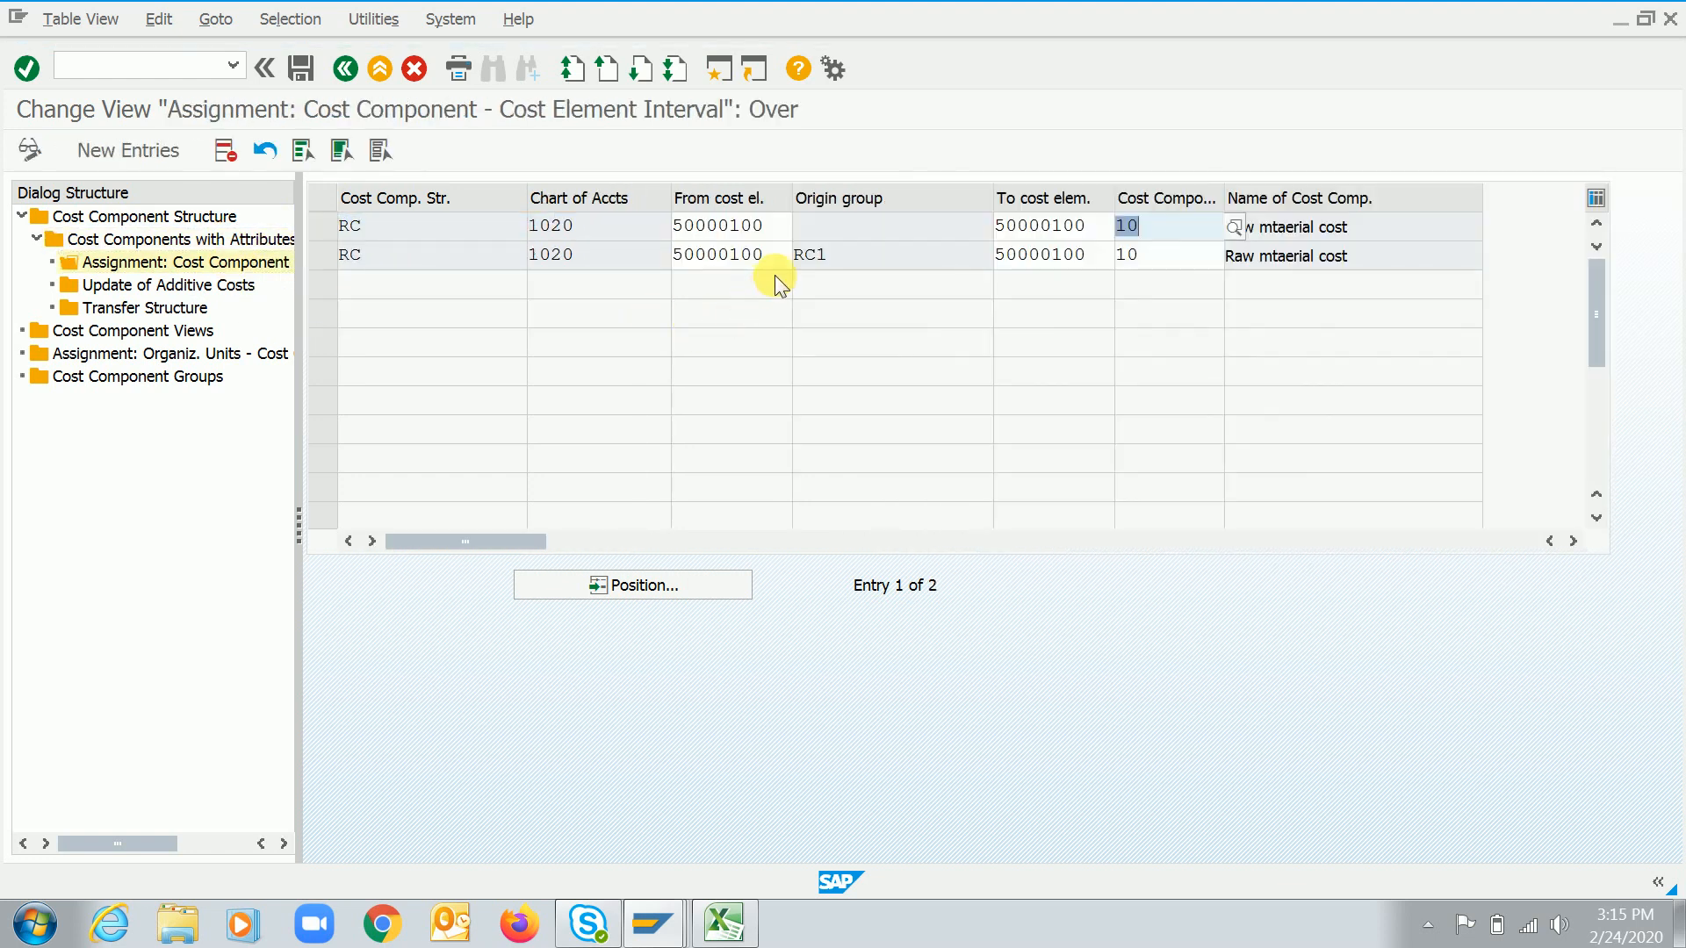
pyautogui.click(777, 266)
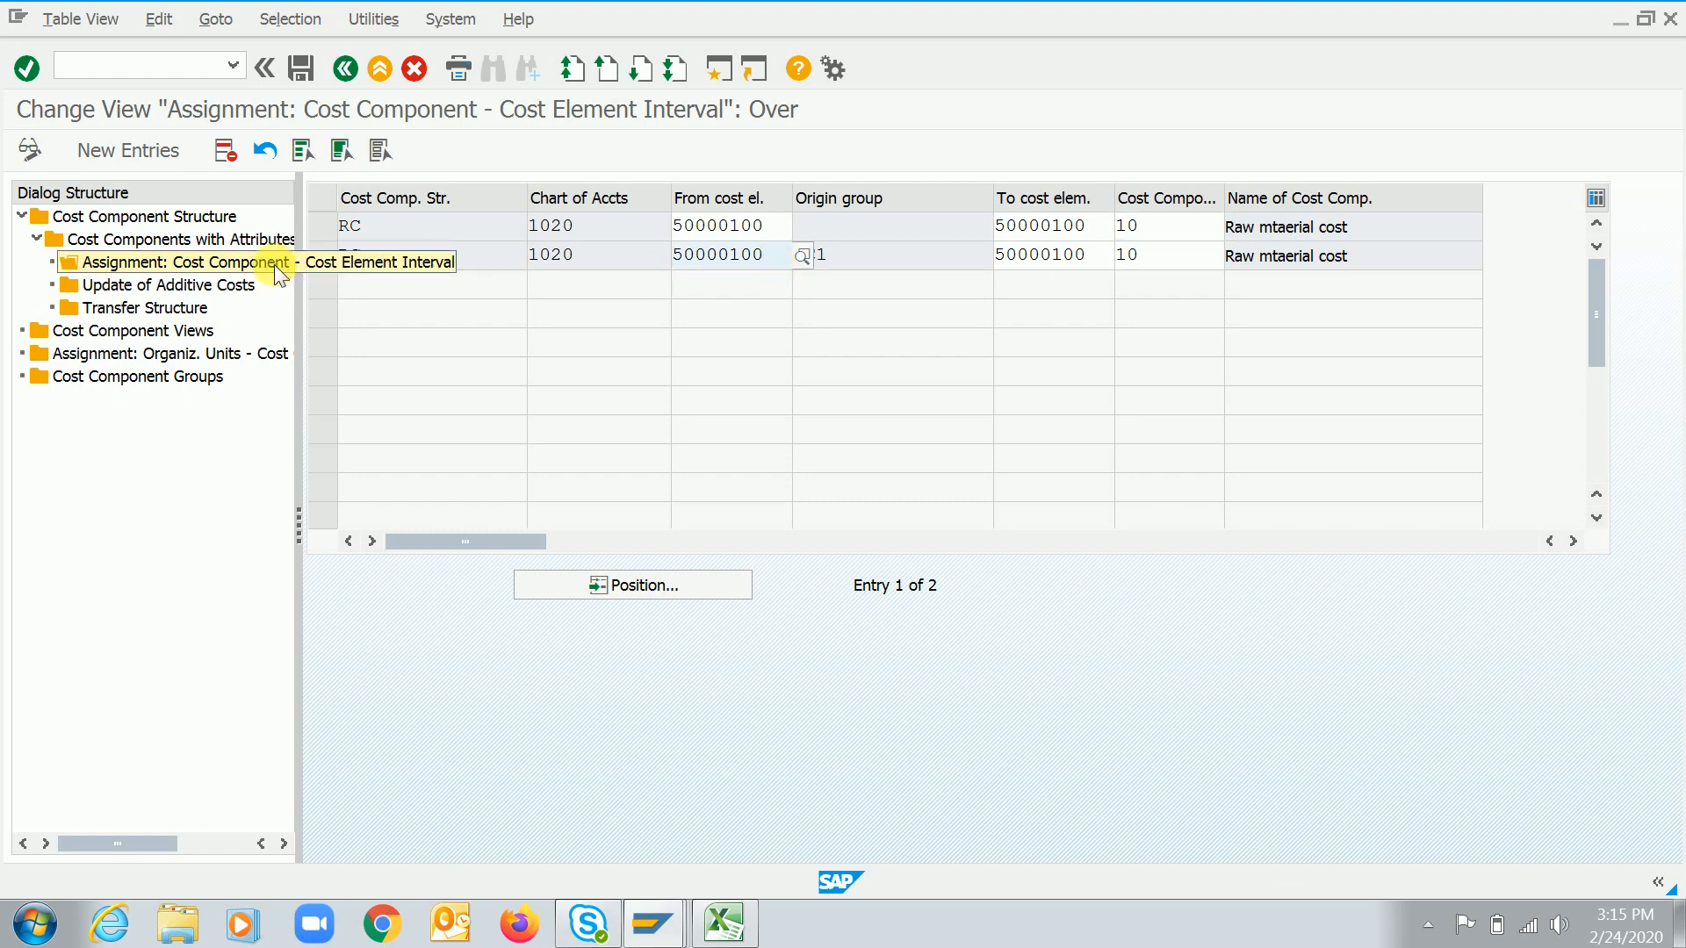
pyautogui.click(785, 234)
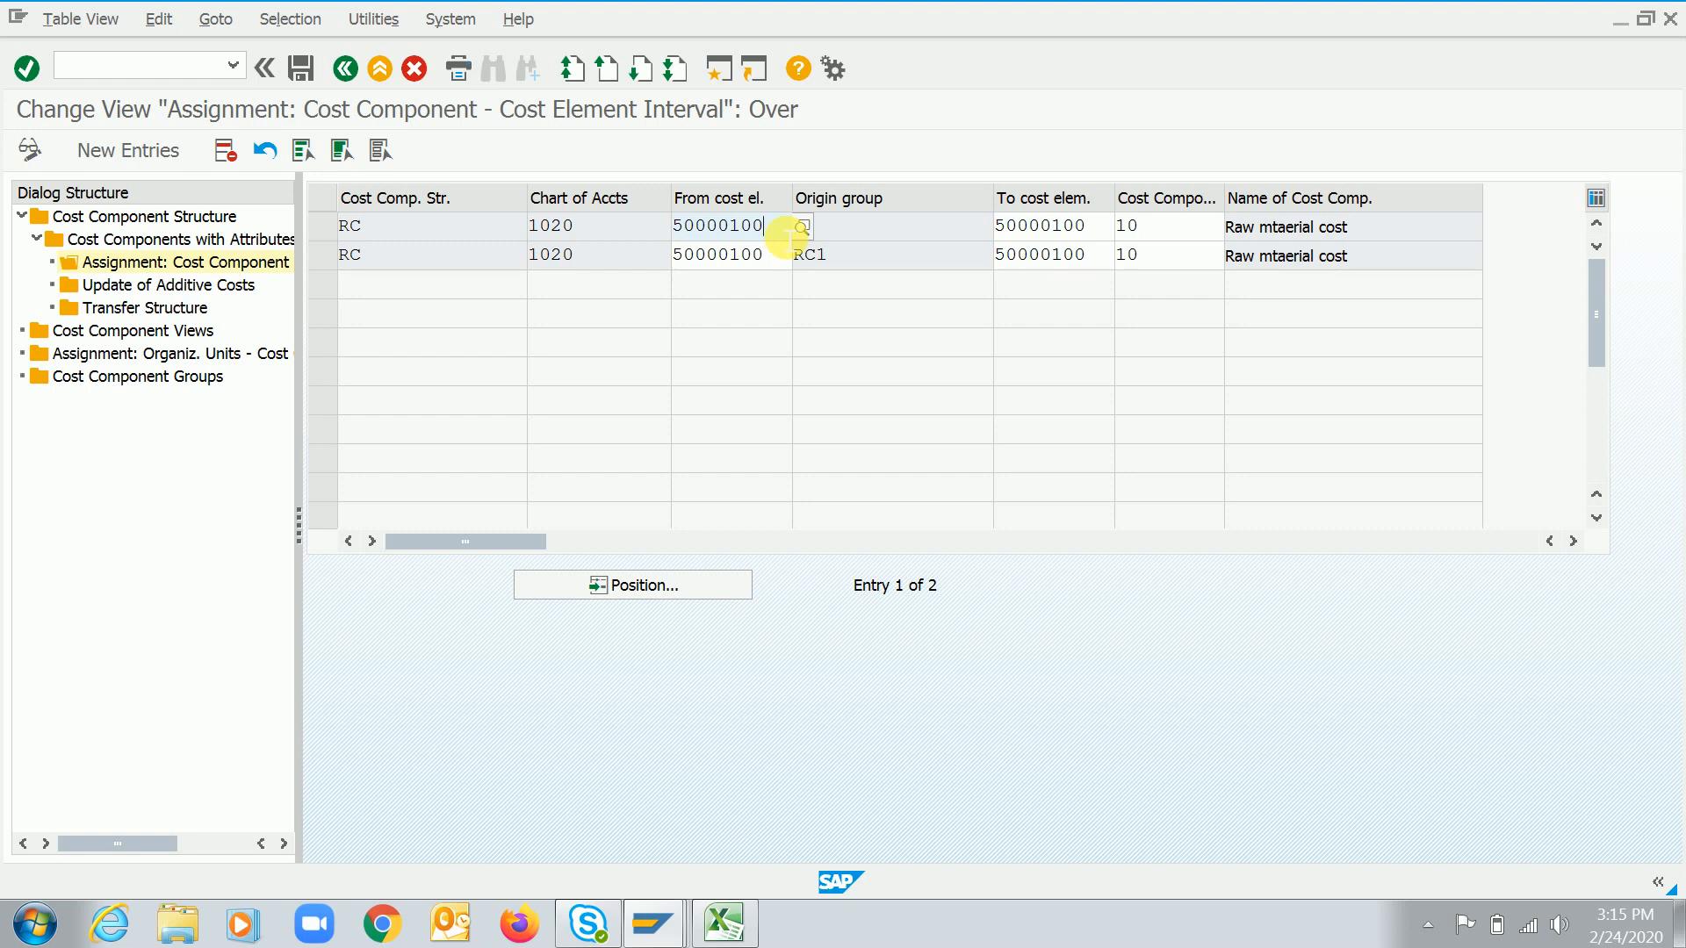
pyautogui.click(780, 255)
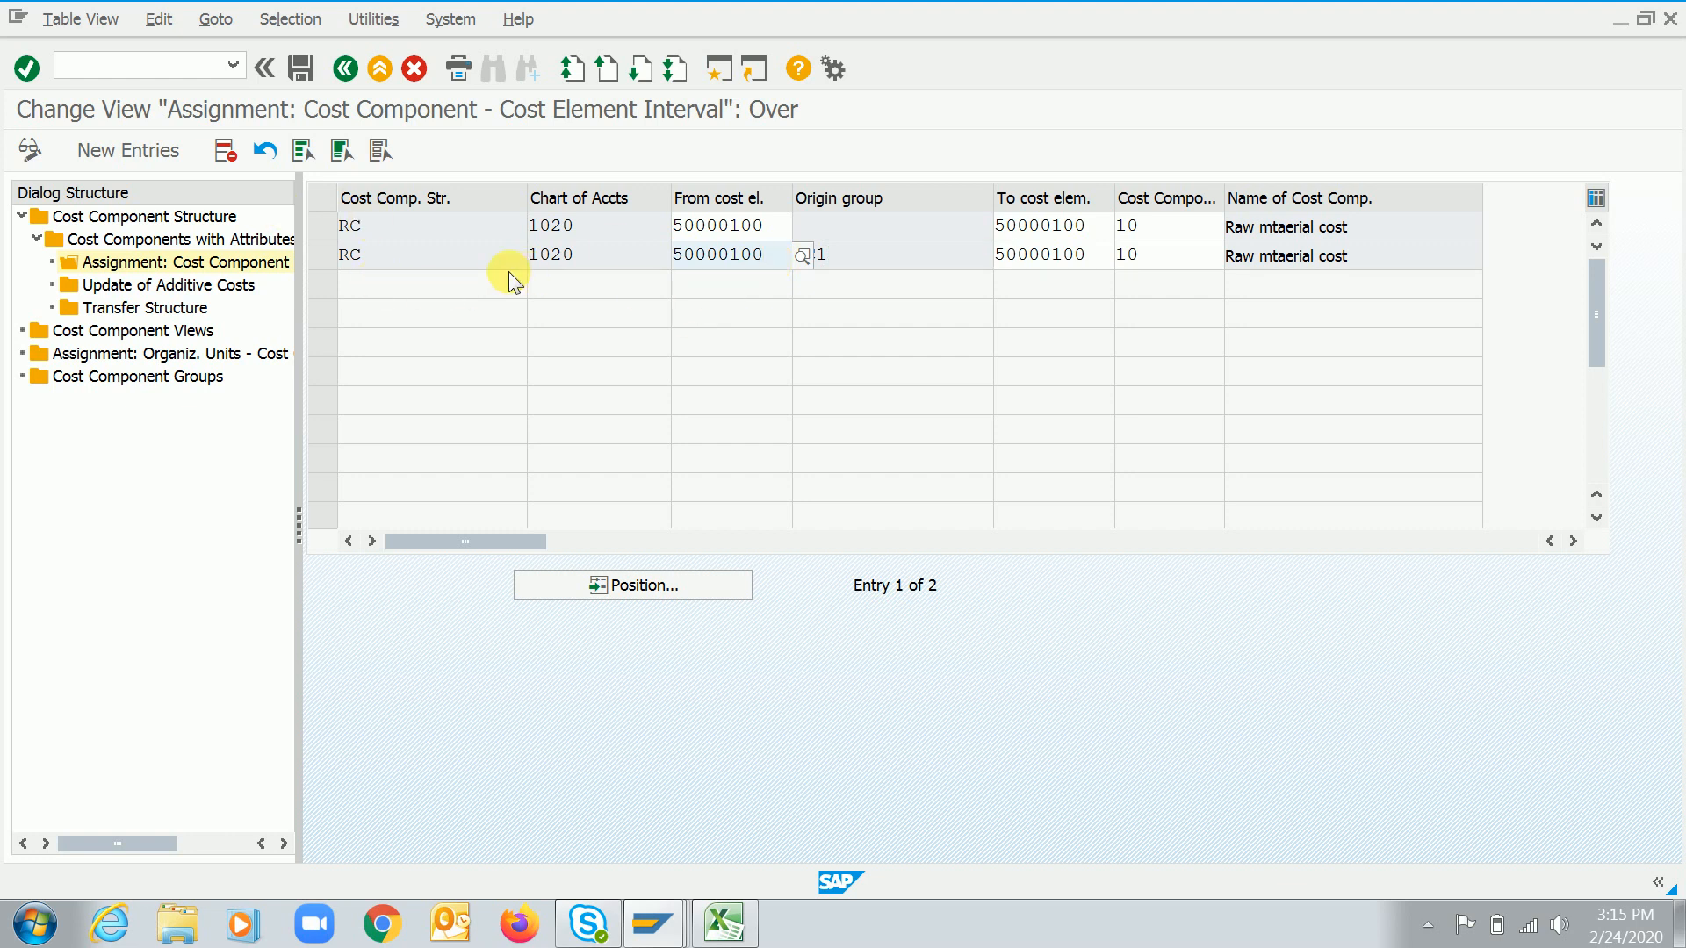
pyautogui.click(318, 255)
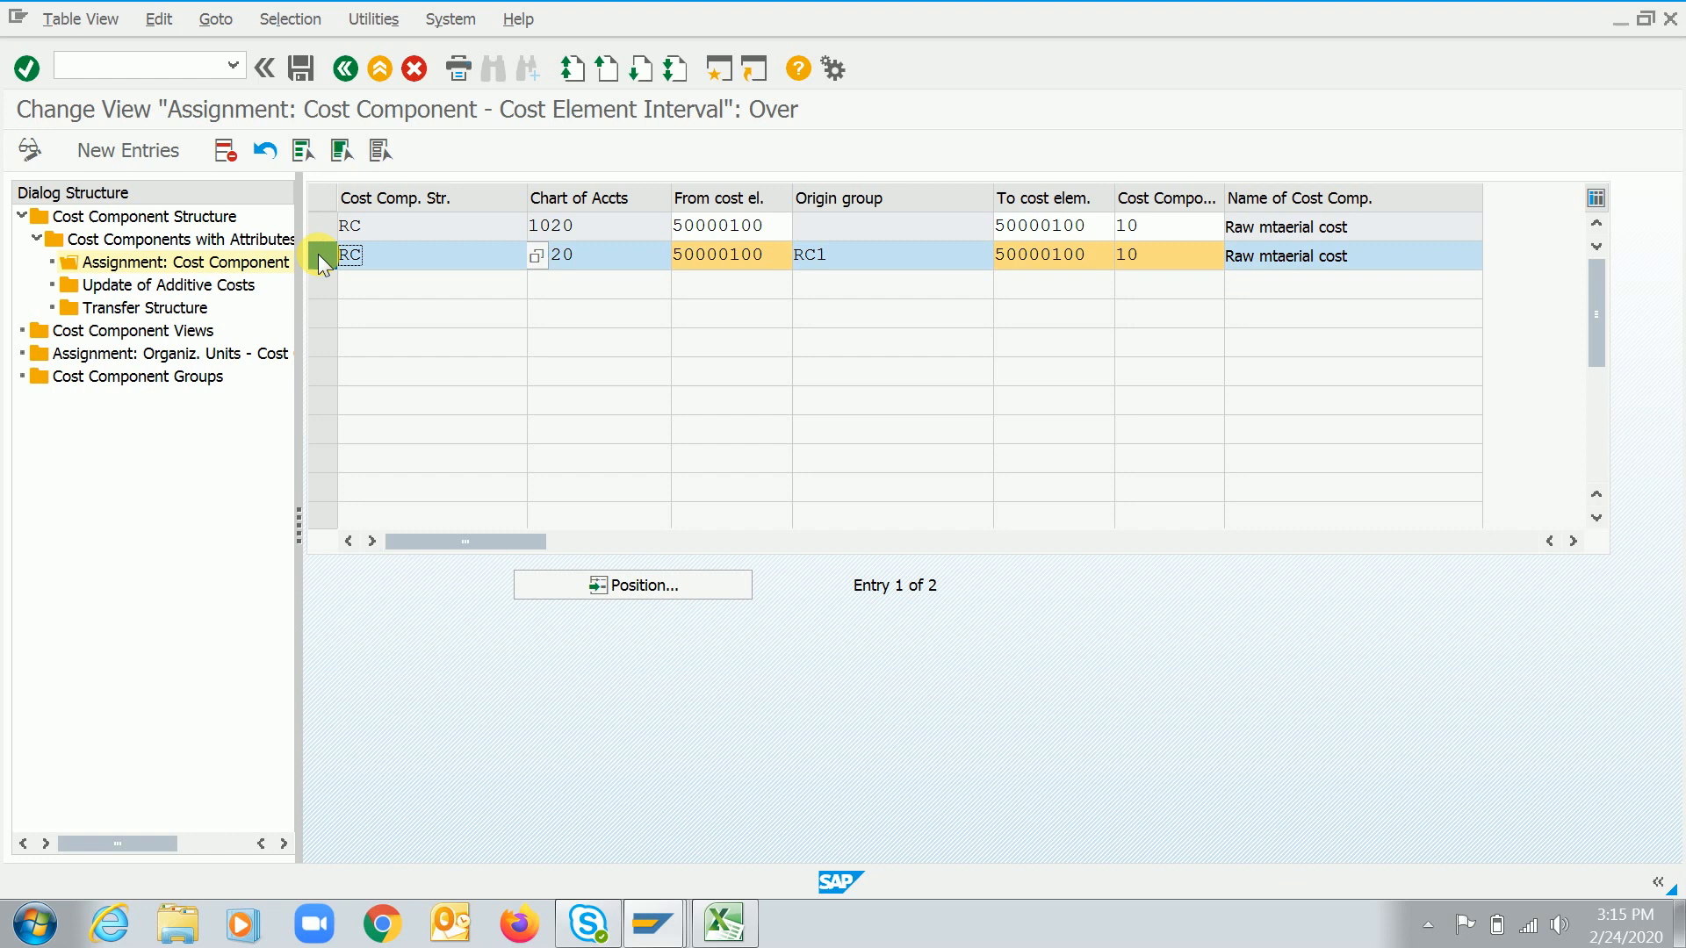
pyautogui.click(230, 158)
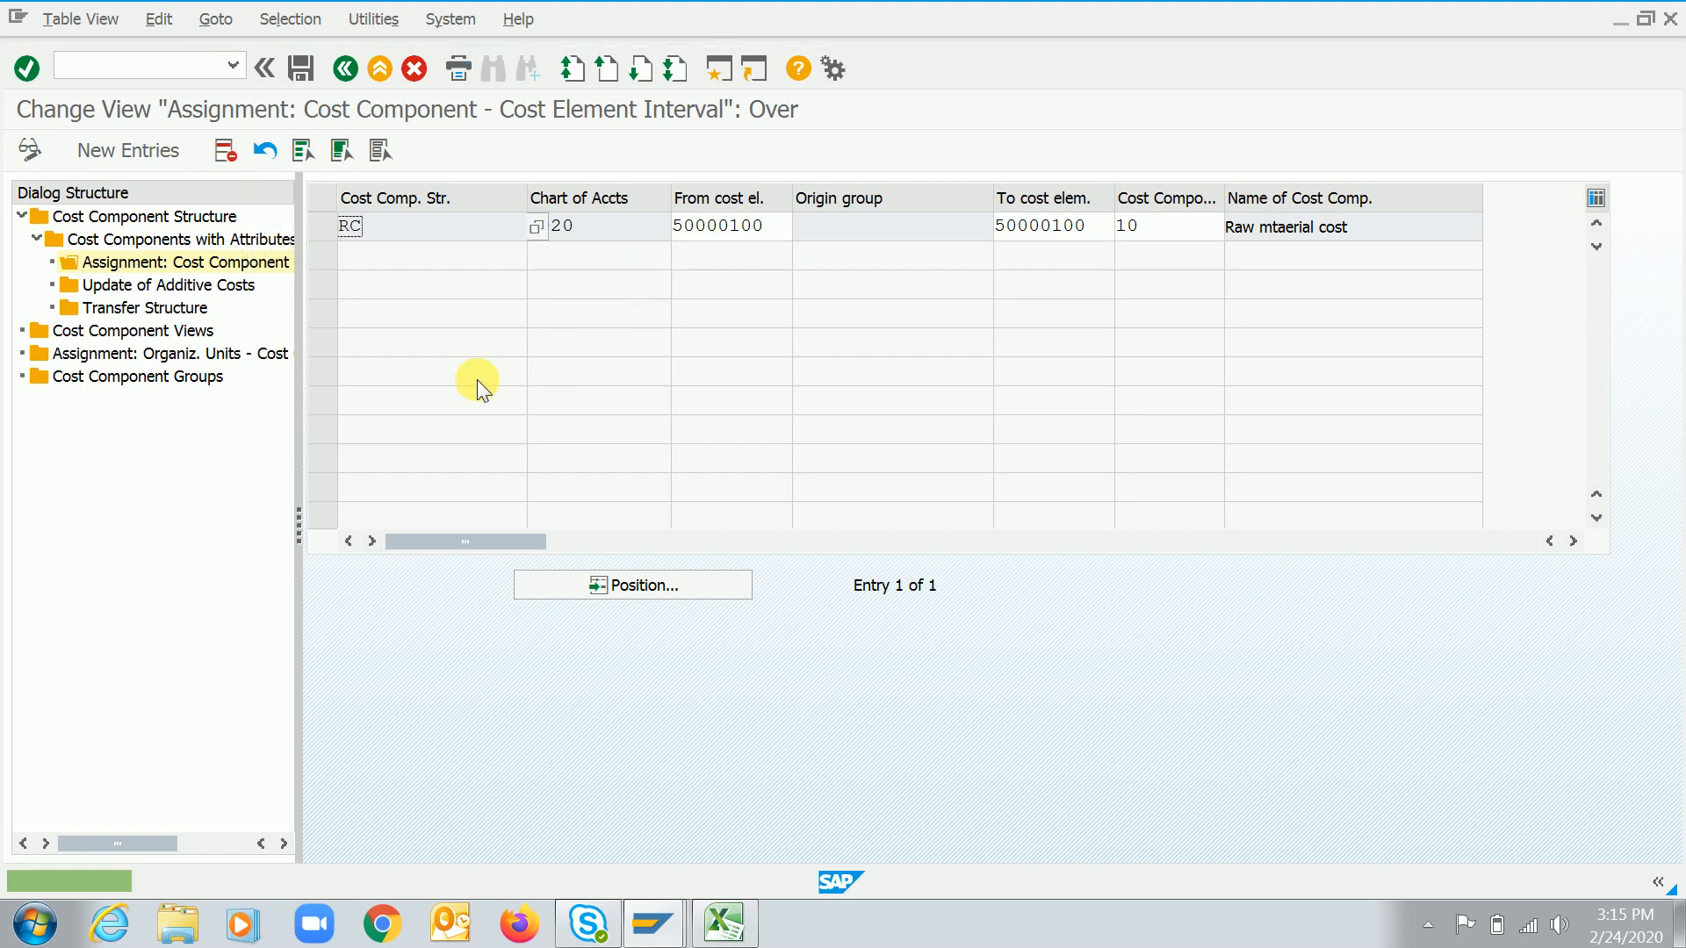
pyautogui.click(303, 66)
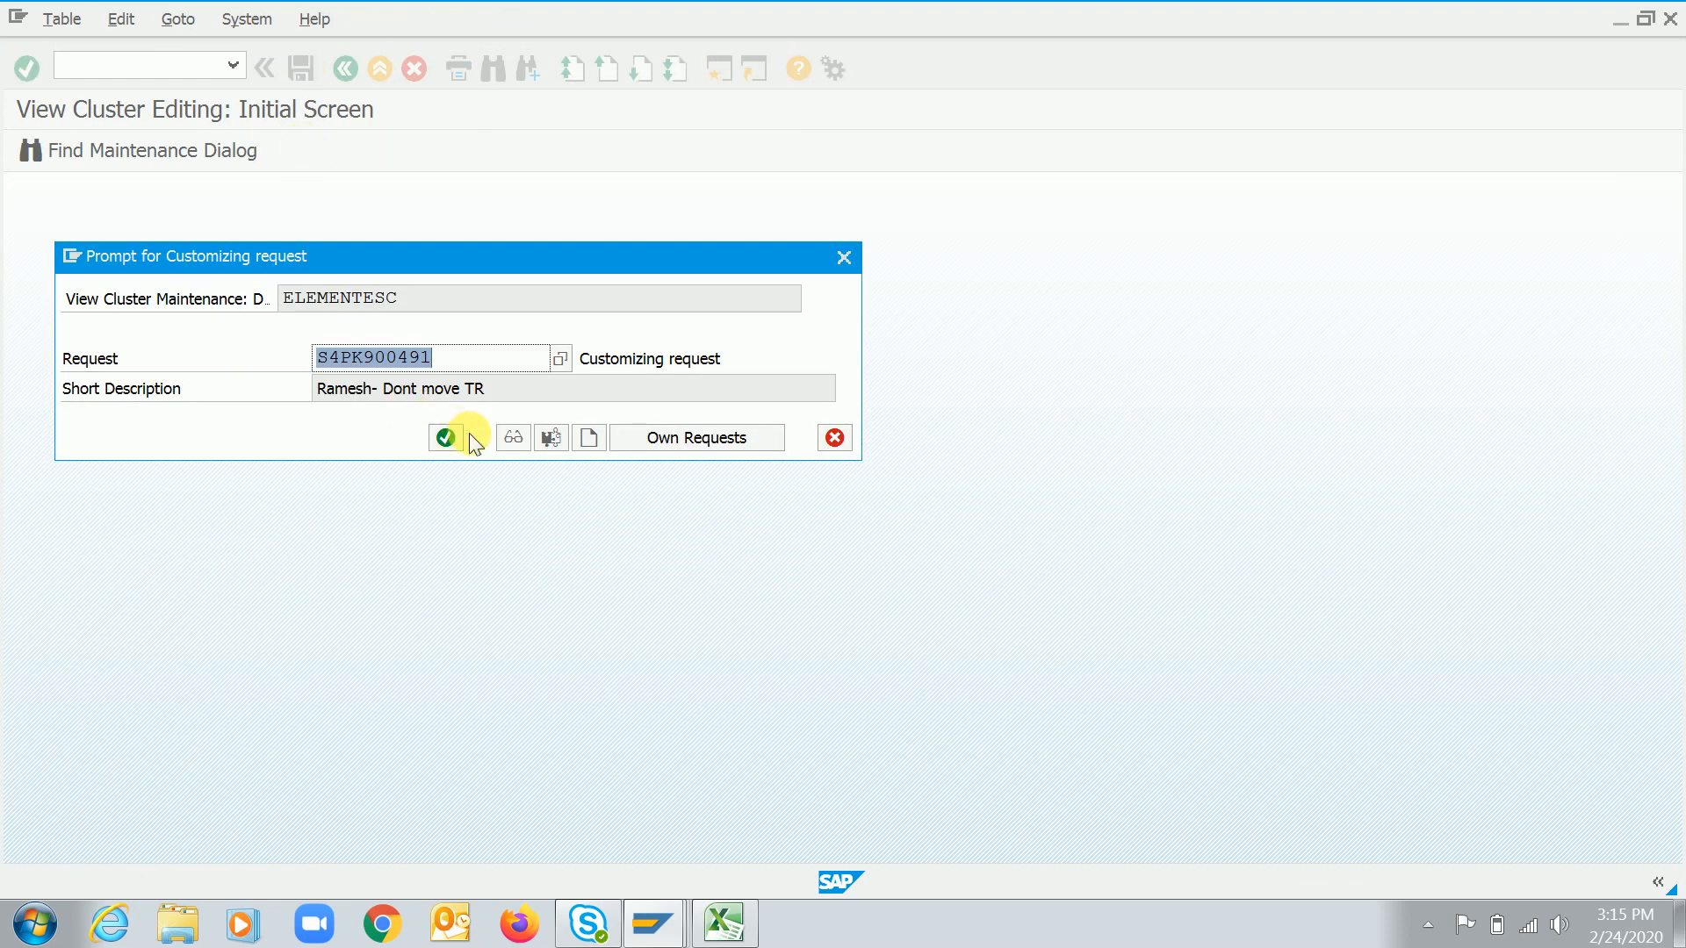
pyautogui.click(444, 448)
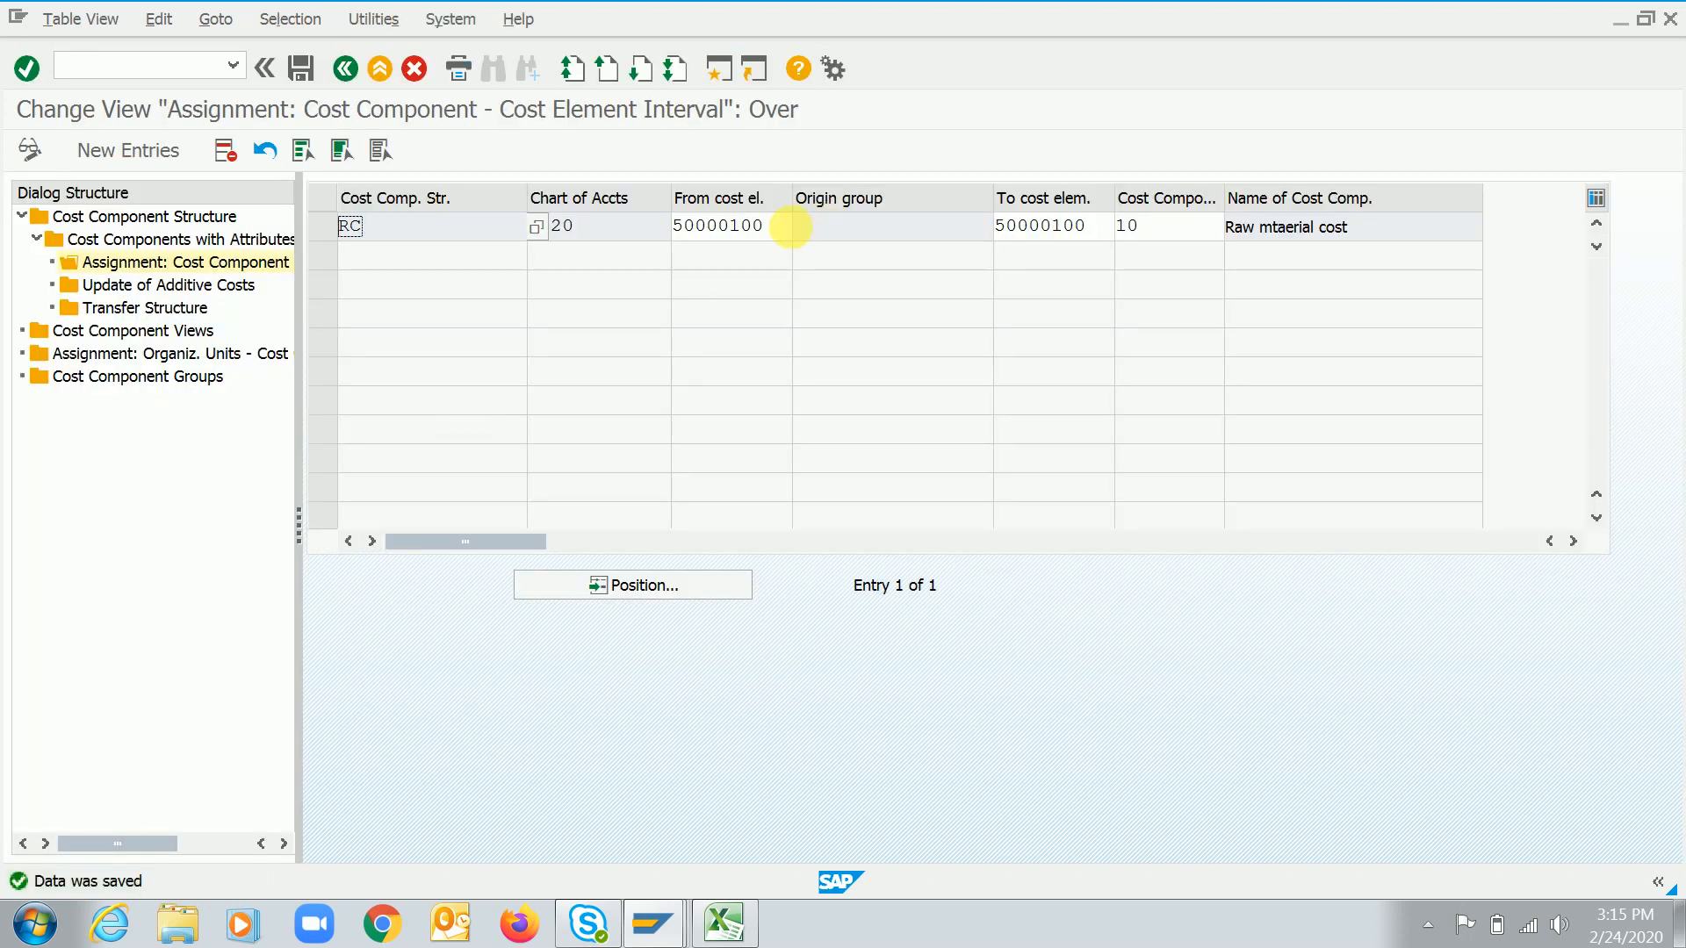
# Start a new cost element assignment for cost component structure RC with cost component 20
pyautogui.click(783, 228)
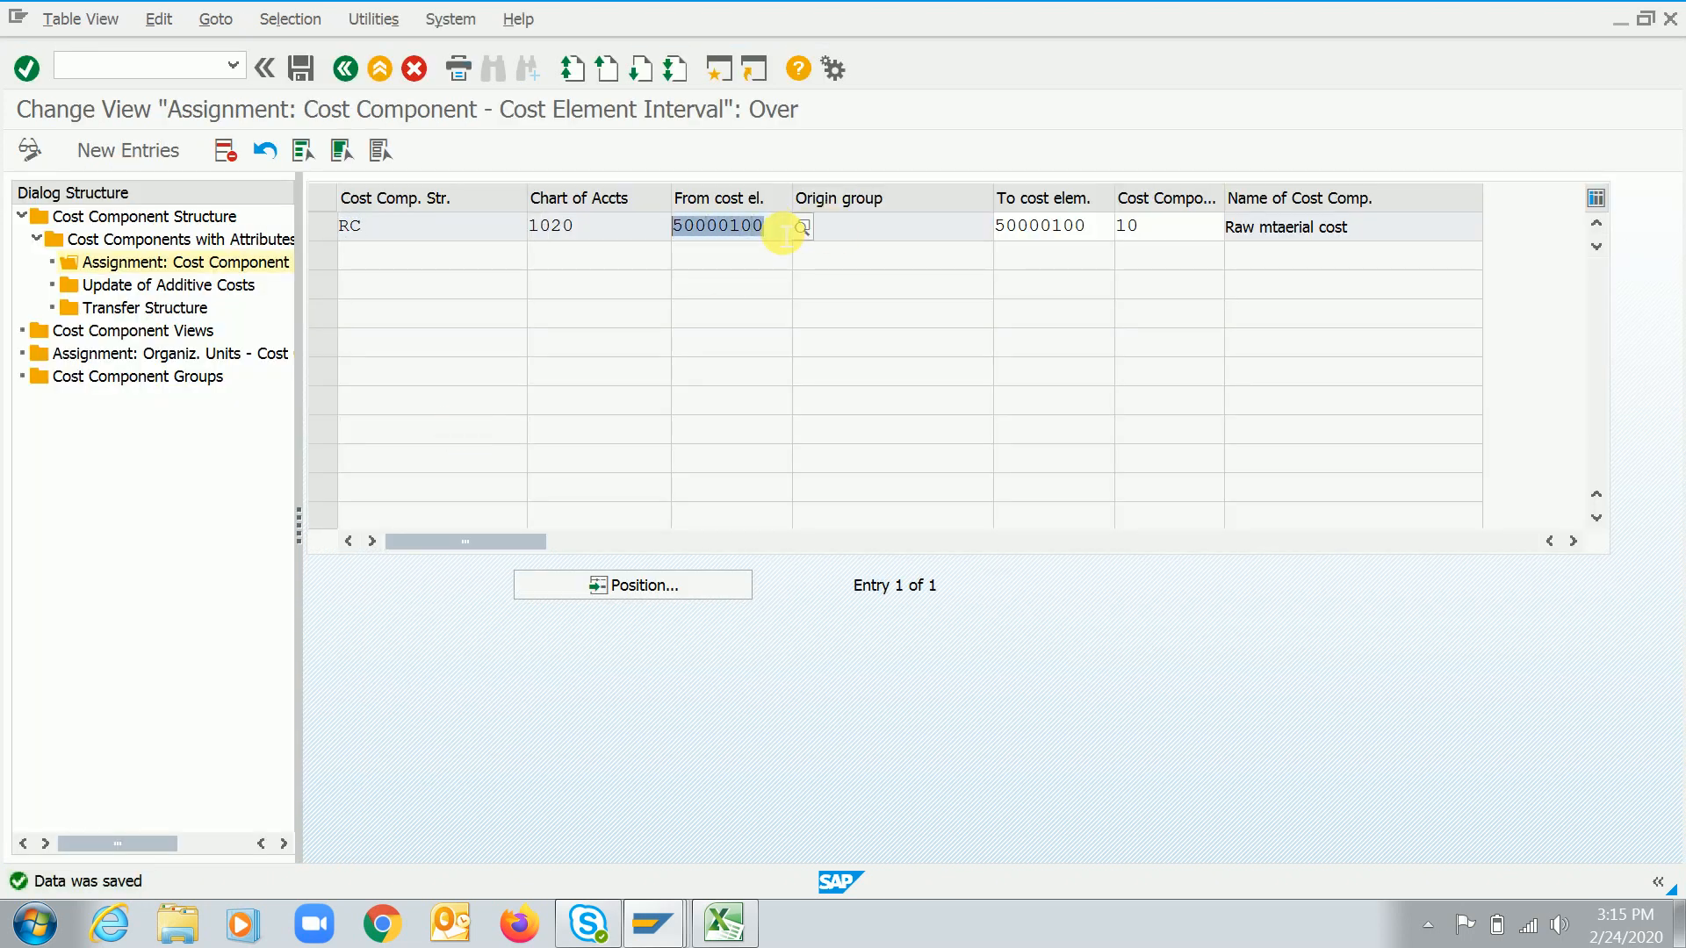
pyautogui.doubleClick(203, 239)
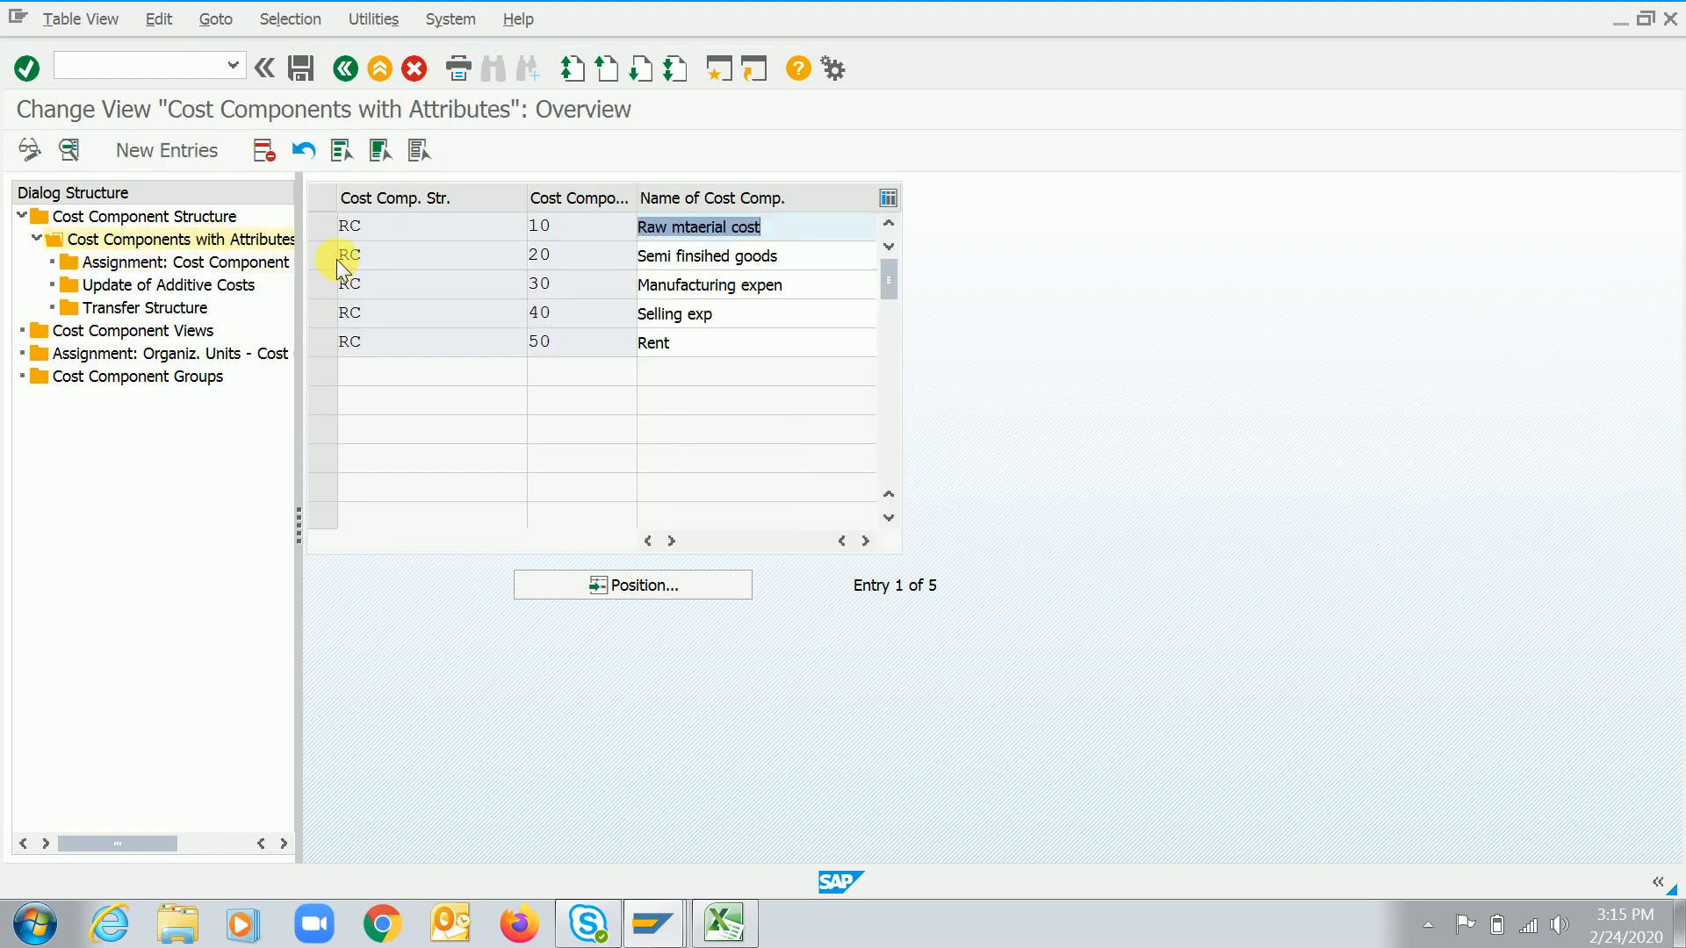
pyautogui.click(323, 255)
pyautogui.doubleClick(195, 261)
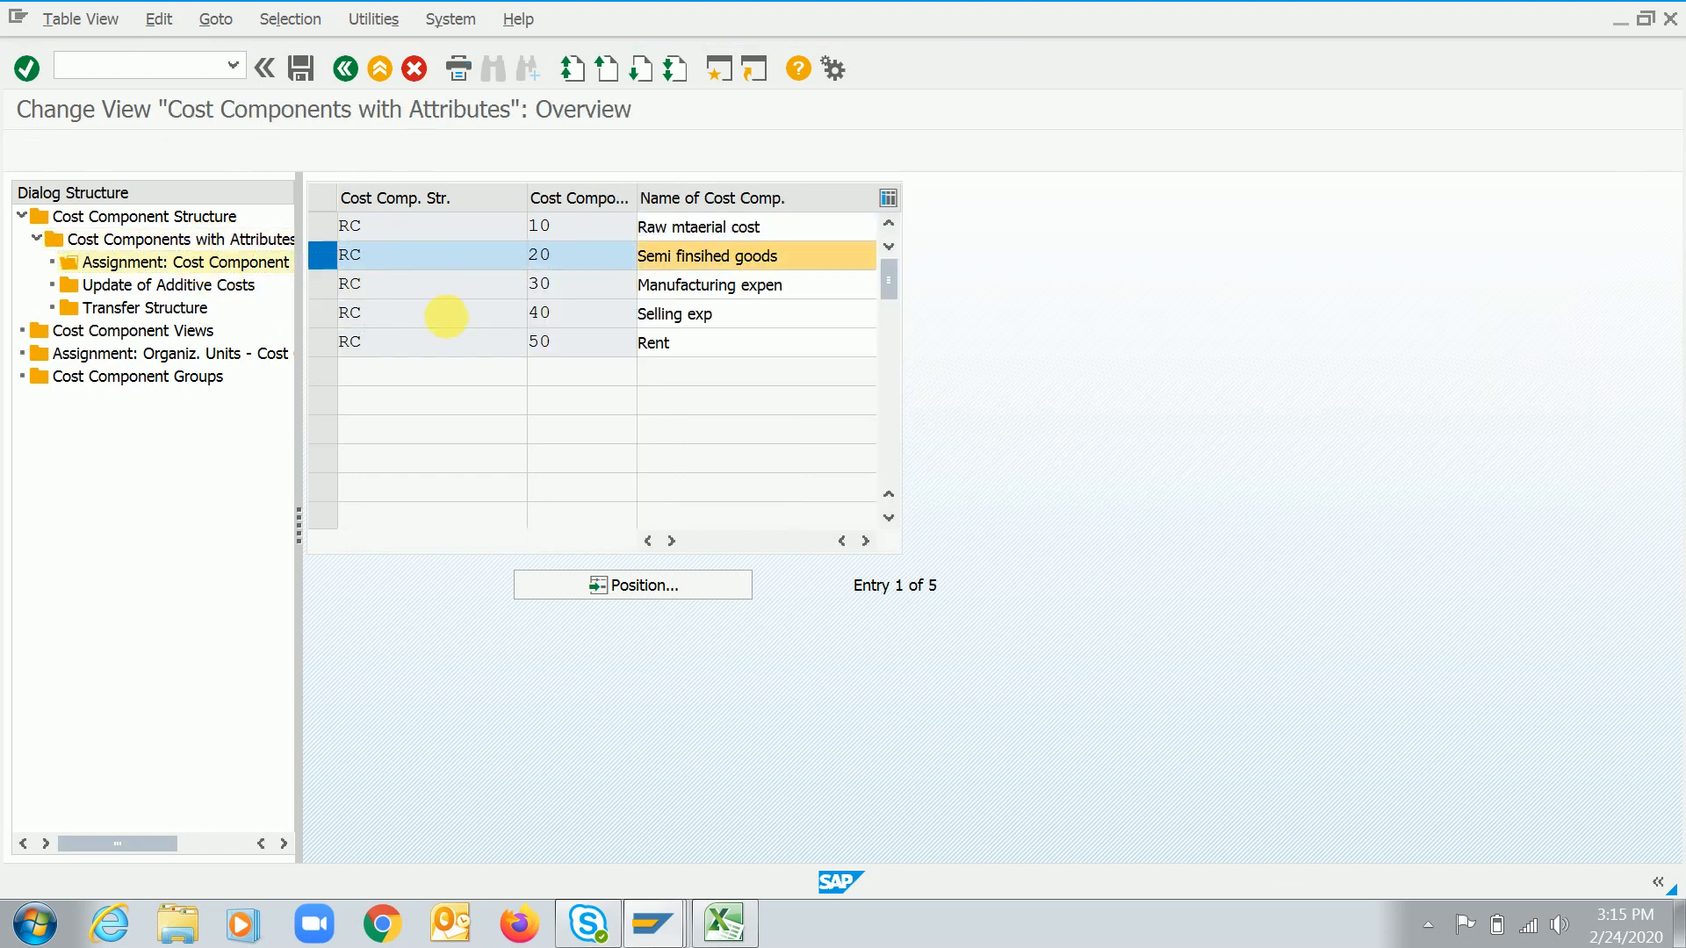
pyautogui.press('F5')
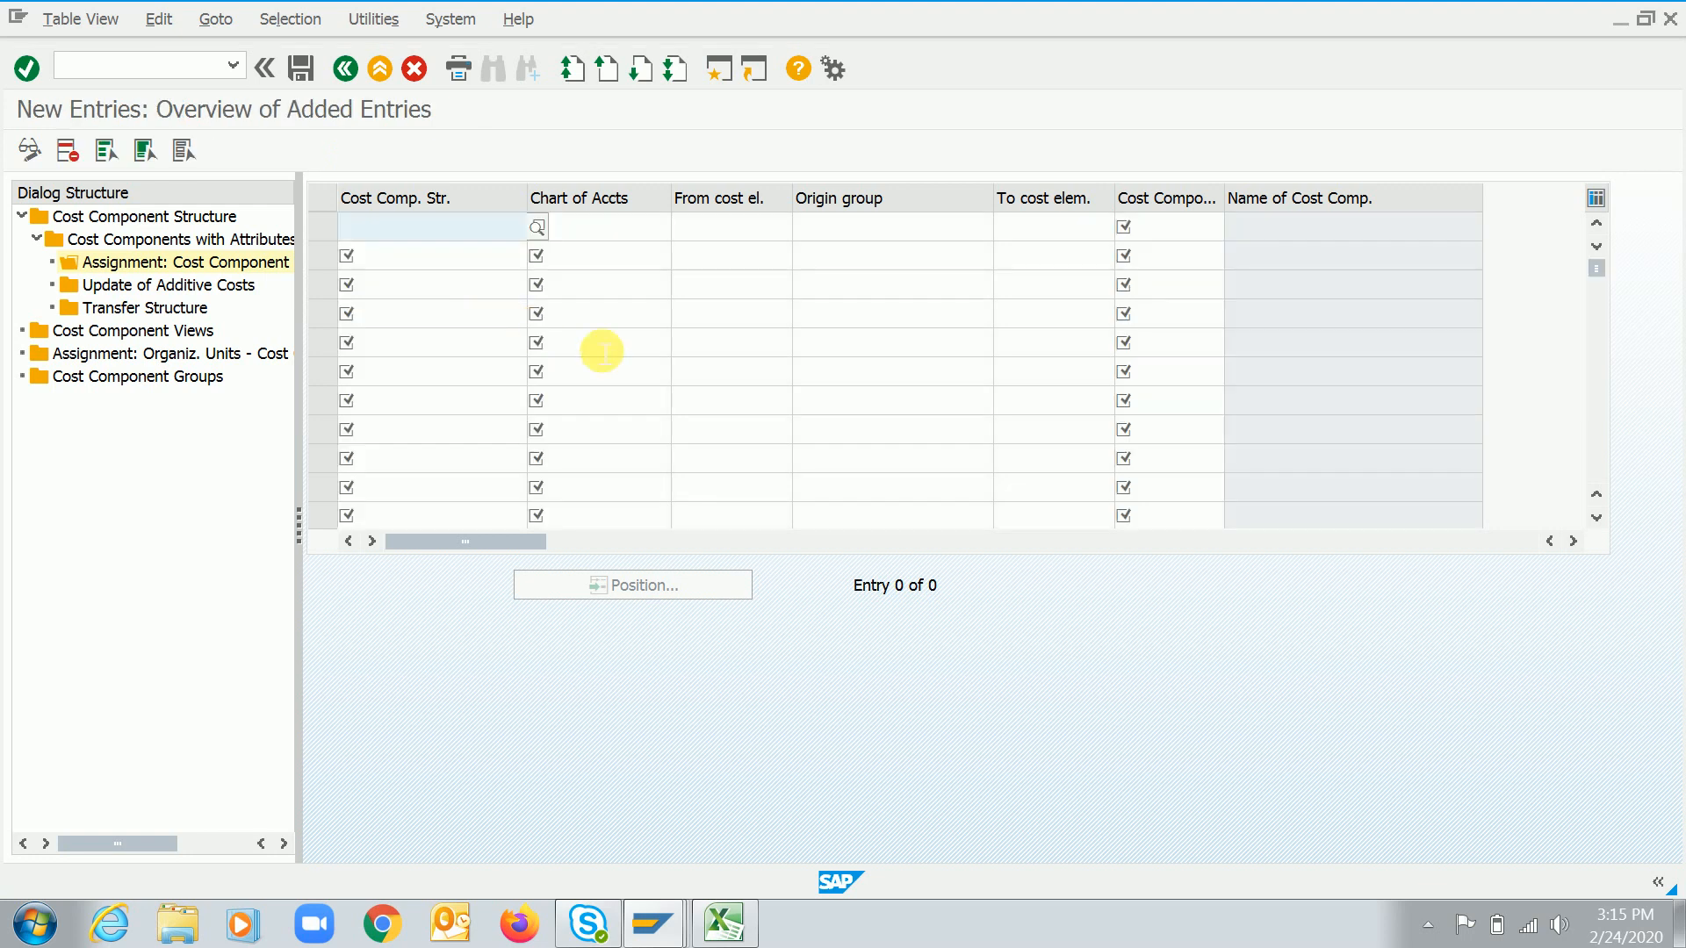
pyautogui.write('RC')
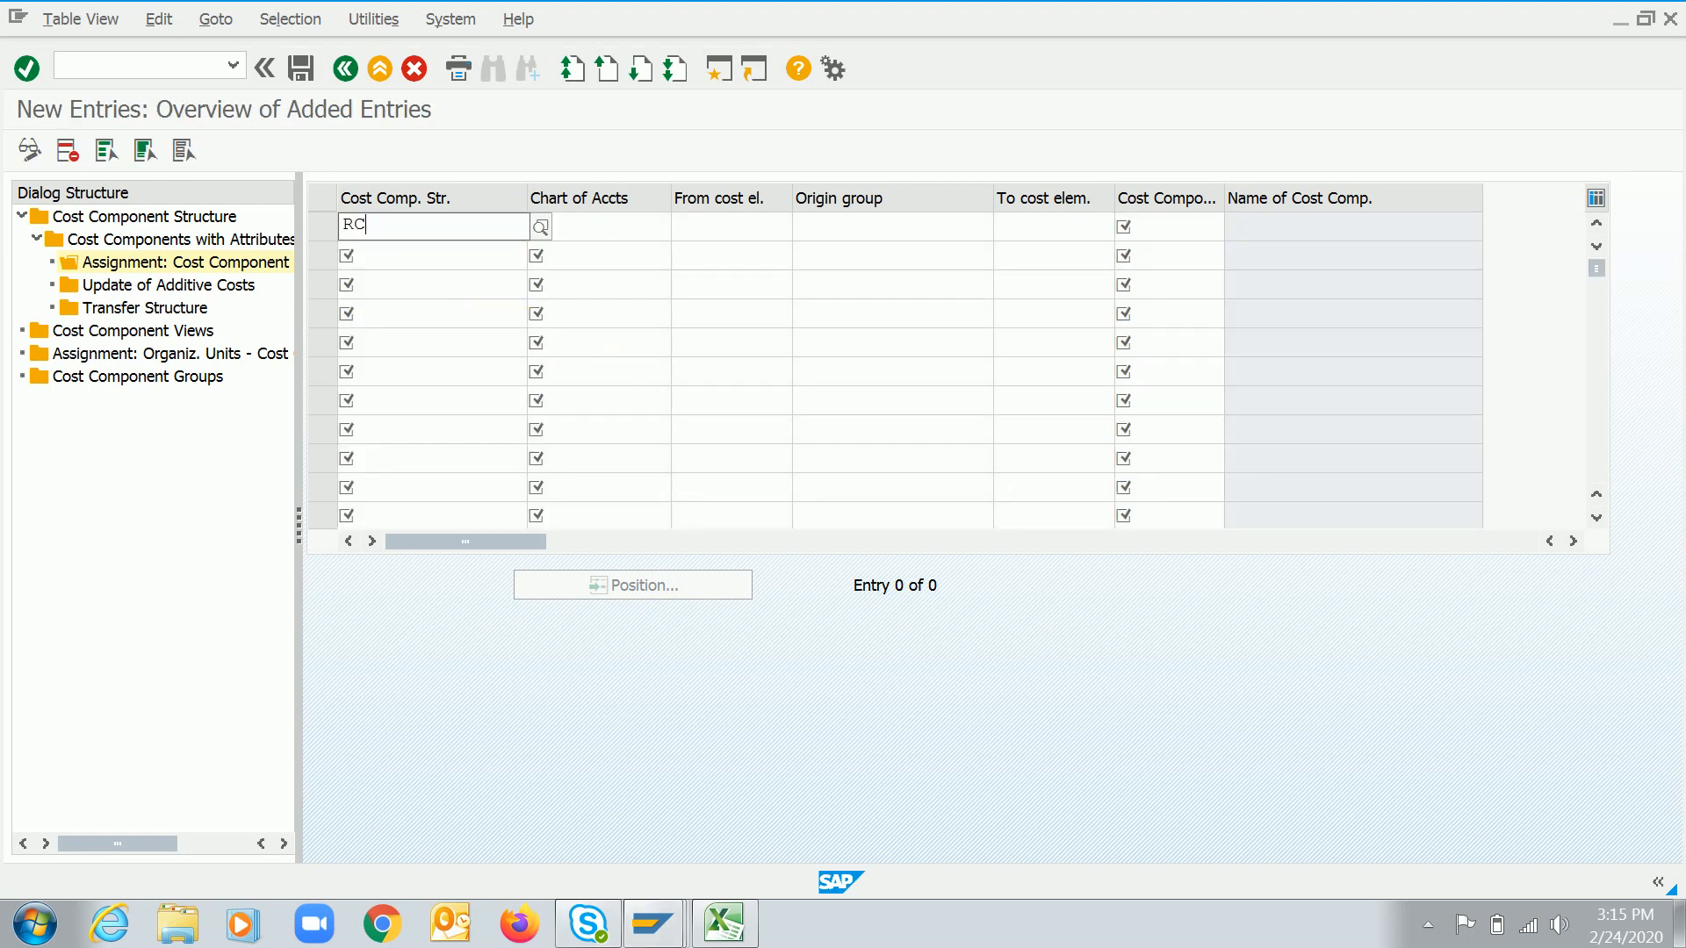
pyautogui.press('Down')
pyautogui.press('Return')
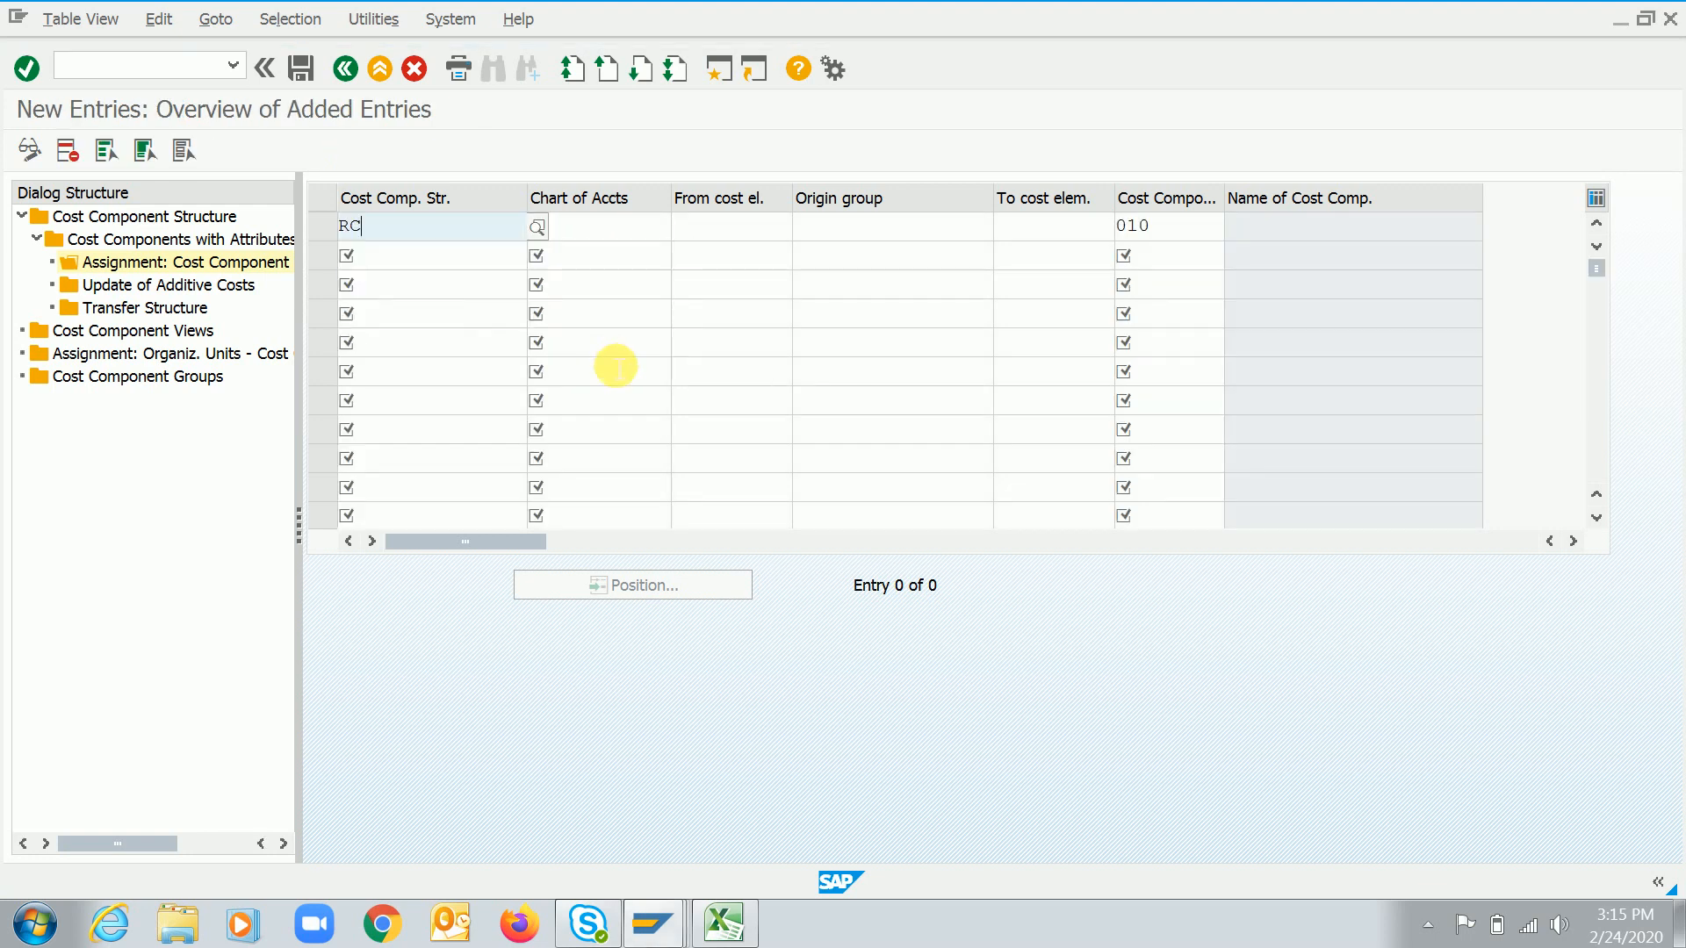
pyautogui.press('Tab')
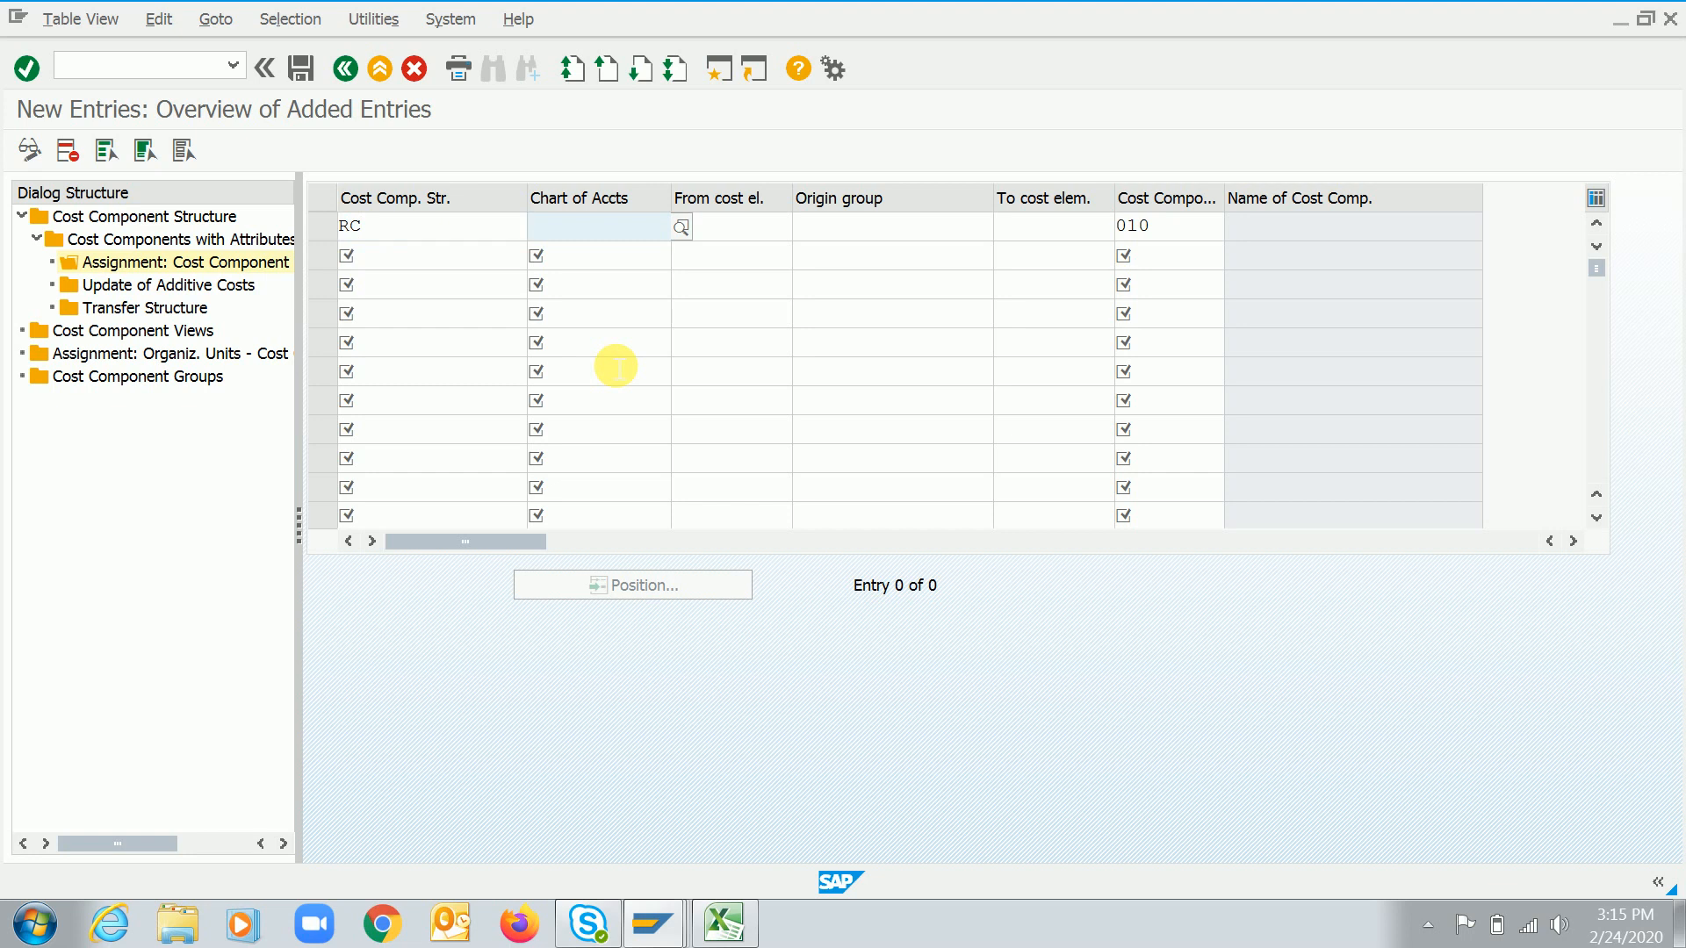
pyautogui.hotkey('shift', 'Tab')
pyautogui.press('BackSpace')
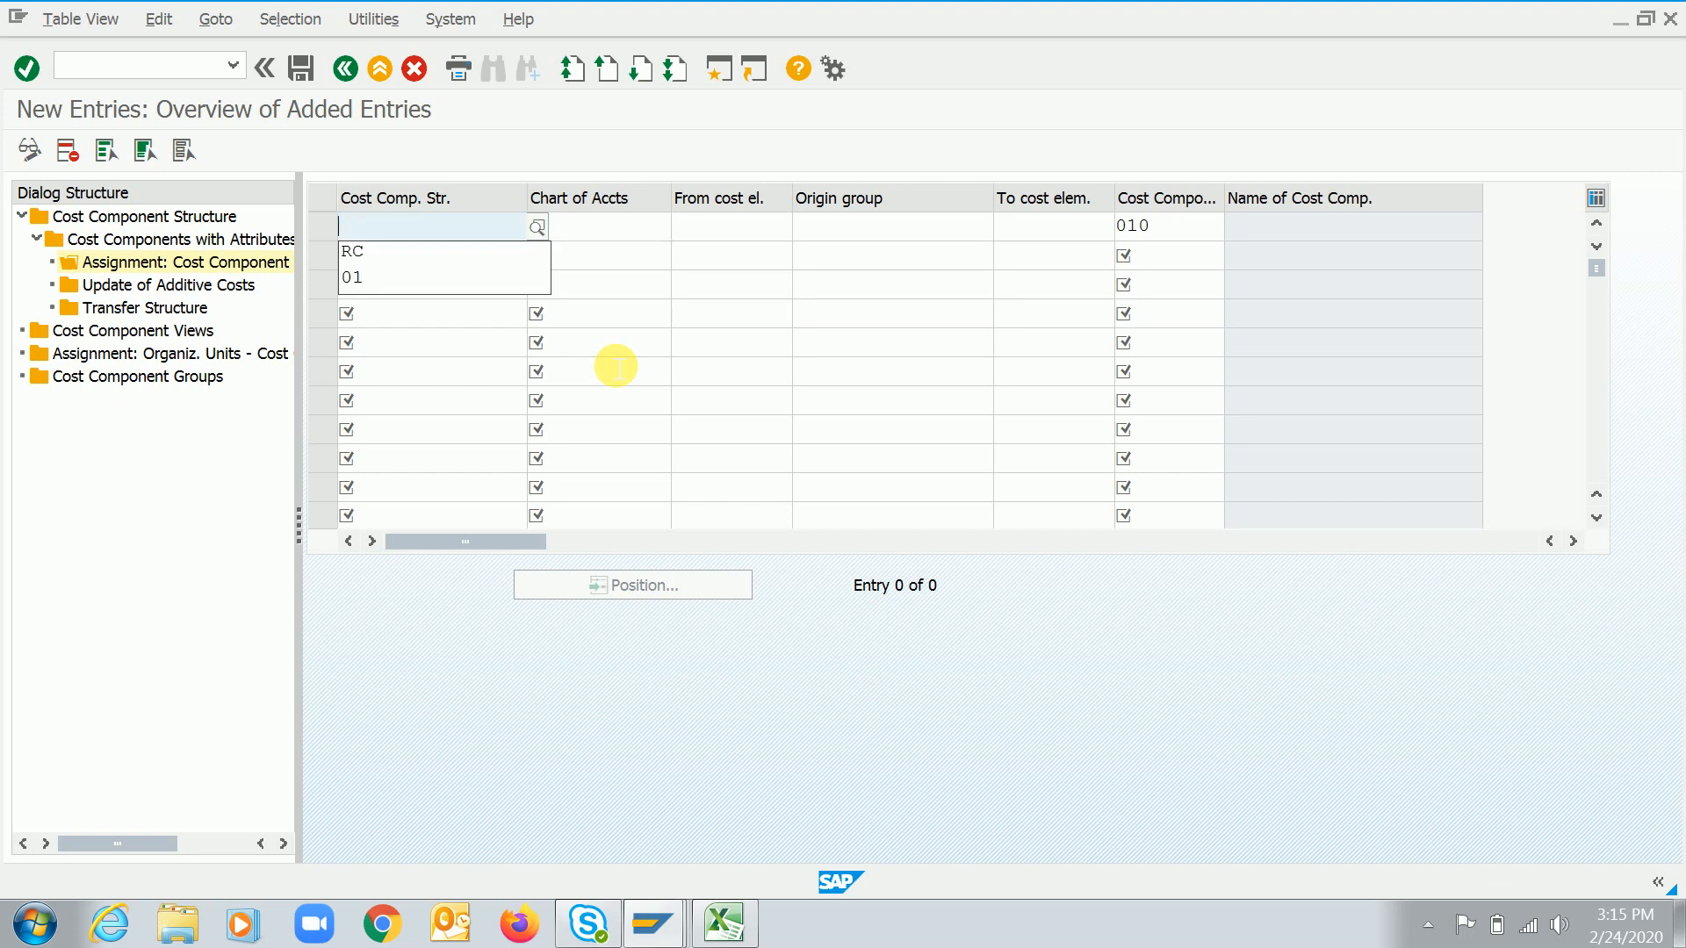
pyautogui.write('RC')
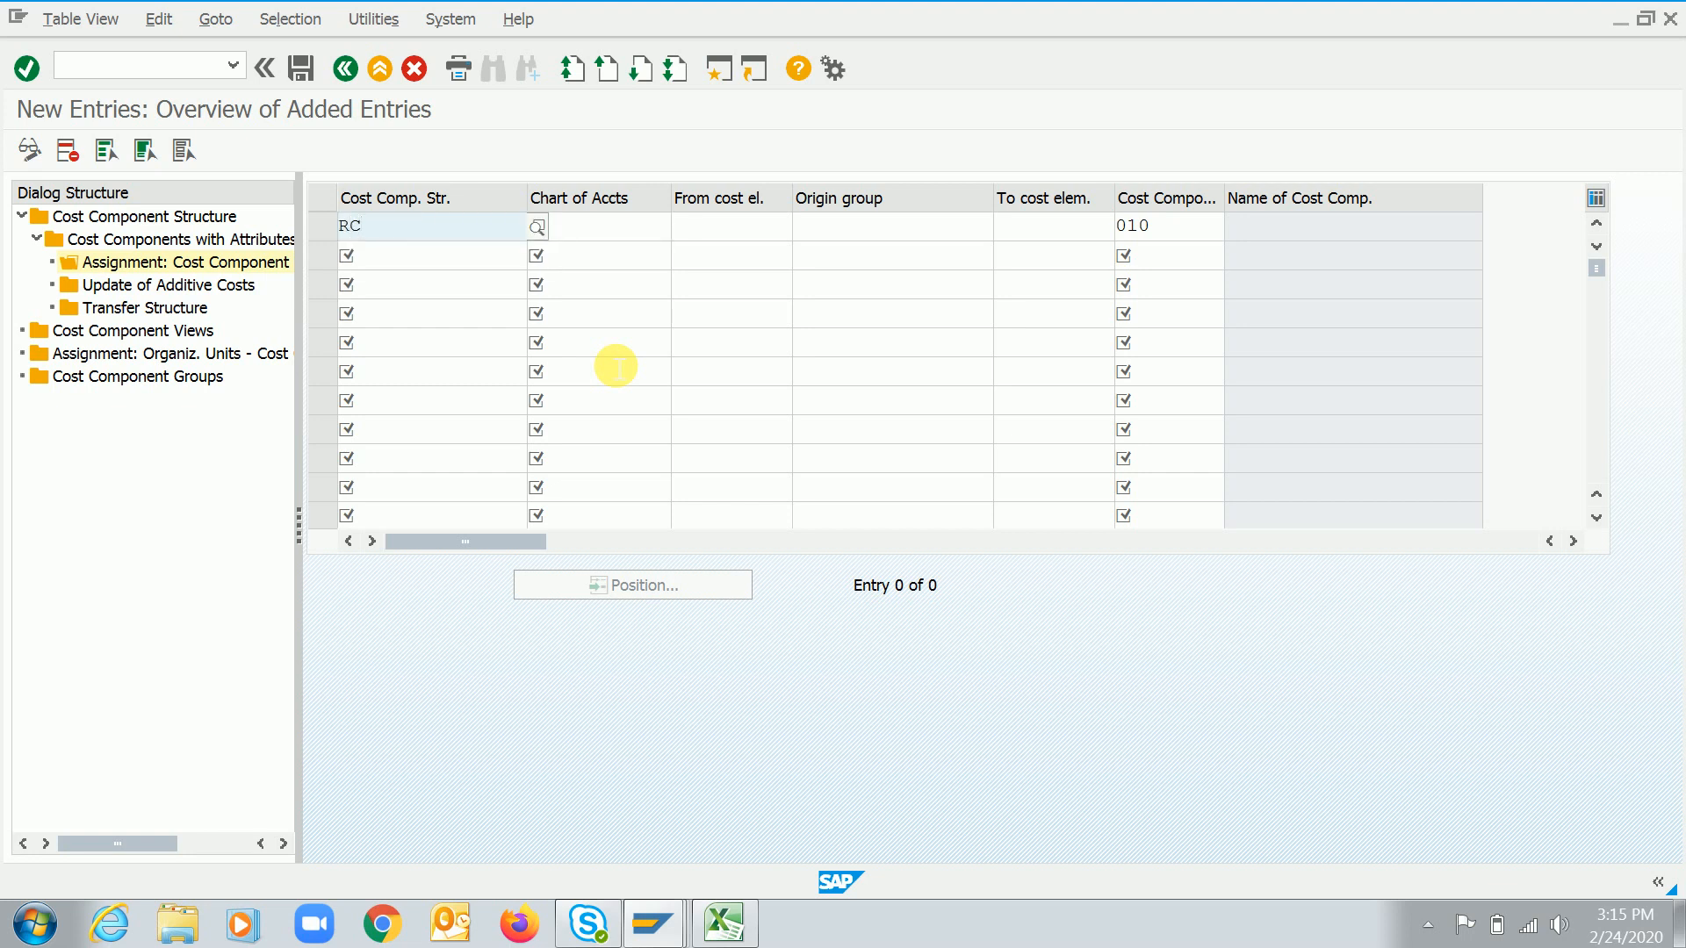
pyautogui.click(1198, 230)
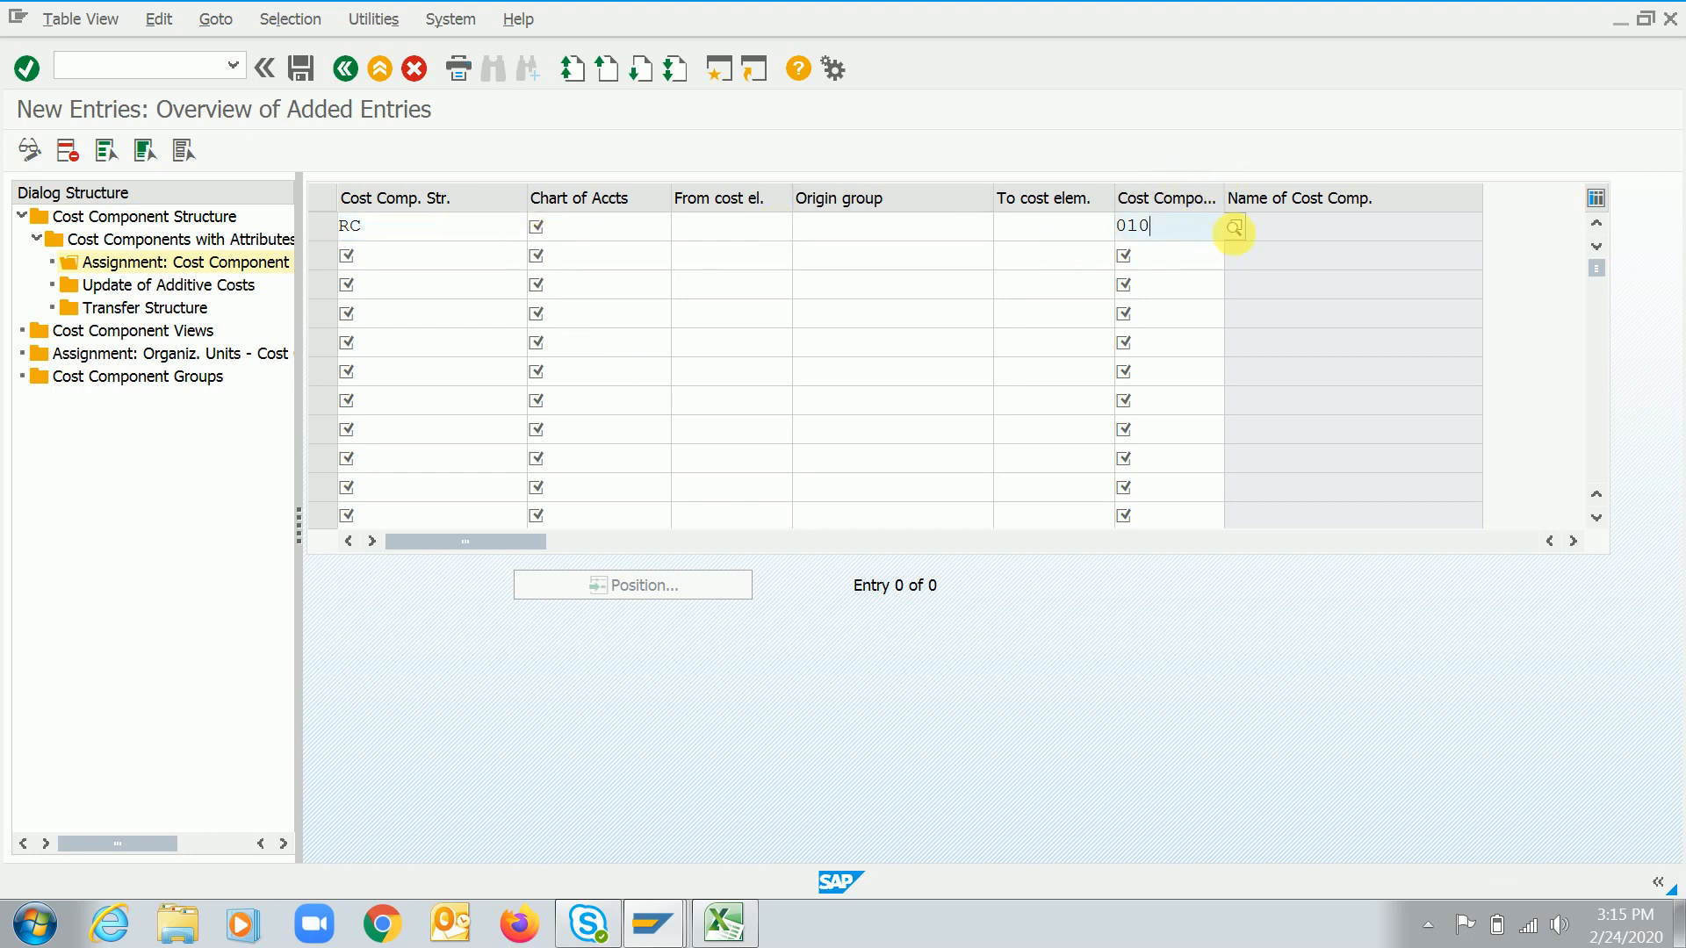
pyautogui.click(1234, 228)
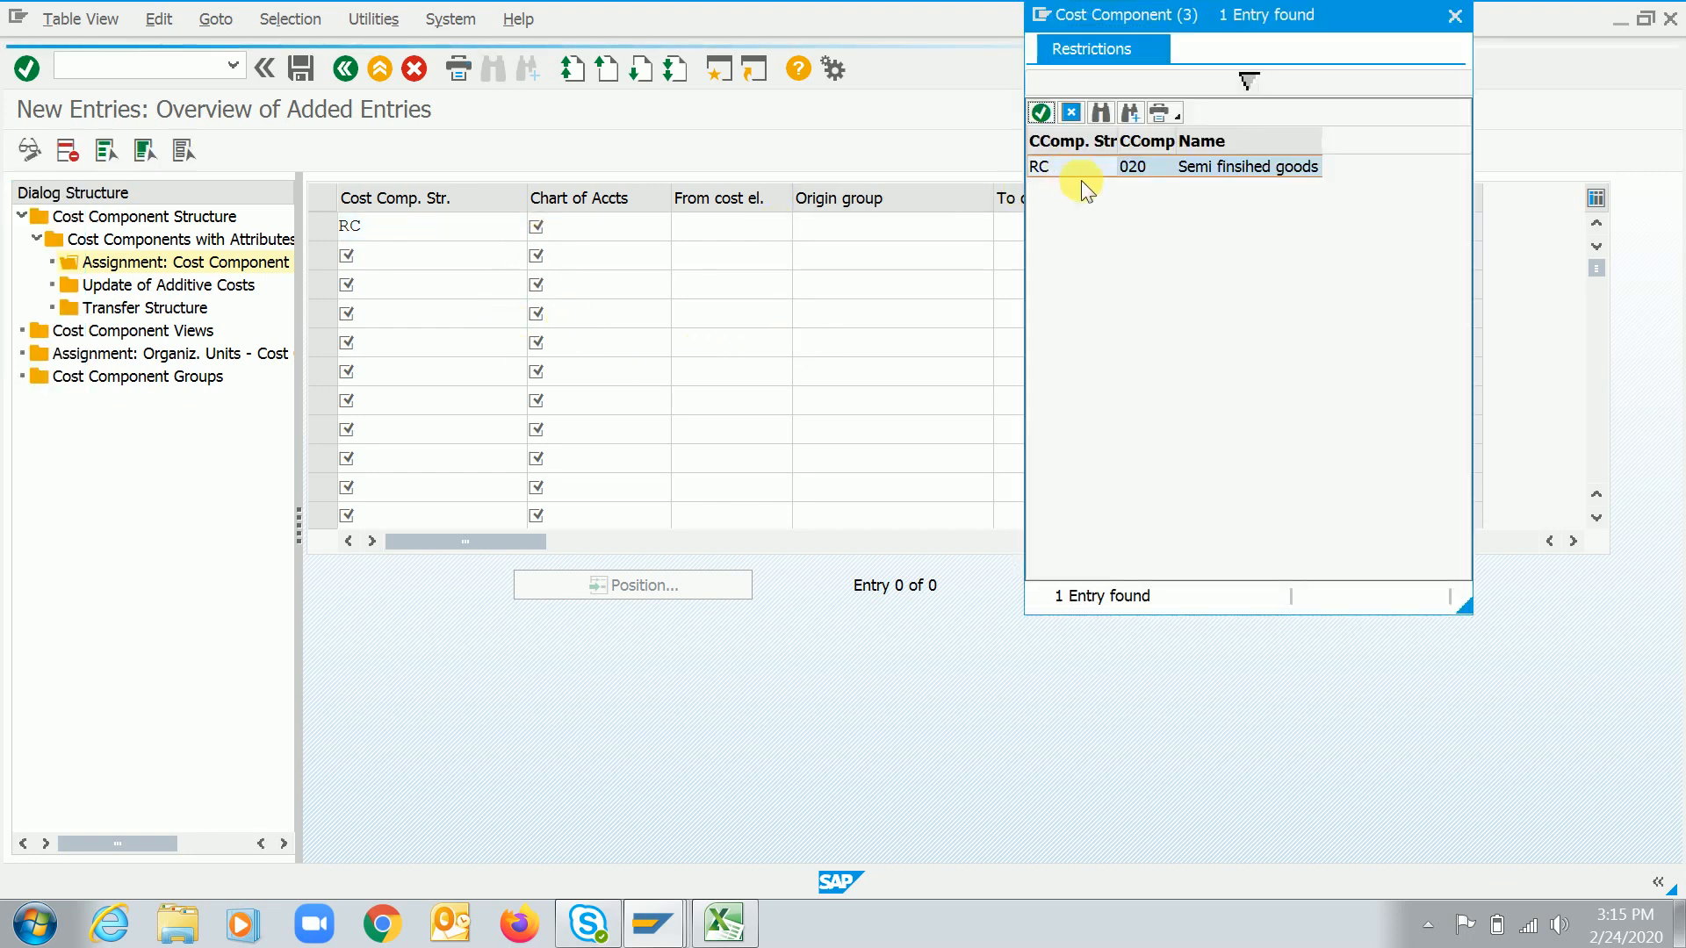
pyautogui.doubleClick(1087, 166)
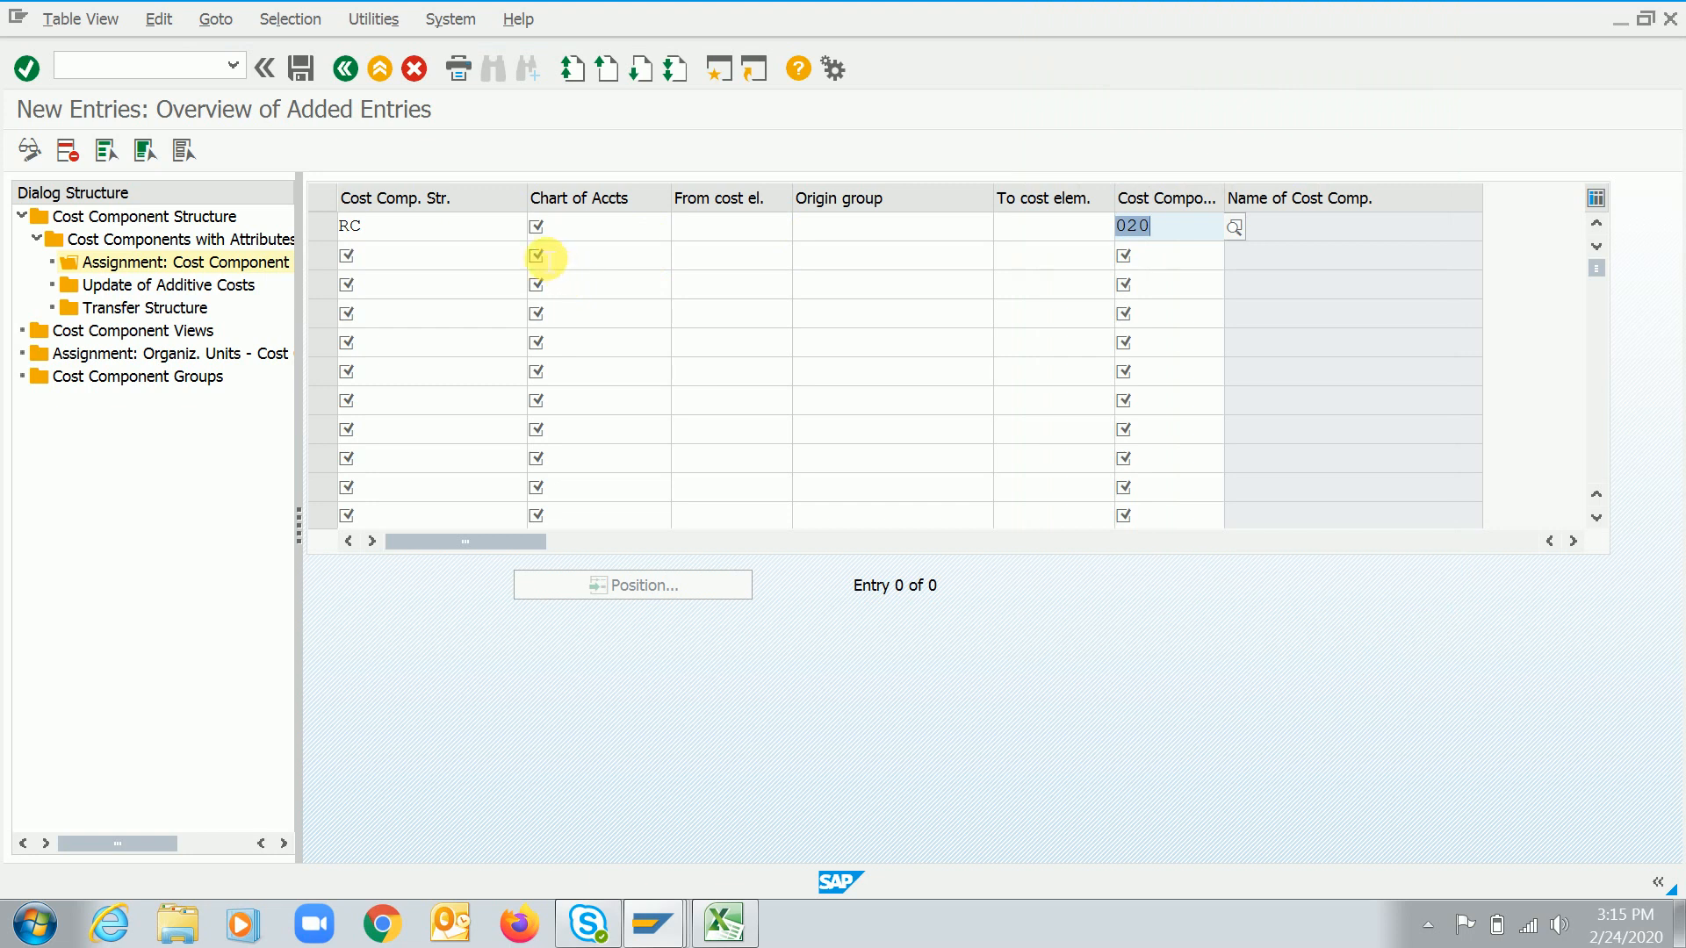
# Try to enter chart of accounts 1020 and cost element 50000100 for the new row, then cancel the new entries
pyautogui.click(585, 235)
pyautogui.write('1020')
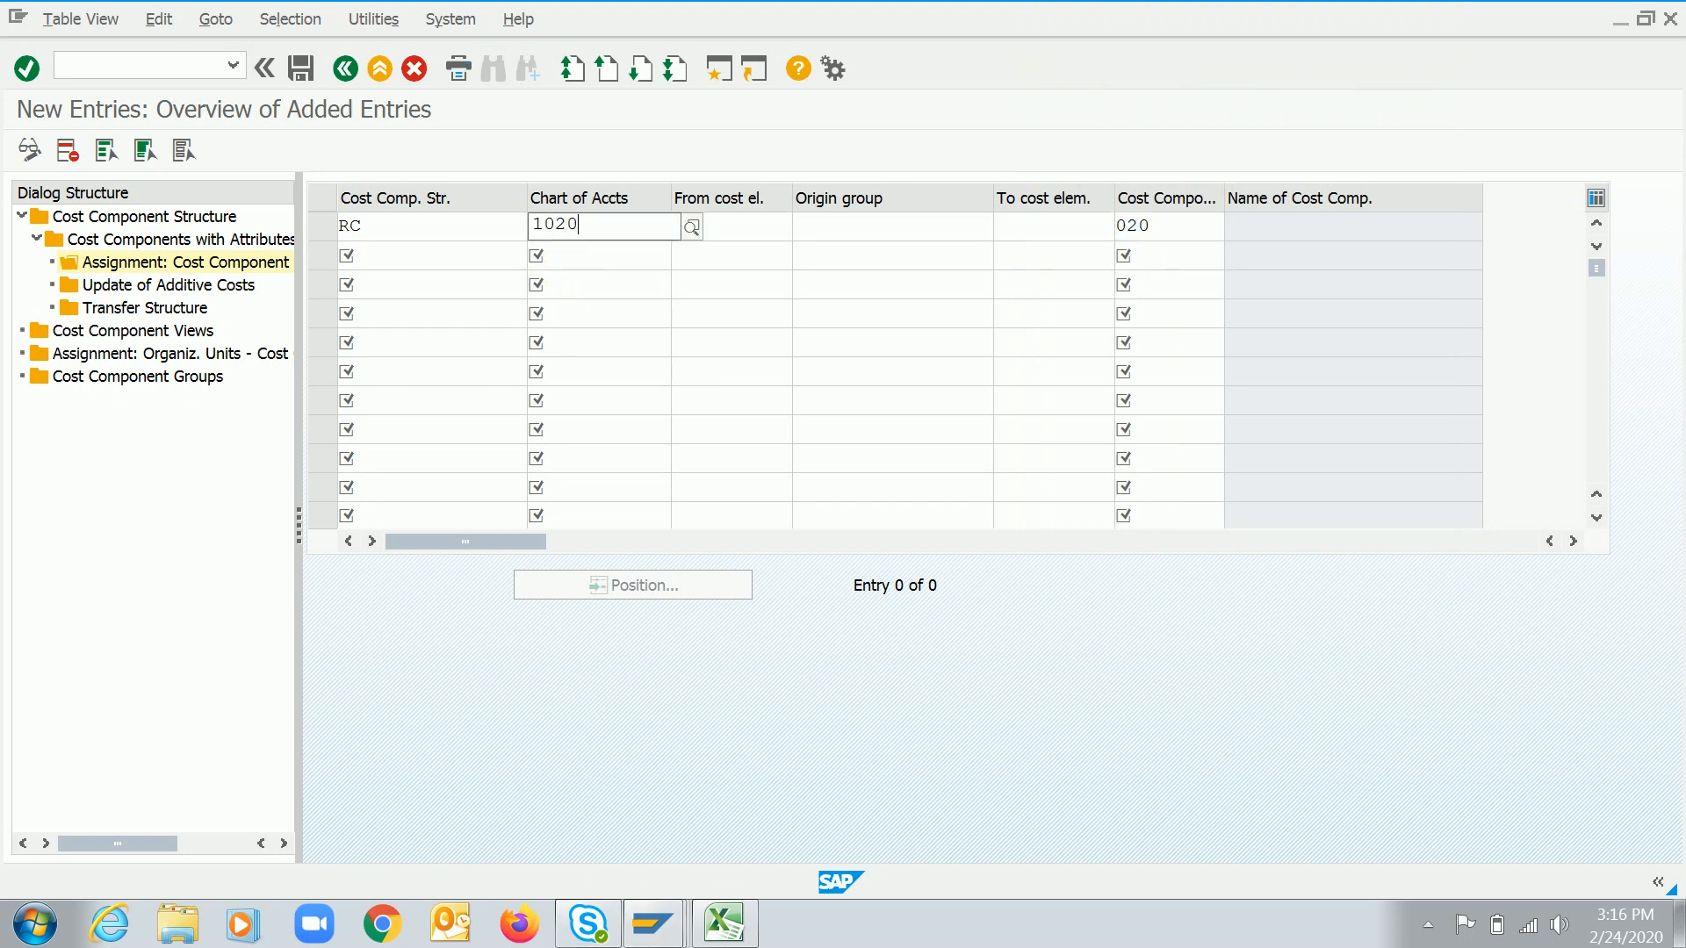
pyautogui.press('Down')
pyautogui.press('Return')
pyautogui.press('Tab')
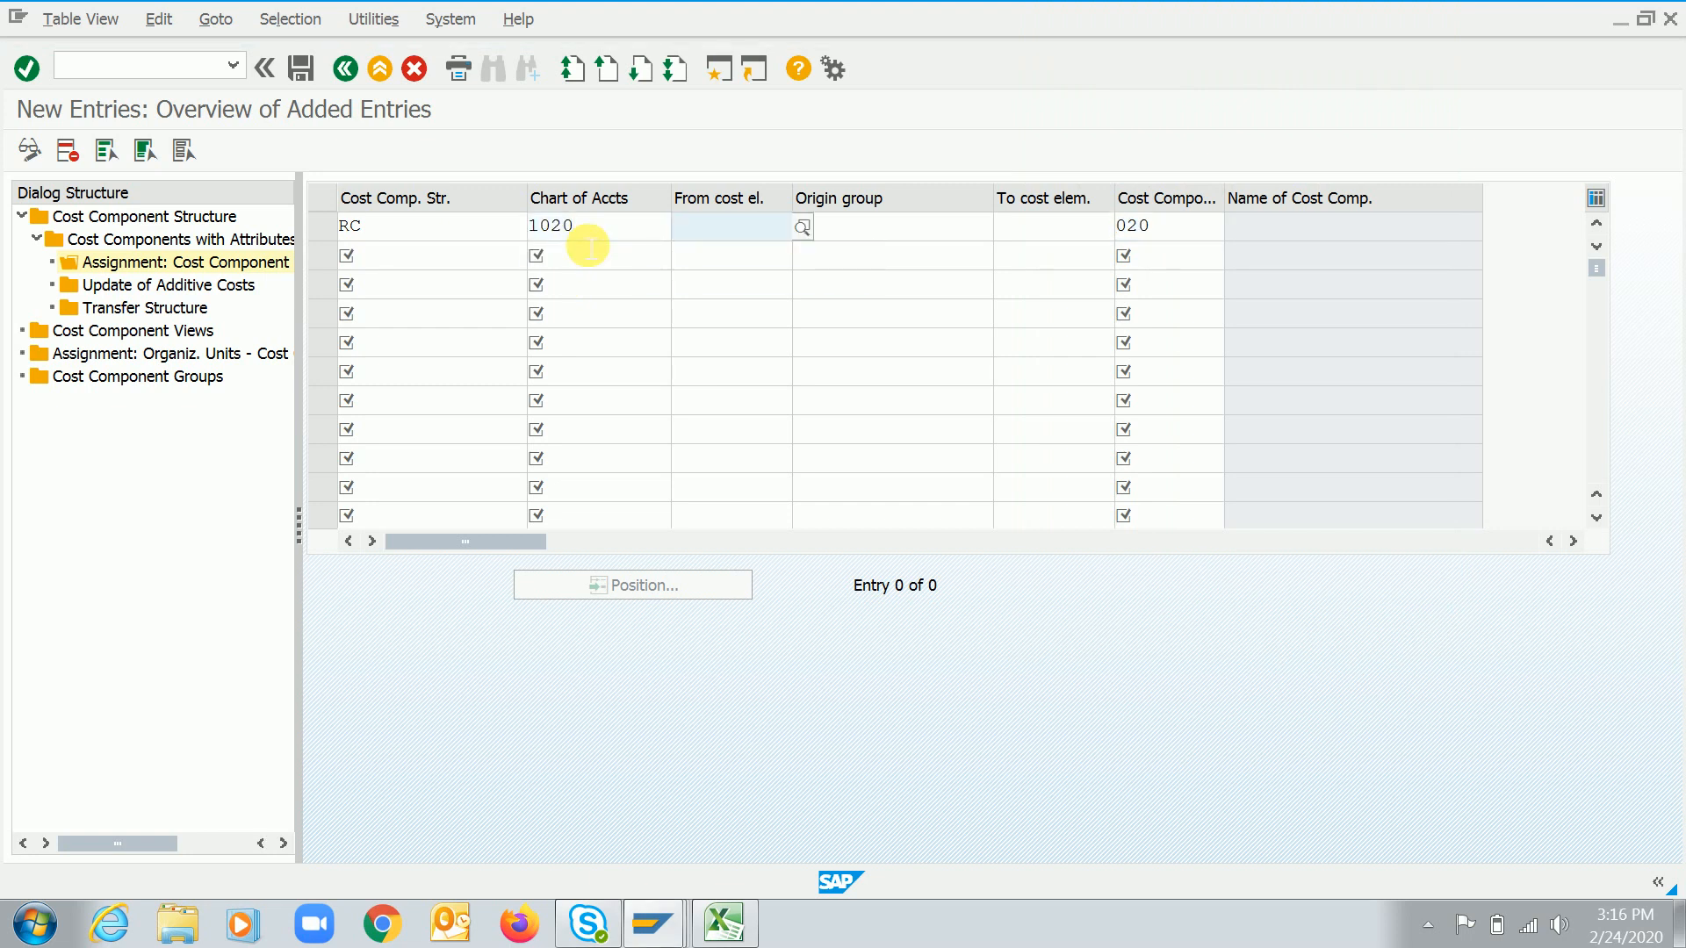
pyautogui.press('F4')
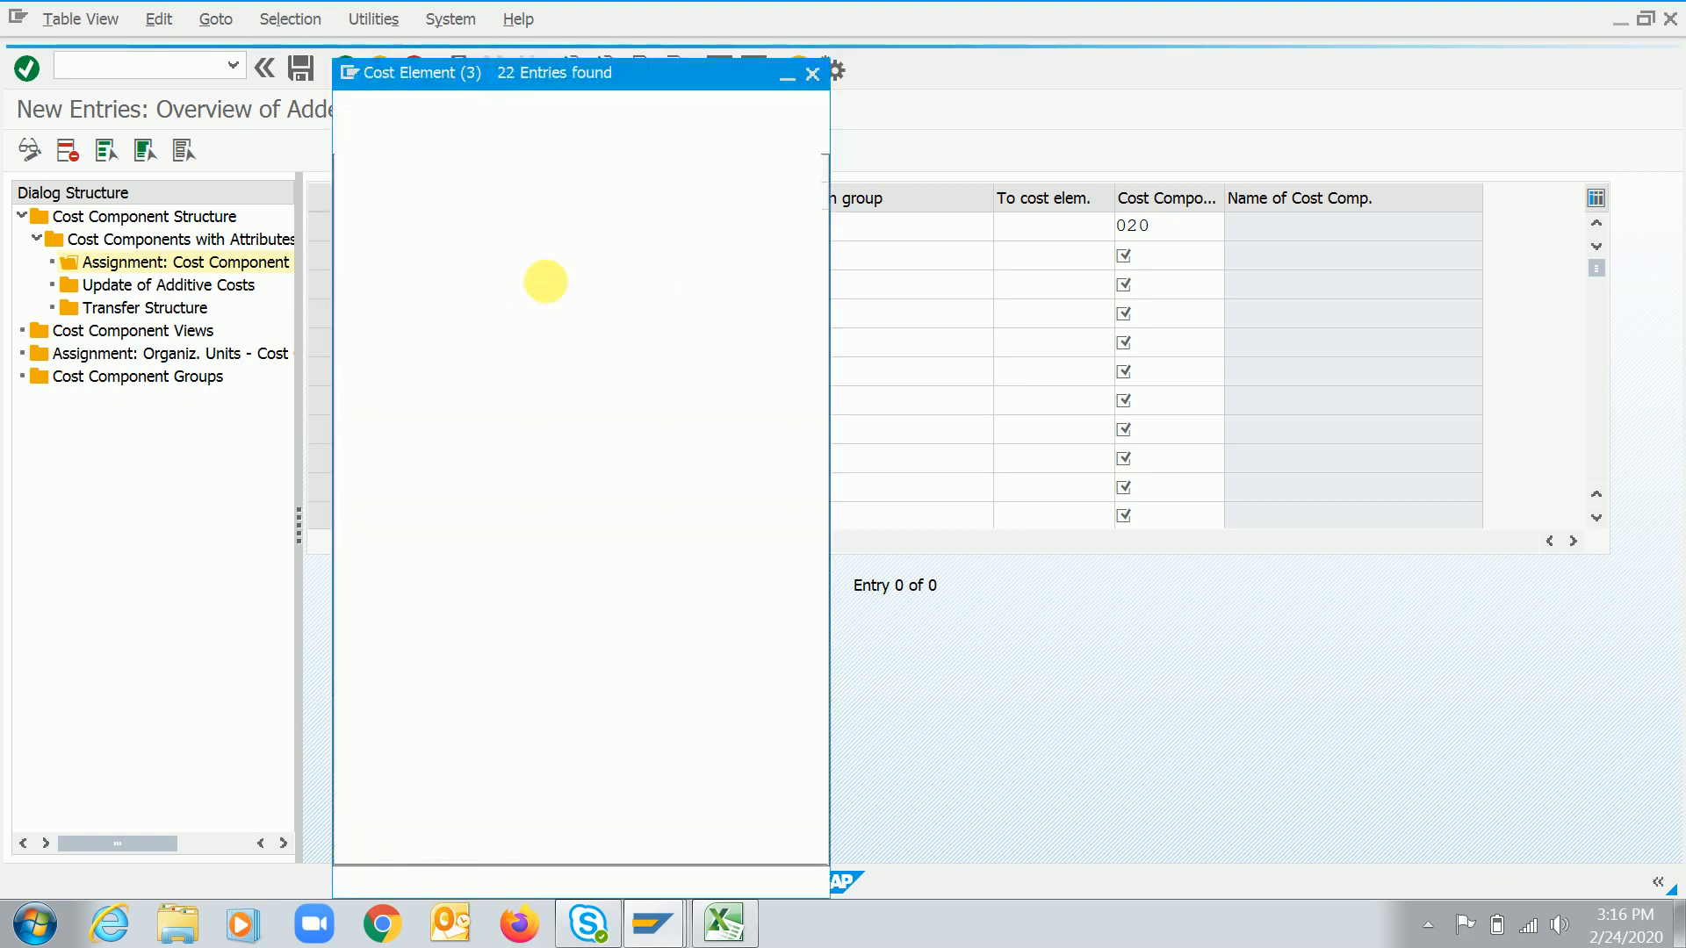
pyautogui.doubleClick(463, 273)
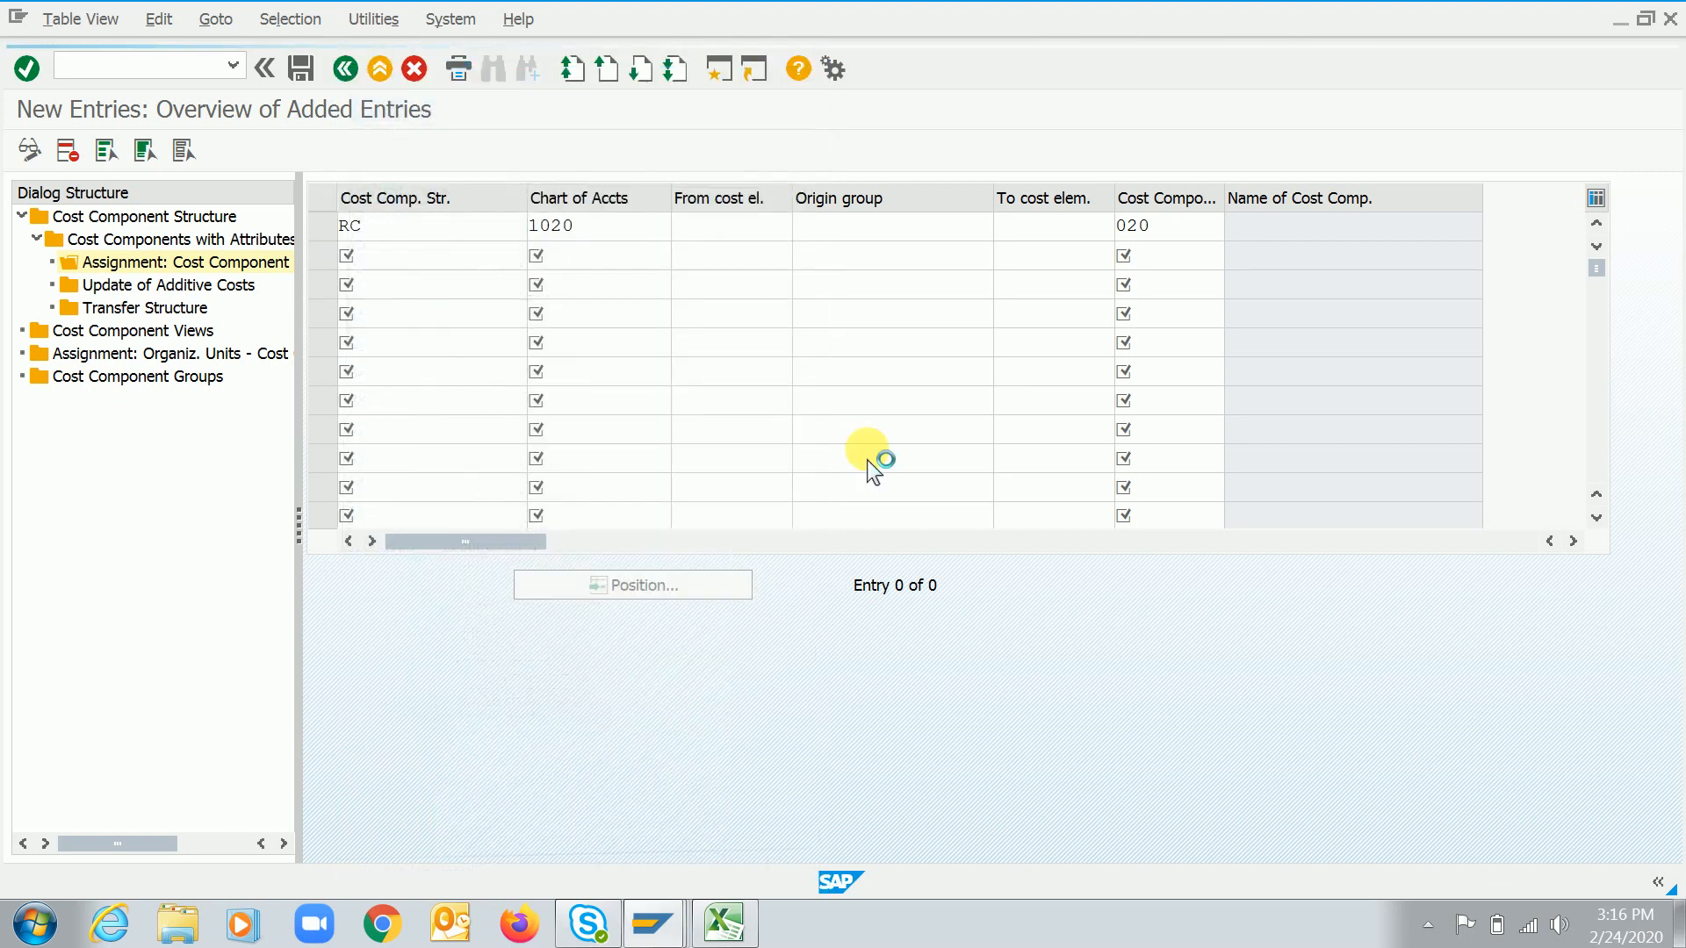
pyautogui.press('Return')
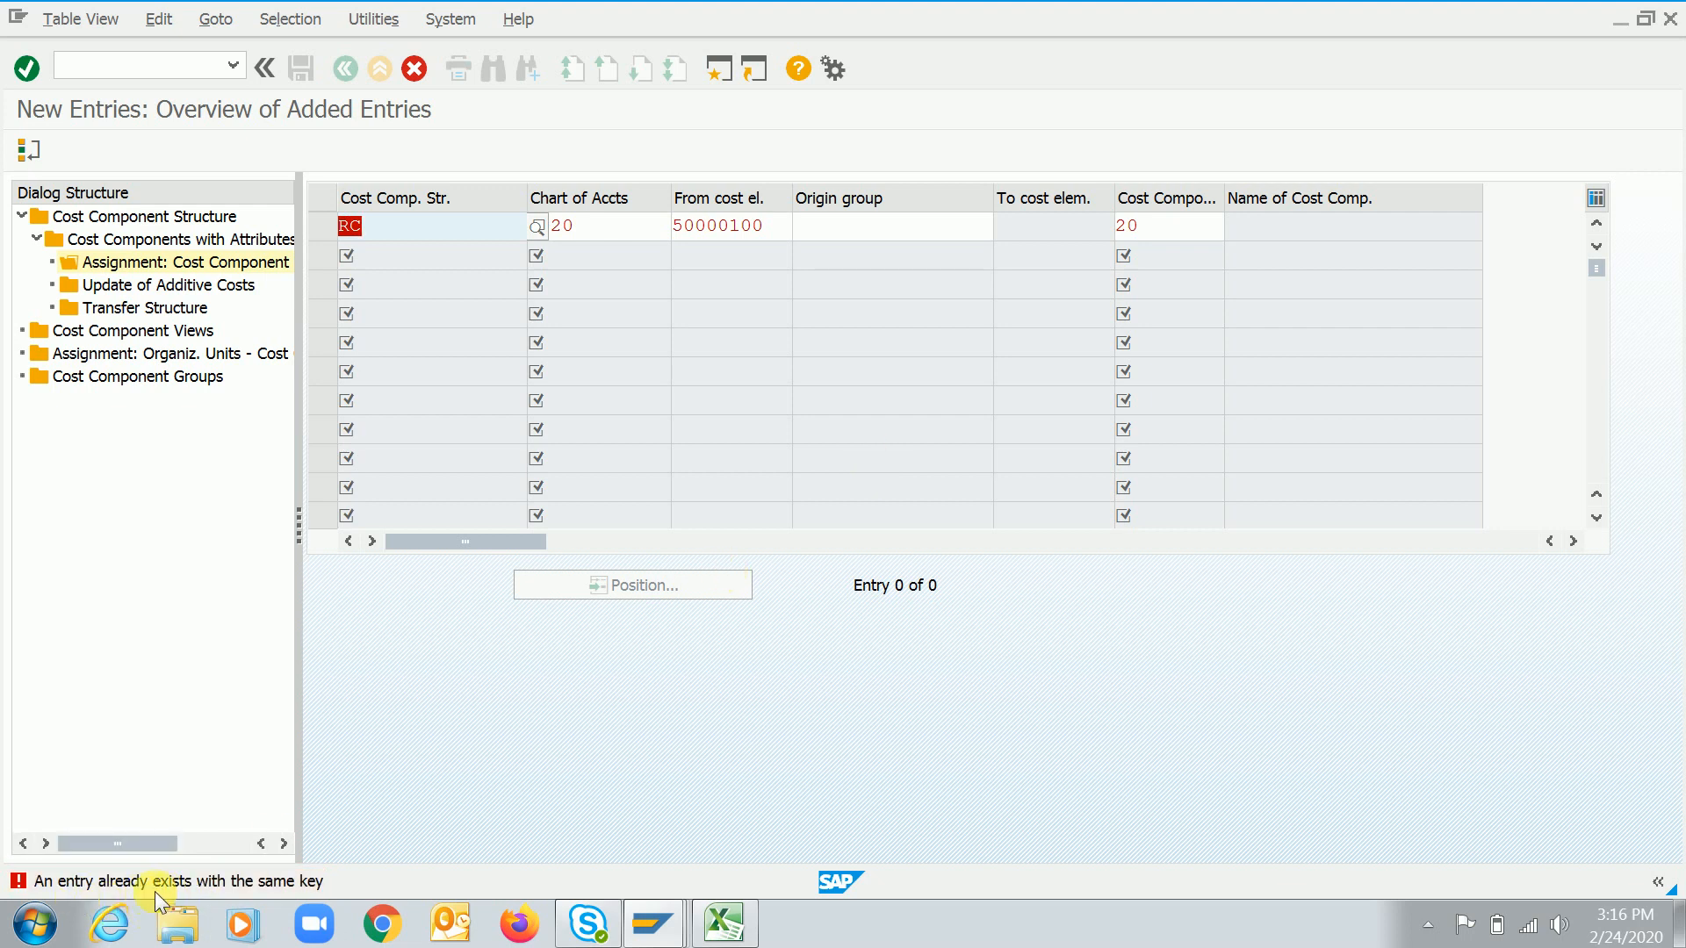
pyautogui.click(772, 231)
pyautogui.press('Return')
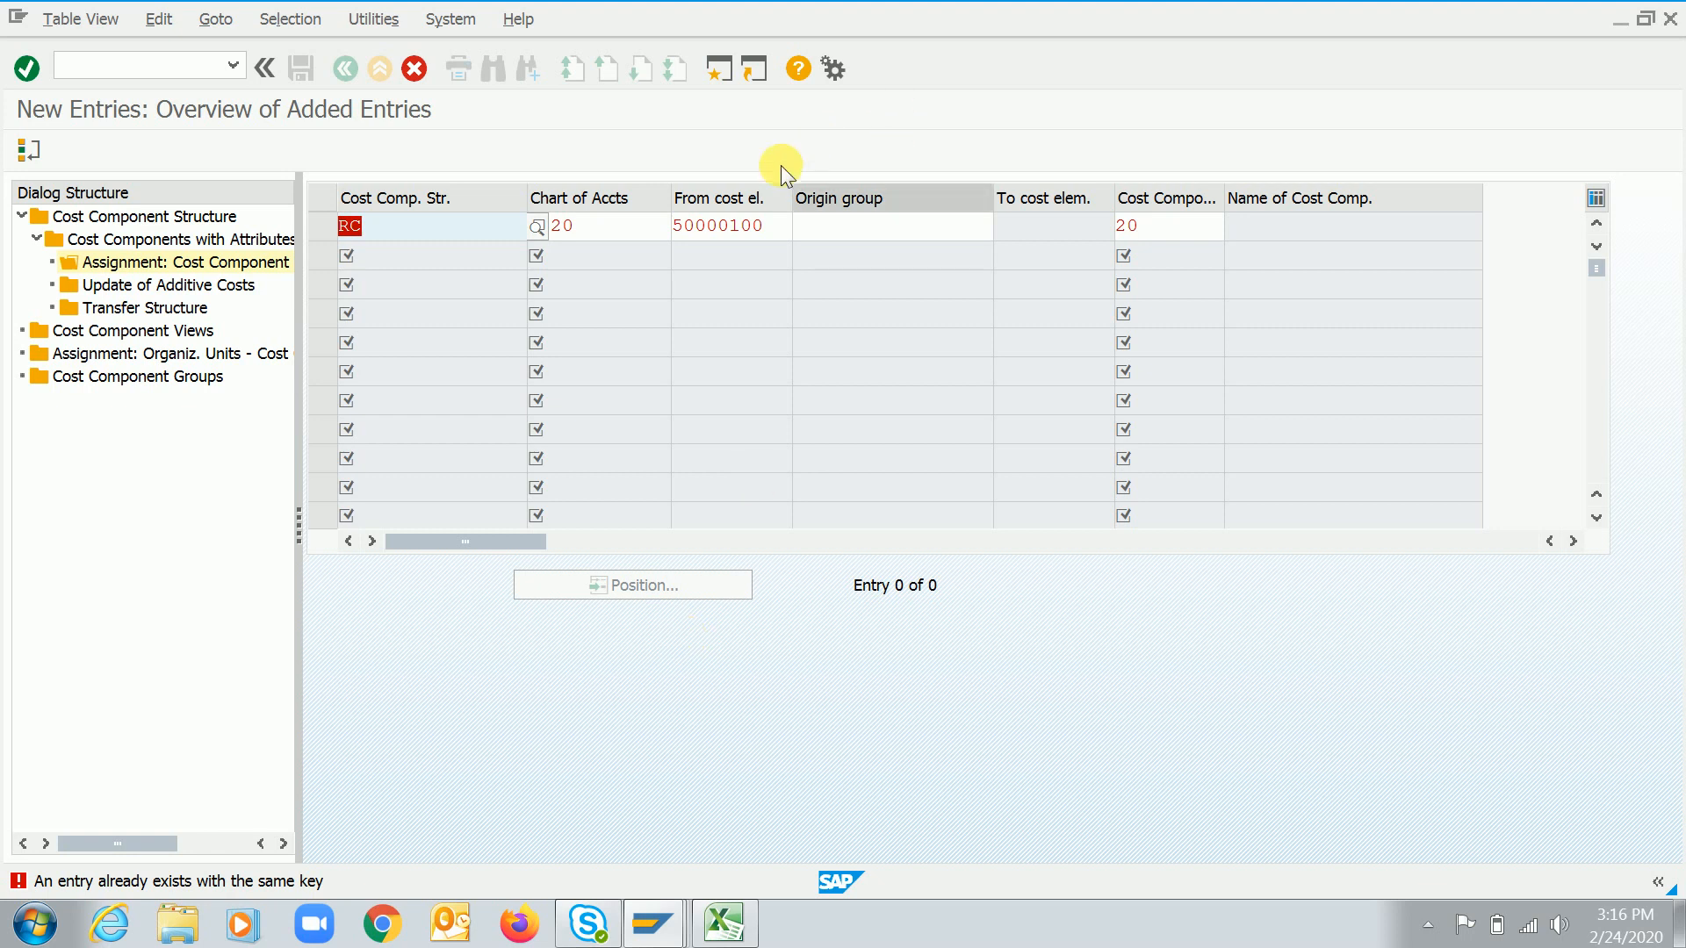
pyautogui.click(780, 237)
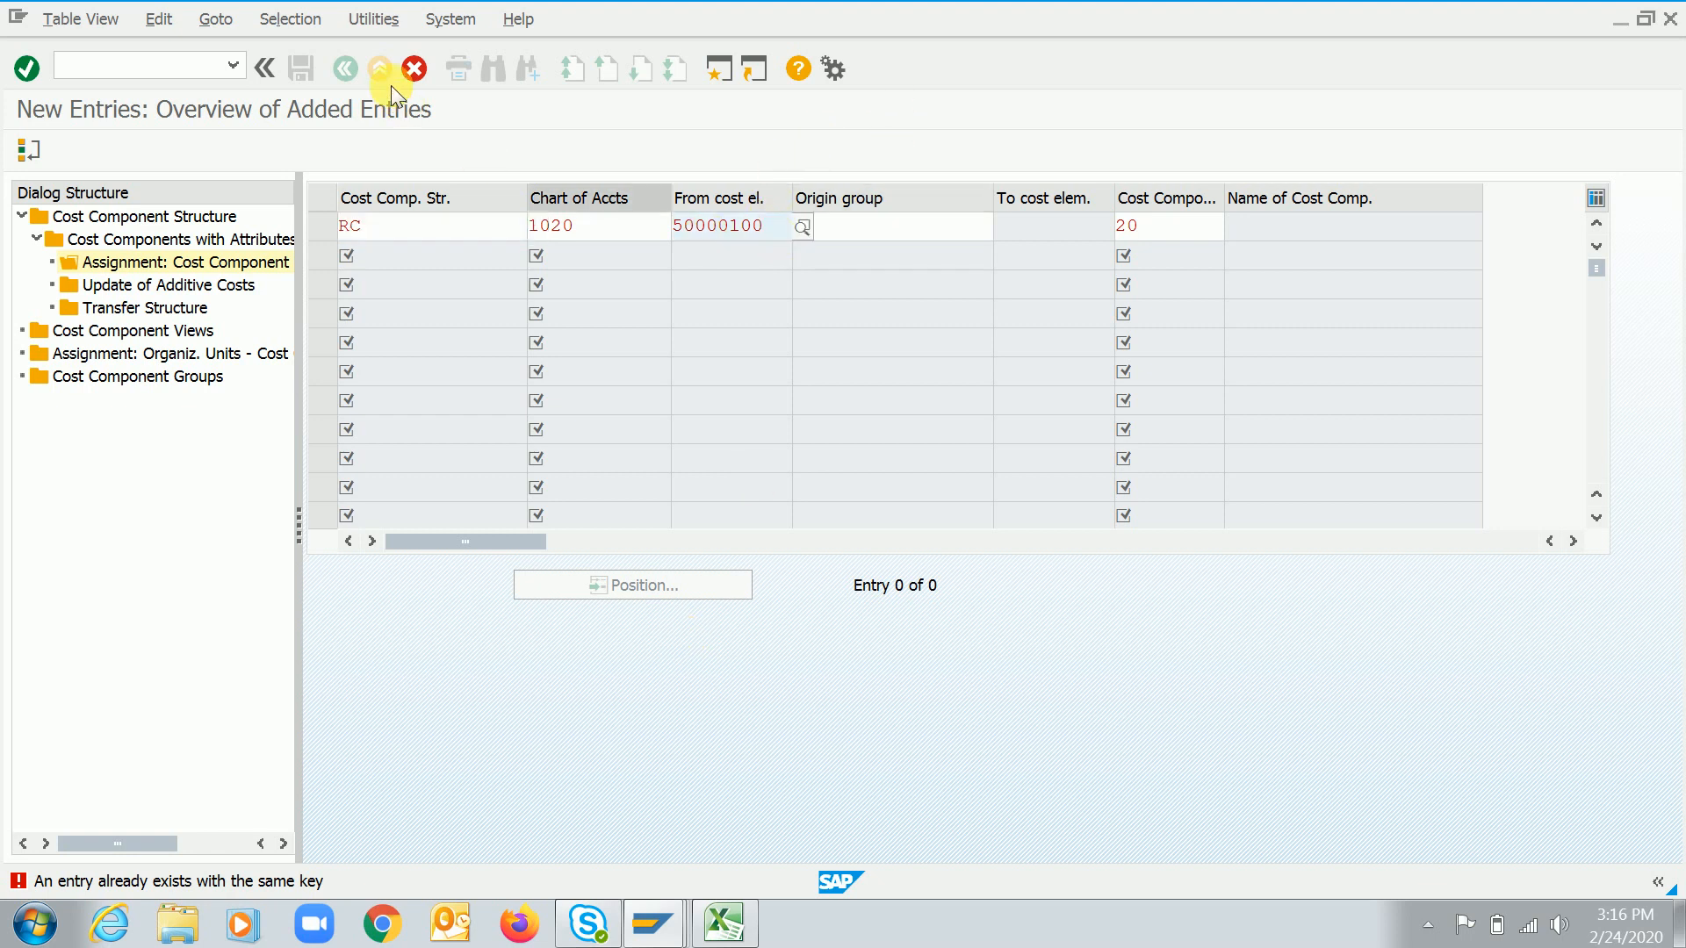
pyautogui.click(418, 71)
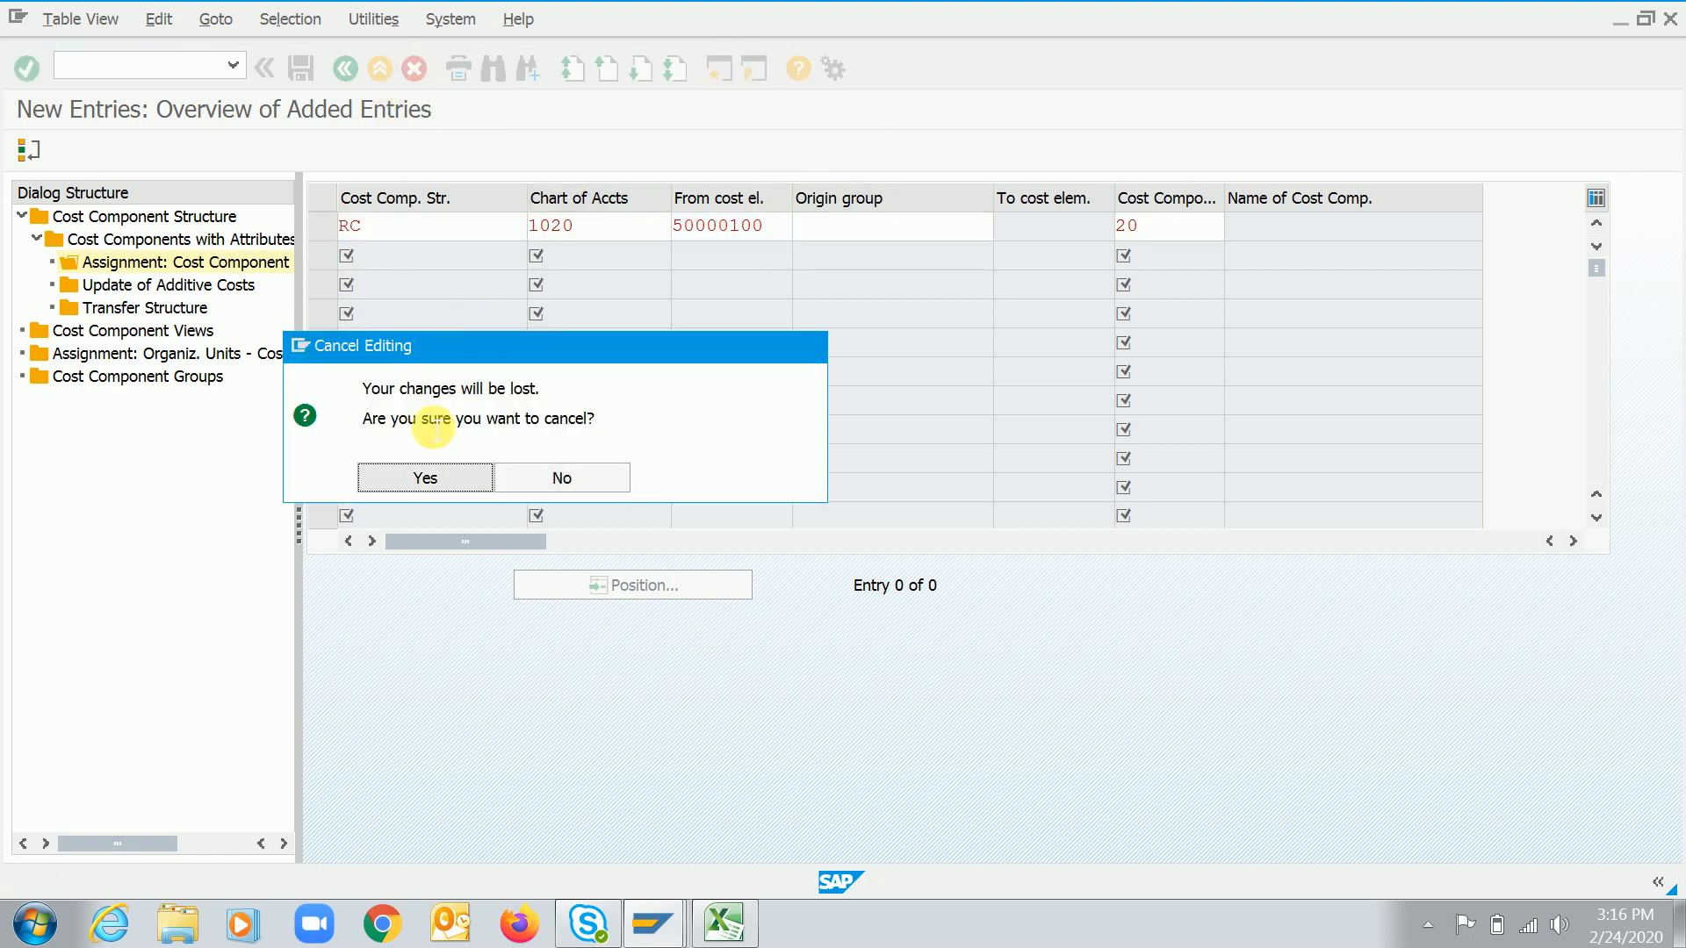
pyautogui.click(426, 475)
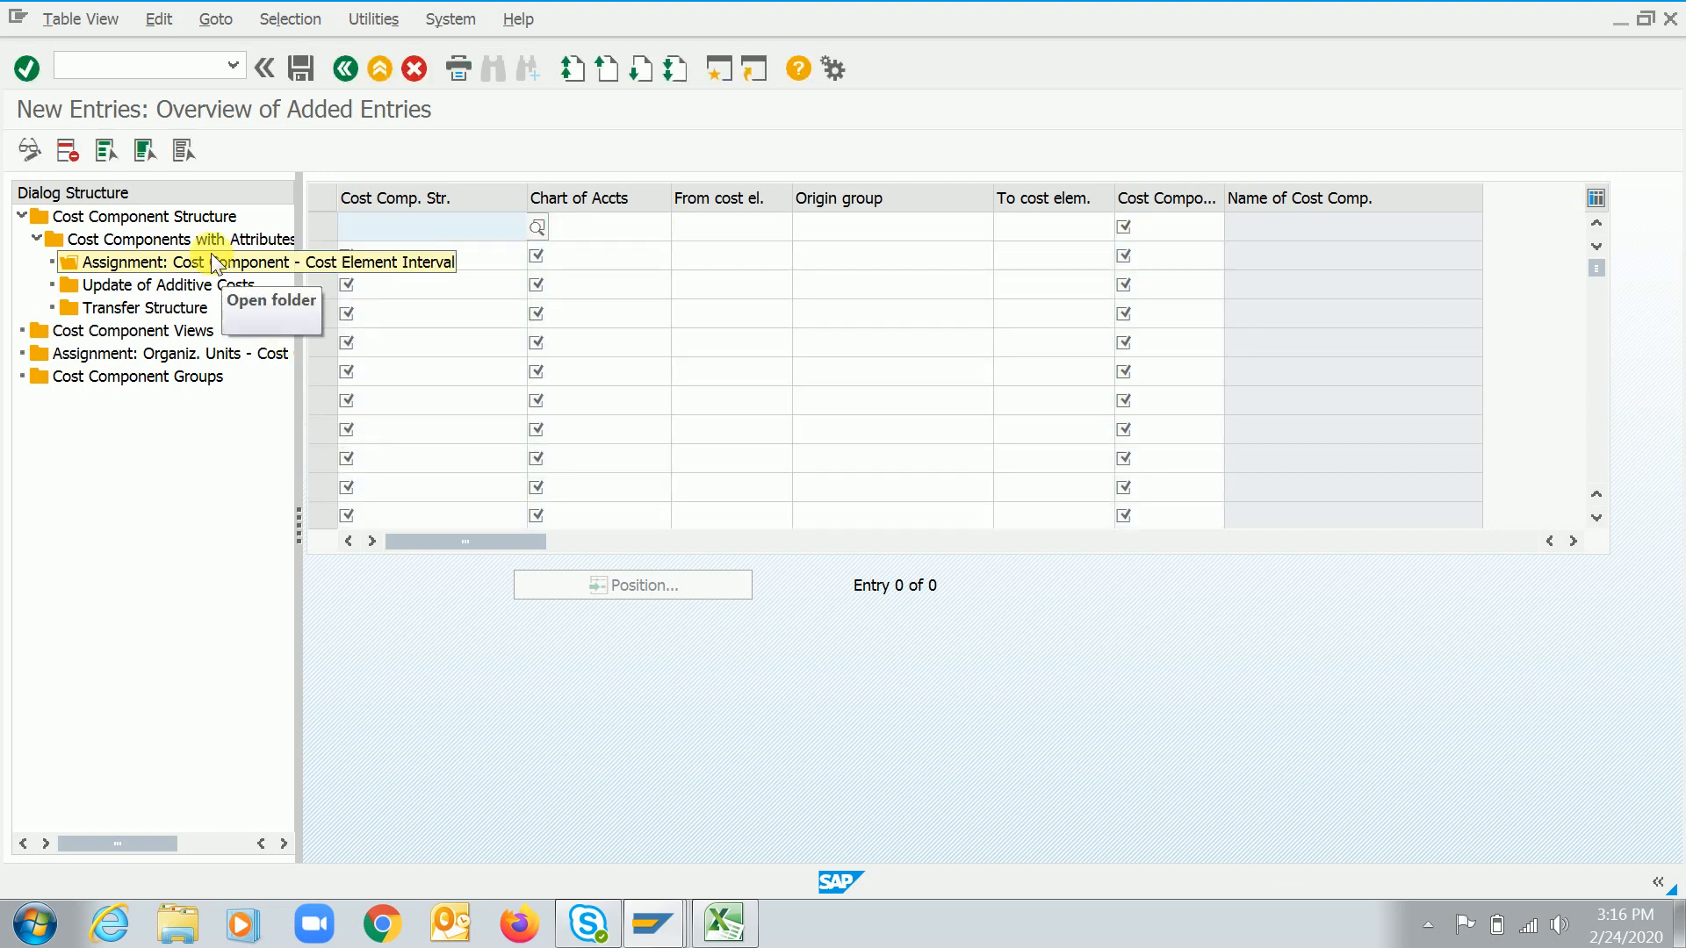
# Open cost component 10's cost element assignments and delete its remaining entry for cost element 50000100
pyautogui.click(346, 69)
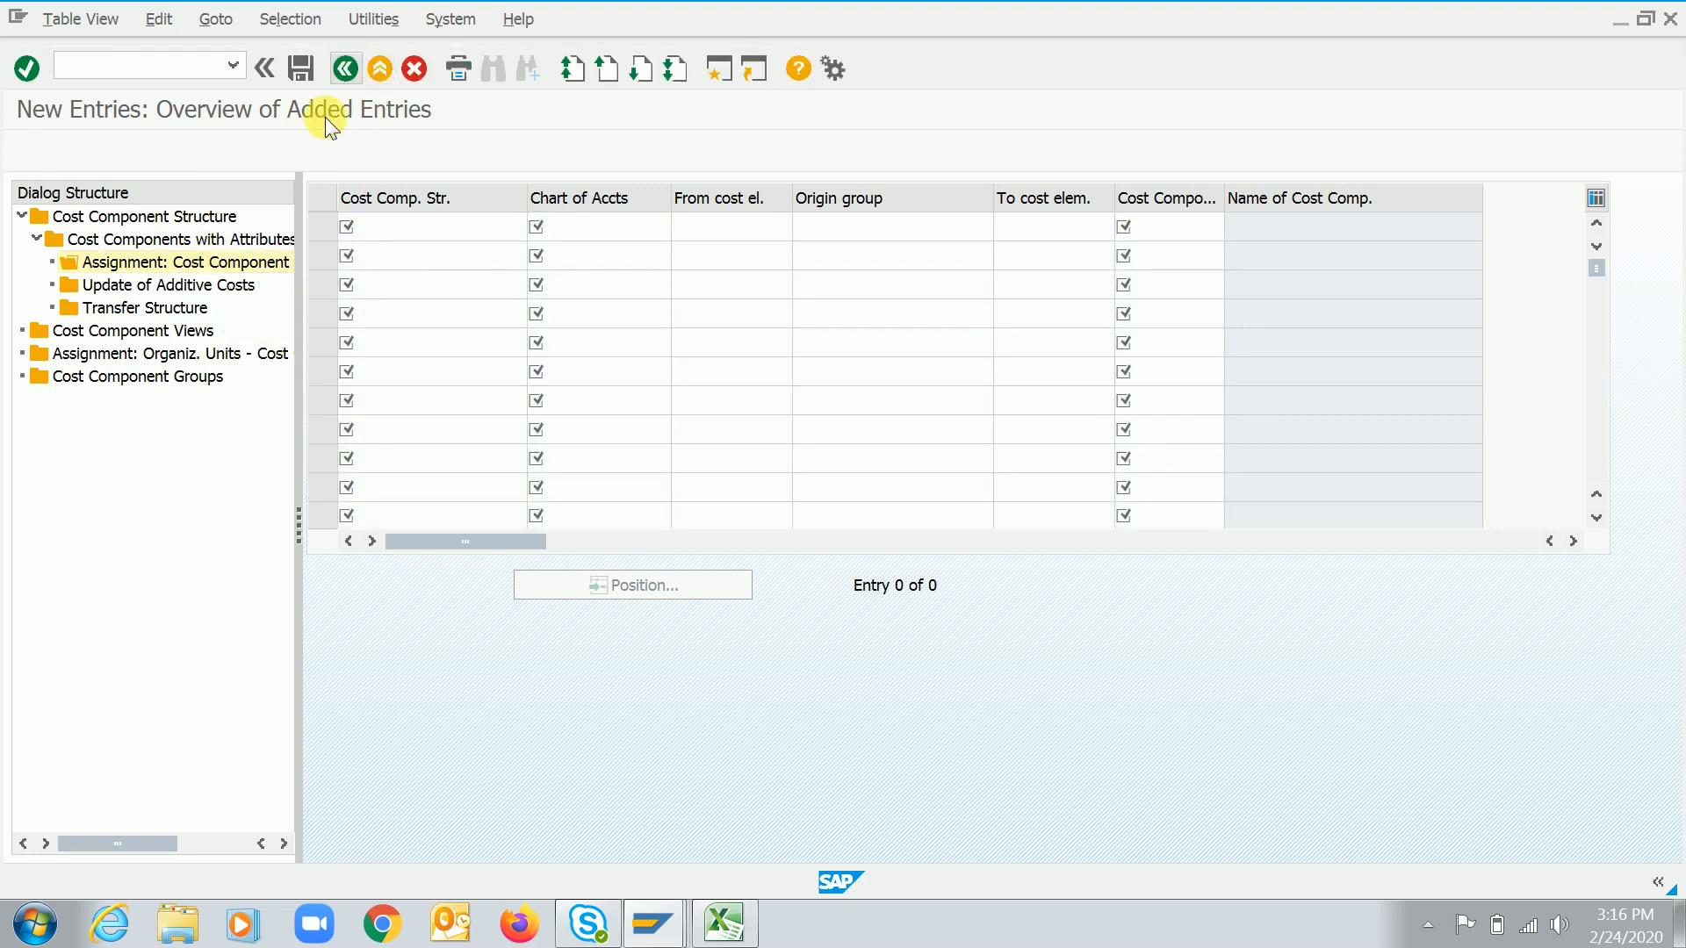
pyautogui.click(342, 74)
pyautogui.click(316, 228)
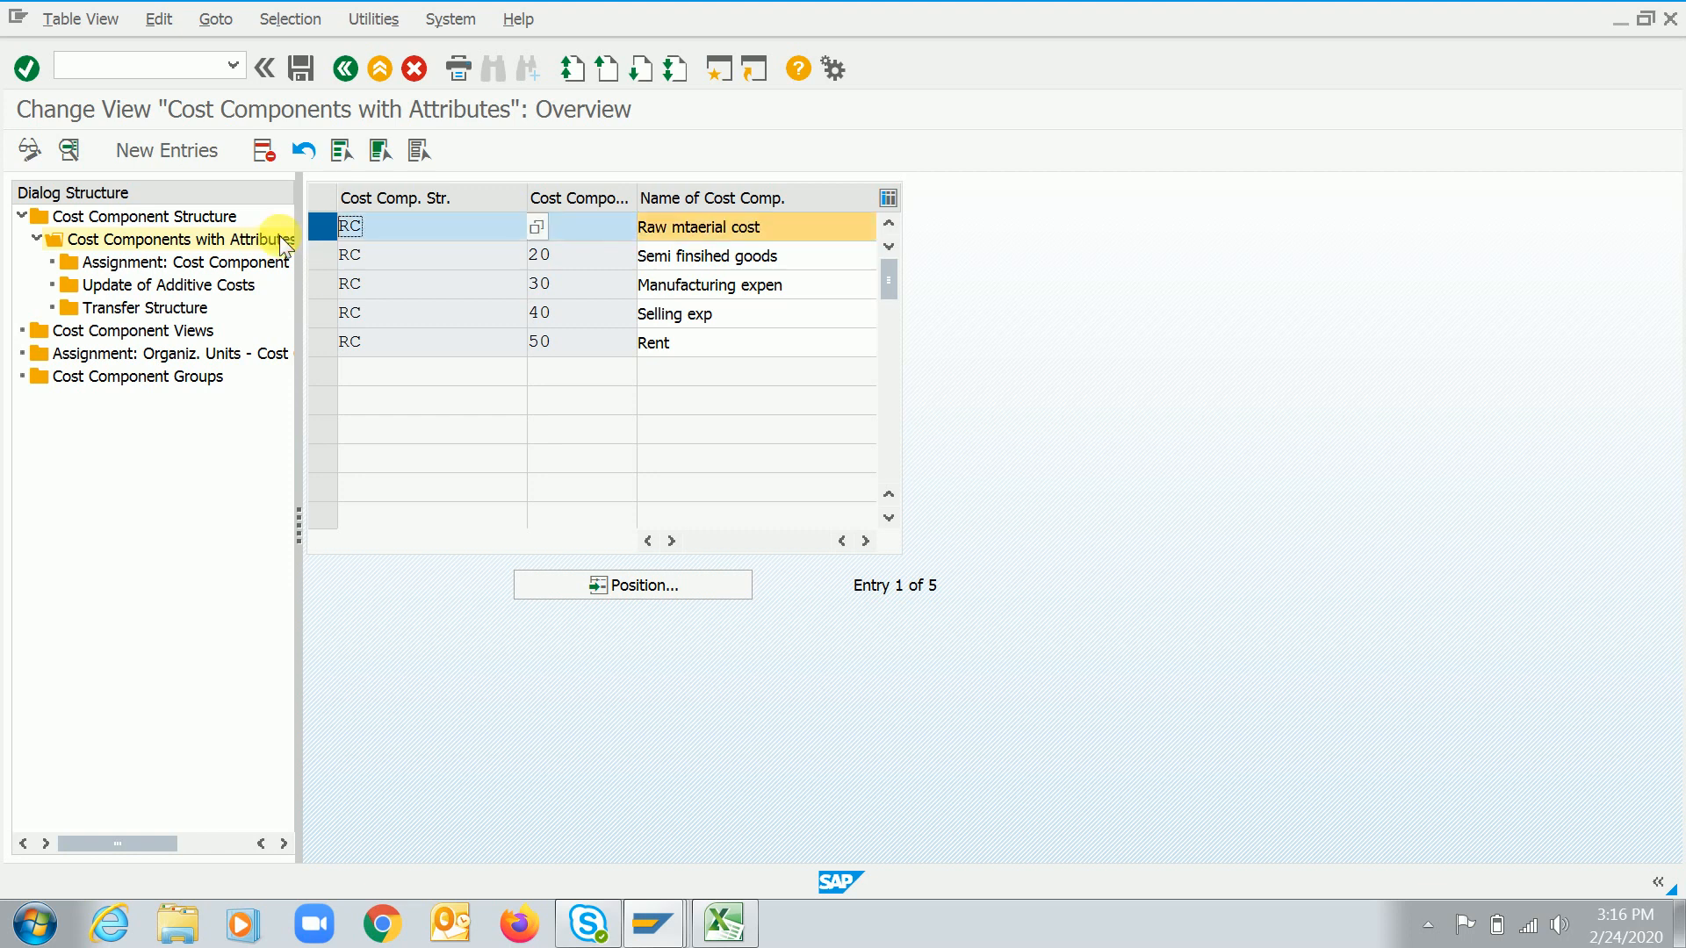
pyautogui.click(198, 264)
pyautogui.doubleClick(198, 263)
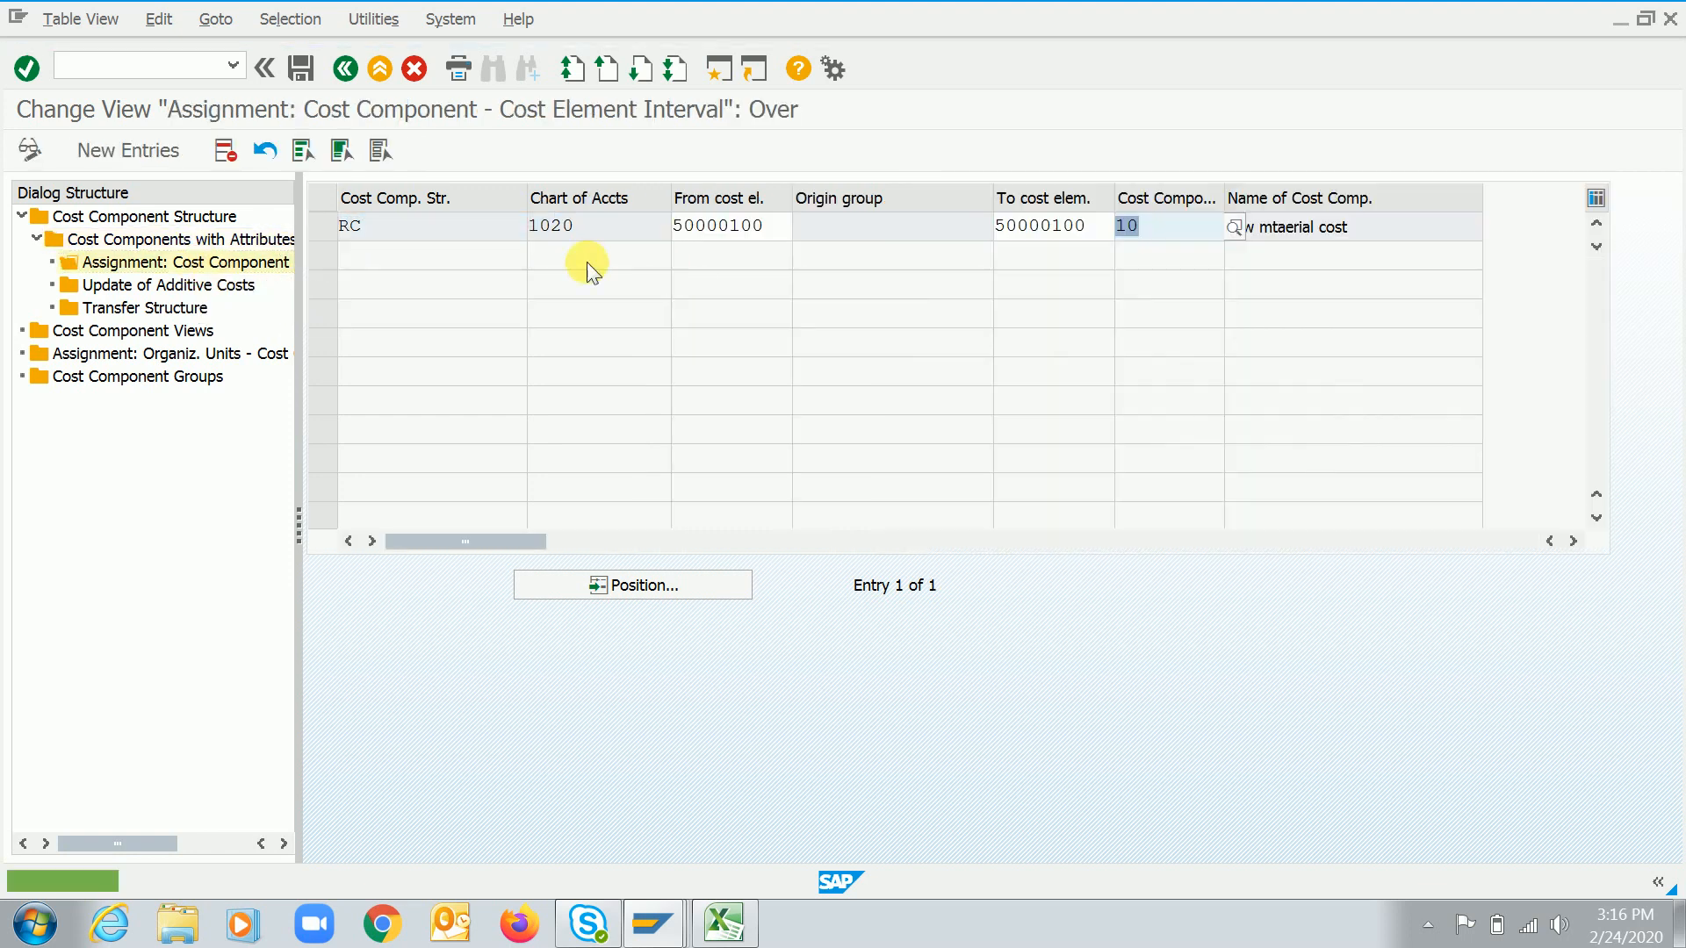
pyautogui.click(325, 227)
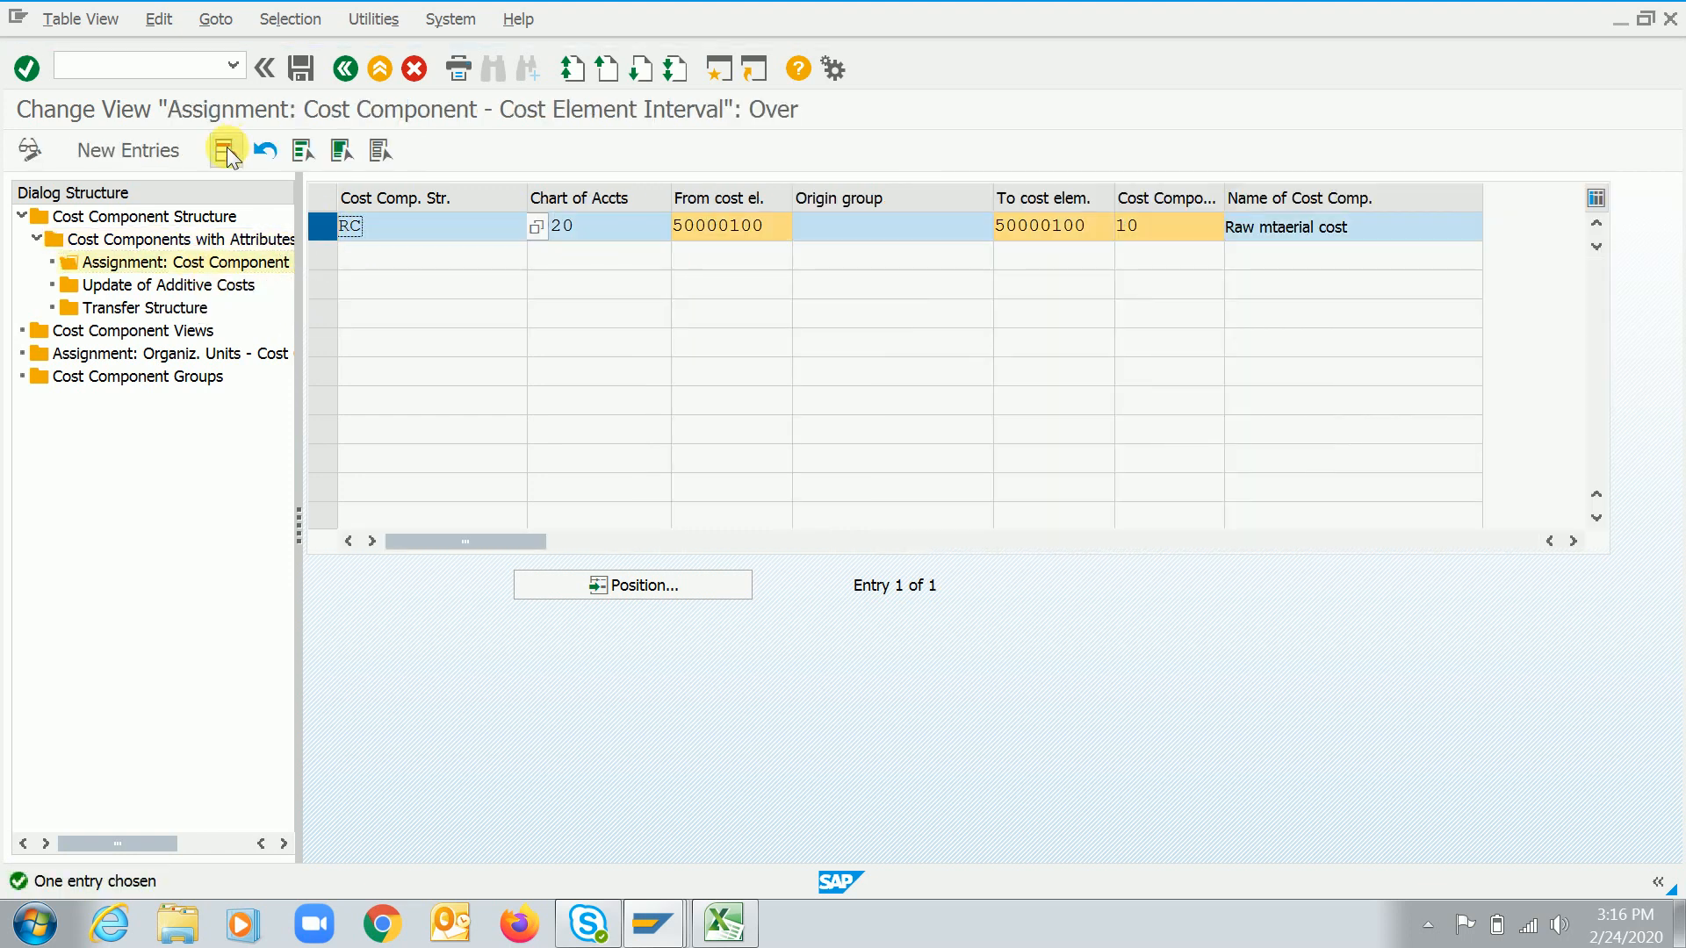
pyautogui.click(226, 150)
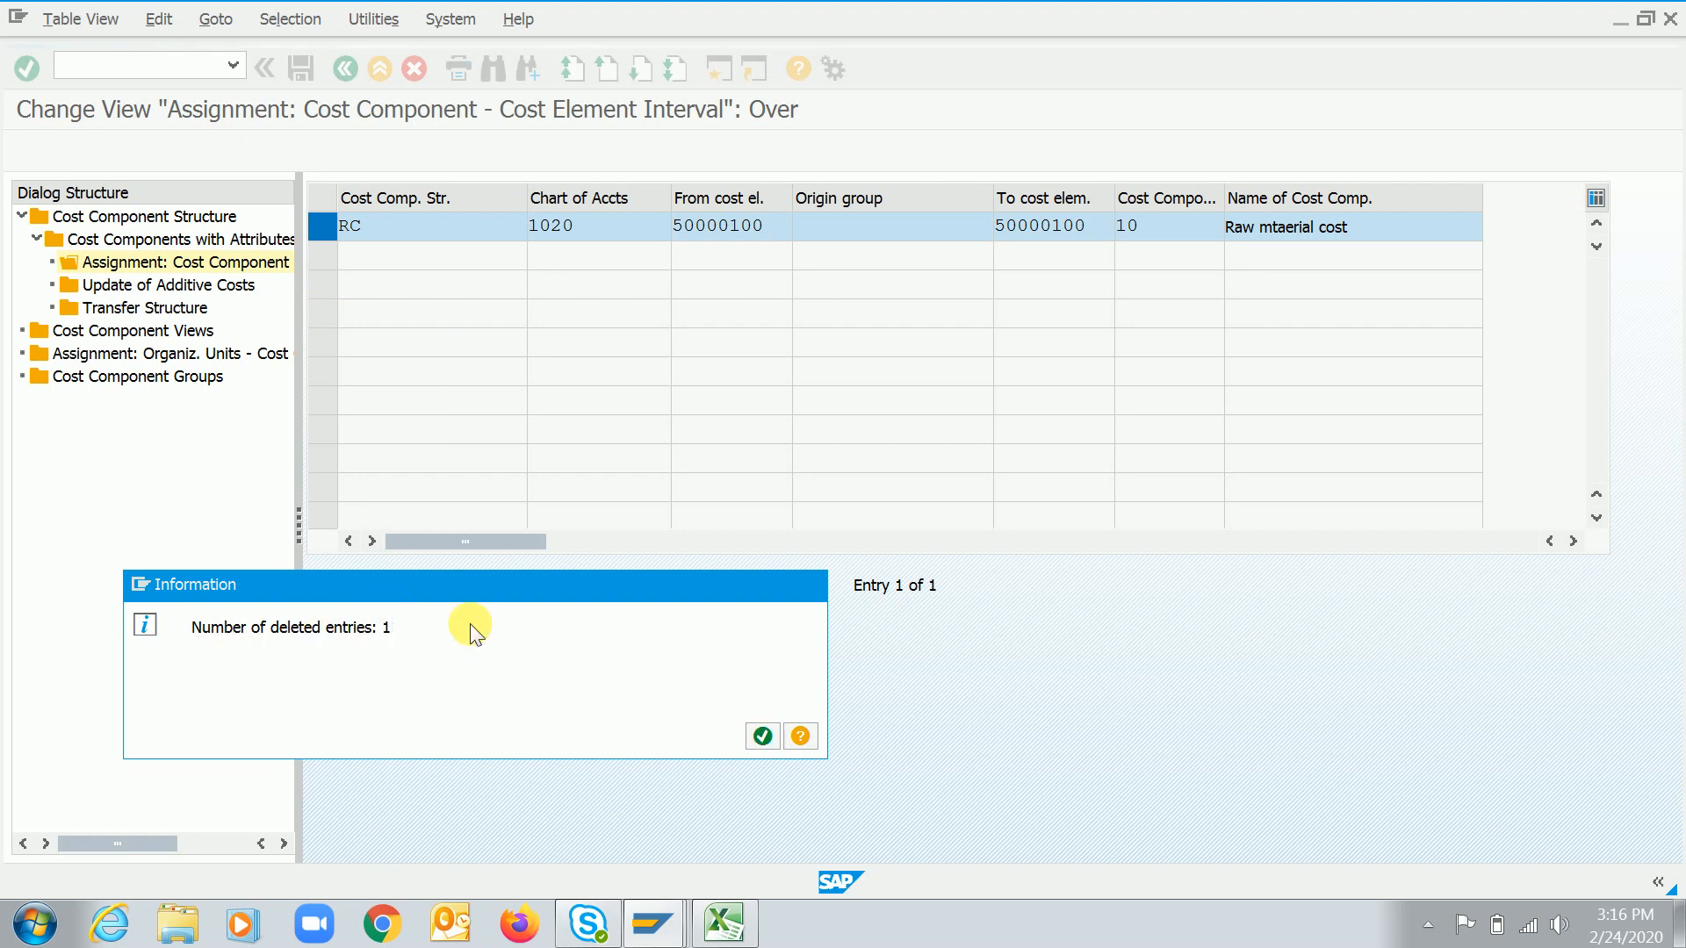
# Add a cost element assignment for structure RC, component 10, chart of accounts 1020, cost element 50000100, origin group RC1, and save
pyautogui.press('Return')
pyautogui.click(302, 73)
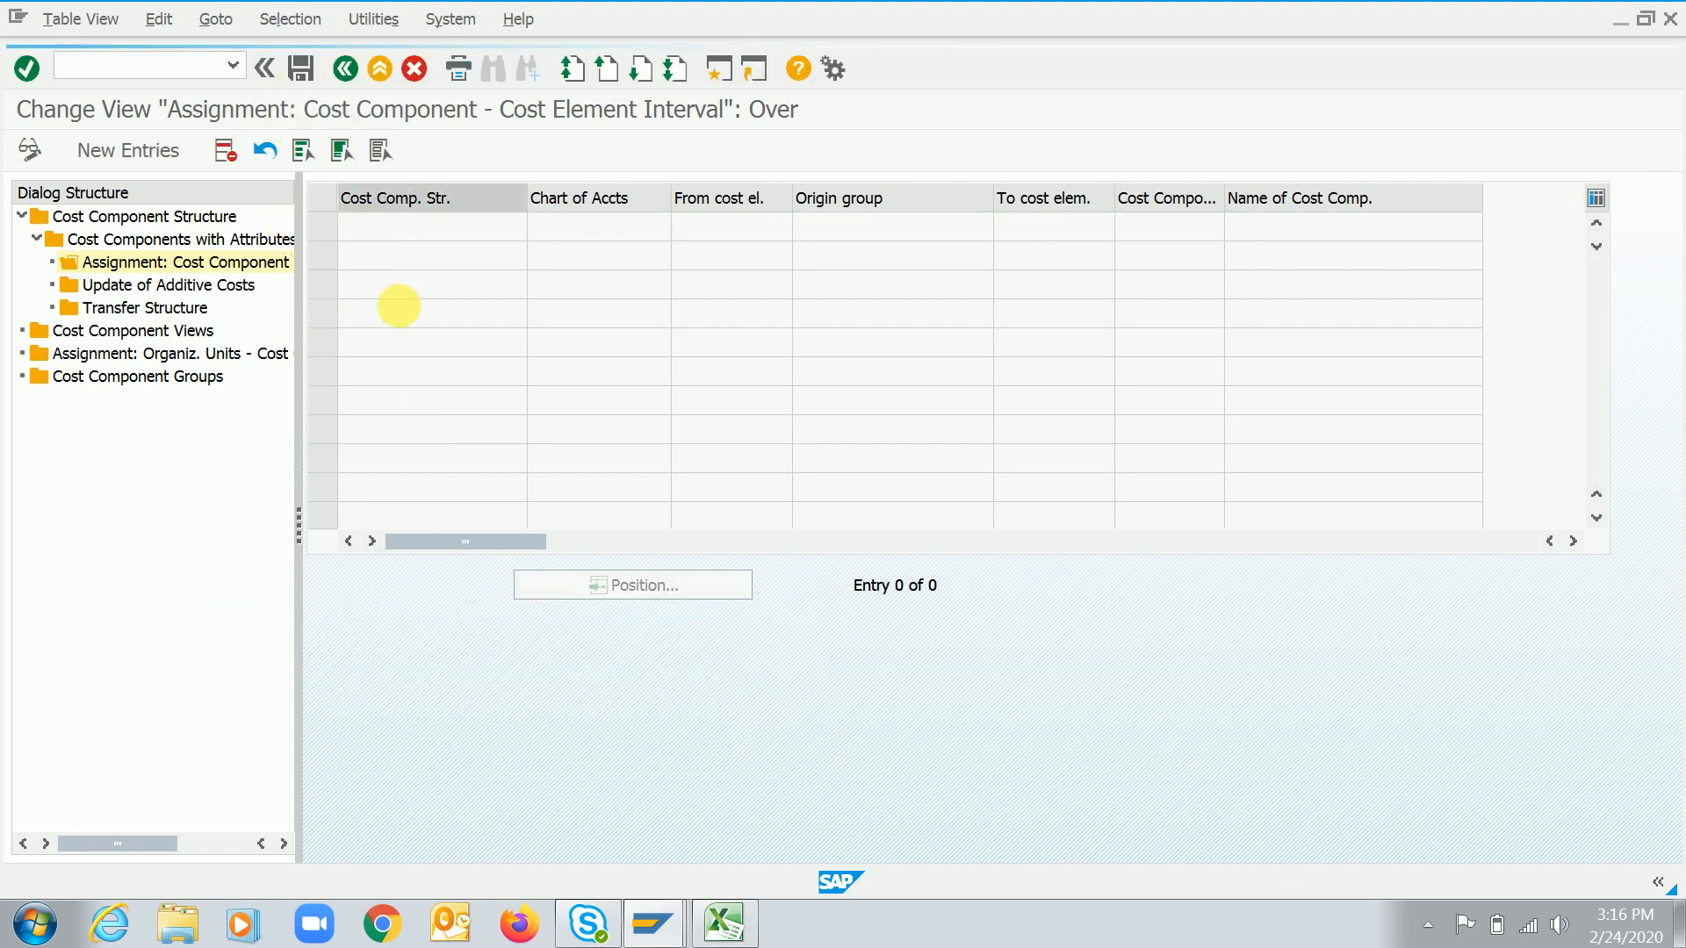
pyautogui.click(130, 143)
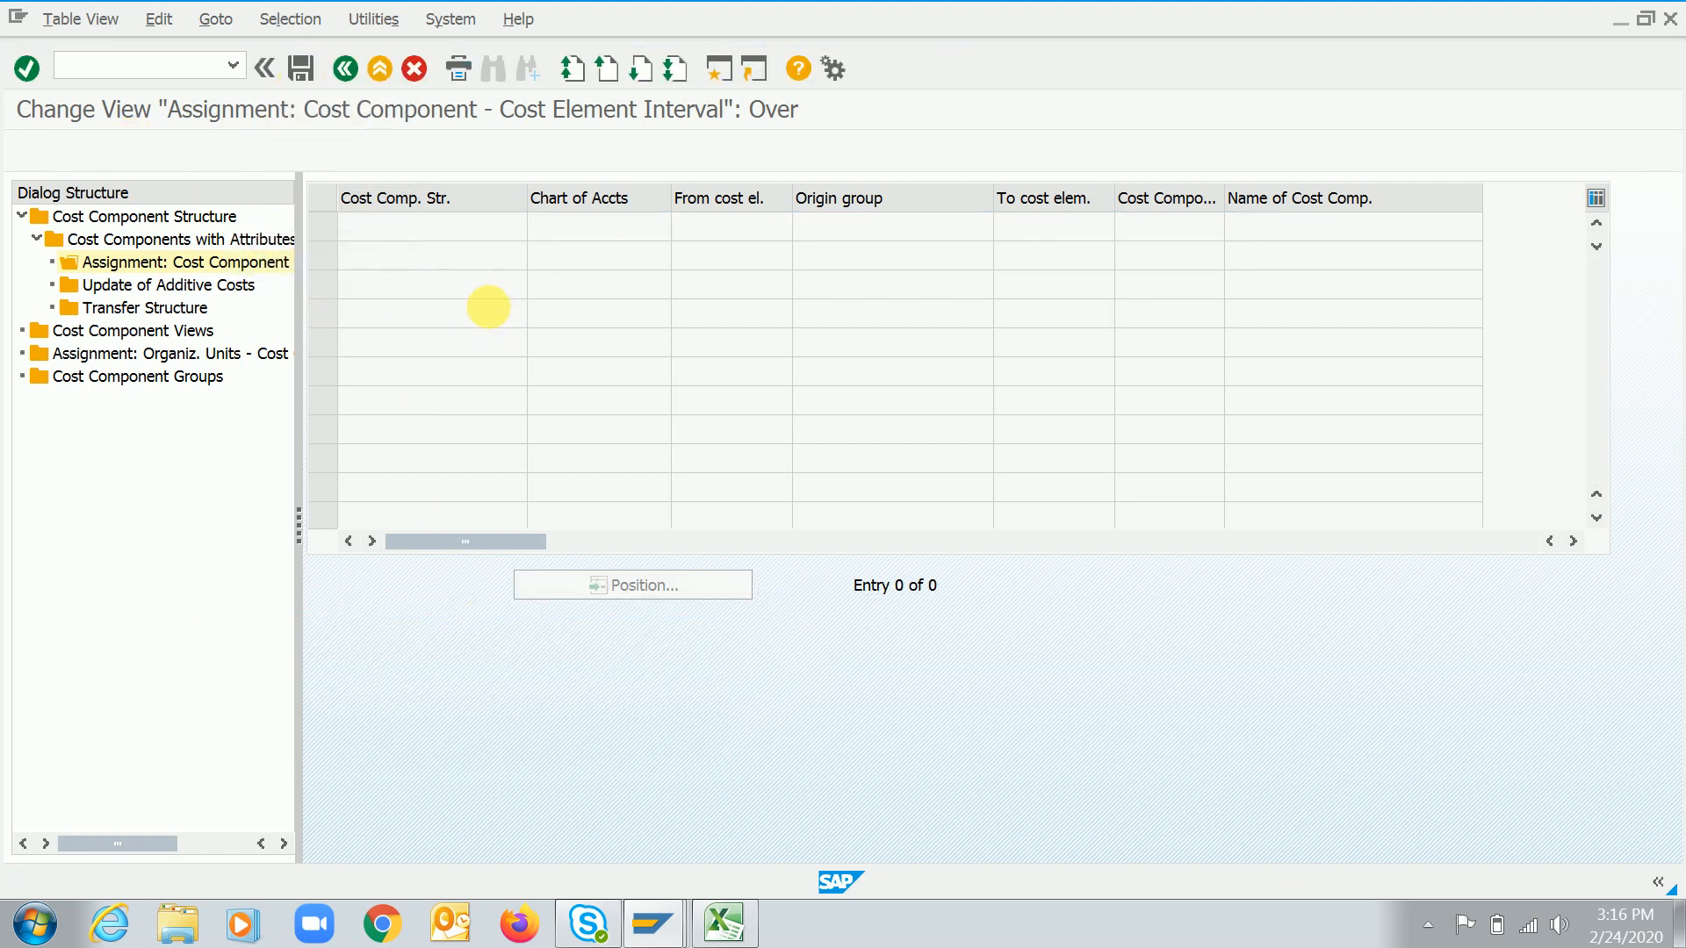
pyautogui.write('RC')
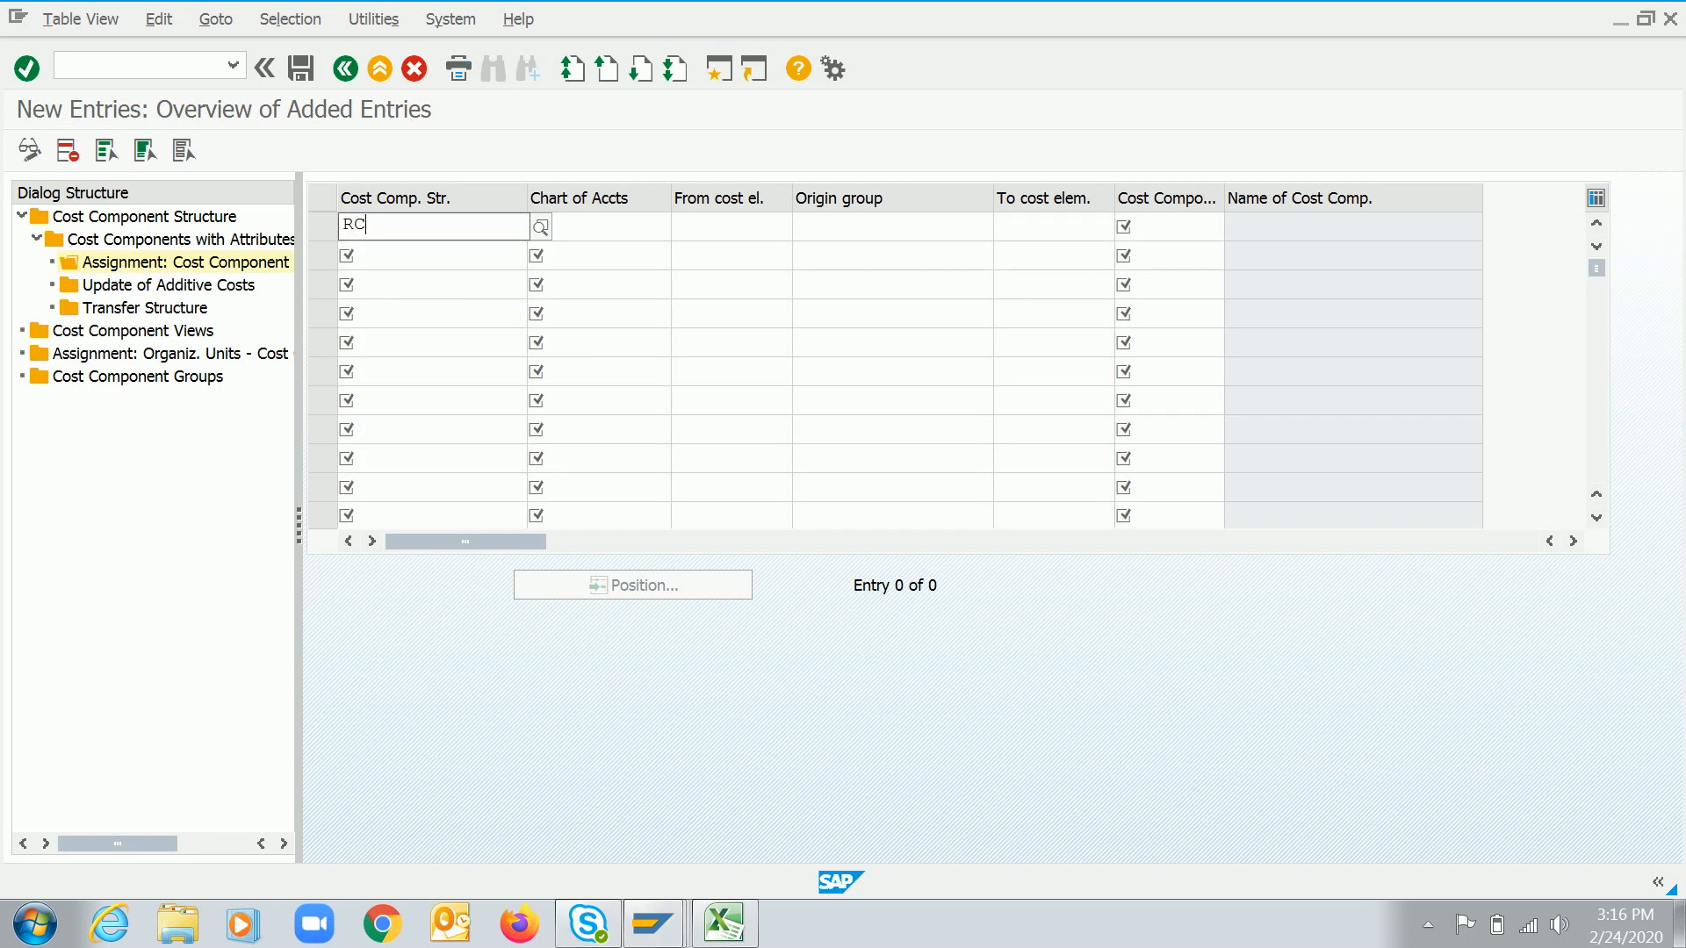
pyautogui.click(479, 277)
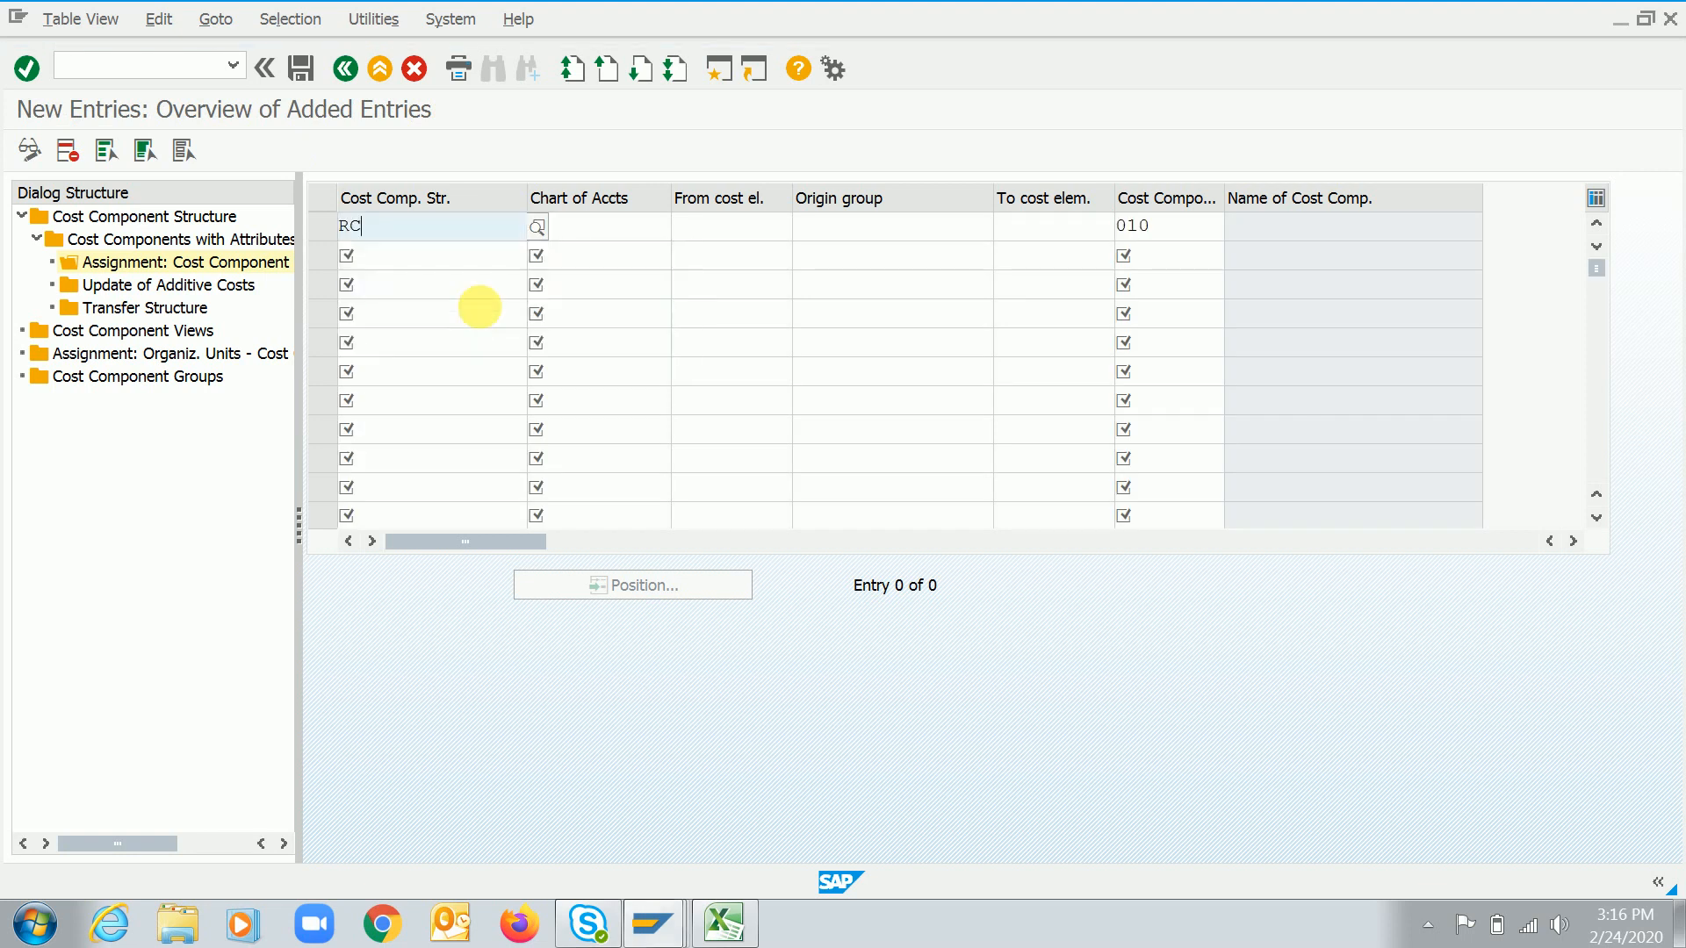
pyautogui.write('1020')
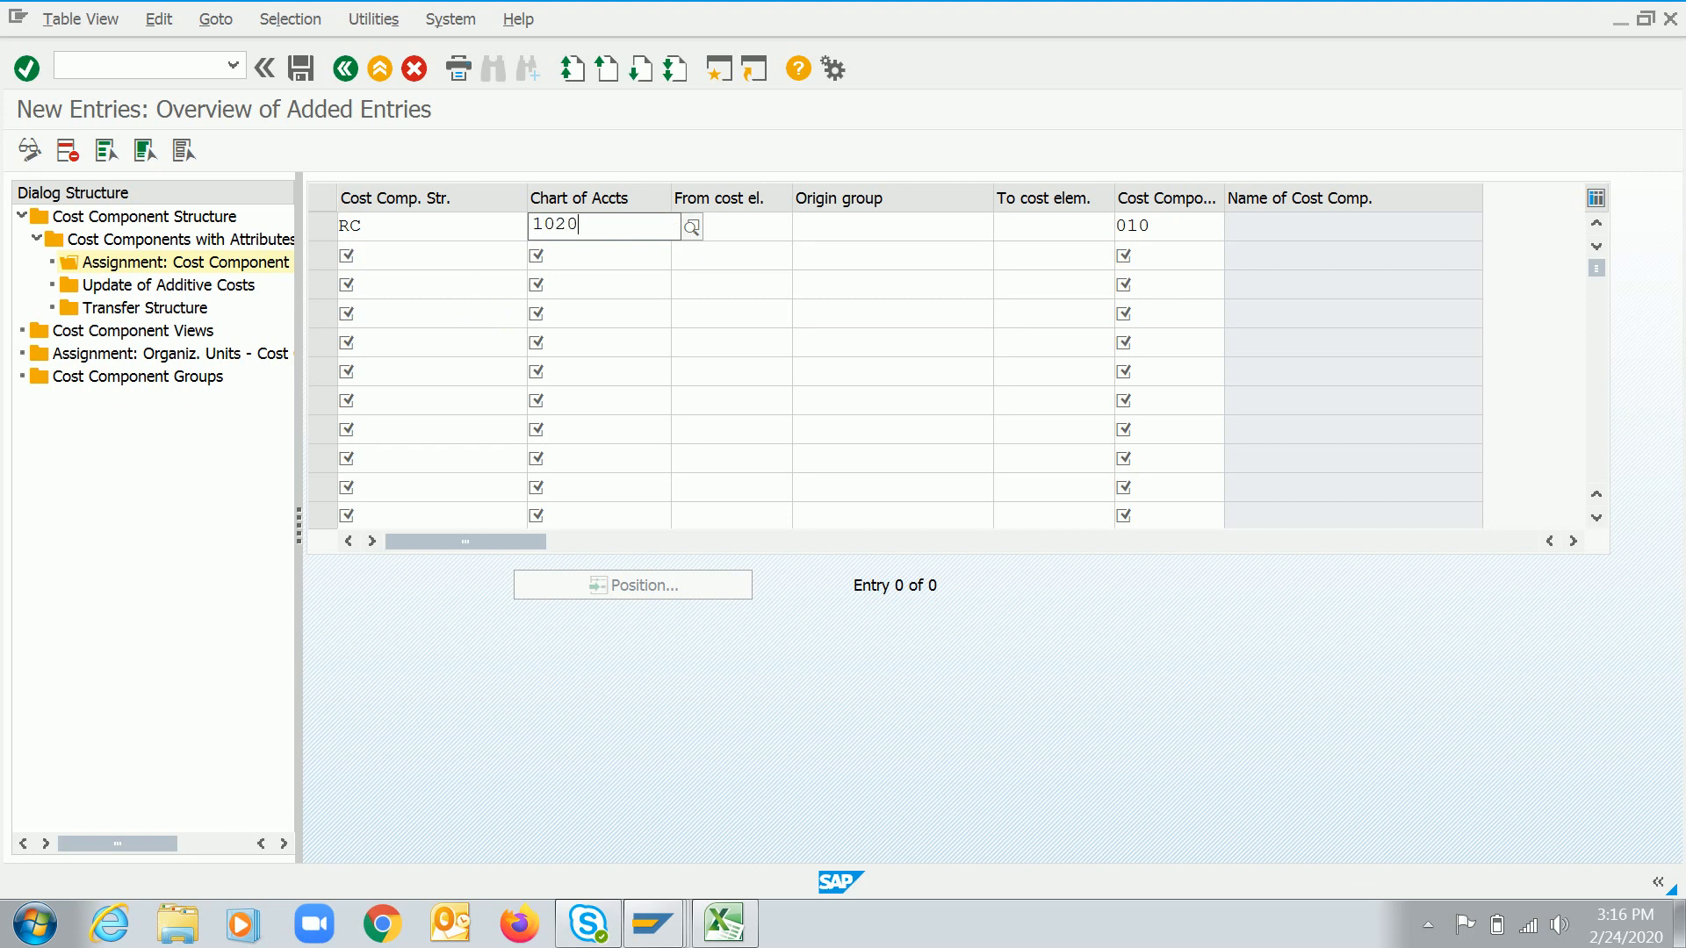
pyautogui.press('Tab')
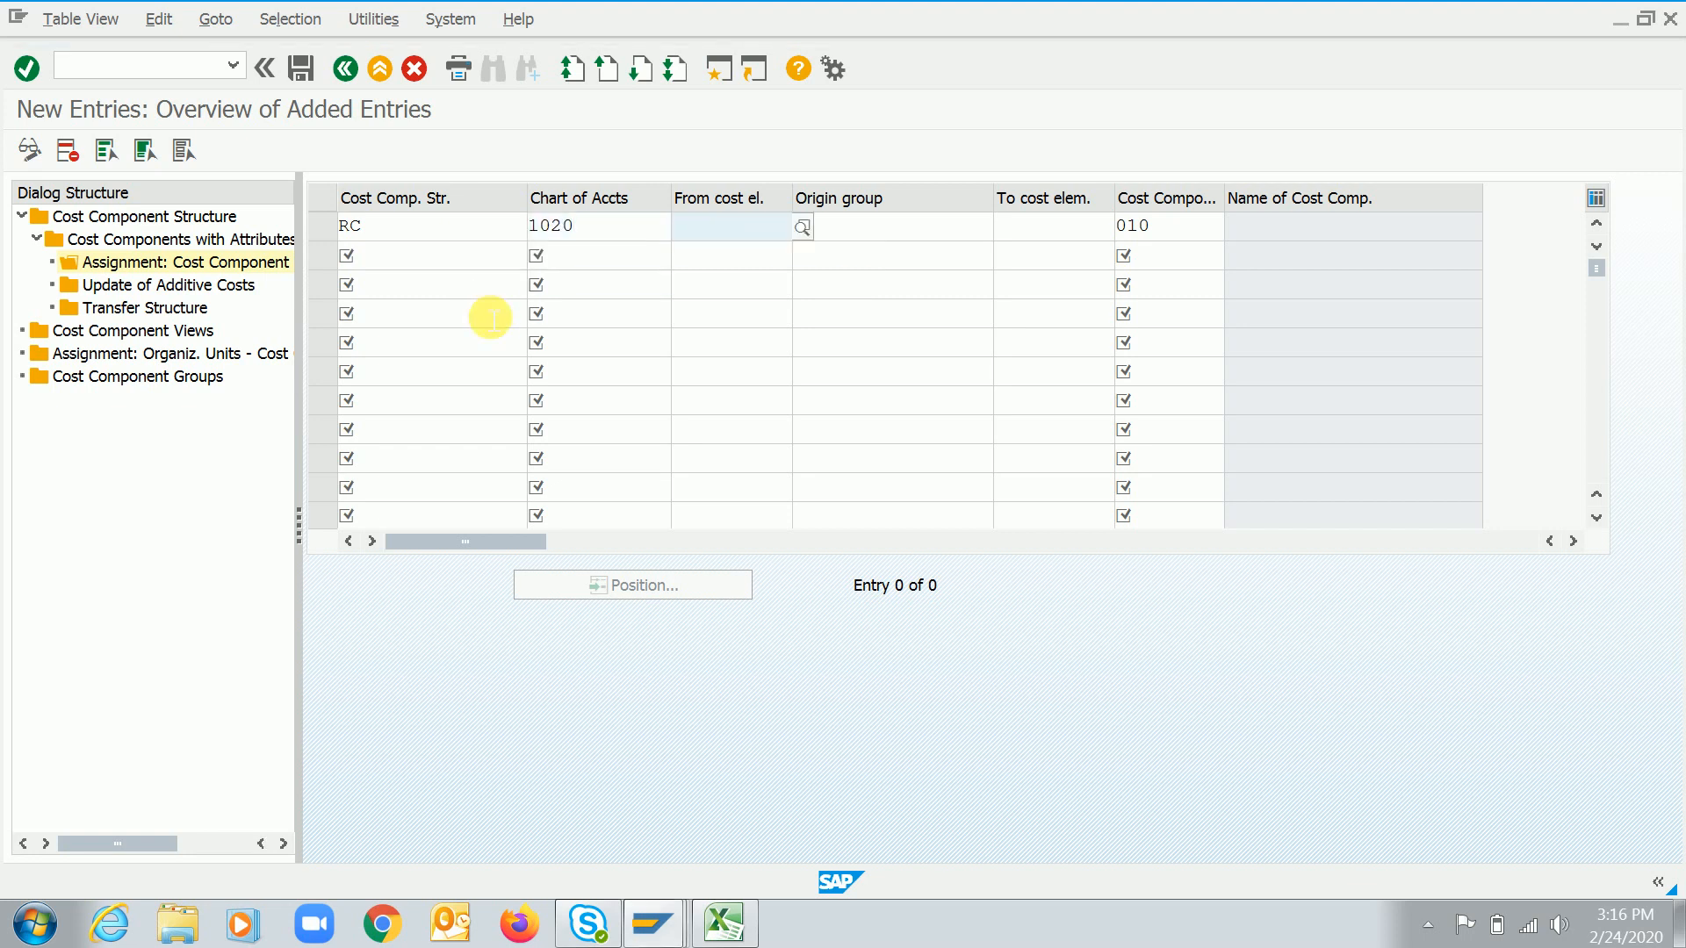
pyautogui.press('F4')
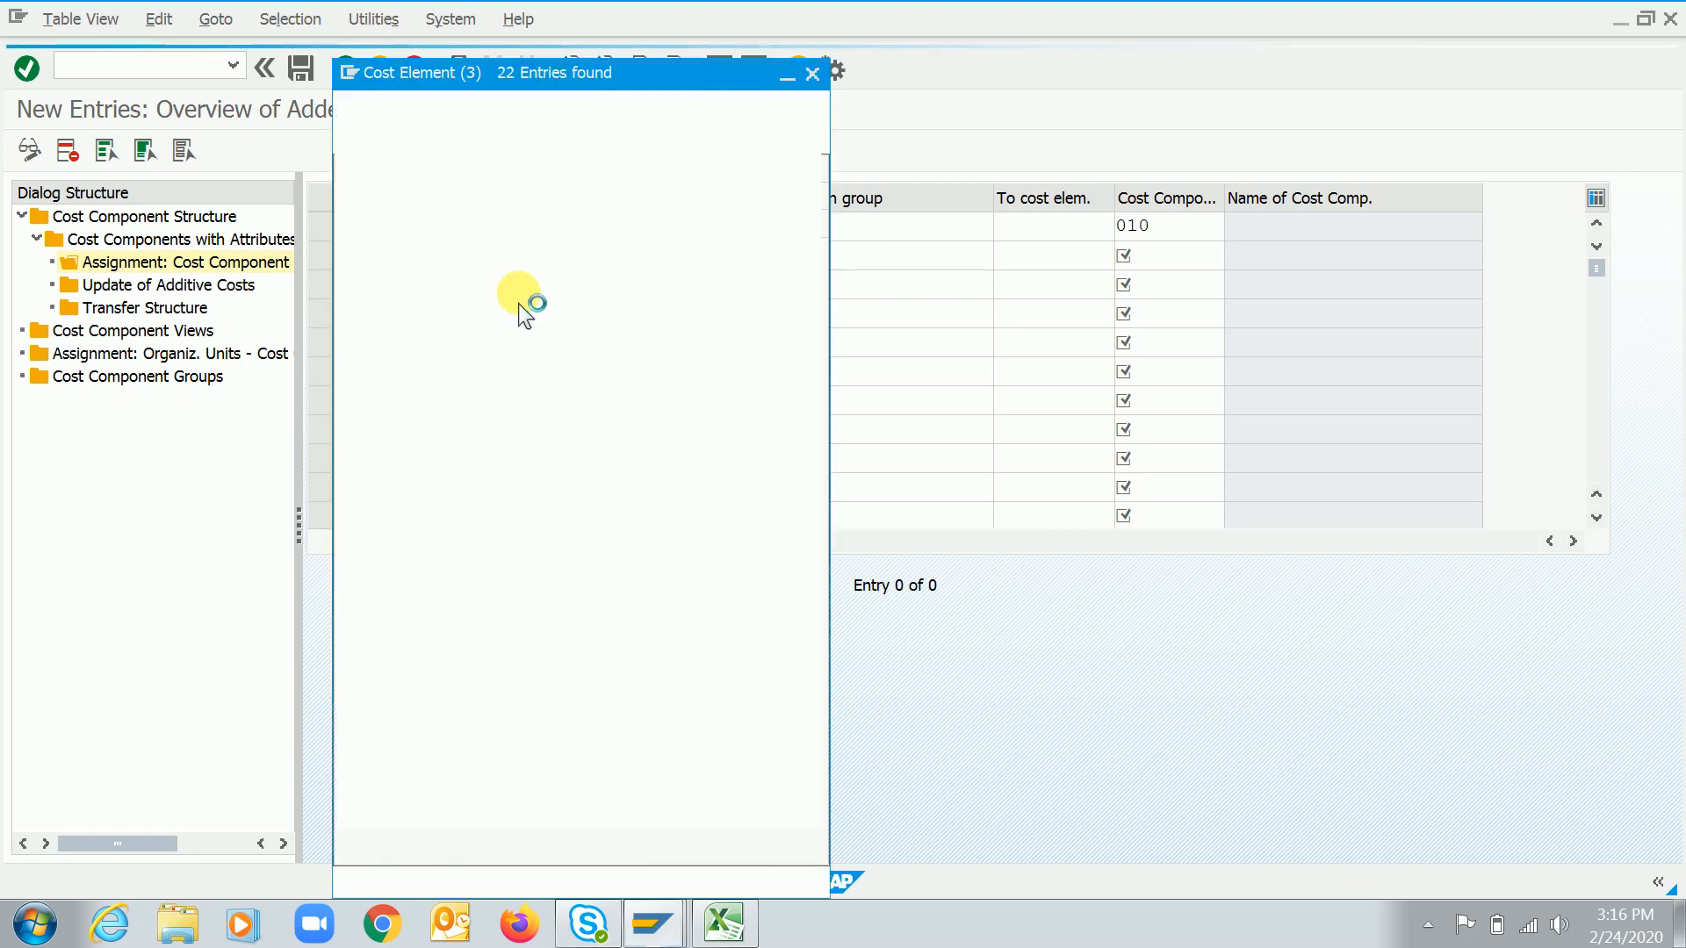
pyautogui.doubleClick(463, 274)
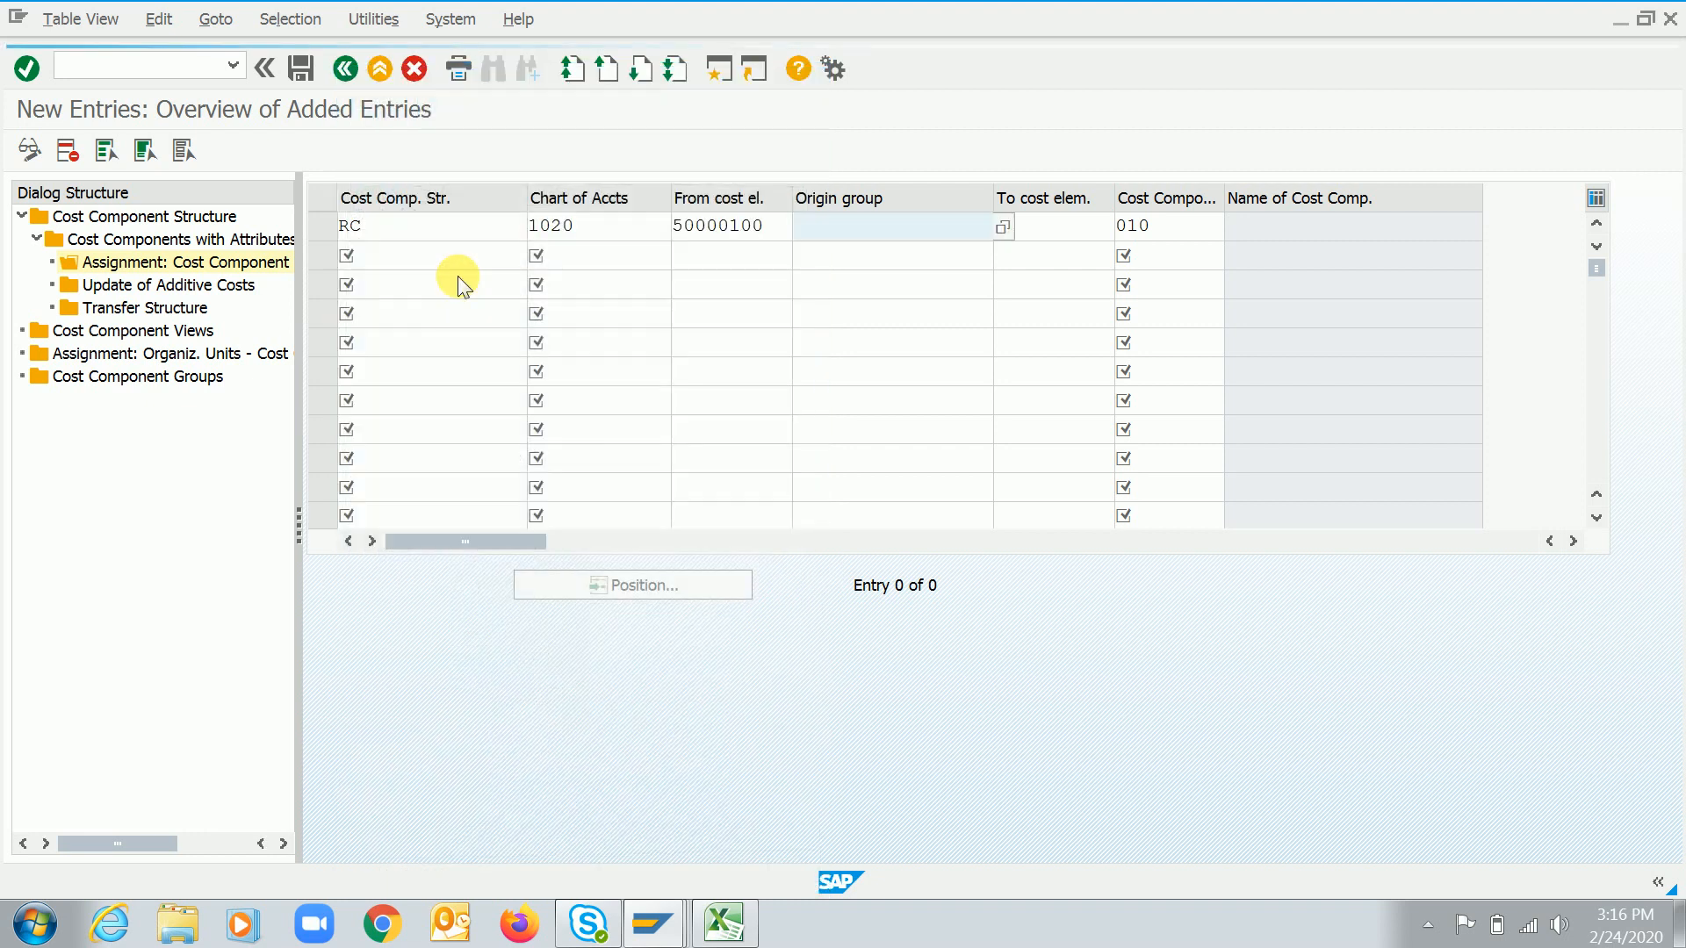
pyautogui.press('F4')
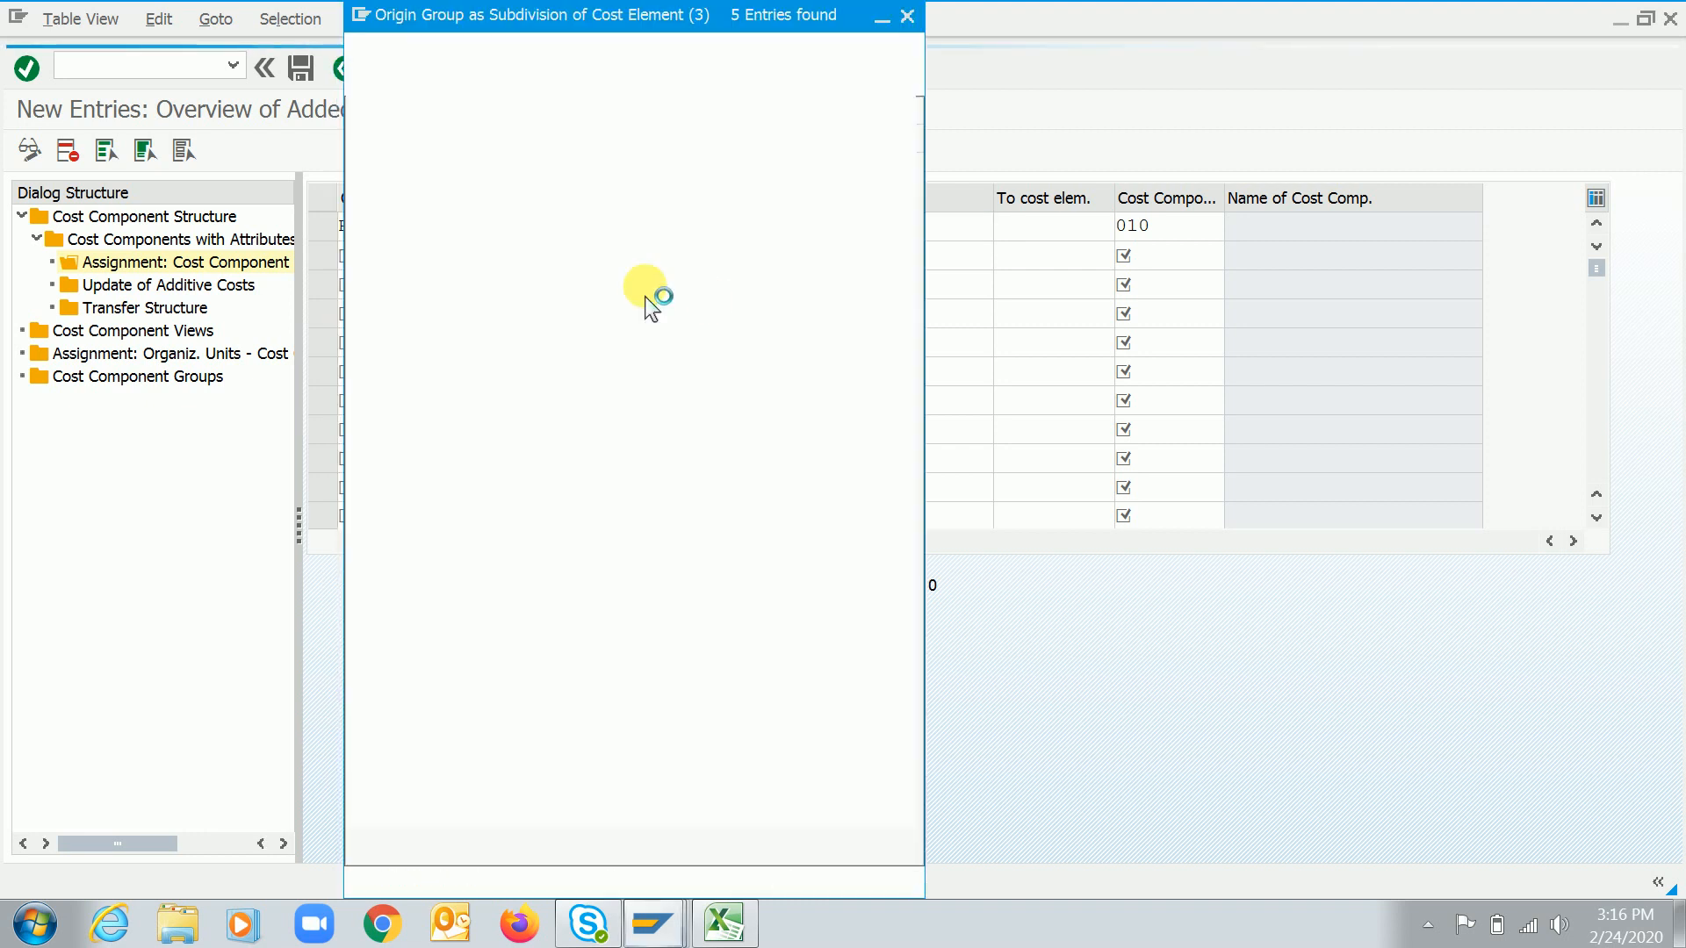
pyautogui.click(400, 214)
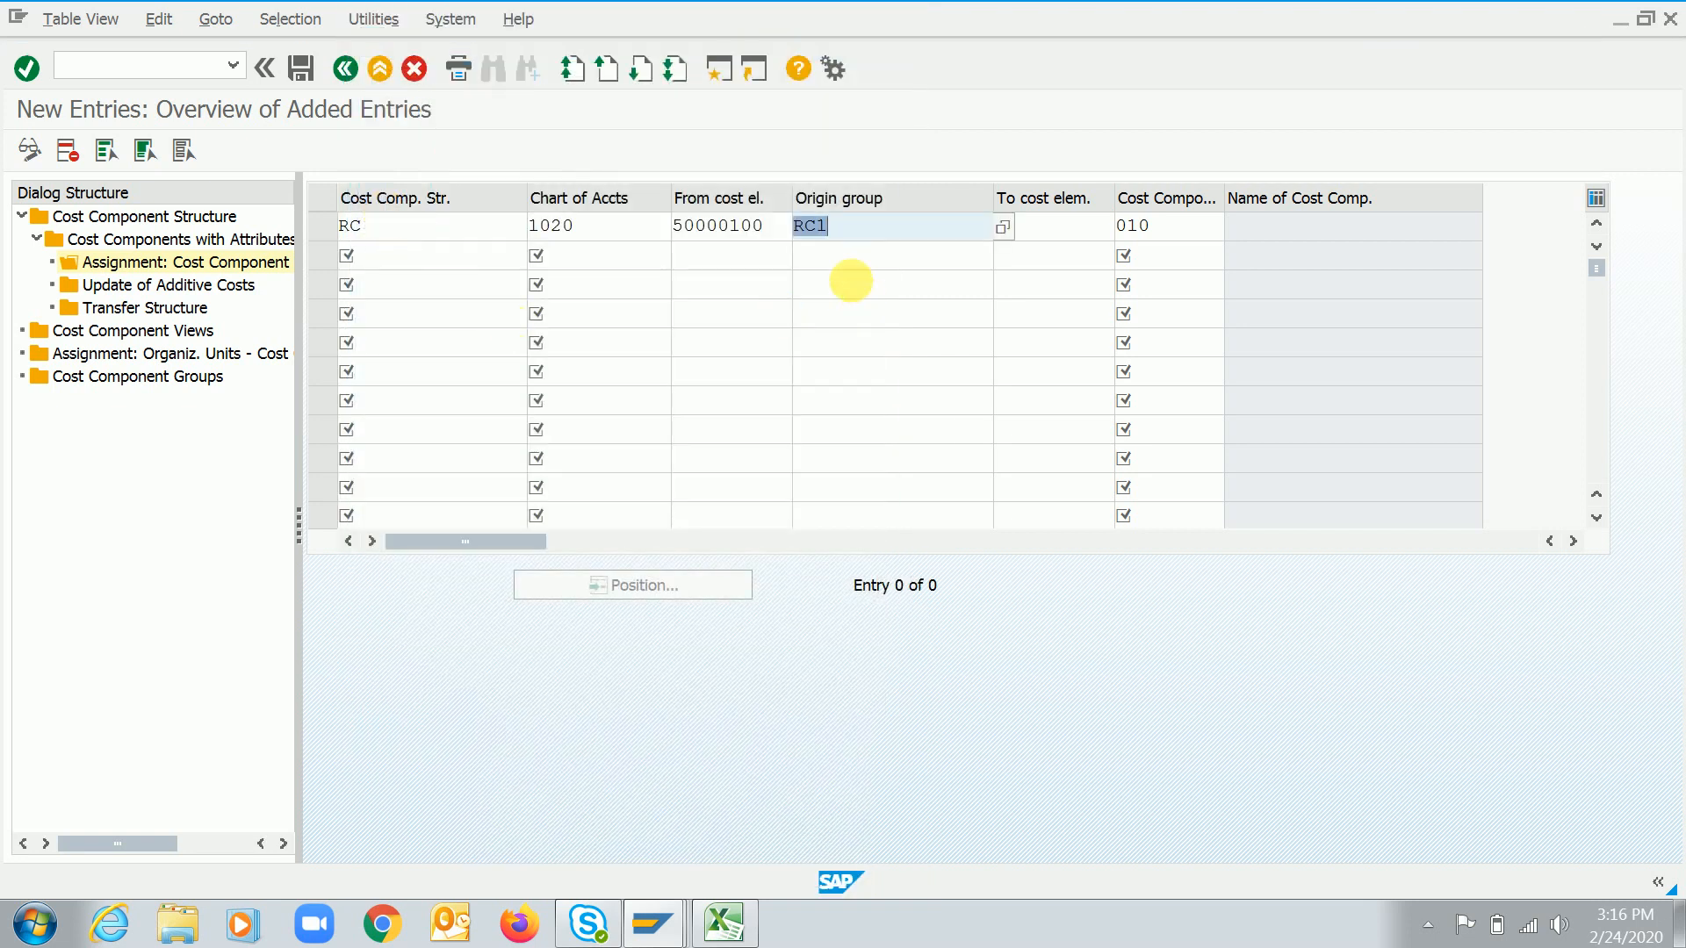
pyautogui.press('Return')
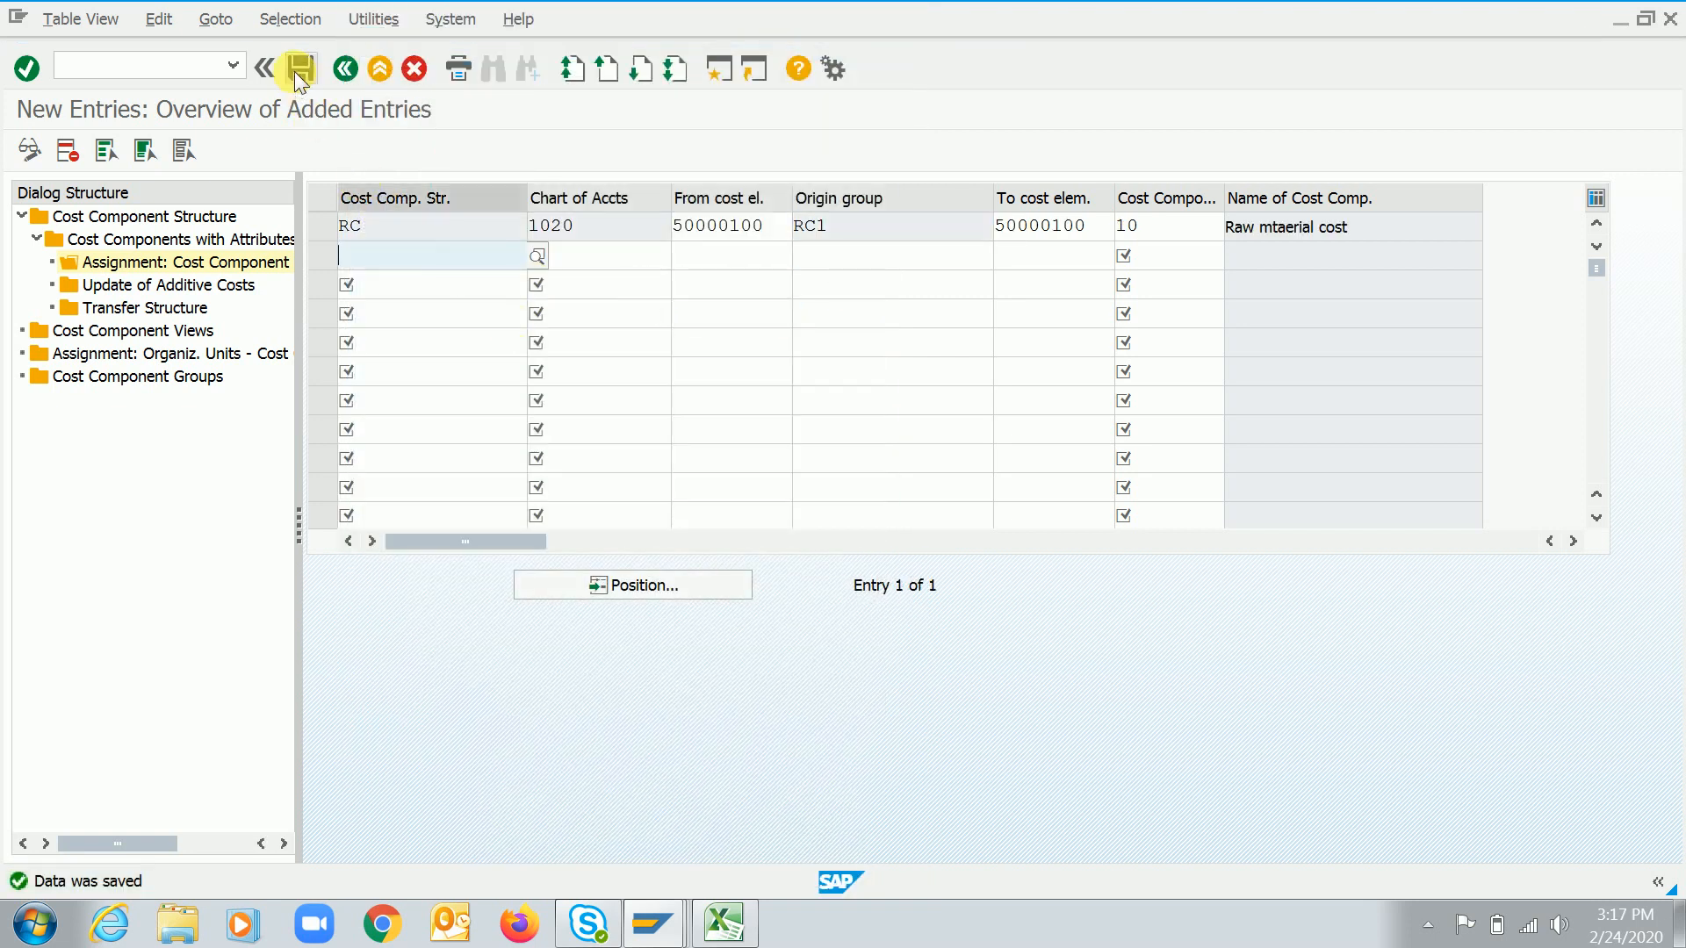
pyautogui.click(295, 71)
# Open cost component 20's cost element assignments and start a new entry
pyautogui.click(343, 71)
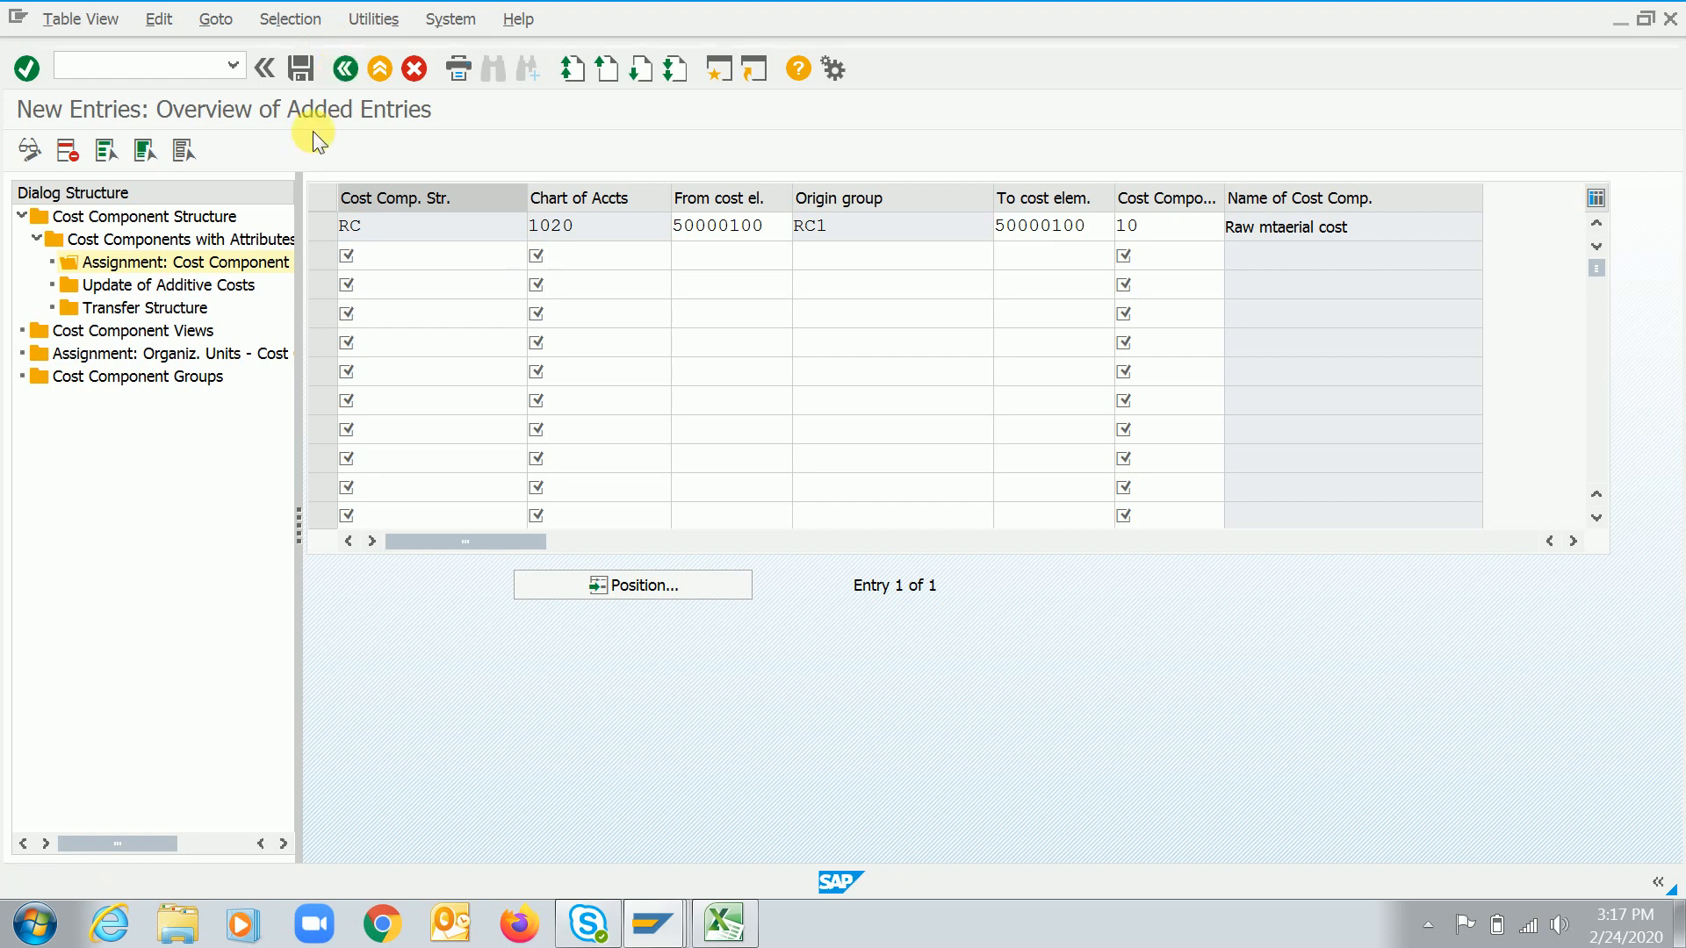
pyautogui.click(343, 68)
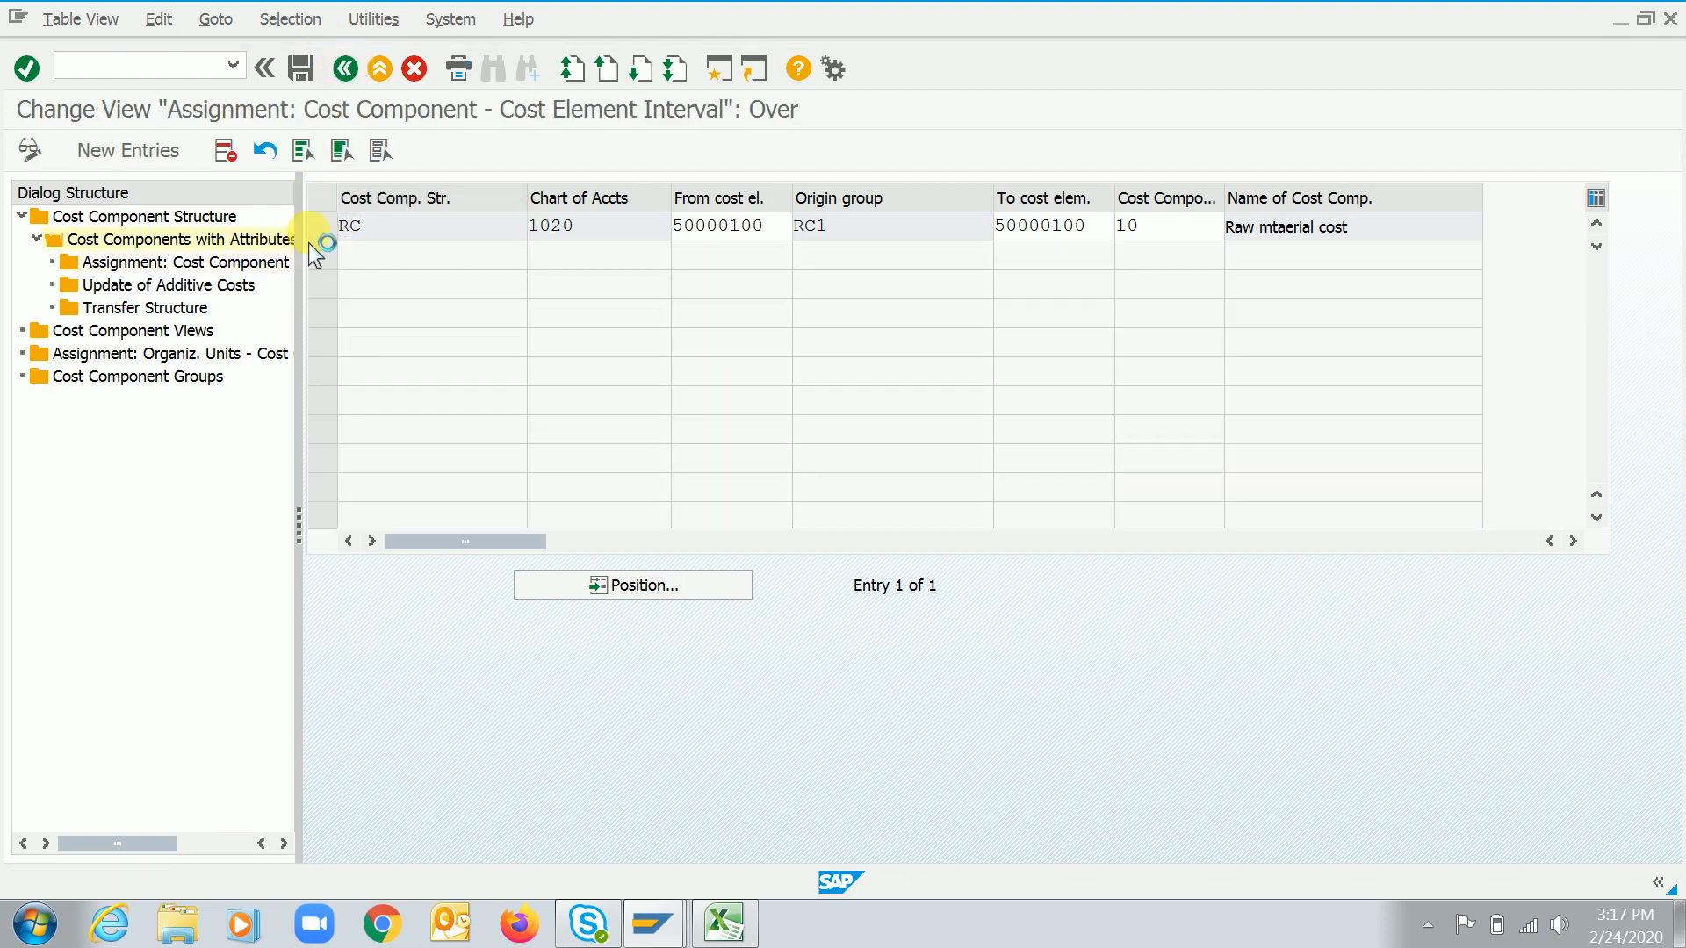
pyautogui.click(323, 260)
pyautogui.doubleClick(204, 262)
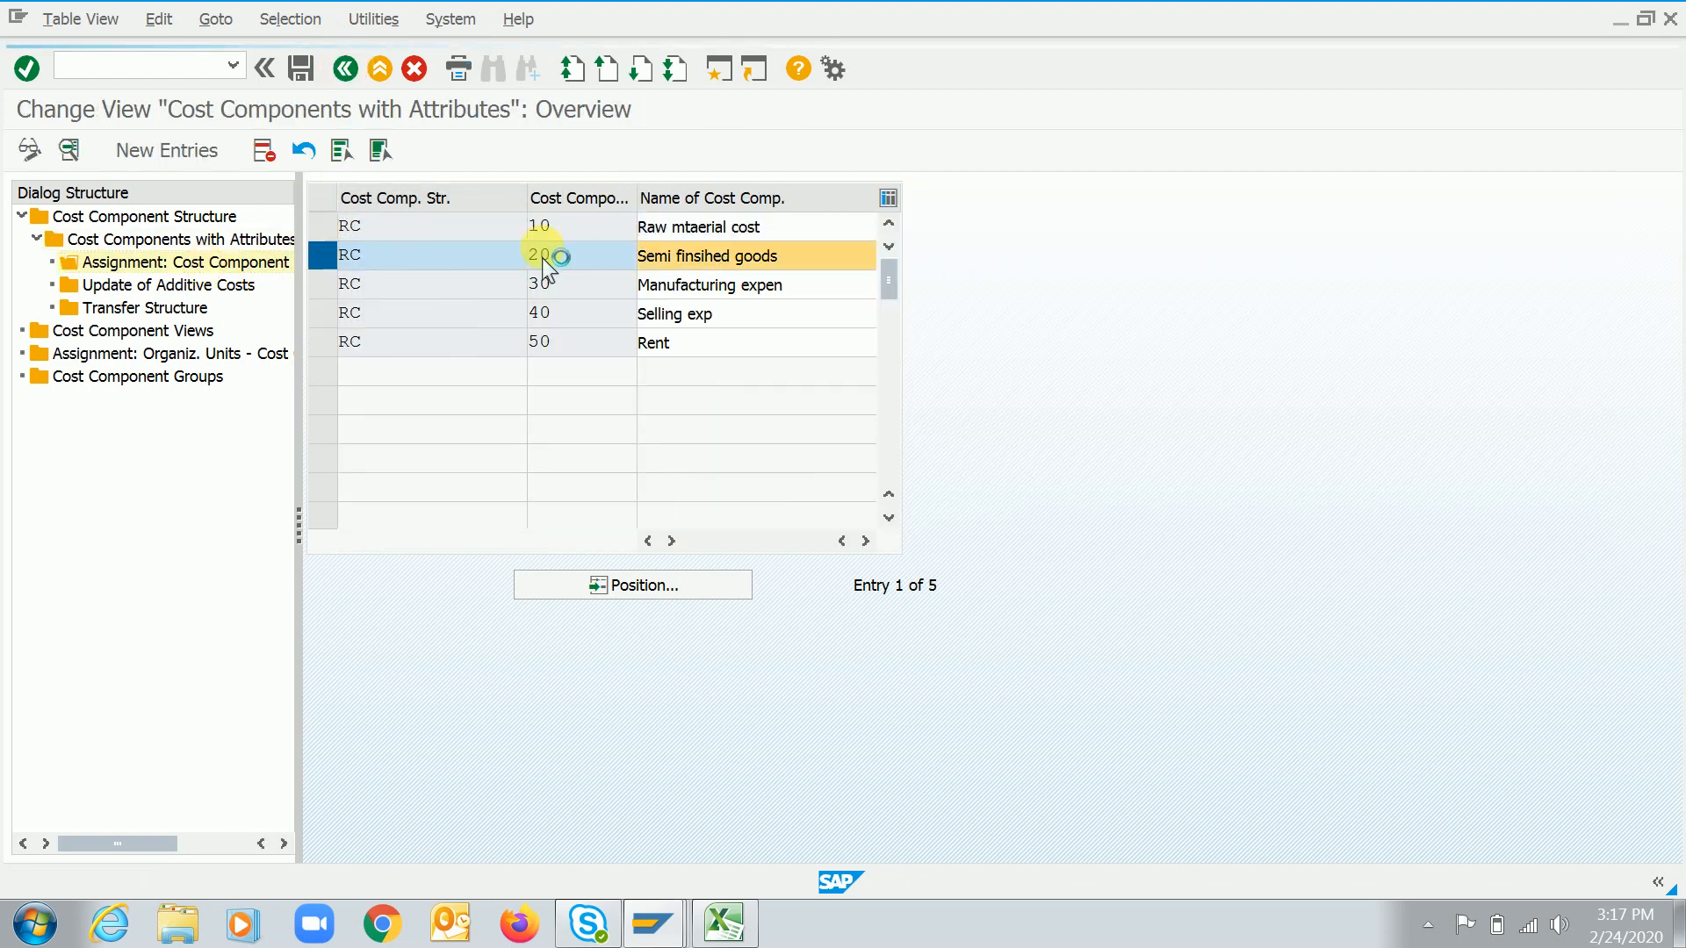
pyautogui.press('F5')
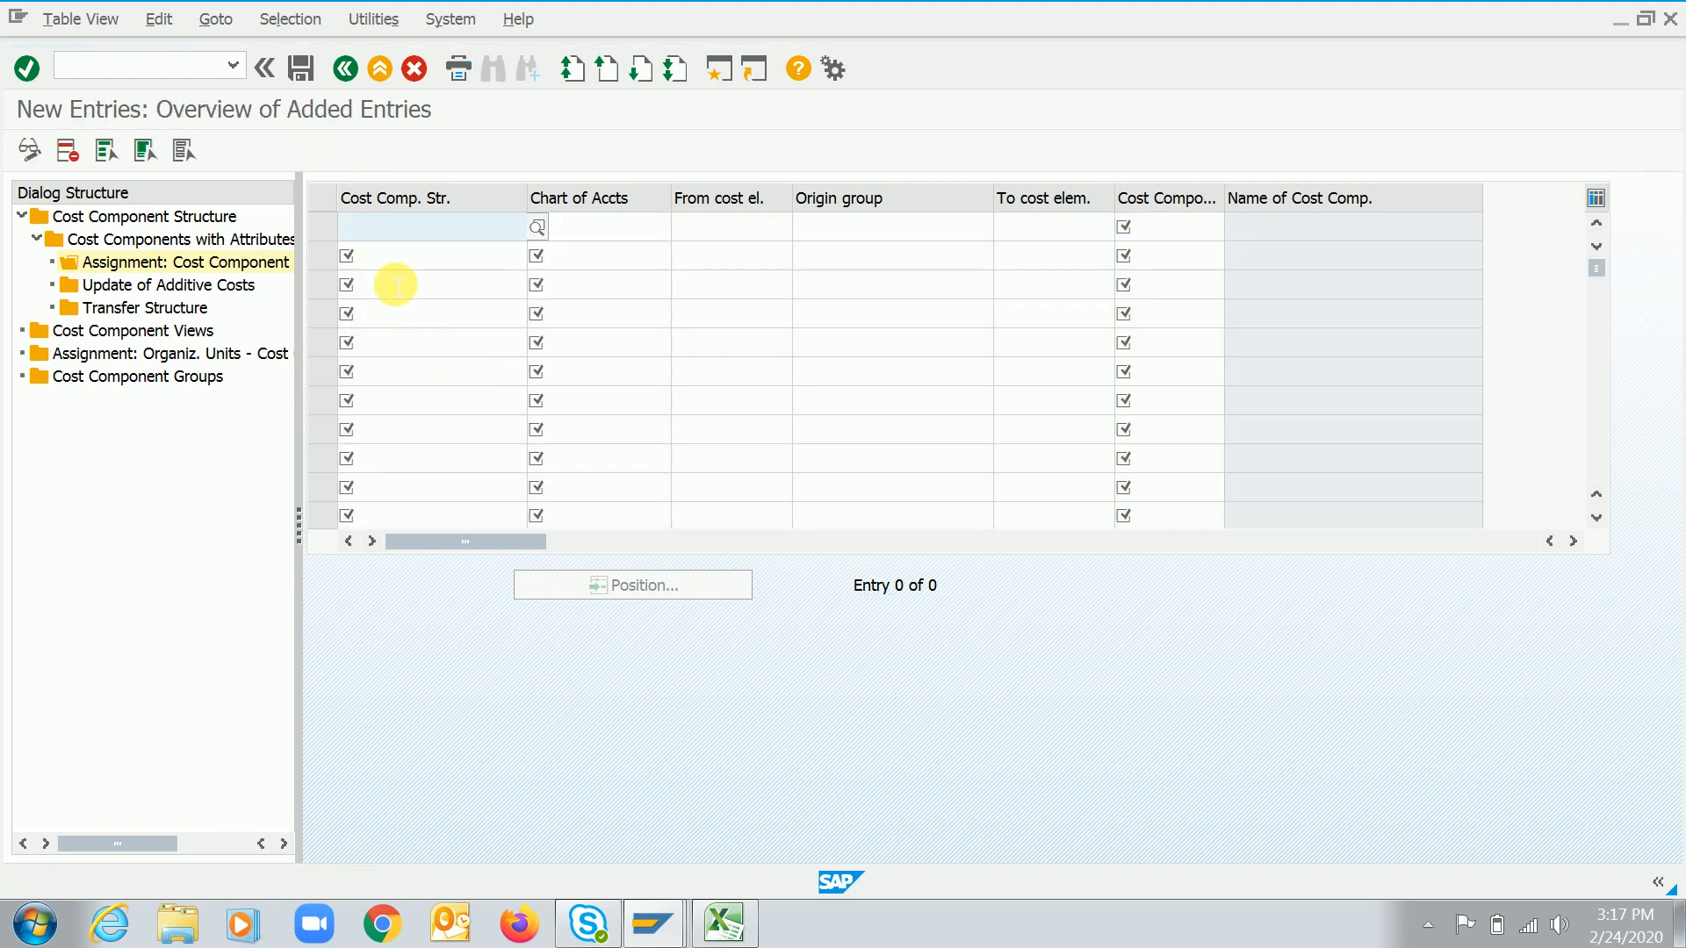
# Assign chart of accounts 1020 and cost element 50000100 to structure RC's cost component 20 and save
pyautogui.write('RC')
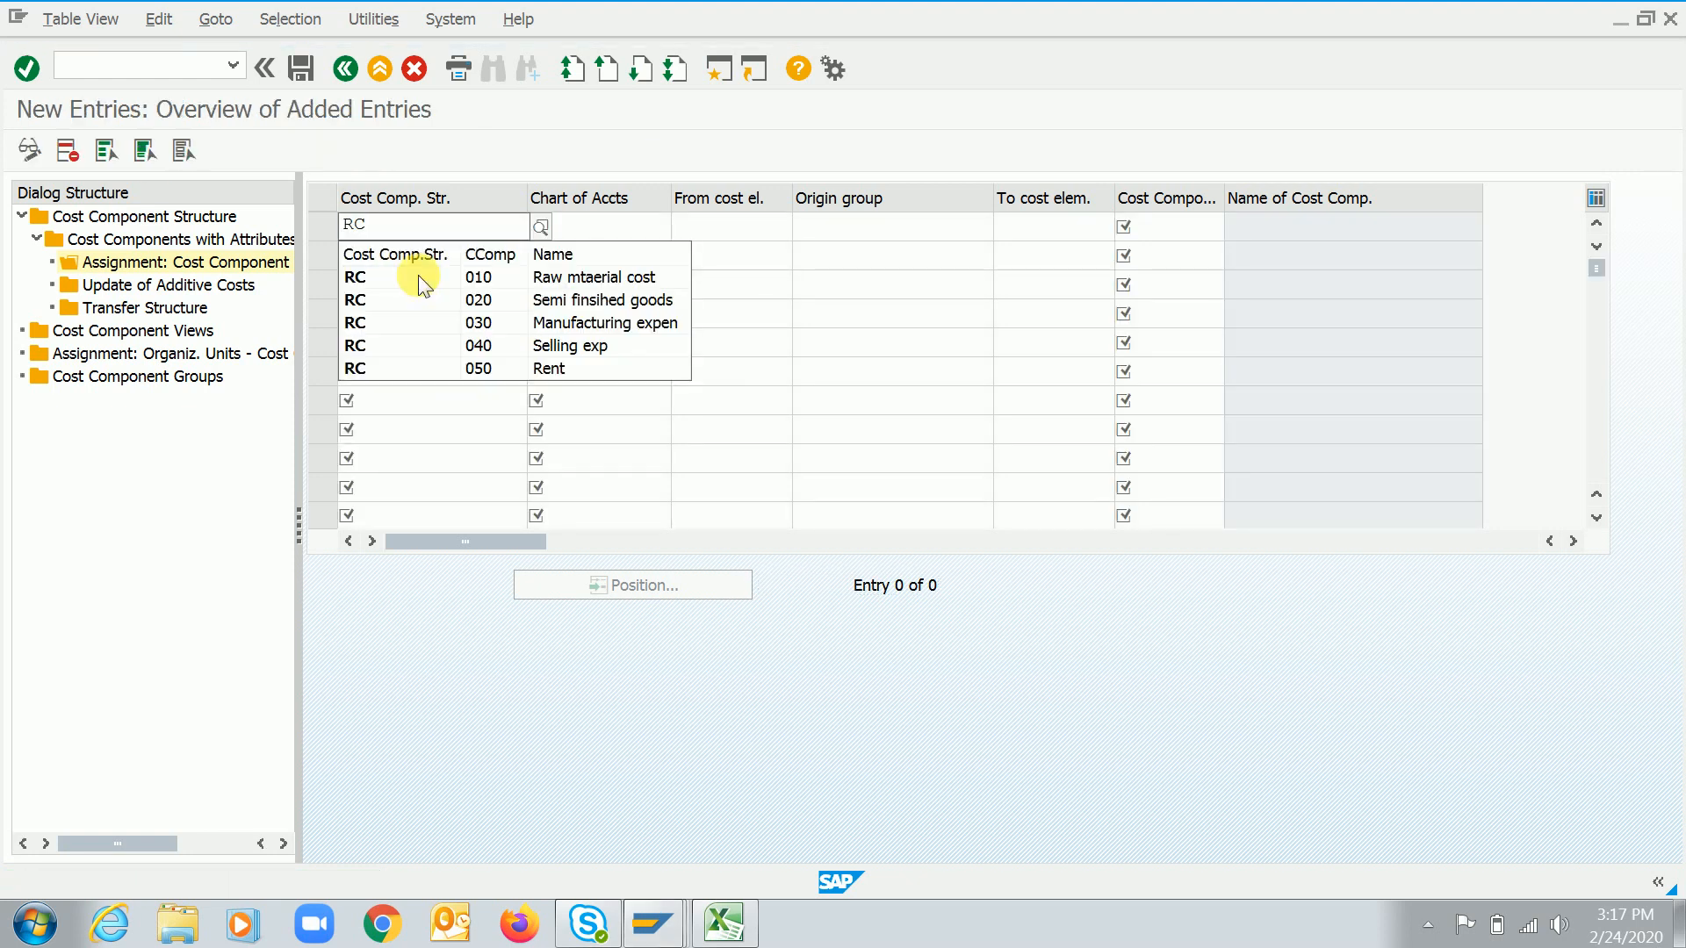
pyautogui.click(421, 293)
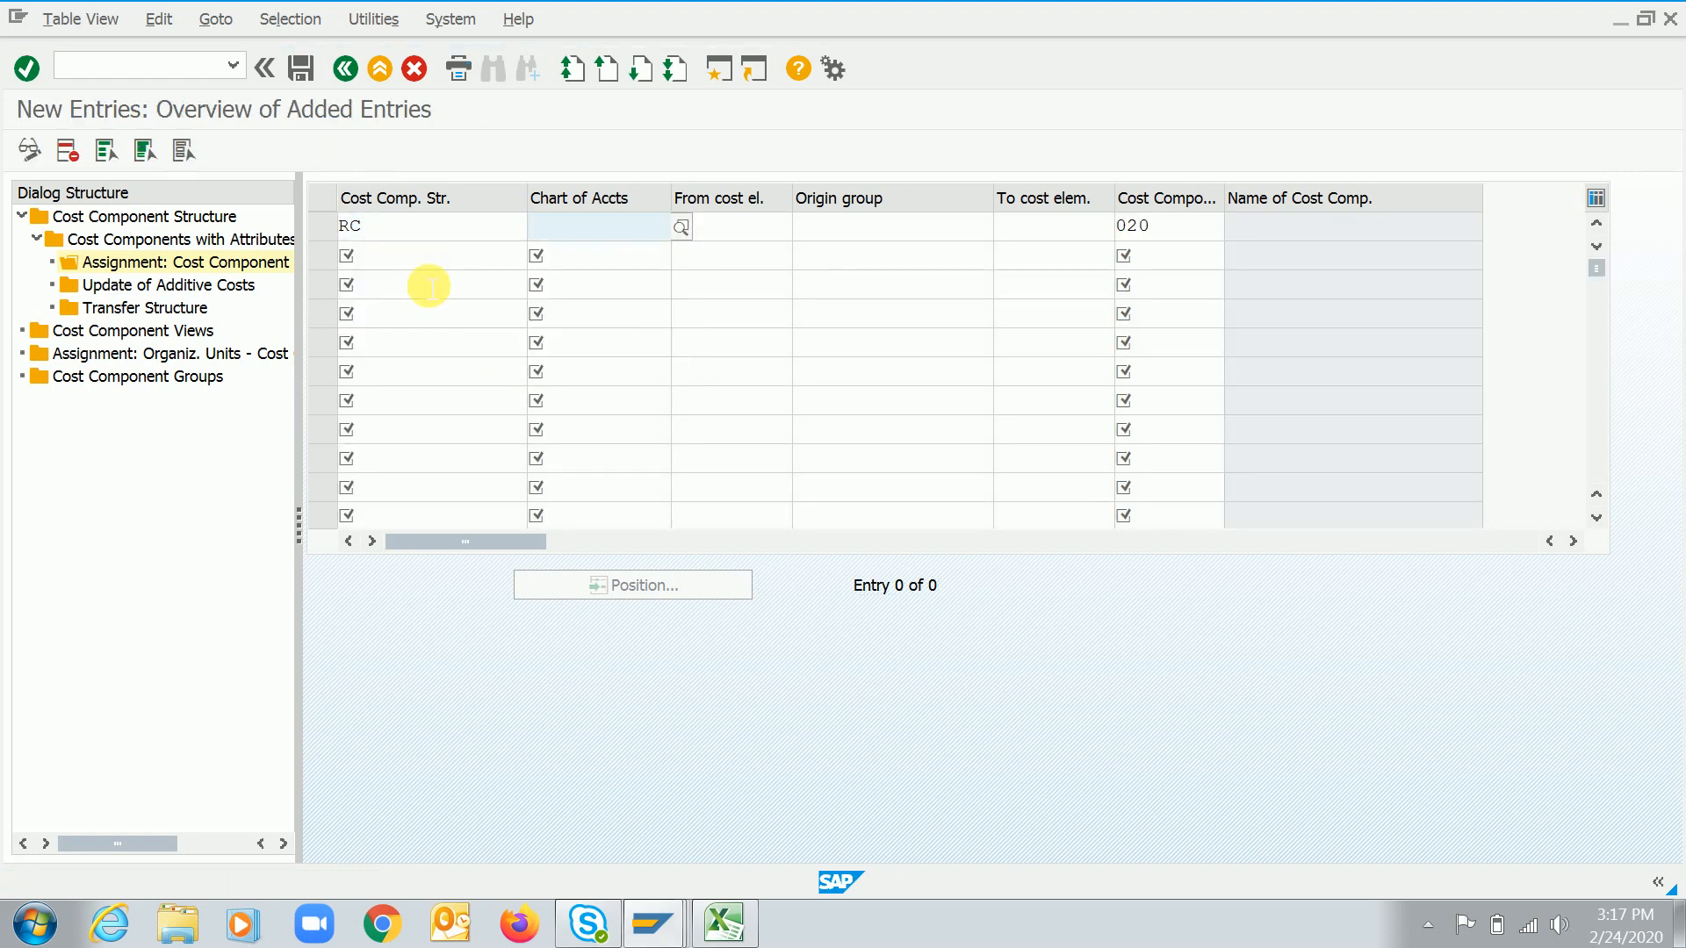
pyautogui.press('Tab')
pyautogui.write('1020')
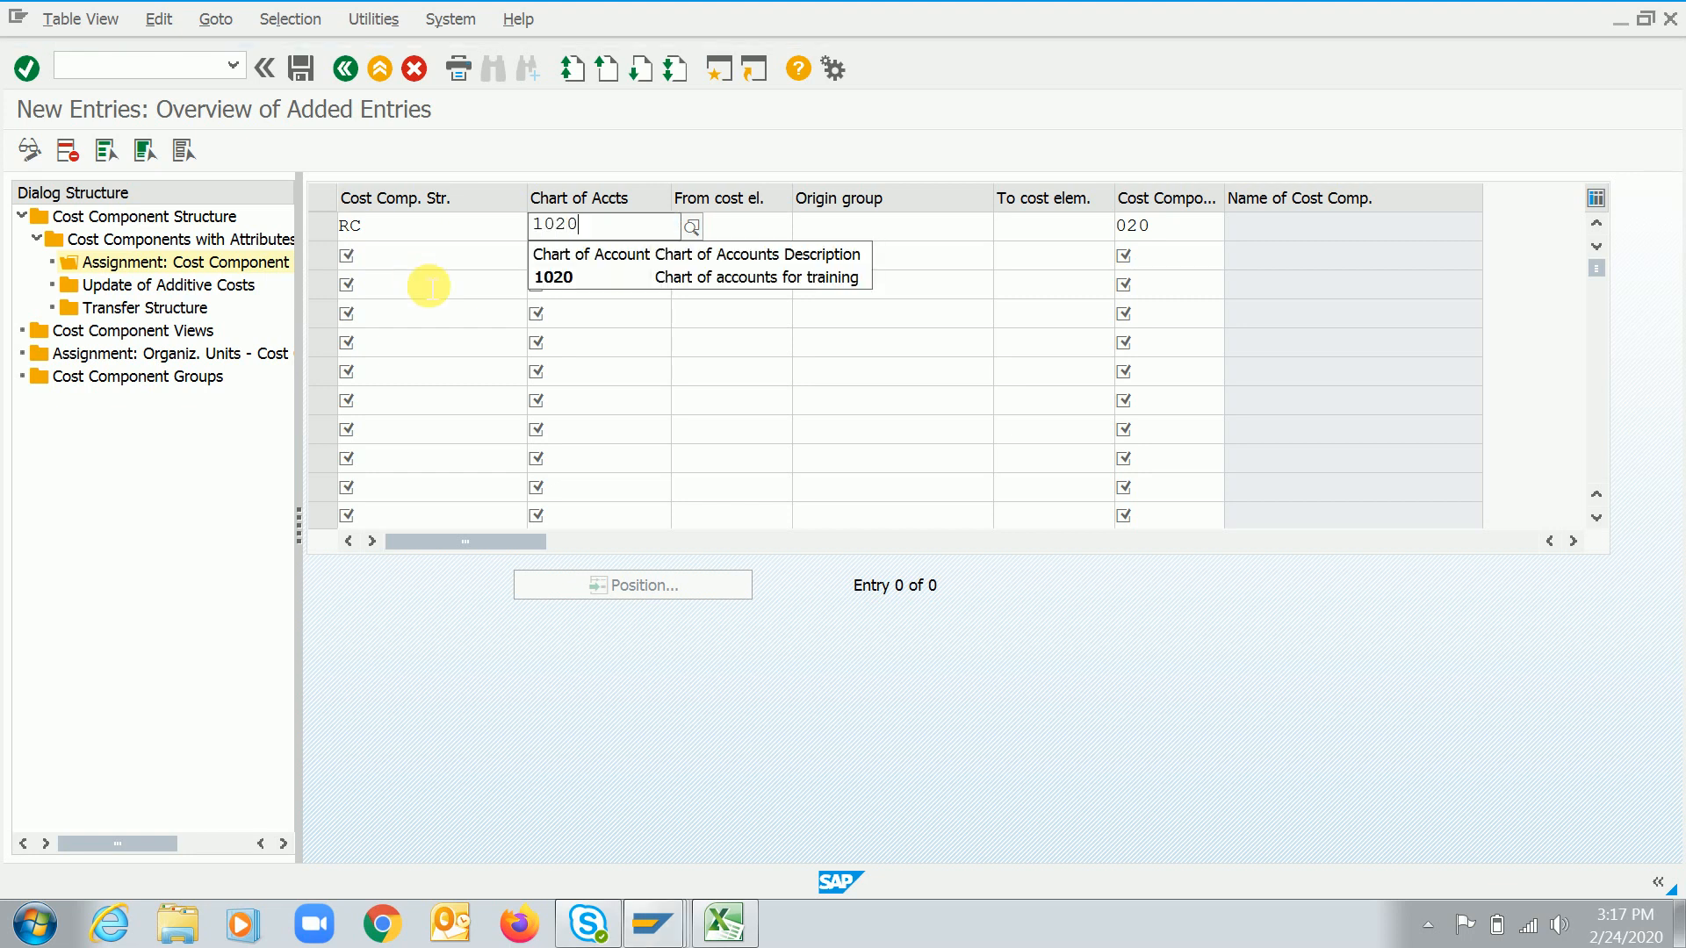
pyautogui.press('Down')
pyautogui.press('Tab')
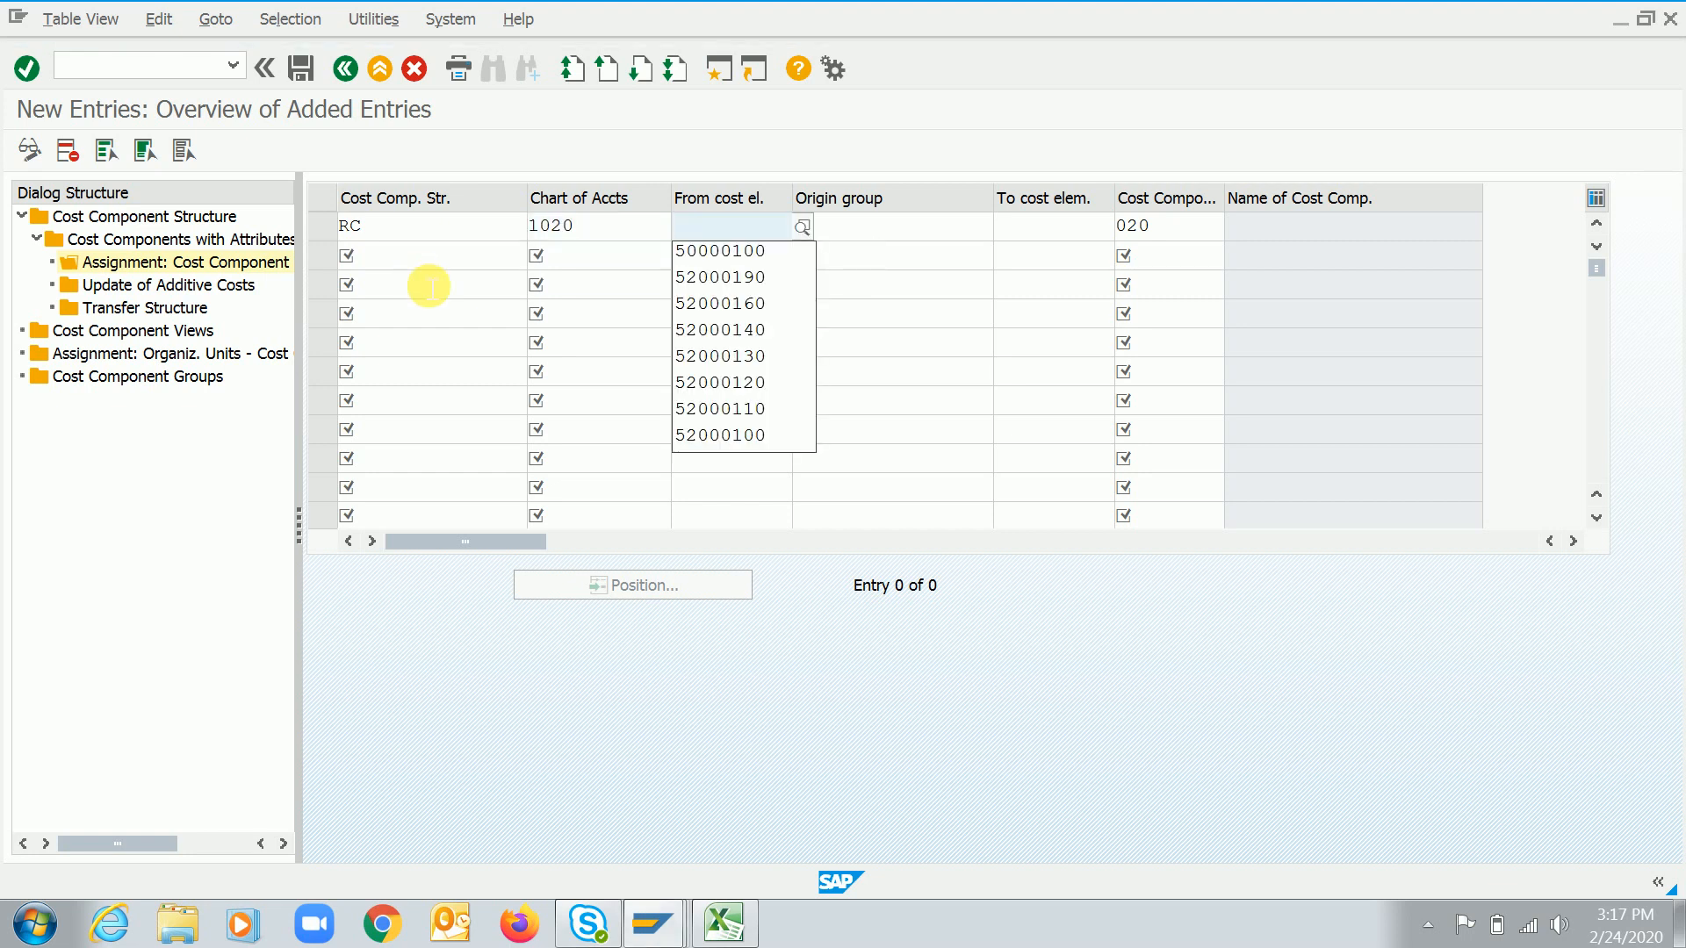
pyautogui.press('Down')
pyautogui.press('Return')
pyautogui.press('Return')
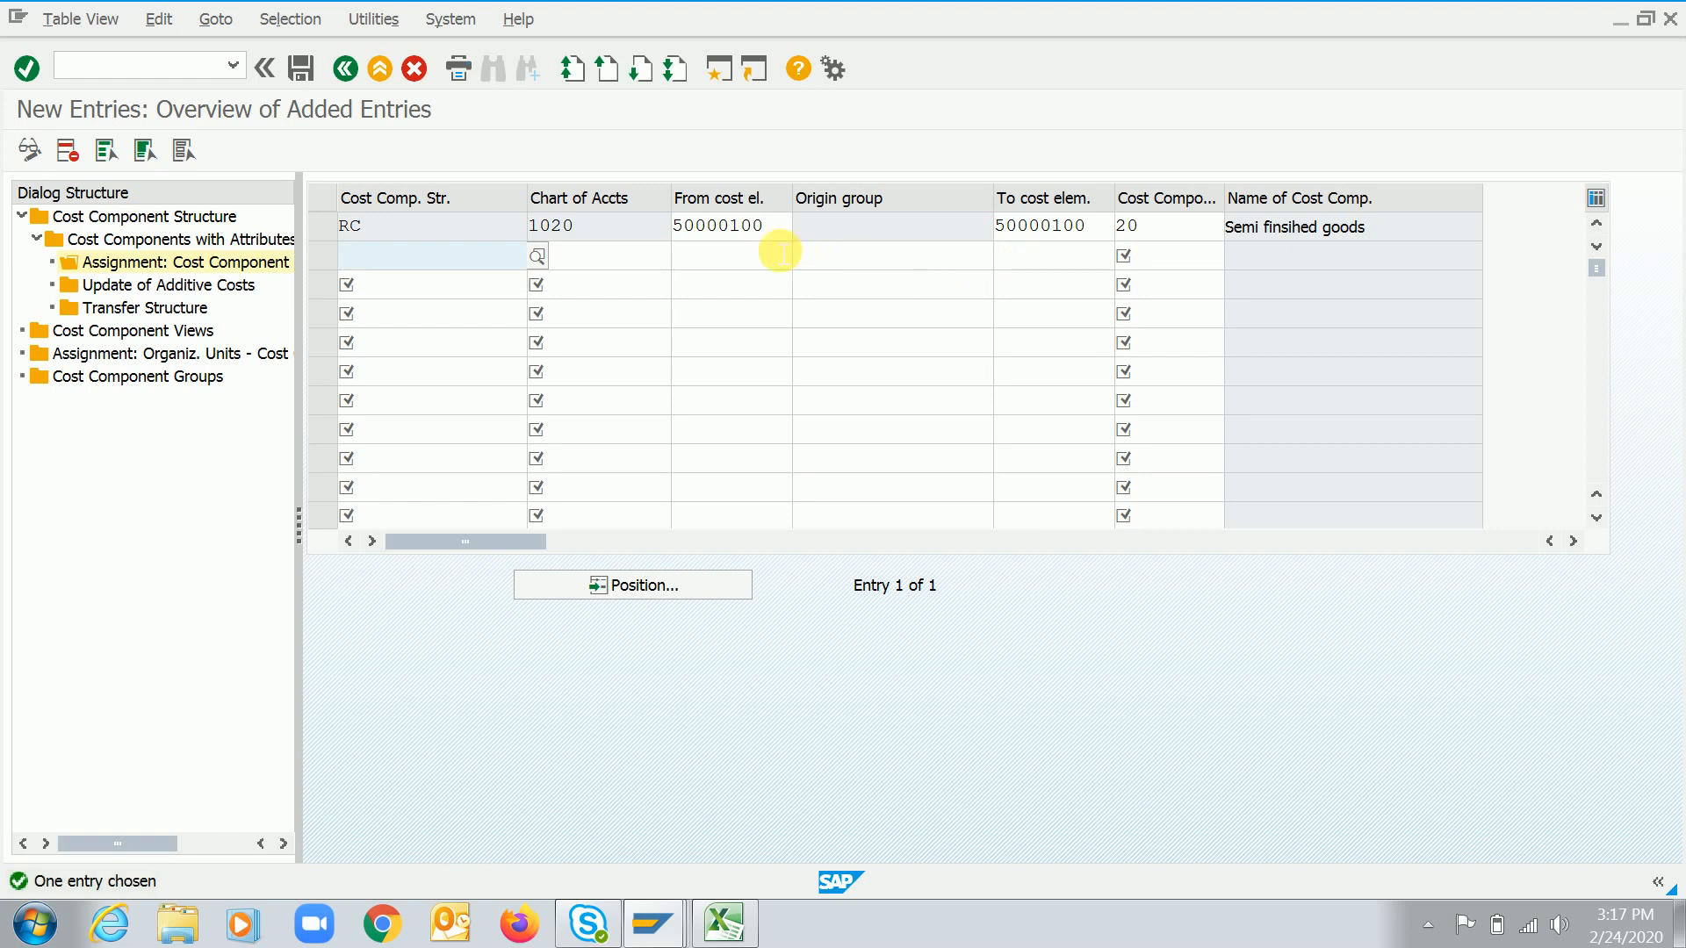
pyautogui.click(771, 227)
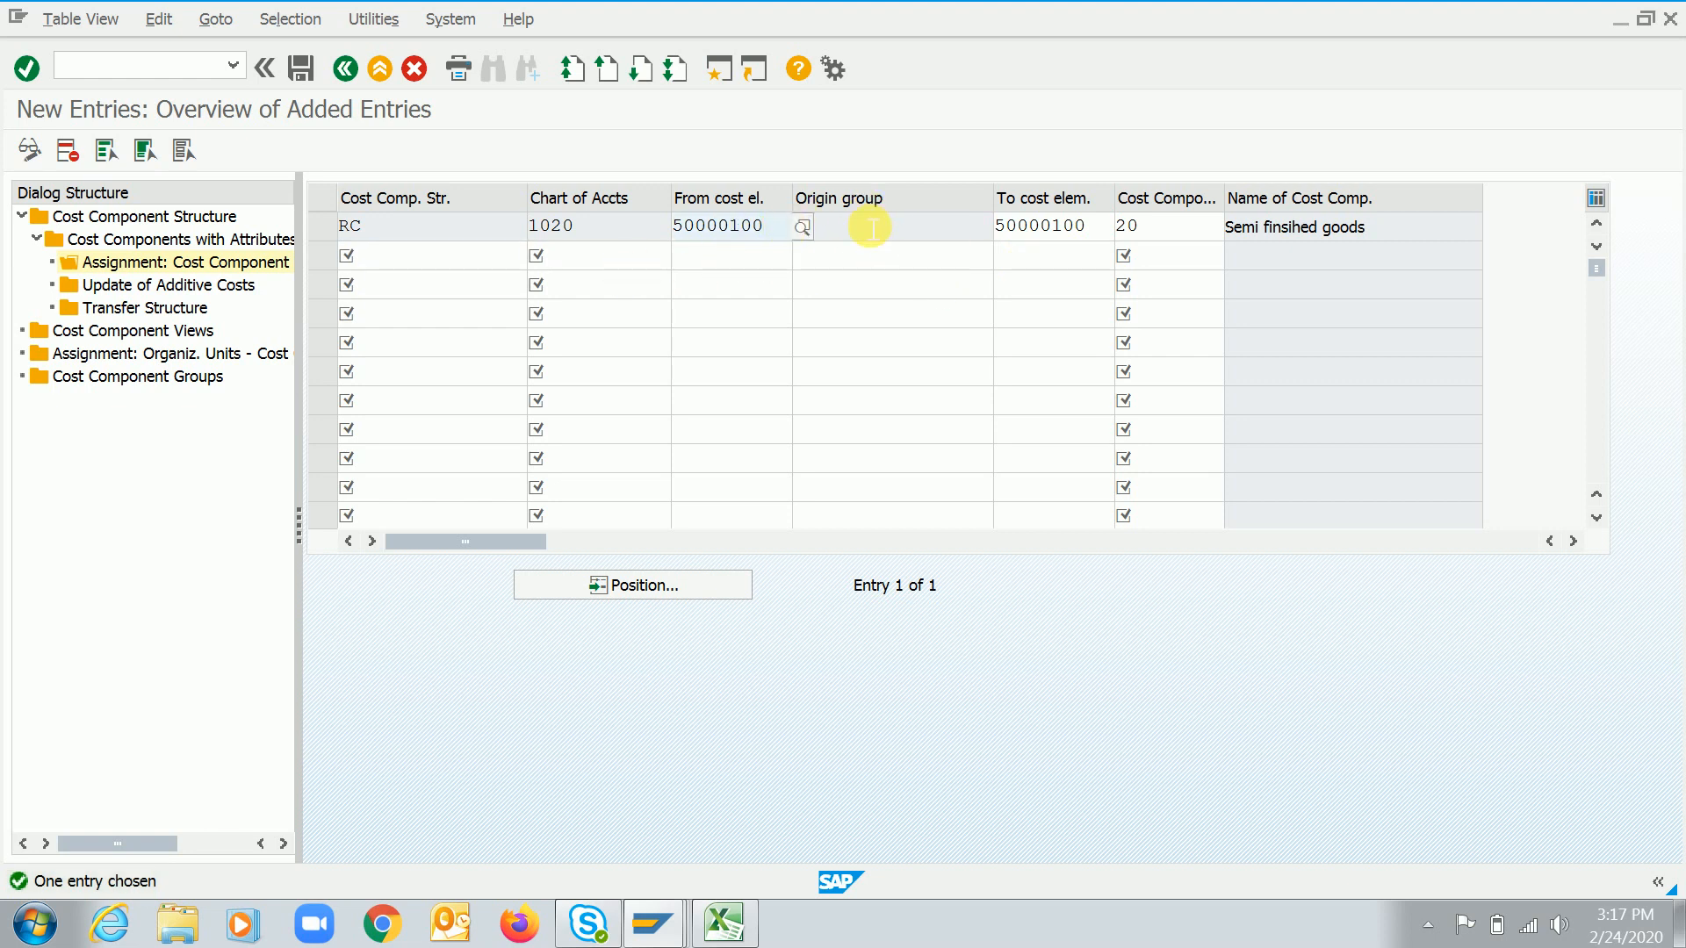
pyautogui.press('Tab')
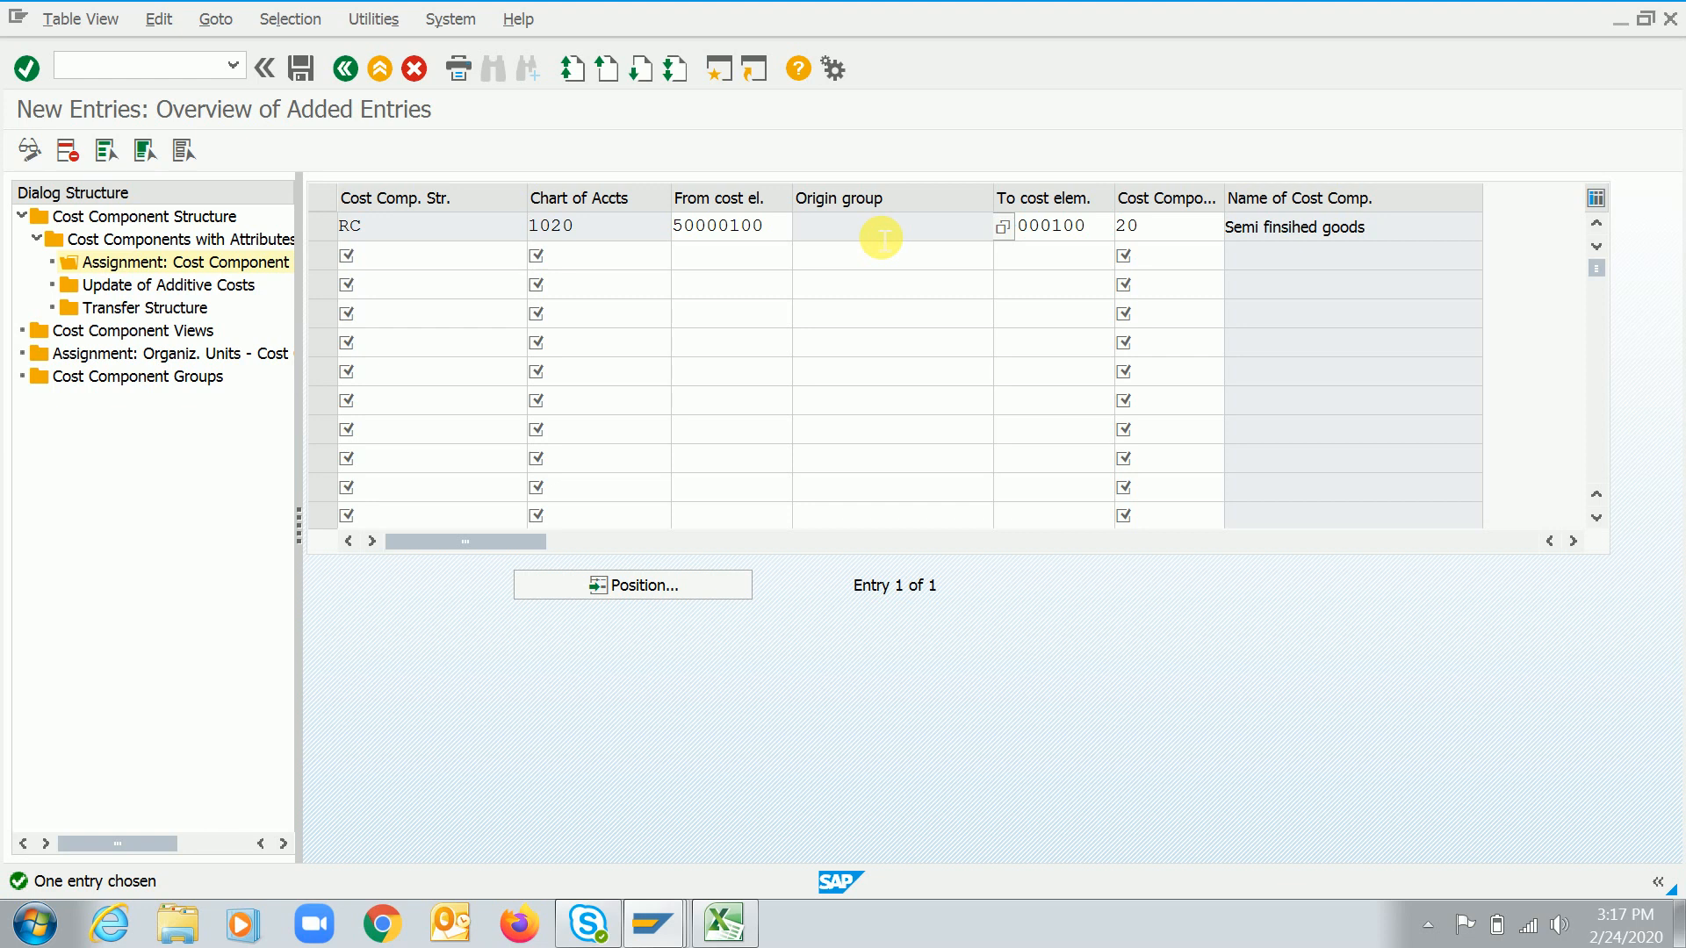
pyautogui.hotkey('ctrl', 's')
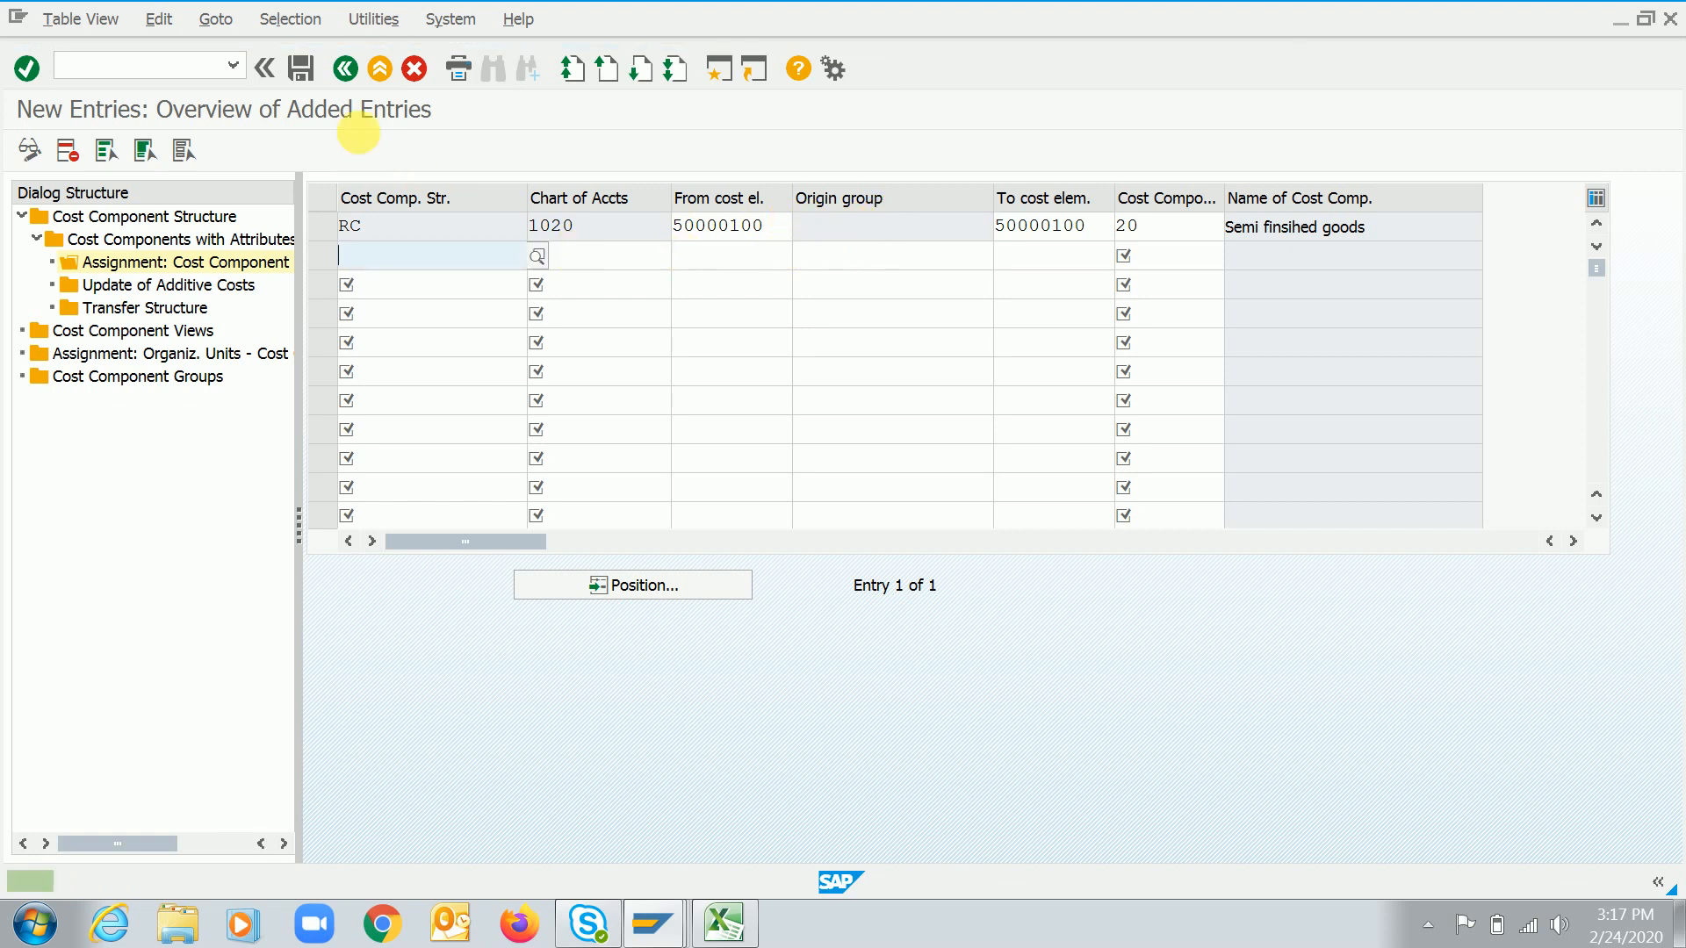
pyautogui.click(300, 68)
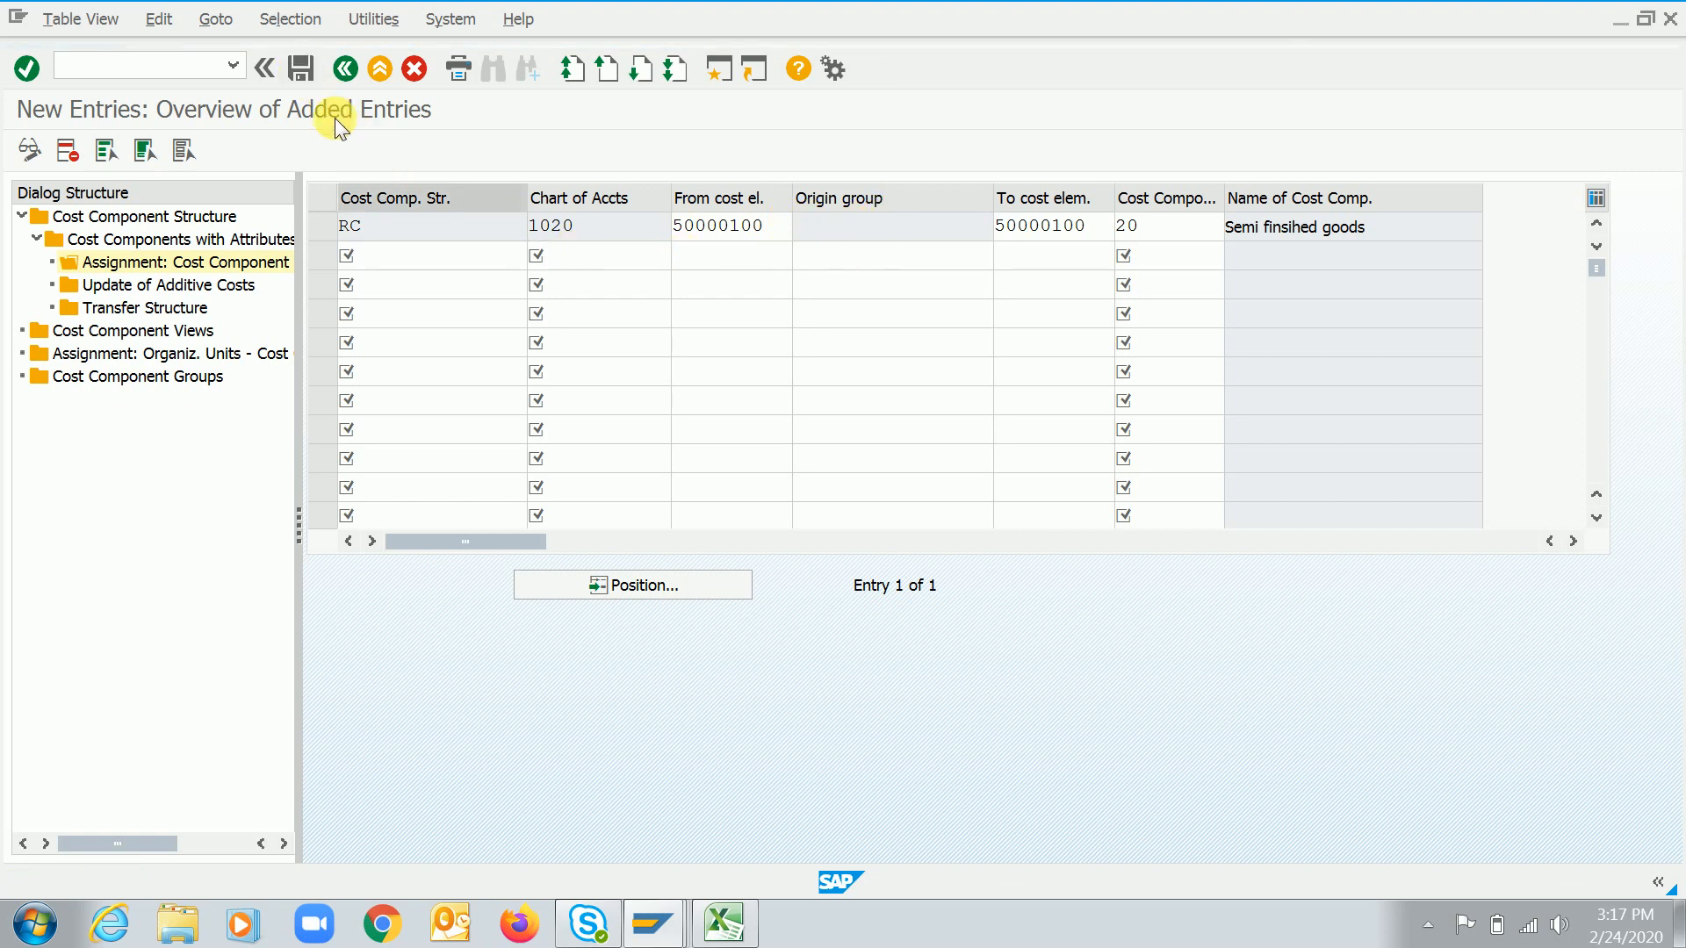
pyautogui.click(780, 232)
pyautogui.press('Return')
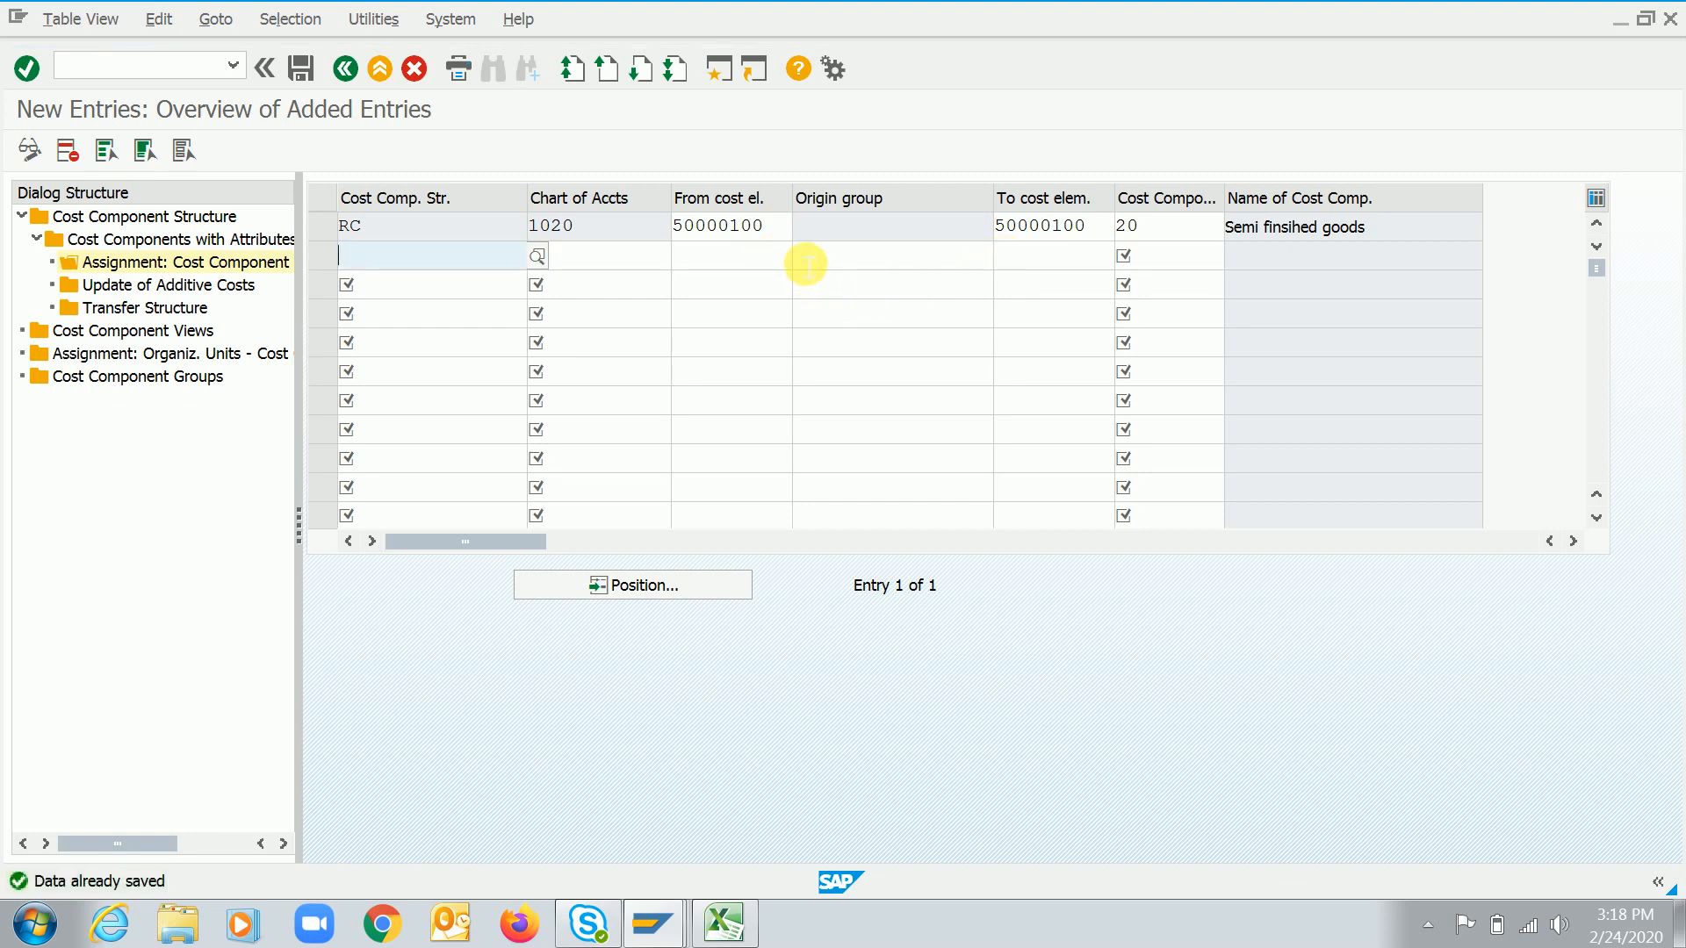
pyautogui.click(858, 240)
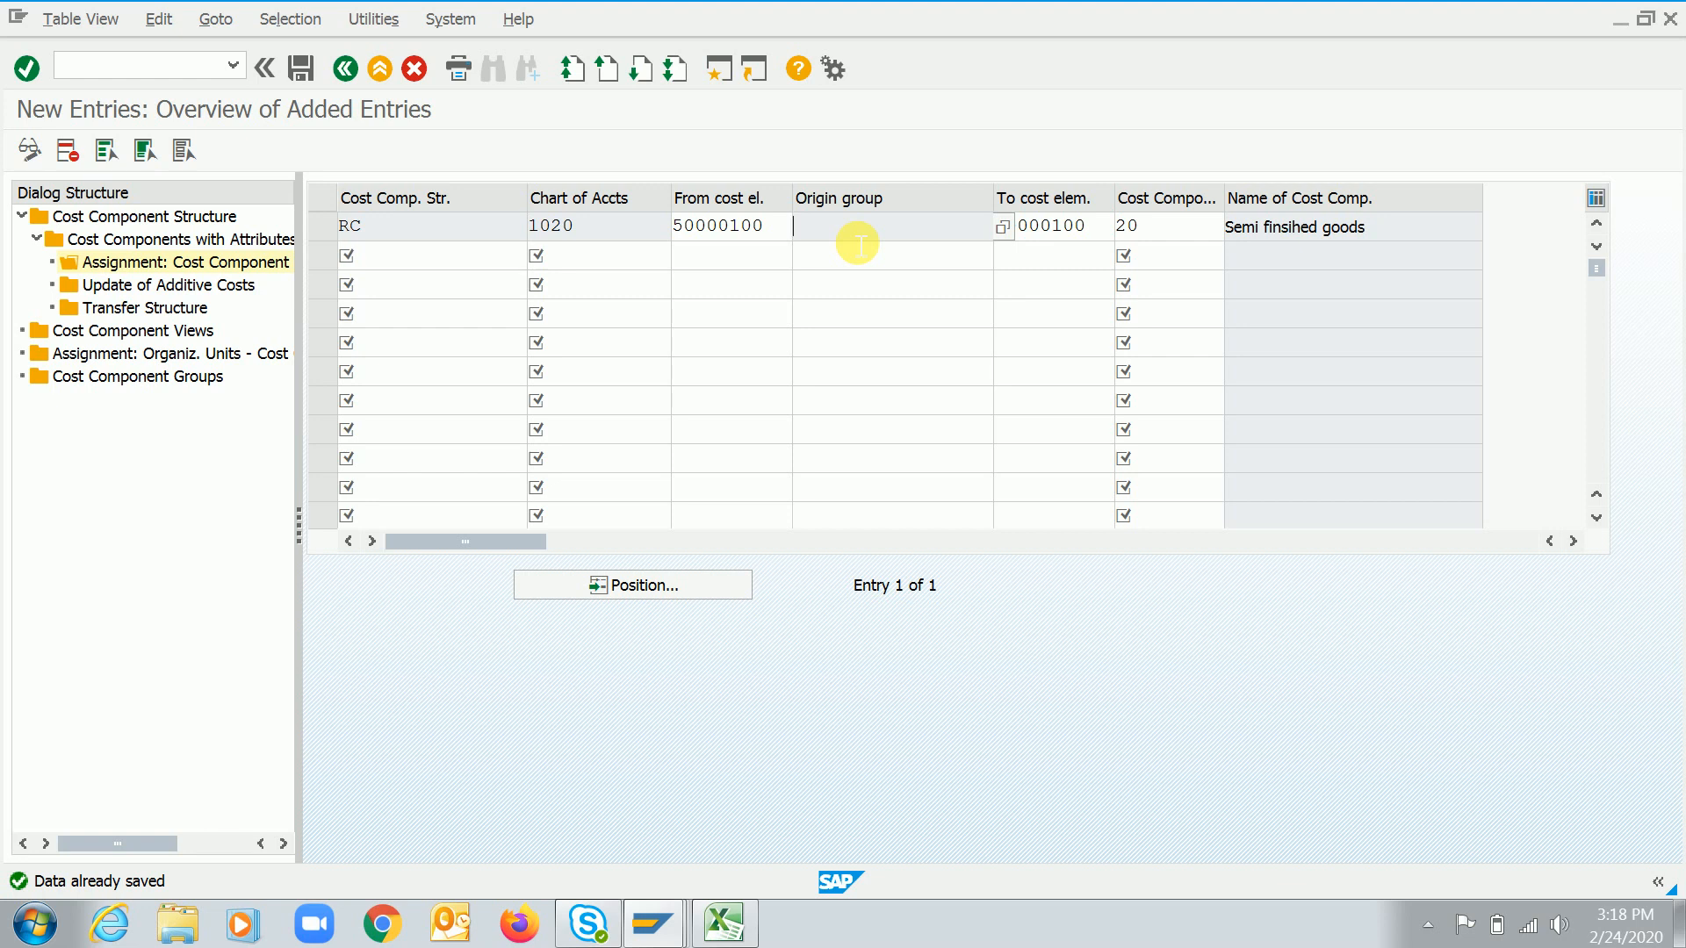
pyautogui.press('Return')
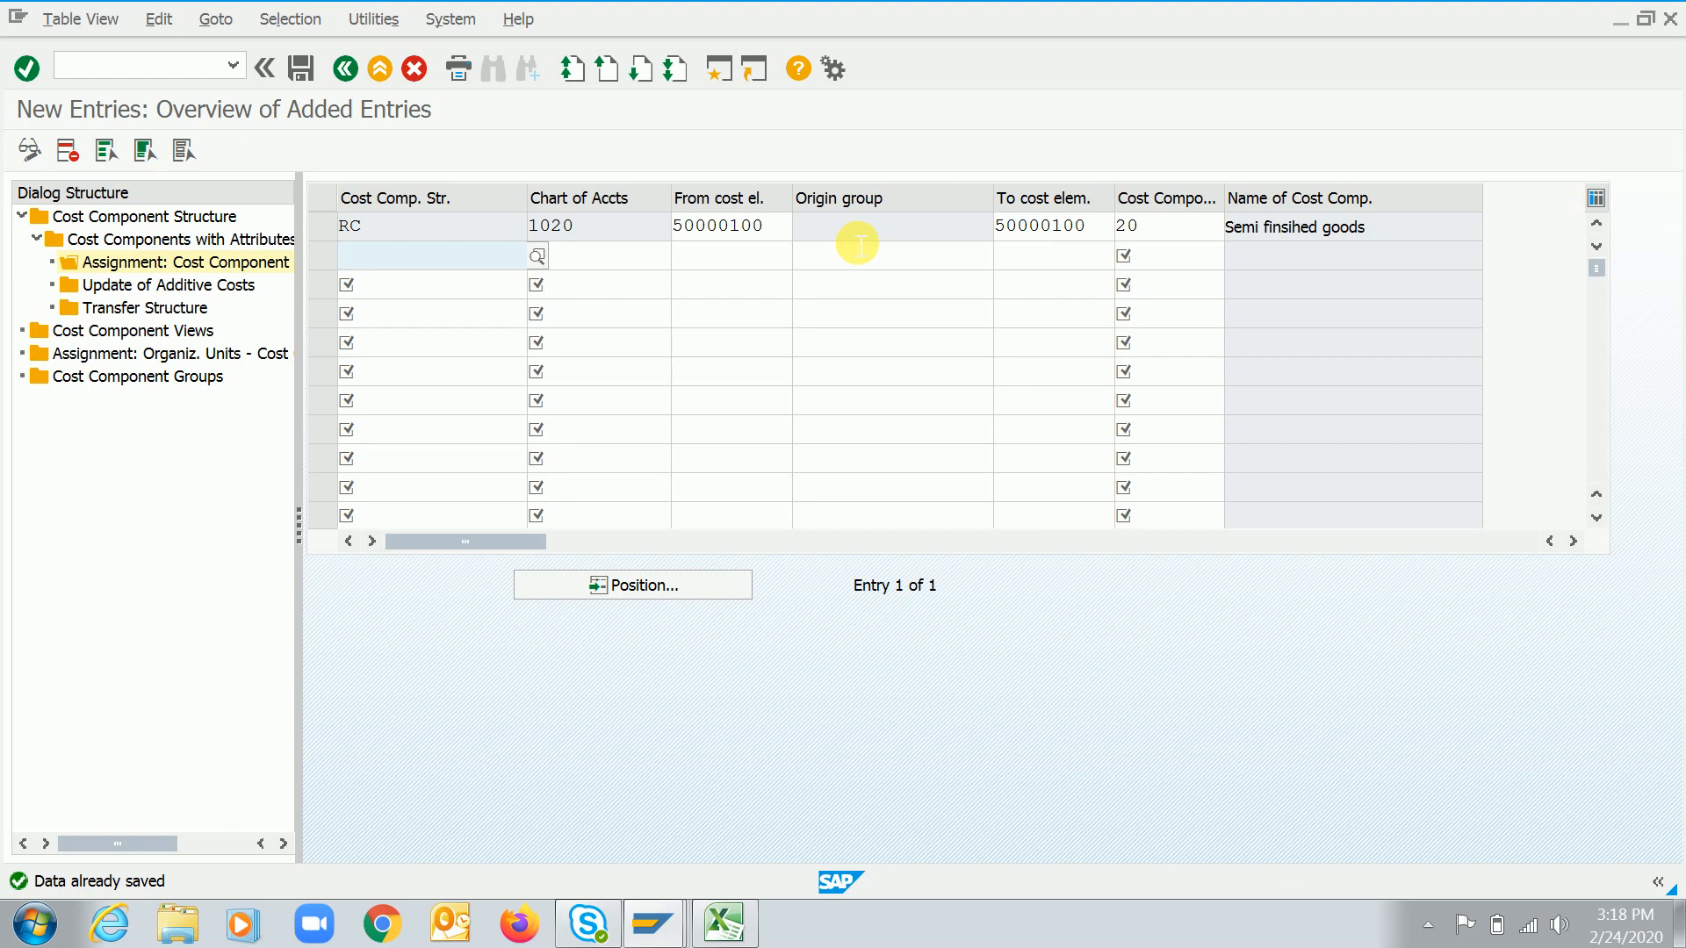
pyautogui.click(859, 239)
pyautogui.hotkey('ctrl', 's')
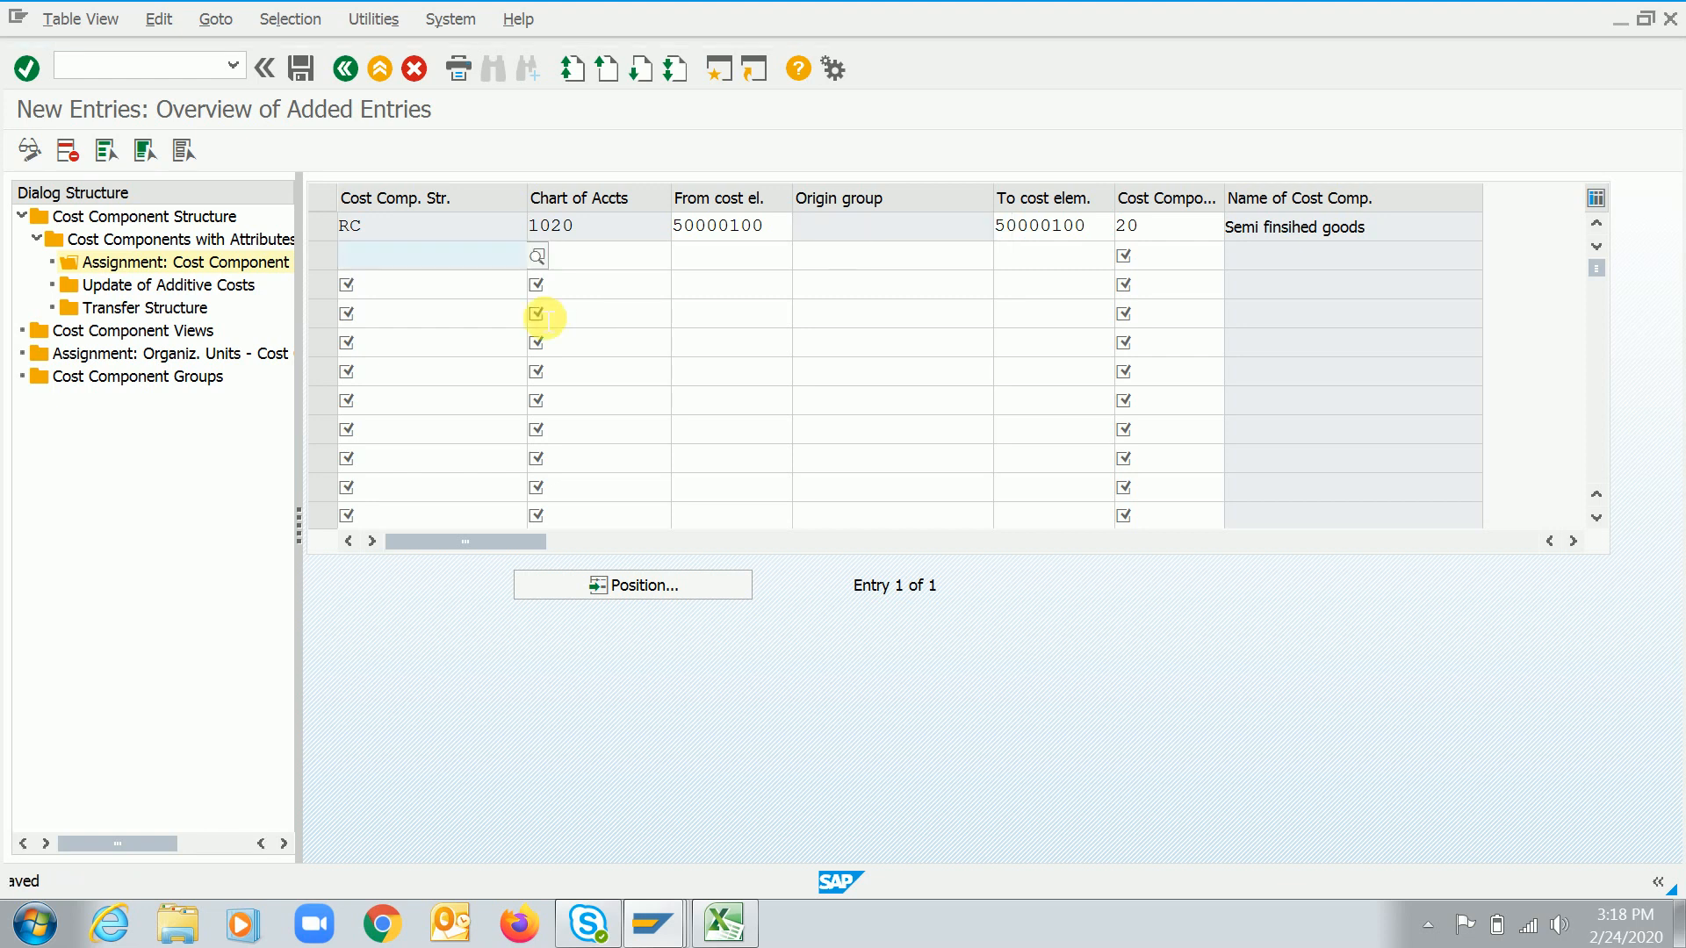
pyautogui.click(741, 226)
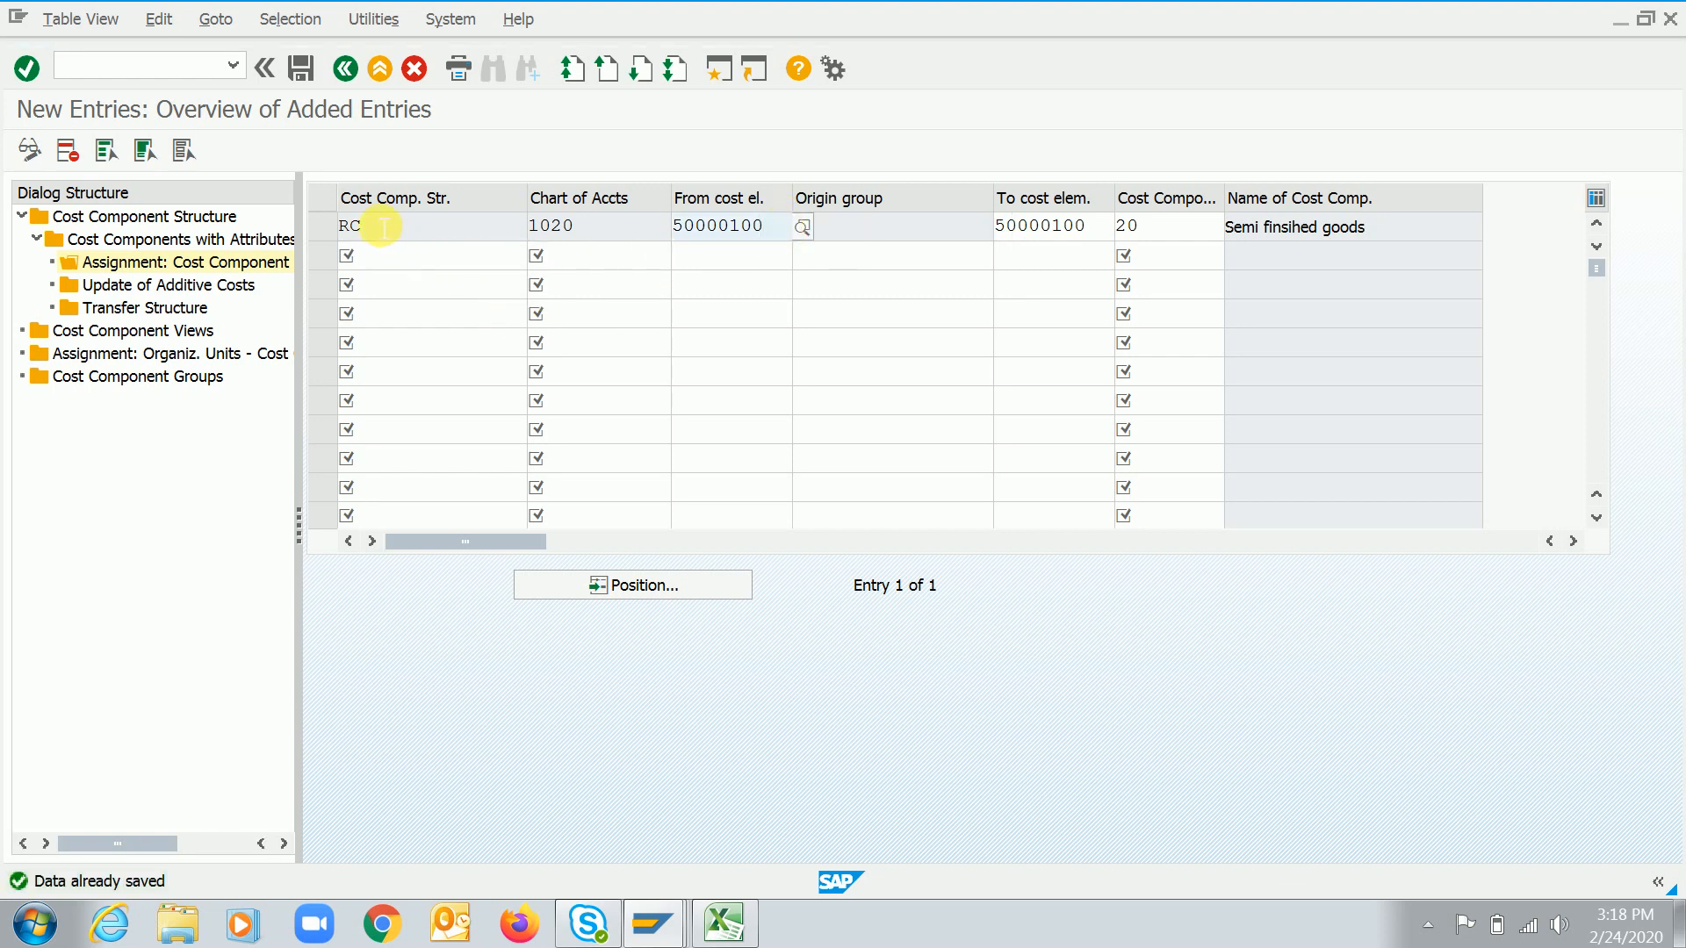
# Return to the cost components list and open cost component 30's cost element assignments
pyautogui.click(345, 74)
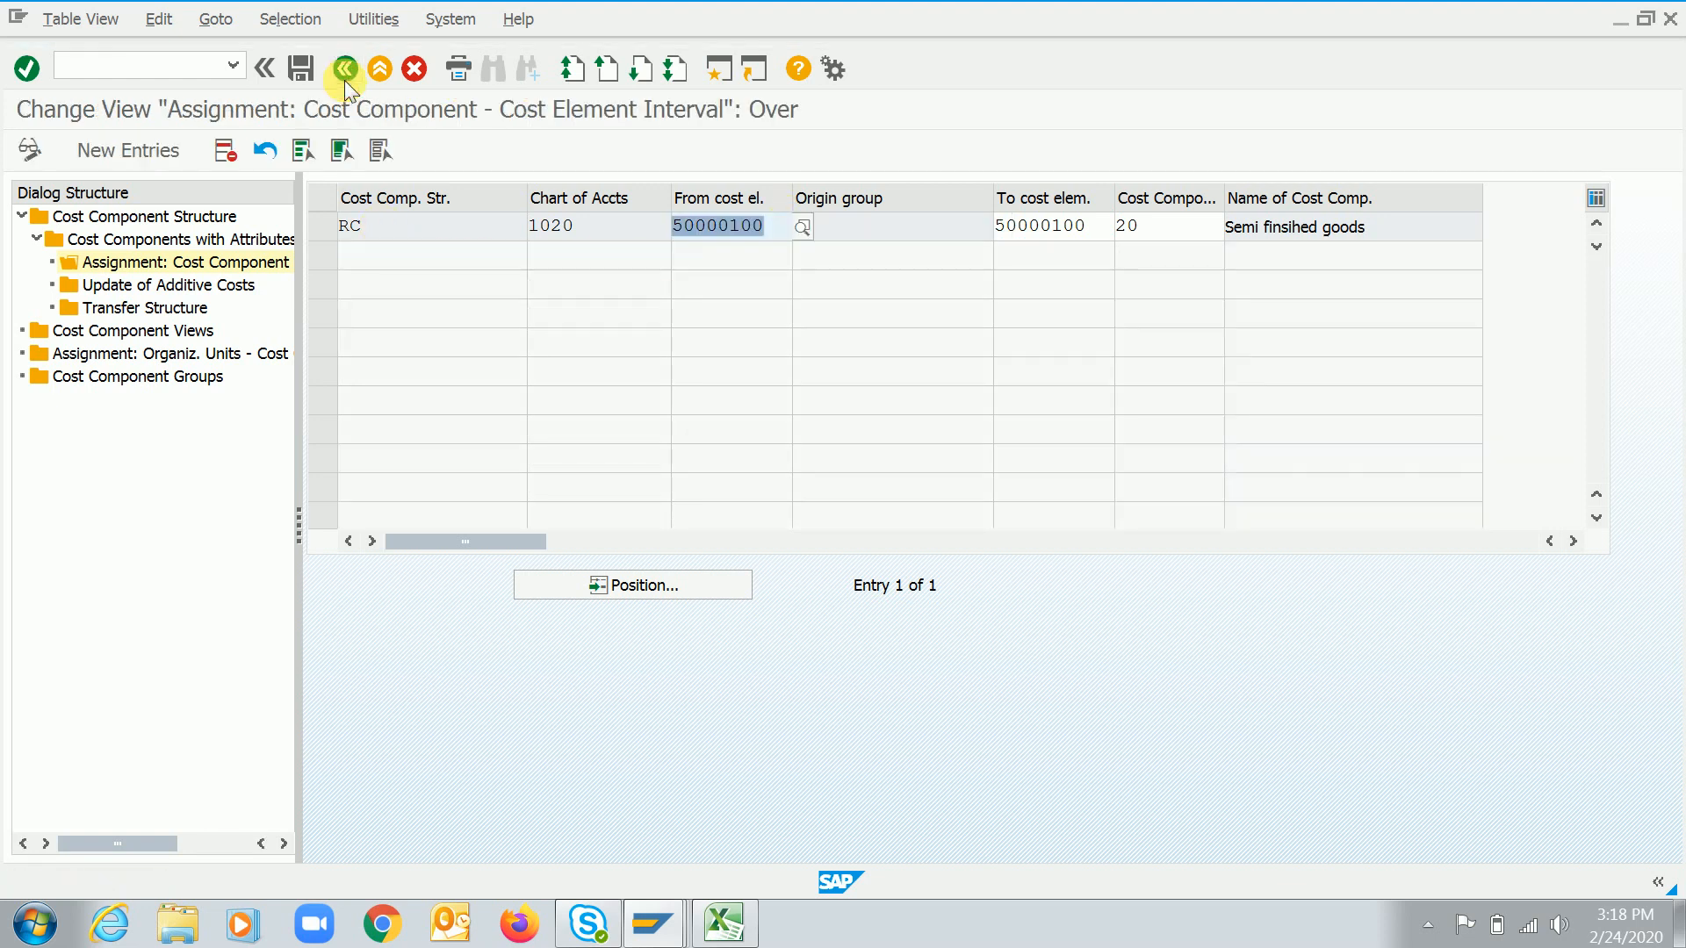
pyautogui.click(345, 75)
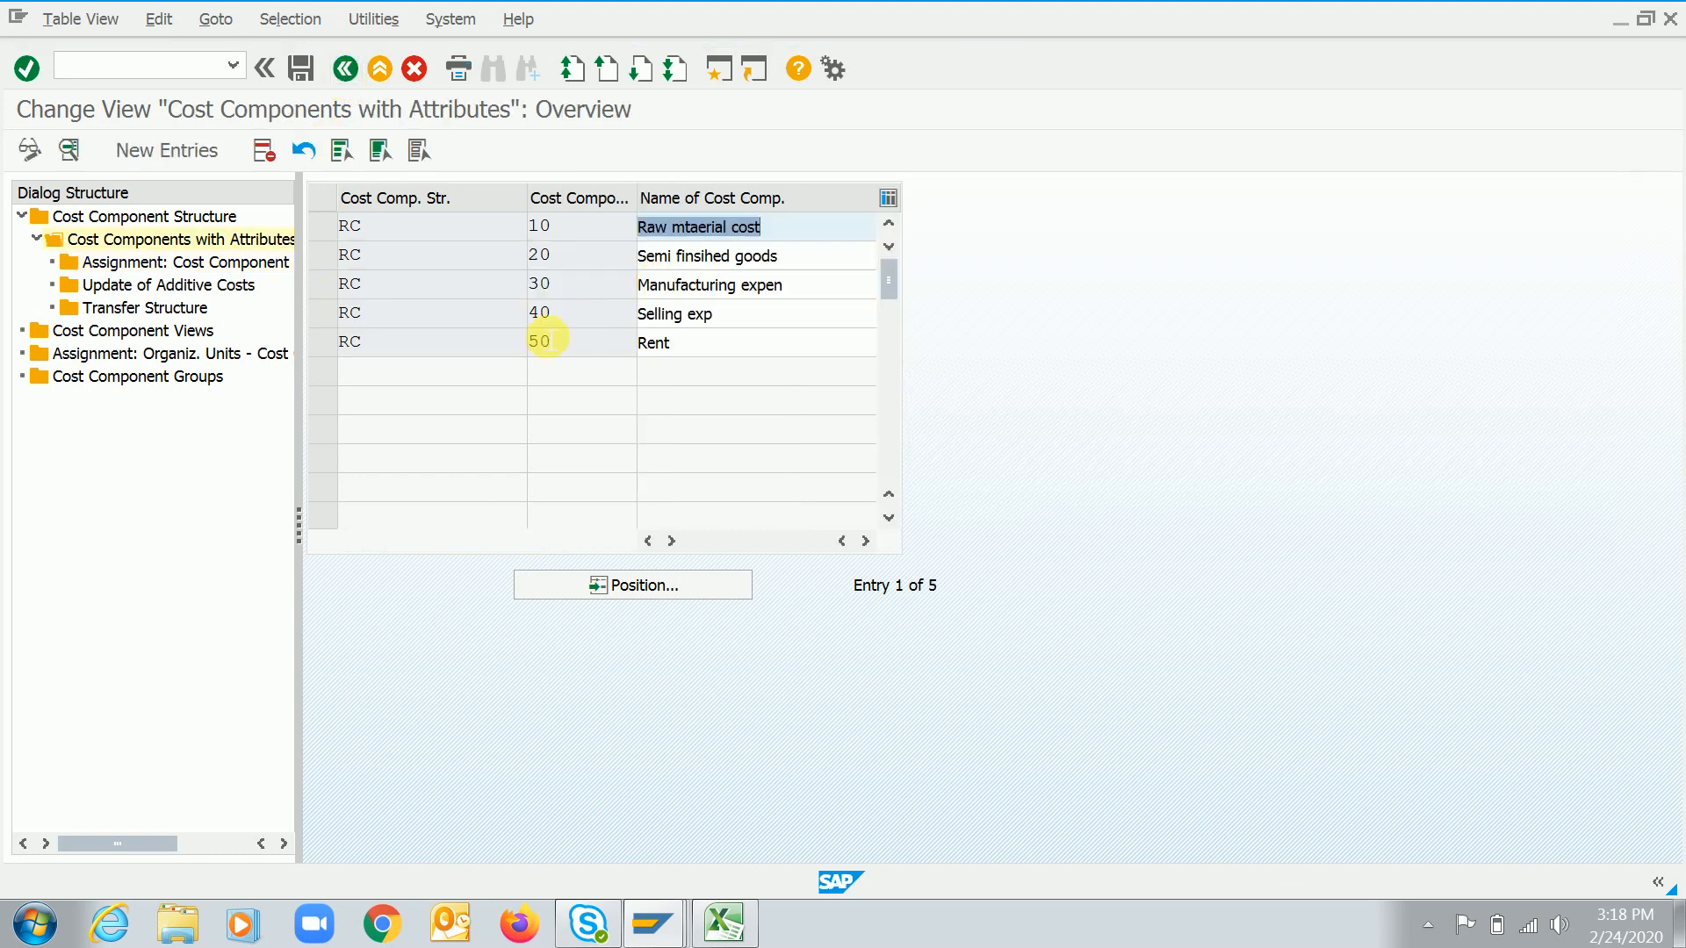
pyautogui.click(322, 342)
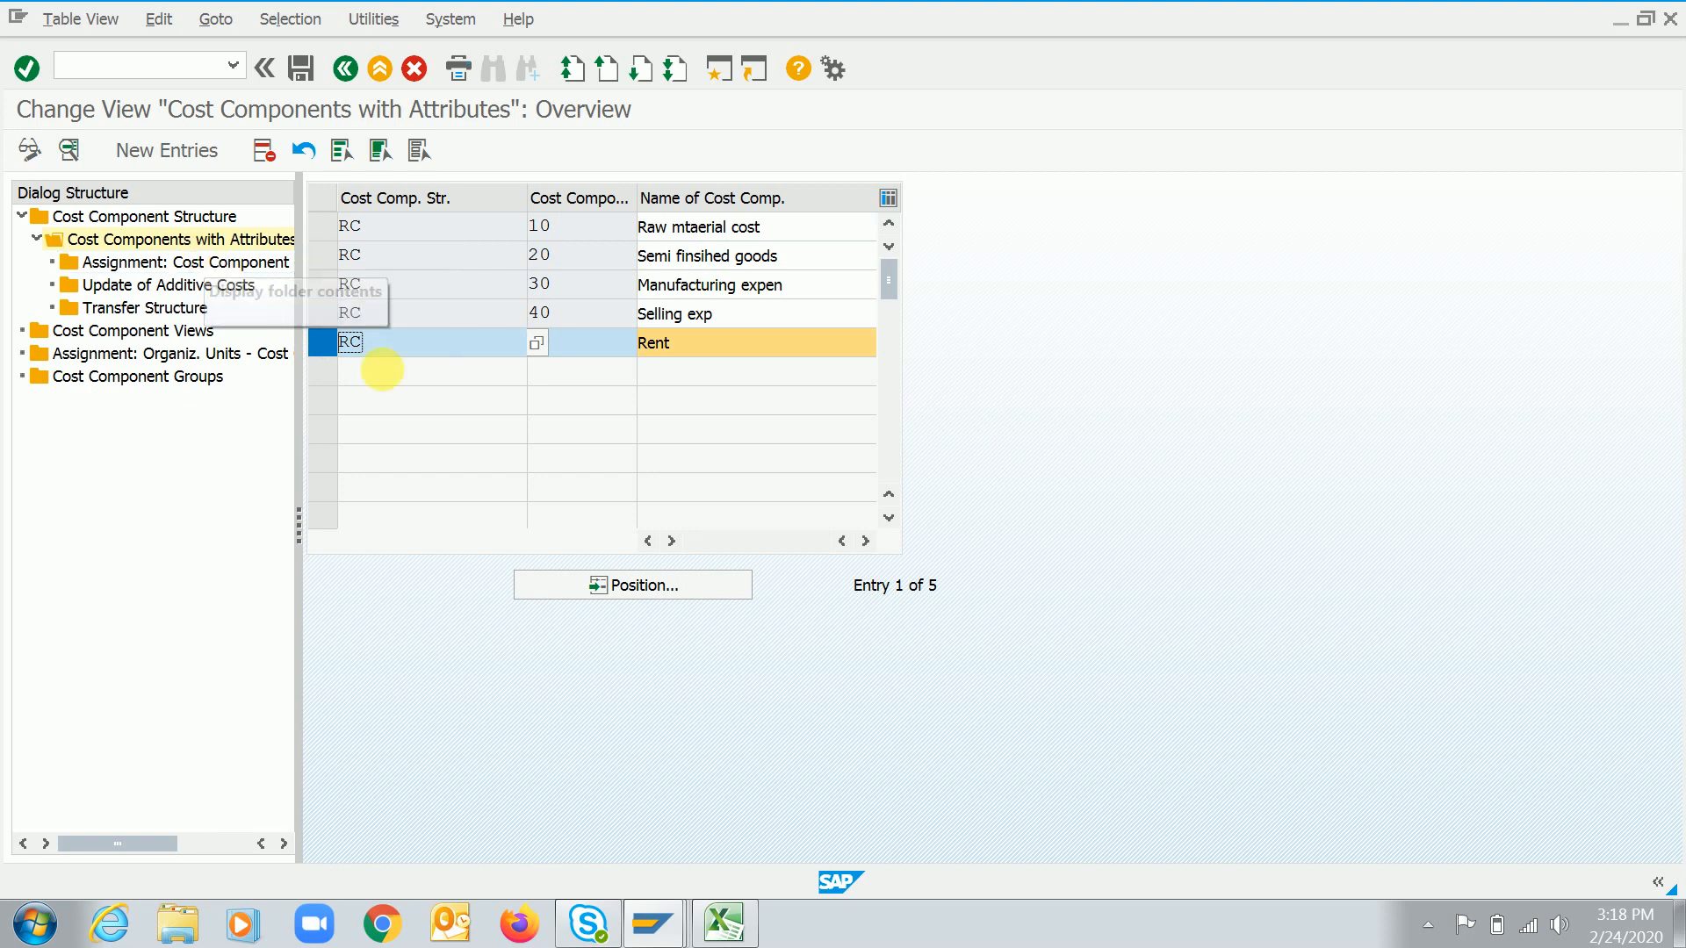
pyautogui.click(324, 342)
pyautogui.click(329, 290)
pyautogui.click(328, 314)
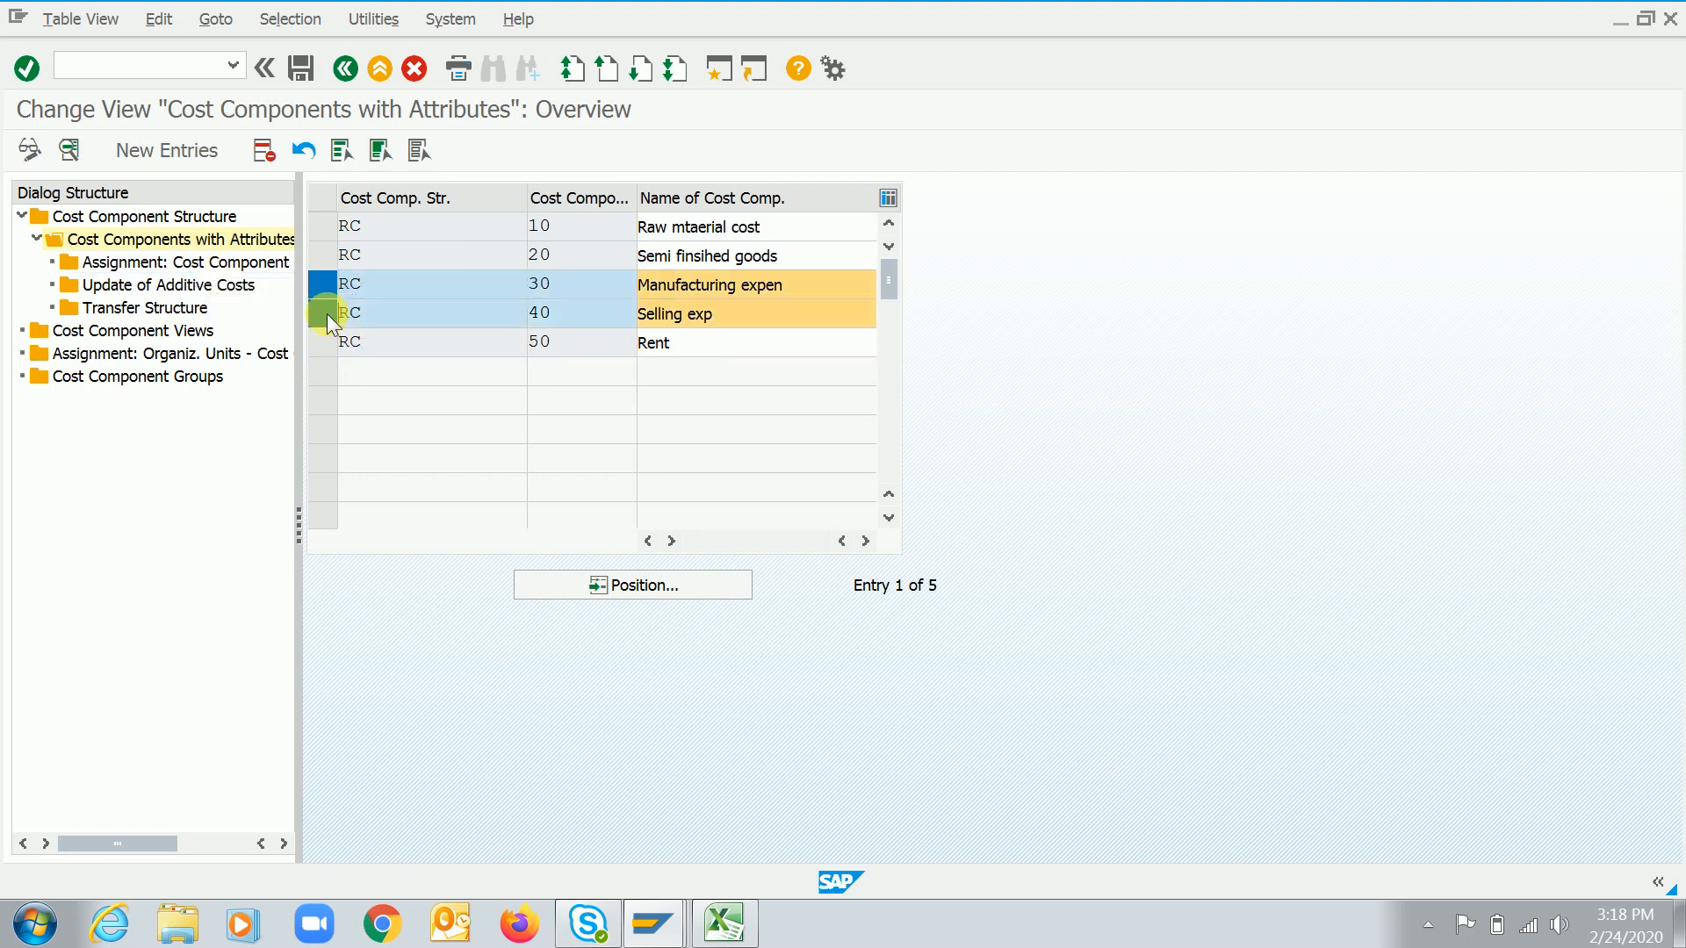
pyautogui.click(327, 343)
pyautogui.click(323, 287)
pyautogui.click(322, 315)
pyautogui.click(323, 344)
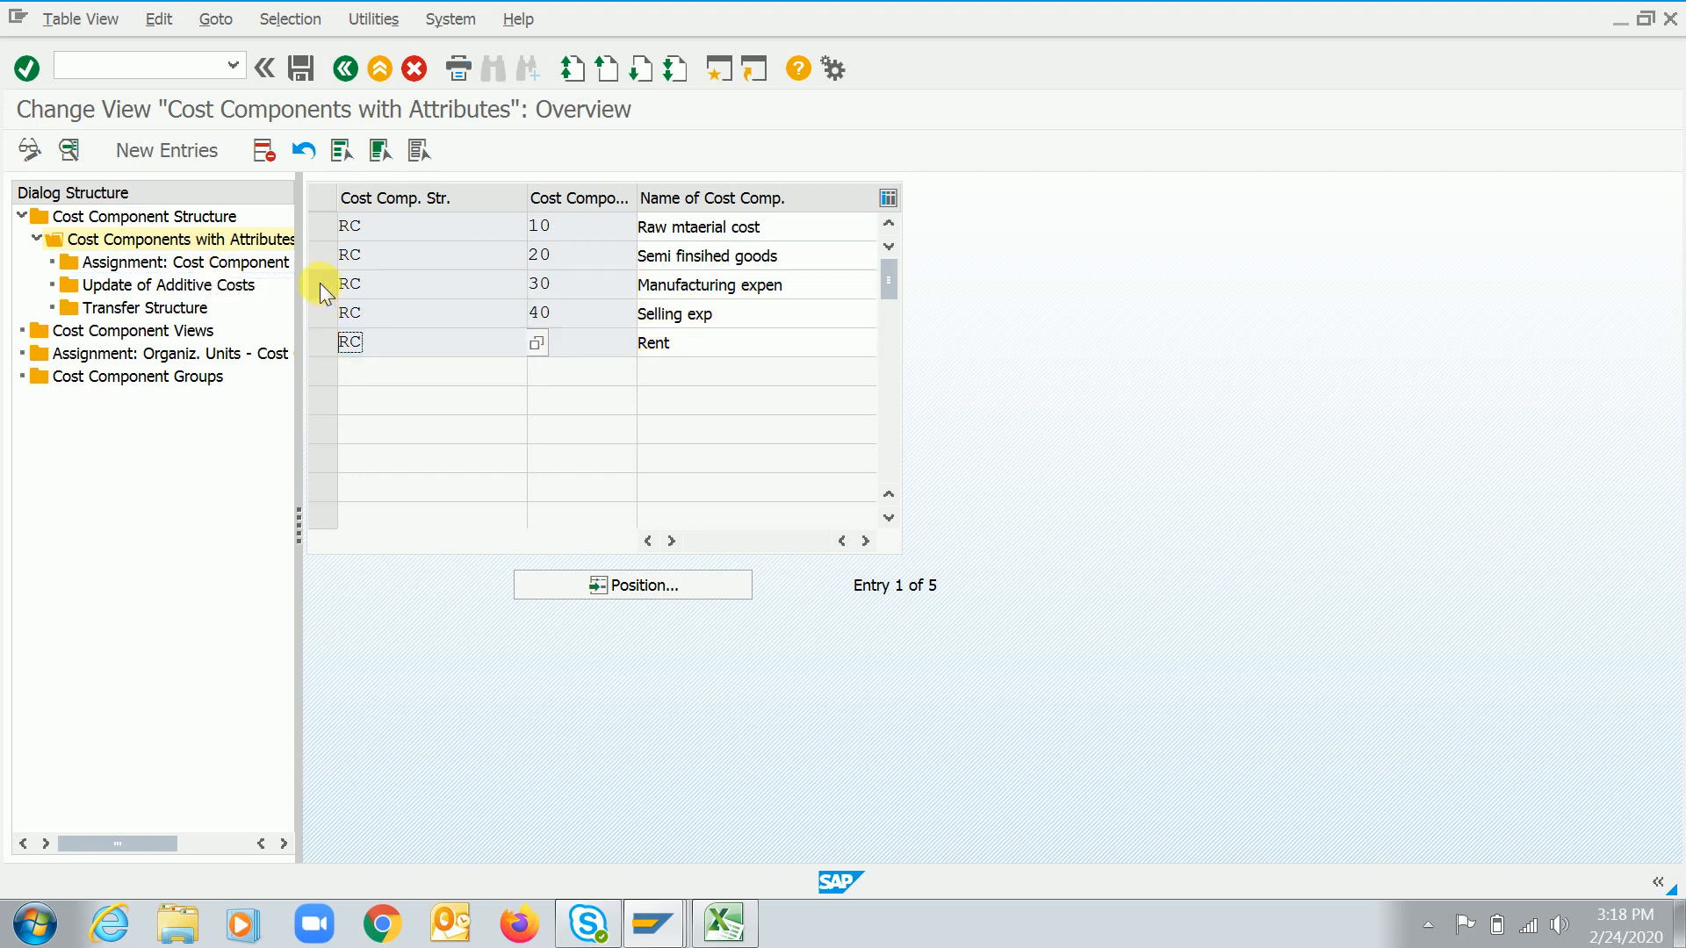
pyautogui.click(319, 283)
pyautogui.doubleClick(188, 260)
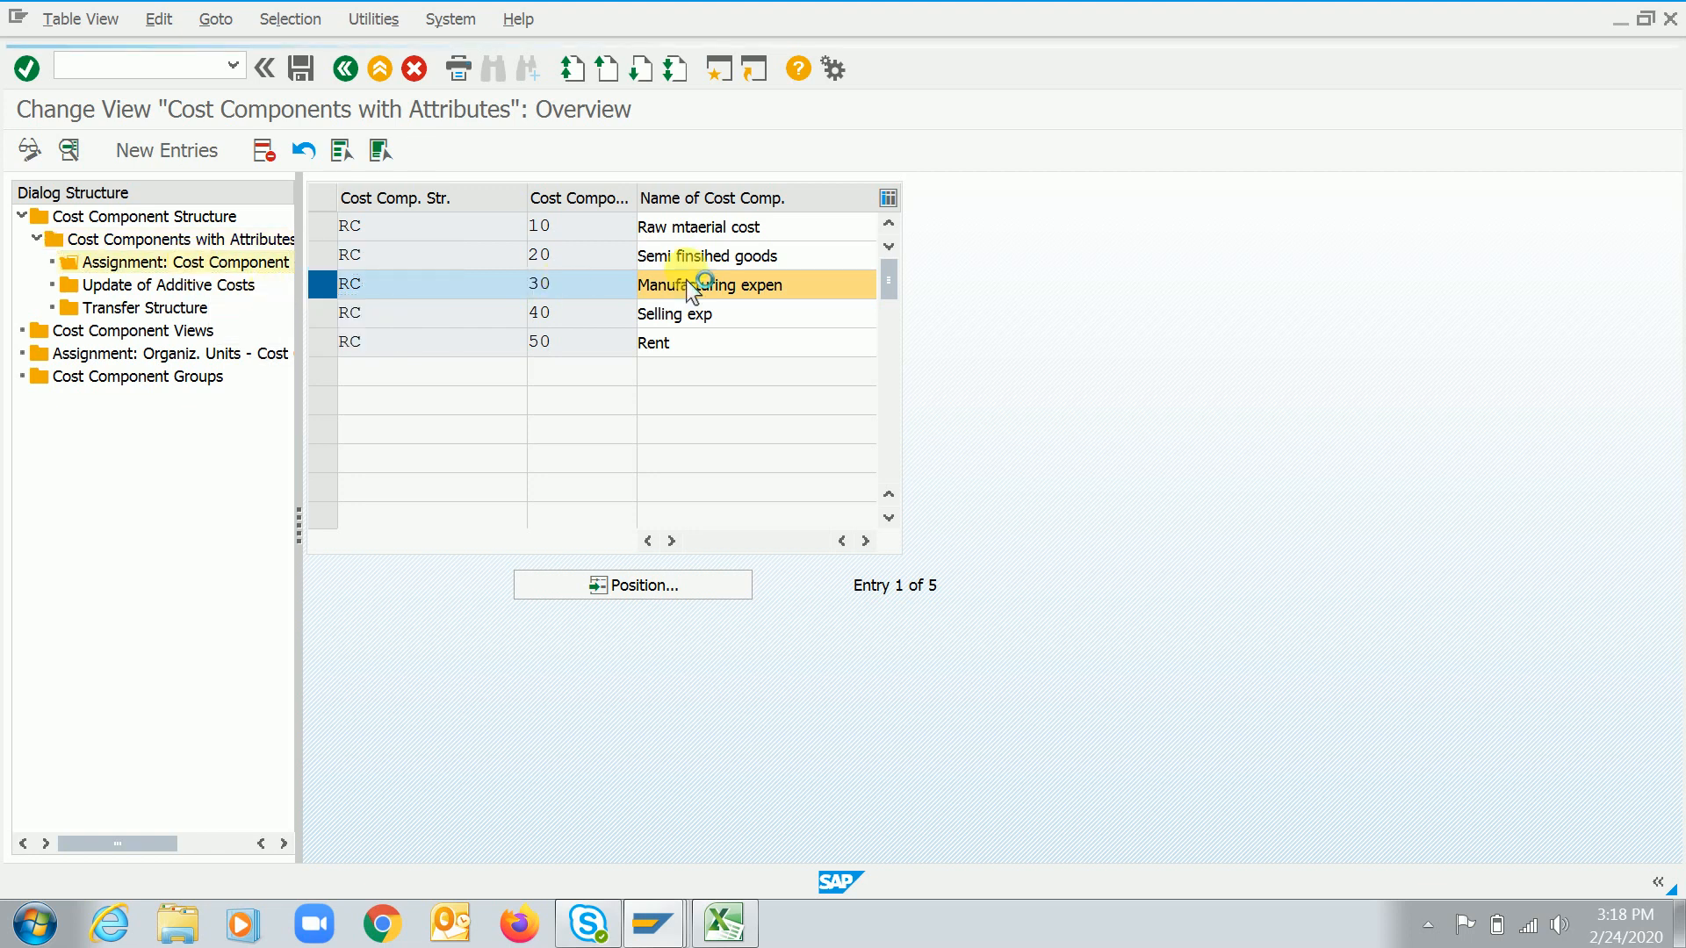
# Add a new cost element assignment for structure RC, cost component 30, chart of accounts 1020, cost element 52000130
pyautogui.press('F5')
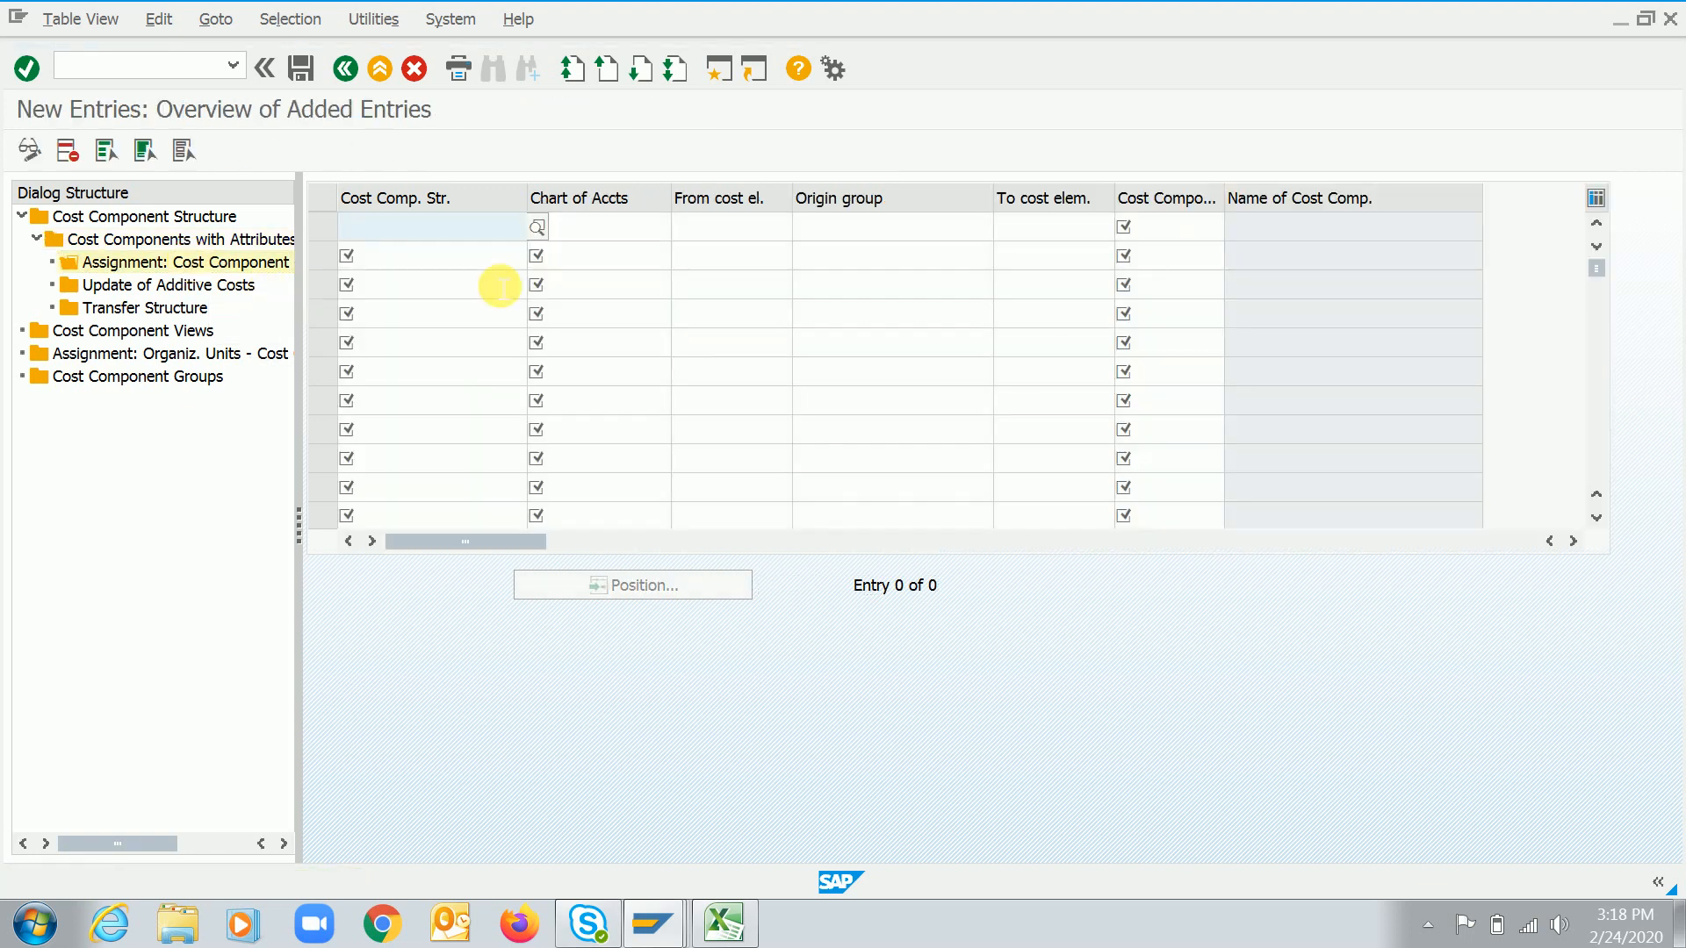
pyautogui.write('RC')
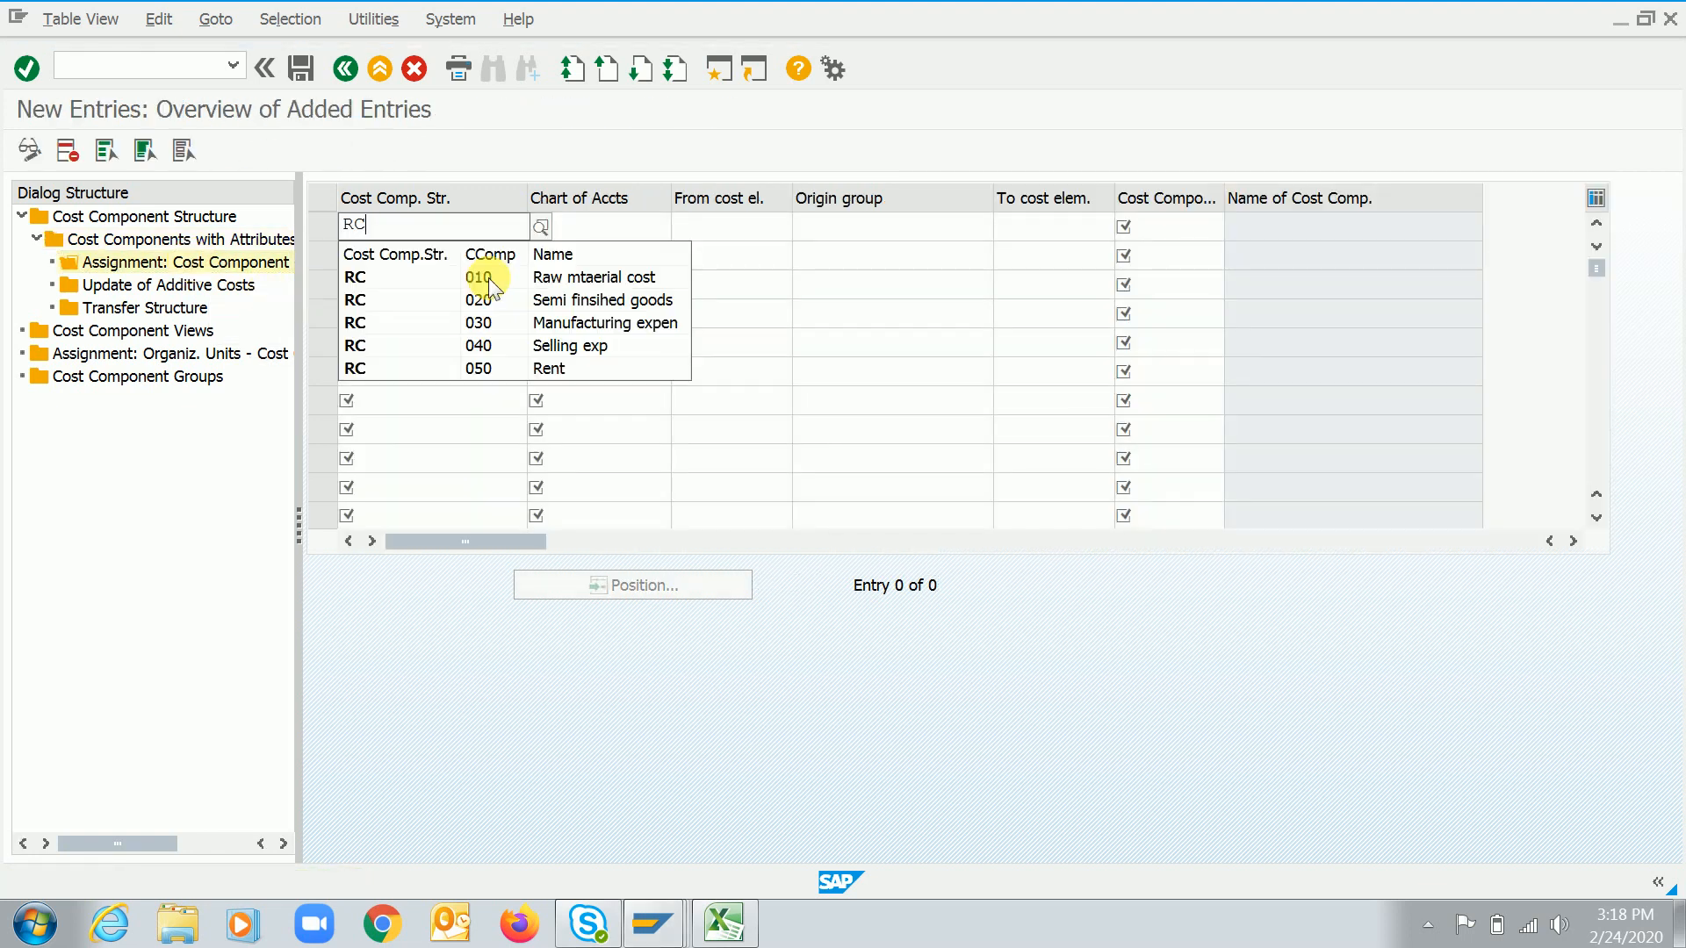
pyautogui.press('Down')
pyautogui.press('Down')
pyautogui.press('Down')
pyautogui.press('Return')
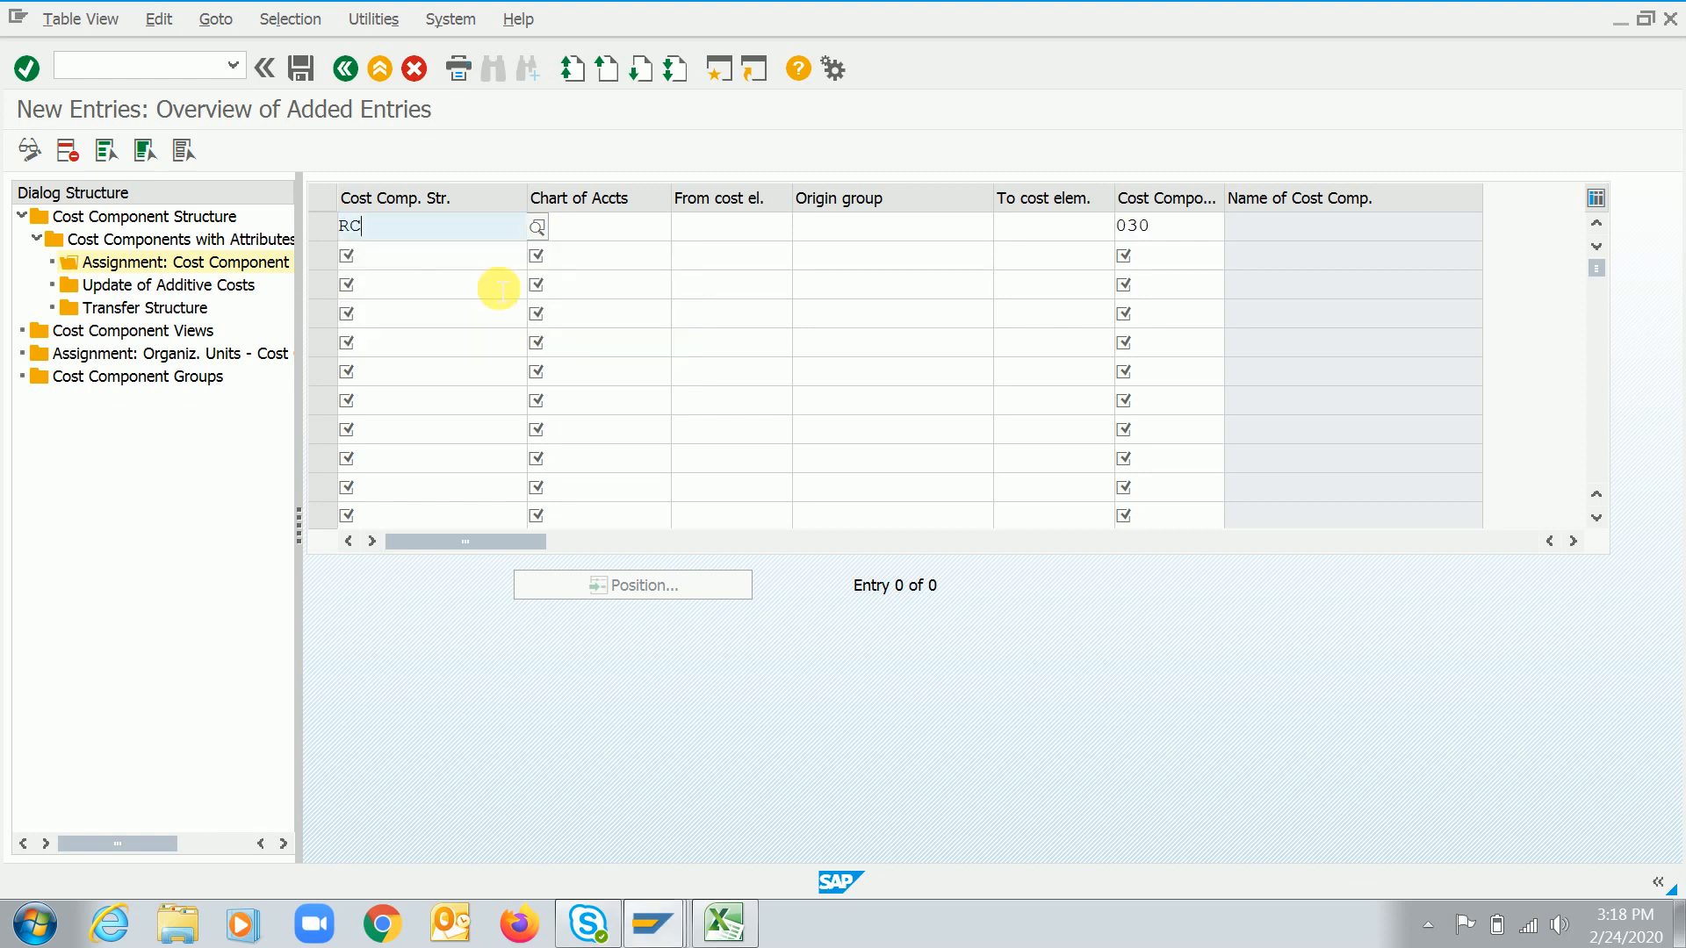
pyautogui.press('Tab')
pyautogui.write('1020')
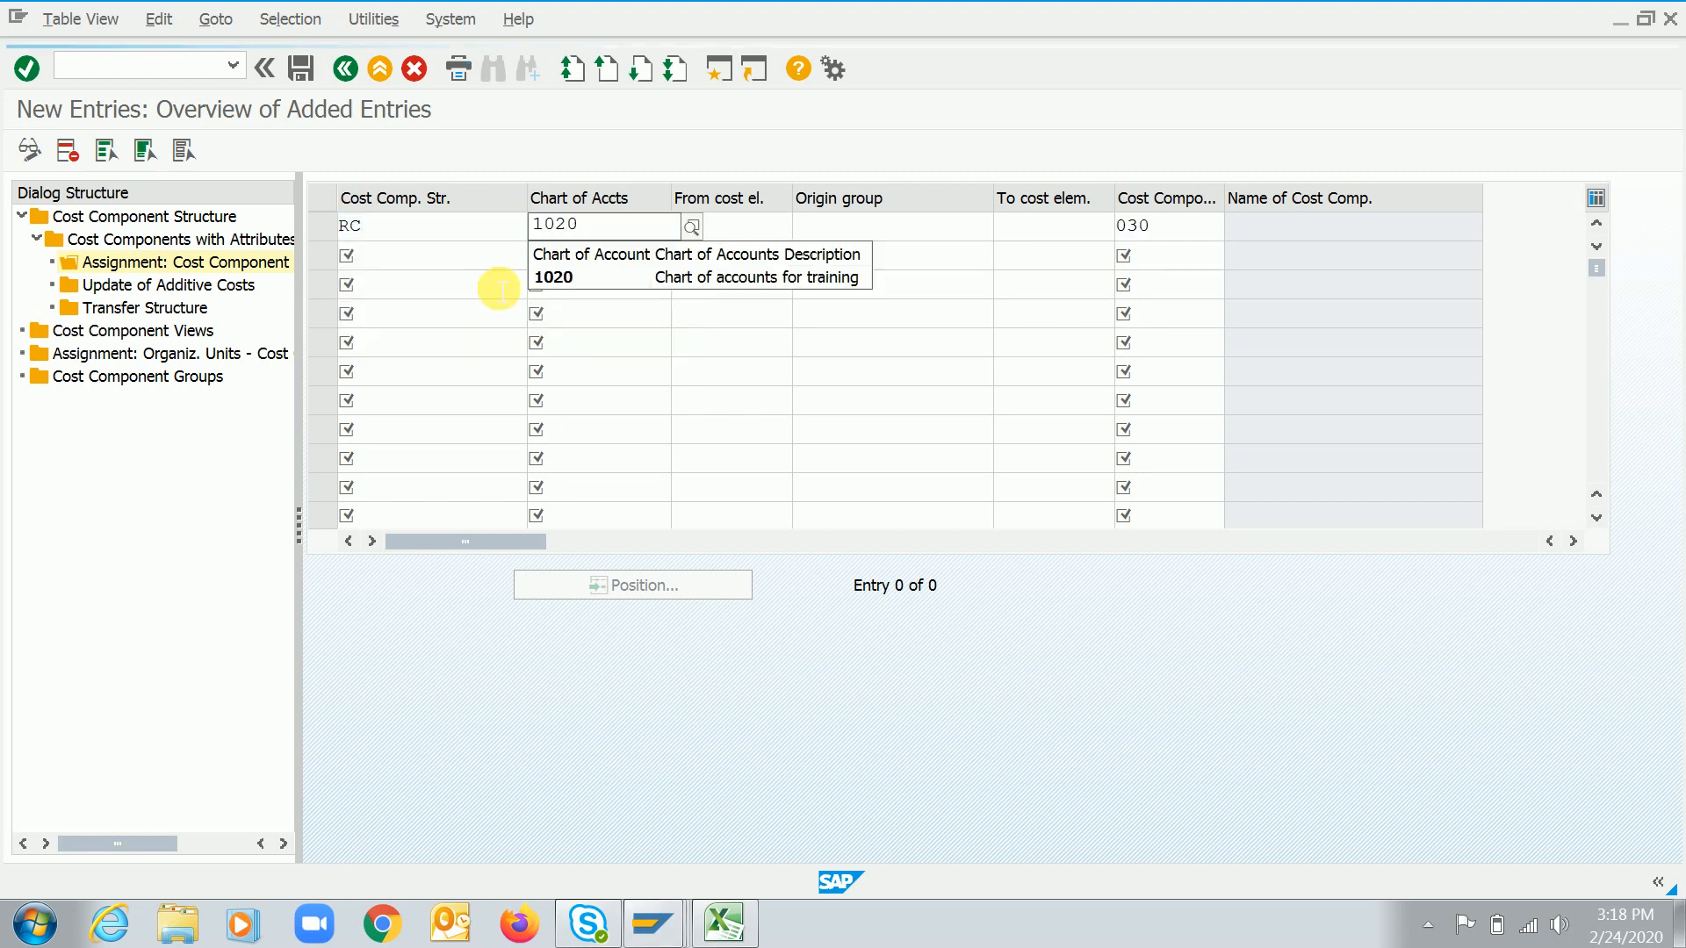
pyautogui.press('Return')
pyautogui.press('Tab')
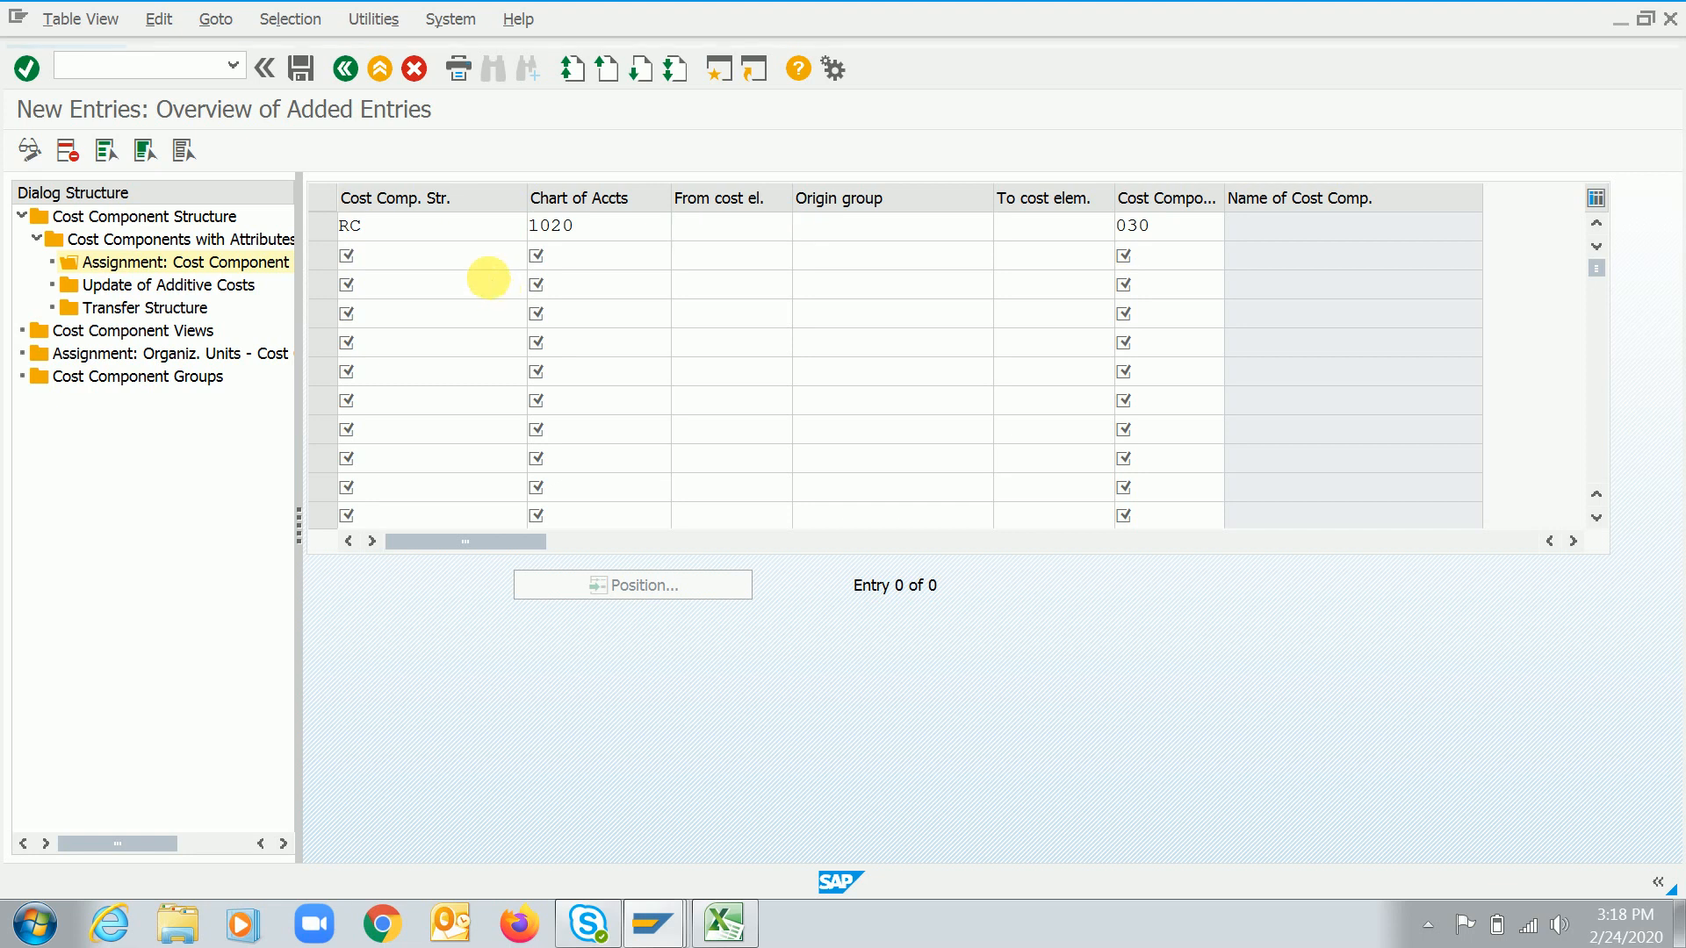
pyautogui.press('F4')
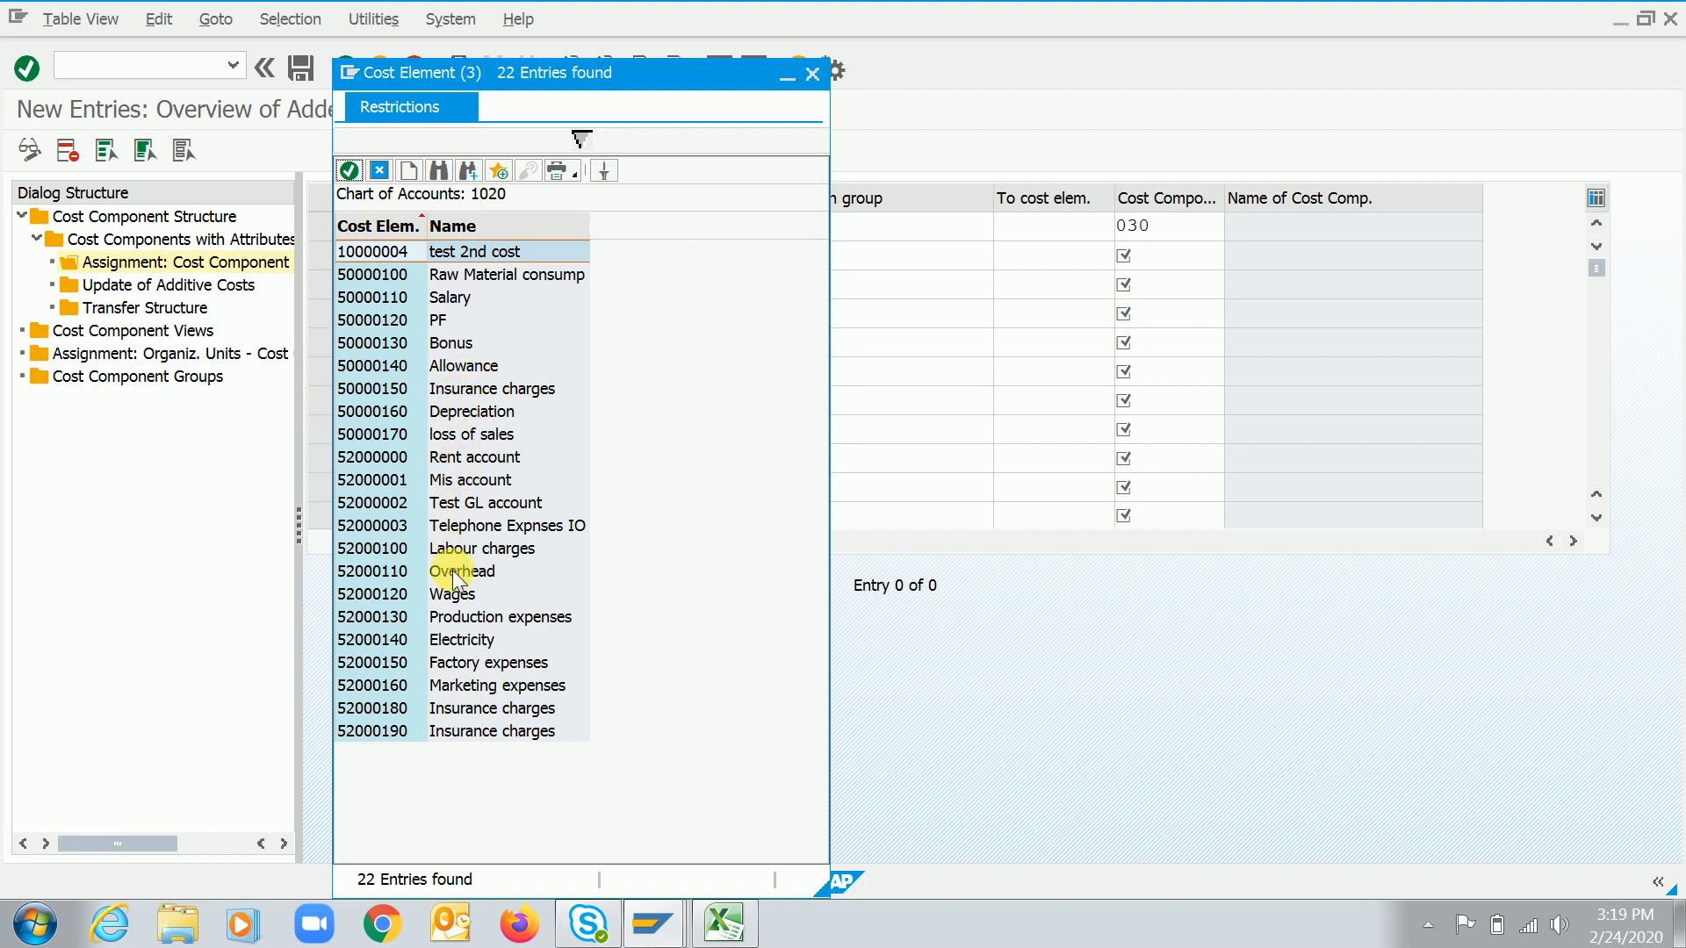
pyautogui.doubleClick(455, 613)
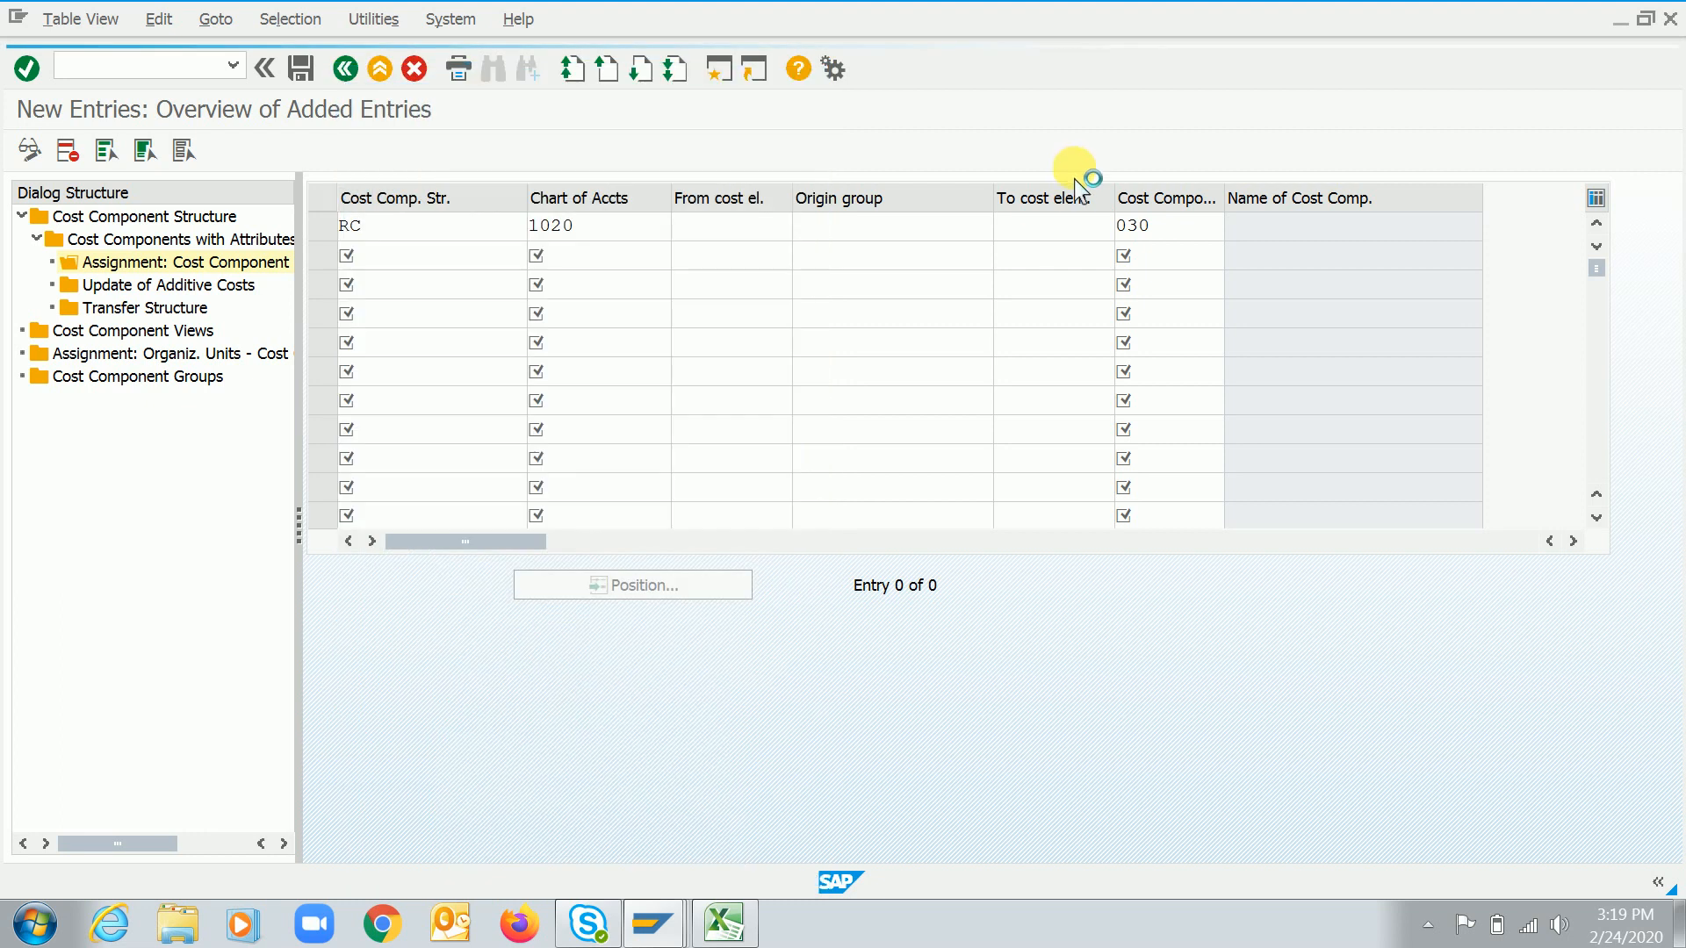
pyautogui.press('Return')
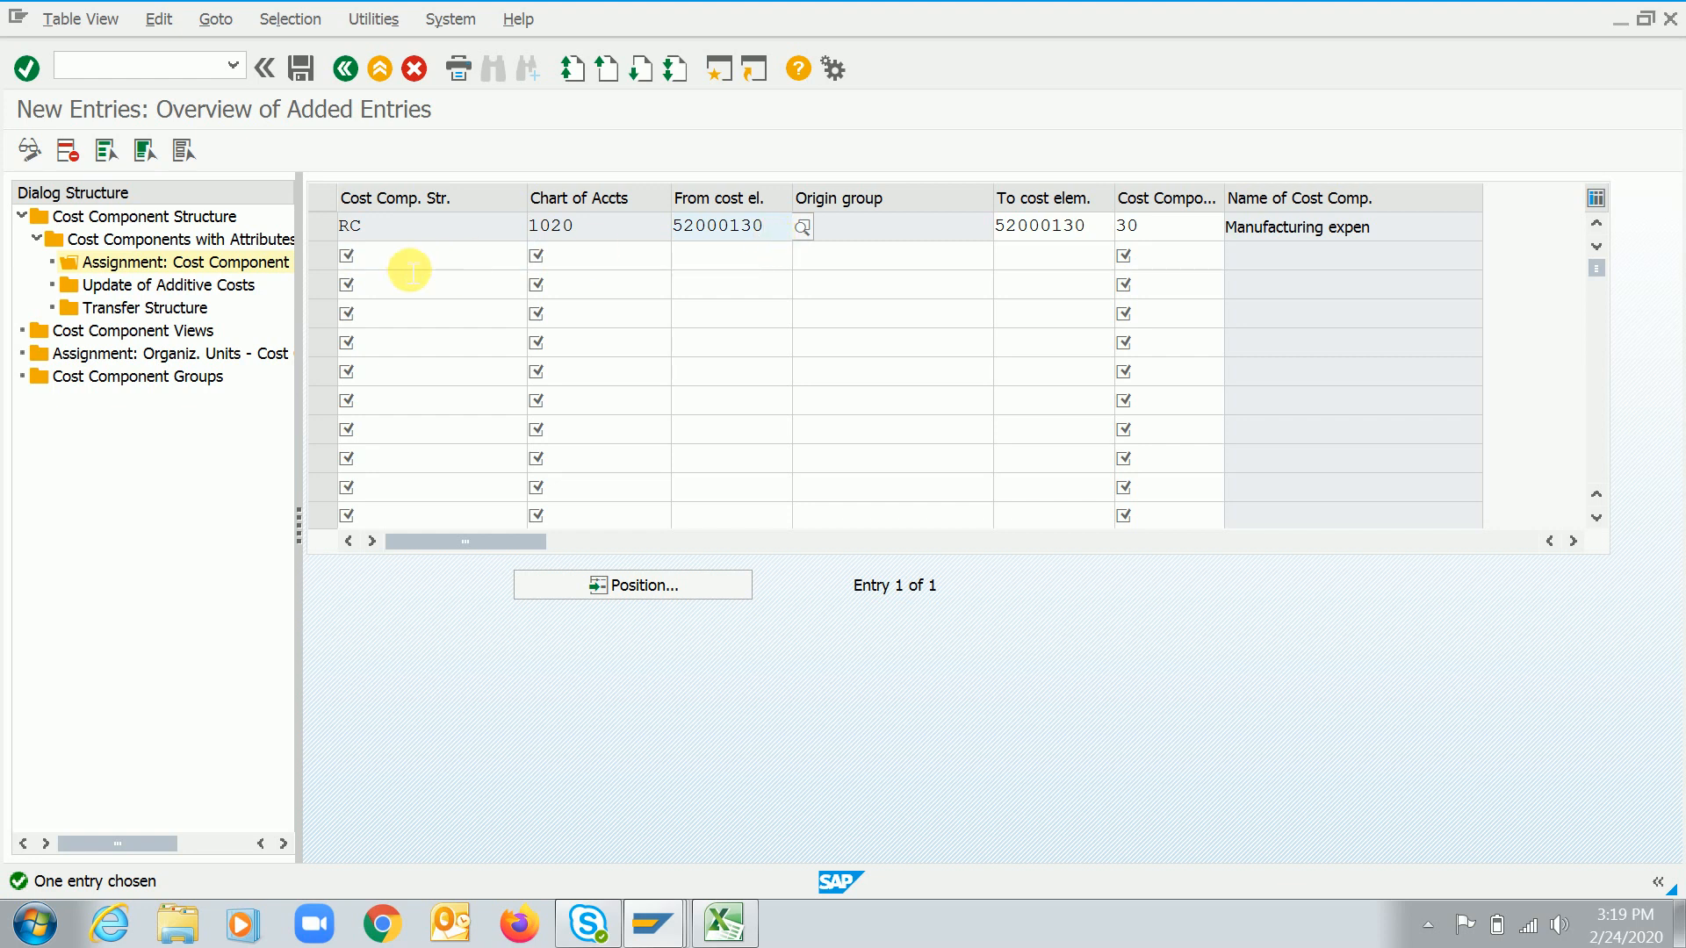
# Add a second assignment for structure RC, component 30, chart of accounts 1020, cost element 52000100, and save
pyautogui.write('RC')
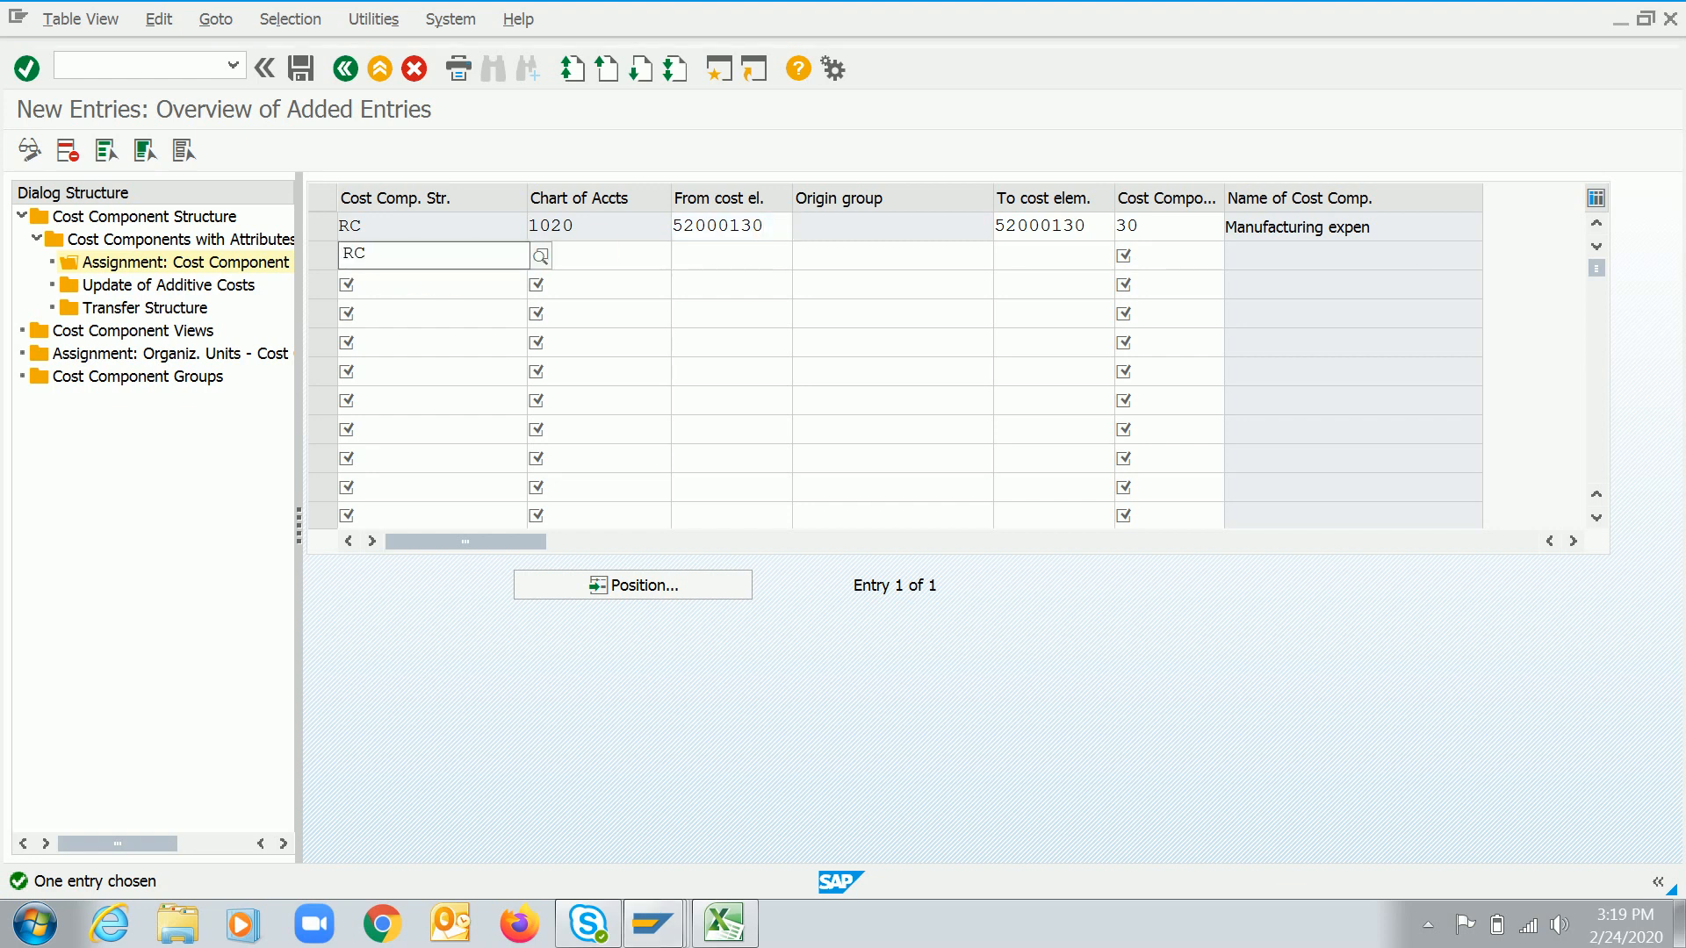
pyautogui.press('Down')
pyautogui.press('Down')
pyautogui.press('Return')
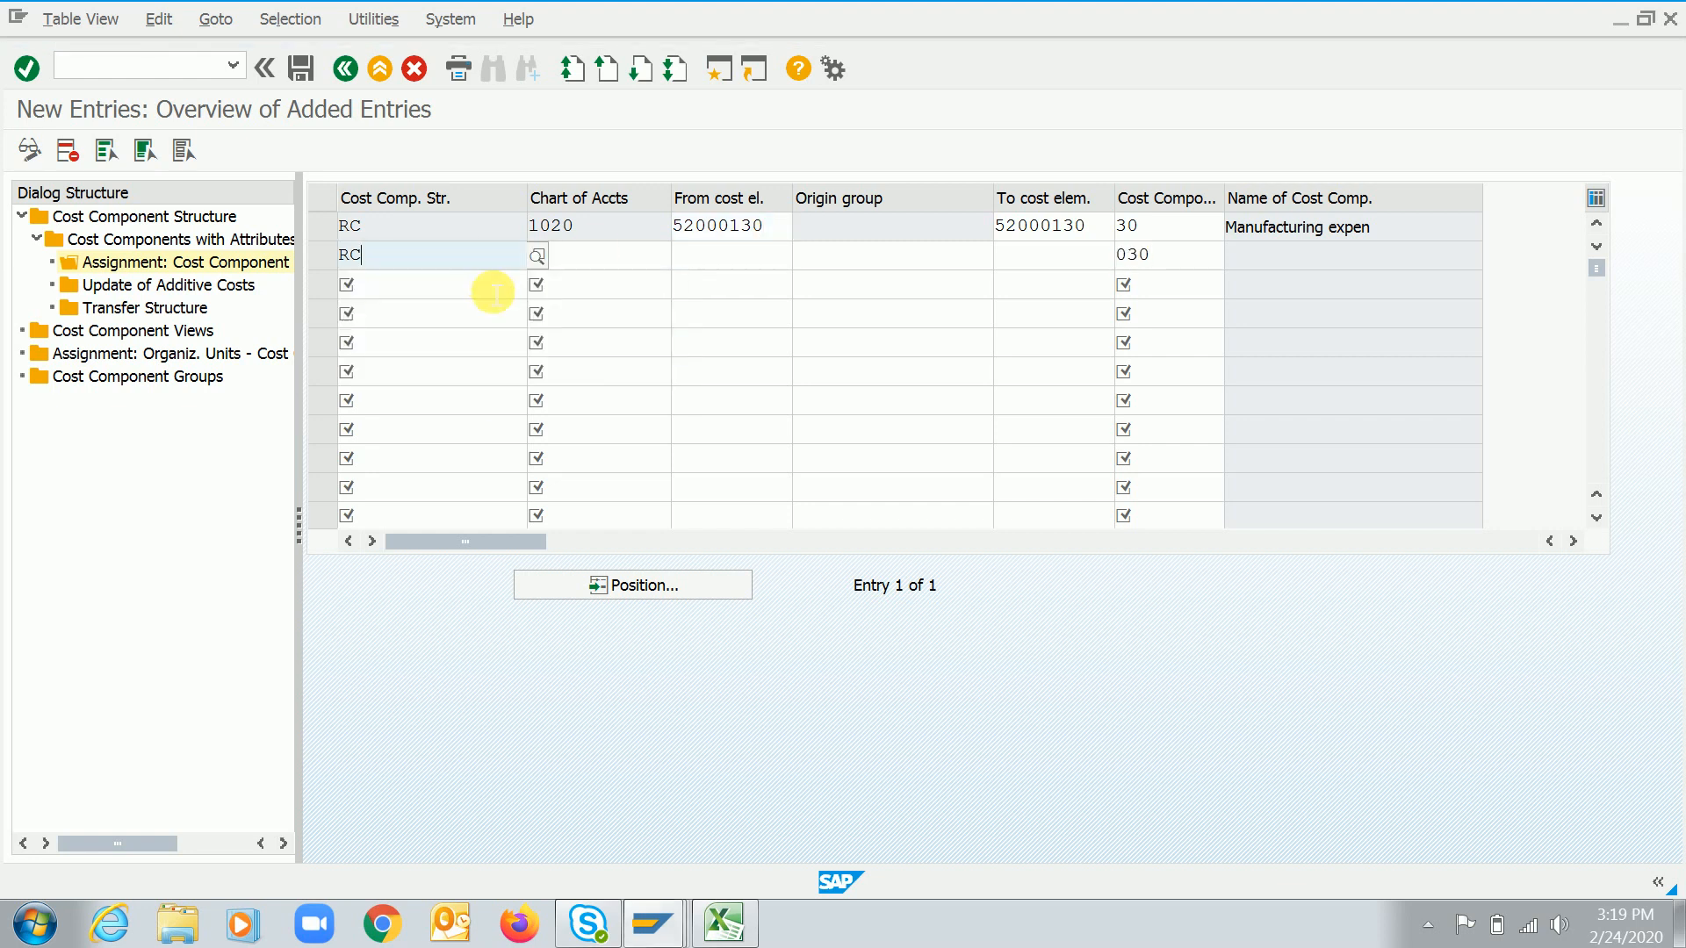
pyautogui.press('Tab')
pyautogui.write('1')
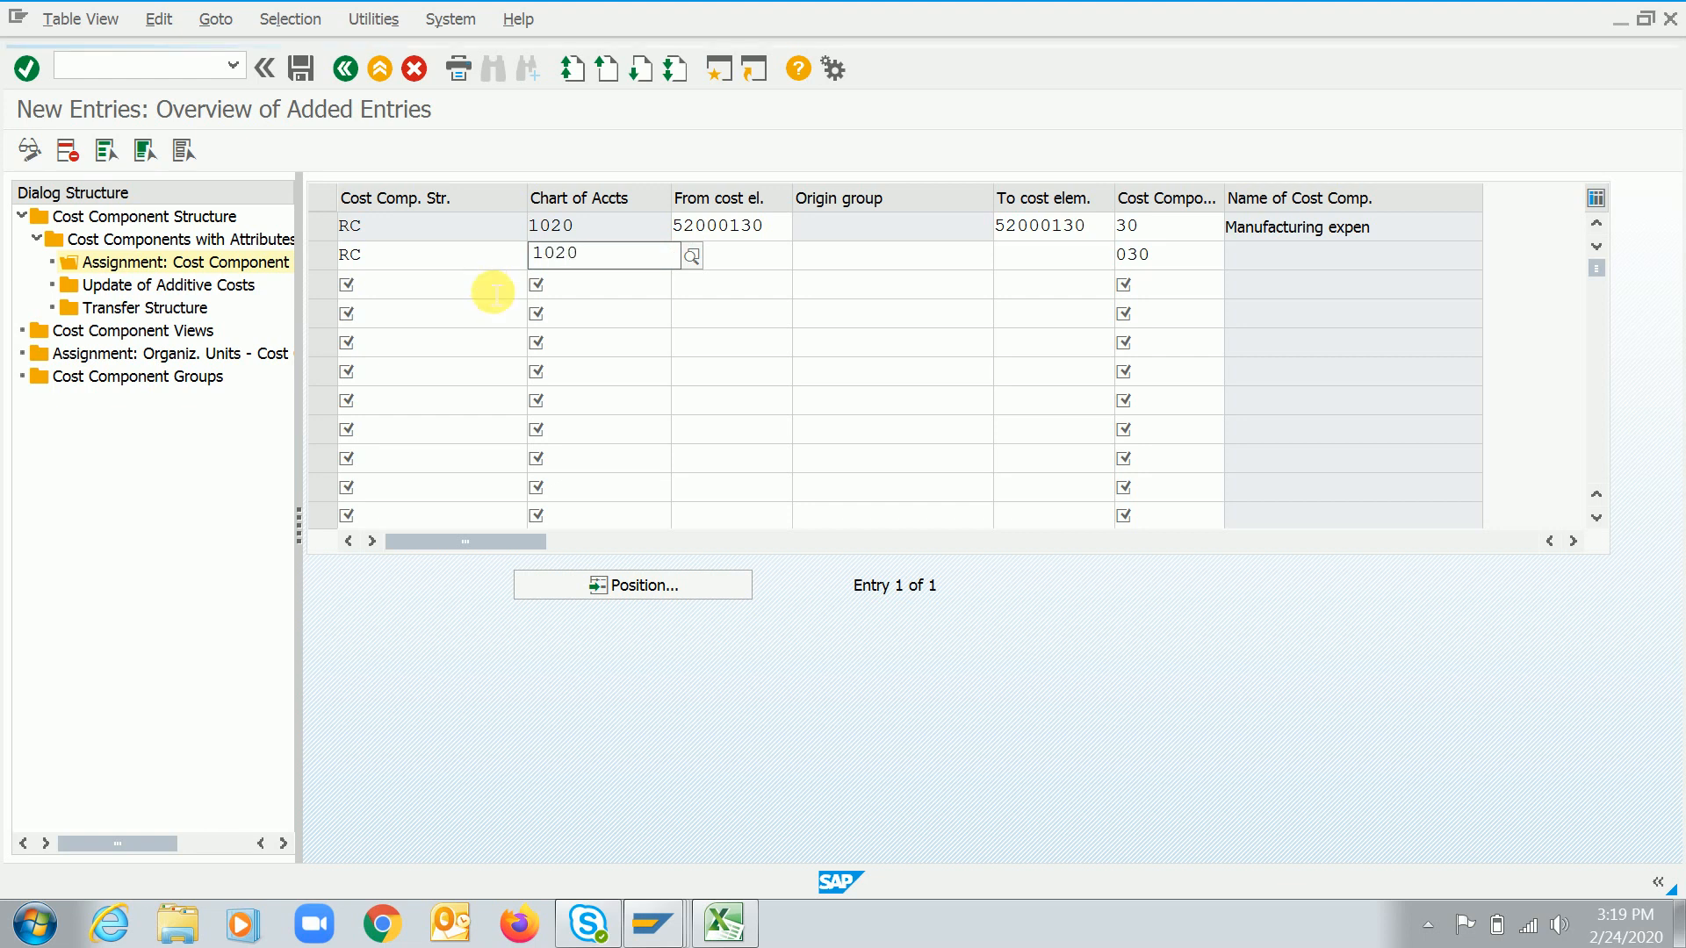
pyautogui.press('Return')
pyautogui.press('Tab')
pyautogui.press('F4')
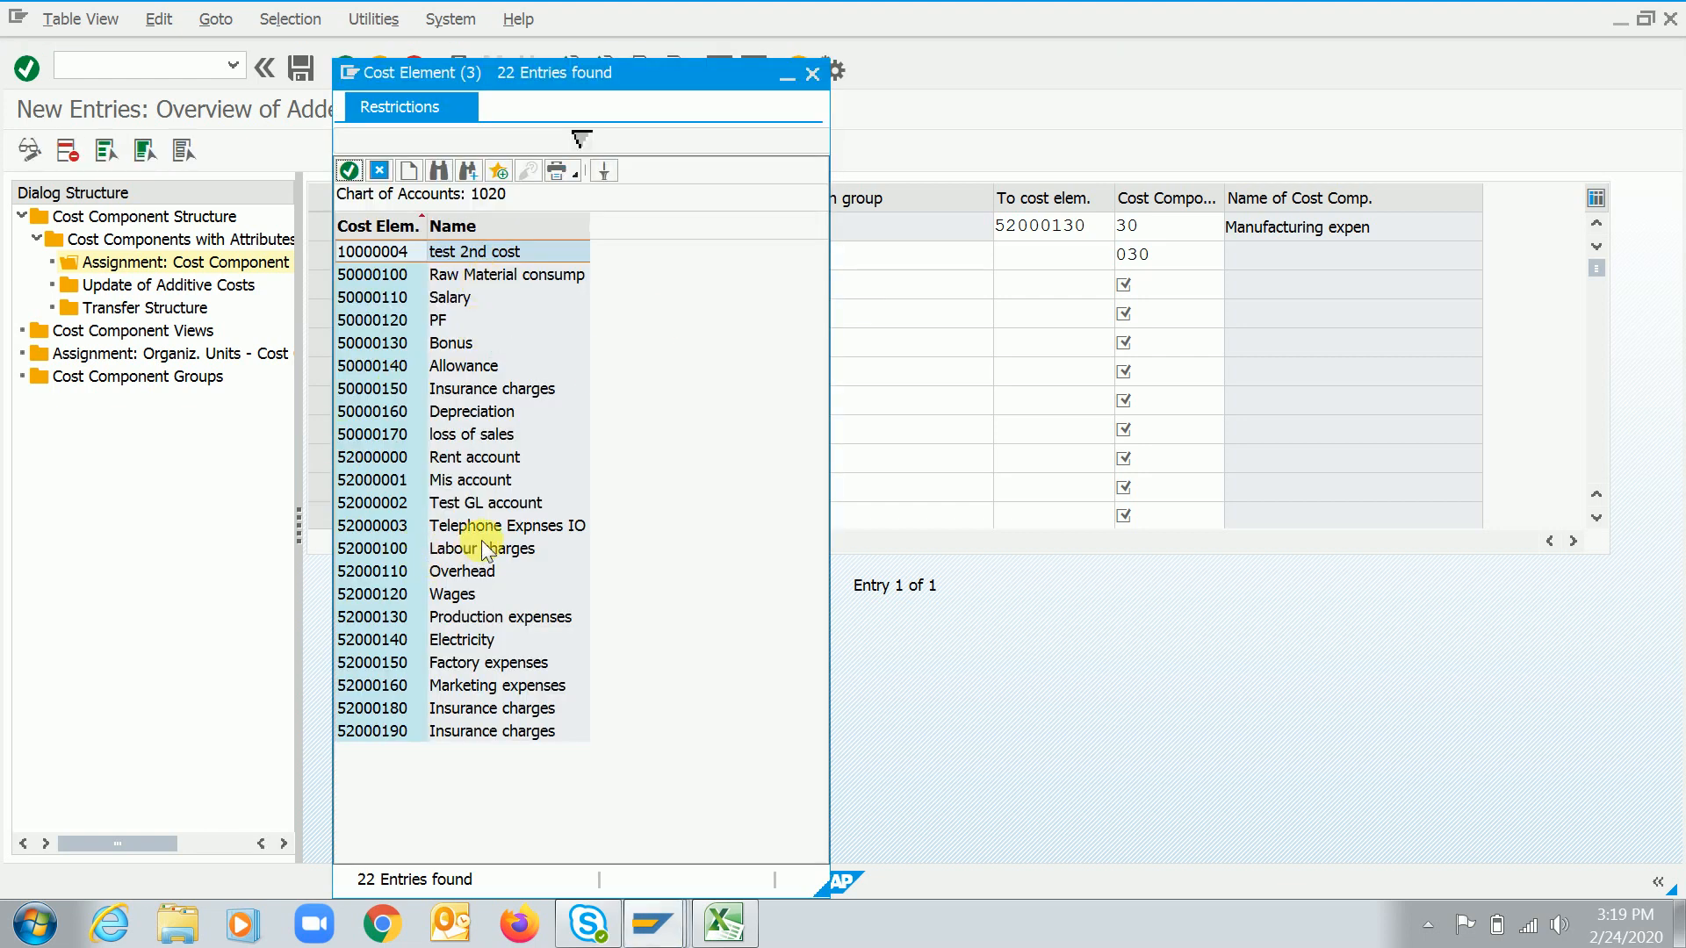
pyautogui.doubleClick(390, 550)
pyautogui.press('Return')
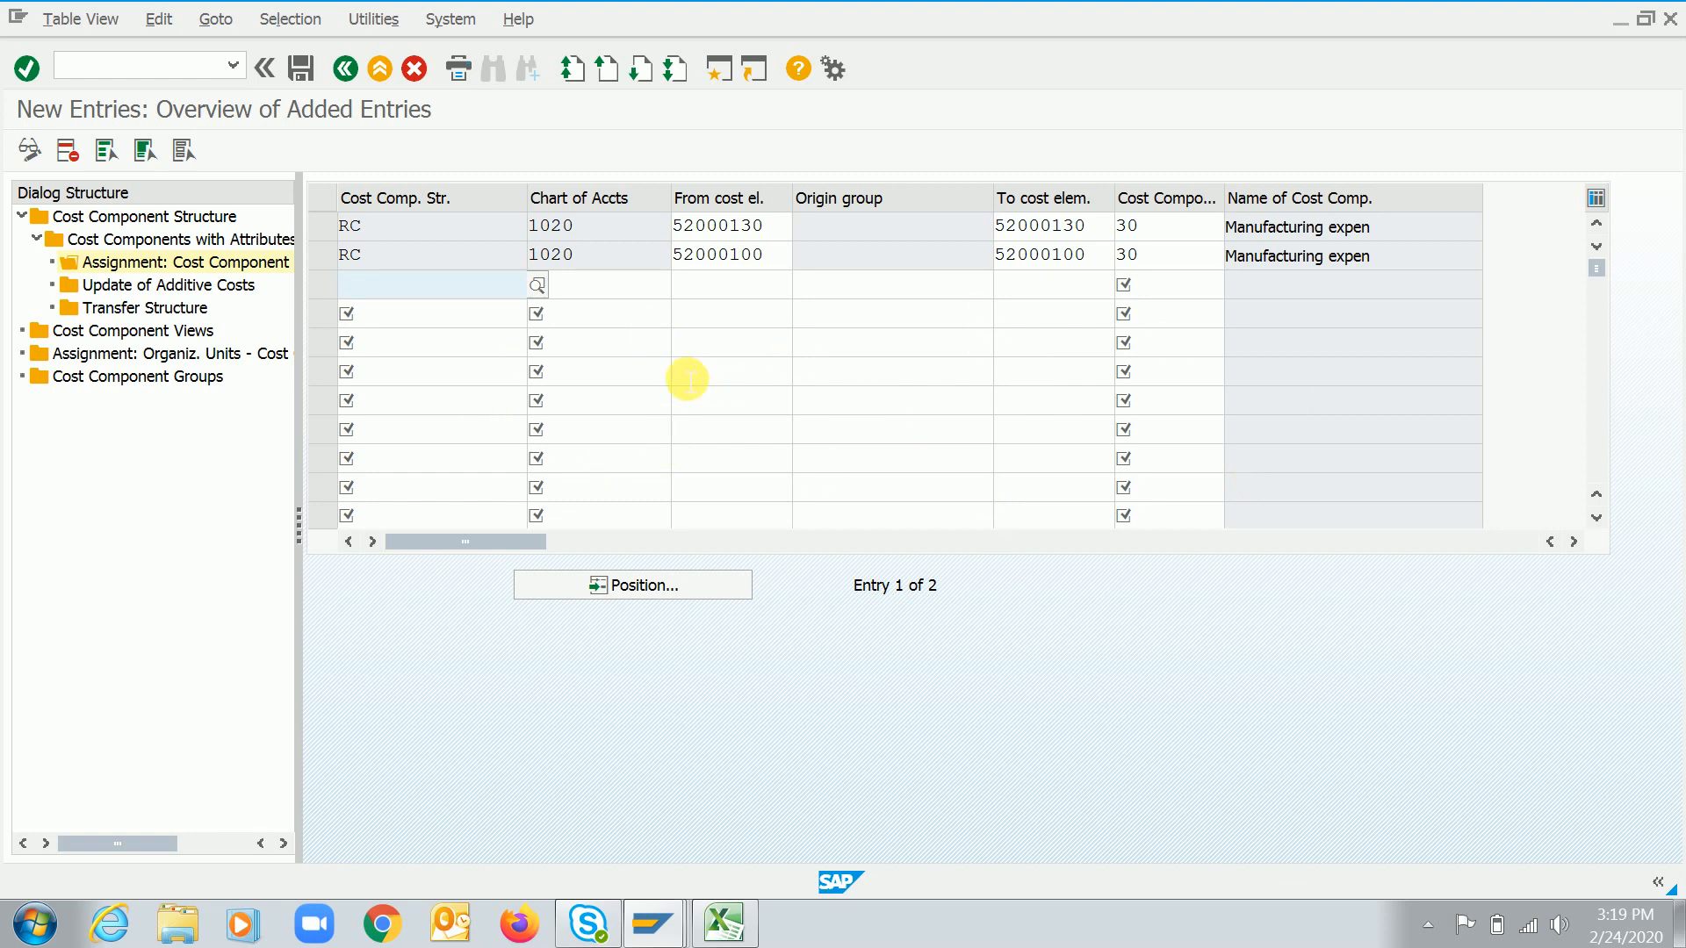
pyautogui.hotkey('ctrl', 's')
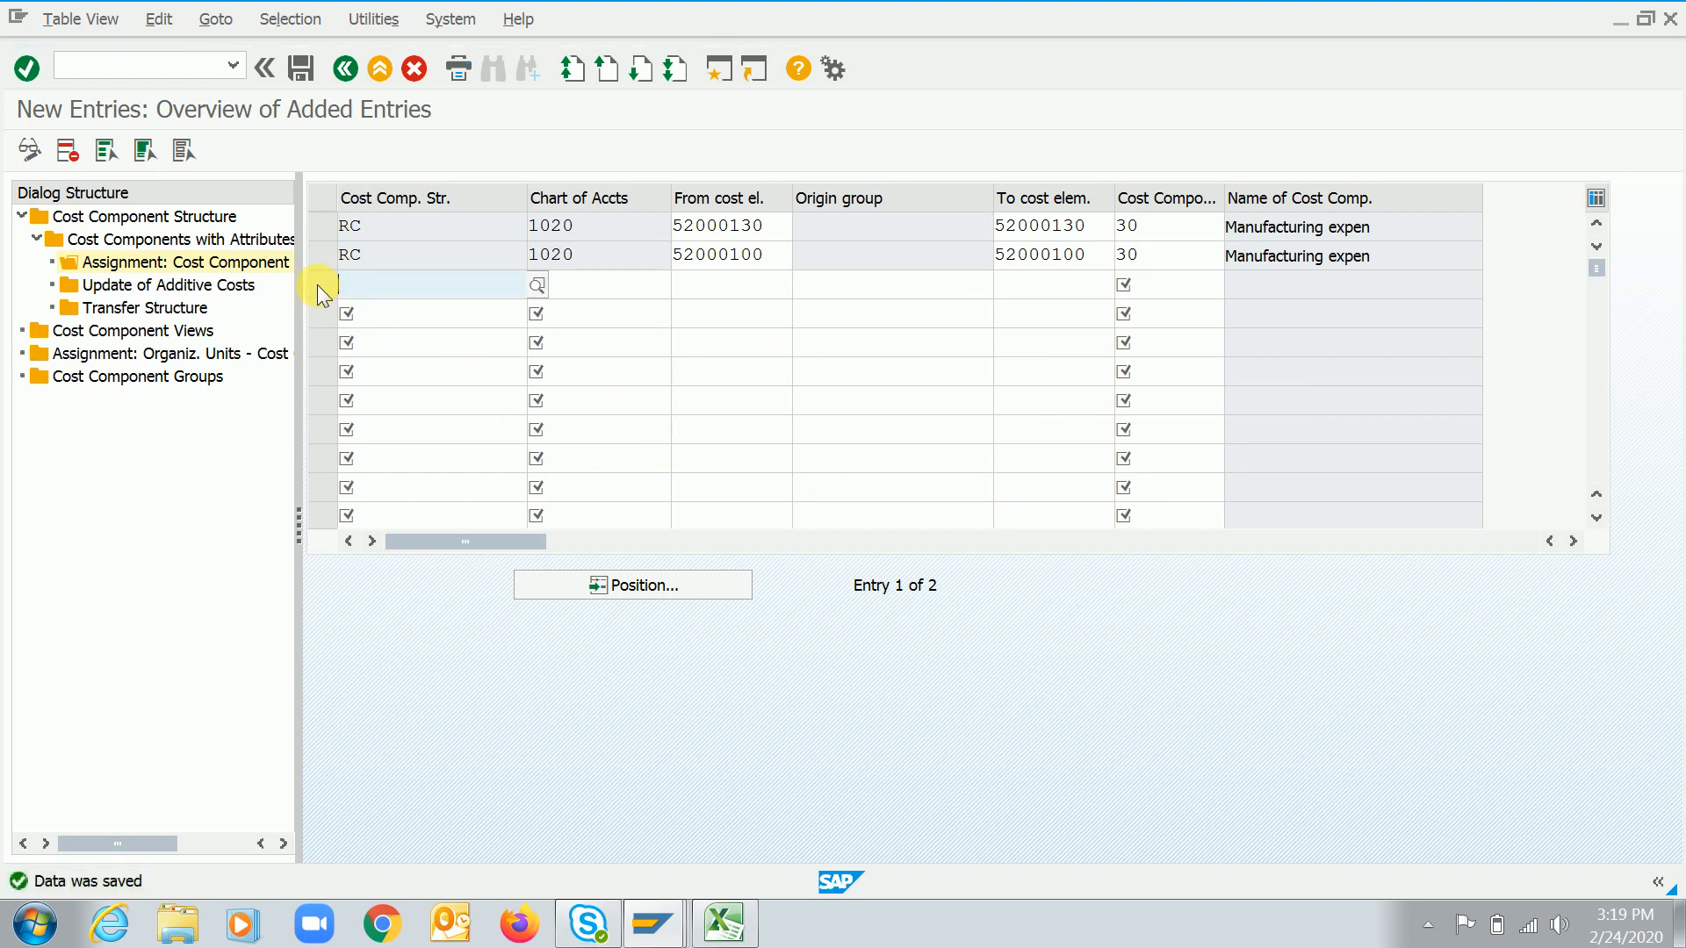
pyautogui.hotkey('ctrl', 's')
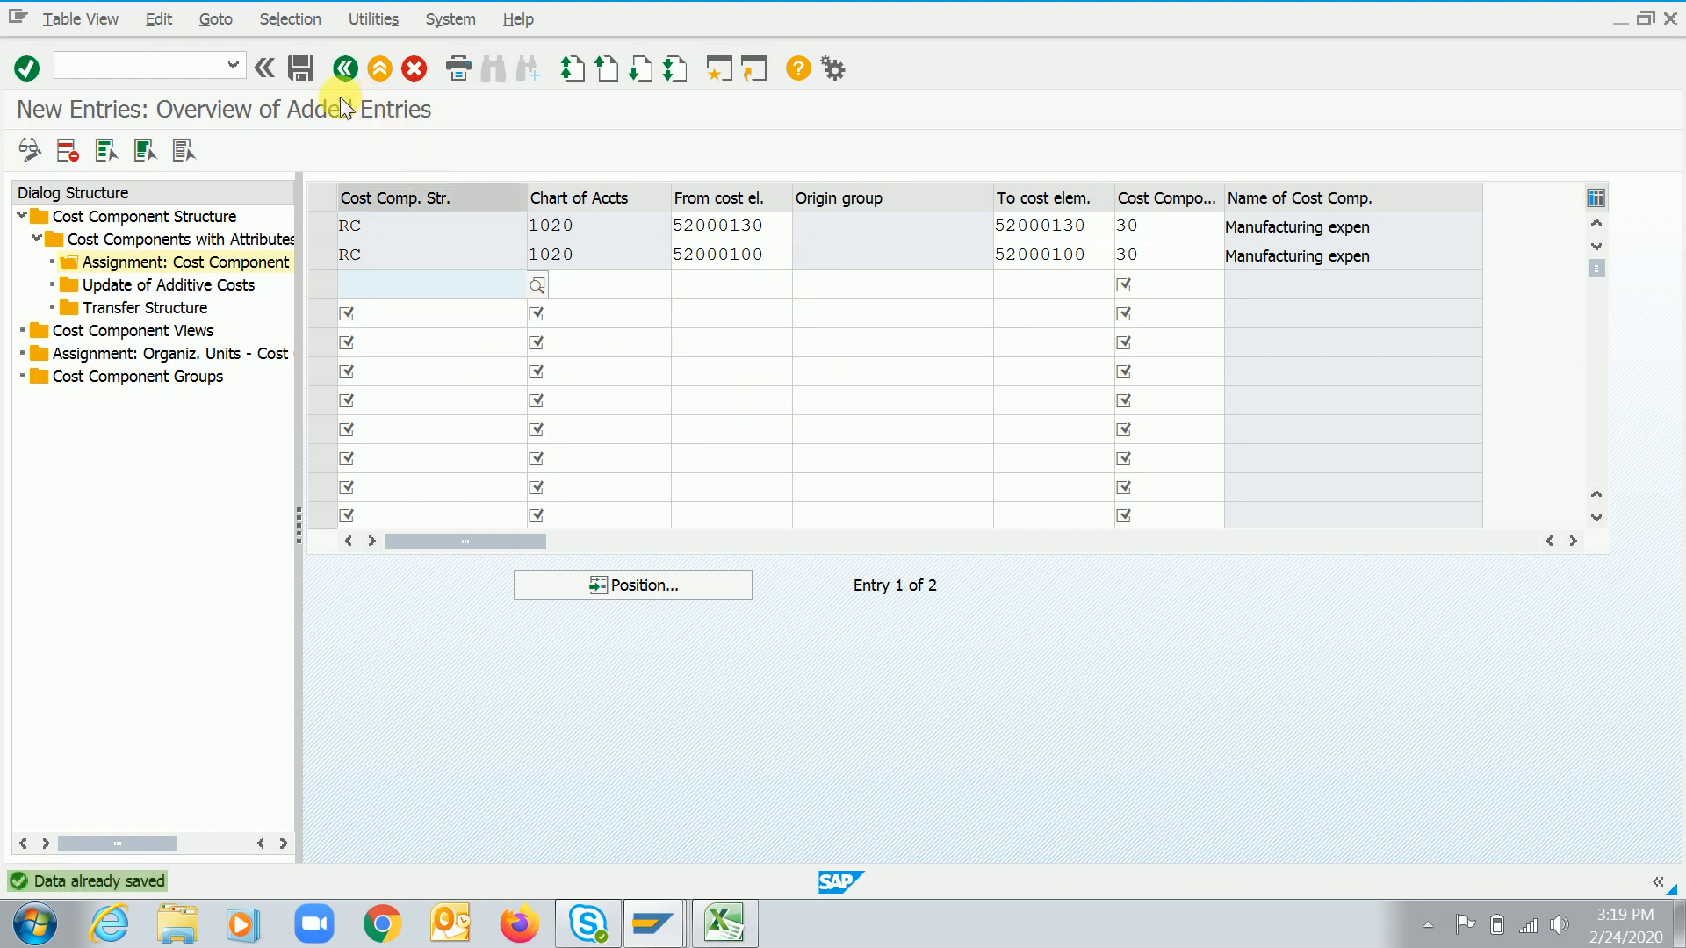
# Return to the cost components list, open cost component 40's cost element assignments and start a new entry
pyautogui.click(345, 67)
pyautogui.click(346, 71)
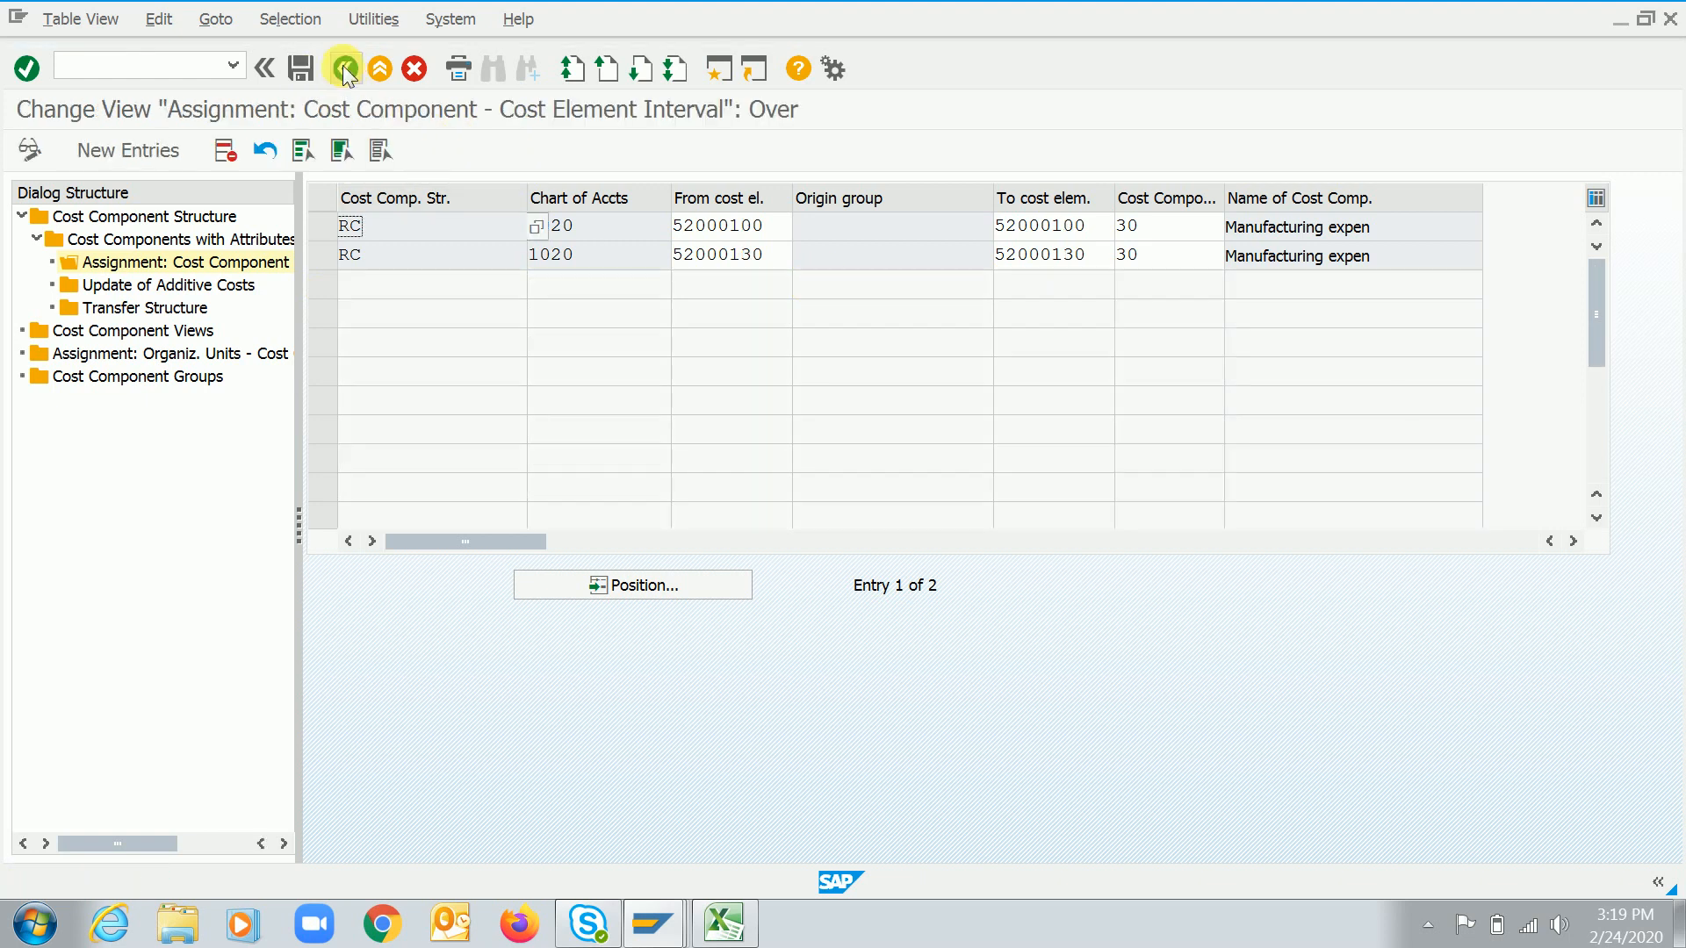
pyautogui.click(343, 65)
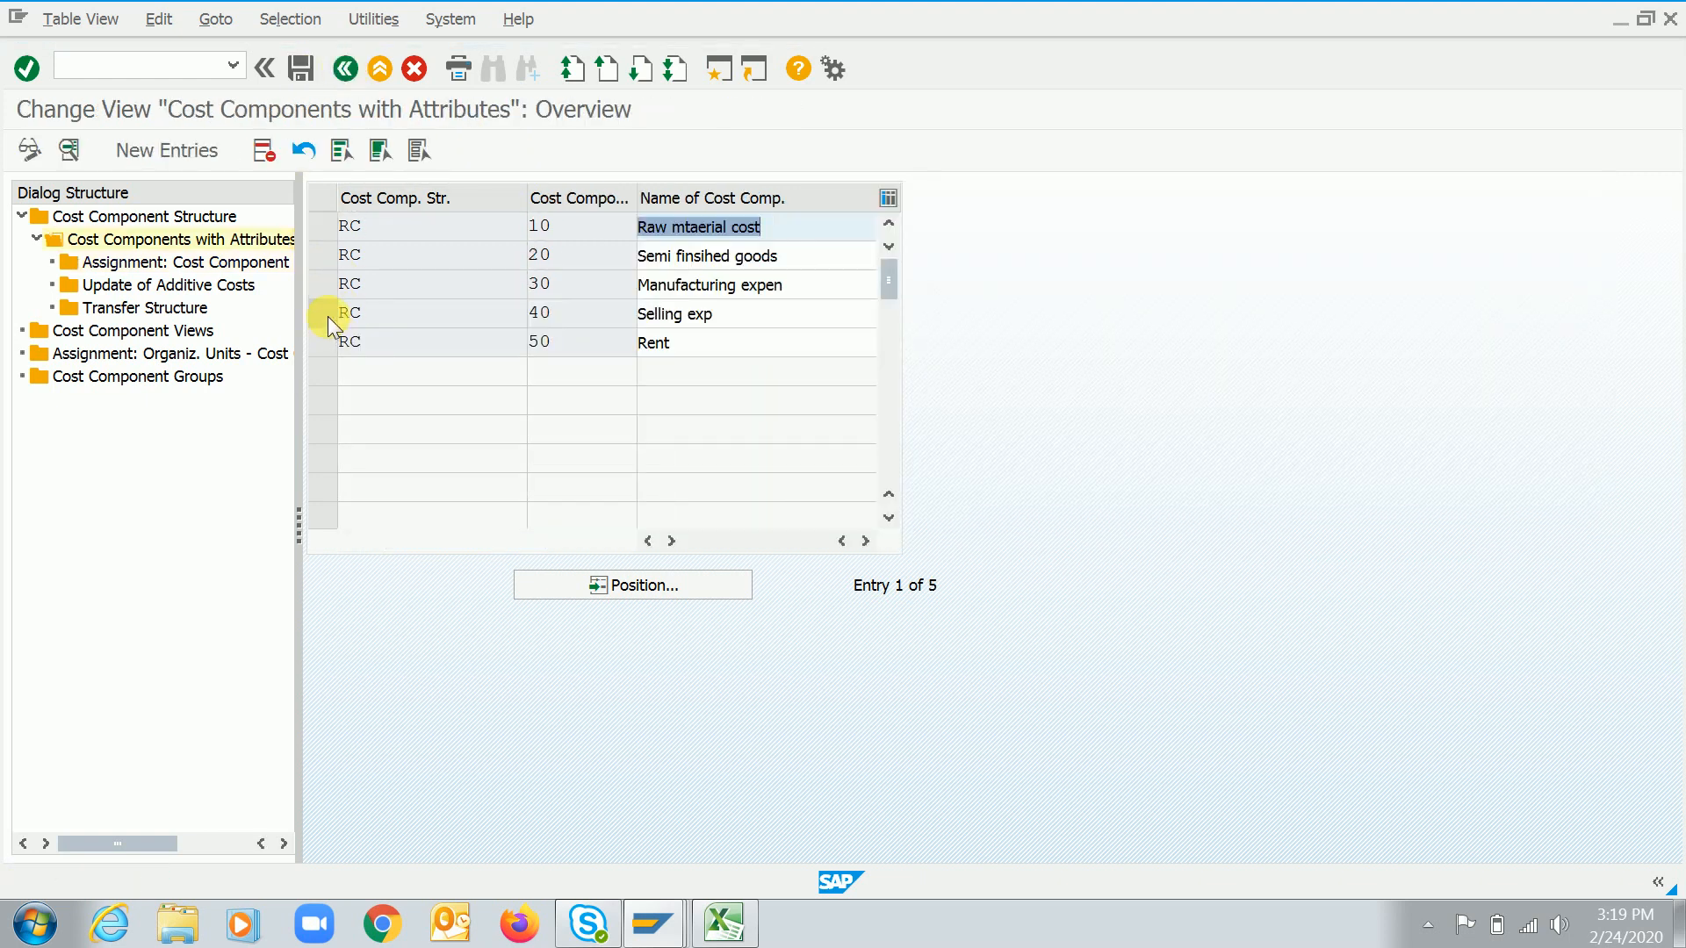
pyautogui.click(325, 313)
pyautogui.click(155, 268)
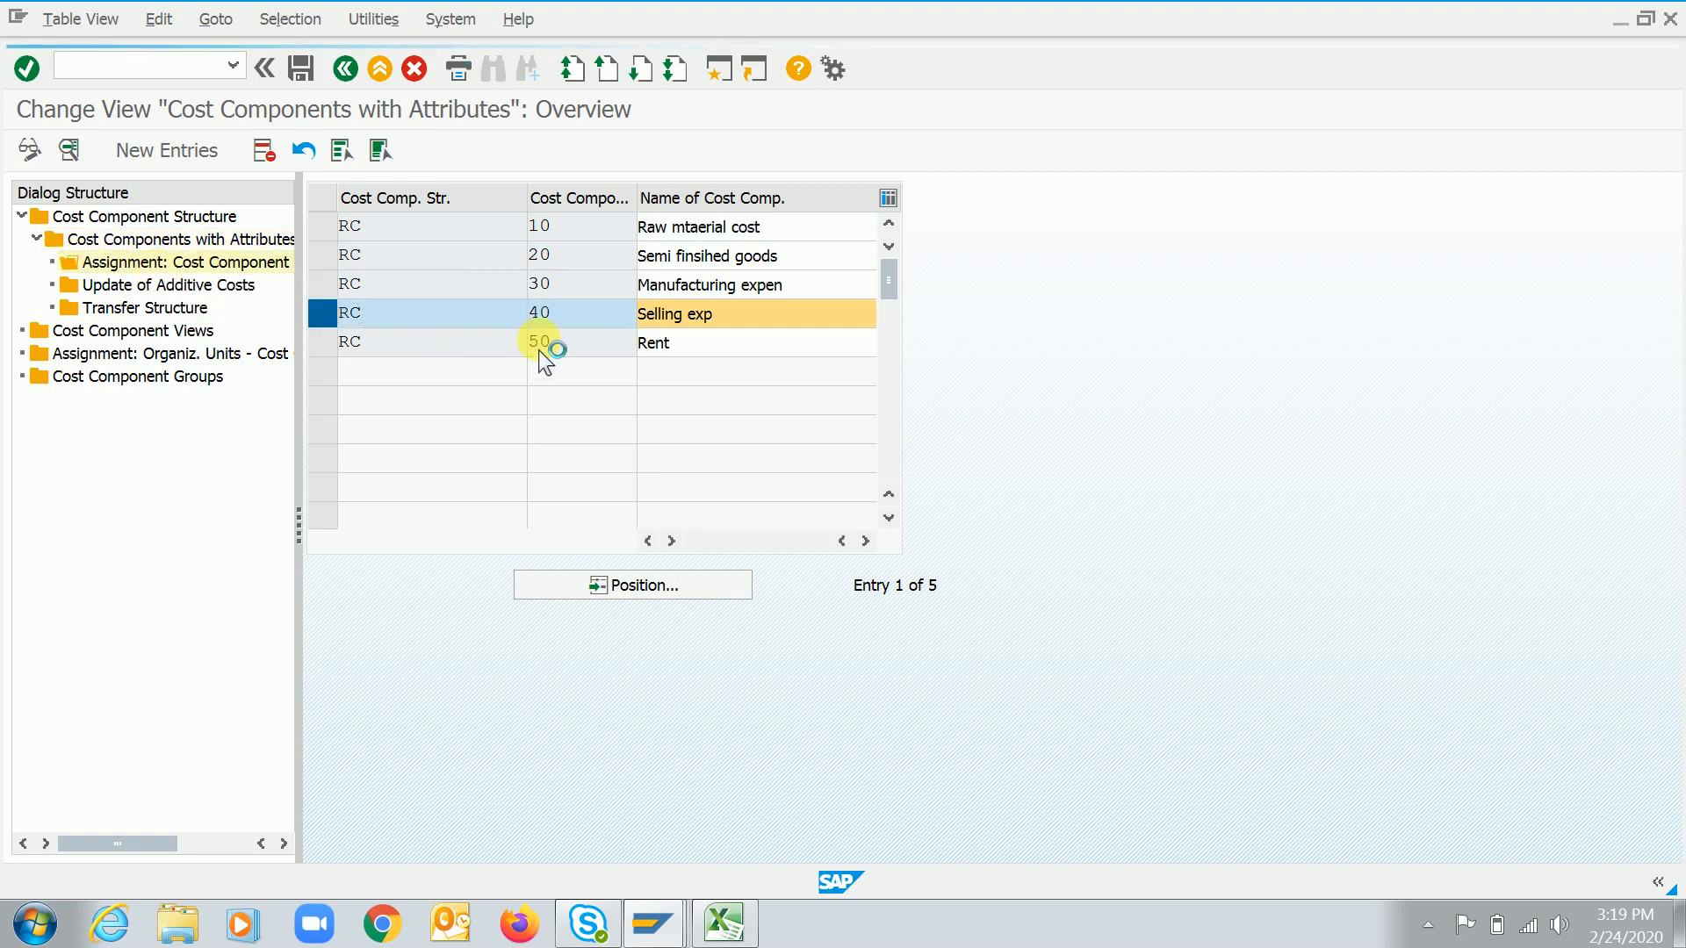
pyautogui.click(153, 155)
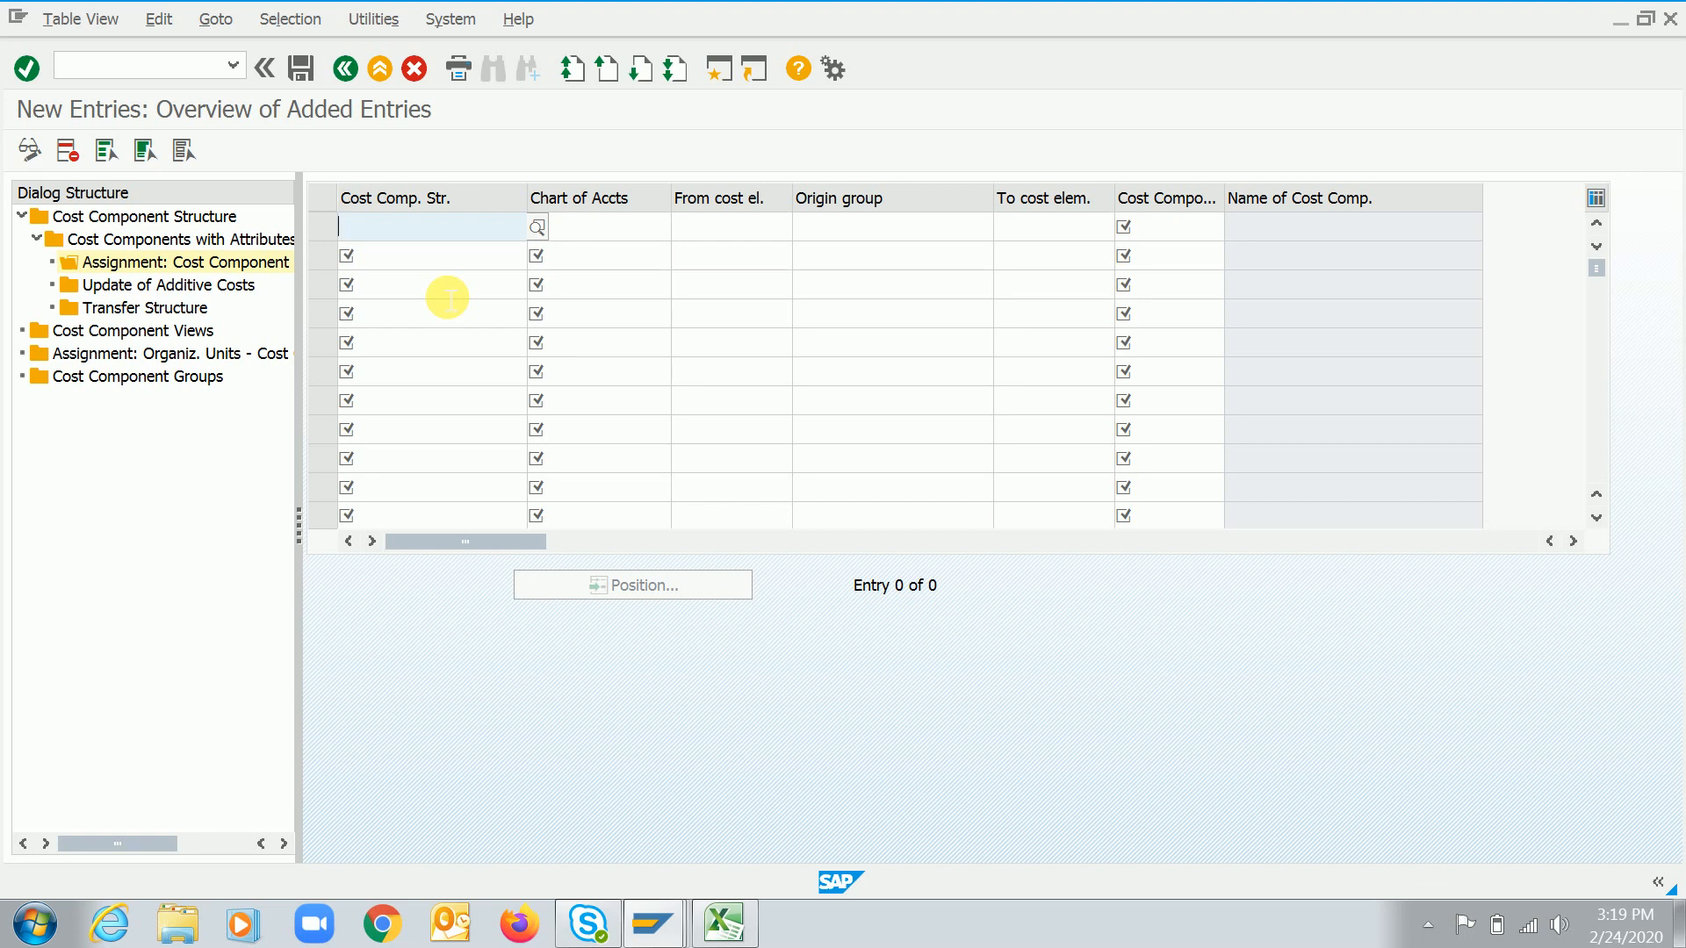
# Enter structure RC, cost component 40 and chart of accounts 1020, then open the cost element value list
pyautogui.write('RC')
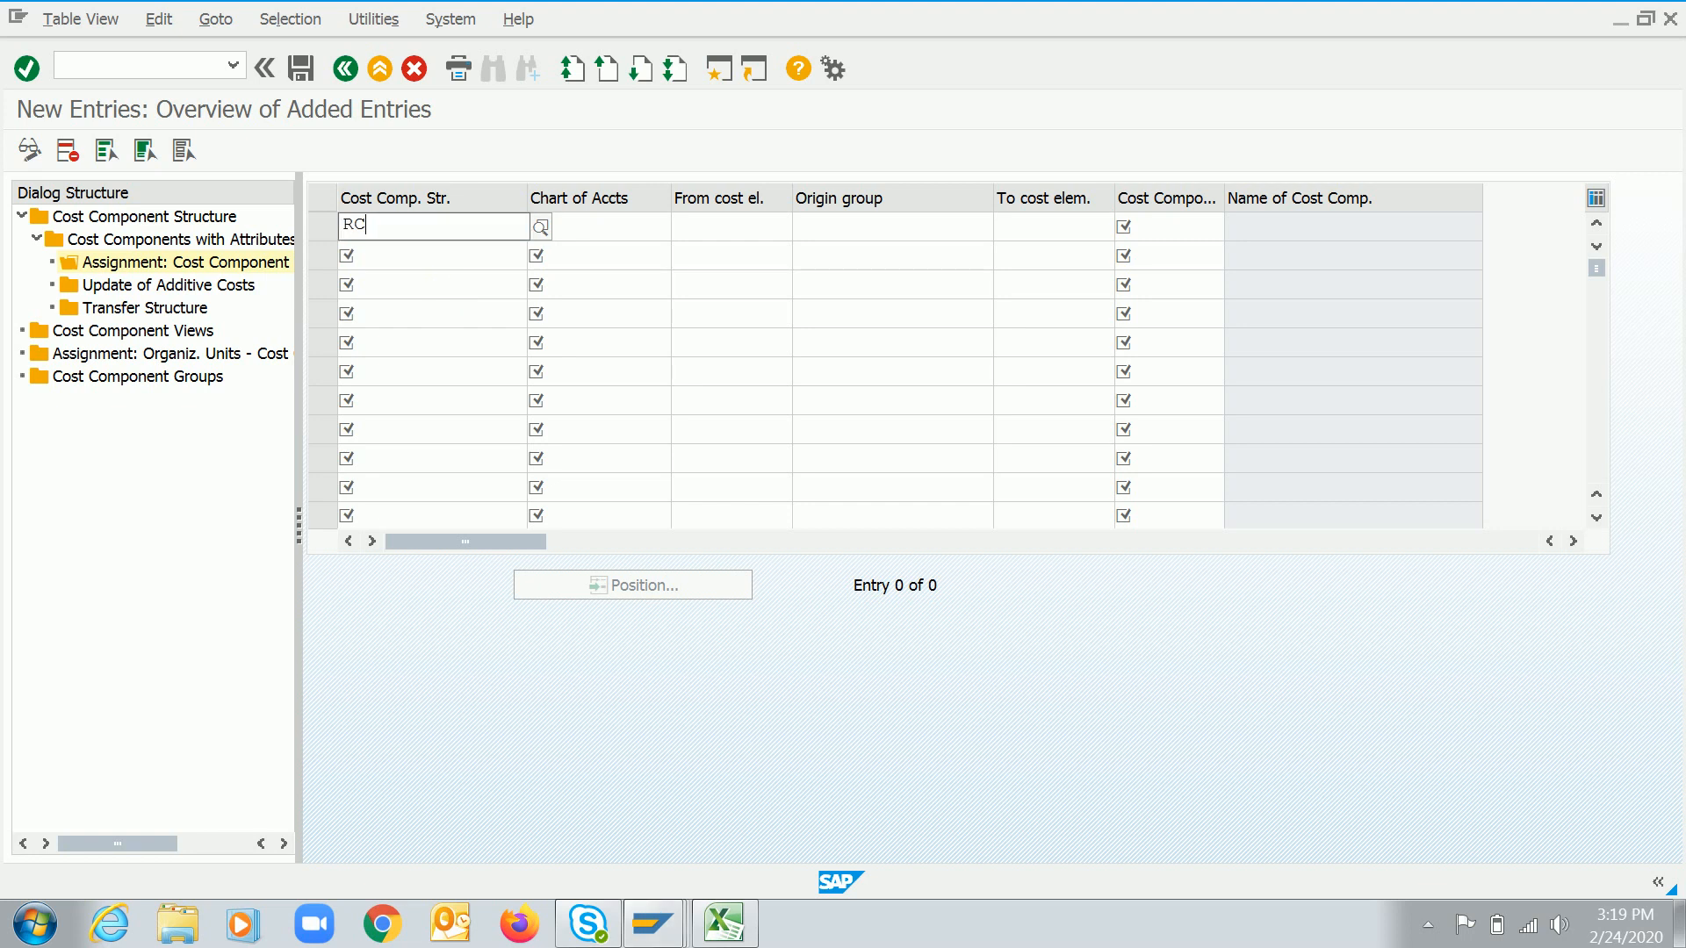
pyautogui.press('Down')
pyautogui.press('Down')
pyautogui.press('Down')
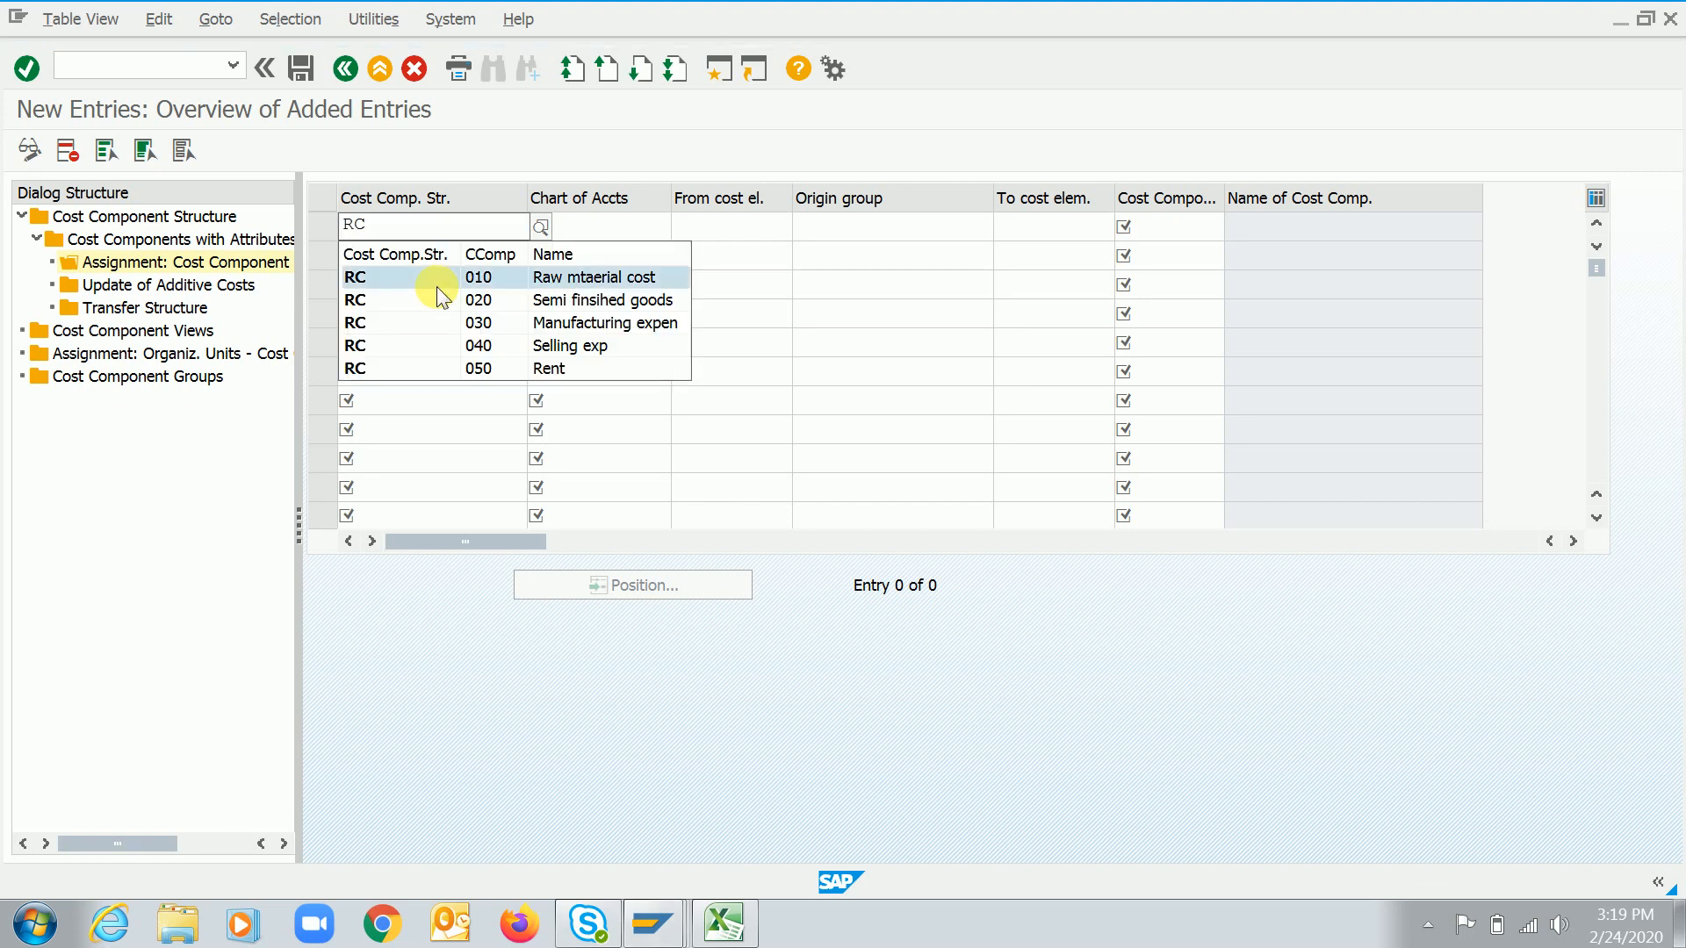
pyautogui.press('Down')
pyautogui.press('Return')
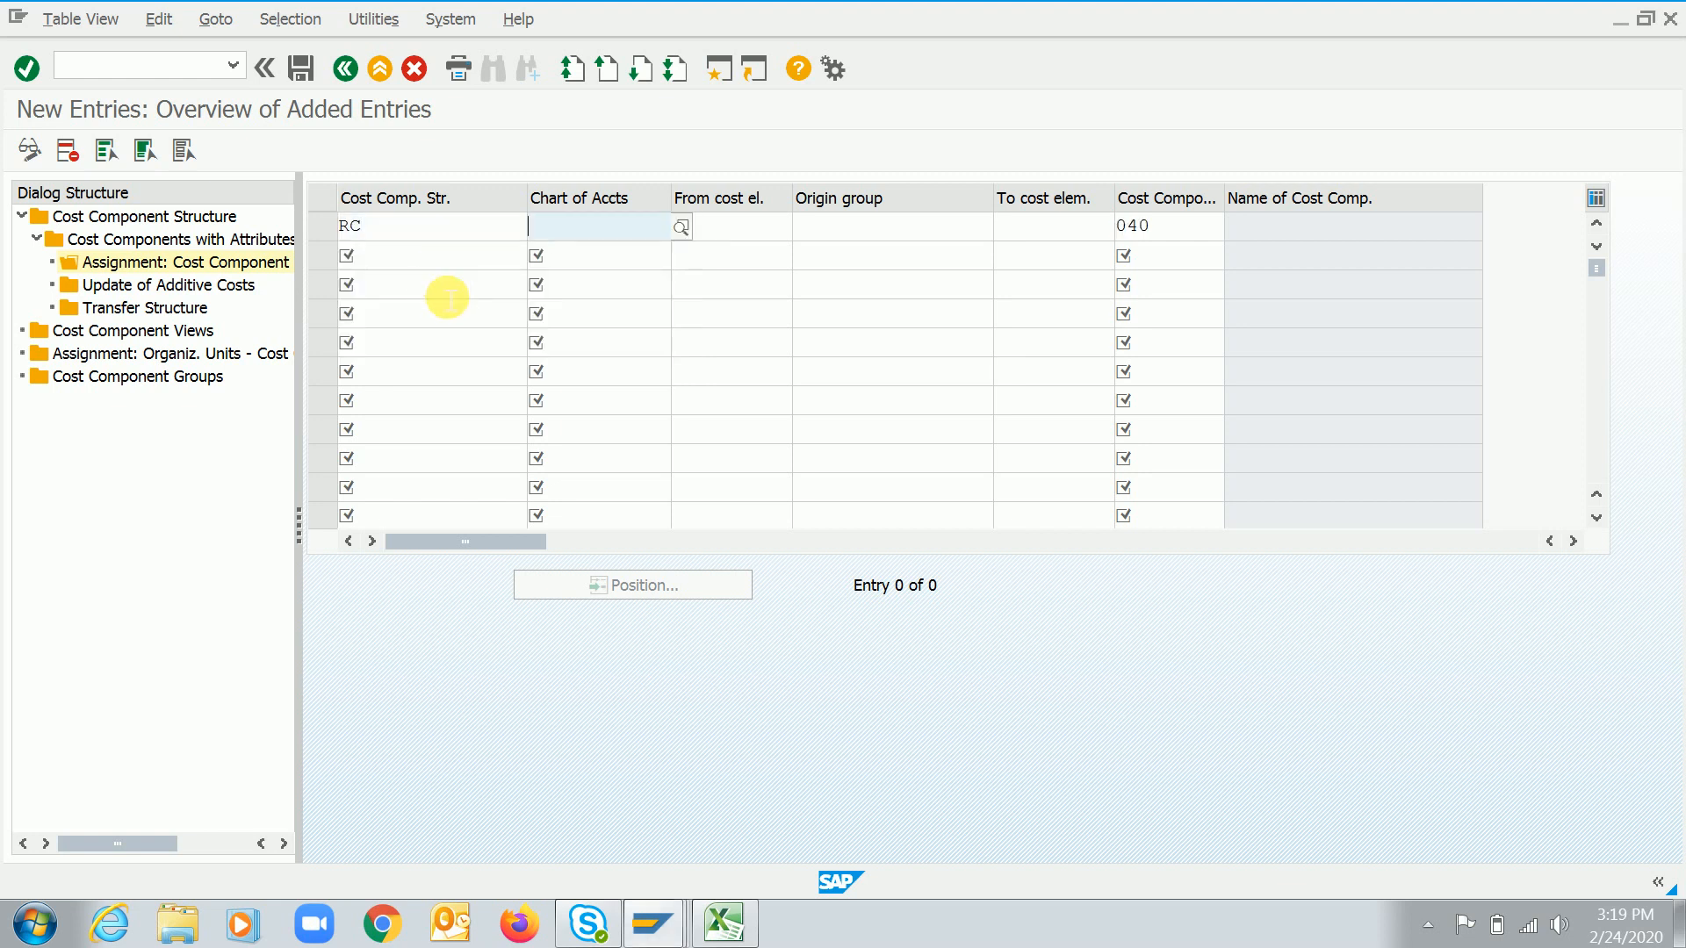
pyautogui.write('1020')
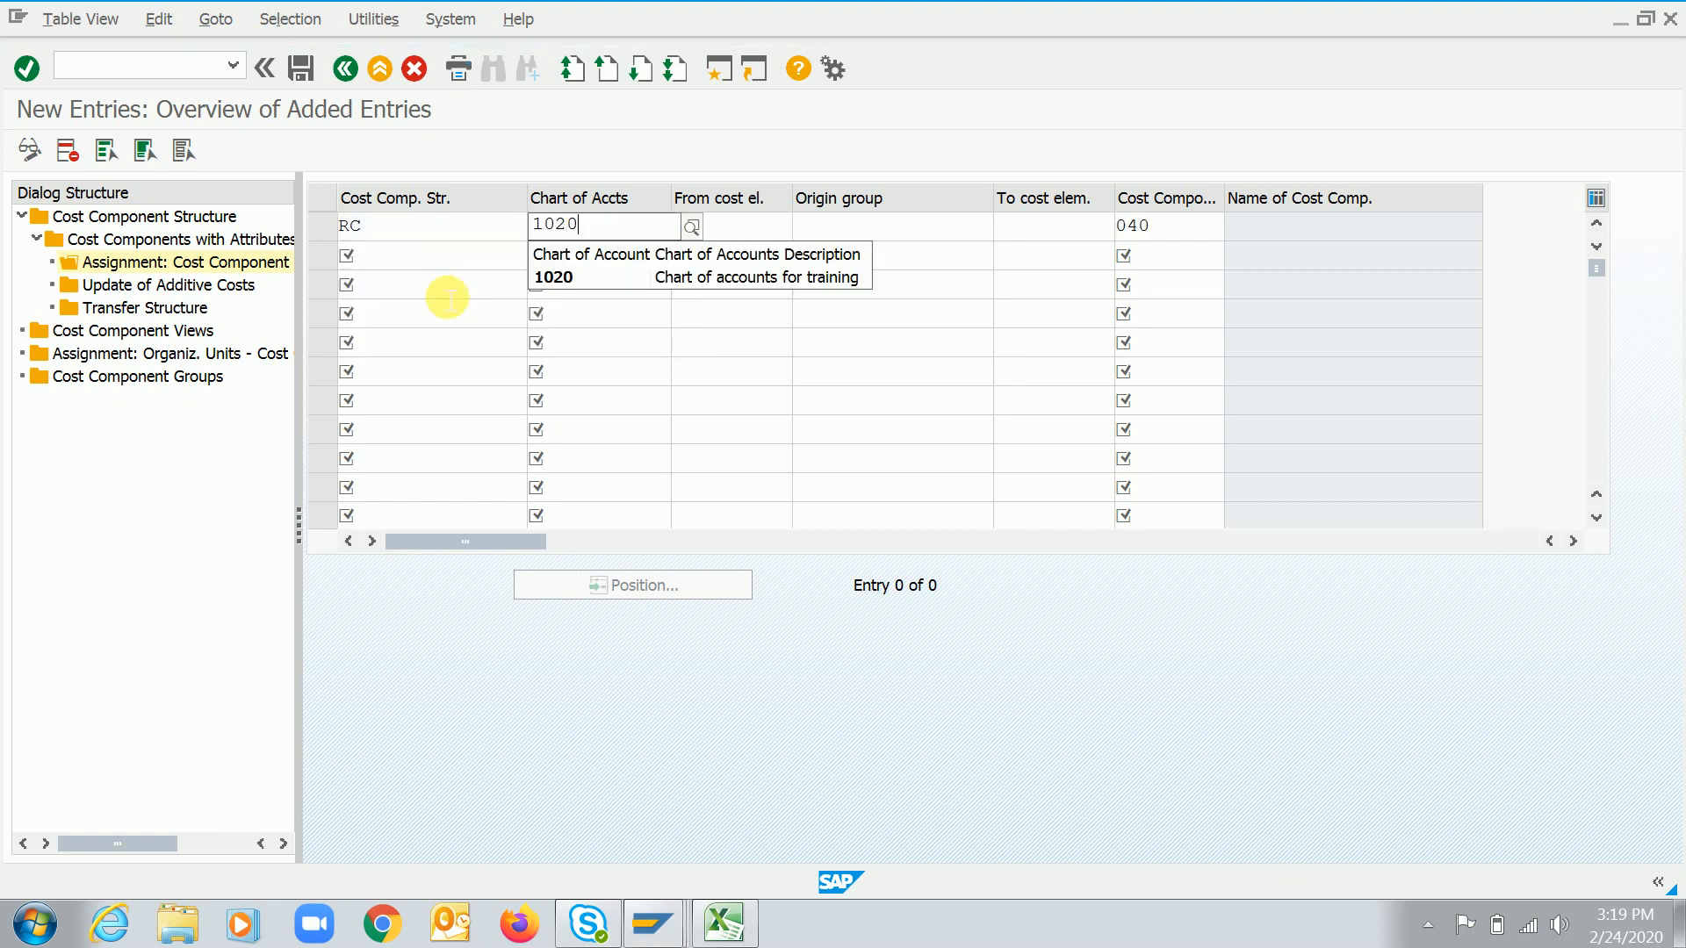
pyautogui.press('Return')
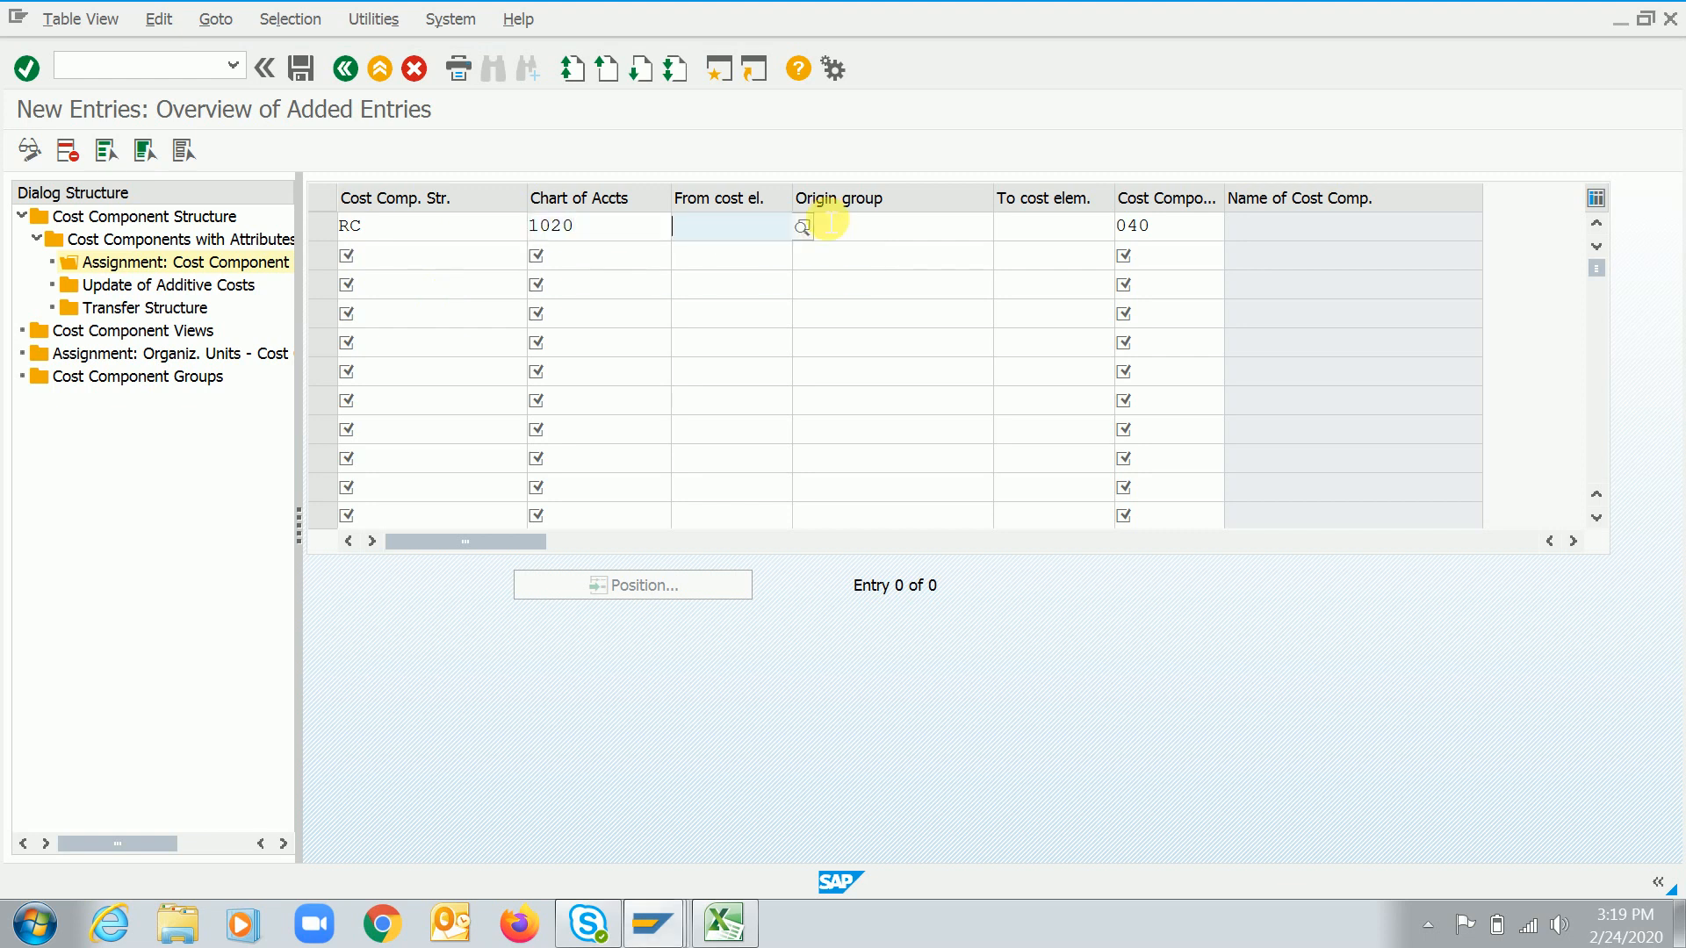
pyautogui.press('F4')
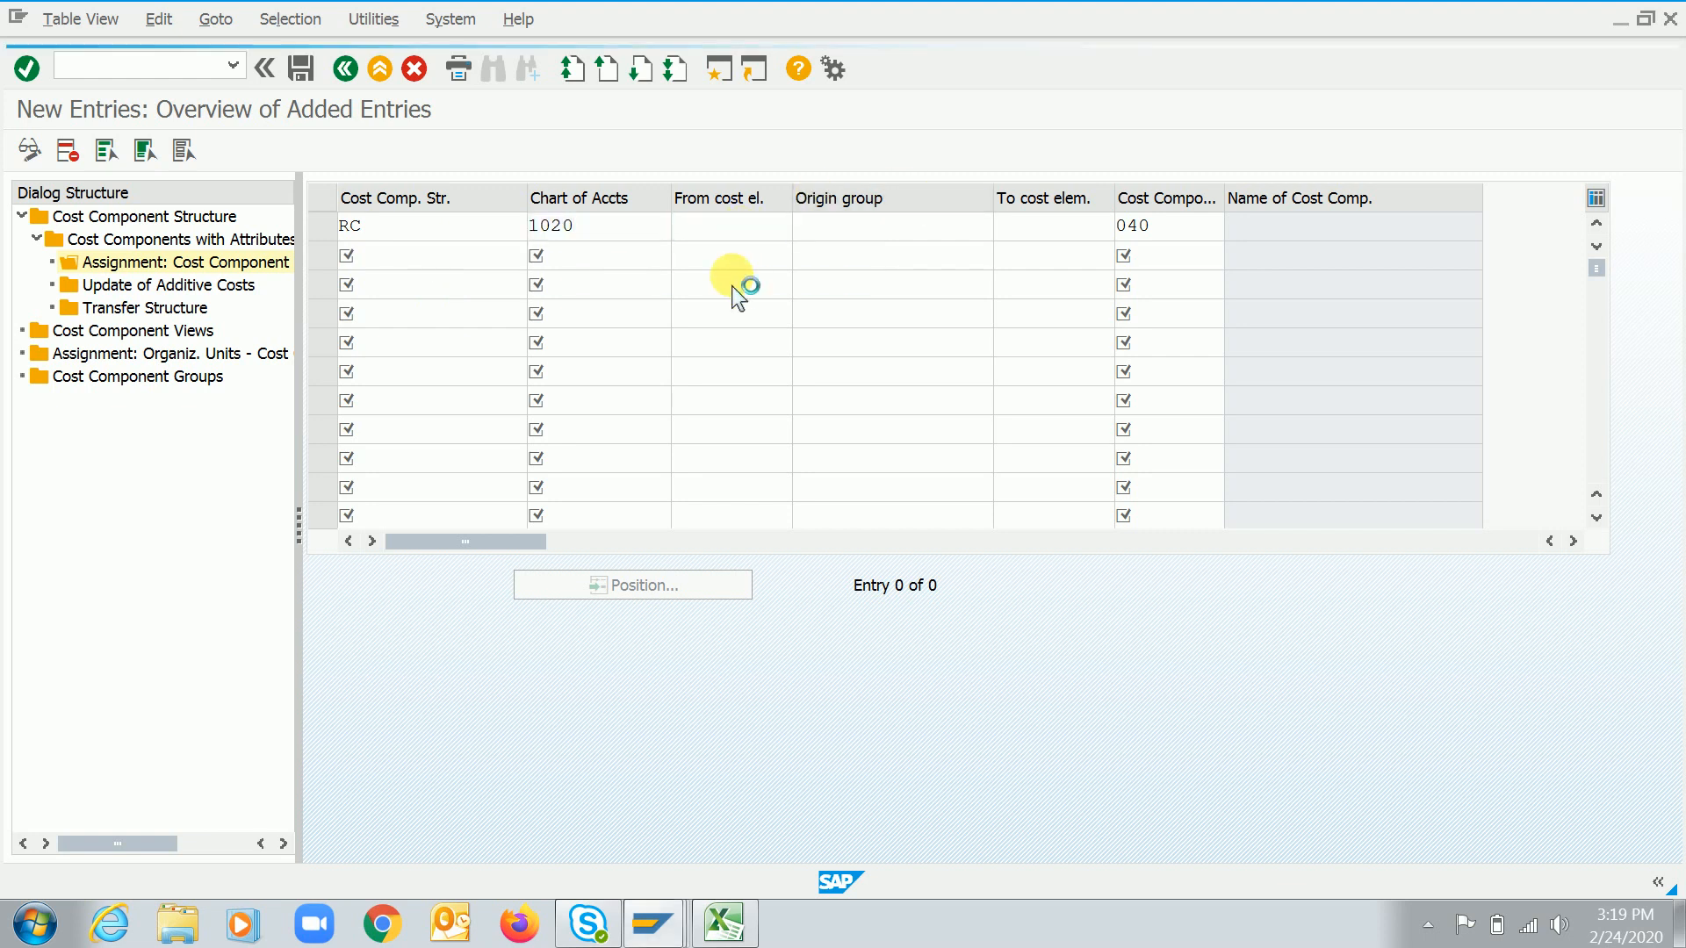
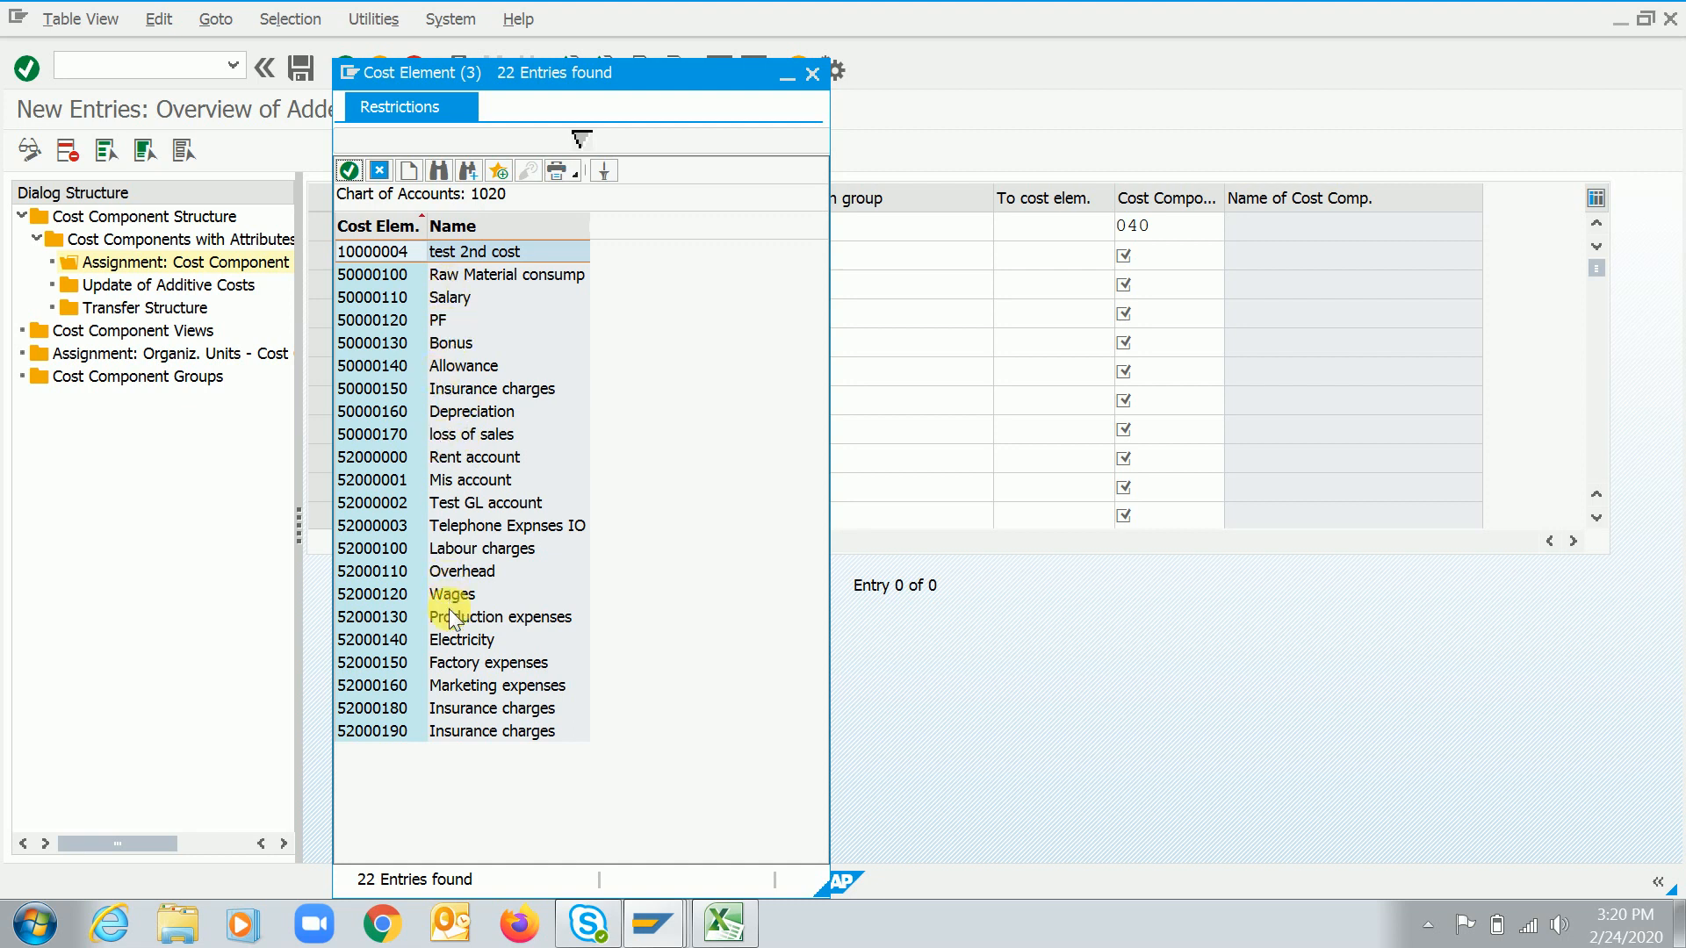
# Pick cost element 52000160 for the cost component 40 assignment, confirm it and save
pyautogui.doubleClick(451, 687)
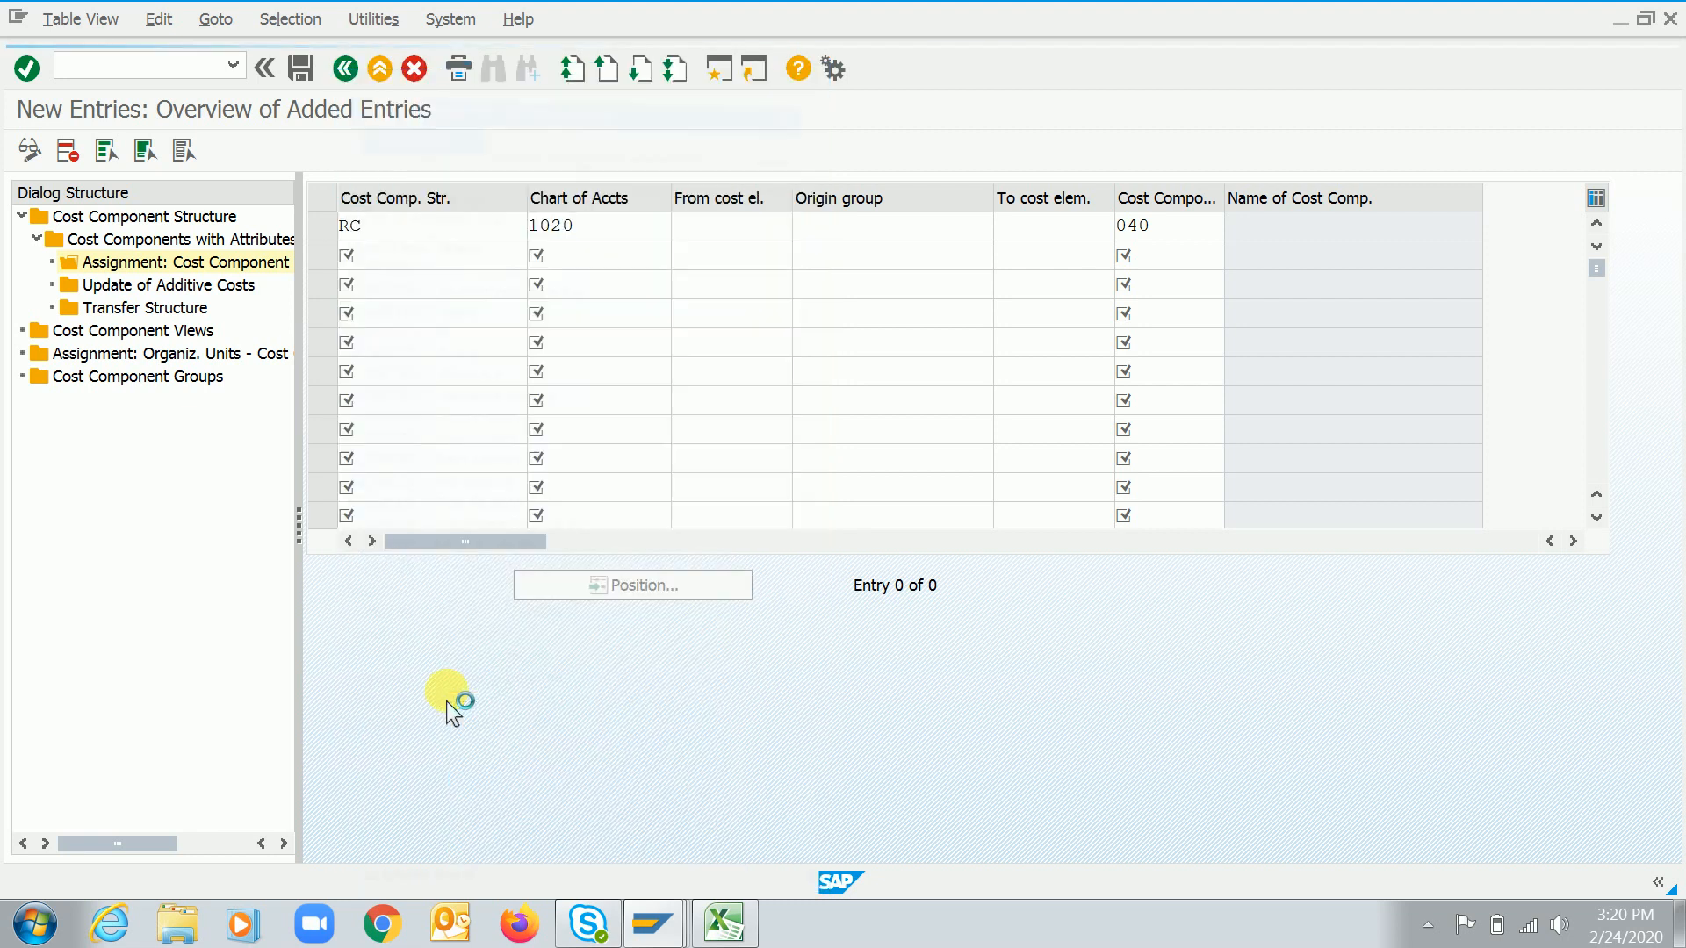
pyautogui.press('Return')
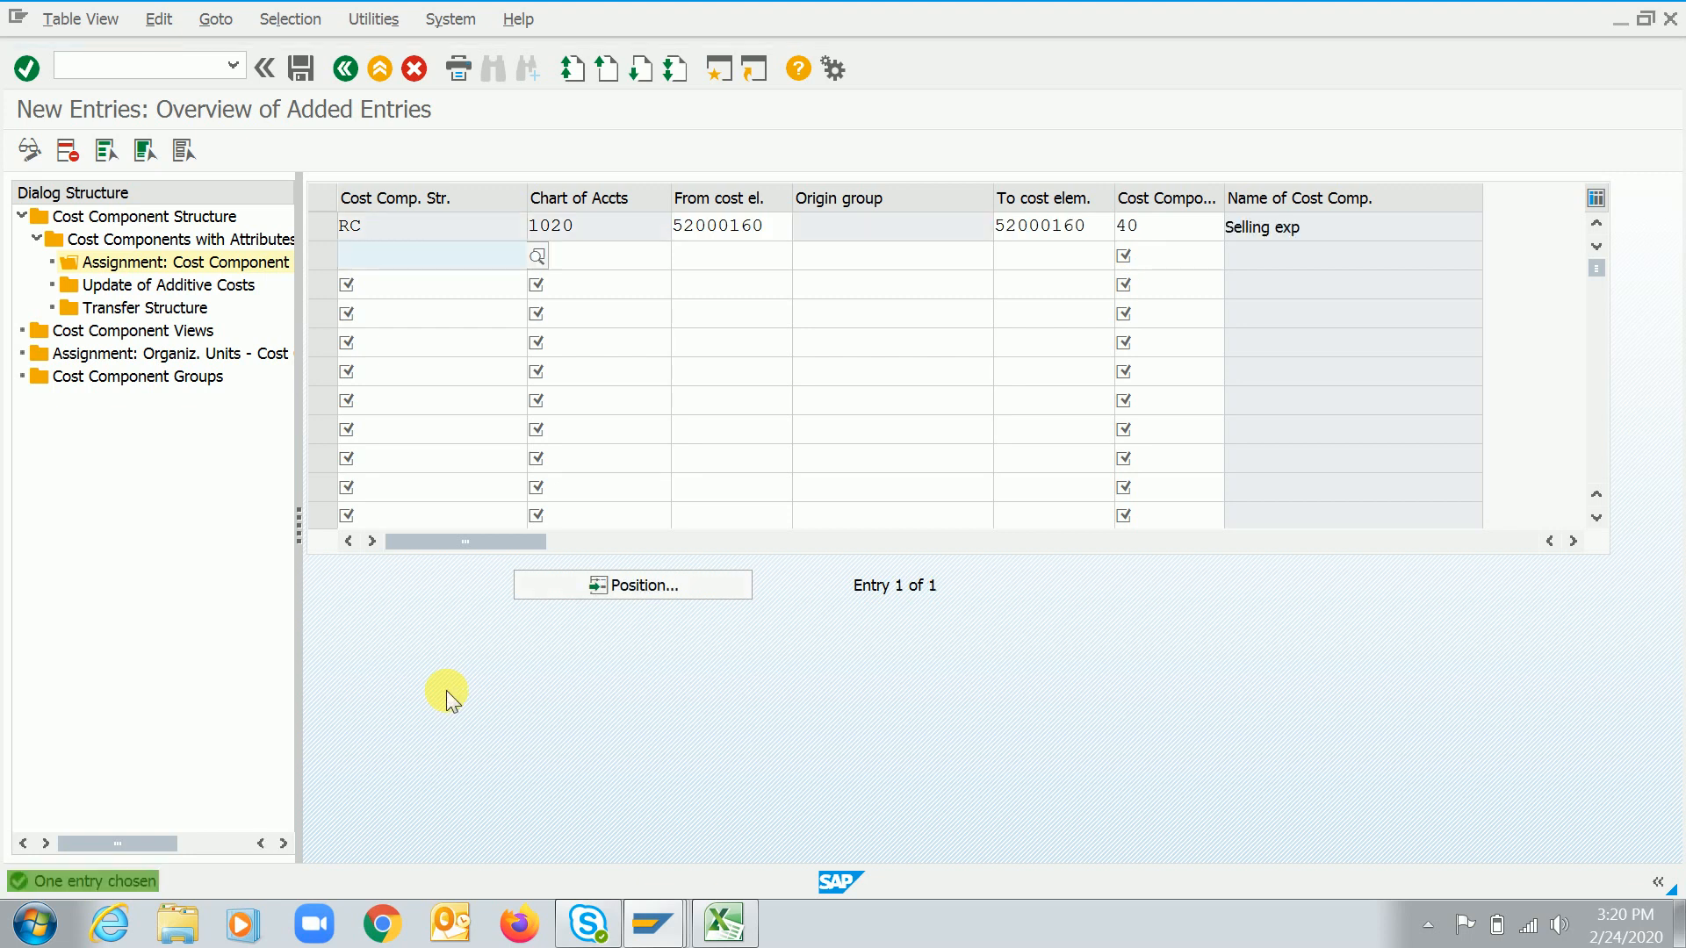
pyautogui.hotkey('ctrl', 's')
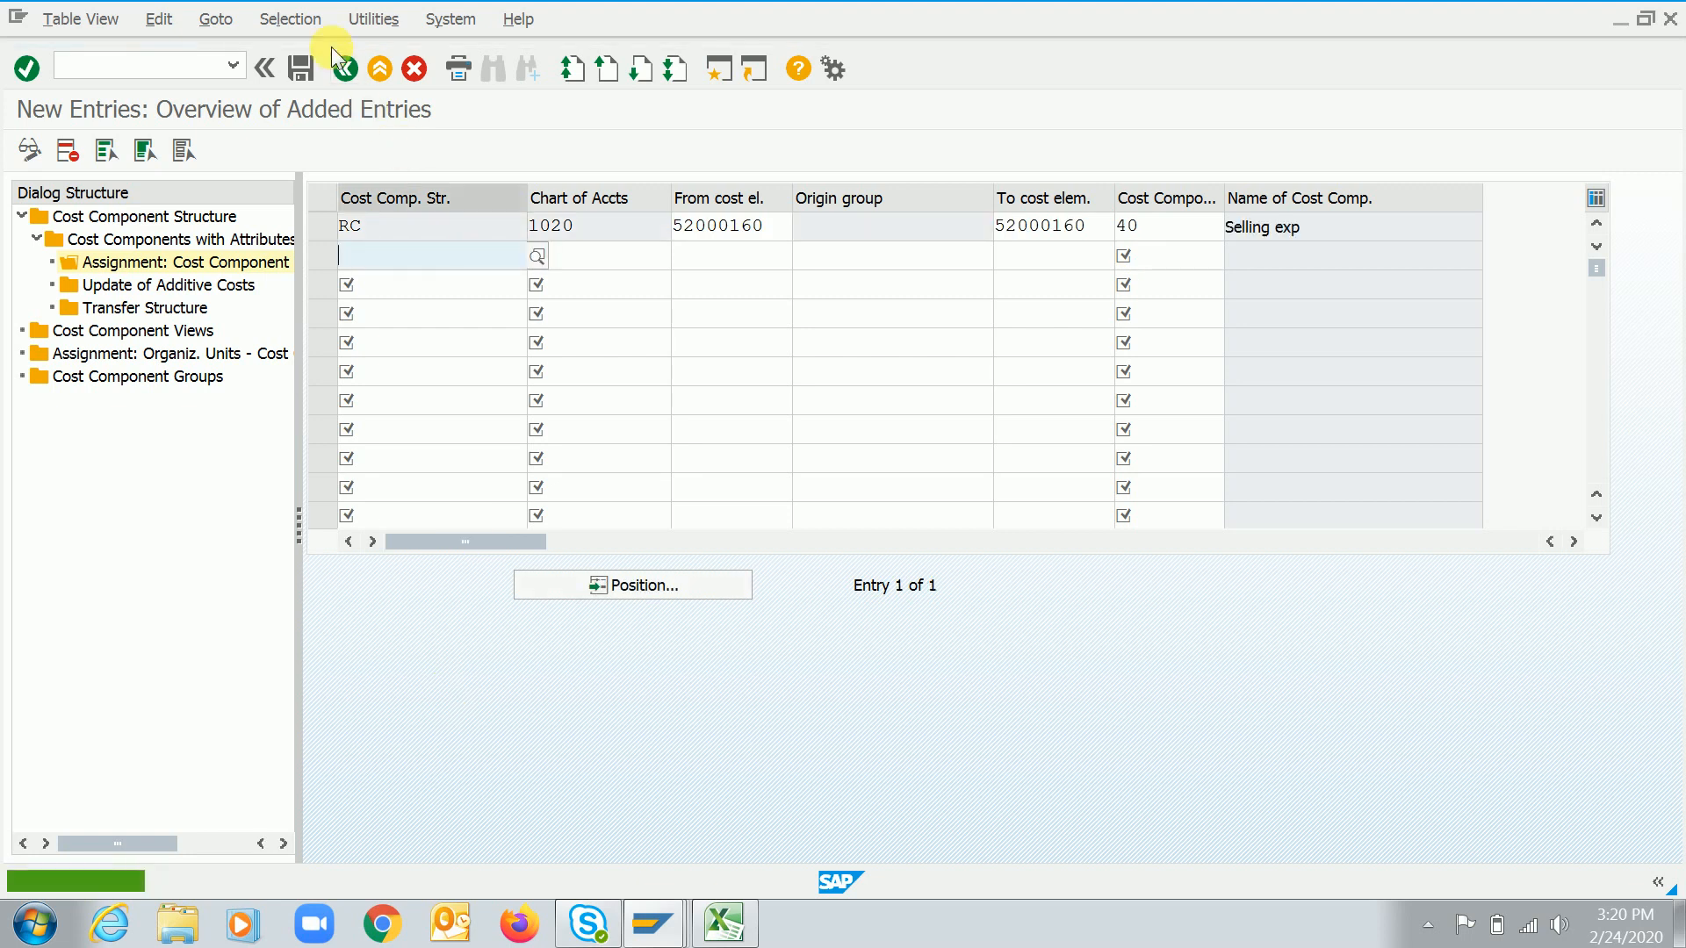
# Return to the cost components list, select cost component 50, open its cost element assignments and start a new entry
pyautogui.click(346, 69)
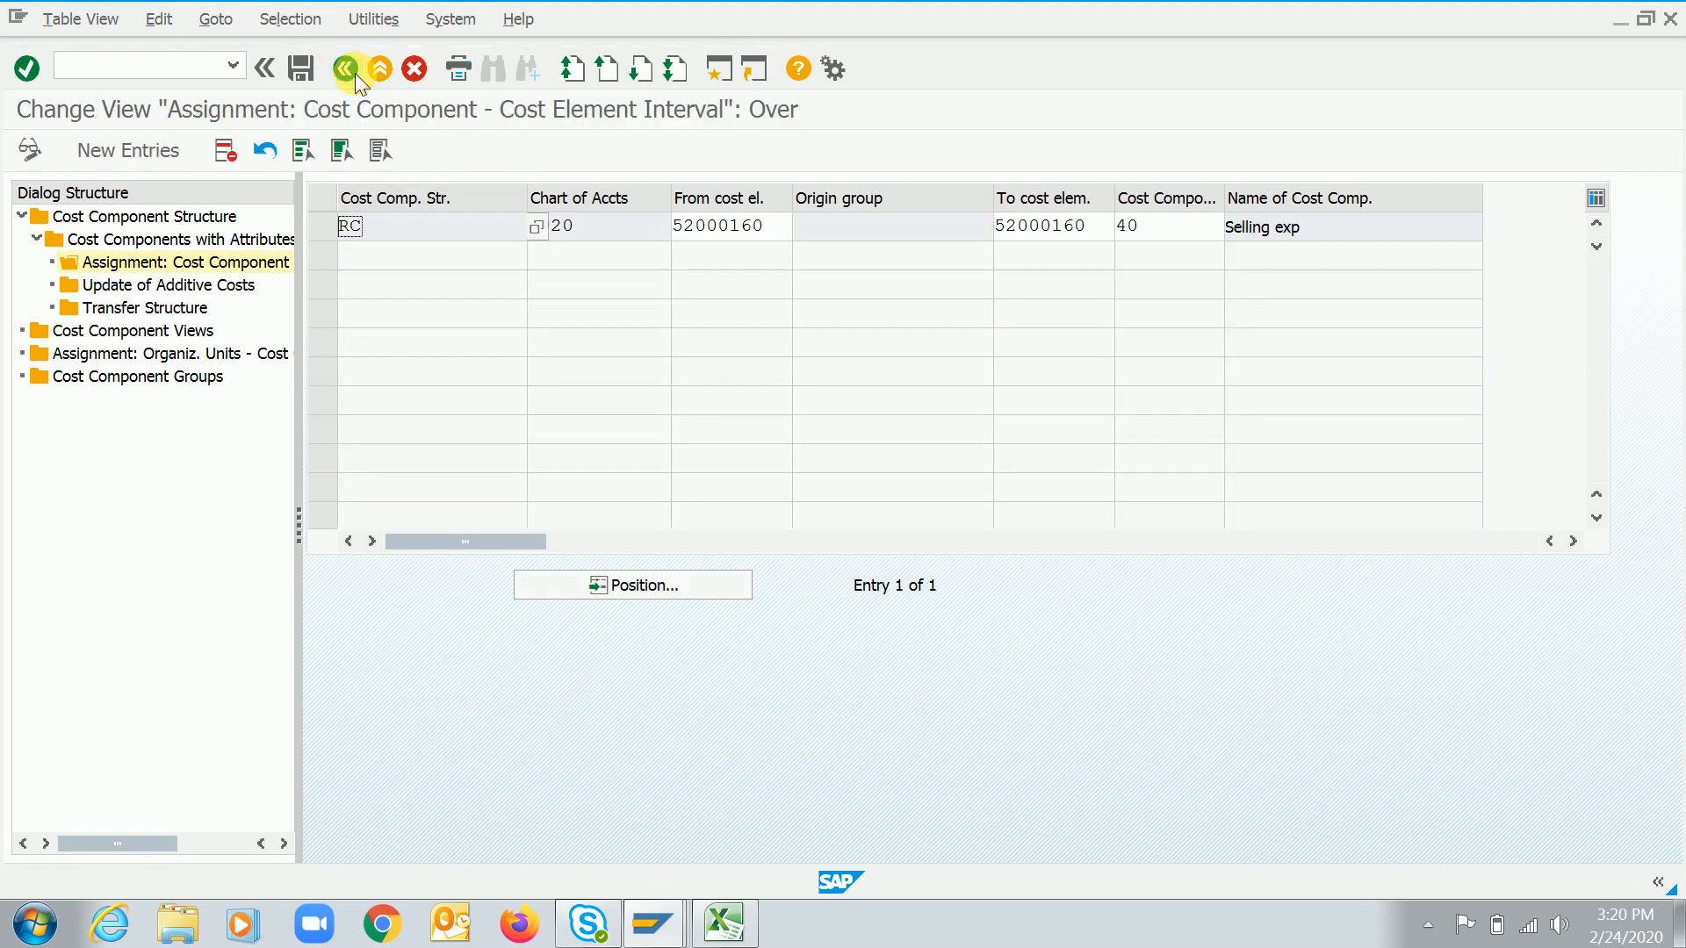
pyautogui.click(350, 71)
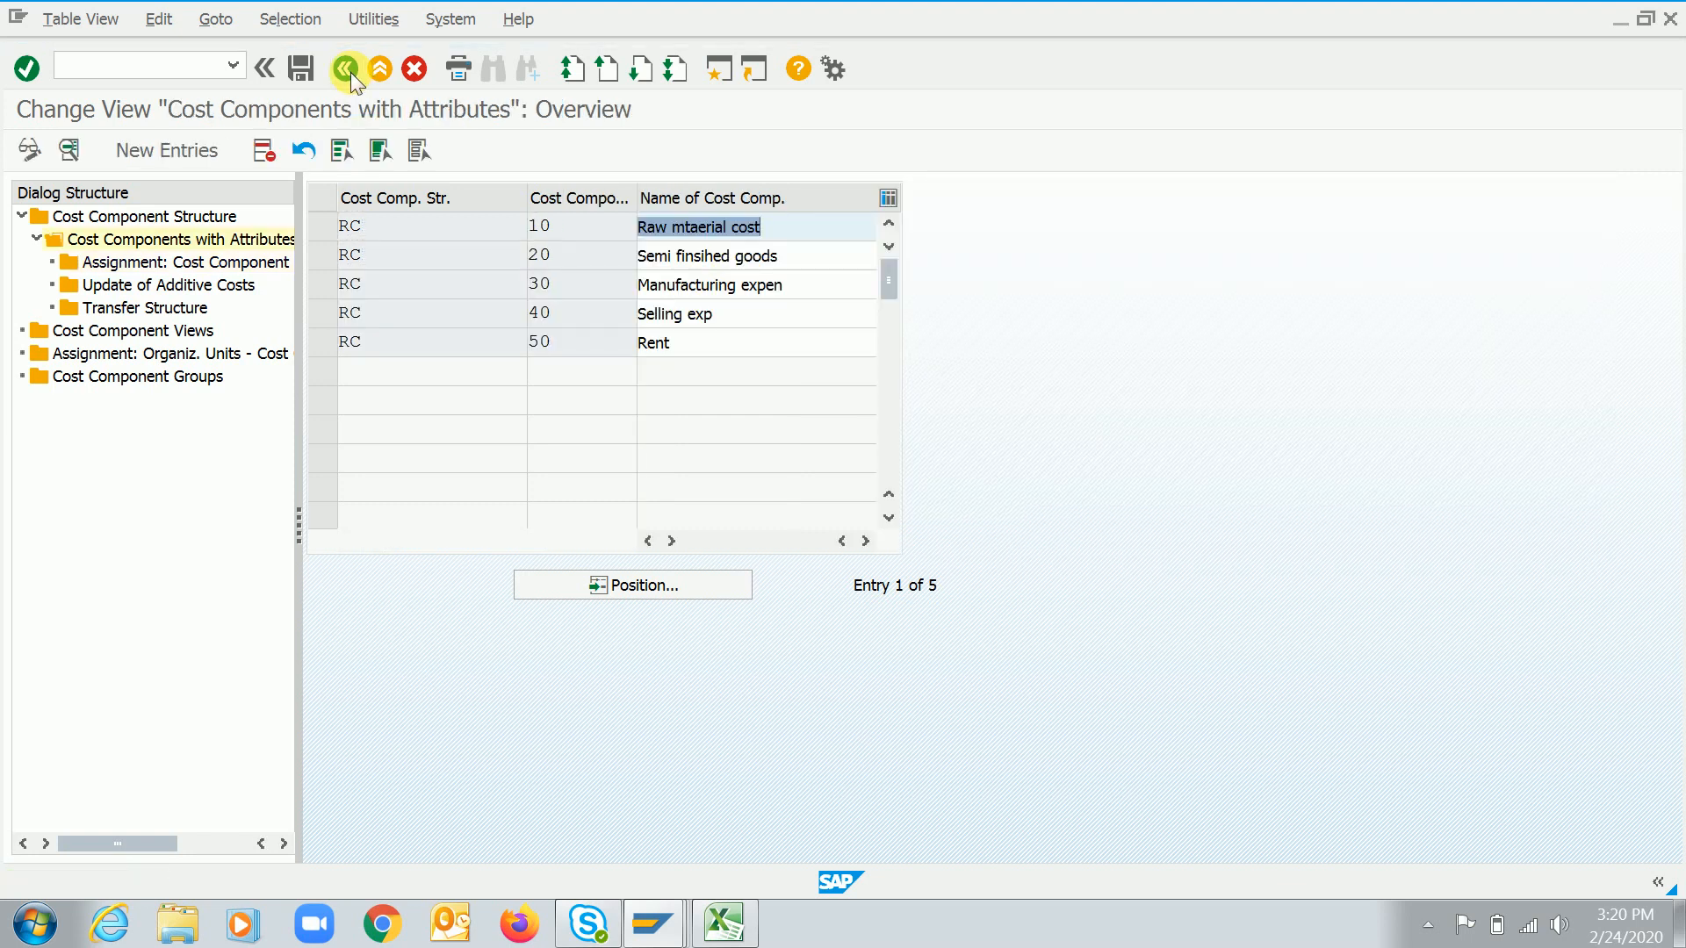
pyautogui.click(322, 343)
pyautogui.doubleClick(226, 263)
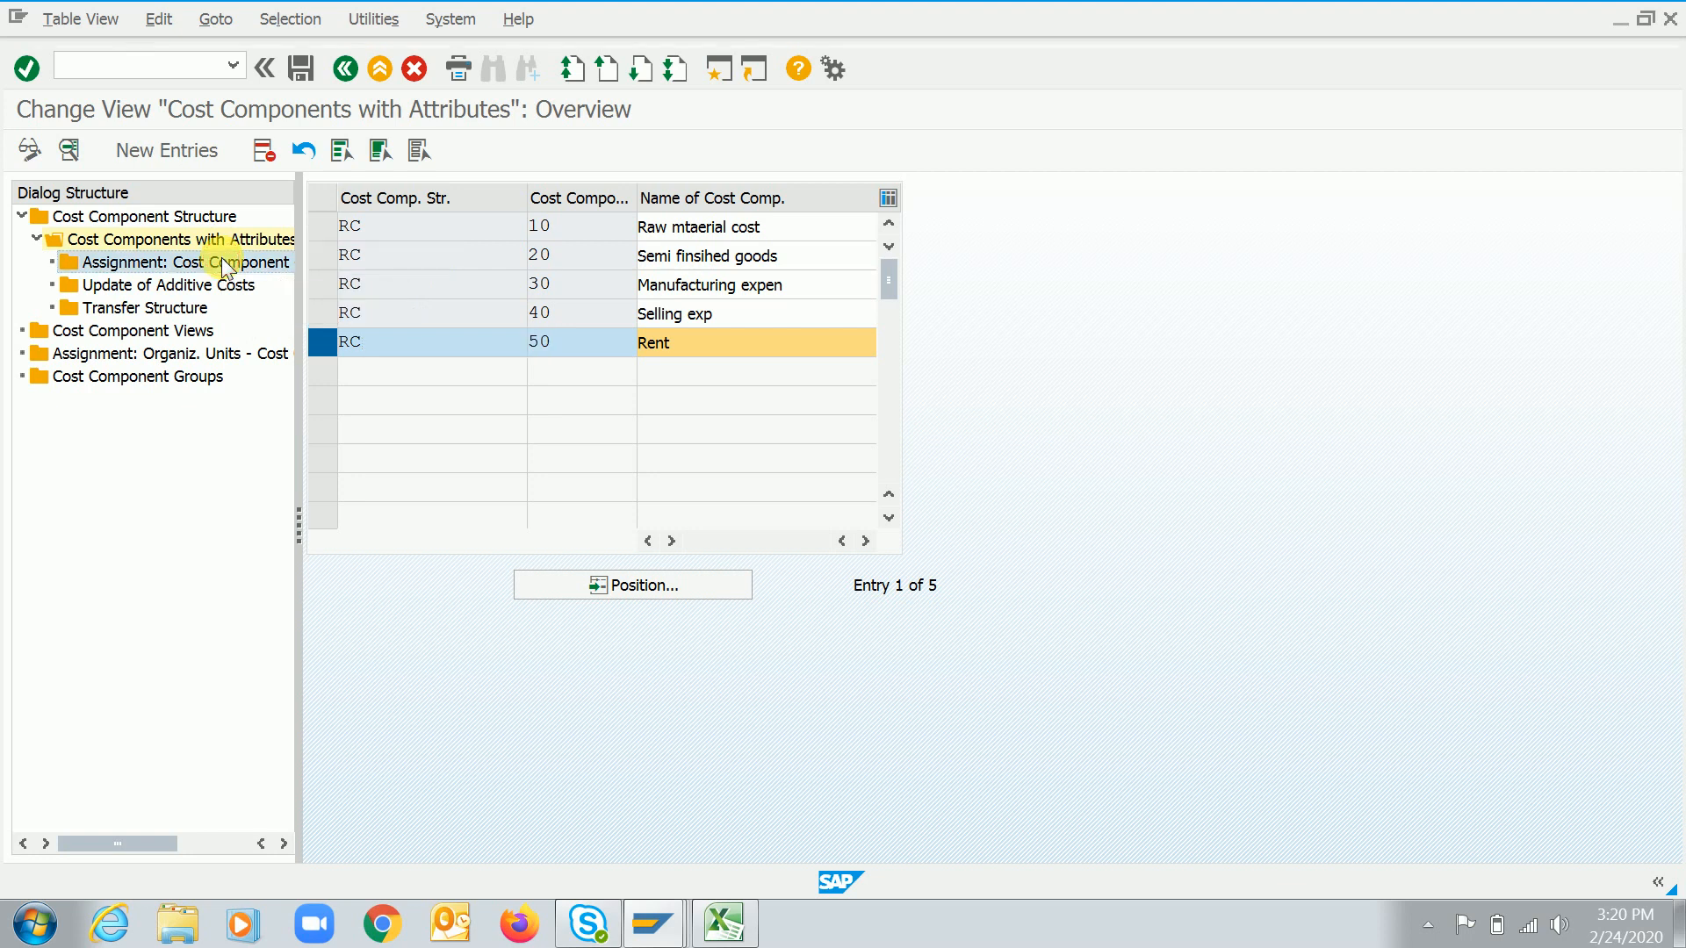
pyautogui.click(167, 154)
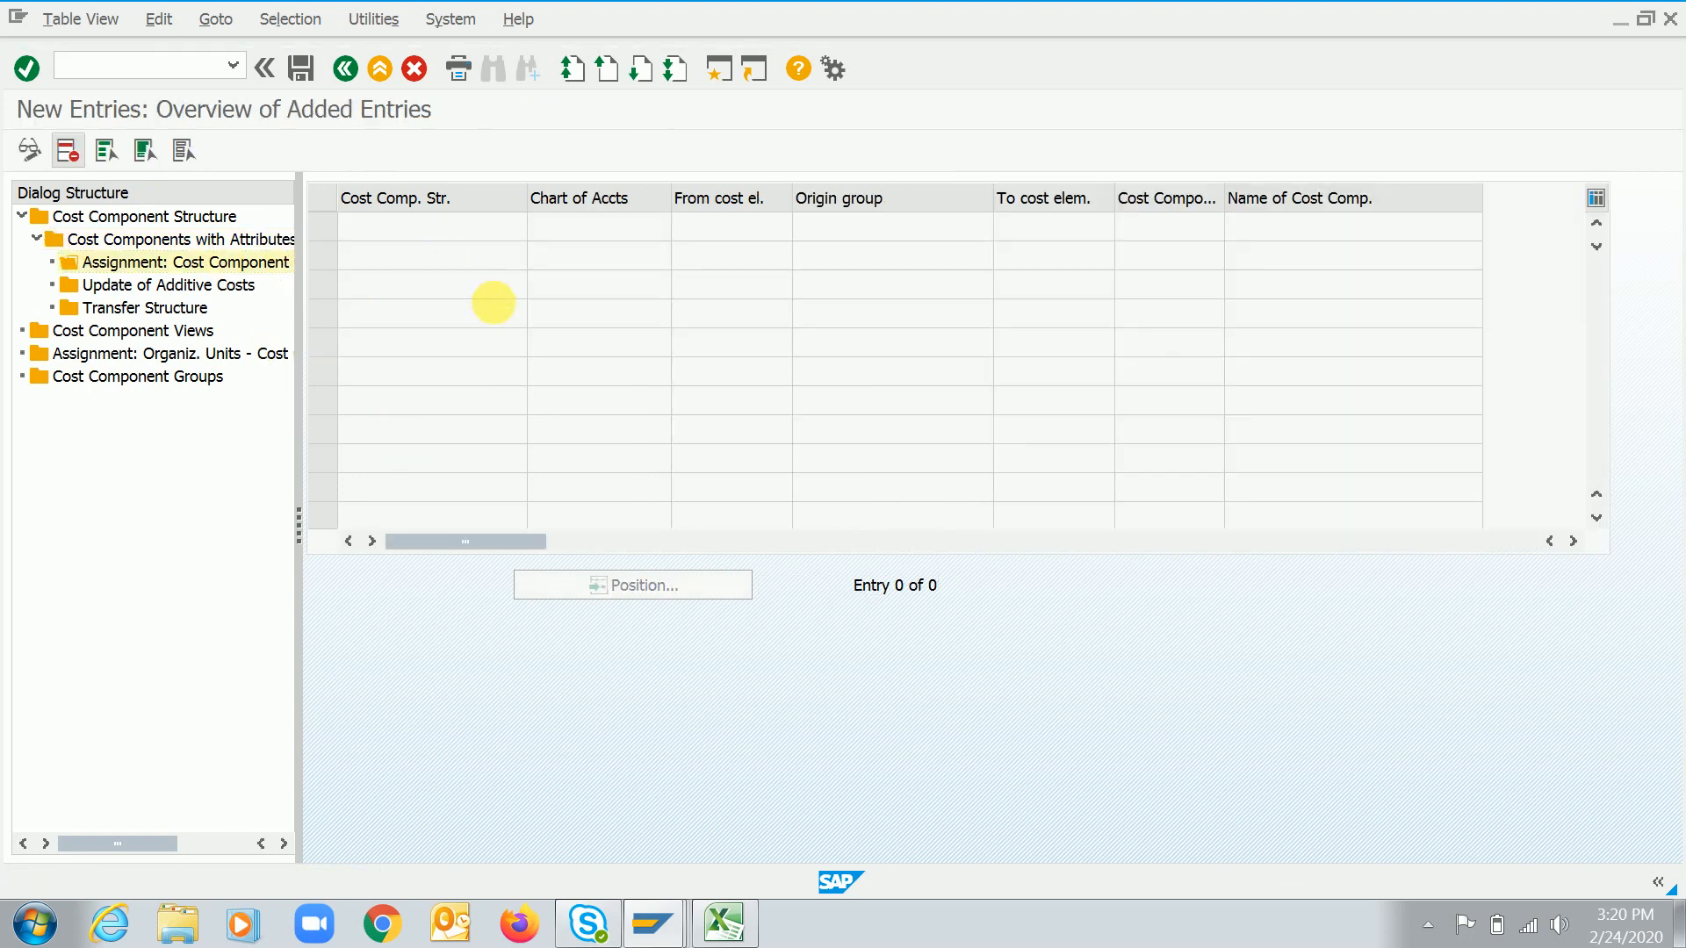
# Fill in structure RC, cost component 050 and chart of accounts 1020, and open the cost element value list
pyautogui.write('rc')
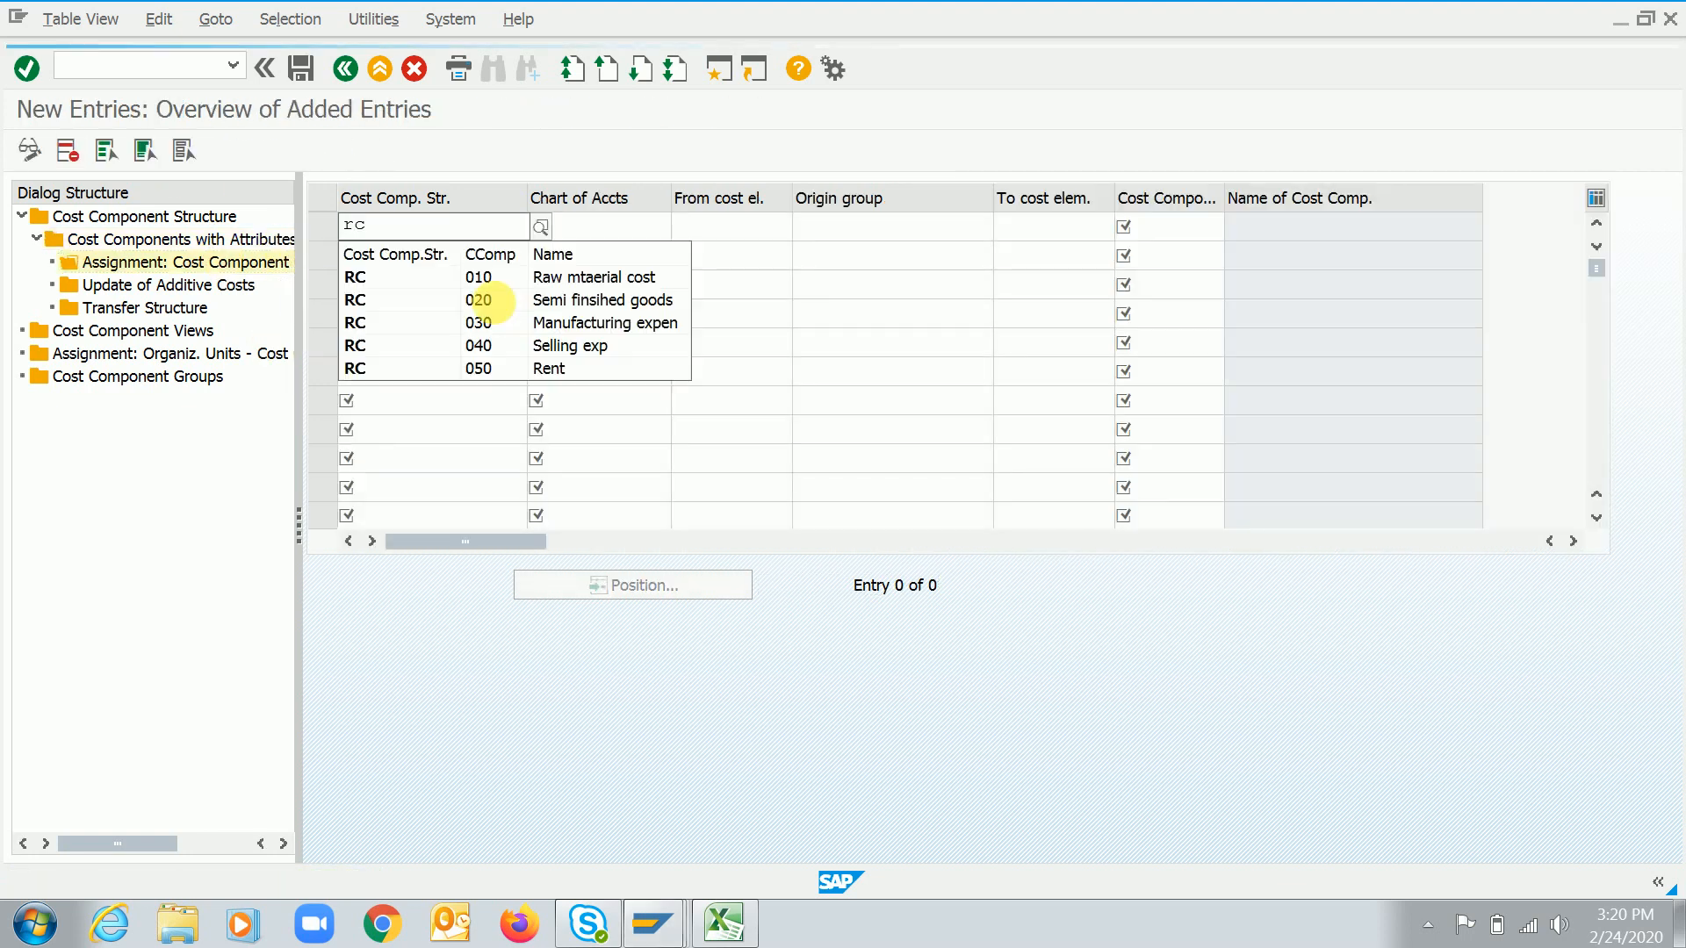
pyautogui.press('Down')
pyautogui.press('Down')
pyautogui.press('Down')
pyautogui.press('Down')
pyautogui.press('Down')
pyautogui.press('Return')
pyautogui.press('Tab')
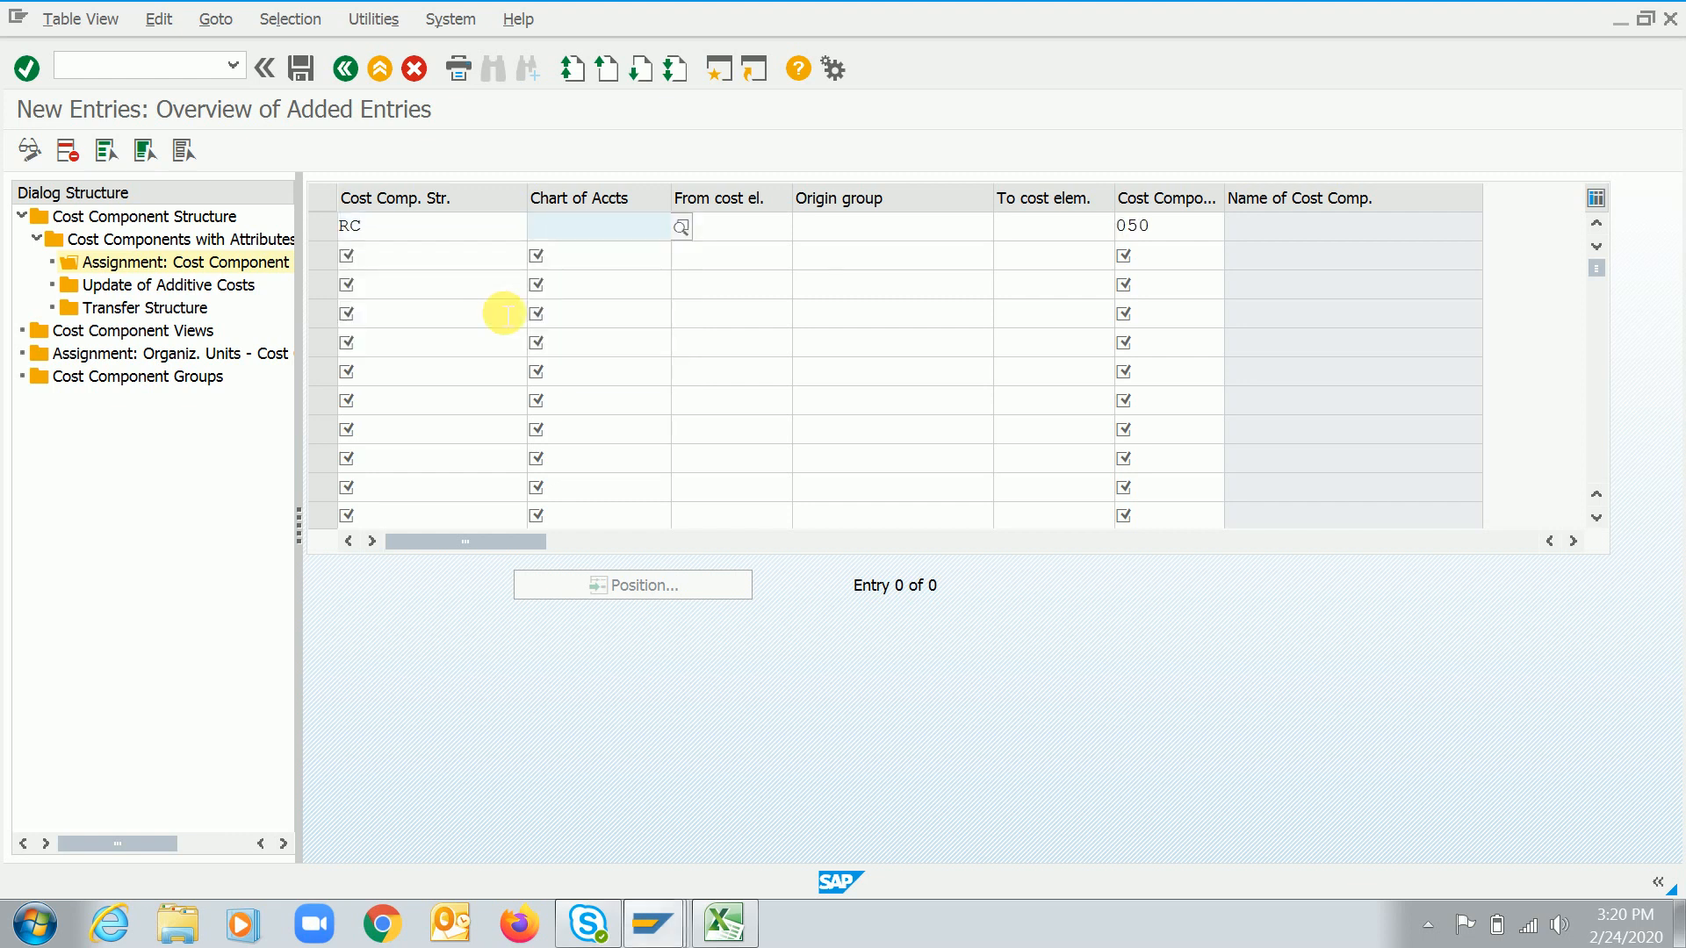
pyautogui.write('1020')
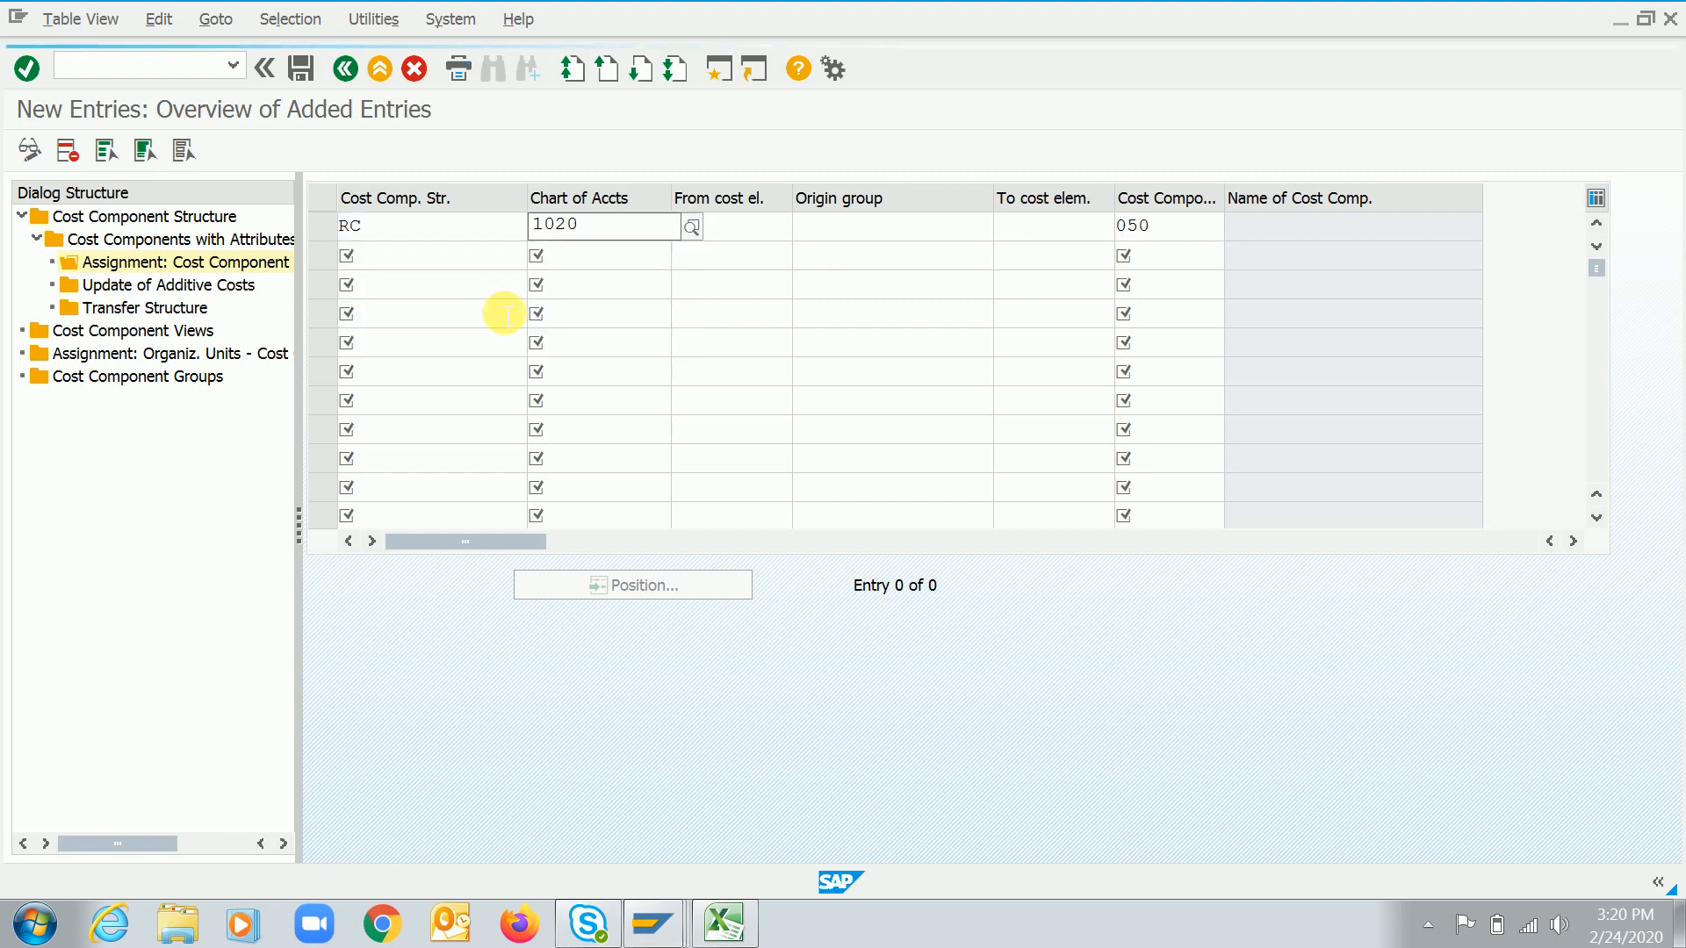
pyautogui.press('Tab')
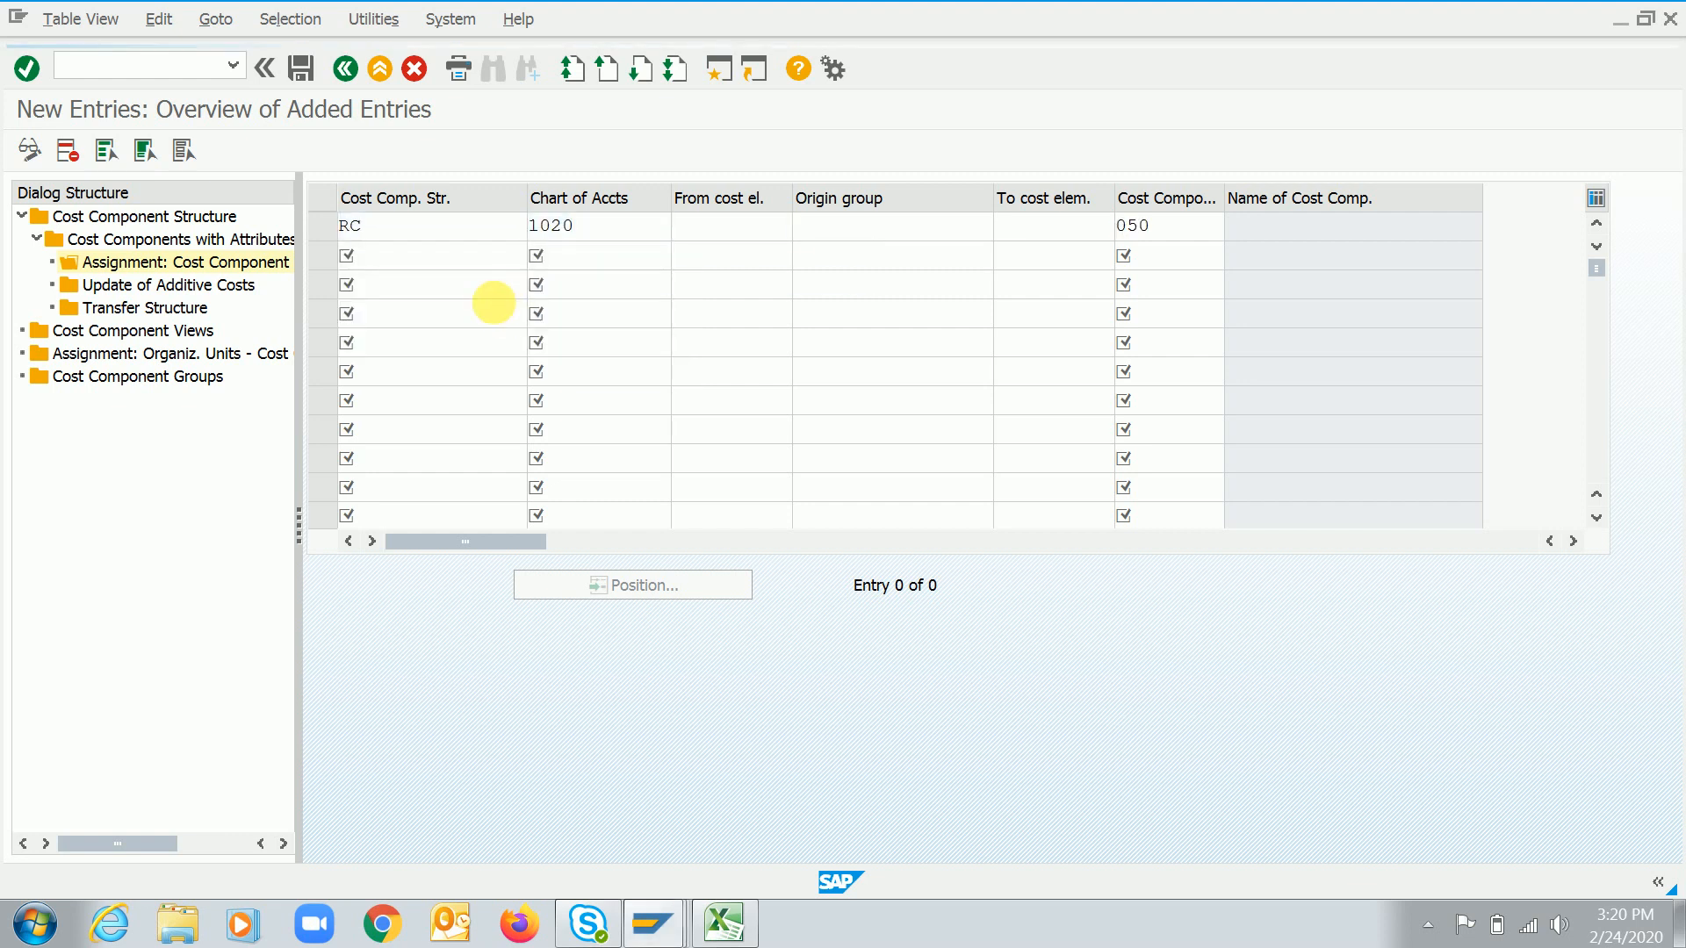
pyautogui.press('F4')
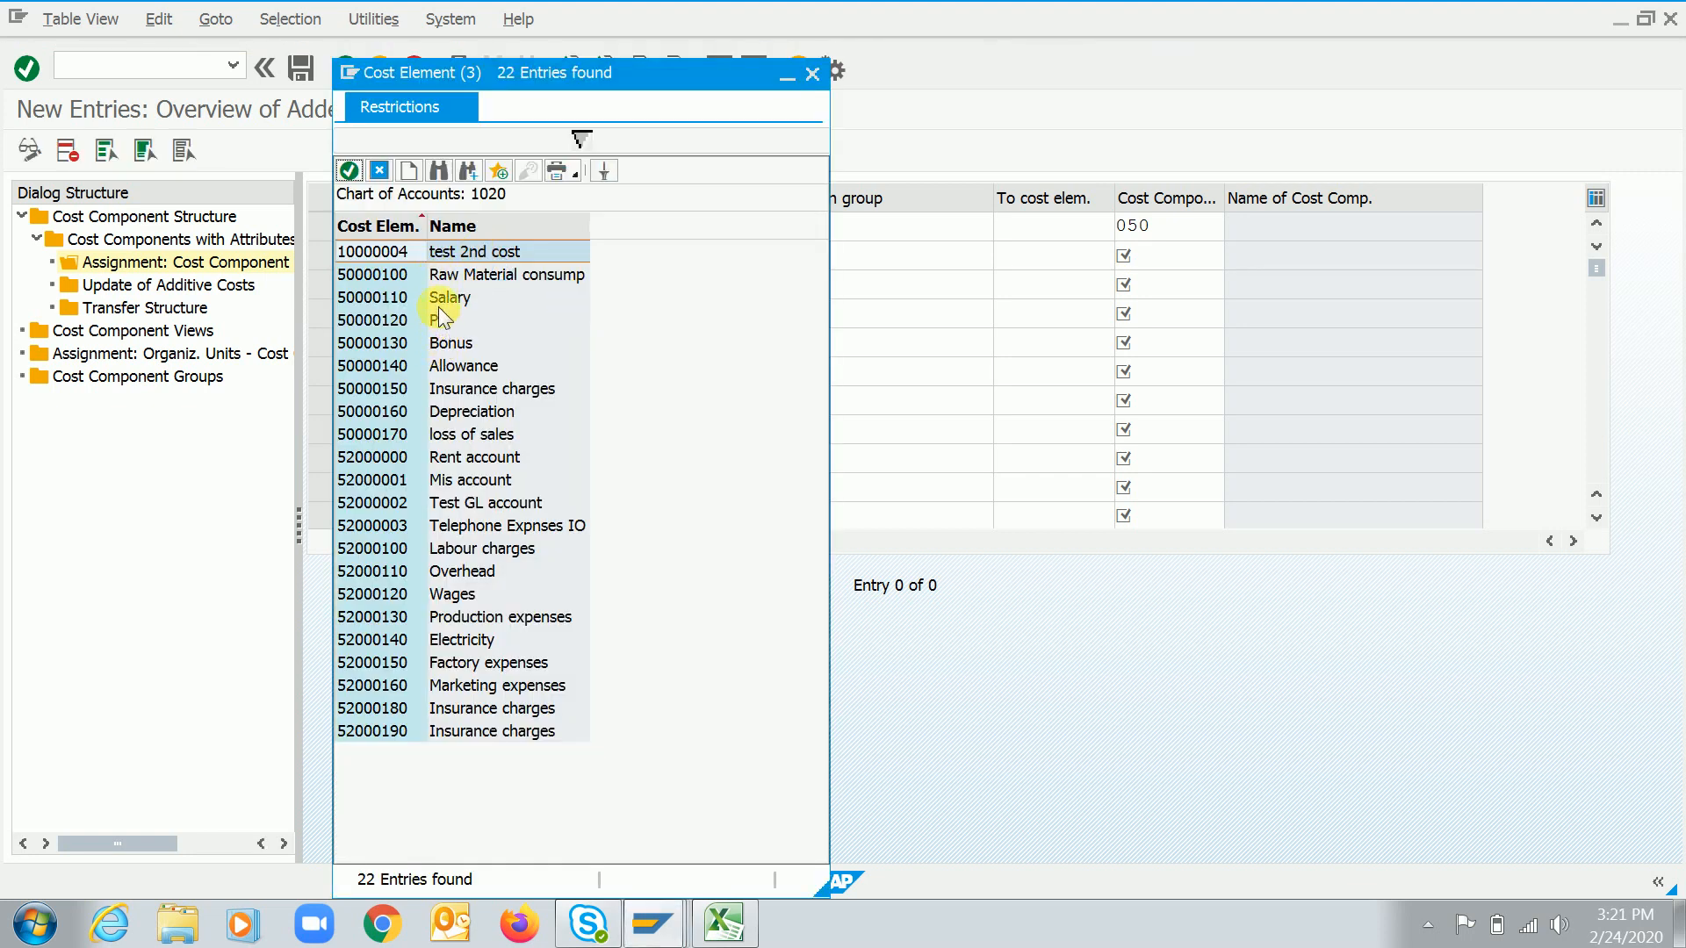
# Pick cost element 52000000 for the cost component 50 assignment, confirm it and save
pyautogui.doubleClick(461, 459)
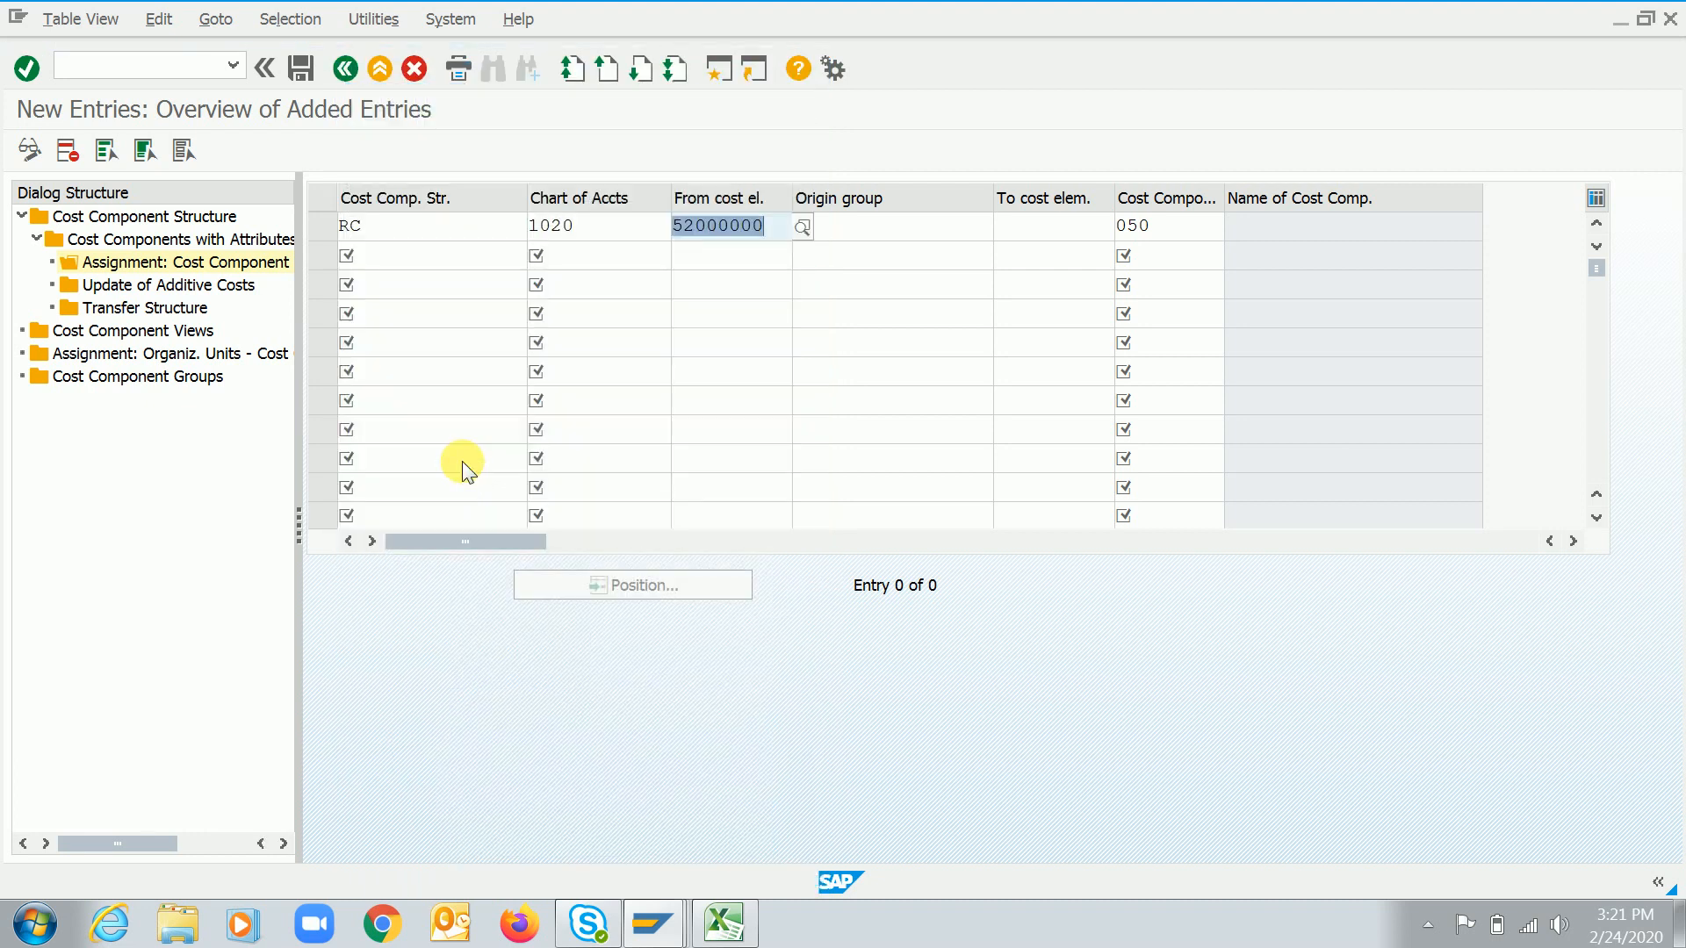
pyautogui.press('Return')
pyautogui.click(302, 72)
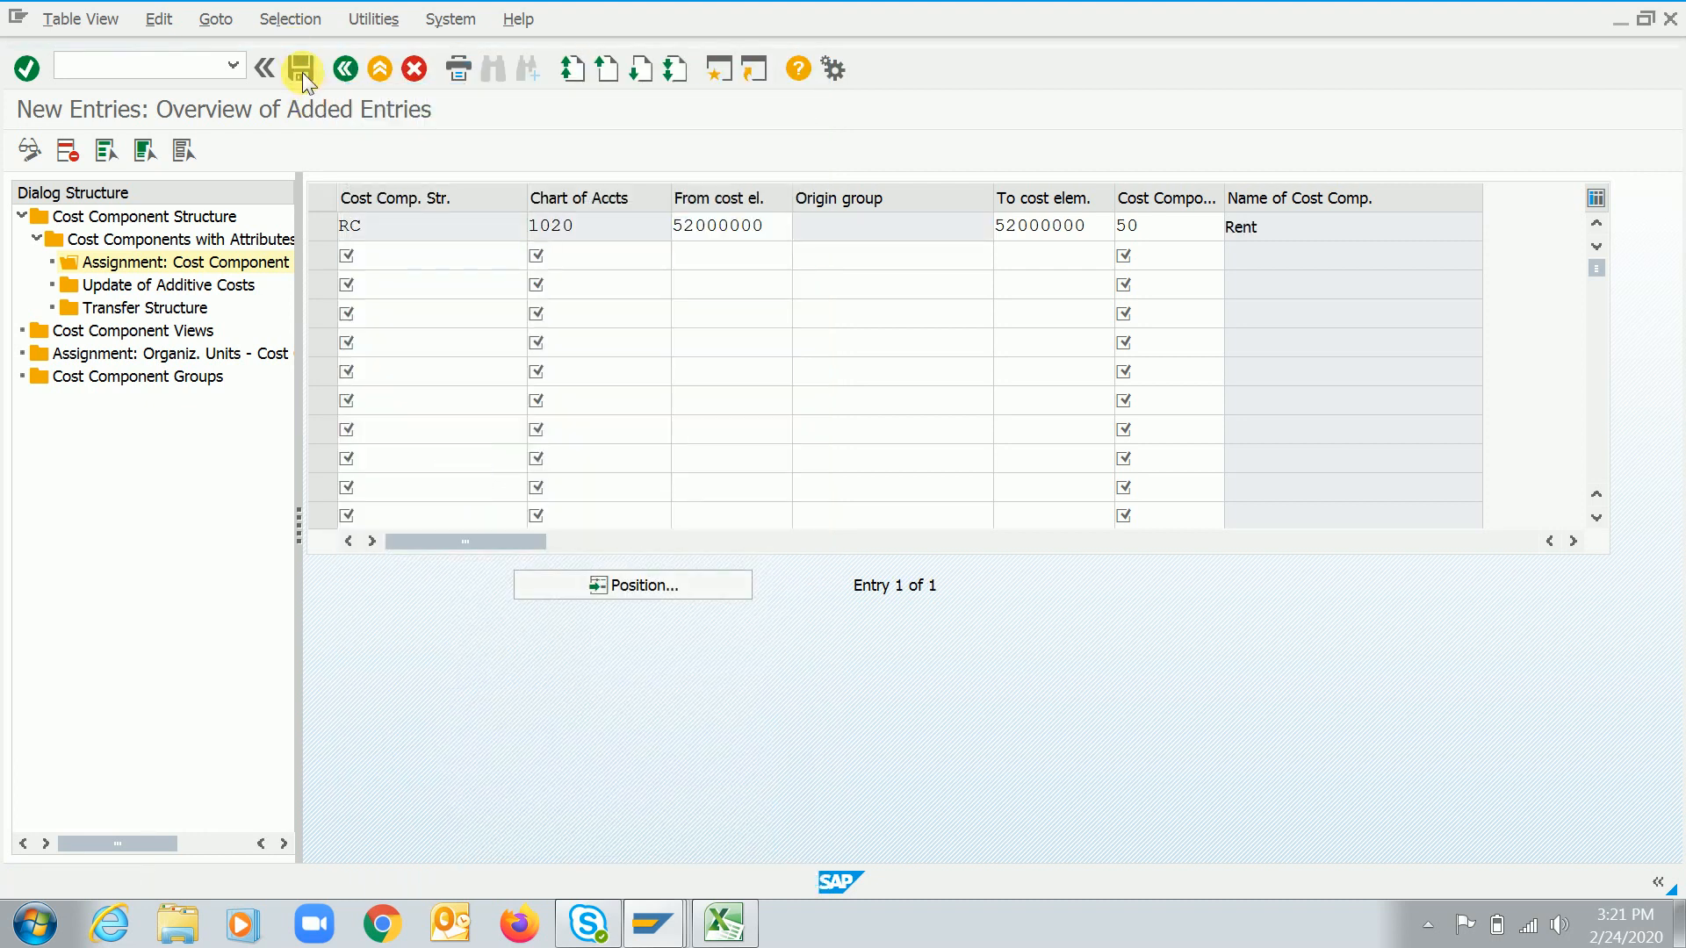
# Go back and open the assignment of organizational units to cost component structures
pyautogui.click(346, 70)
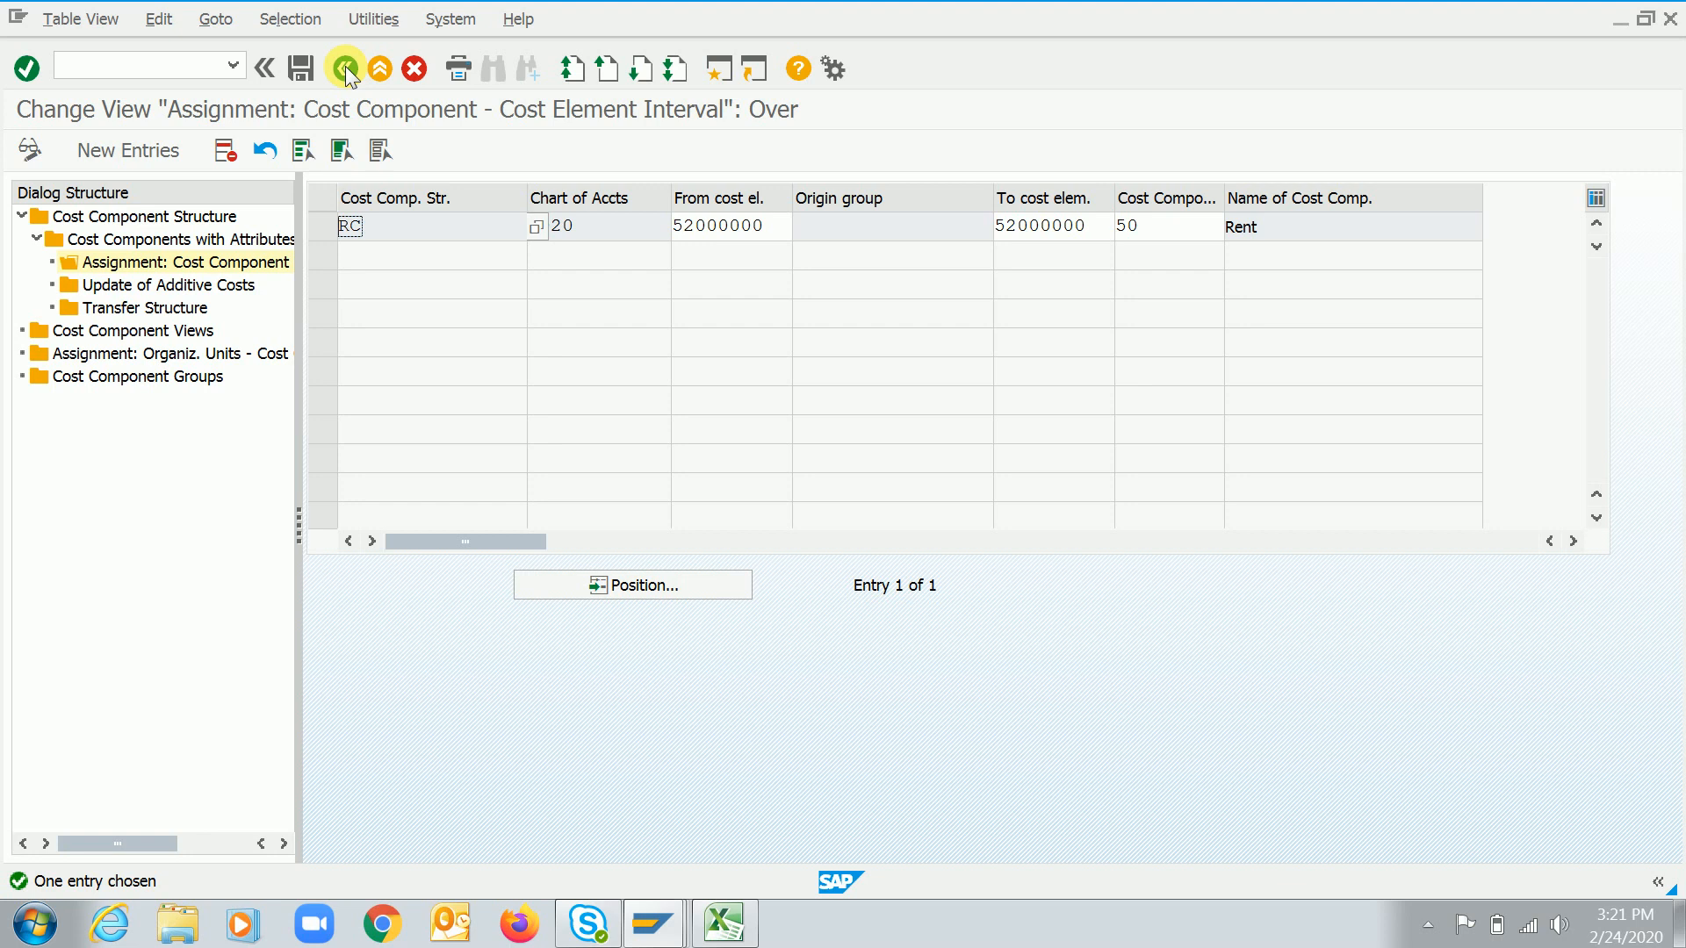
pyautogui.click(600, 243)
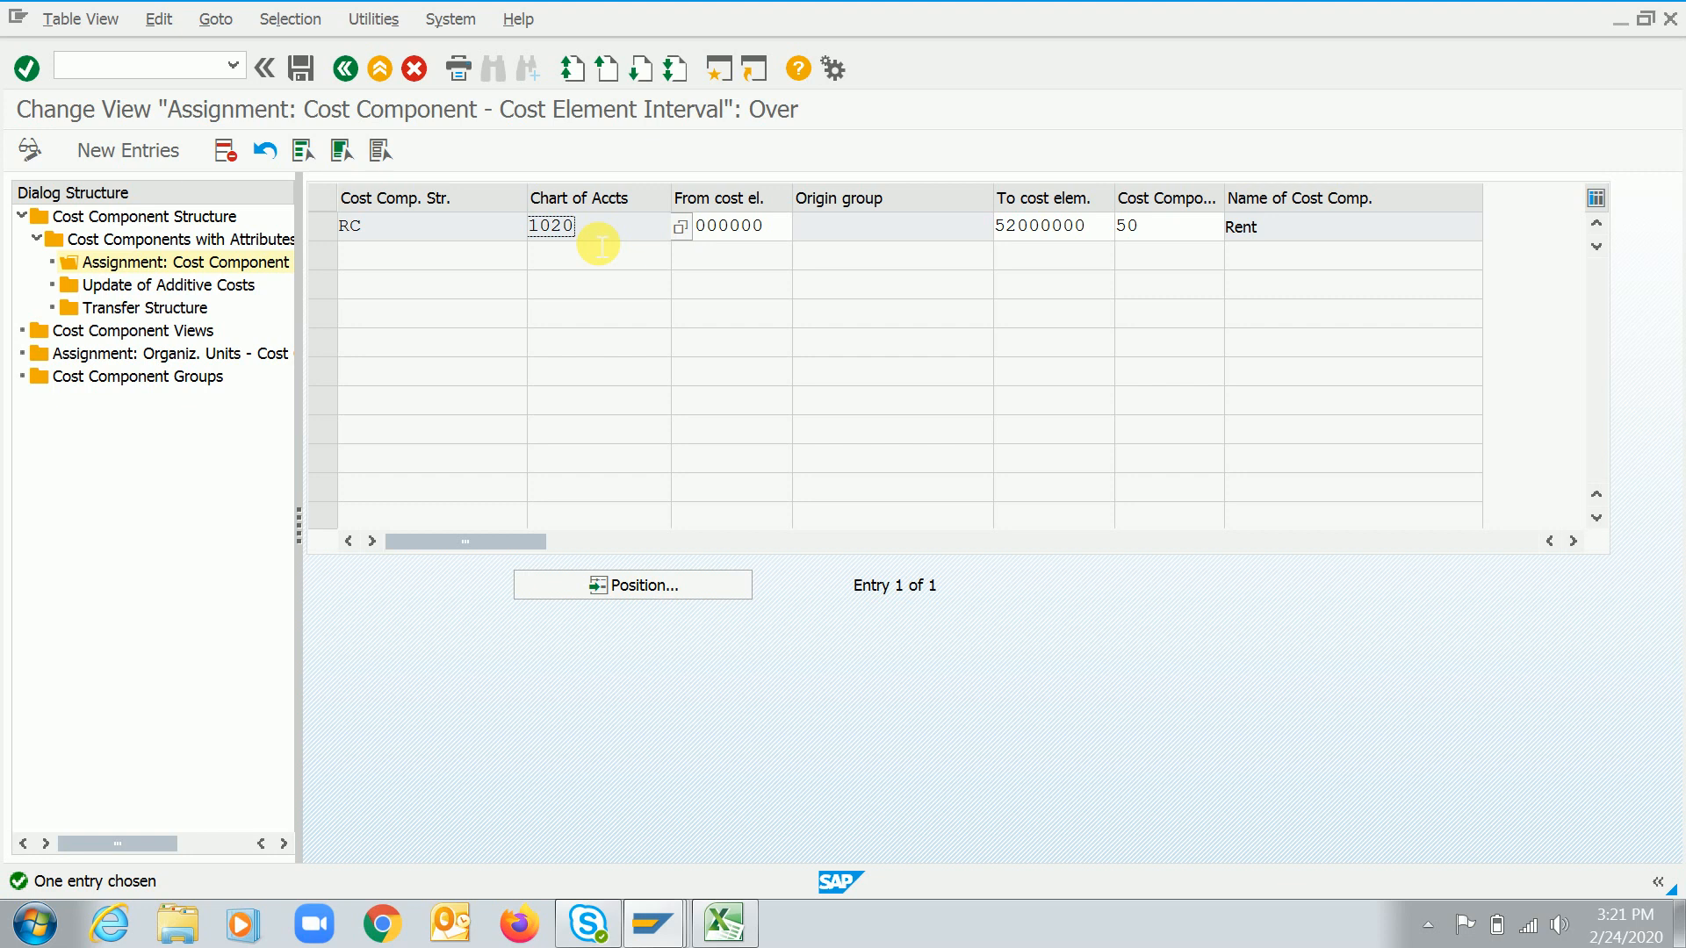
pyautogui.doubleClick(160, 358)
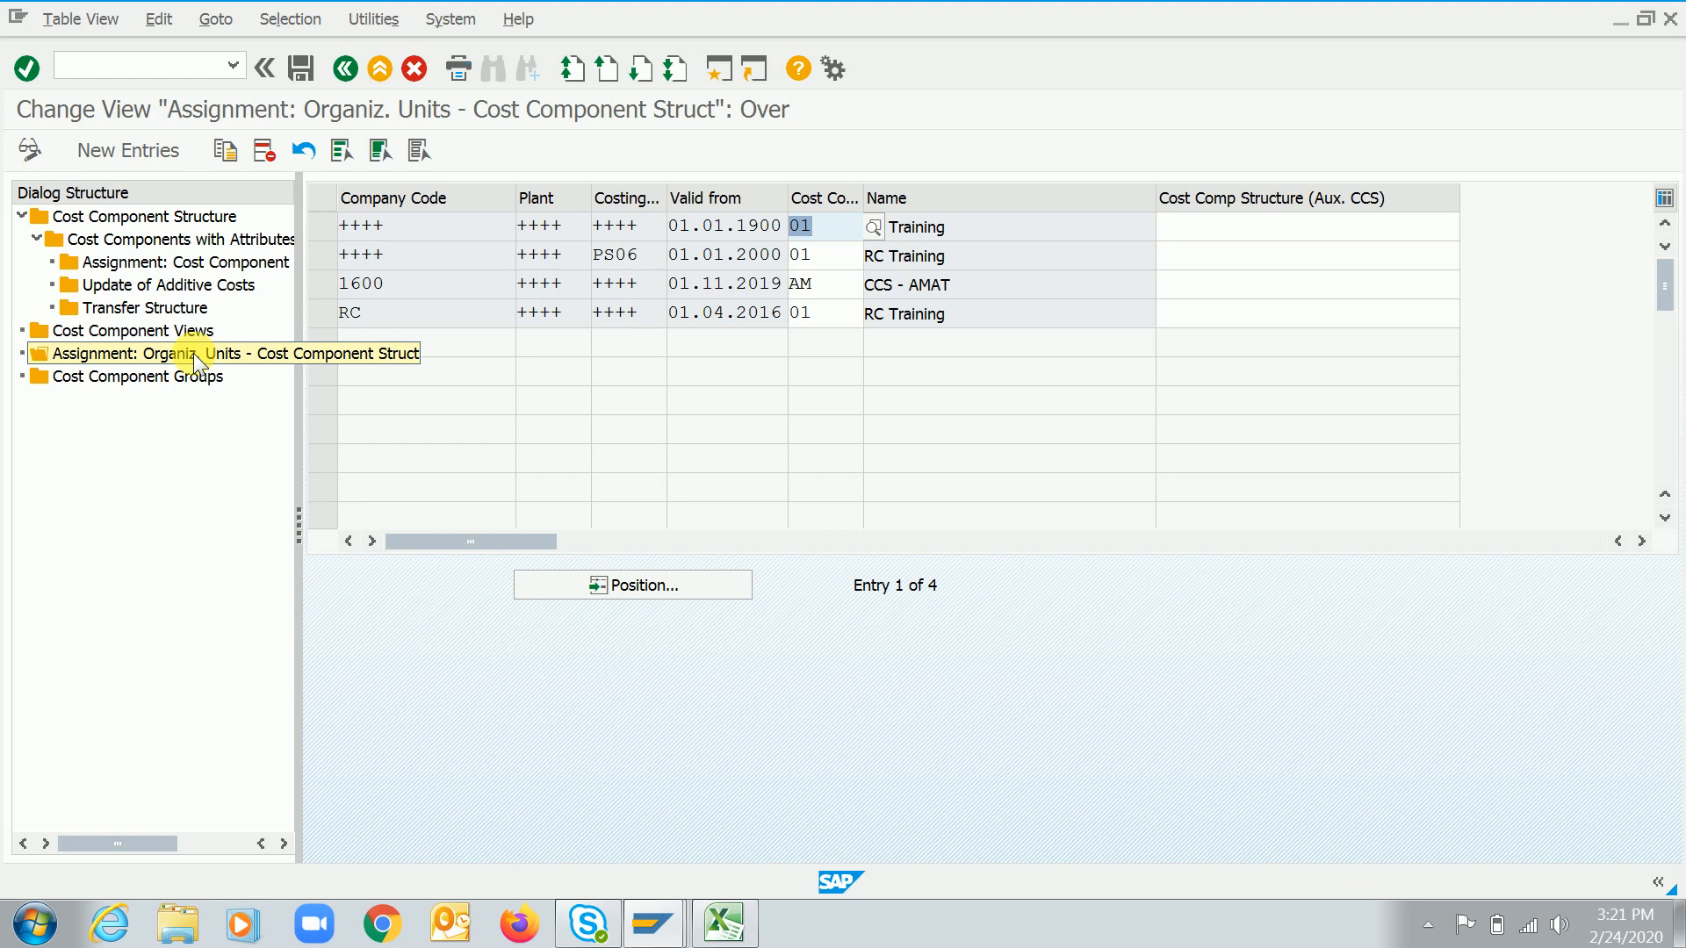
# Switch to Excel and note CK11n in cell F108 with Material in F110
pyautogui.click(724, 922)
pyautogui.click(891, 694)
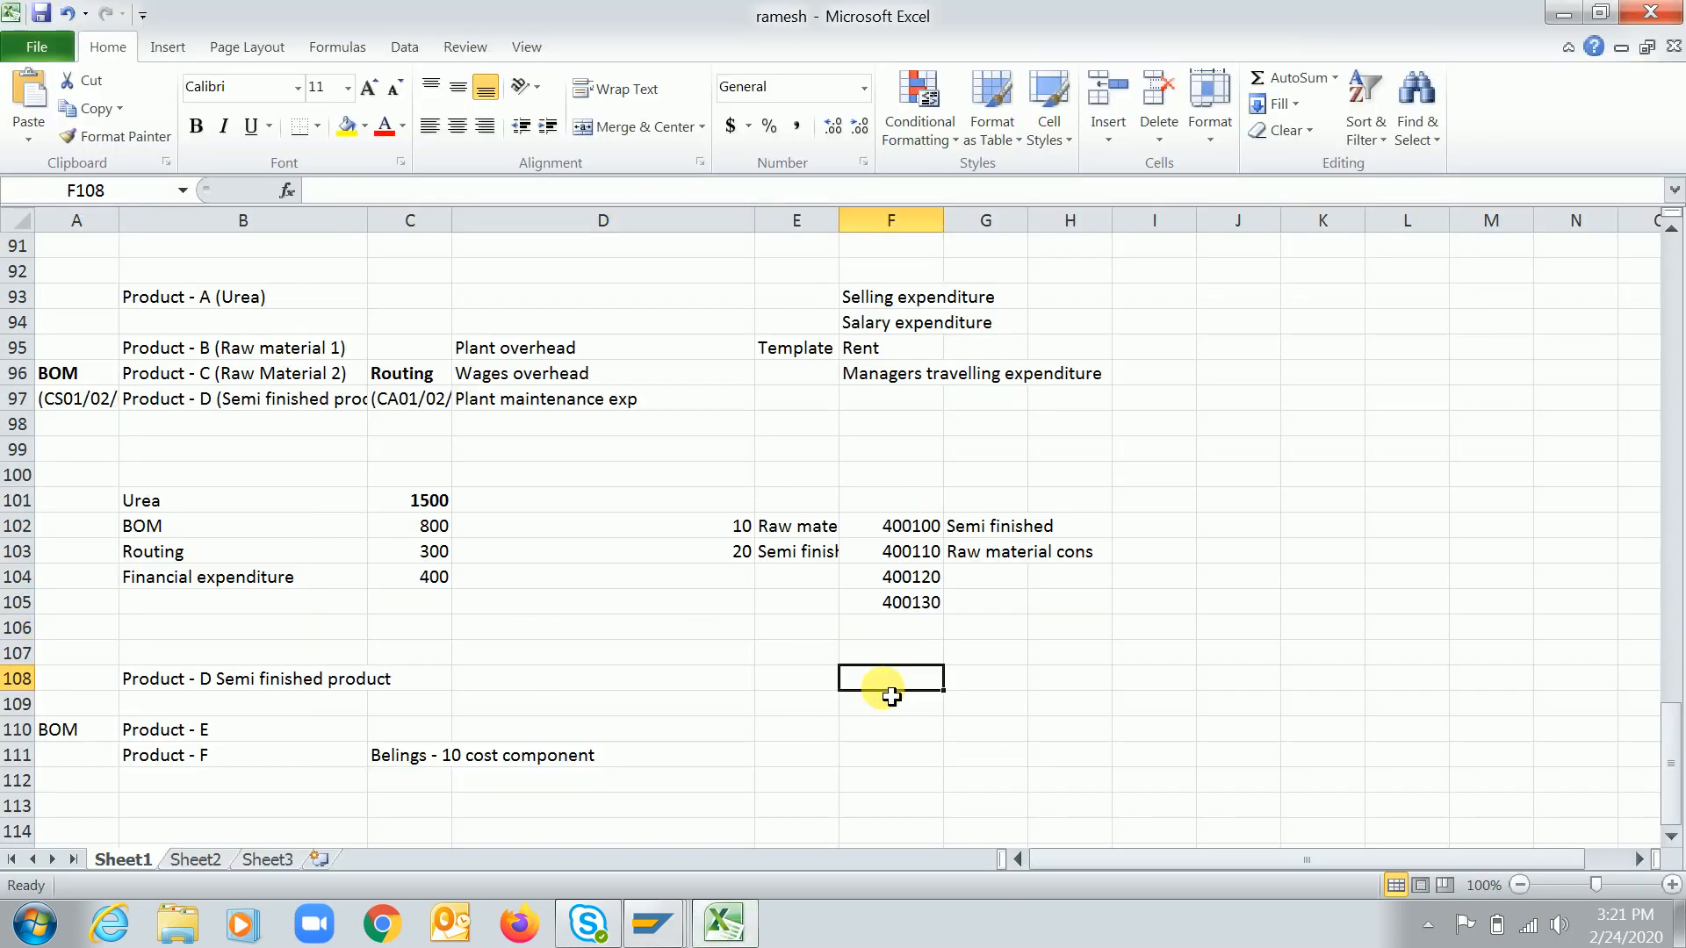
pyautogui.write('CK11n')
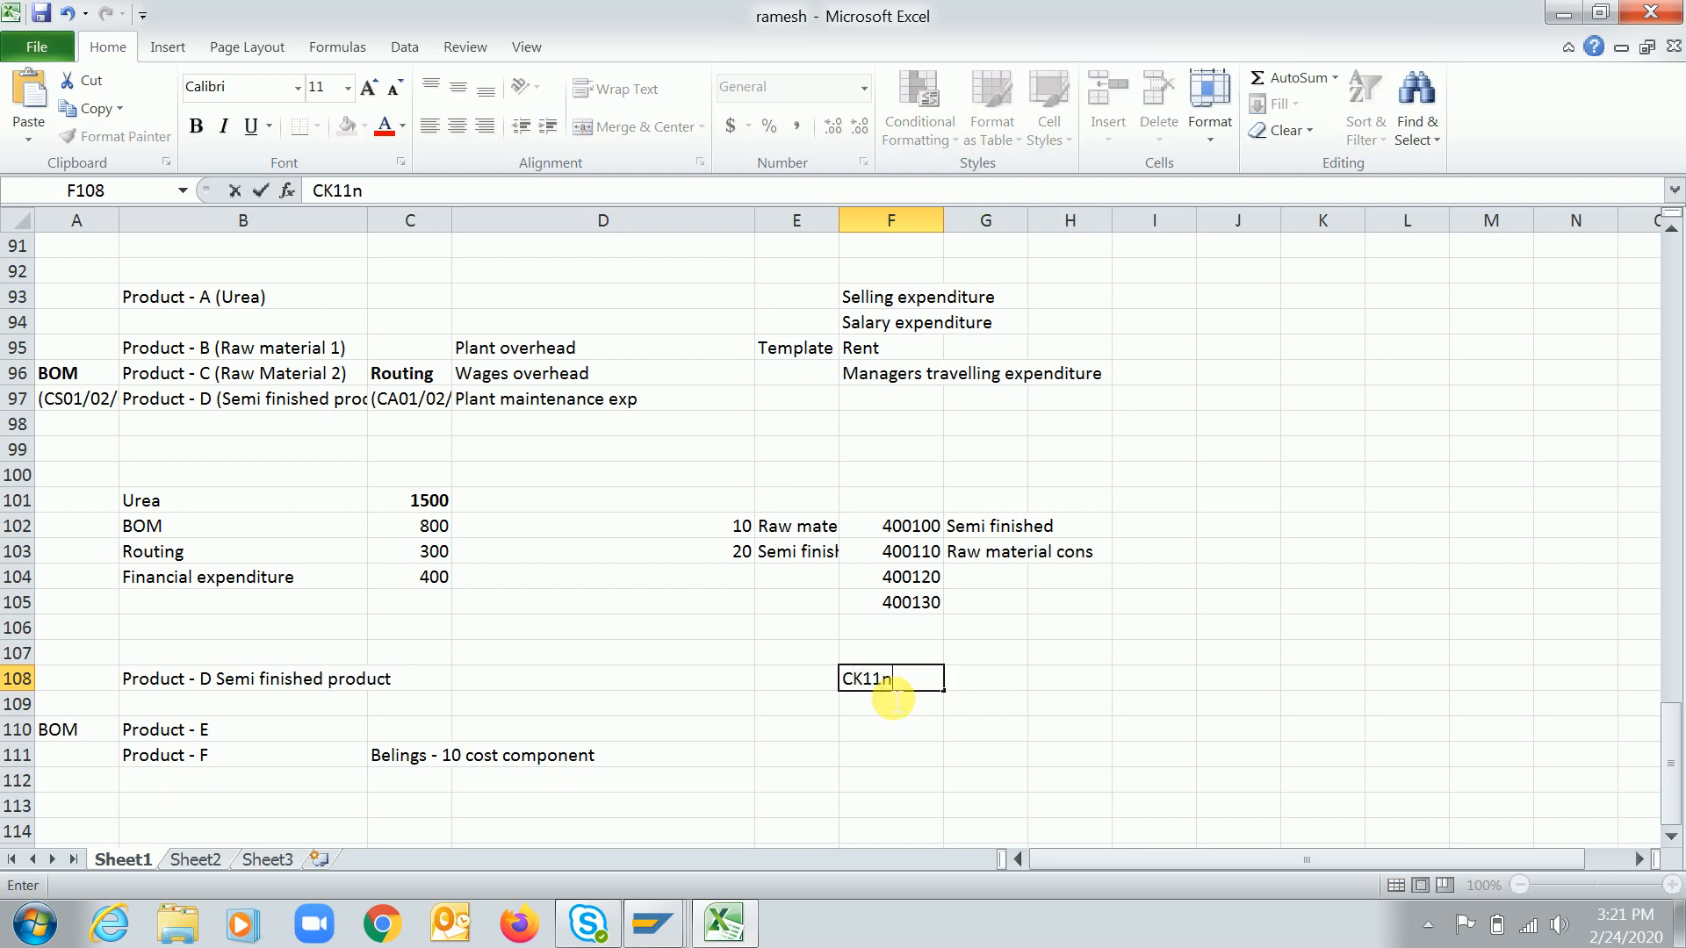
pyautogui.press('Return')
pyautogui.press('Return')
pyautogui.write('Material')
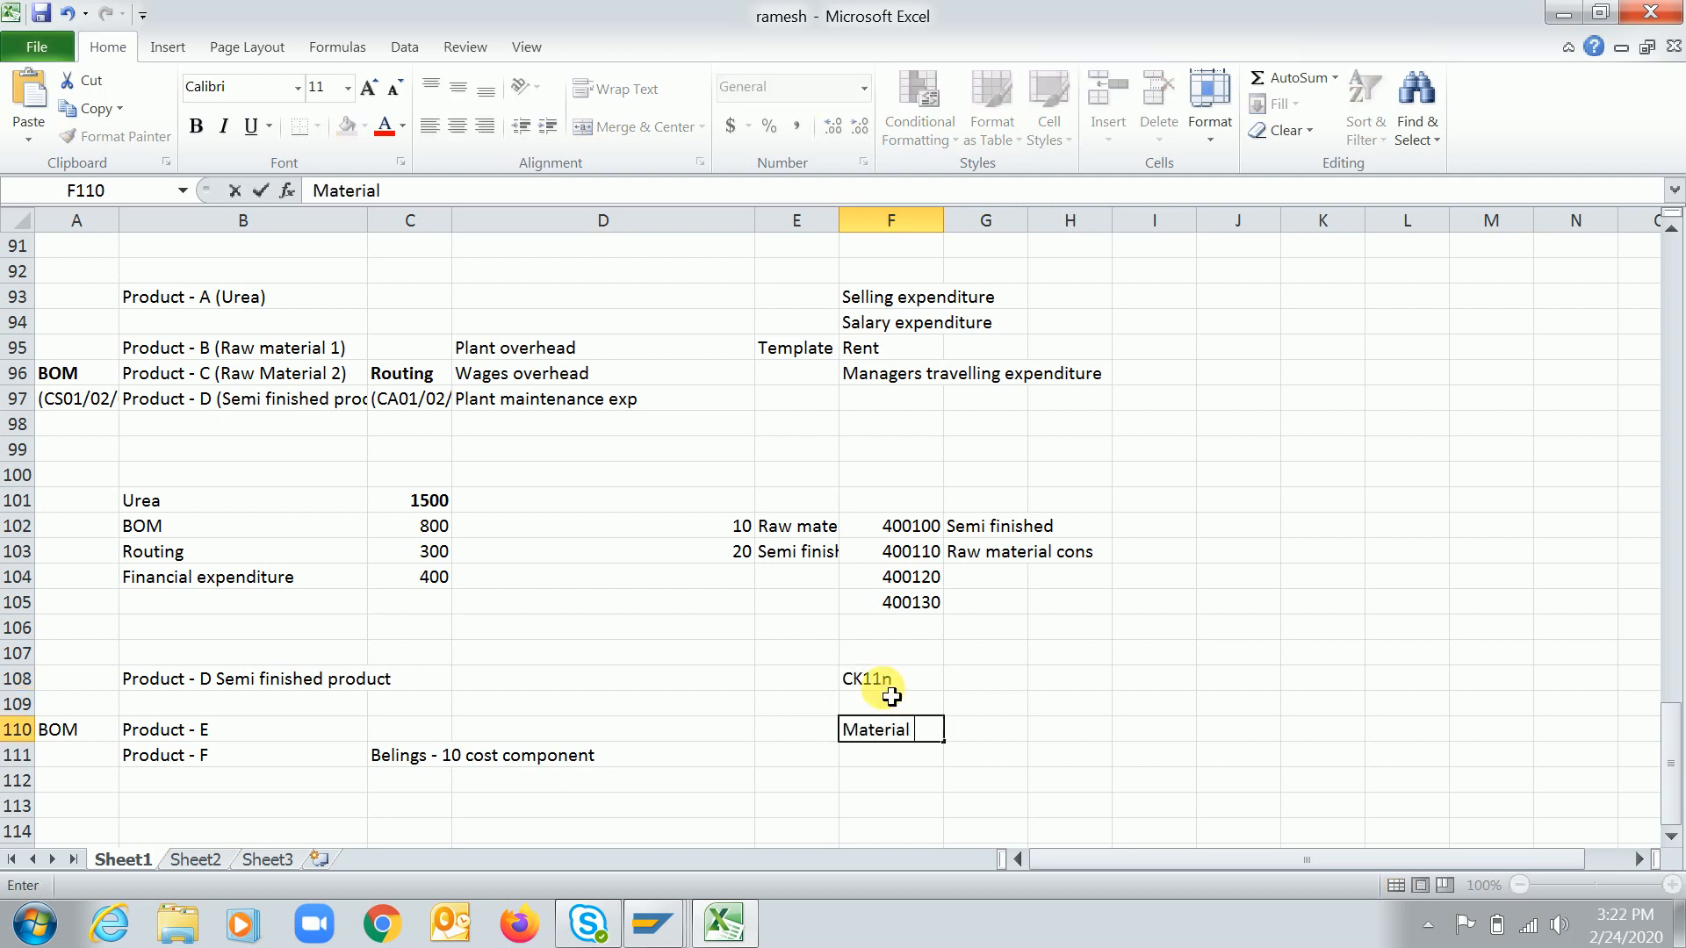
pyautogui.press('Return')
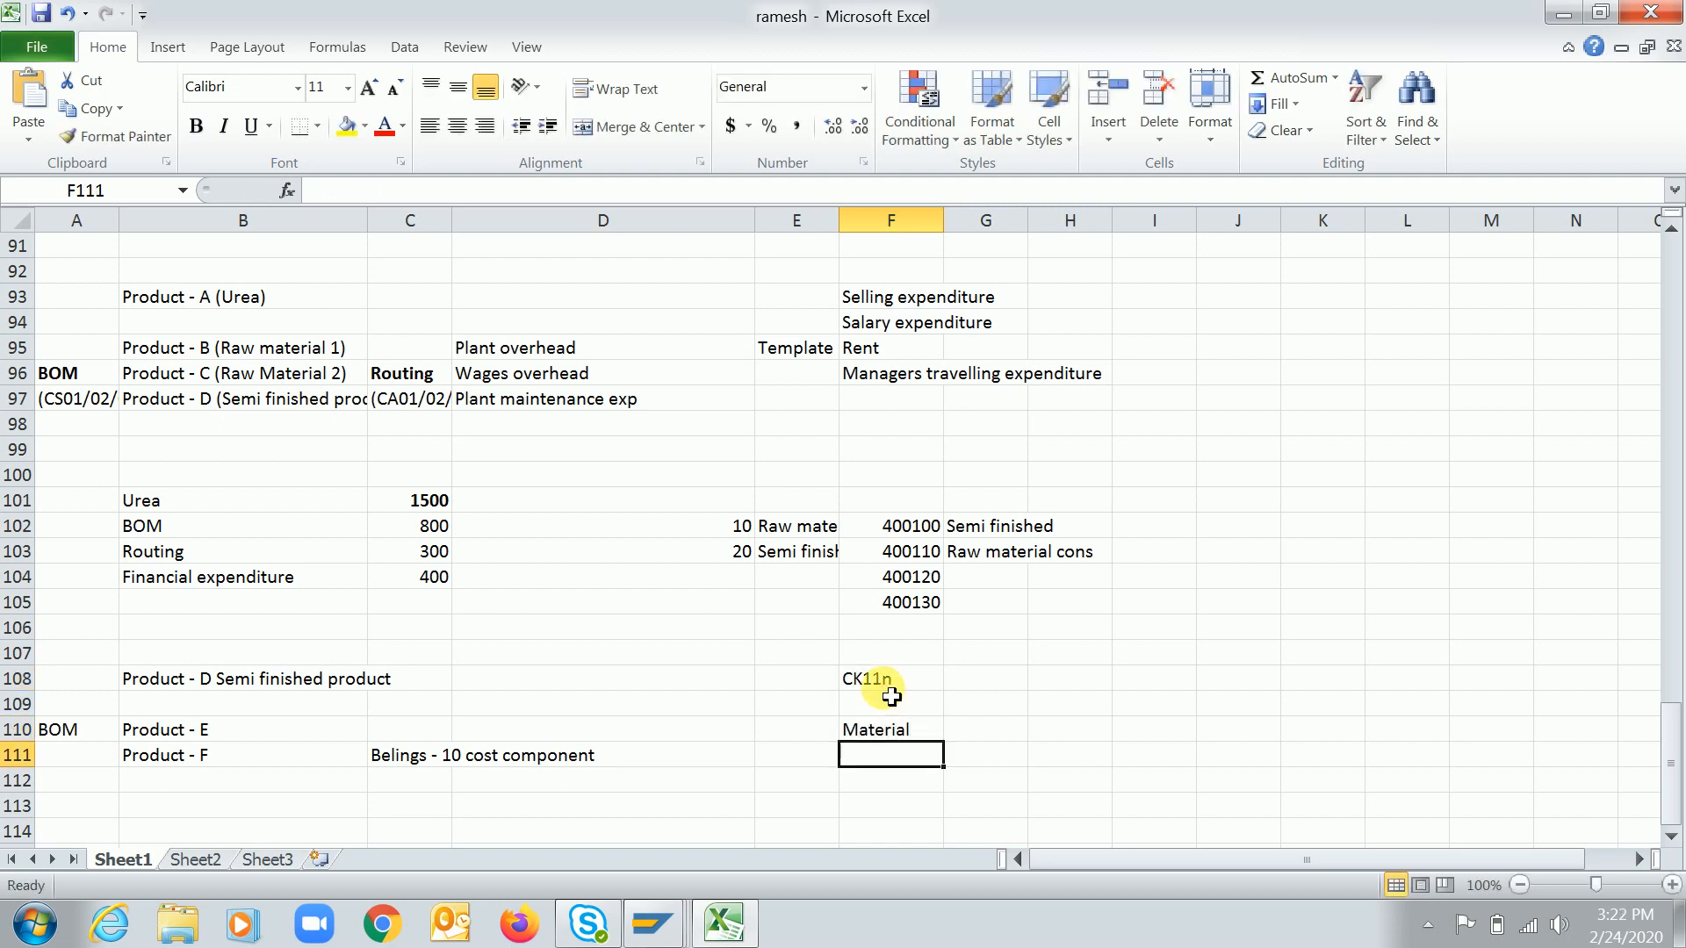
# Add Plant and Costing variant in the cells below Material
pyautogui.write('Plant')
pyautogui.press('Return')
pyautogui.write('Cos')
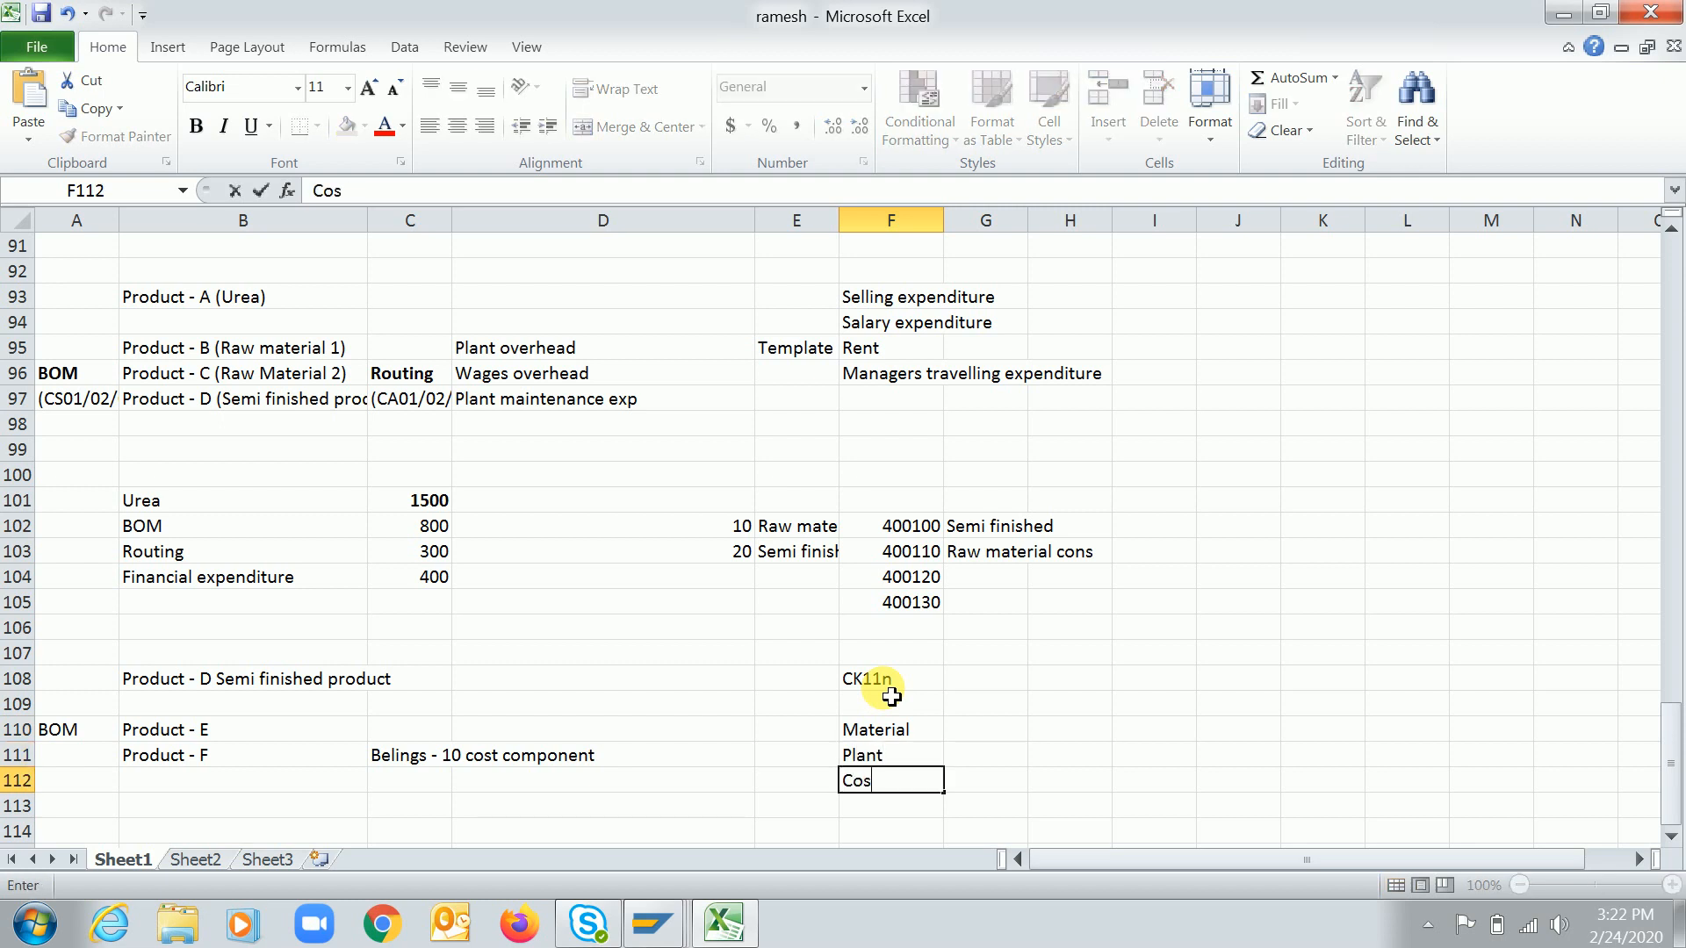
pyautogui.write('ting varia')
pyautogui.press('BackSpace')
pyautogui.write('iant')
pyautogui.press('Return')
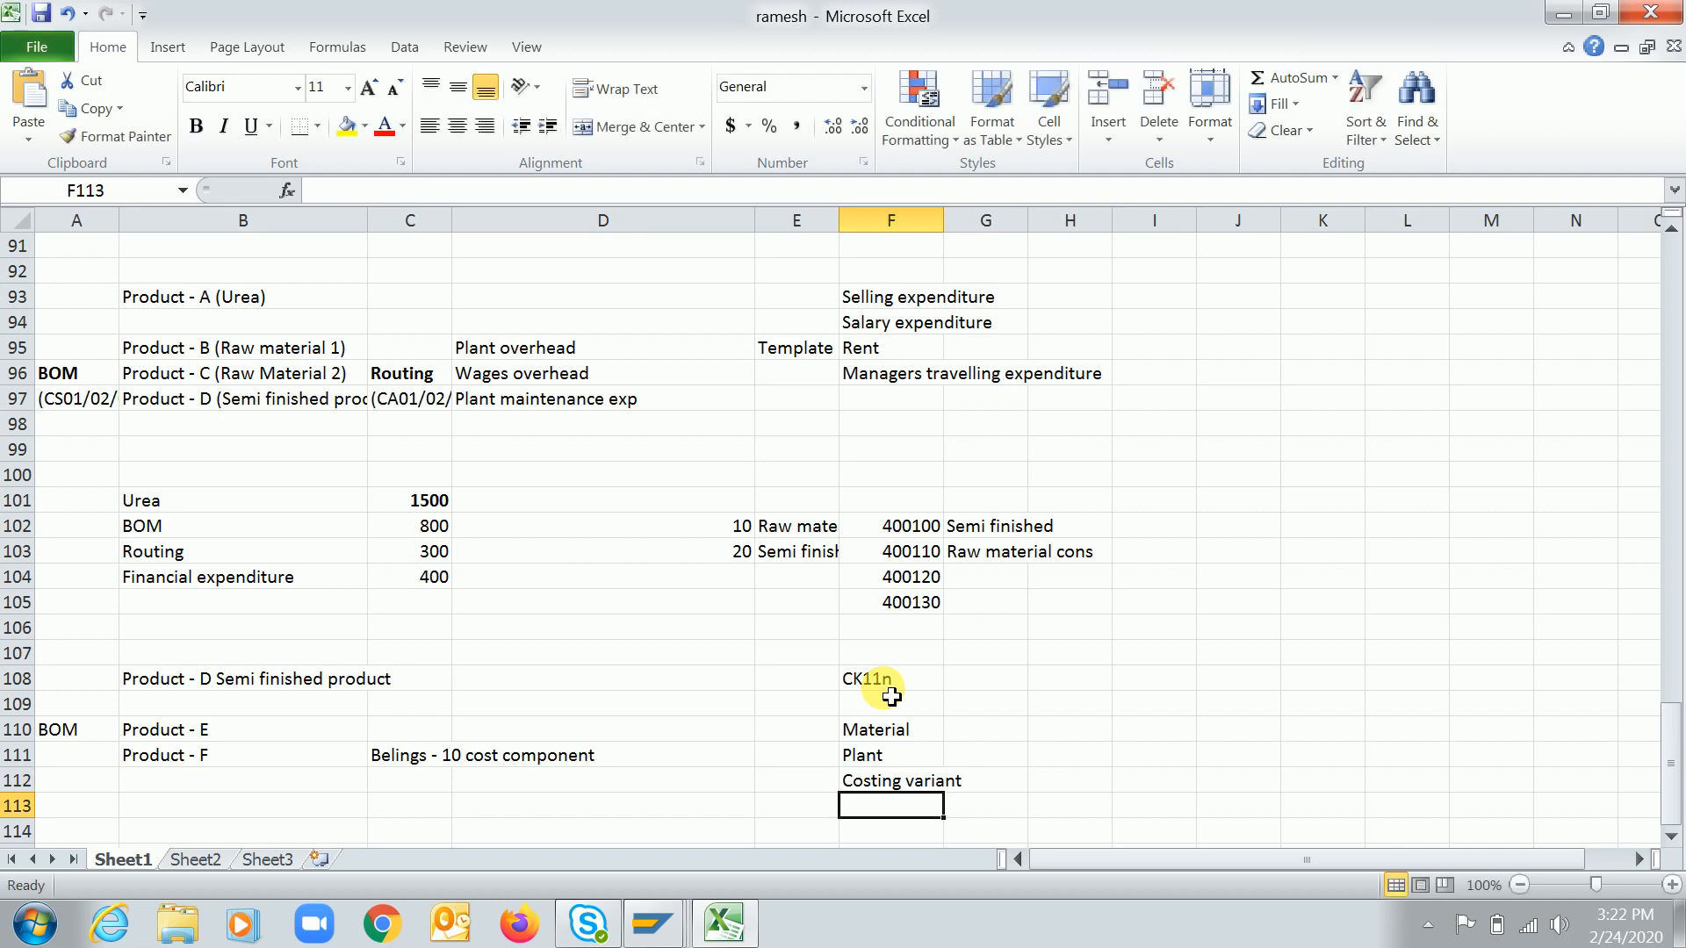
# Enter Cost component in I108 and I110, and Chart of accounts and GL codes in I111
pyautogui.click(1144, 685)
pyautogui.write('Co')
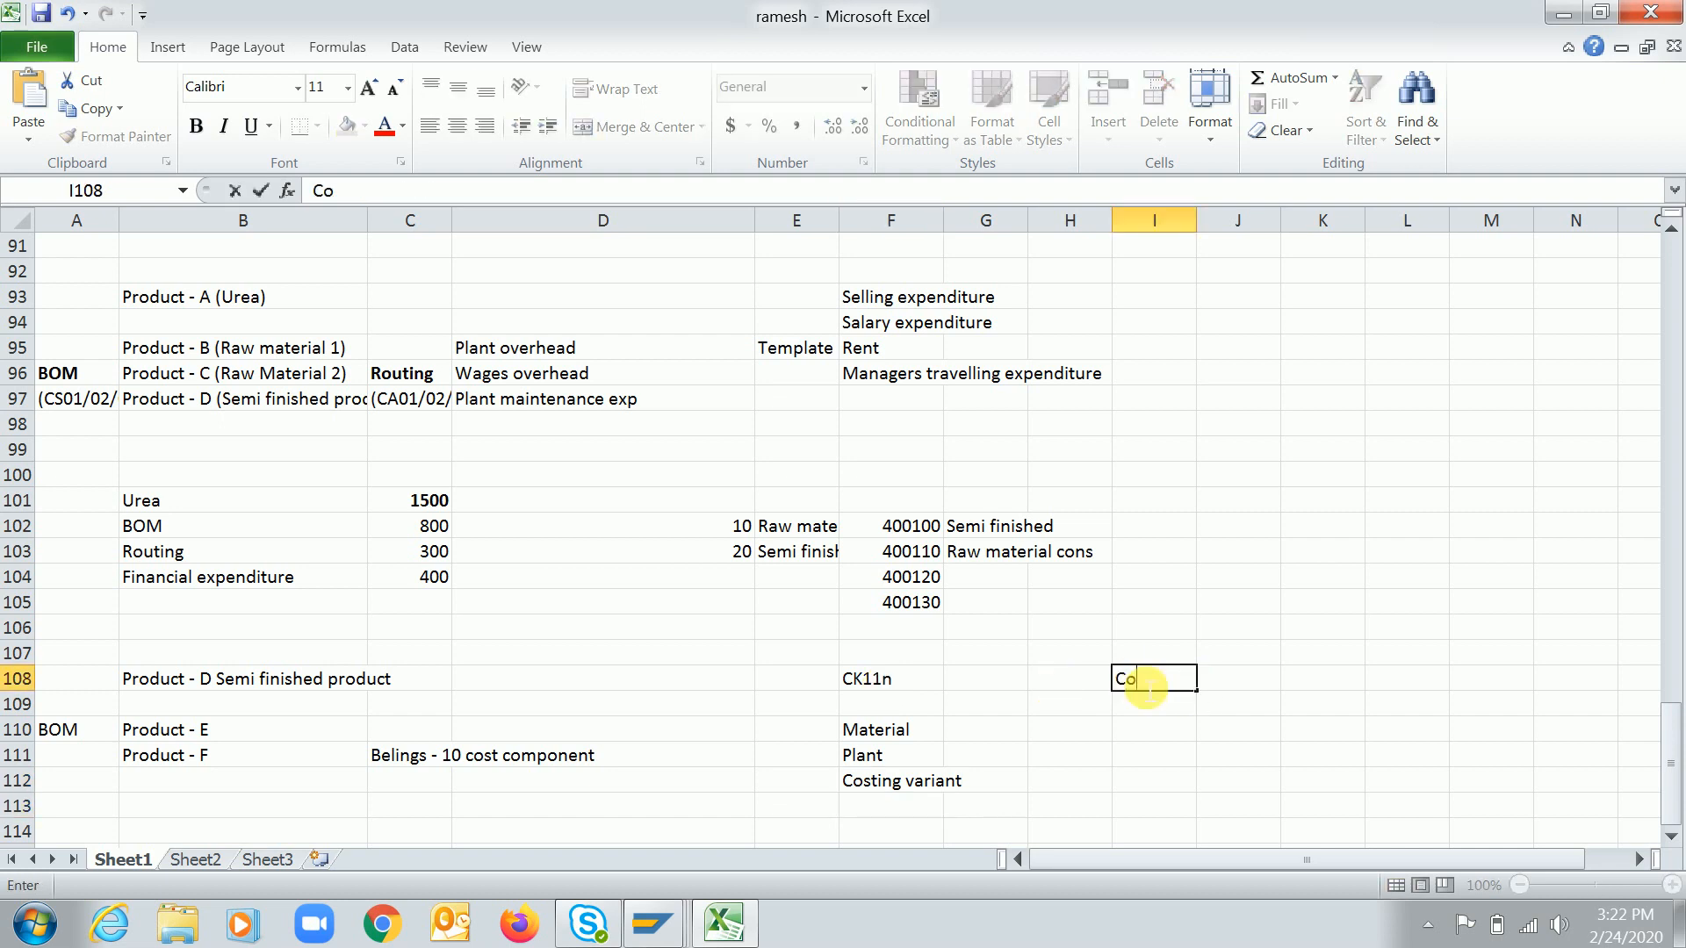
pyautogui.write('st component')
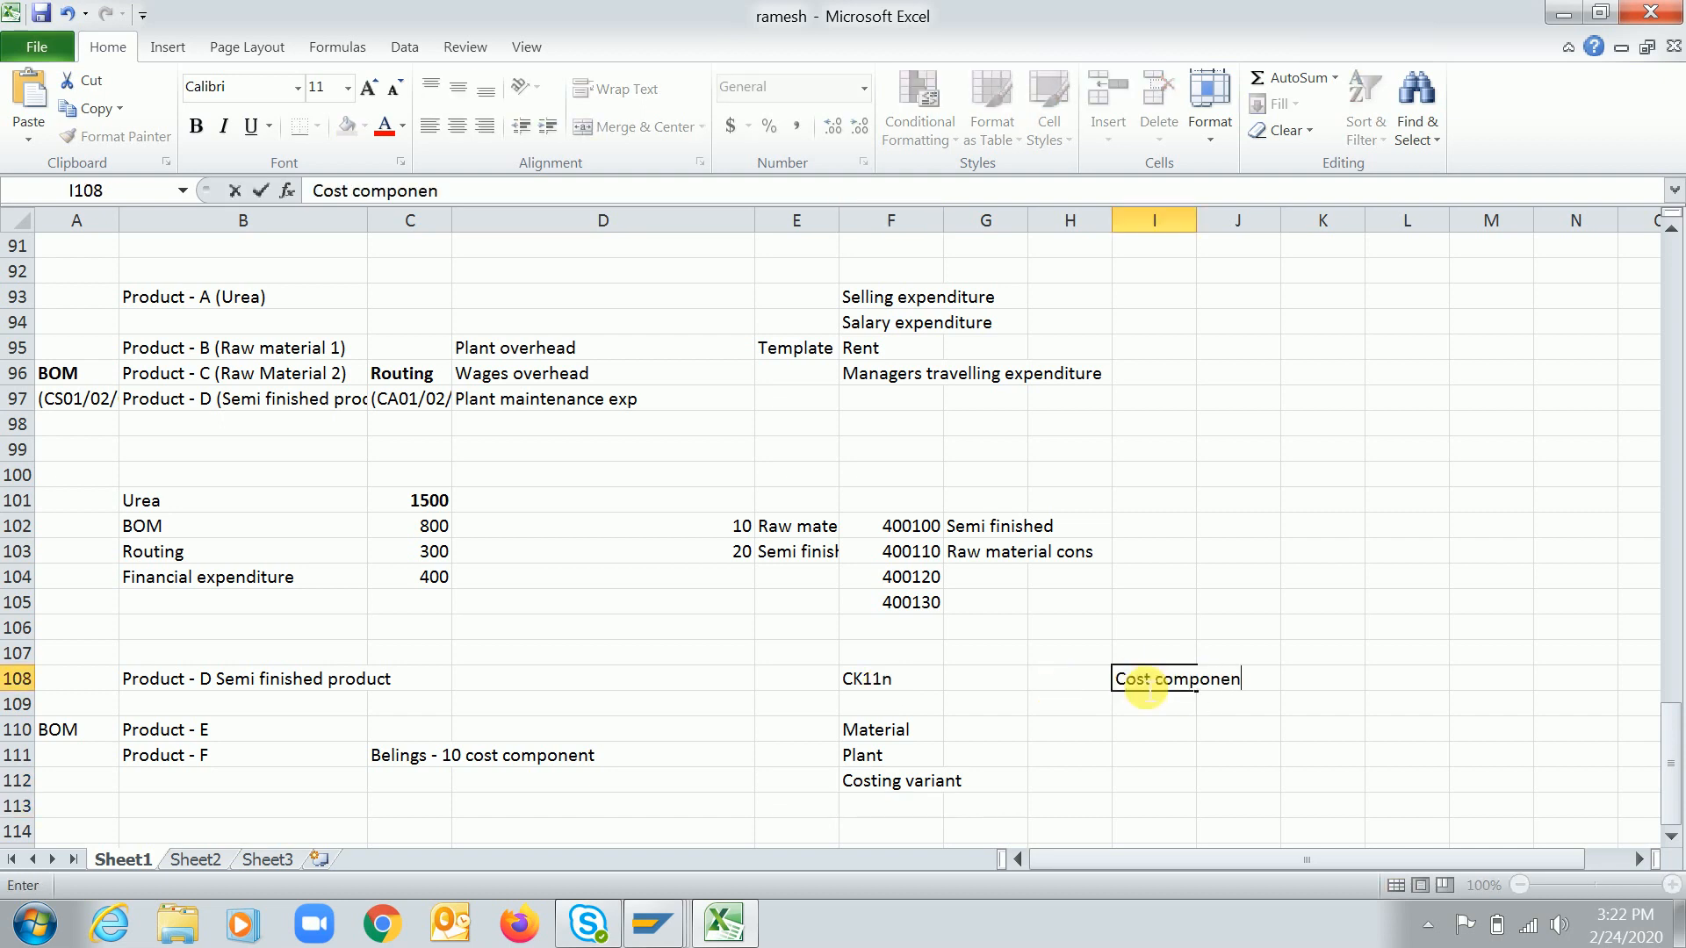
pyautogui.press('Return')
pyautogui.press('Return')
pyautogui.write('Co')
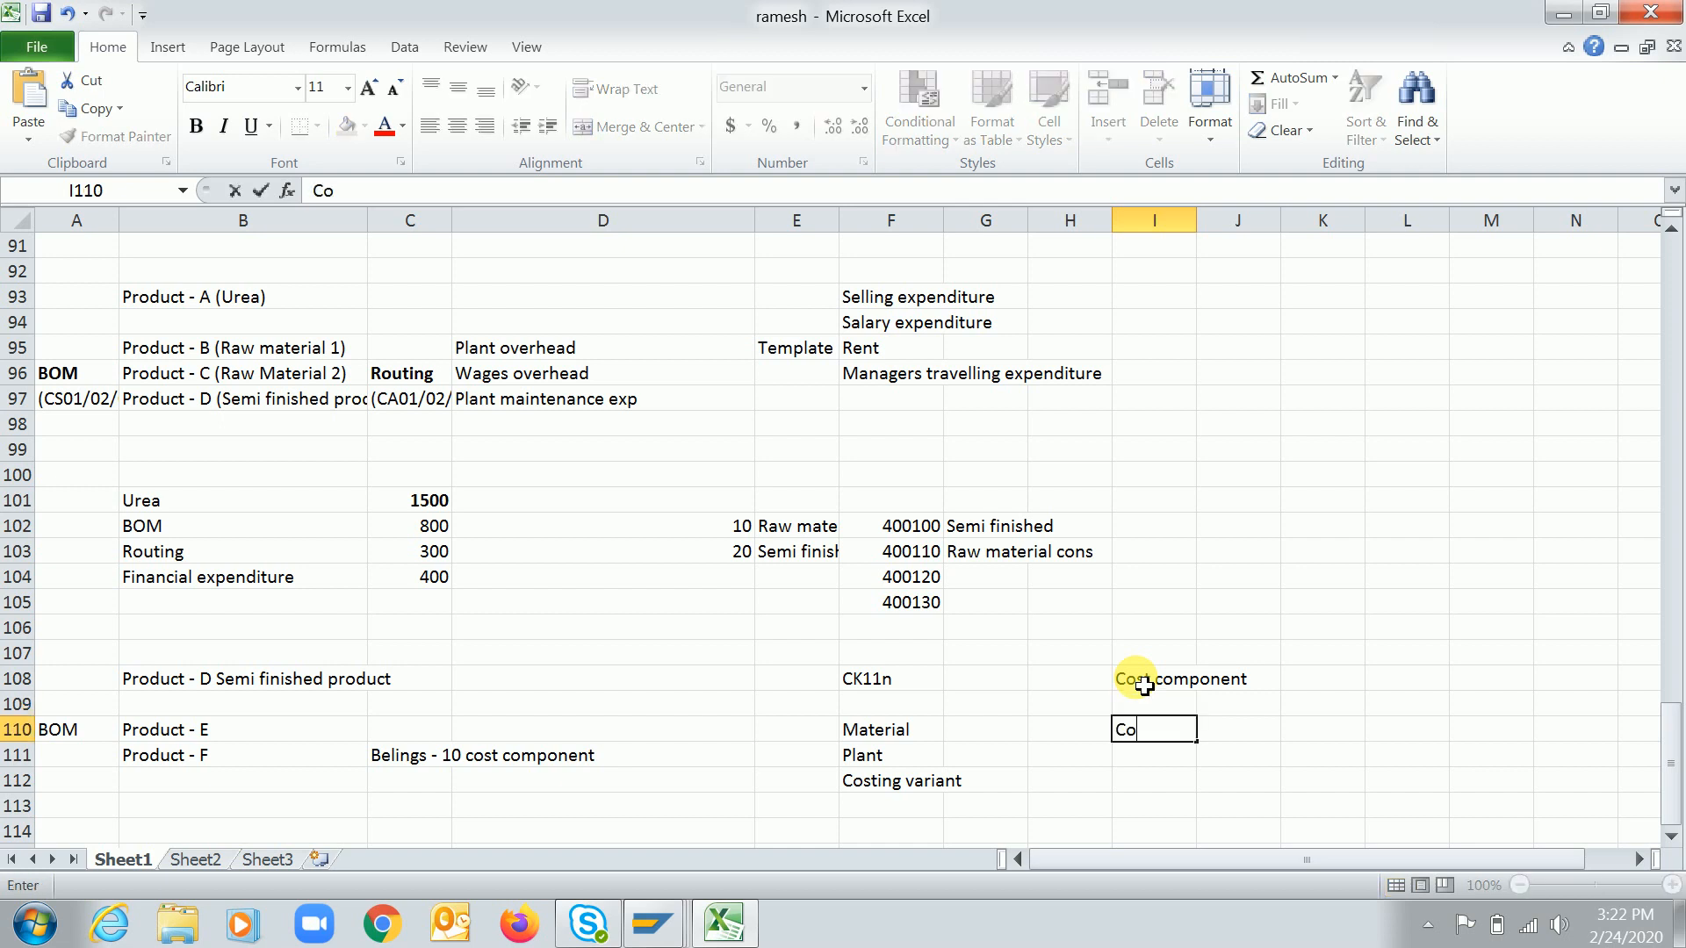
pyautogui.write('st component')
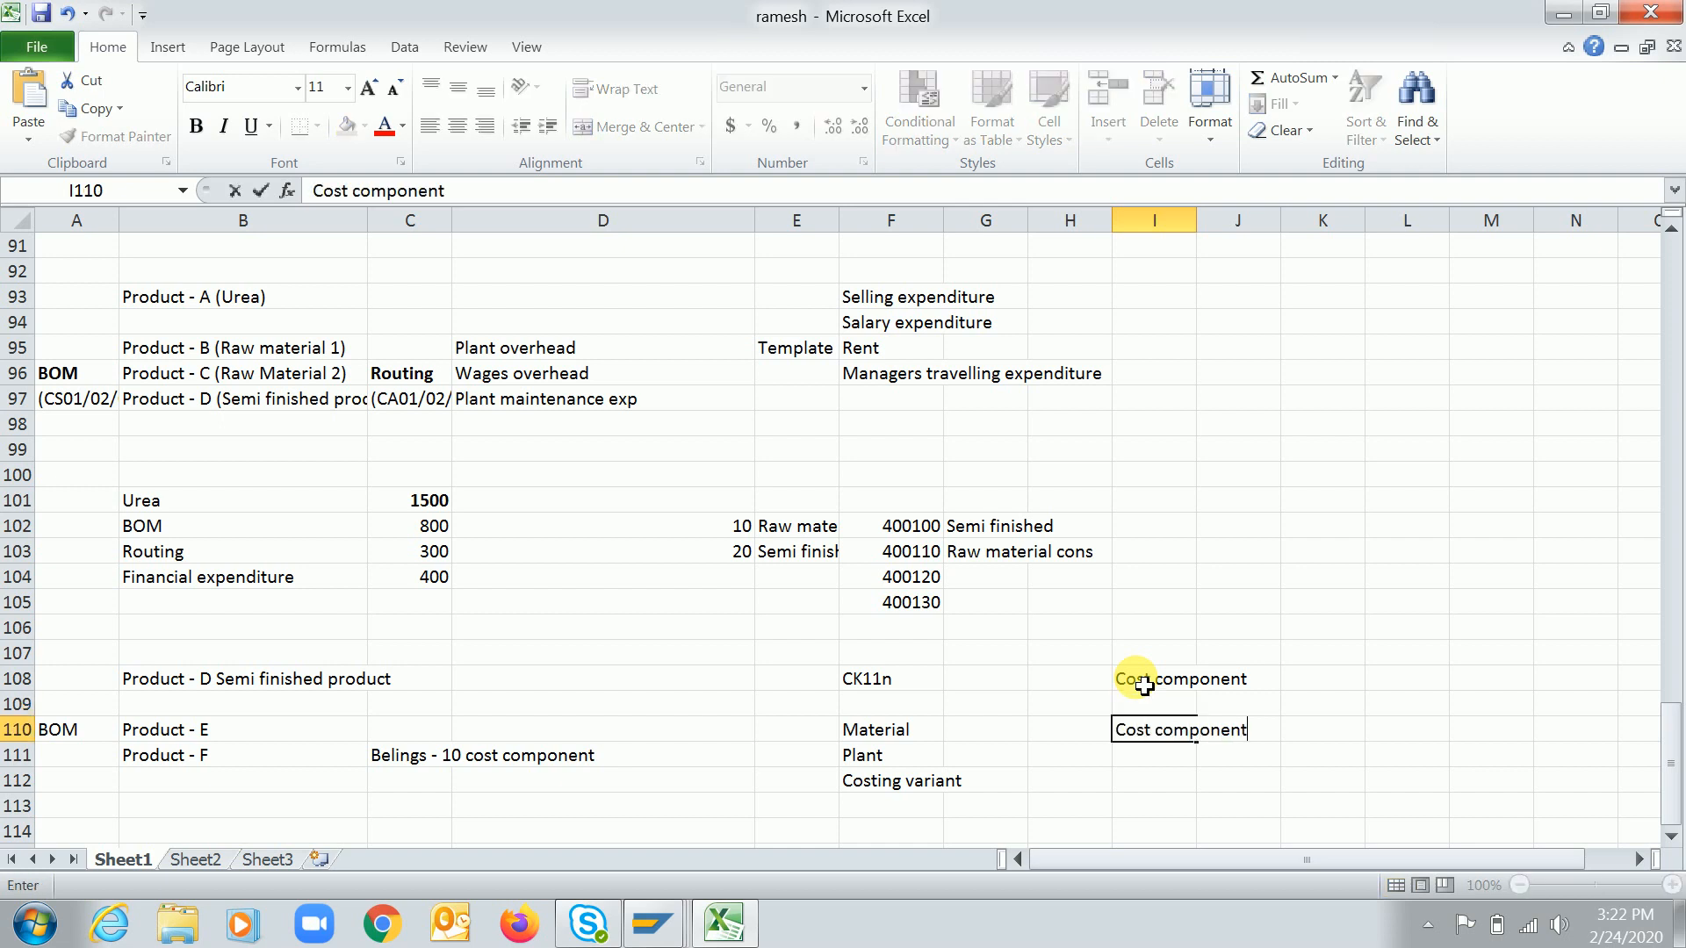
pyautogui.press('Return')
pyautogui.write('Cha')
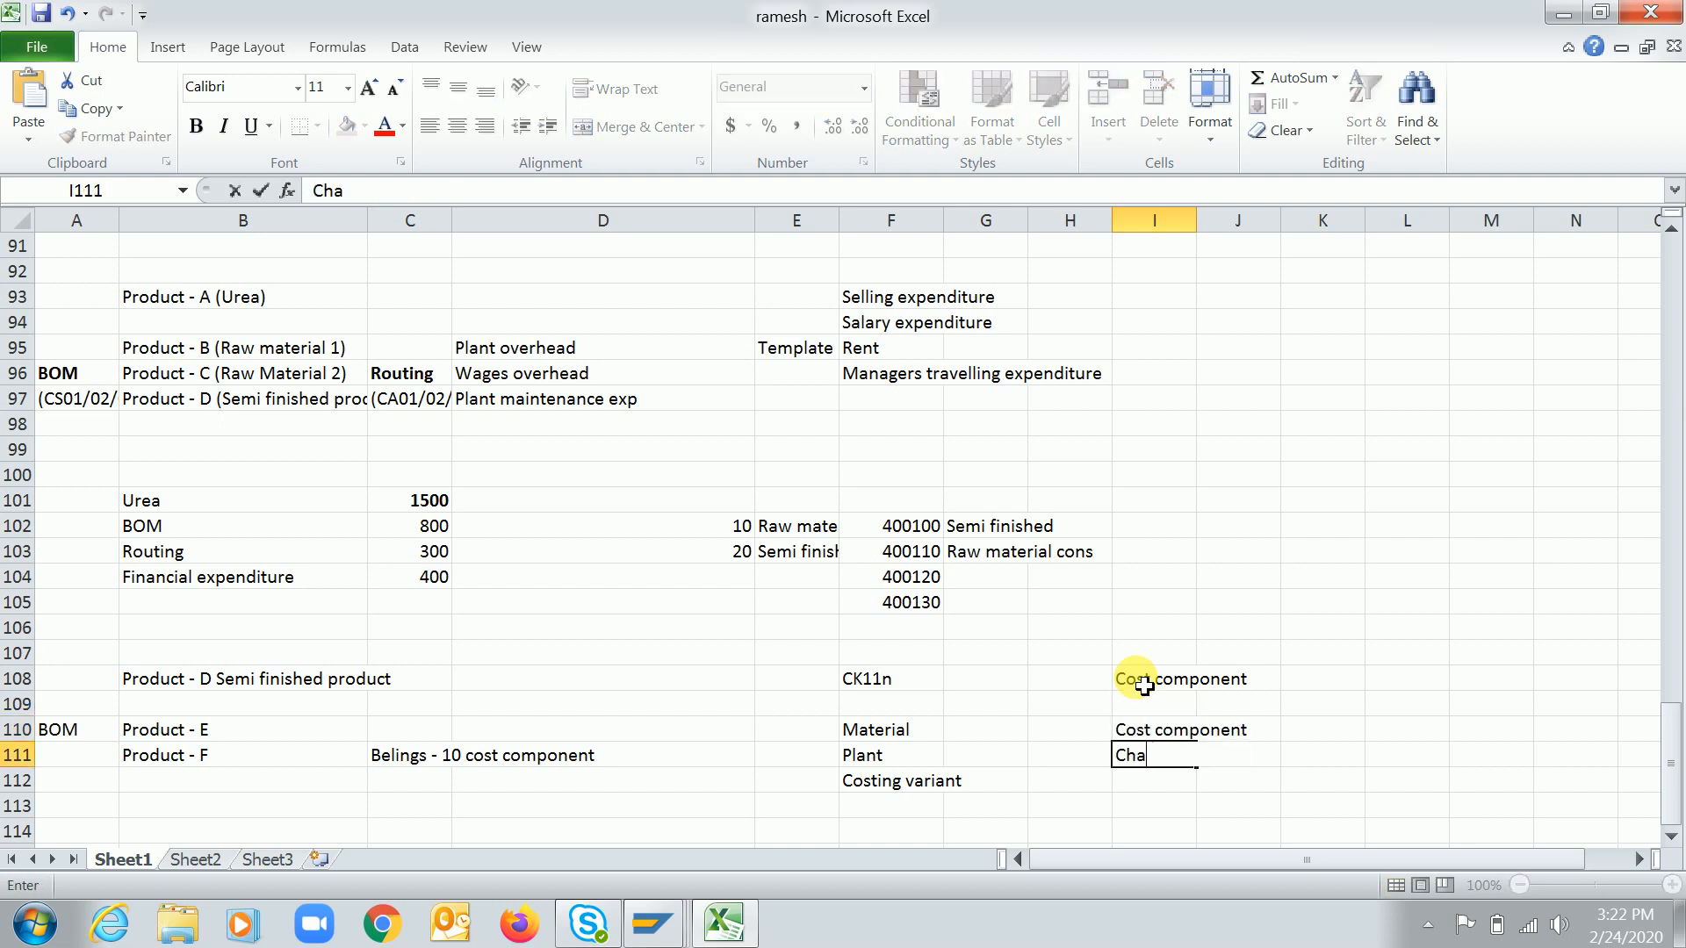
pyautogui.write('rt of account')
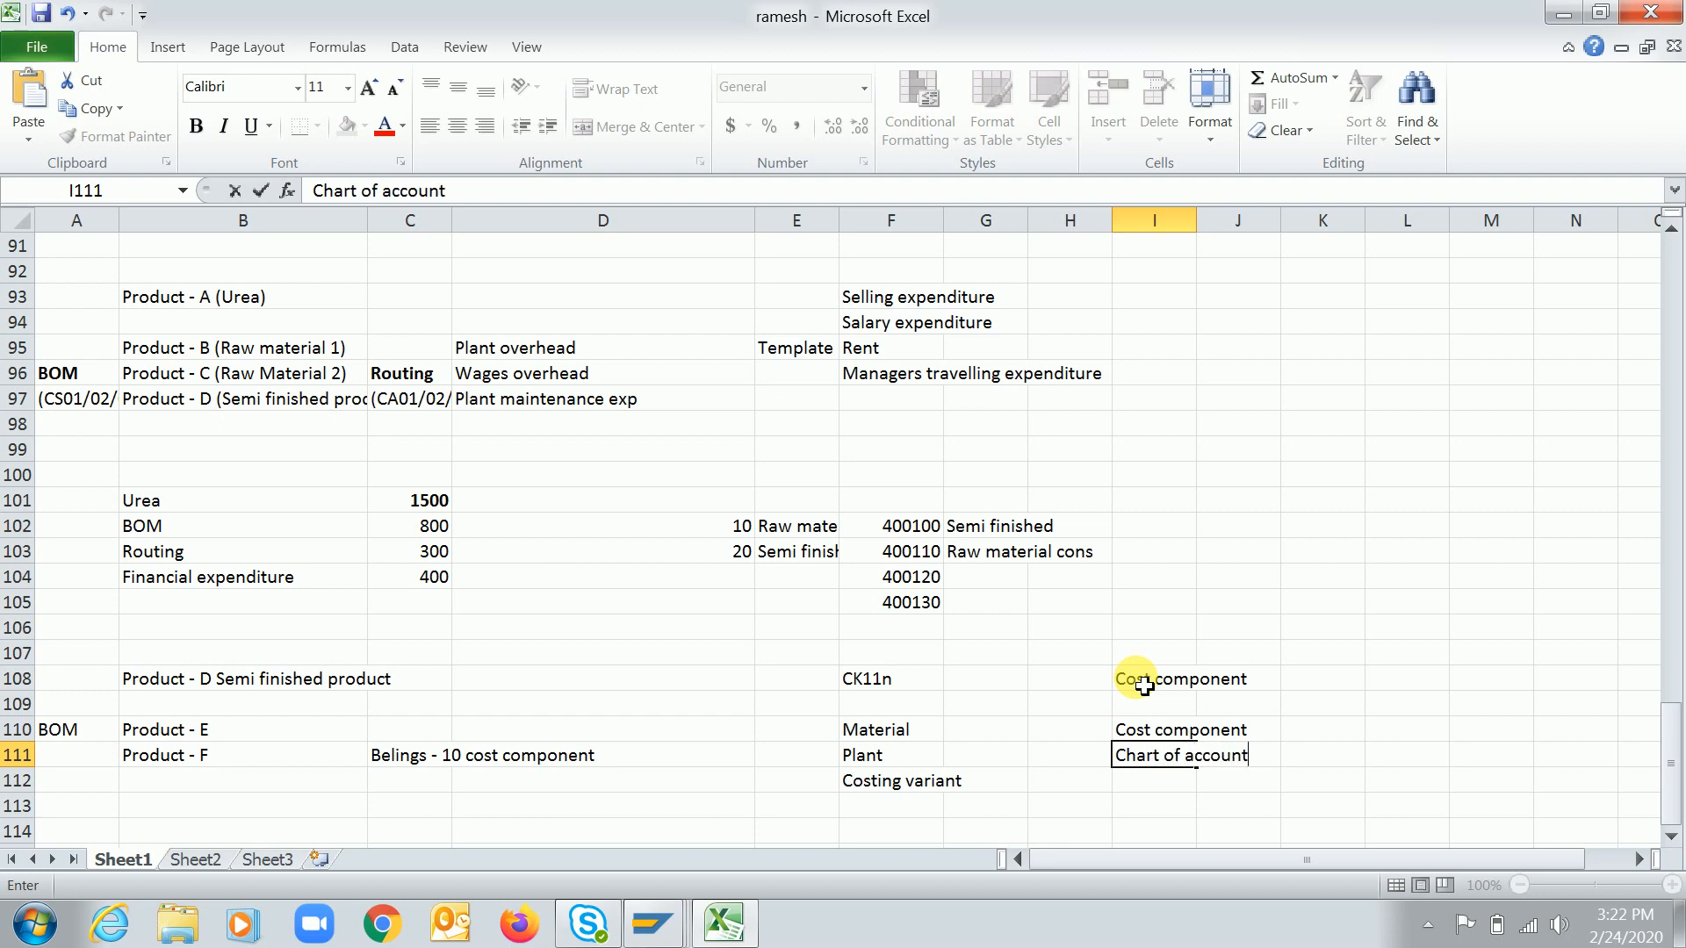
pyautogui.write('s and GL codes')
pyautogui.press('Return')
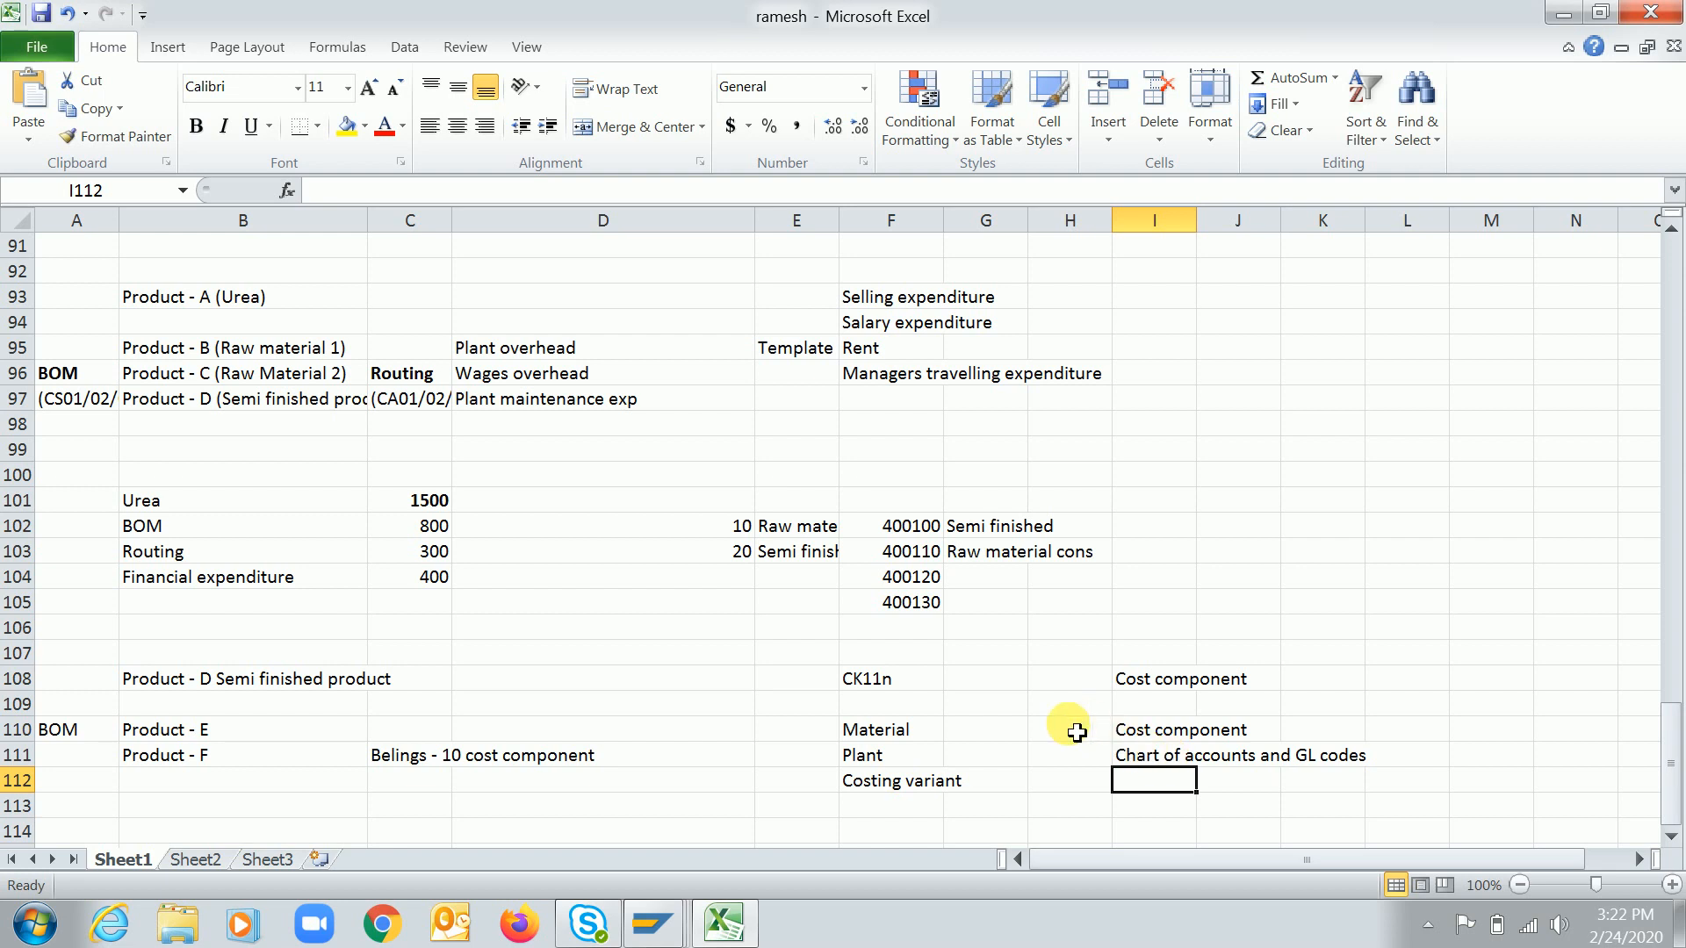
# Switch to SAP and try to delete the RC company code assignment row, then cancel editing without saving
pyautogui.hotkey('alt', 'Tab')
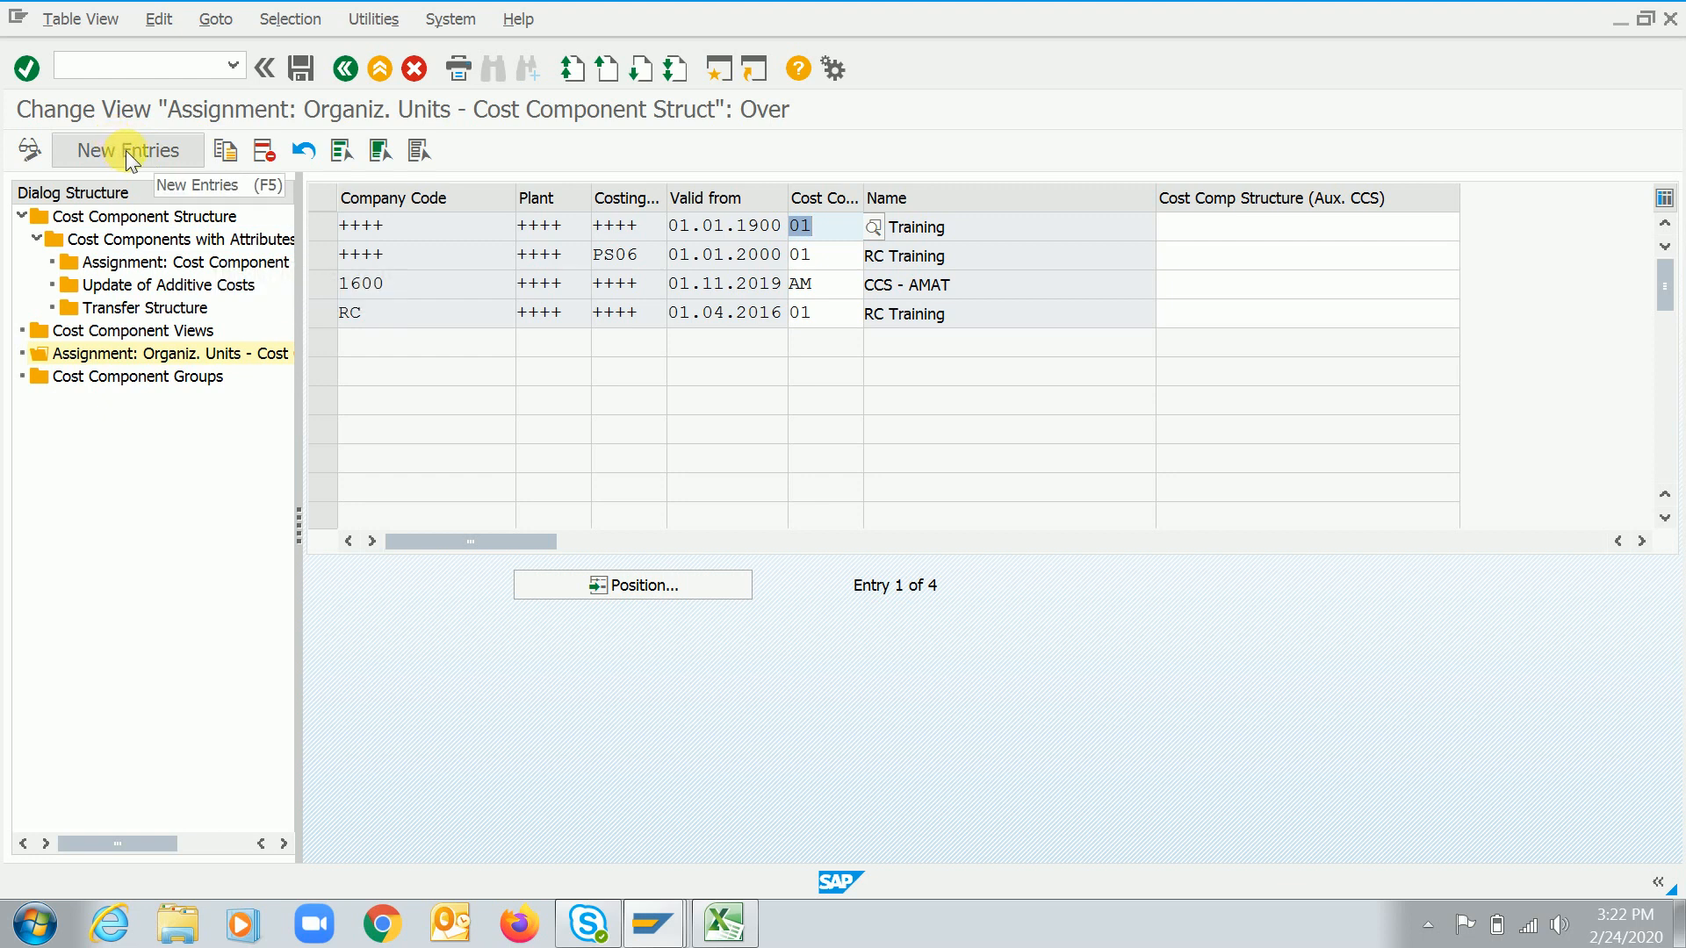
pyautogui.click(386, 318)
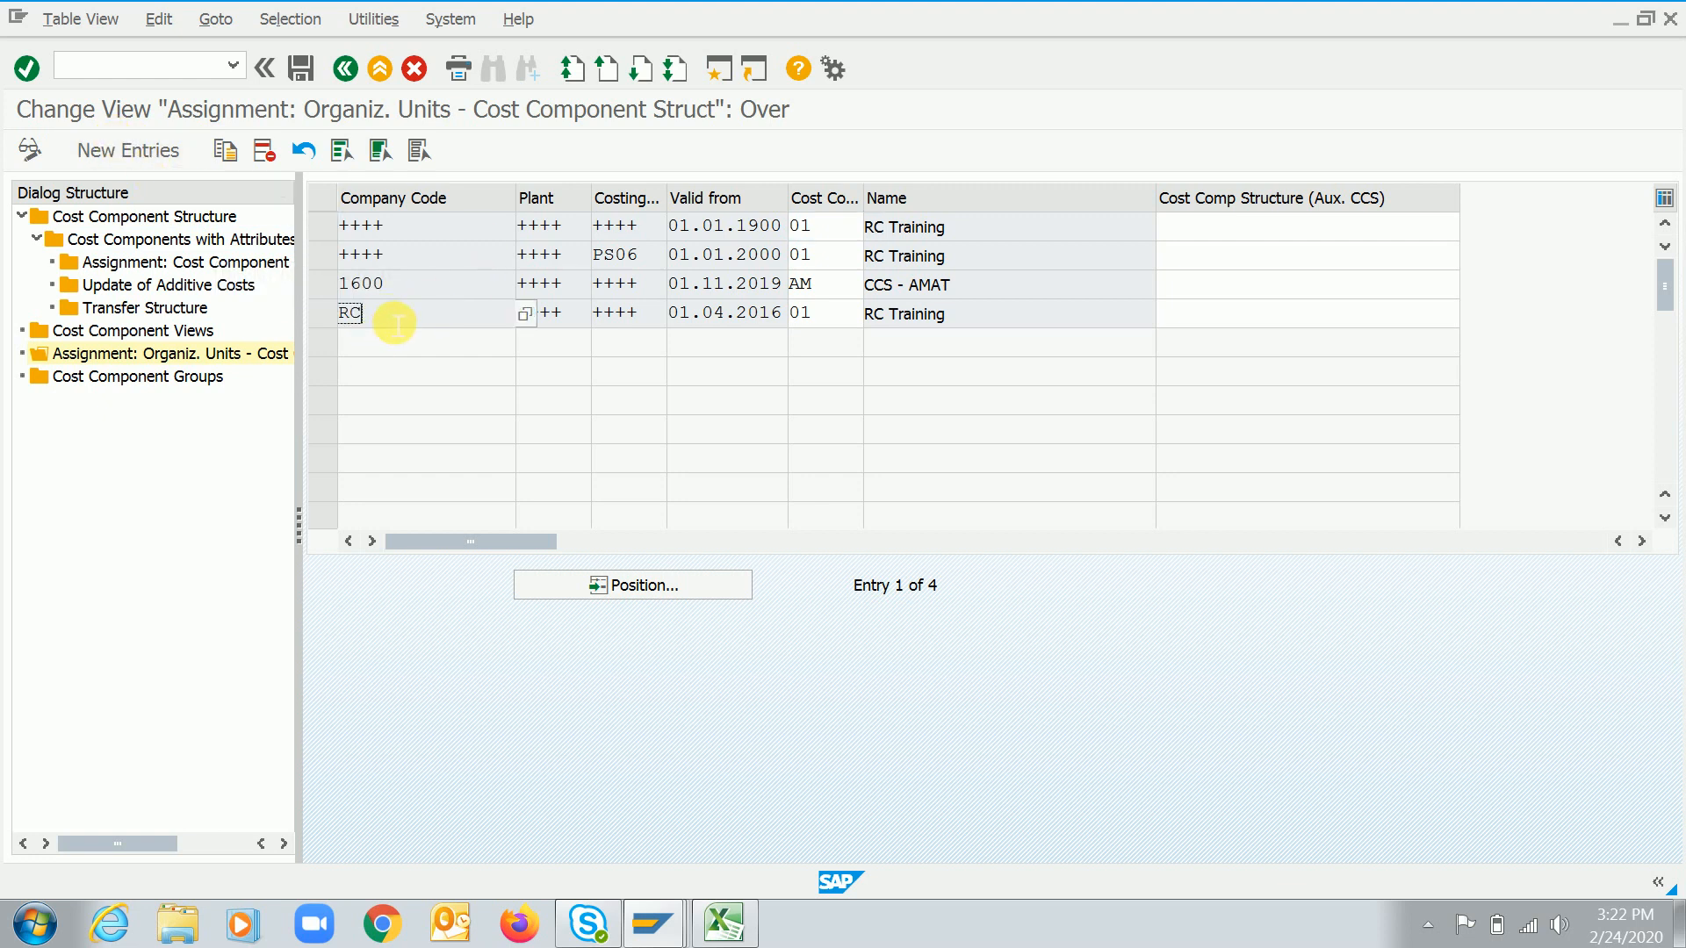
pyautogui.click(319, 316)
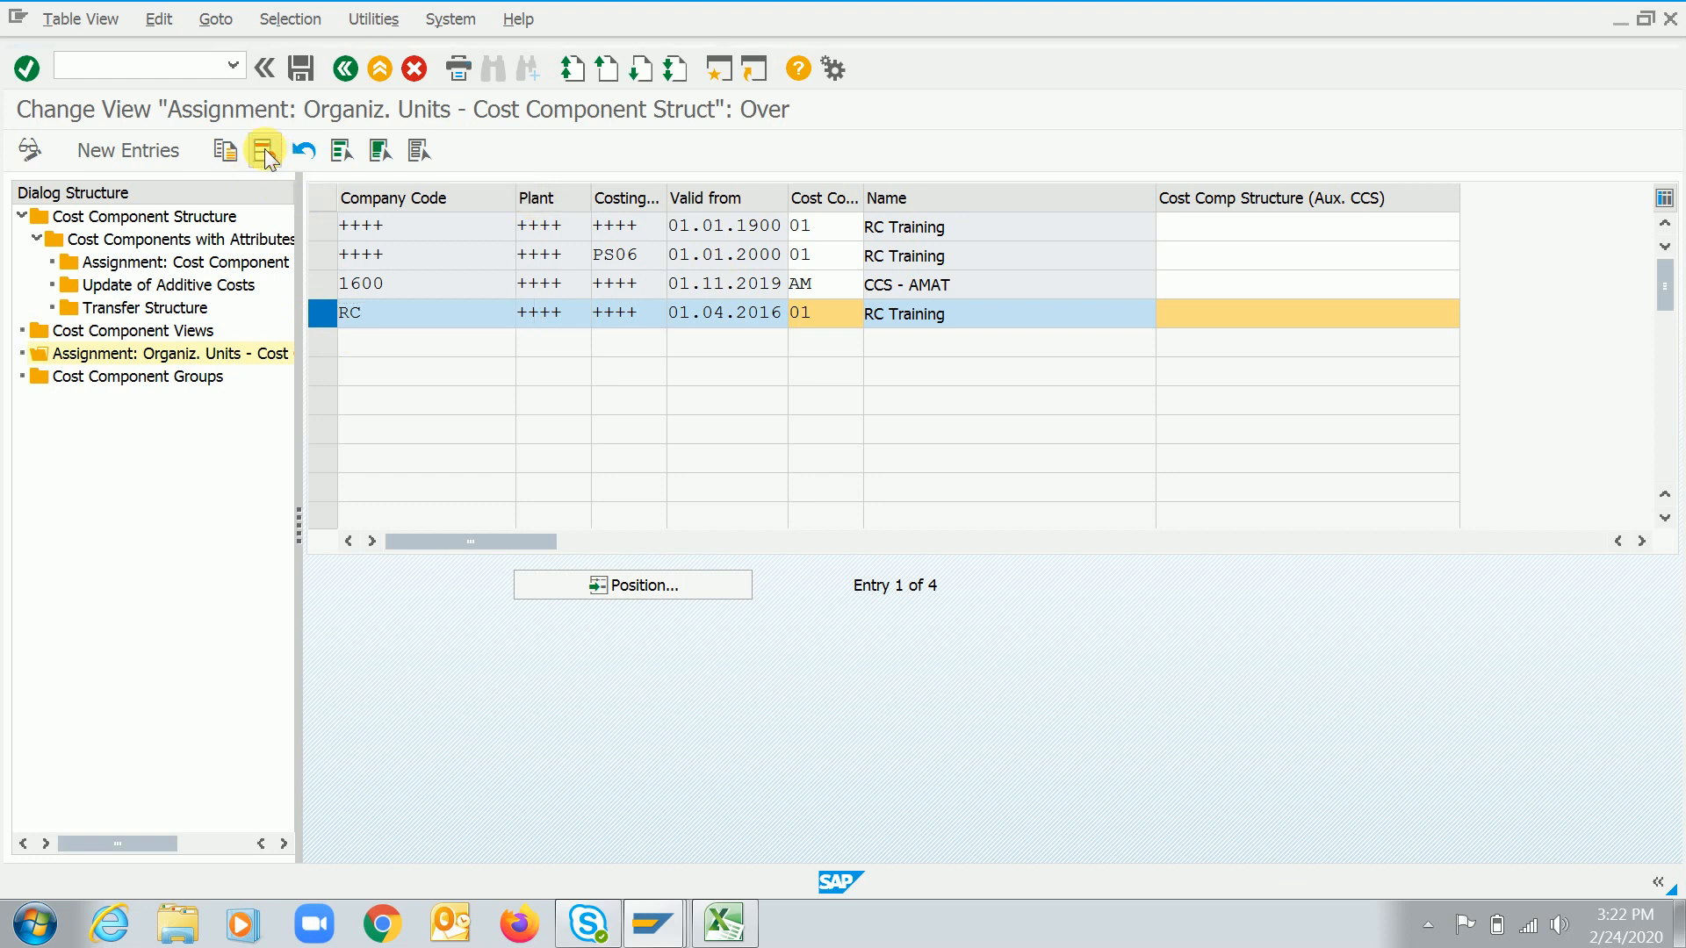
pyautogui.click(265, 151)
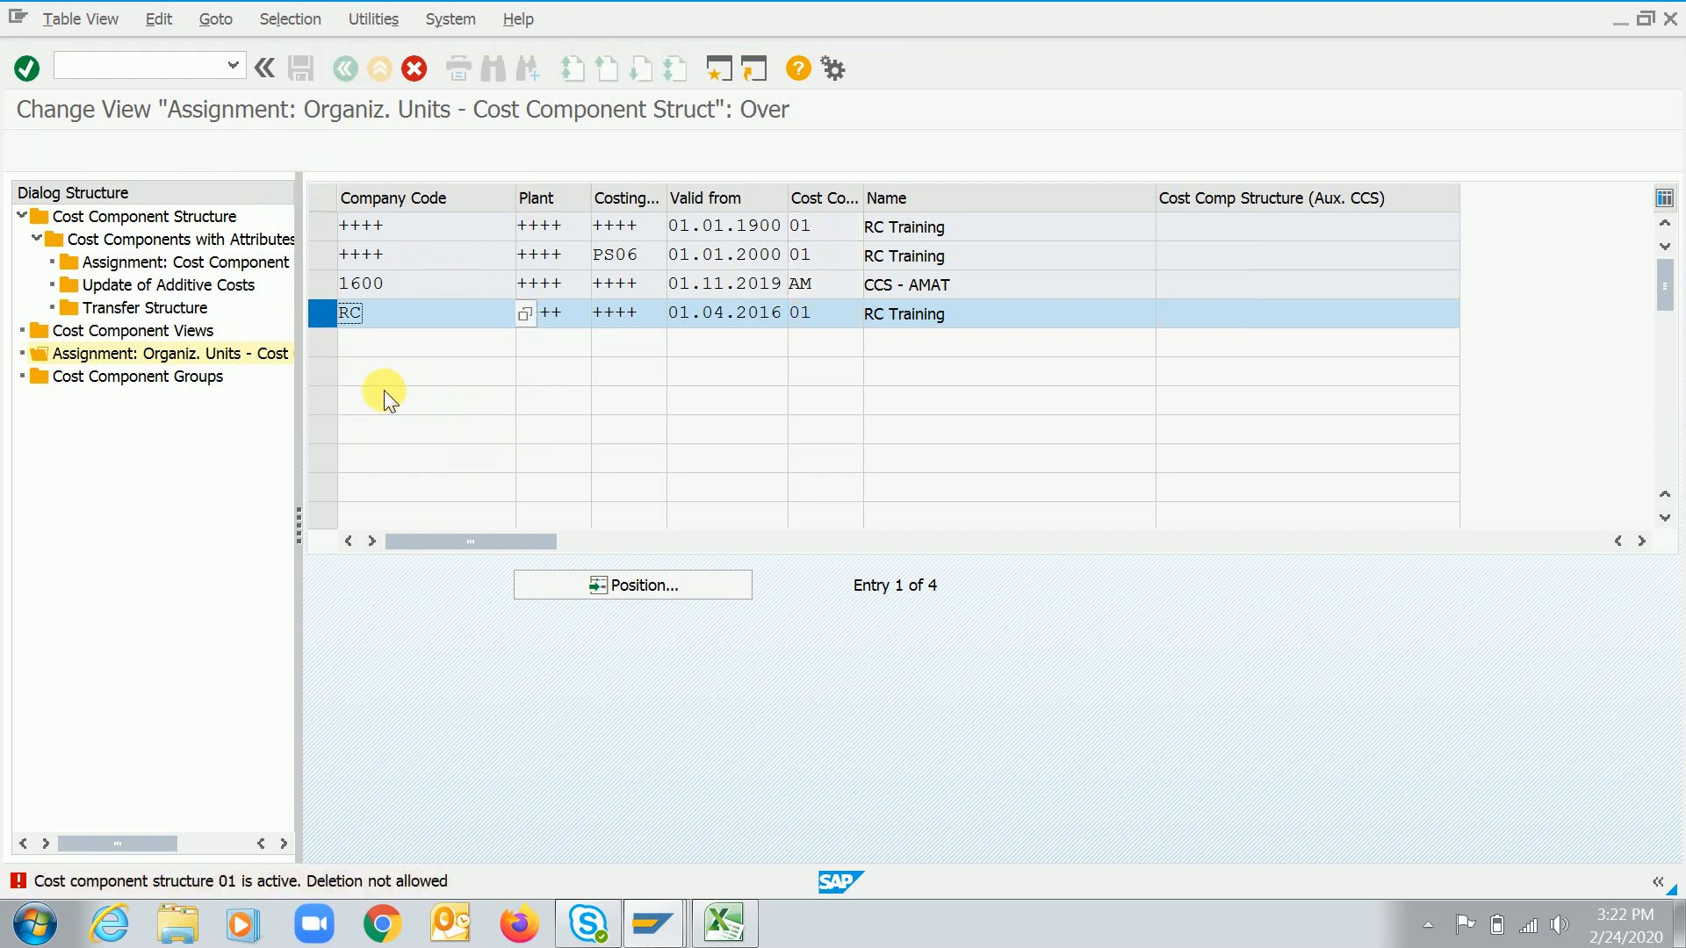
pyautogui.click(414, 70)
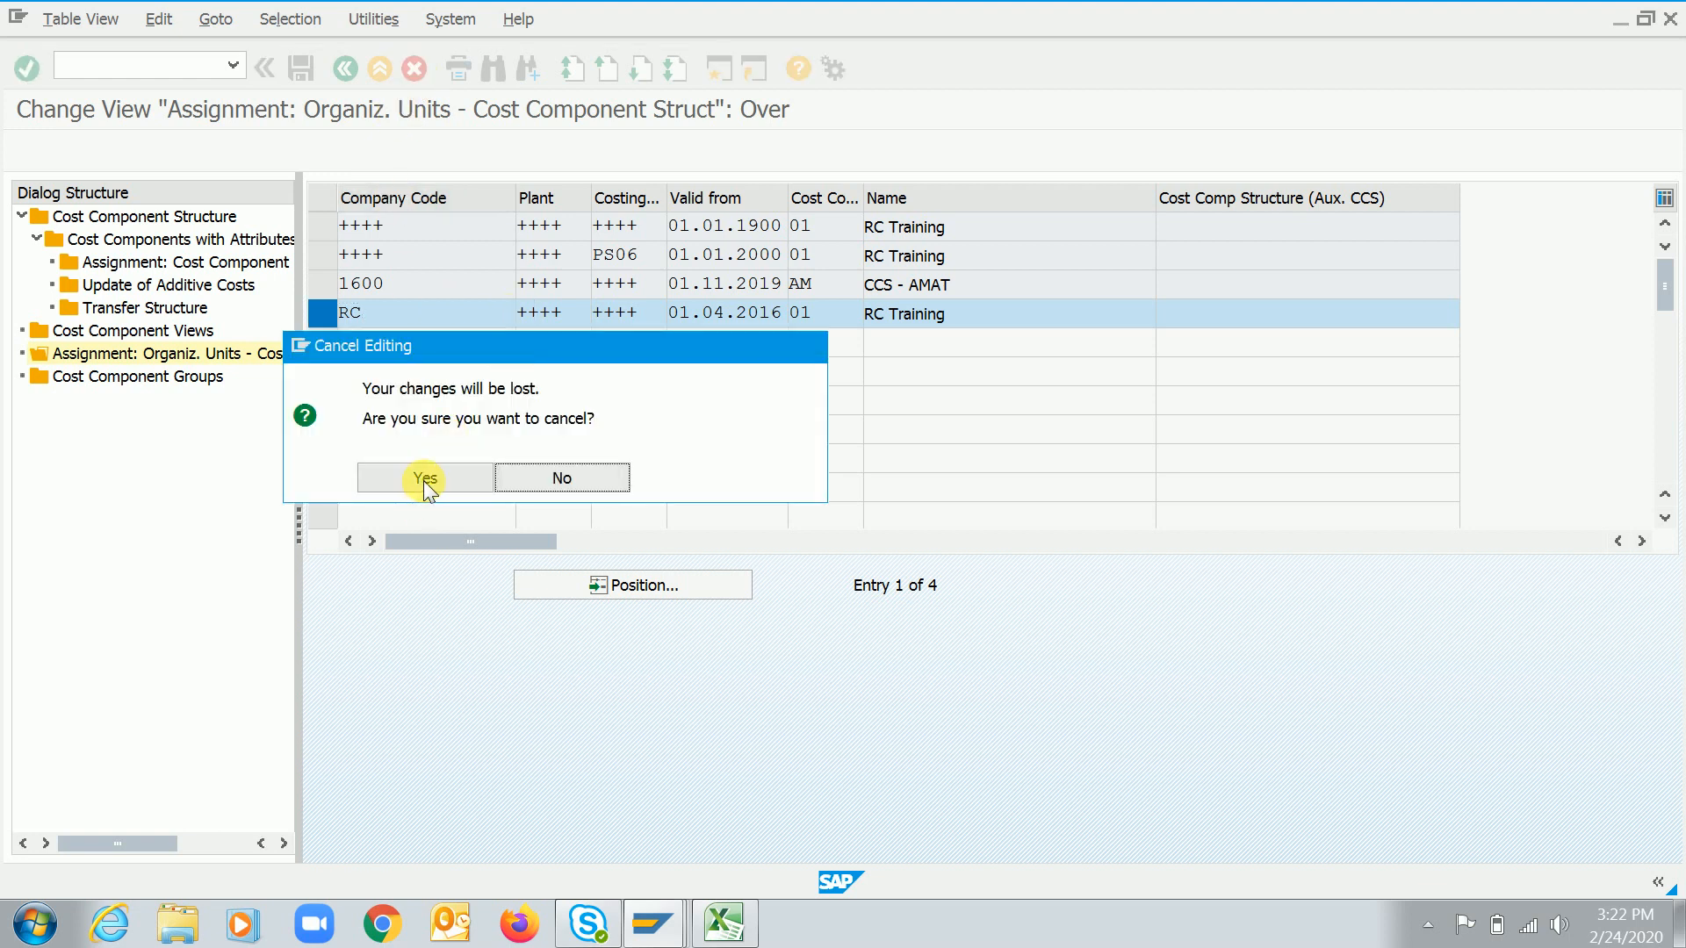
pyautogui.click(424, 480)
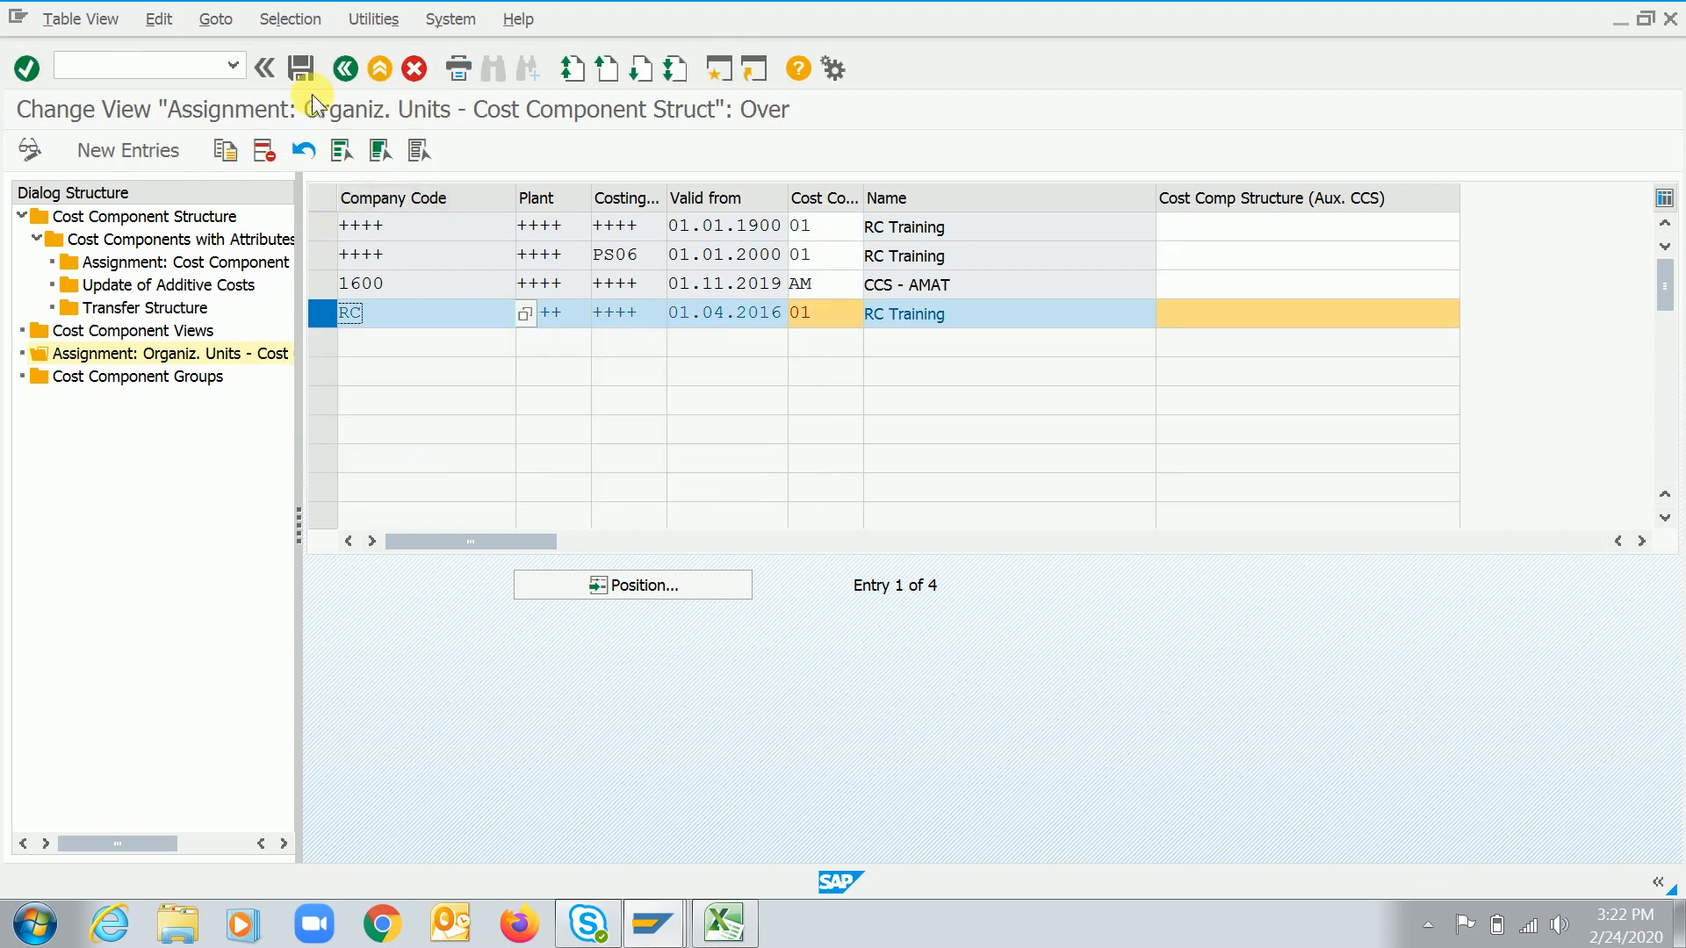
# Reopen the organizational units assignment and start a new entry with company code 4455
pyautogui.click(346, 71)
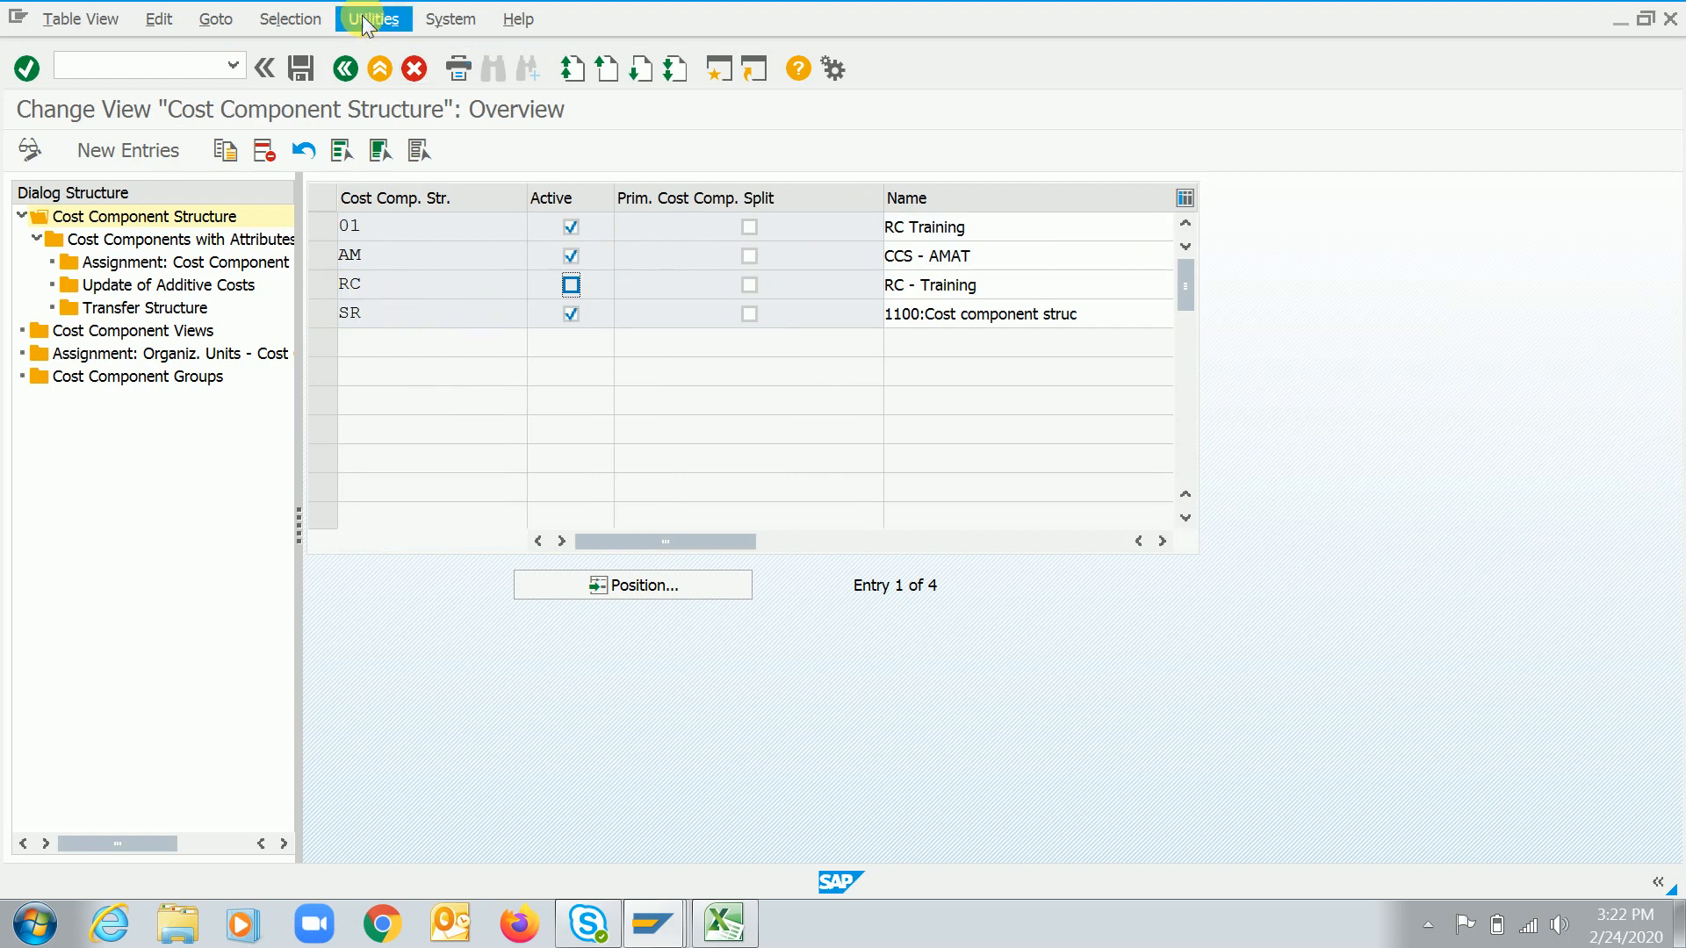
pyautogui.doubleClick(119, 354)
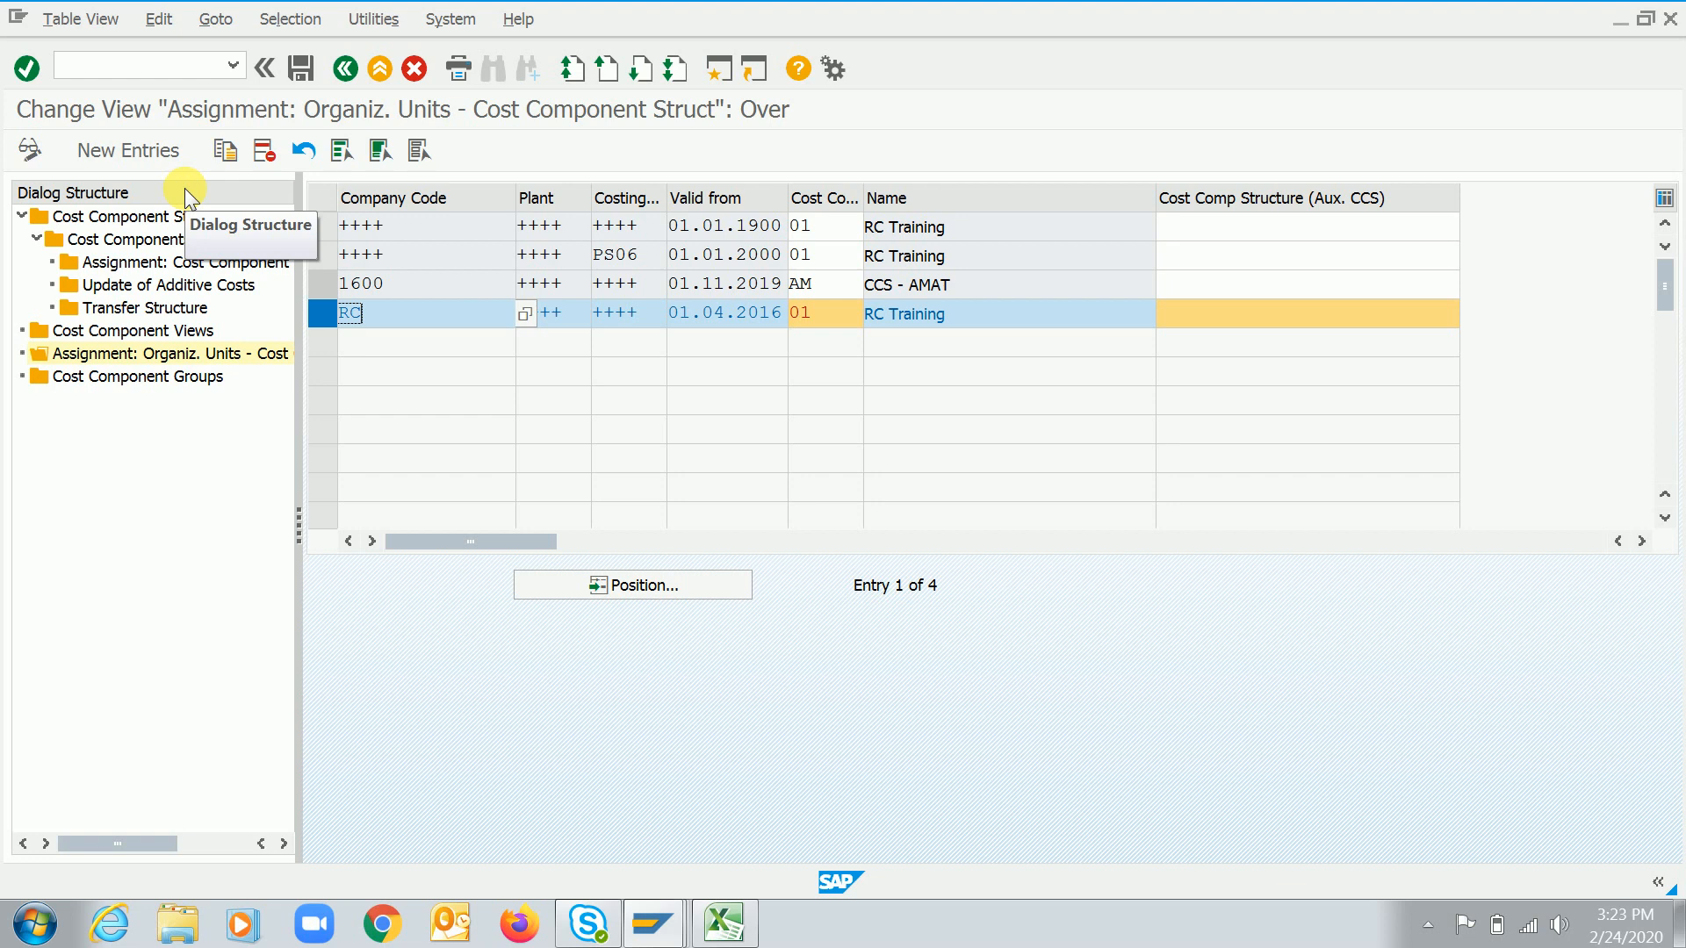
pyautogui.click(329, 313)
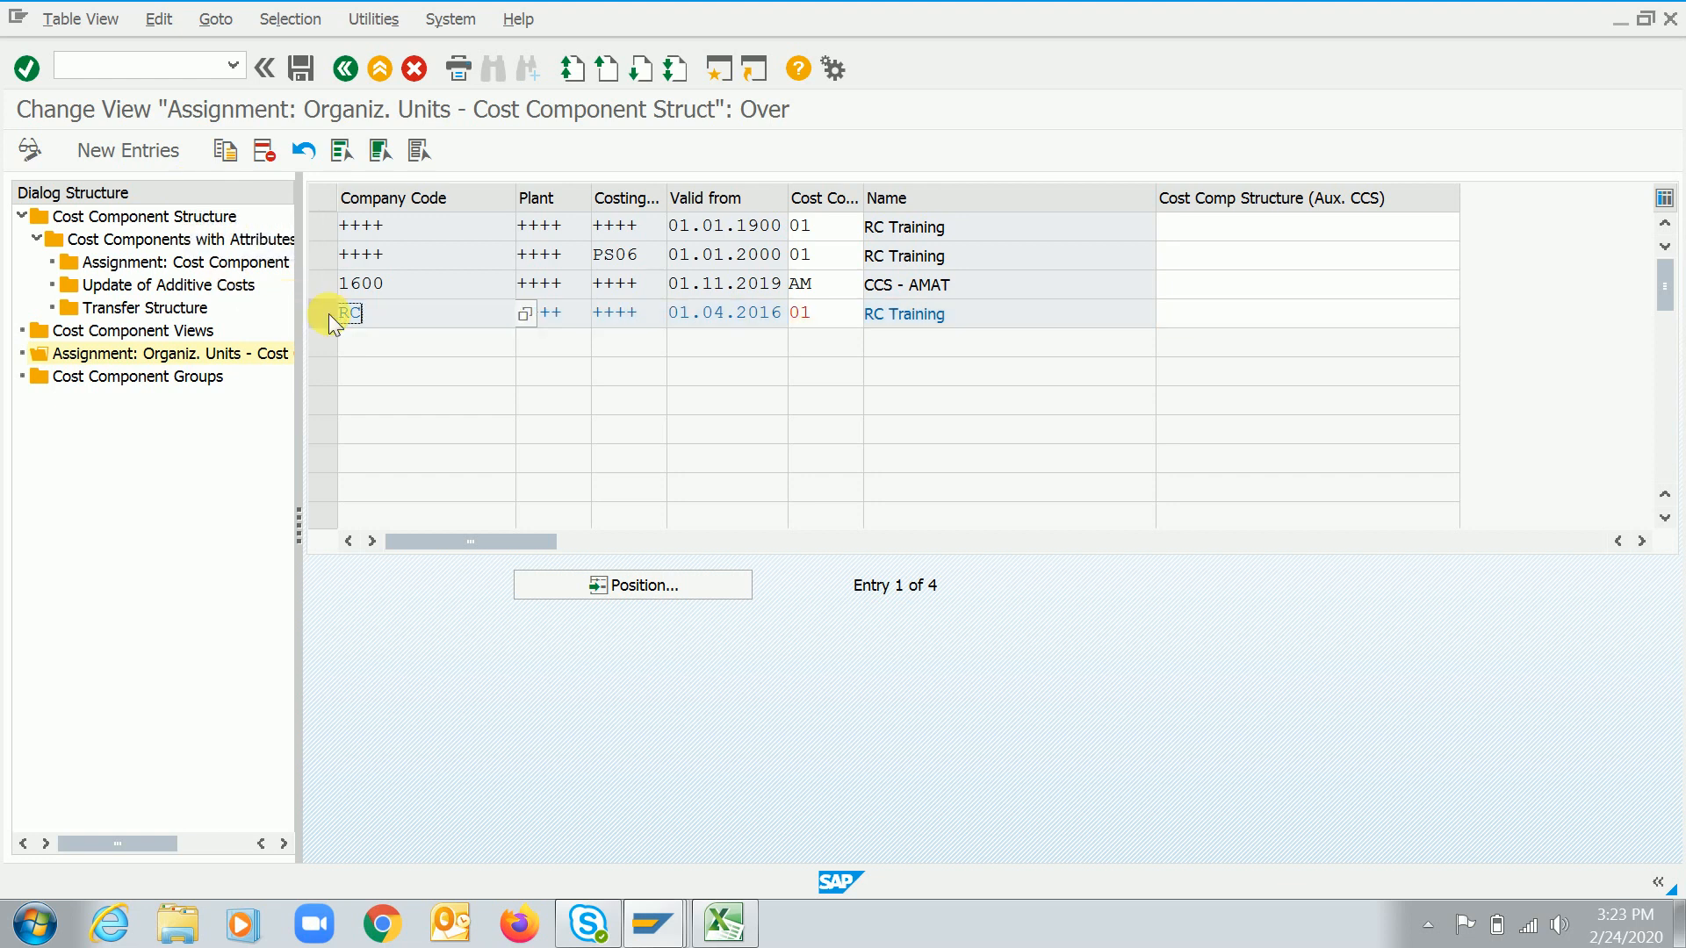
pyautogui.click(160, 155)
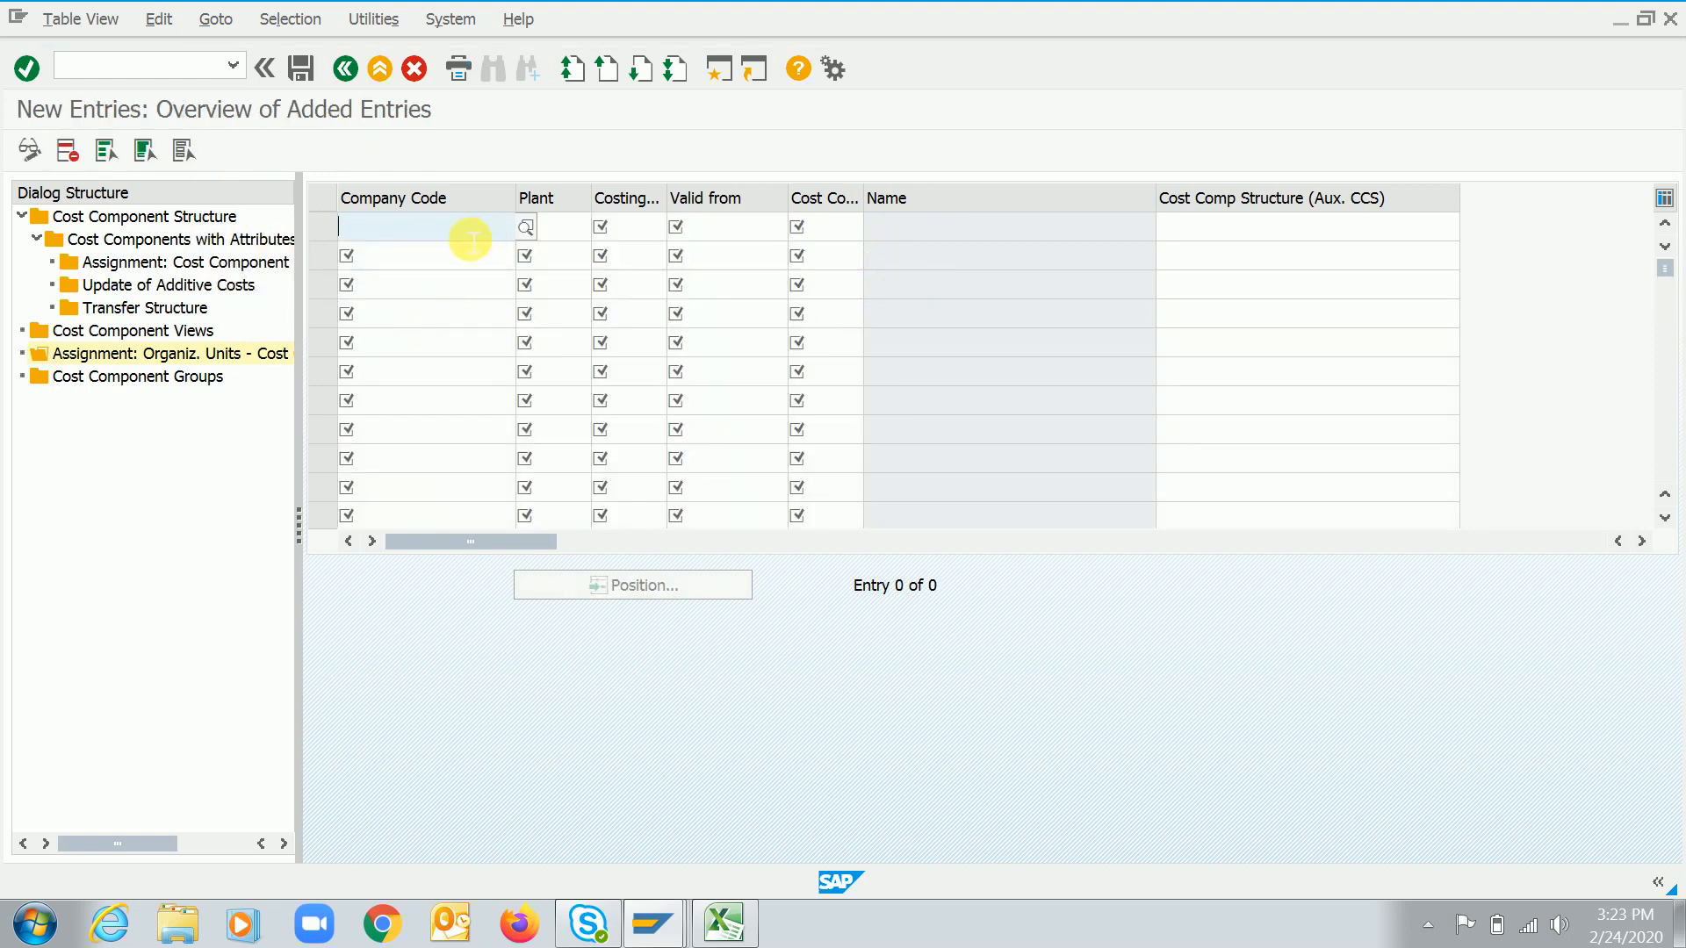
pyautogui.write('RC')
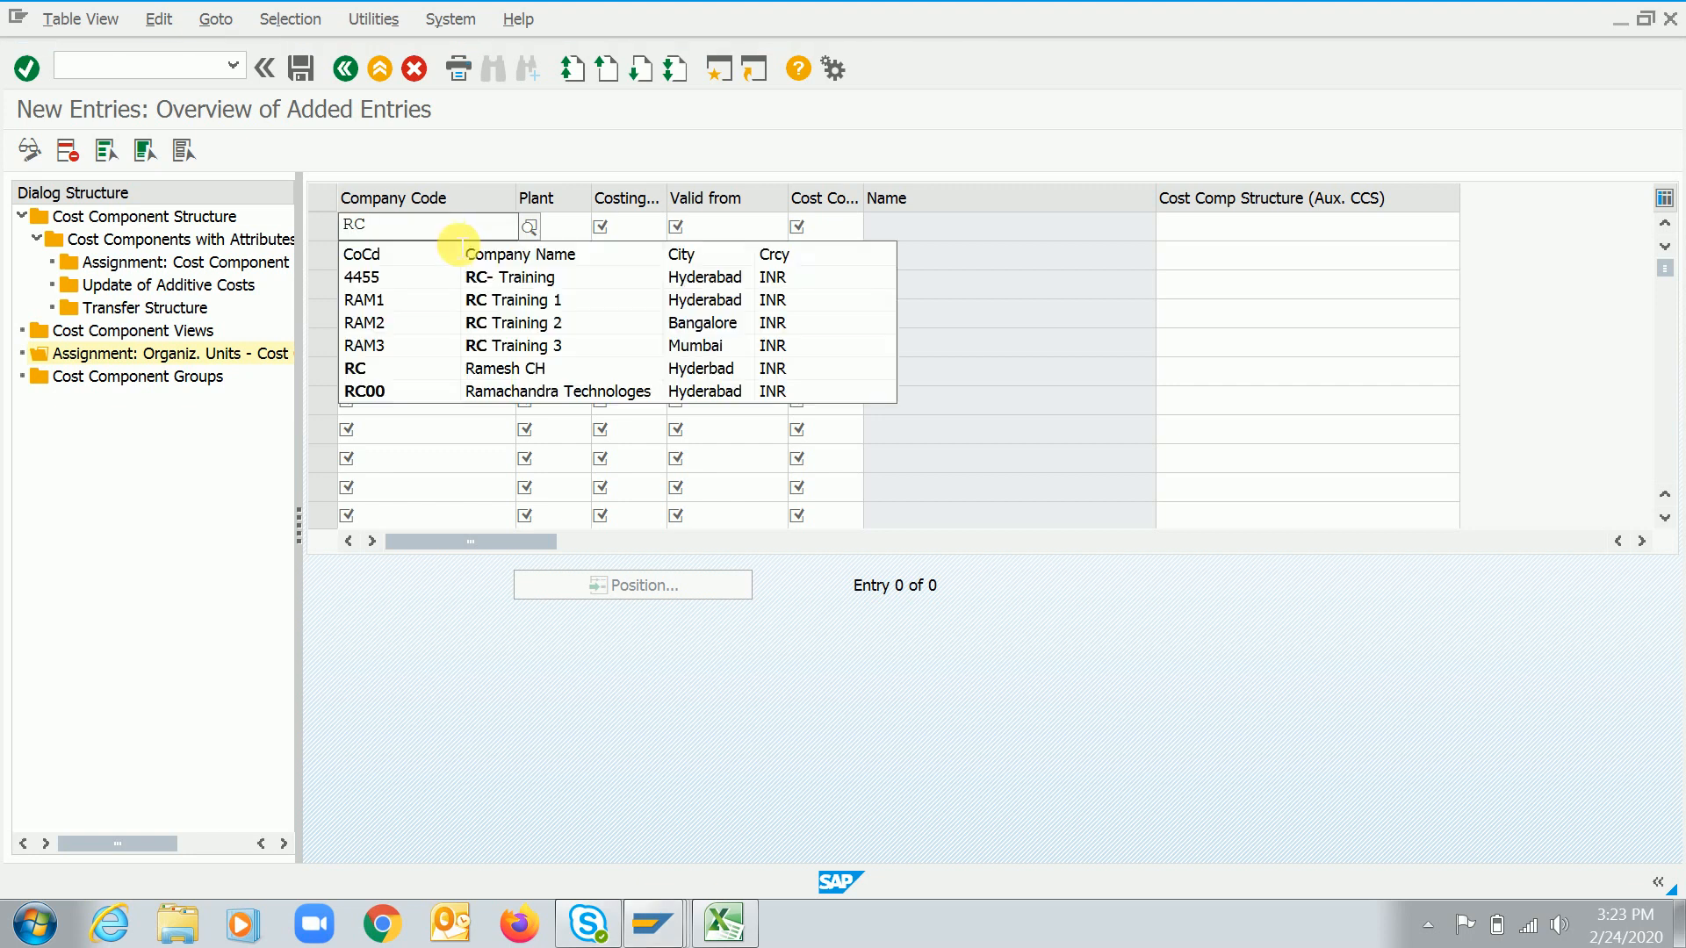
pyautogui.press('Down')
pyautogui.press('Down')
pyautogui.press('Down')
pyautogui.press('Down')
pyautogui.press('Up')
pyautogui.press('Up')
pyautogui.press('Up')
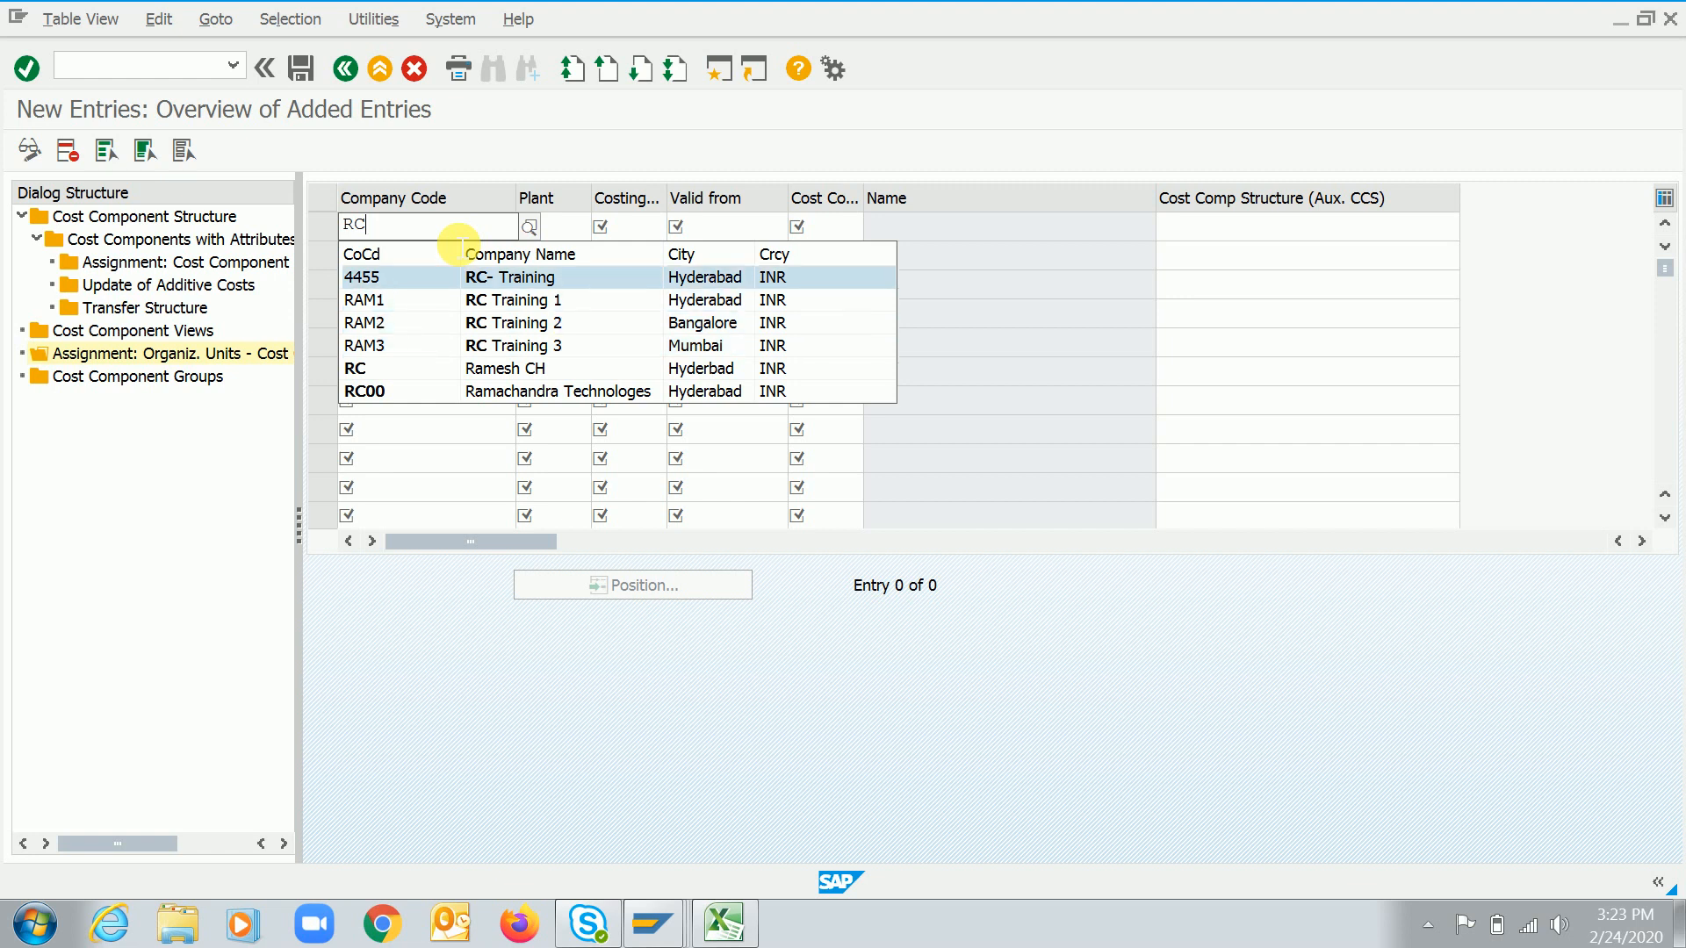
pyautogui.click(377, 274)
# Set the new entry's plant to 4455 and costing variant to PPC1
pyautogui.click(573, 240)
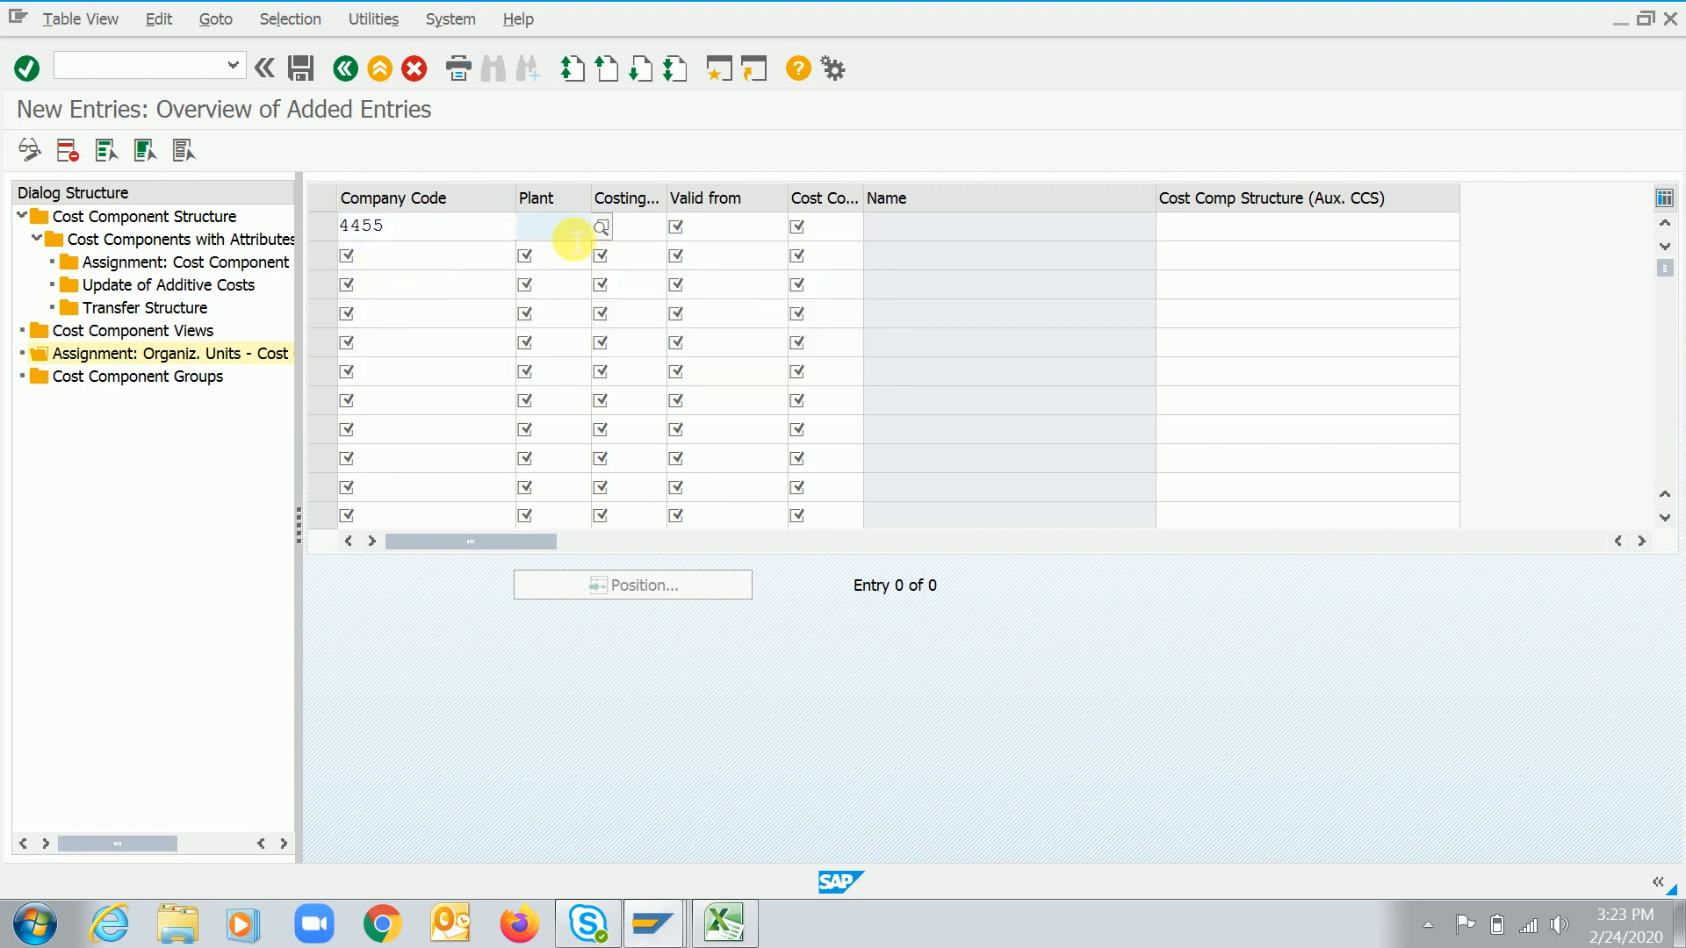
pyautogui.press('F4')
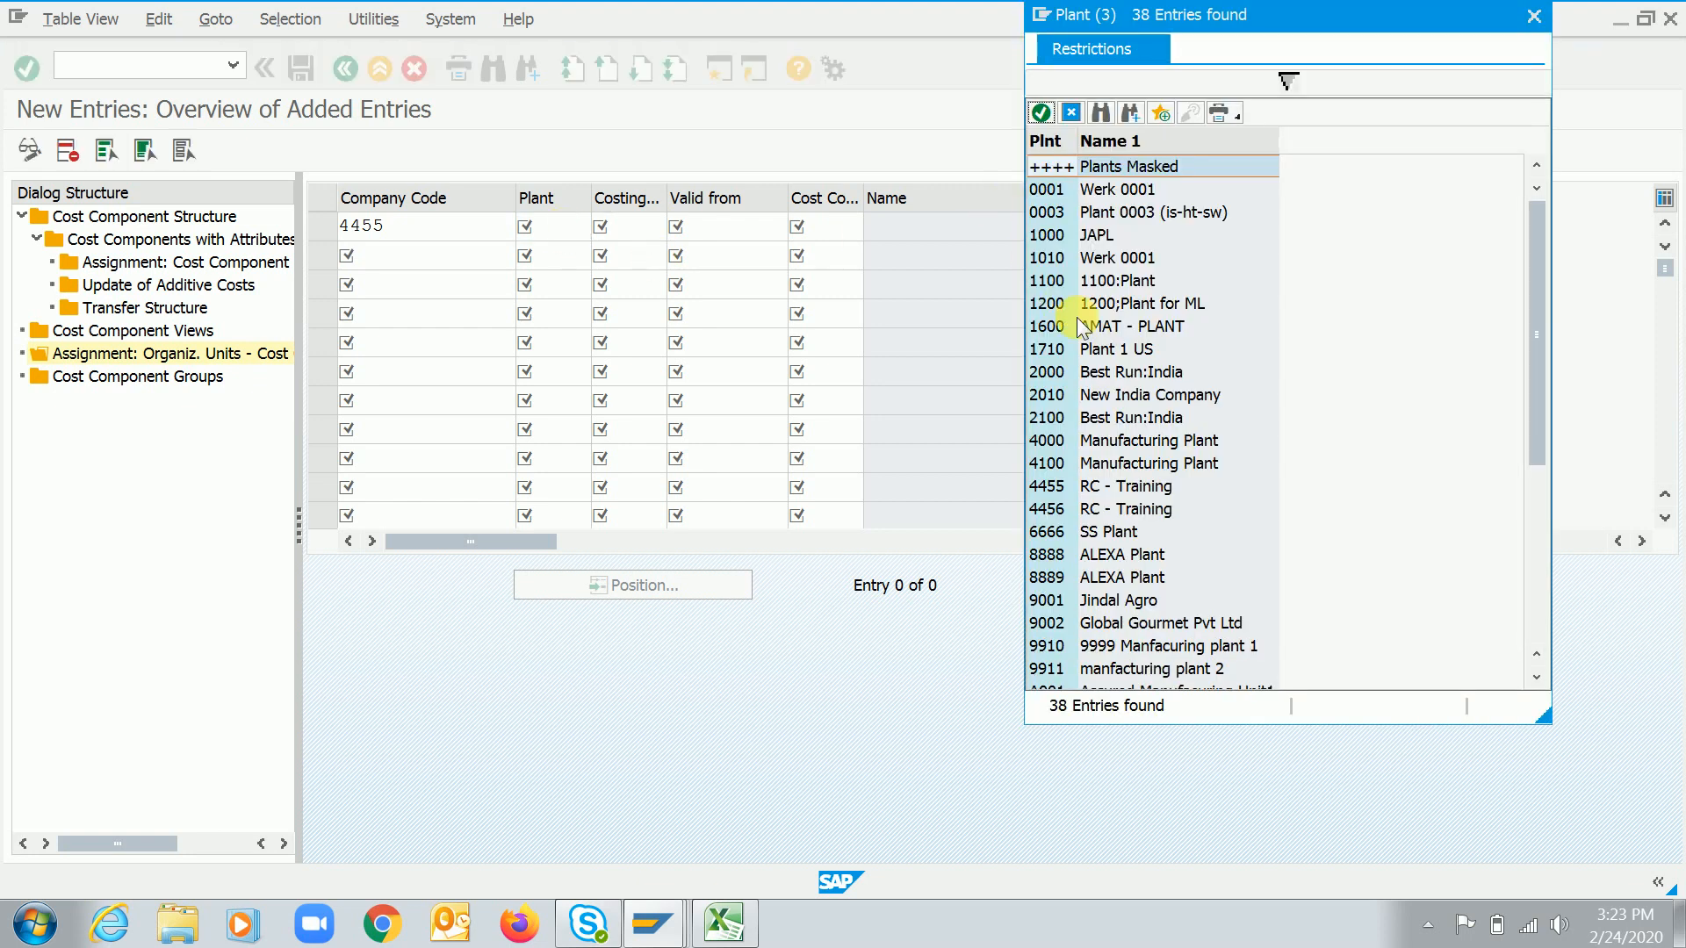
pyautogui.doubleClick(1053, 485)
pyautogui.click(642, 227)
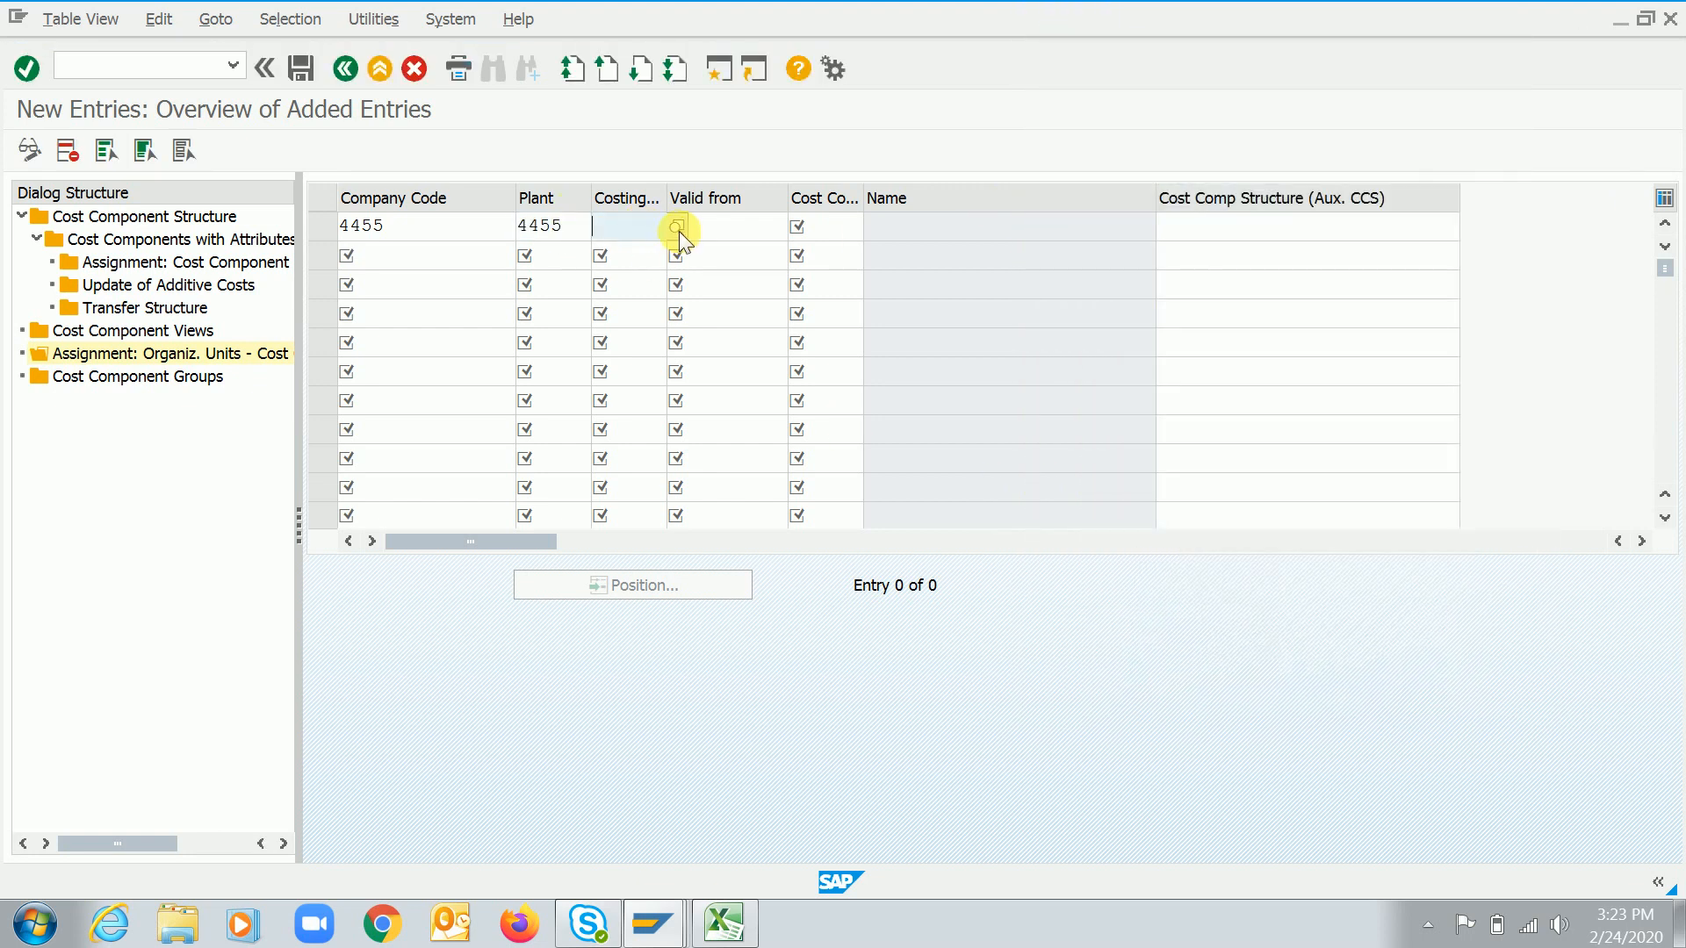
pyautogui.click(677, 230)
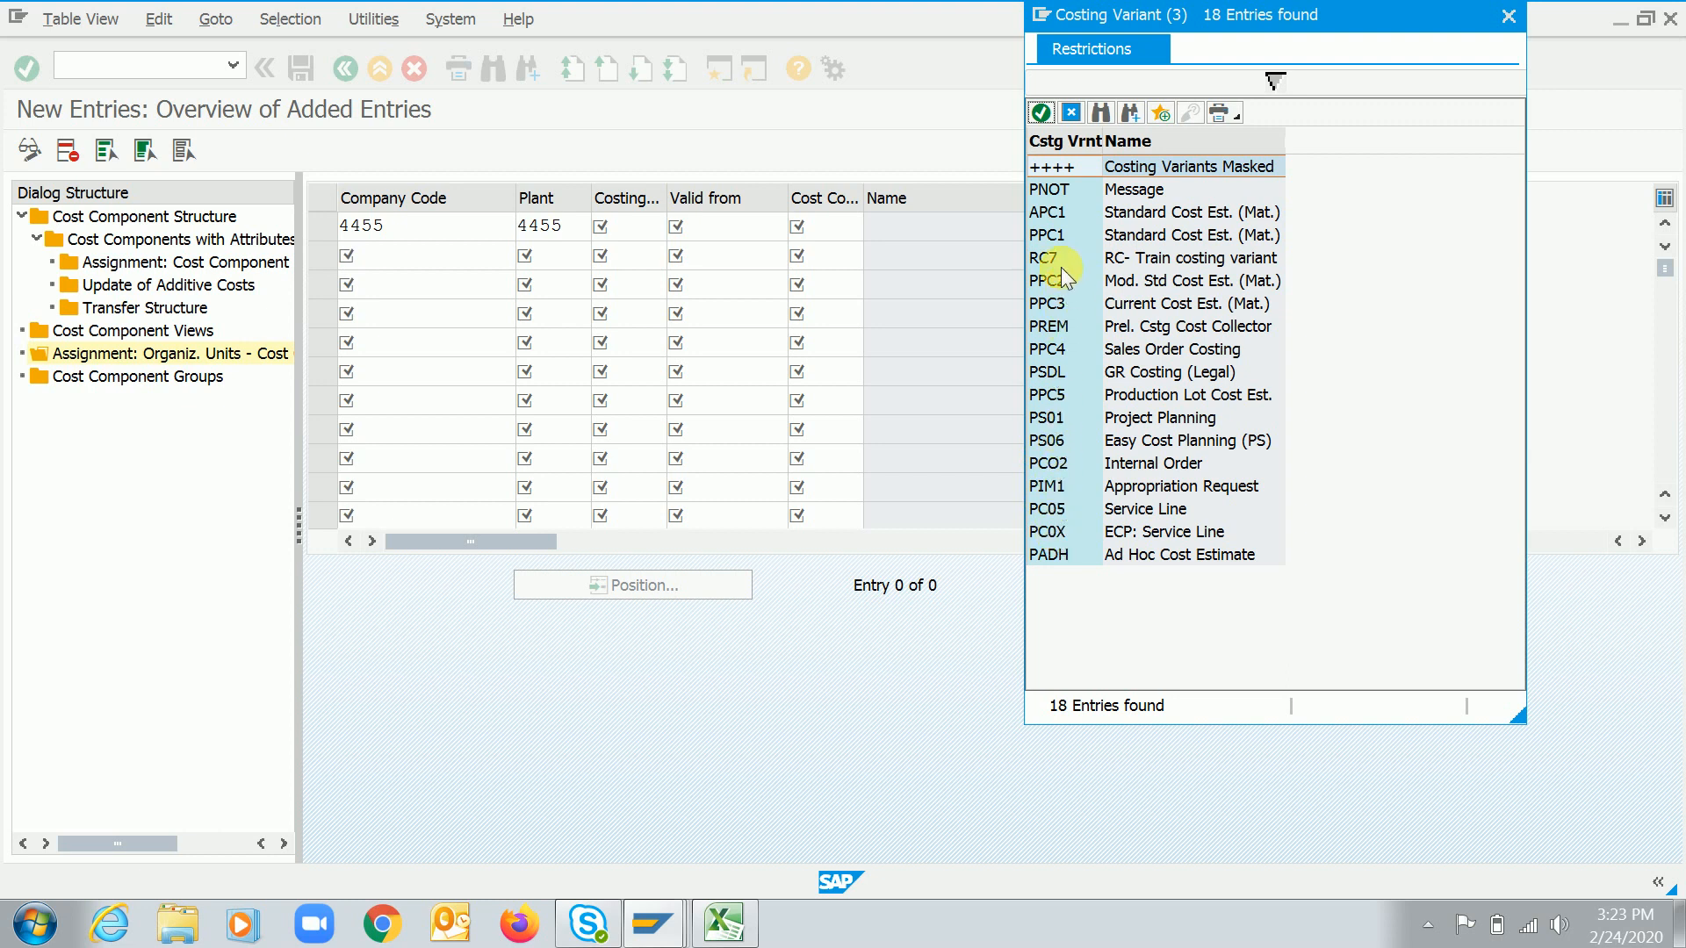
pyautogui.doubleClick(1050, 236)
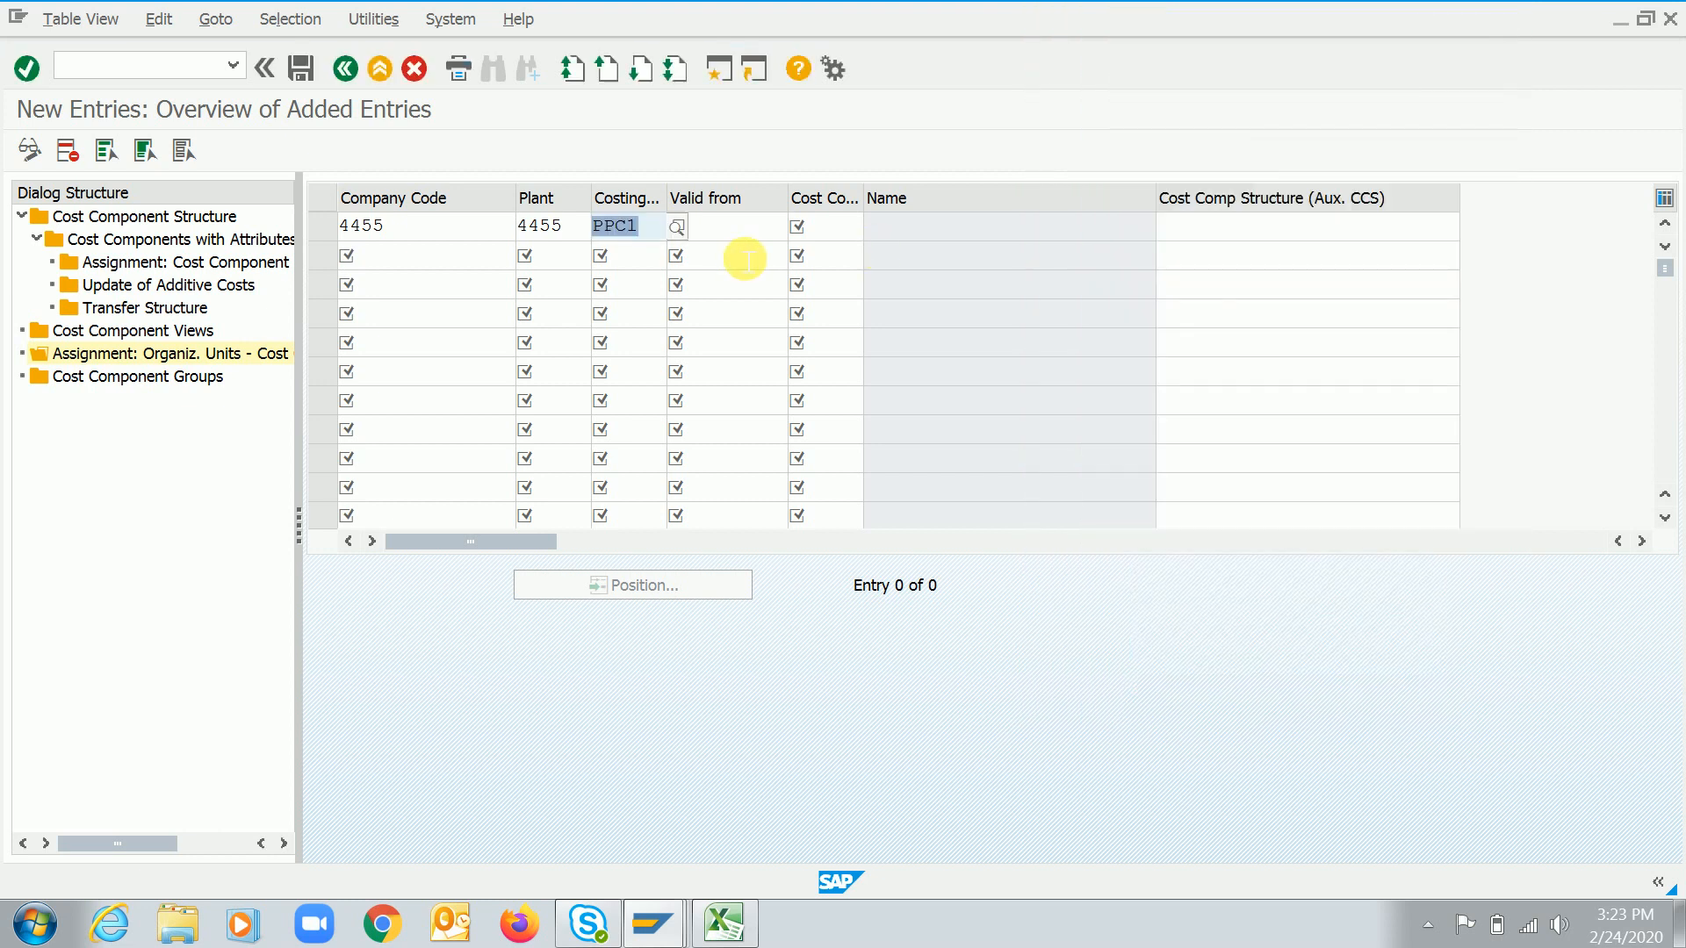
# Enter valid from 01.04.2016 and cost component structure RC for the entry, then confirm it
pyautogui.press('Tab')
pyautogui.write('0')
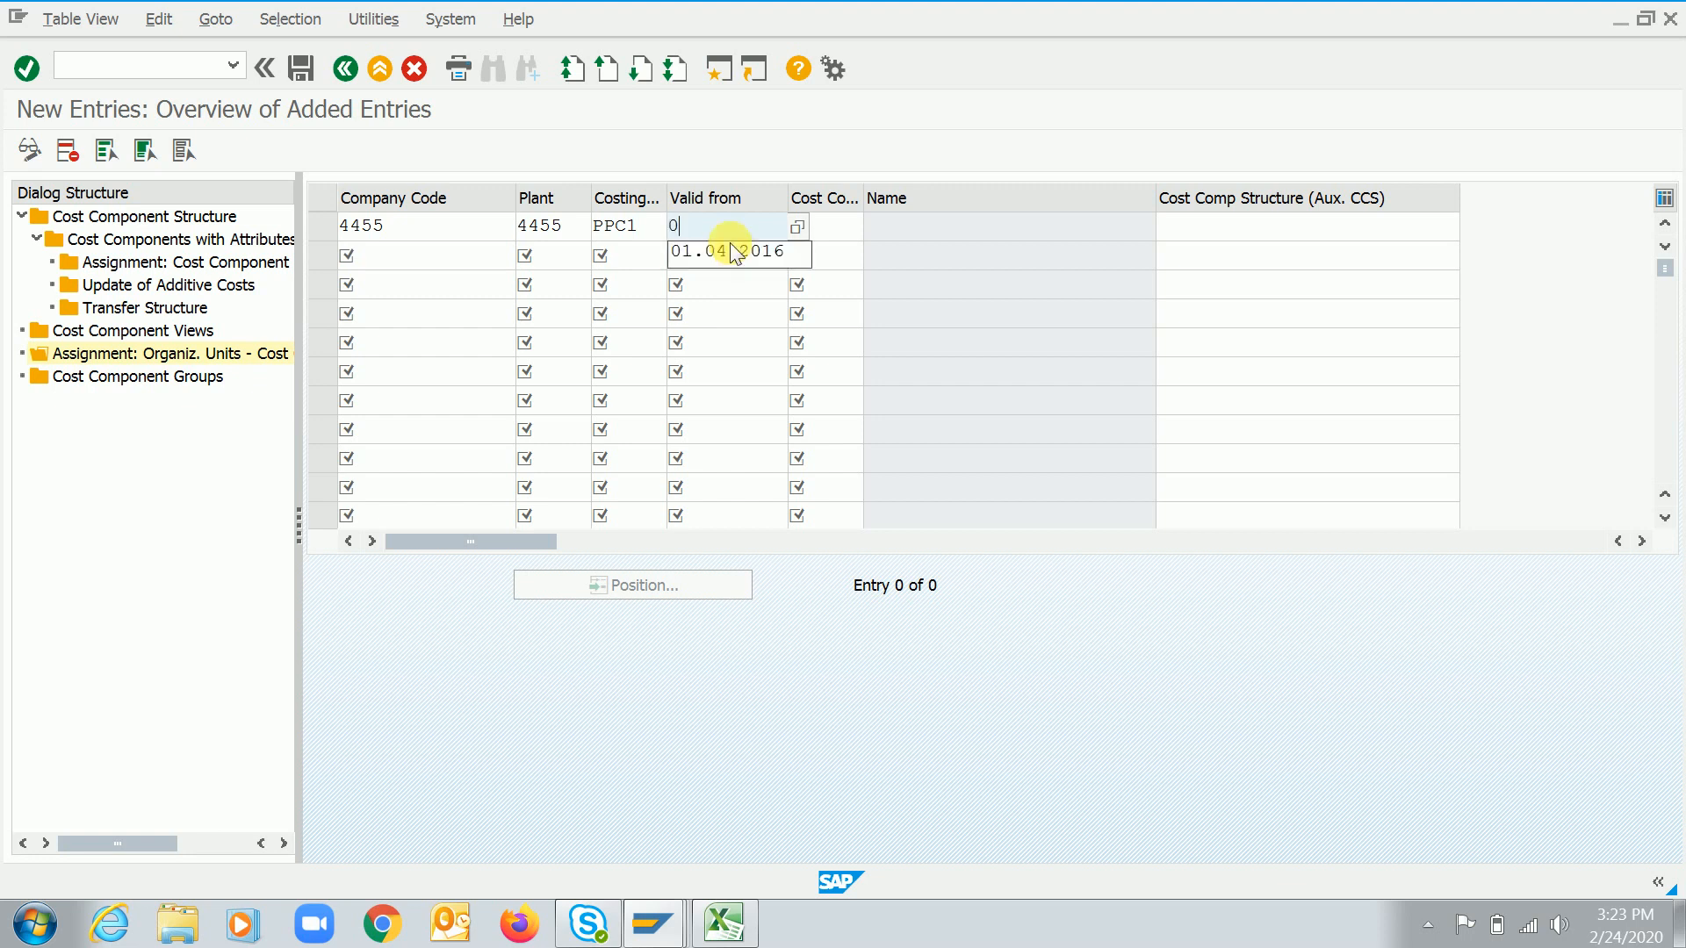
pyautogui.write('1.04.201')
pyautogui.click(734, 255)
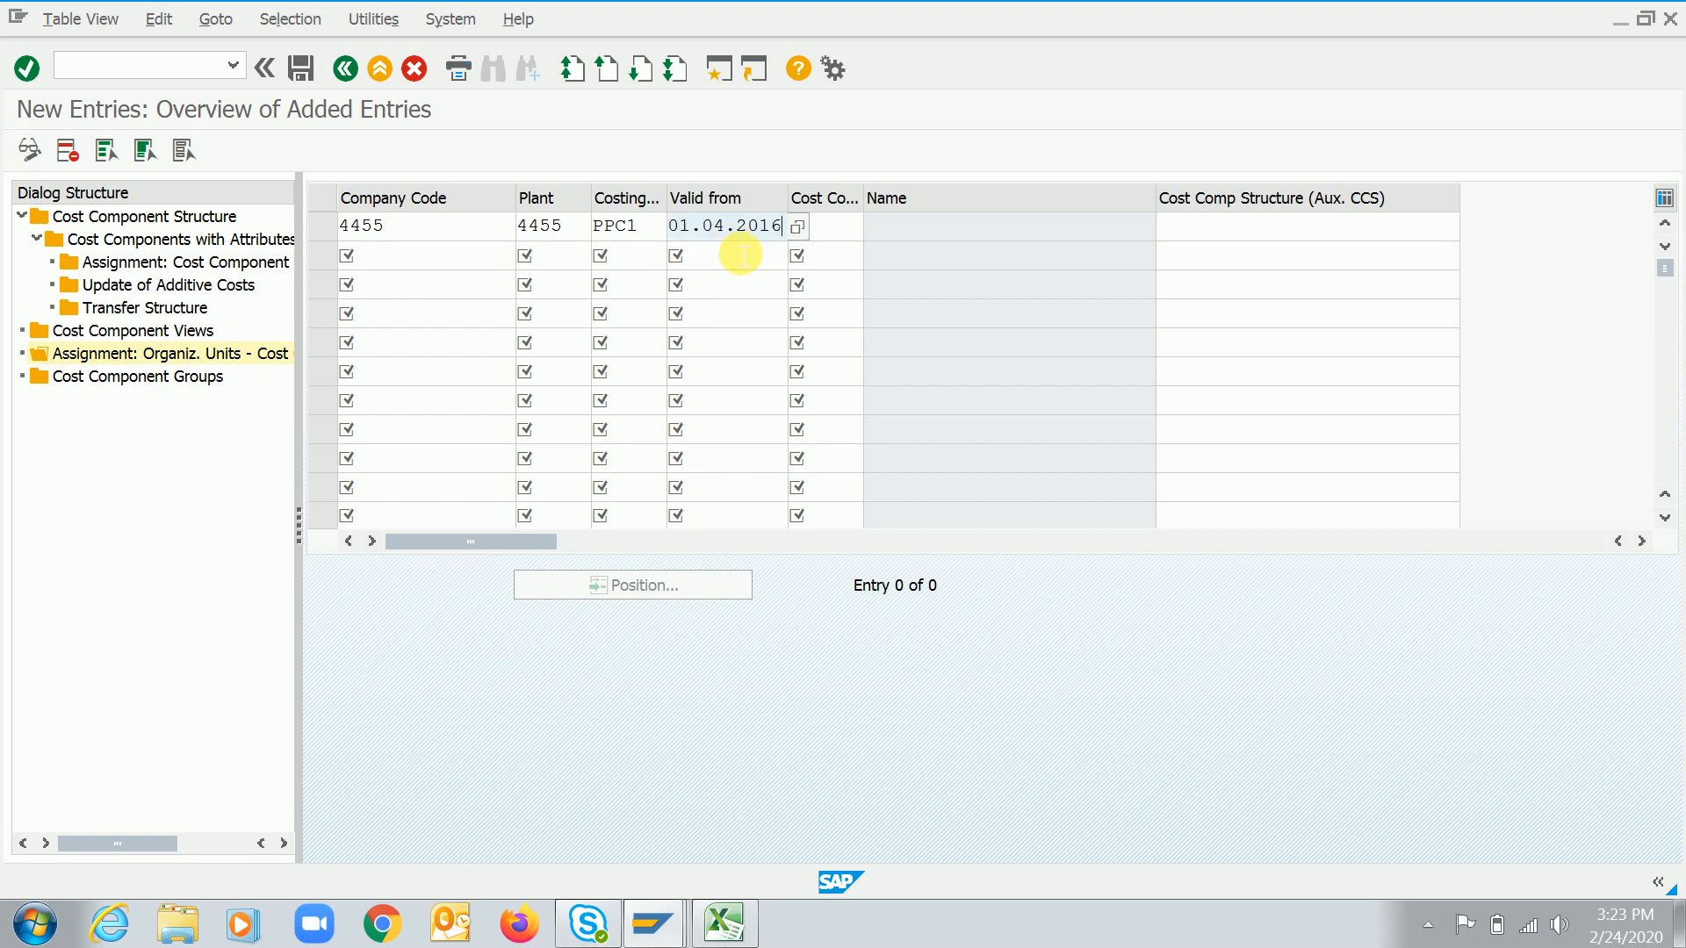
pyautogui.press('Tab')
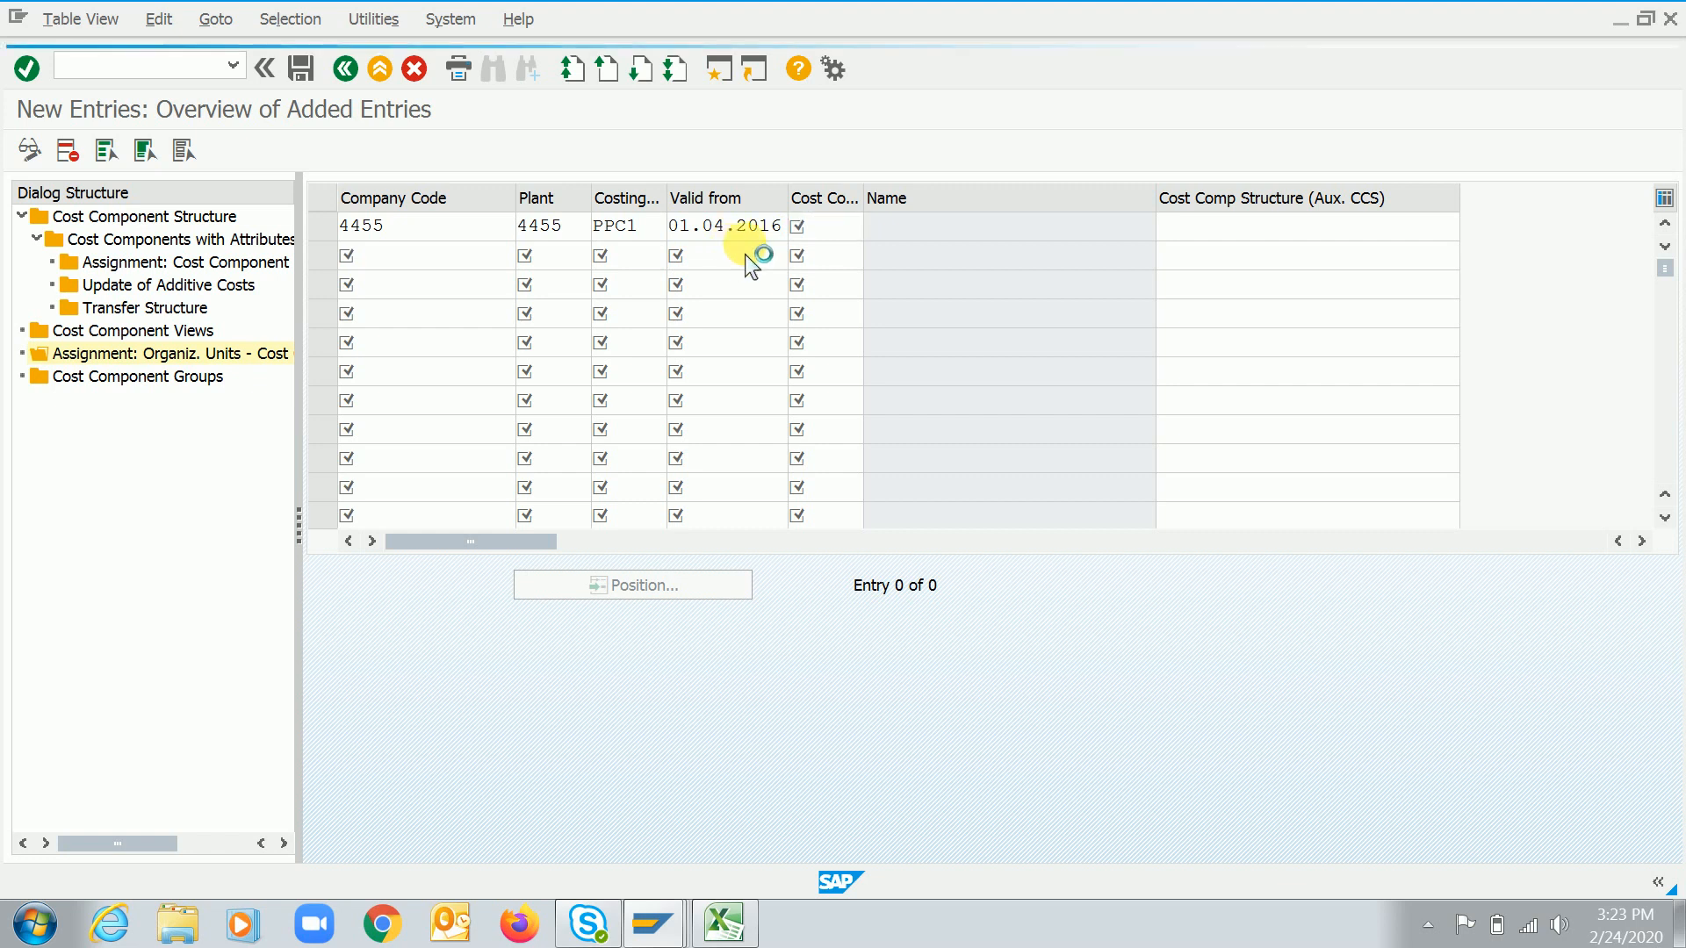
pyautogui.press('F4')
pyautogui.doubleClick(1041, 212)
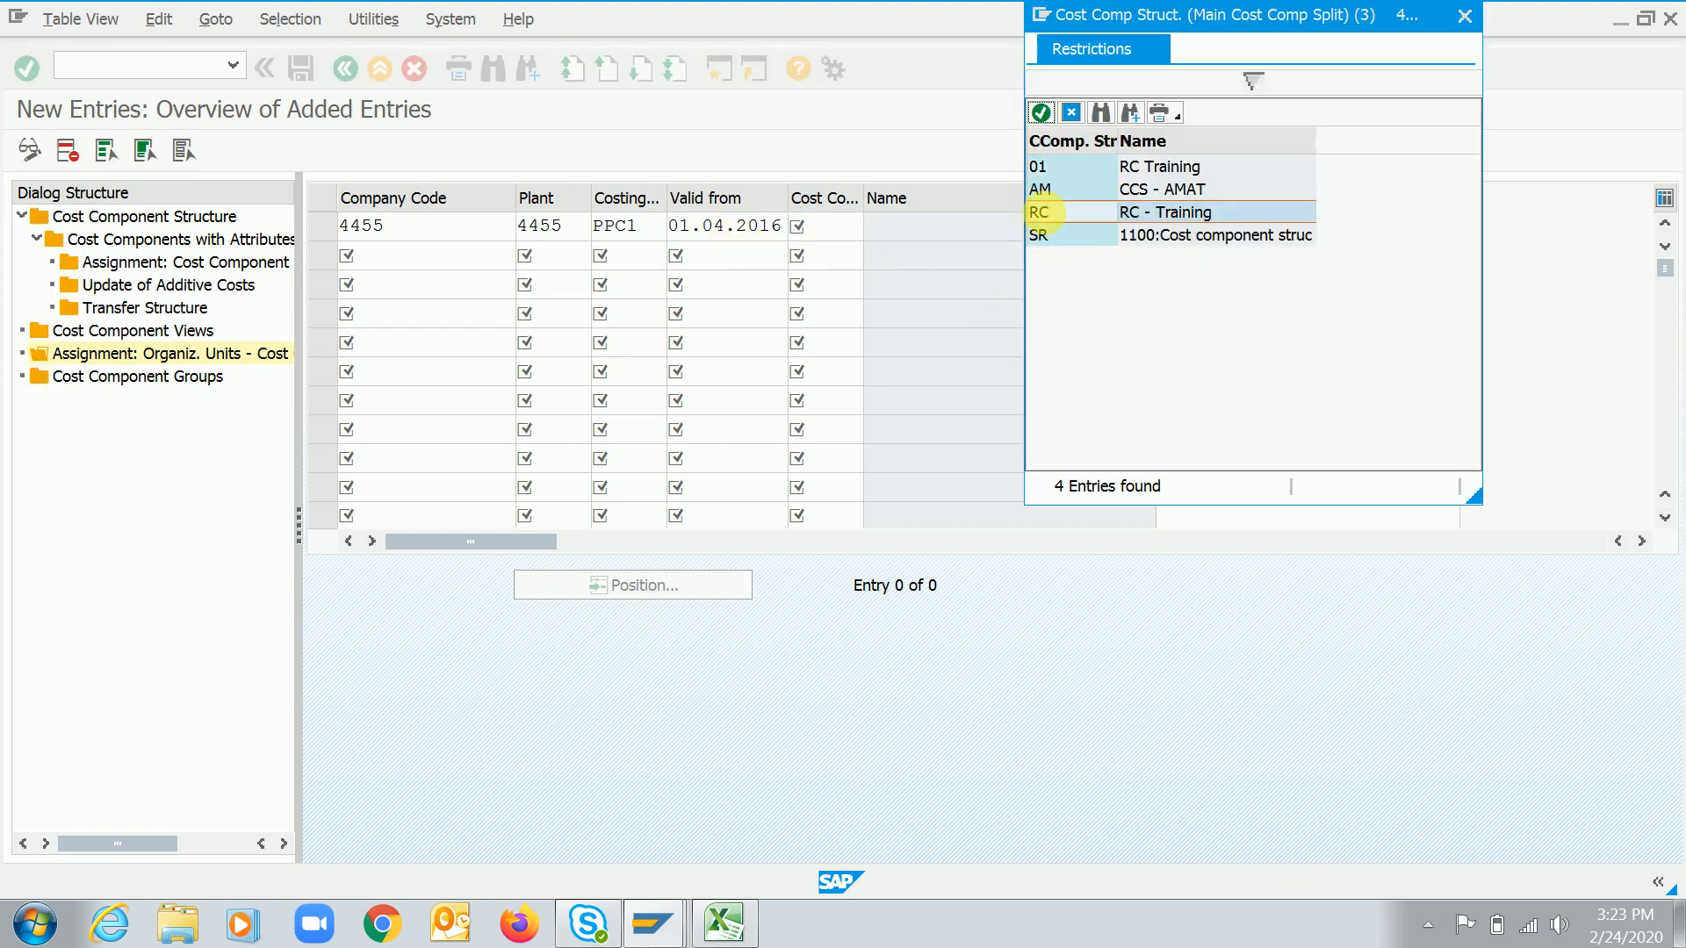
pyautogui.press('Return')
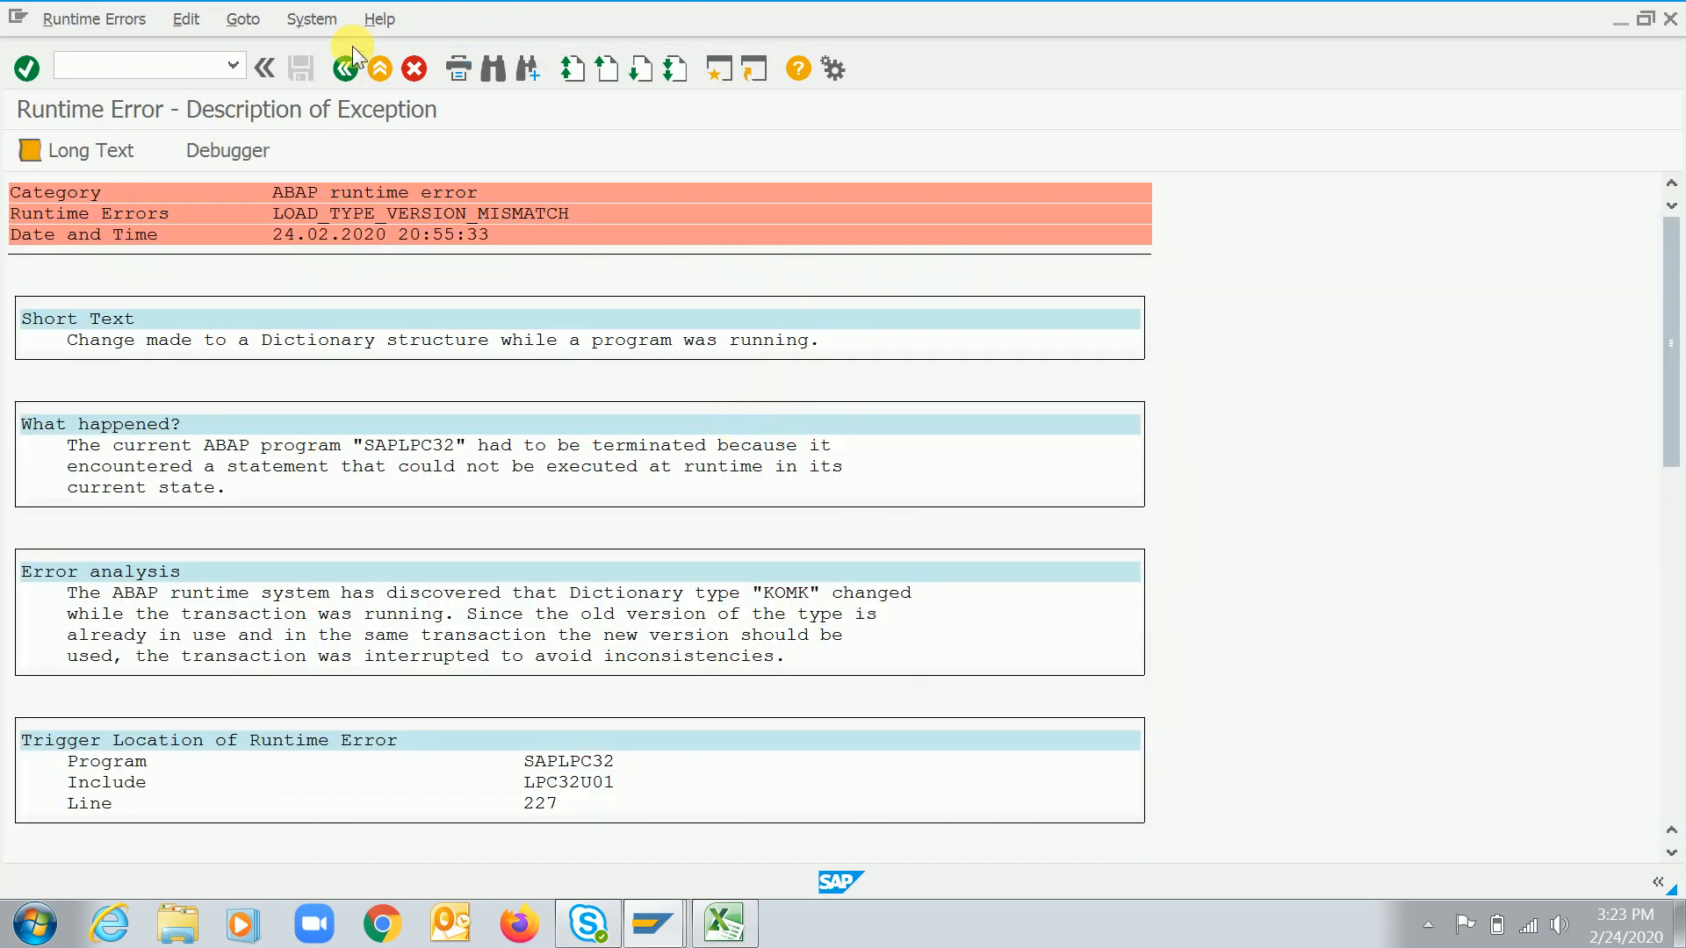
# Restart transaction OKTZ and reopen the assignment of organizational units to cost component structures
pyautogui.click(344, 63)
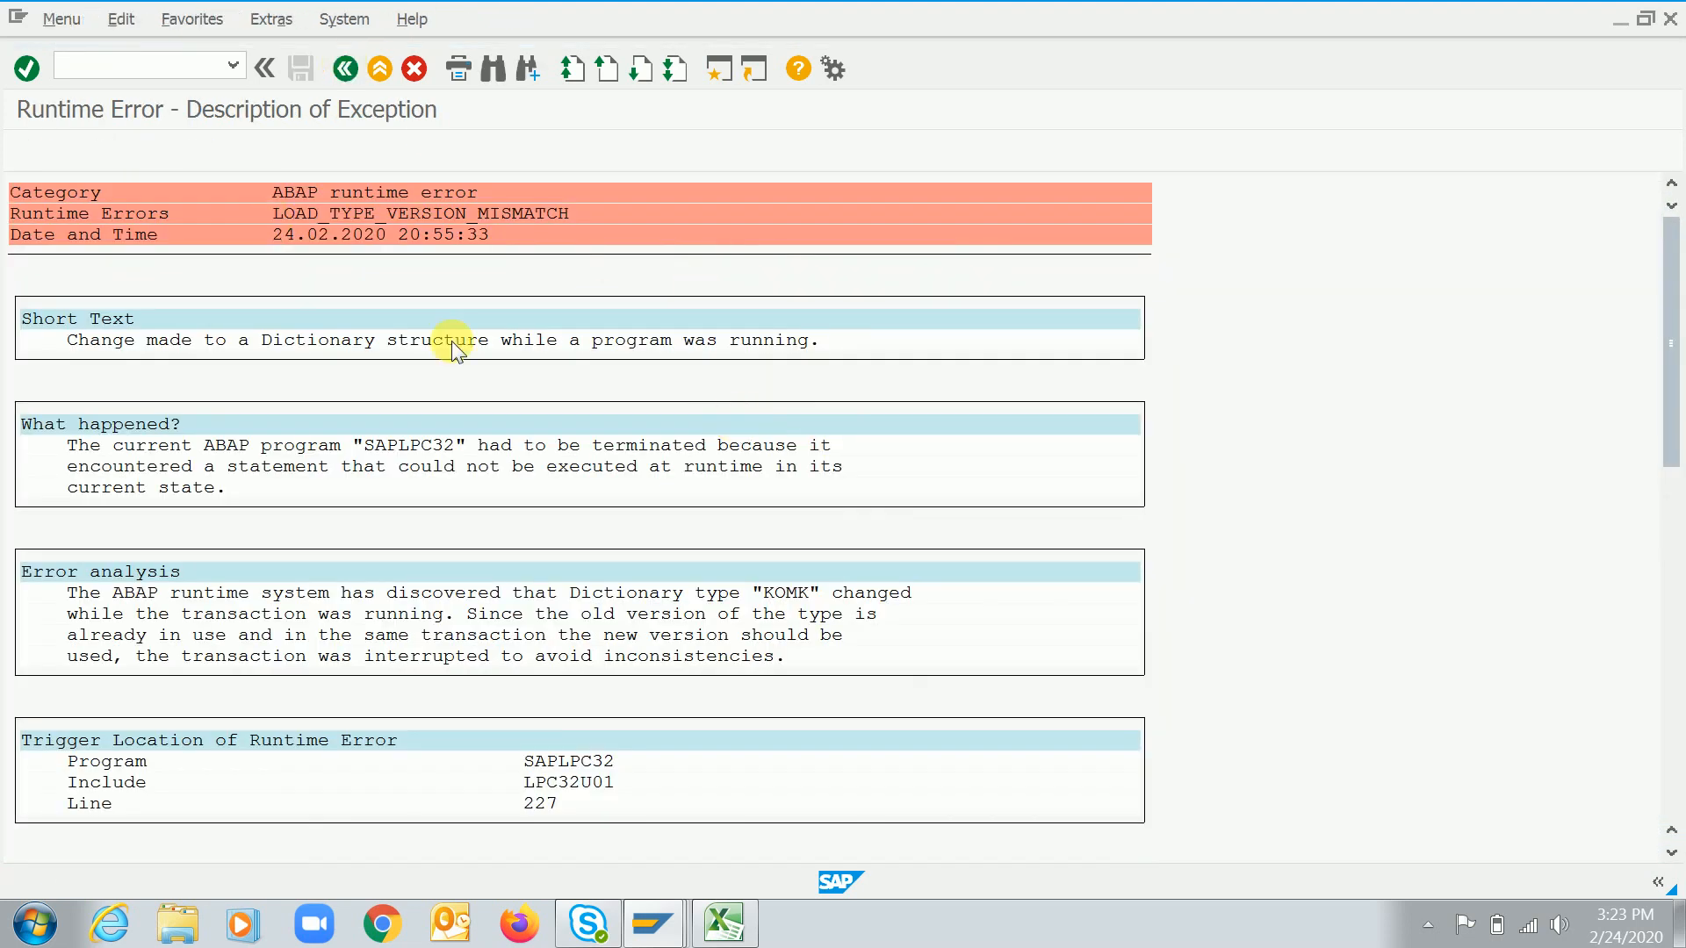
pyautogui.write('oktz')
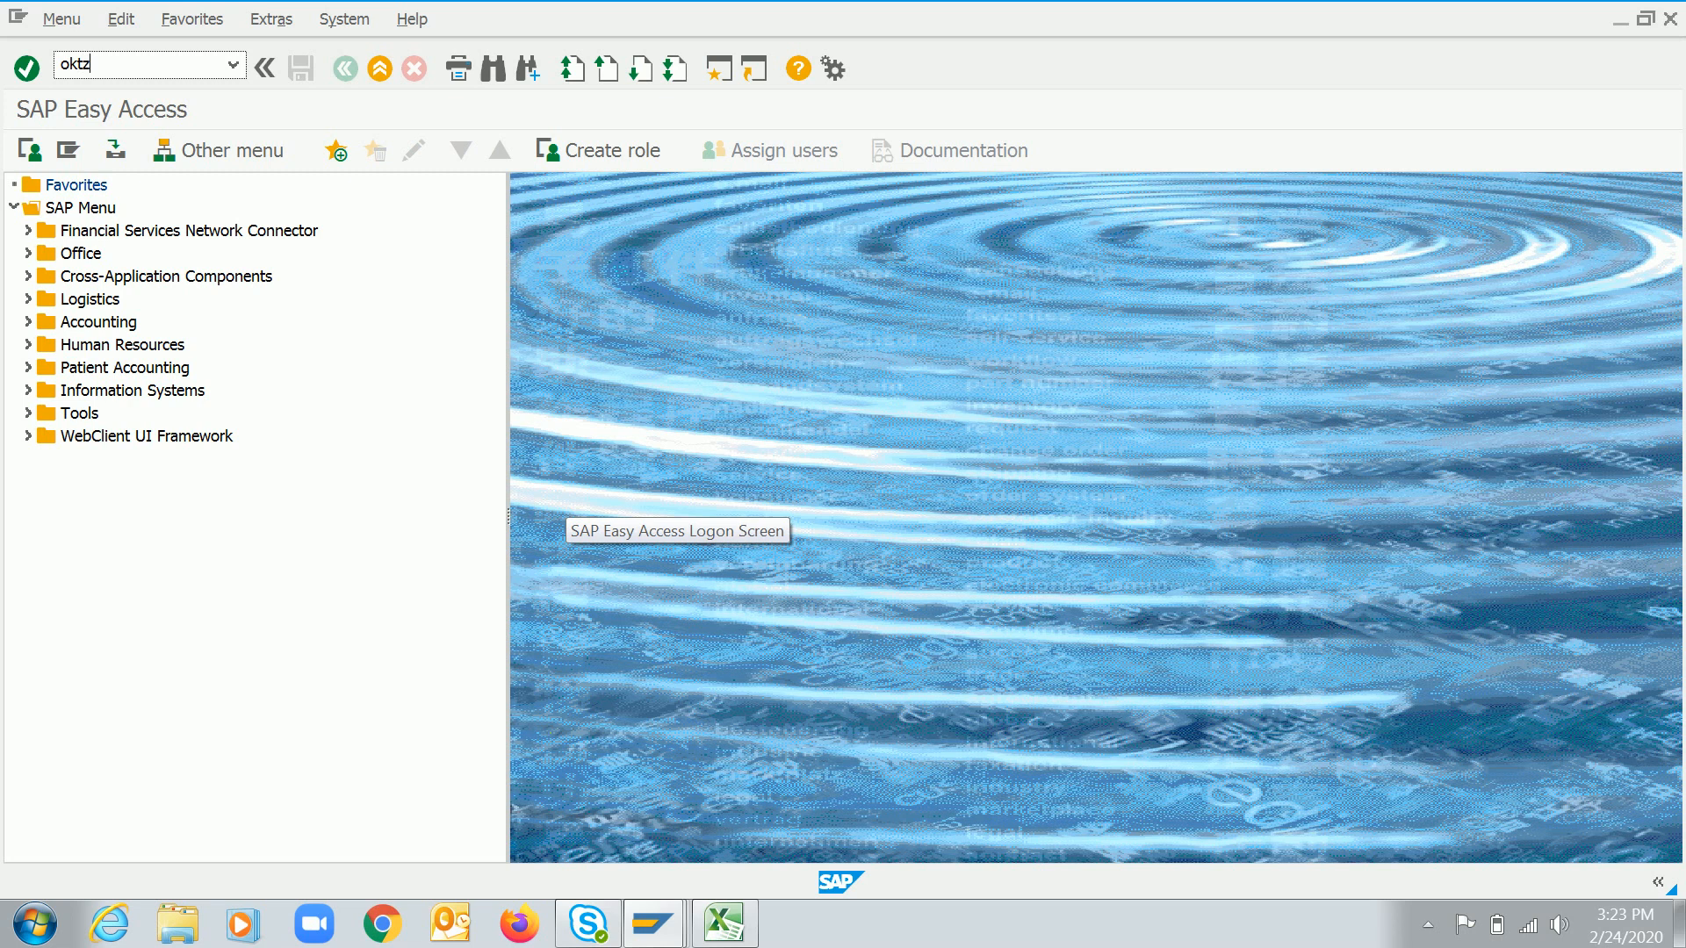
pyautogui.press('Return')
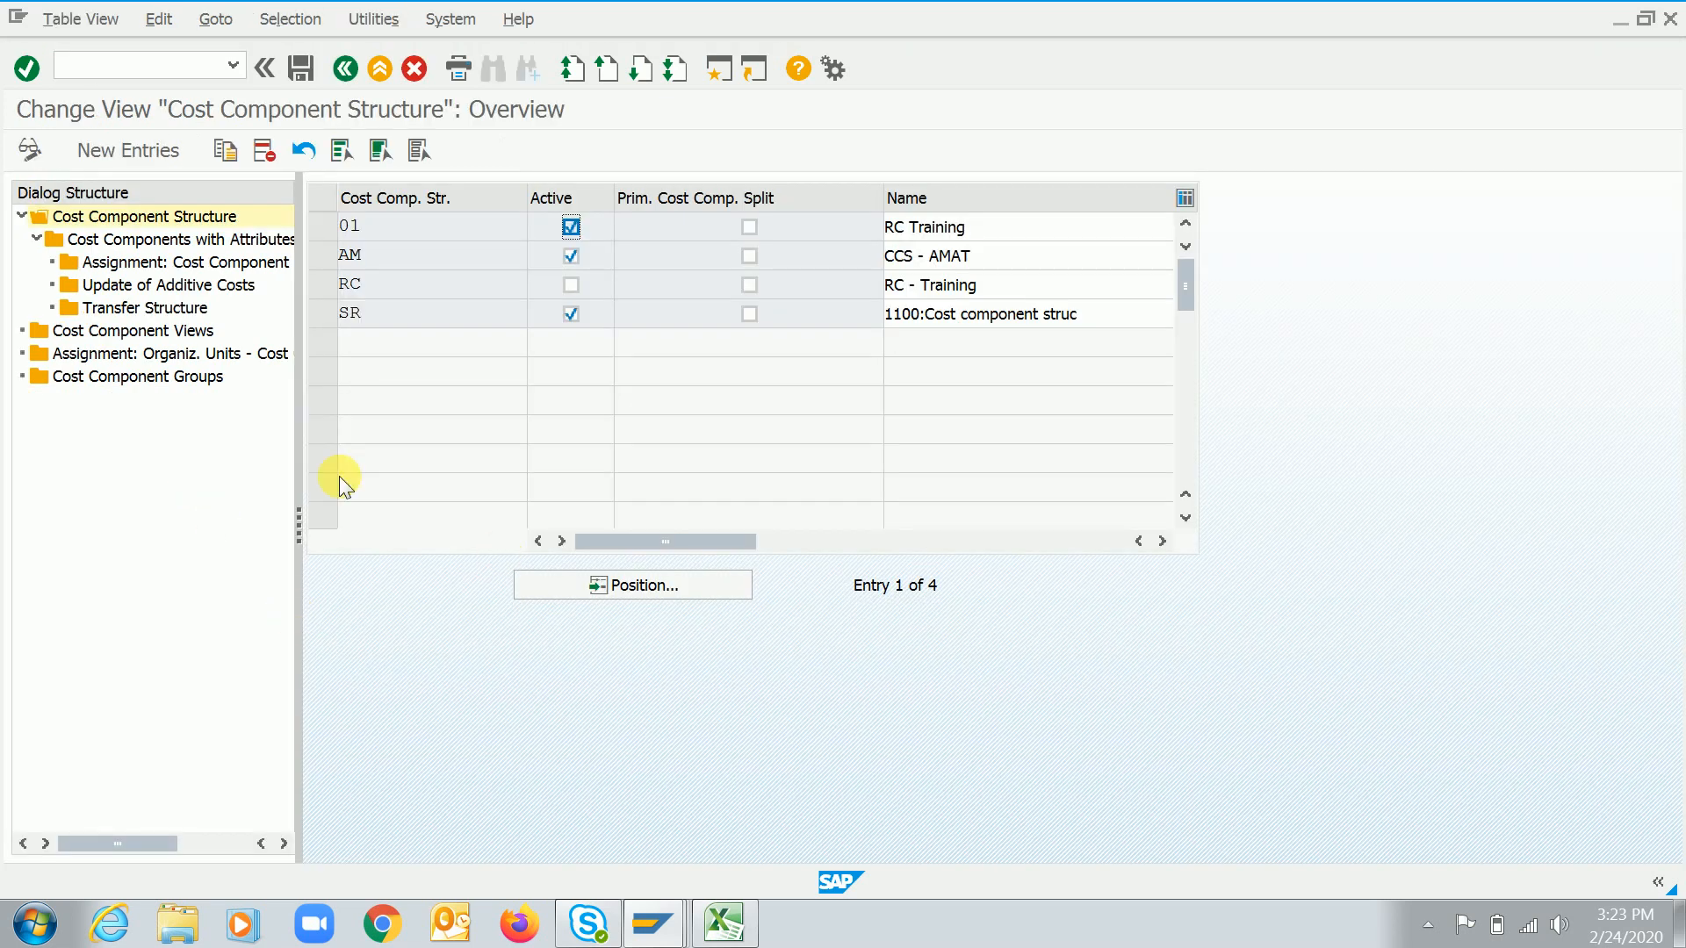
pyautogui.doubleClick(145, 353)
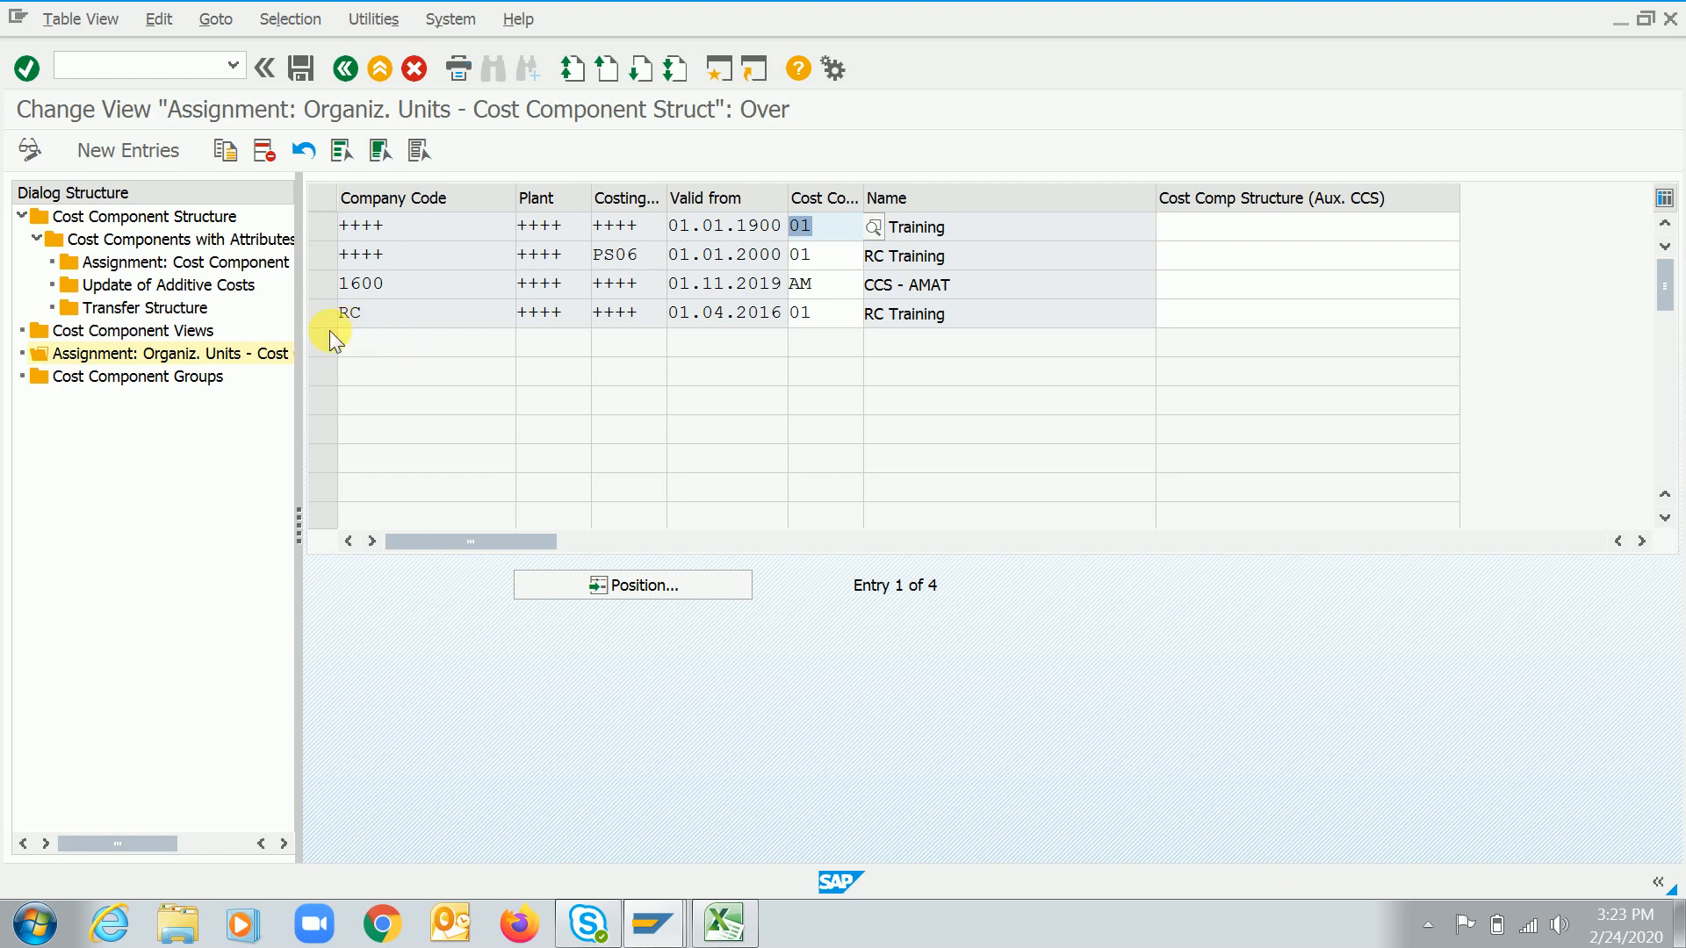
# Add a new assignment entry with company code 4455, plant 4455 and costing variant PPC1
pyautogui.click(114, 158)
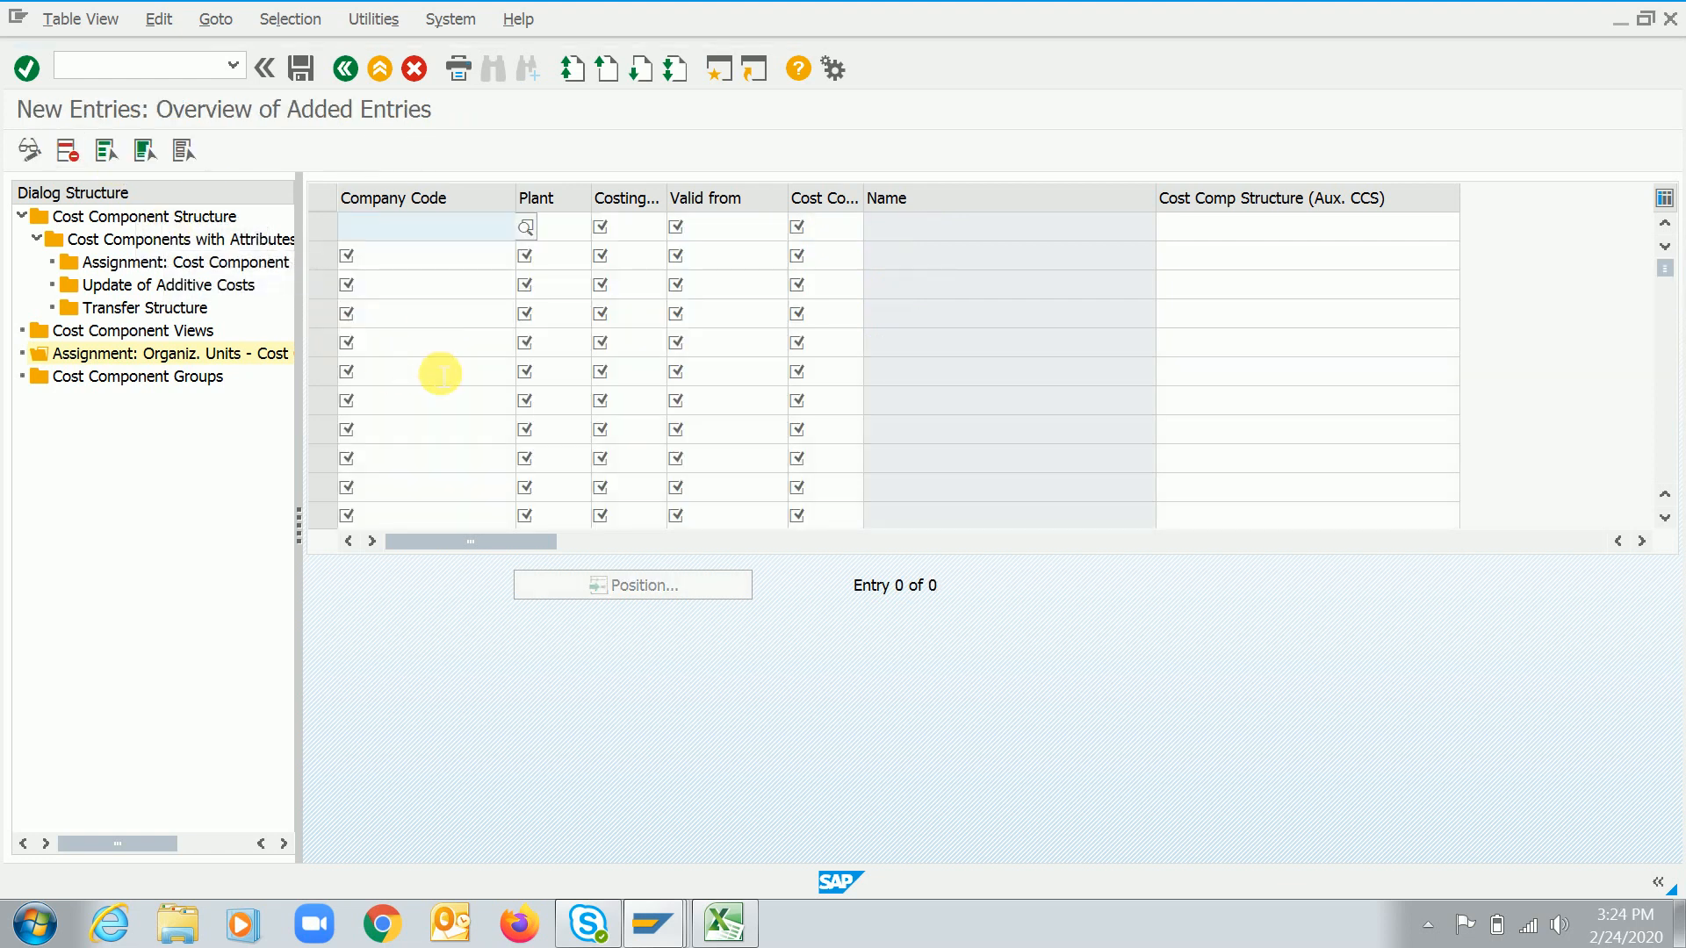
pyautogui.press('BackSpace')
pyautogui.press('Down')
pyautogui.press('Tab')
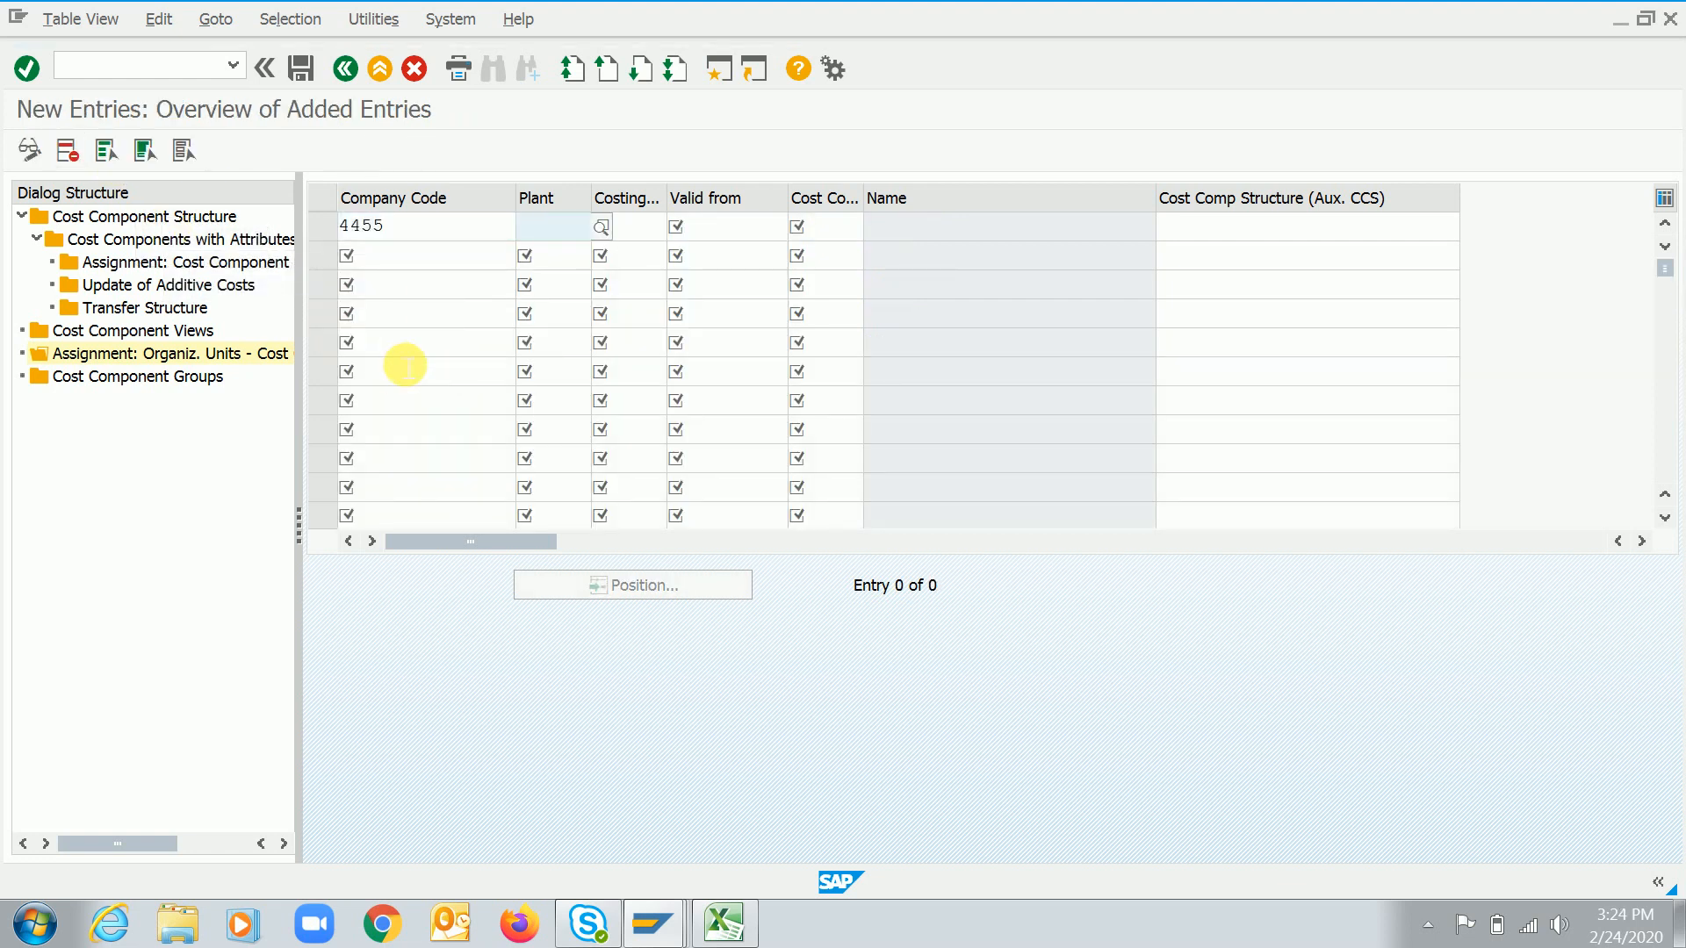
pyautogui.press('BackSpace')
pyautogui.press('Down')
pyautogui.press('Tab')
pyautogui.press('BackSpace')
pyautogui.press('Down')
pyautogui.press('Tab')
# Complete the entry with valid from 01.04.2016 and cost component structure RC, and confirm it
pyautogui.press('BackSpace')
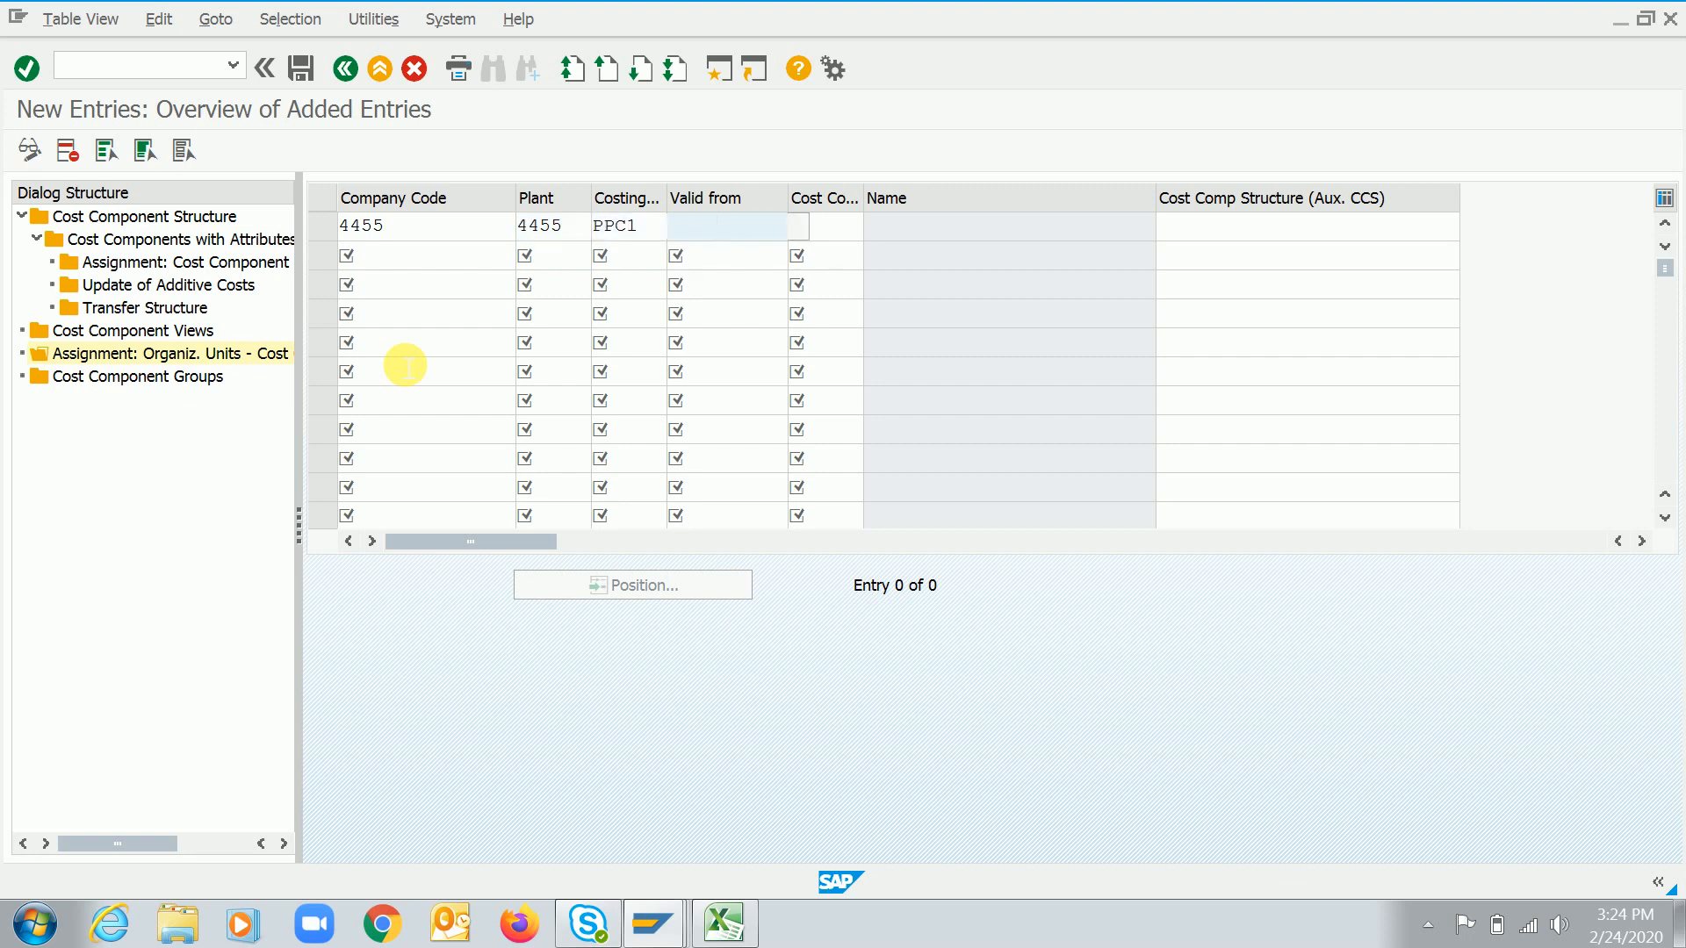
pyautogui.press('Down')
pyautogui.press('Tab')
pyautogui.press('BackSpace')
pyautogui.press('Down')
pyautogui.press('Return')
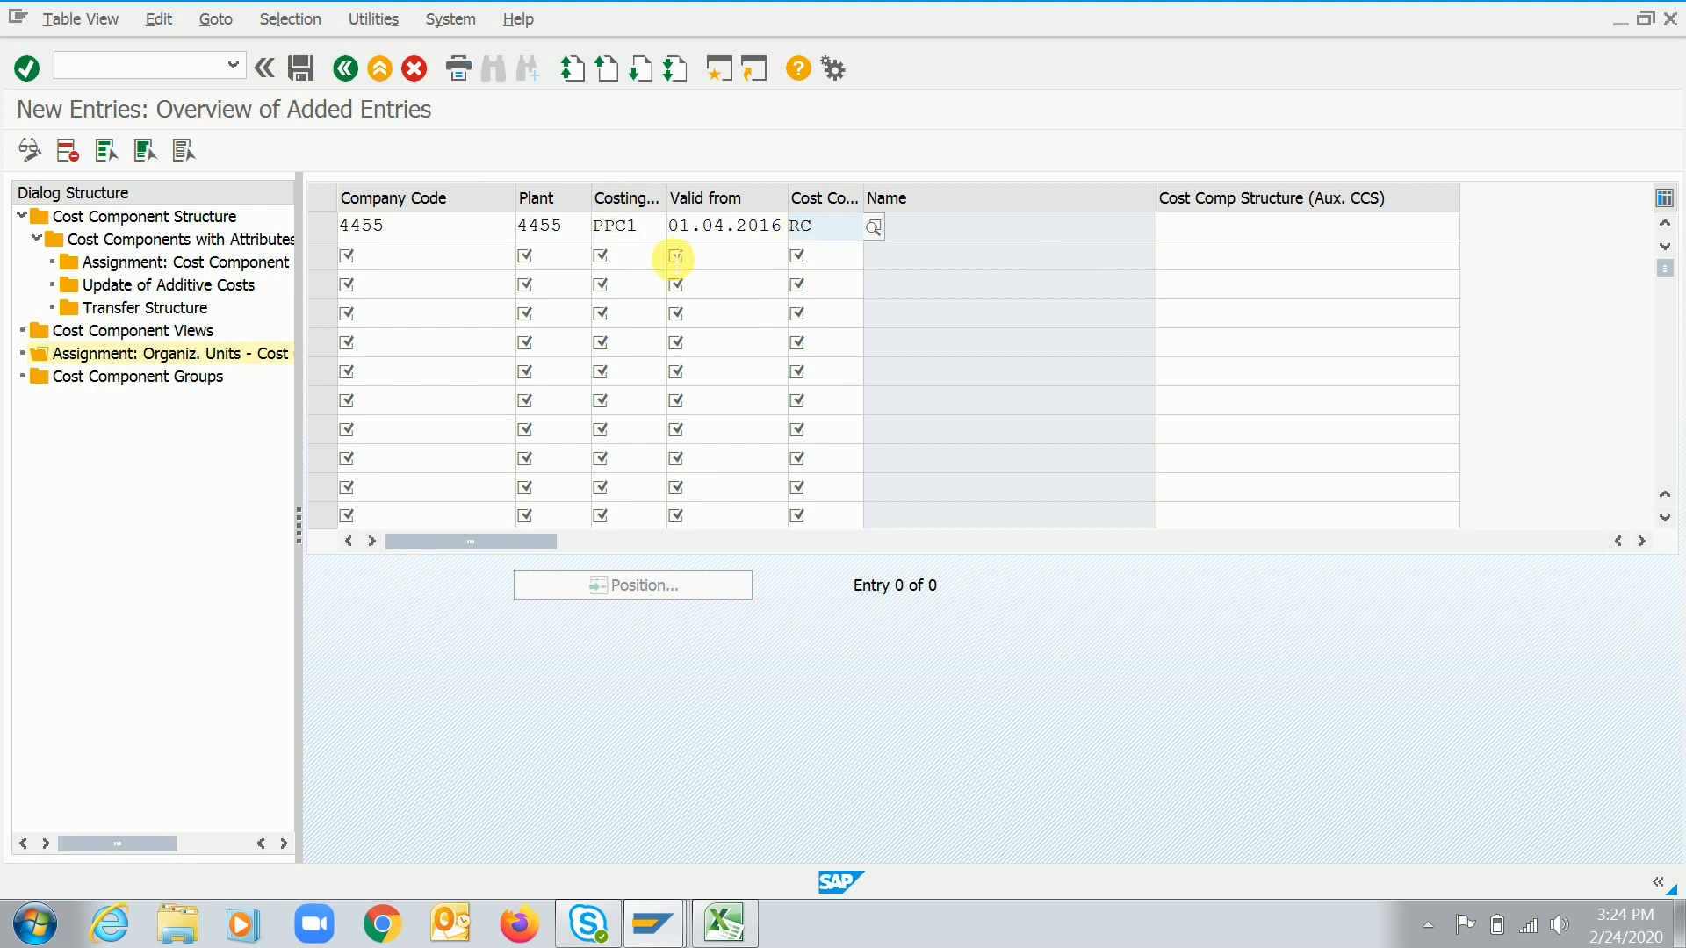
pyautogui.doubleClick(549, 227)
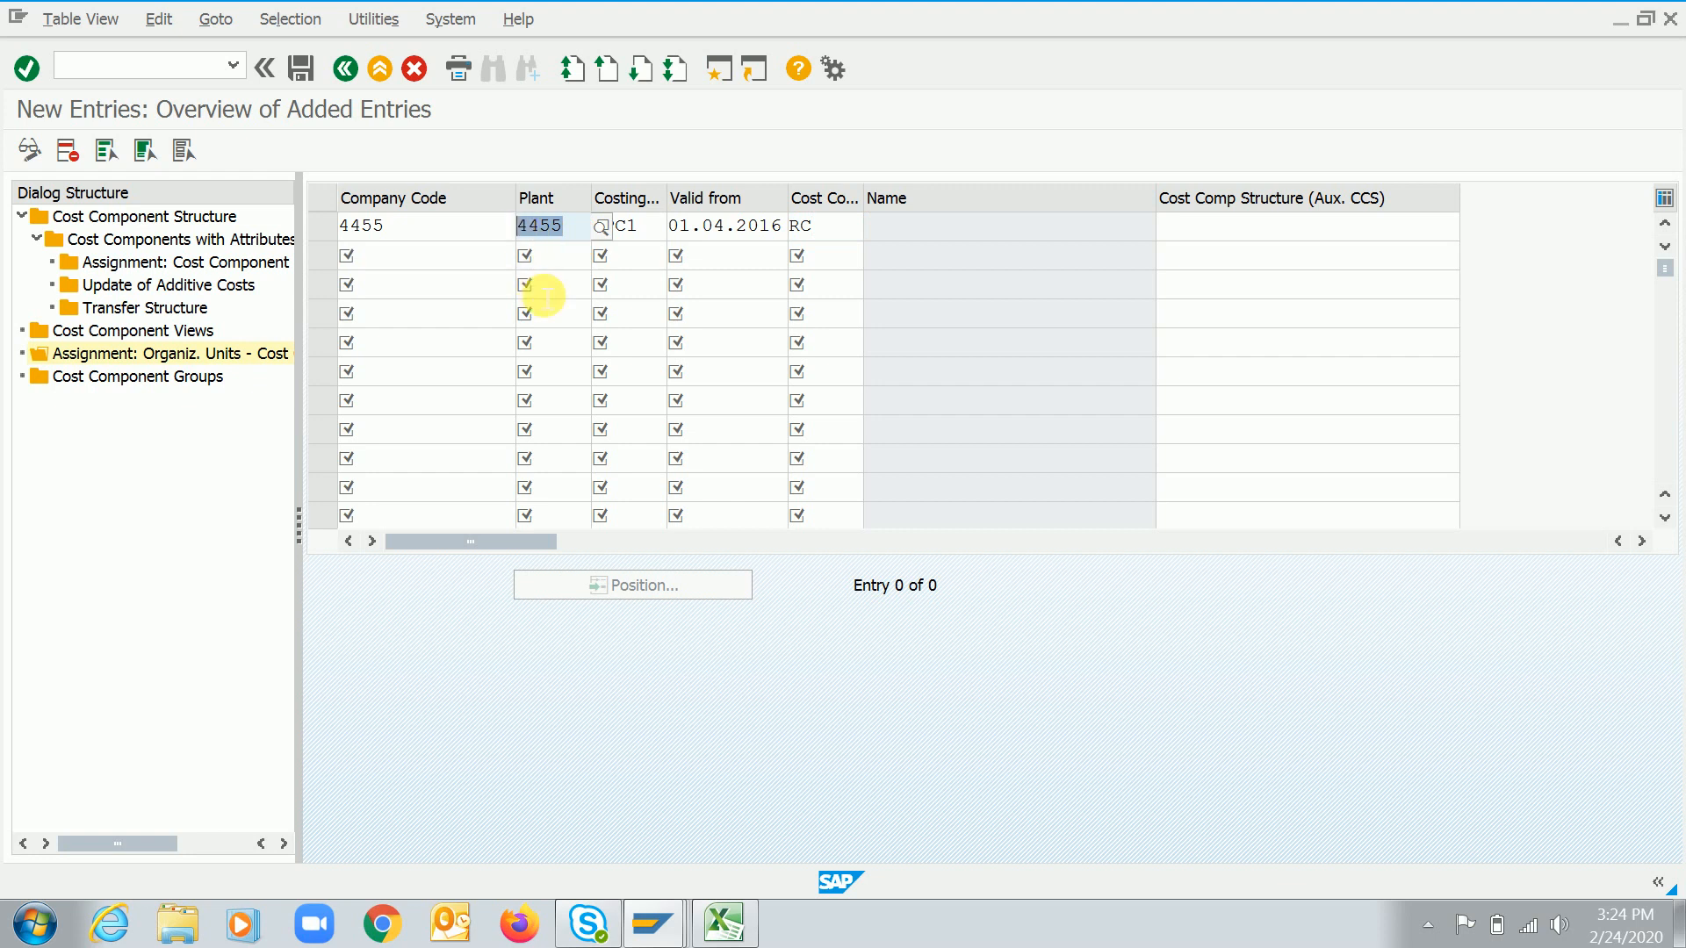
pyautogui.doubleClick(821, 227)
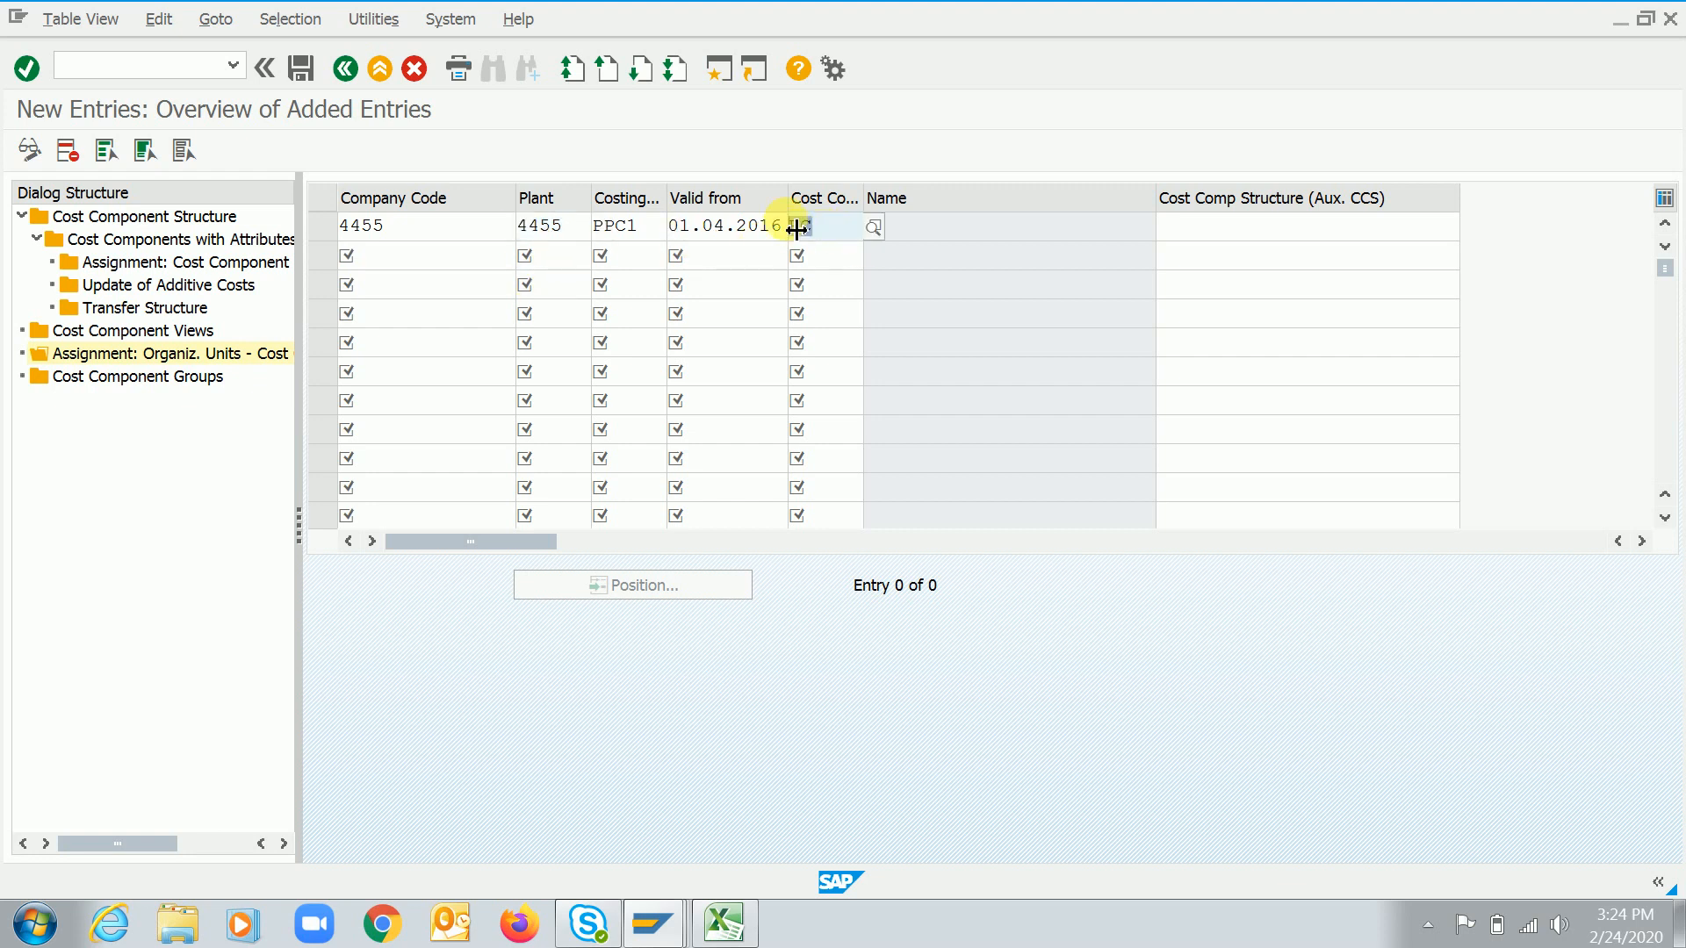
# Switch to Excel and review the CK11n notes for Material, Plant and Costing variant
pyautogui.hotkey('alt', 'Tab')
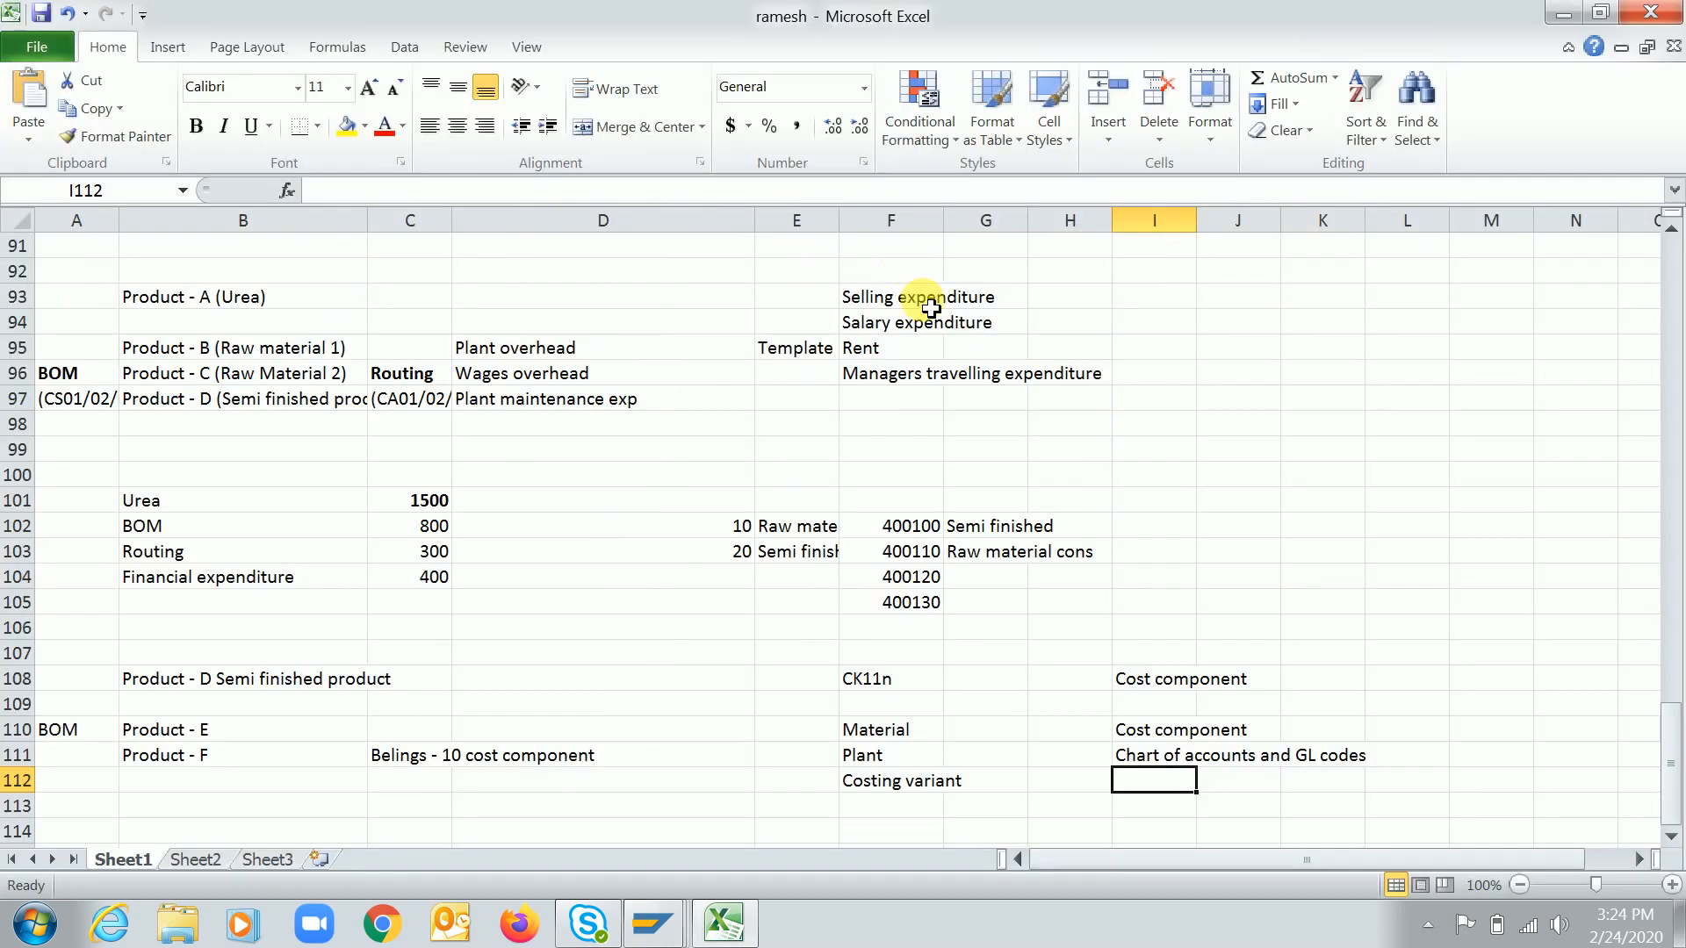
pyautogui.click(891, 758)
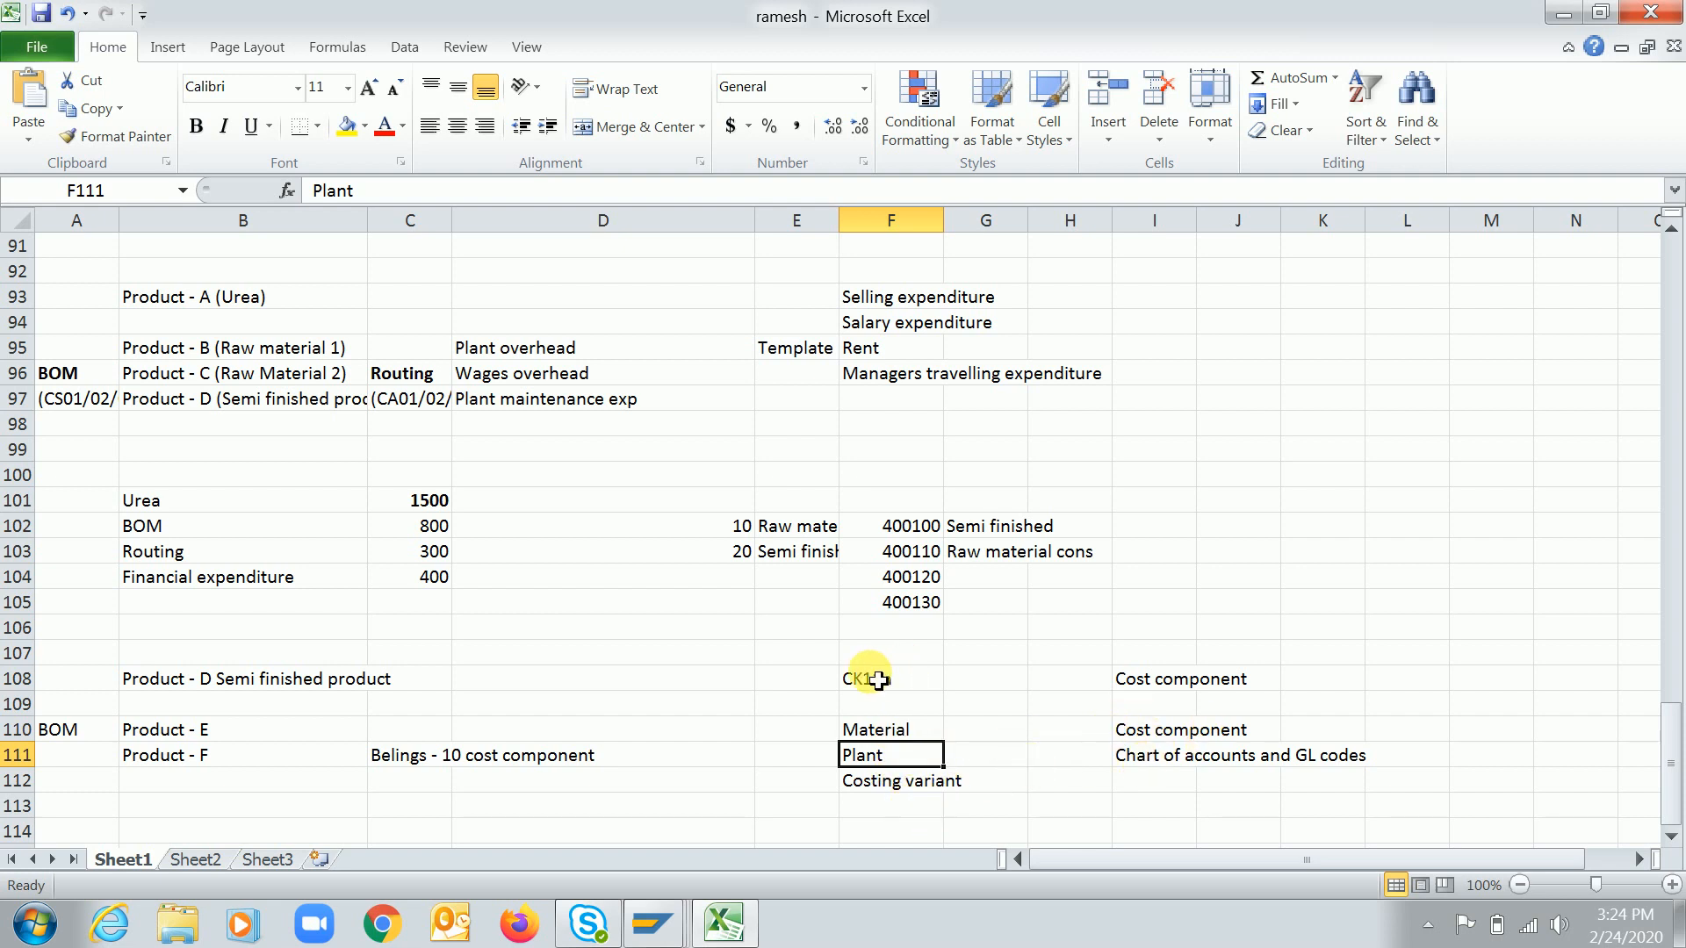
pyautogui.click(878, 685)
pyautogui.click(885, 762)
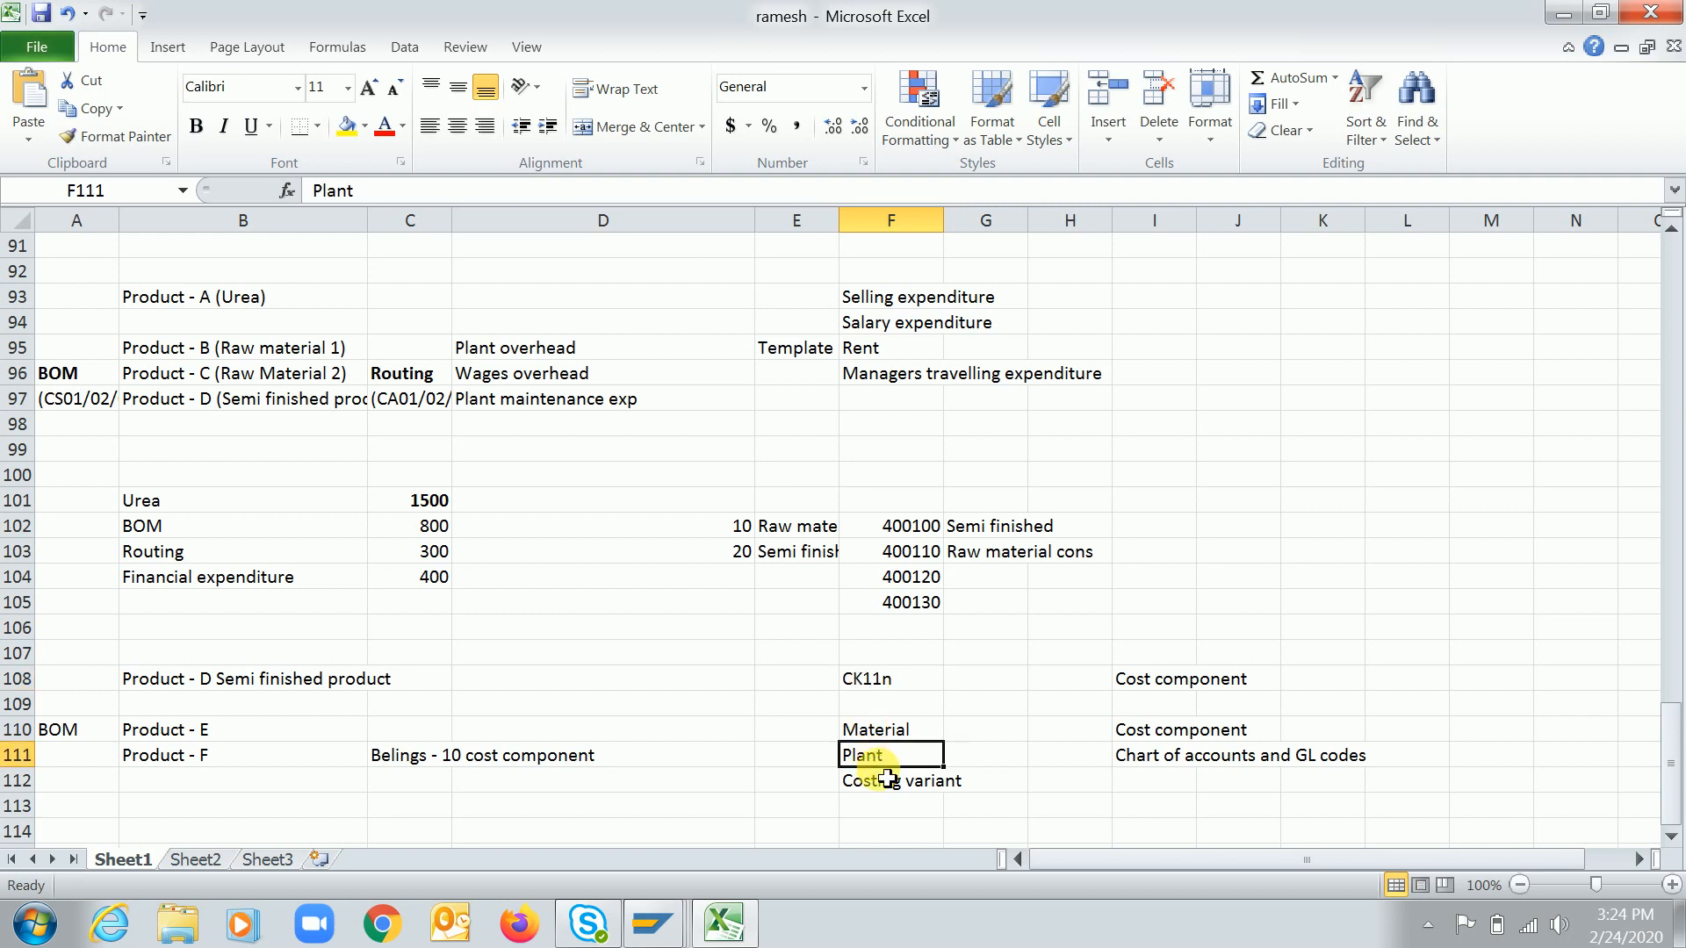
# Make the CK11n notes block from CK11n to Costing variant and the cost component notes bold
pyautogui.click(889, 786)
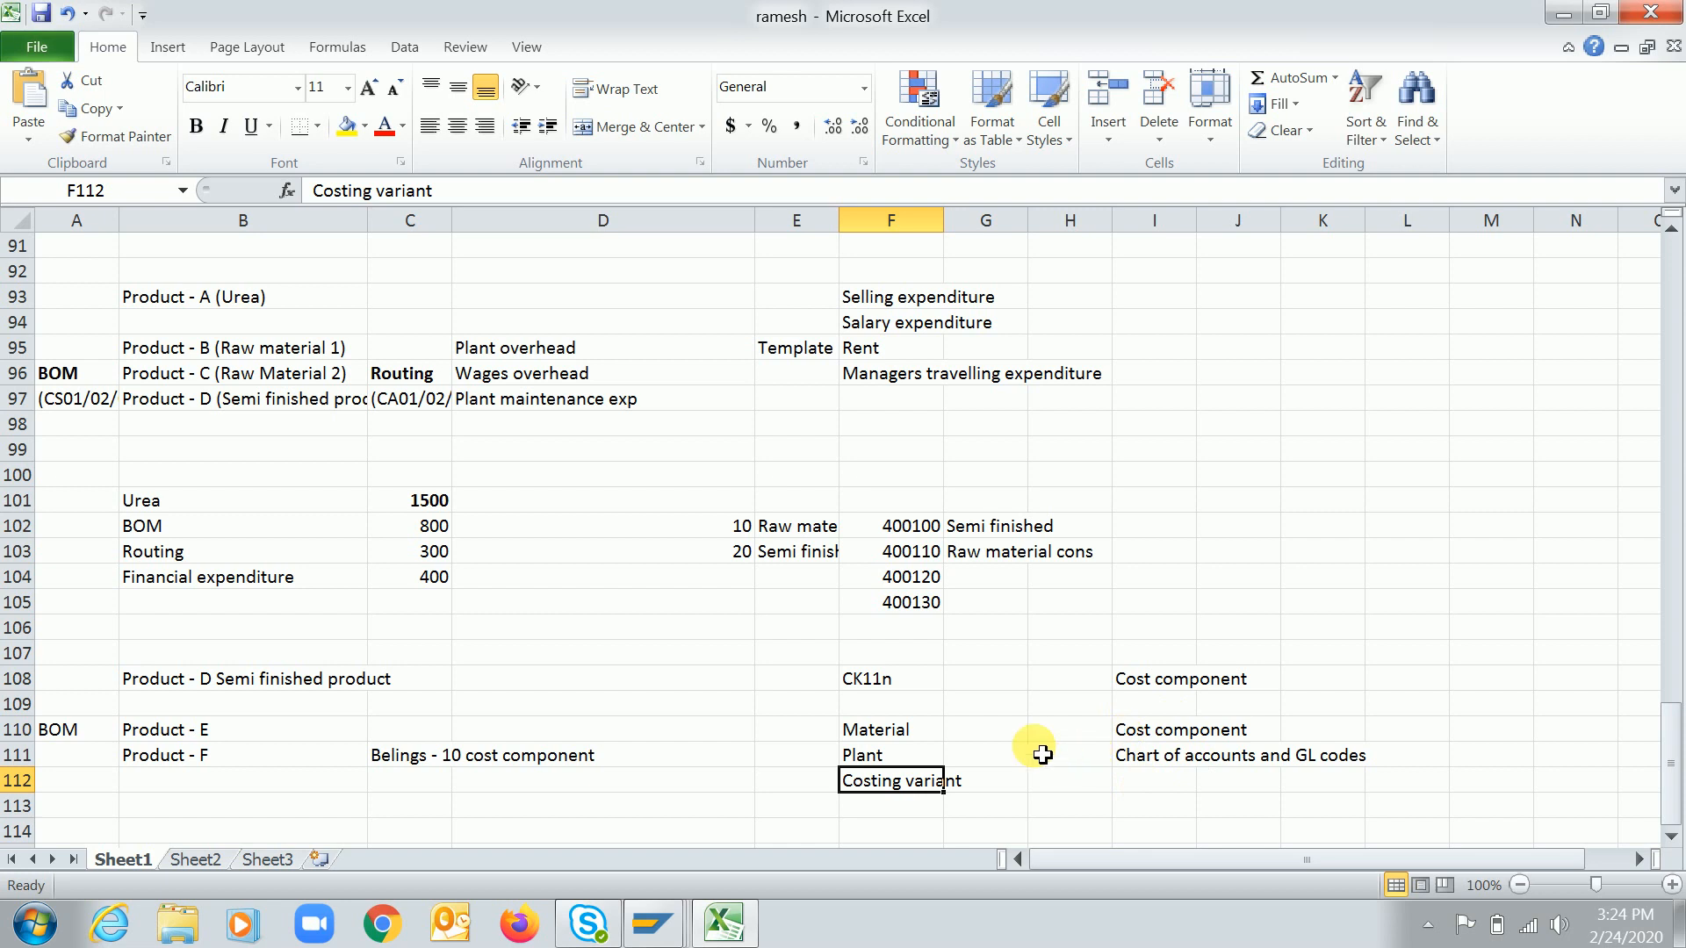
pyautogui.hotkey('alt', 'Tab')
pyautogui.hotkey('alt', 'Tab')
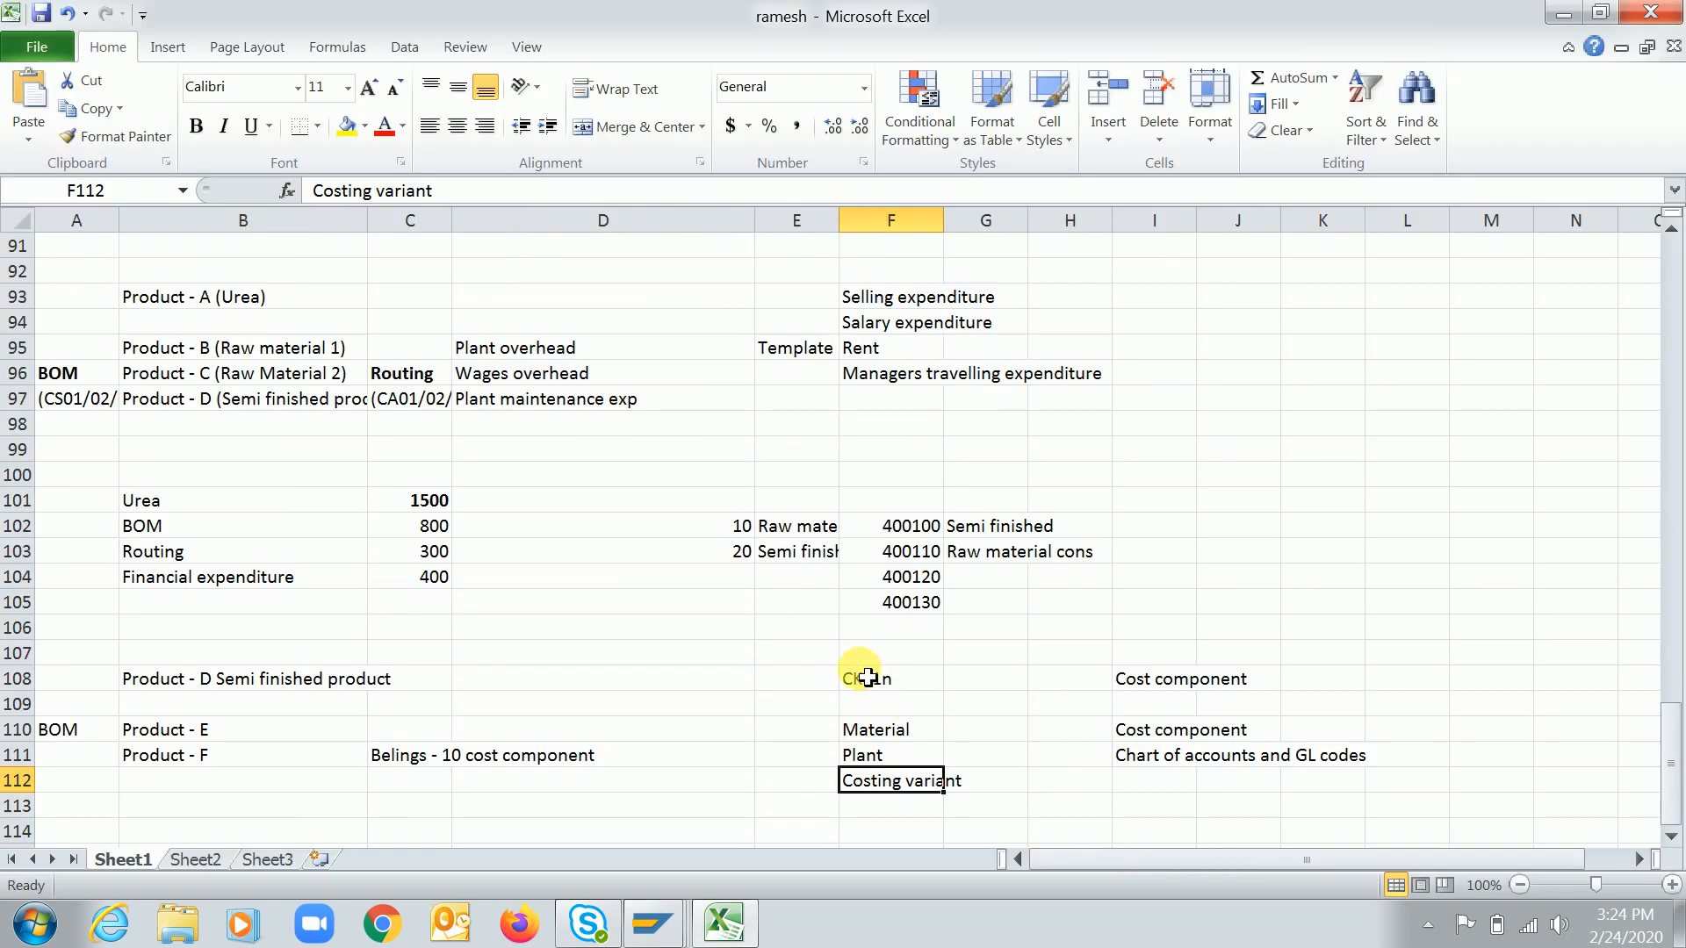
pyautogui.moveTo(862, 653); pyautogui.dragTo(1261, 779)
pyautogui.hotkey('ctrl', 'b')
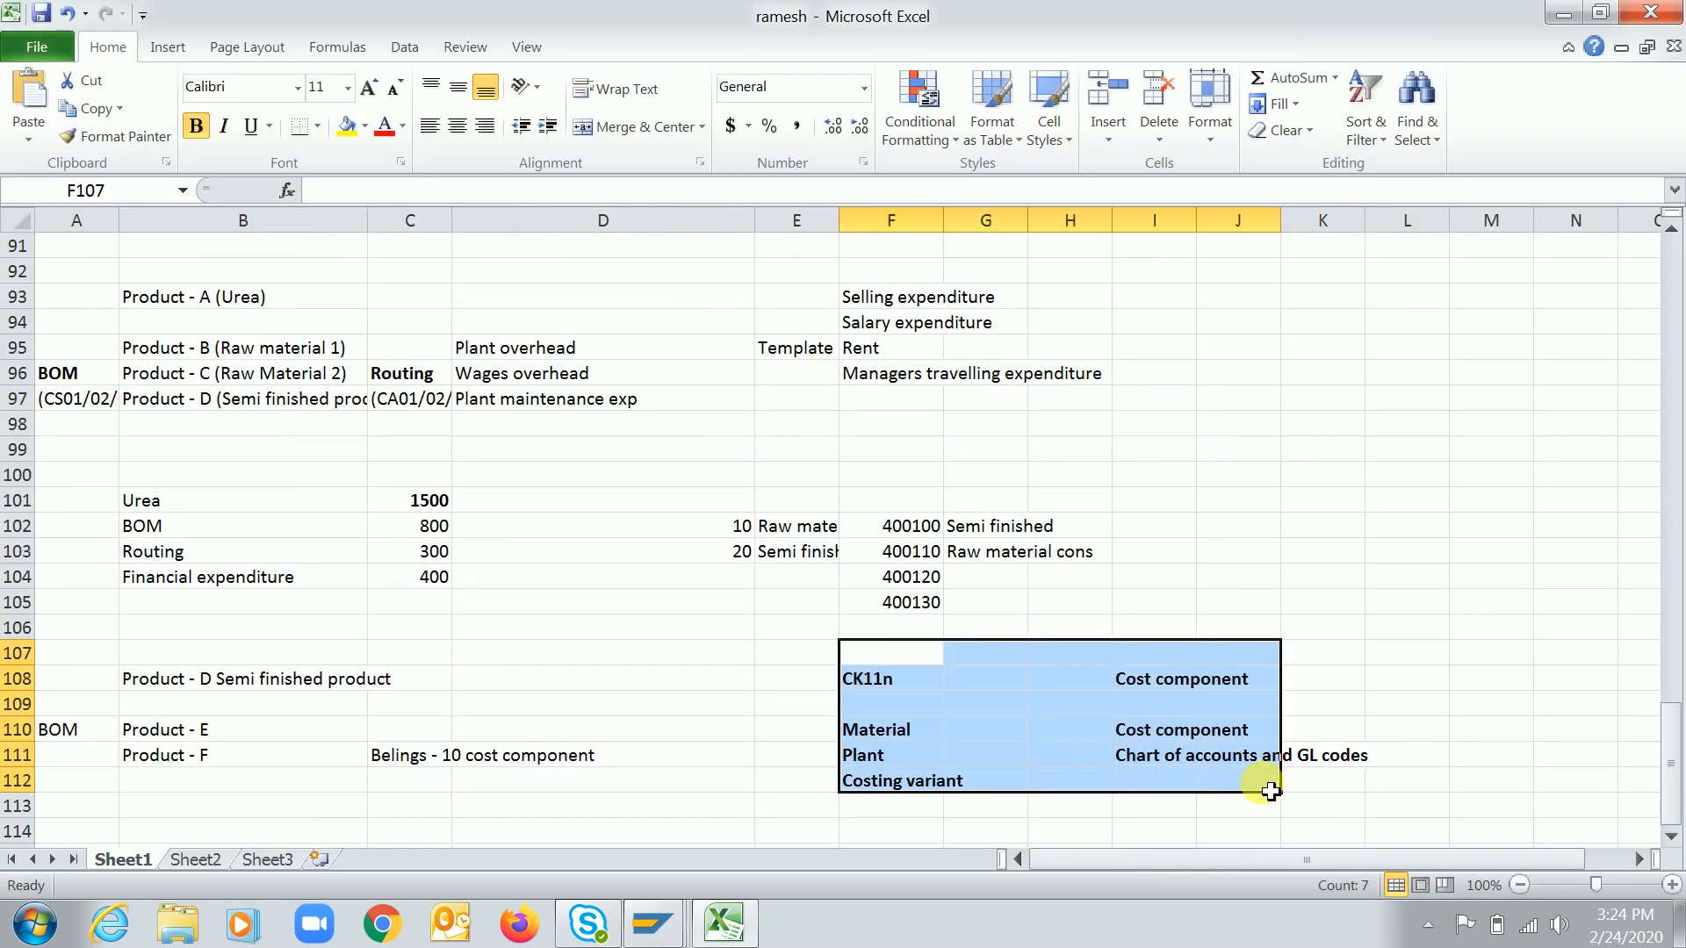
# Switch to SAP and exit the organizational unit assignment screen back to the SAP Easy Access menu
pyautogui.click(981, 731)
pyautogui.hotkey('alt', 'Tab')
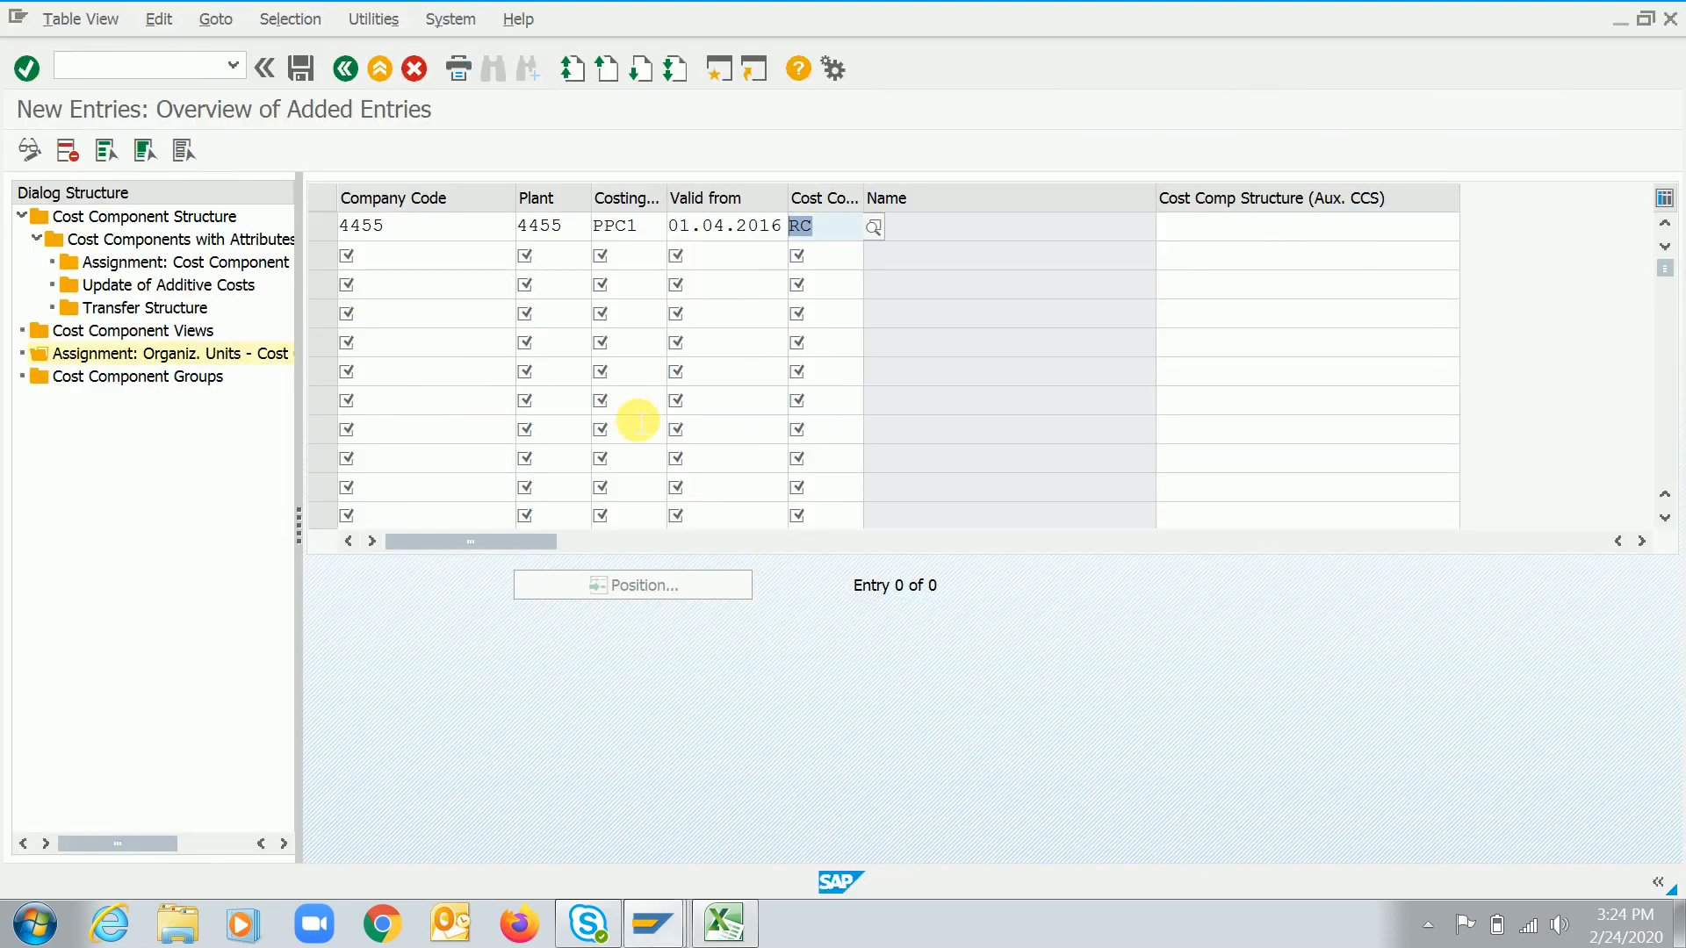
pyautogui.click(343, 70)
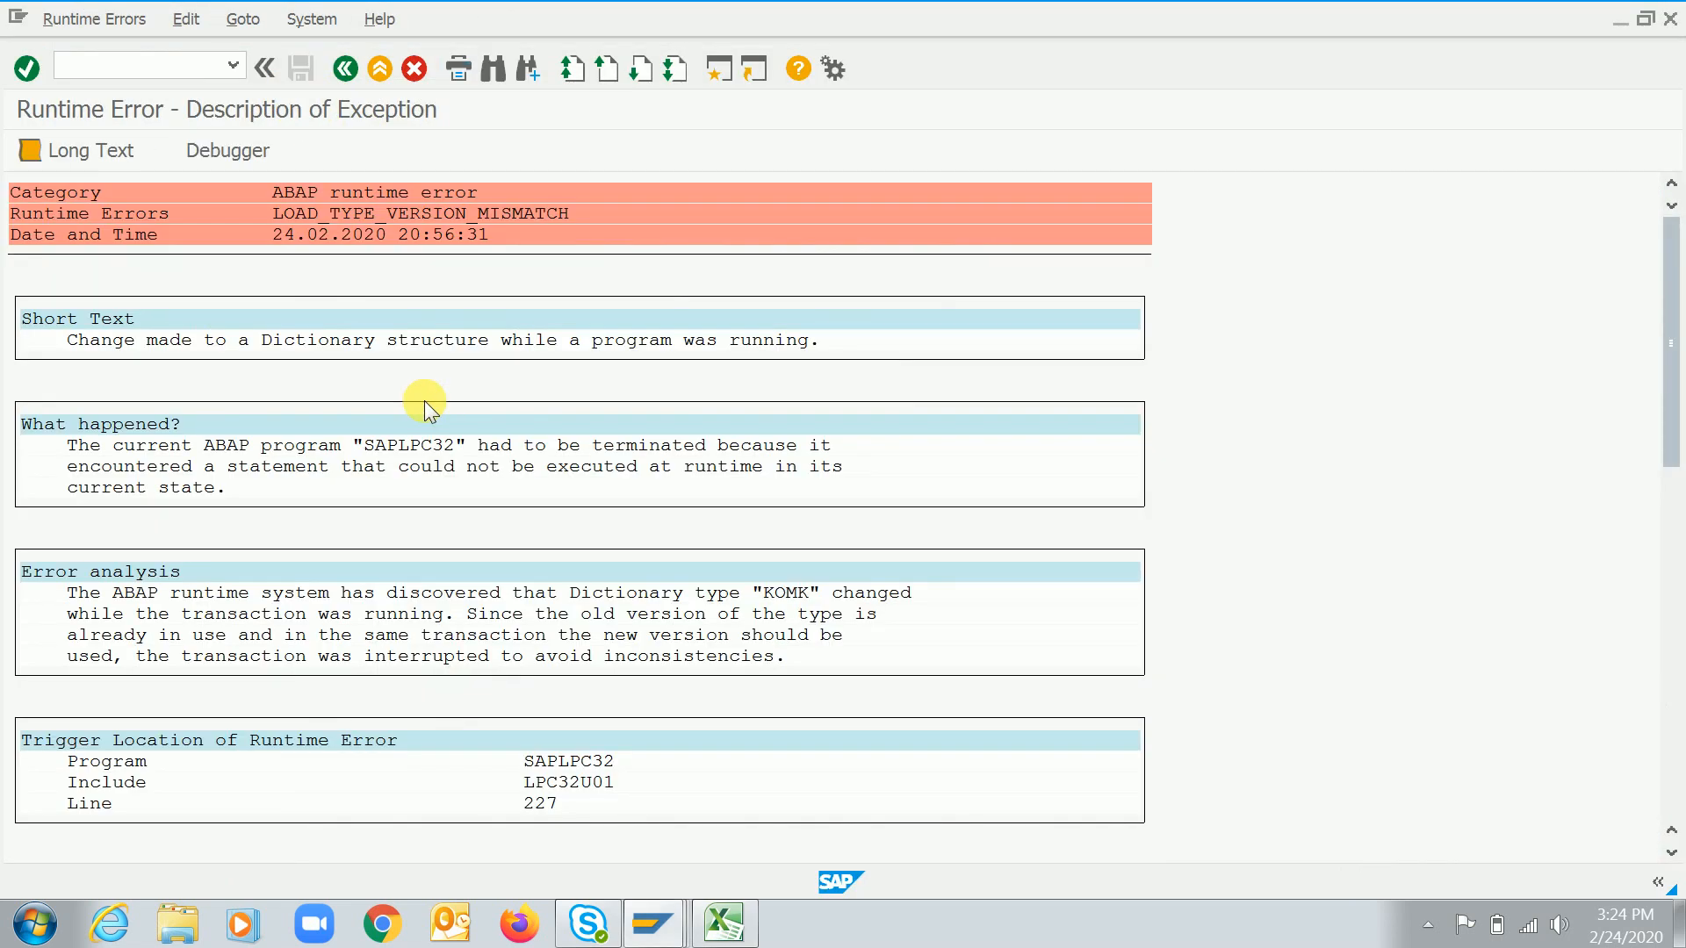
pyautogui.press('F3')
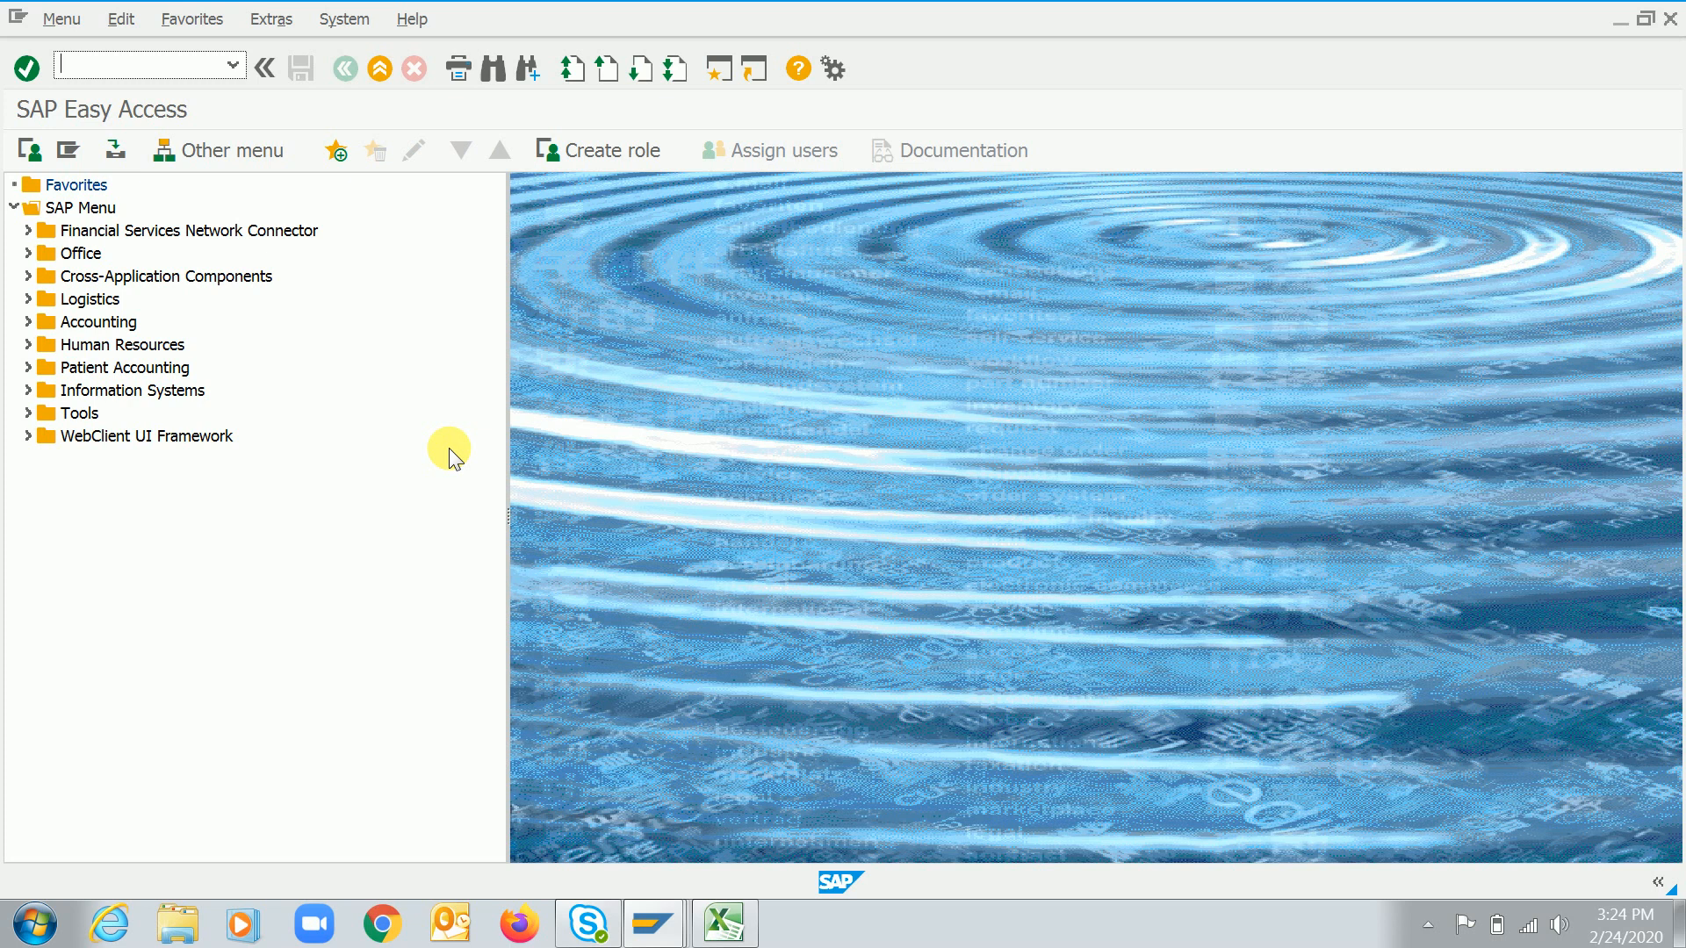
# Switch to Excel and enter "RC SAP CO Videos - youtube channel" in cell B115
pyautogui.hotkey('alt', 'Tab')
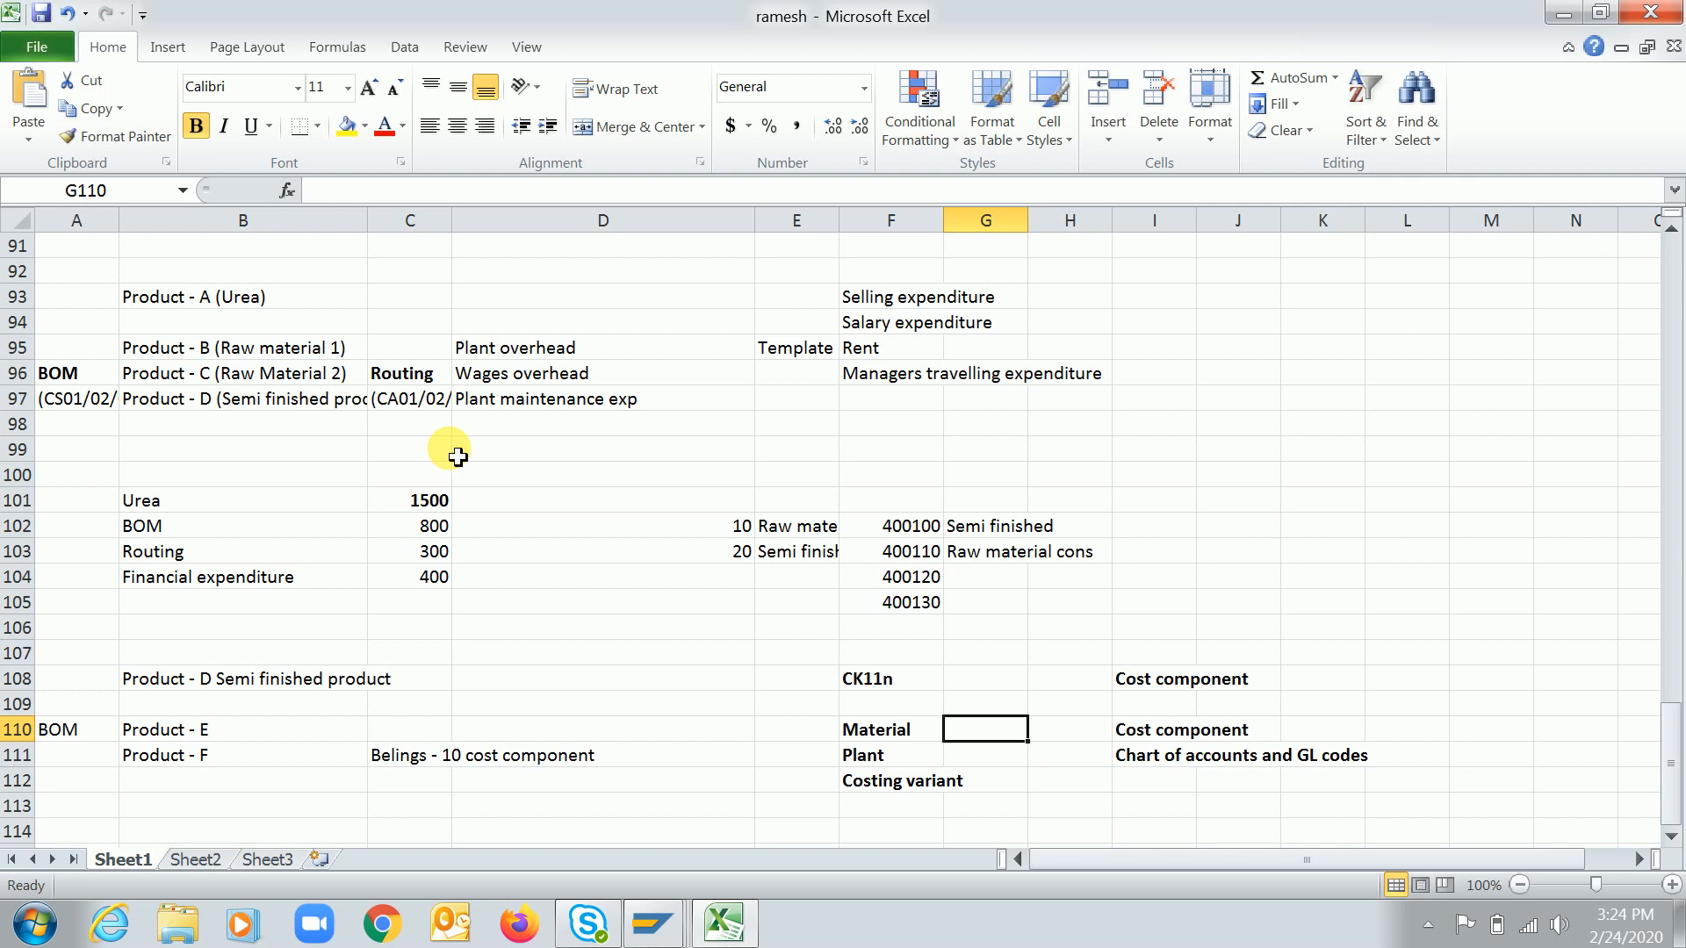
pyautogui.press('Down')
pyautogui.press('Down')
pyautogui.press('Down')
pyautogui.press('Down')
pyautogui.press('Down')
pyautogui.press('Down')
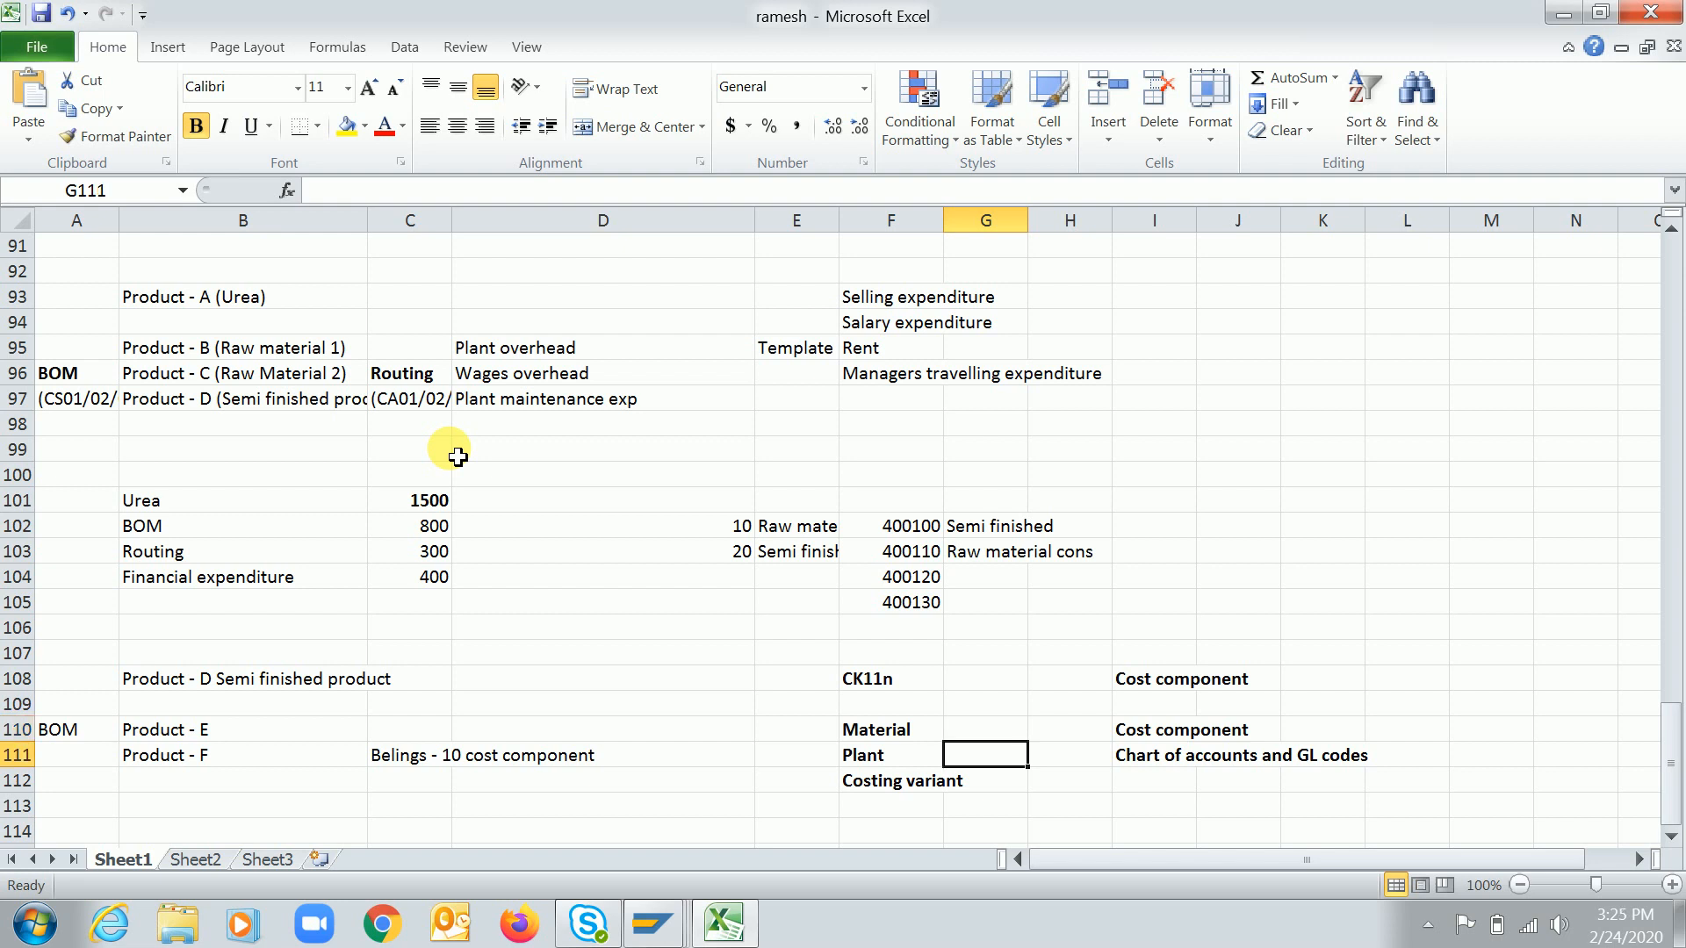
pyautogui.press('Up')
pyautogui.press('Up')
pyautogui.press('Down')
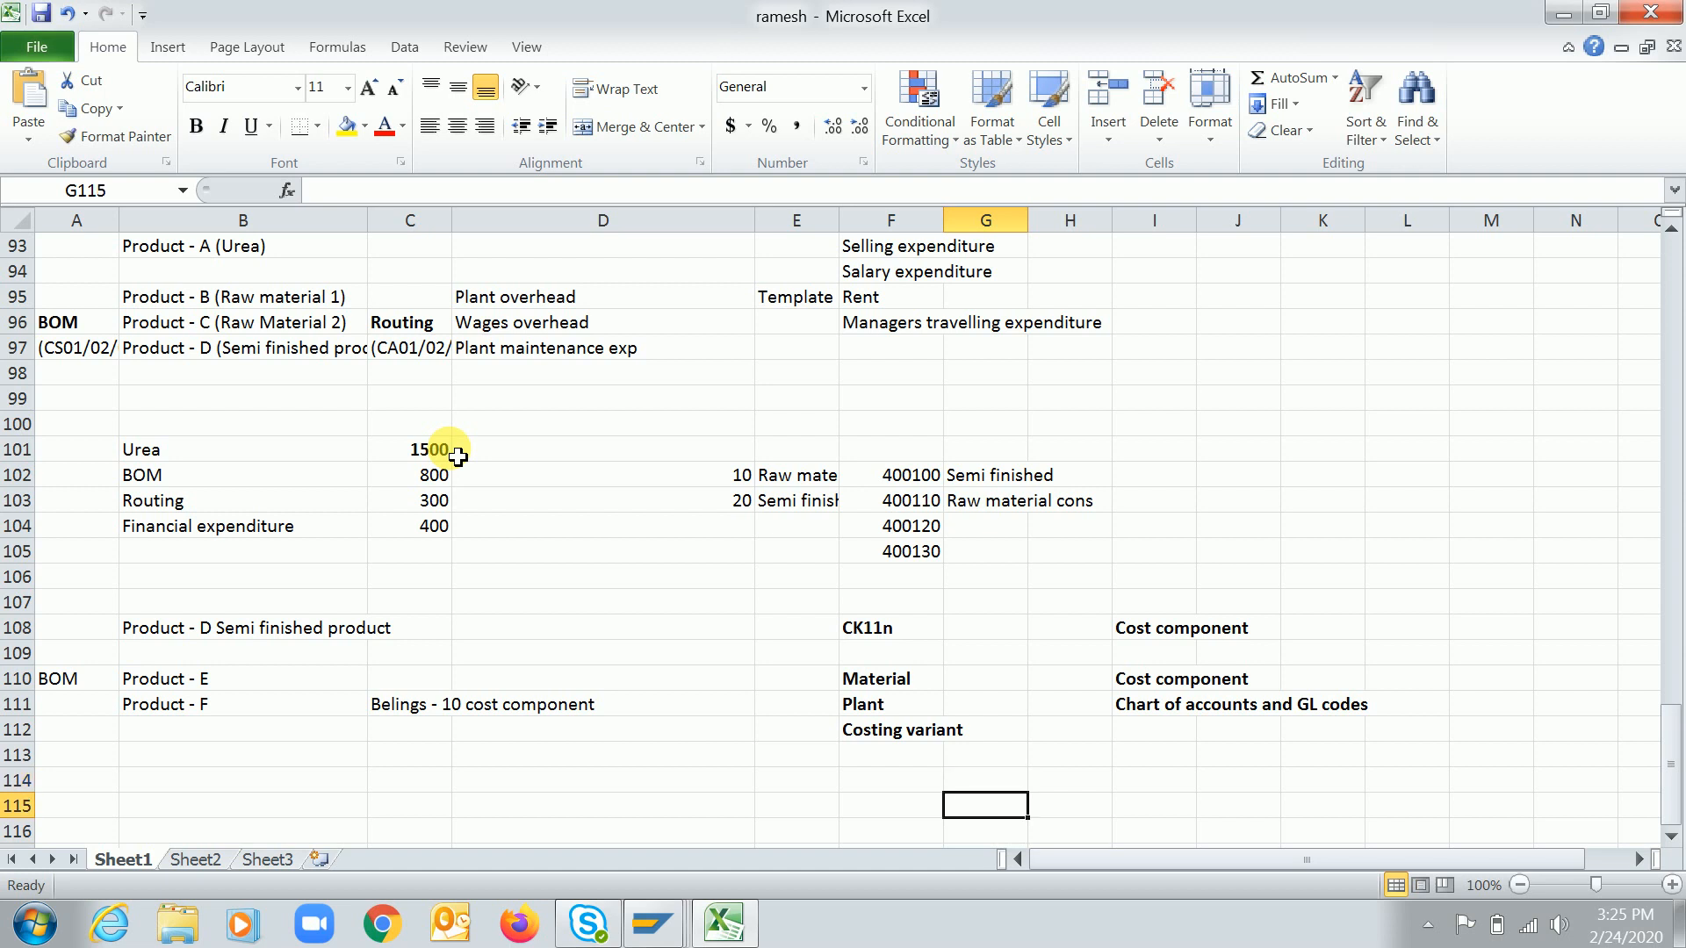
pyautogui.press('Left')
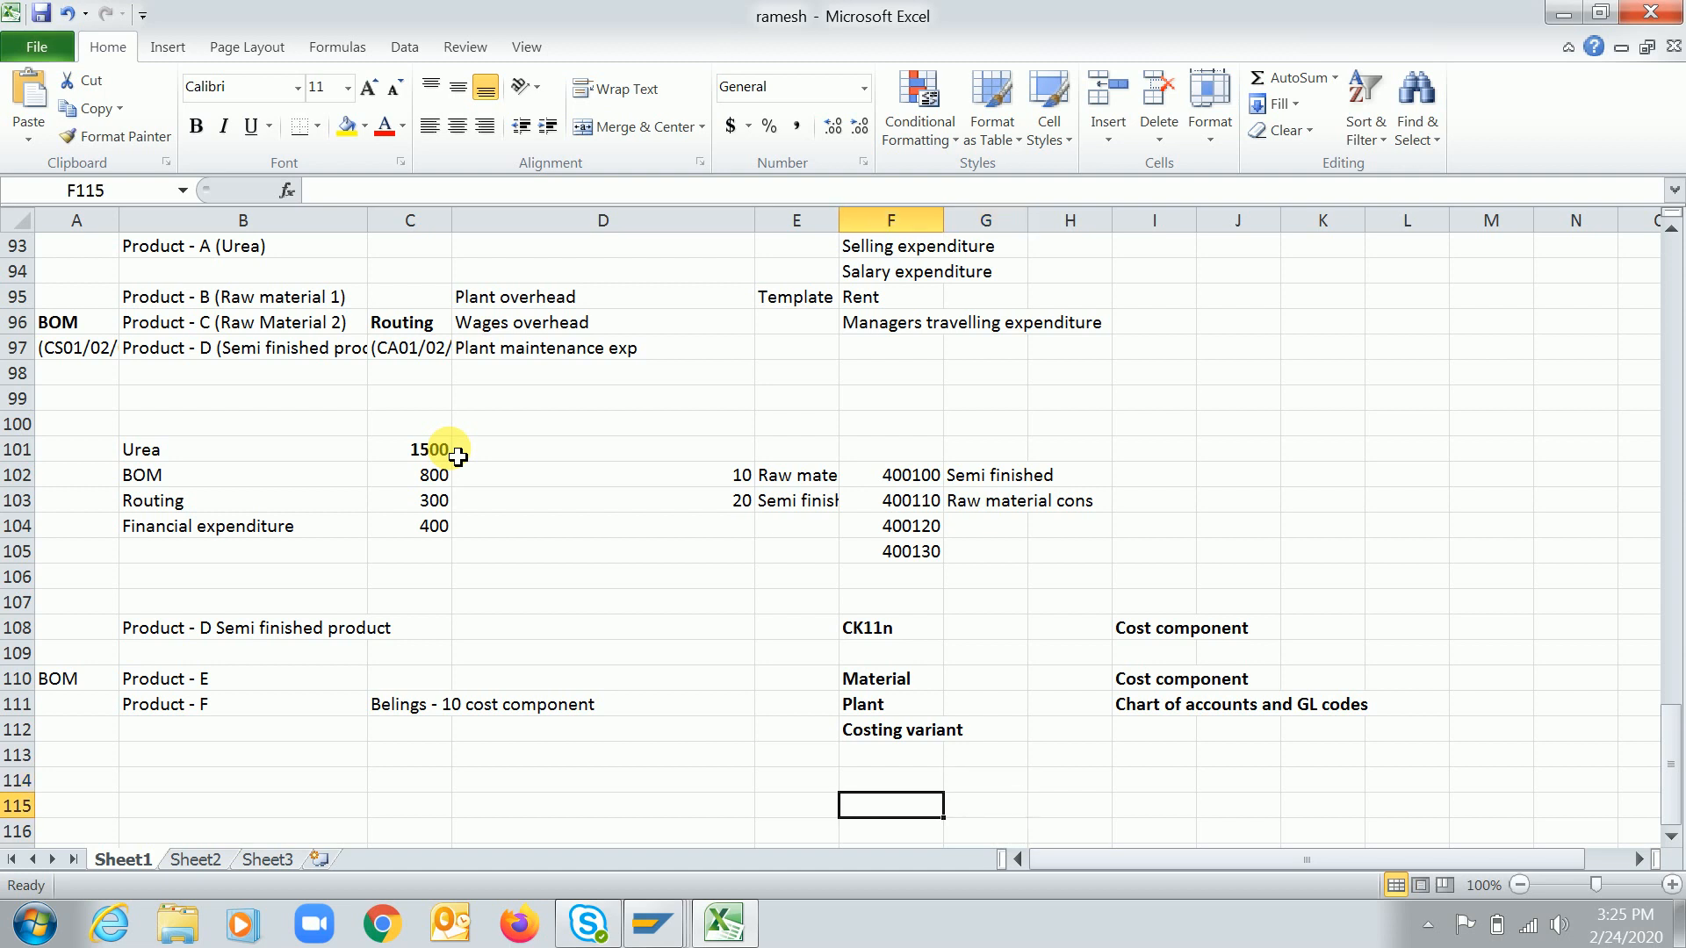
pyautogui.press('Left')
pyautogui.press('Left')
pyautogui.press('Left')
pyautogui.press('Left')
pyautogui.press('Left')
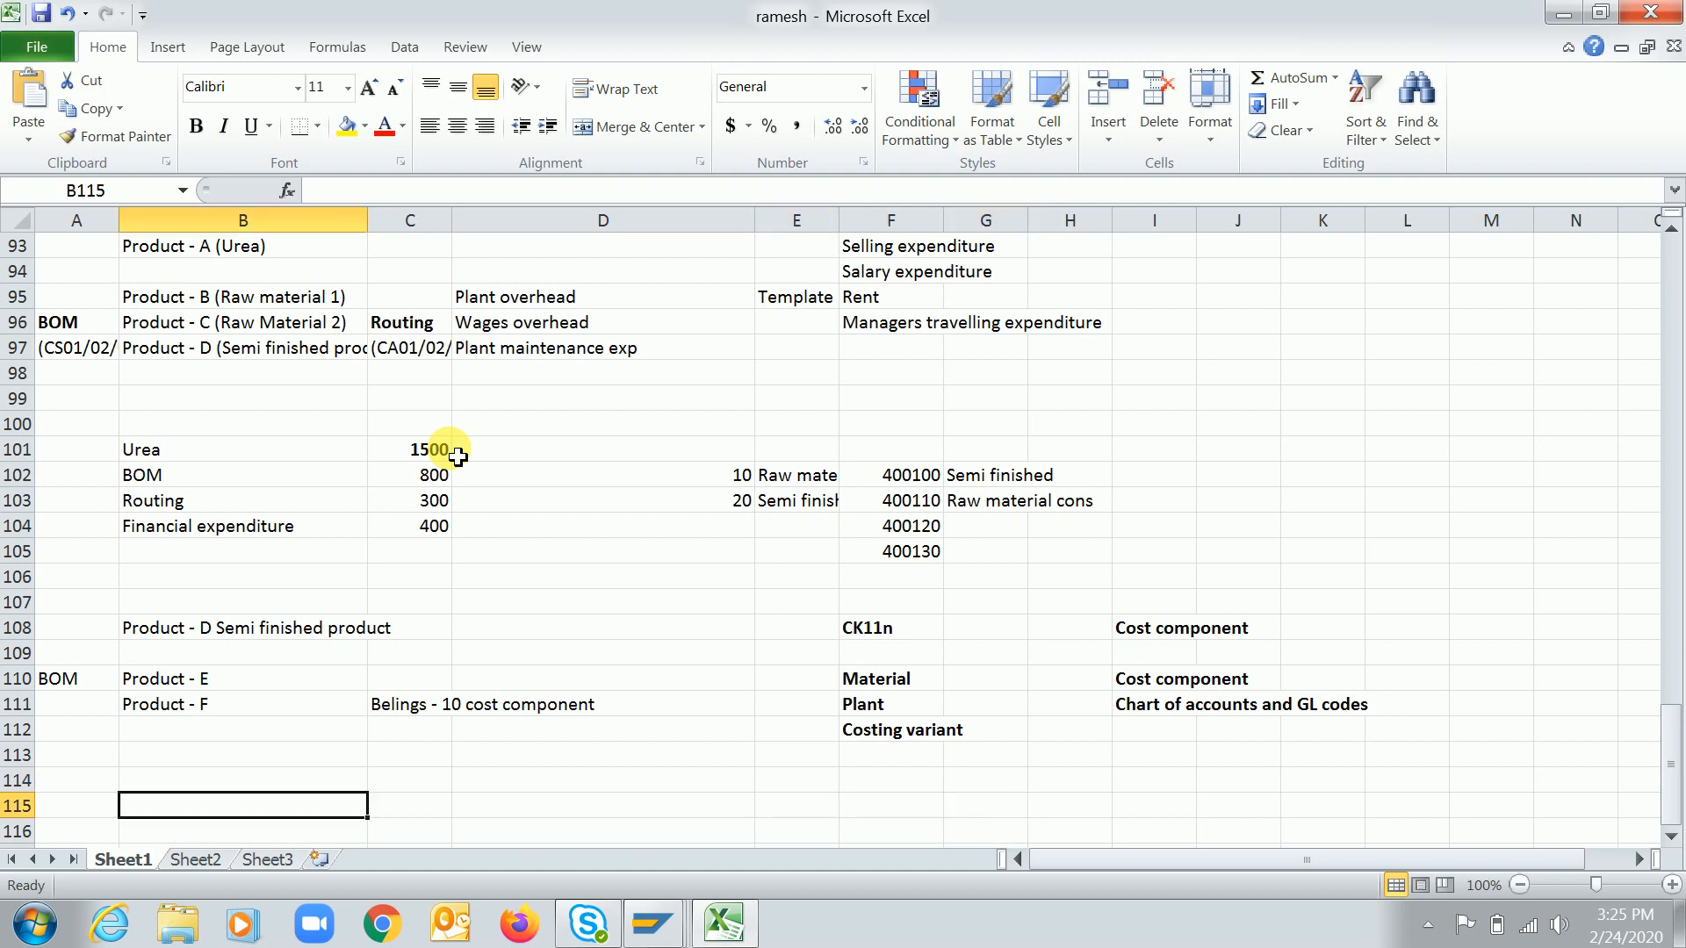
pyautogui.press('Right')
pyautogui.press('Right')
pyautogui.press('Left')
pyautogui.write('RC')
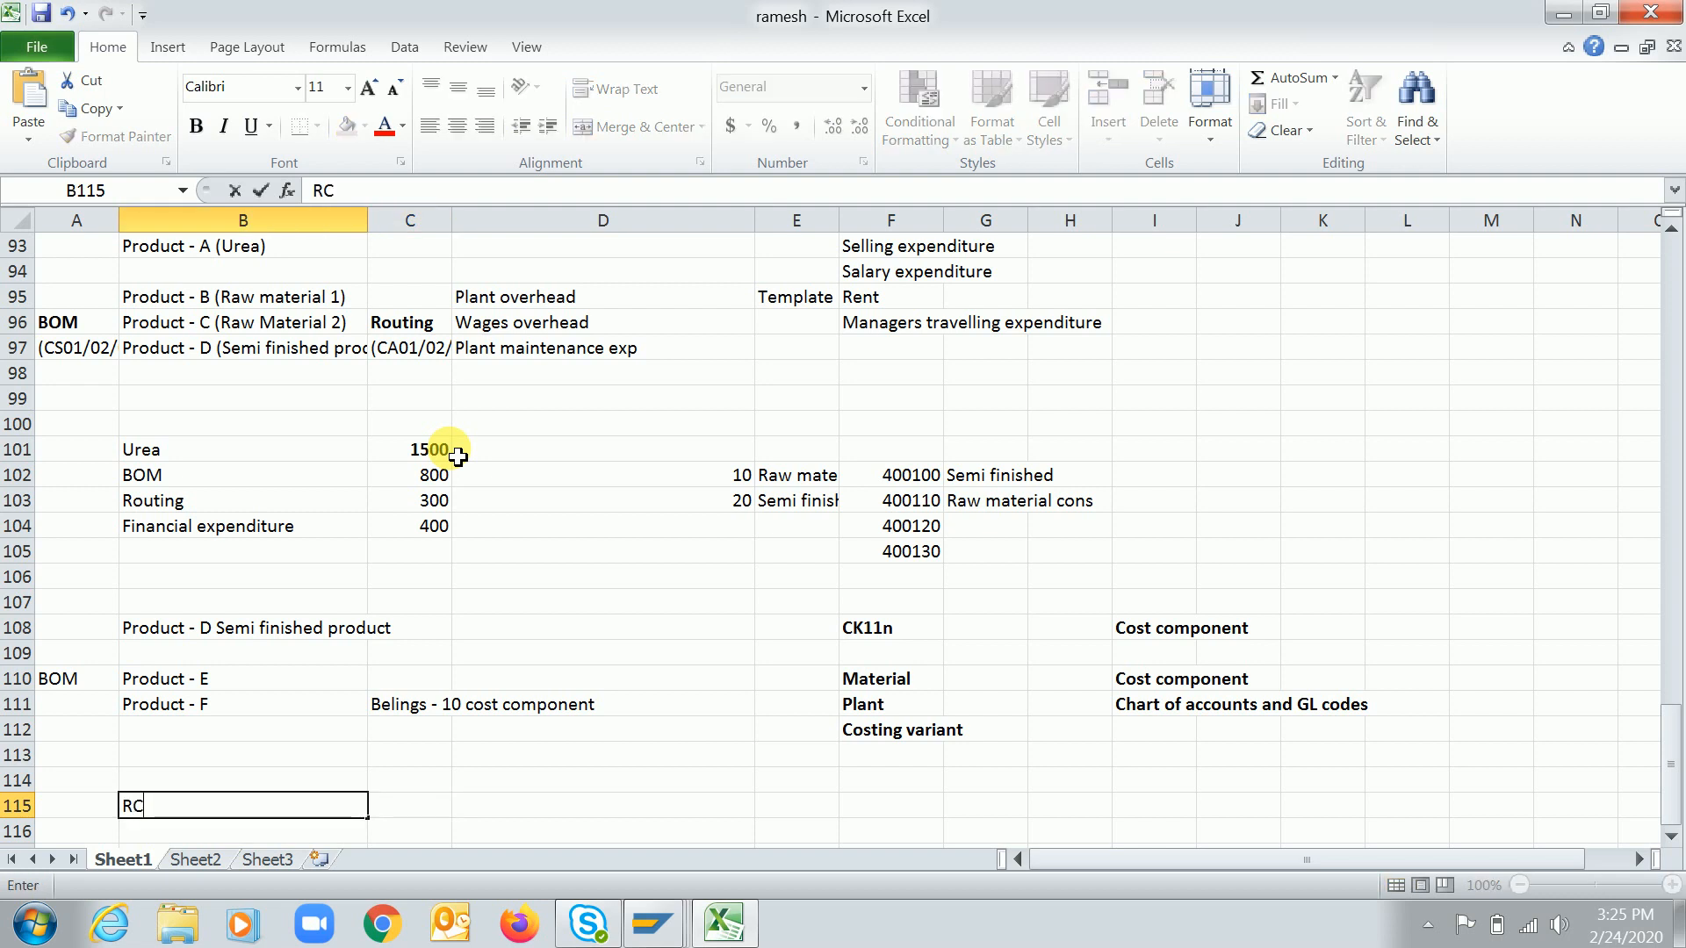
pyautogui.write(' SAP CO C')
pyautogui.press('BackSpace')
pyautogui.write('Videos ')
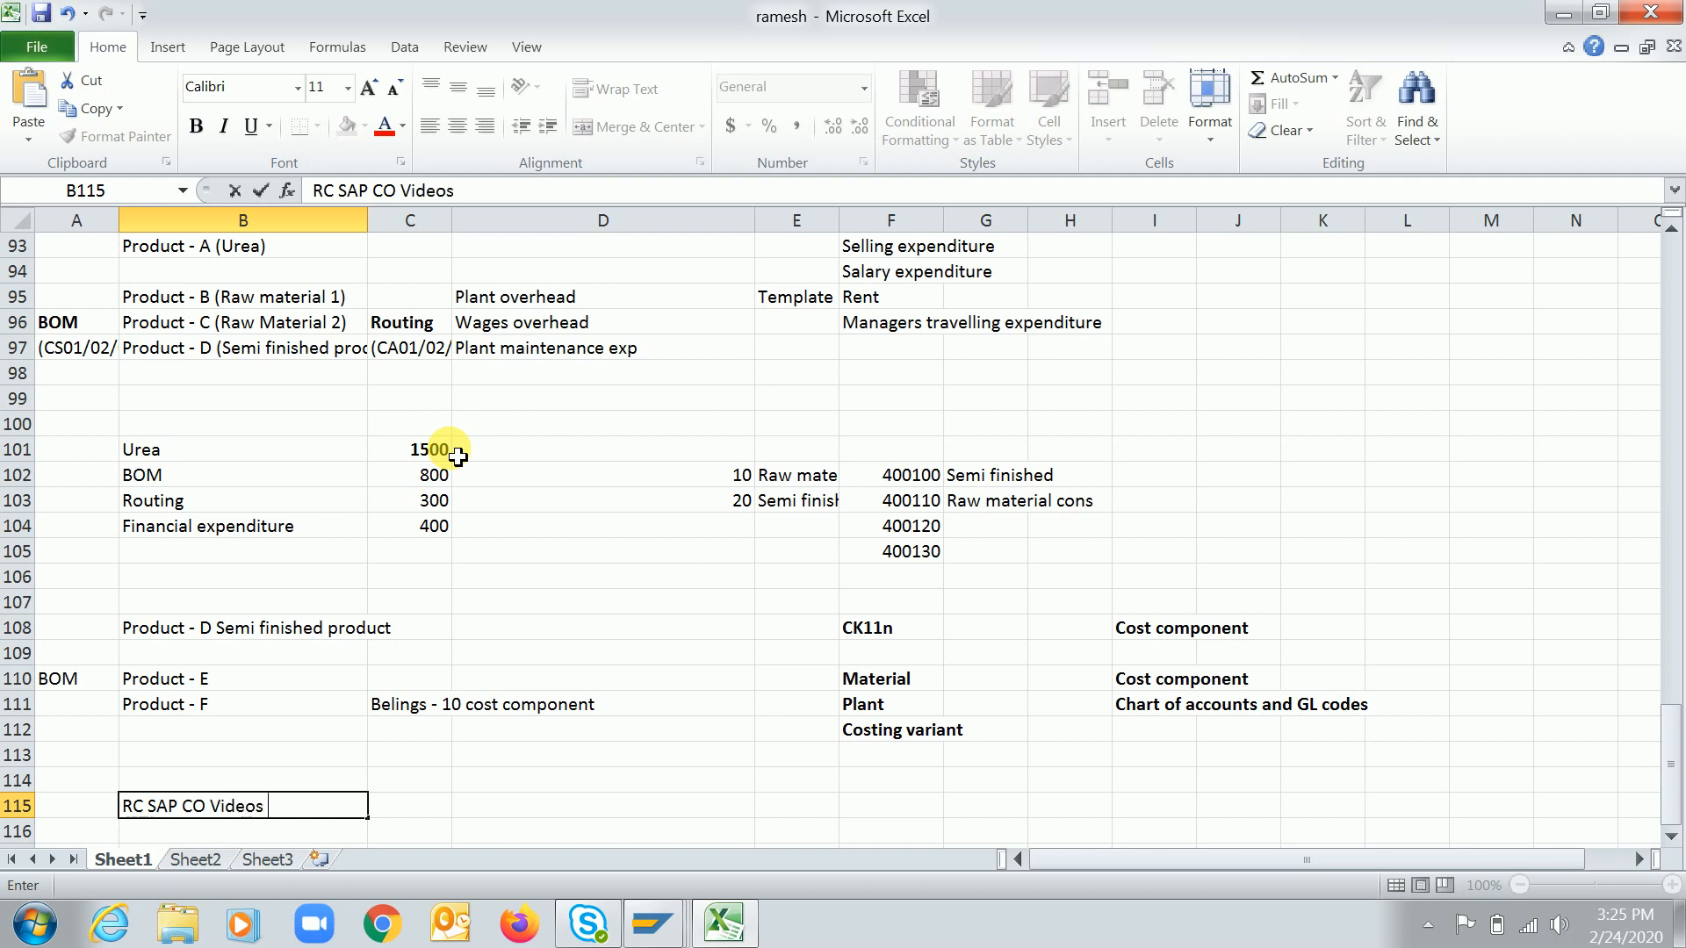
pyautogui.write('- youtube cha')
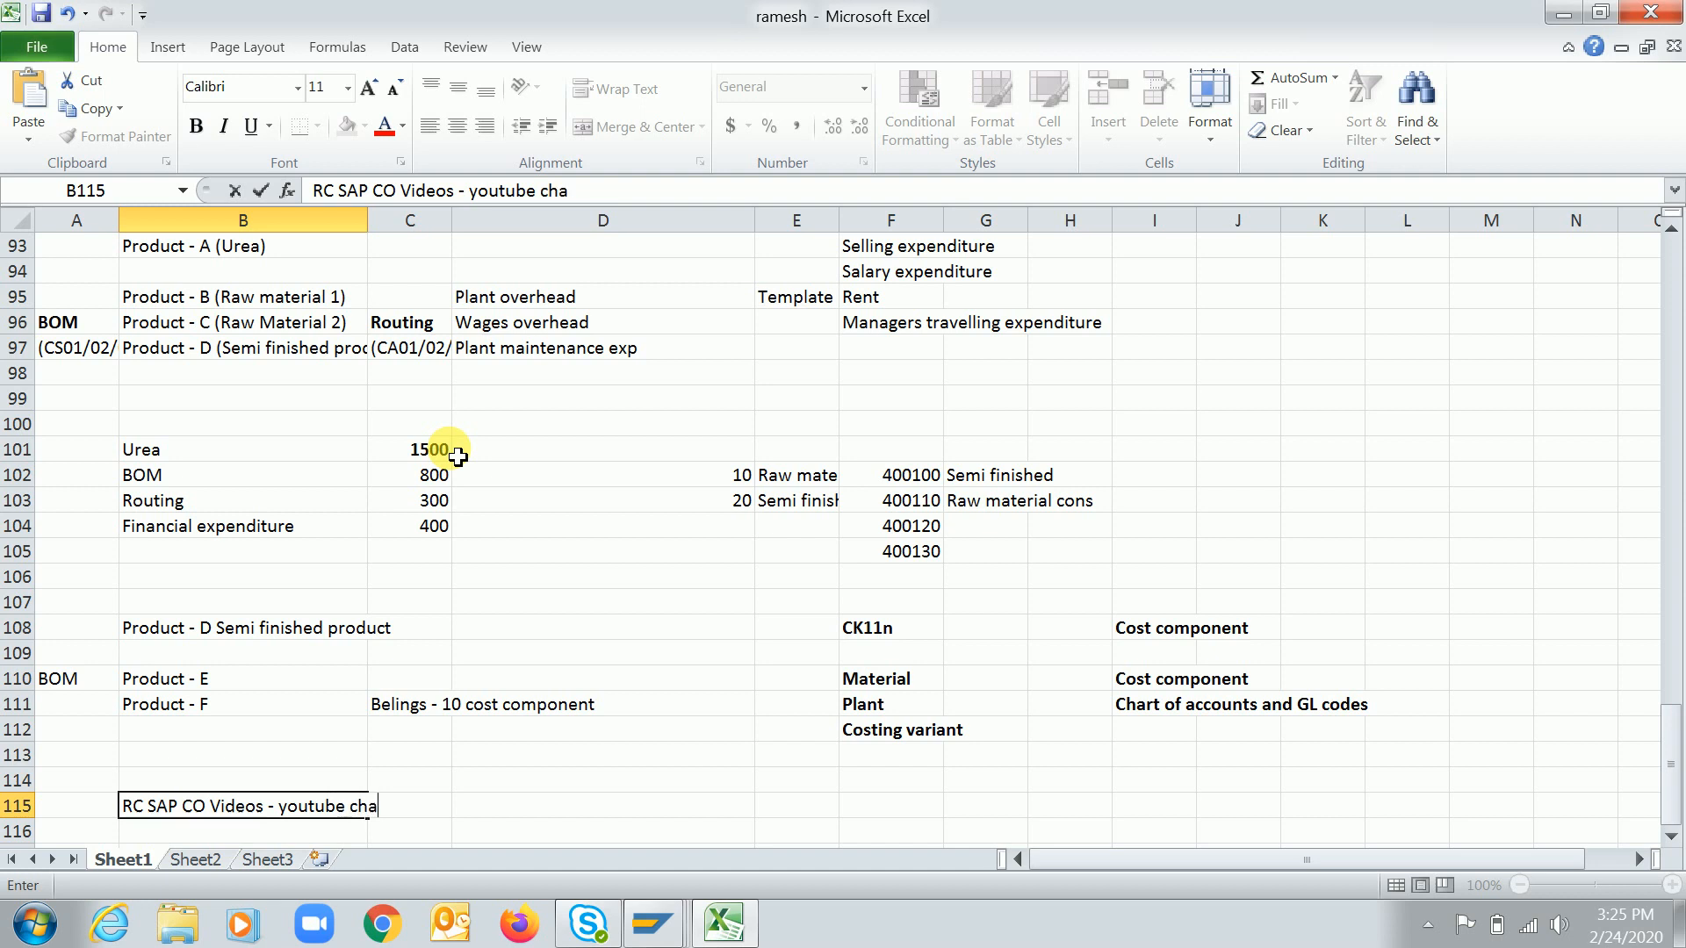
pyautogui.write('nnel')
pyautogui.press('Return')
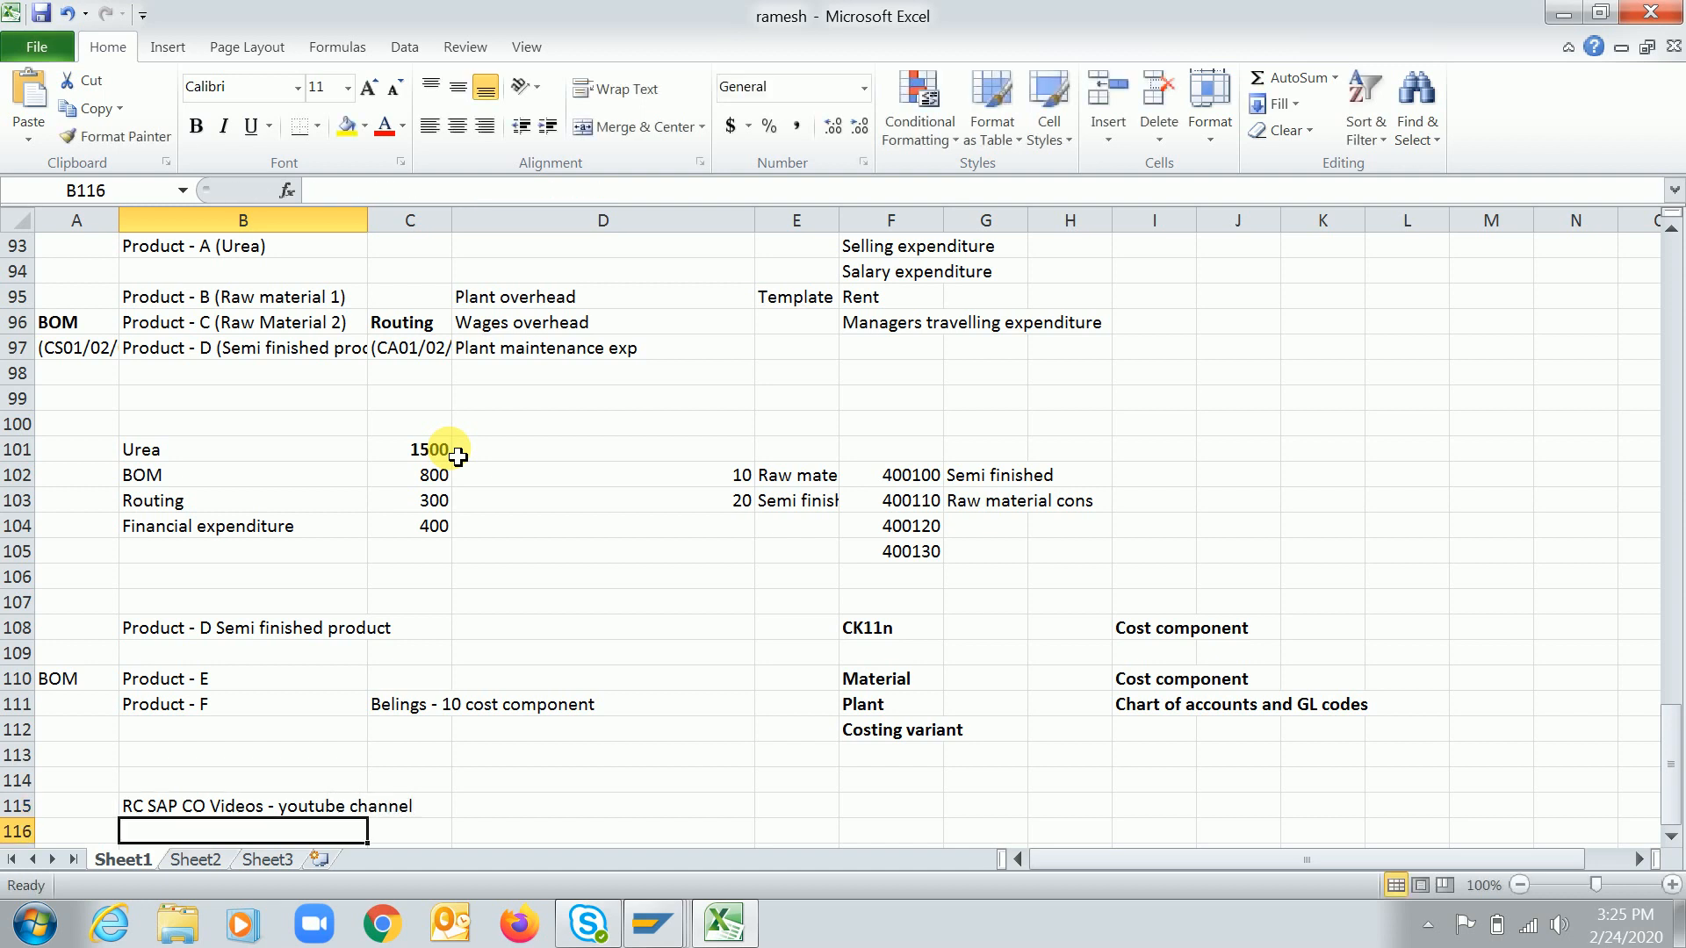